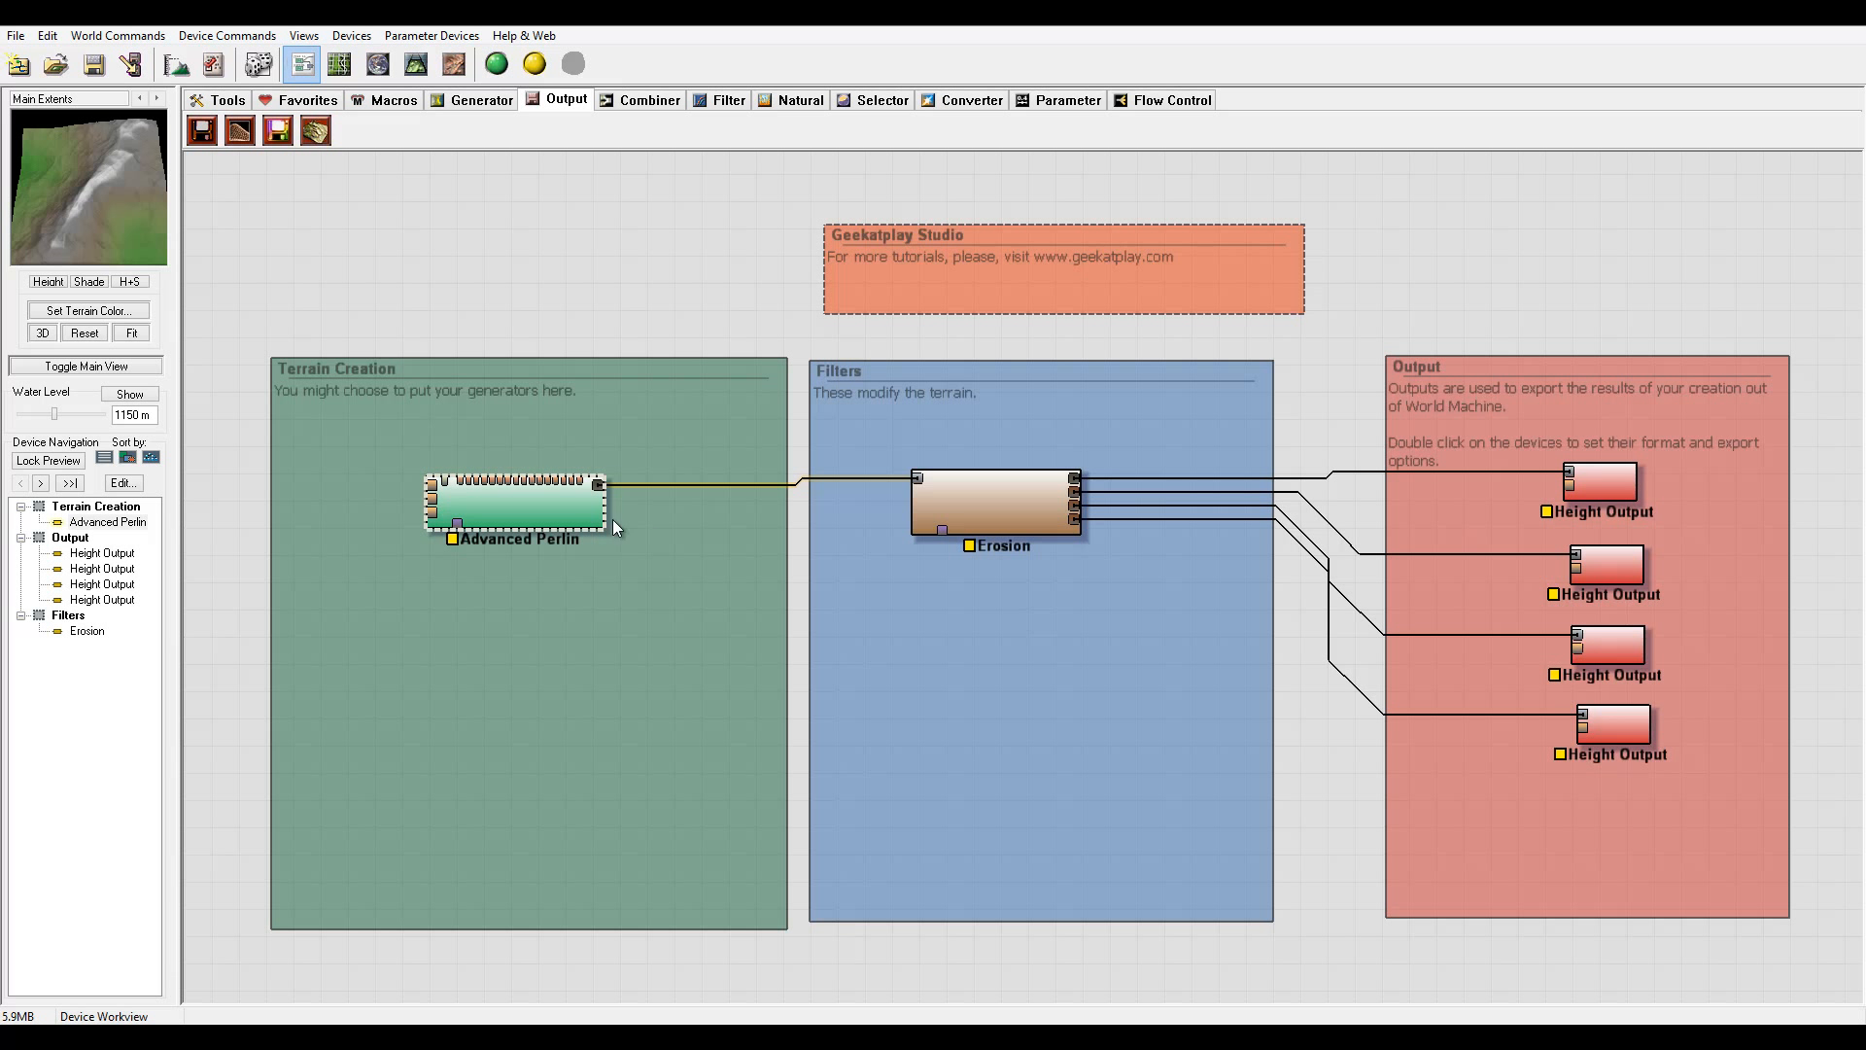
- Shift the Advanced Perlin device within the Terrain Creation group and set its feature scale to 10.3747 km
left_click_drag(532, 500, 480, 503)
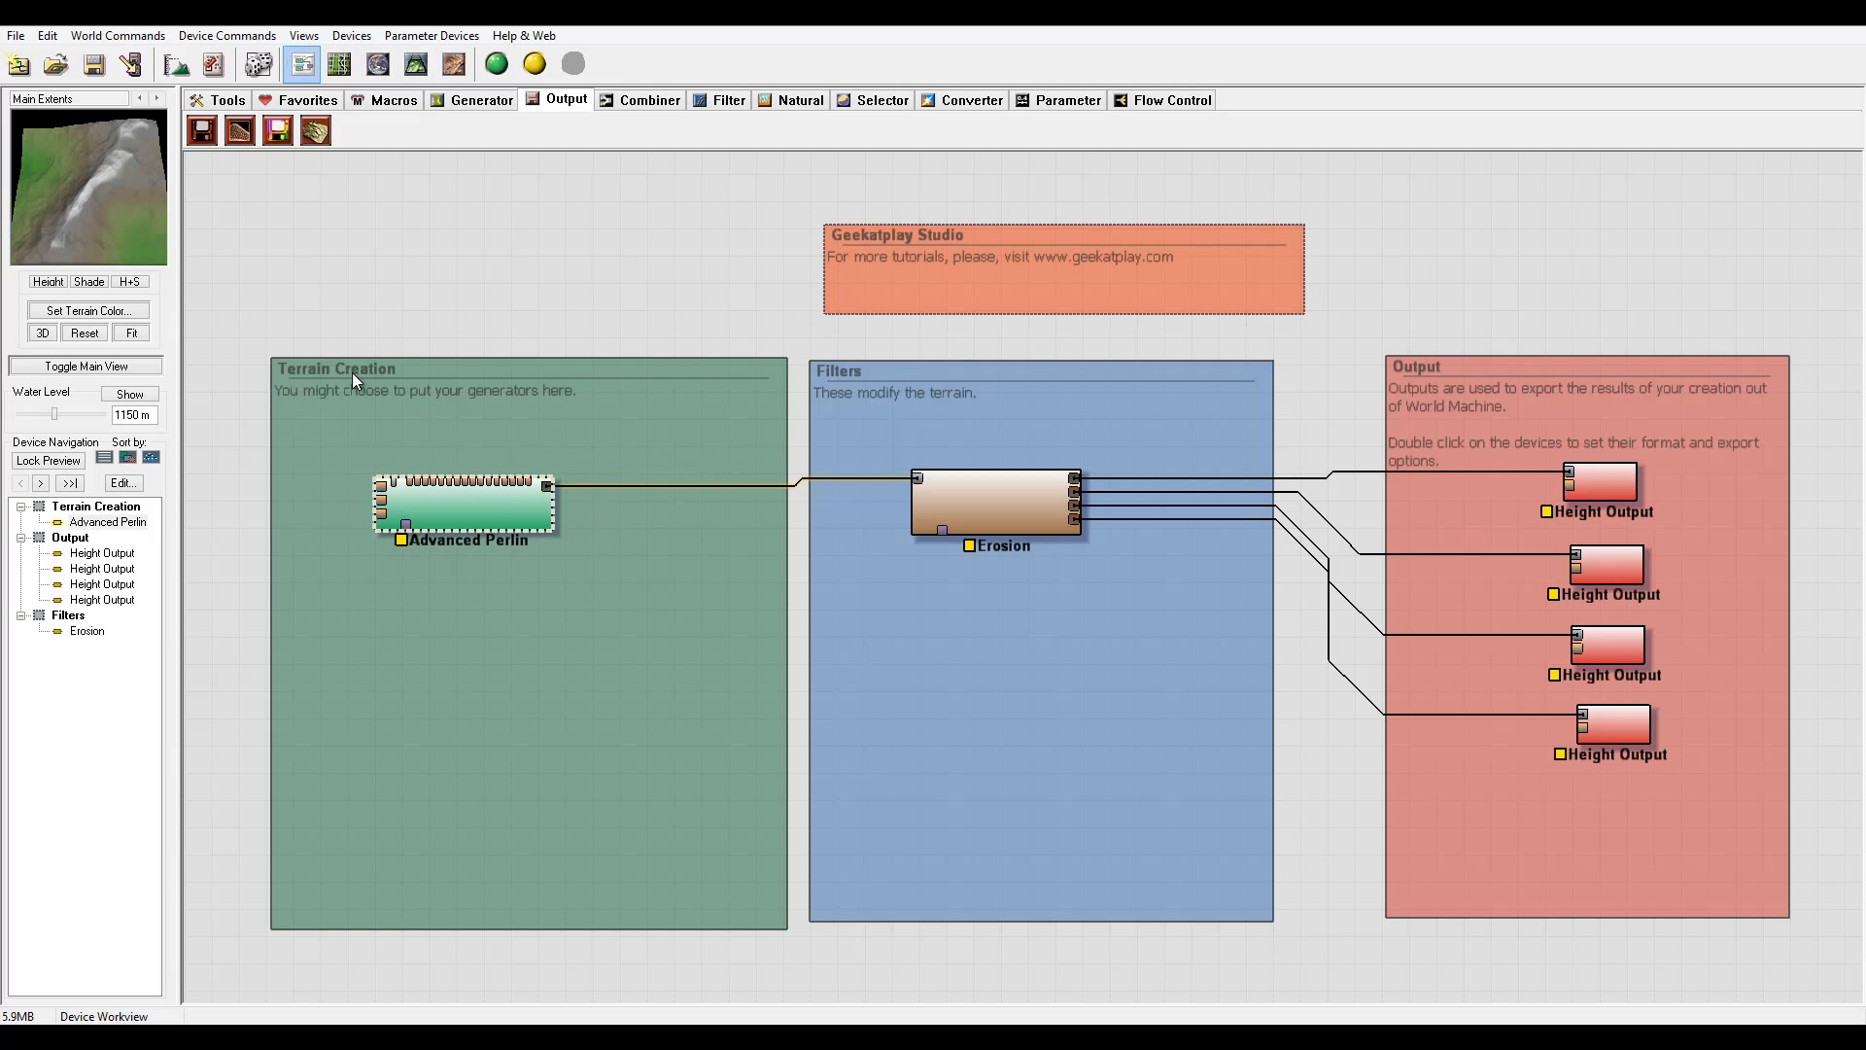
double_click(482, 511)
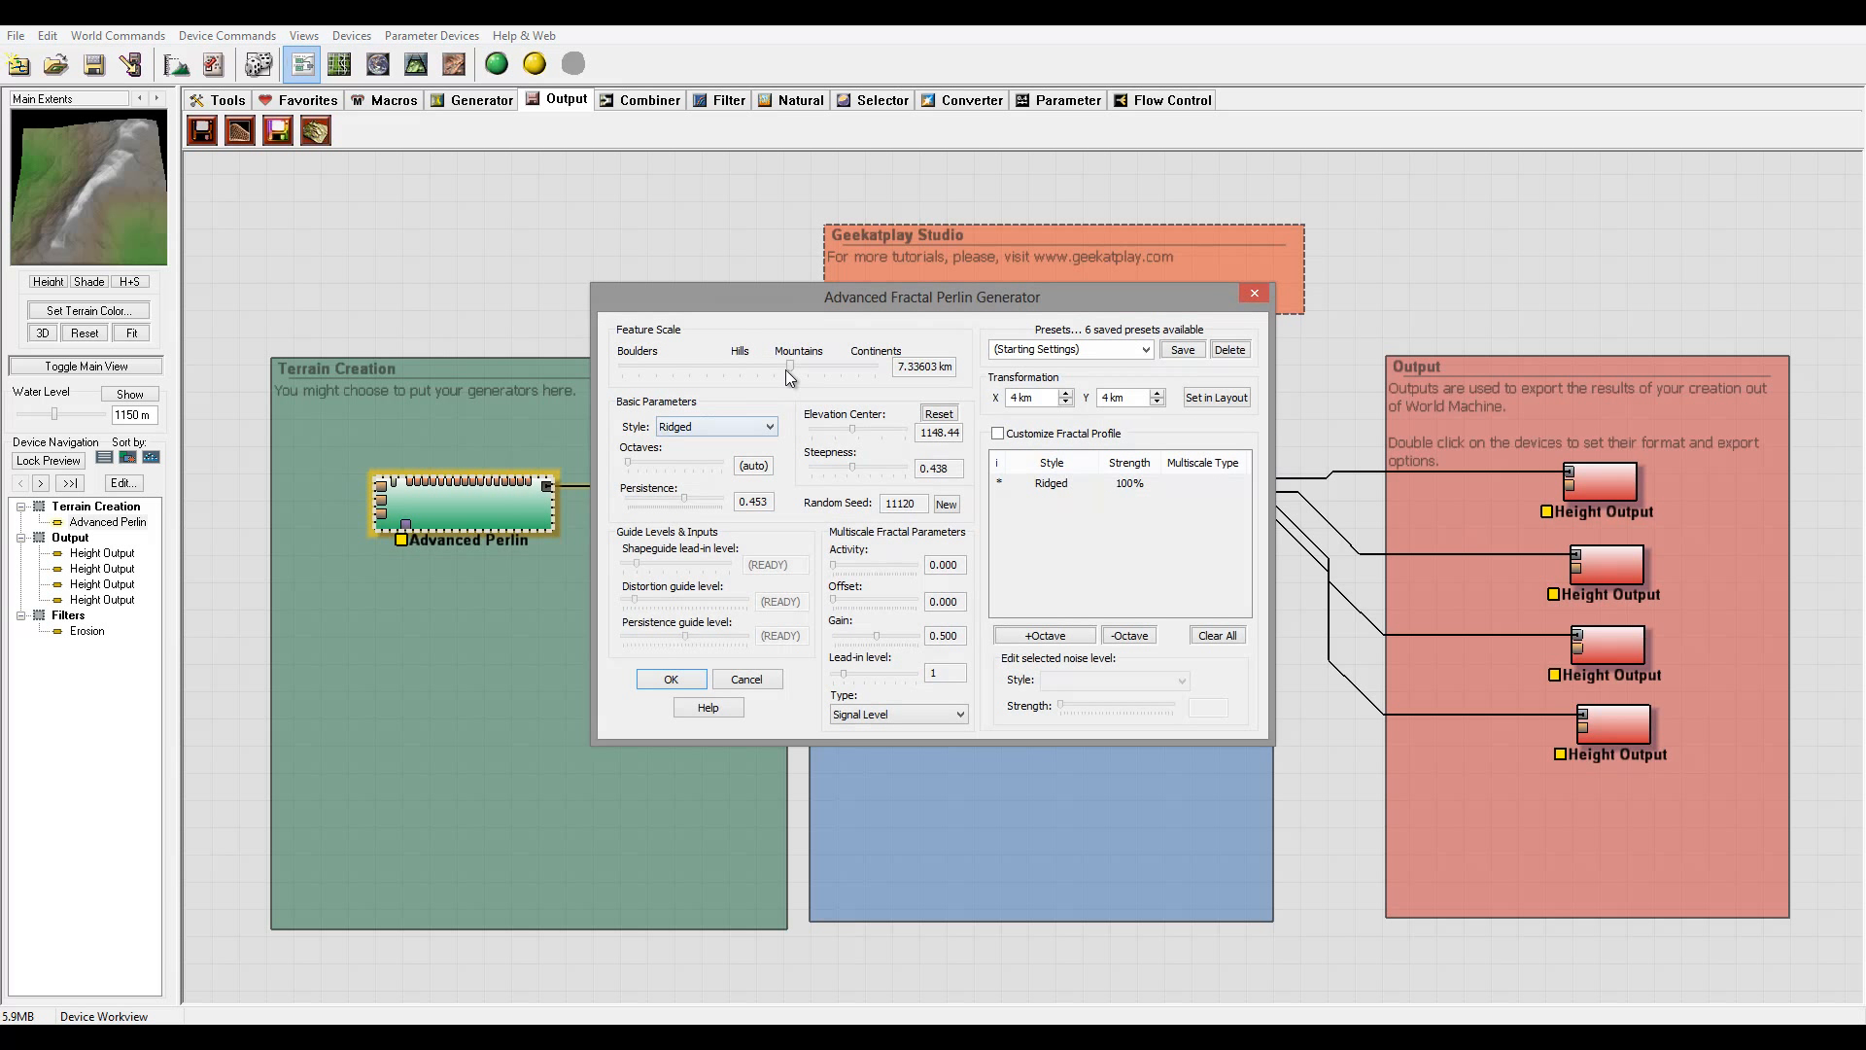
left_click_drag(791, 367, 797, 366)
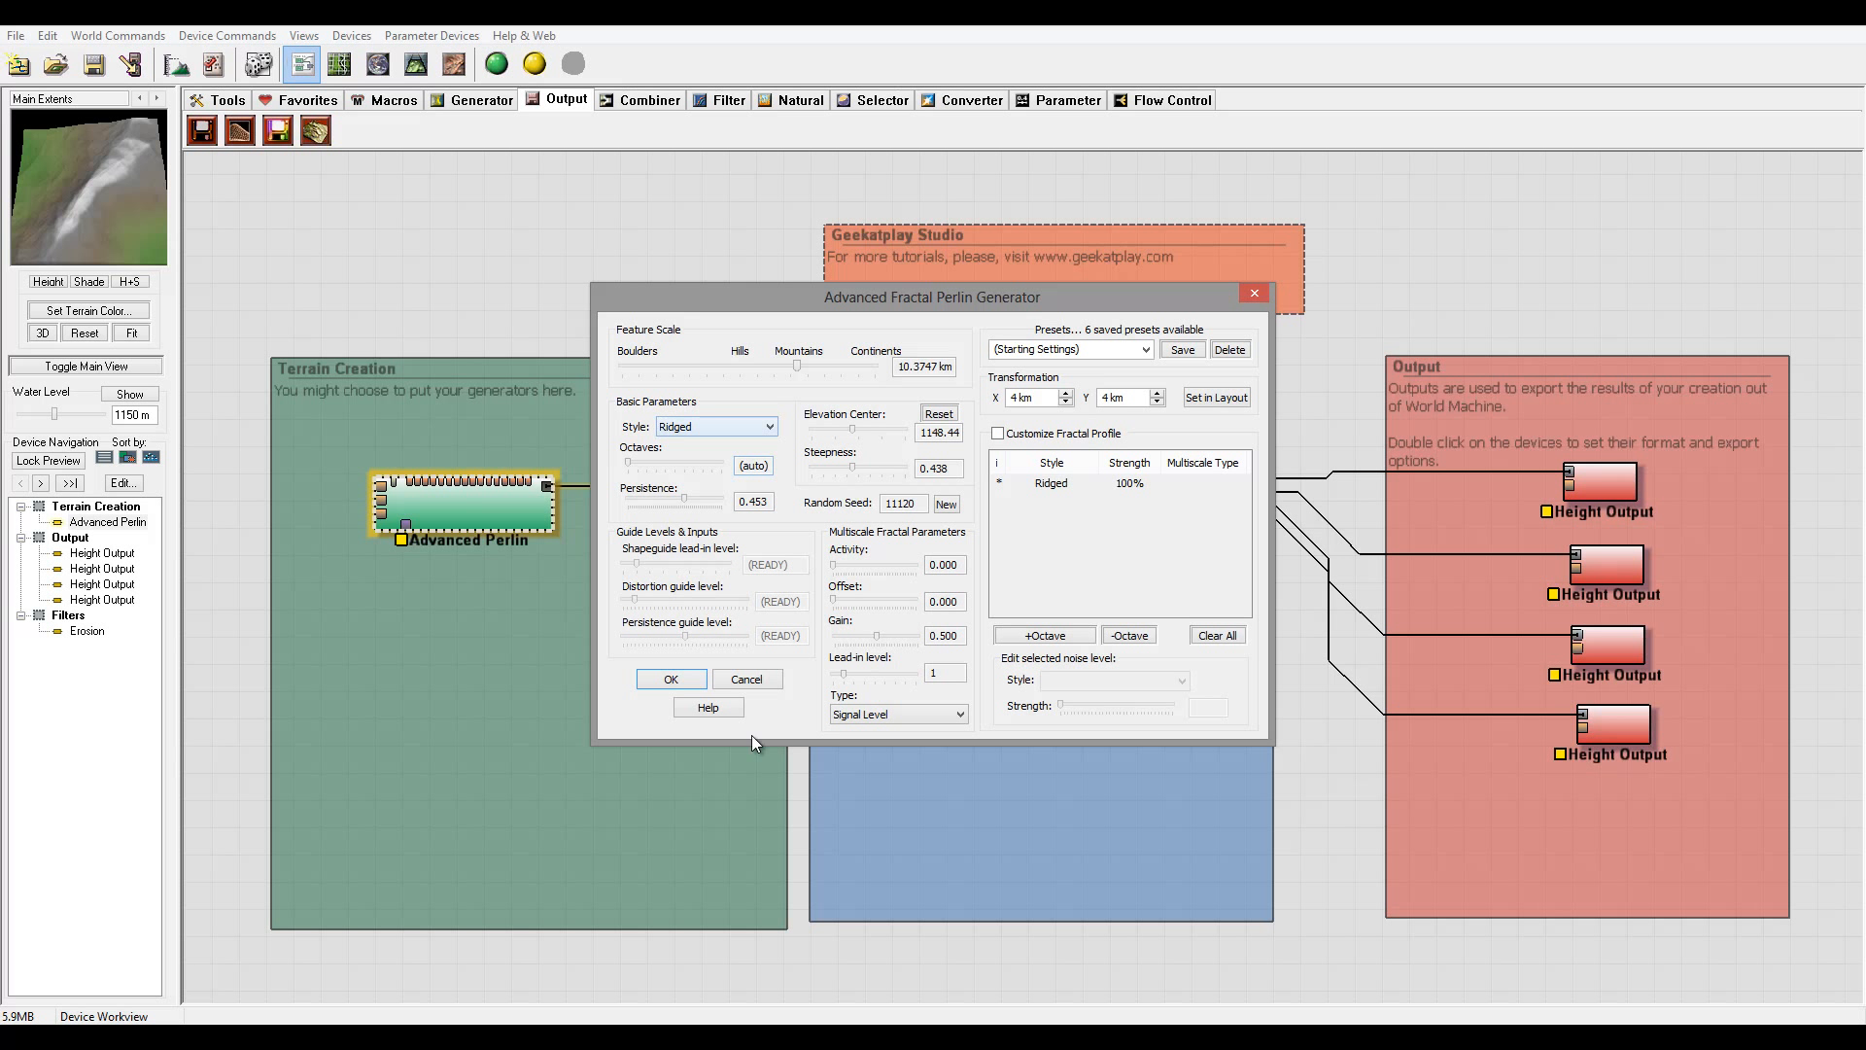
left_click(670, 680)
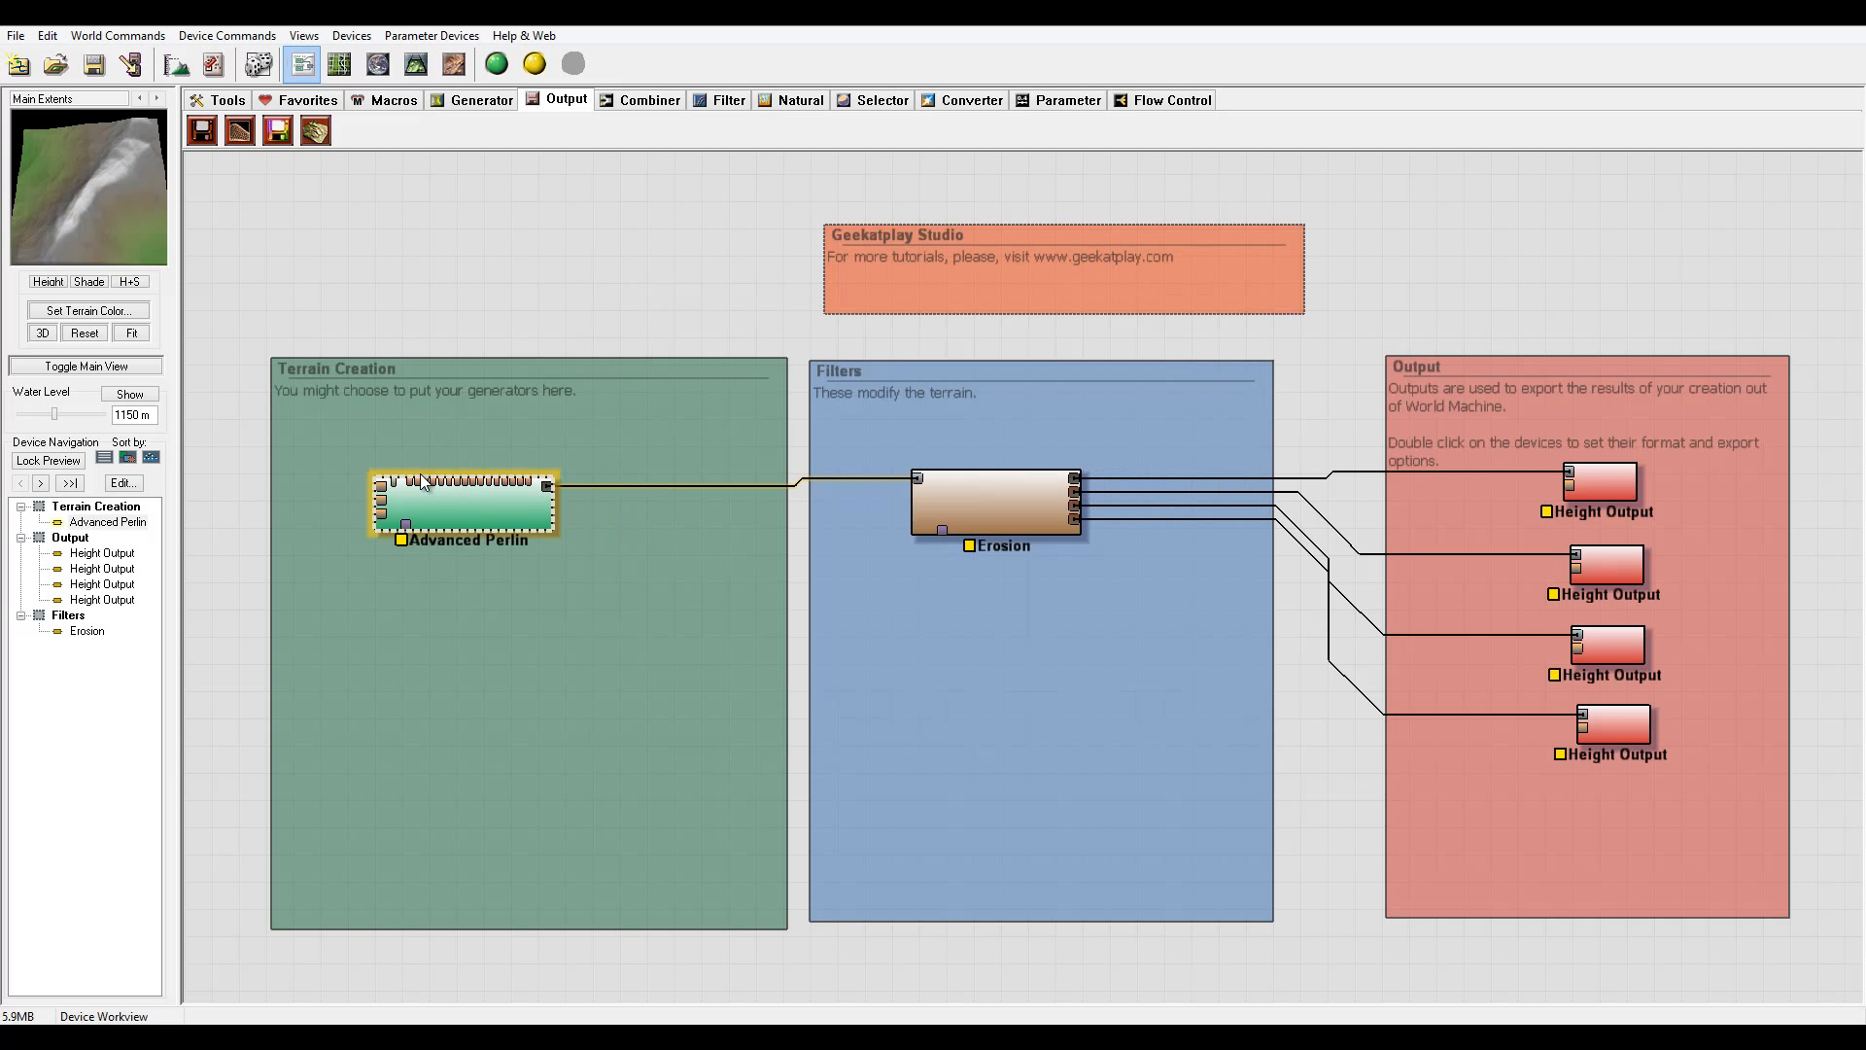
- In the layout view, move and slightly enlarge the Main Extents render area so it covers the diagonal snowy ridge
left_click(334, 72)
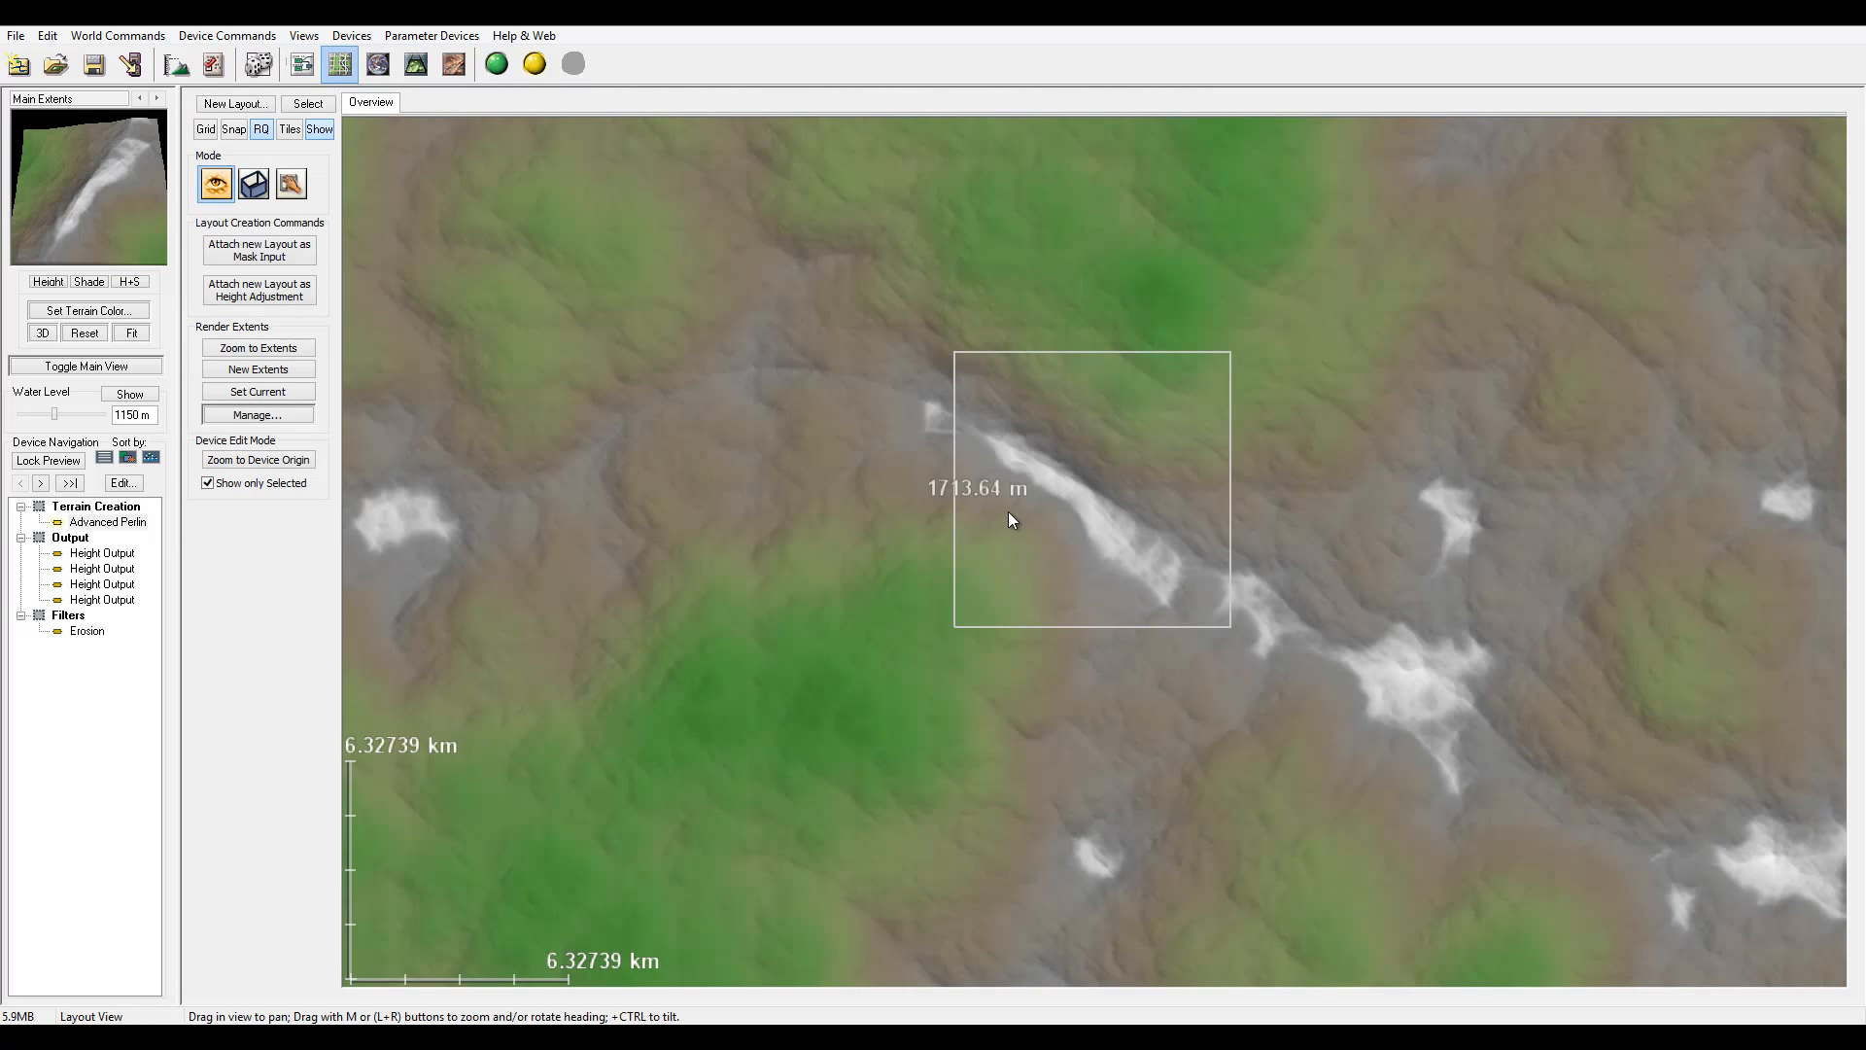
scroll(1055, 502, "down", 3)
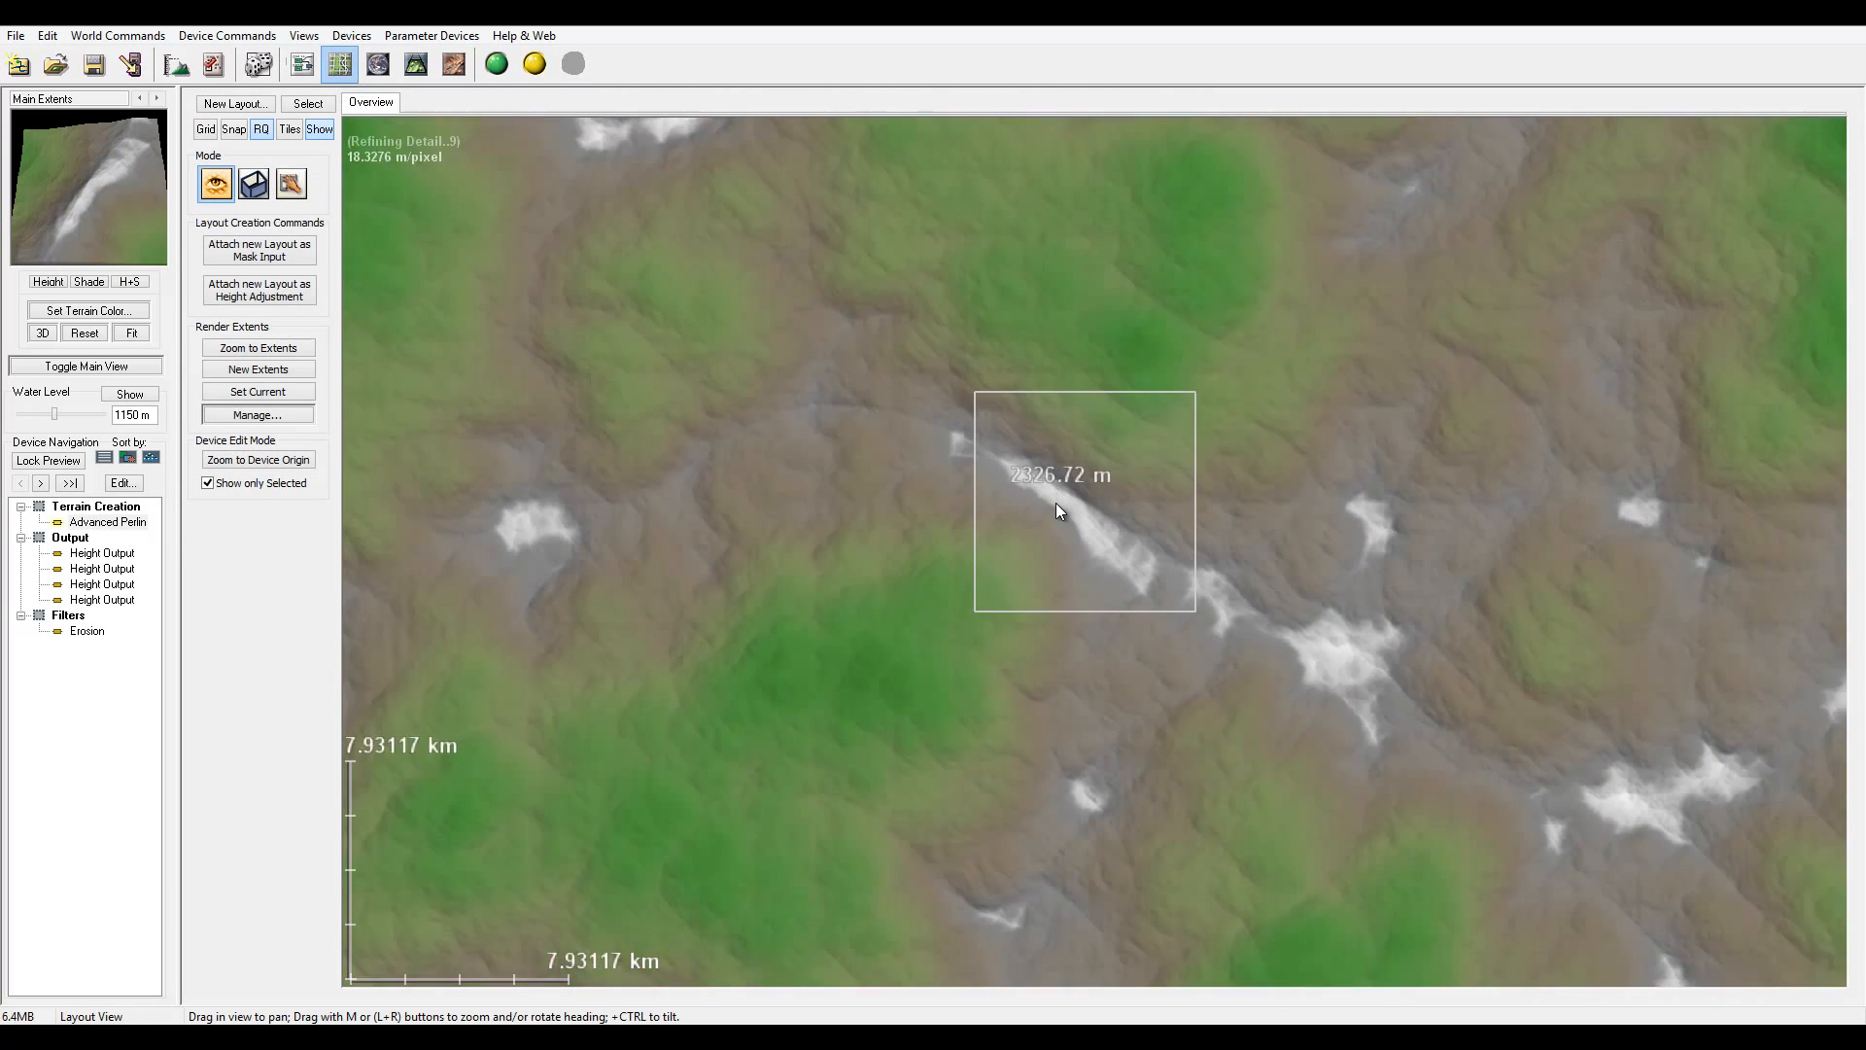
scroll(1055, 504, "up", 2)
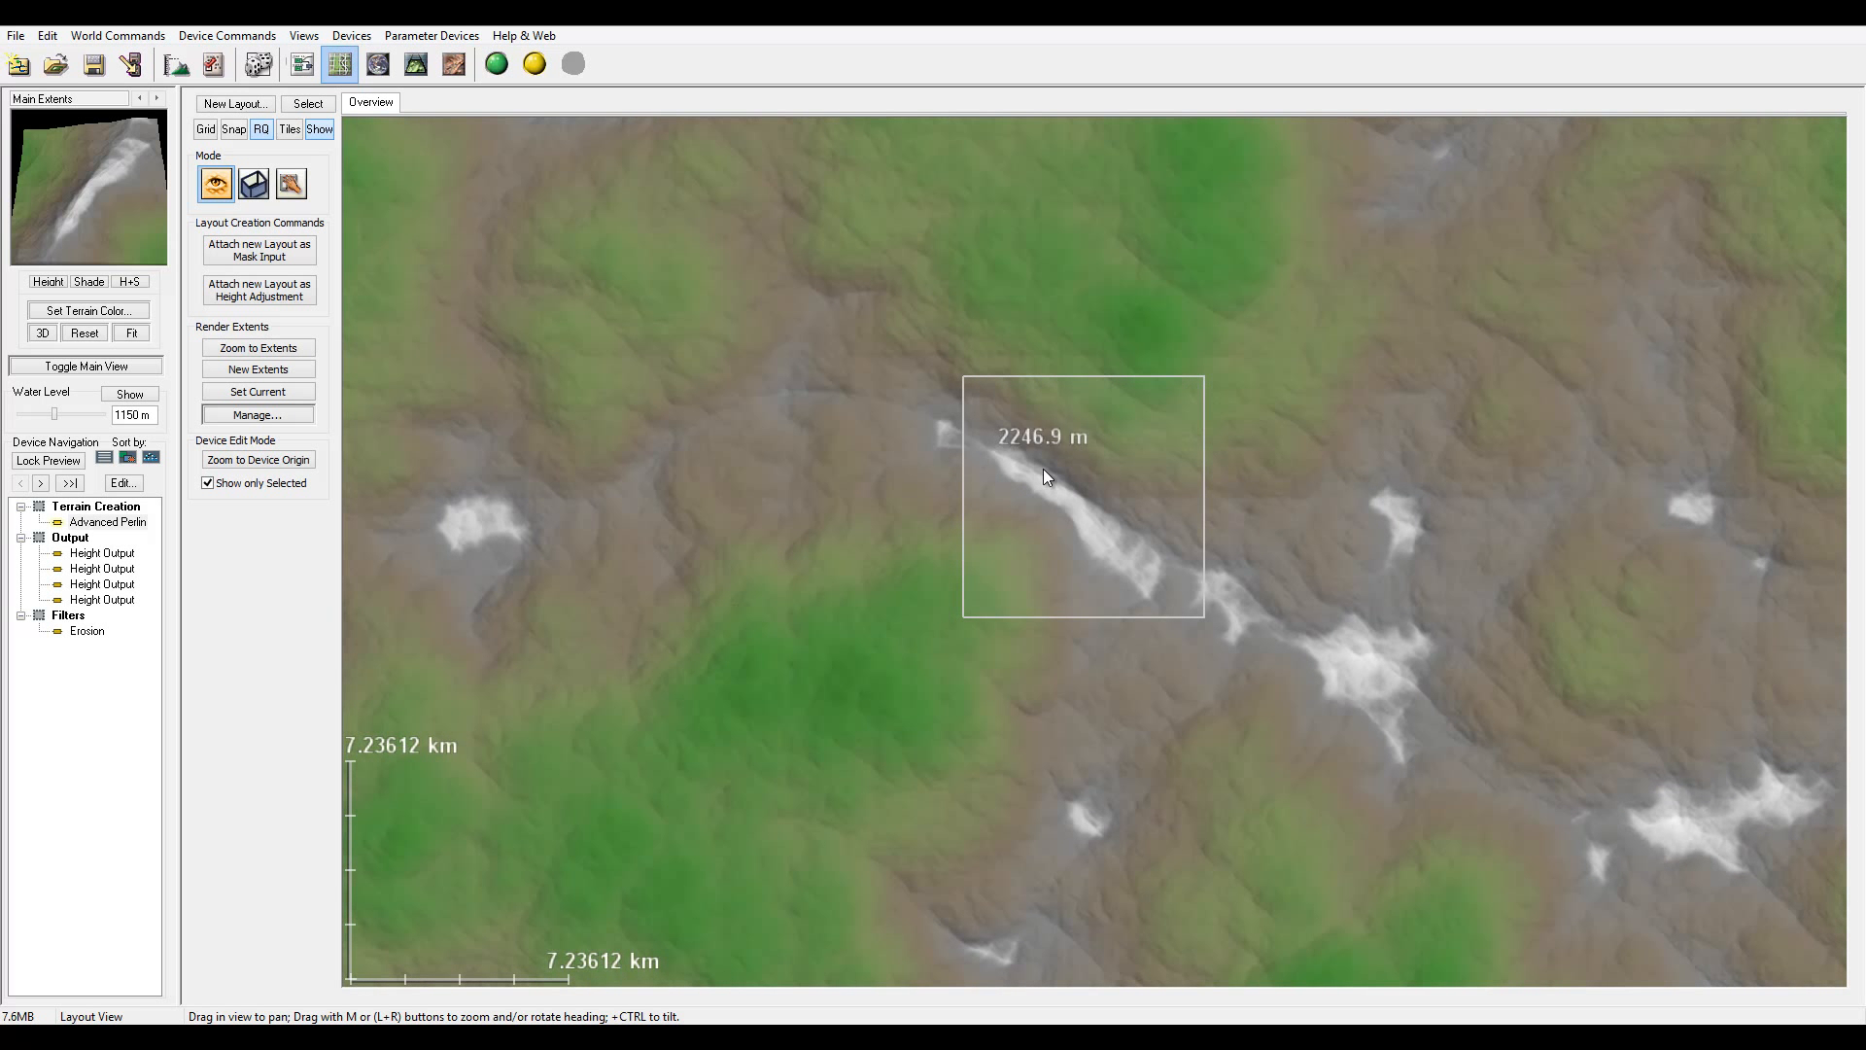
left_click(256, 185)
left_click_drag(1066, 512, 1026, 566)
left_click_drag(902, 448, 845, 388)
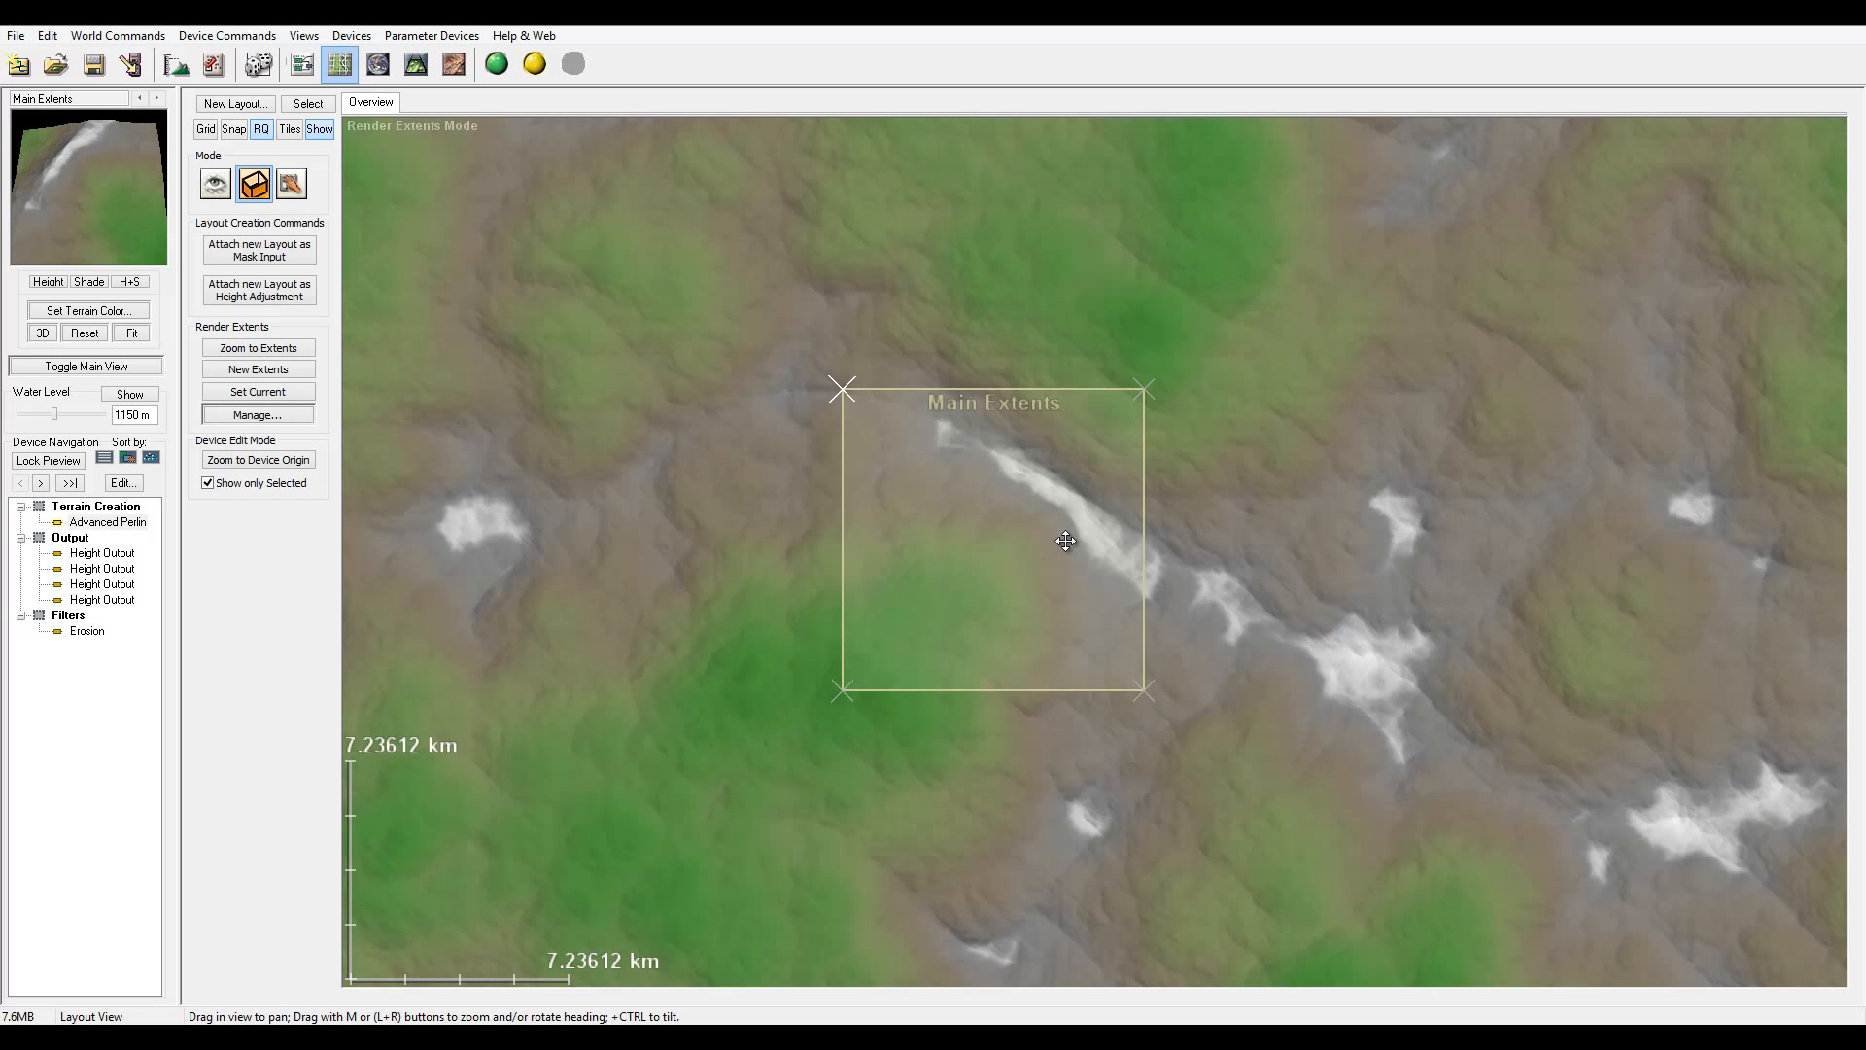
mouse_move(1066, 533)
left_mouse_down()
mouse_move(1058, 508)
mouse_move(1012, 499)
mouse_move(1058, 511)
left_mouse_up()
left_click_drag(847, 395, 888, 437)
mouse_move(1069, 542)
left_mouse_down()
mouse_move(1111, 560)
mouse_move(1096, 567)
mouse_move(1096, 534)
left_mouse_up()
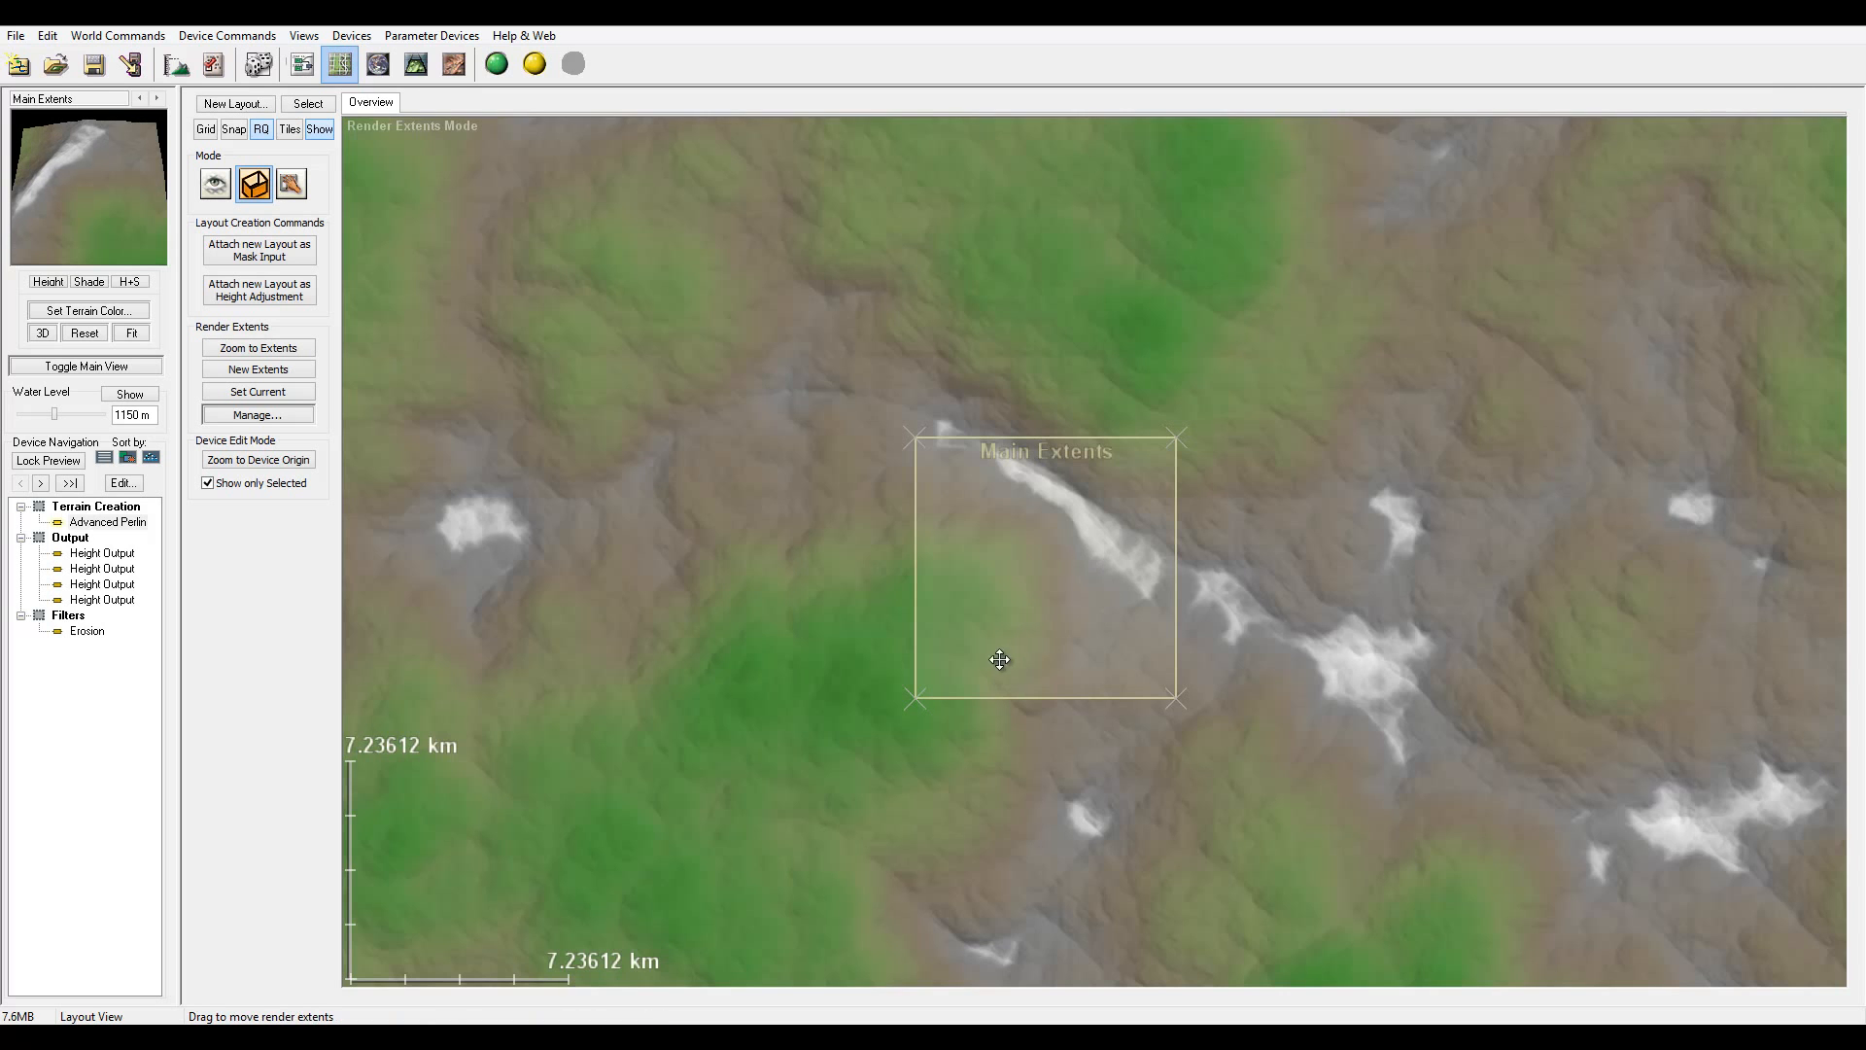
- Move the Main Extents render area far northwest onto the long north-south snowy ridge
right_click_drag(995, 654, 1476, 602)
scroll(1054, 506, "down", 3)
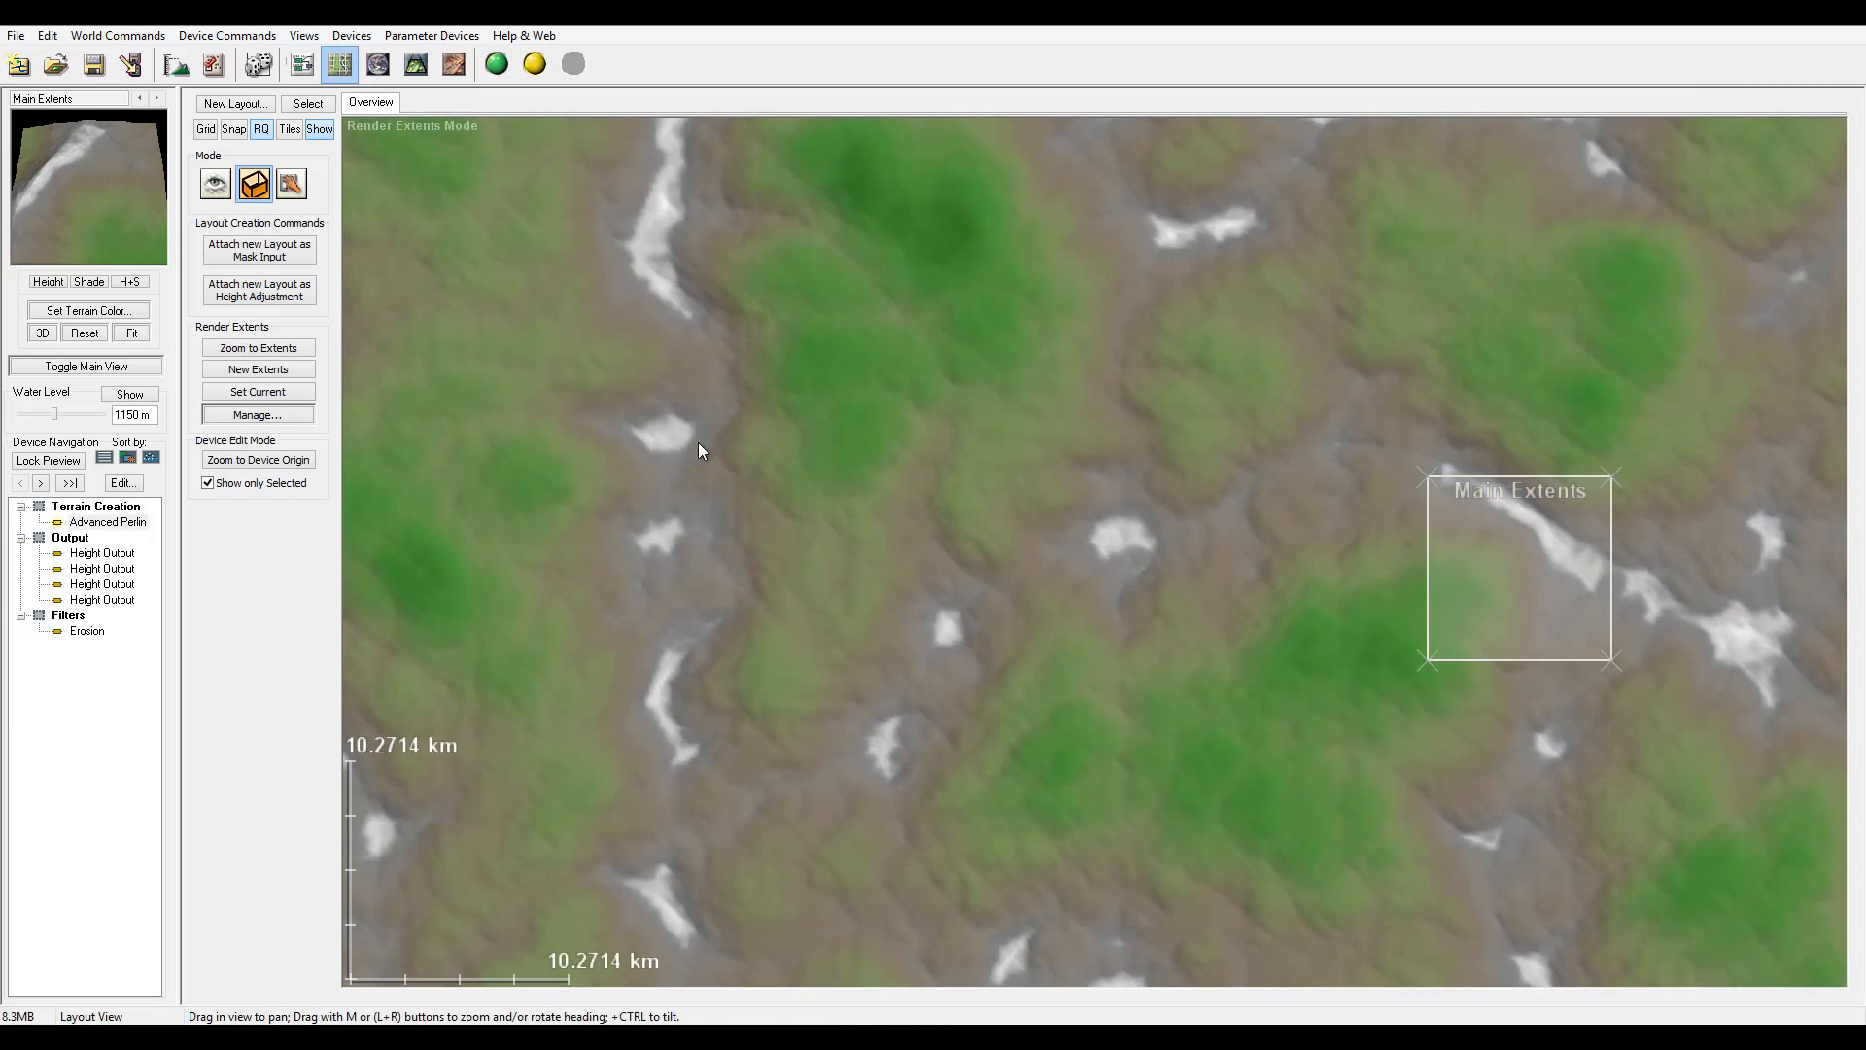
right_click_drag(700, 446, 858, 650)
right_click_drag(912, 508, 876, 623)
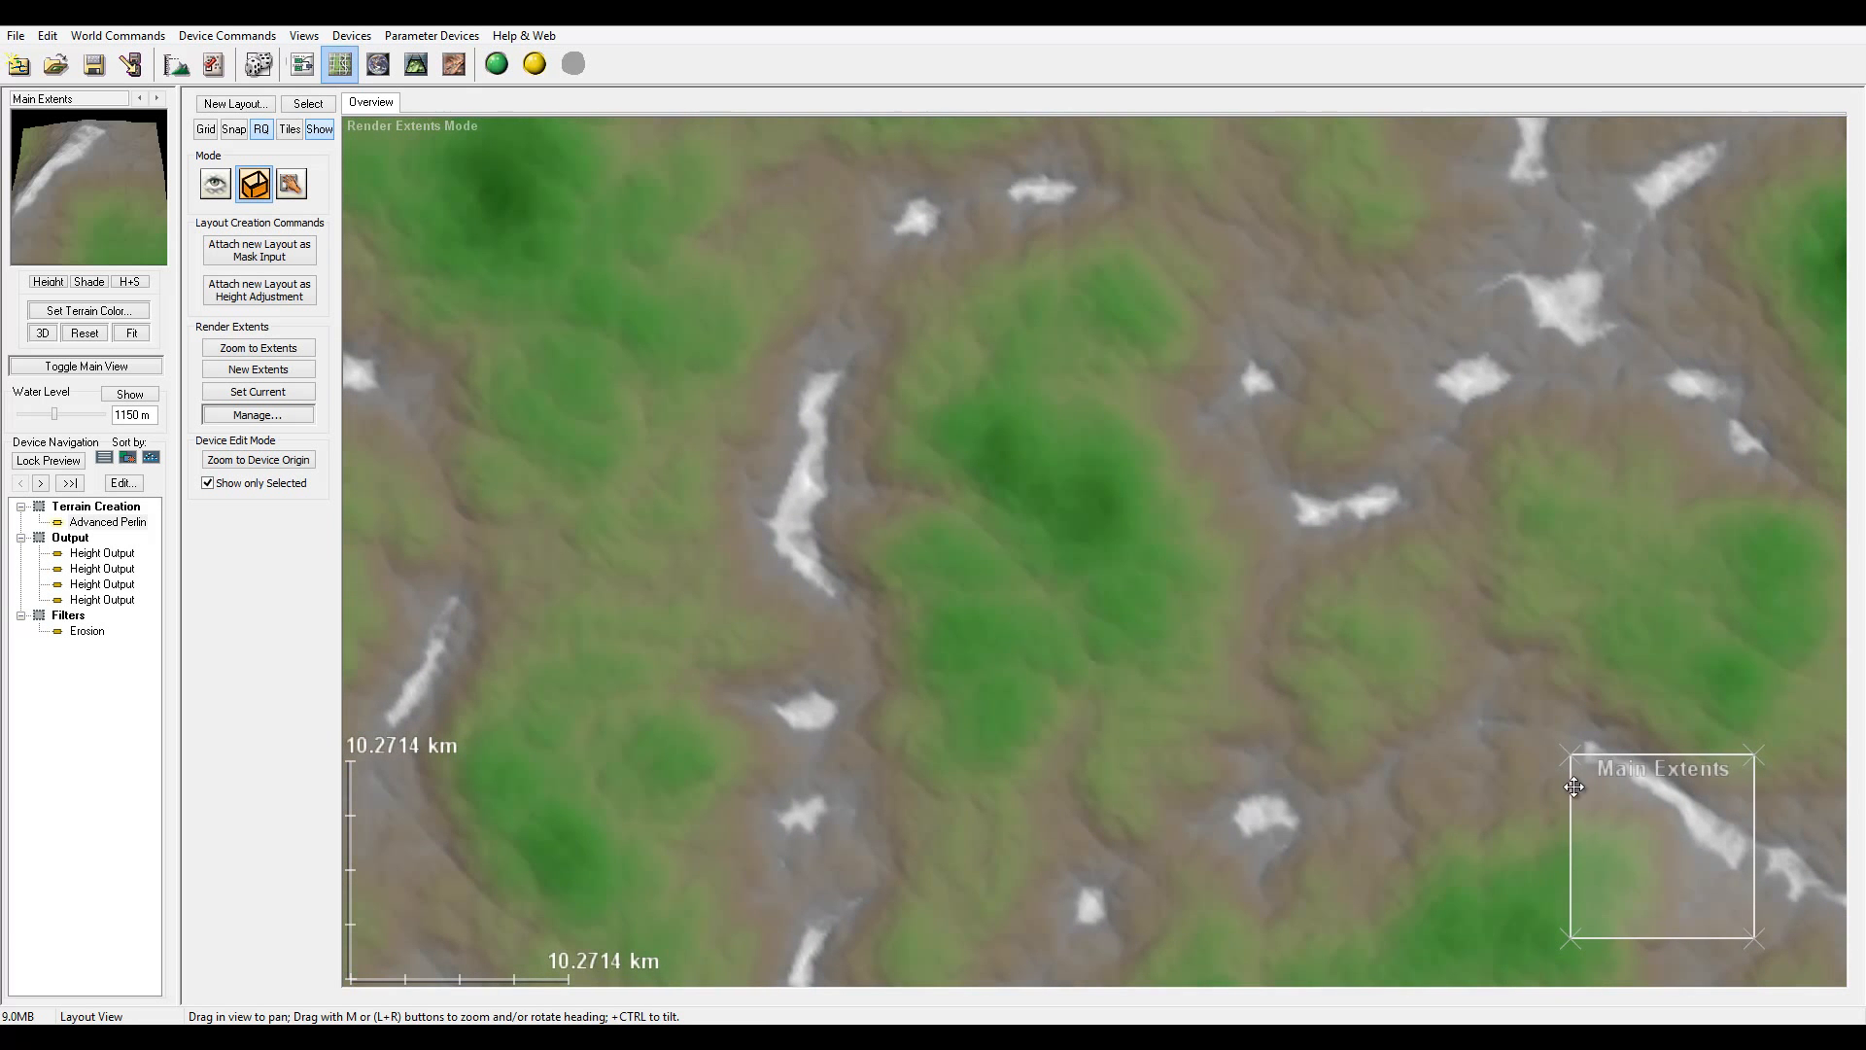
left_click_drag(1691, 807, 939, 398)
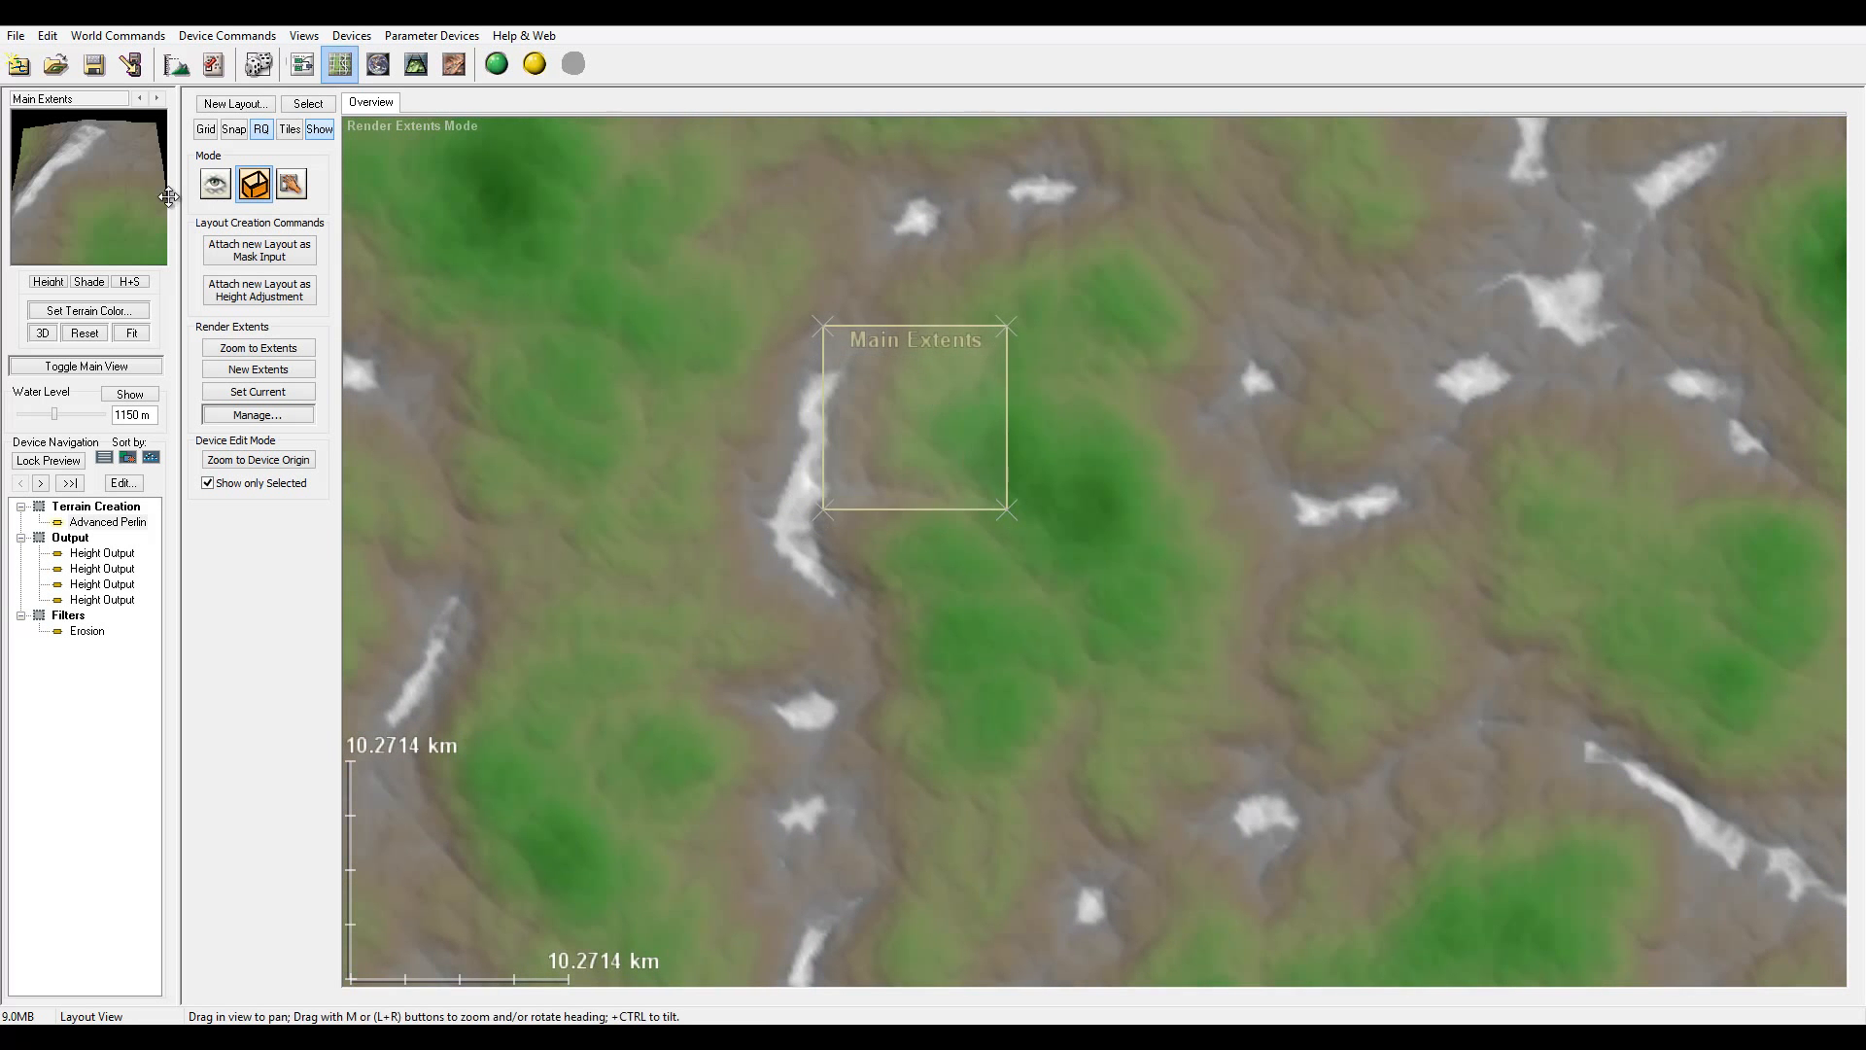
right_click_drag(645, 366, 784, 372)
left_click_drag(1091, 470, 890, 531)
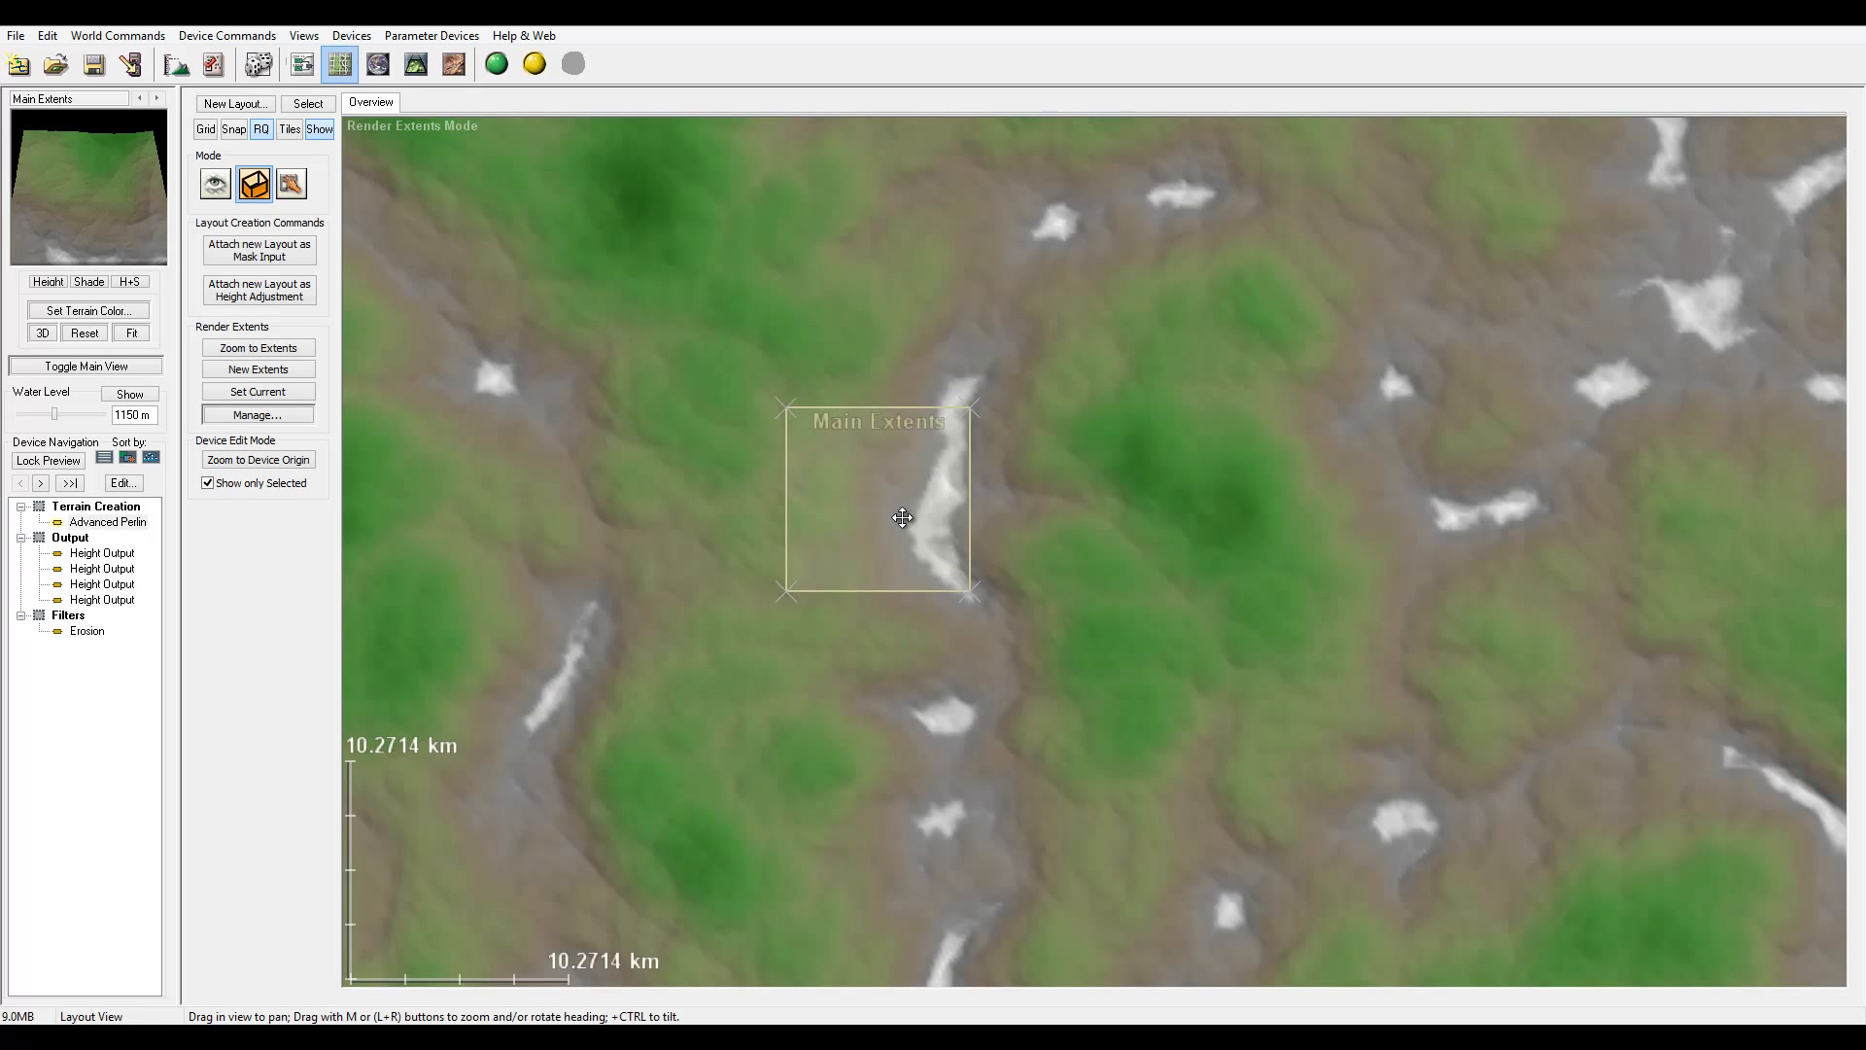
- Move the Main Extents farther northwest and enlarge it to frame the diagonal valley ridge with the small isolated snow peak
right_click_drag(890, 530, 1243, 619)
left_click_drag(1243, 619, 716, 386)
left_click_drag(782, 452, 887, 561)
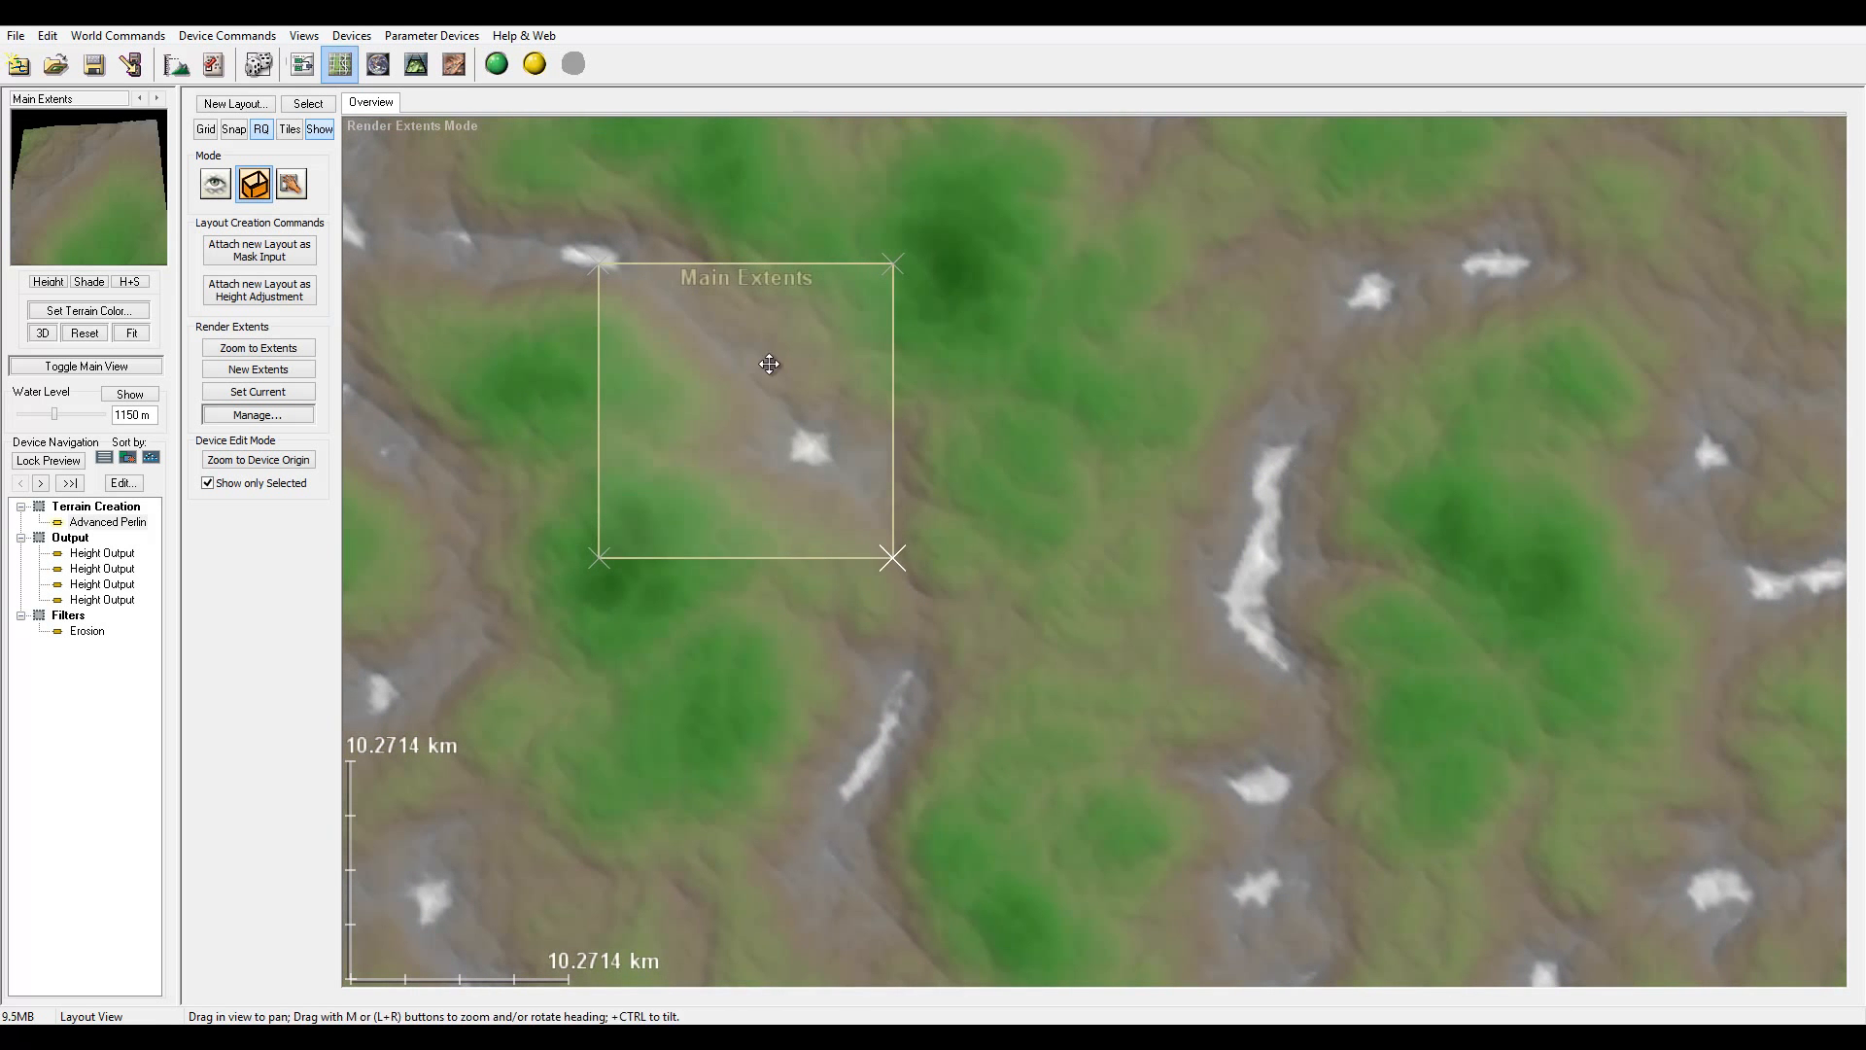
left_click_drag(771, 359, 783, 292)
right_click_drag(784, 292, 731, 442)
mouse_move(732, 442)
left_mouse_down()
mouse_move(700, 420)
mouse_move(725, 428)
left_mouse_up()
mouse_move(767, 510)
left_mouse_down()
mouse_move(787, 528)
mouse_move(776, 499)
left_mouse_up()
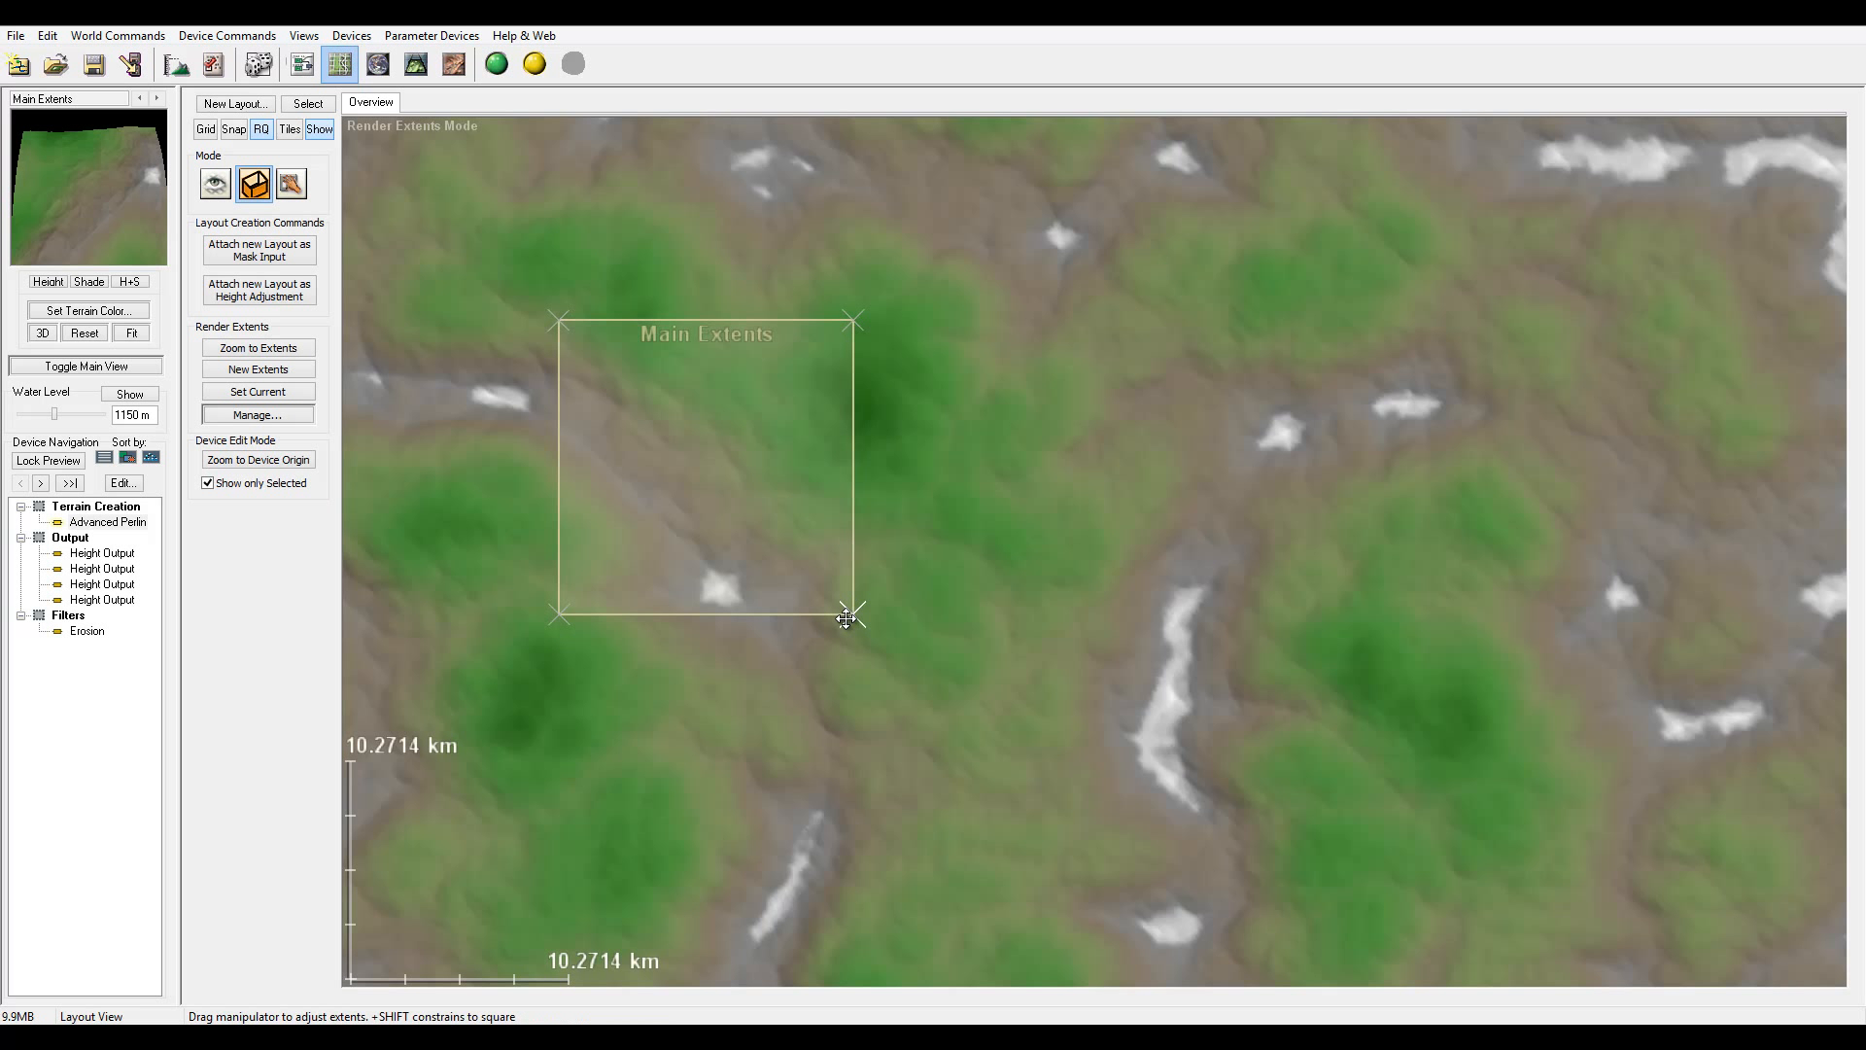
left_click_drag(847, 620, 854, 627)
left_click_drag(807, 530, 797, 504)
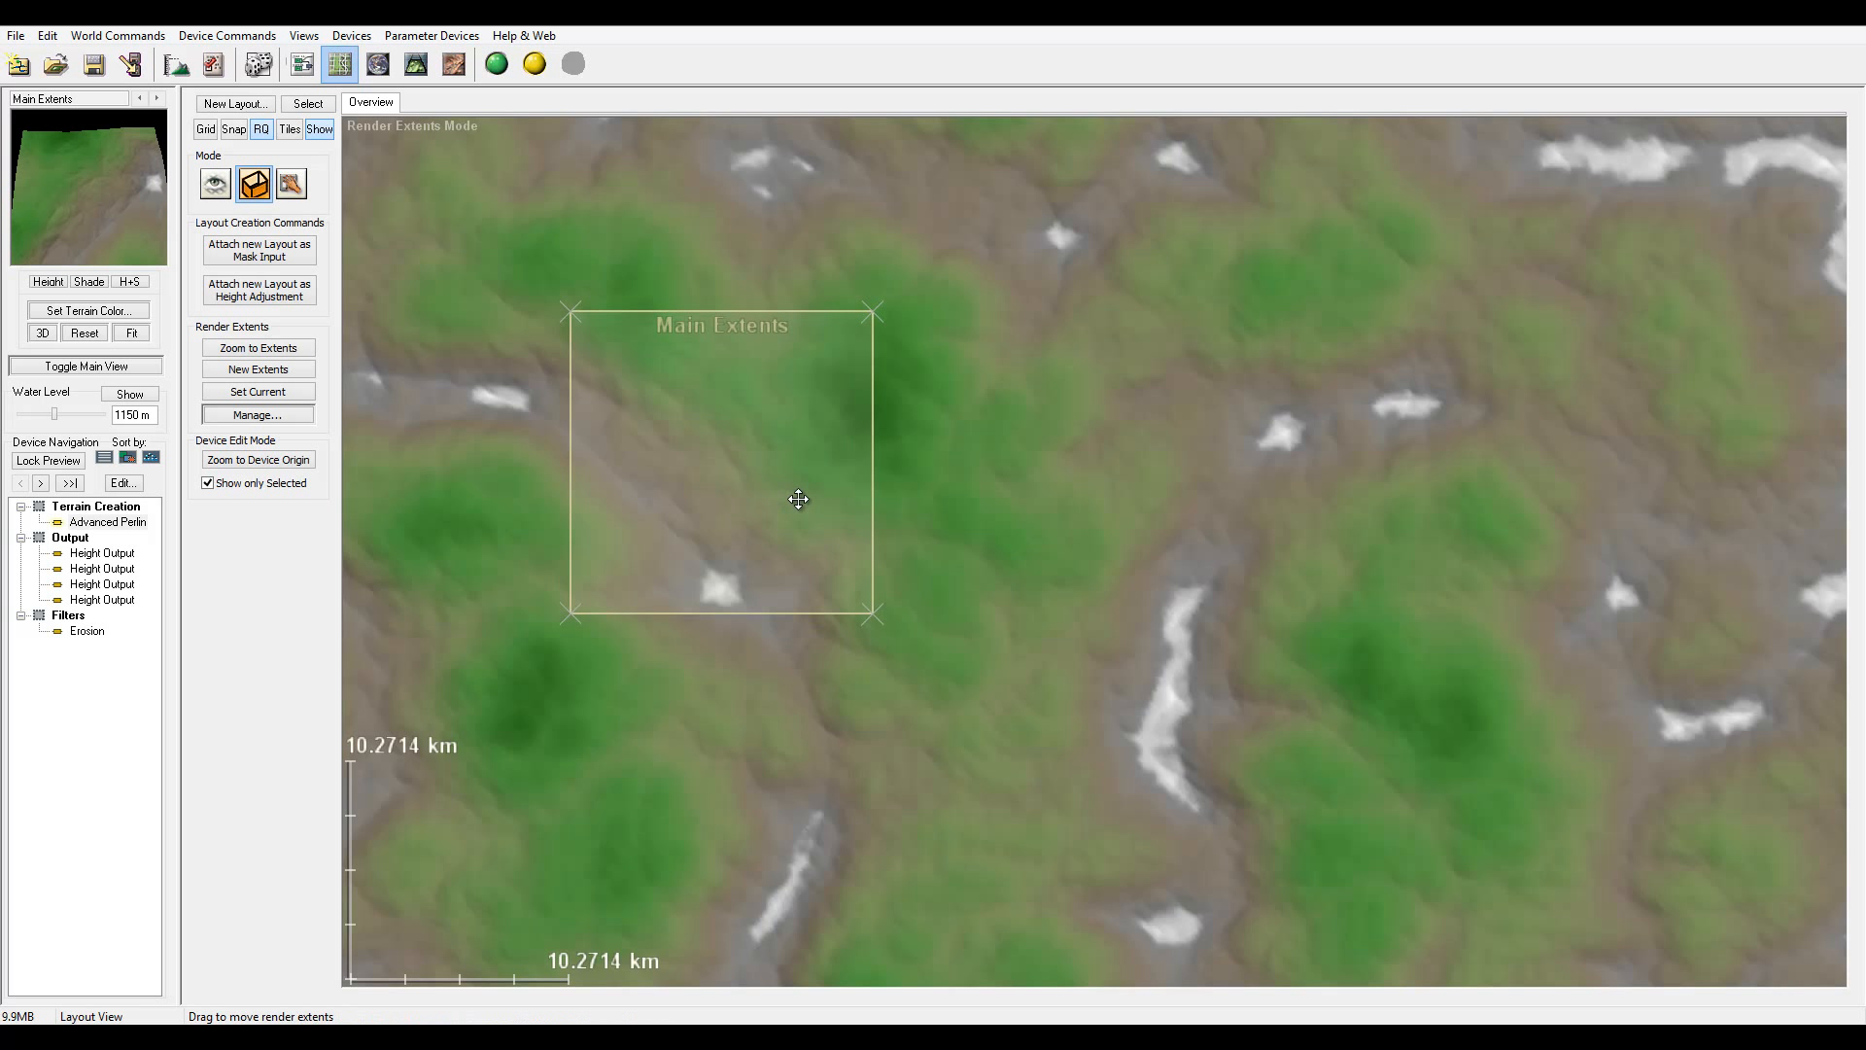
- Back in the device network, set the Advanced Perlin generator's elevation center to 1394.53
left_click(302, 65)
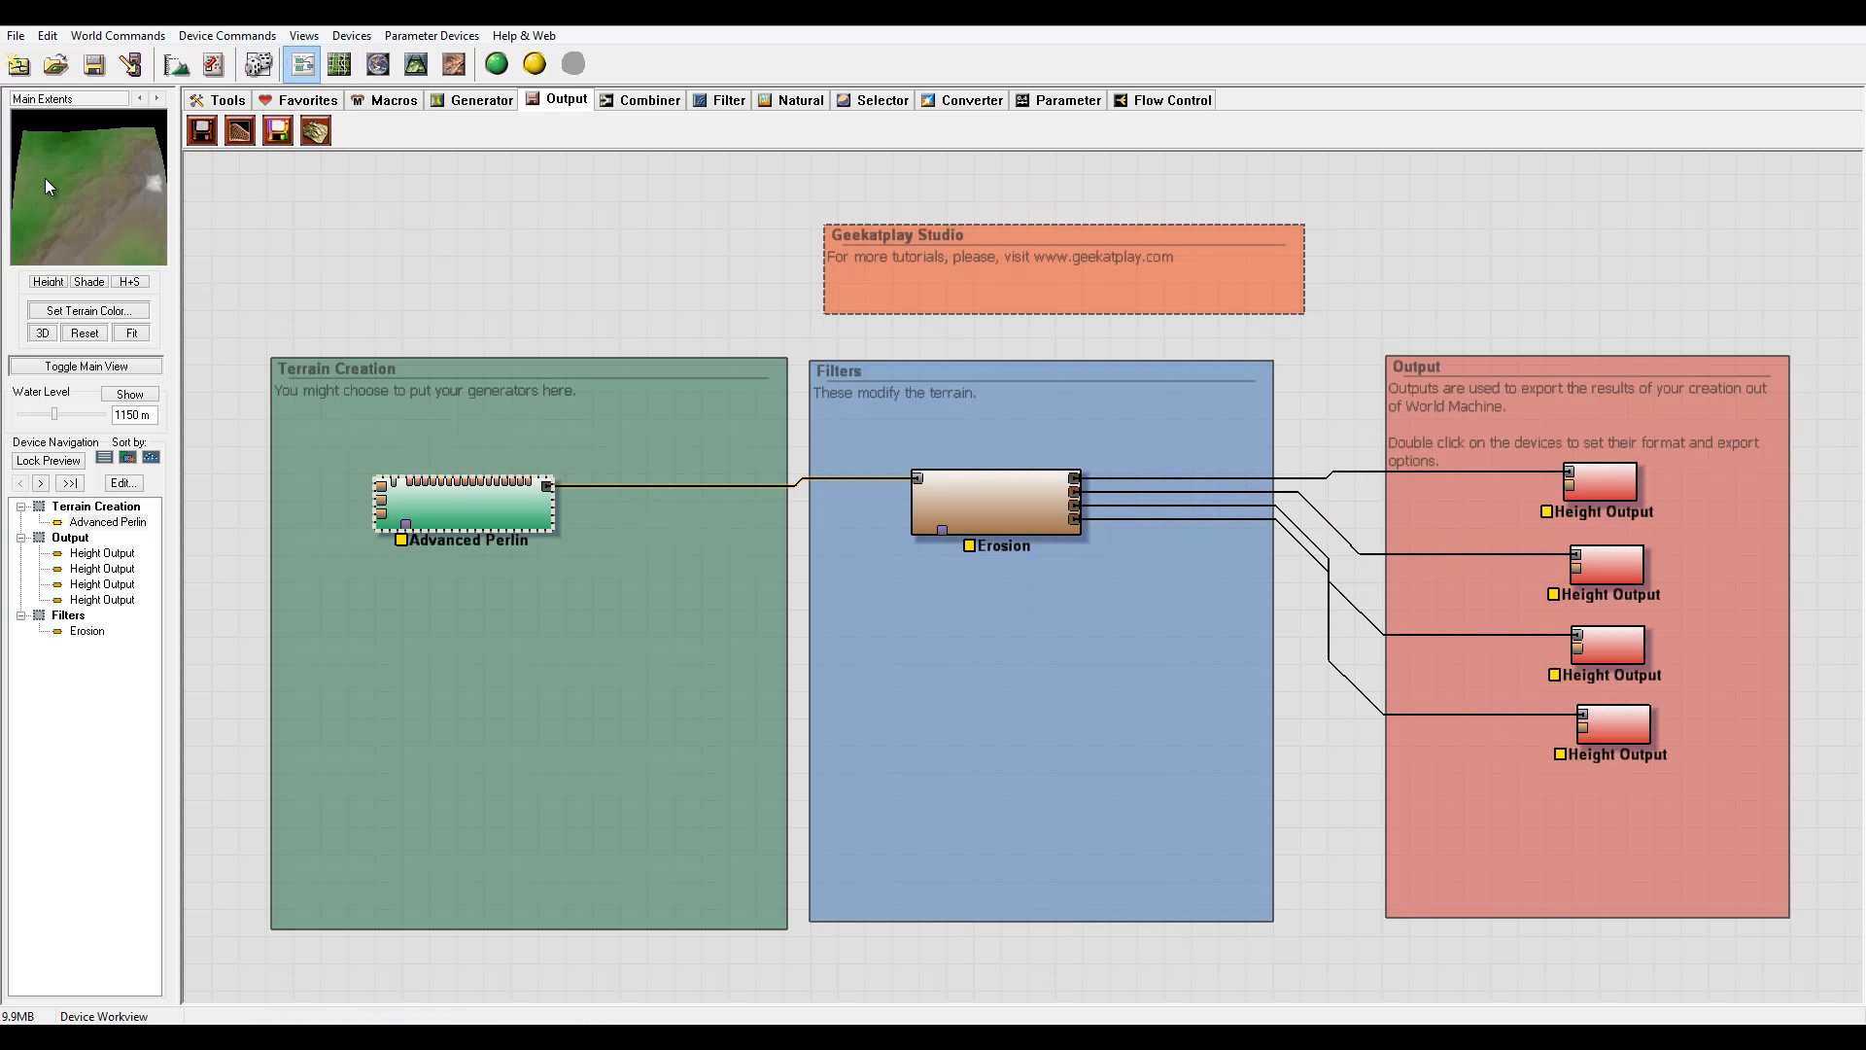
left_click(107, 522)
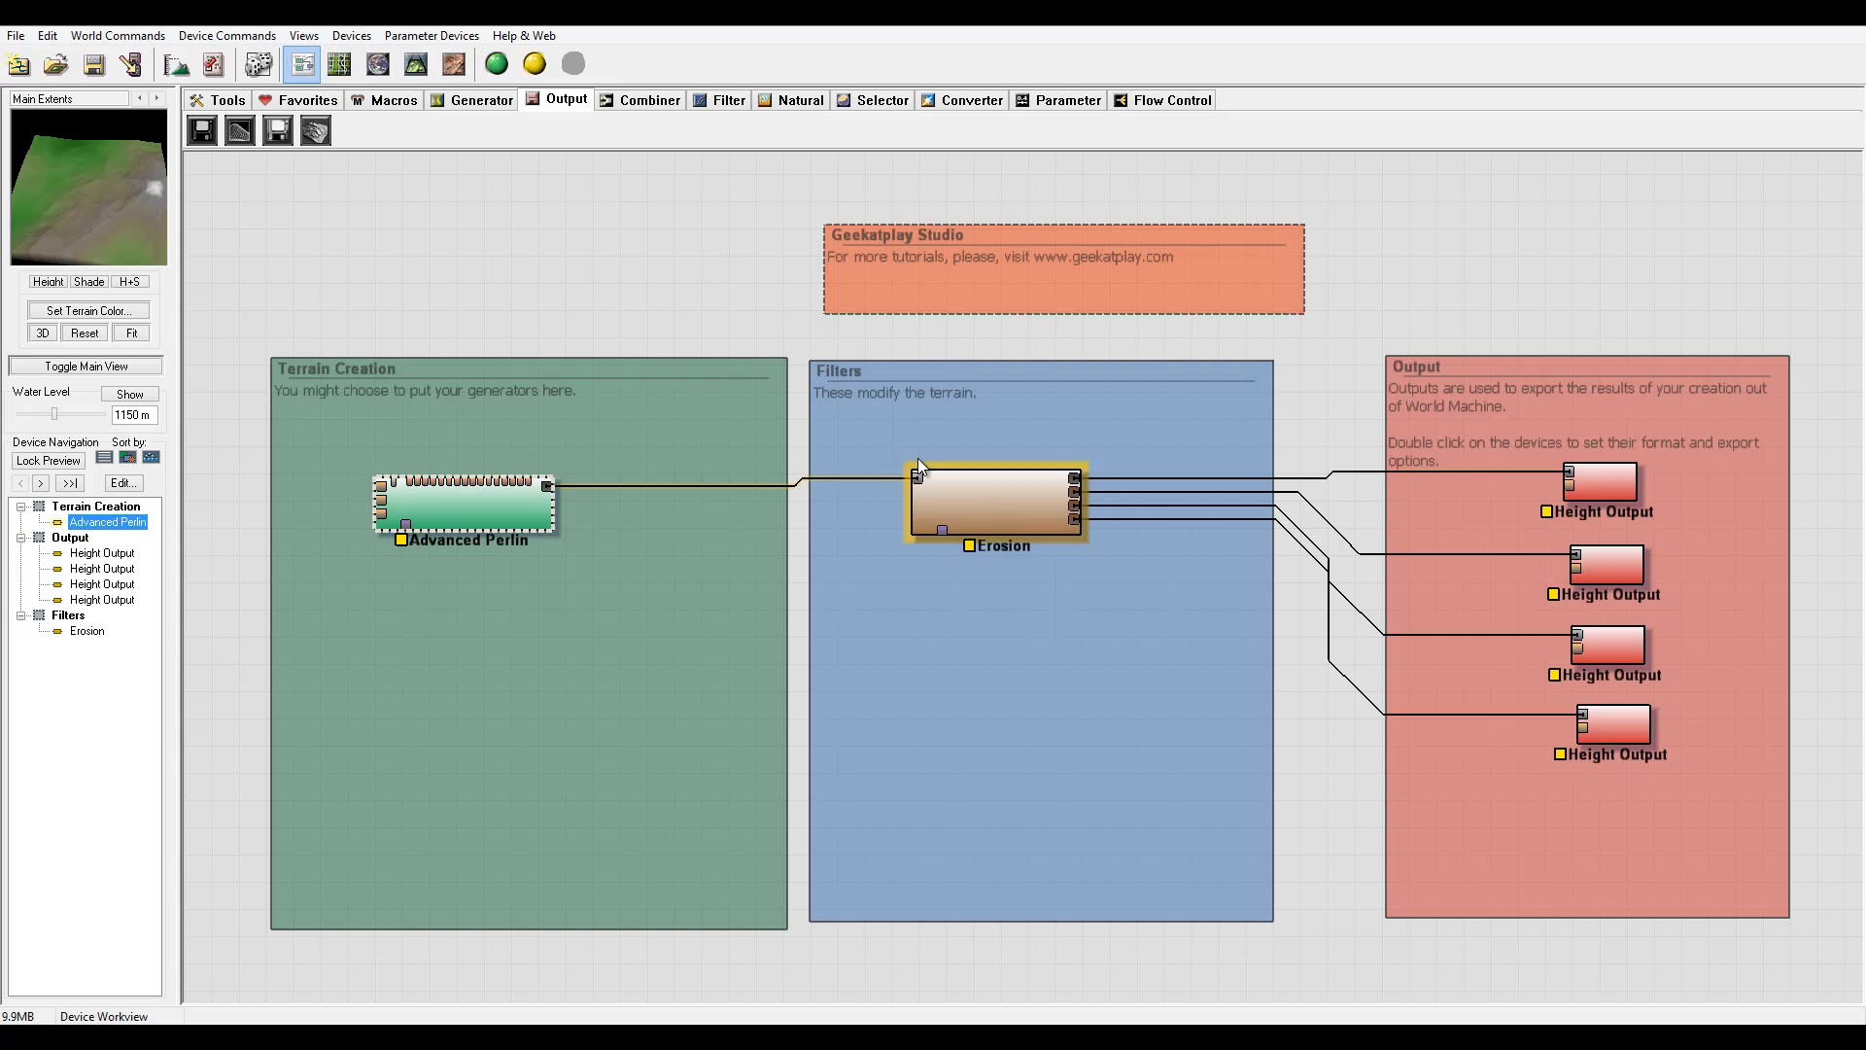
mouse_move(109, 207)
left_mouse_down()
mouse_move(146, 203)
mouse_move(136, 148)
mouse_move(123, 186)
left_mouse_up()
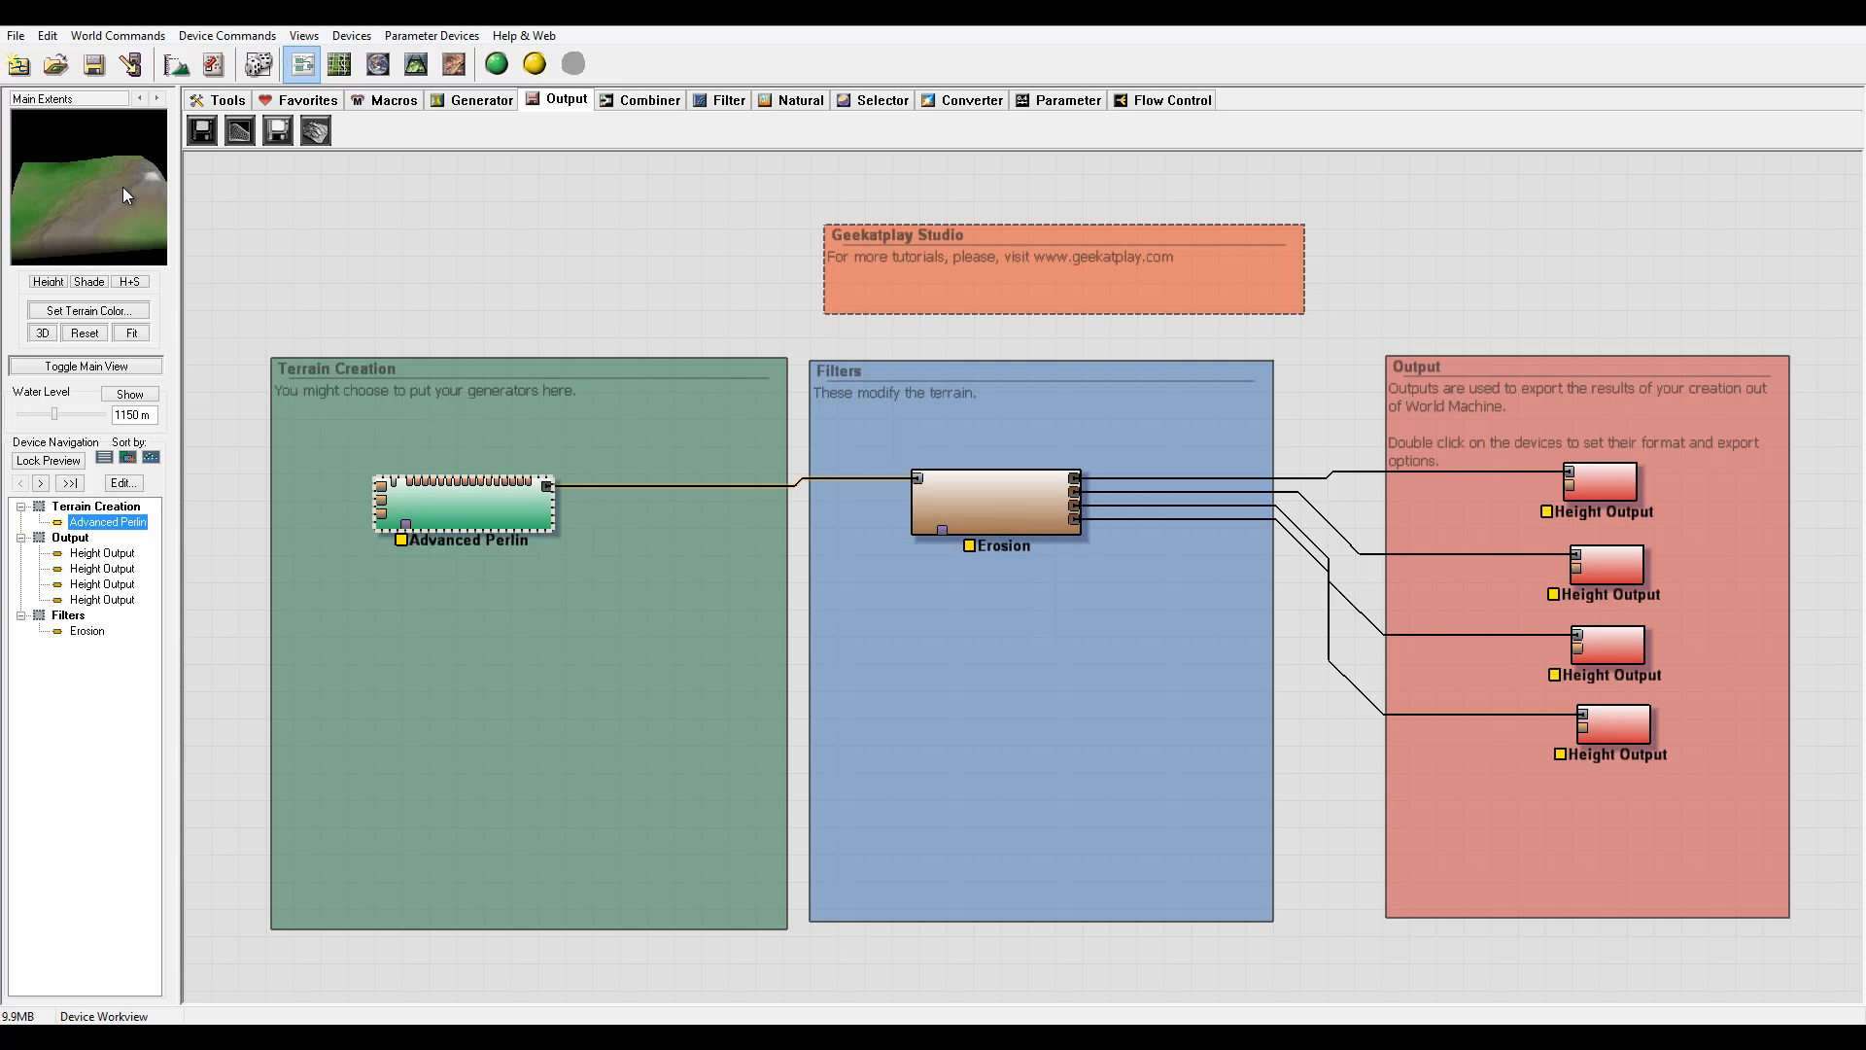
double_click(499, 510)
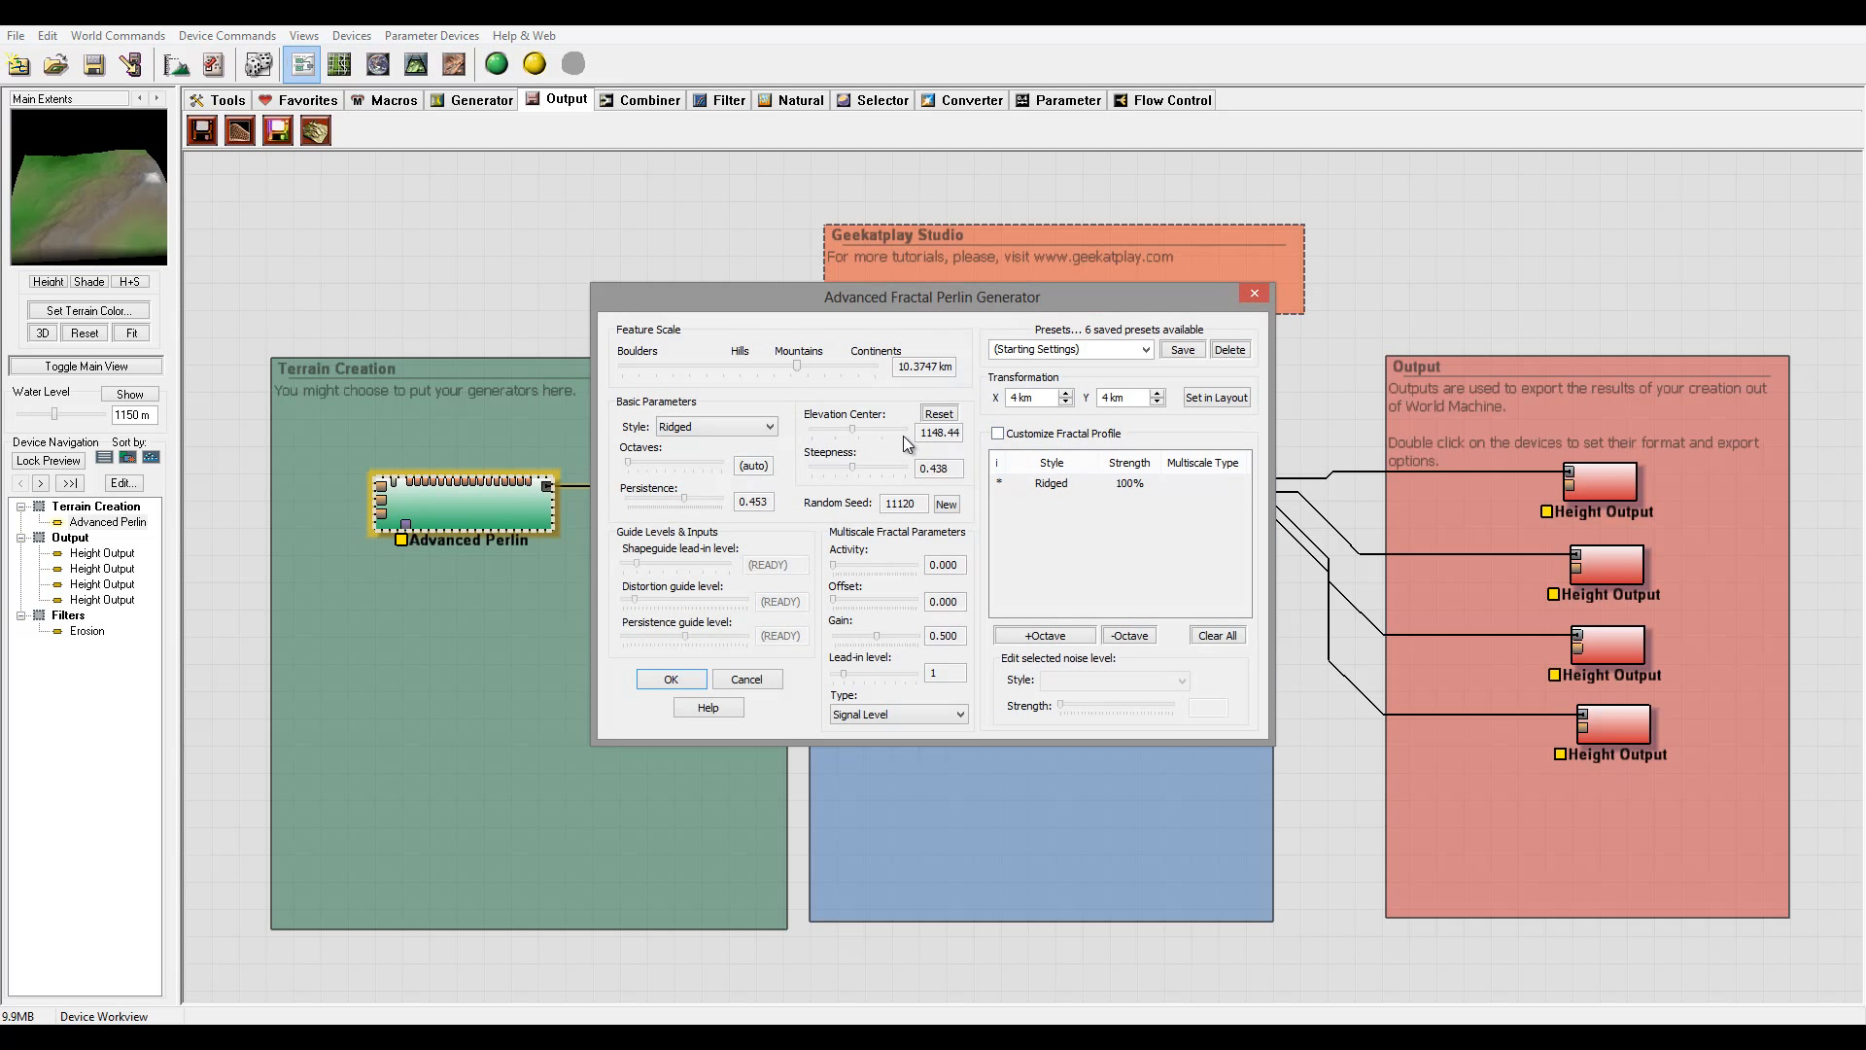
left_click_drag(853, 429, 860, 464)
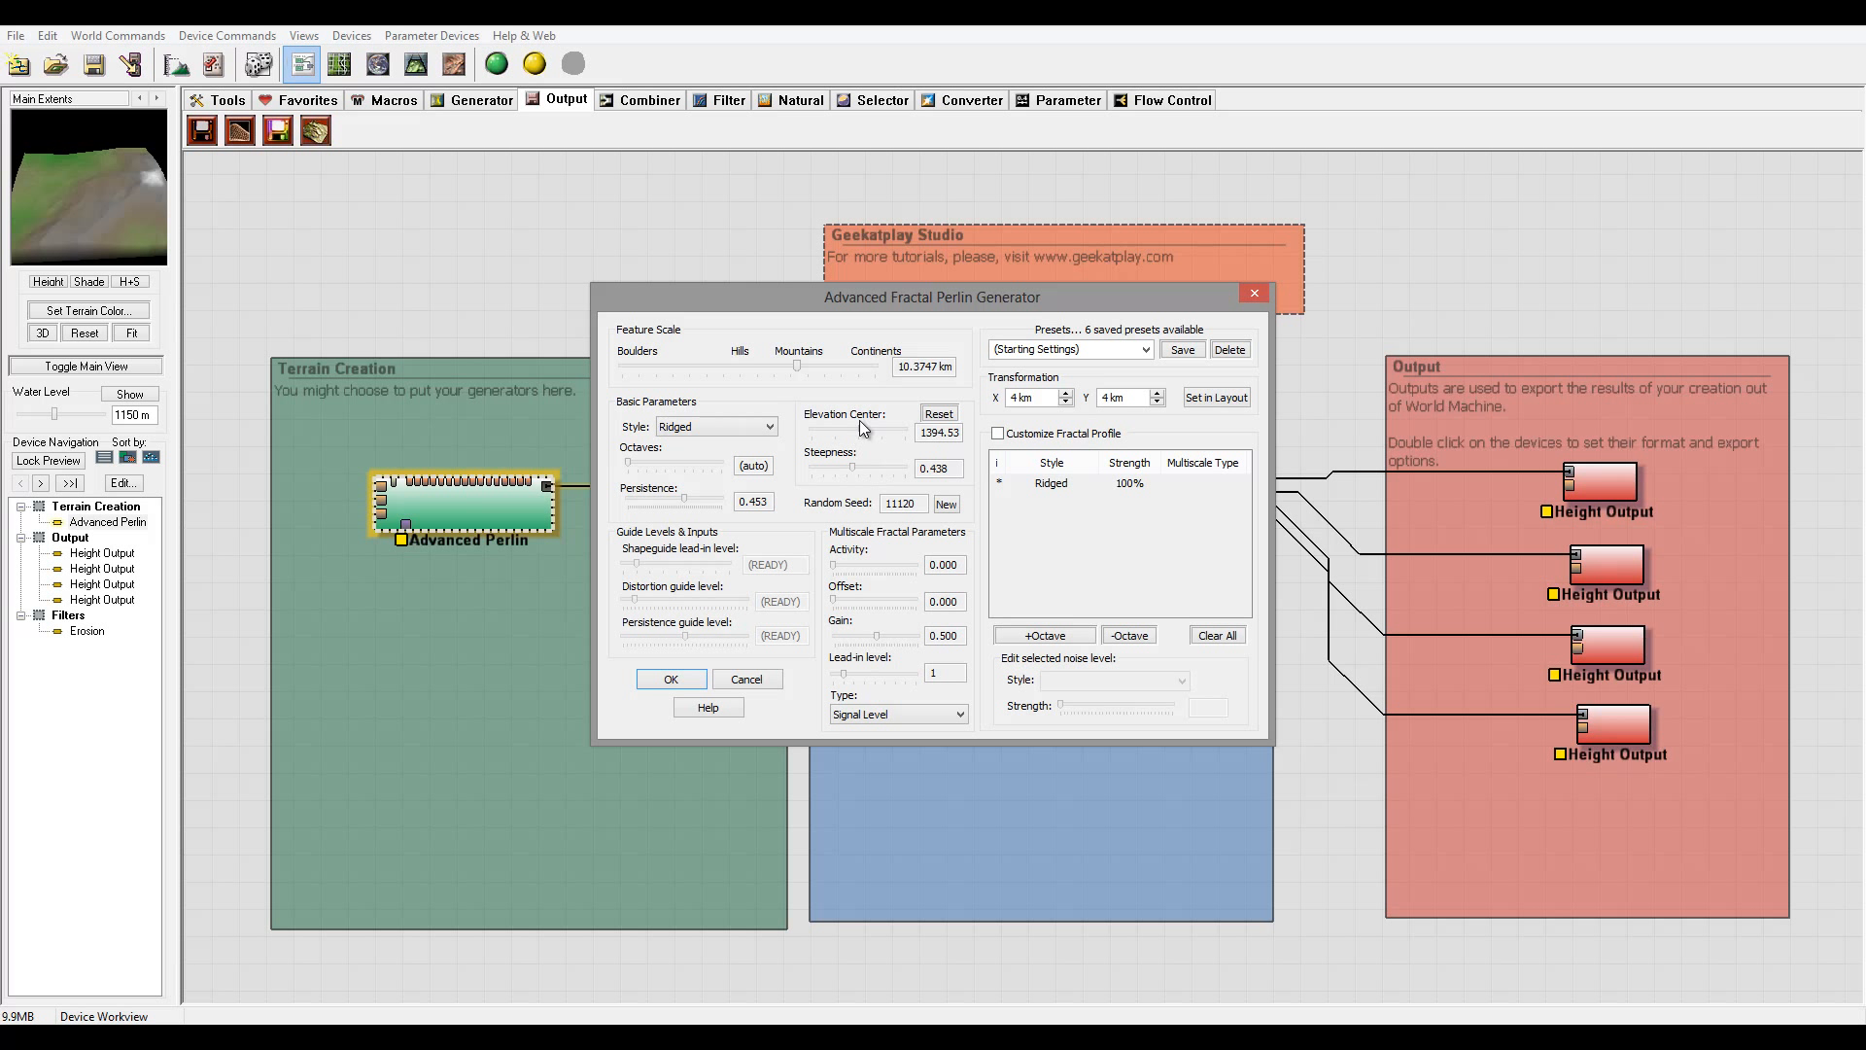
left_click(668, 678)
- Review the Erosion device's parameters, including its erosion method
double_click(1020, 480)
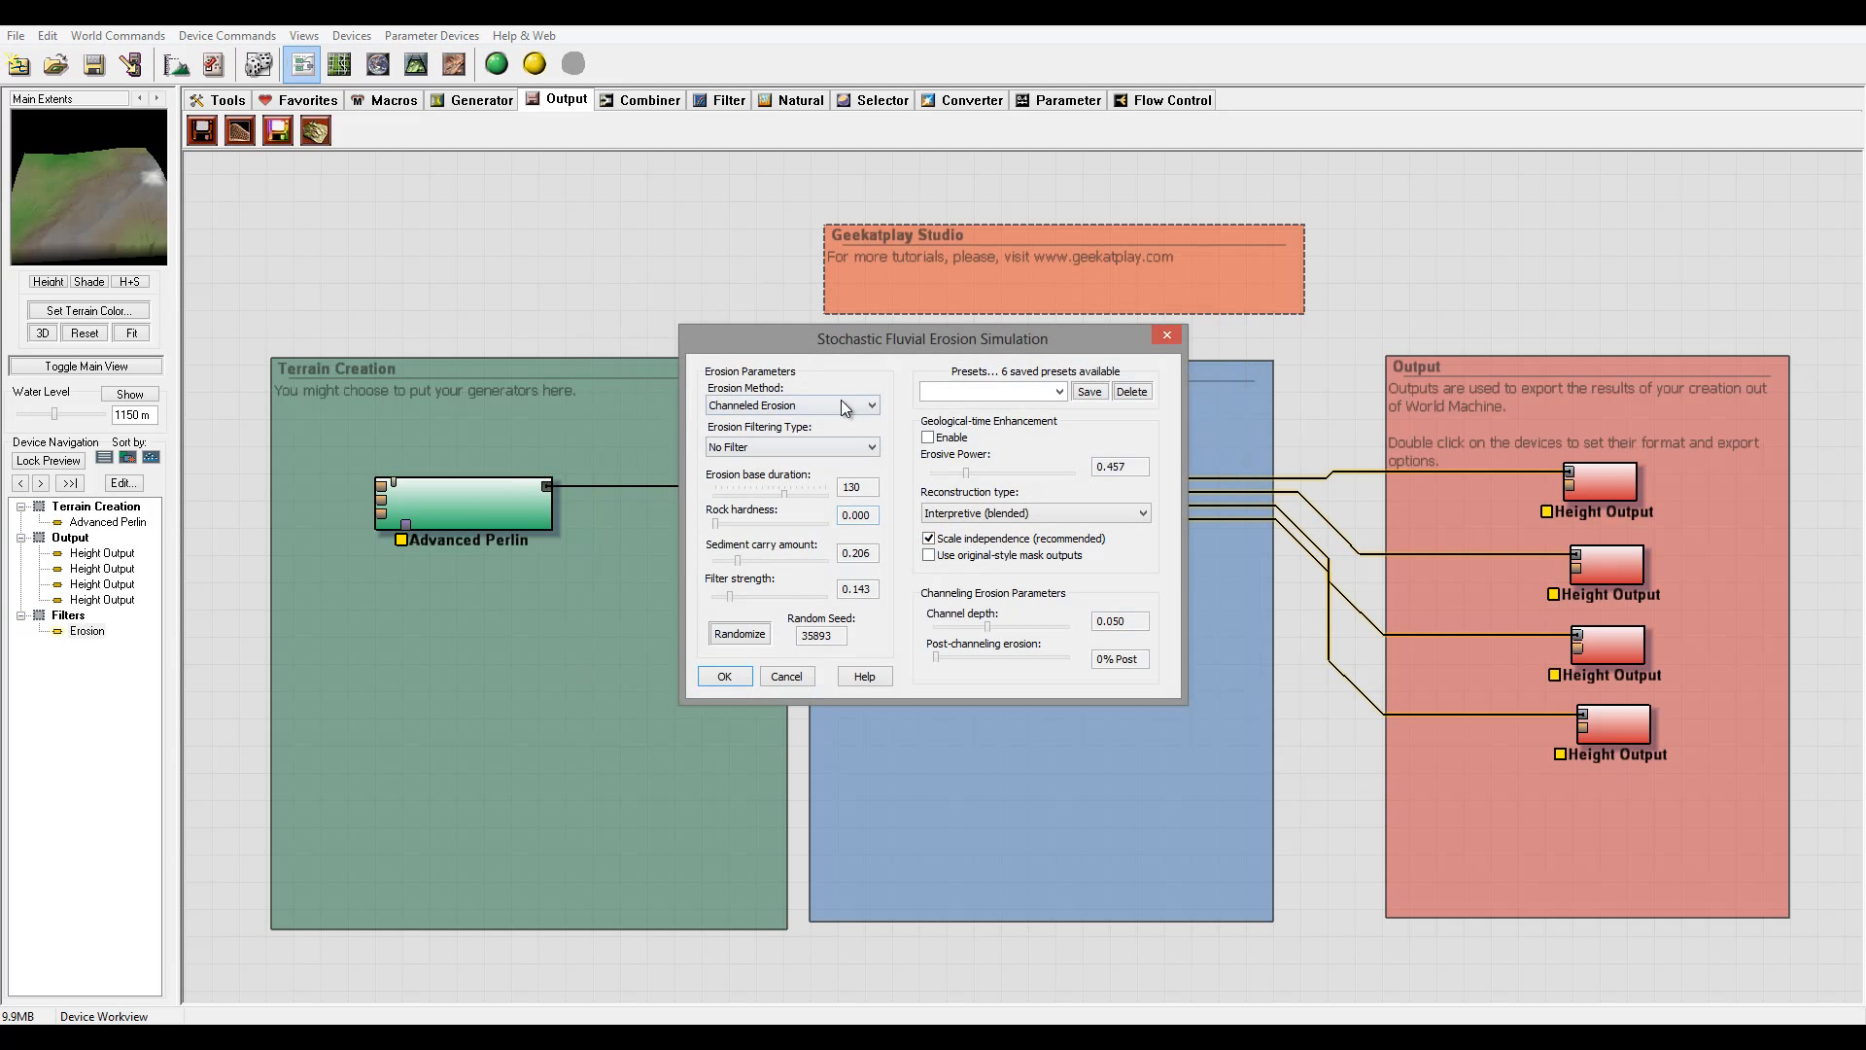
left_click(752, 405)
left_click(113, 180)
left_click_drag(886, 340, 523, 245)
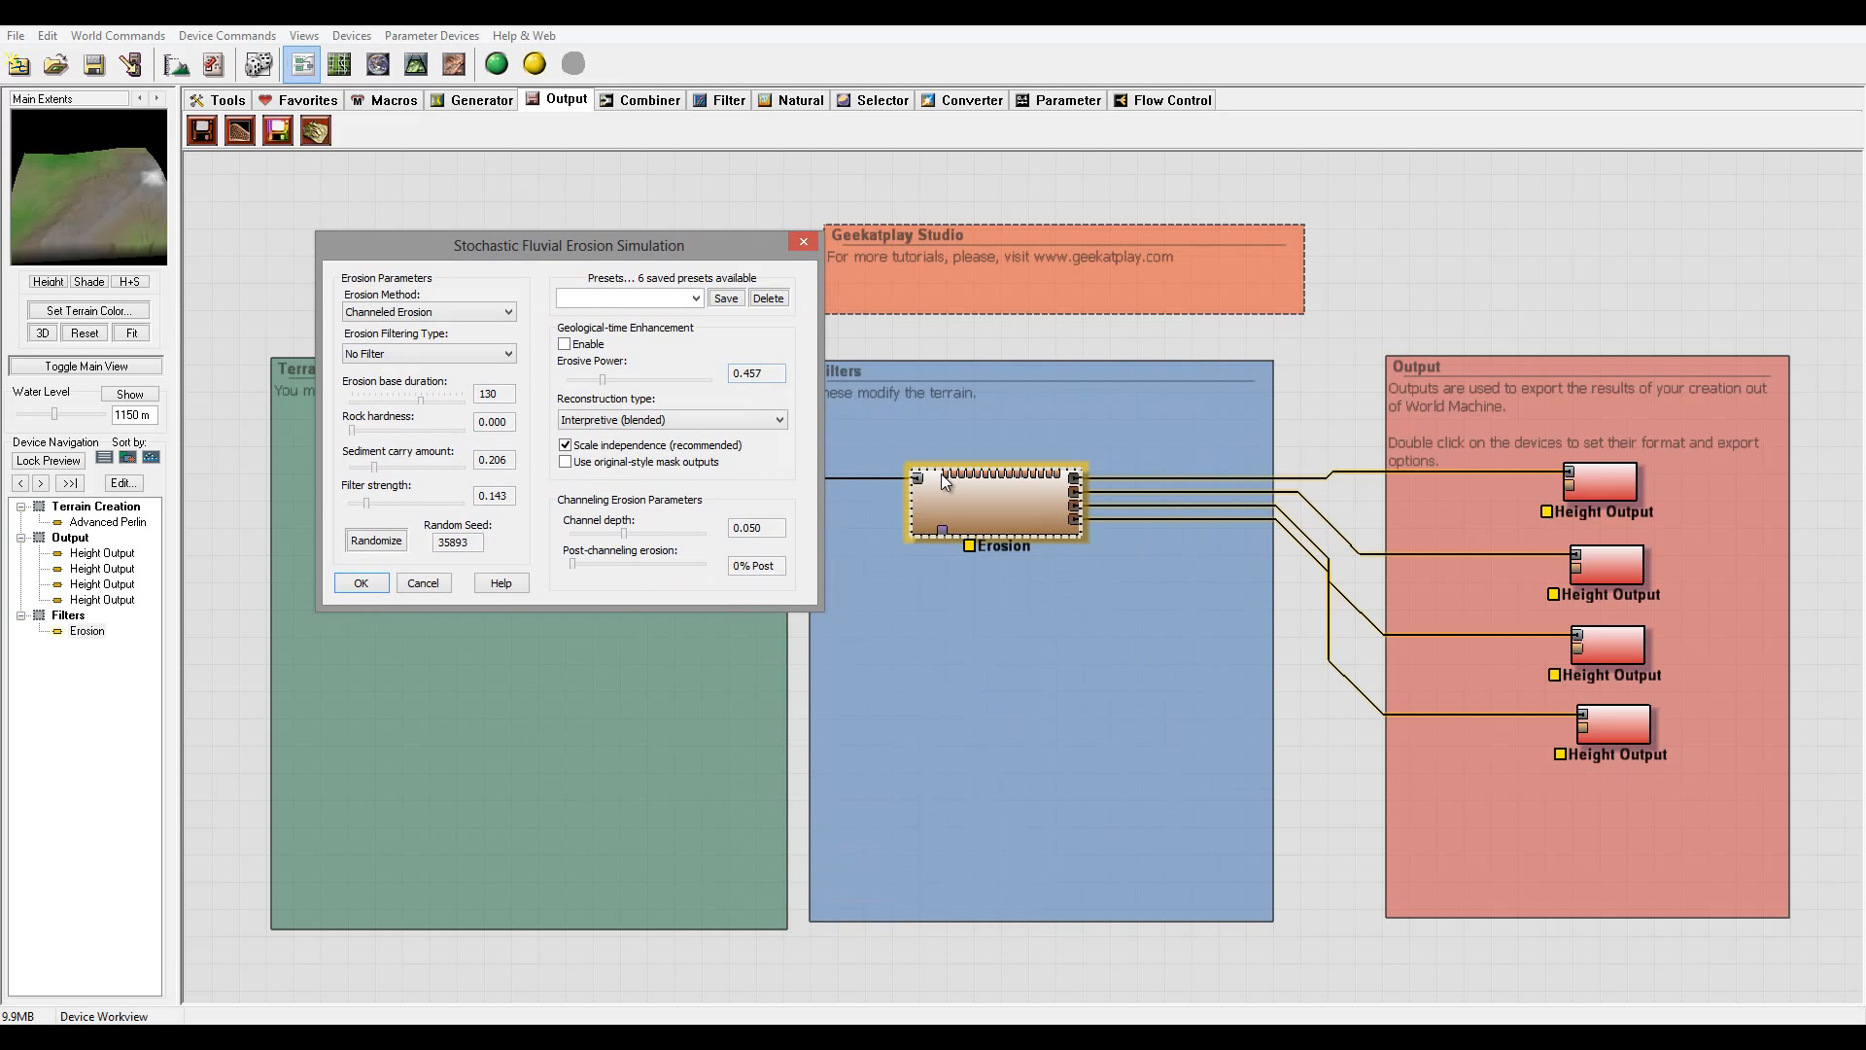
left_click(361, 582)
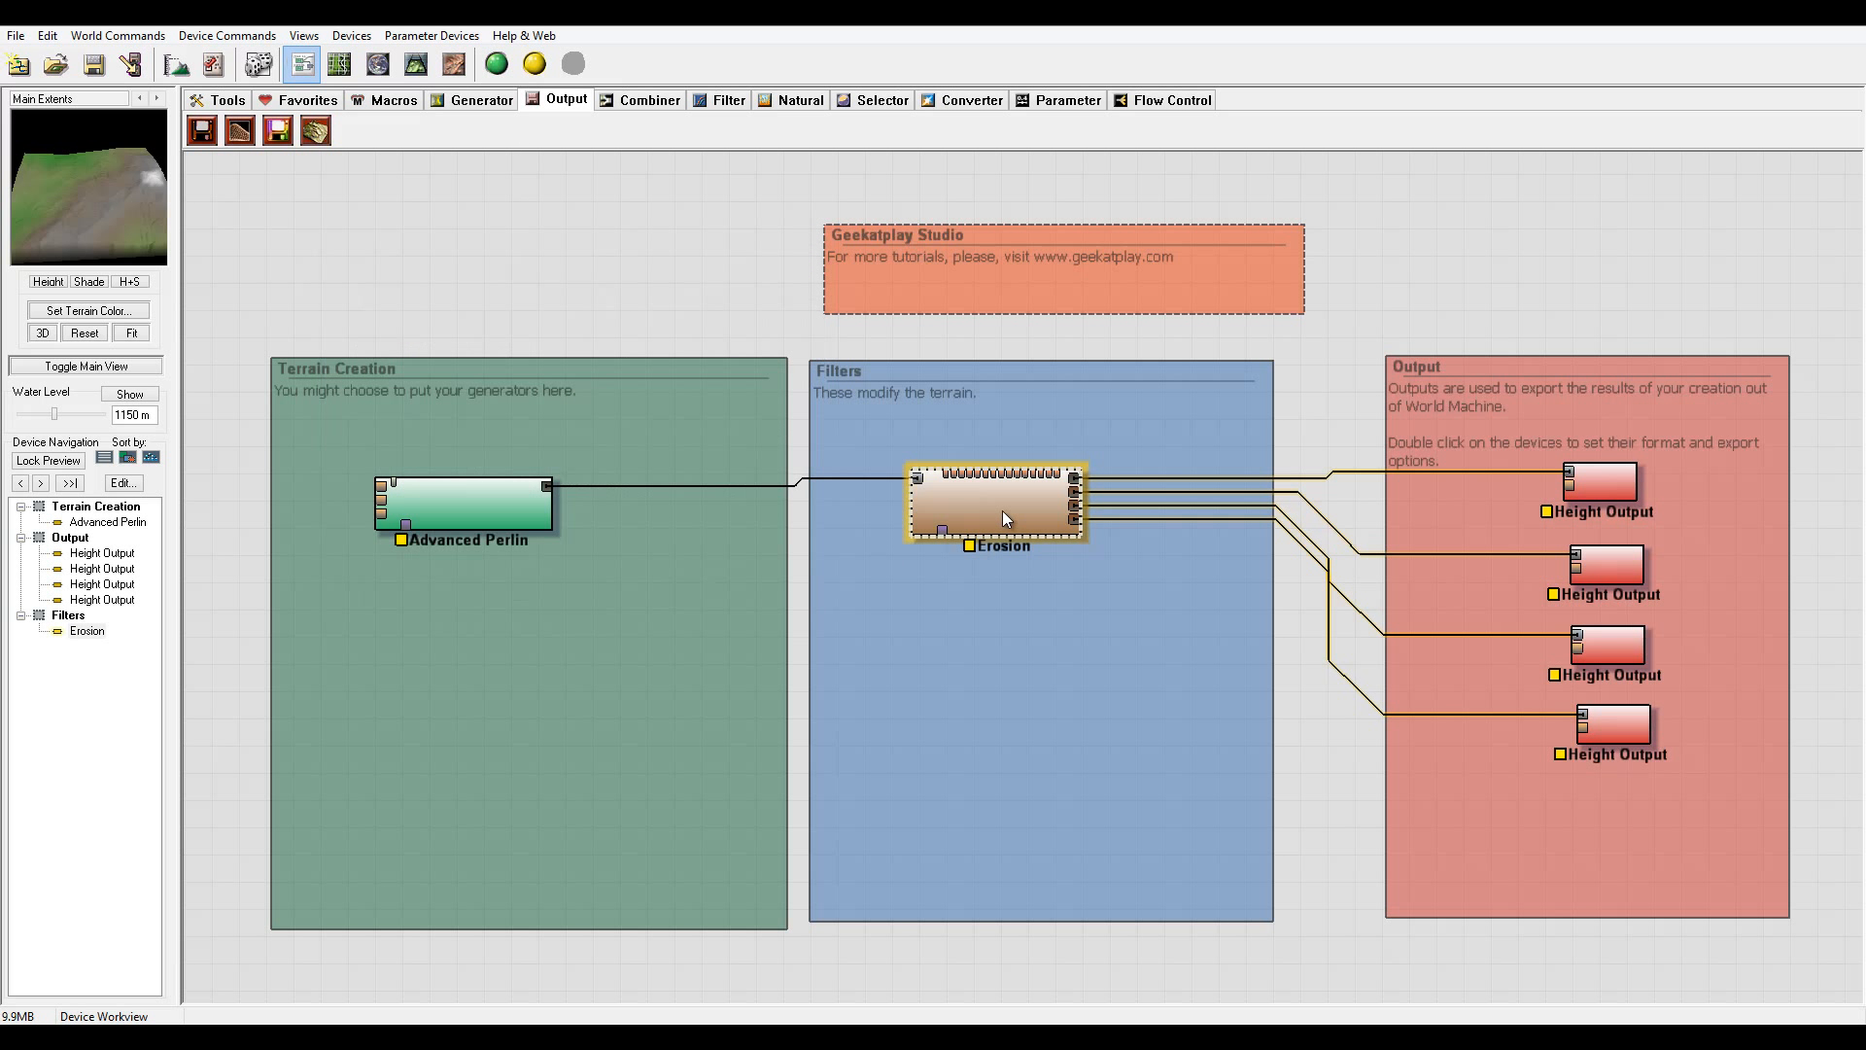
- Lock the preview on the Erosion device and show its terrain in the 3D view from a raised angle
right_click(1001, 511)
left_click(1093, 542)
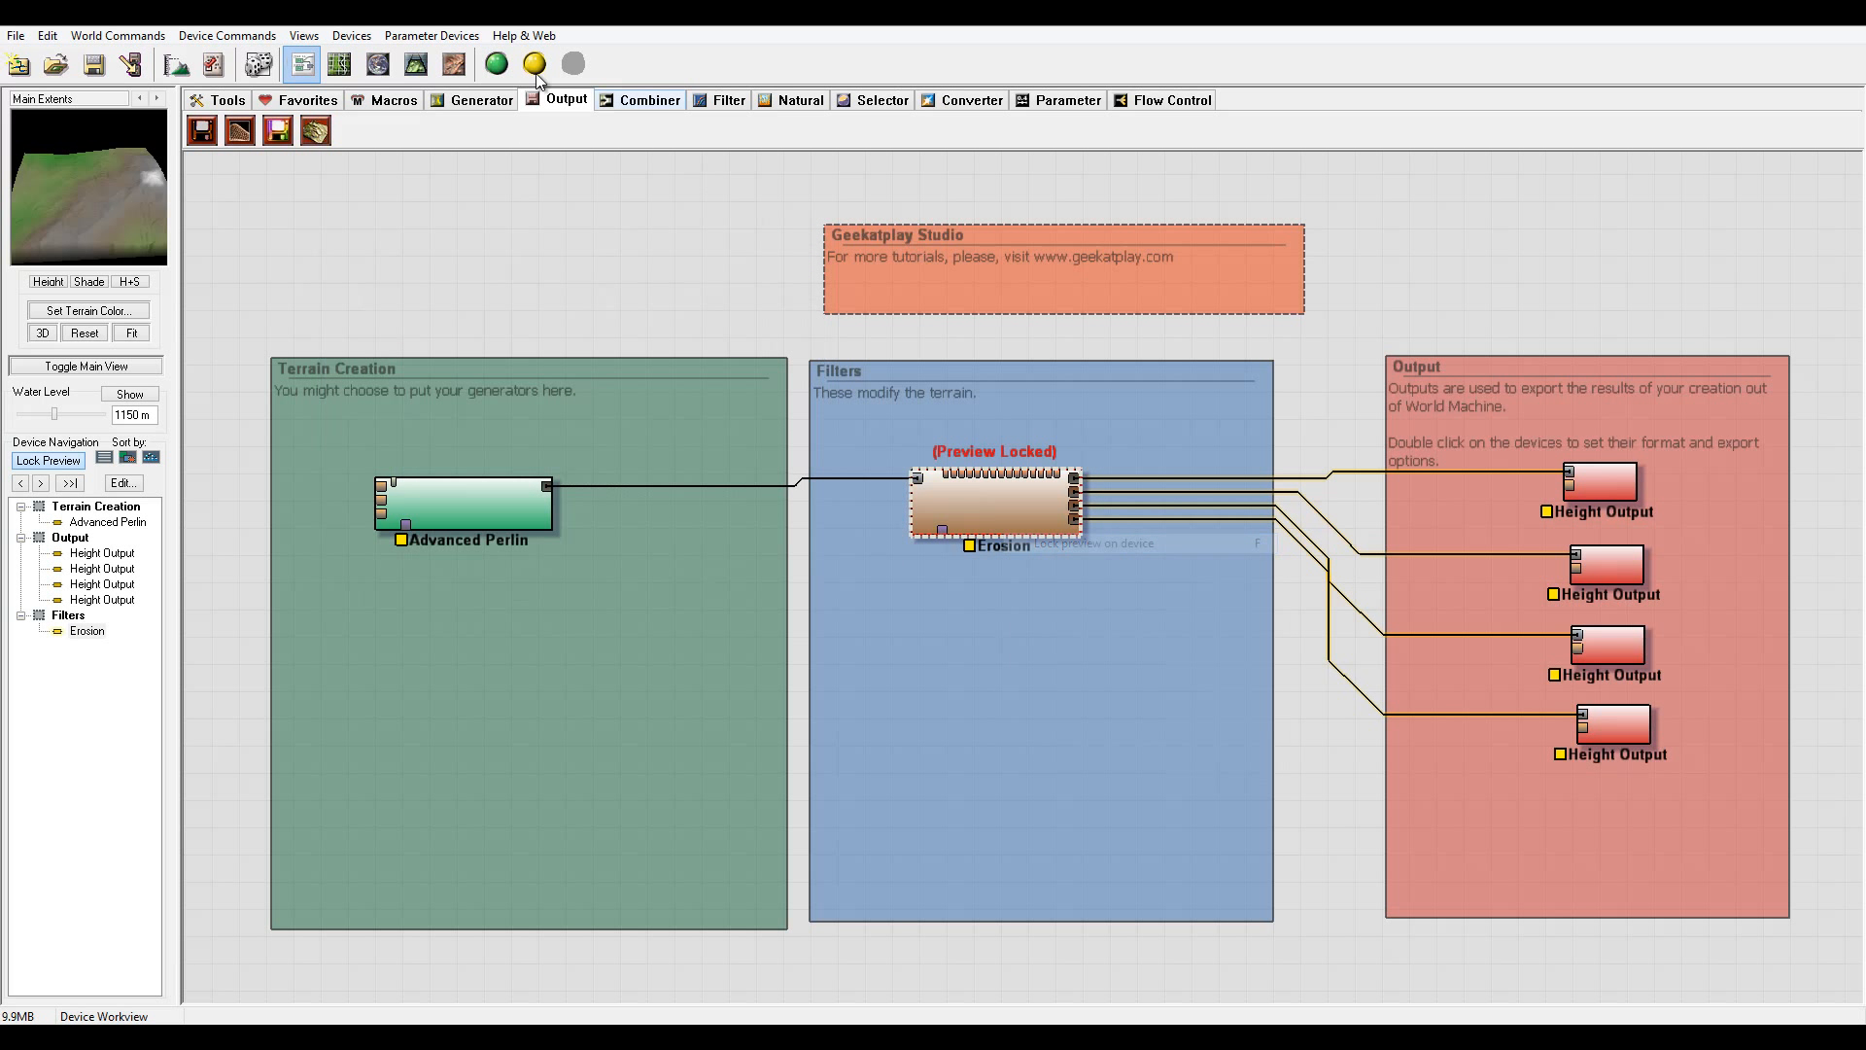
left_click(416, 64)
right_click_drag(899, 422, 442, 519)
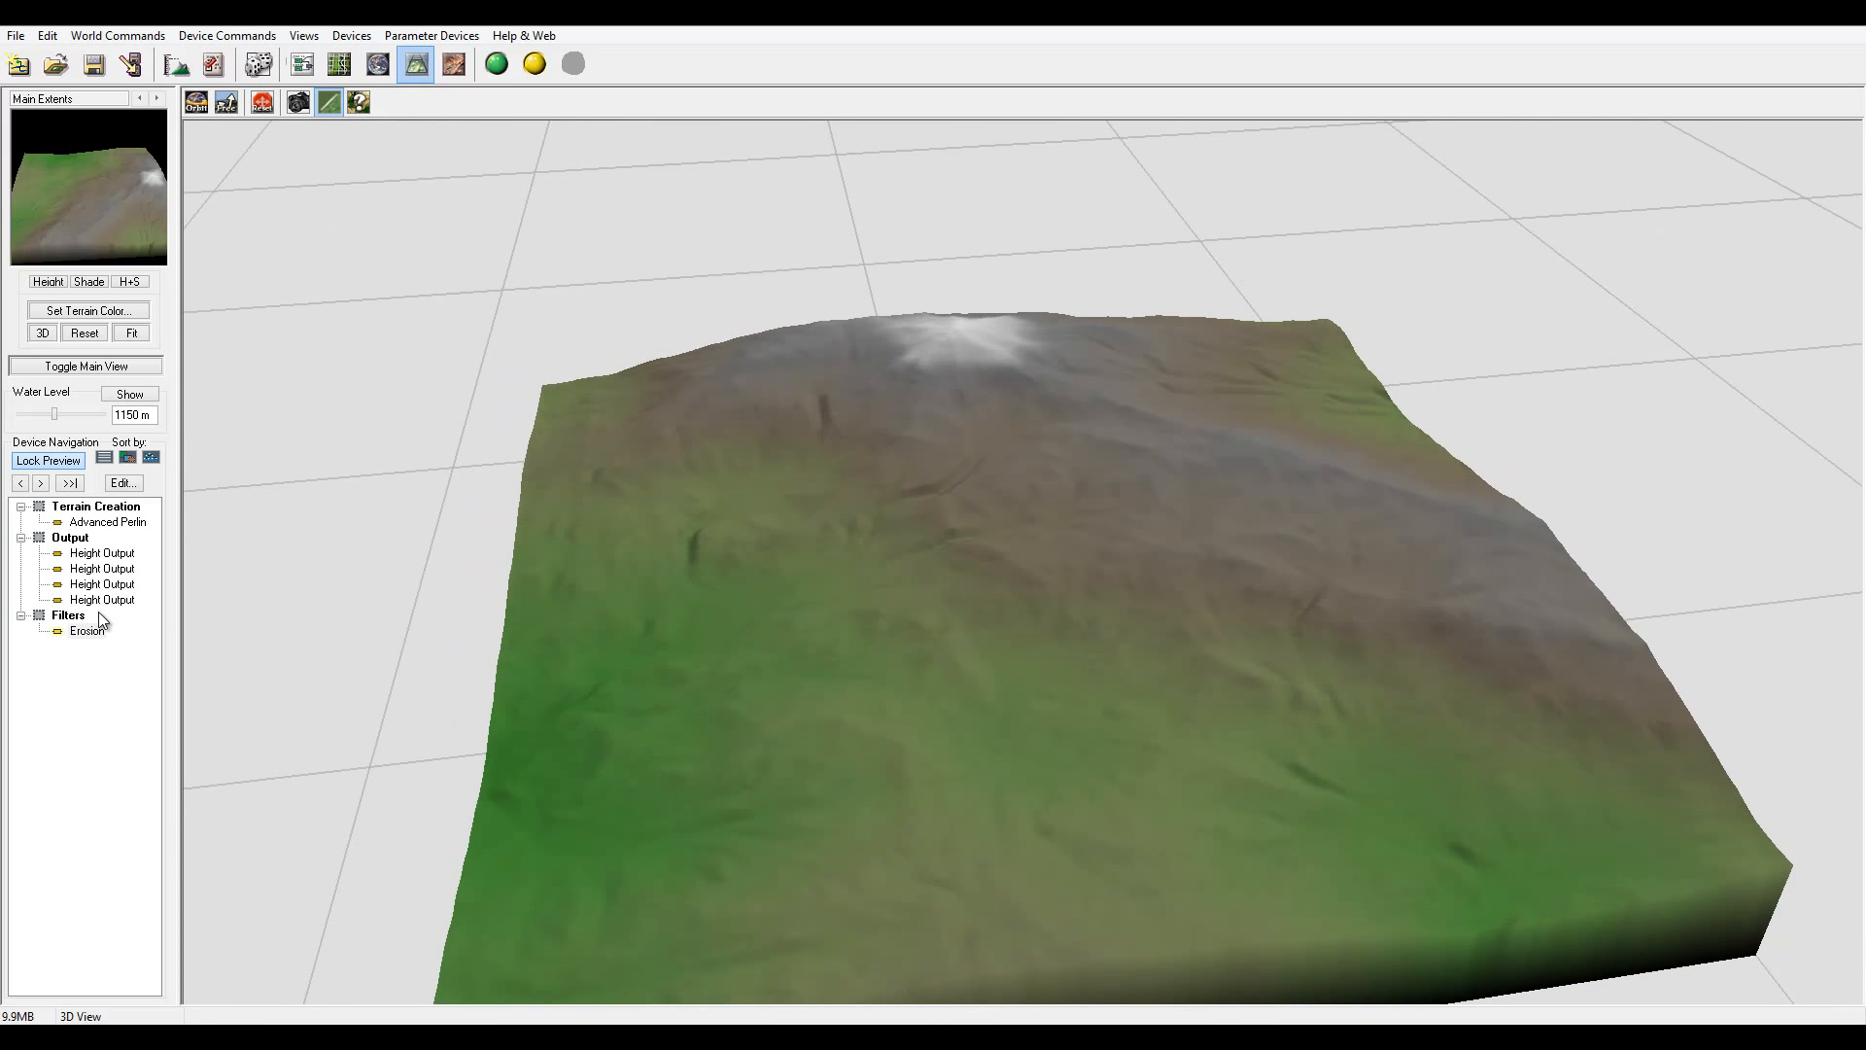
- Enable geological-time enhancement for the Erosion device and set its erosive power to 0.946
double_click(82, 631)
left_click_drag(882, 342, 455, 315)
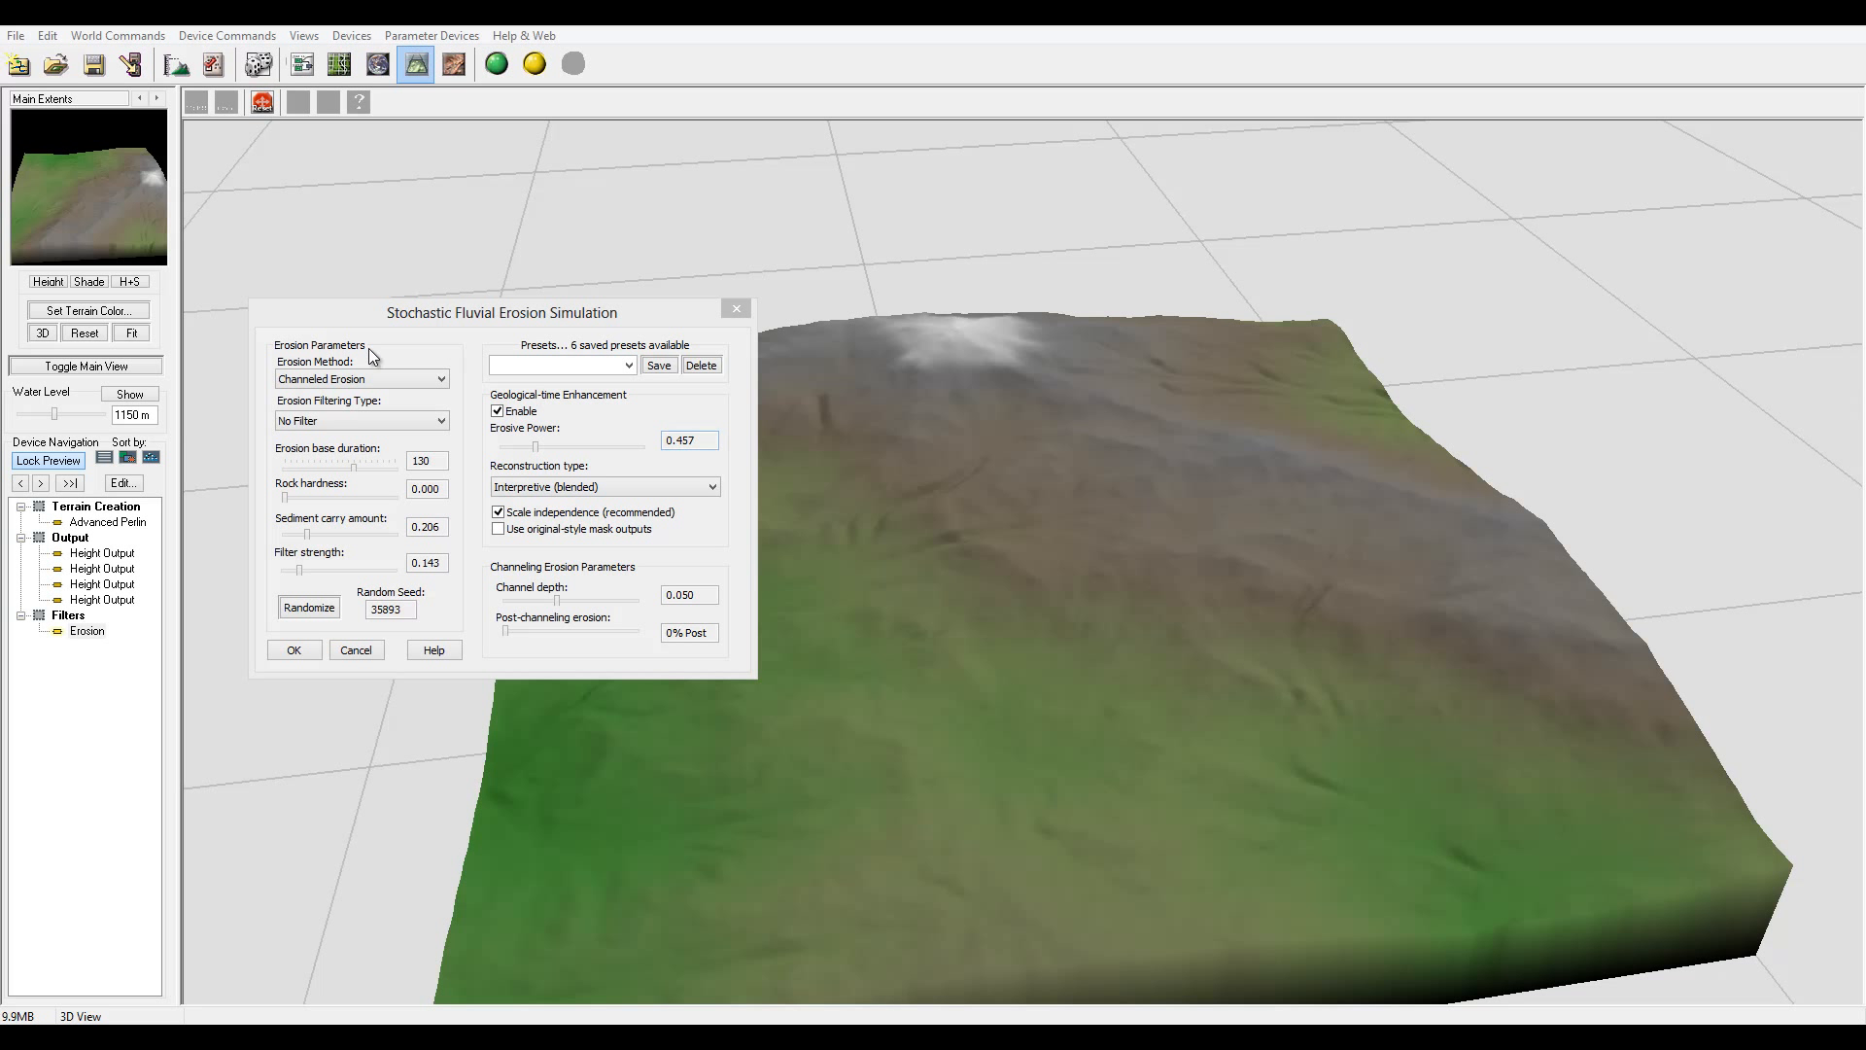
left_click(451, 313)
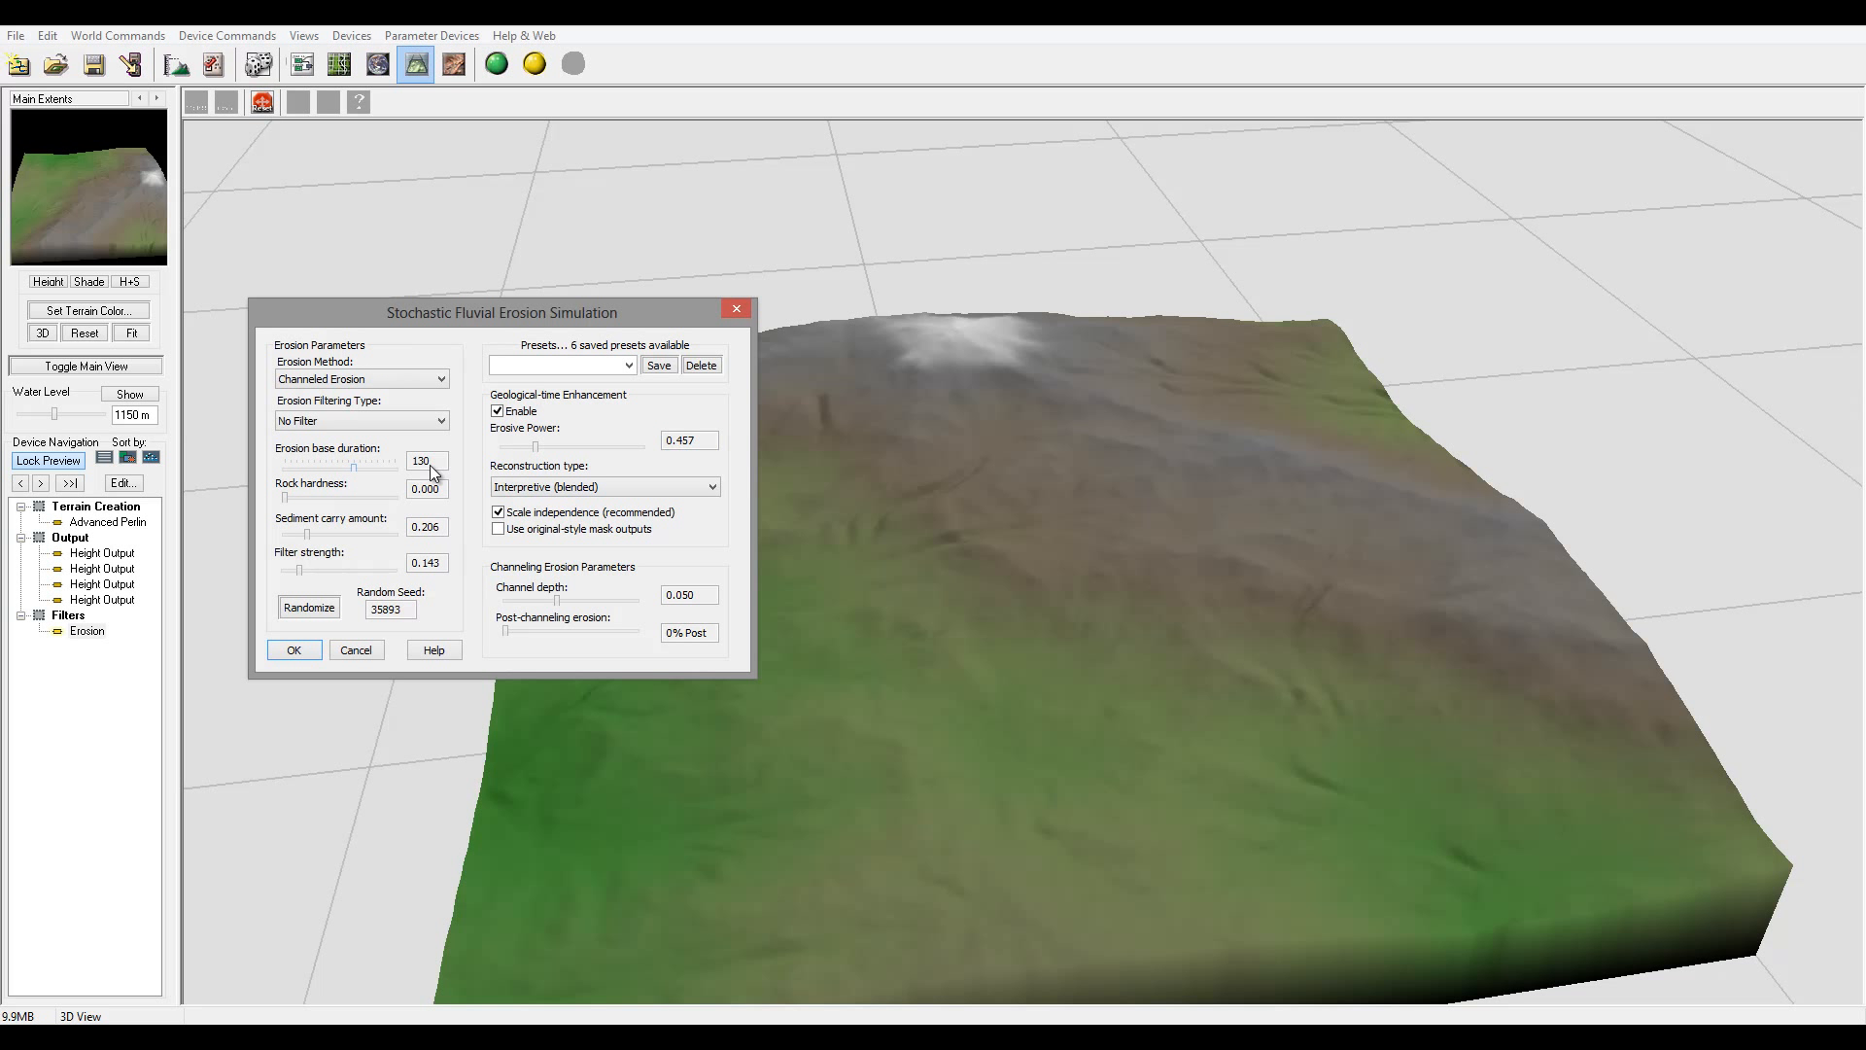
left_click_drag(538, 446, 599, 448)
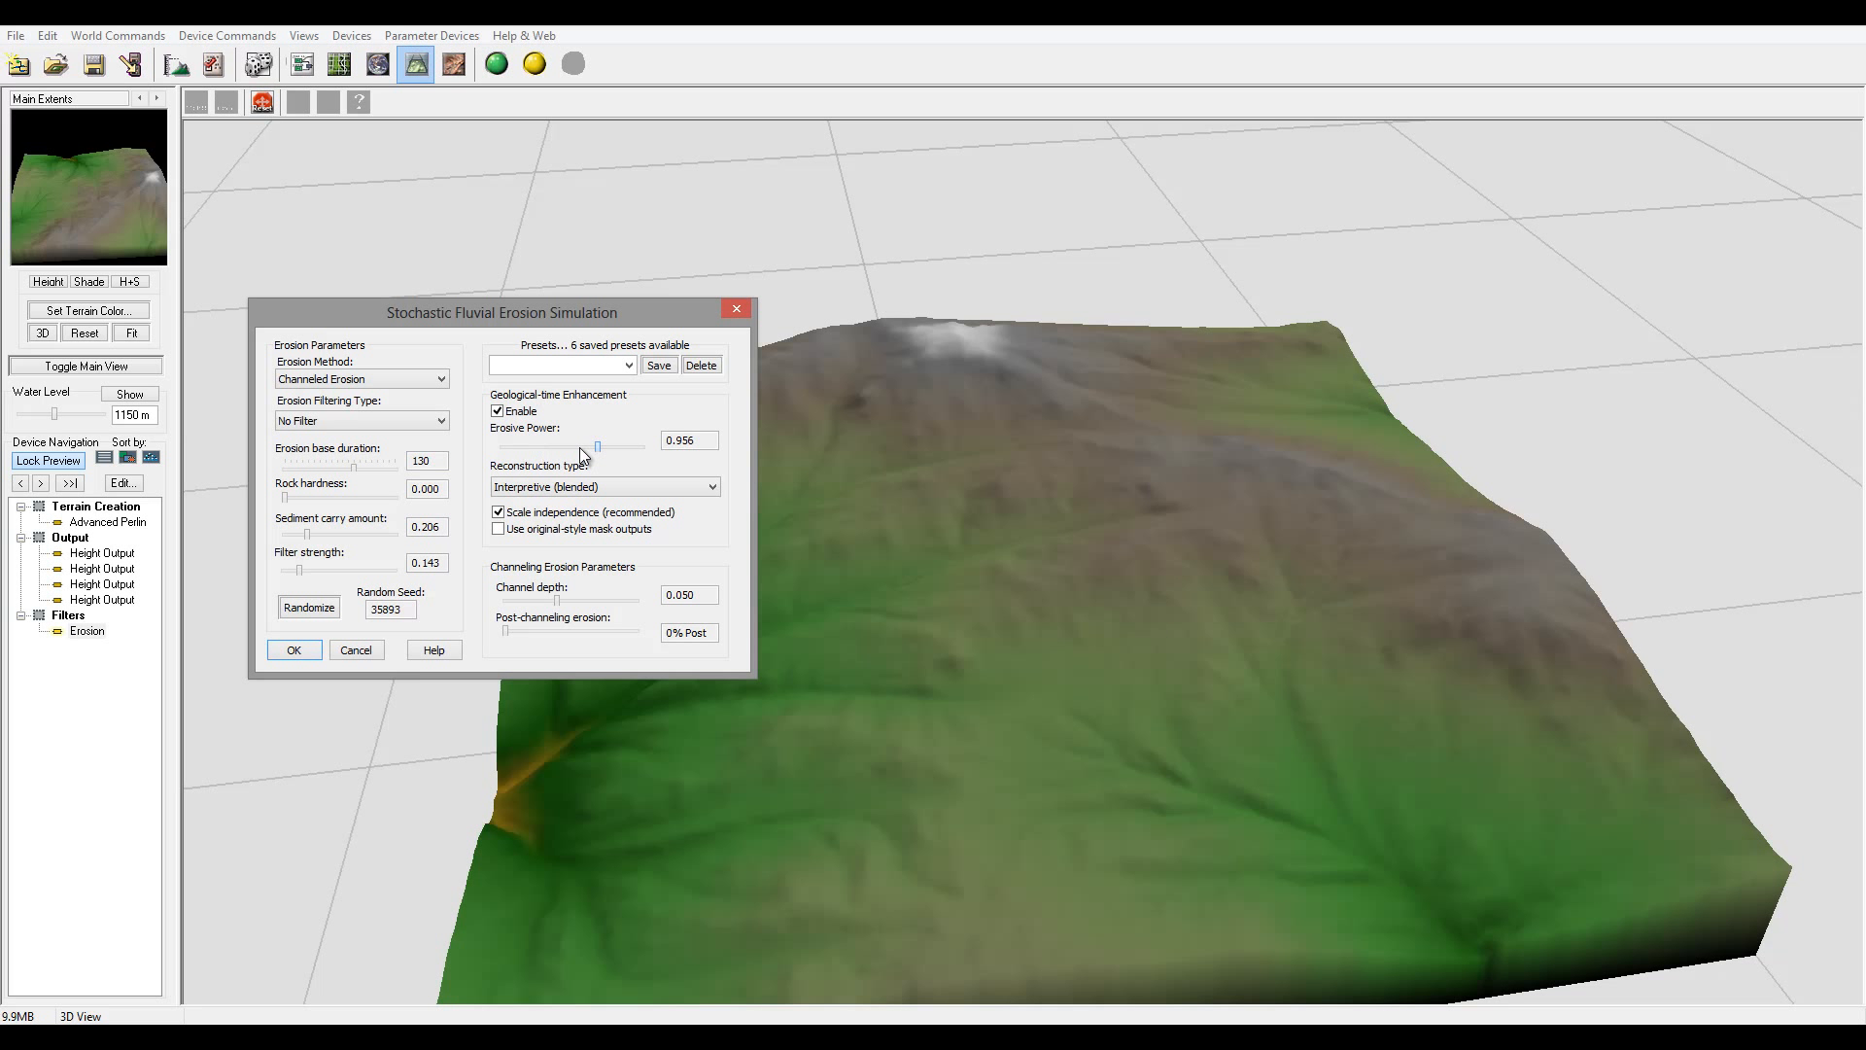
left_click(591, 447)
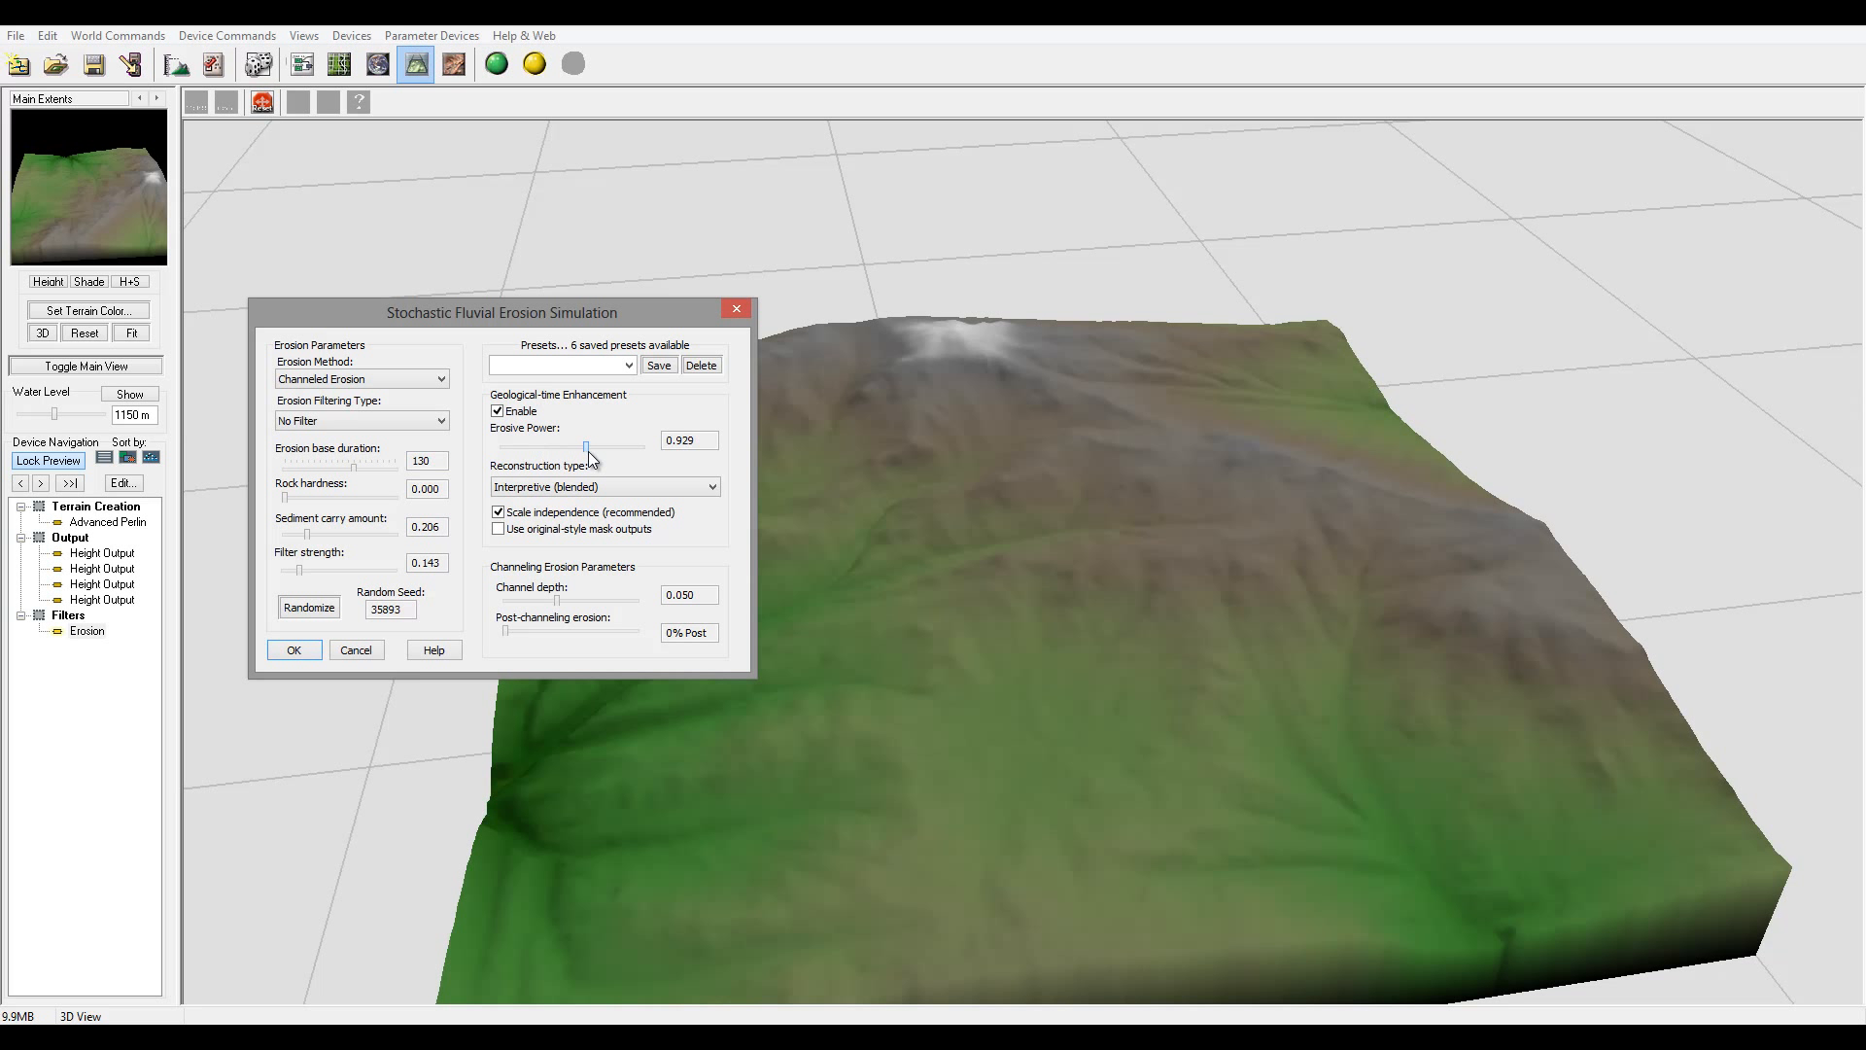
left_click(592, 447)
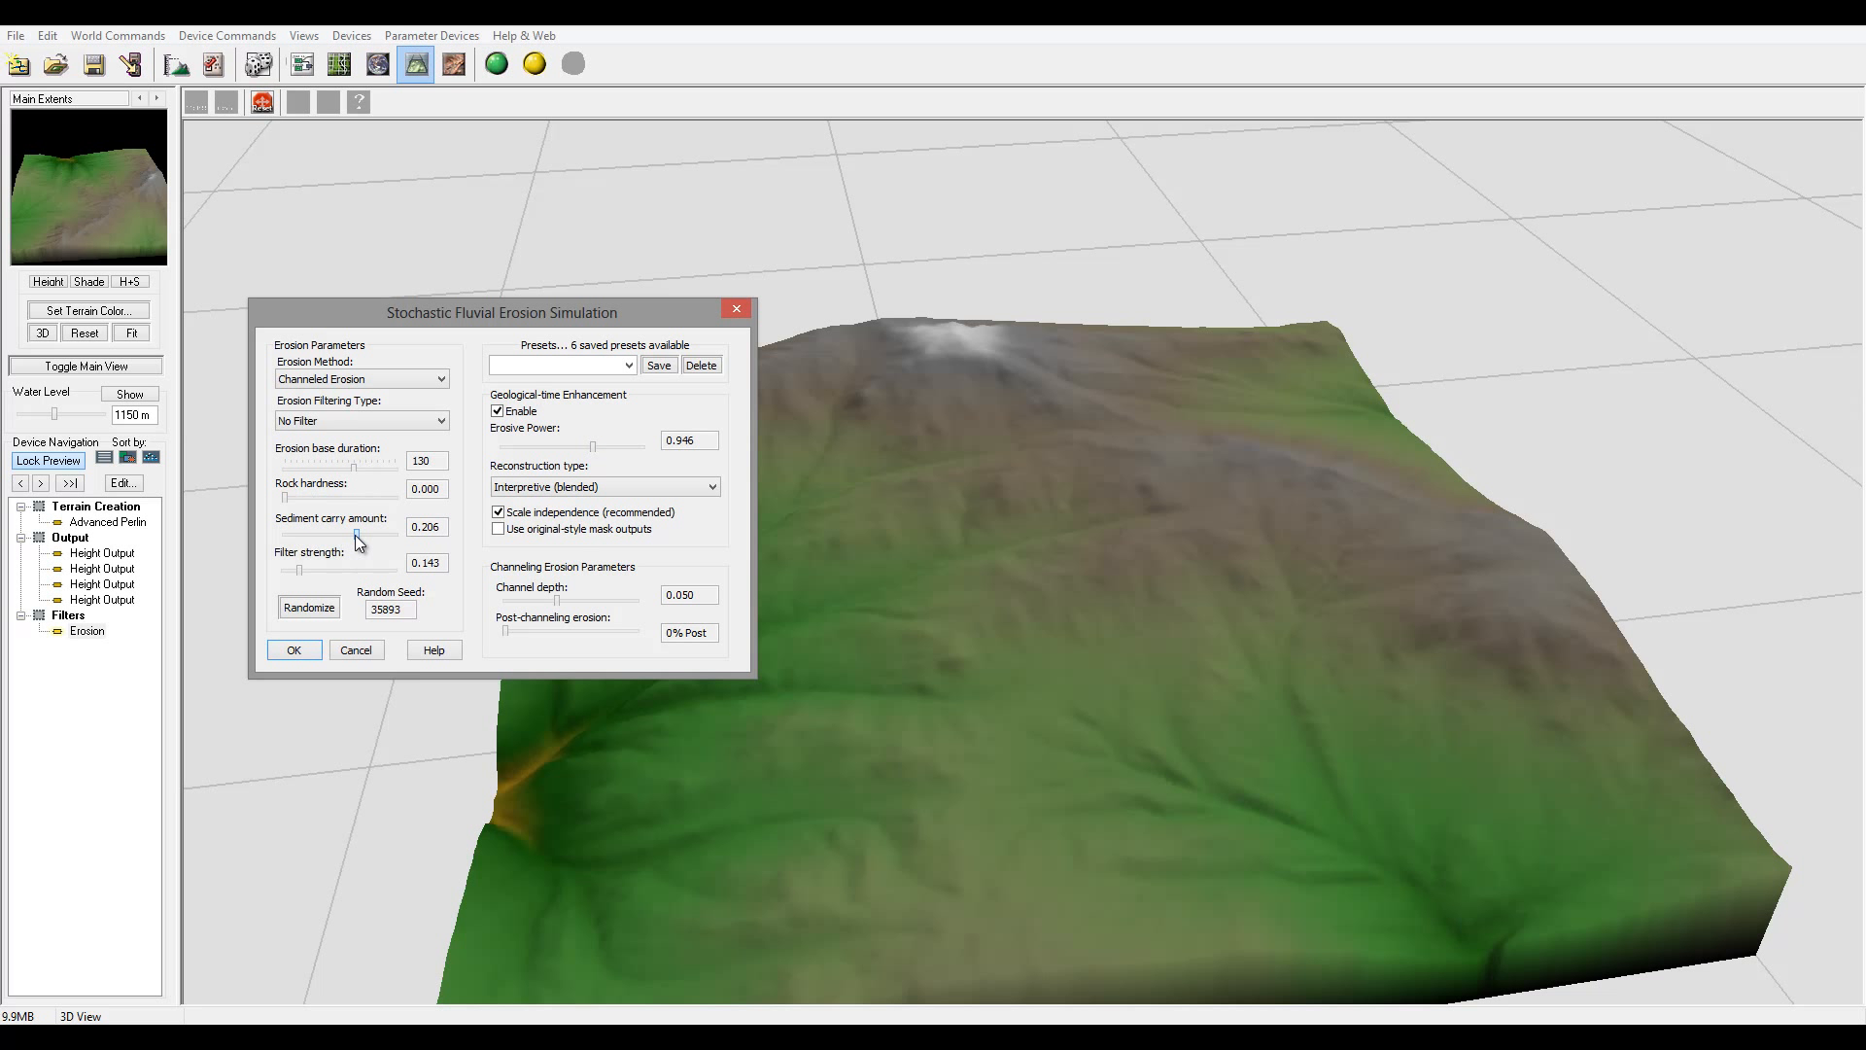
- Set the erosion's sediment carry amount to 0.857, base duration to 160 and rock hardness to 0.857
left_click_drag(309, 534, 355, 537)
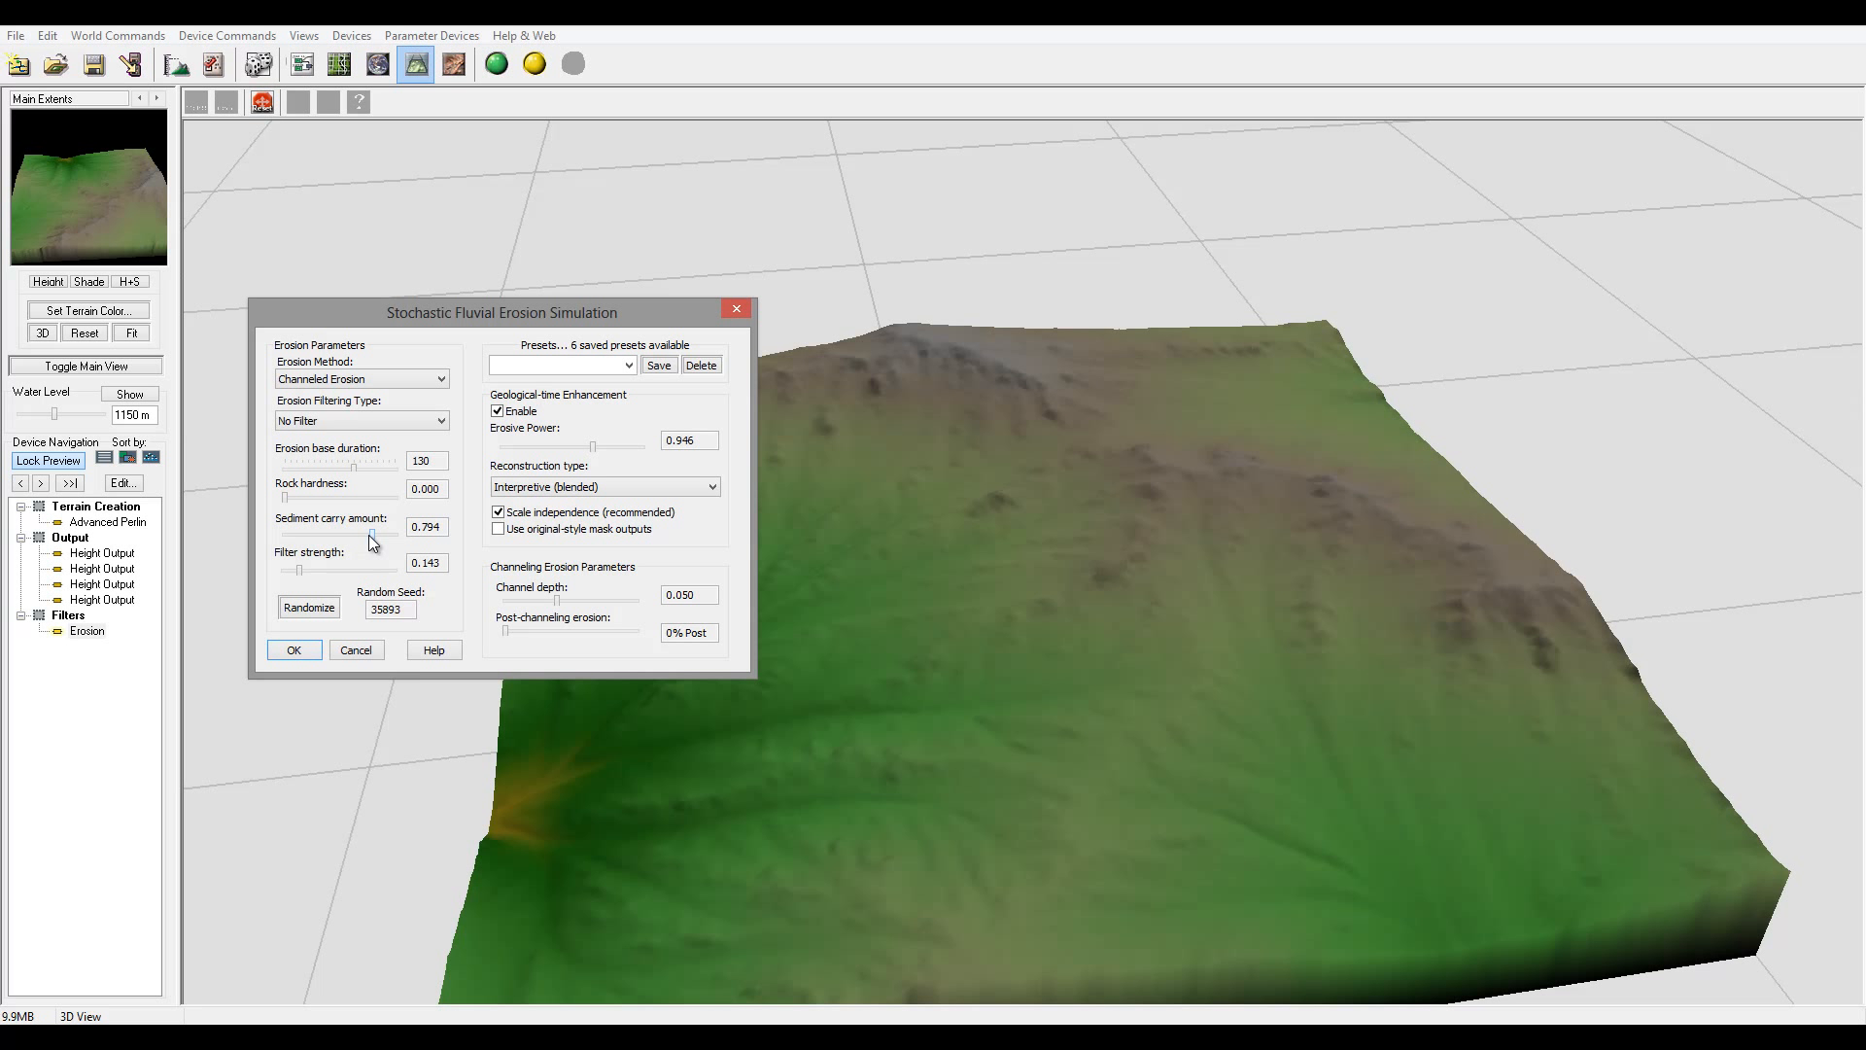
left_click_drag(372, 535, 378, 534)
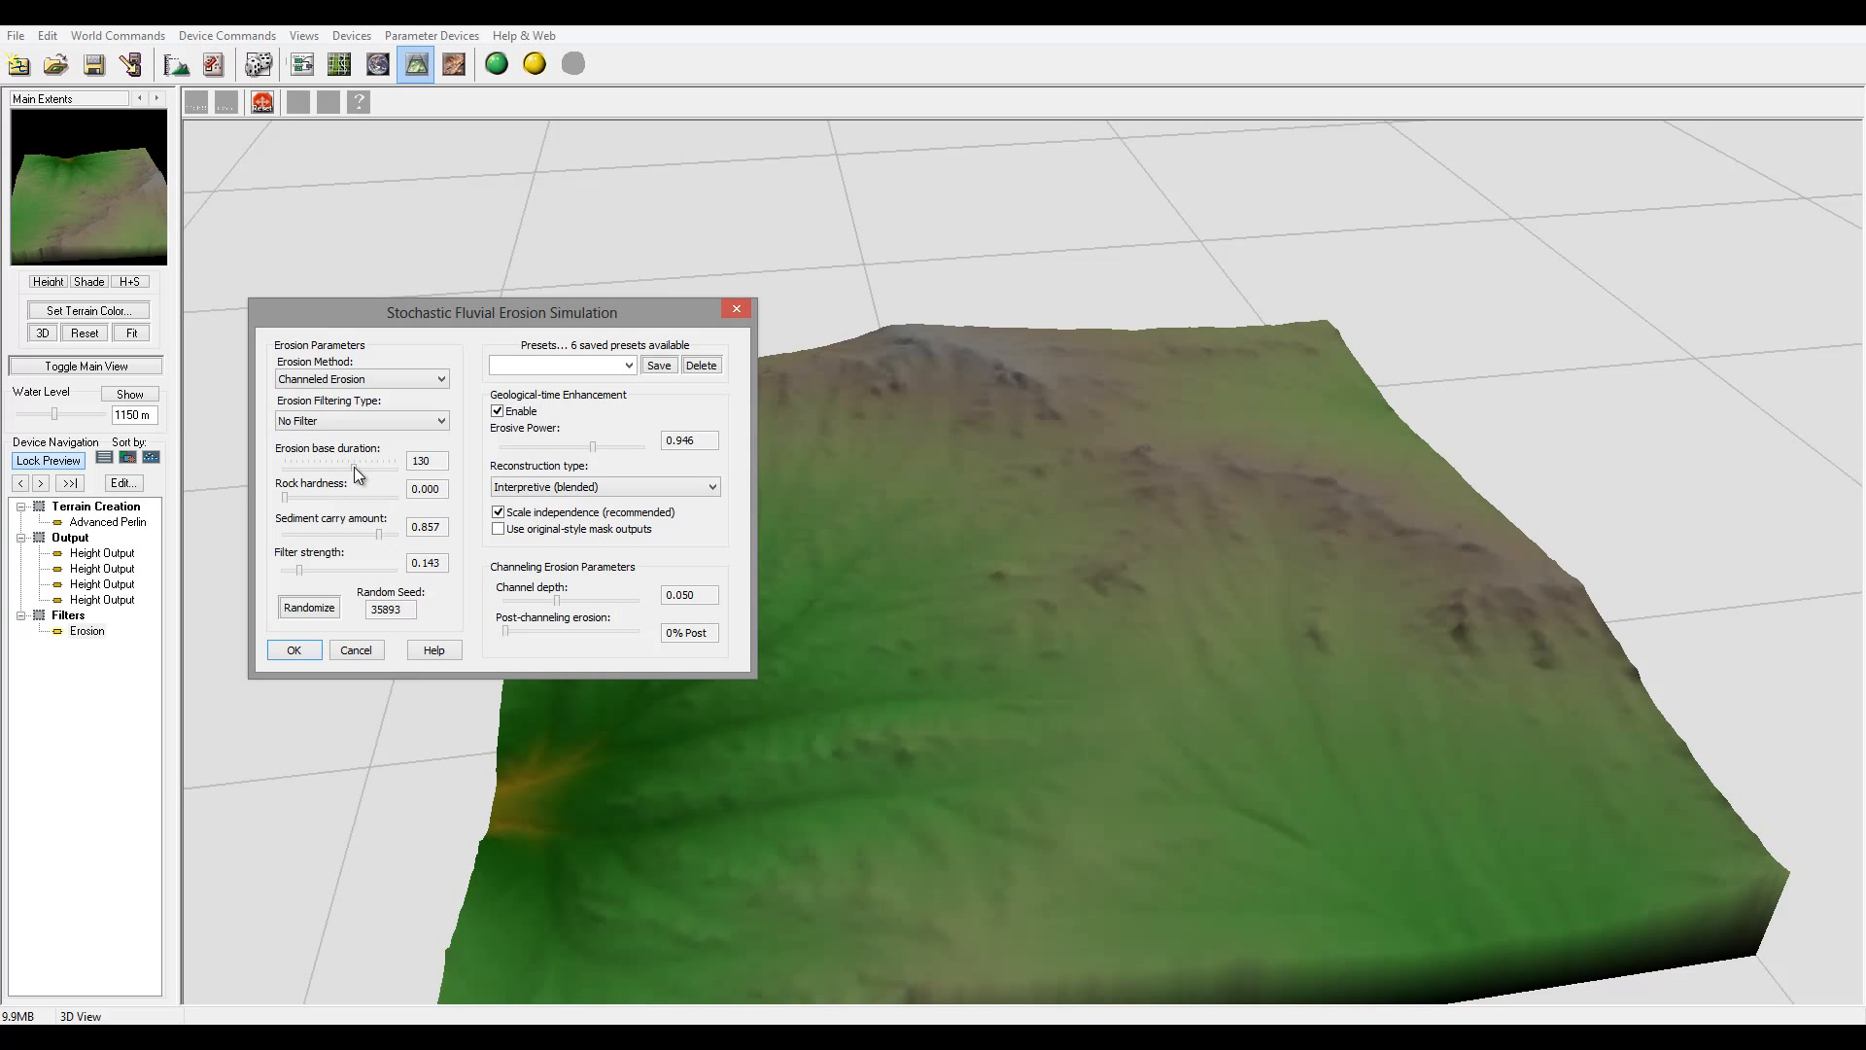
left_click_drag(364, 468, 354, 496)
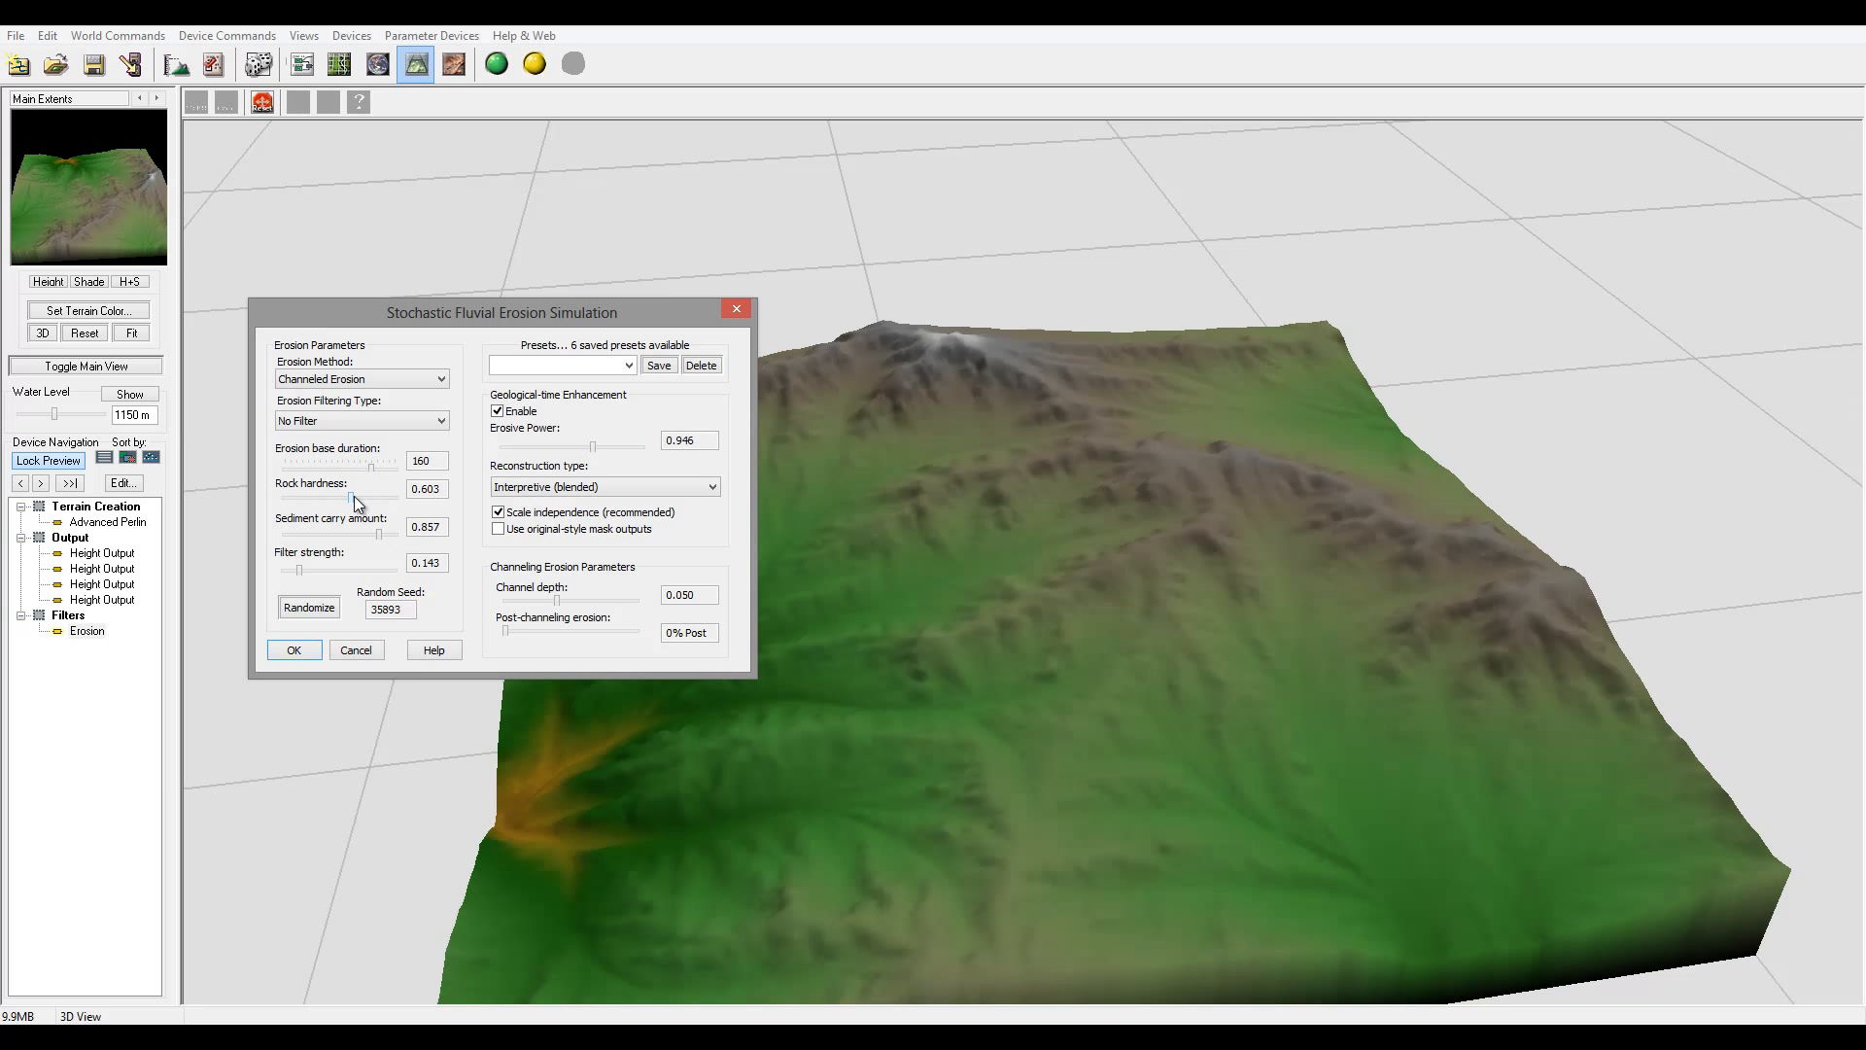
left_click(381, 497)
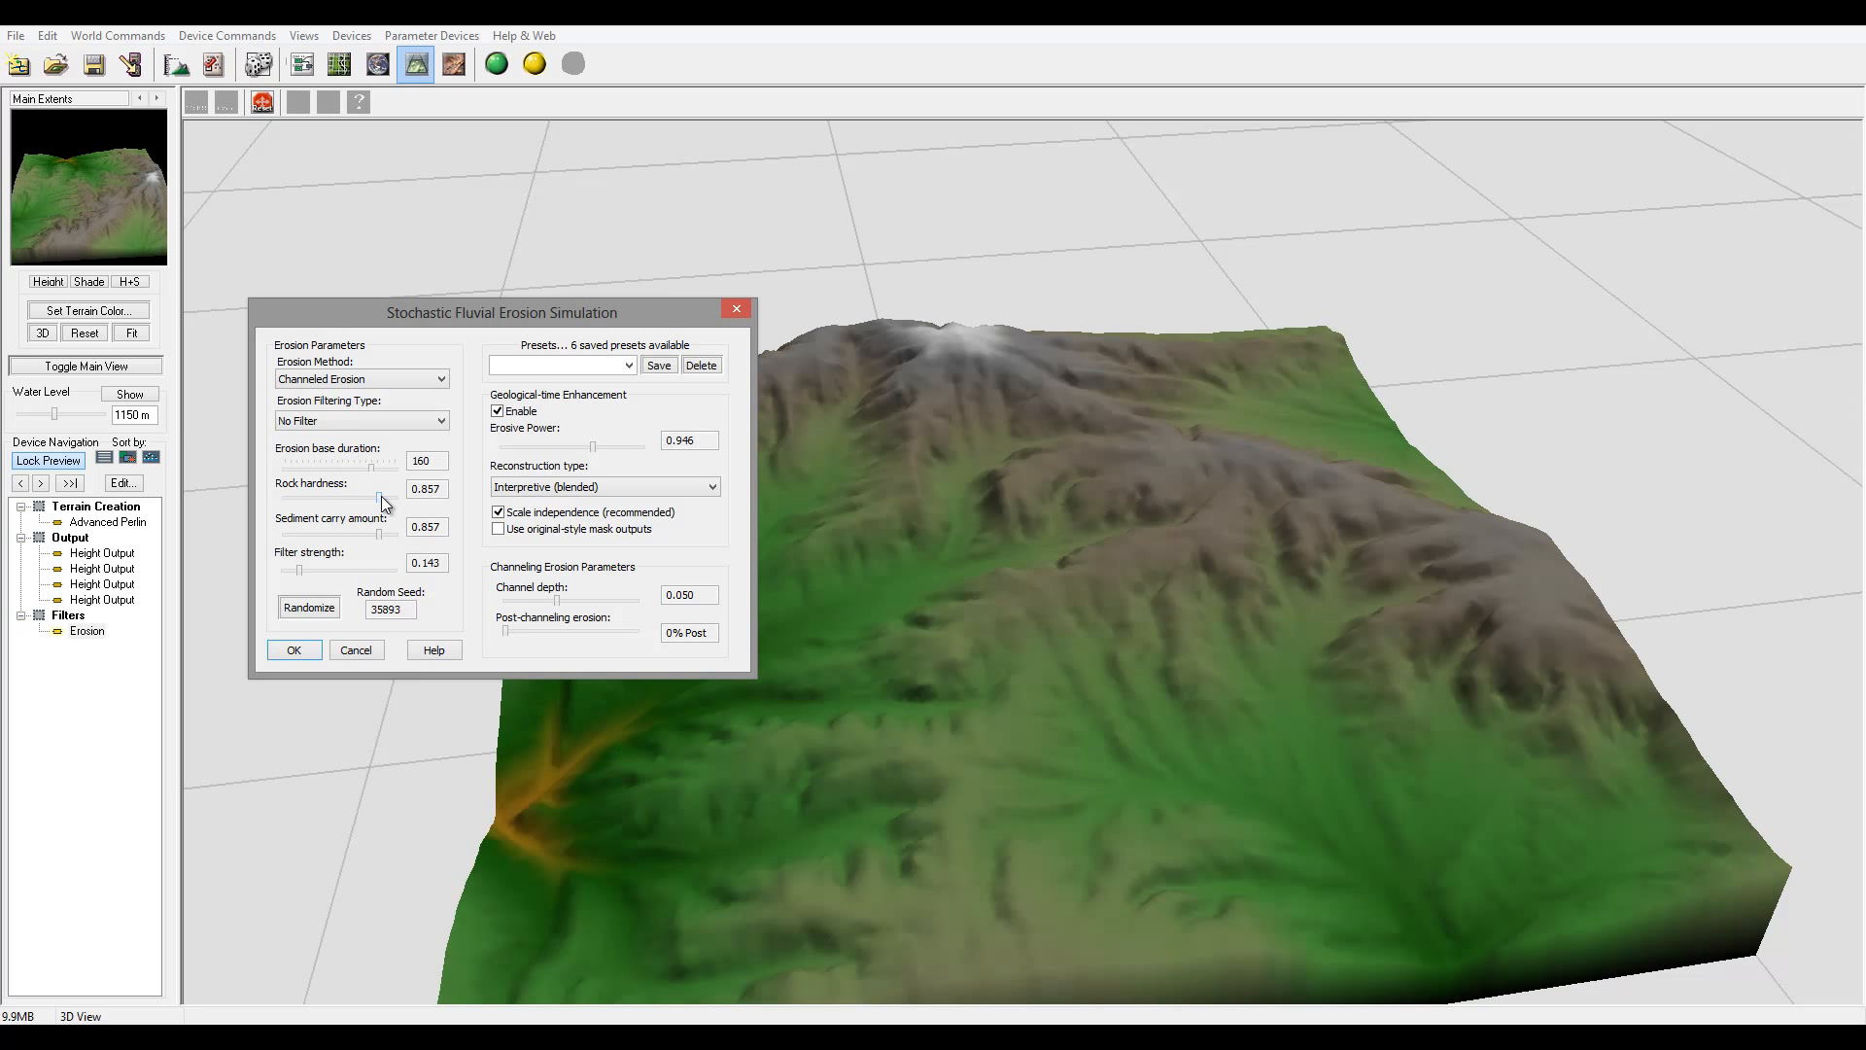
- Lower the erosion's rock hardness to 0.730 and its sediment carry amount to 0.683
left_click_drag(377, 498, 374, 497)
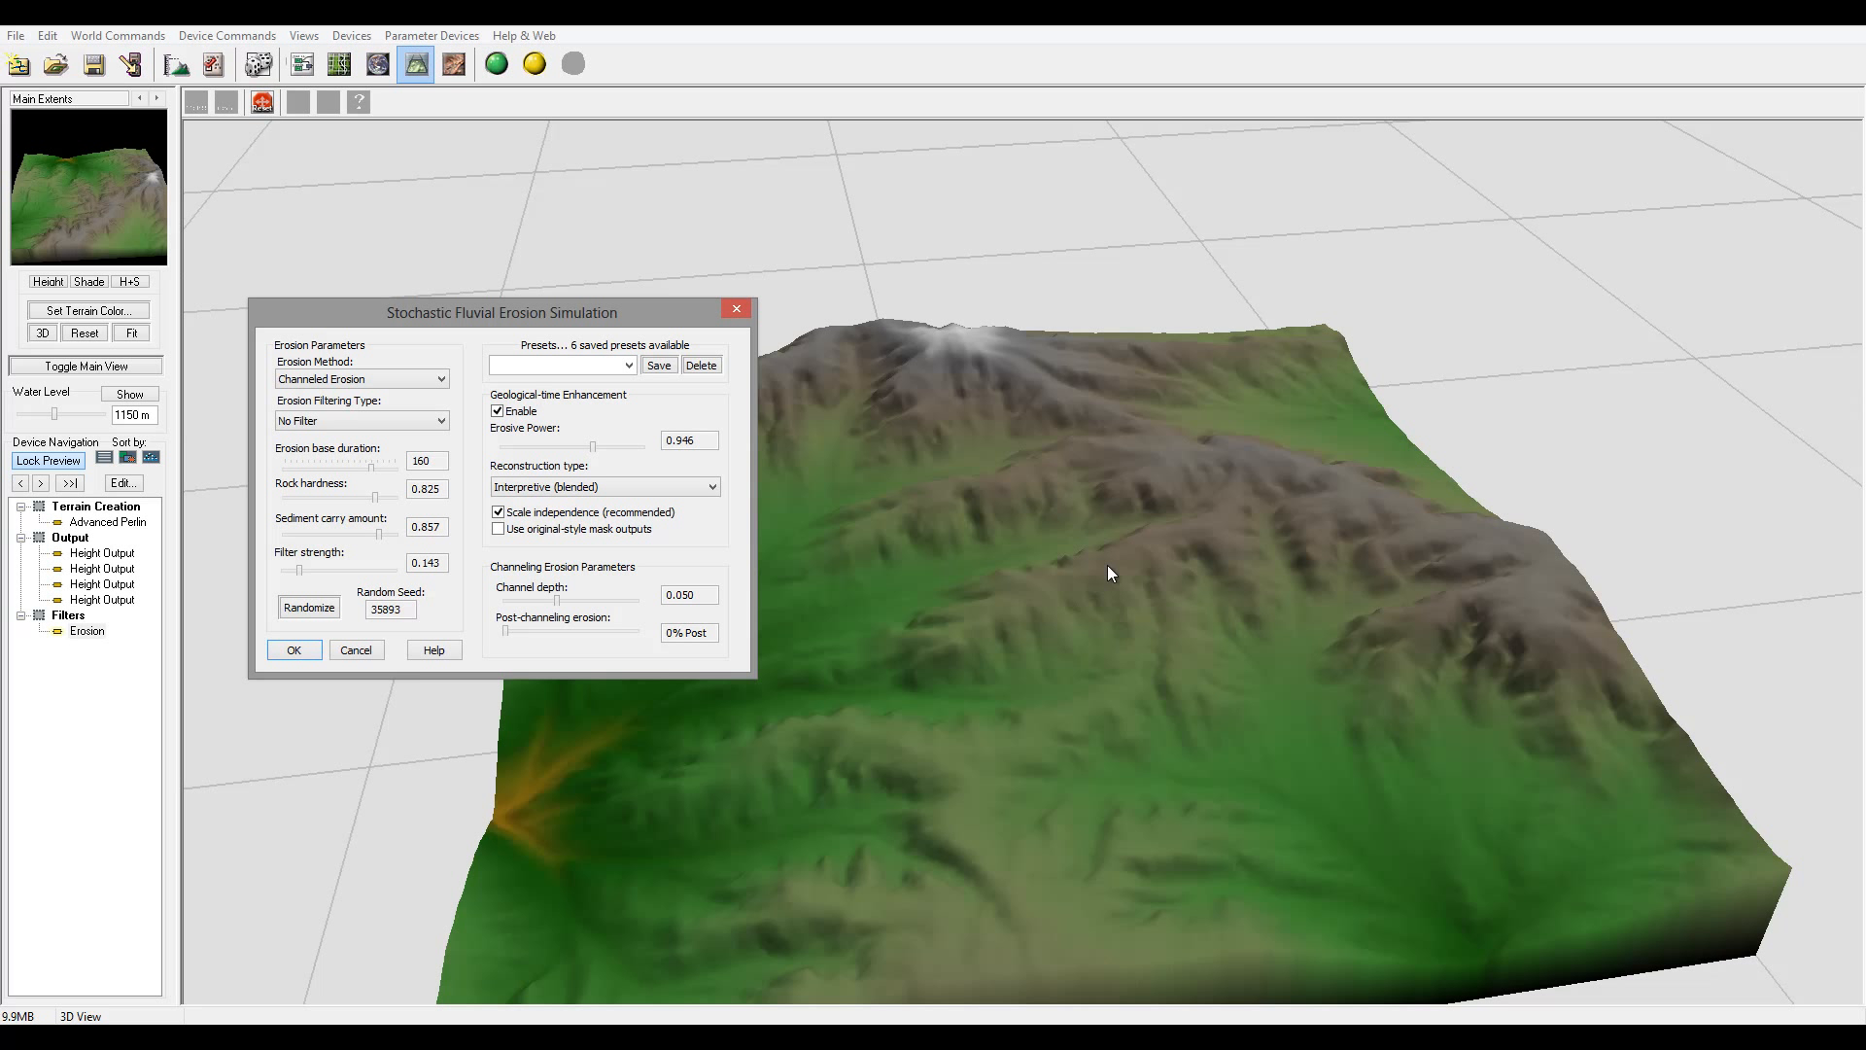
left_click(367, 499)
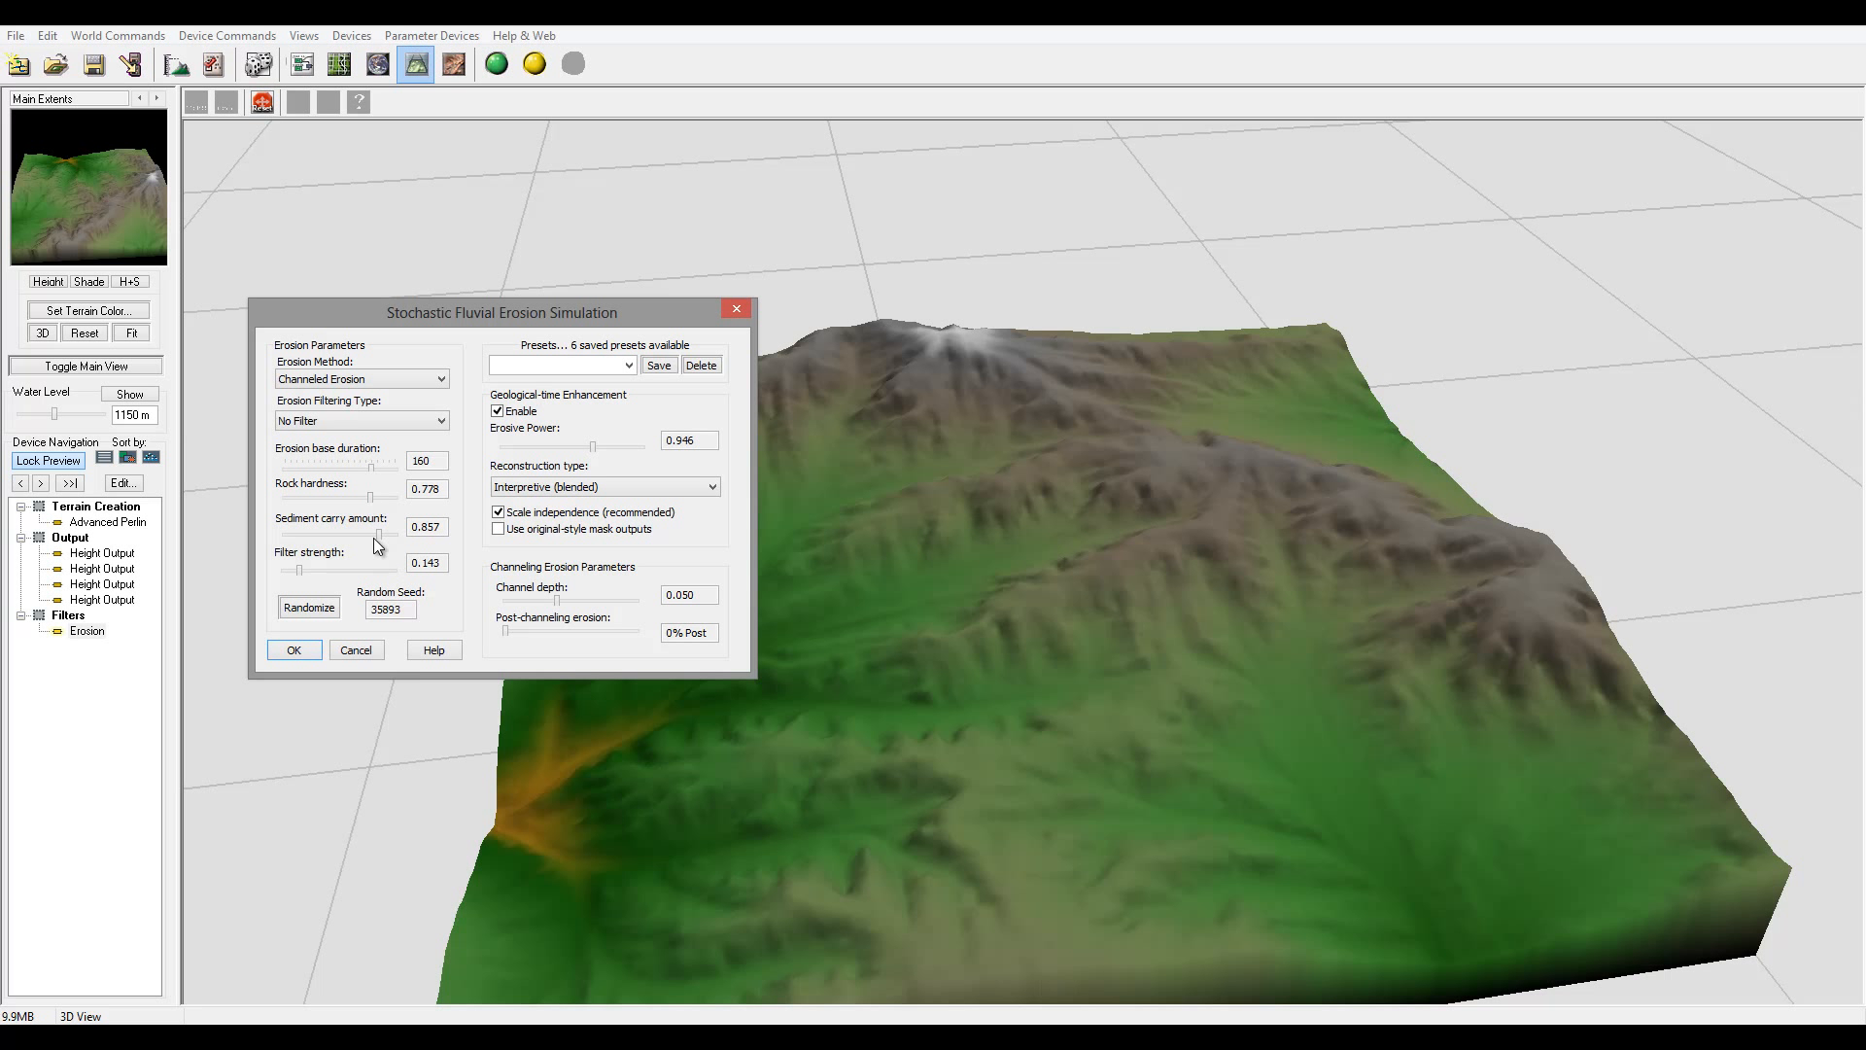
left_click(364, 498)
left_click(371, 534)
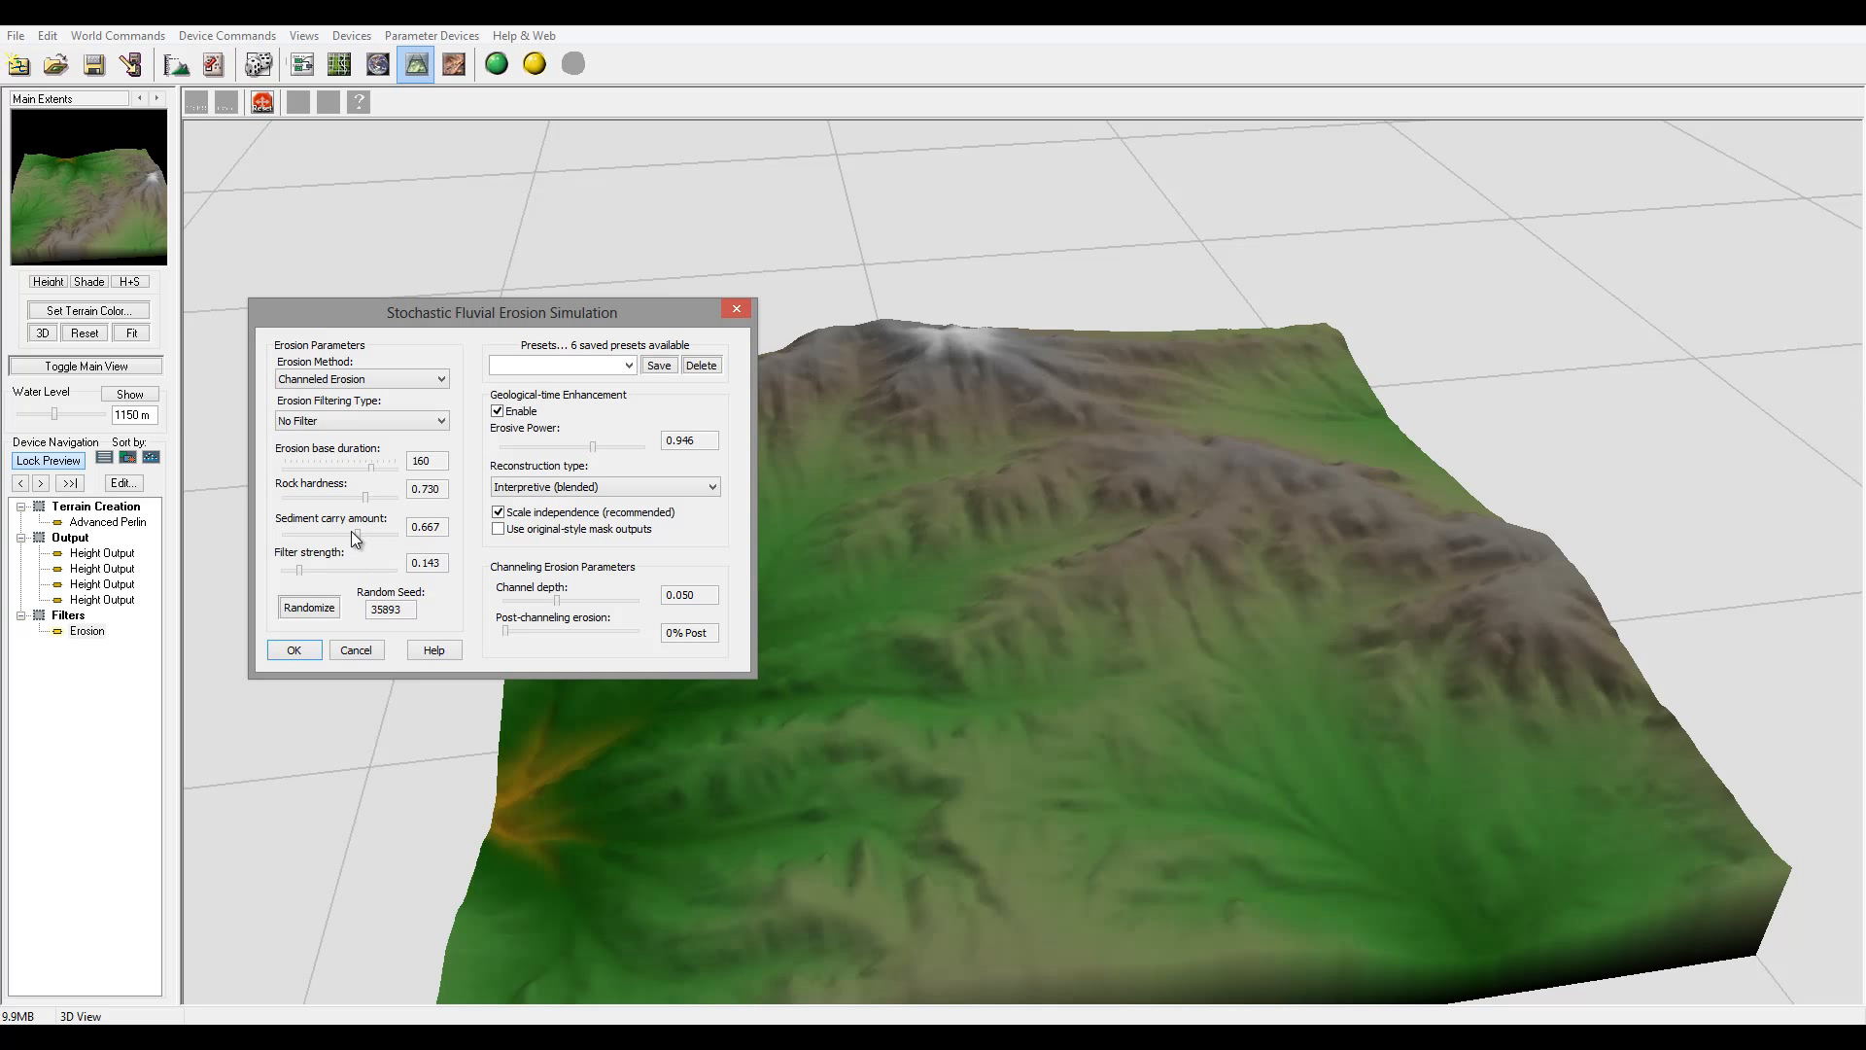
left_click(379, 530)
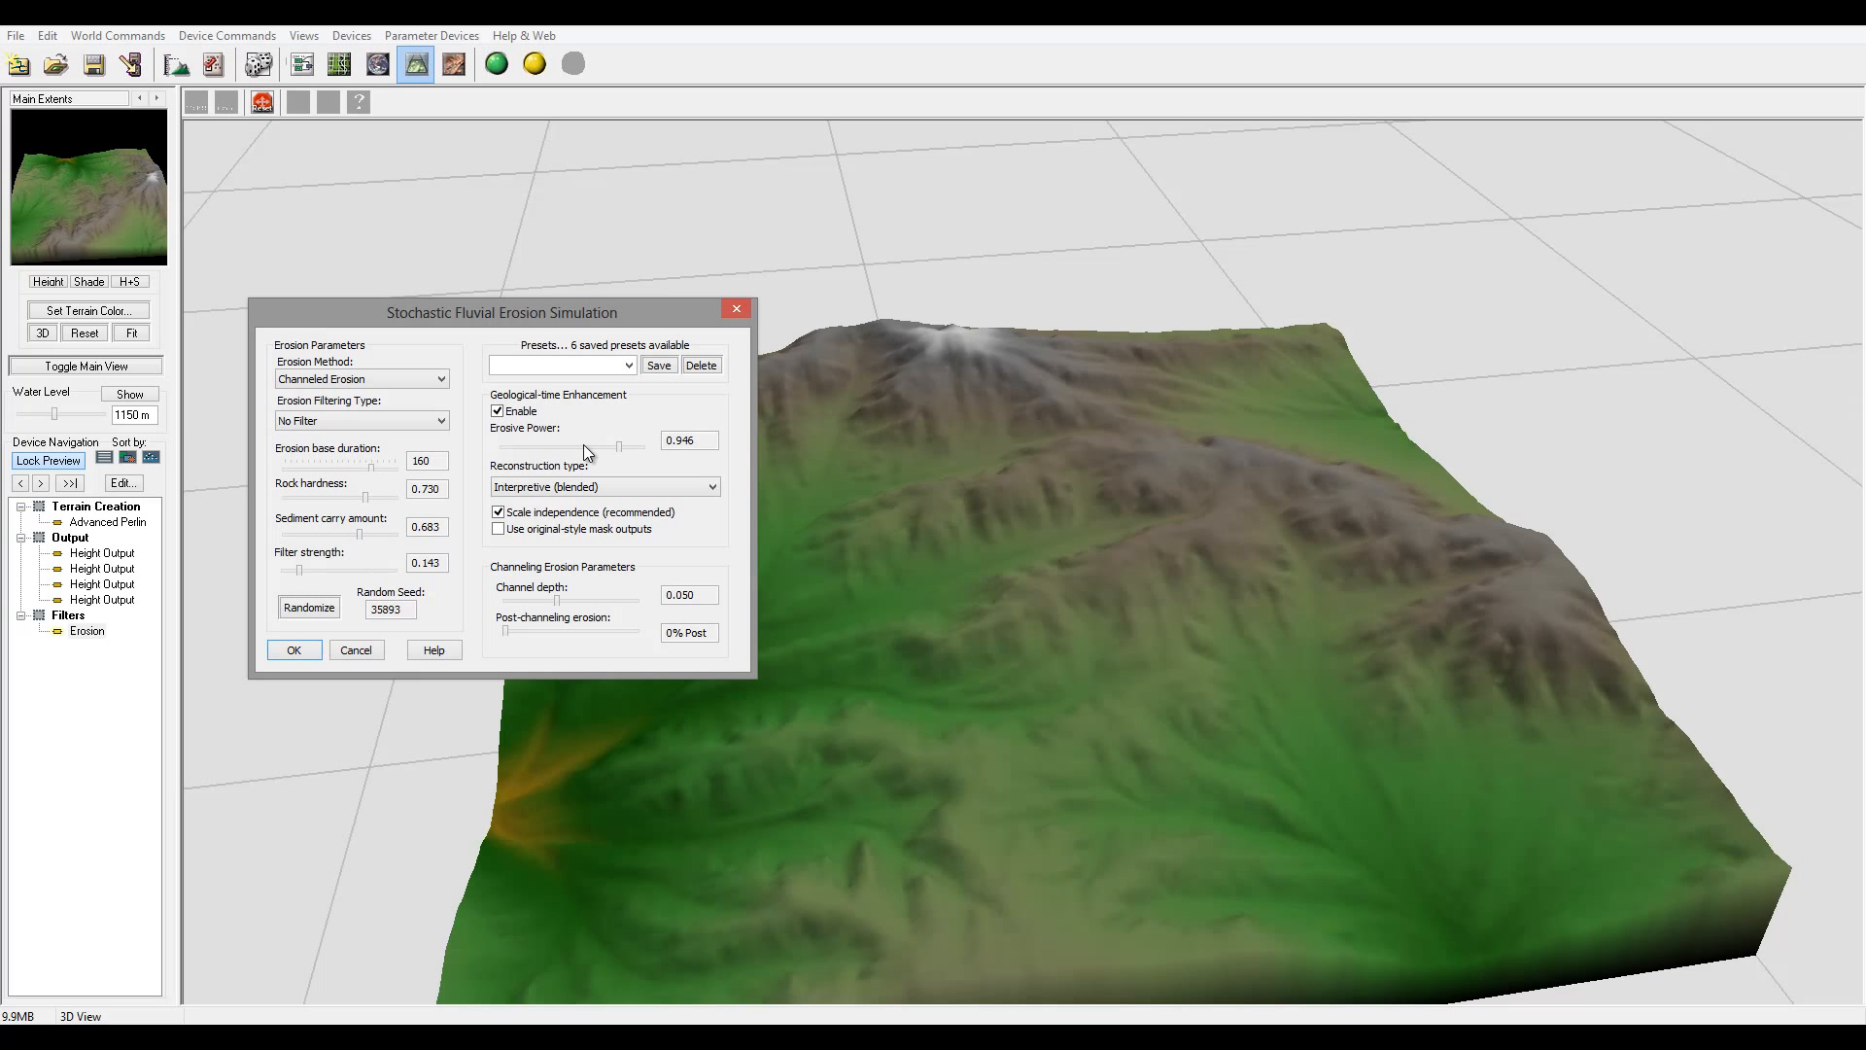
- Try different erosive power levels for the geological-time enhancement, settle on 0.678 and accept the erosion settings
left_click(616, 446)
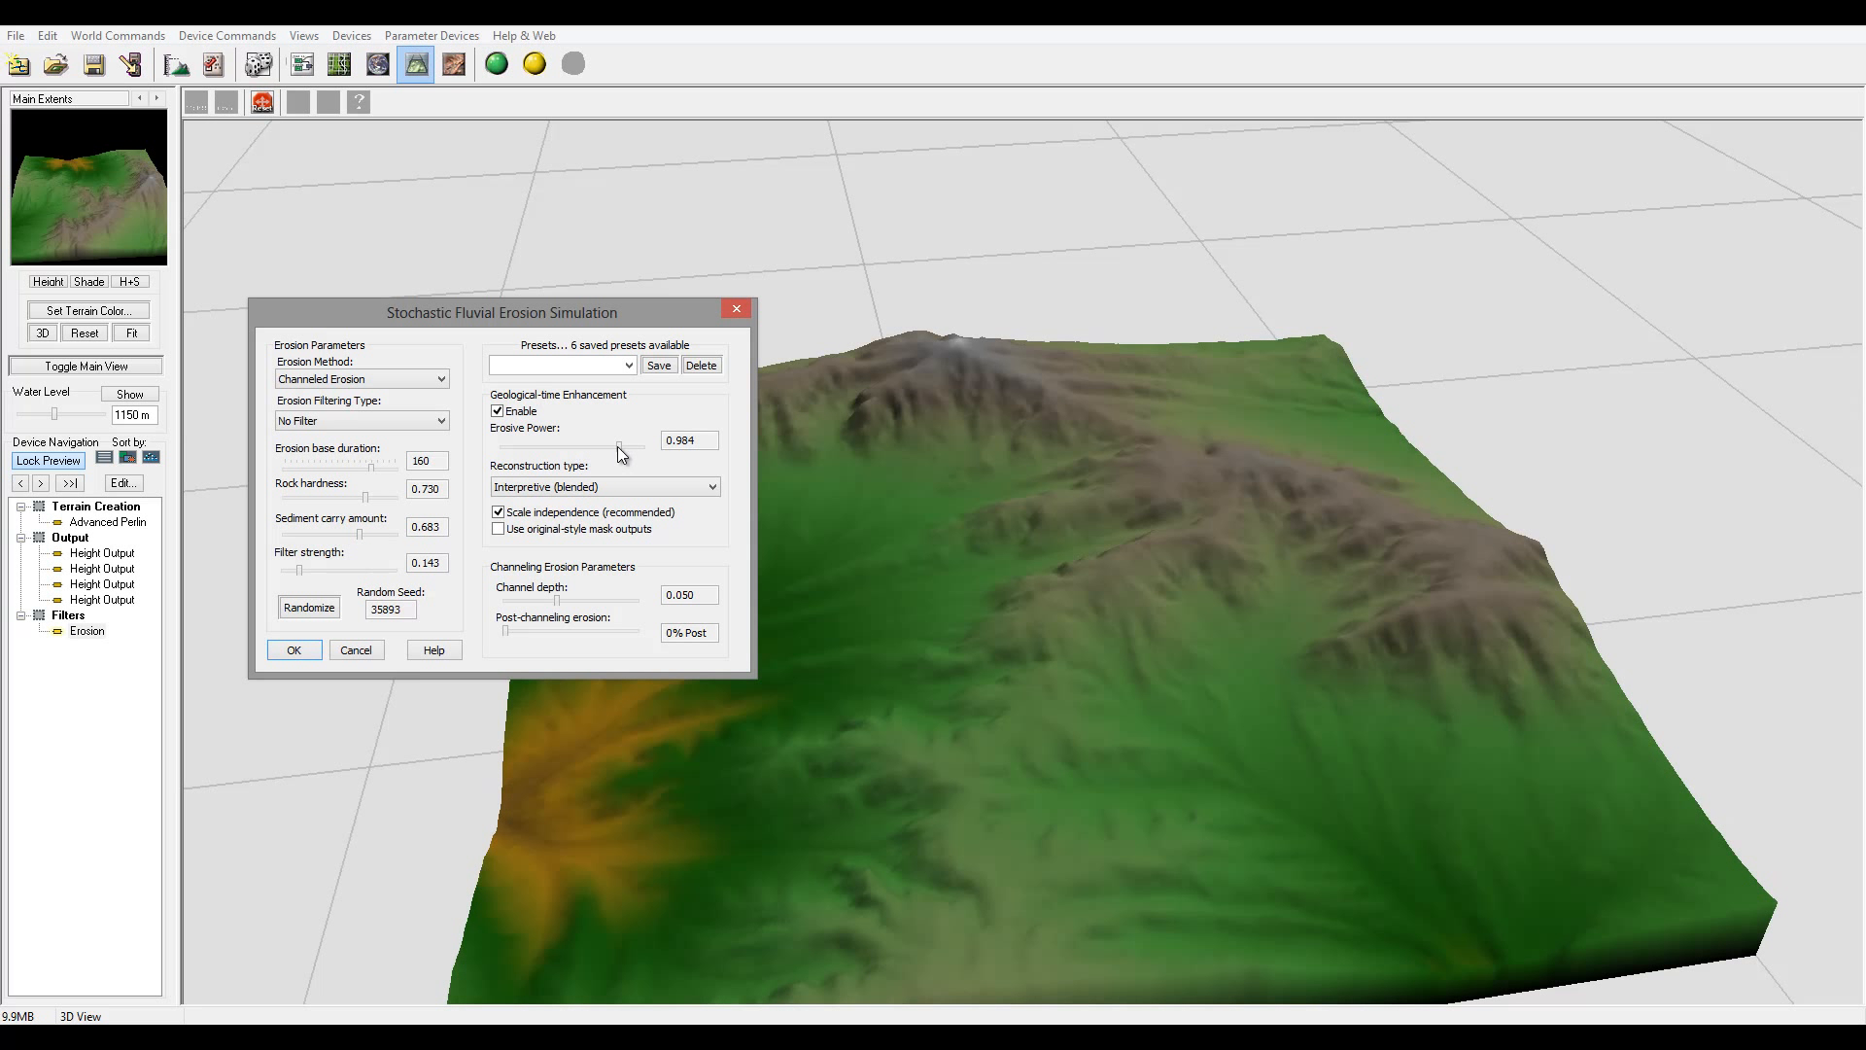
left_click(568, 445)
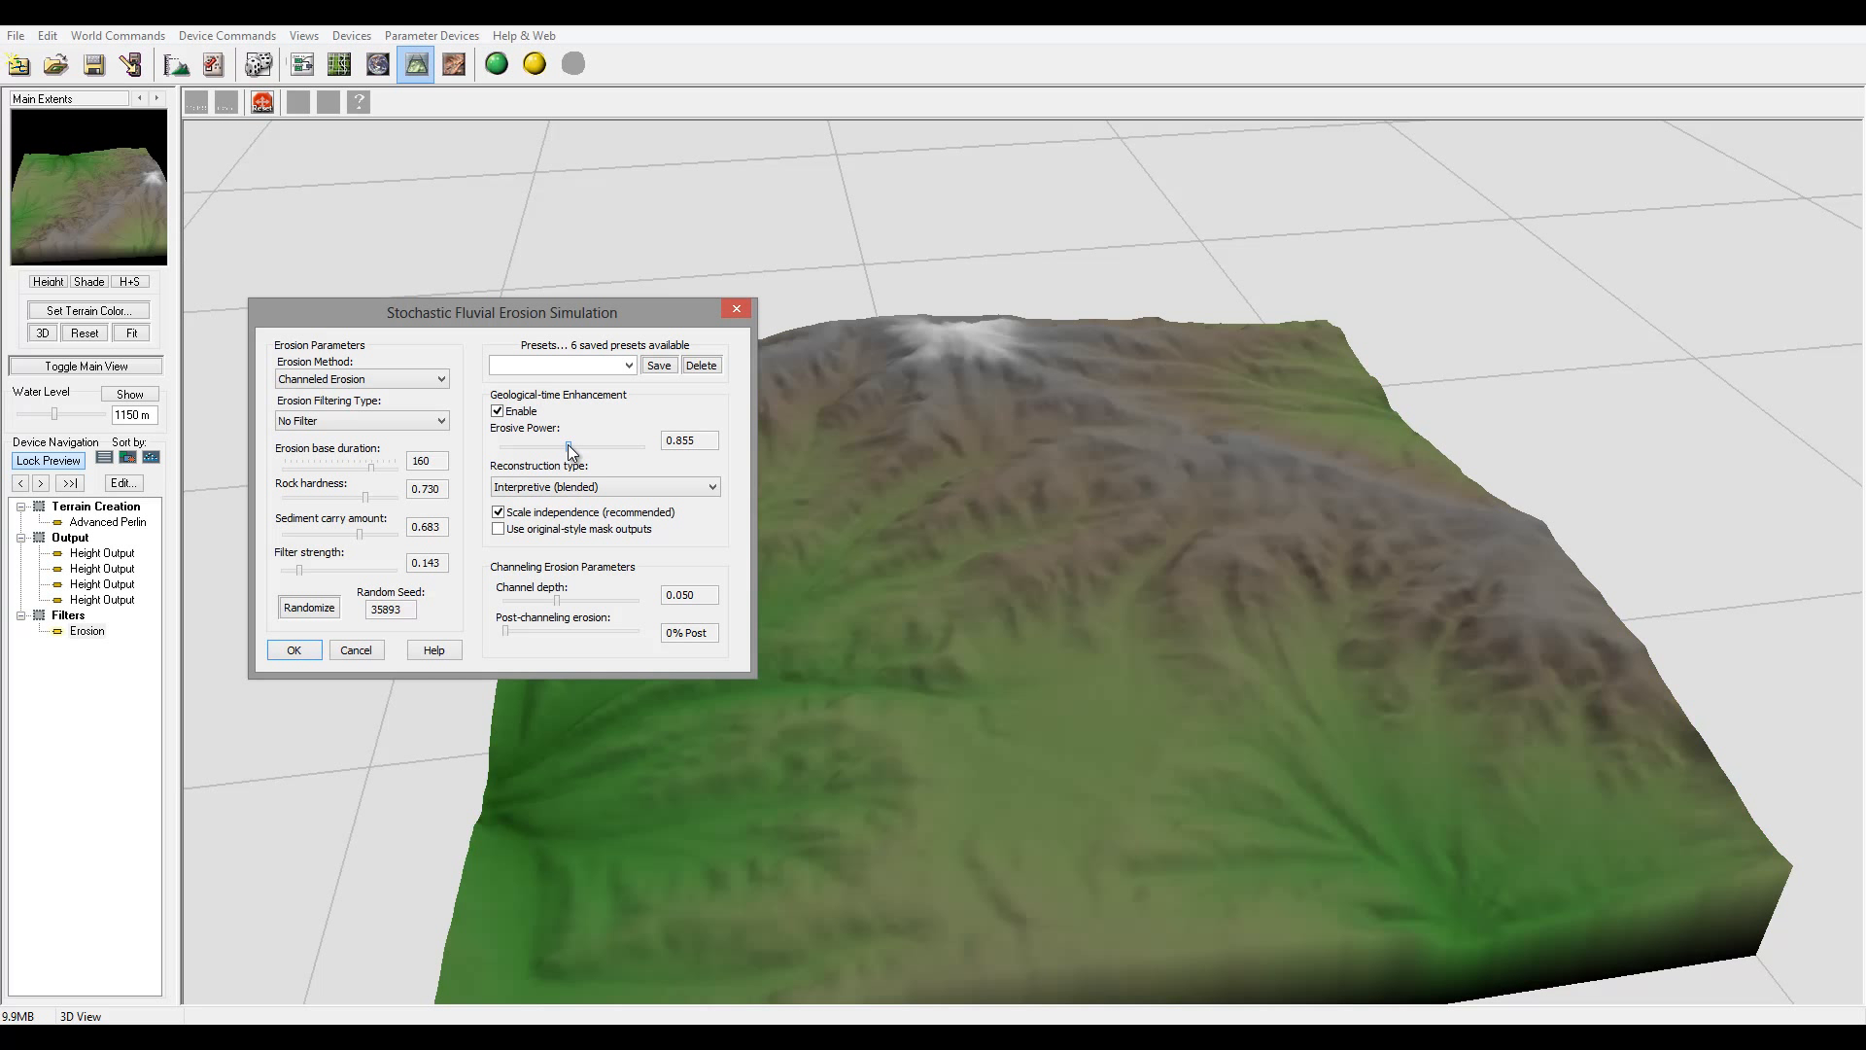
left_click_drag(569, 445, 616, 445)
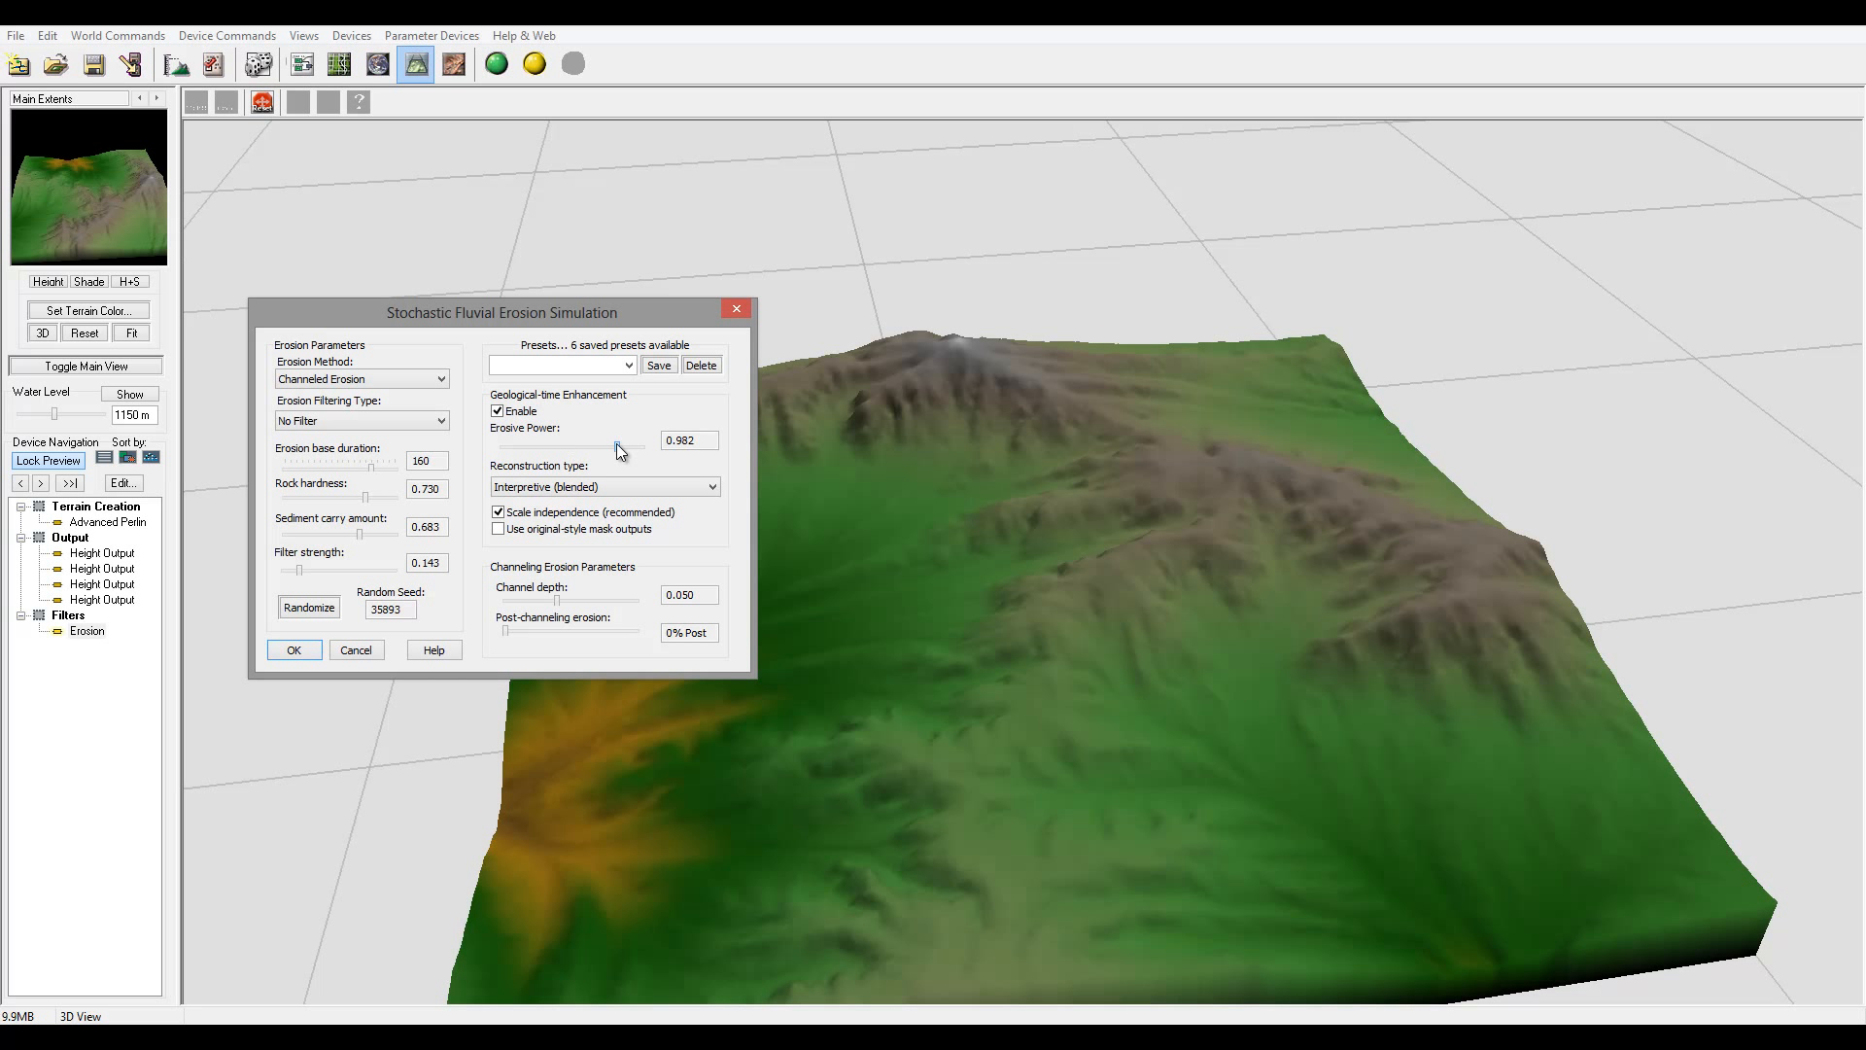
left_click(528, 446)
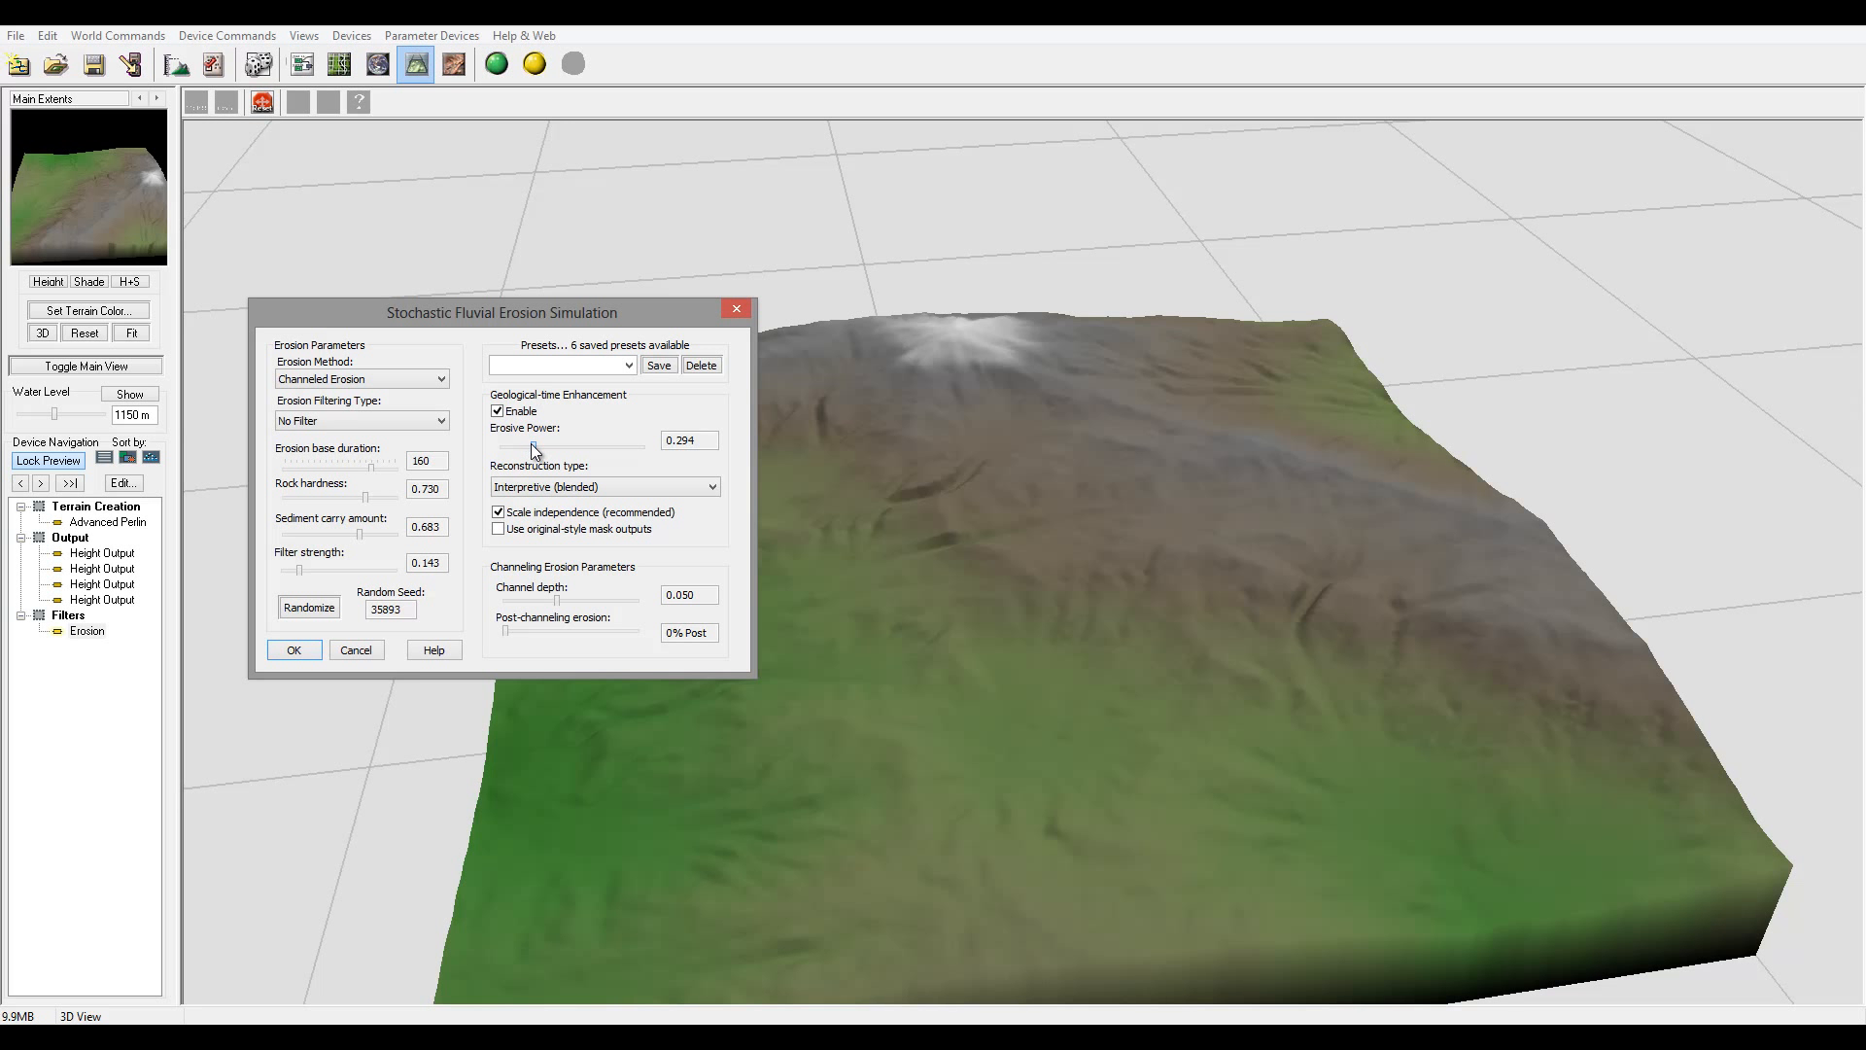
left_click_drag(532, 444, 547, 445)
left_click(292, 650)
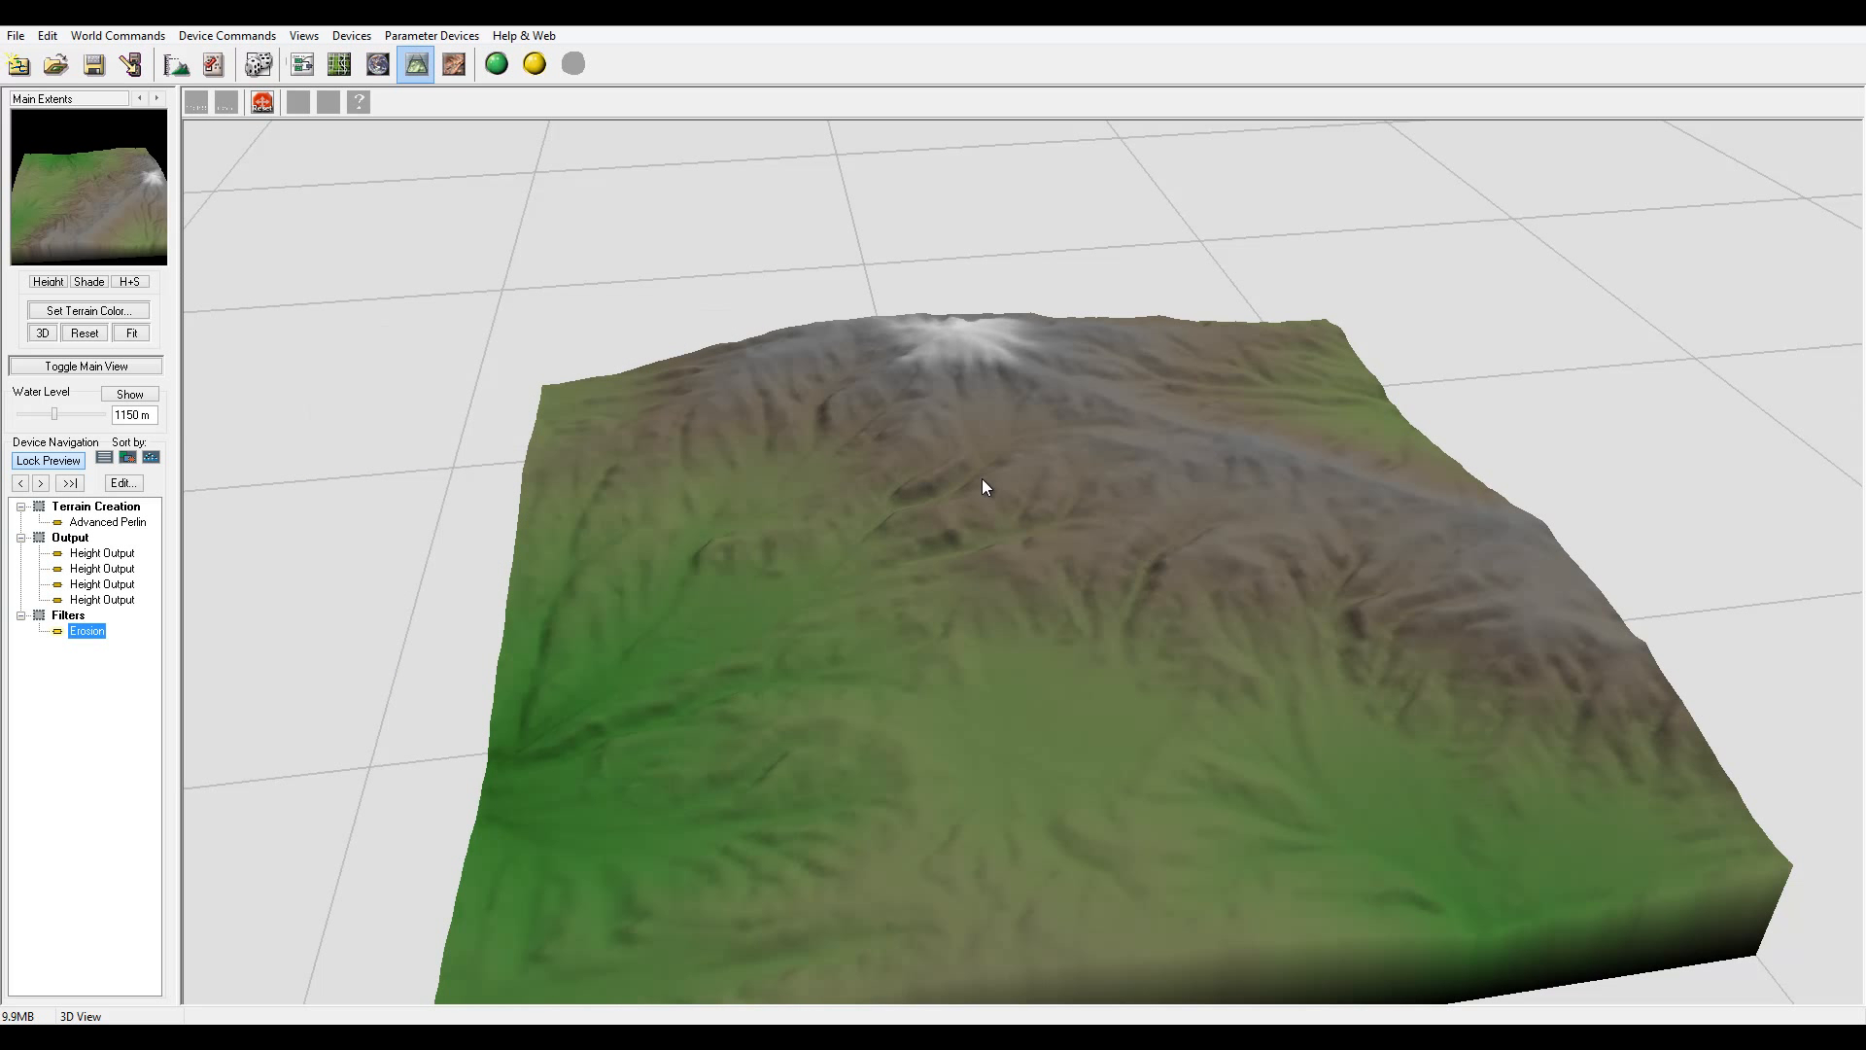
- Build the world at 513 x 513 and examine the eroded terrain's channels up close in the 3D view
left_click_drag(878, 498, 767, 491)
left_click(530, 60)
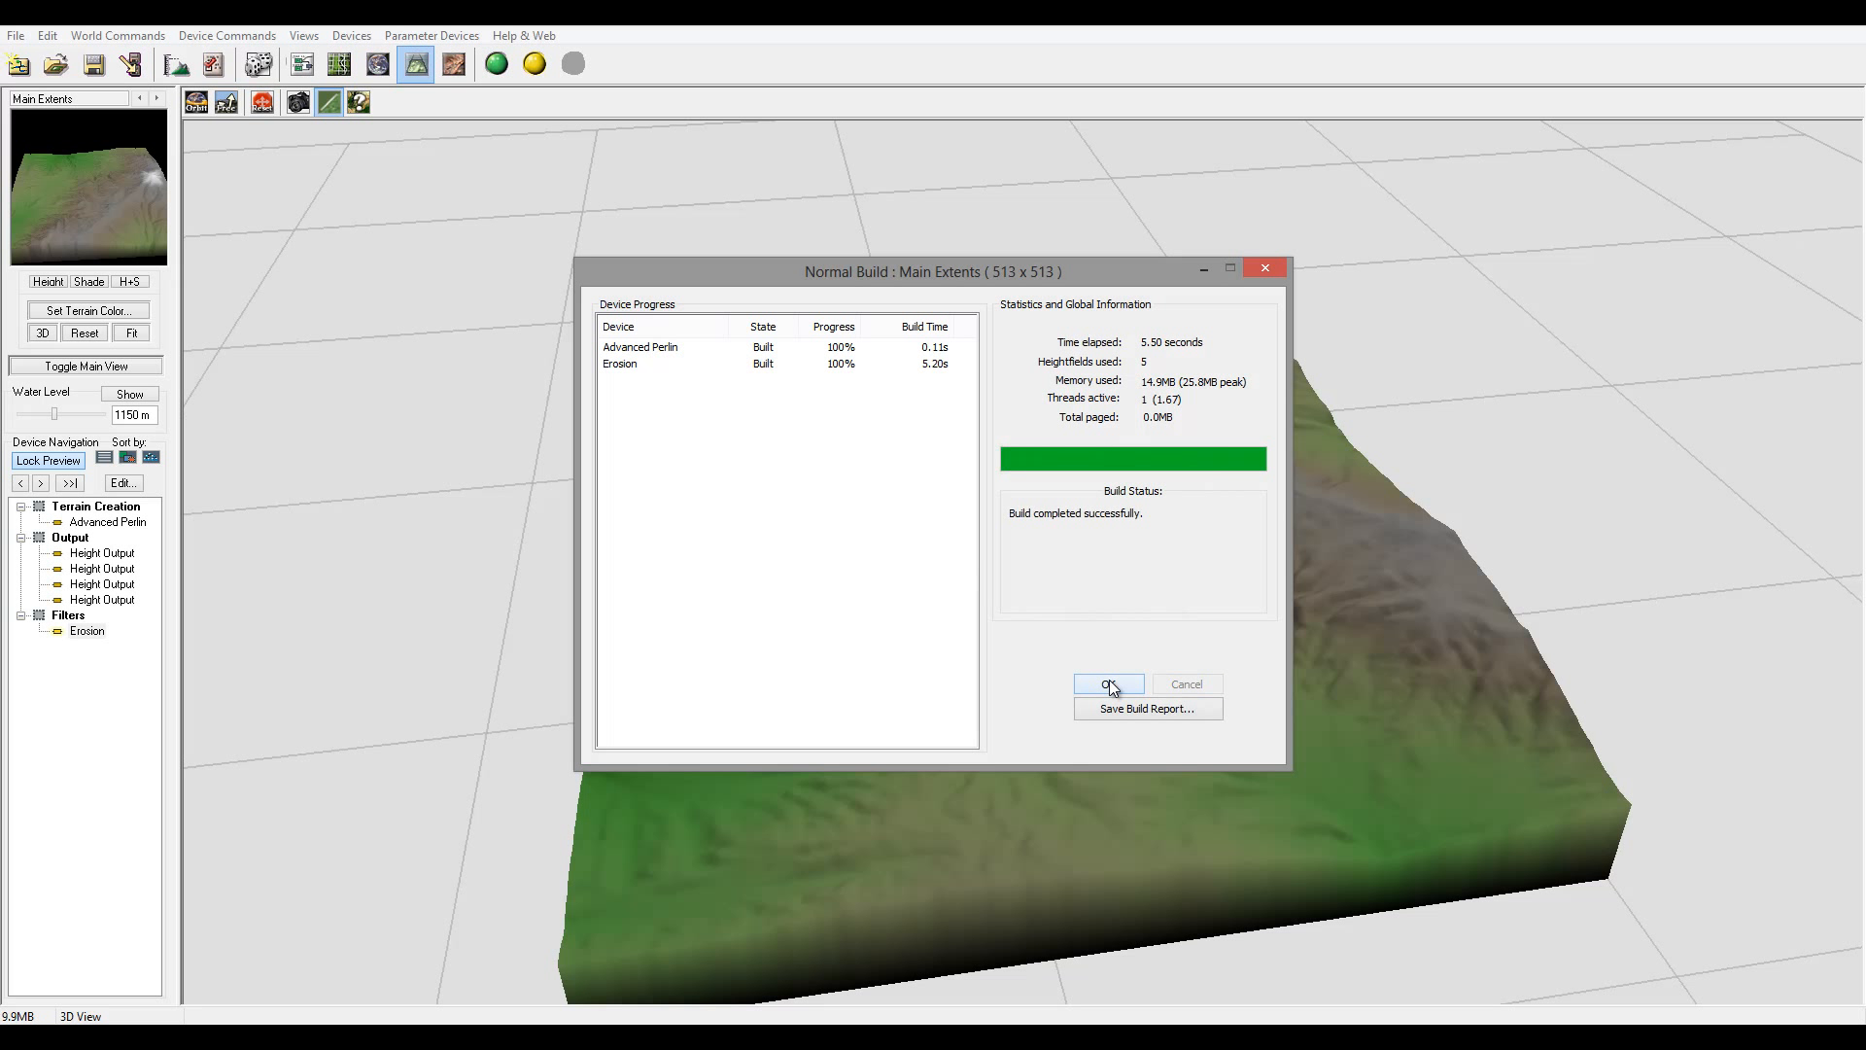
left_click(1108, 684)
scroll(894, 608, "up", 5)
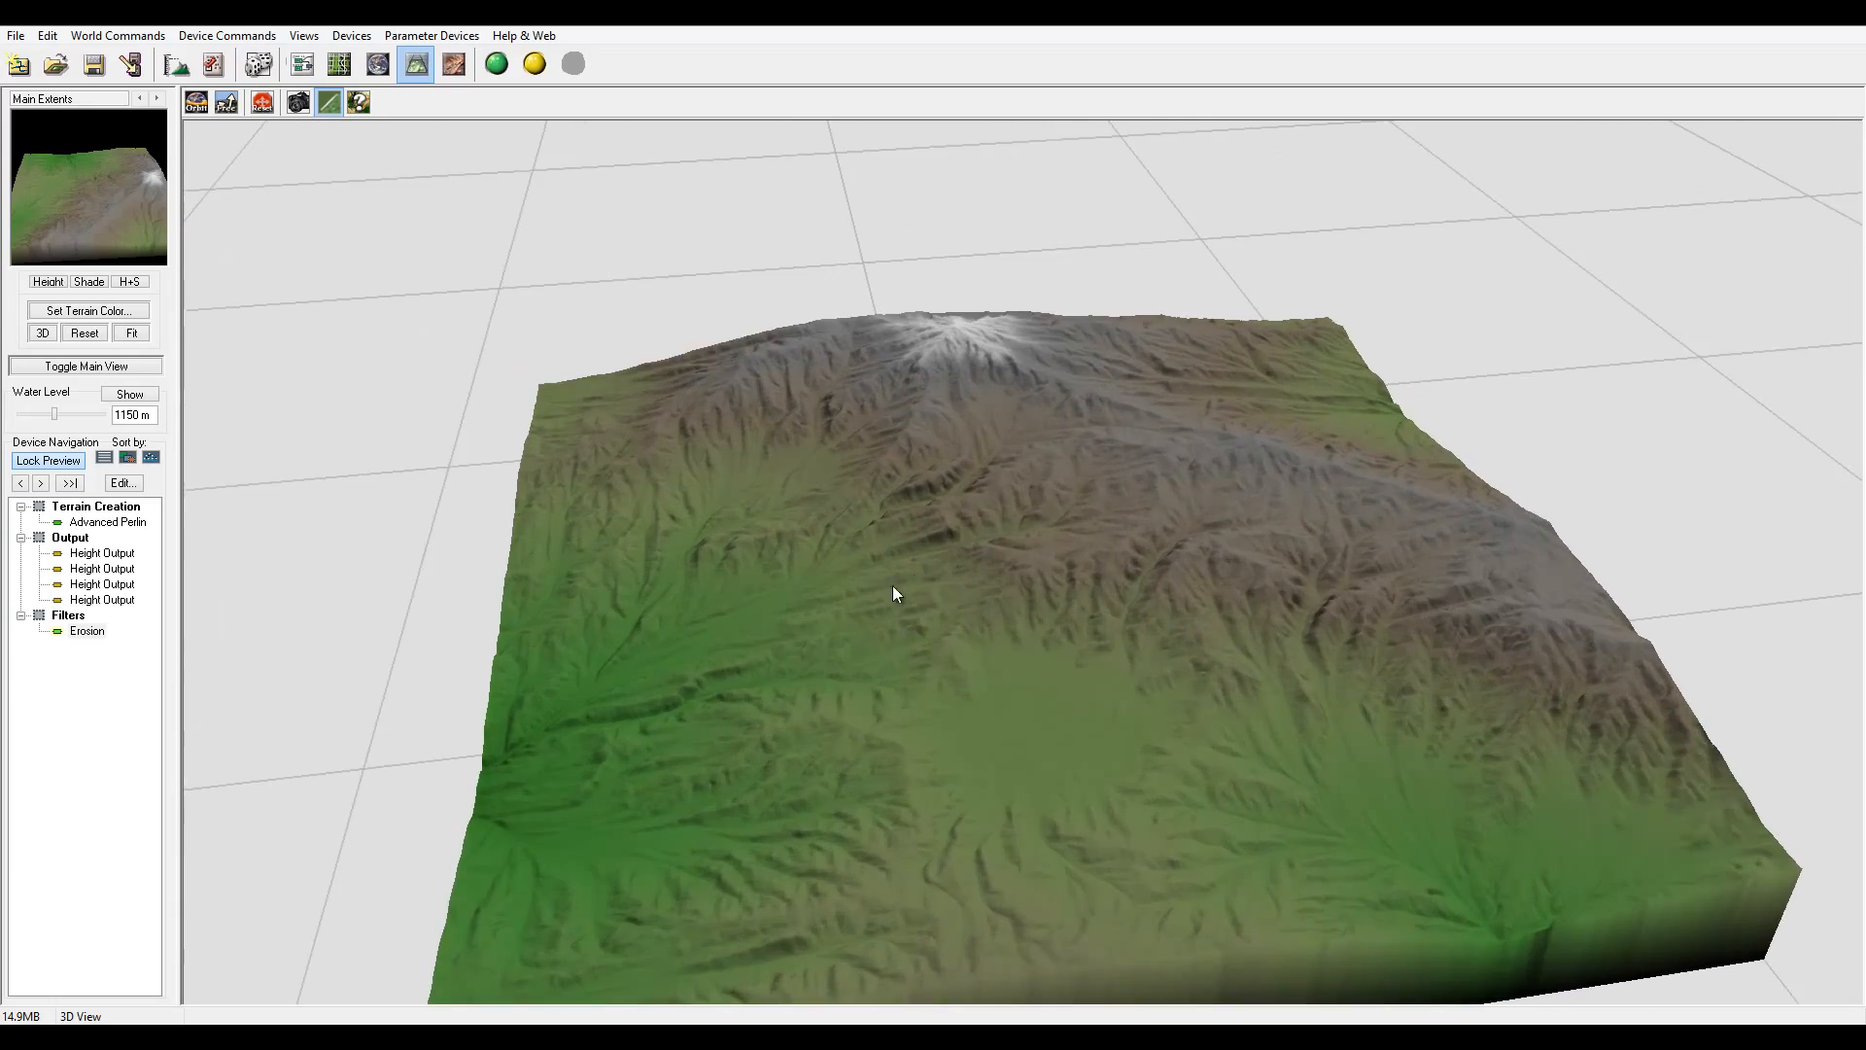
left_click_drag(892, 585, 1240, 657)
scroll(1285, 638, "up", 3)
left_click_drag(940, 573, 471, 124)
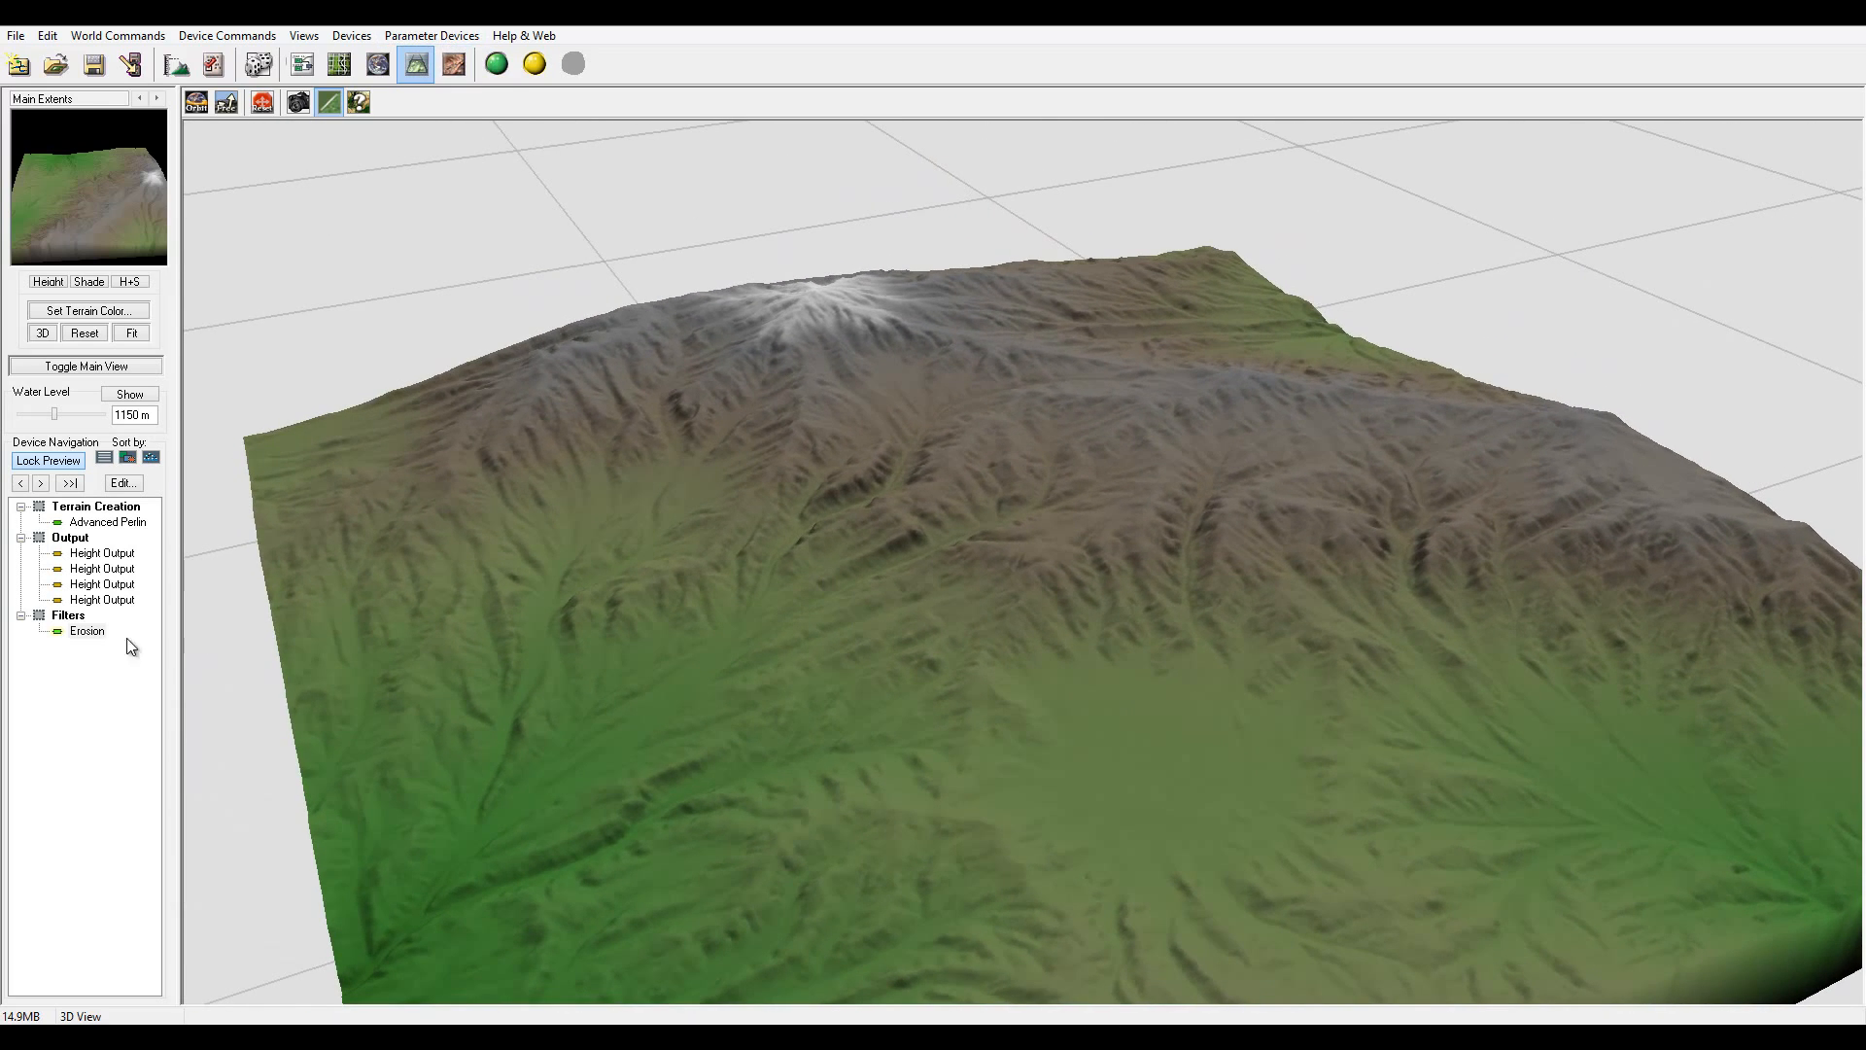
- Set the Erosion device's rock hardness to 0.349 and accept the change
double_click(89, 631)
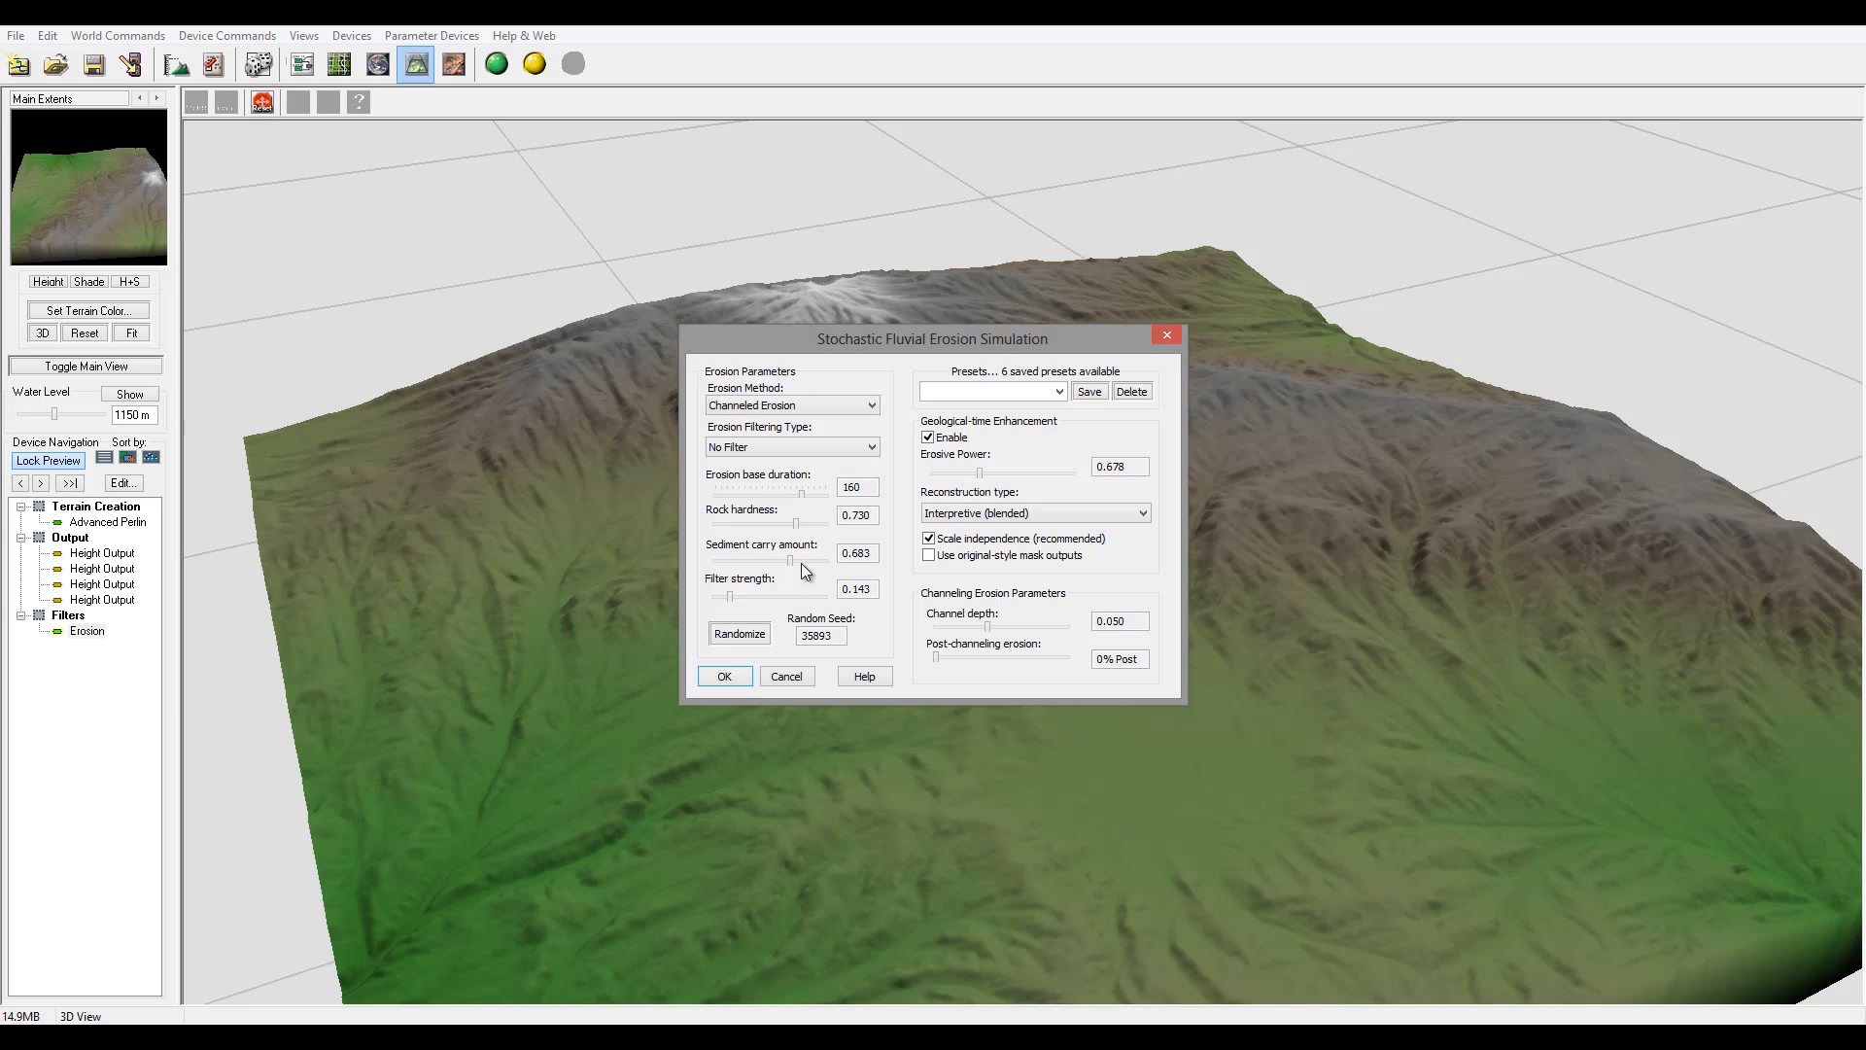
left_click_drag(791, 523, 751, 524)
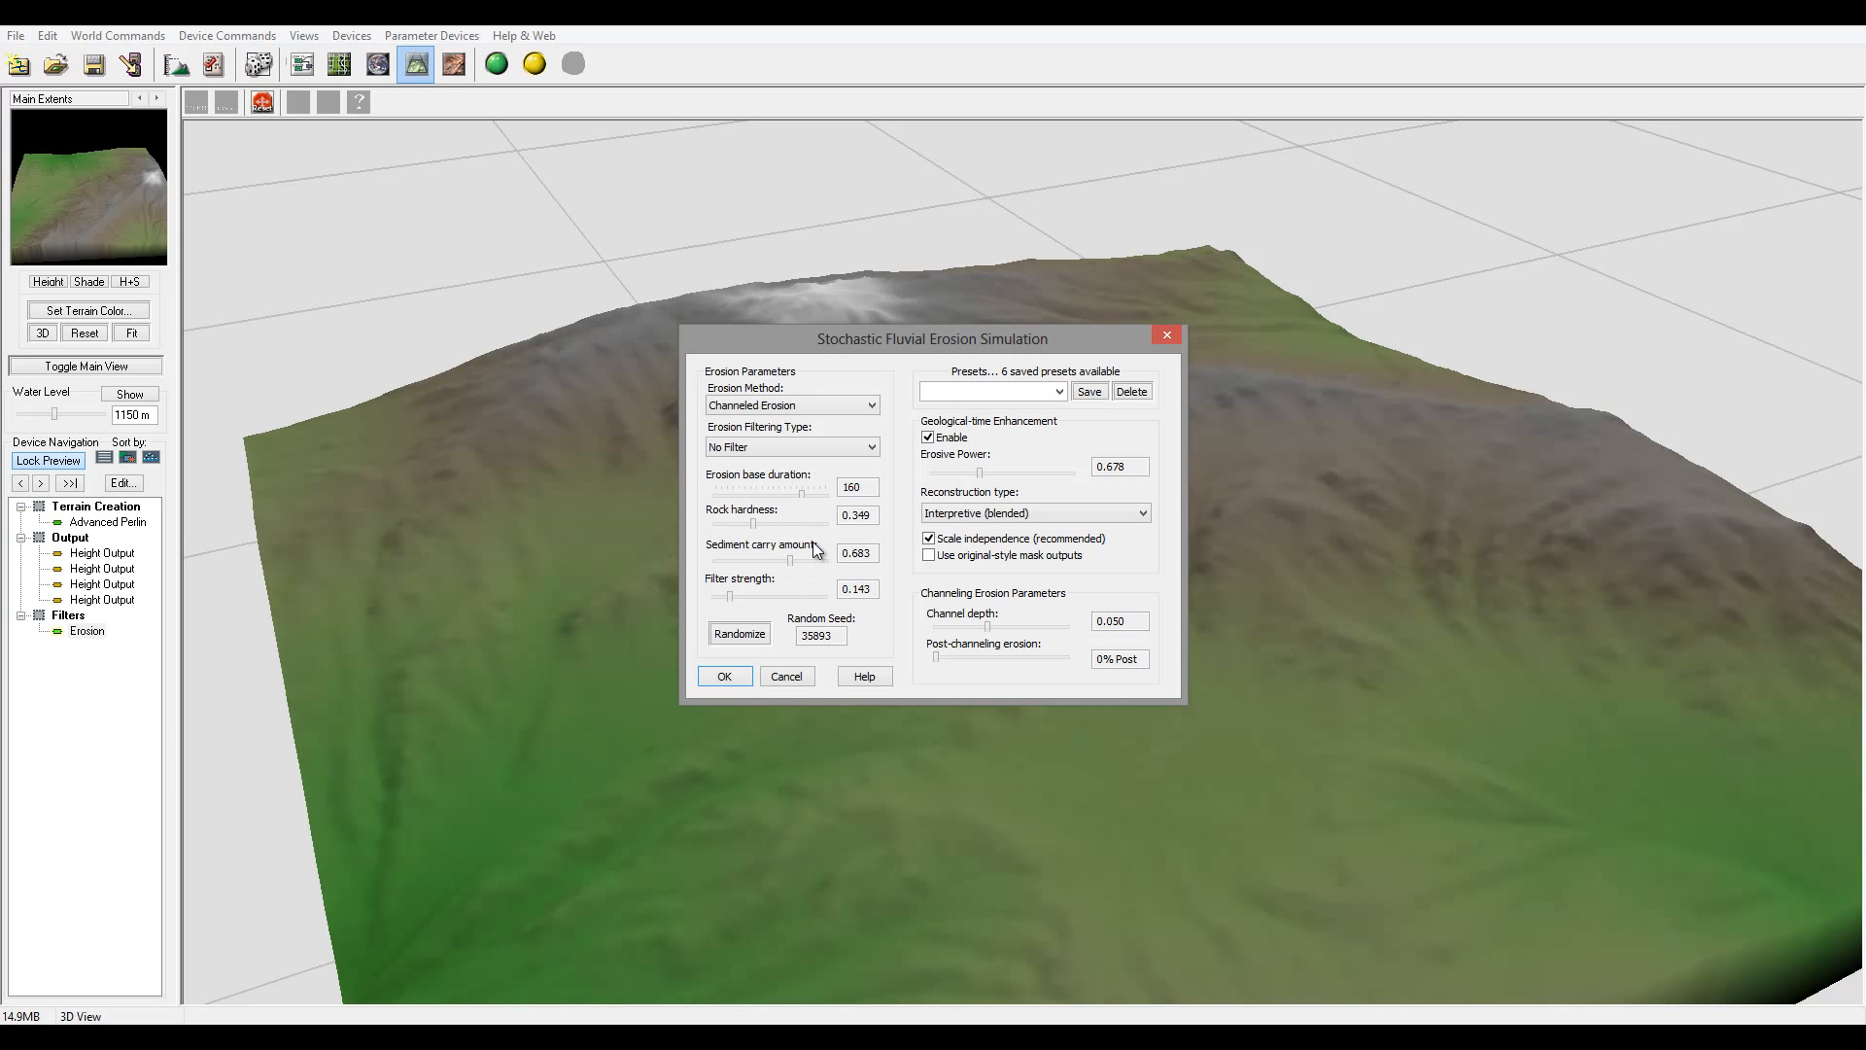
left_click(724, 676)
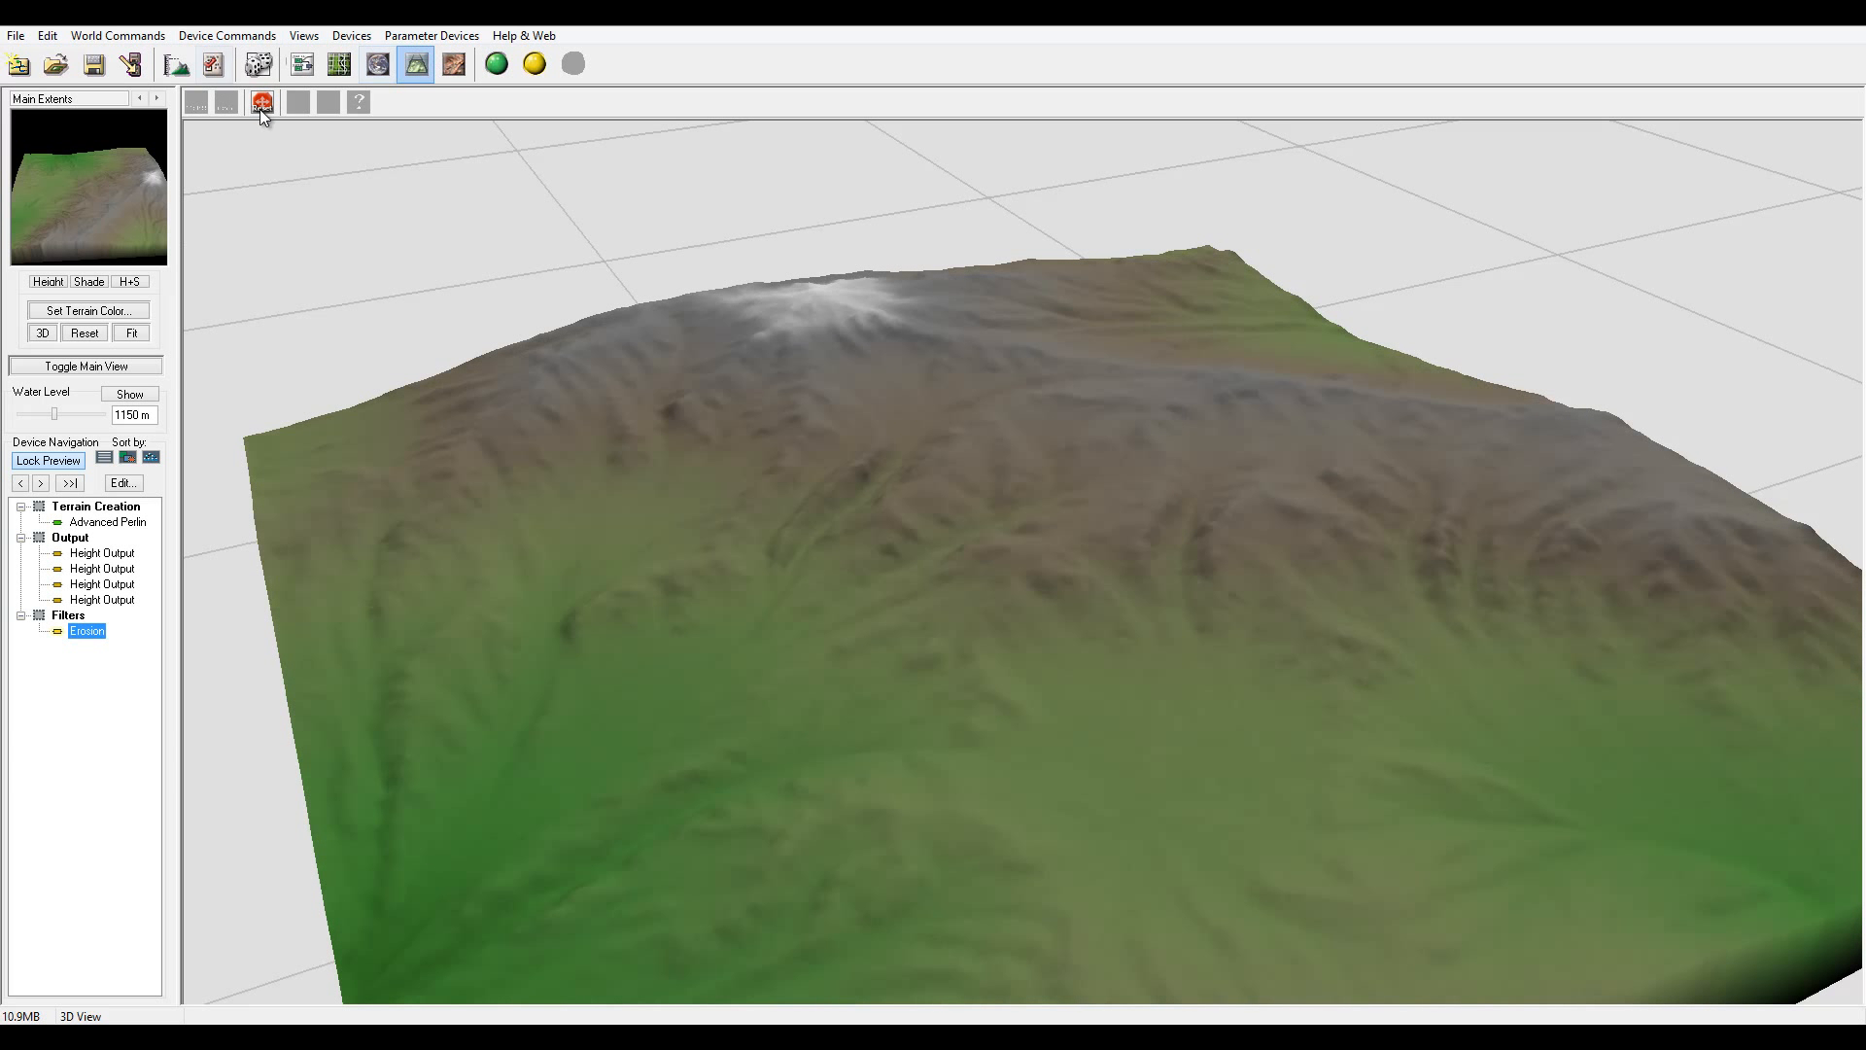
- Return to the device network, unlock the preview from the Erosion device and shift the Erosion and Advanced Perlin devices slightly
left_click(302, 64)
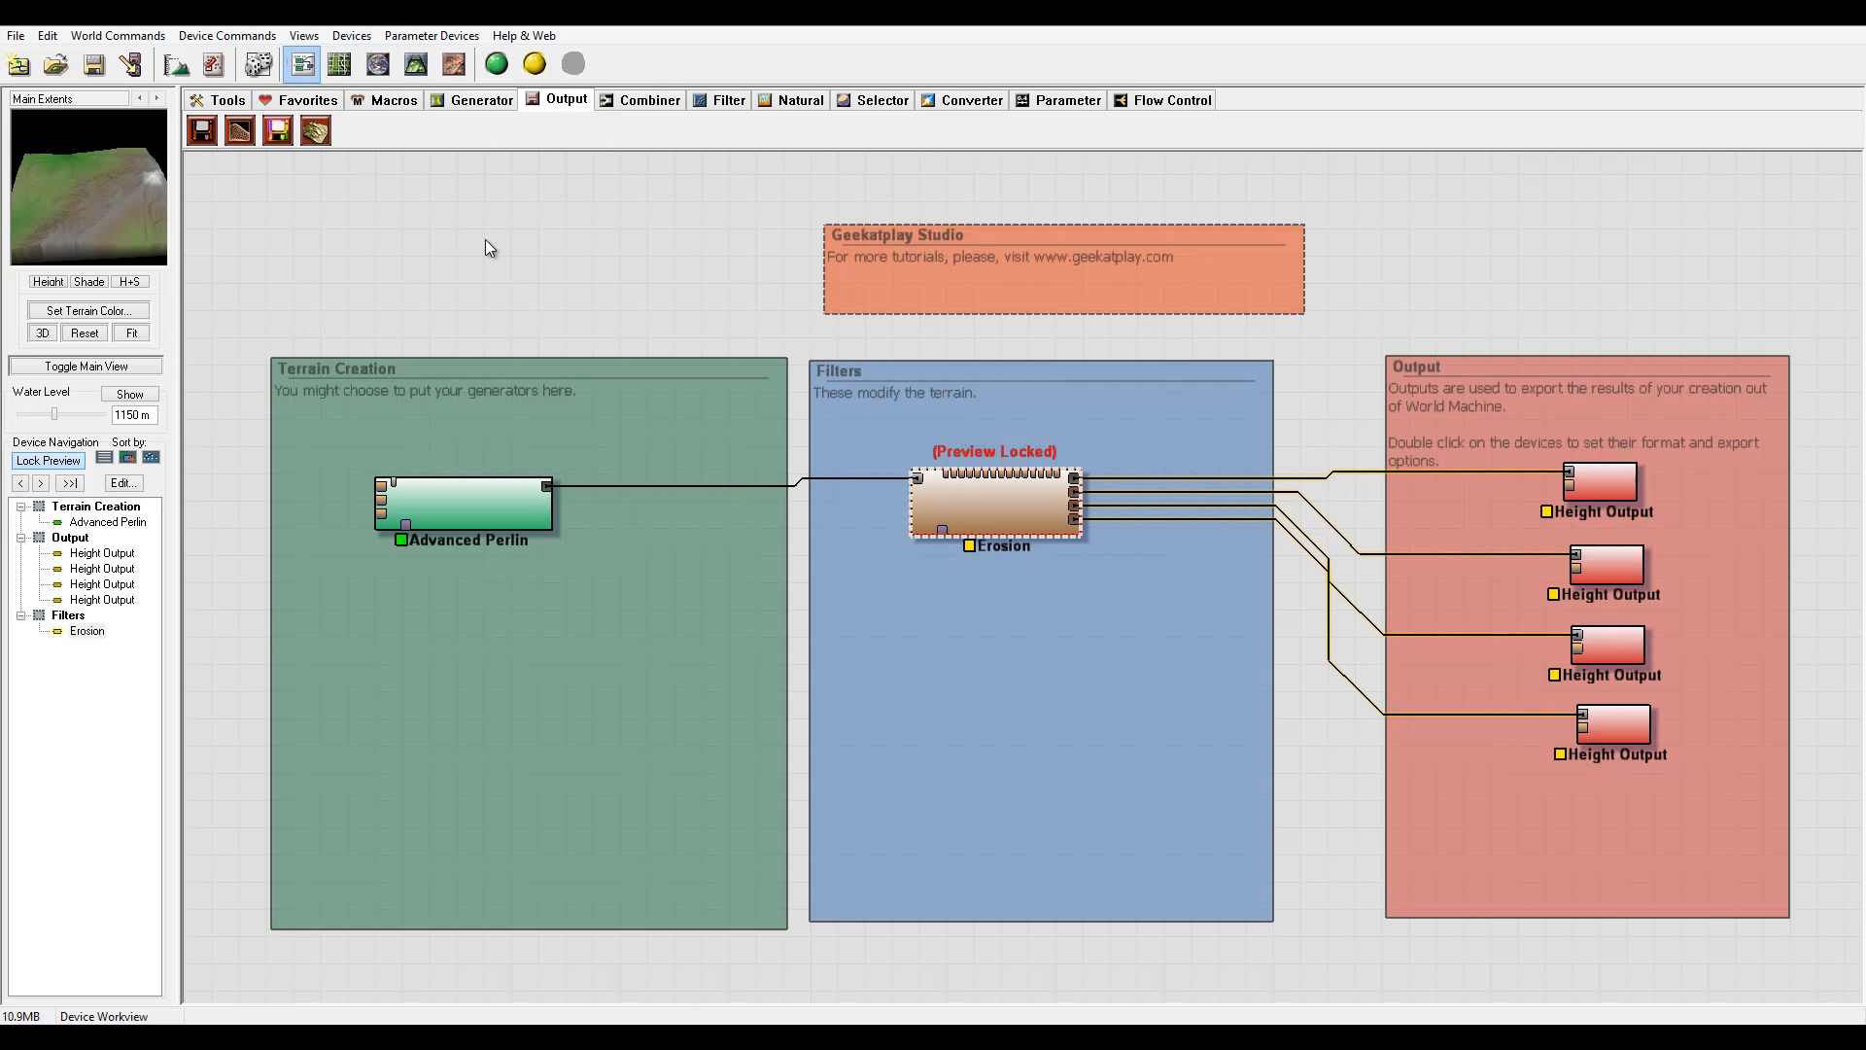
right_click(972, 494)
left_click(1075, 524)
left_click_drag(1001, 509, 989, 520)
left_click_drag(477, 512, 449, 509)
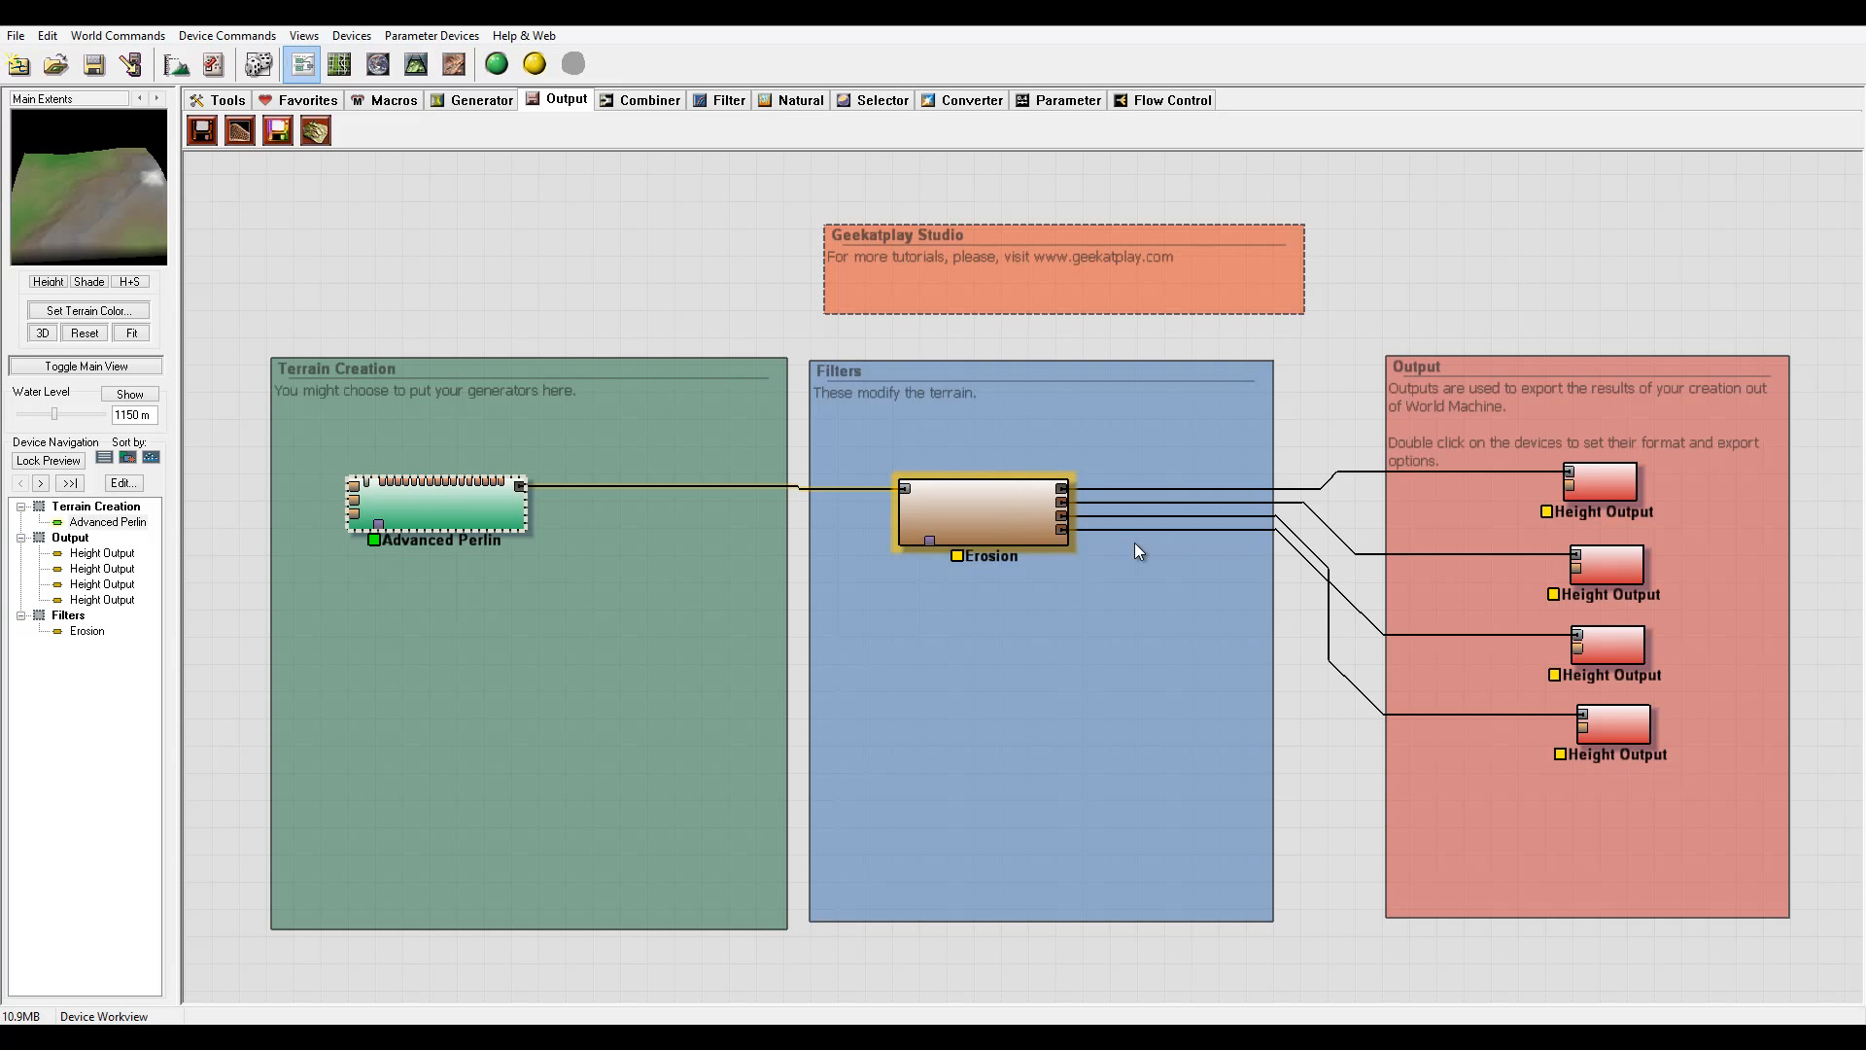
- Select several of the height outputs in turn and reposition the Erosion device within the Filters group
left_click(1619, 562)
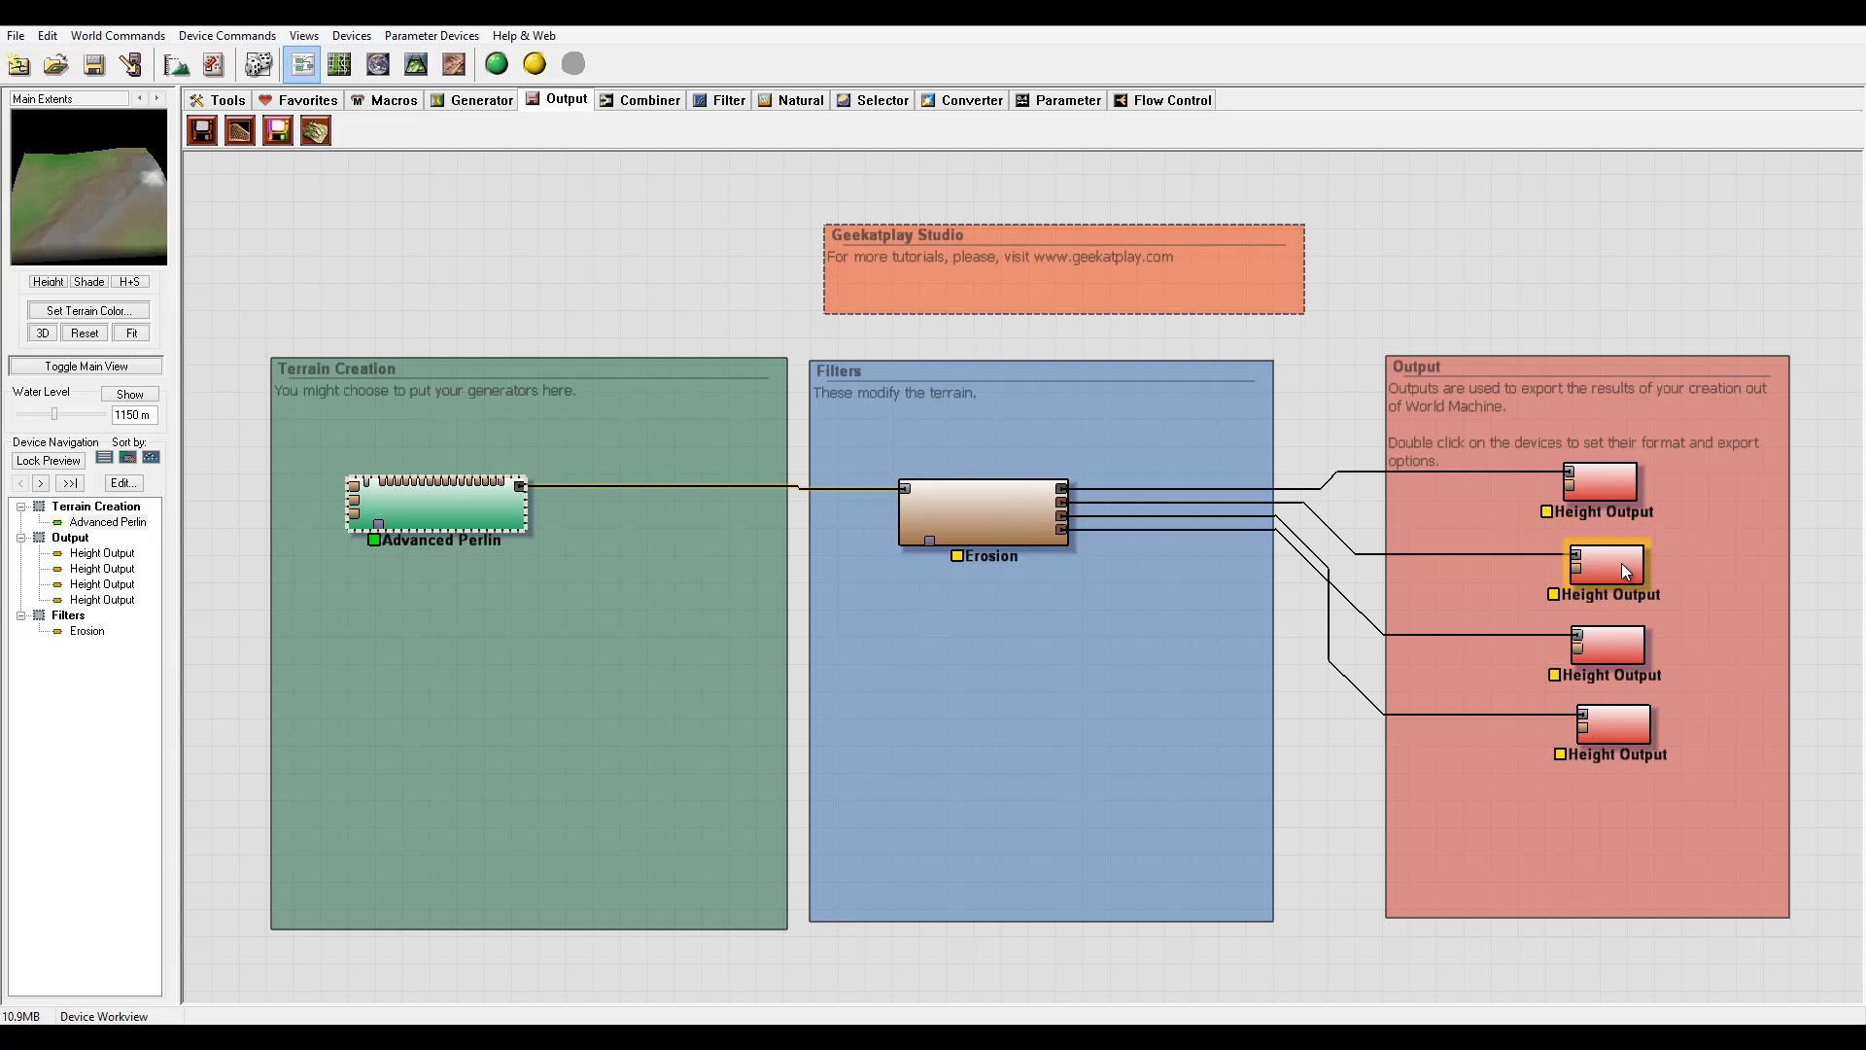
left_click(1635, 731)
left_click(1607, 481)
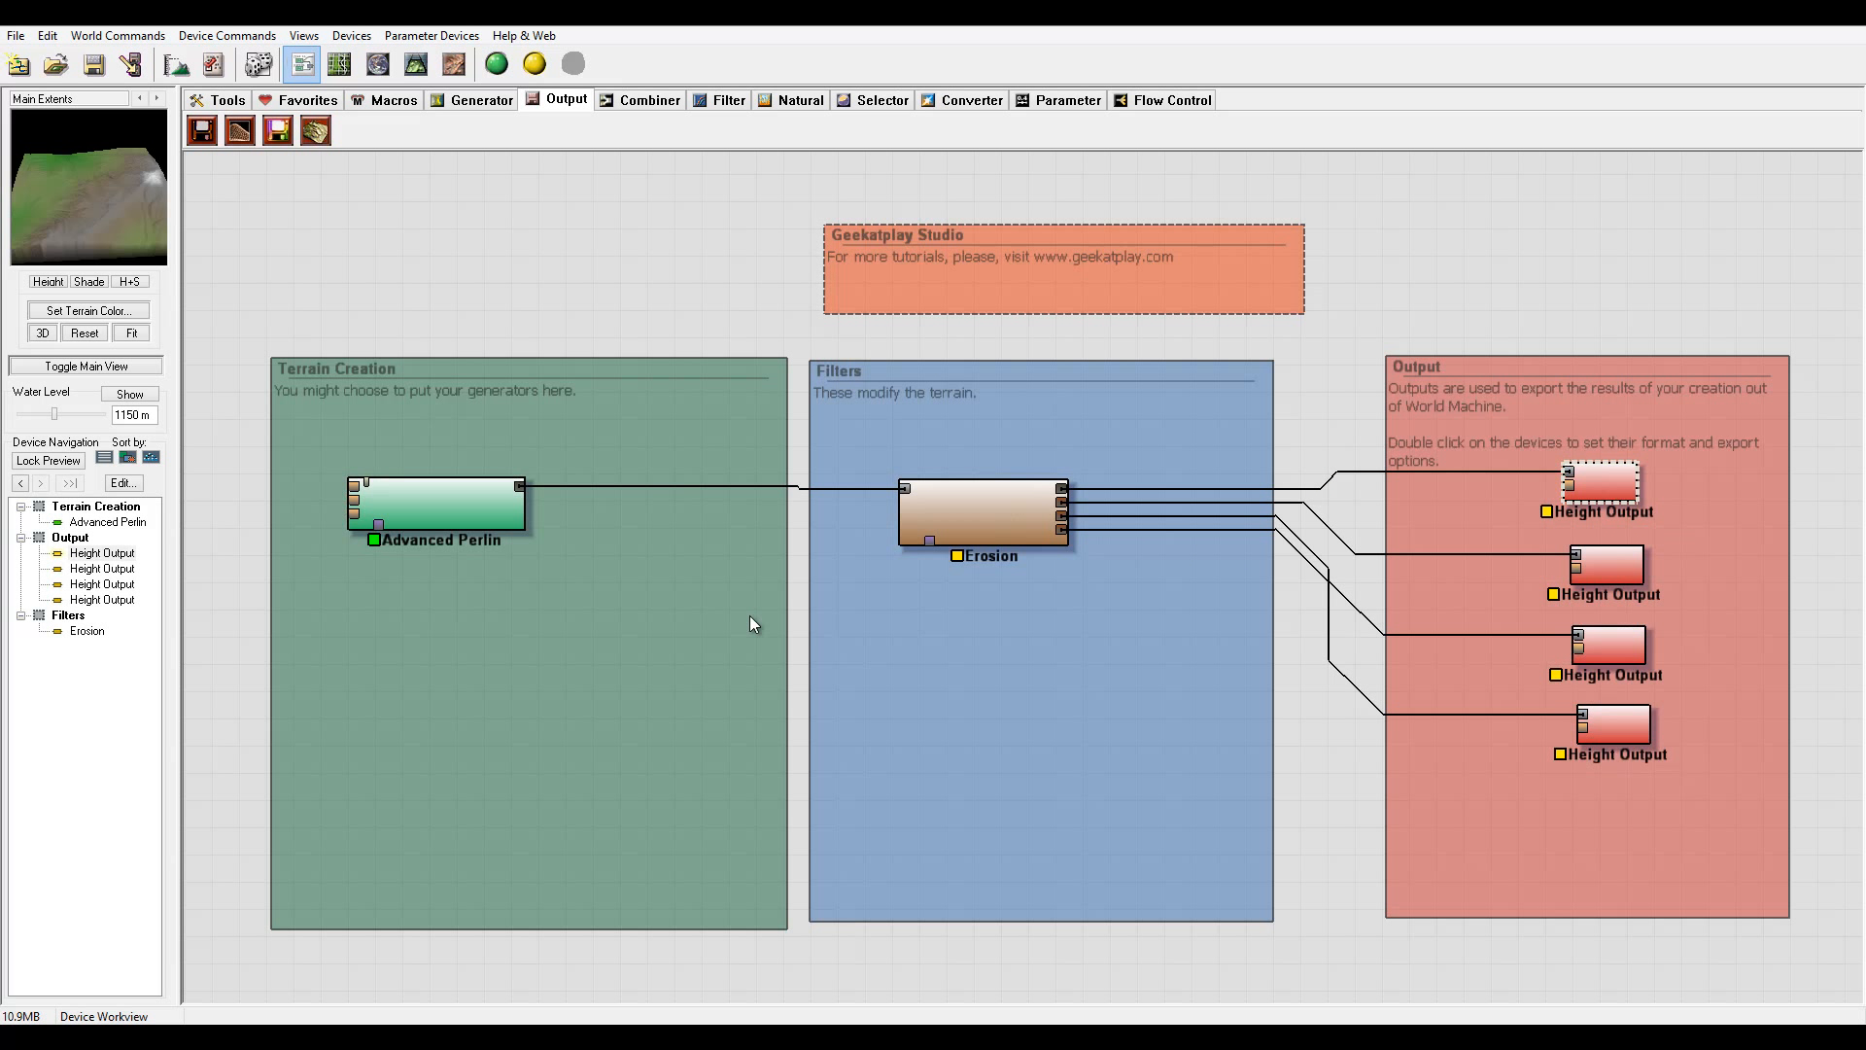
left_click(1005, 538)
left_click_drag(1005, 538, 1023, 521)
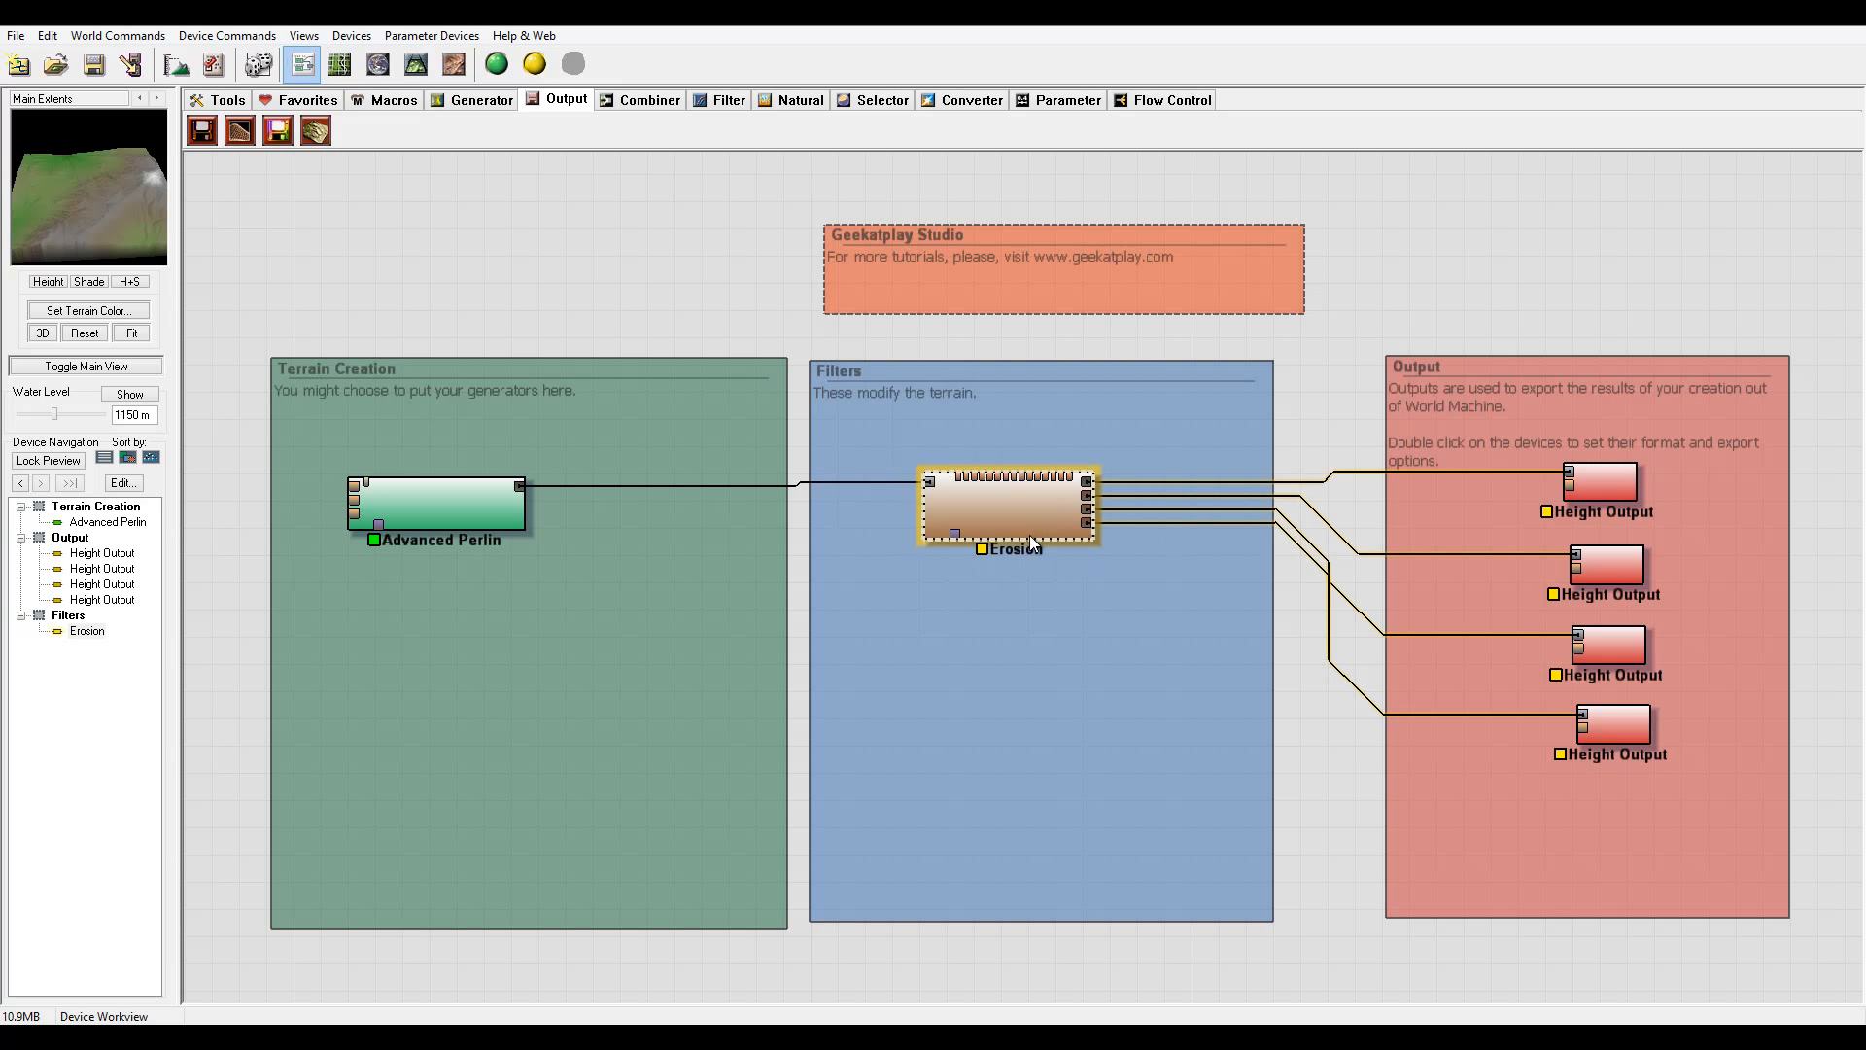
left_click(870, 430)
- Set the project's normal build resolution to 4097 x 4097 for the Main Extents
left_click(175, 64)
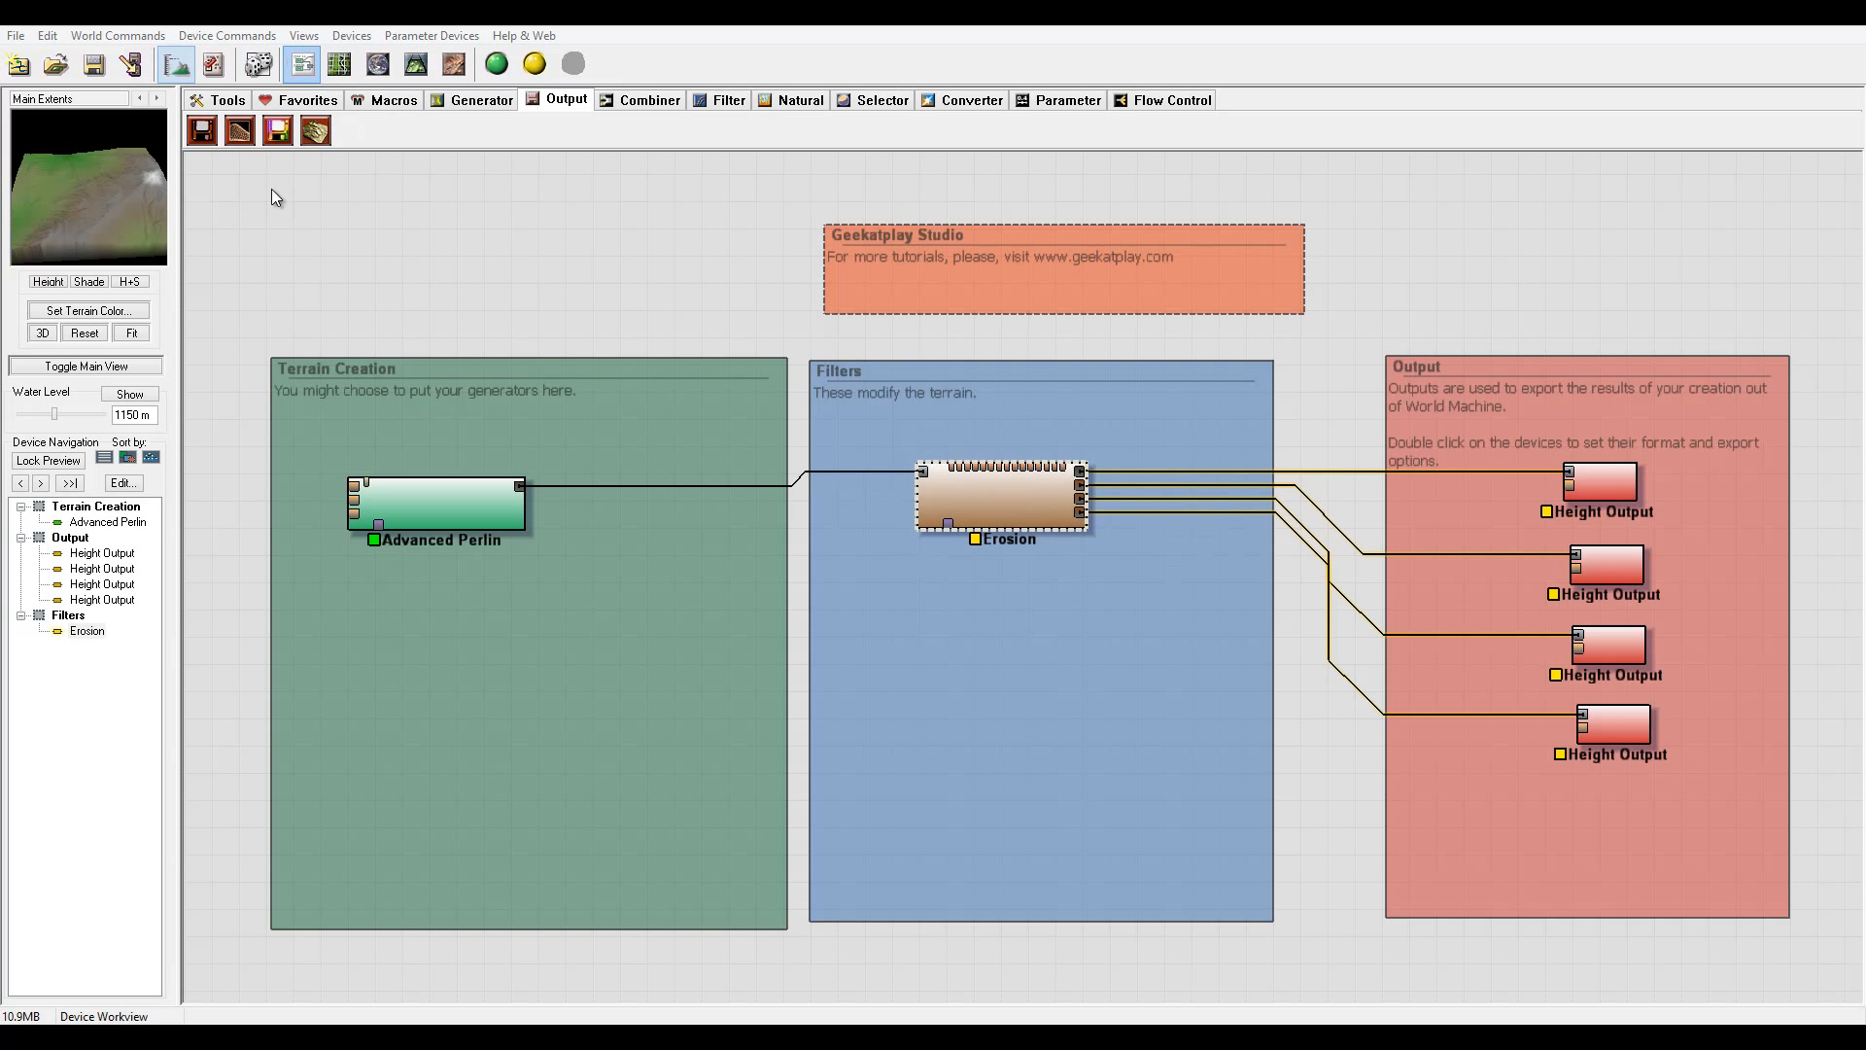
left_click_drag(1055, 451, 1149, 450)
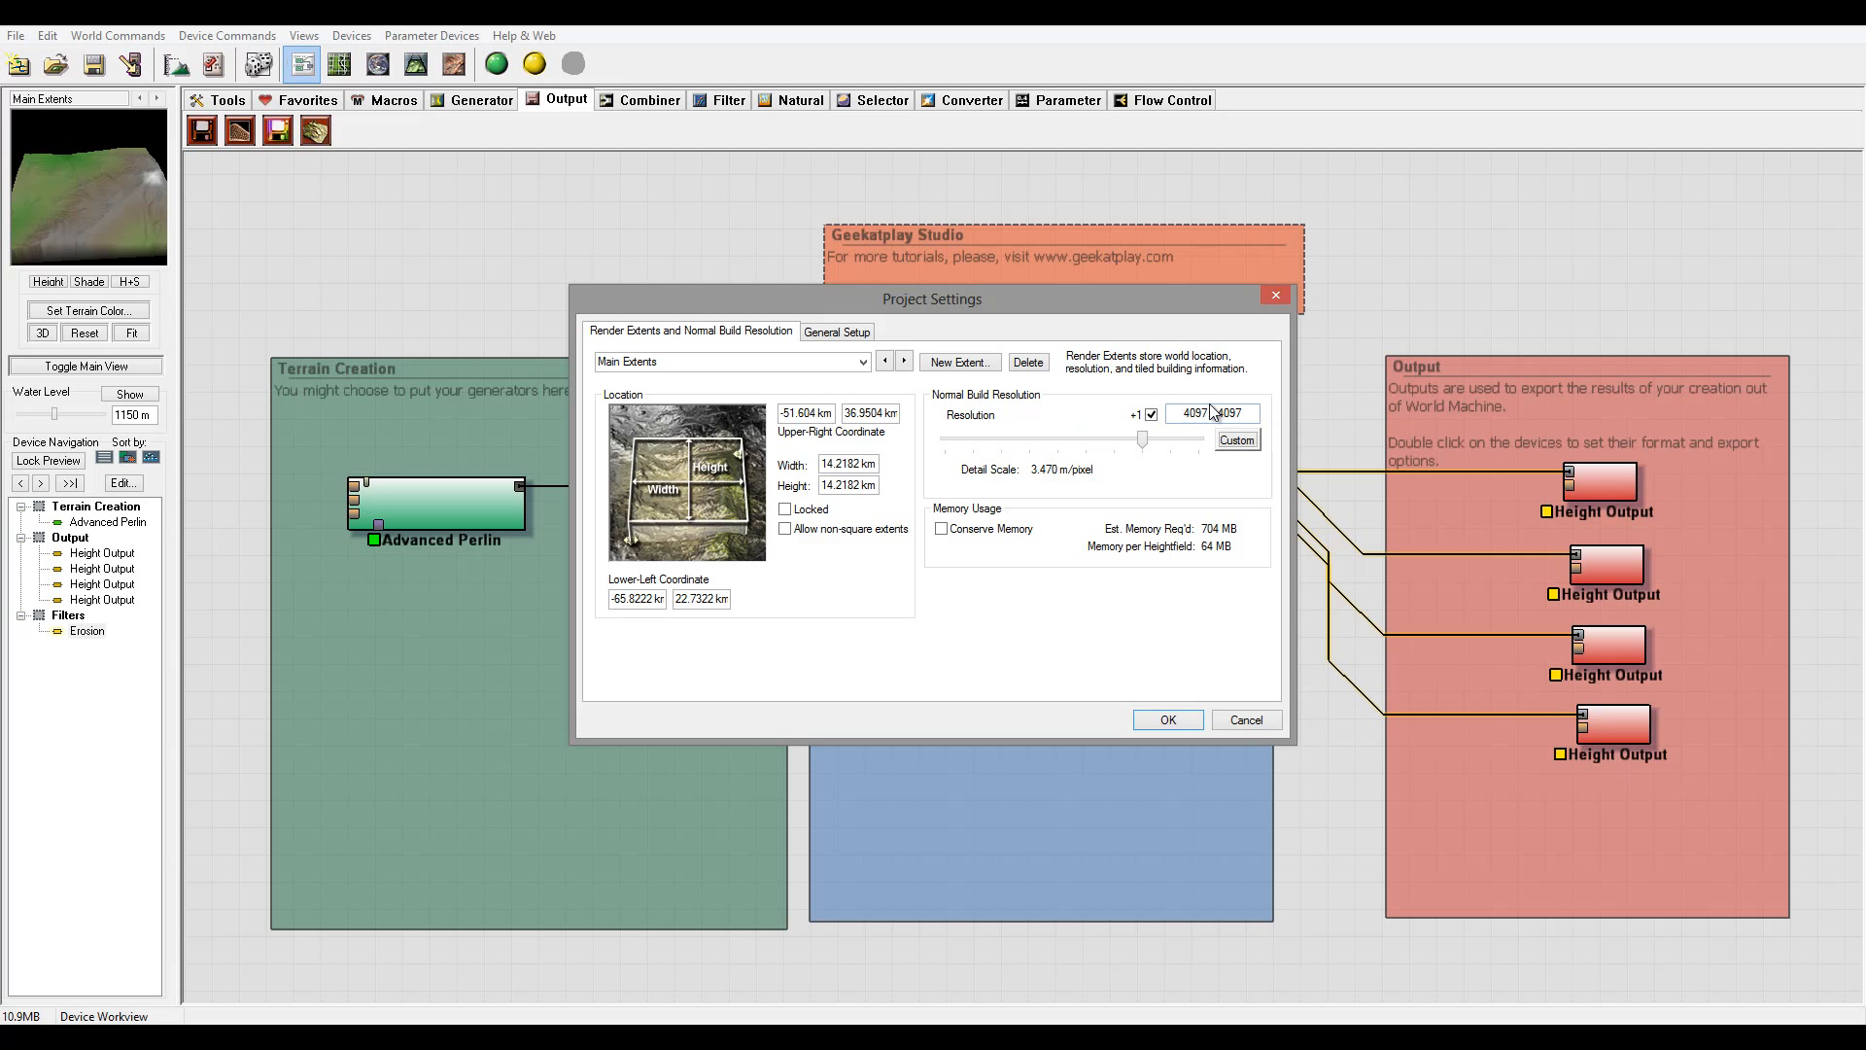
left_click(1166, 722)
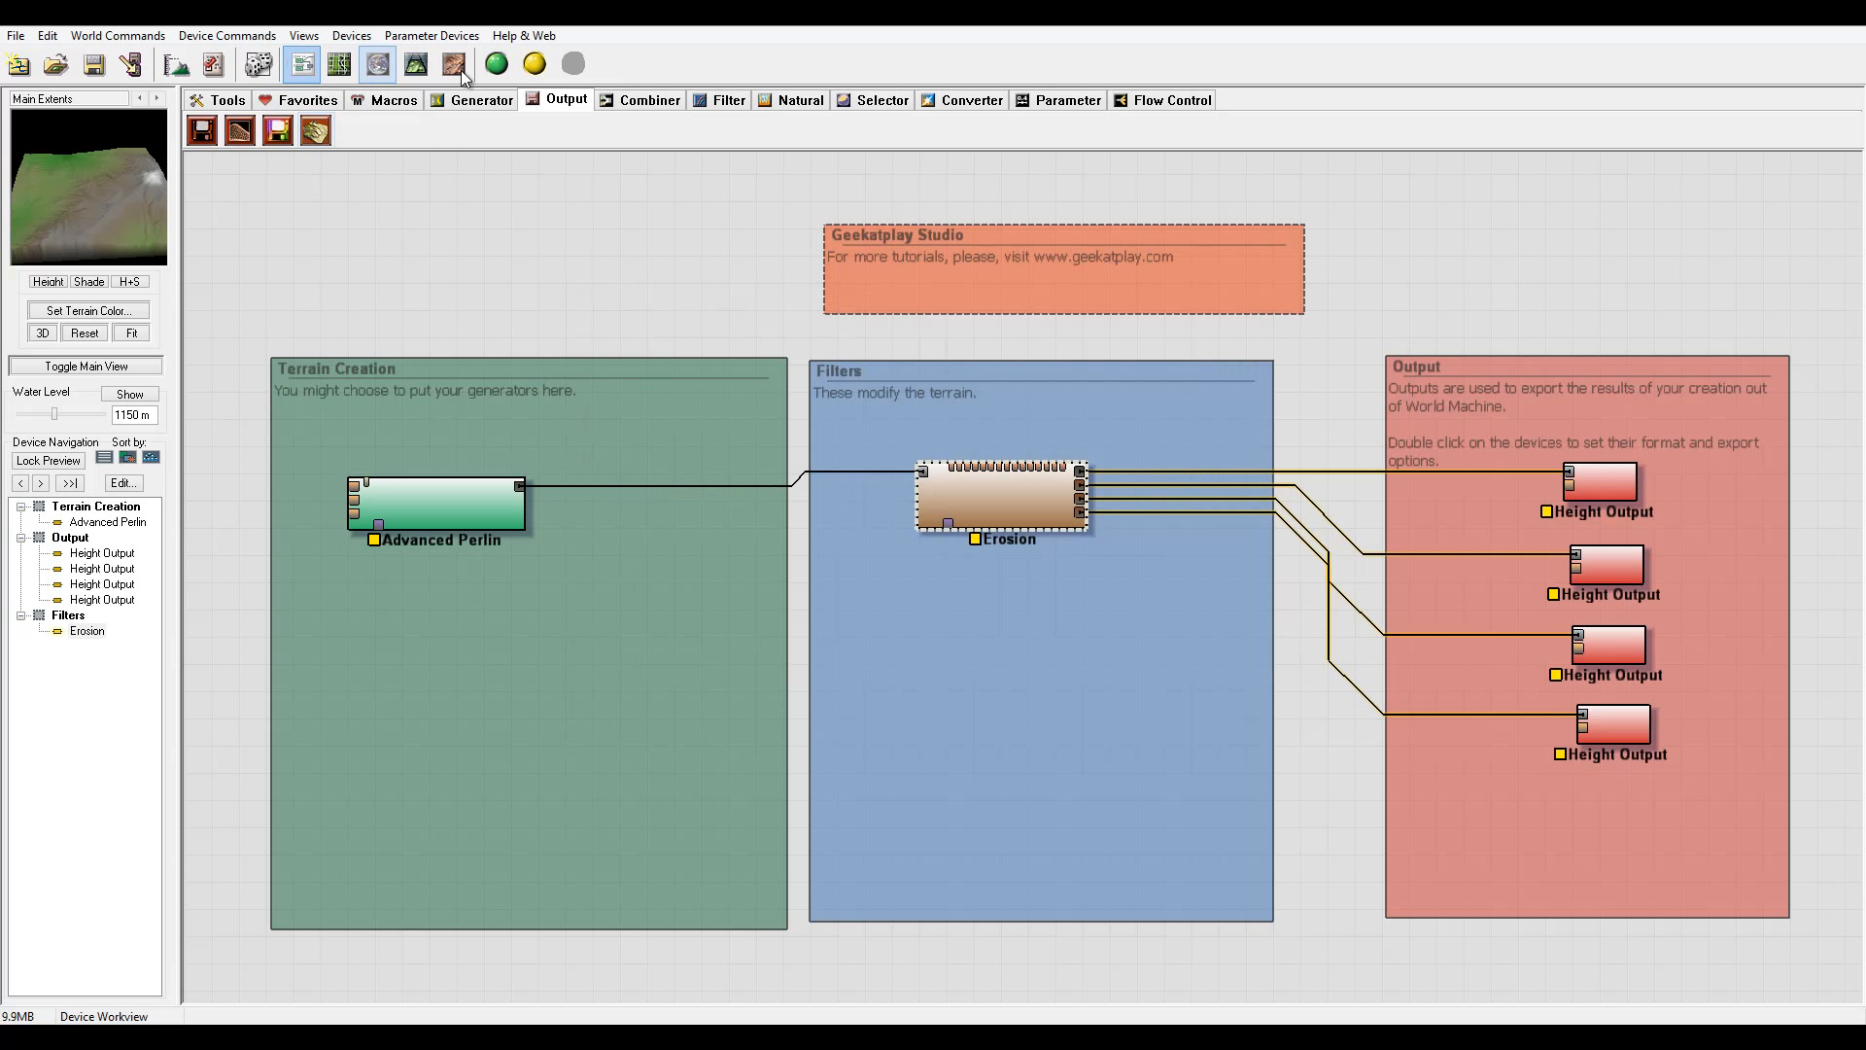
- Build the whole world at the new resolution and close the finished build report
left_click(497, 65)
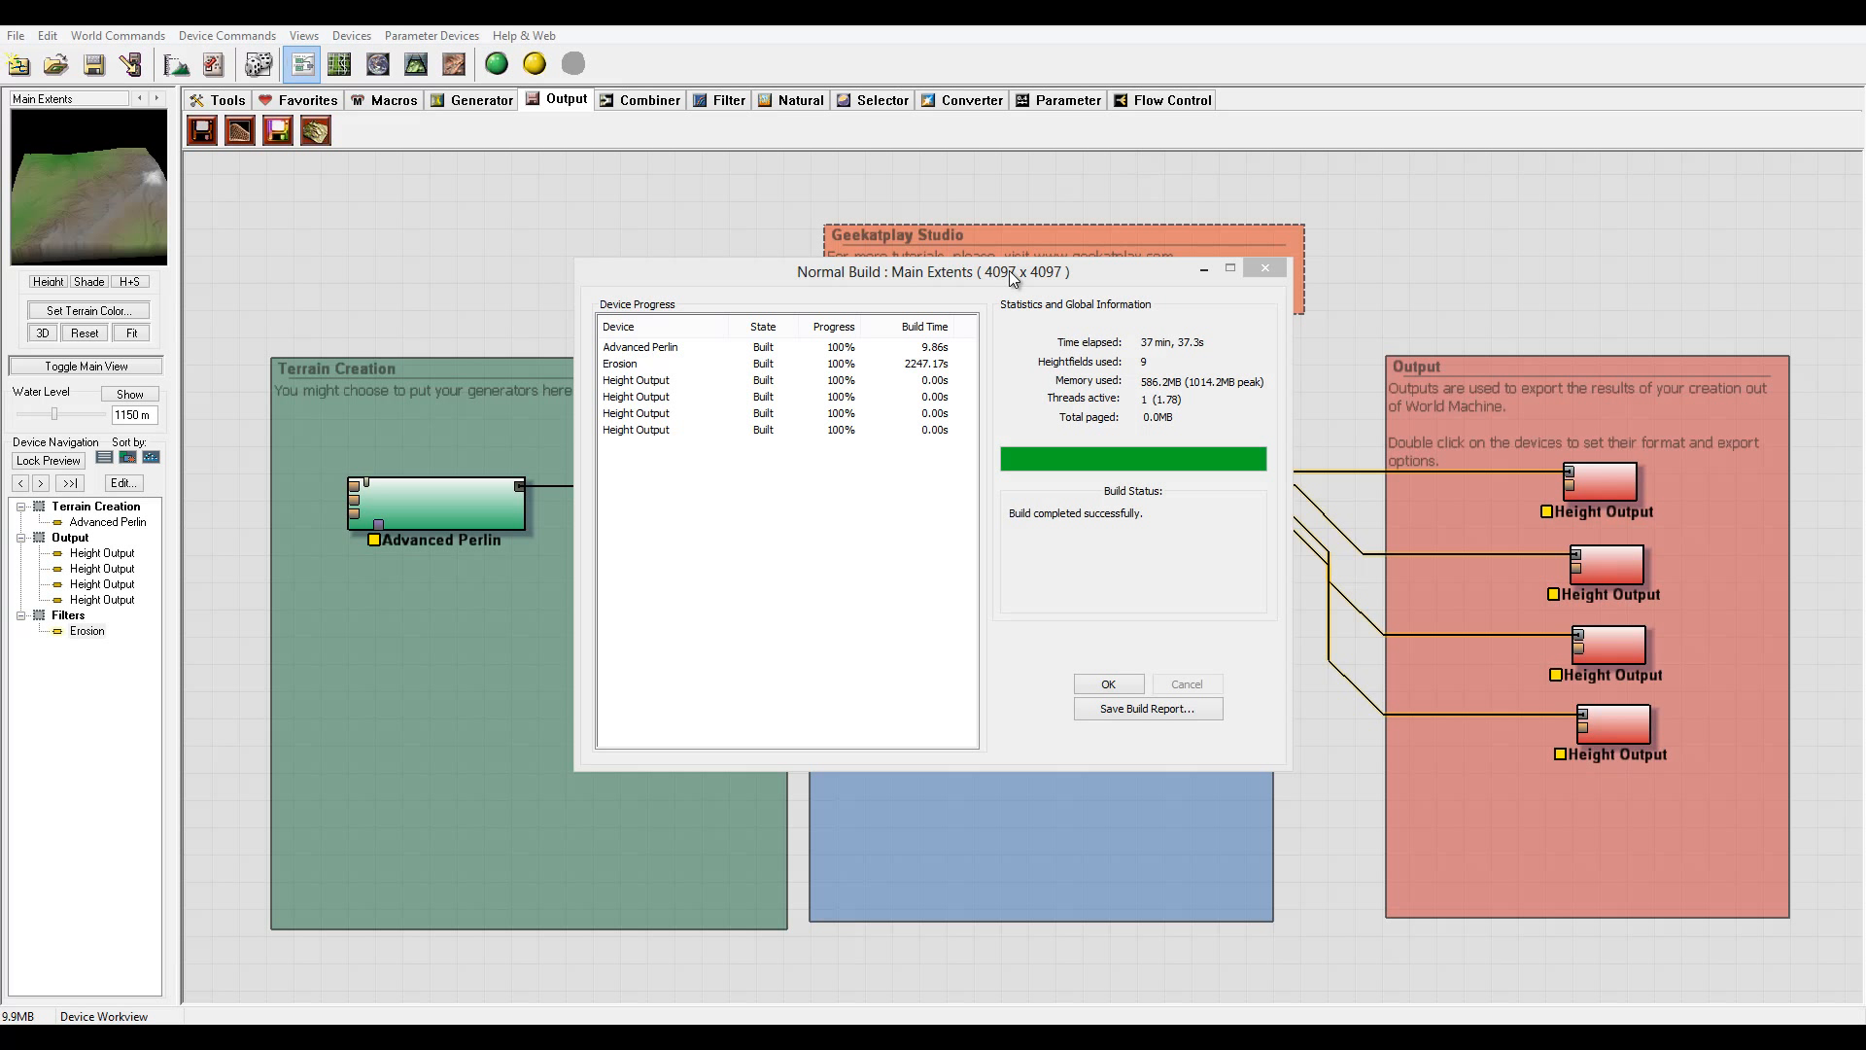
left_click(889, 261)
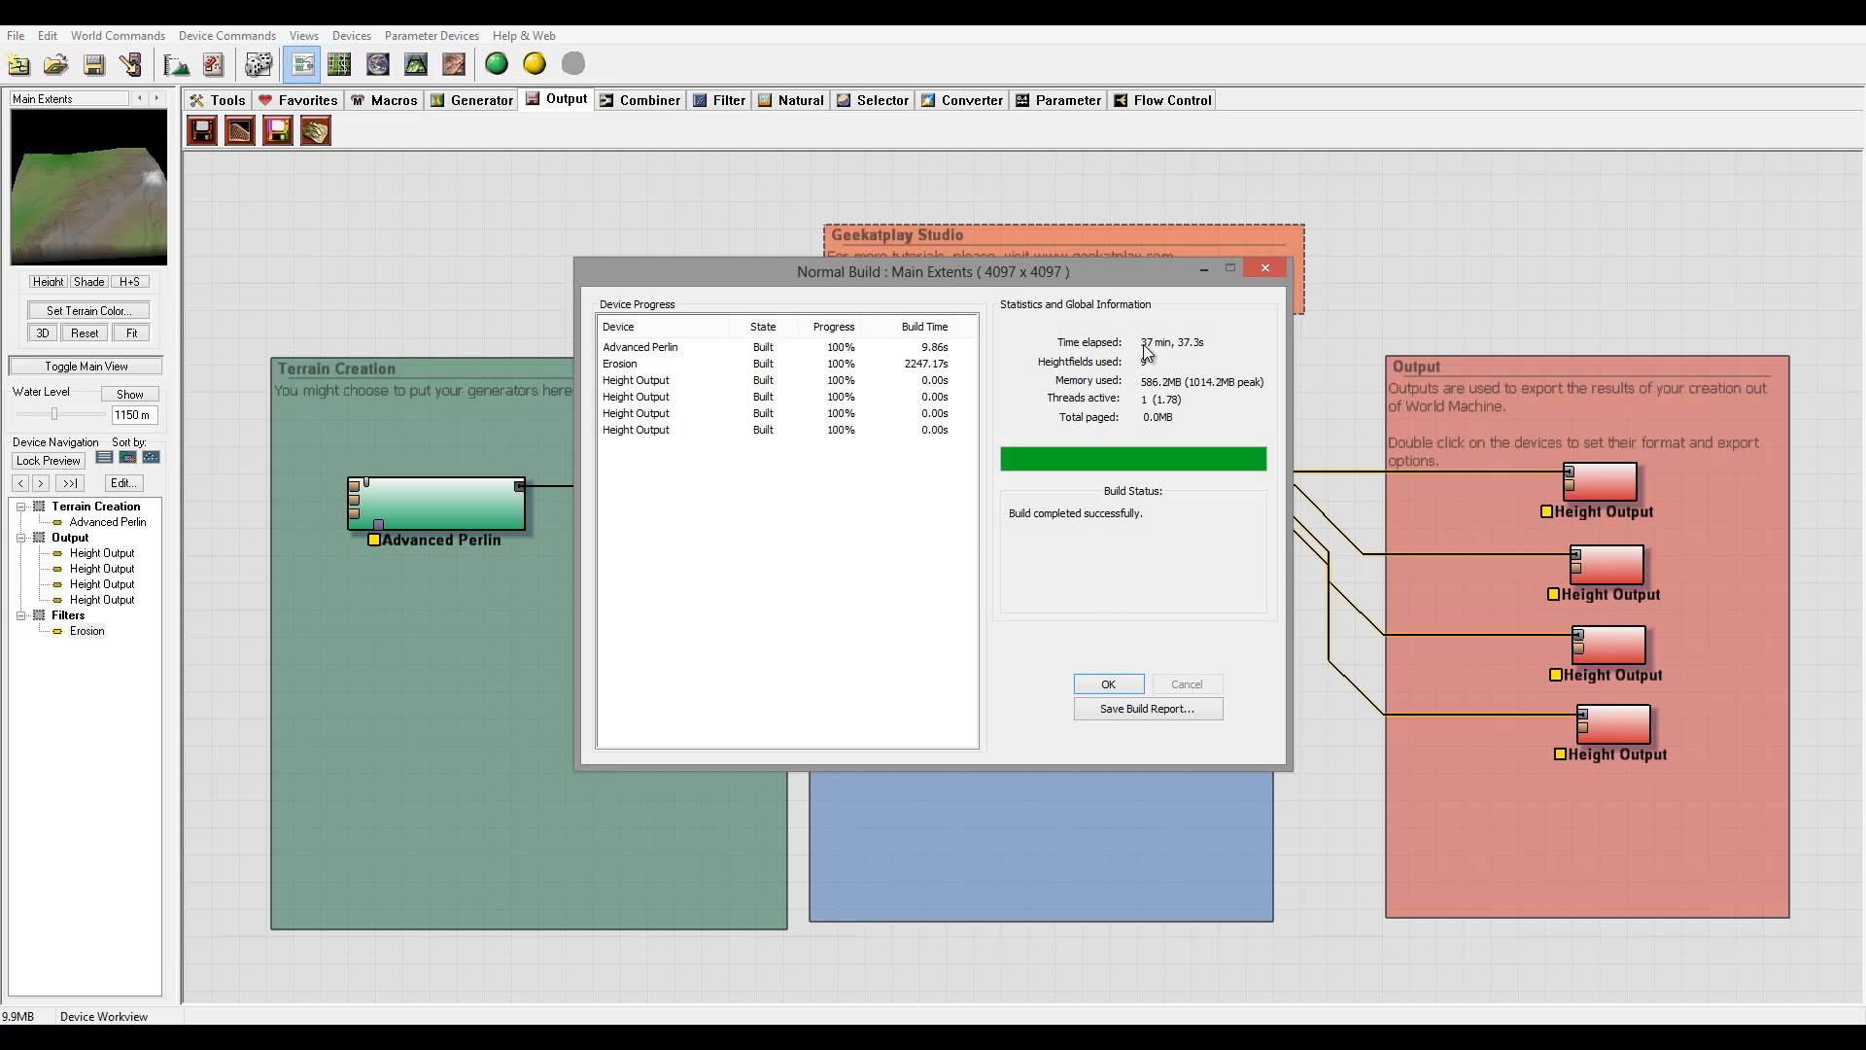
left_click(1110, 683)
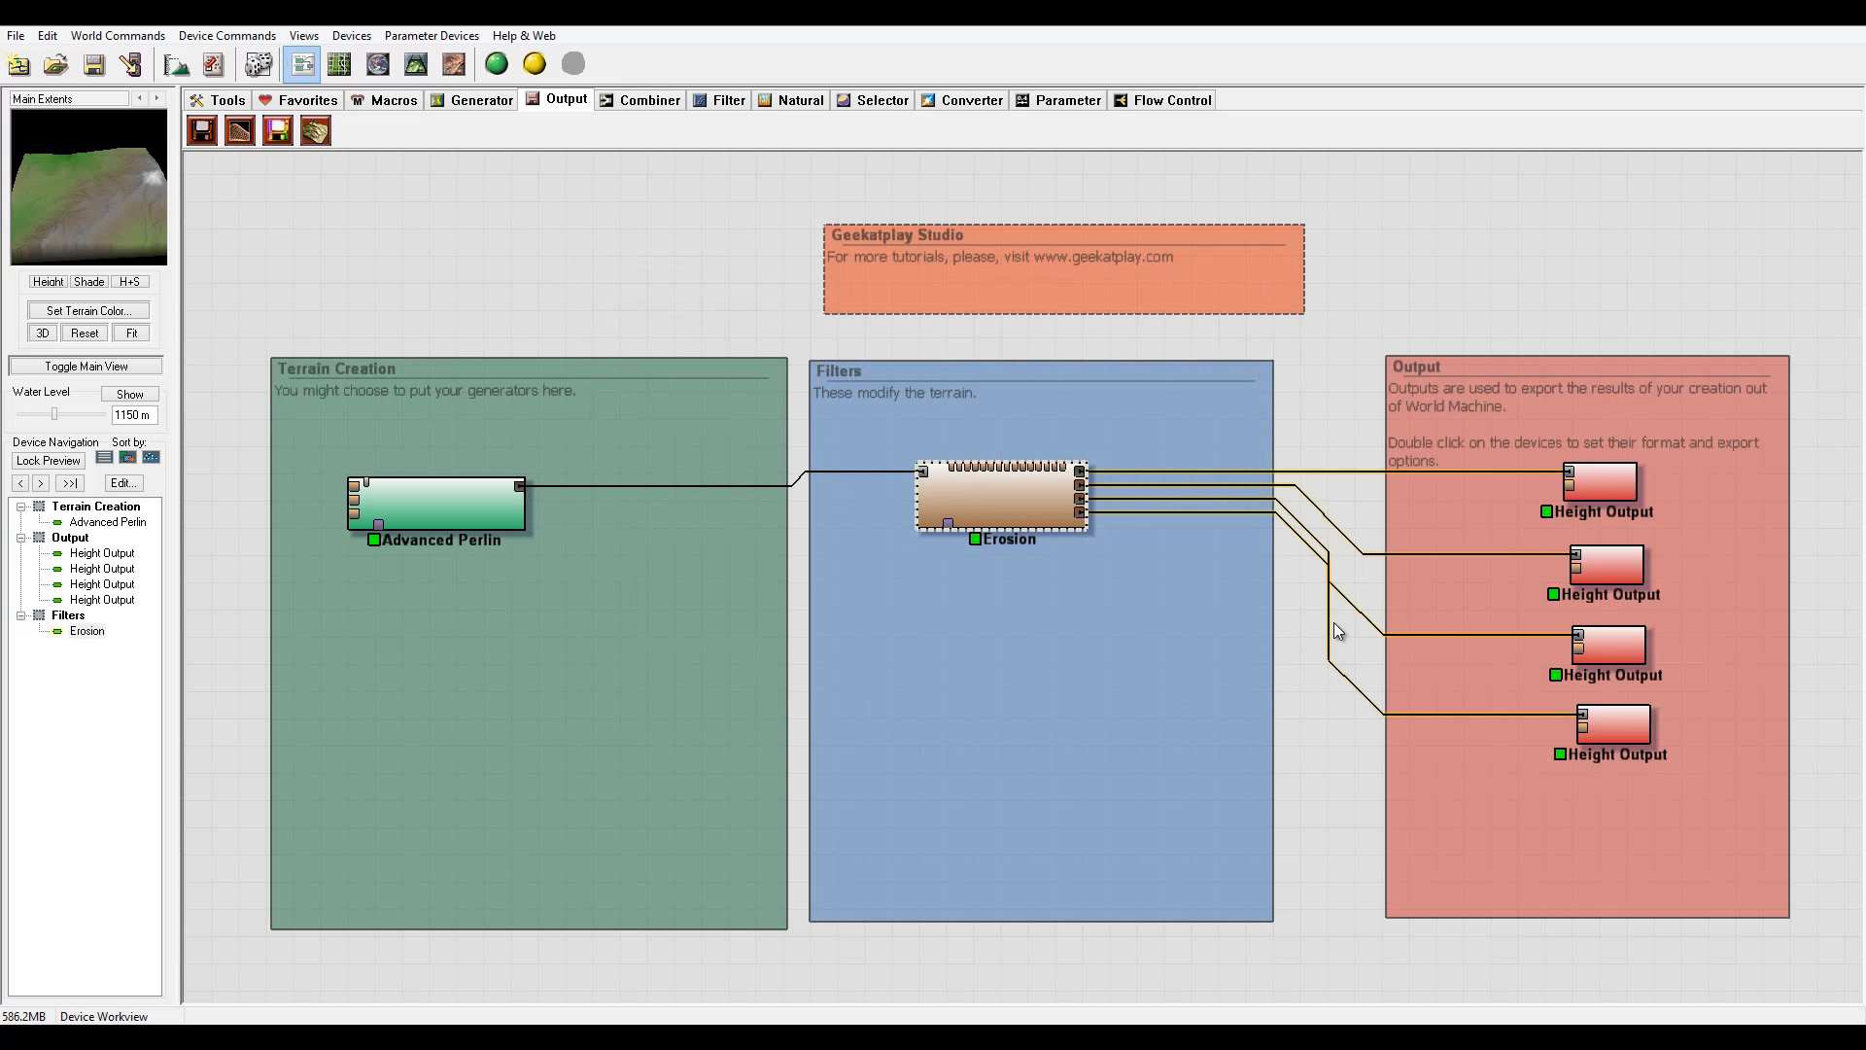
- Add the prefix MR to the filename height.tif of the first height output
double_click(1623, 478)
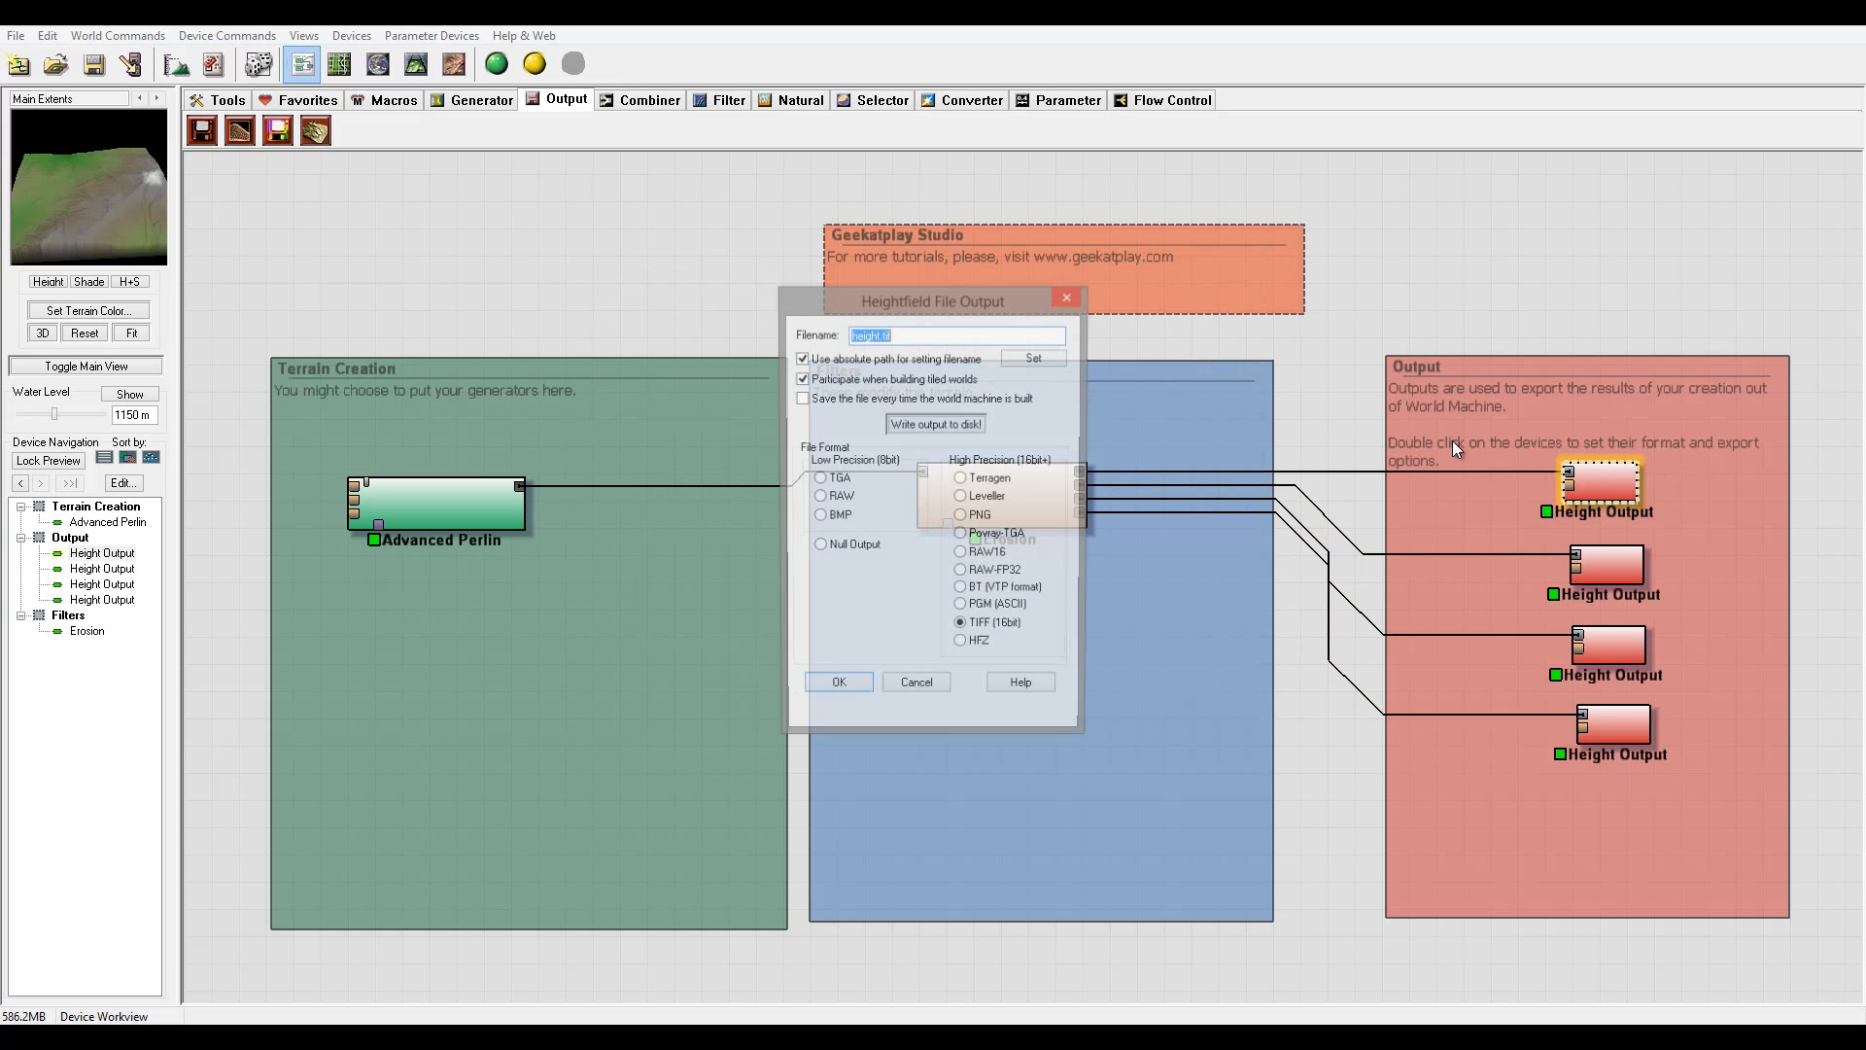
left_click(851, 336)
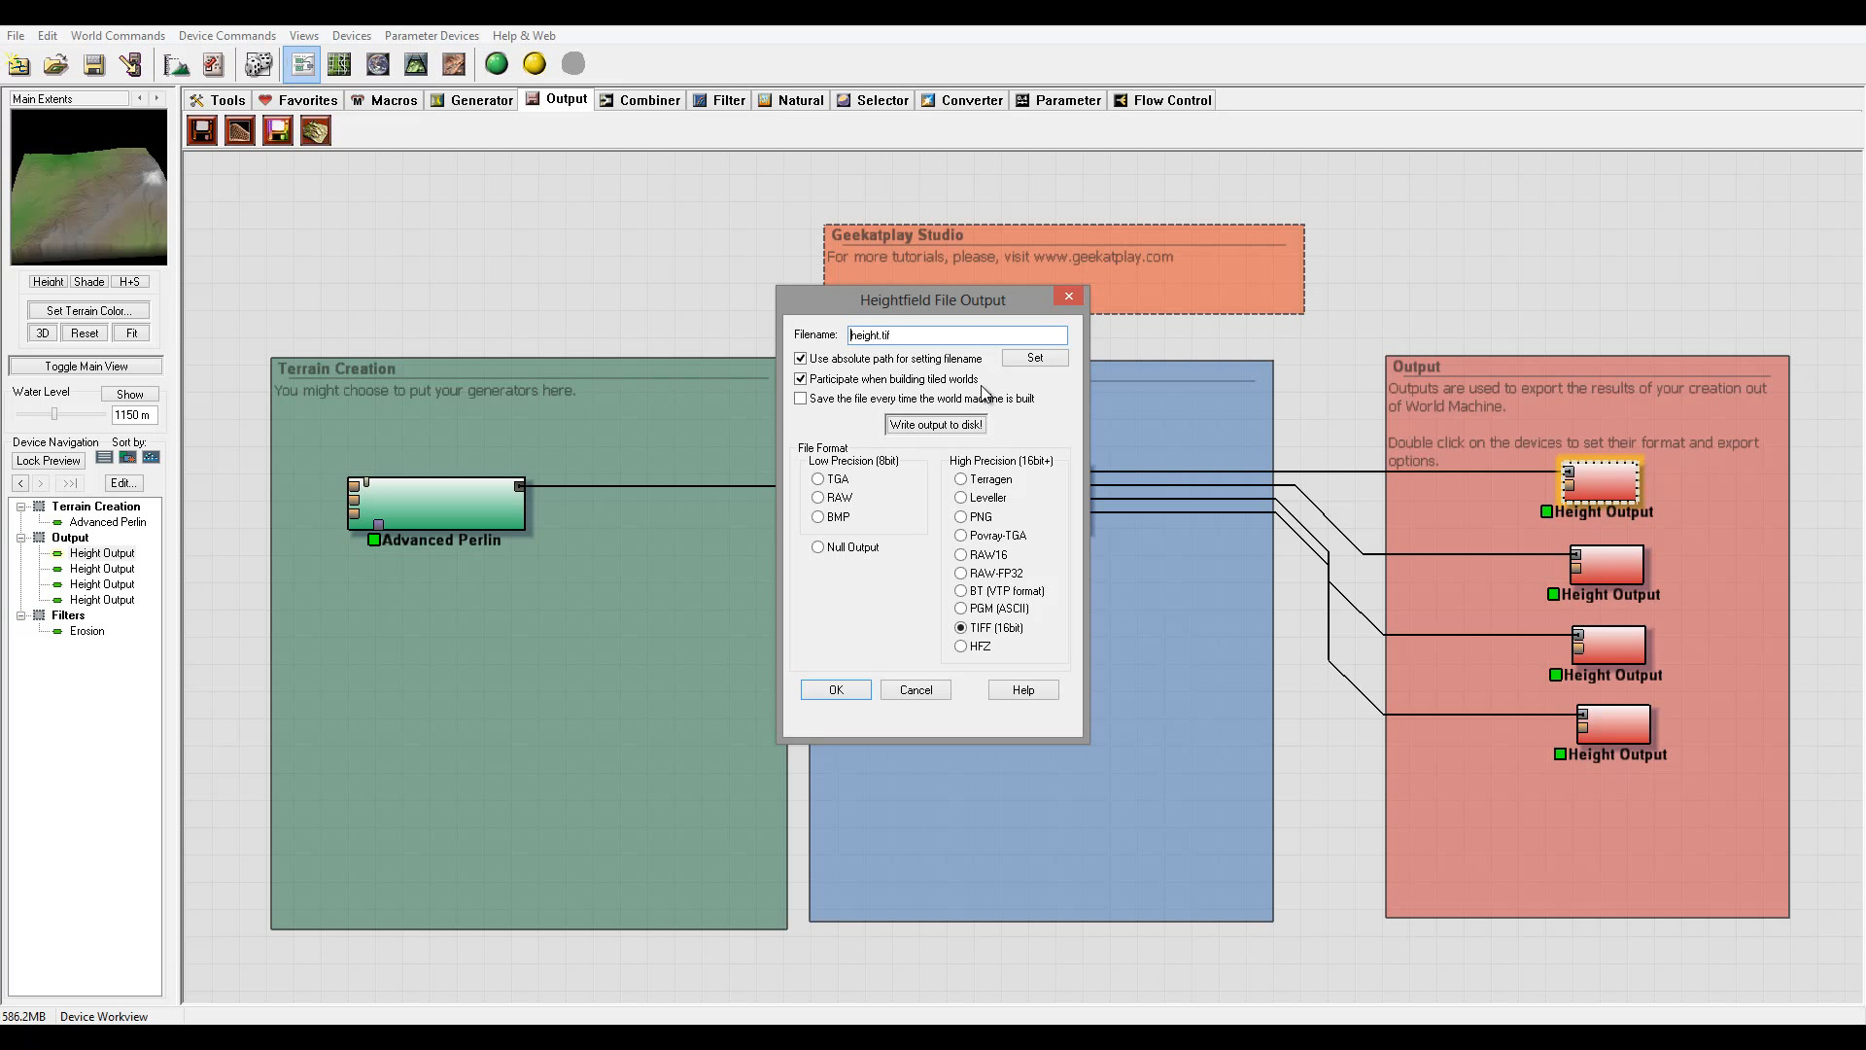
type("MR")
left_click(836, 689)
- Set the second height output's filename to MRflow.tif
double_click(1609, 565)
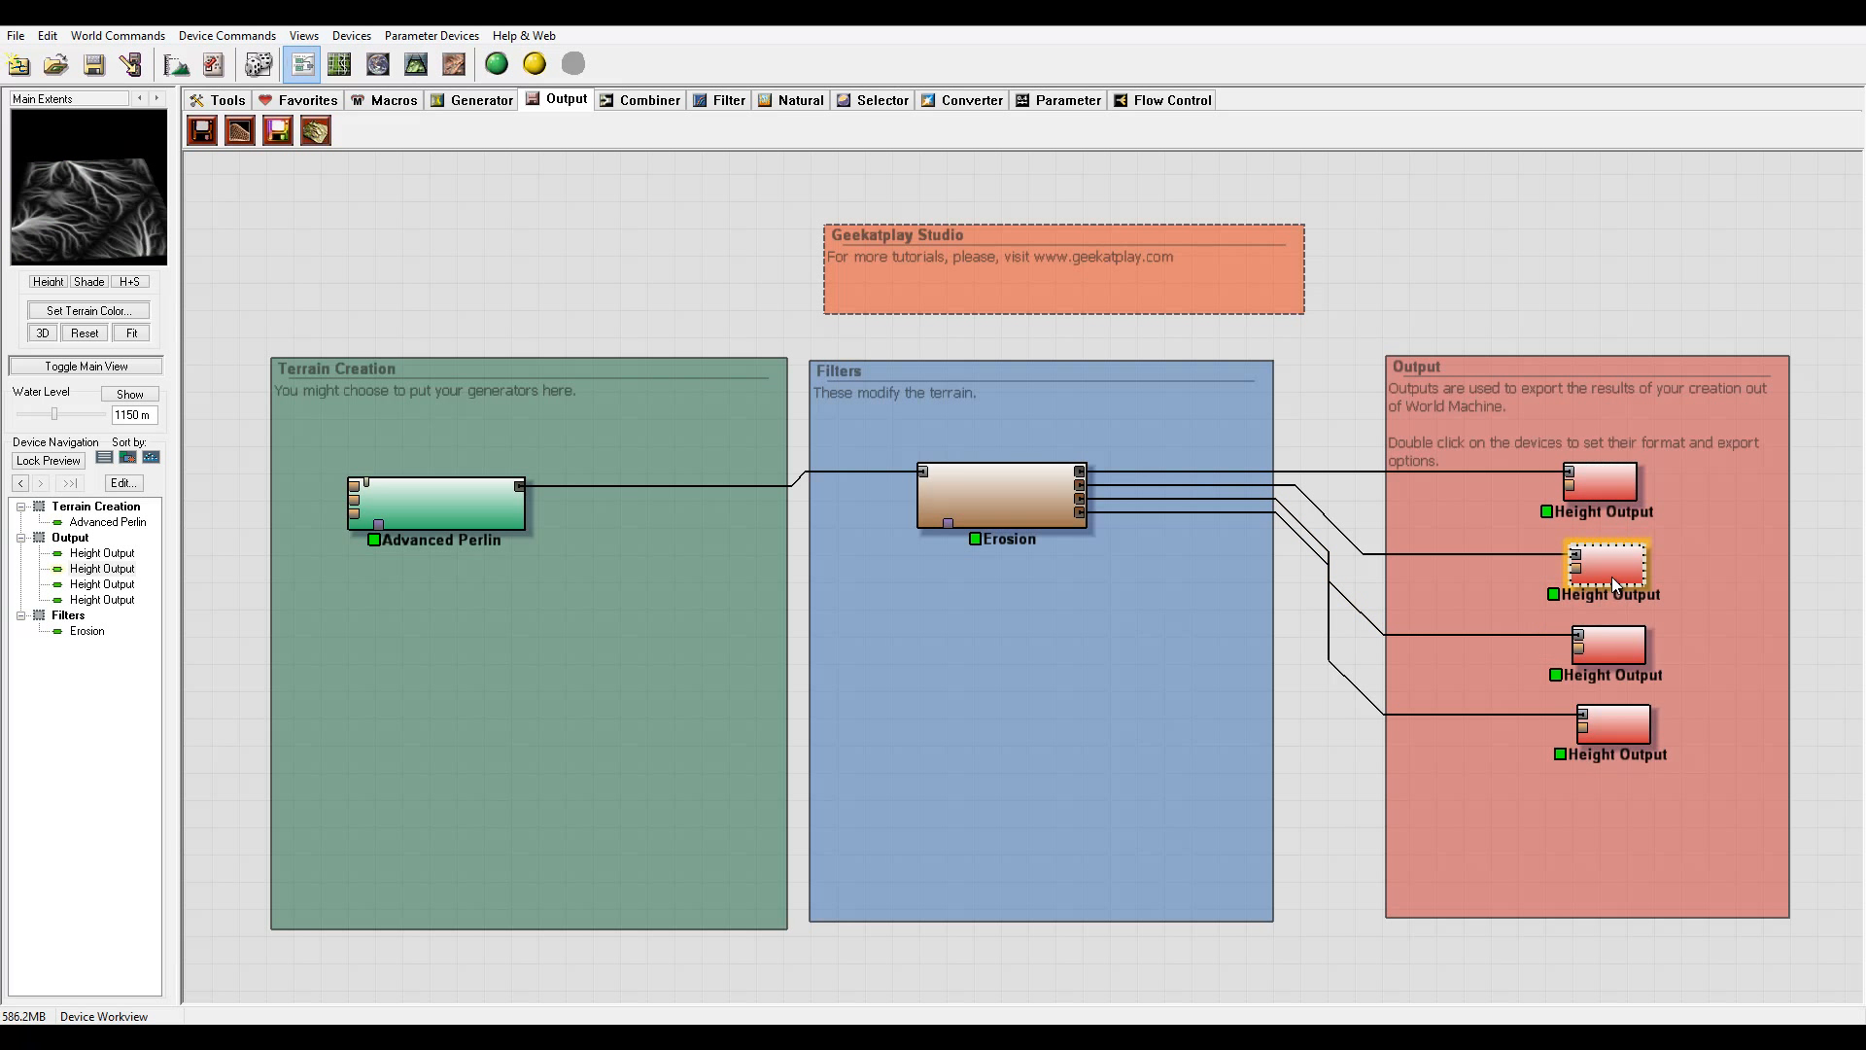
left_click(853, 335)
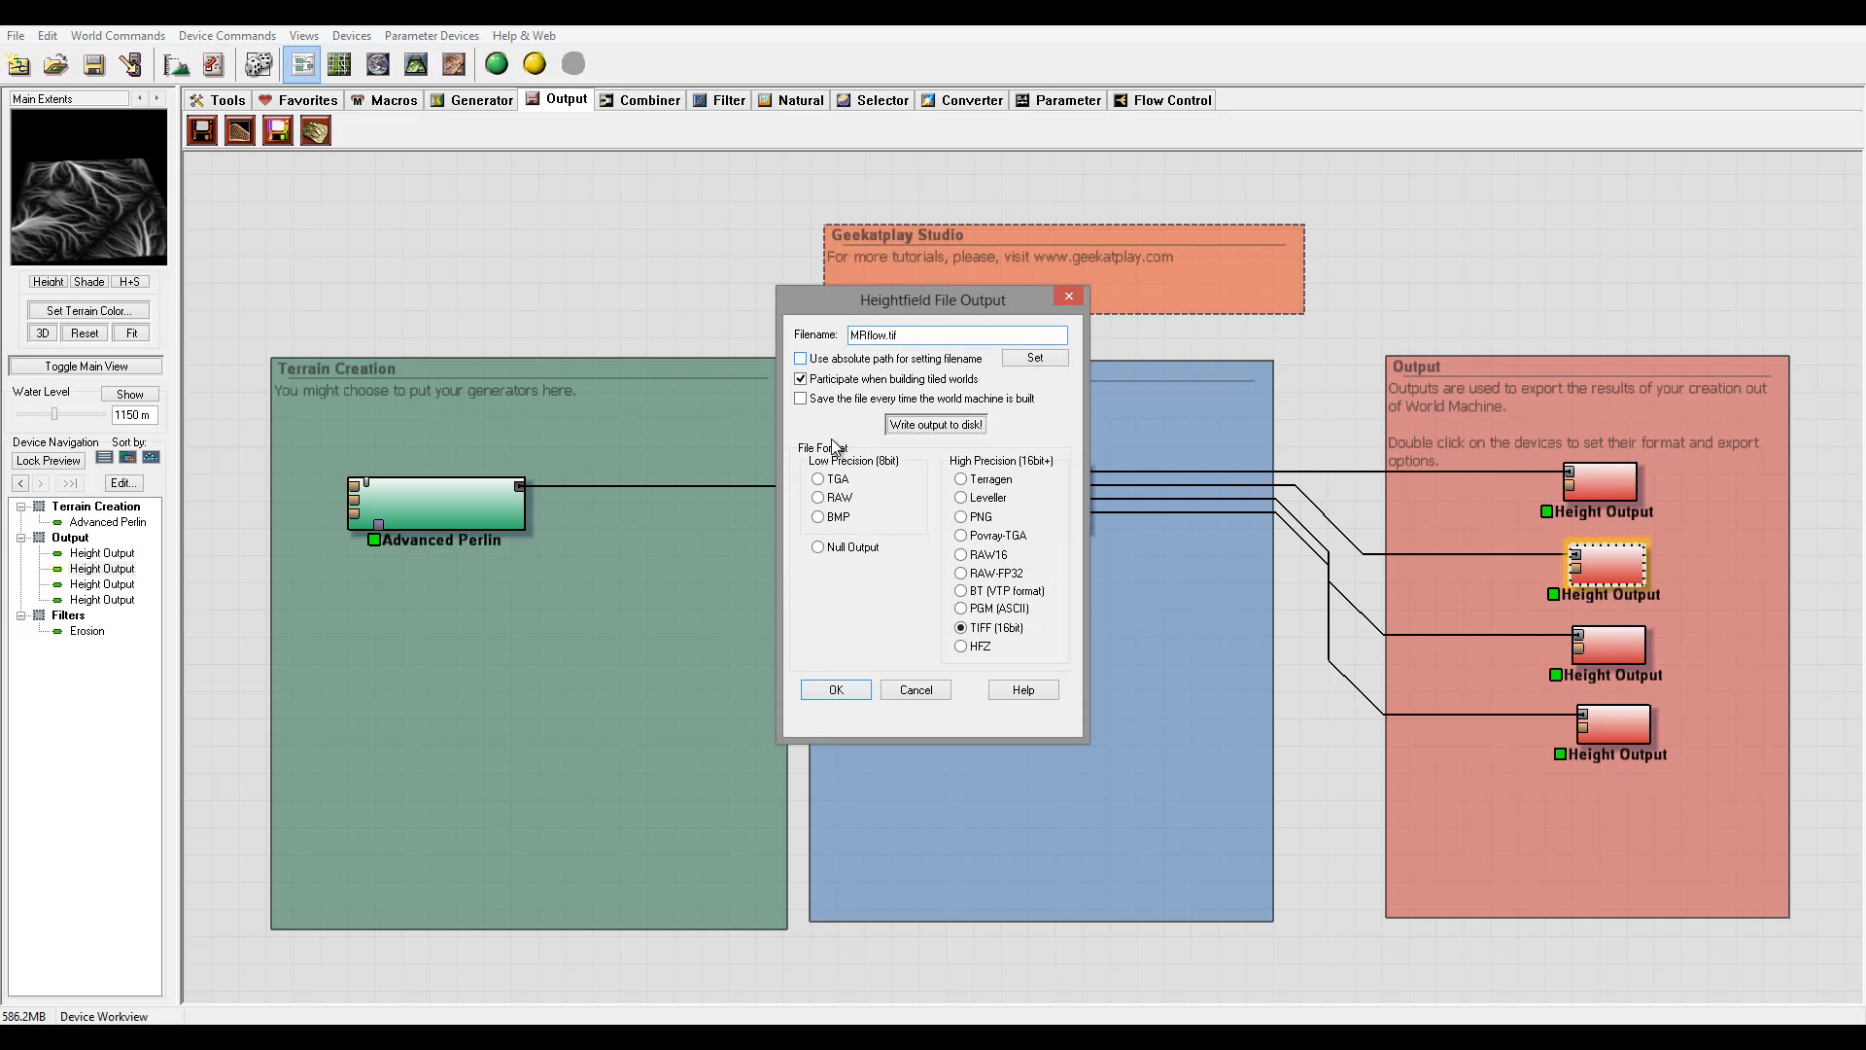
left_click(836, 689)
- Set the third height output's filename to MRwear.tif
left_click(1634, 654)
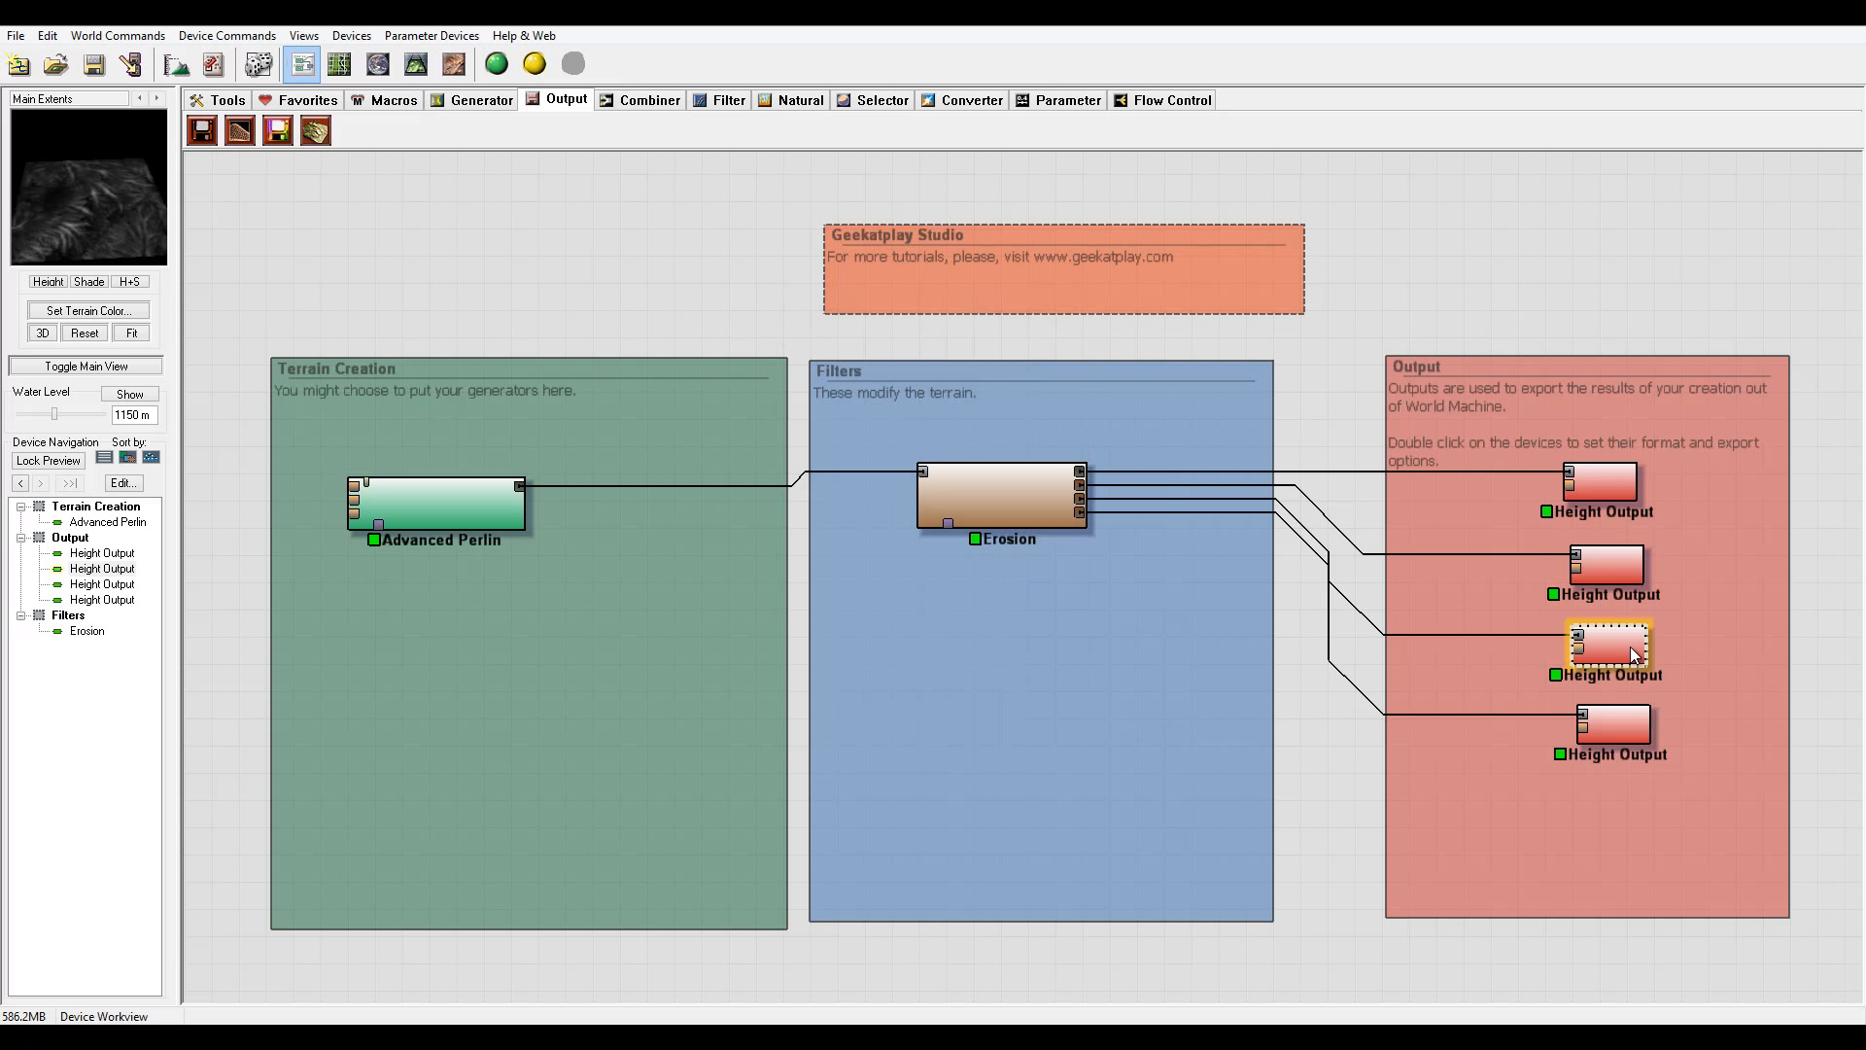
double_click(1633, 654)
left_click(852, 335)
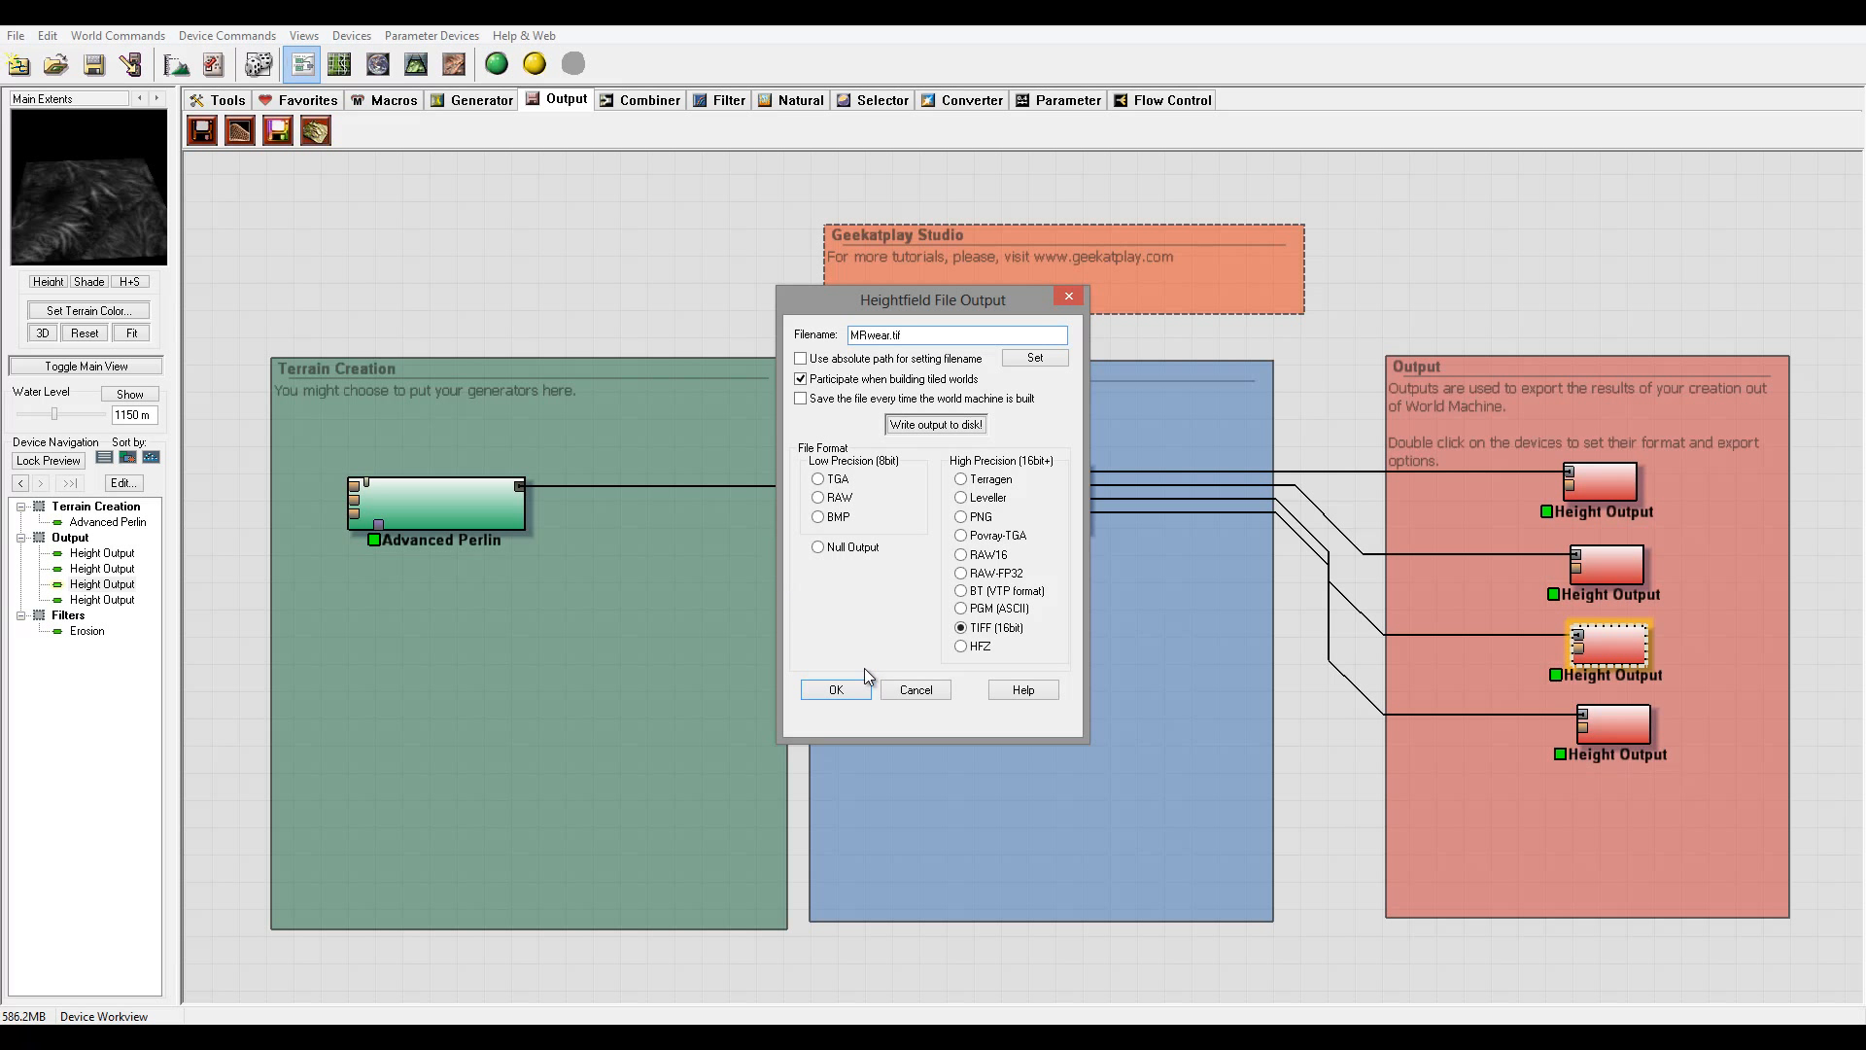
left_click(836, 689)
- Add the prefix MR to the fourth height output's filename, then select the second height output
double_click(1617, 732)
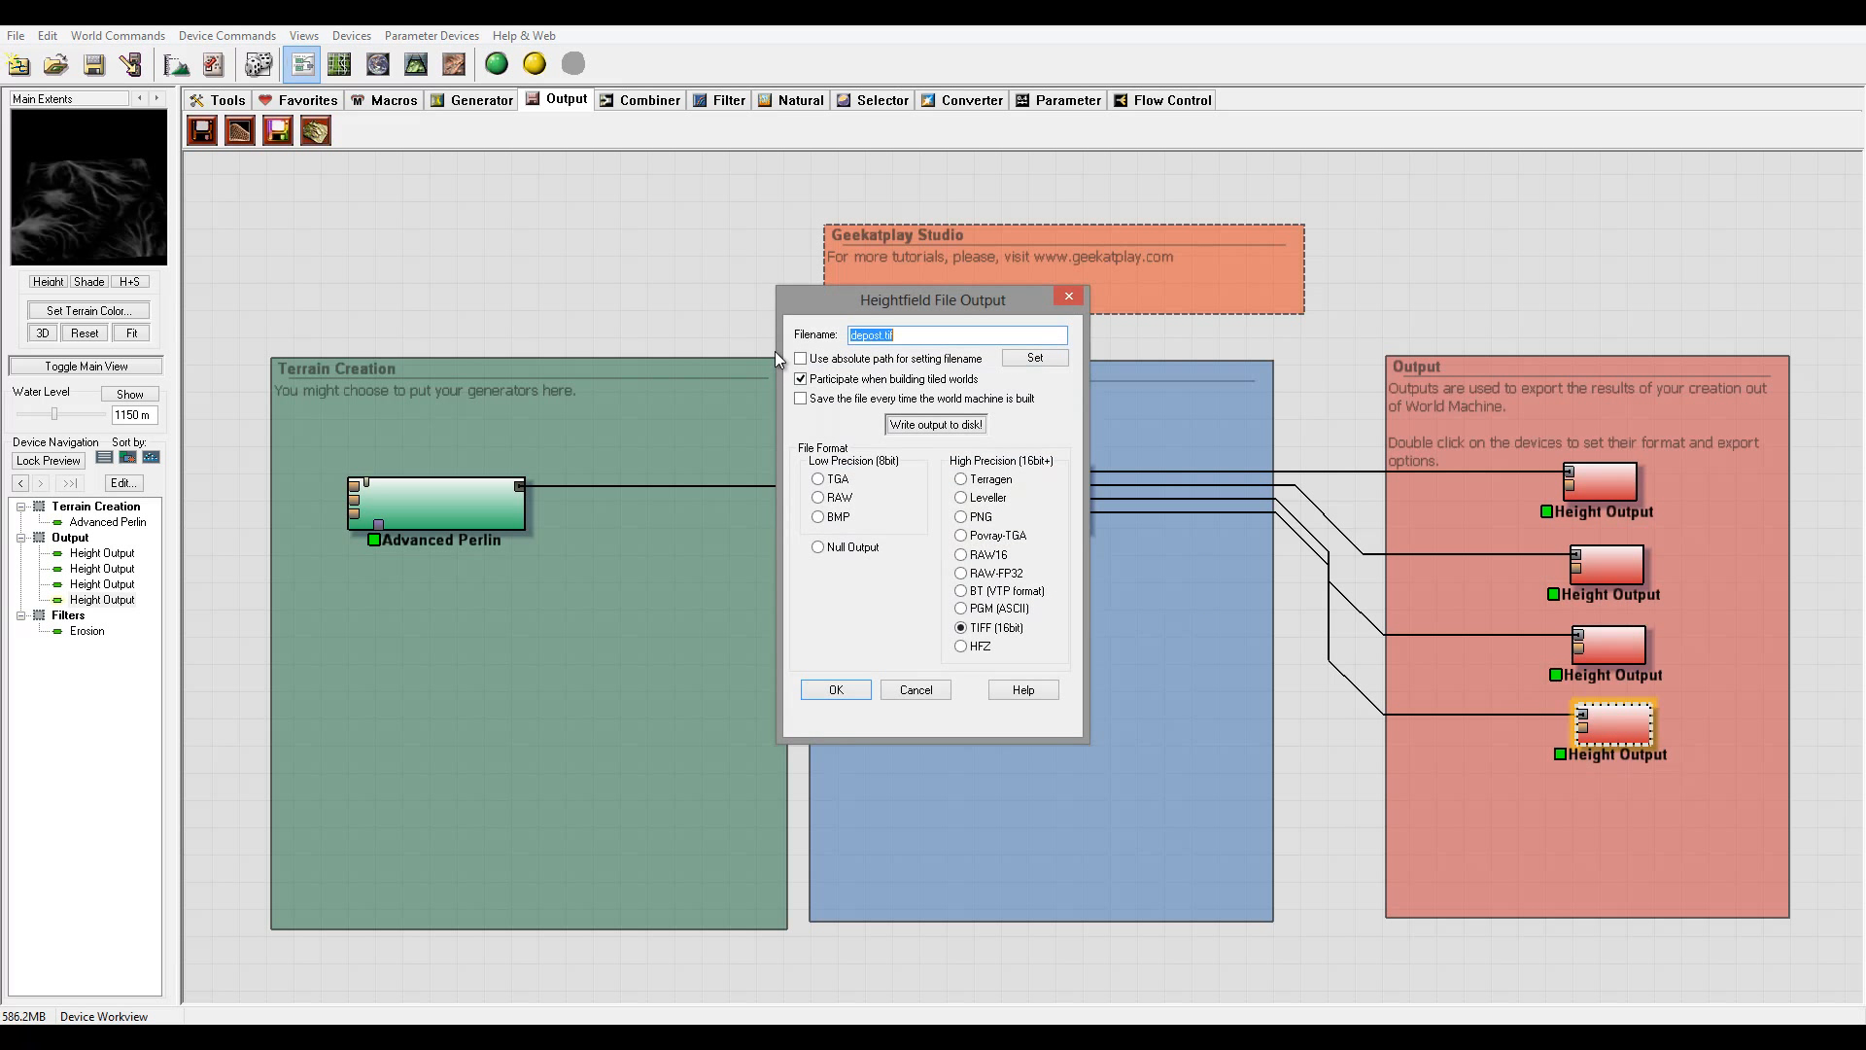
left_click(853, 335)
type("MR")
left_click(839, 687)
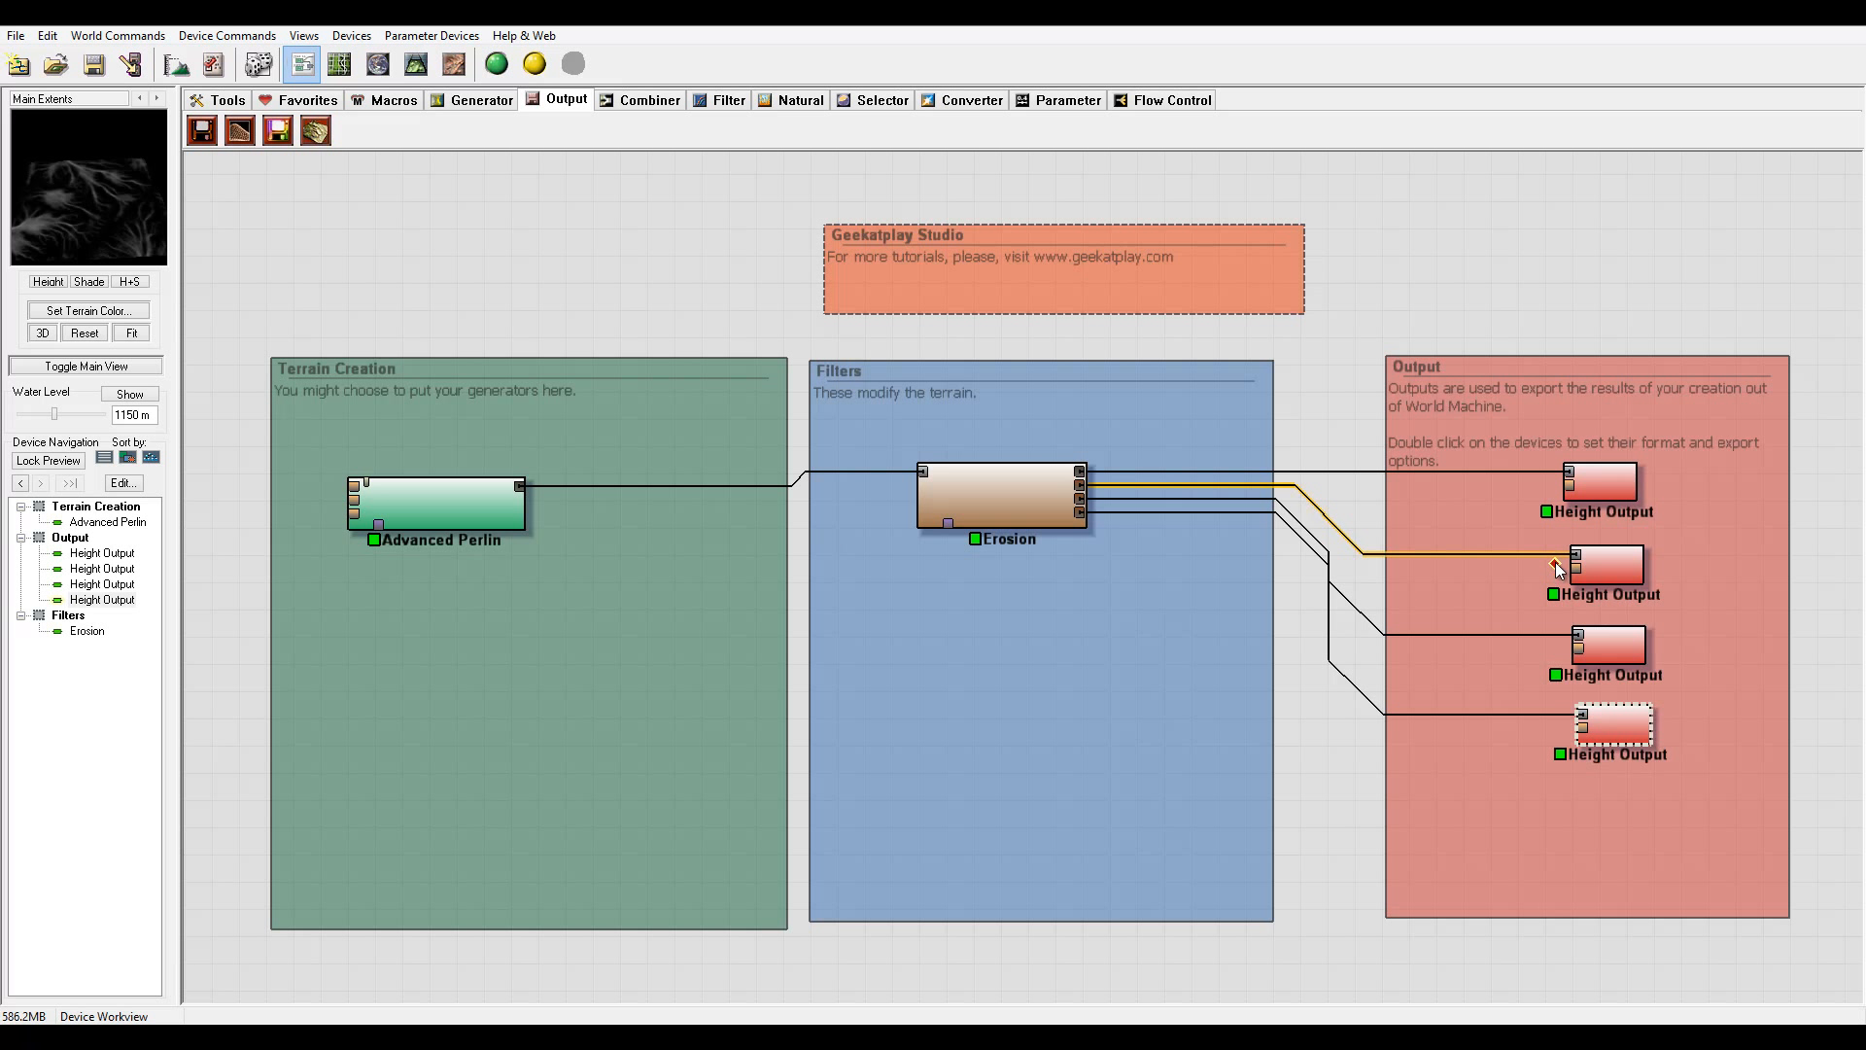
left_click(1636, 575)
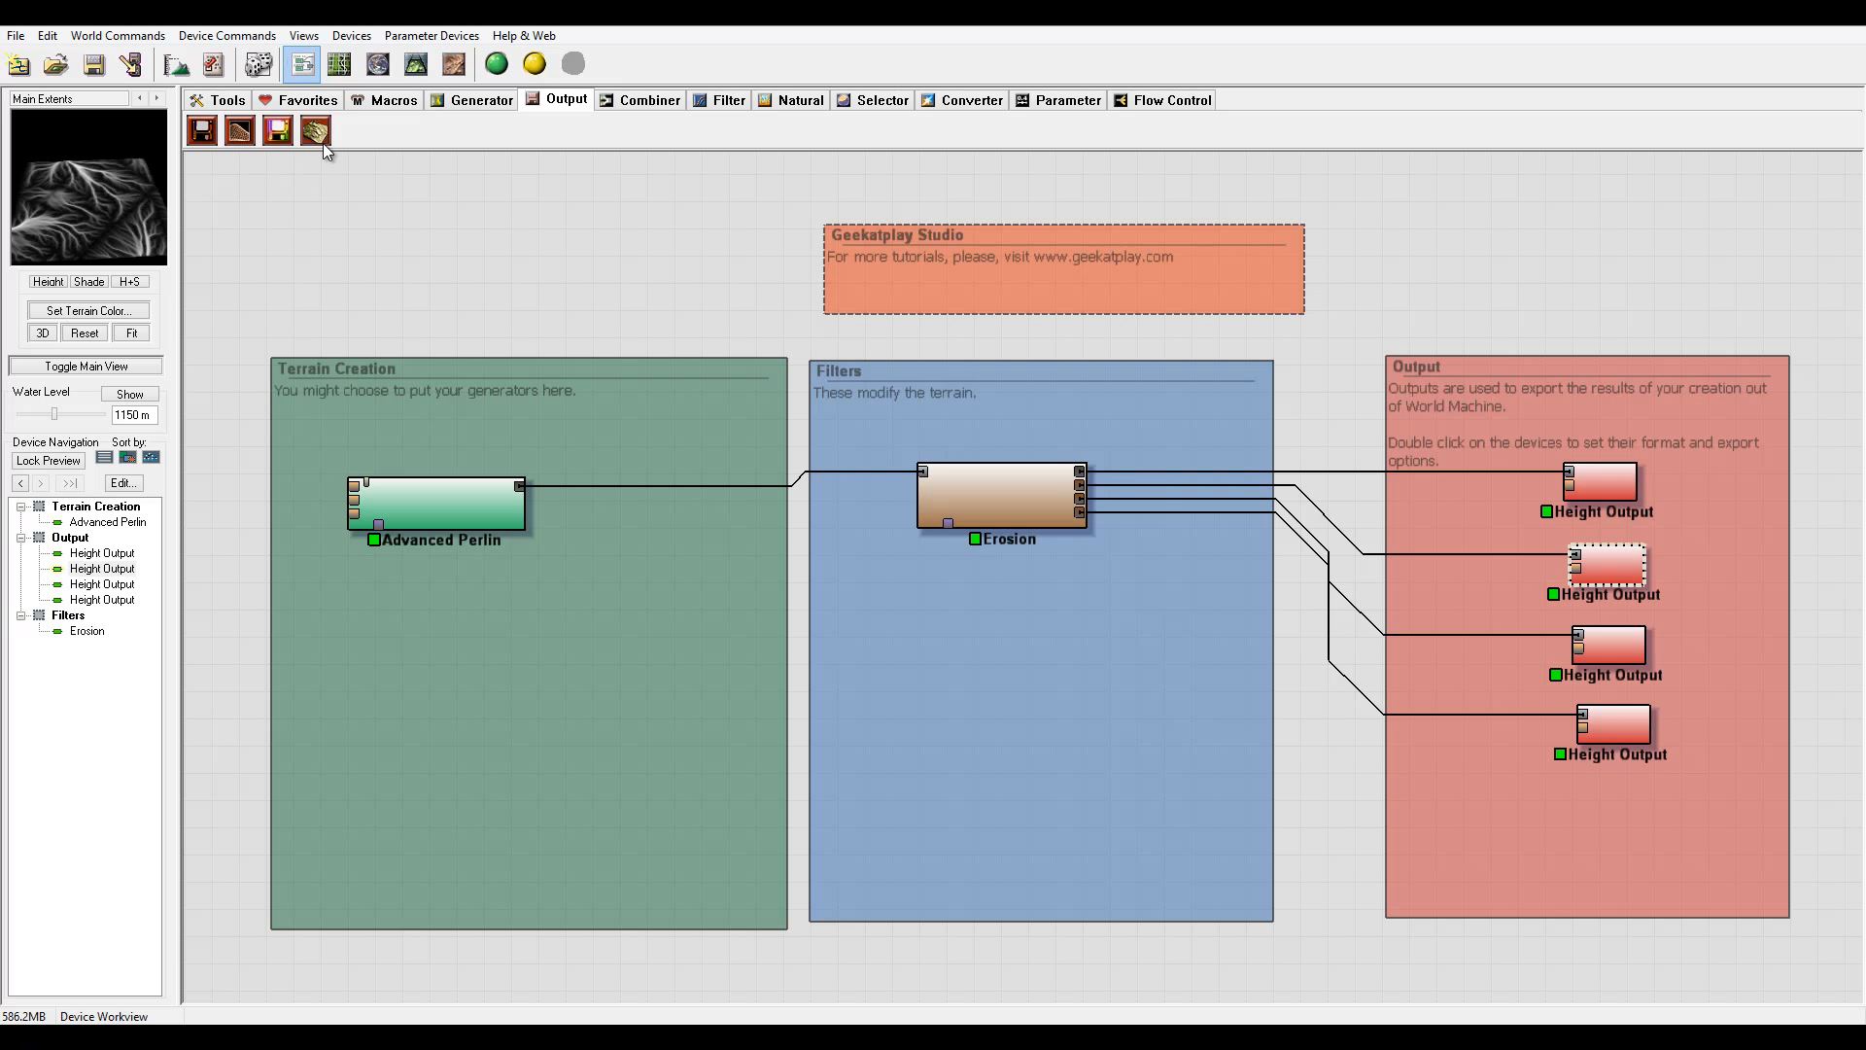
- Export all four height outputs to their files and close the output manager
left_click(175, 66)
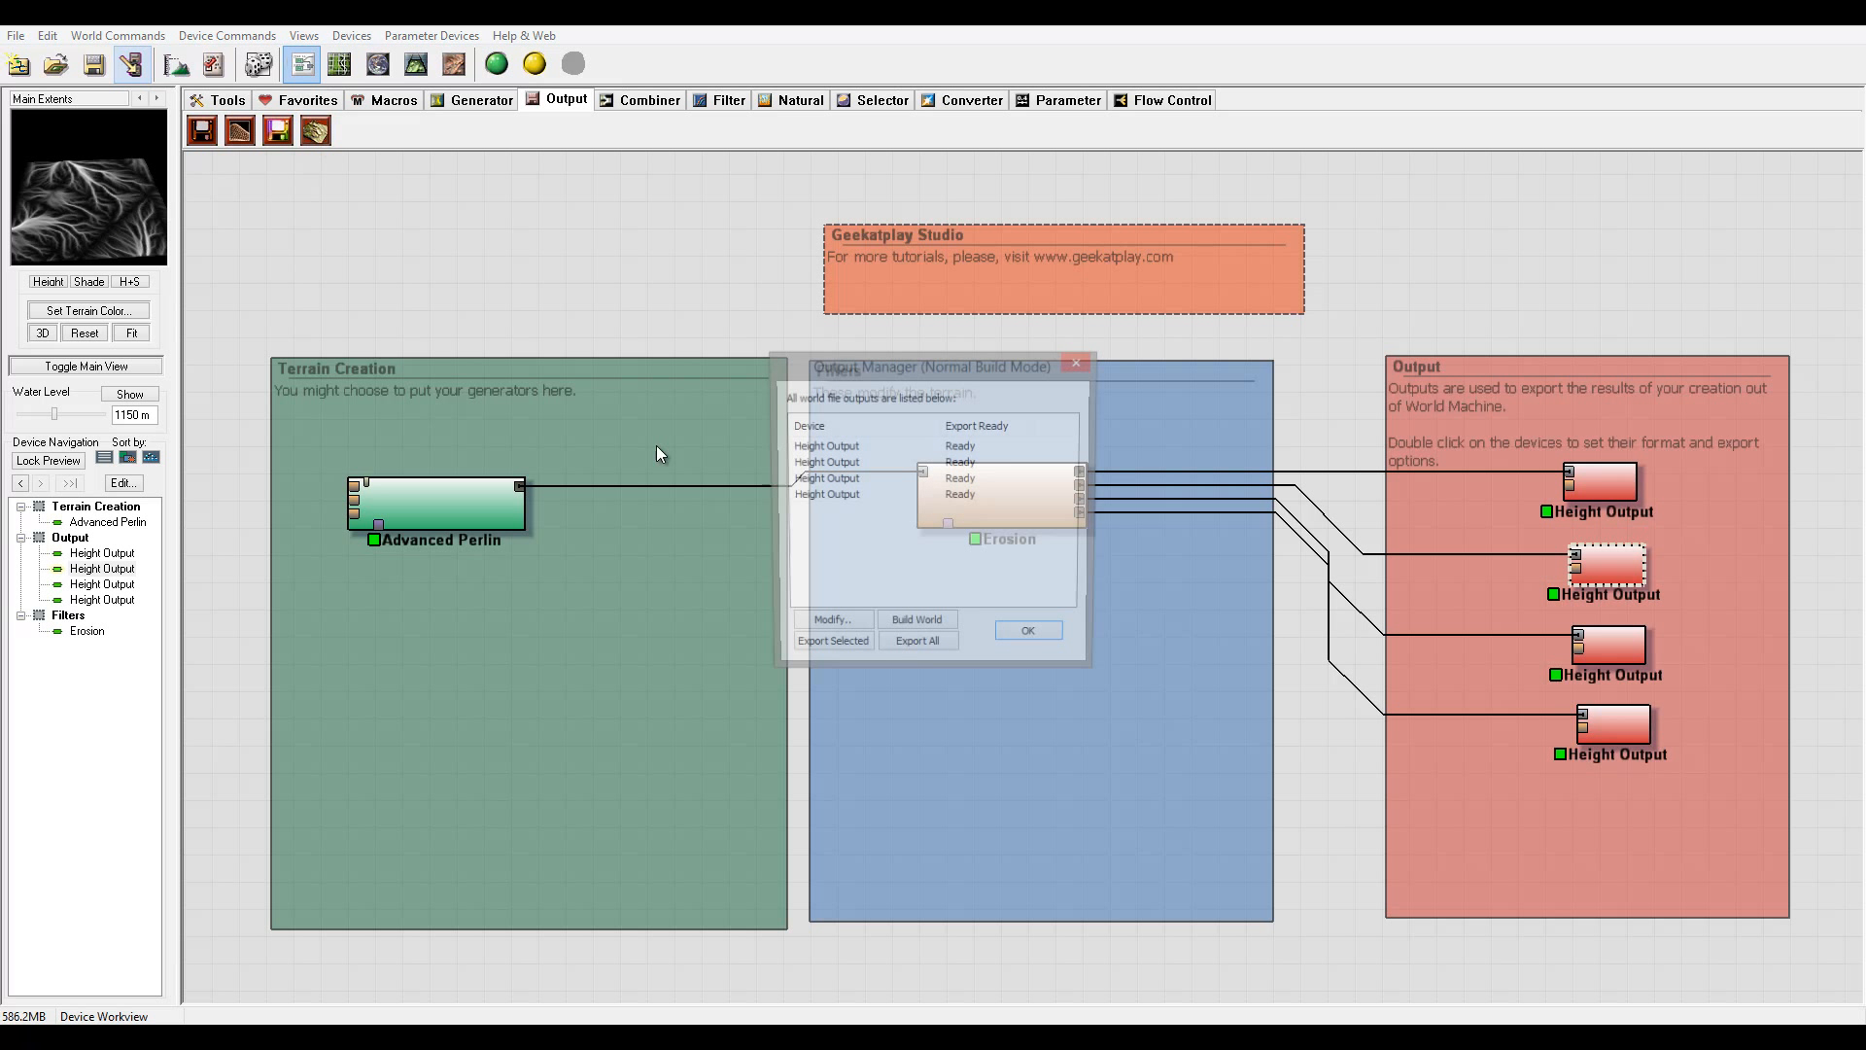
left_click(923, 649)
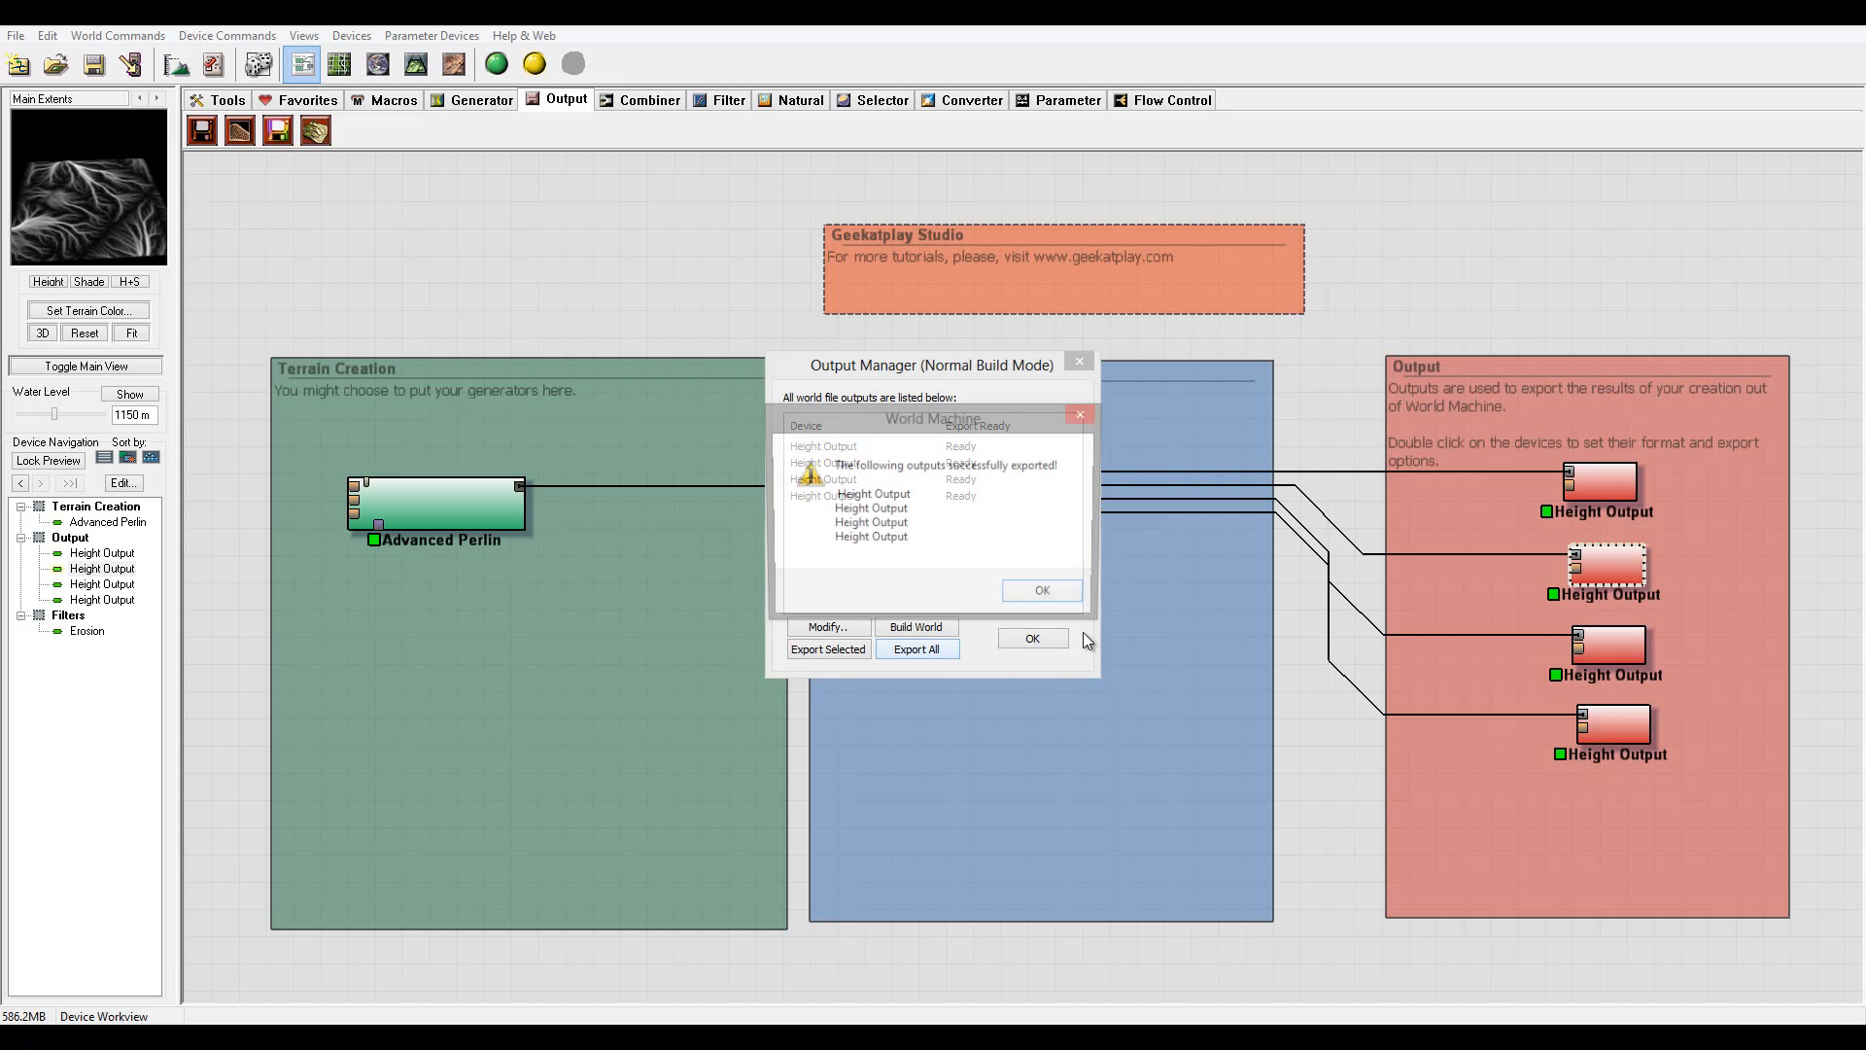
left_click(1047, 593)
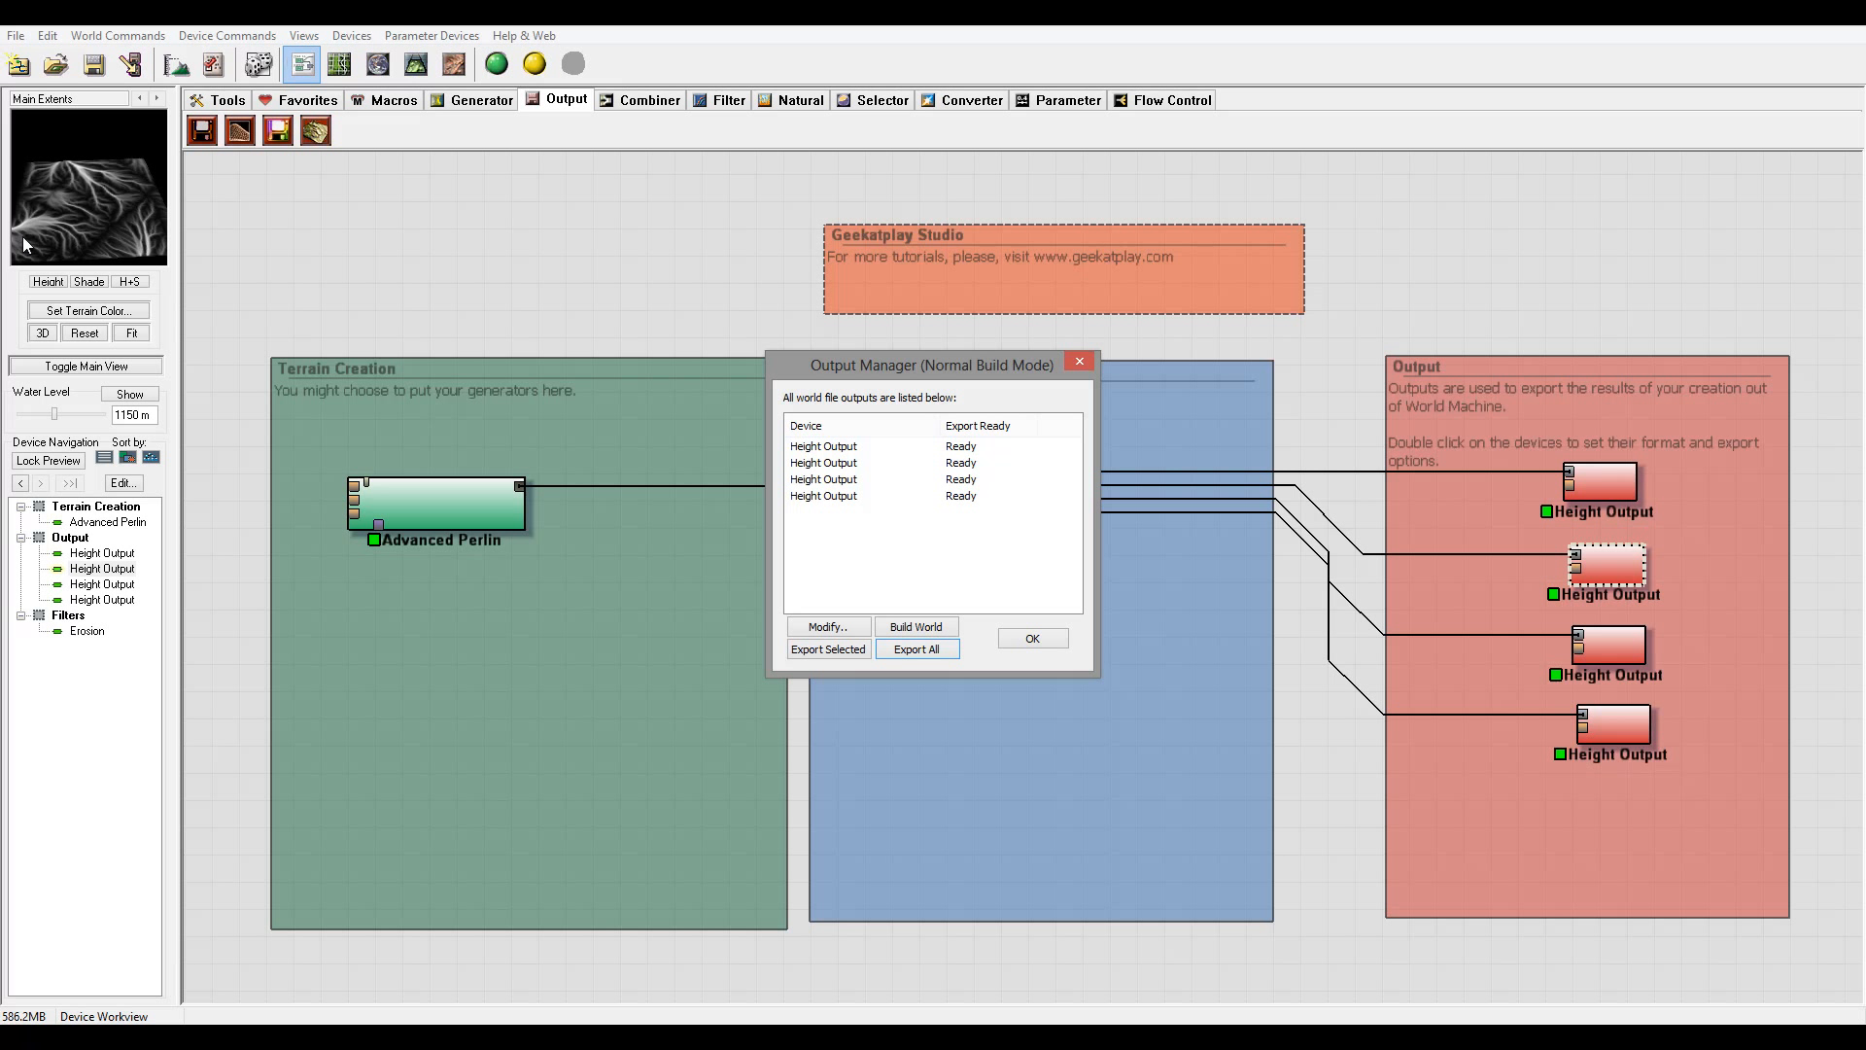
left_click(1016, 638)
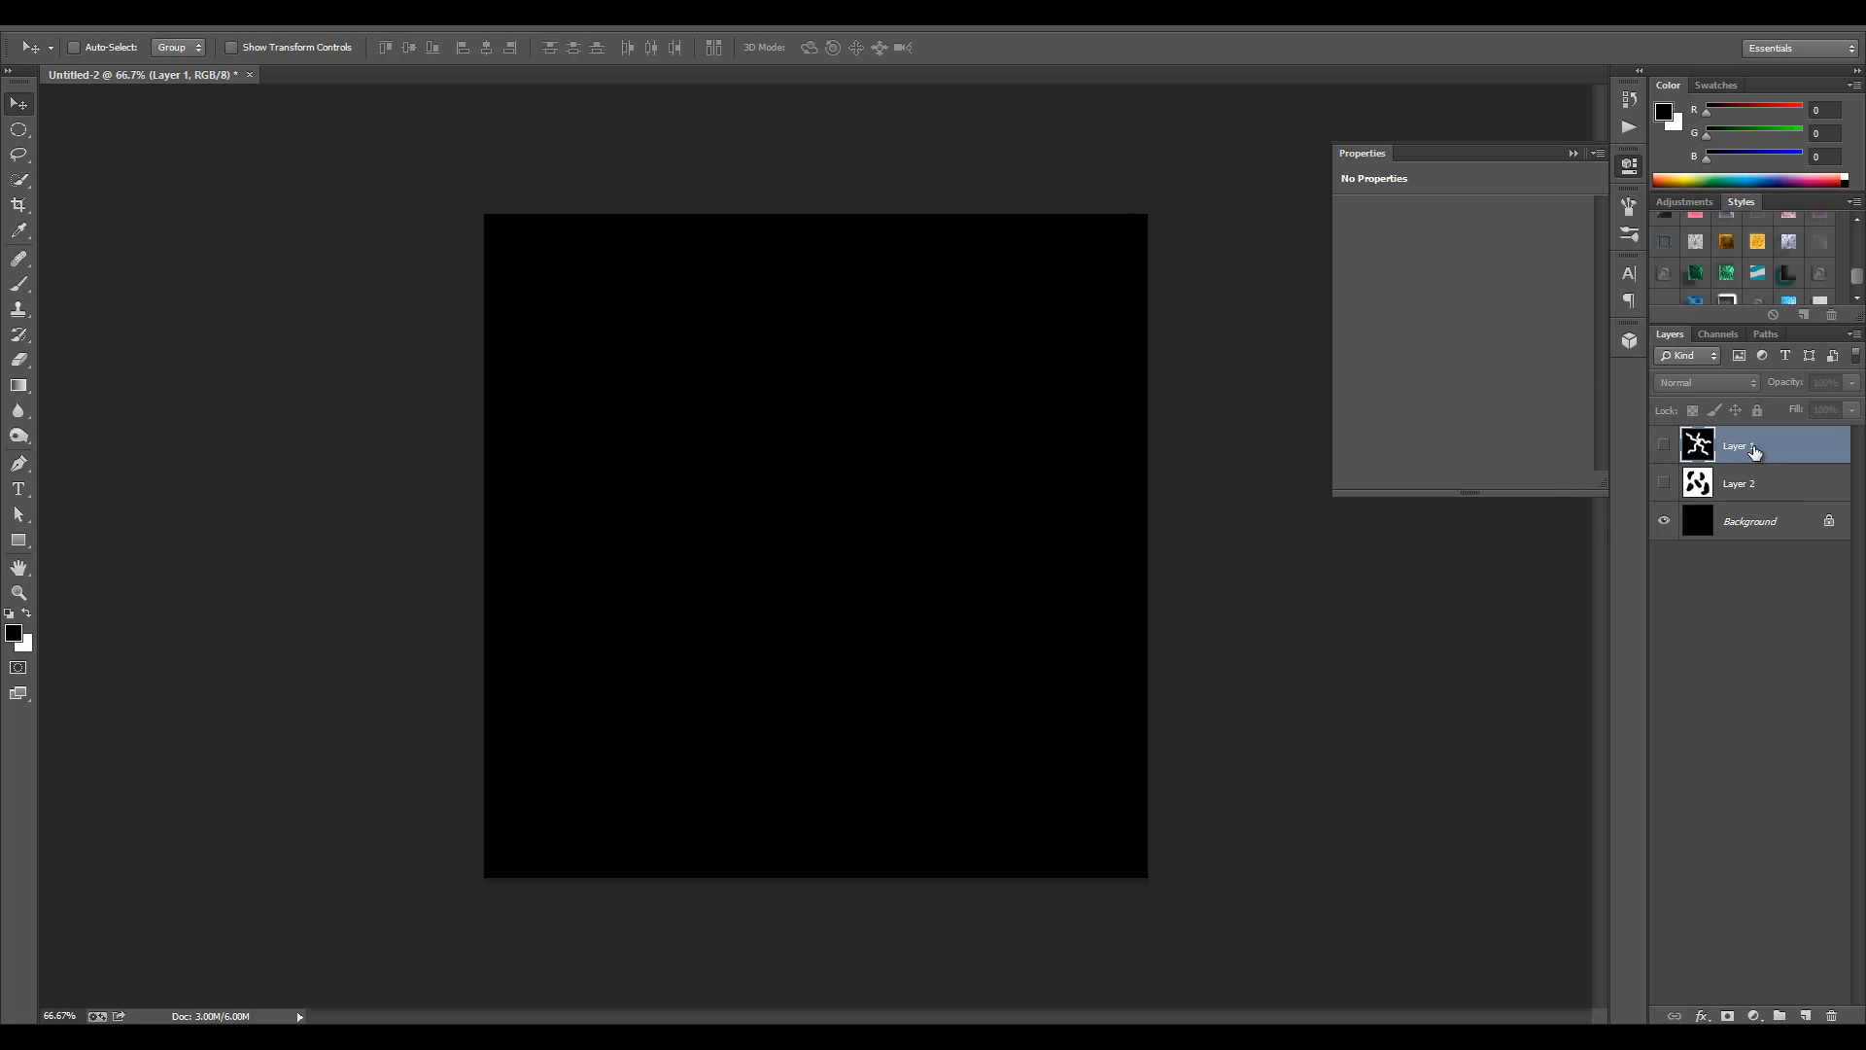
- Switch to Photoshop, make Layer 1 and Layer 2 of Untitled-2 visible and set Layer 1's blending mode to Darken
left_click(1664, 444)
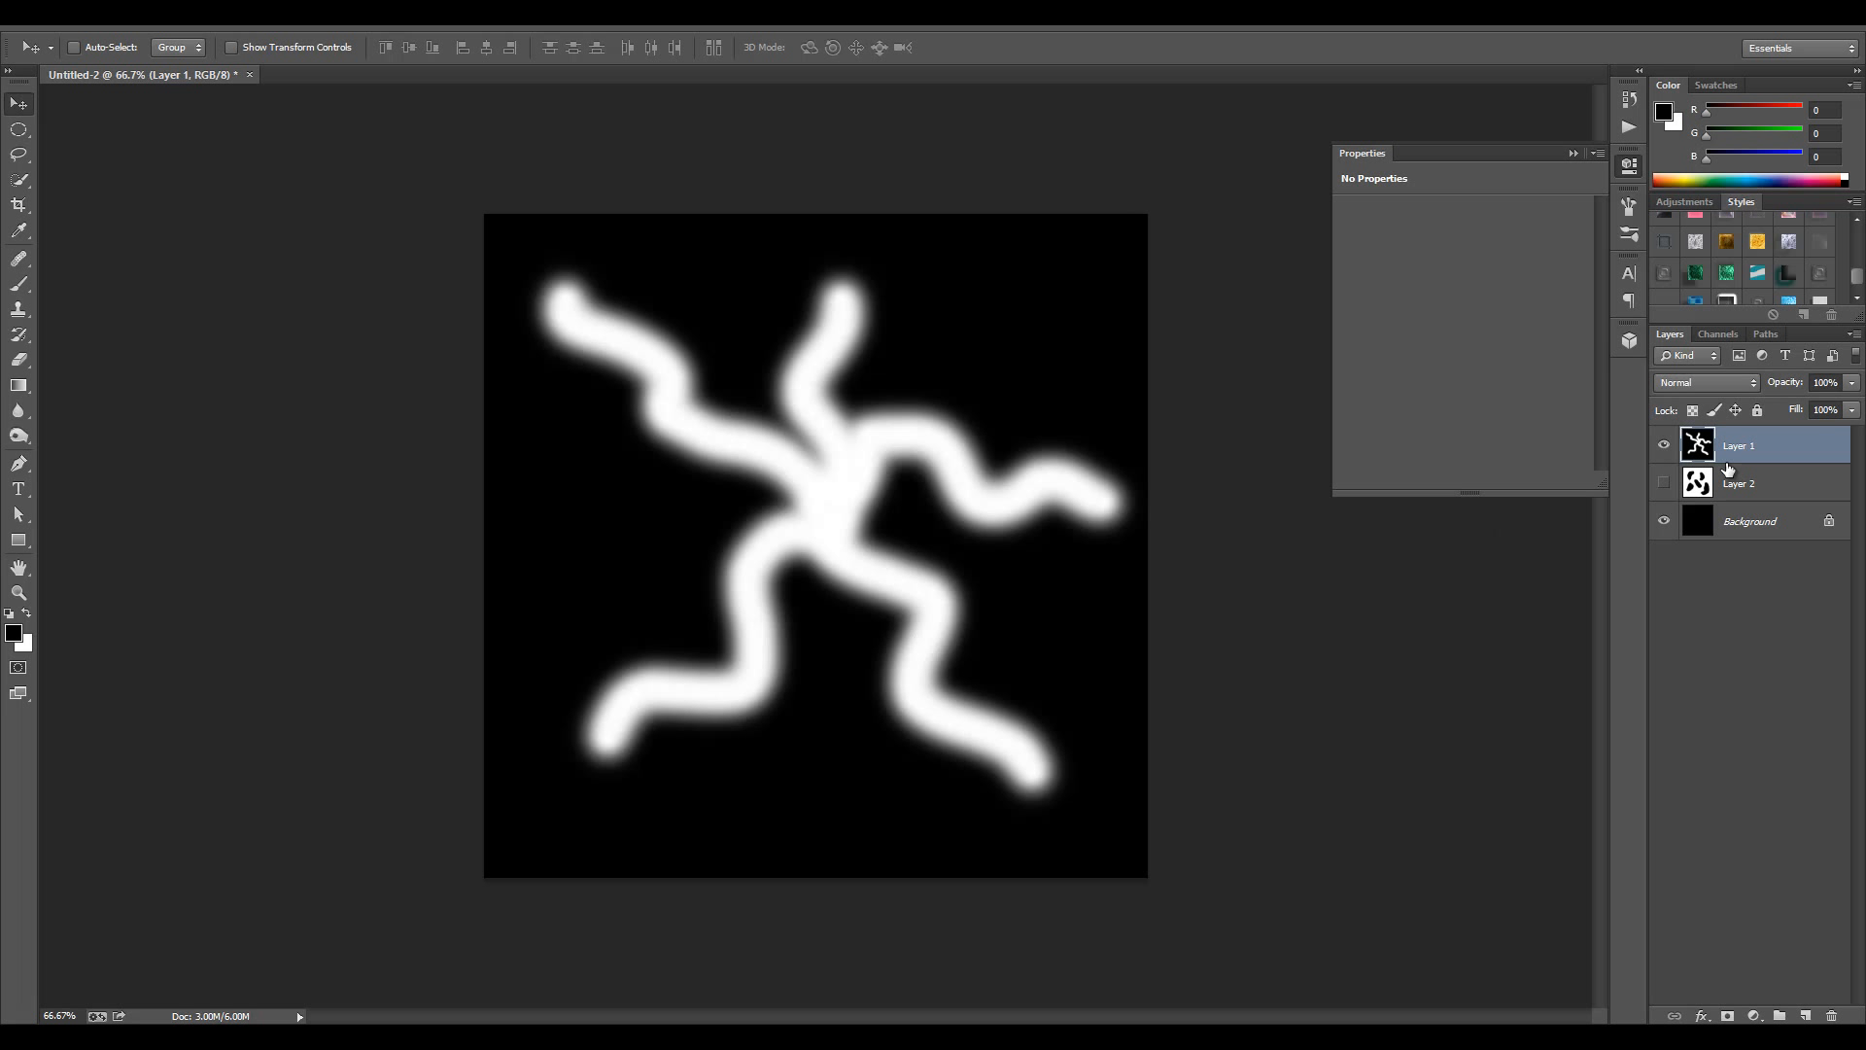
left_click(1664, 483)
left_click(1663, 445)
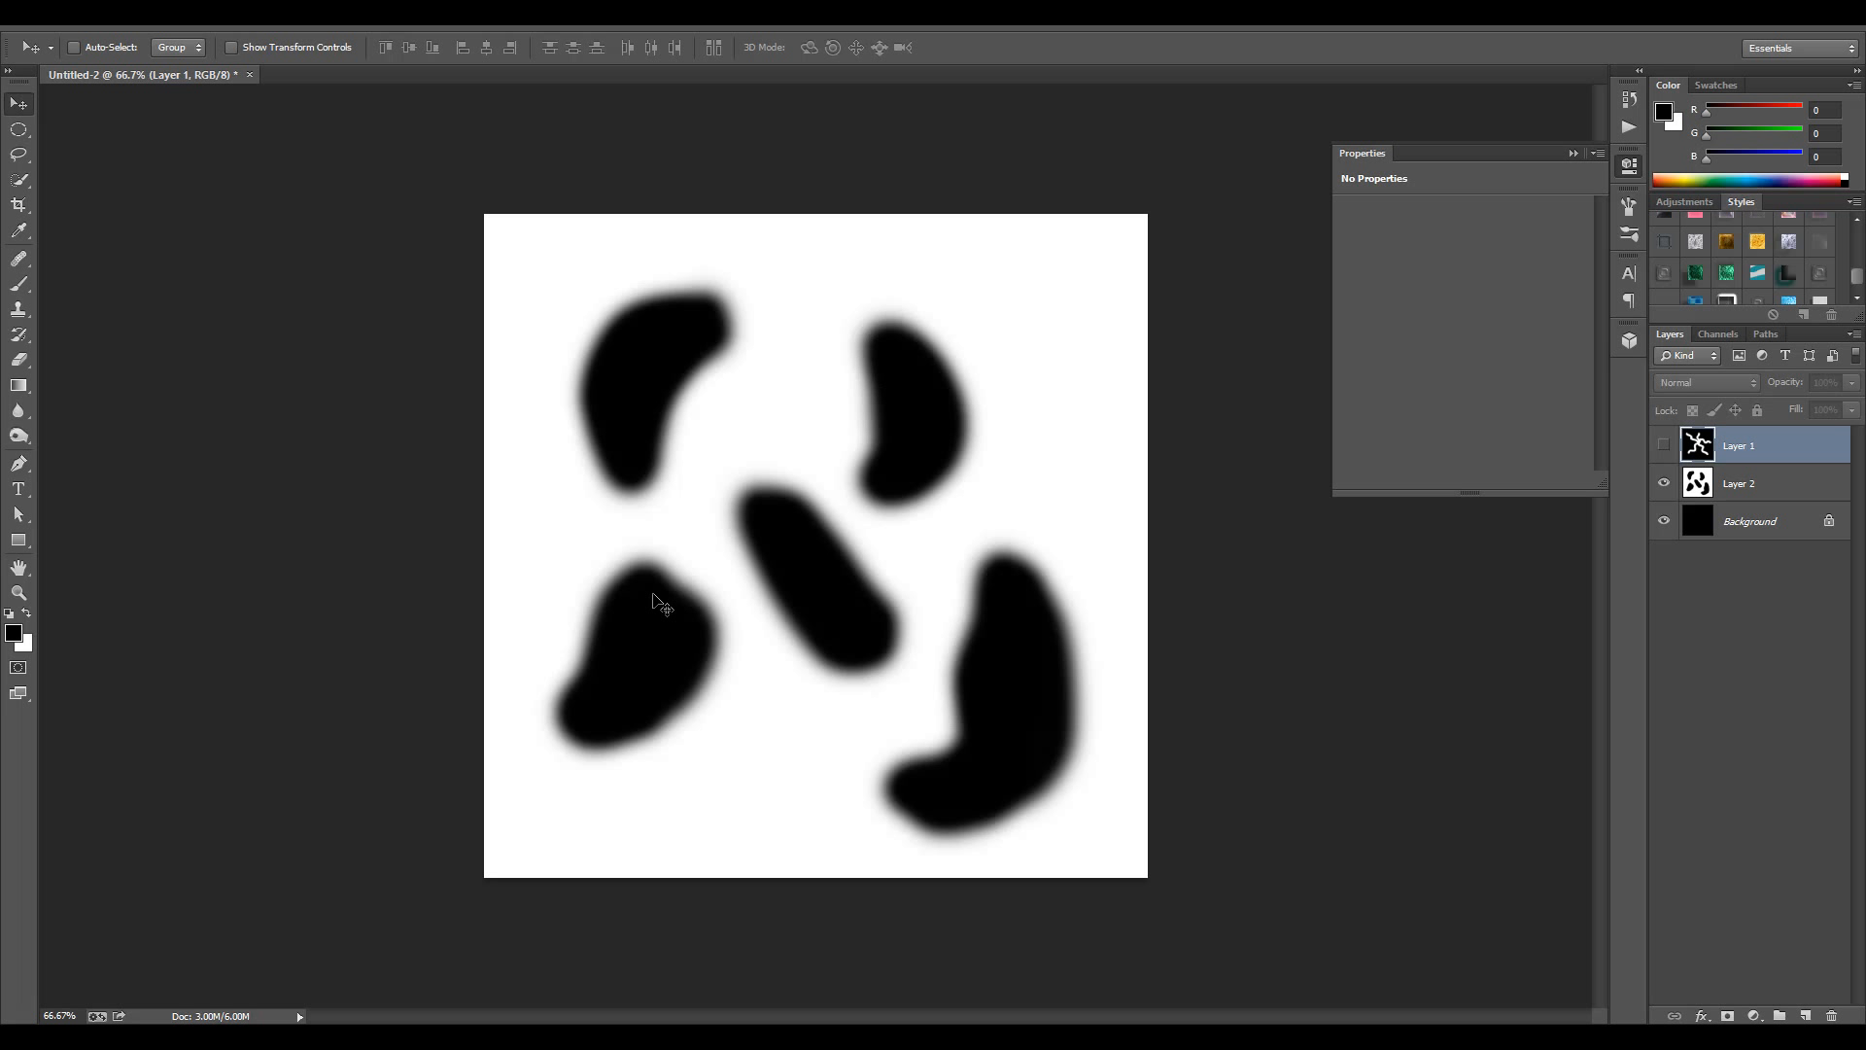
left_click(1666, 446)
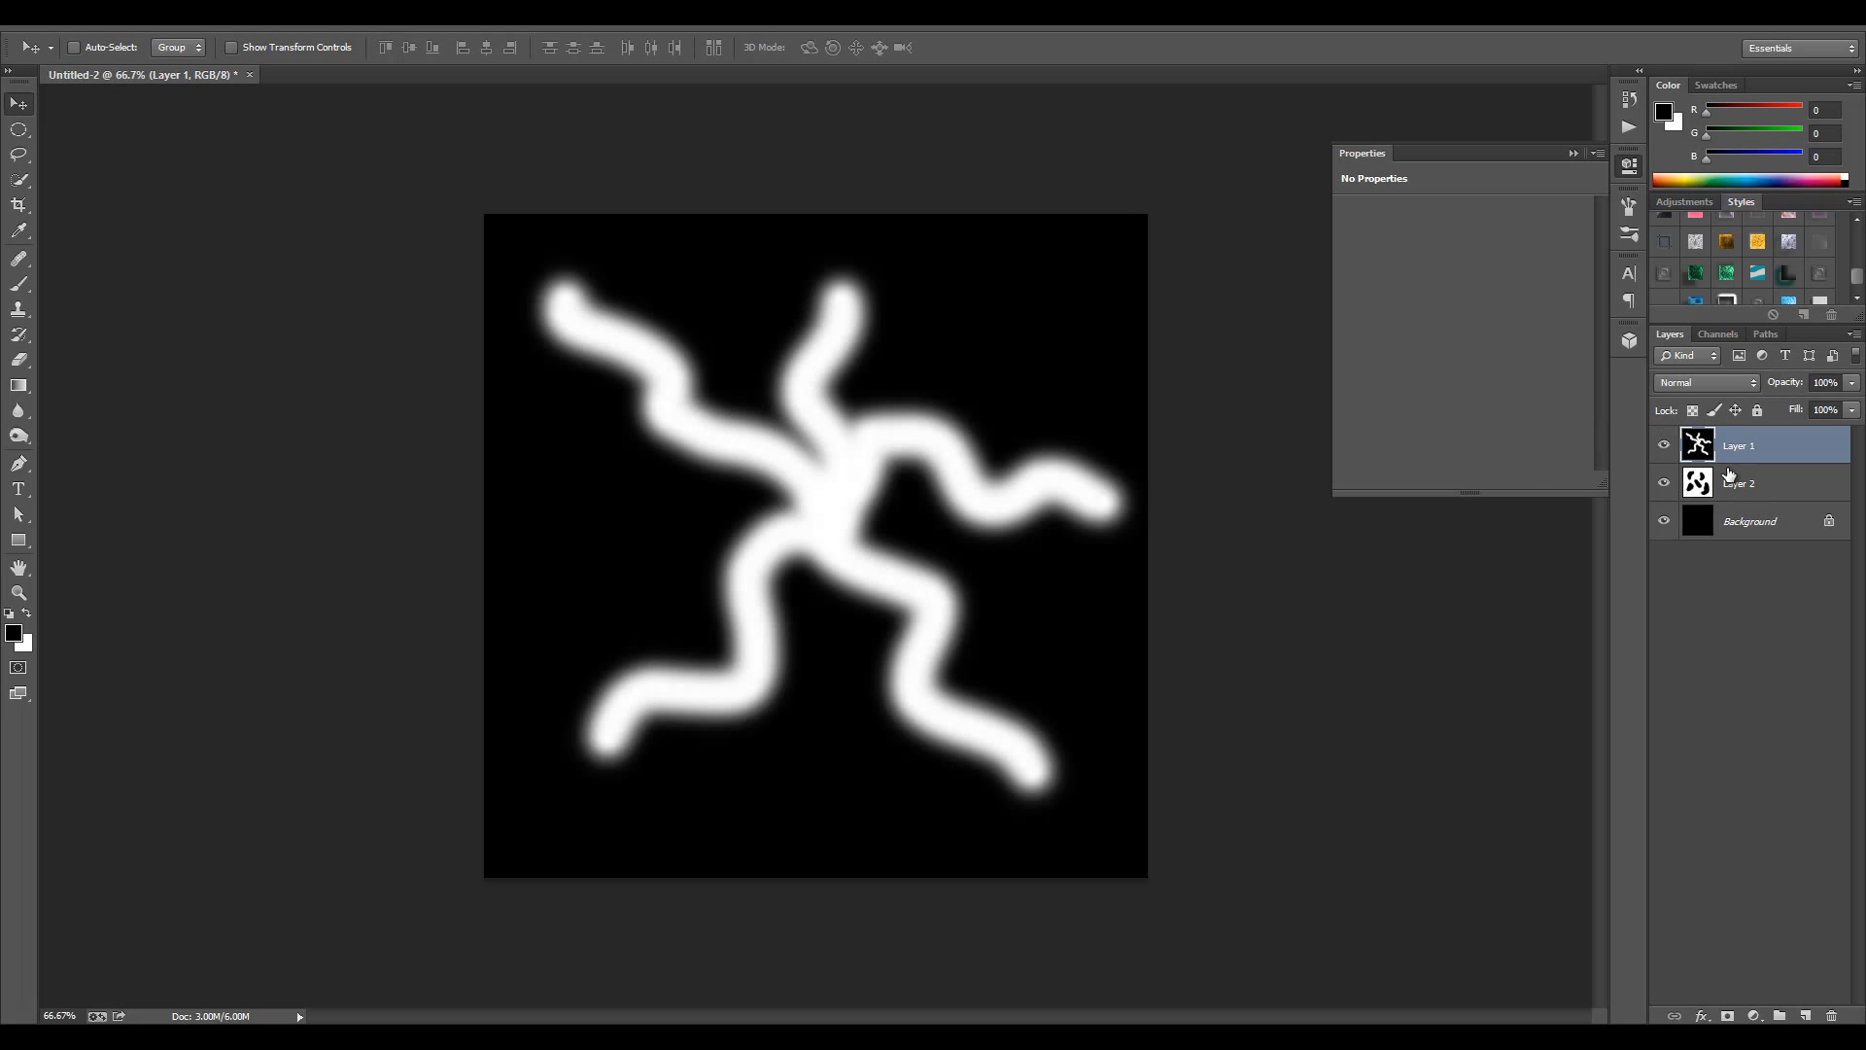
left_click(1734, 387)
left_click(1689, 447)
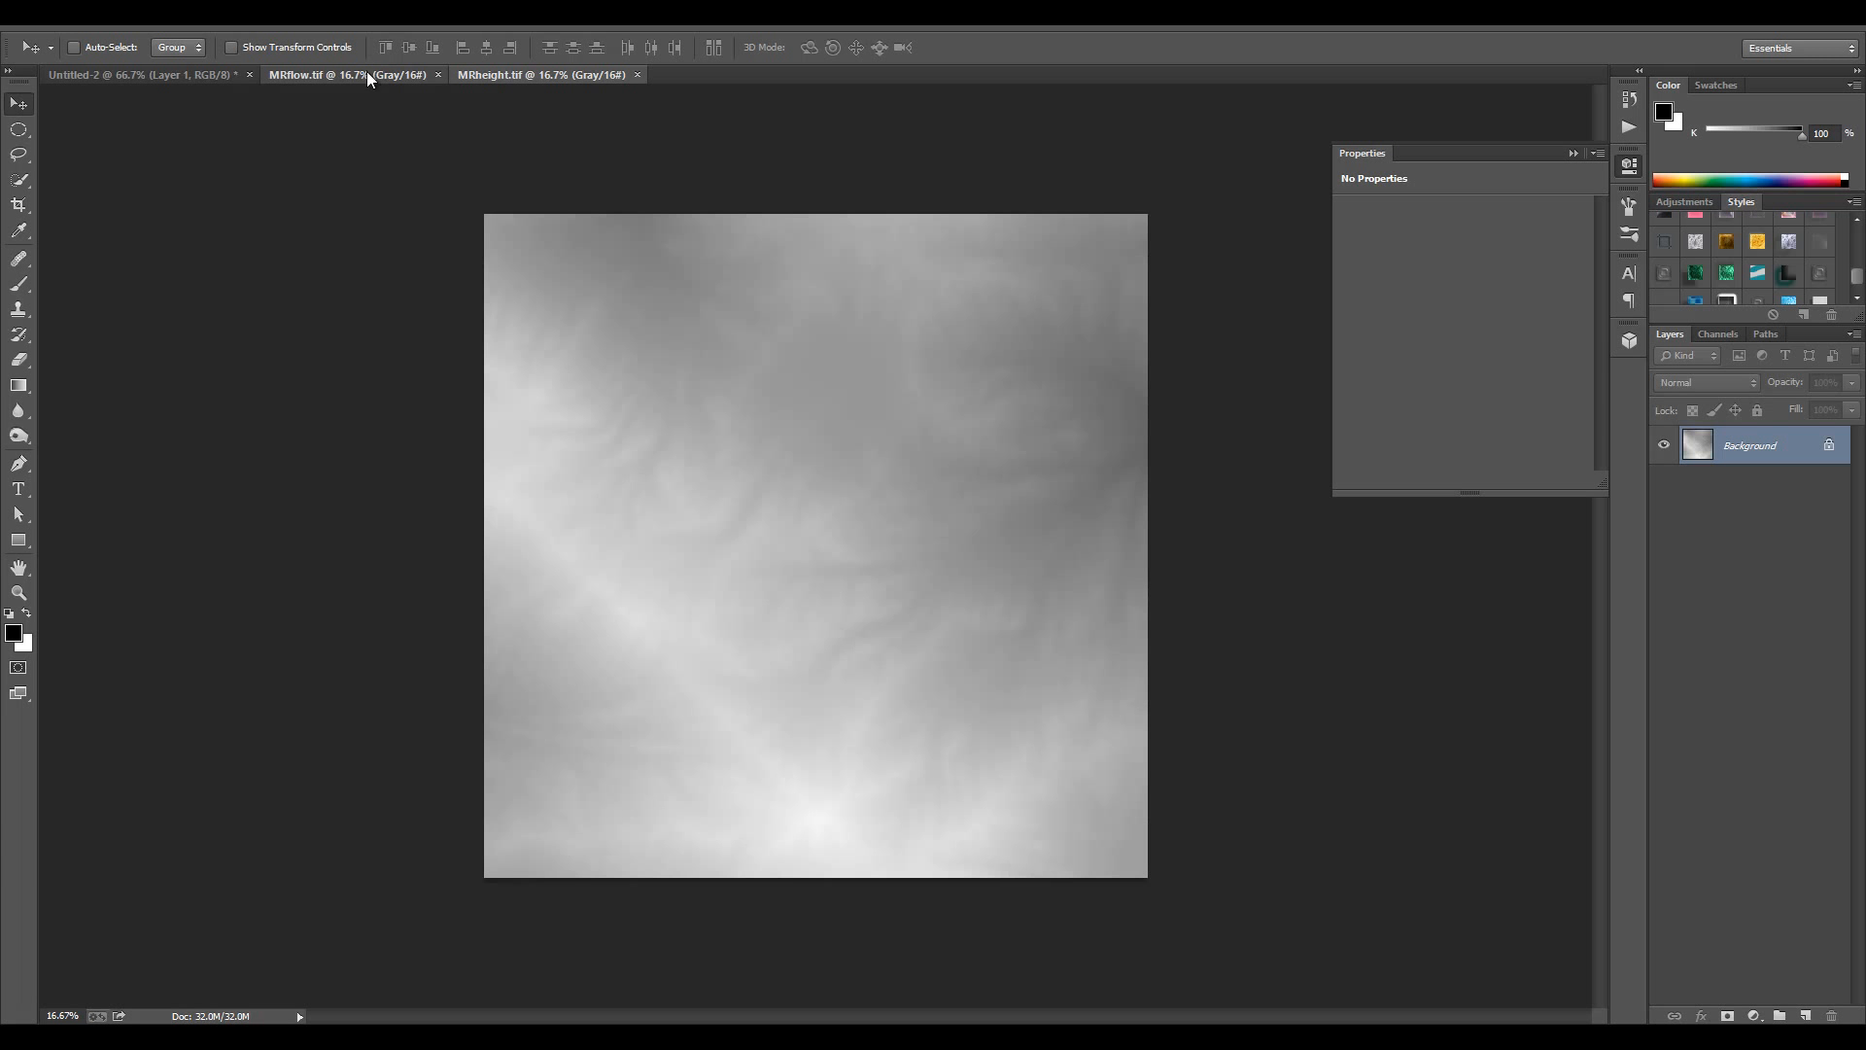
- Copy the MRflow.tif image into MRheight.tif as a new layer and set its blending mode to Darken
left_click(365, 74)
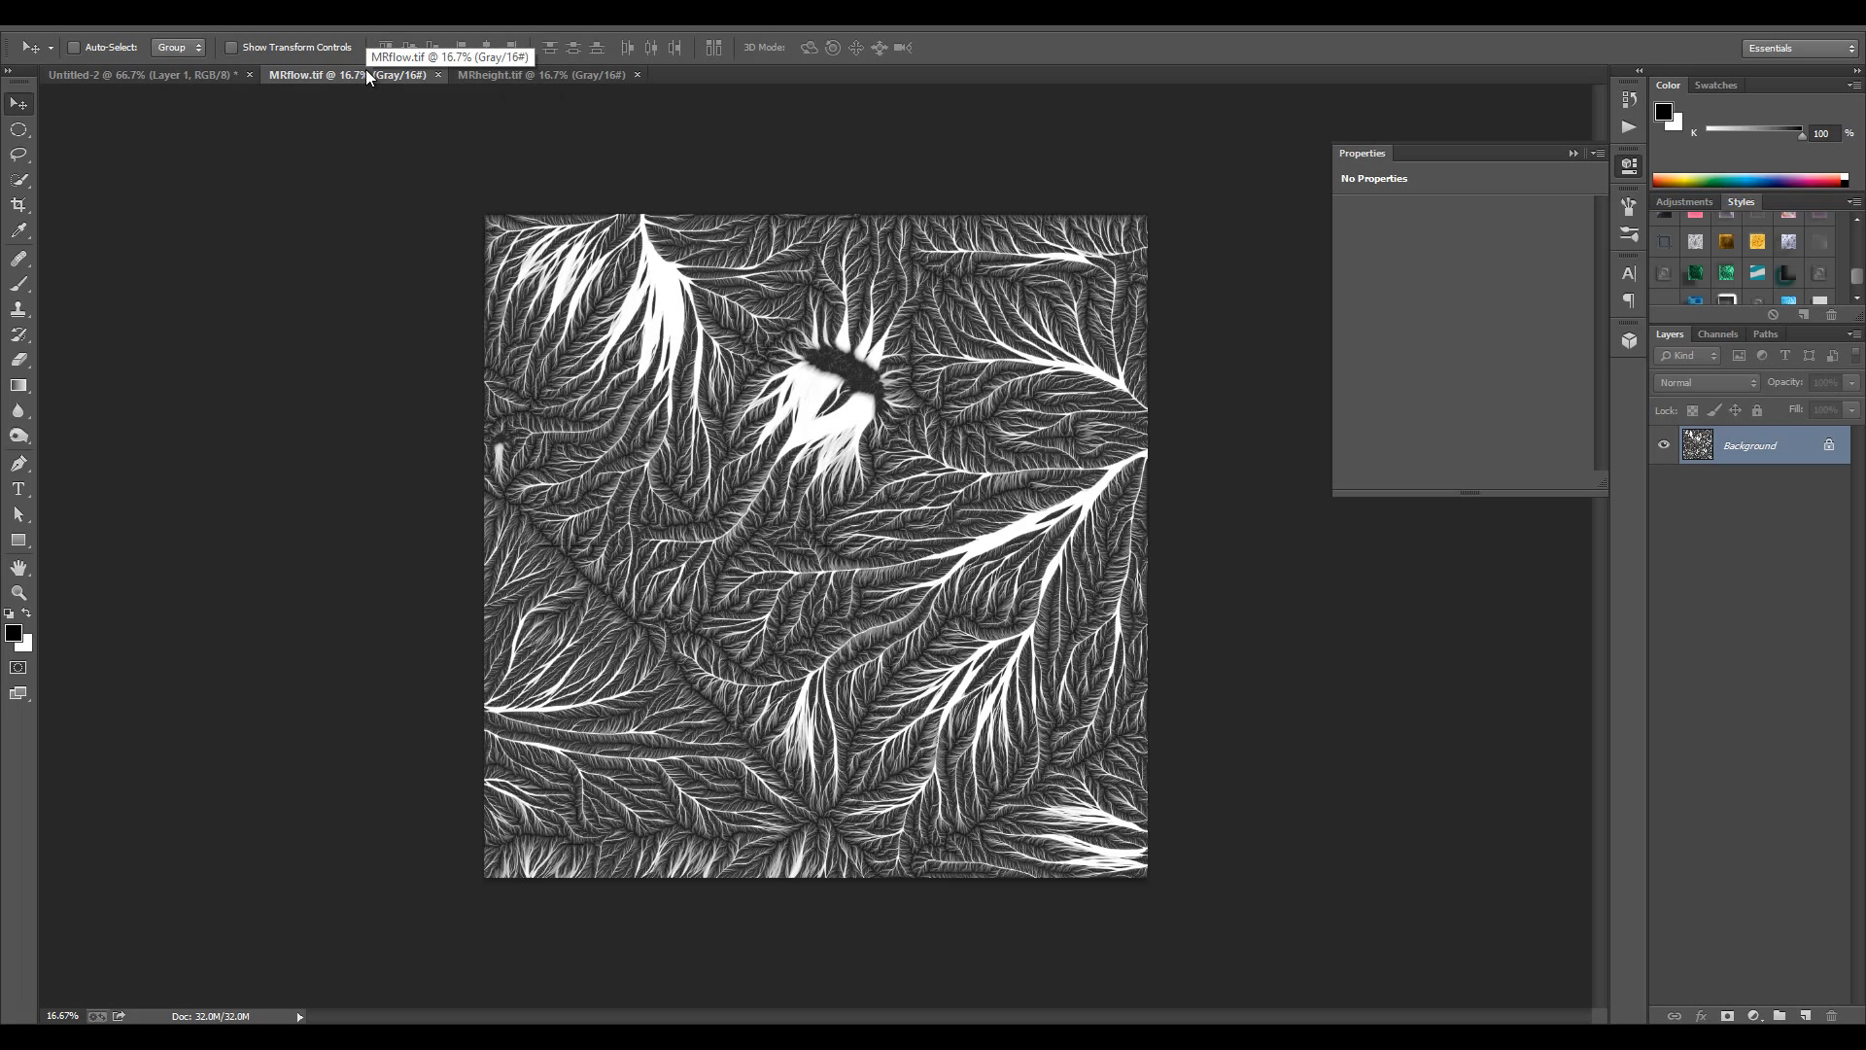
left_click(568, 75)
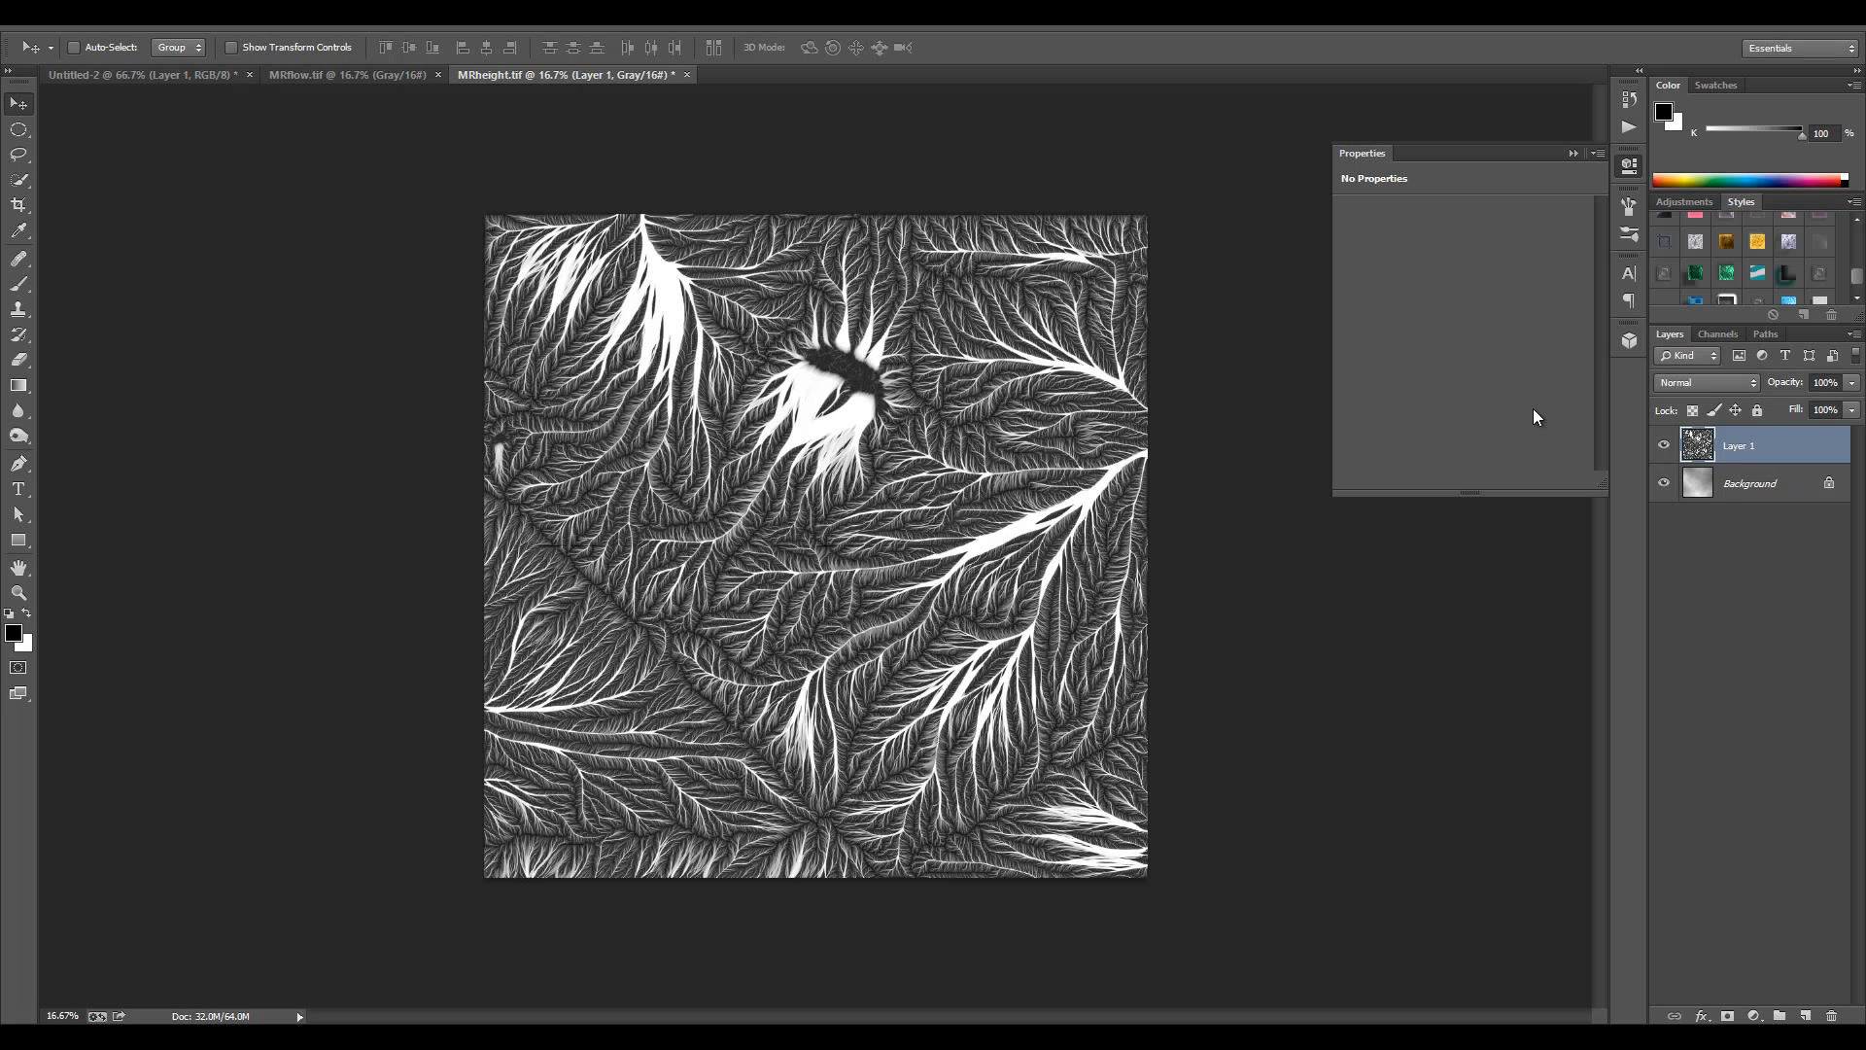
left_click(1722, 382)
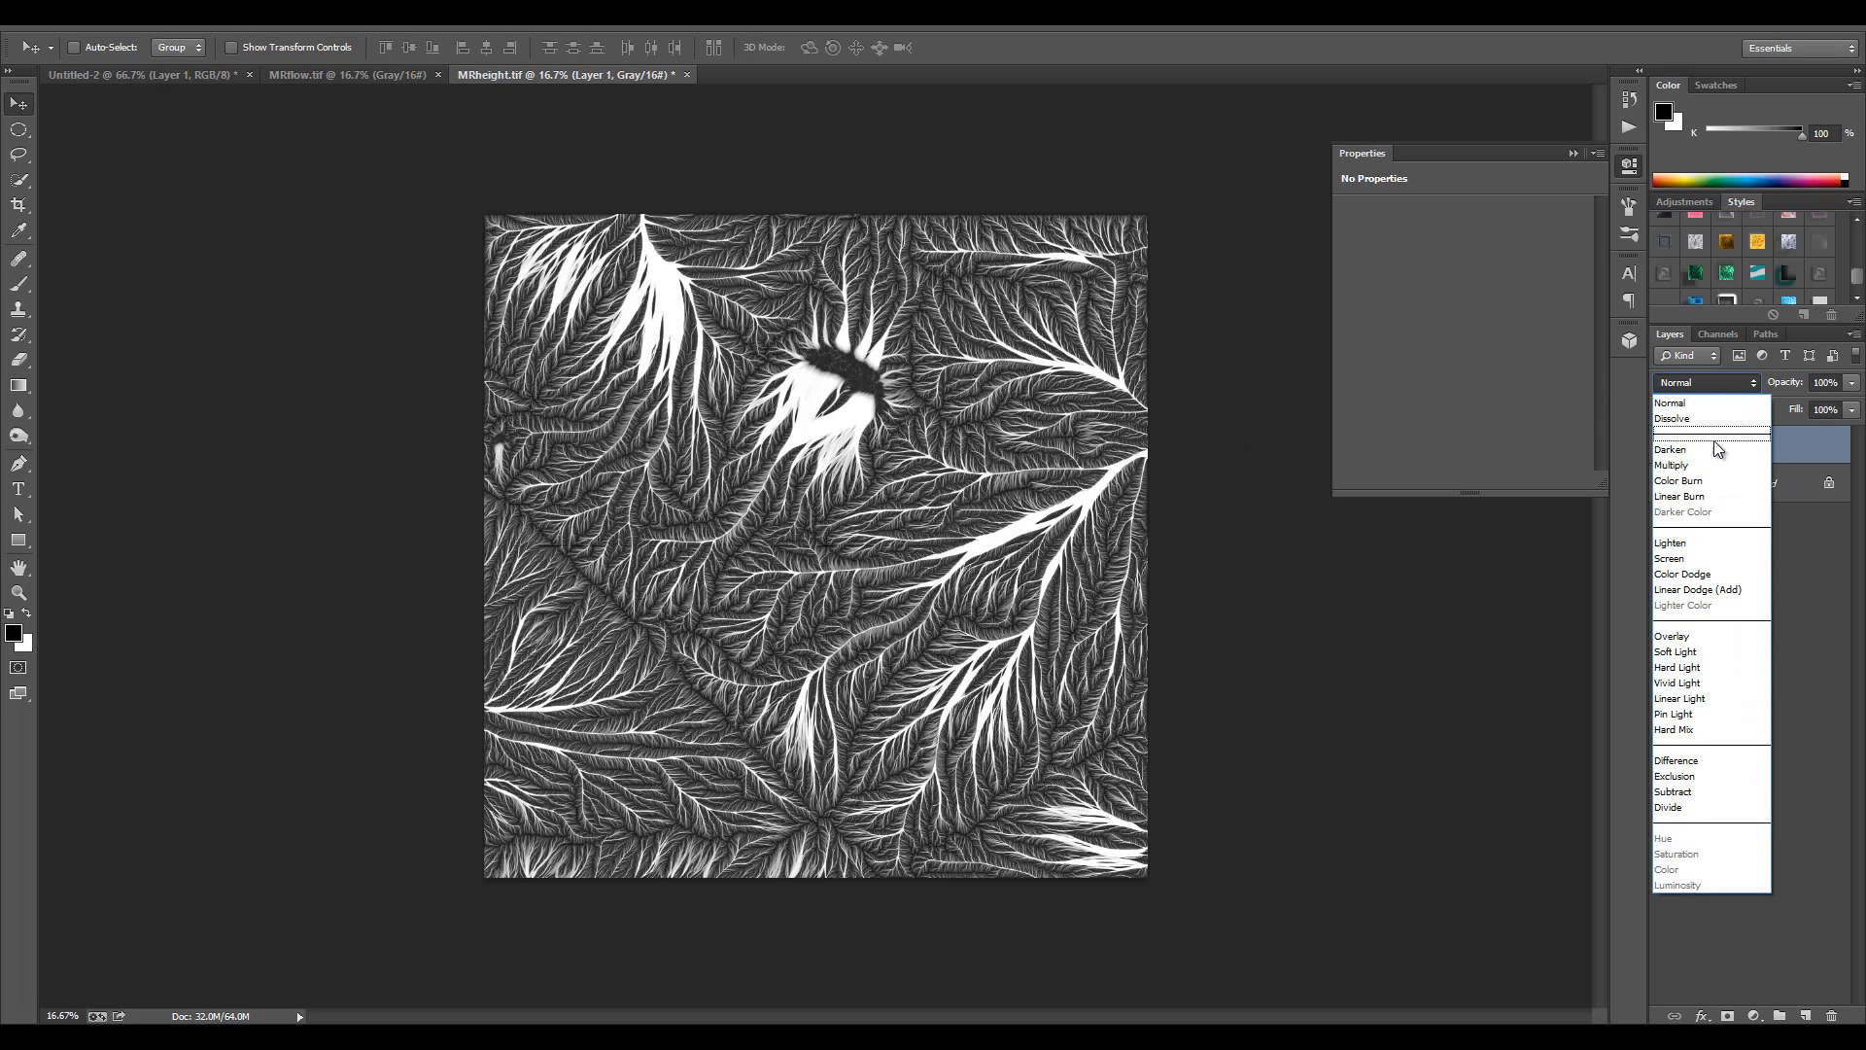
left_click(1710, 427)
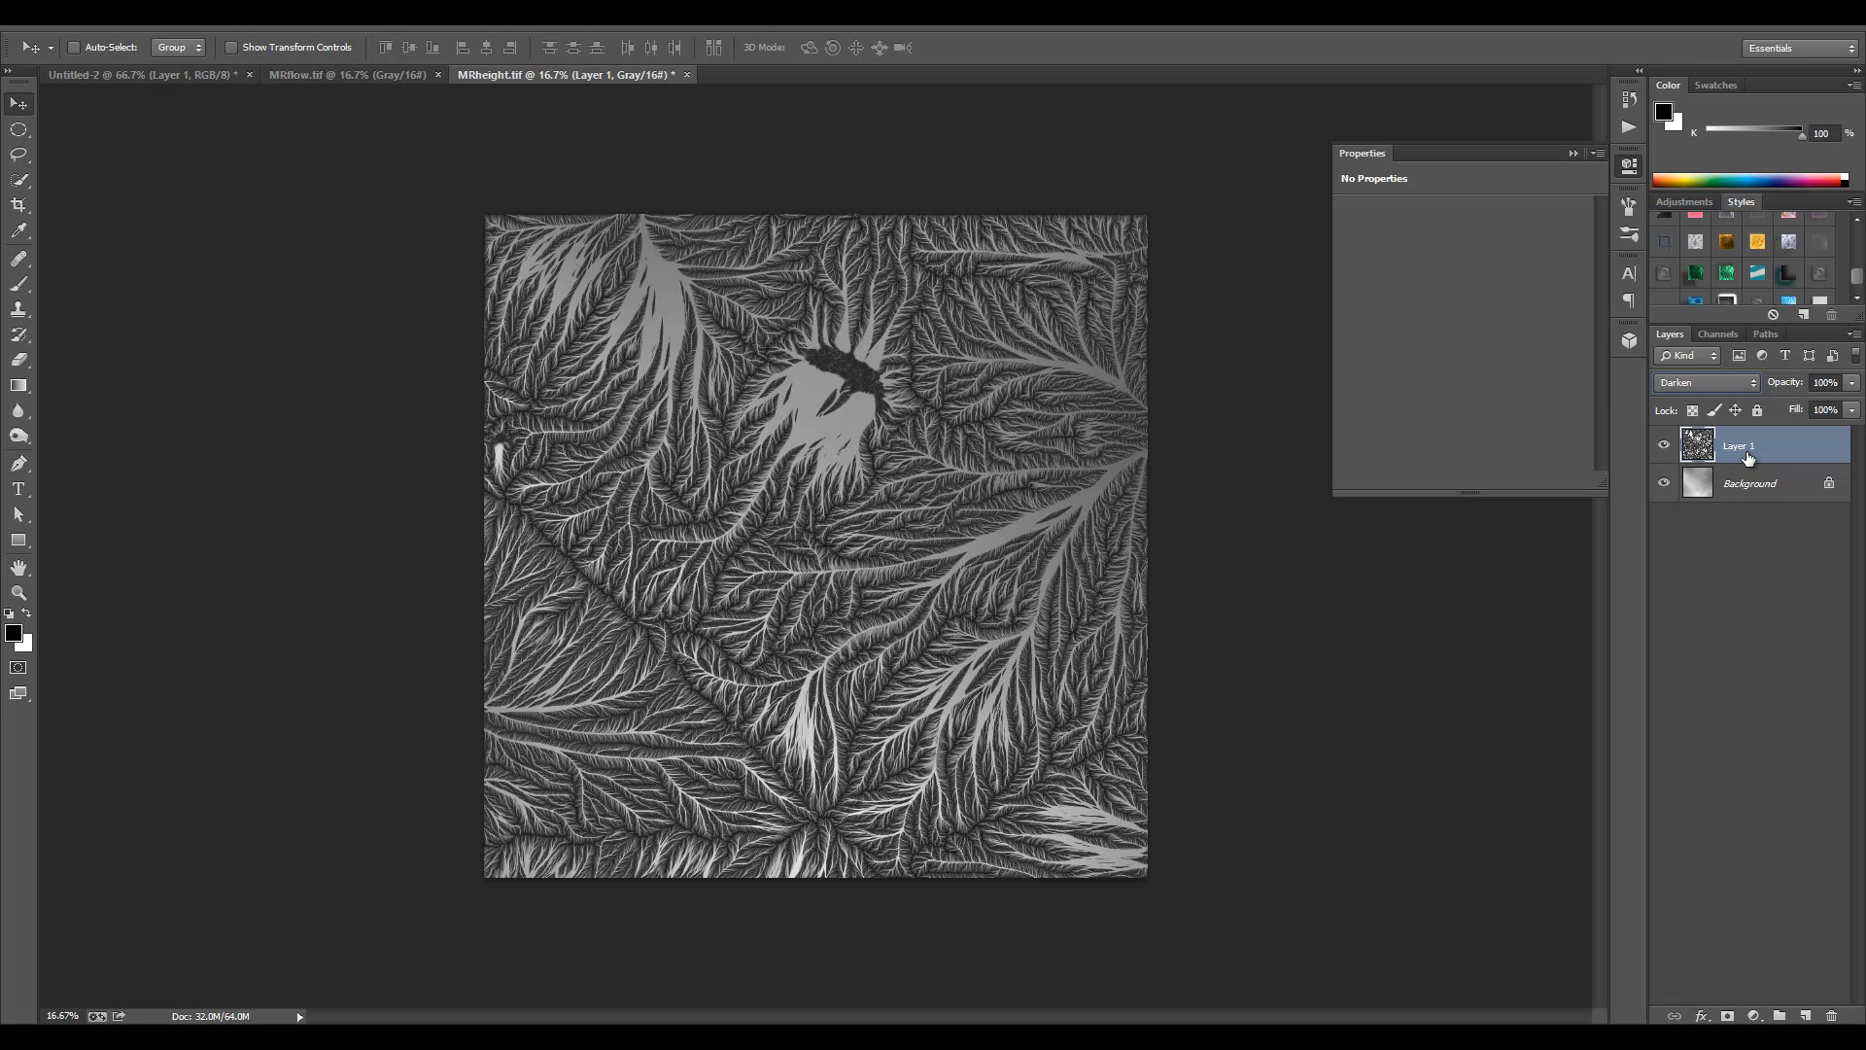
- Duplicate the Background layer of MRheight.tif and place the copy above Layer 1
left_click(1773, 489)
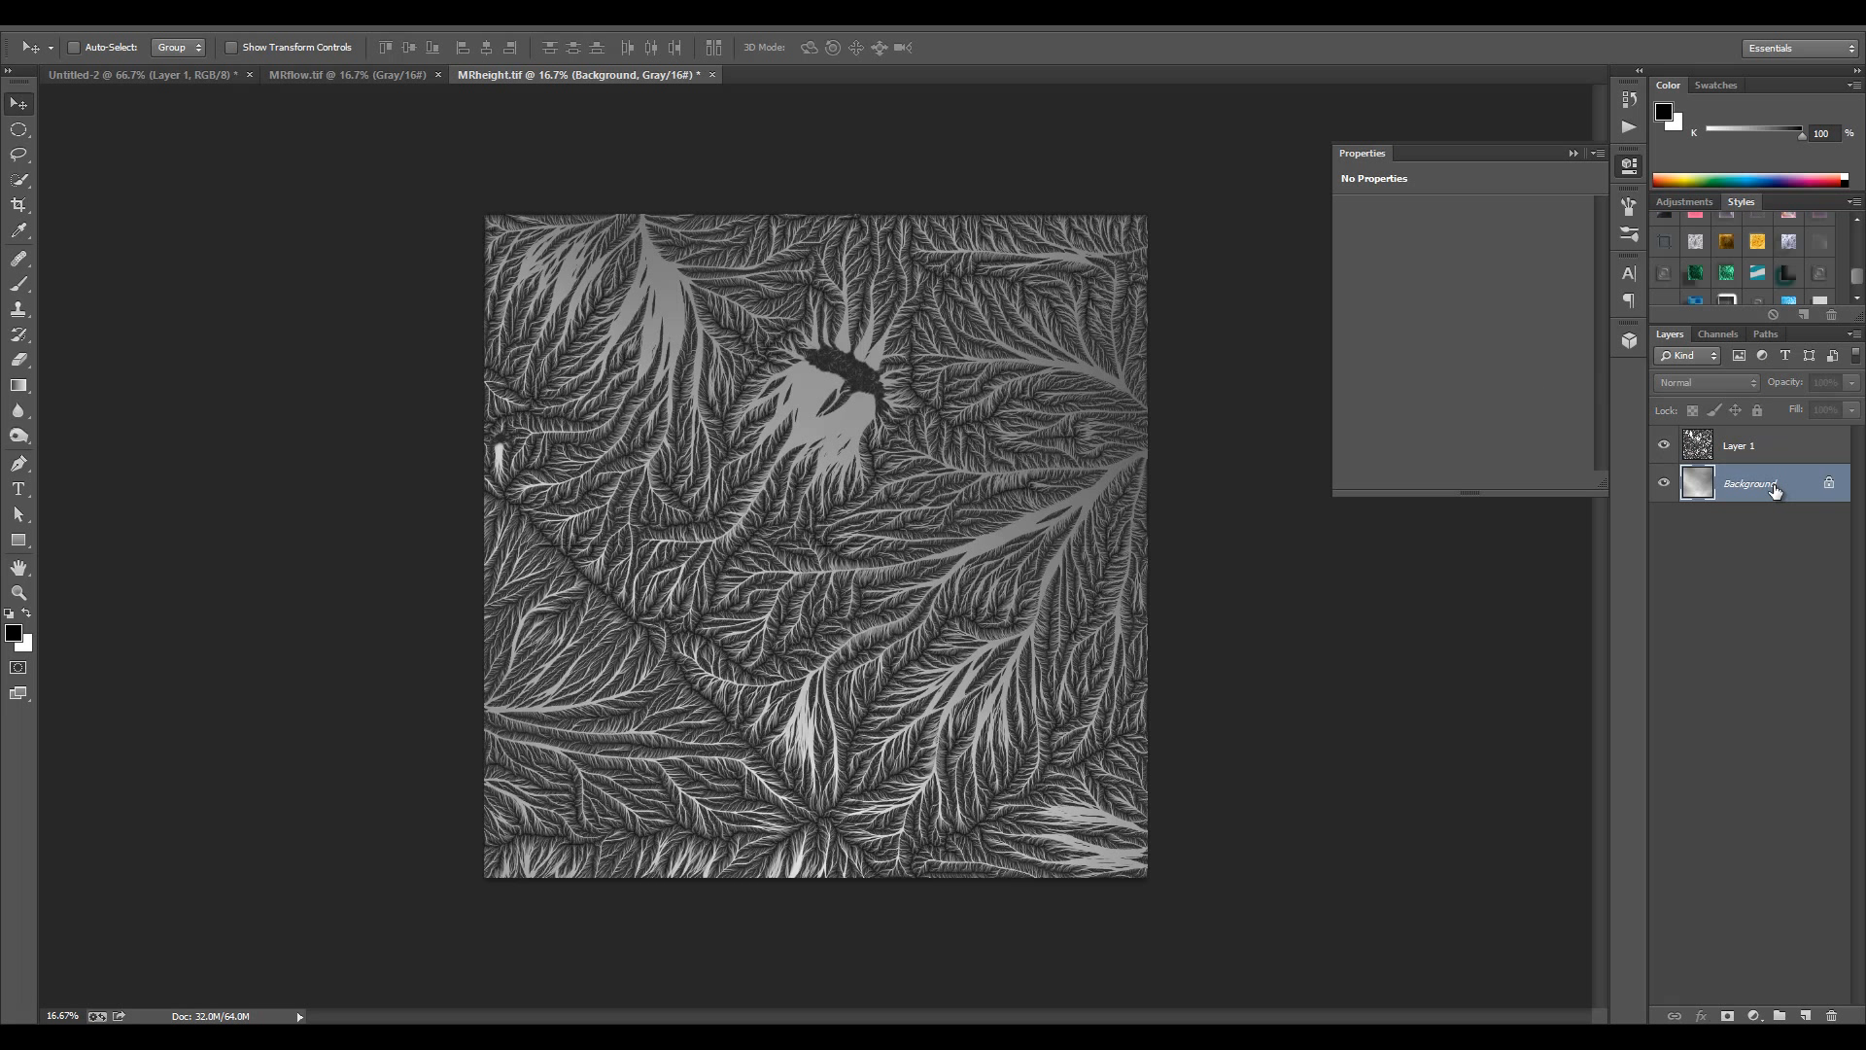
key("ctrl+j")
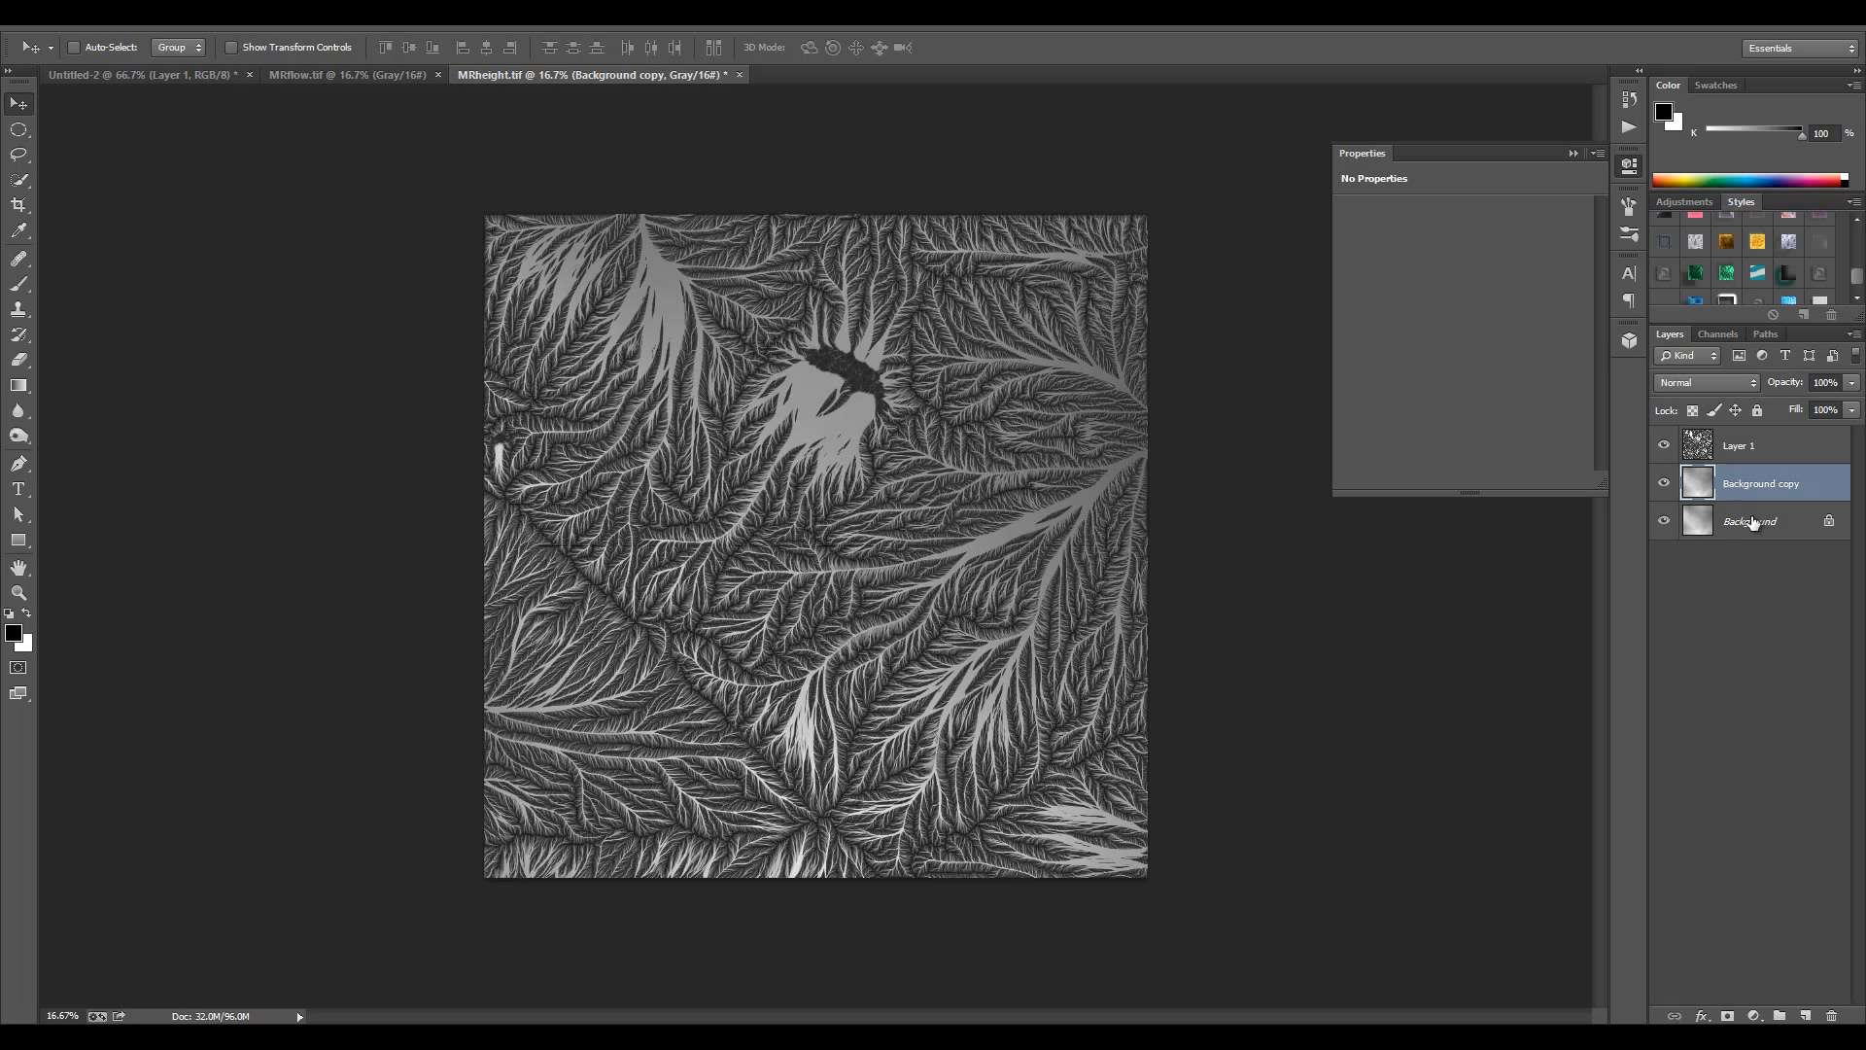
left_click_drag(1786, 483, 1749, 439)
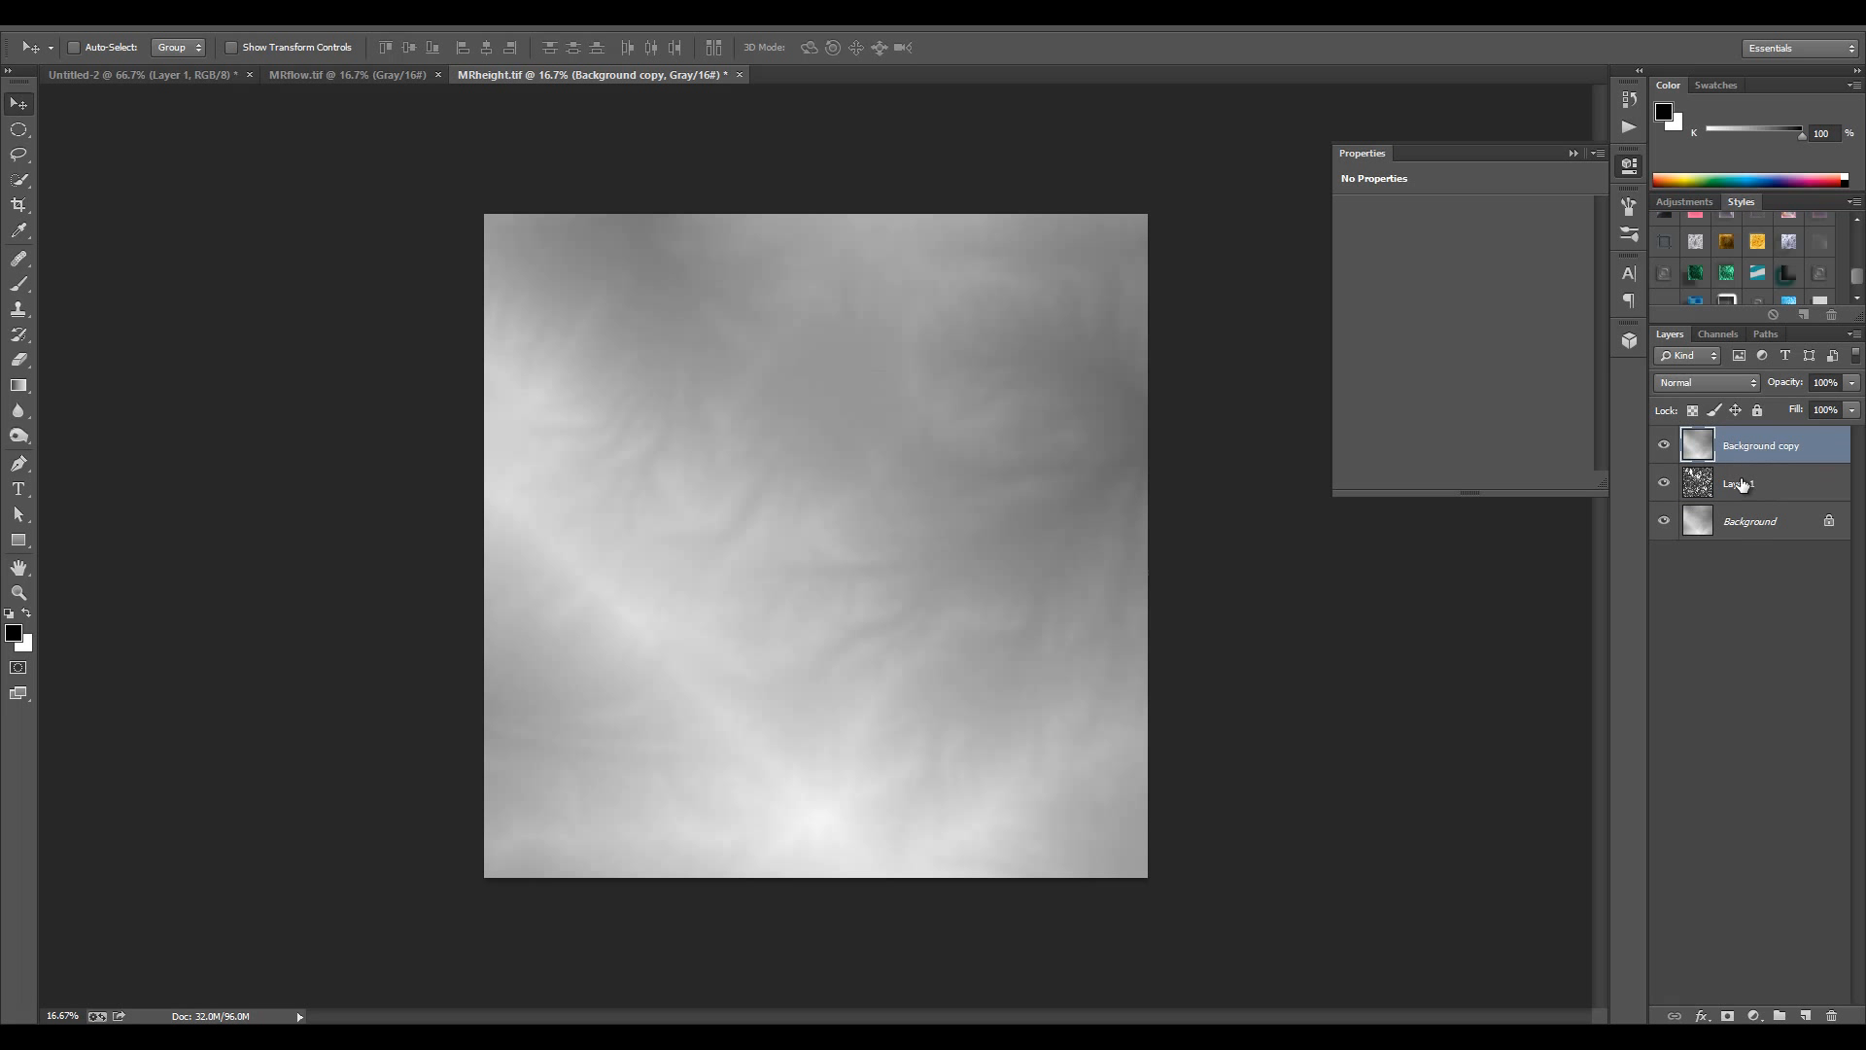
- Set Layer 1's blending mode to Normal and the Background copy's blending mode to Darken
left_click(1741, 481)
left_click(1699, 384)
left_click(1681, 403)
left_click(1743, 448)
left_click(1724, 382)
left_click(1715, 455)
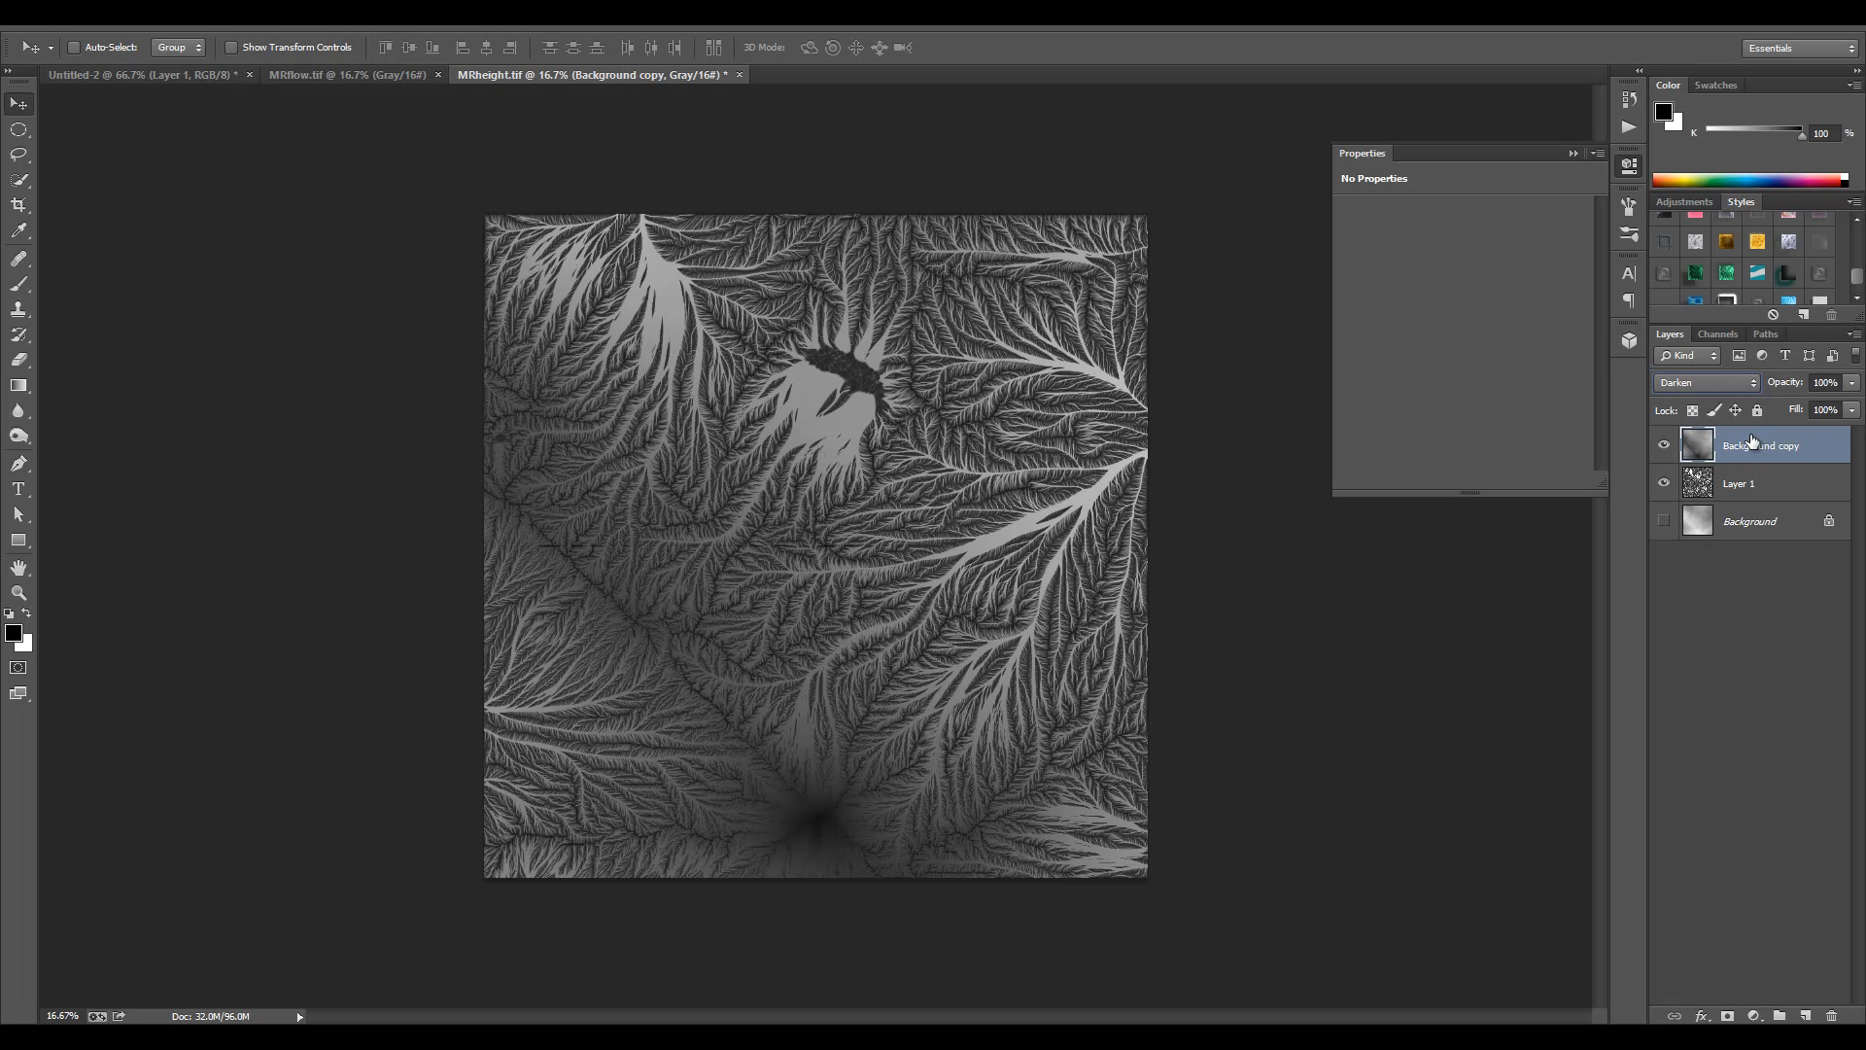
- Add a Levels adjustment layer above the Background copy and narrow its input levels to about 90, 0.67 and 165
left_click(1754, 1014)
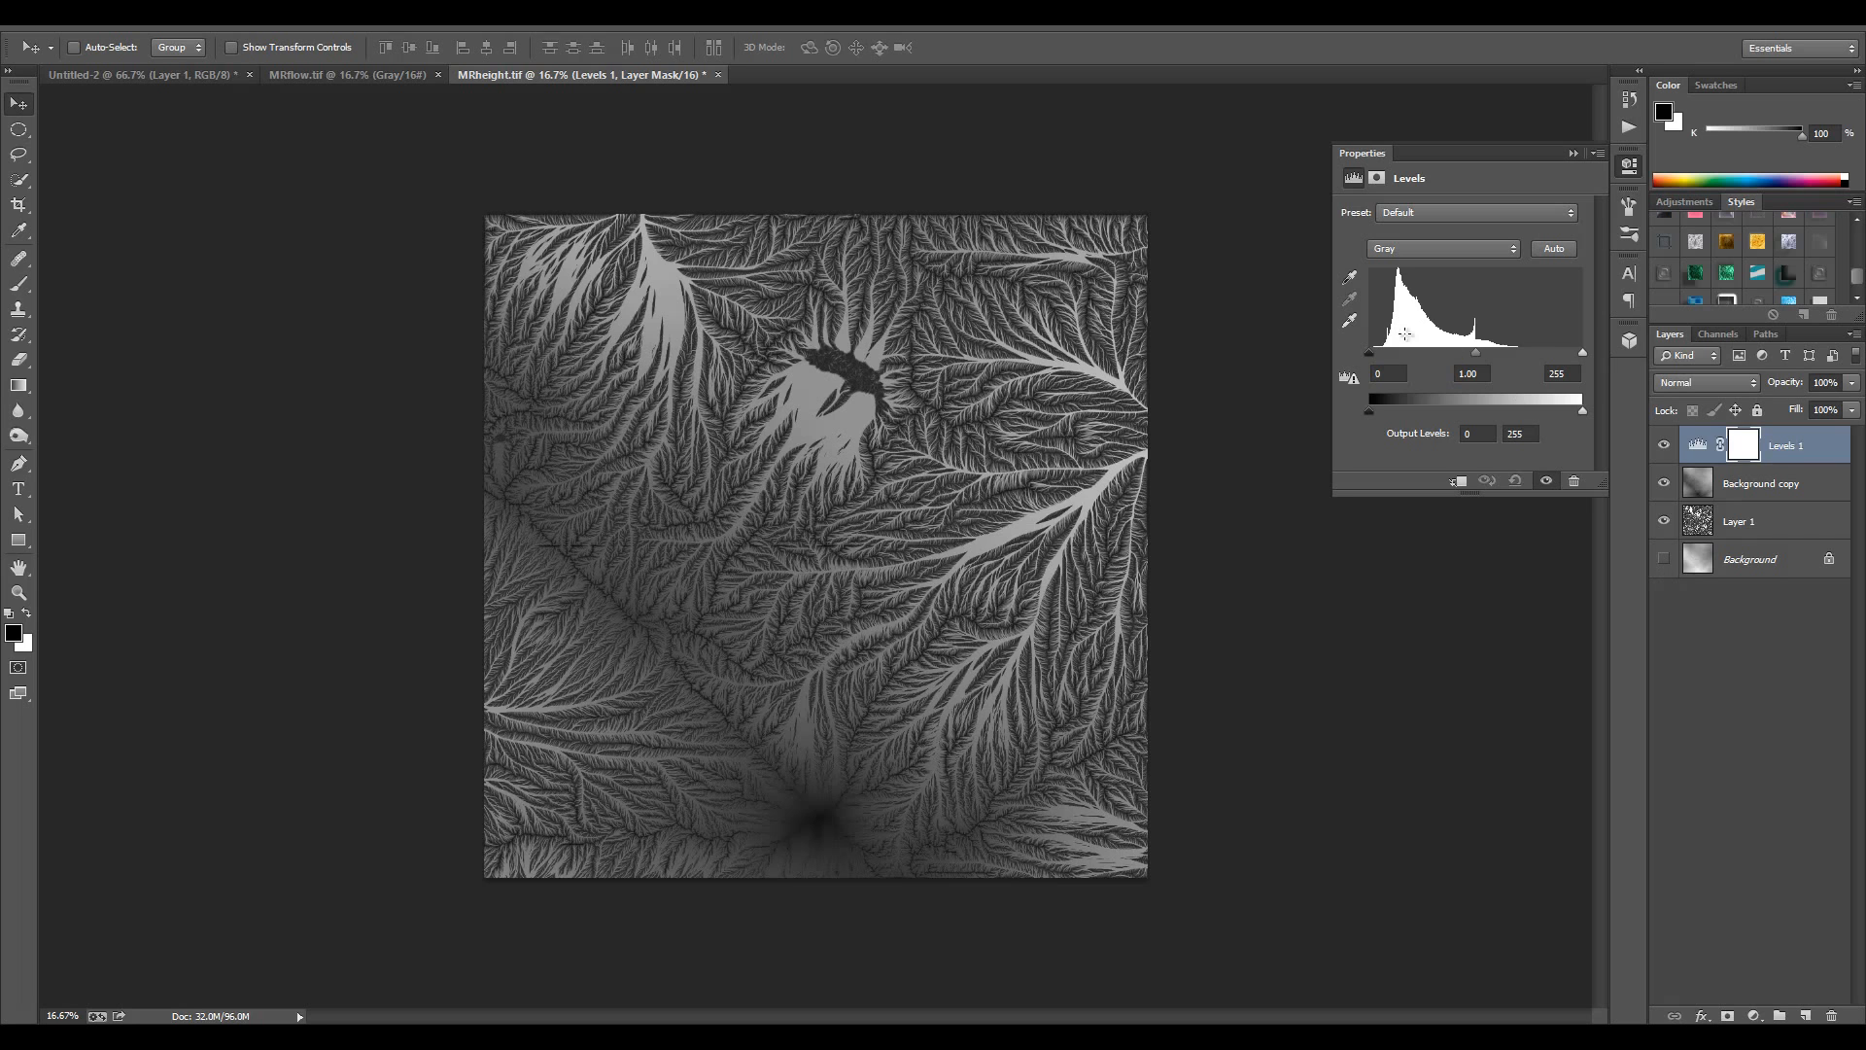
left_click_drag(1476, 359, 1494, 362)
mouse_move(1371, 352)
left_mouse_down()
mouse_move(1499, 362)
mouse_move(1426, 356)
mouse_move(1458, 357)
left_mouse_up()
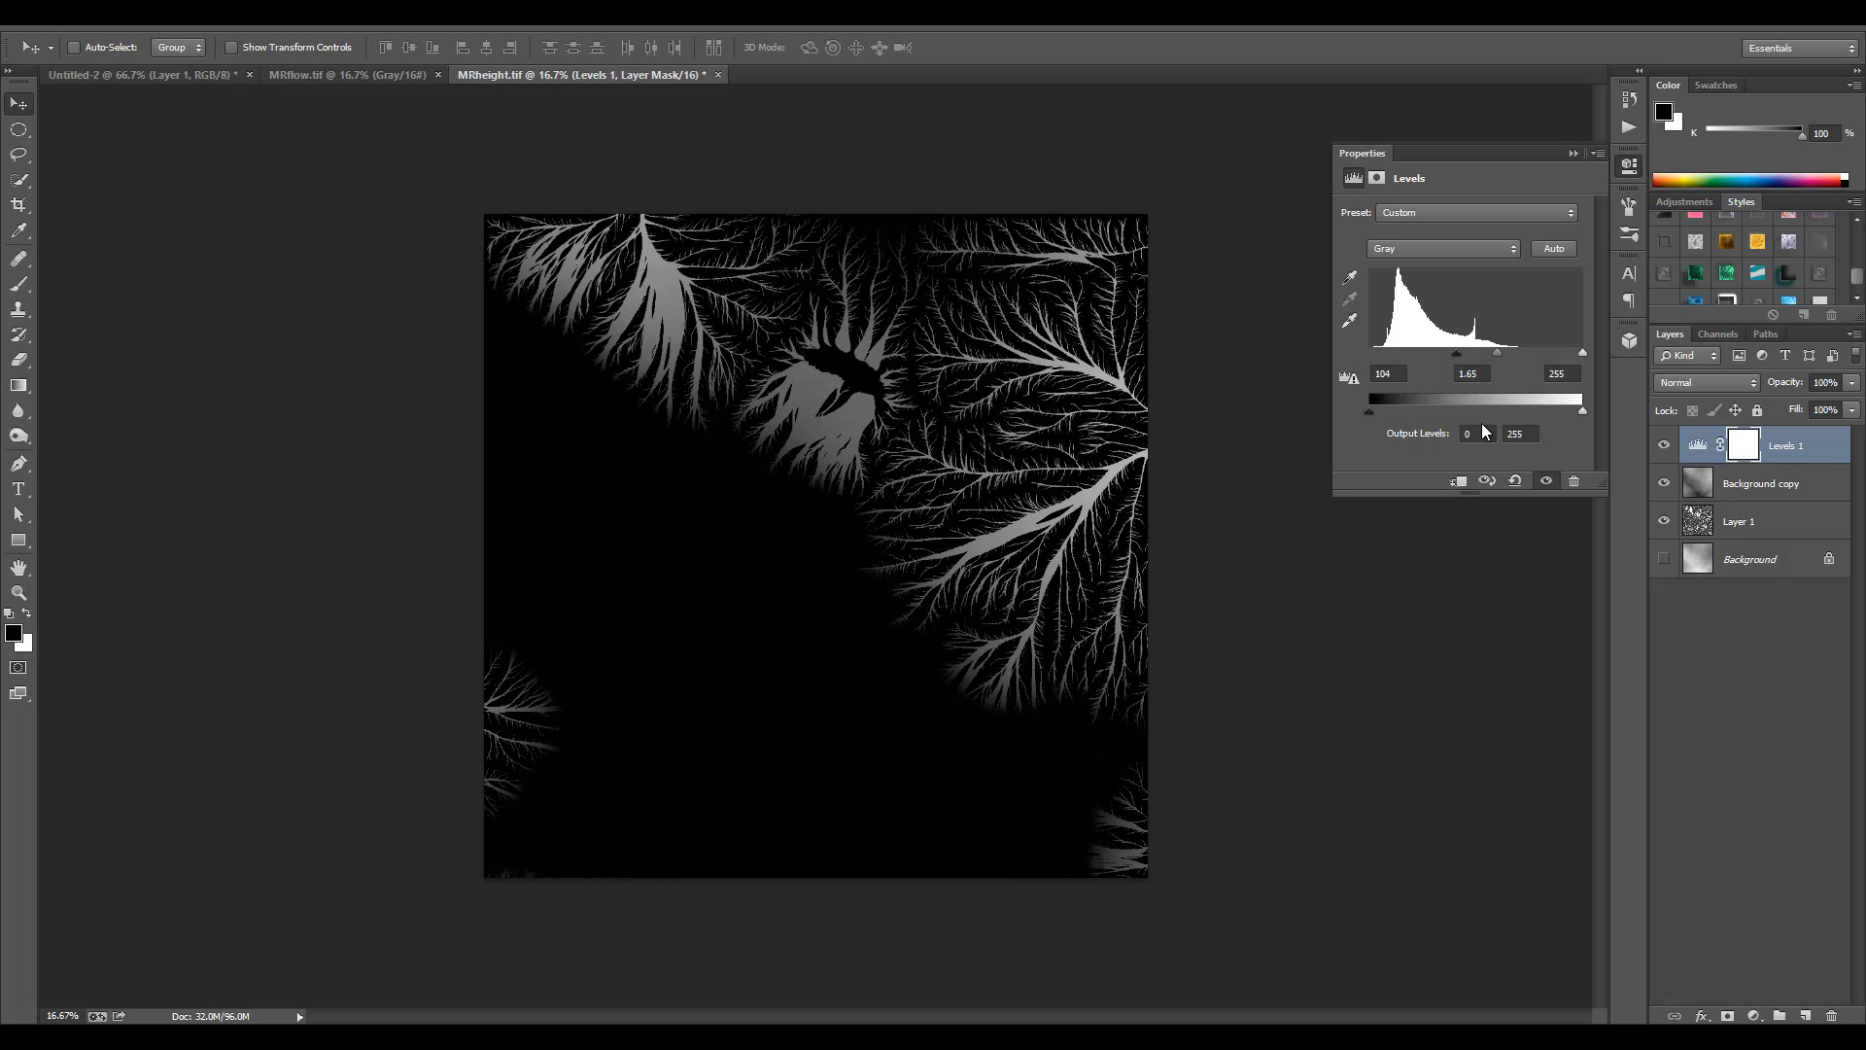
mouse_move(1454, 358)
left_mouse_down()
mouse_move(1514, 358)
mouse_move(1466, 357)
mouse_move(1509, 356)
mouse_move(1469, 358)
mouse_move(1491, 357)
left_mouse_up()
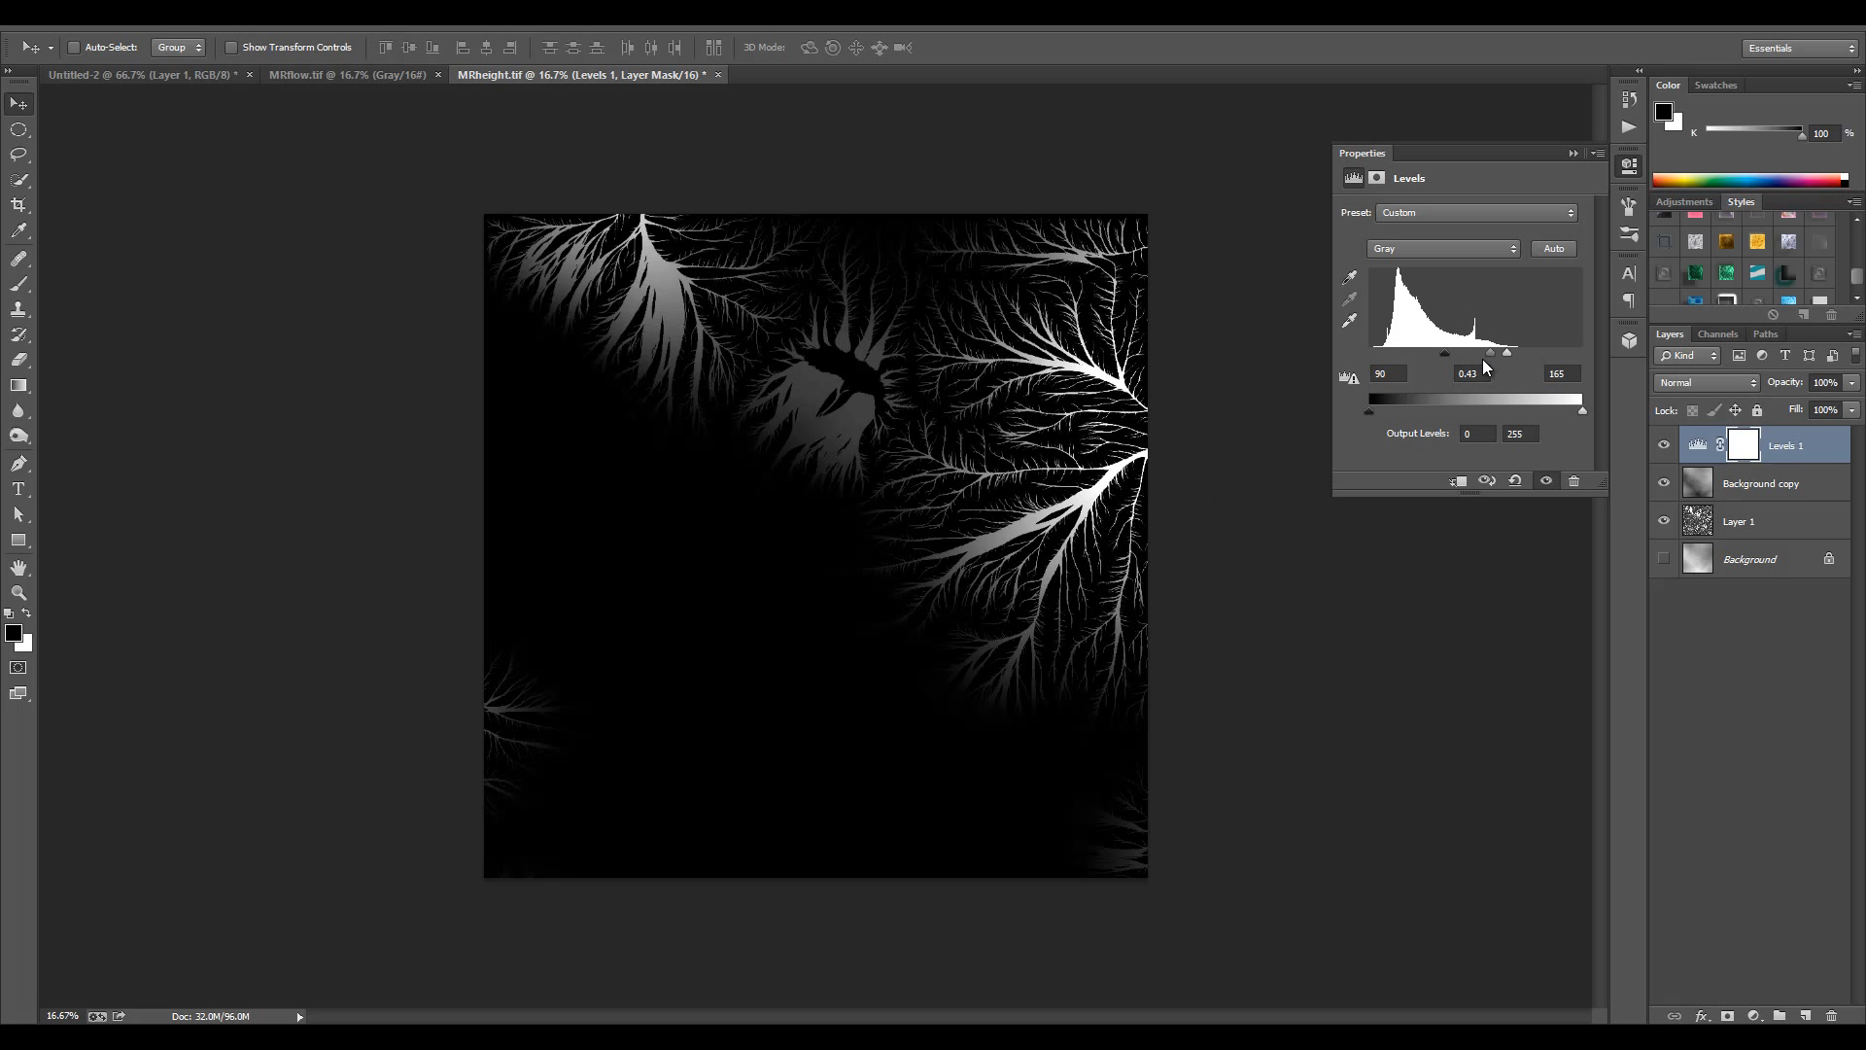
left_click_drag(1483, 361, 1484, 354)
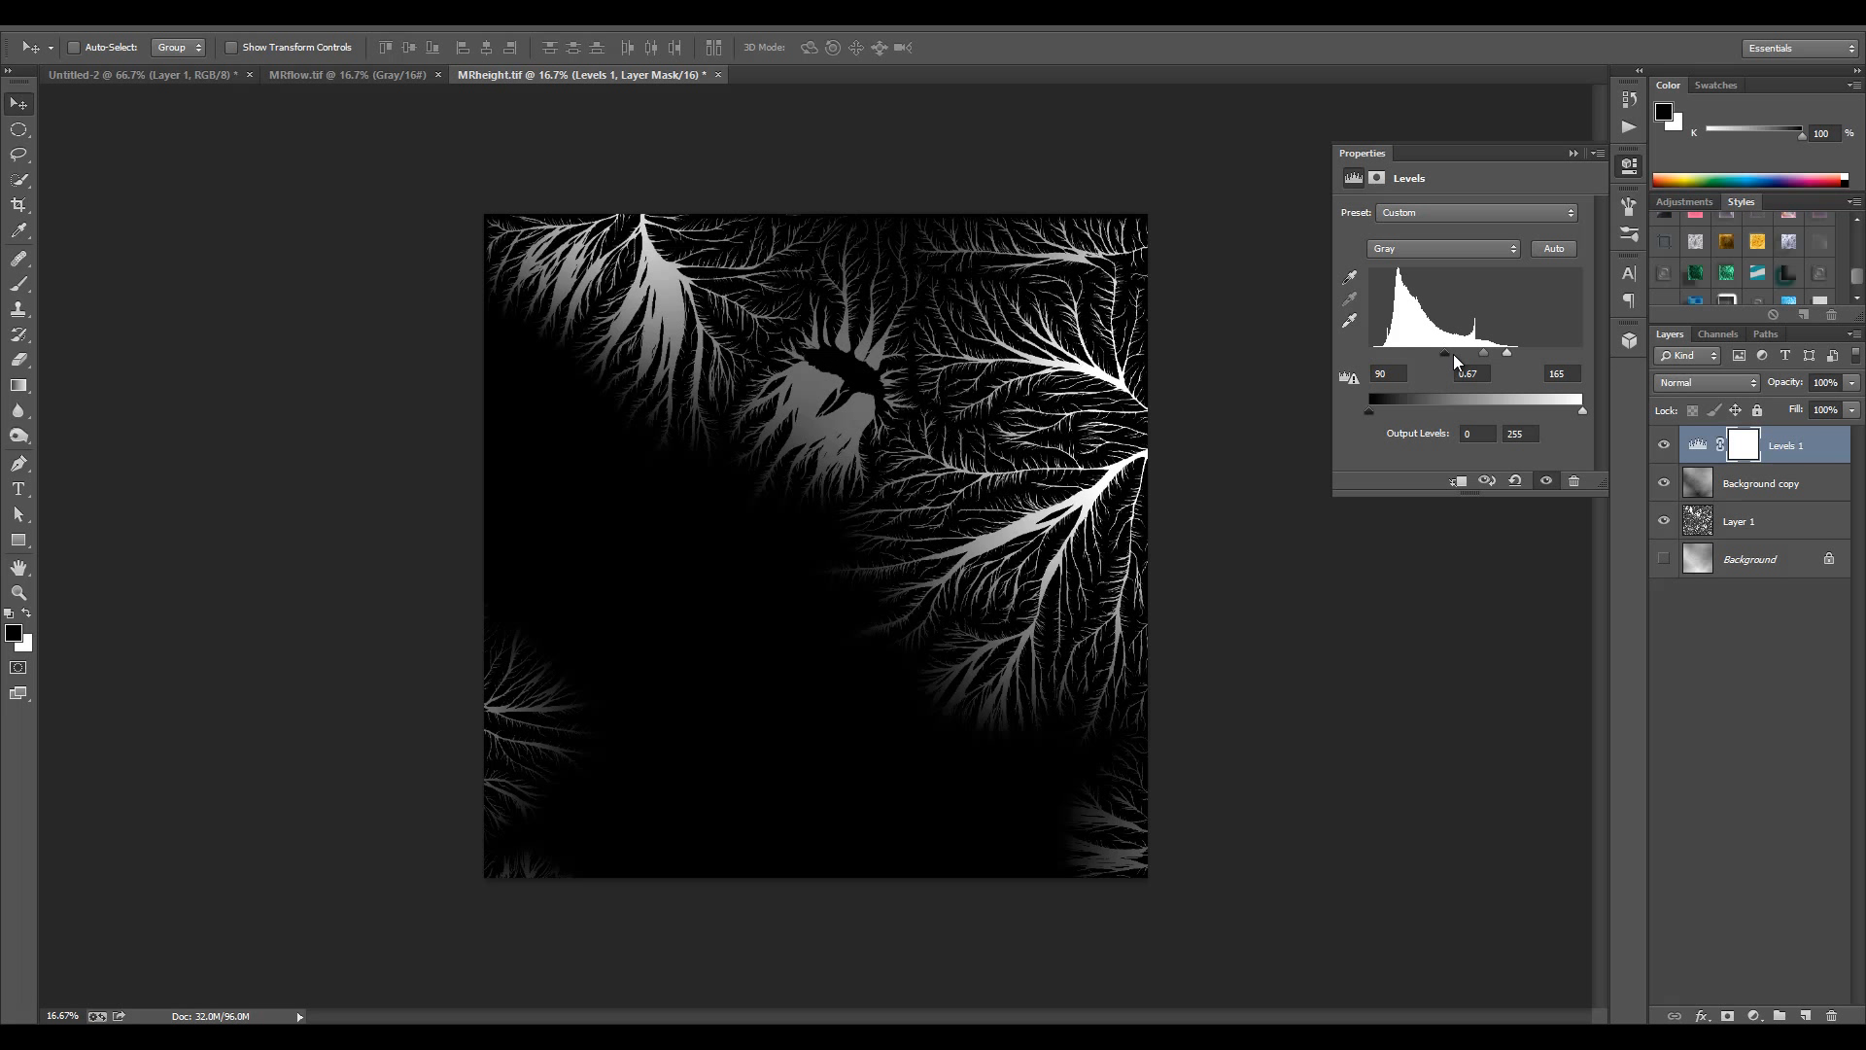
mouse_move(1447, 360)
left_mouse_down()
mouse_move(1506, 361)
mouse_move(1482, 348)
left_mouse_up()
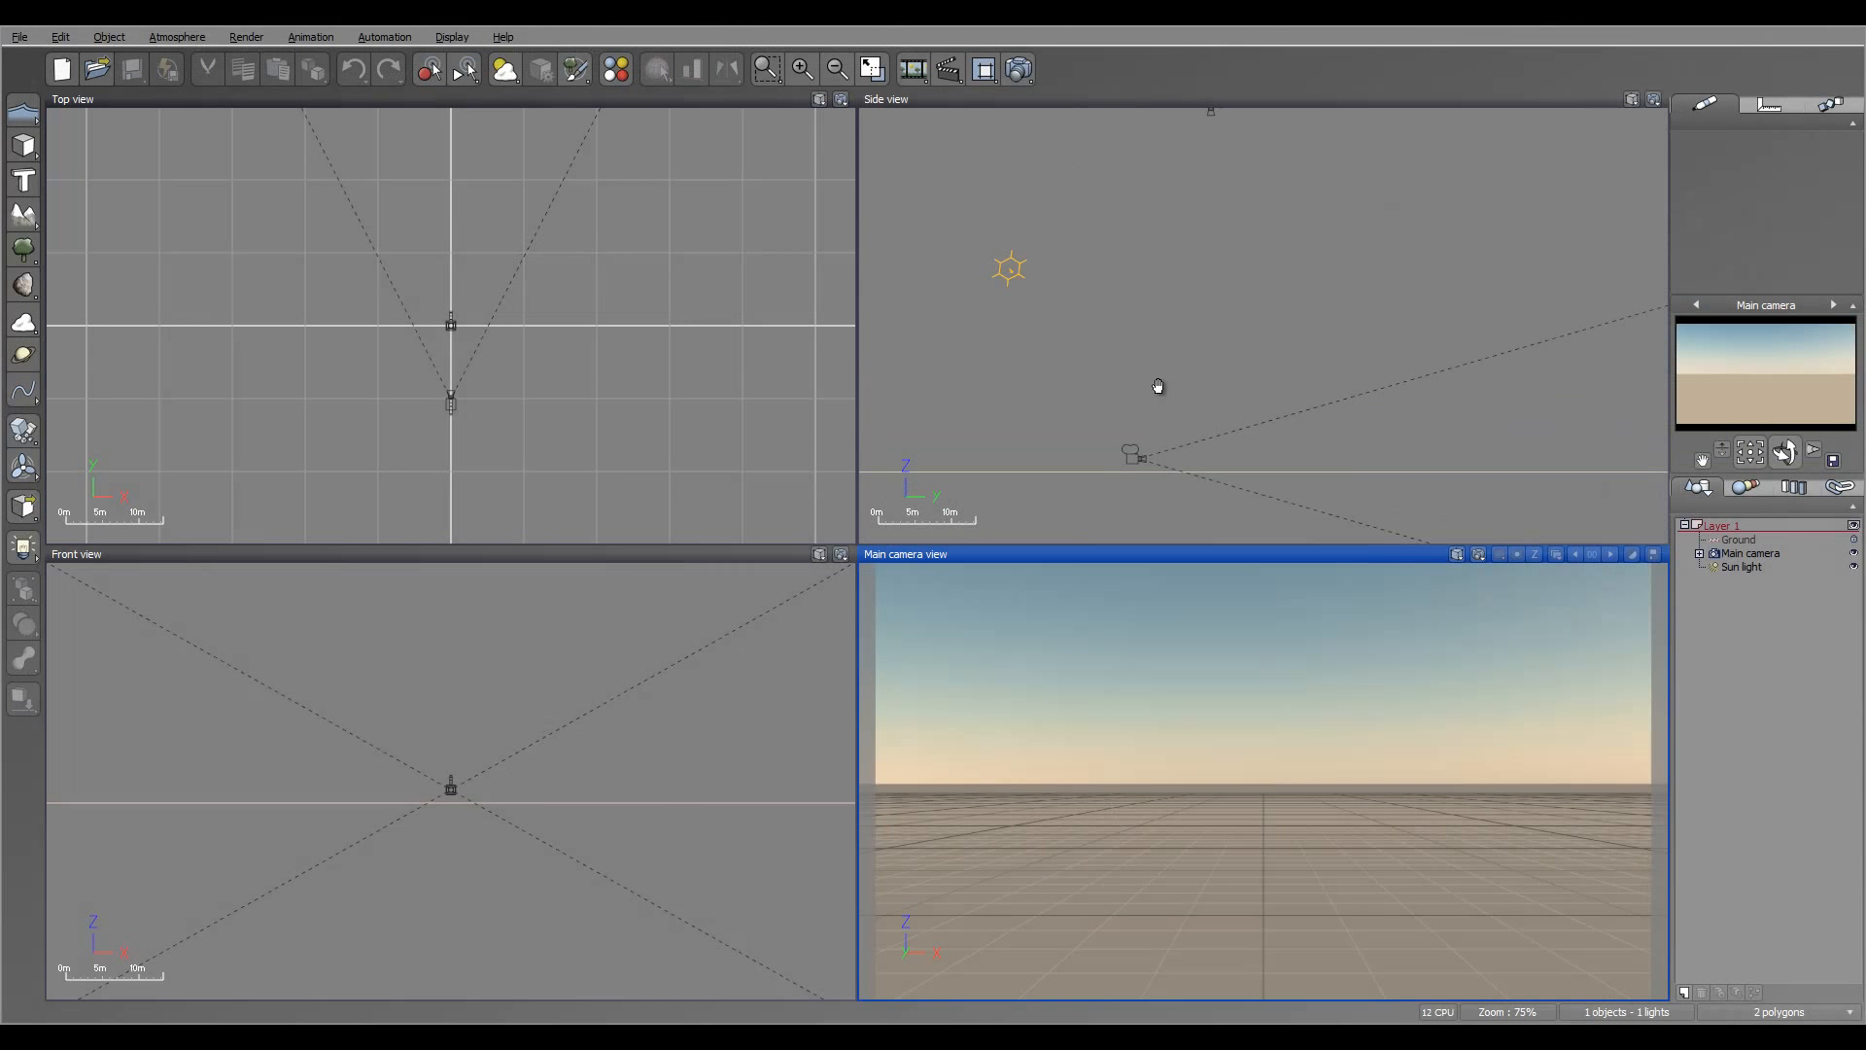
- Switch to Vue, add a terrain to the scene and move it forward in front of the camera, to about Y 587 m
left_click(1157, 386)
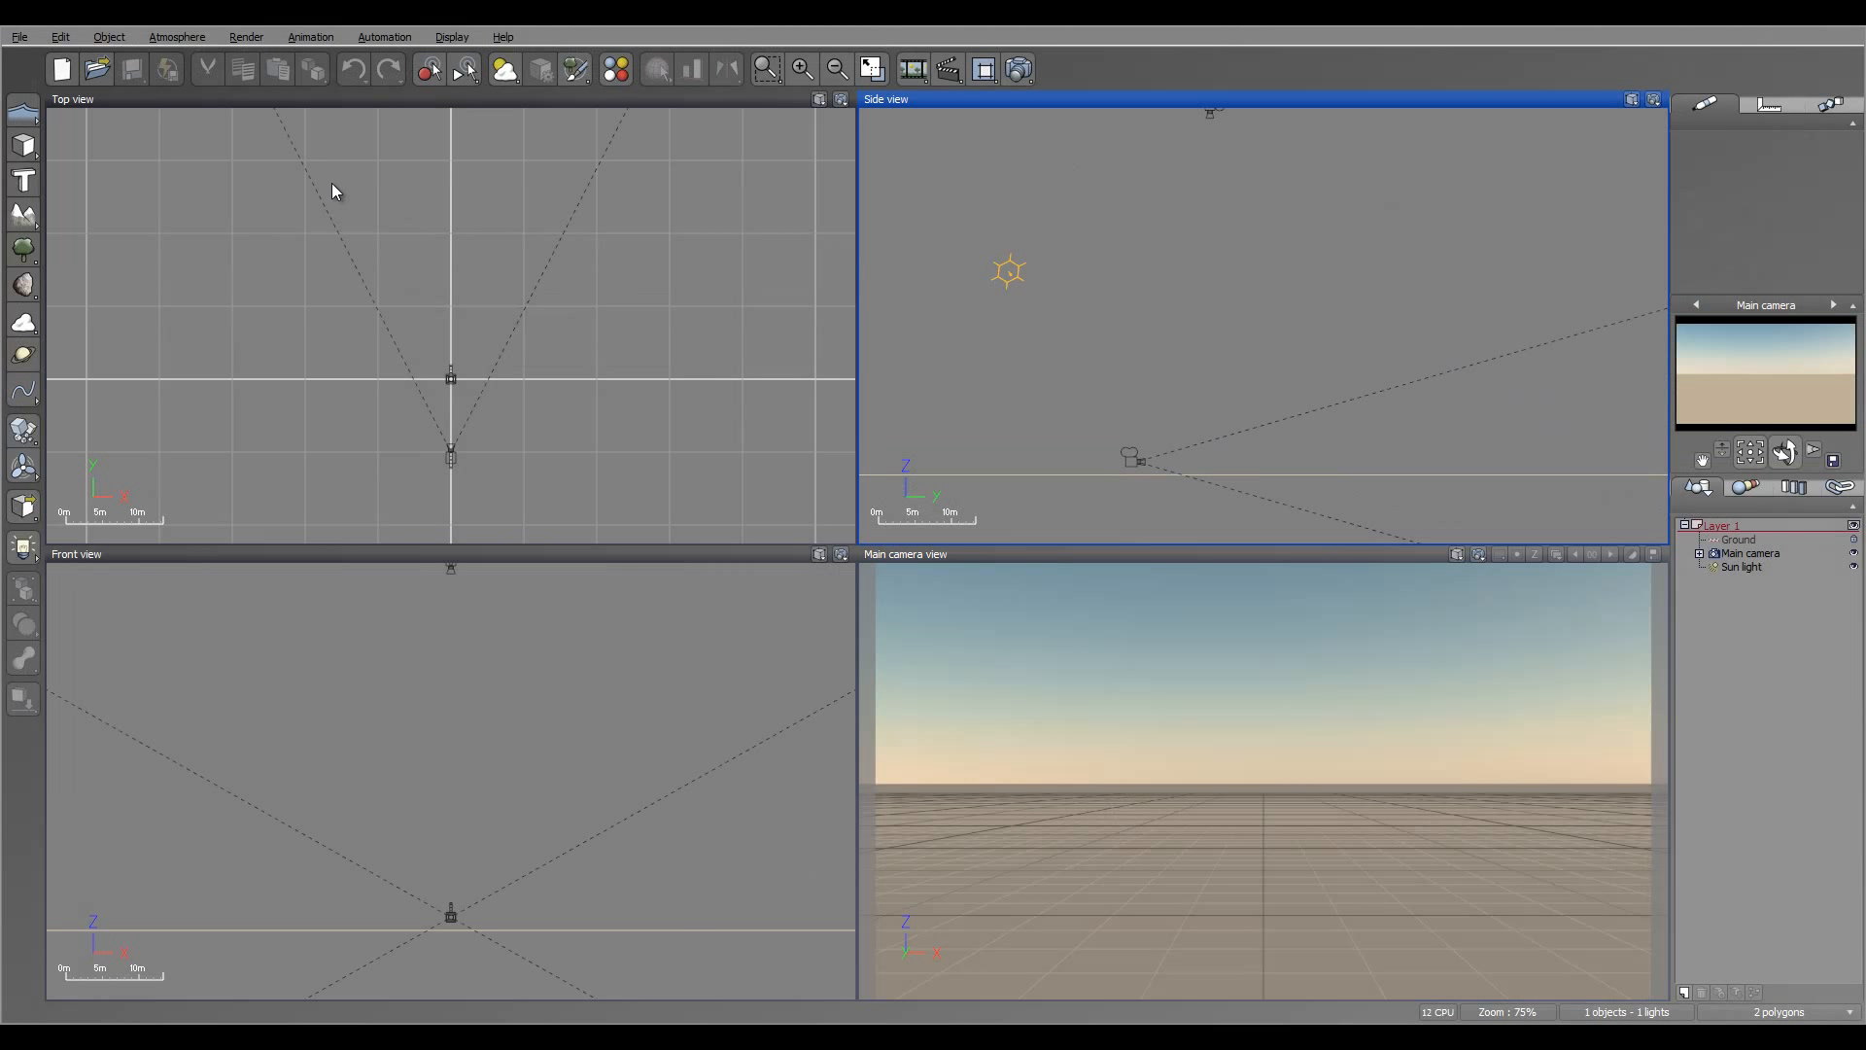
left_click(24, 215)
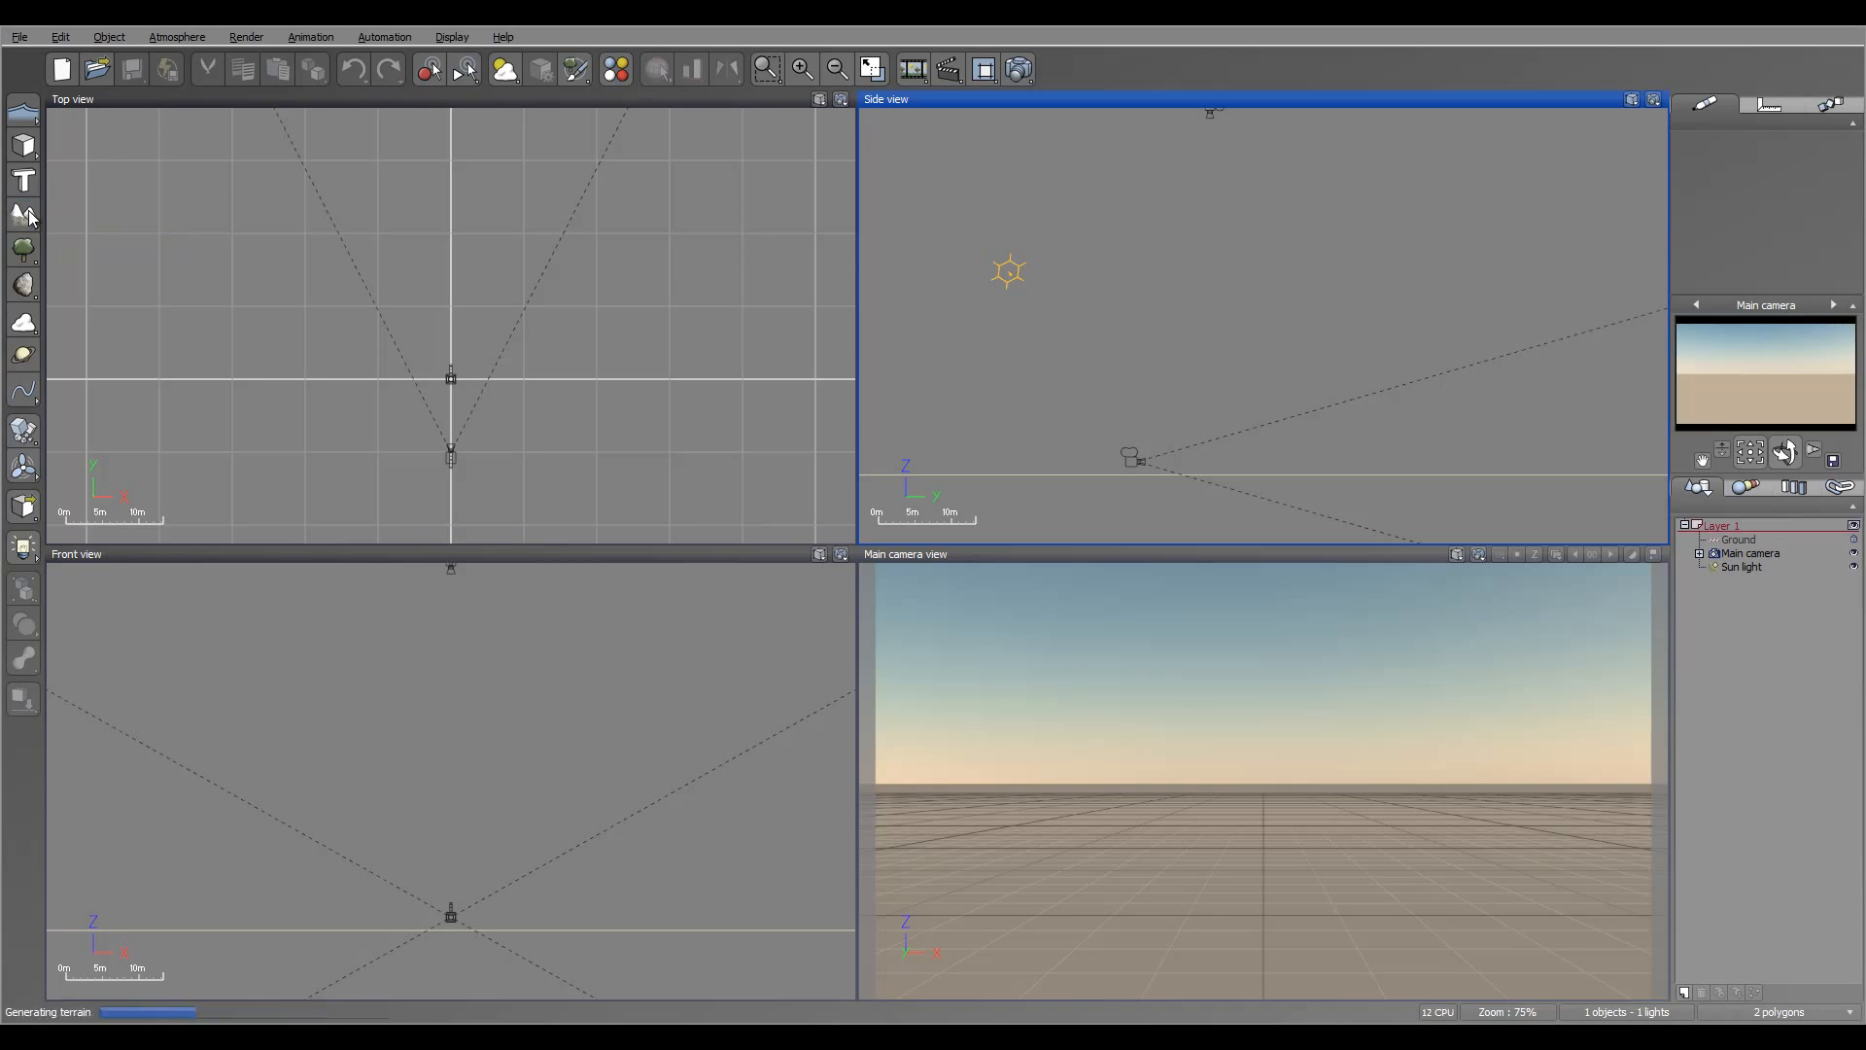
left_click(428, 289)
scroll(395, 322, "down", 10)
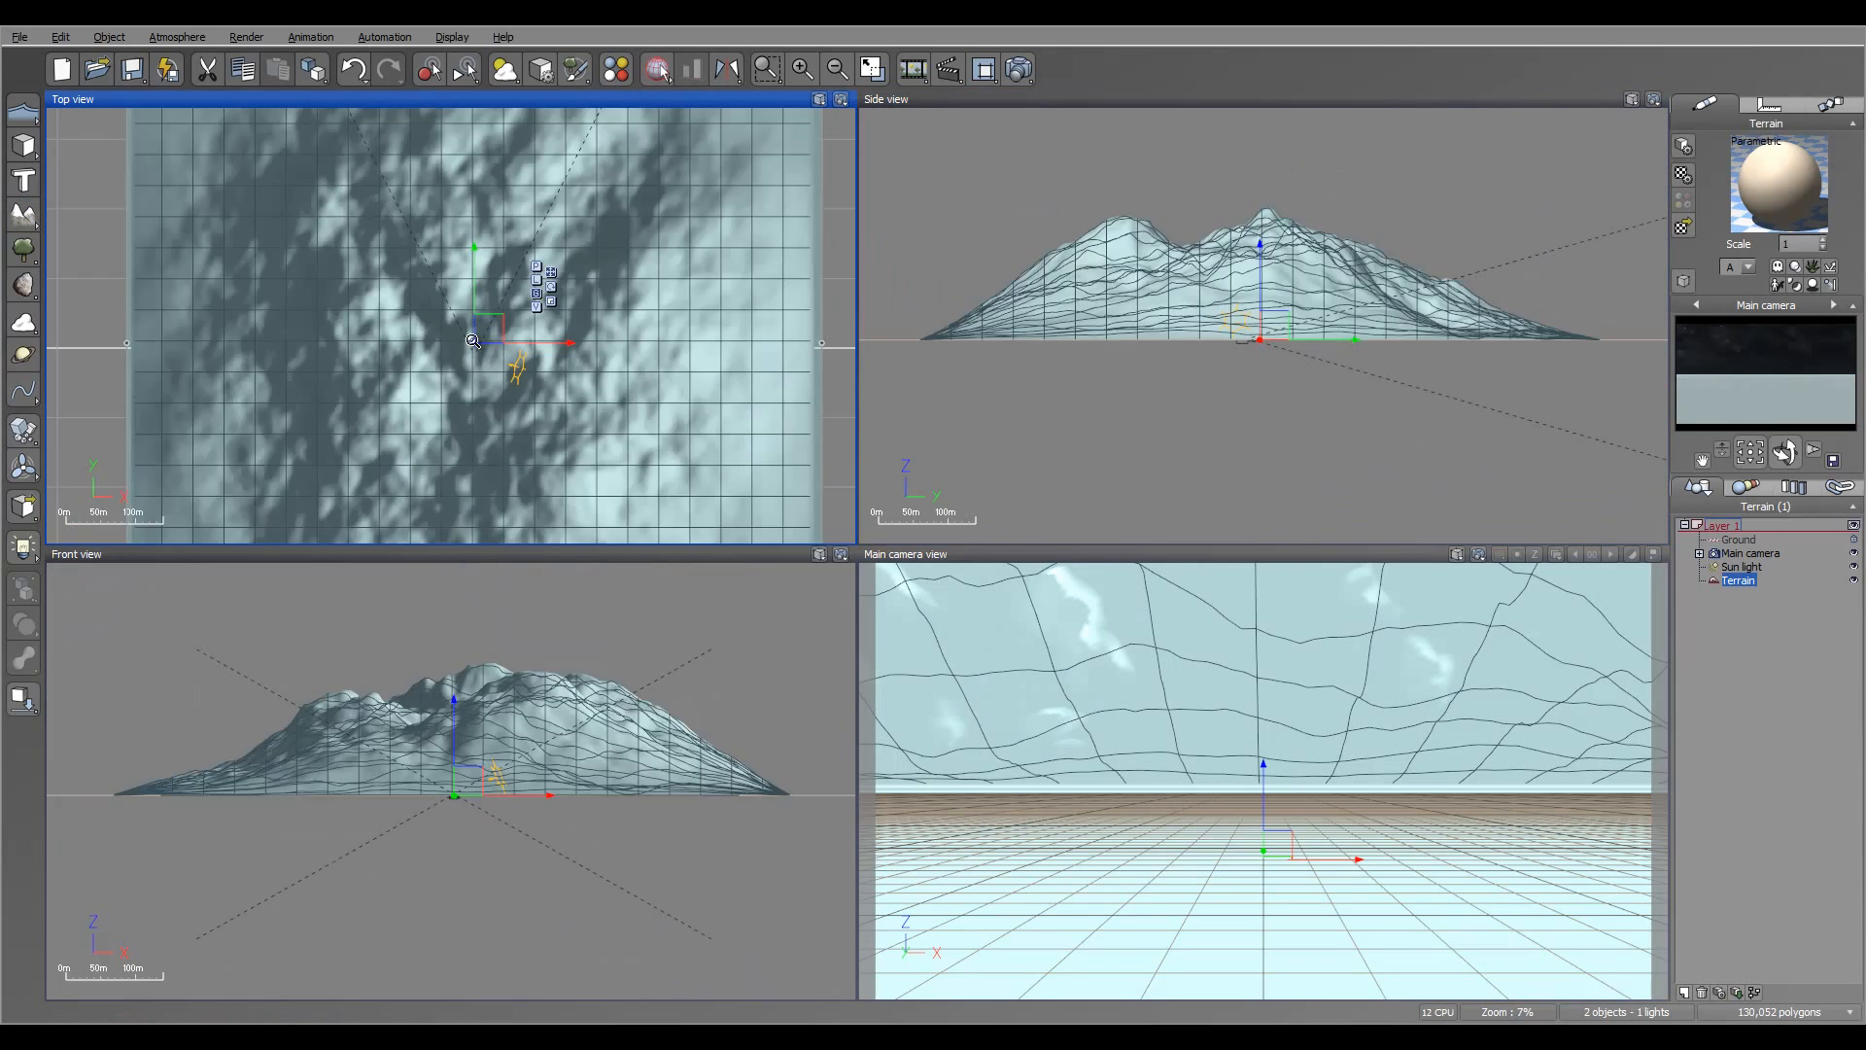
right_click_drag(394, 322, 539, 446)
left_click_drag(636, 458, 636, 308)
right_click(578, 330)
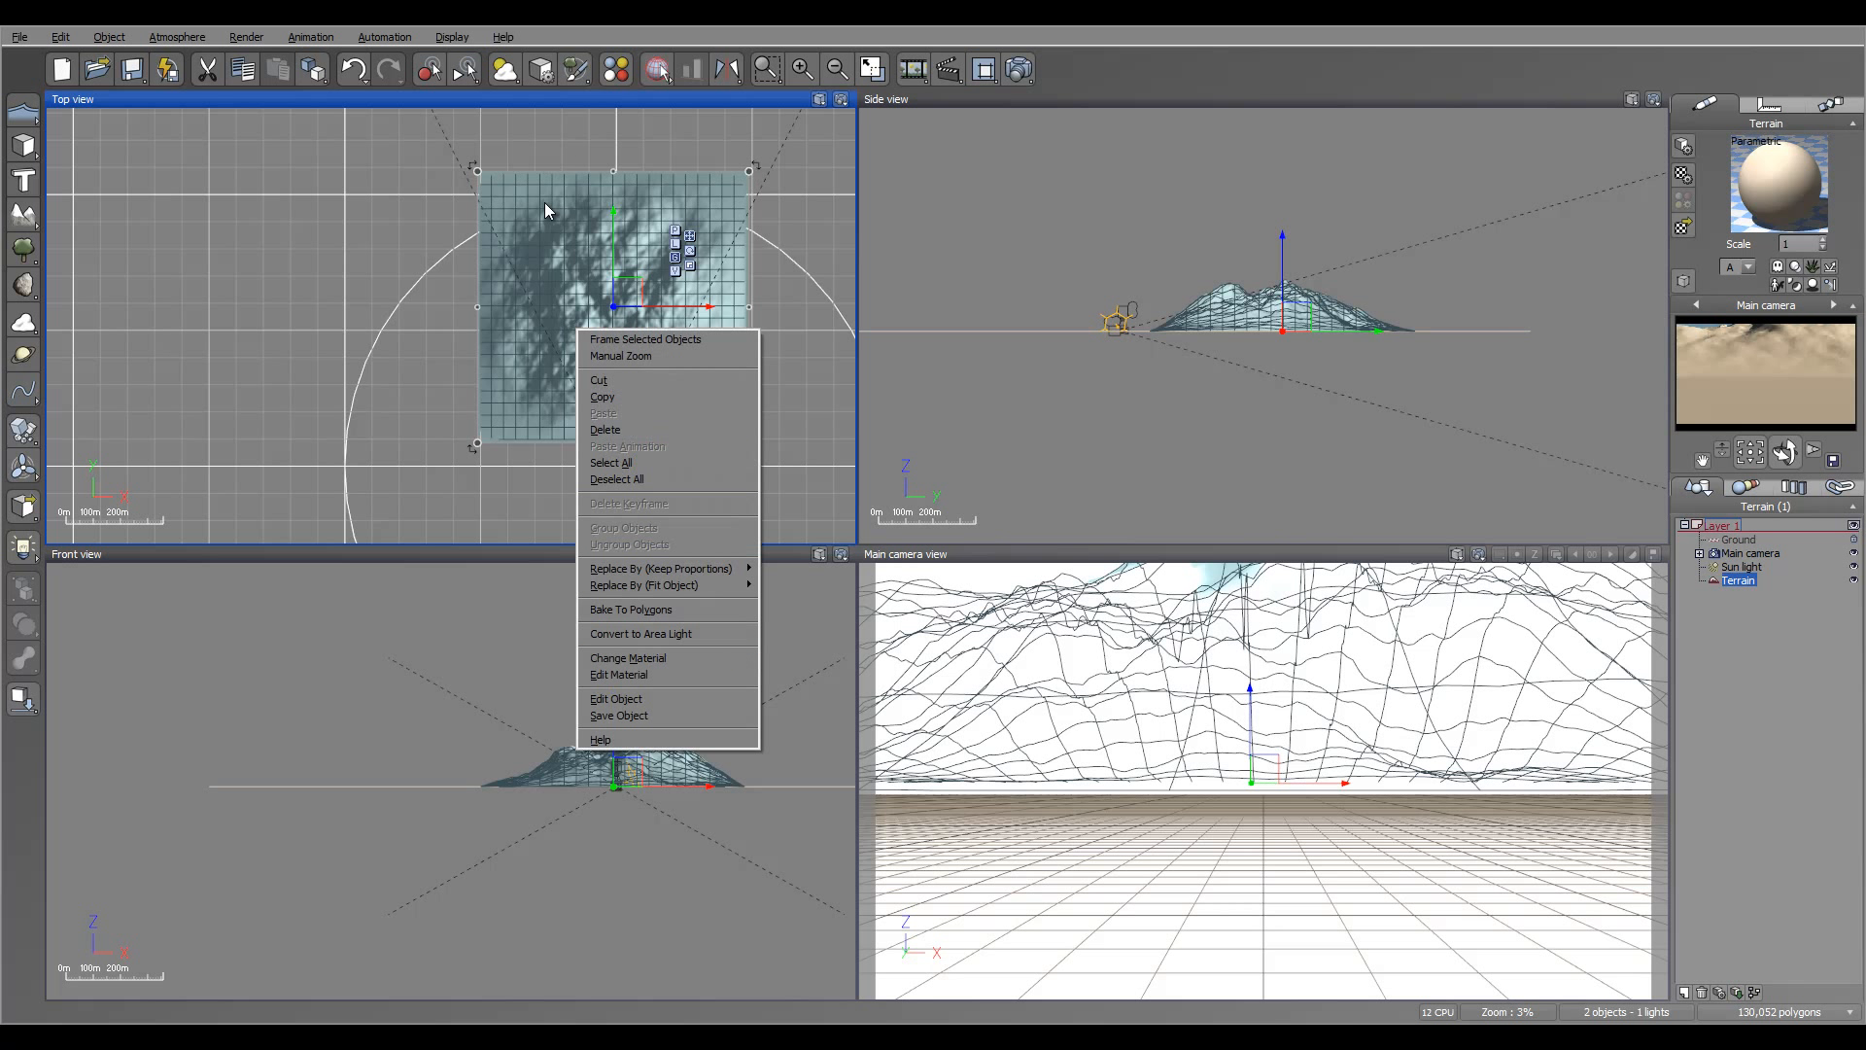
- Set the terrain's X and Y size to 4 km each
left_click(1786, 101)
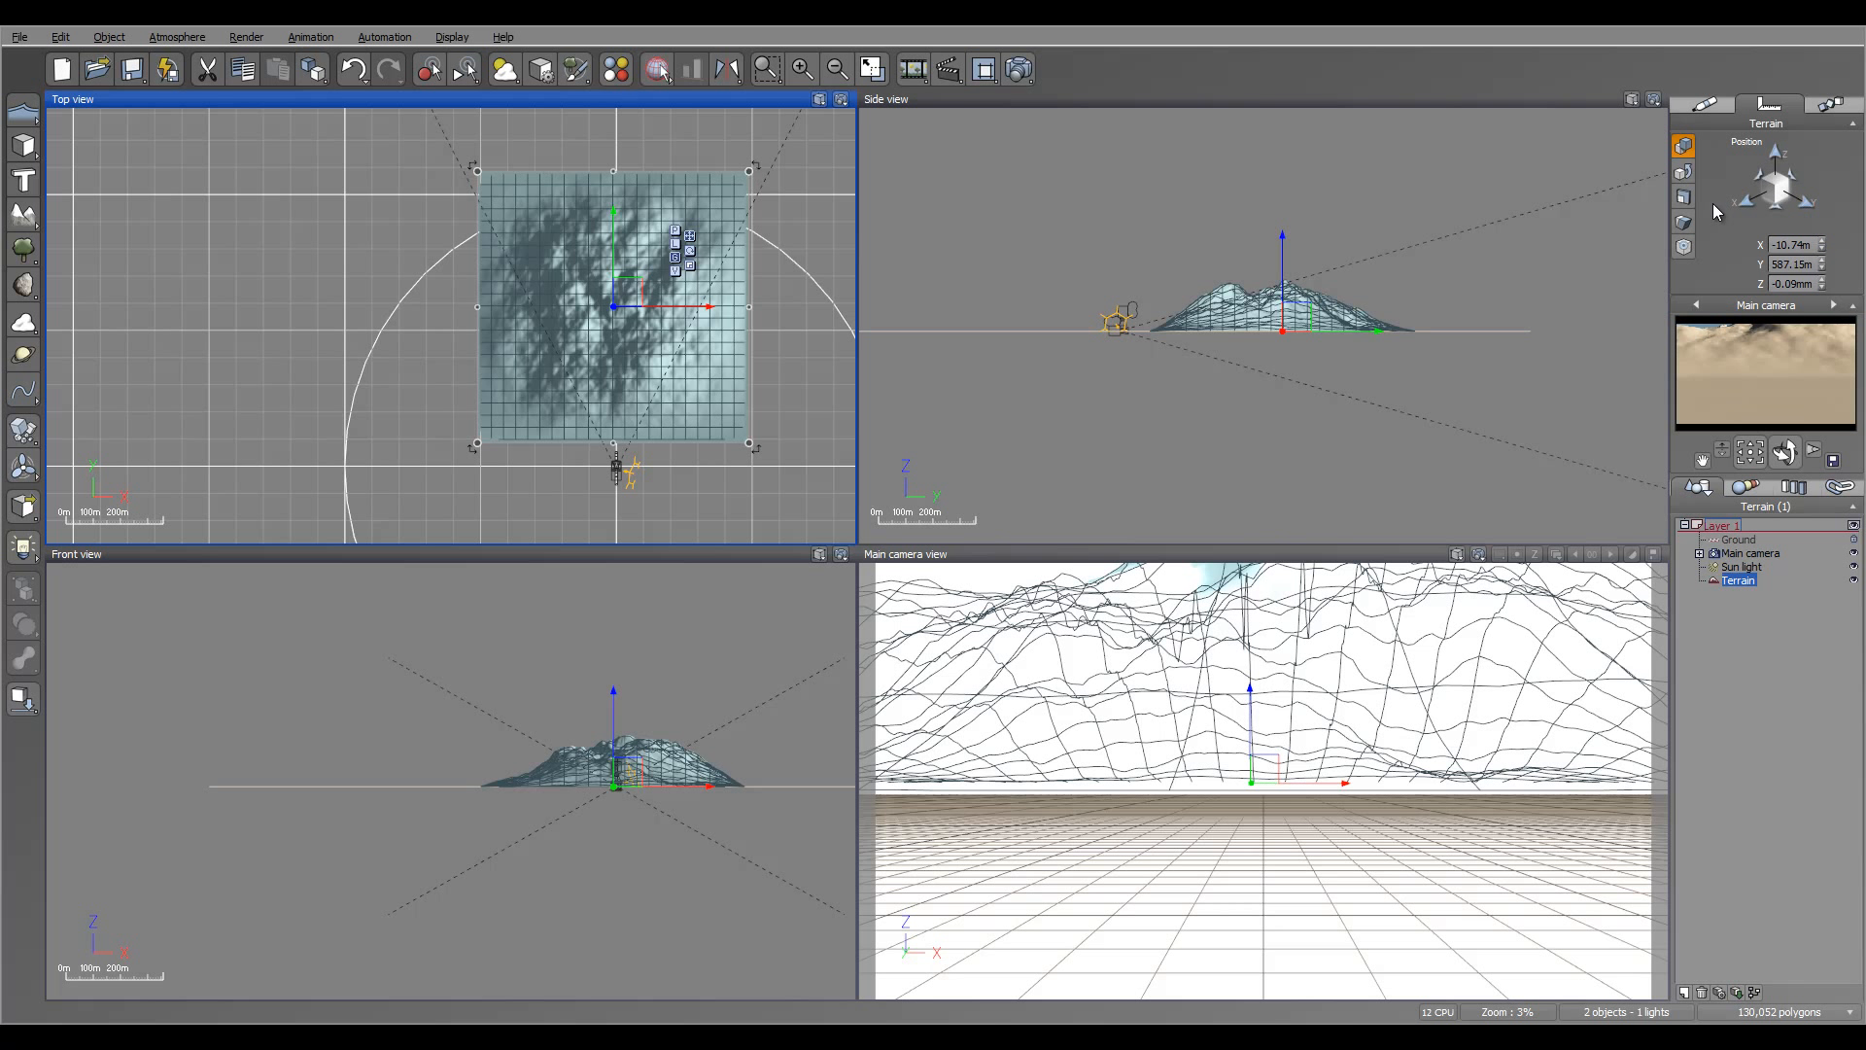
left_click(1683, 197)
double_click(1794, 264)
double_click(1779, 244)
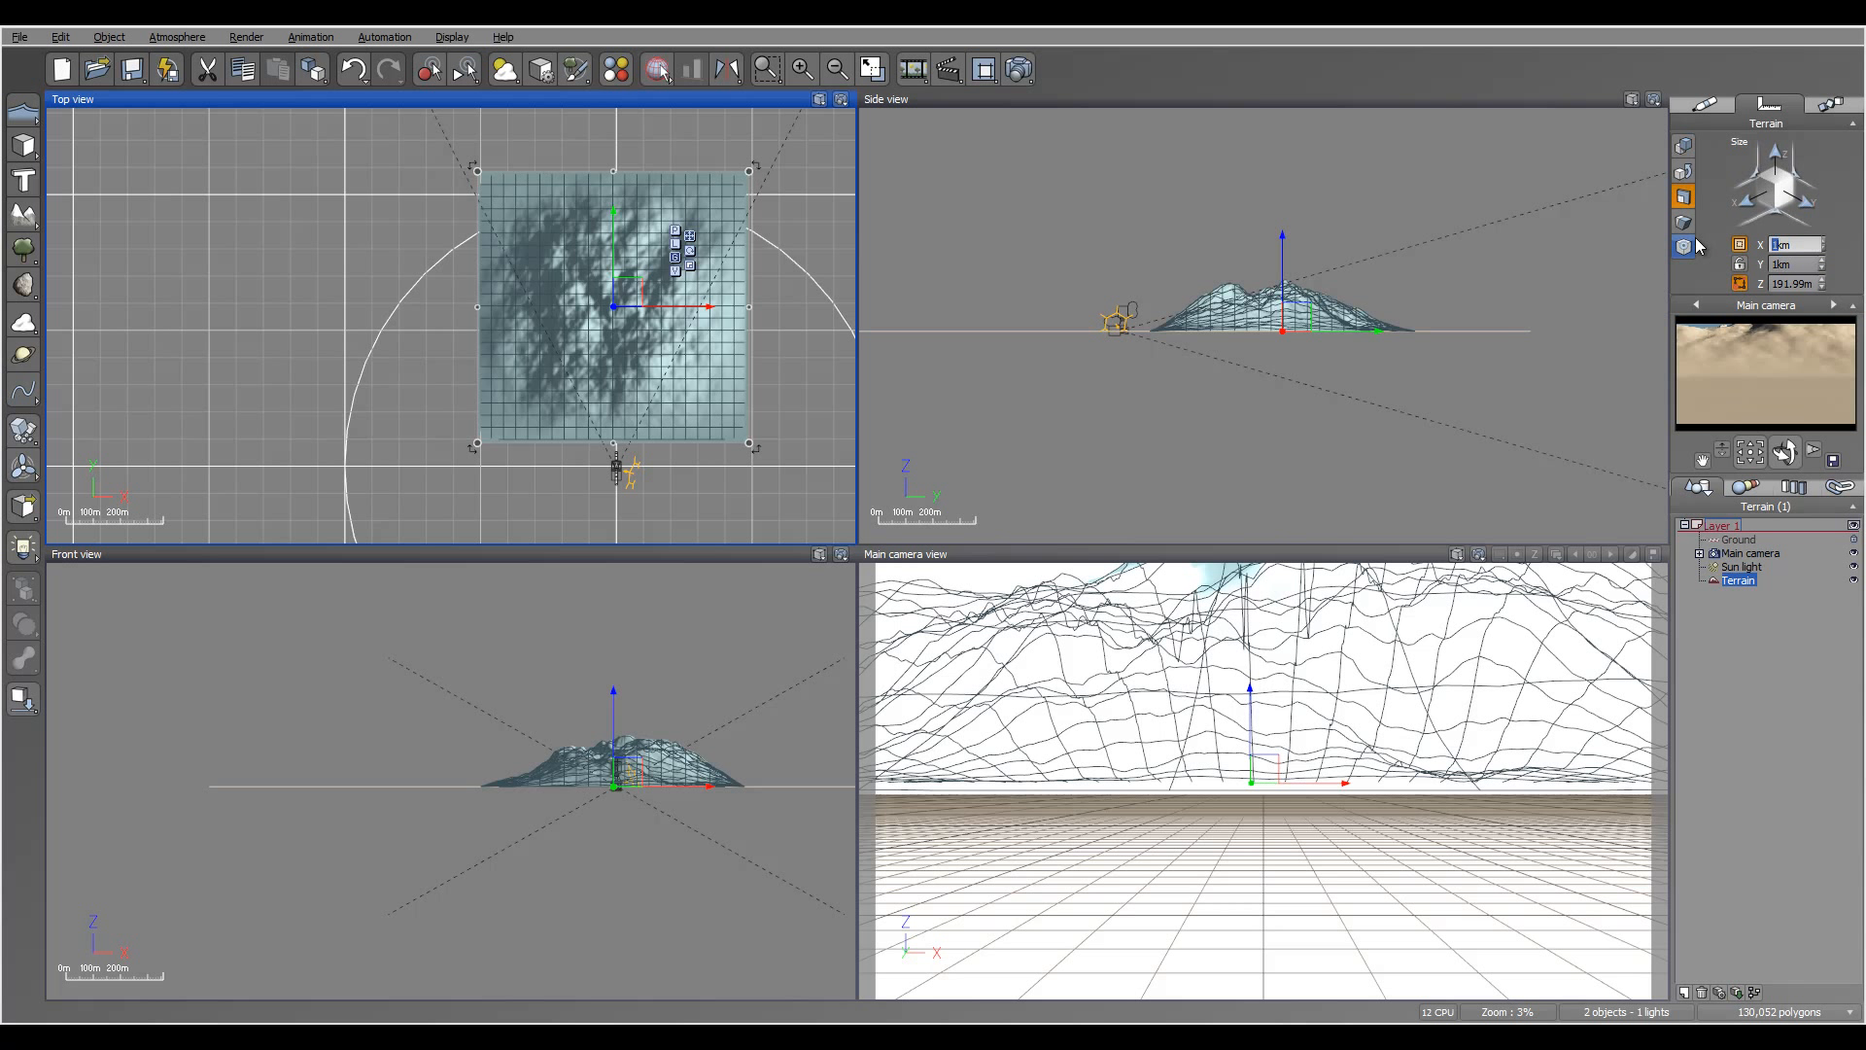
type("4")
key("Tab")
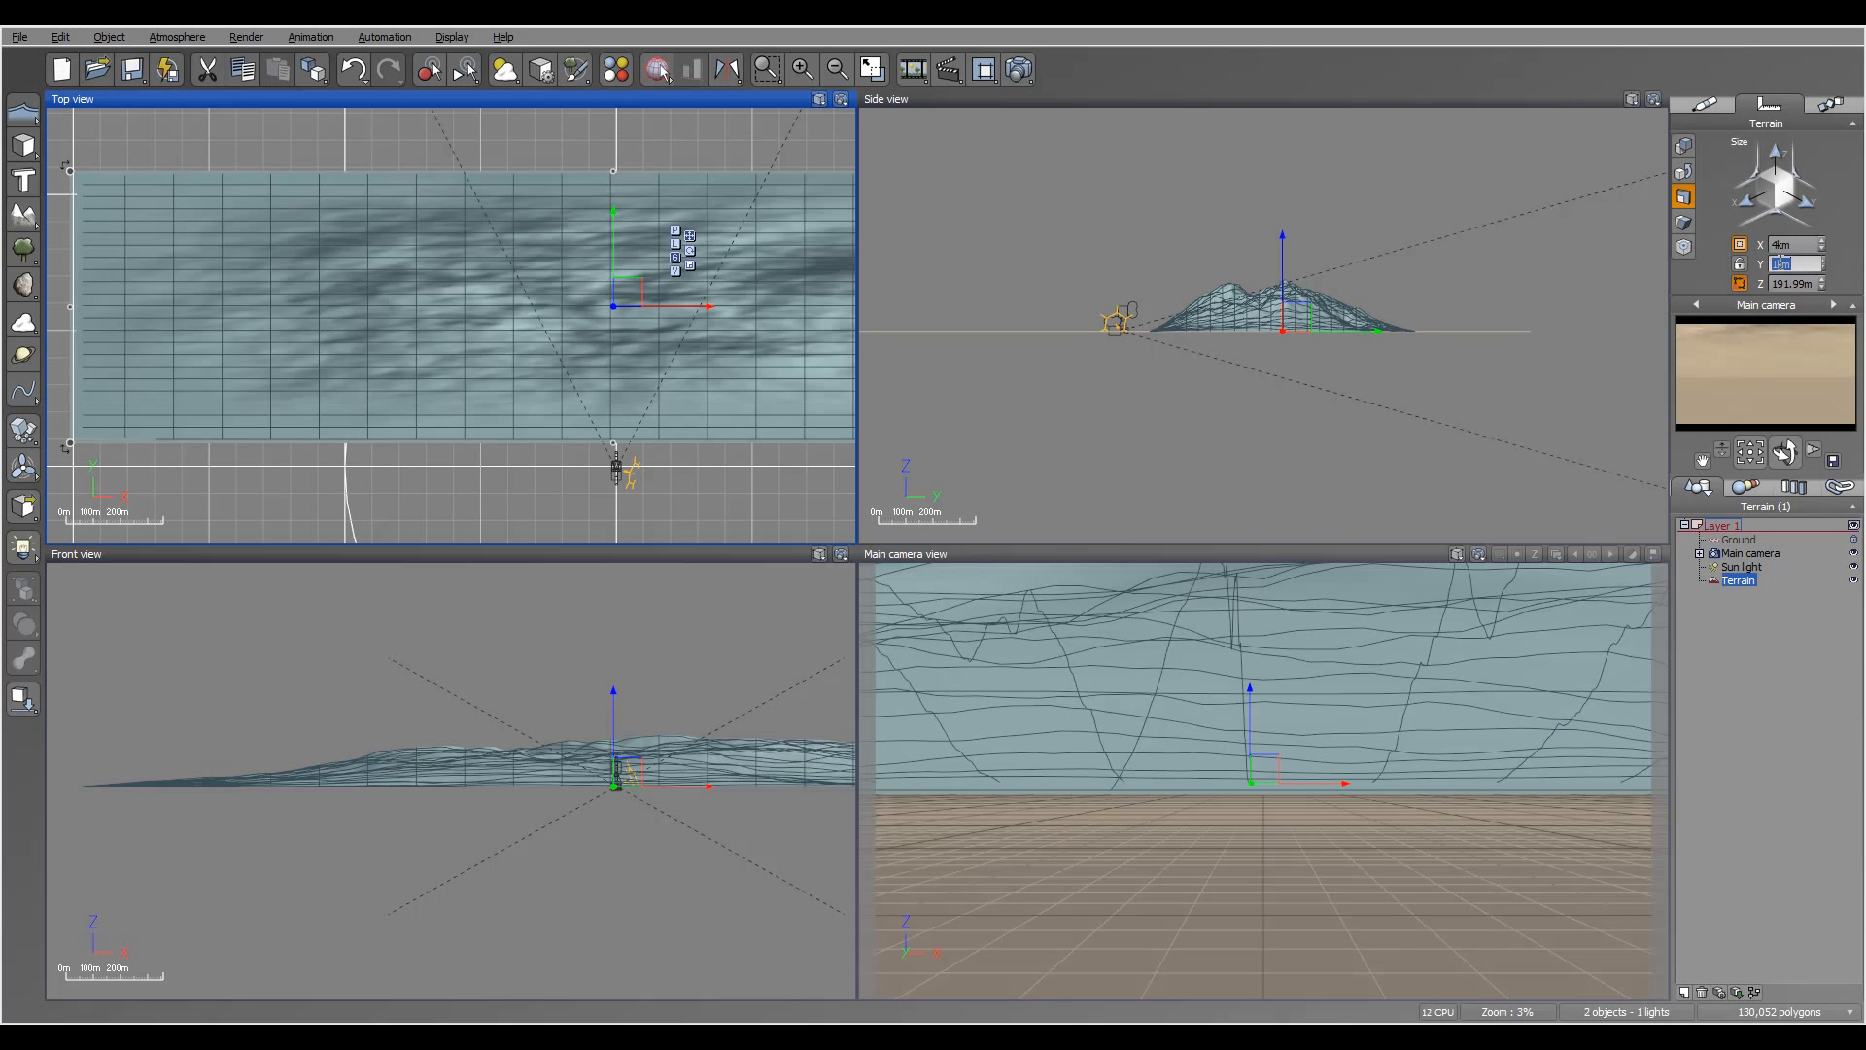
type("4")
key("Tab")
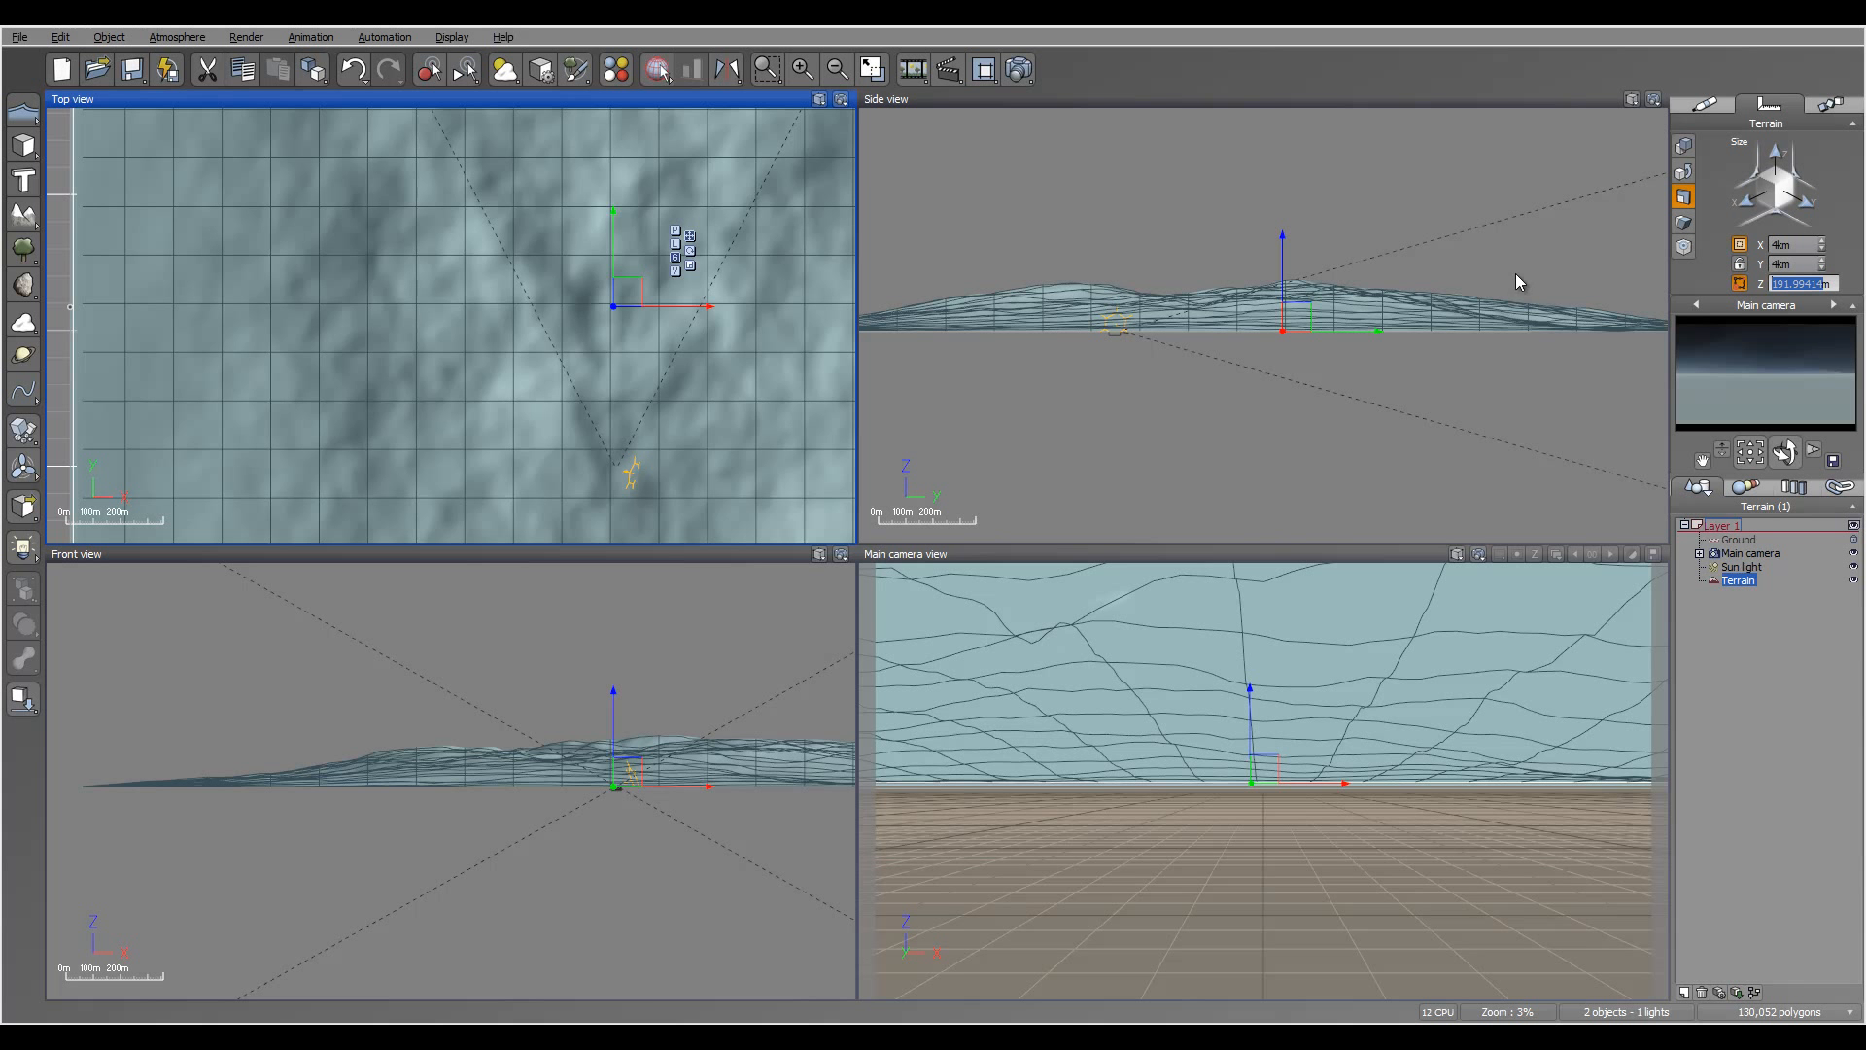
- Try terrain heights of 200 and 1500 for the Z size, then deselect the terrain
type("200")
key("Tab")
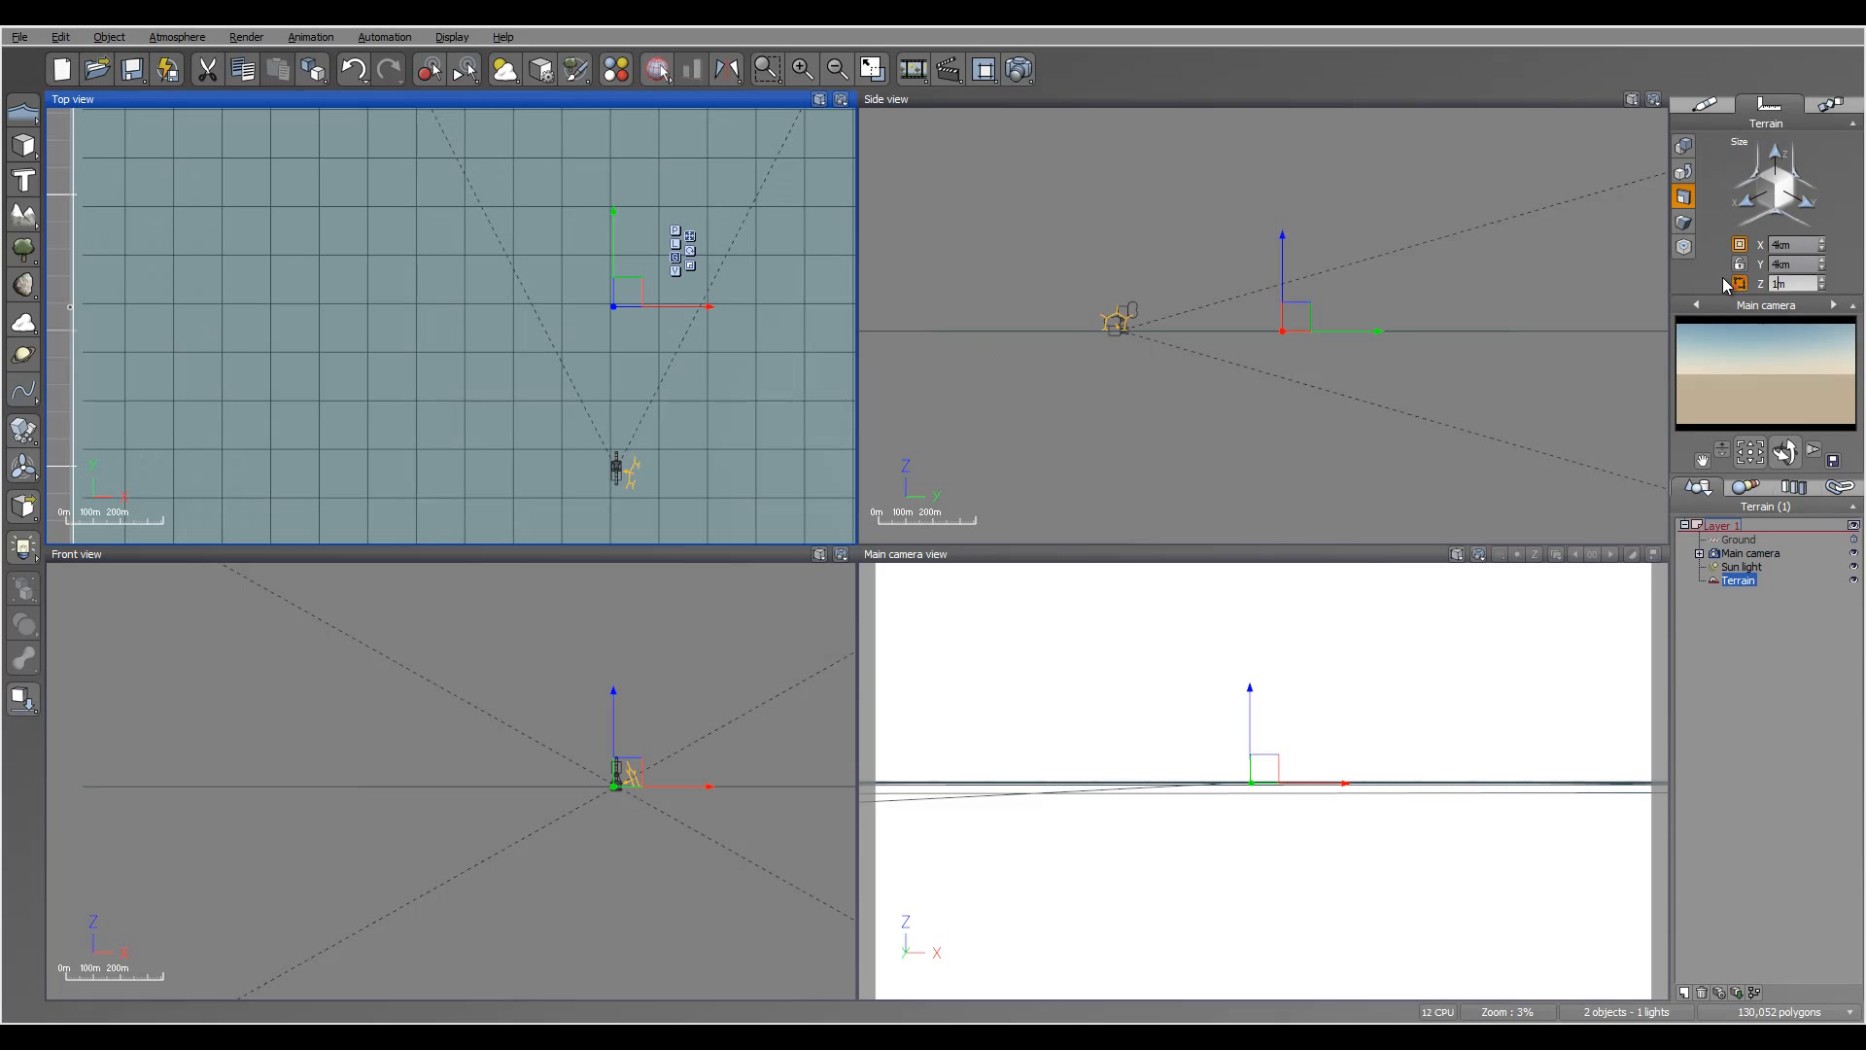
type("1500")
key("Tab")
left_click(1794, 669)
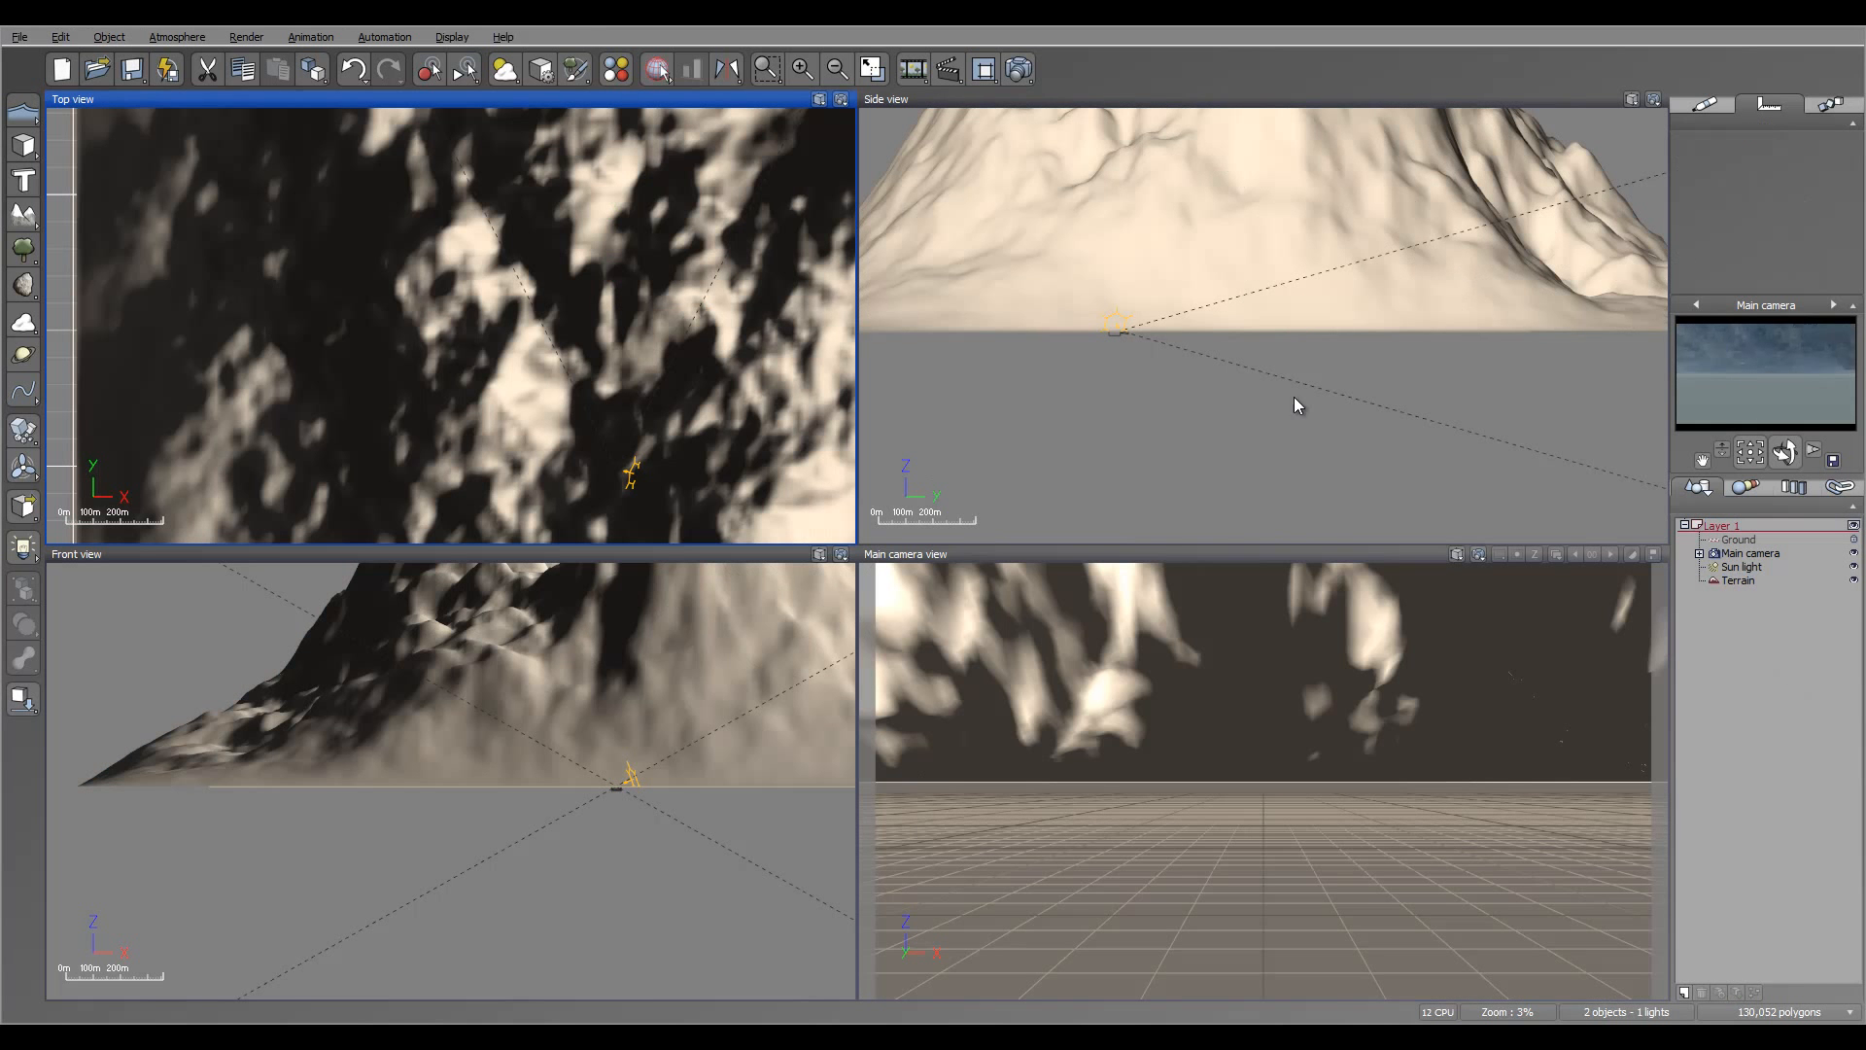
- Set the terrain's Z size to 1 km and select the main camera
left_click(1264, 144)
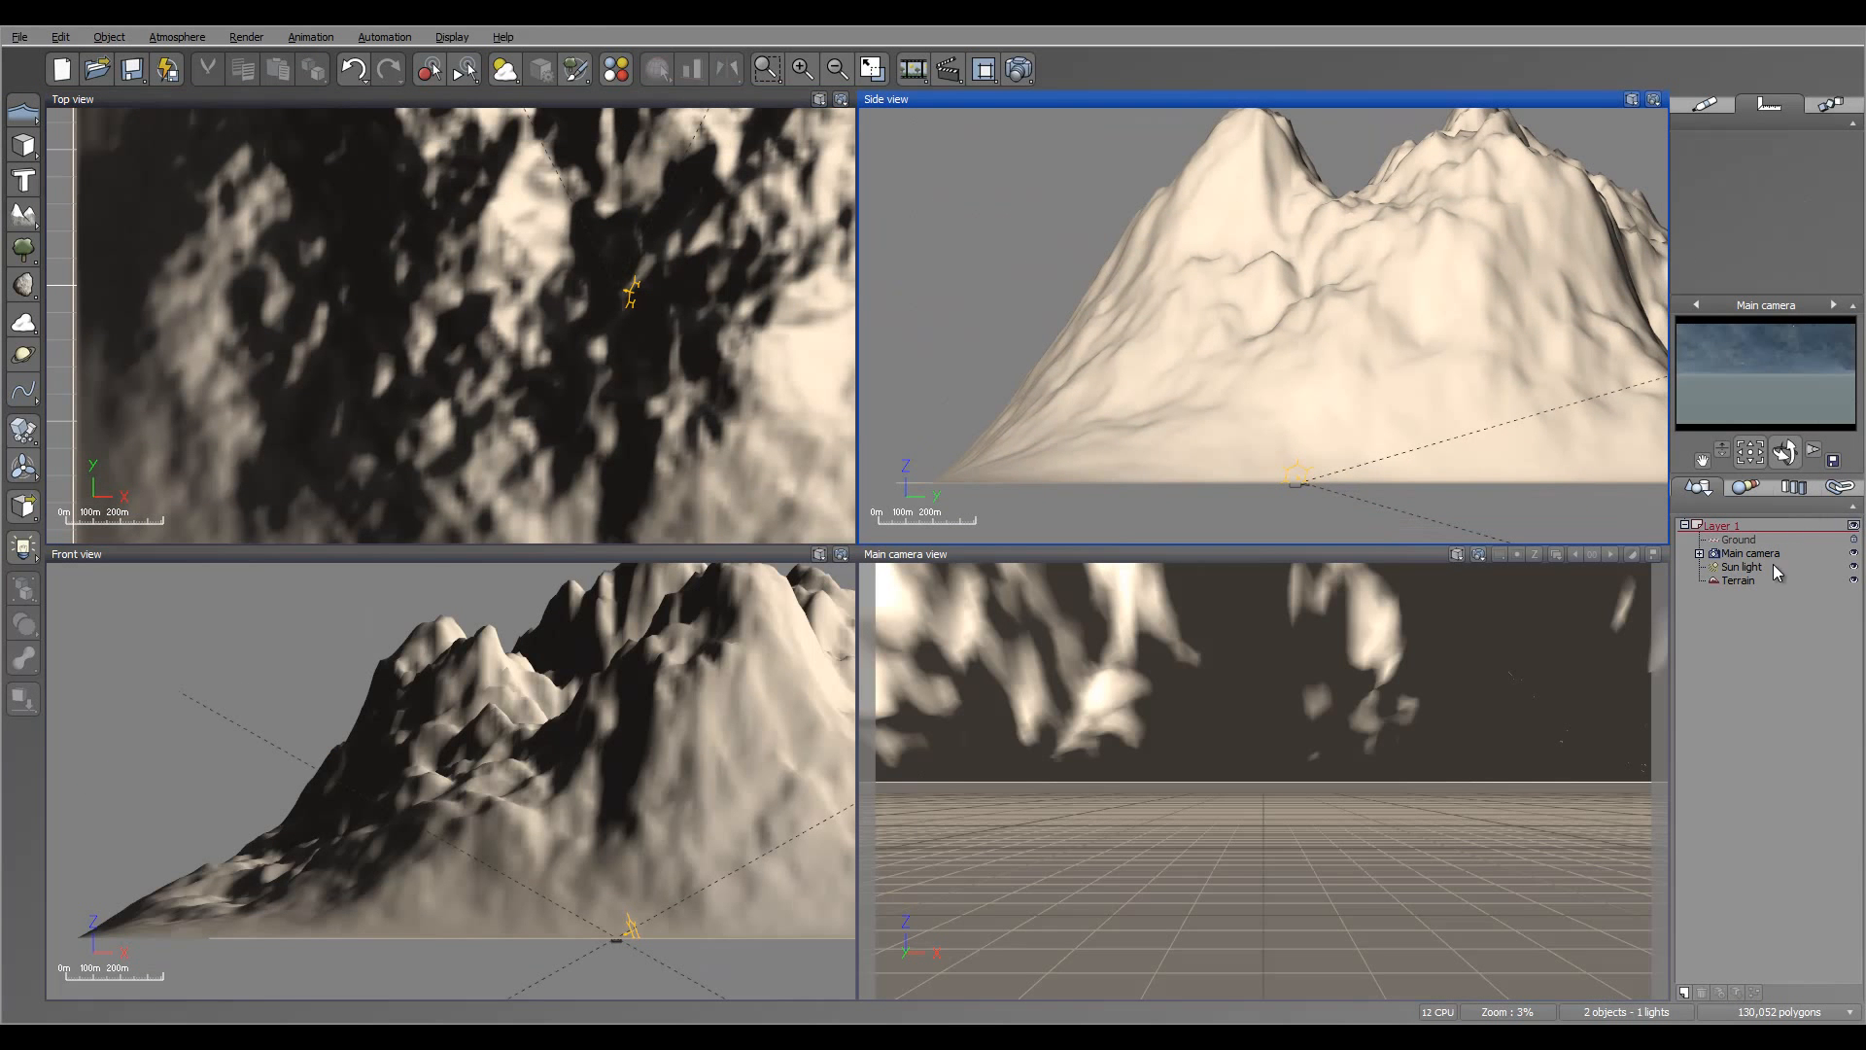
left_click(1739, 580)
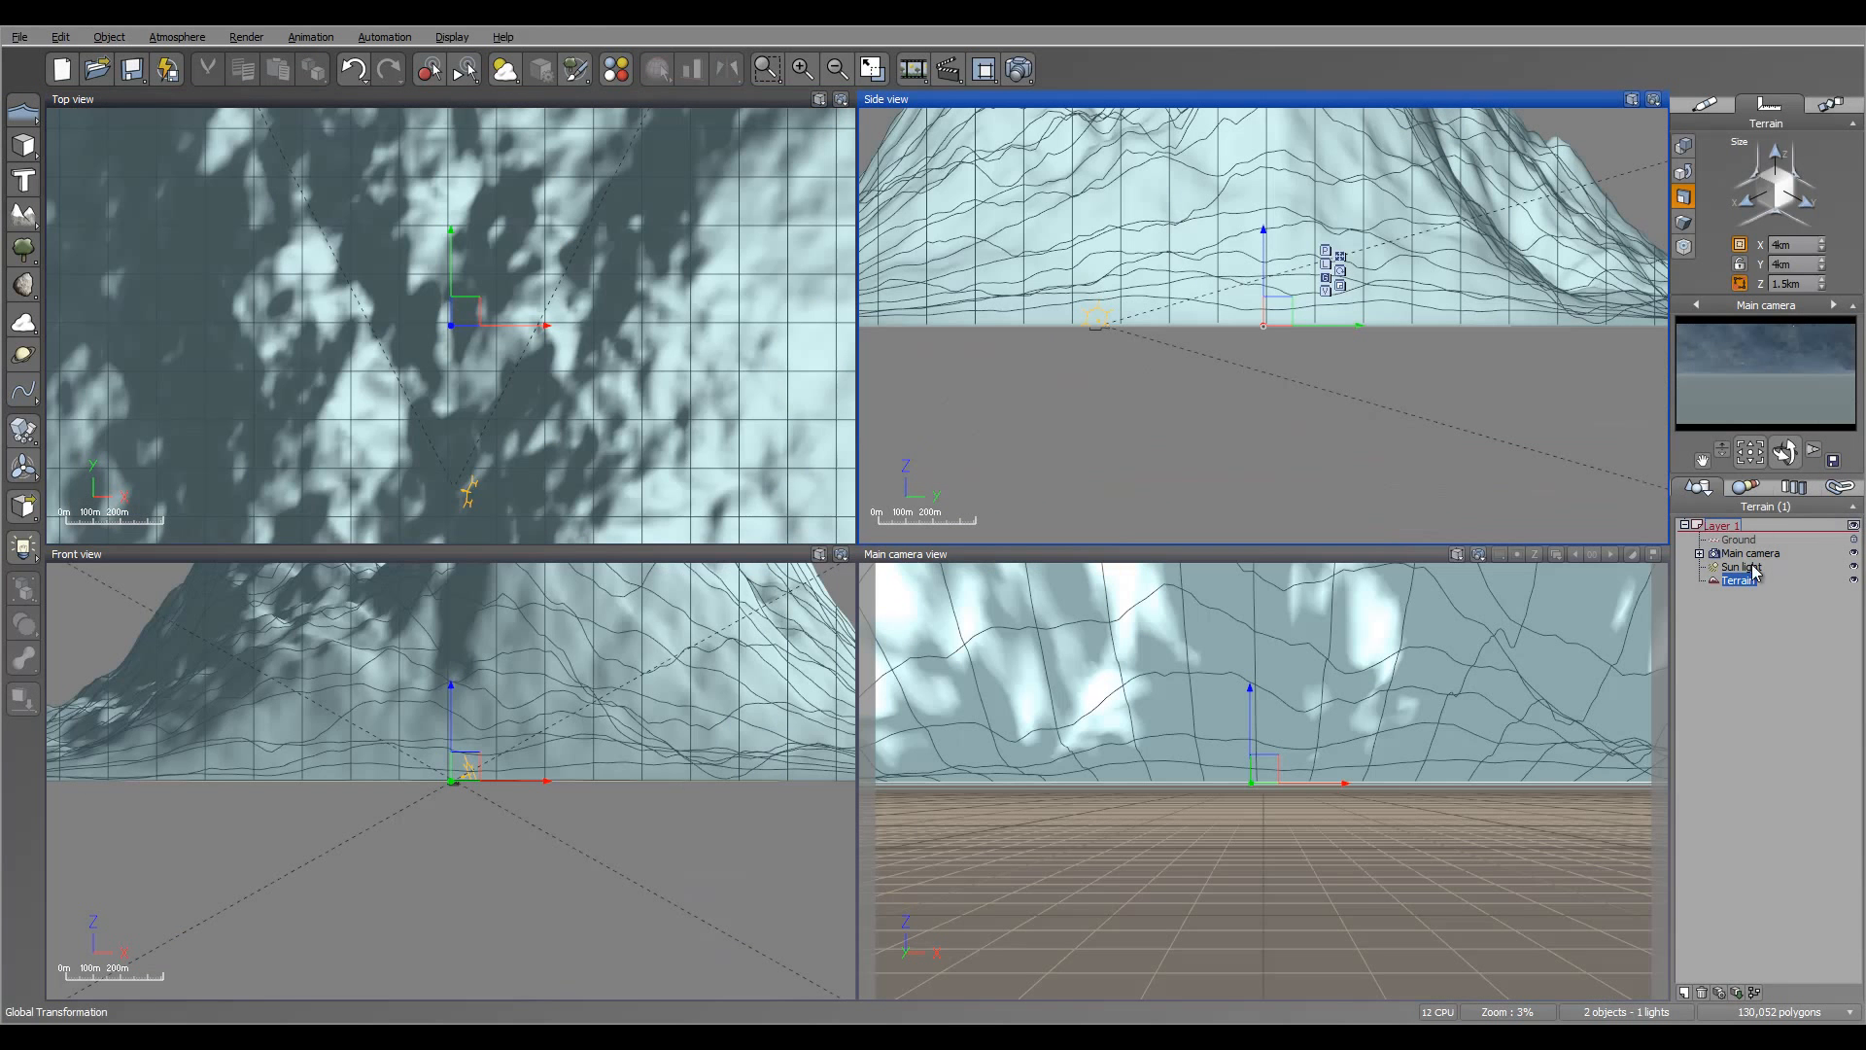
left_click(1788, 283)
type("1")
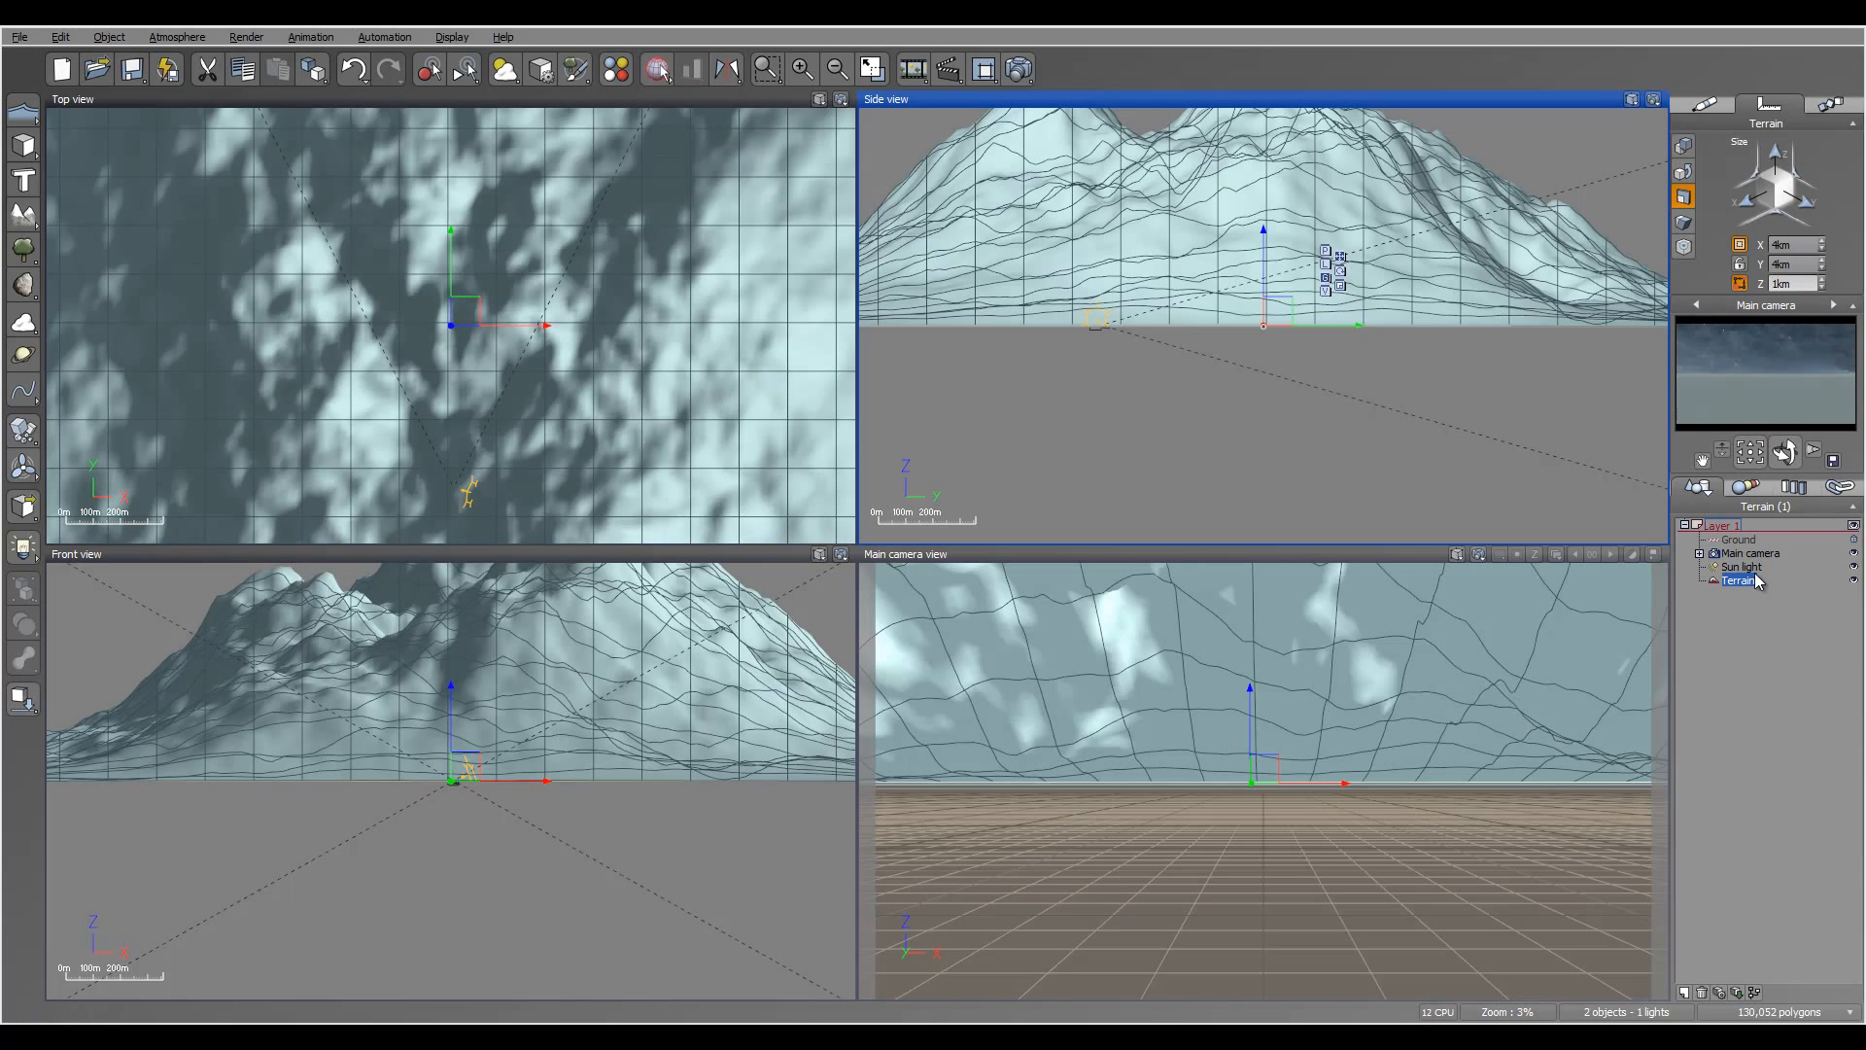
left_click(1752, 555)
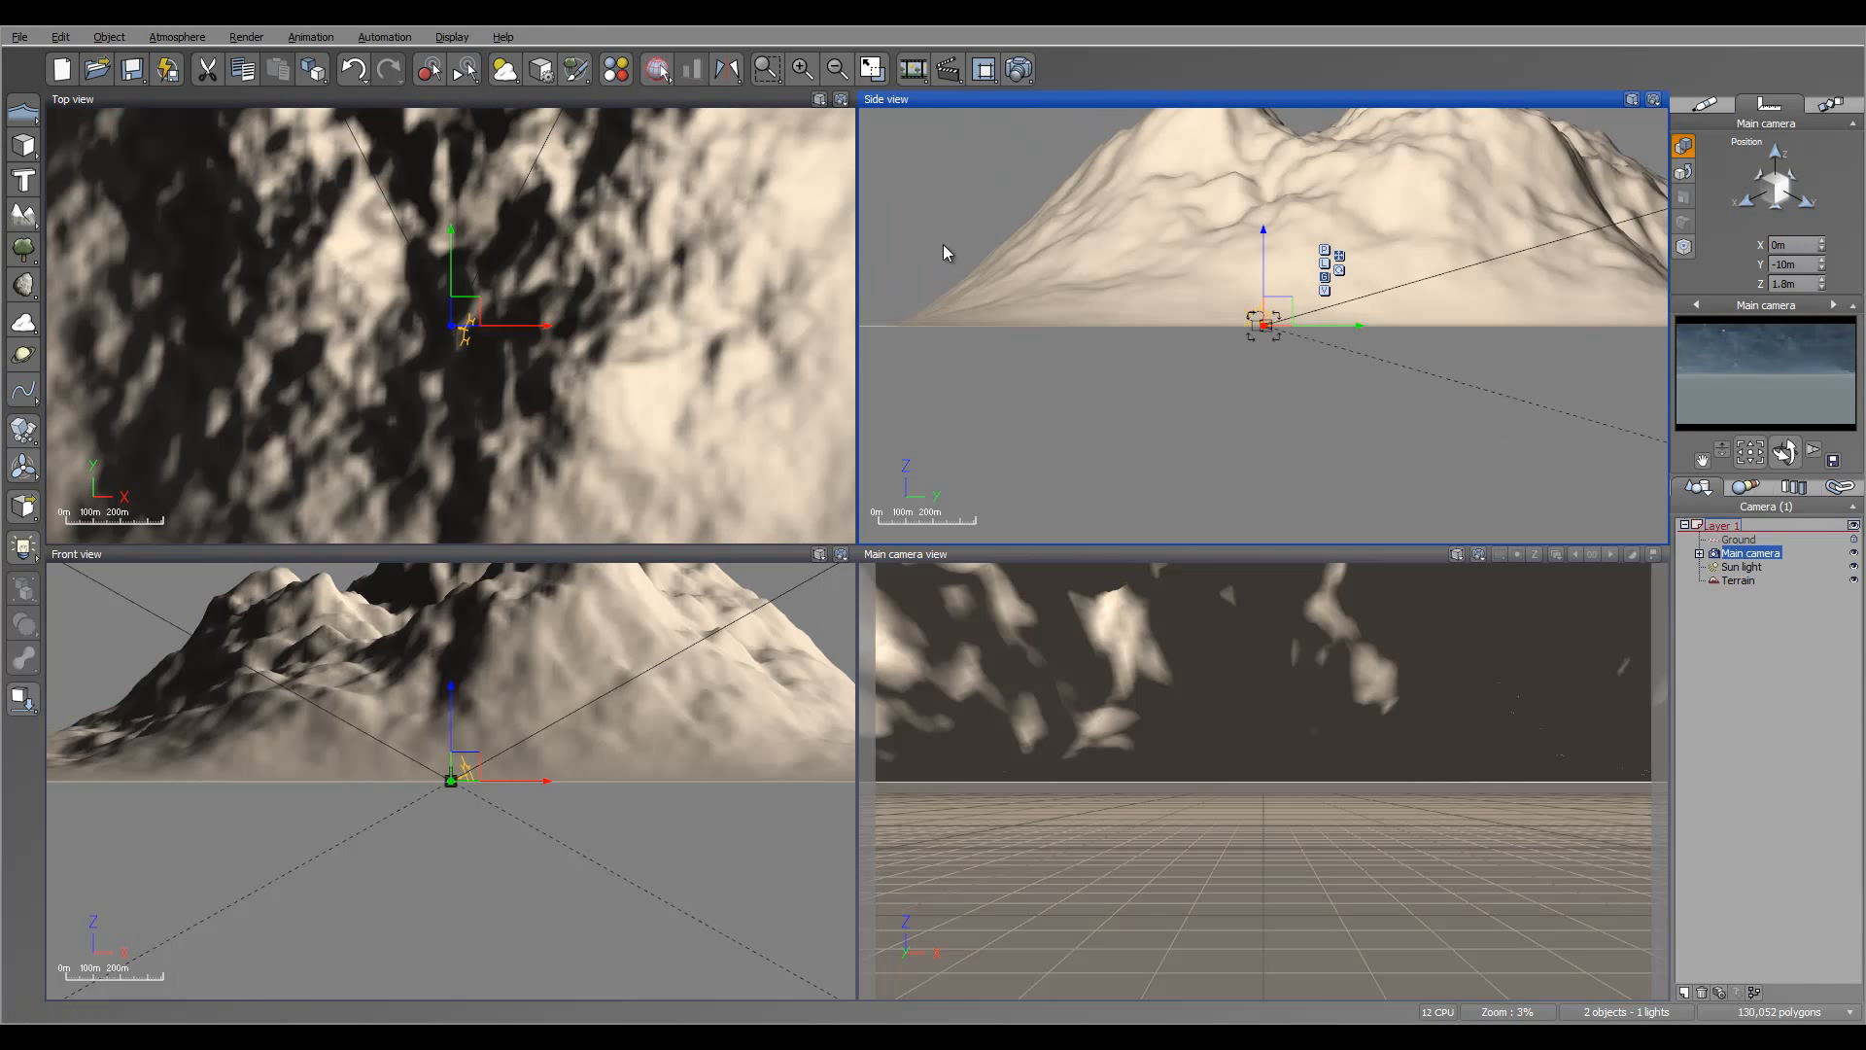
- Move the main camera back and up from the terrain, to about X 205 m, Y -2.8 km and Z 524 m
right_click_drag(943, 243, 1113, 349)
left_click_drag(1445, 419, 875, 253)
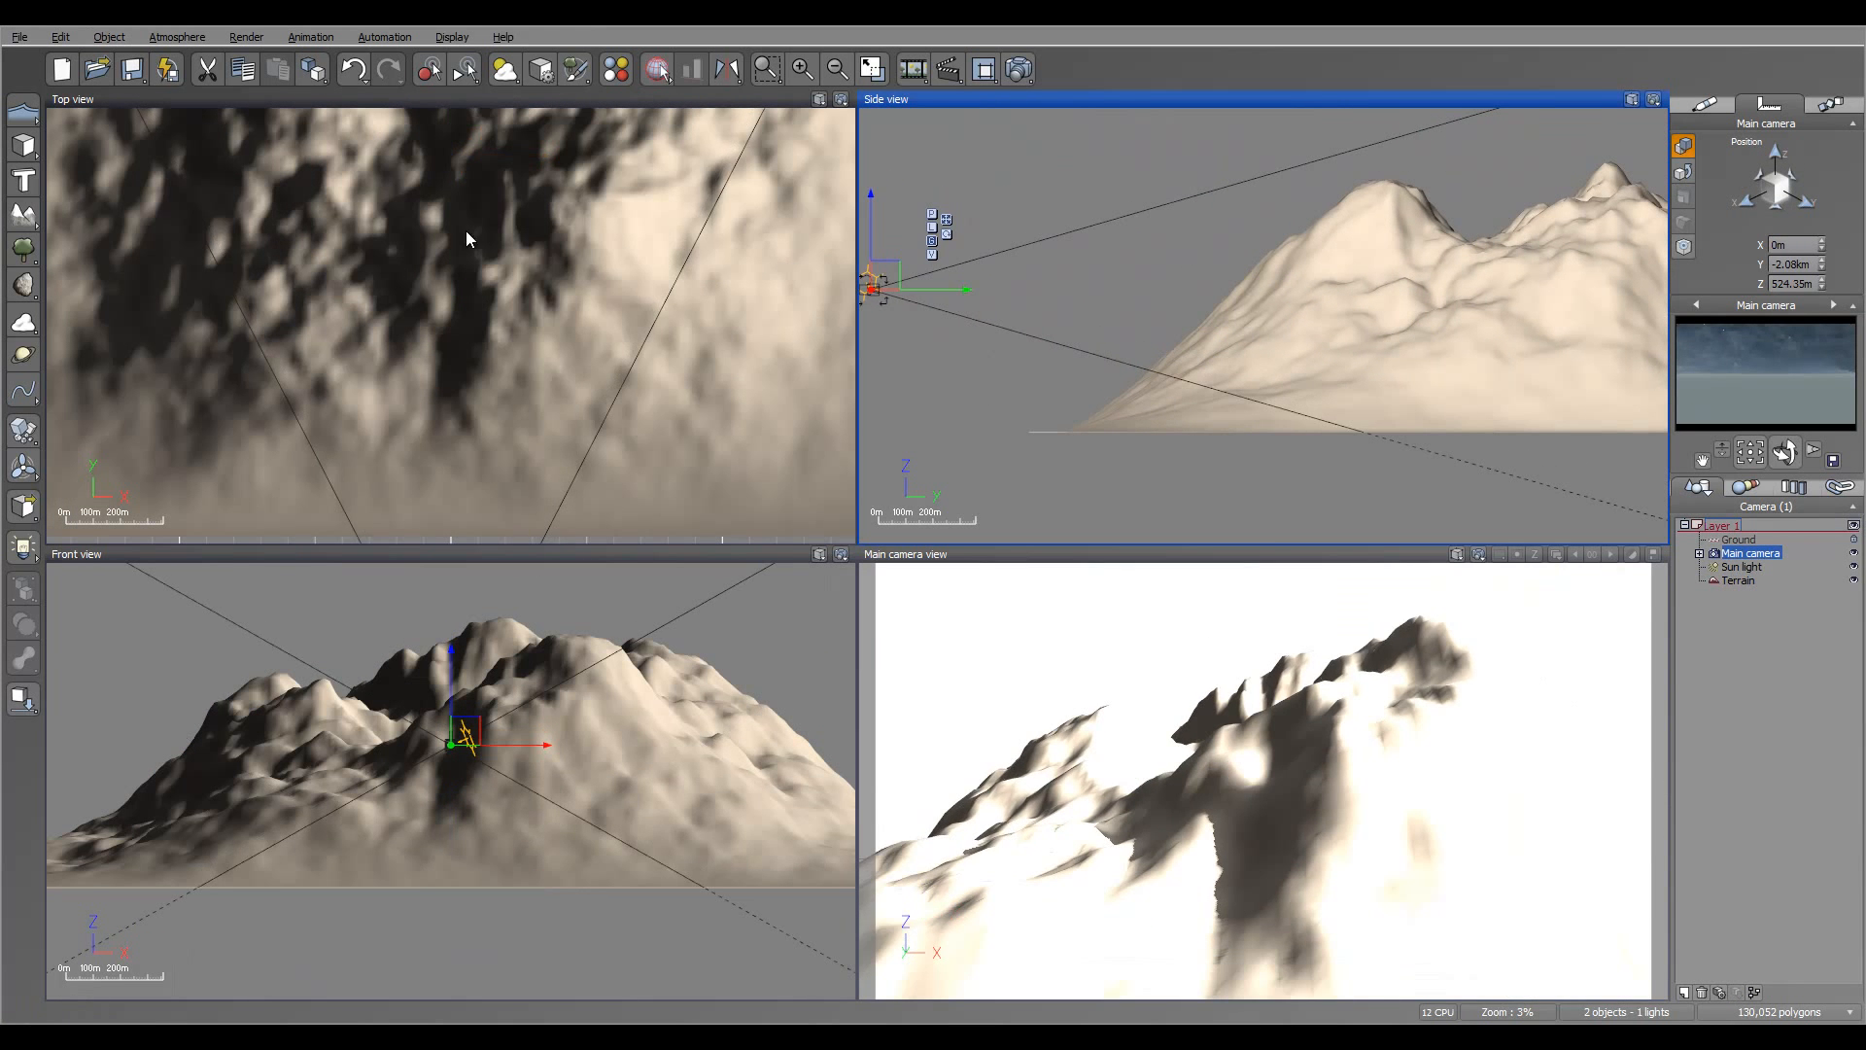
scroll(476, 205, "down", 3)
left_click_drag(498, 232, 501, 266)
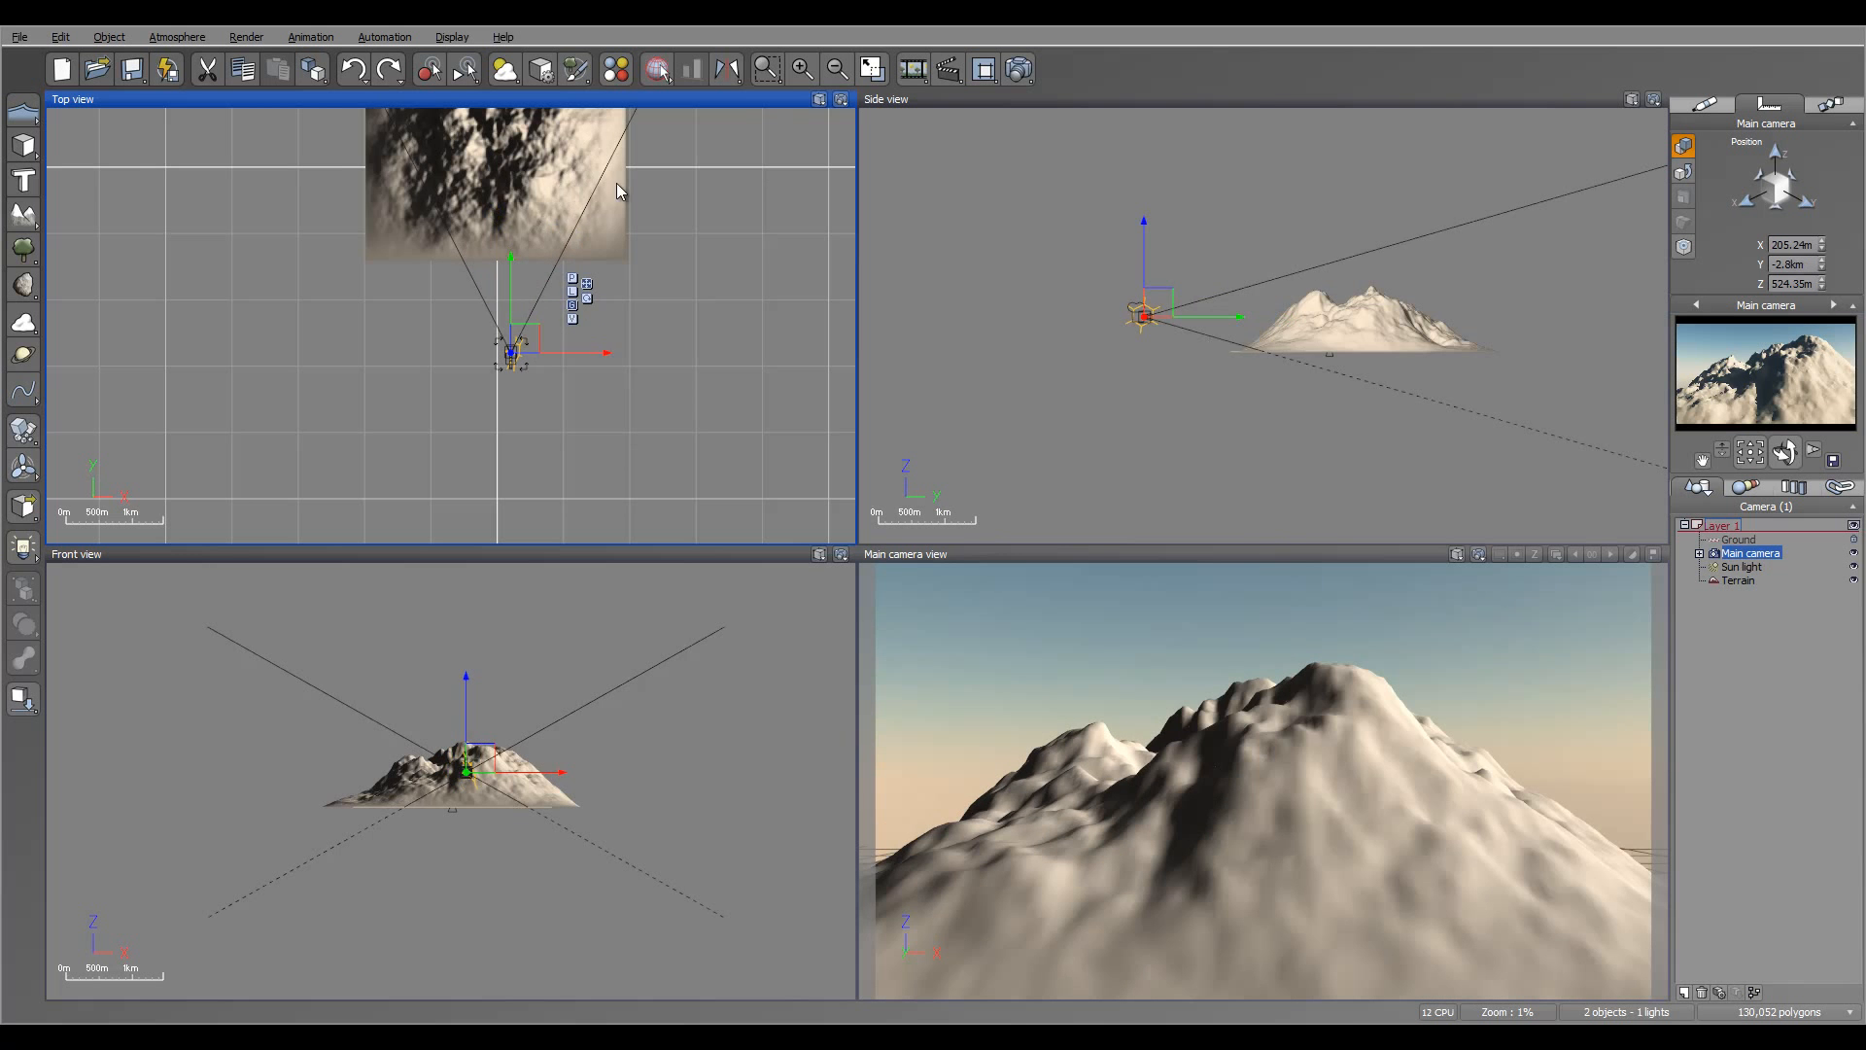
- In the Terrain Editor, reset the terrain to flat and raise its resolution to 4096x4096
right_click_drag(544, 156, 591, 317)
left_click(579, 237)
right_click(580, 237)
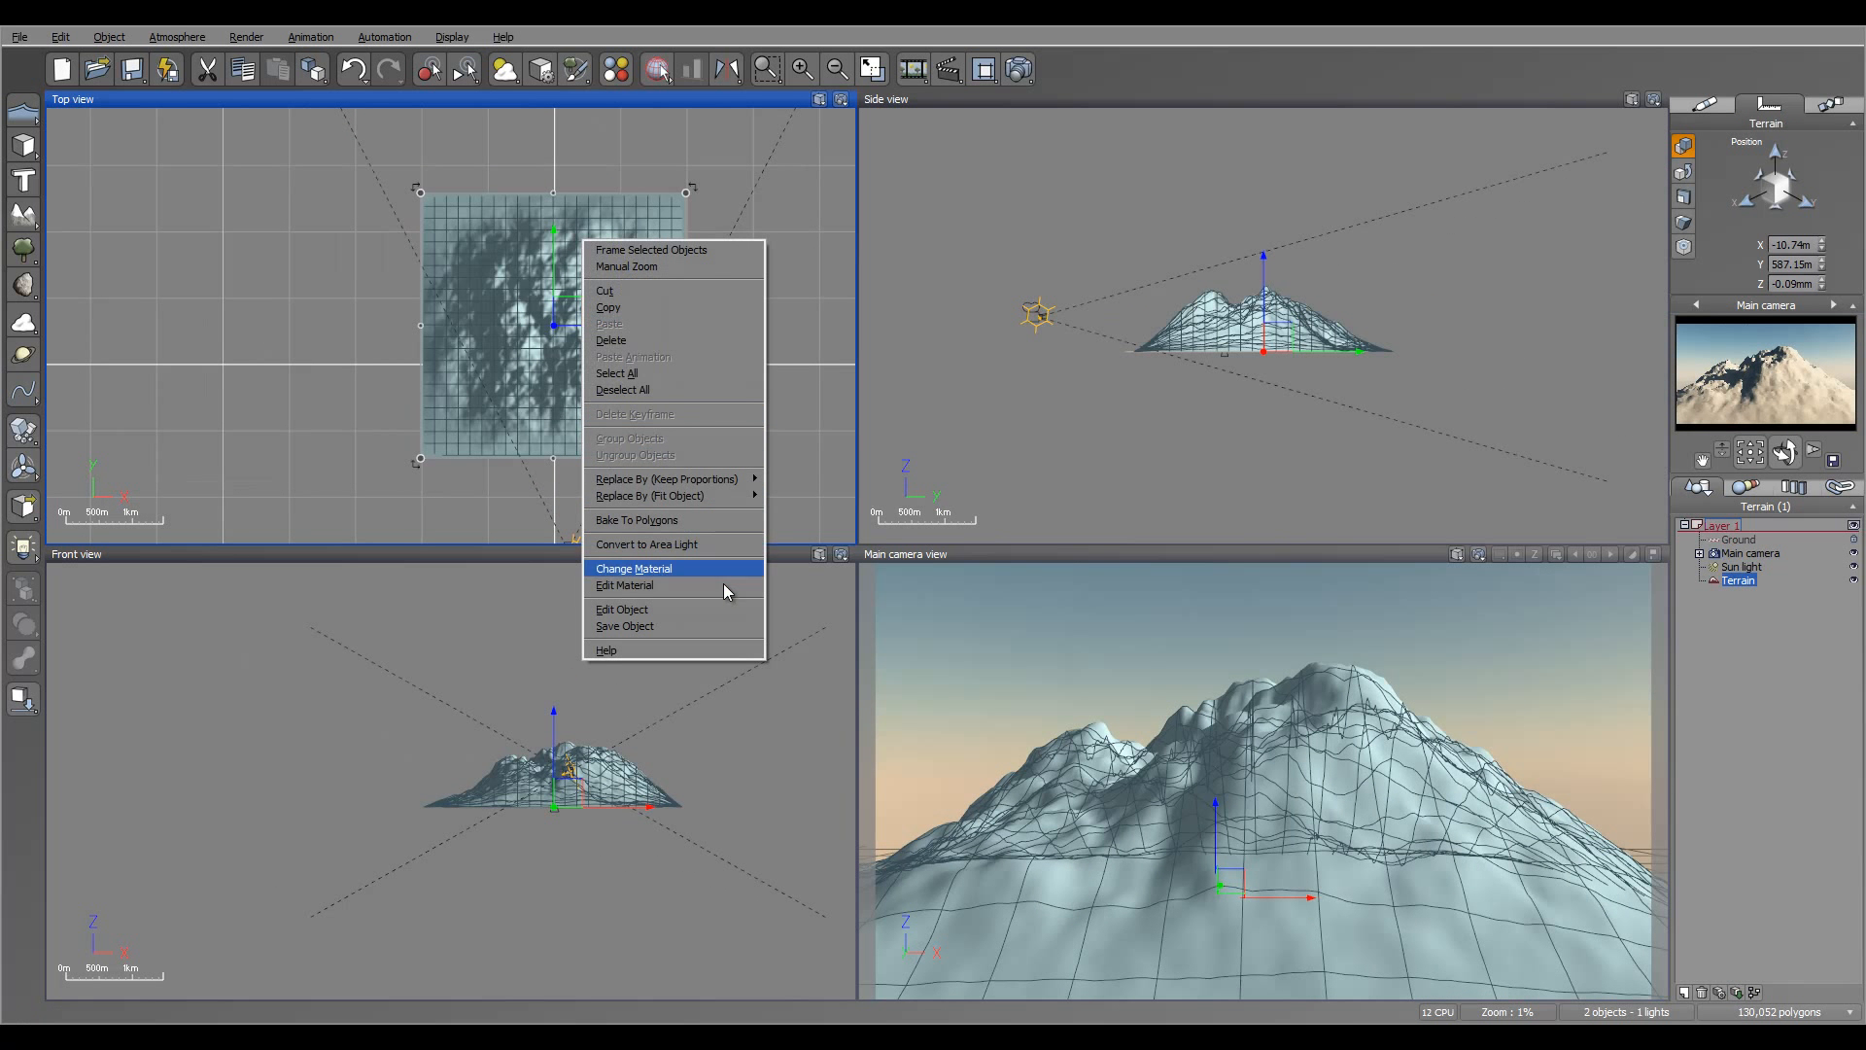
left_click(716, 607)
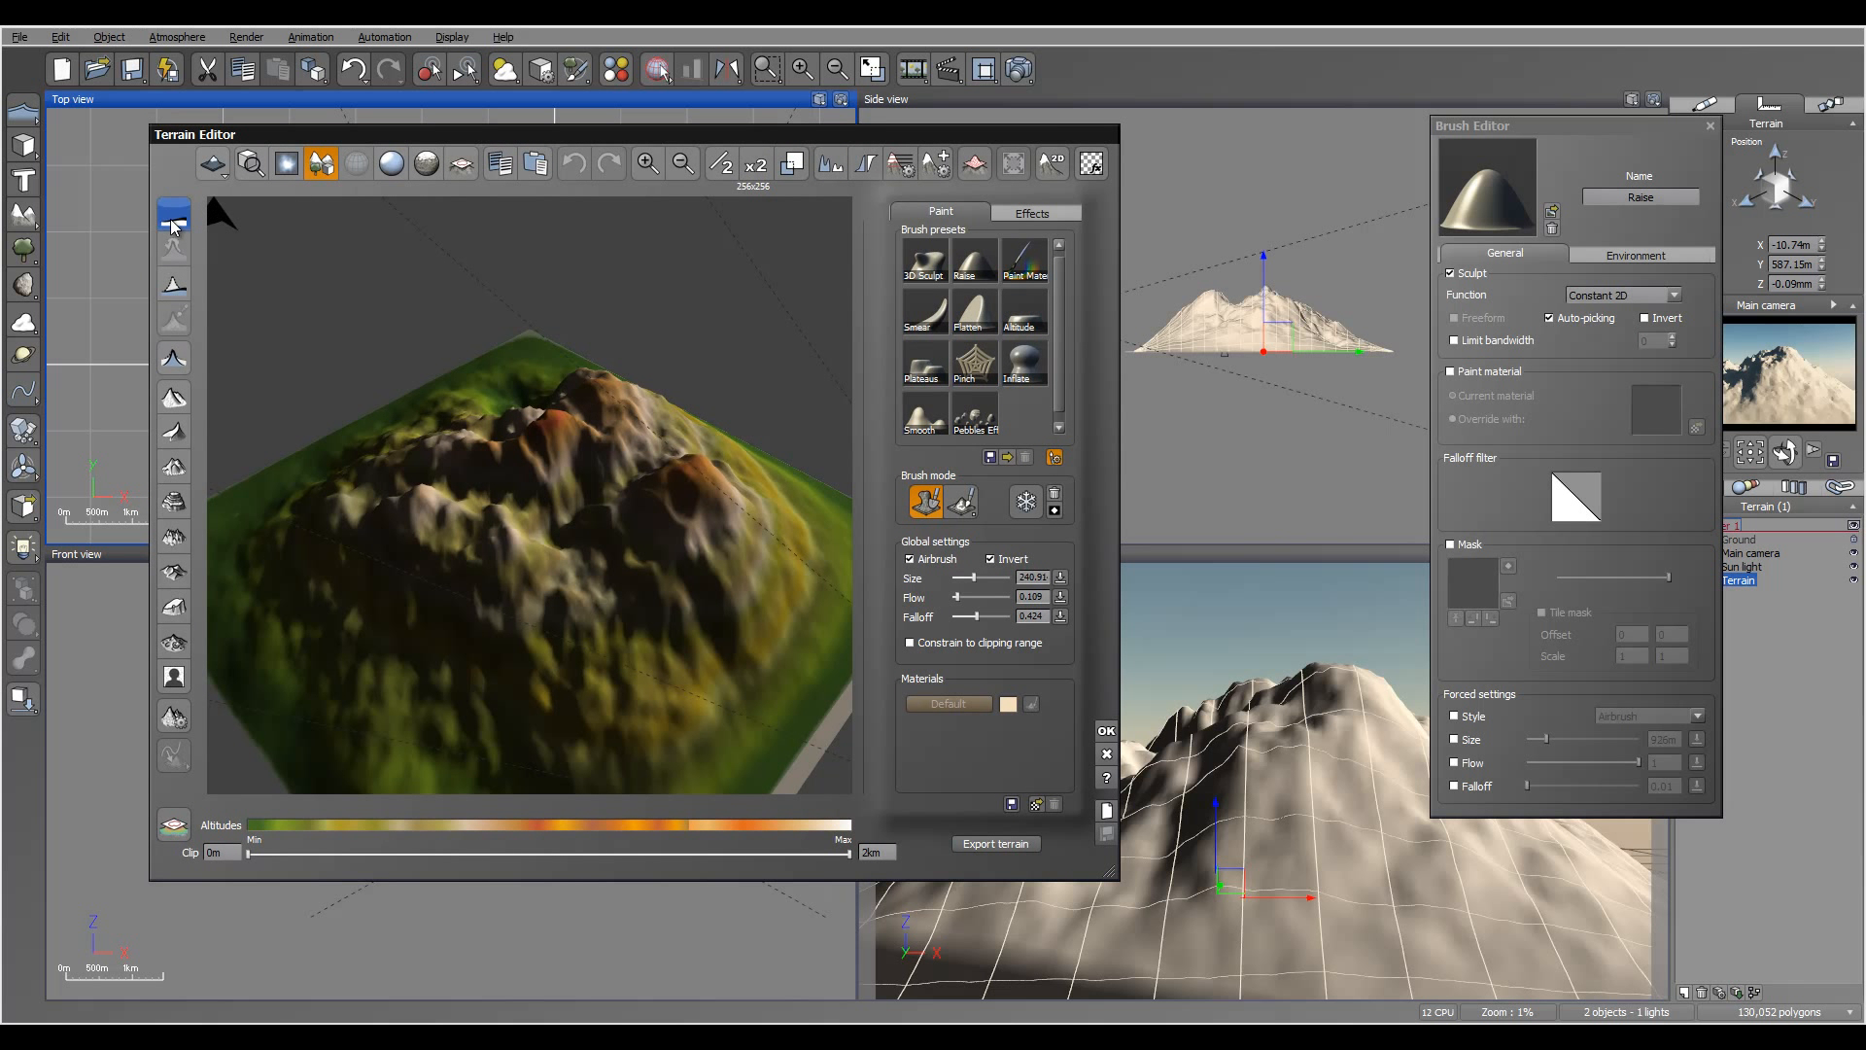
left_click(174, 216)
left_click(750, 170)
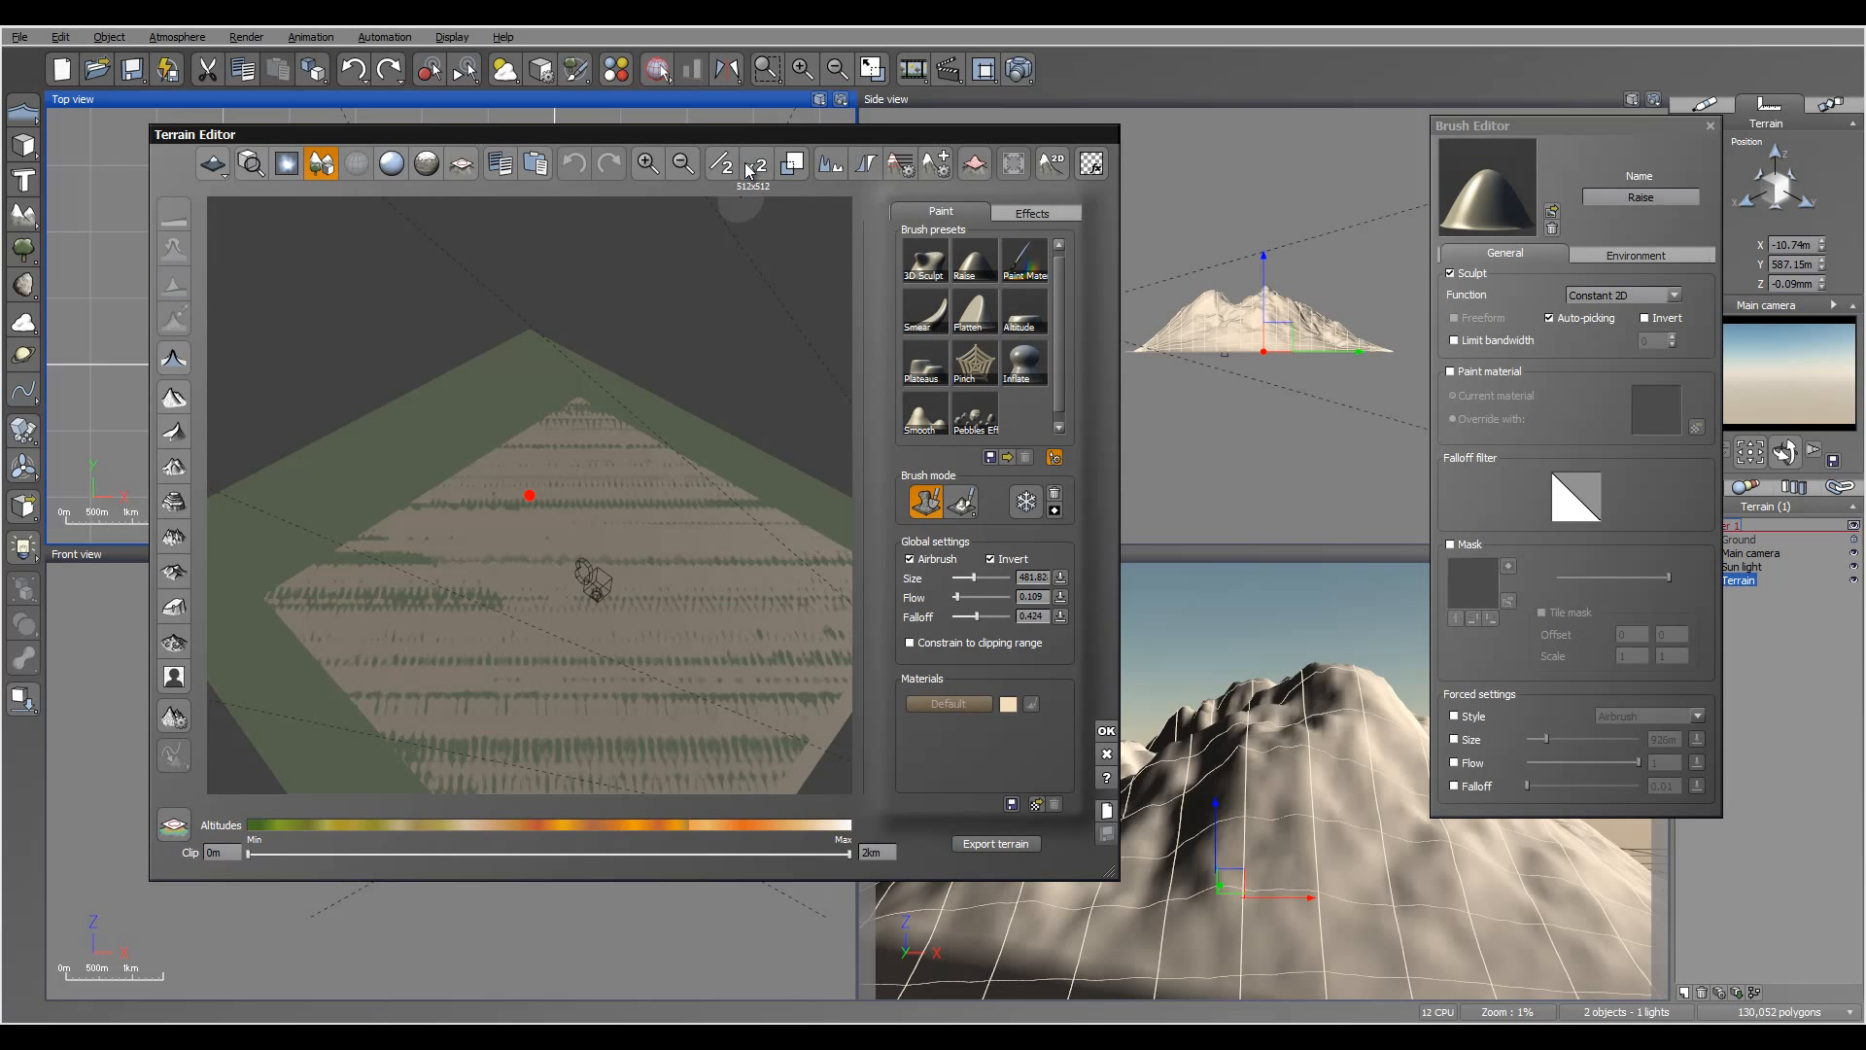
left_click(750, 171)
left_click(749, 170)
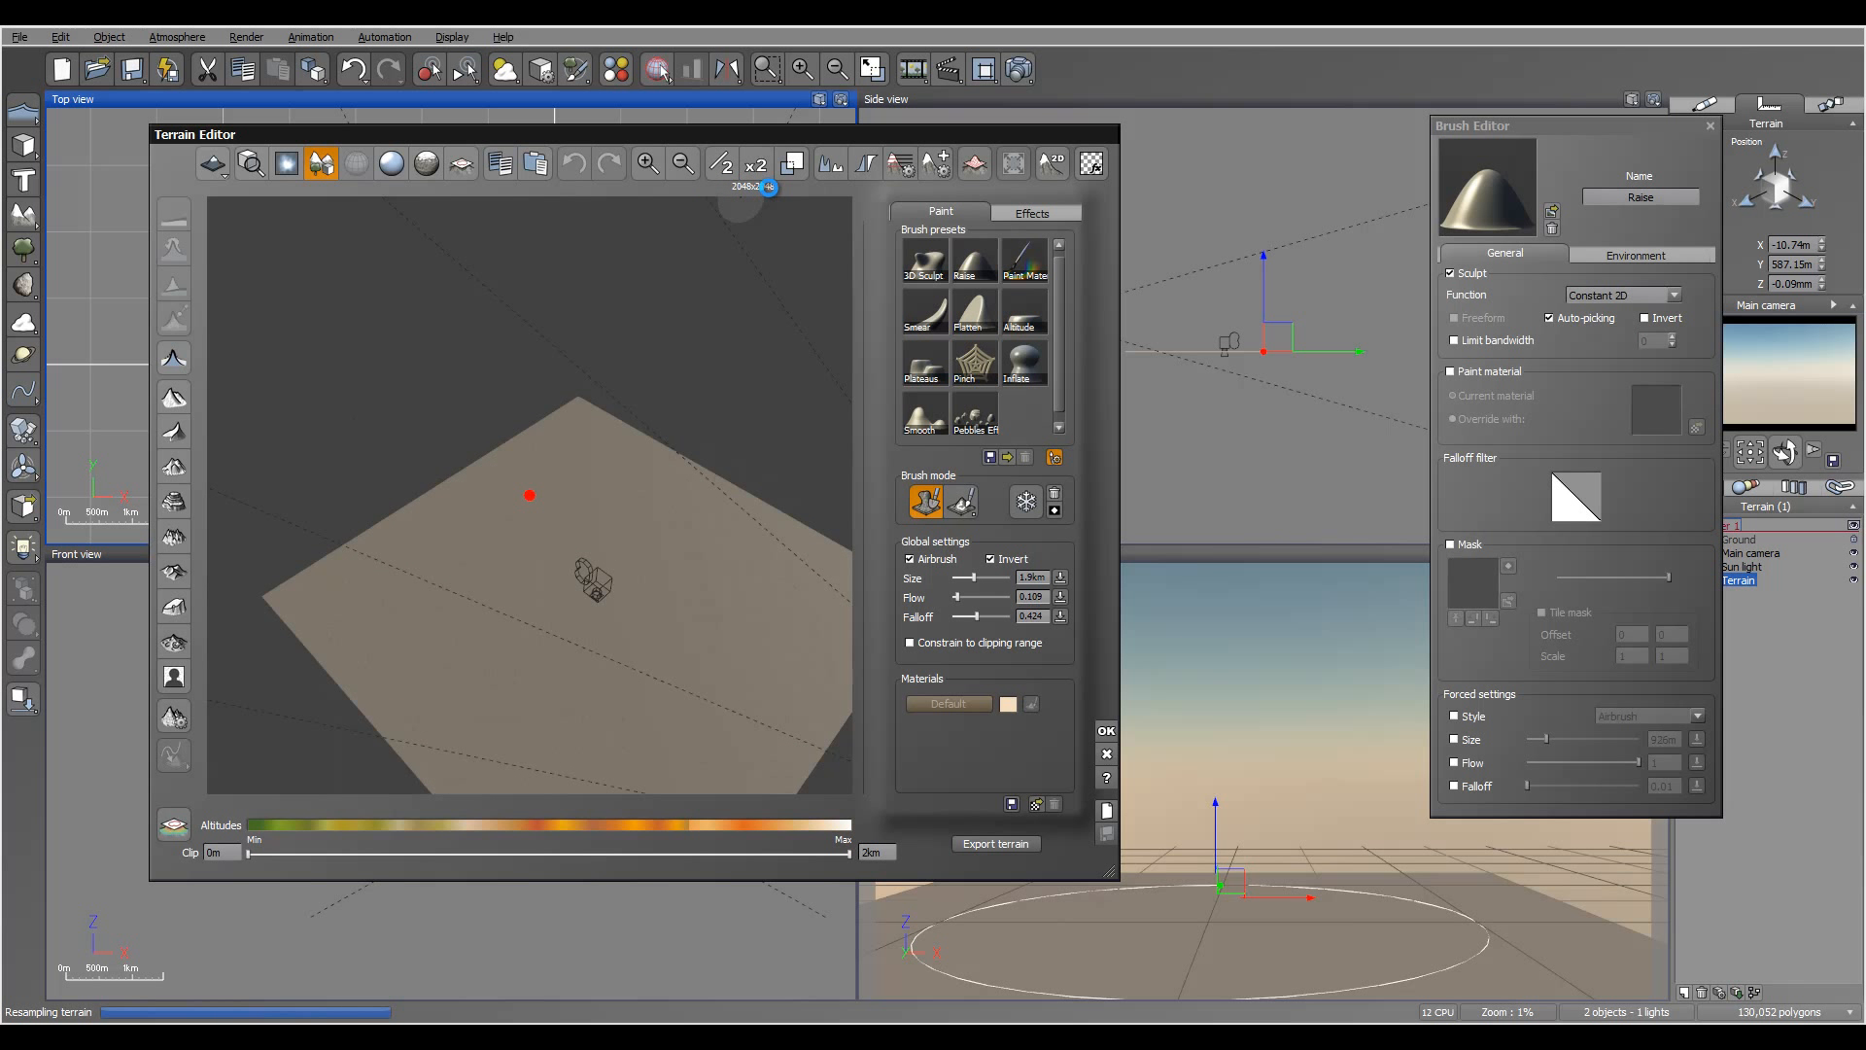
left_click(755, 165)
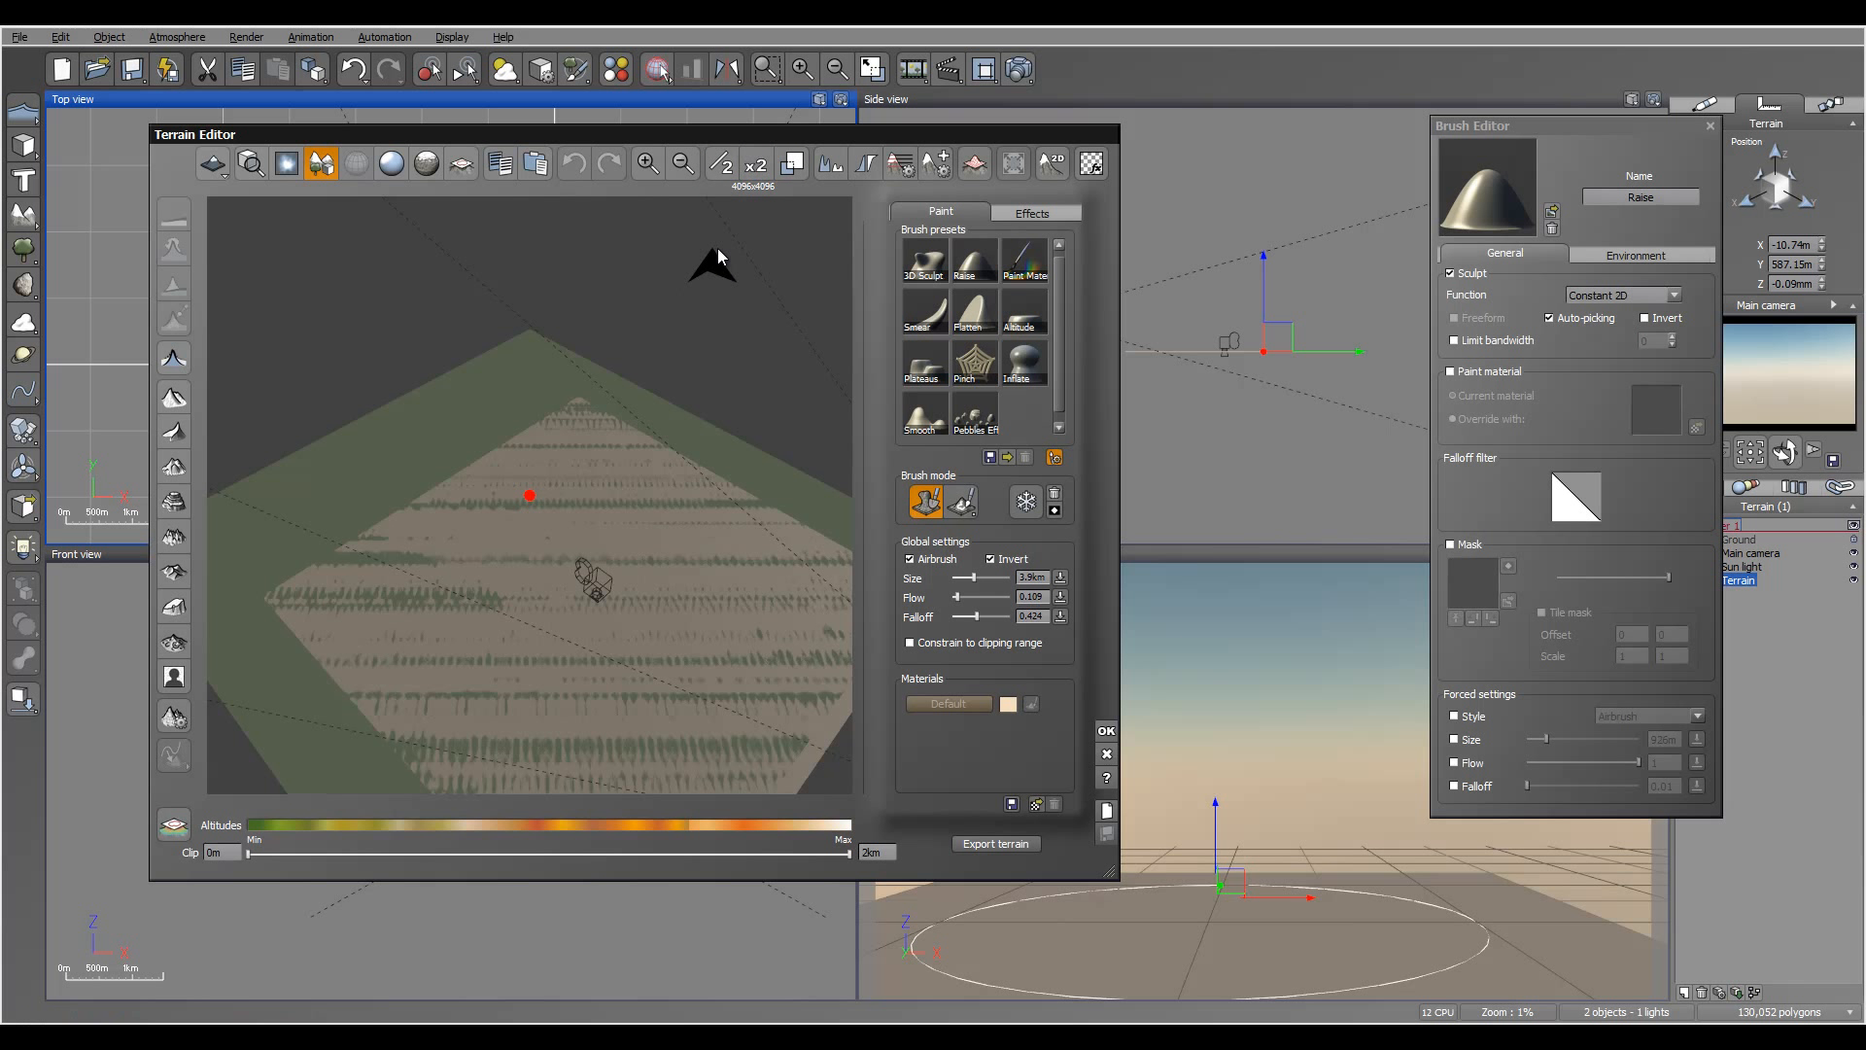
- Import MRheight.tif as terrain data in Blend mode with a 62% proportion, and accept the edited terrain
left_click(174, 676)
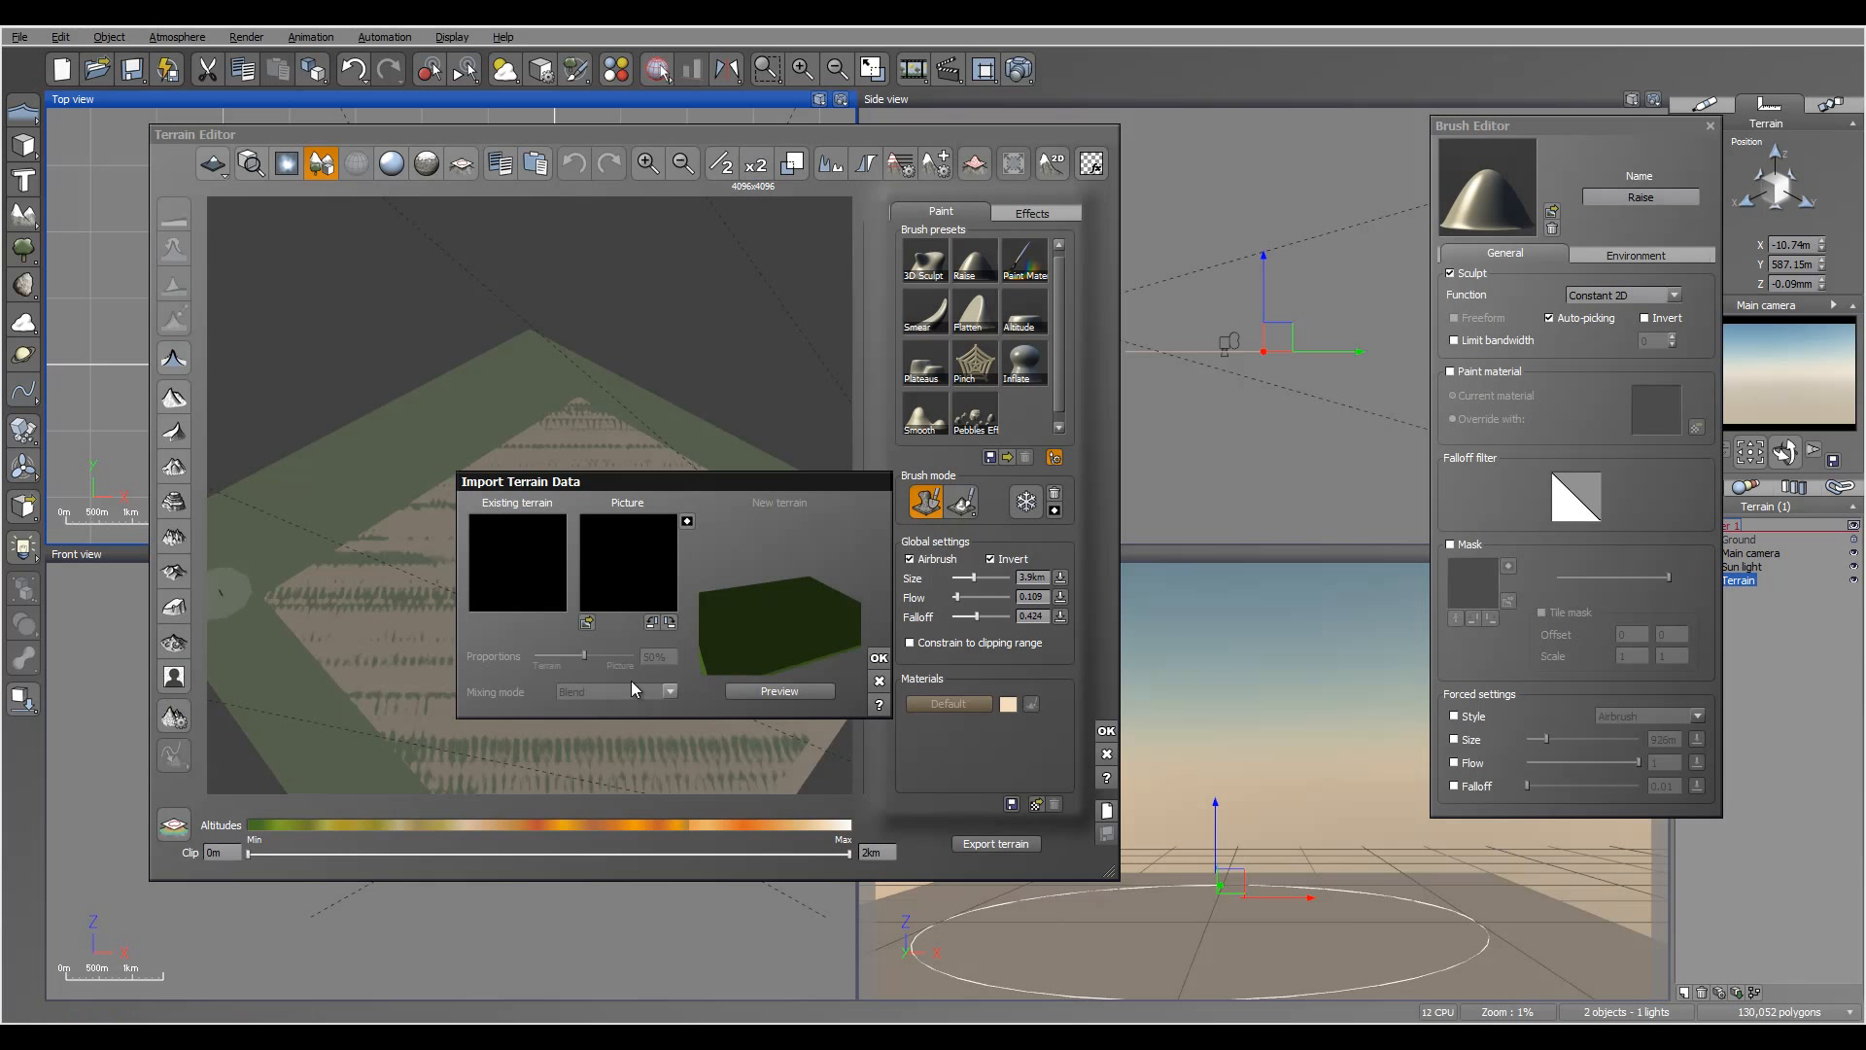
left_click(587, 621)
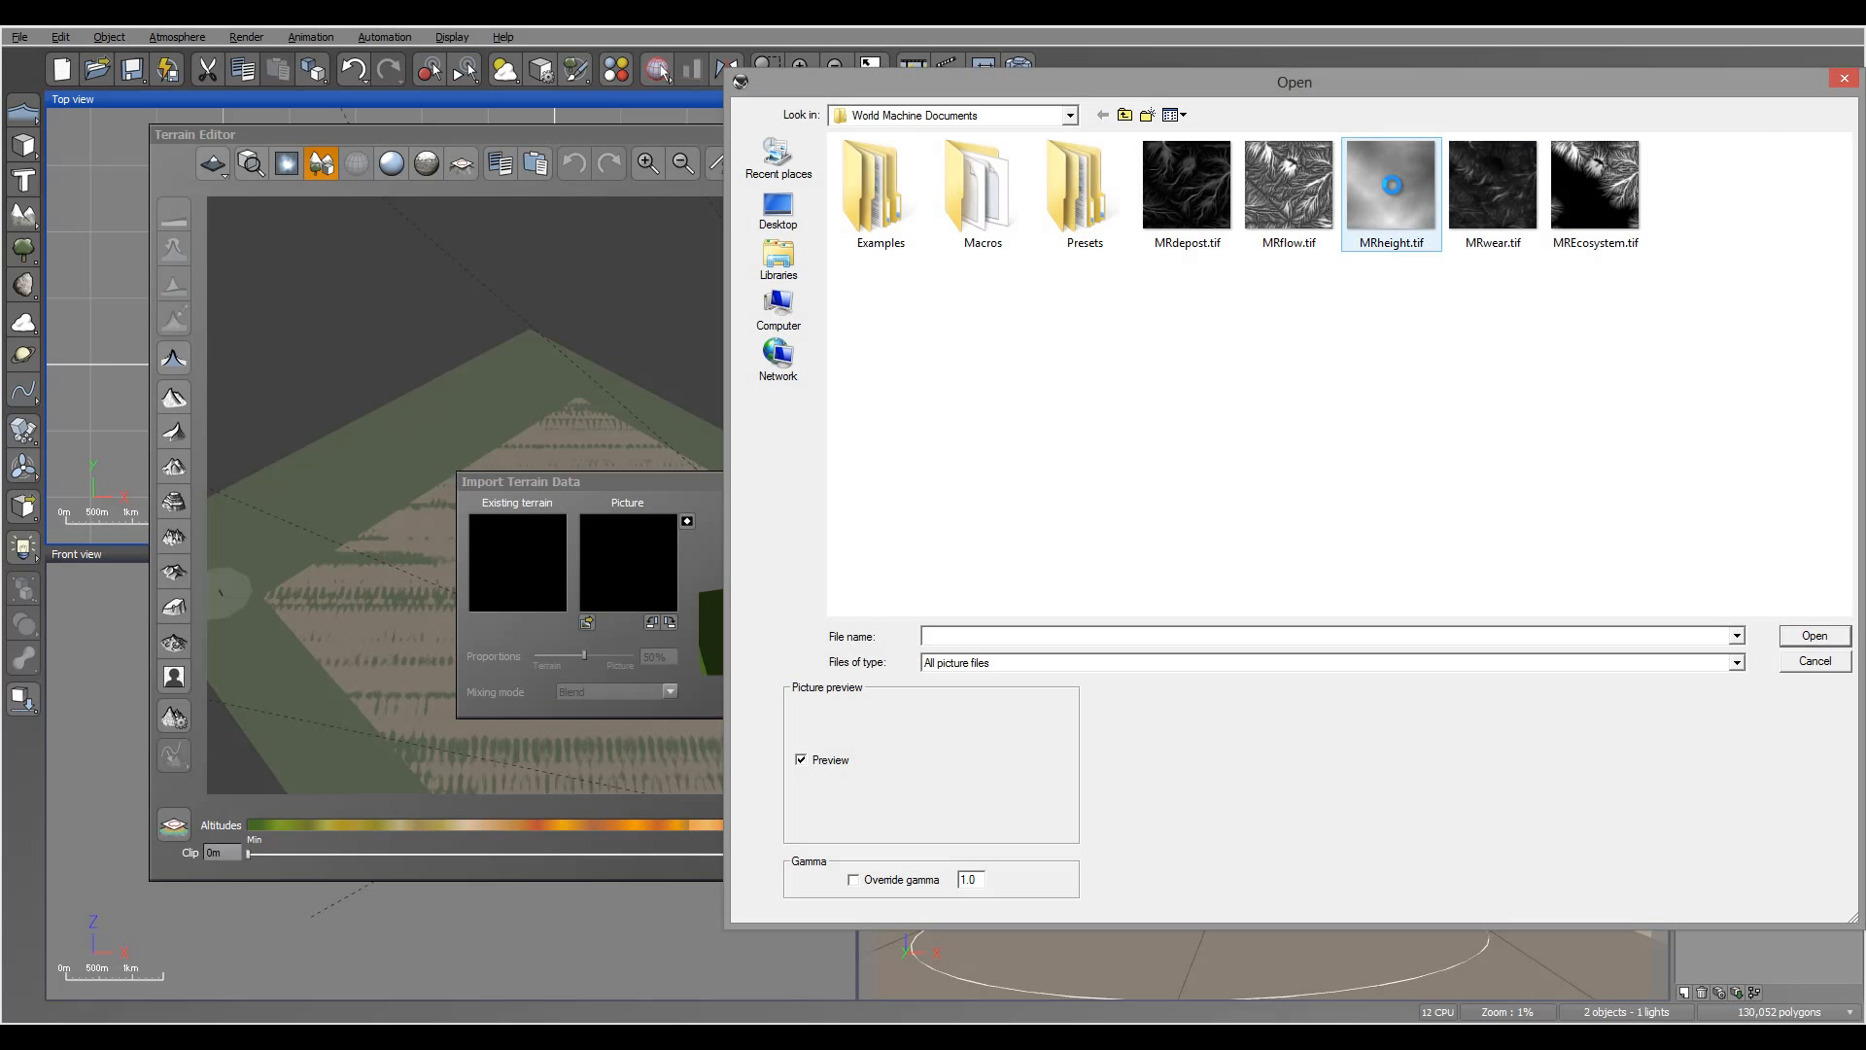
left_click(1391, 185)
left_click(1815, 634)
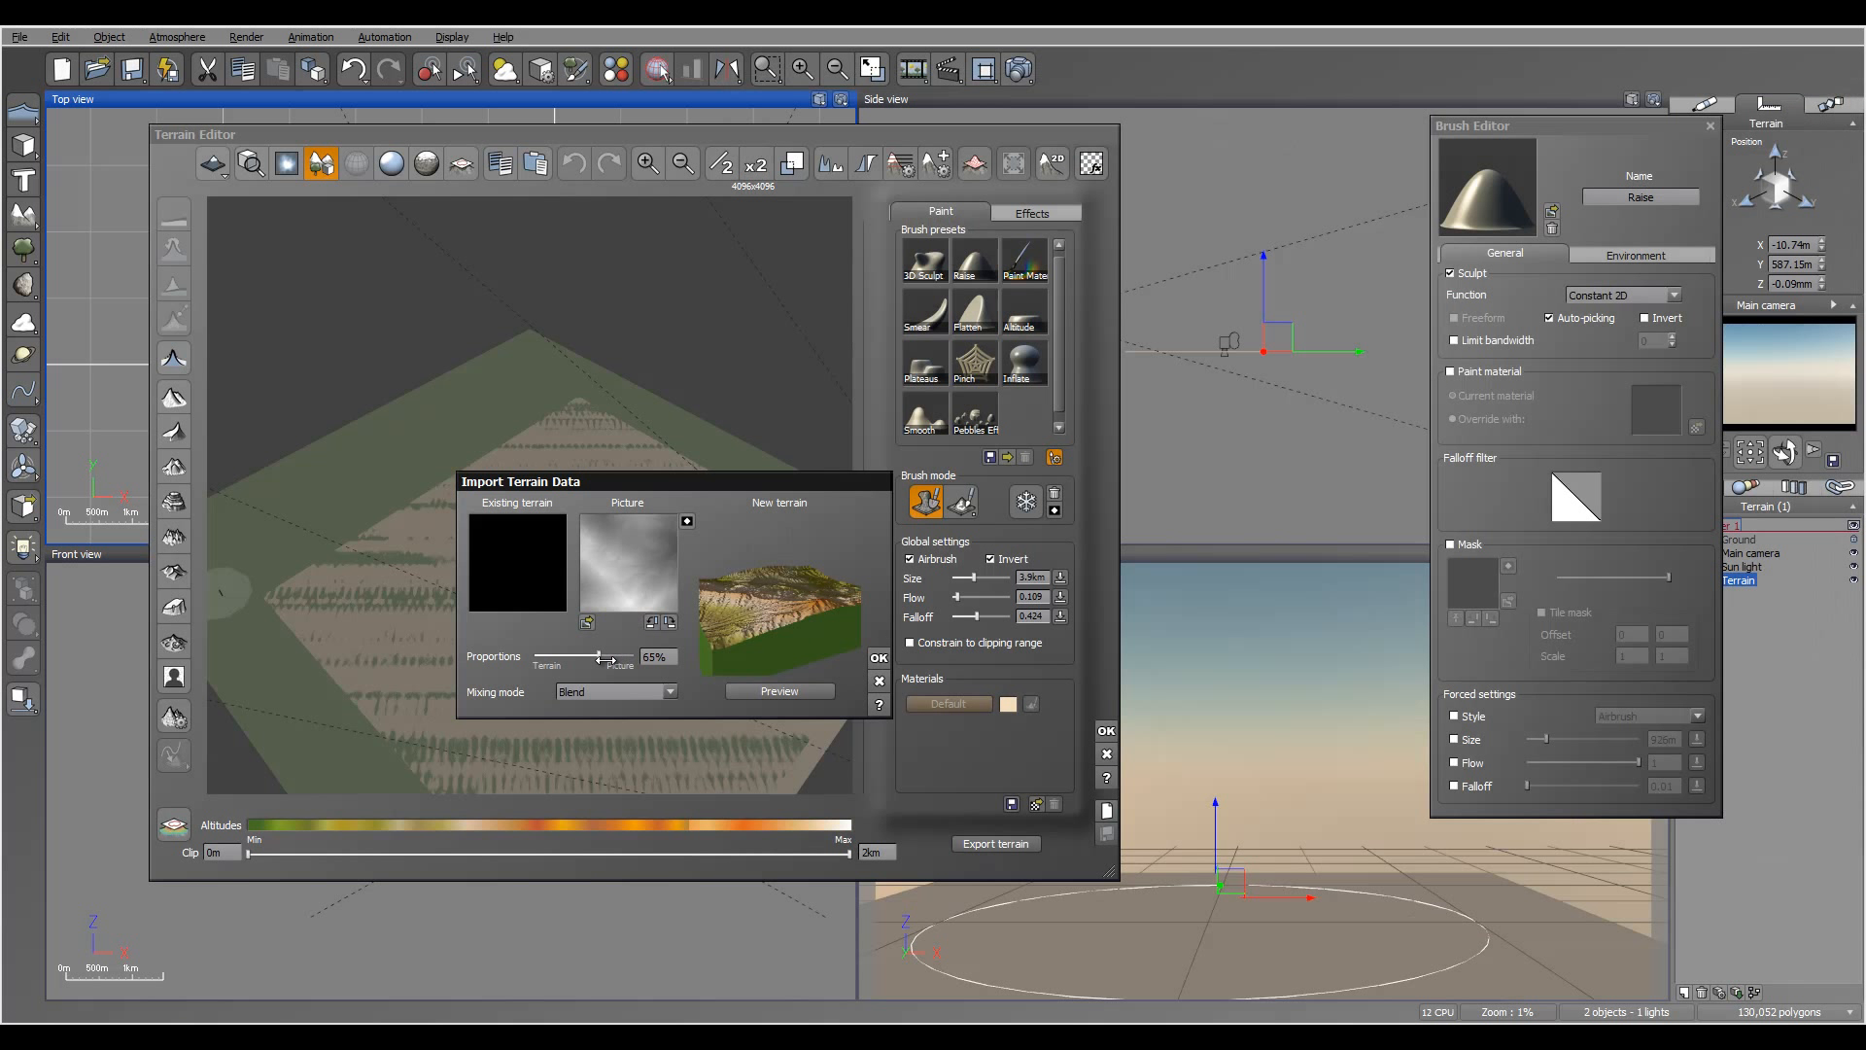
left_click_drag(599, 659, 596, 658)
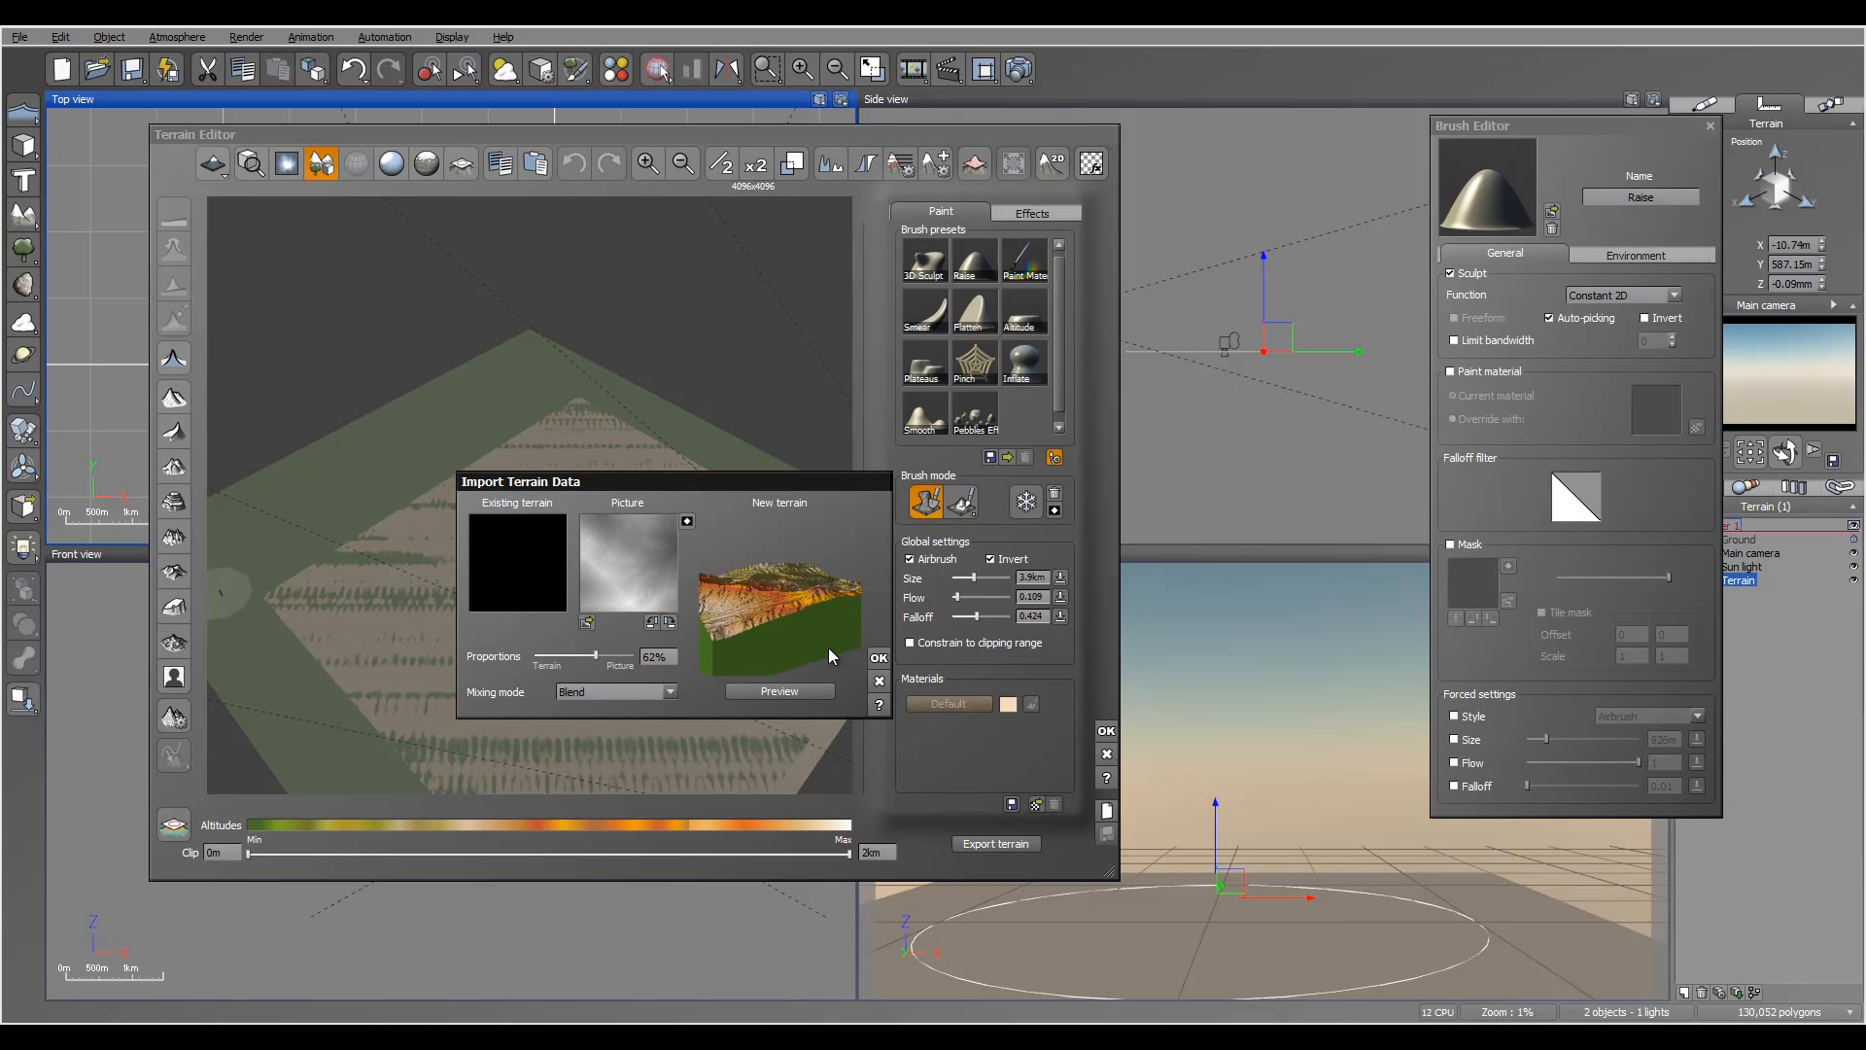
left_click(878, 659)
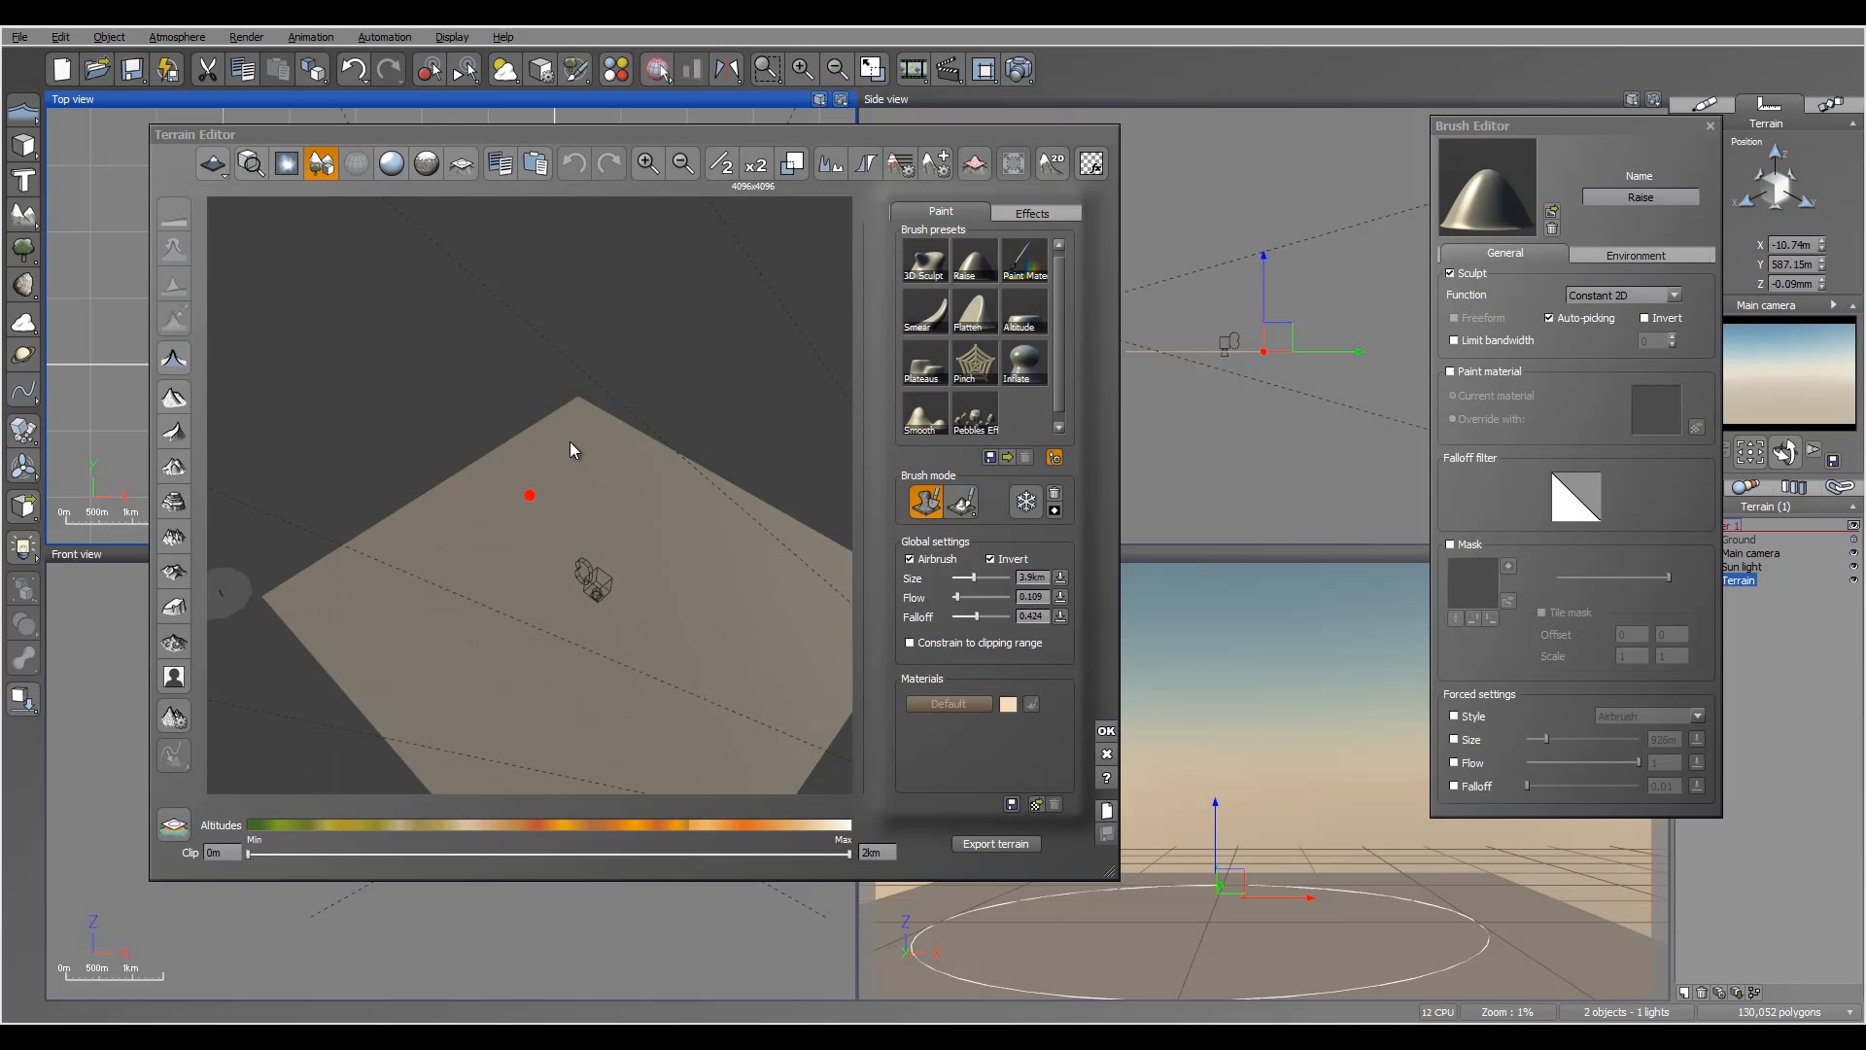
right_click_drag(721, 423, 471, 458)
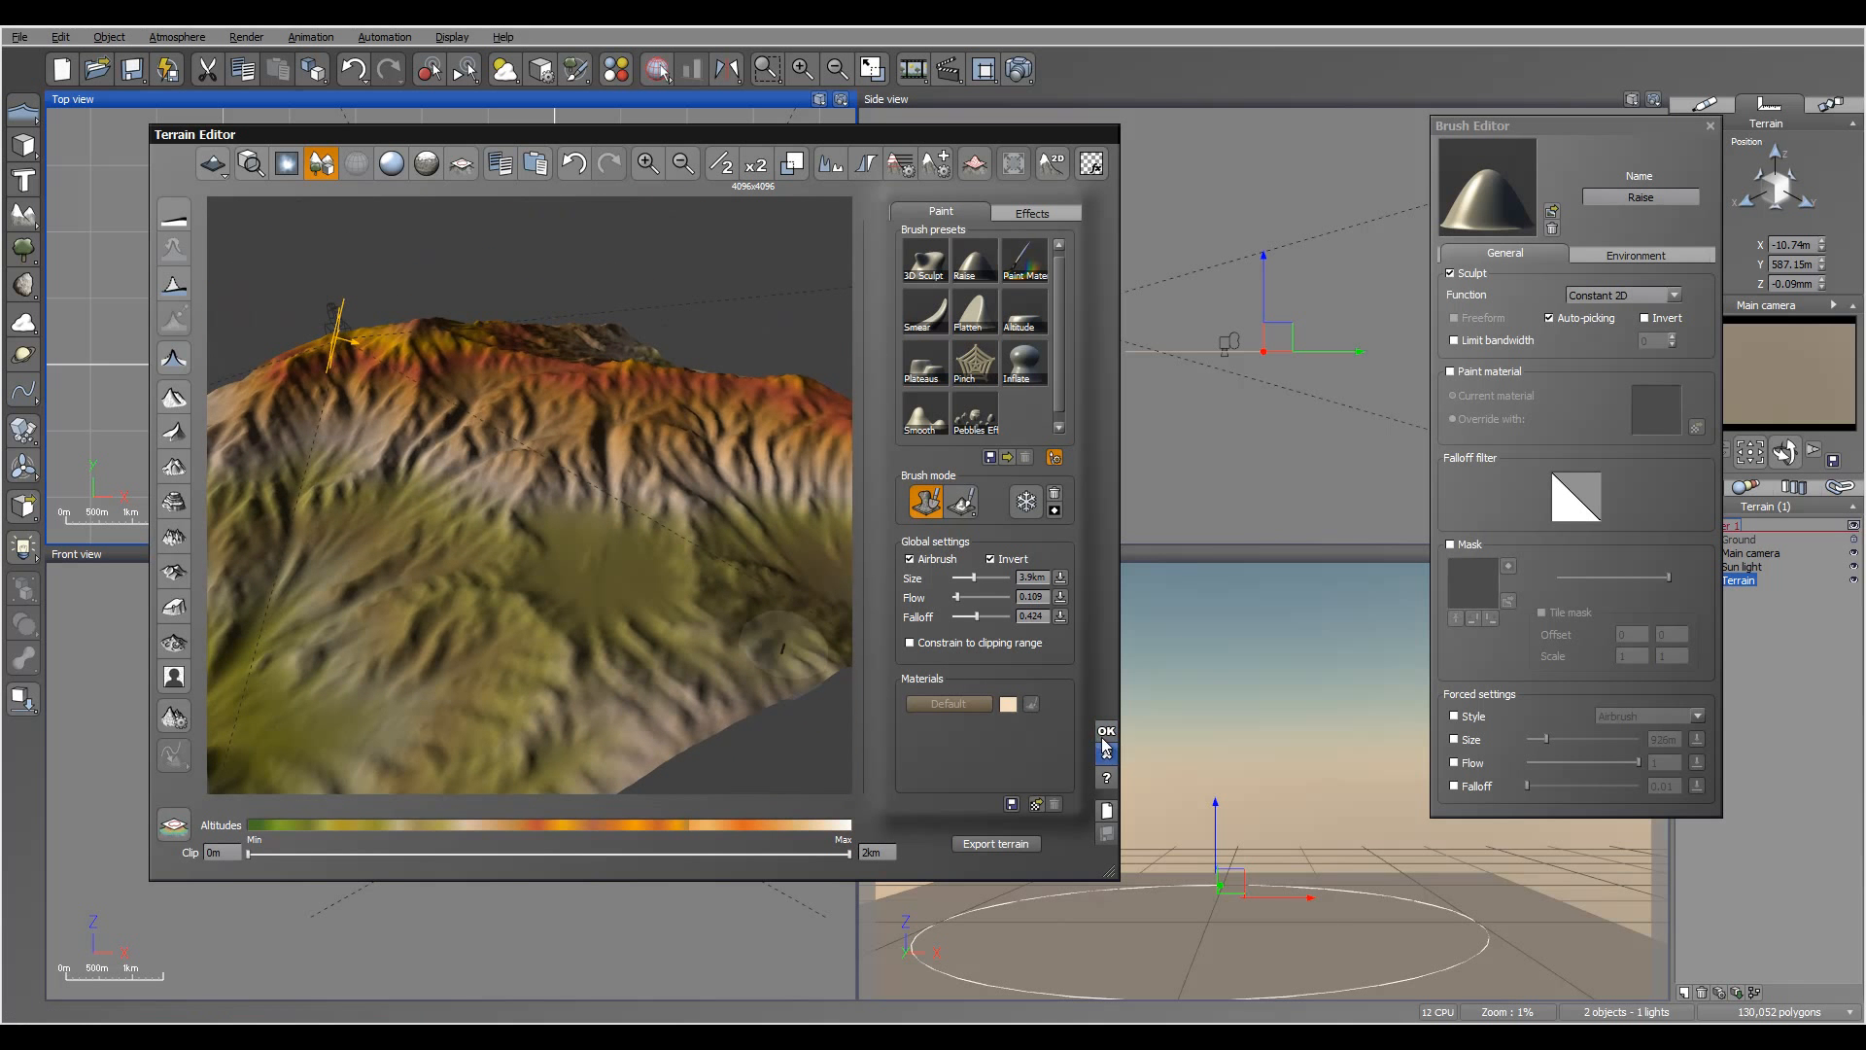
key("Return")
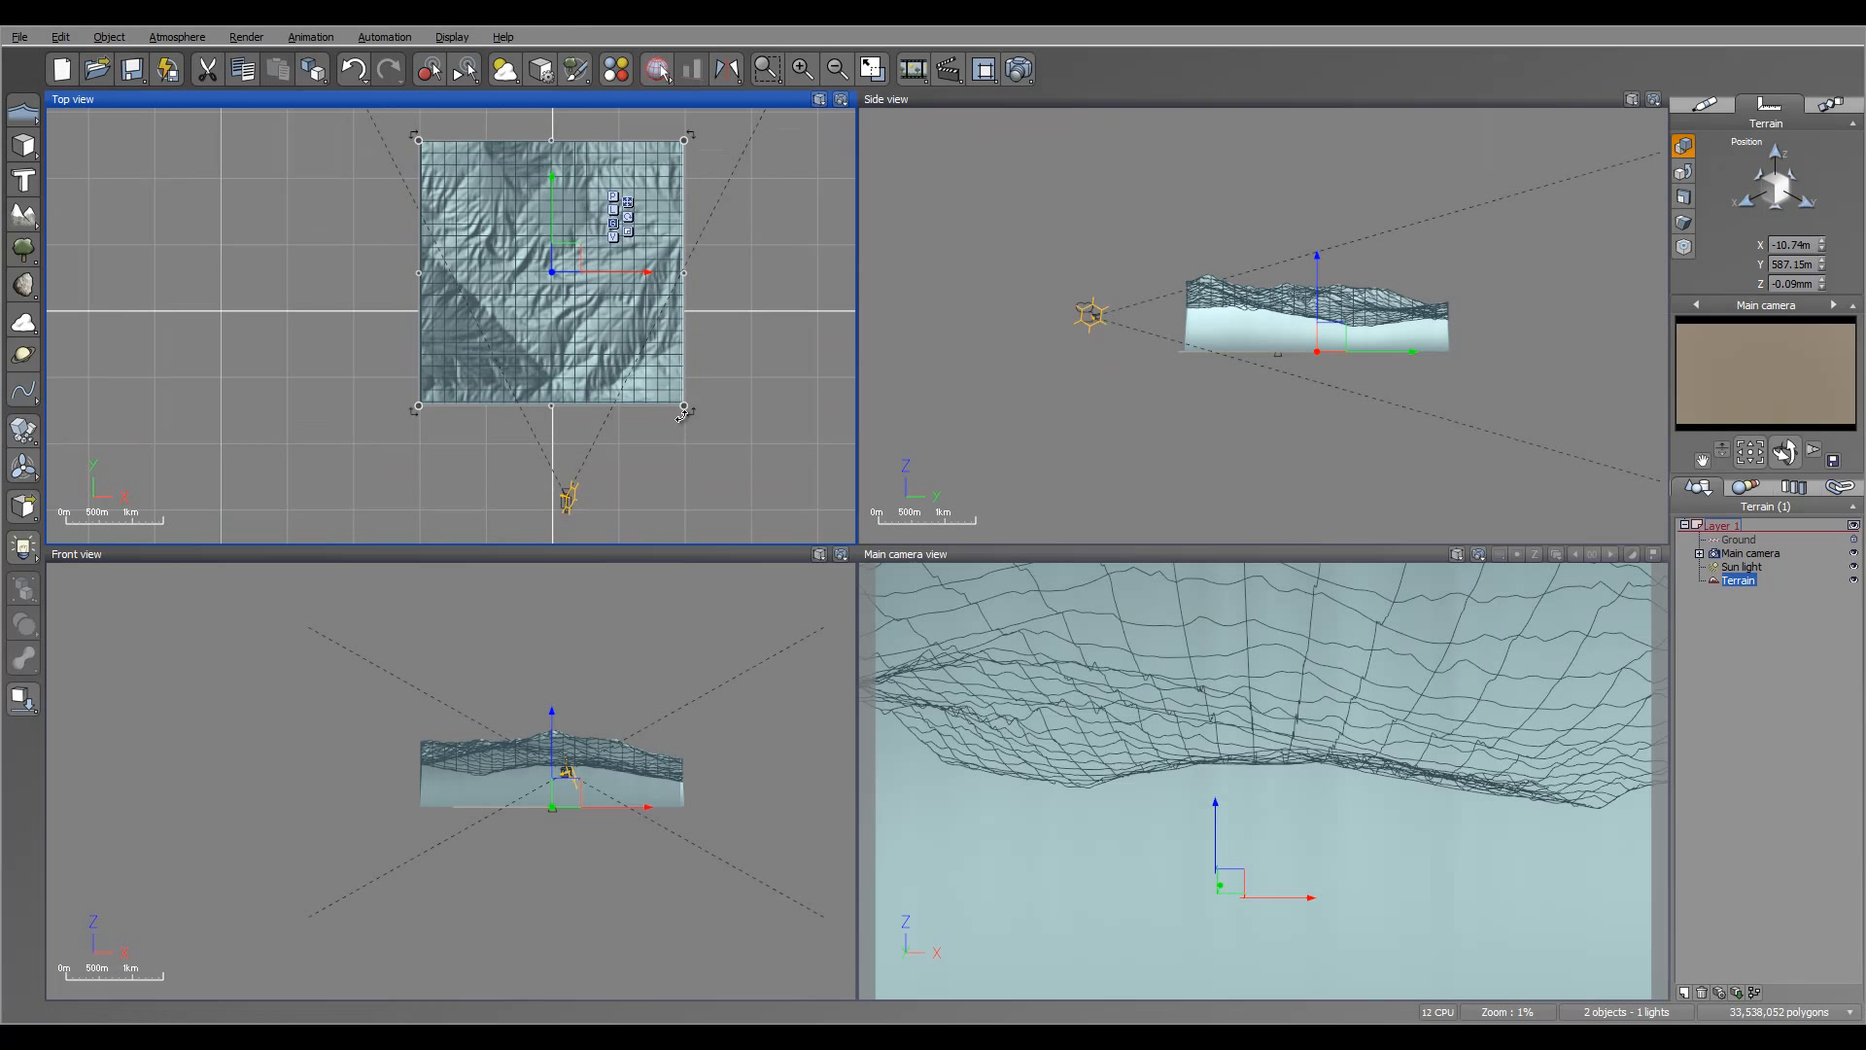
- Move the main camera beside the terrain's +X edge, facing the terrain, to about X 2.9 km, Y -74 m and Z 935 m
left_click(1091, 316)
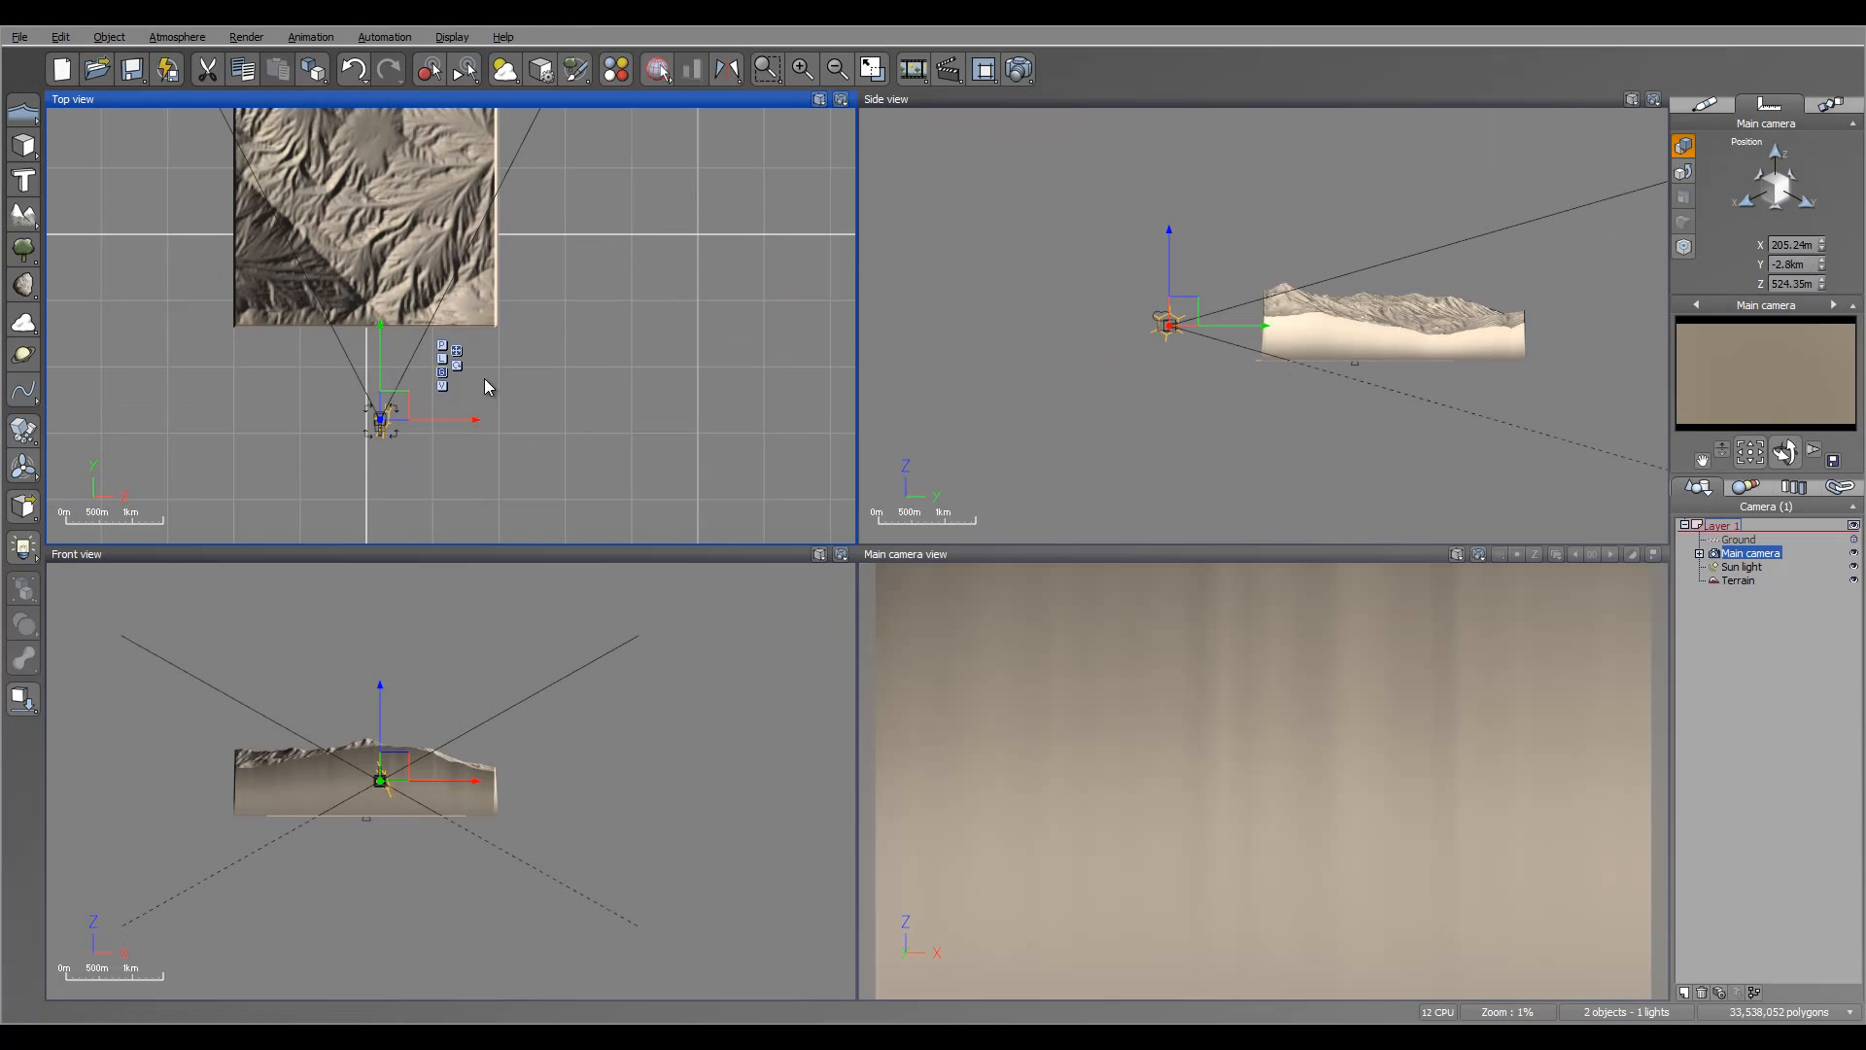
left_click_drag(381, 403, 507, 319)
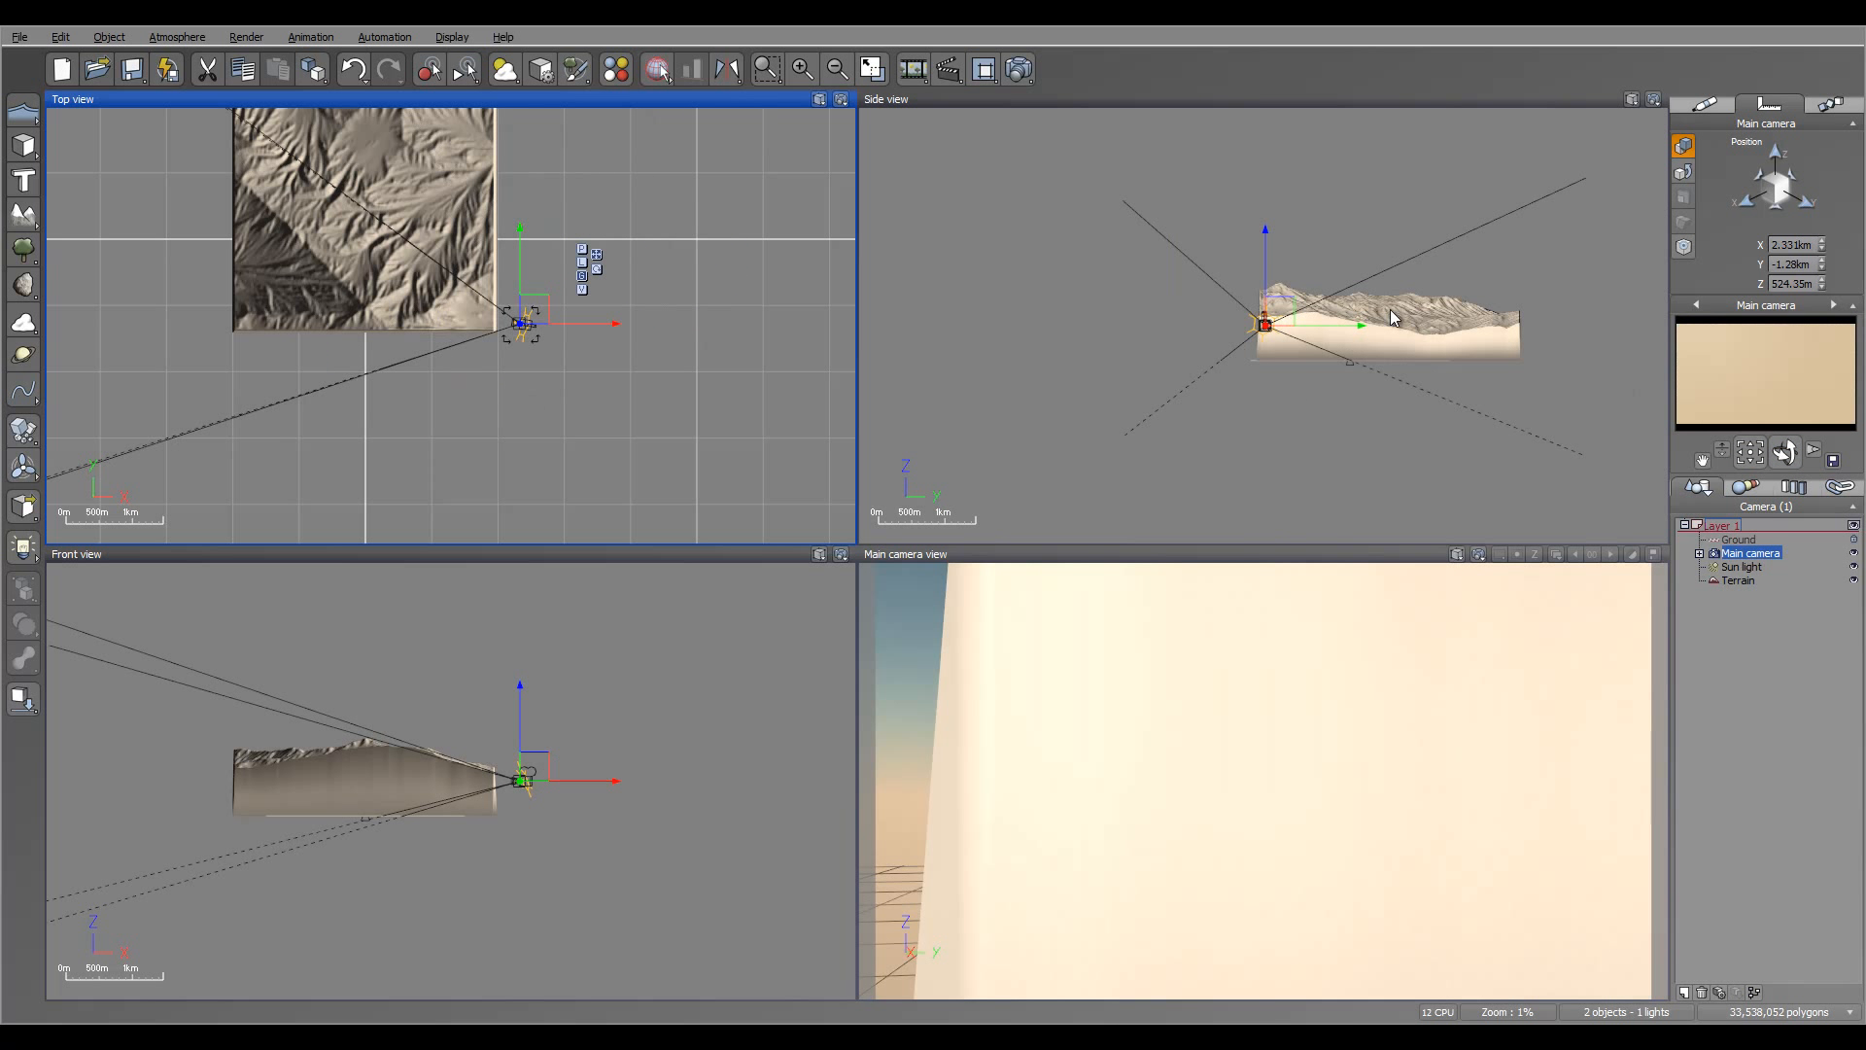
left_click_drag(1281, 311, 1284, 289)
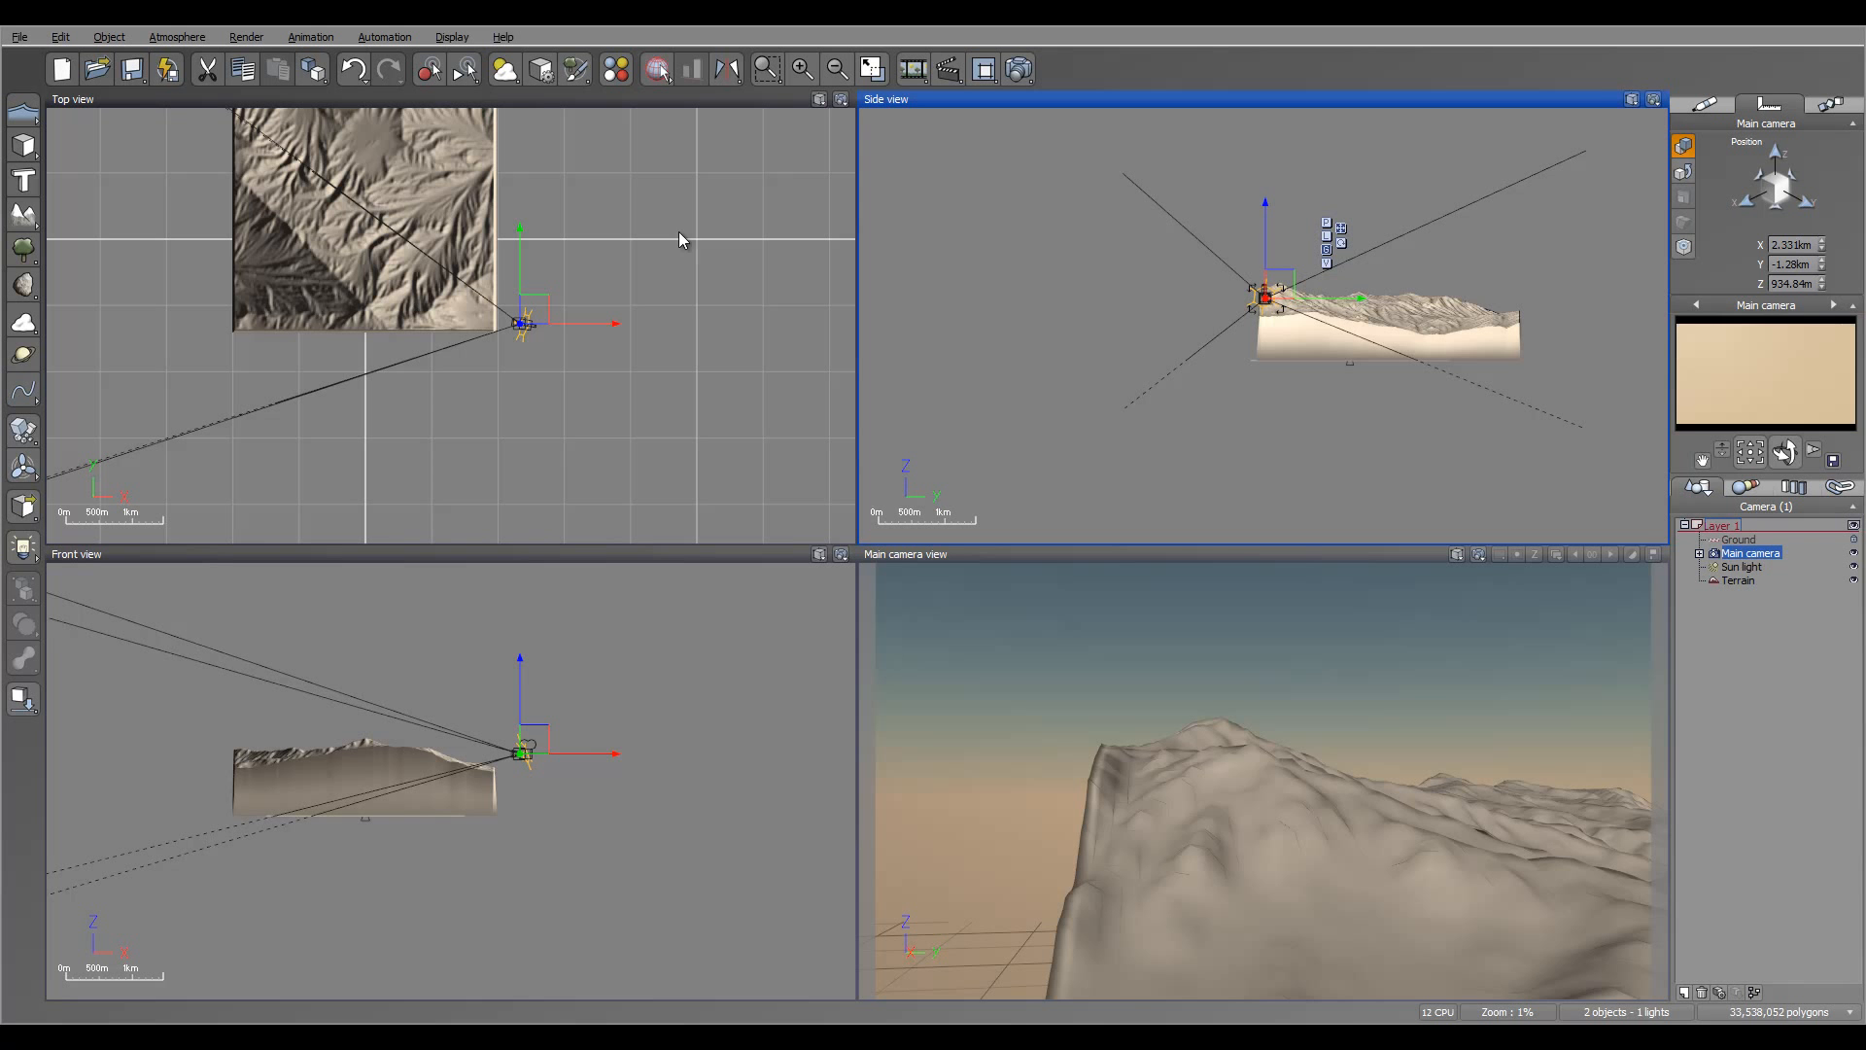
left_click_drag(534, 309, 573, 229)
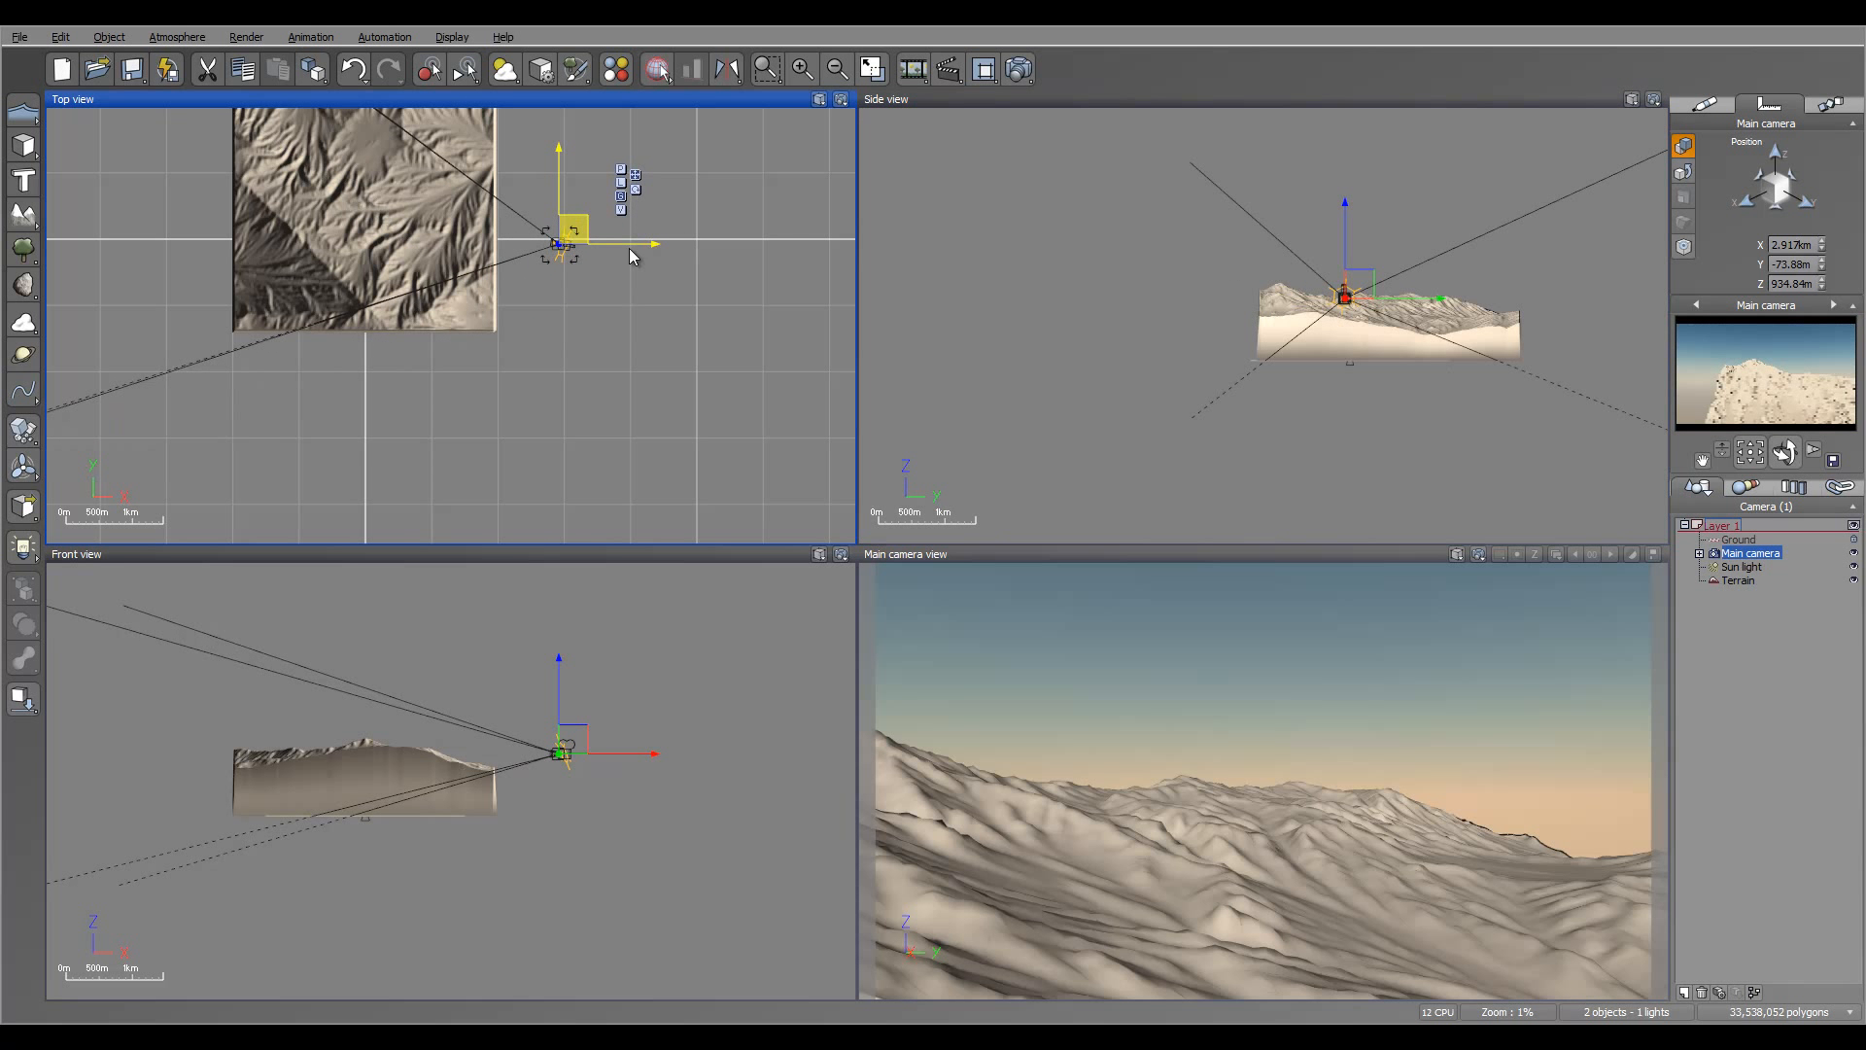
- Lower the terrain below ground level, to about Z -359 m
left_click(1738, 580)
scroll(1303, 393, "up", 3)
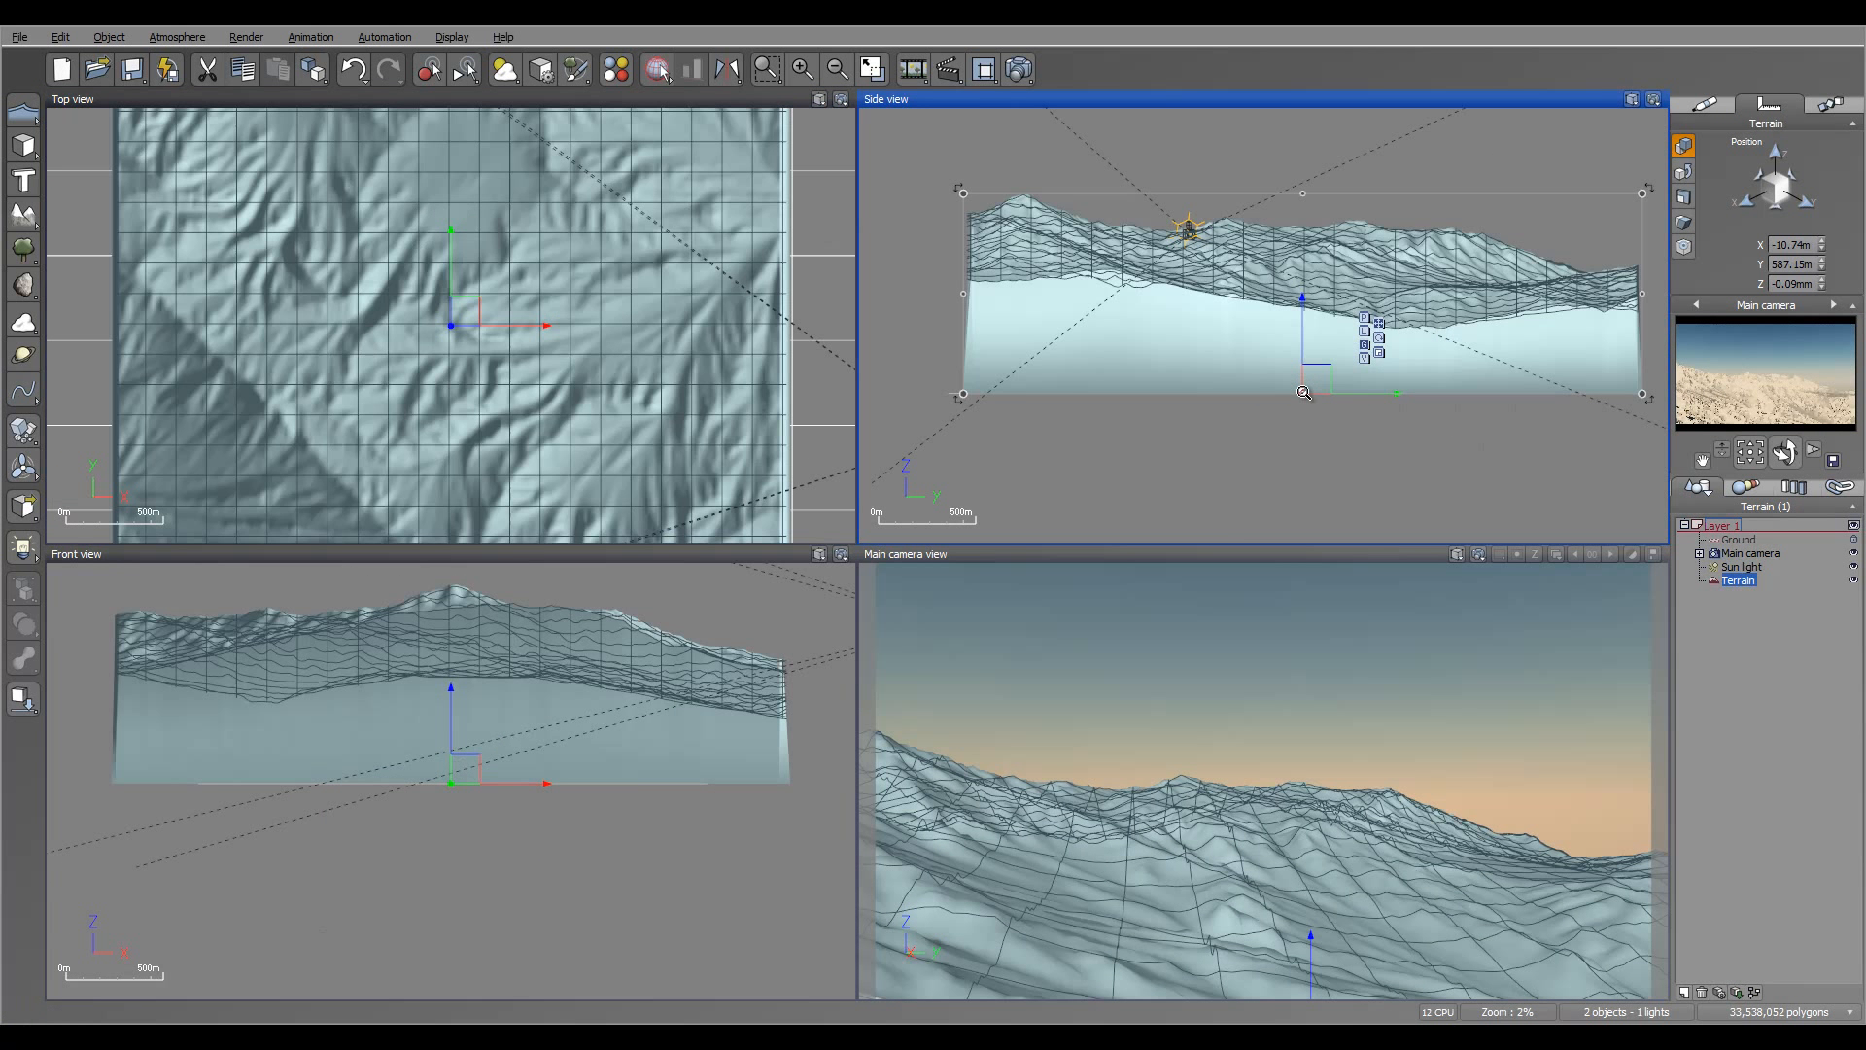
left_click_drag(1301, 314, 1302, 369)
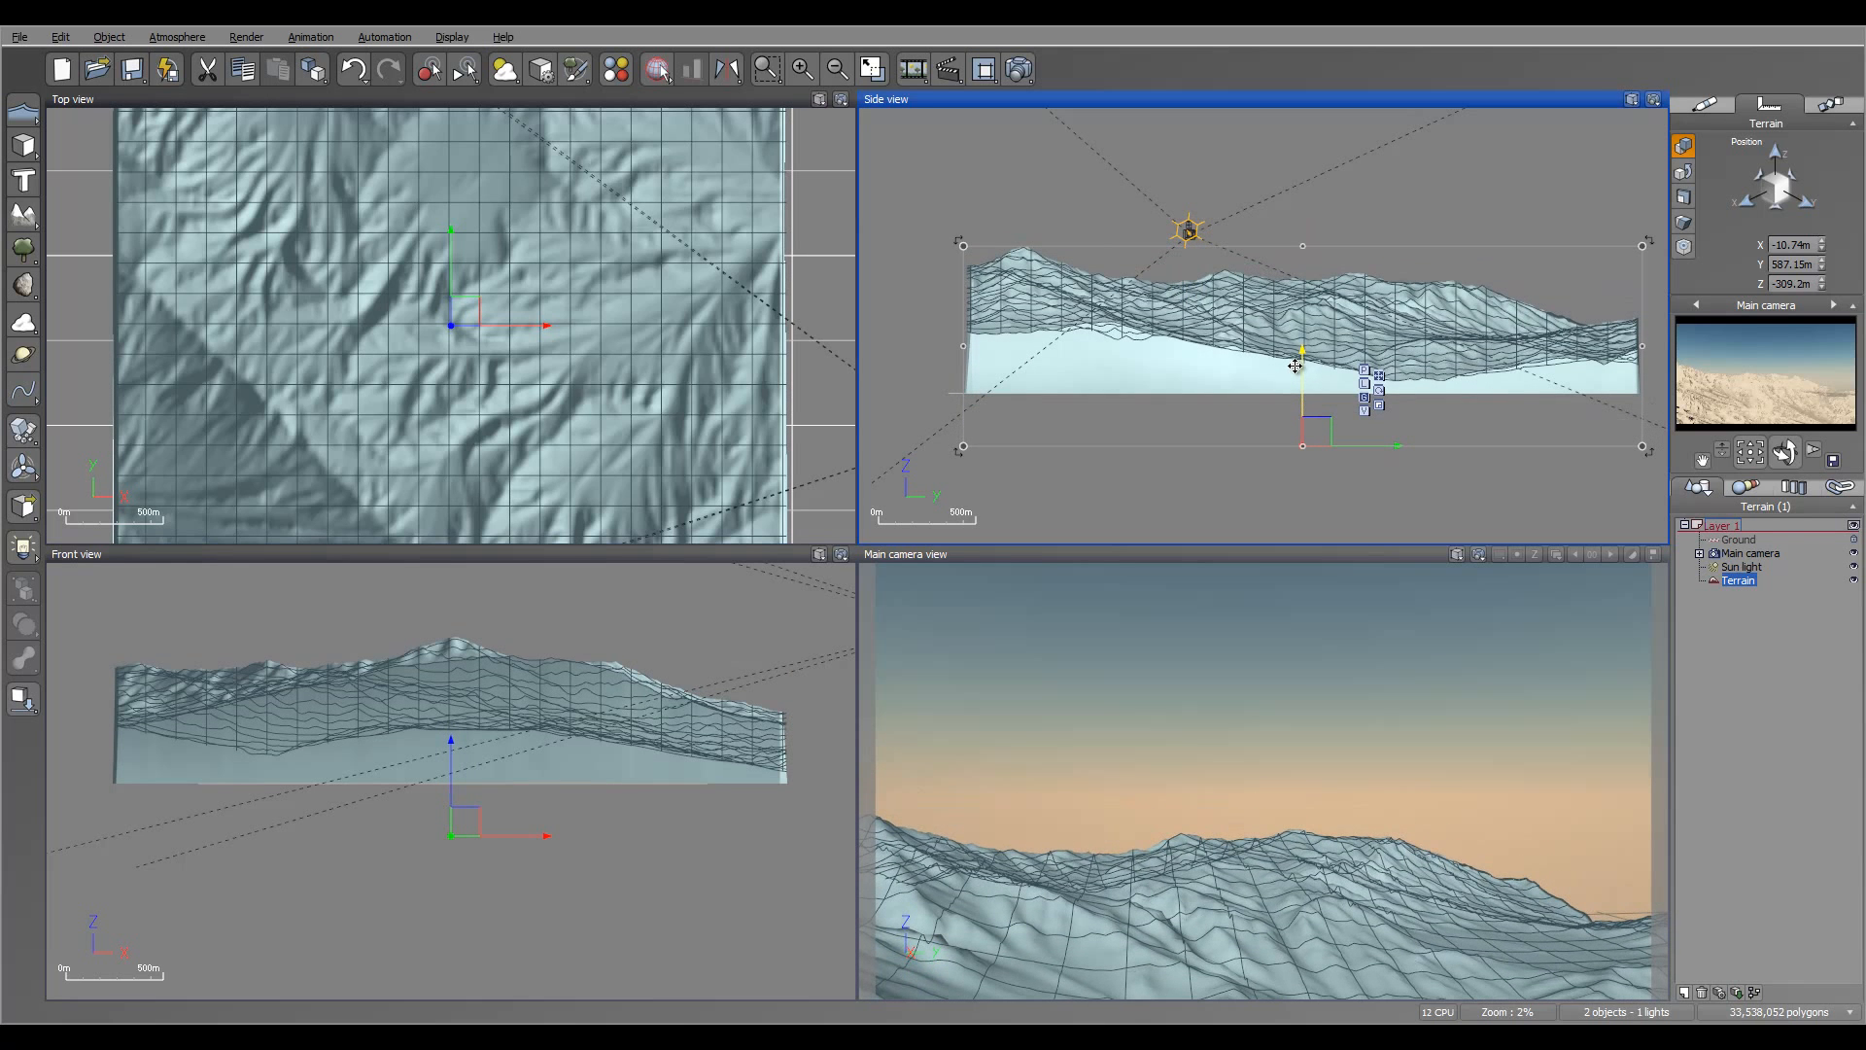
scroll(603, 356, "down", 5)
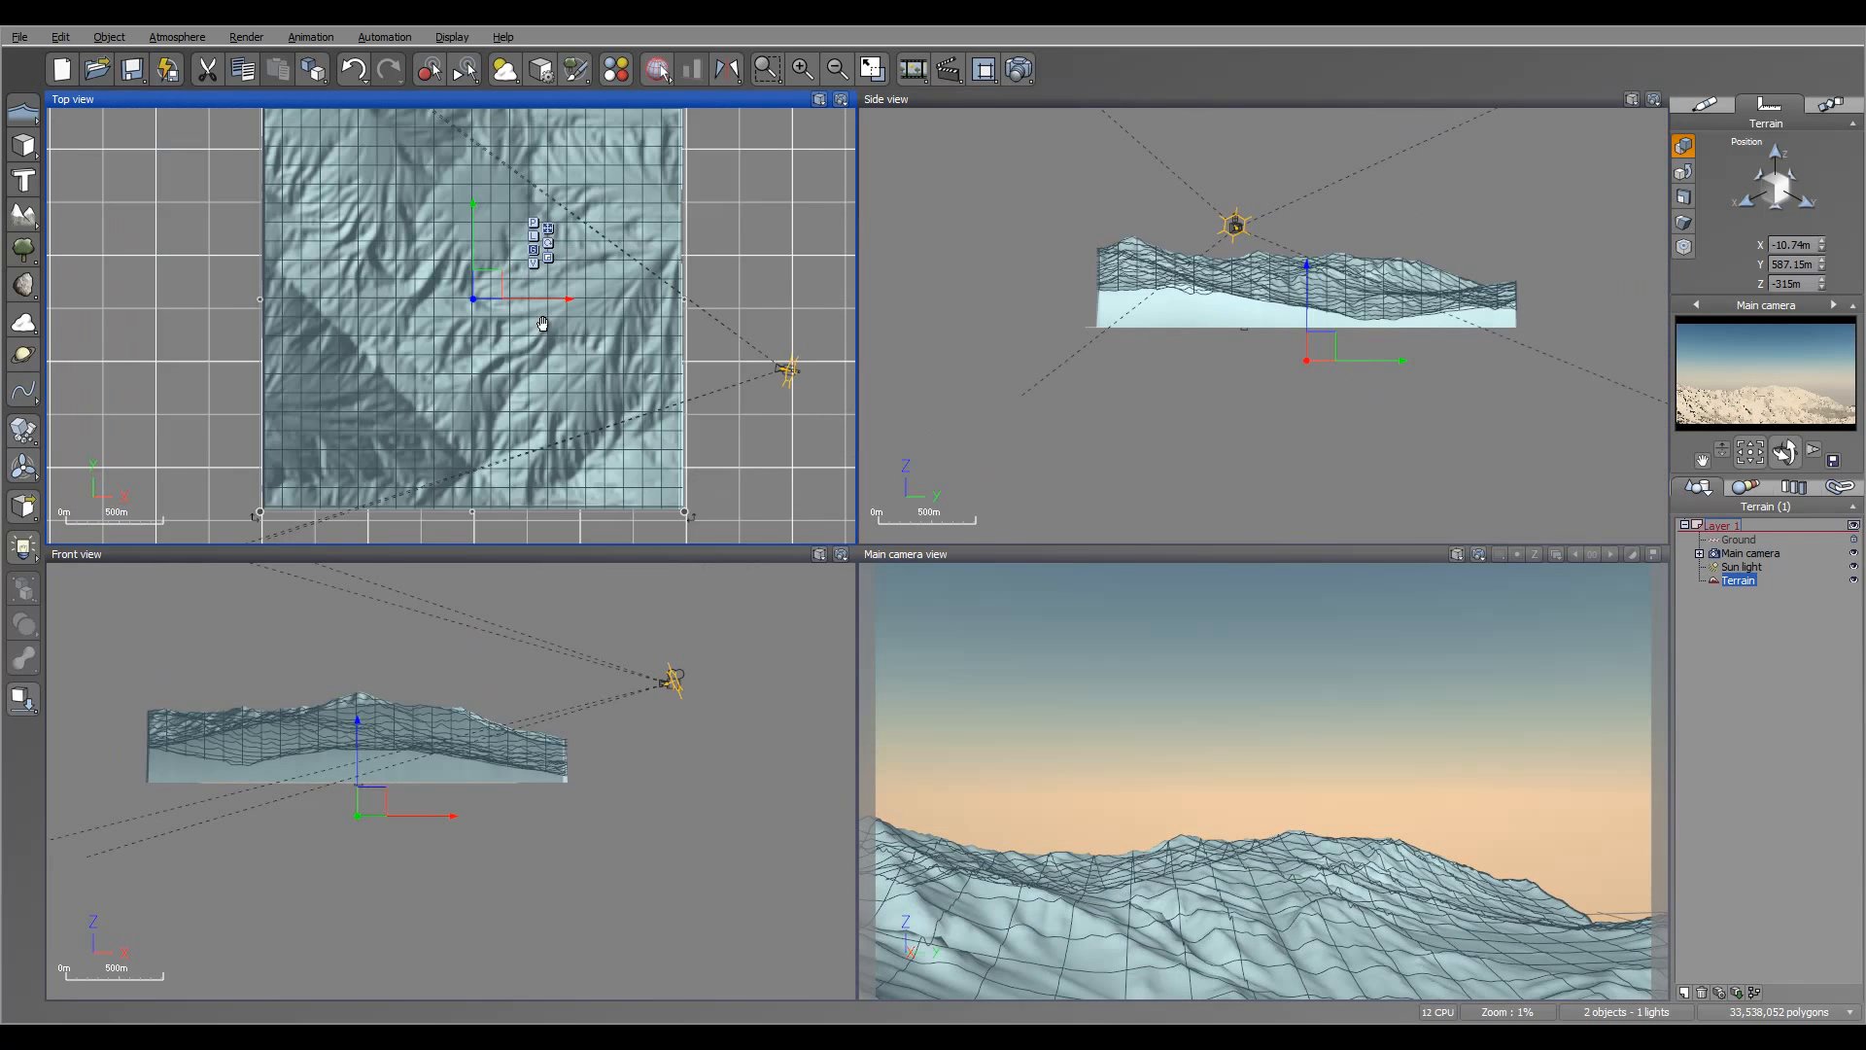
left_click_drag(1255, 274, 1248, 281)
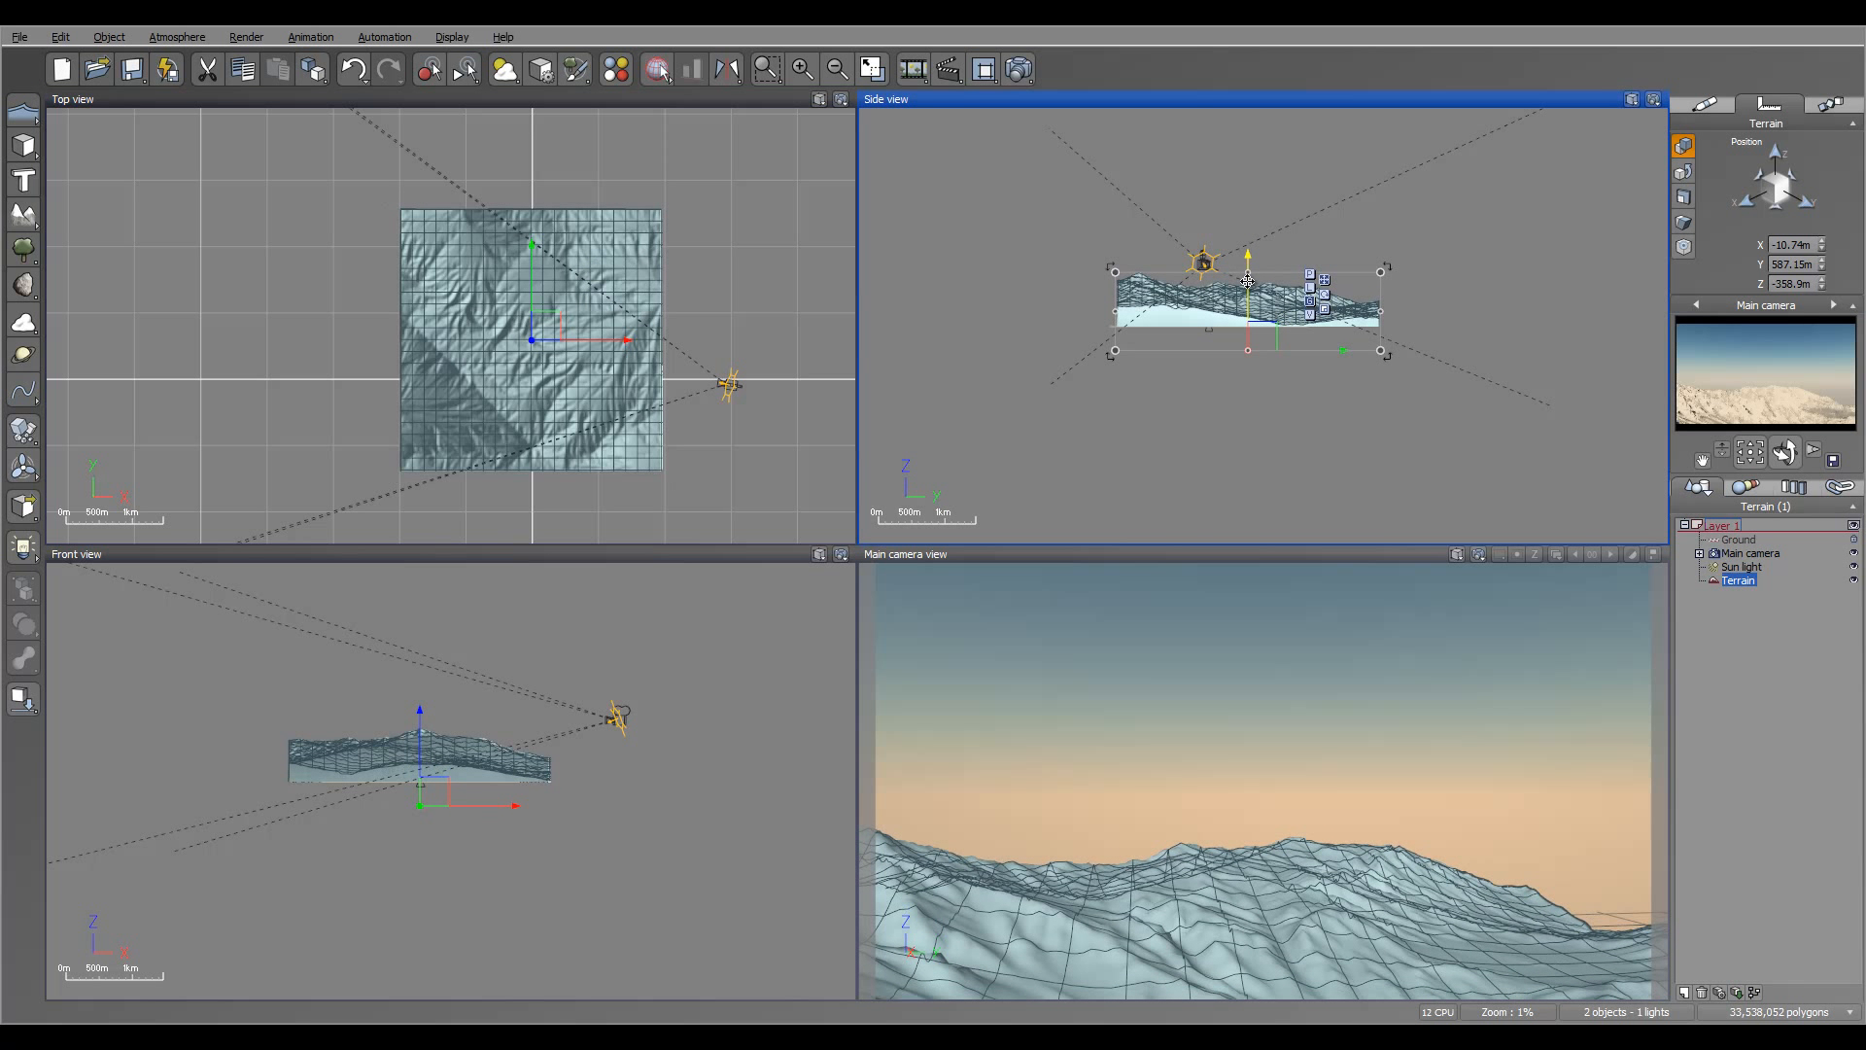
- Reposition the main camera lower along the terrain's +X edge, to about X 2.56 km, Y -495 m and Z 623 m
left_click(1750, 553)
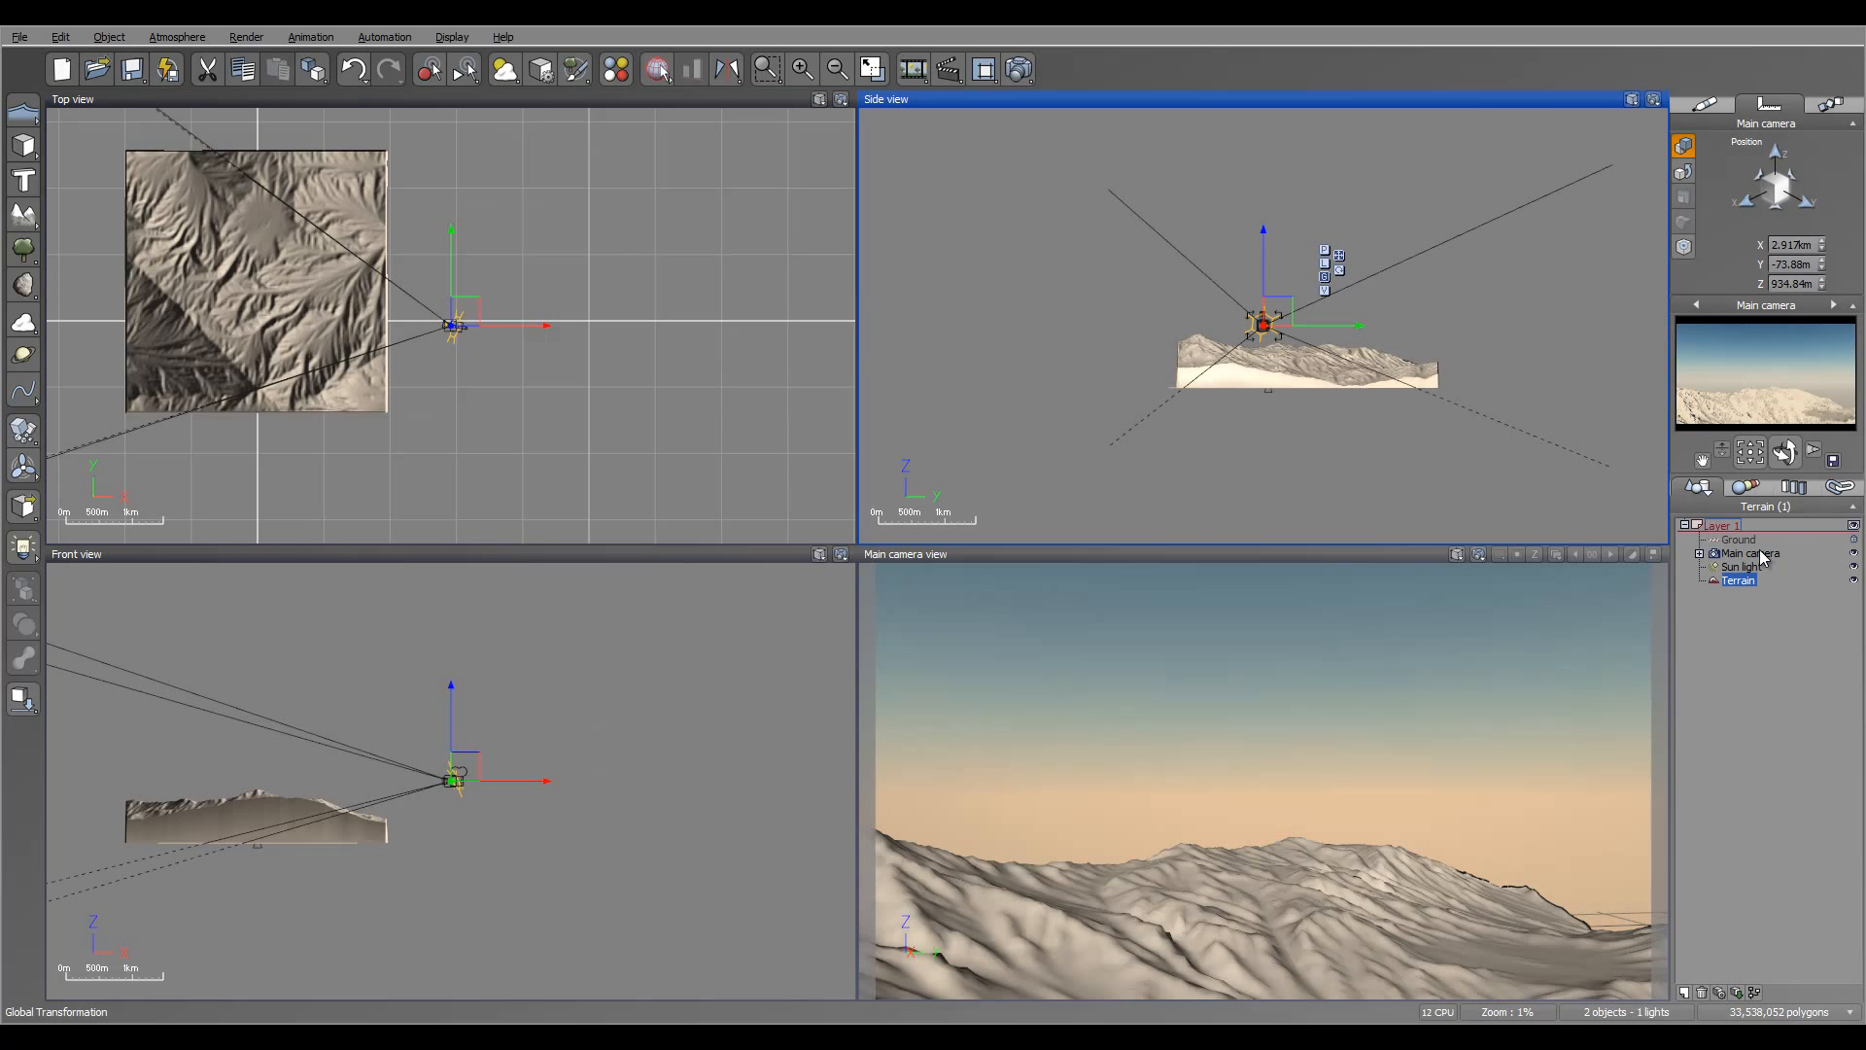
scroll(1323, 382, "up", 2)
right_click_drag(798, 201, 863, 141)
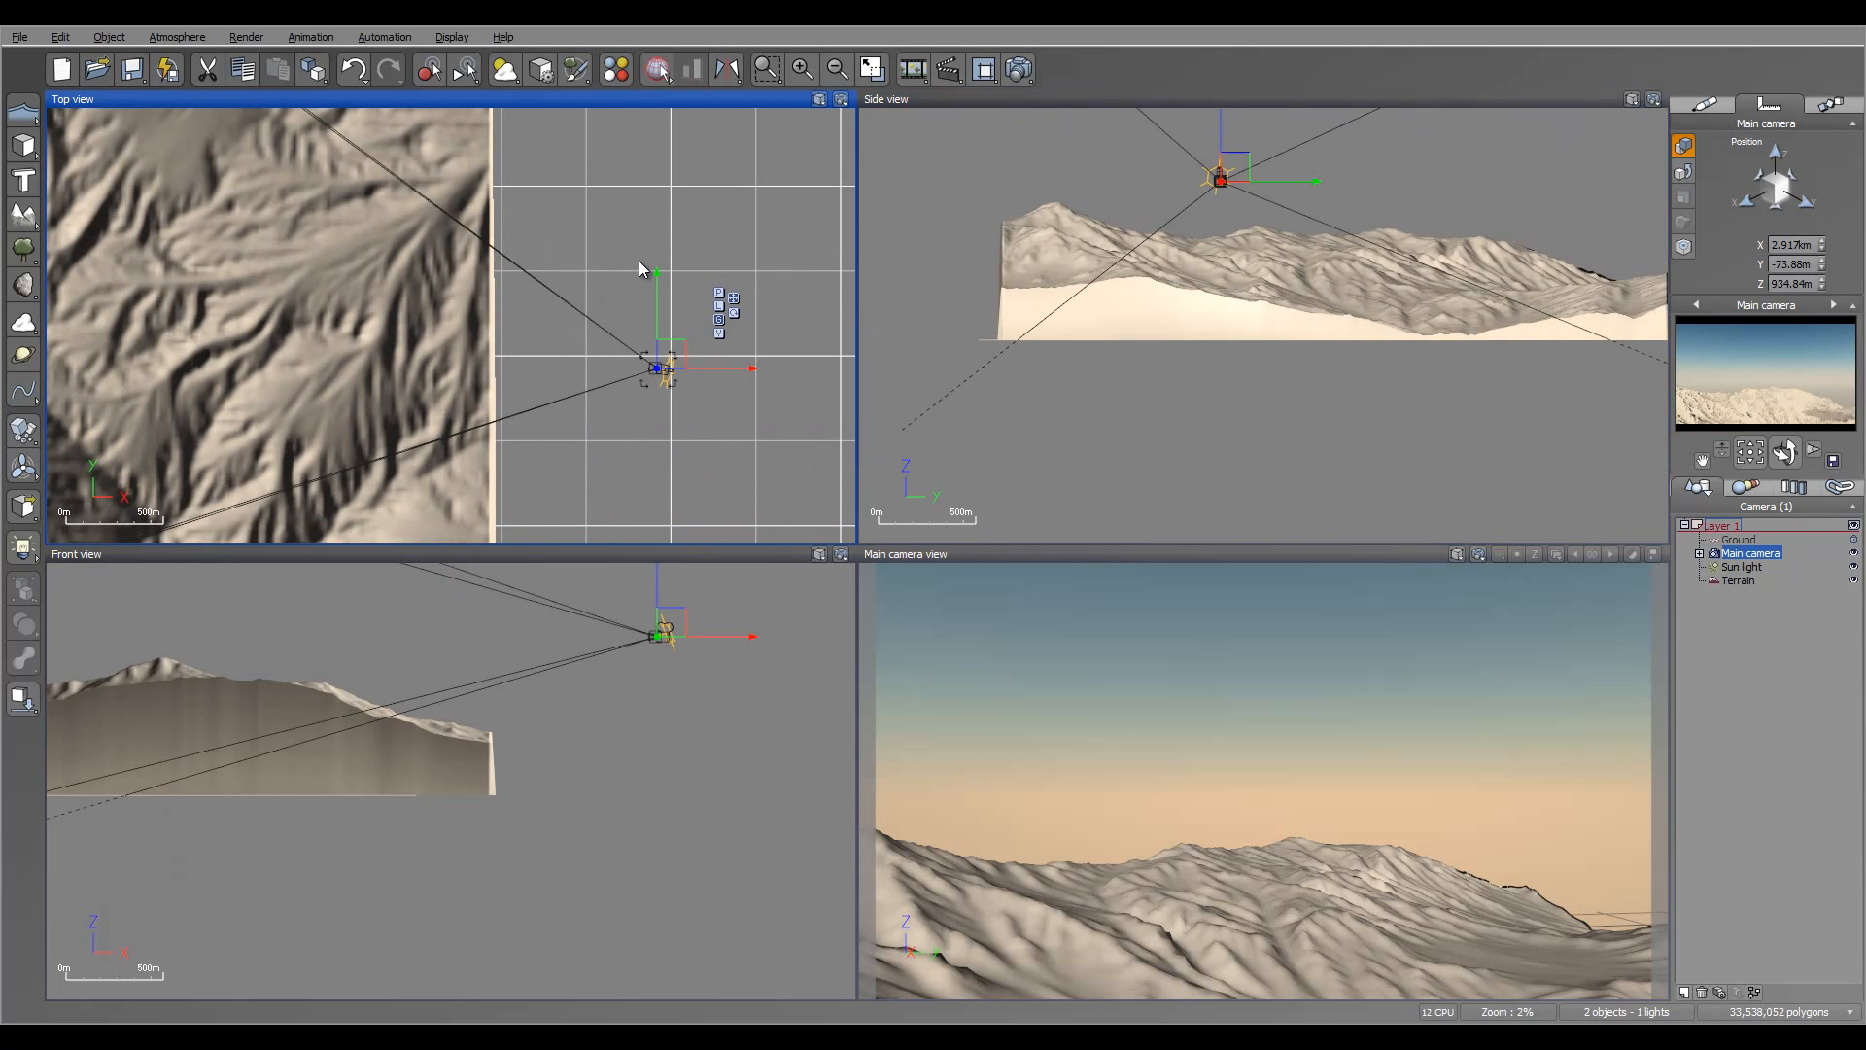
scroll(643, 263, "down", 2)
right_click_drag(611, 235, 678, 345)
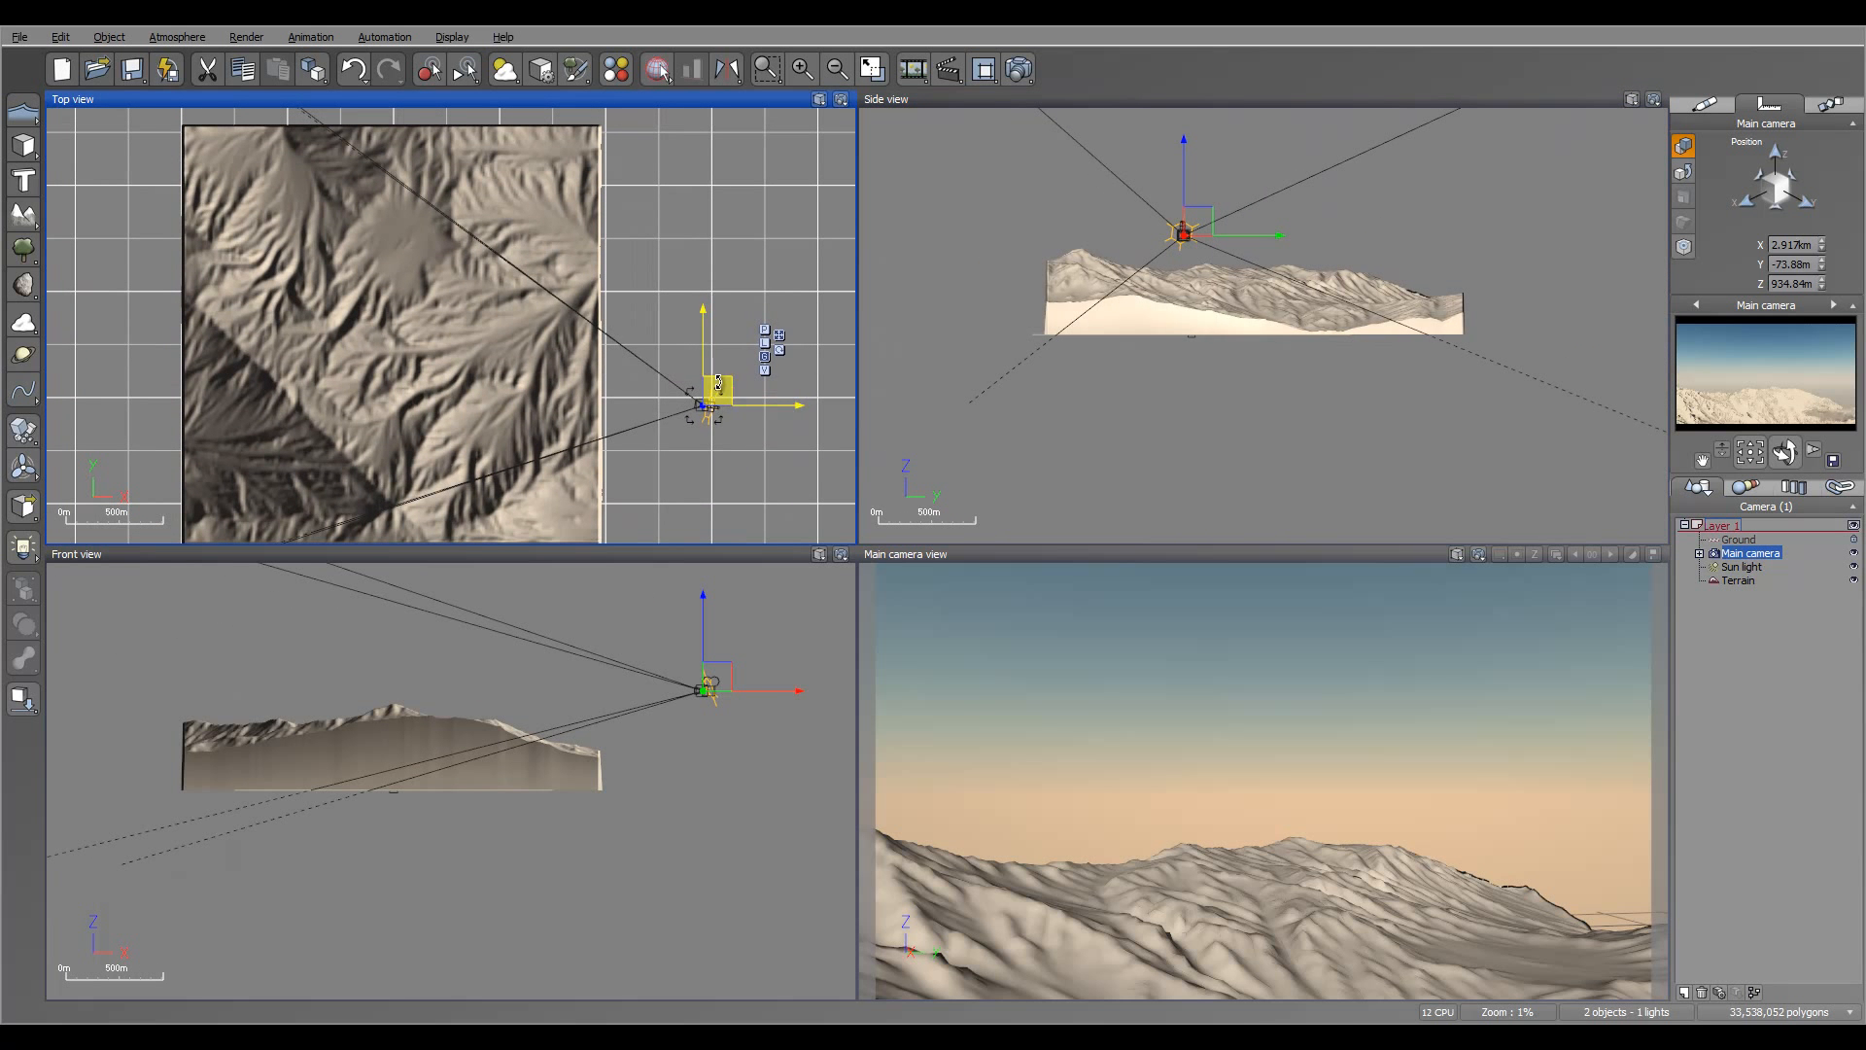
left_click_drag(733, 404, 687, 299)
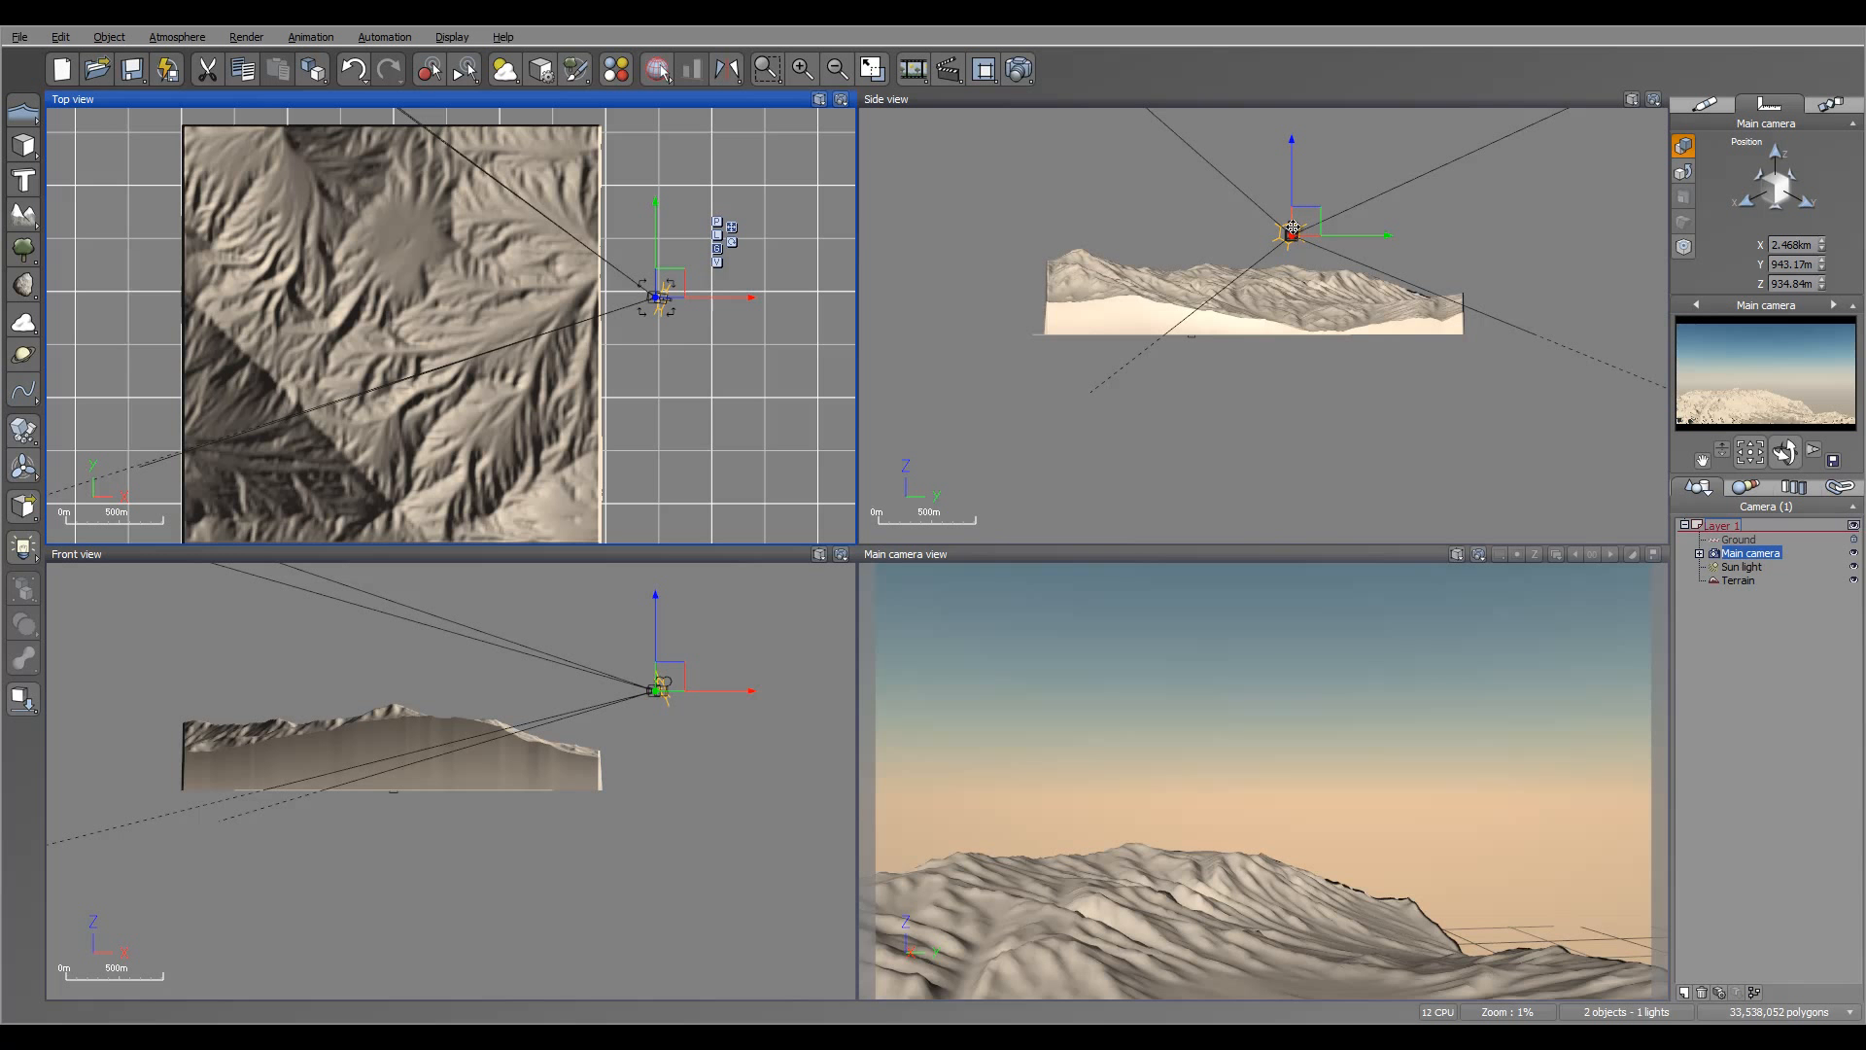
left_click_drag(1293, 233, 1307, 308)
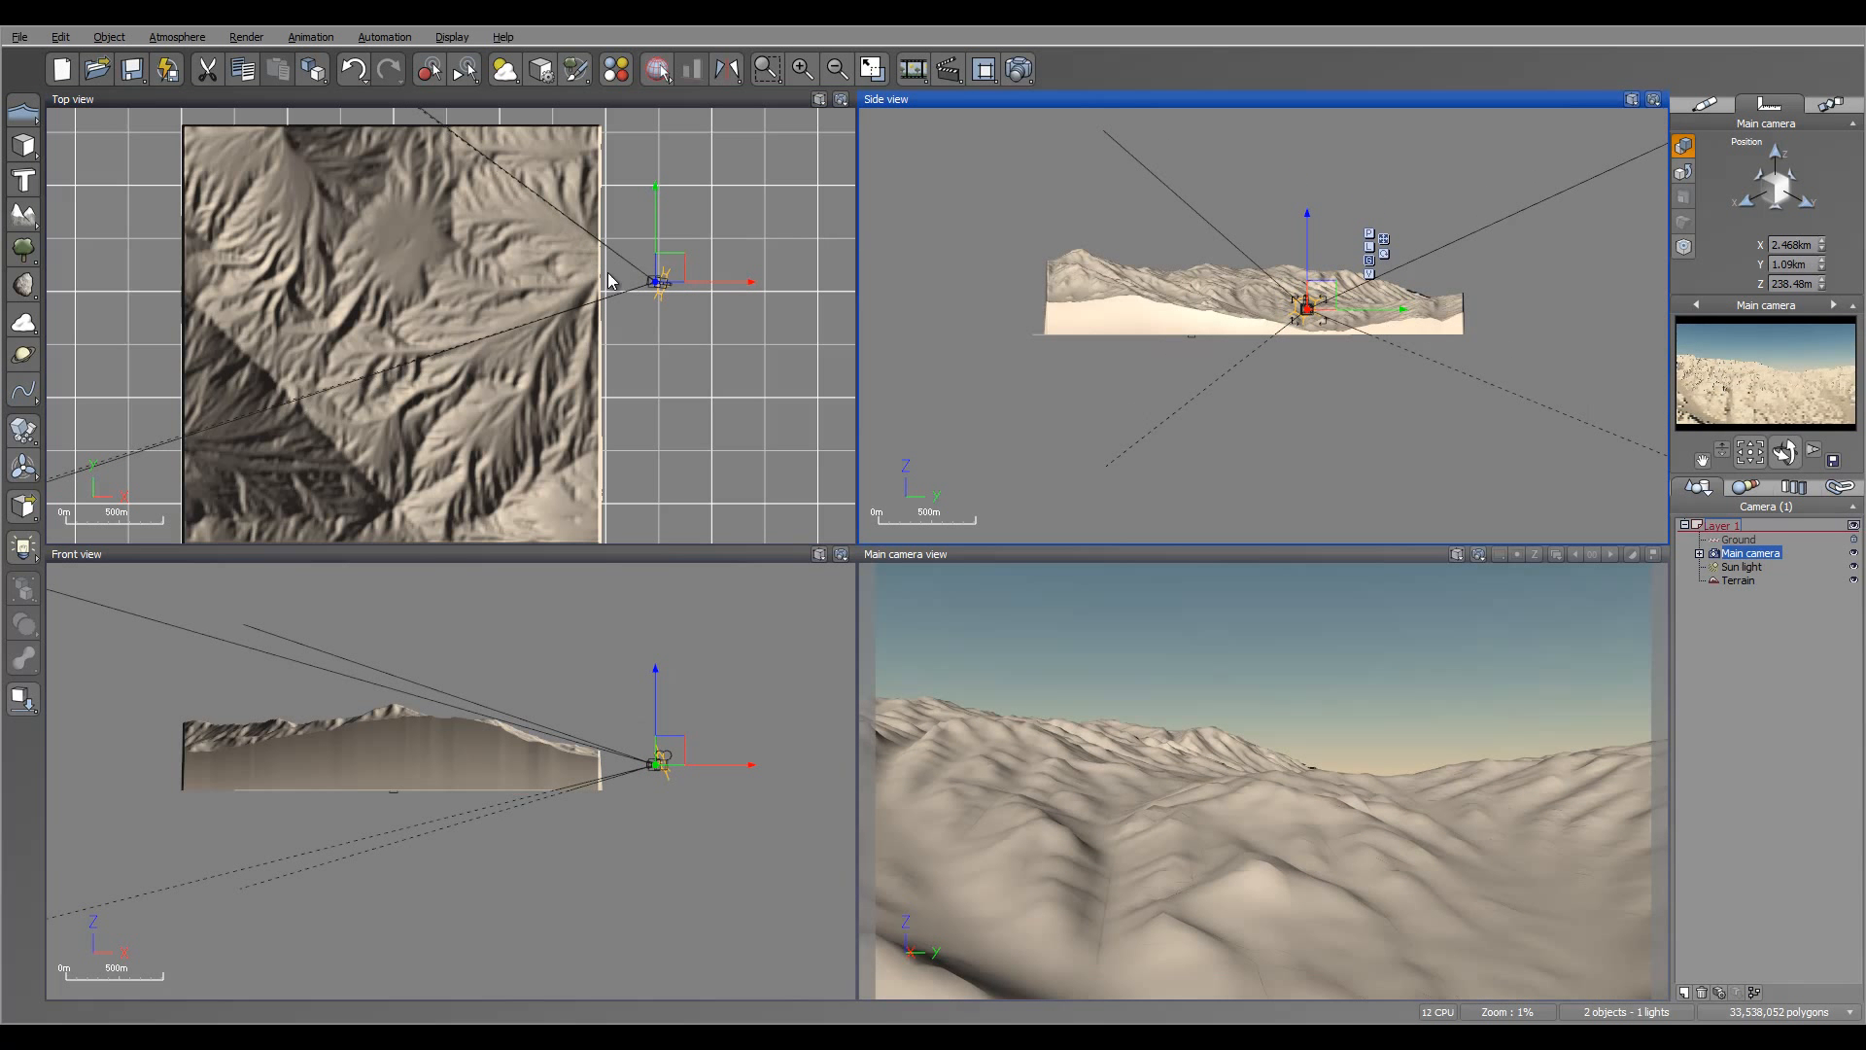
left_click_drag(671, 272, 683, 449)
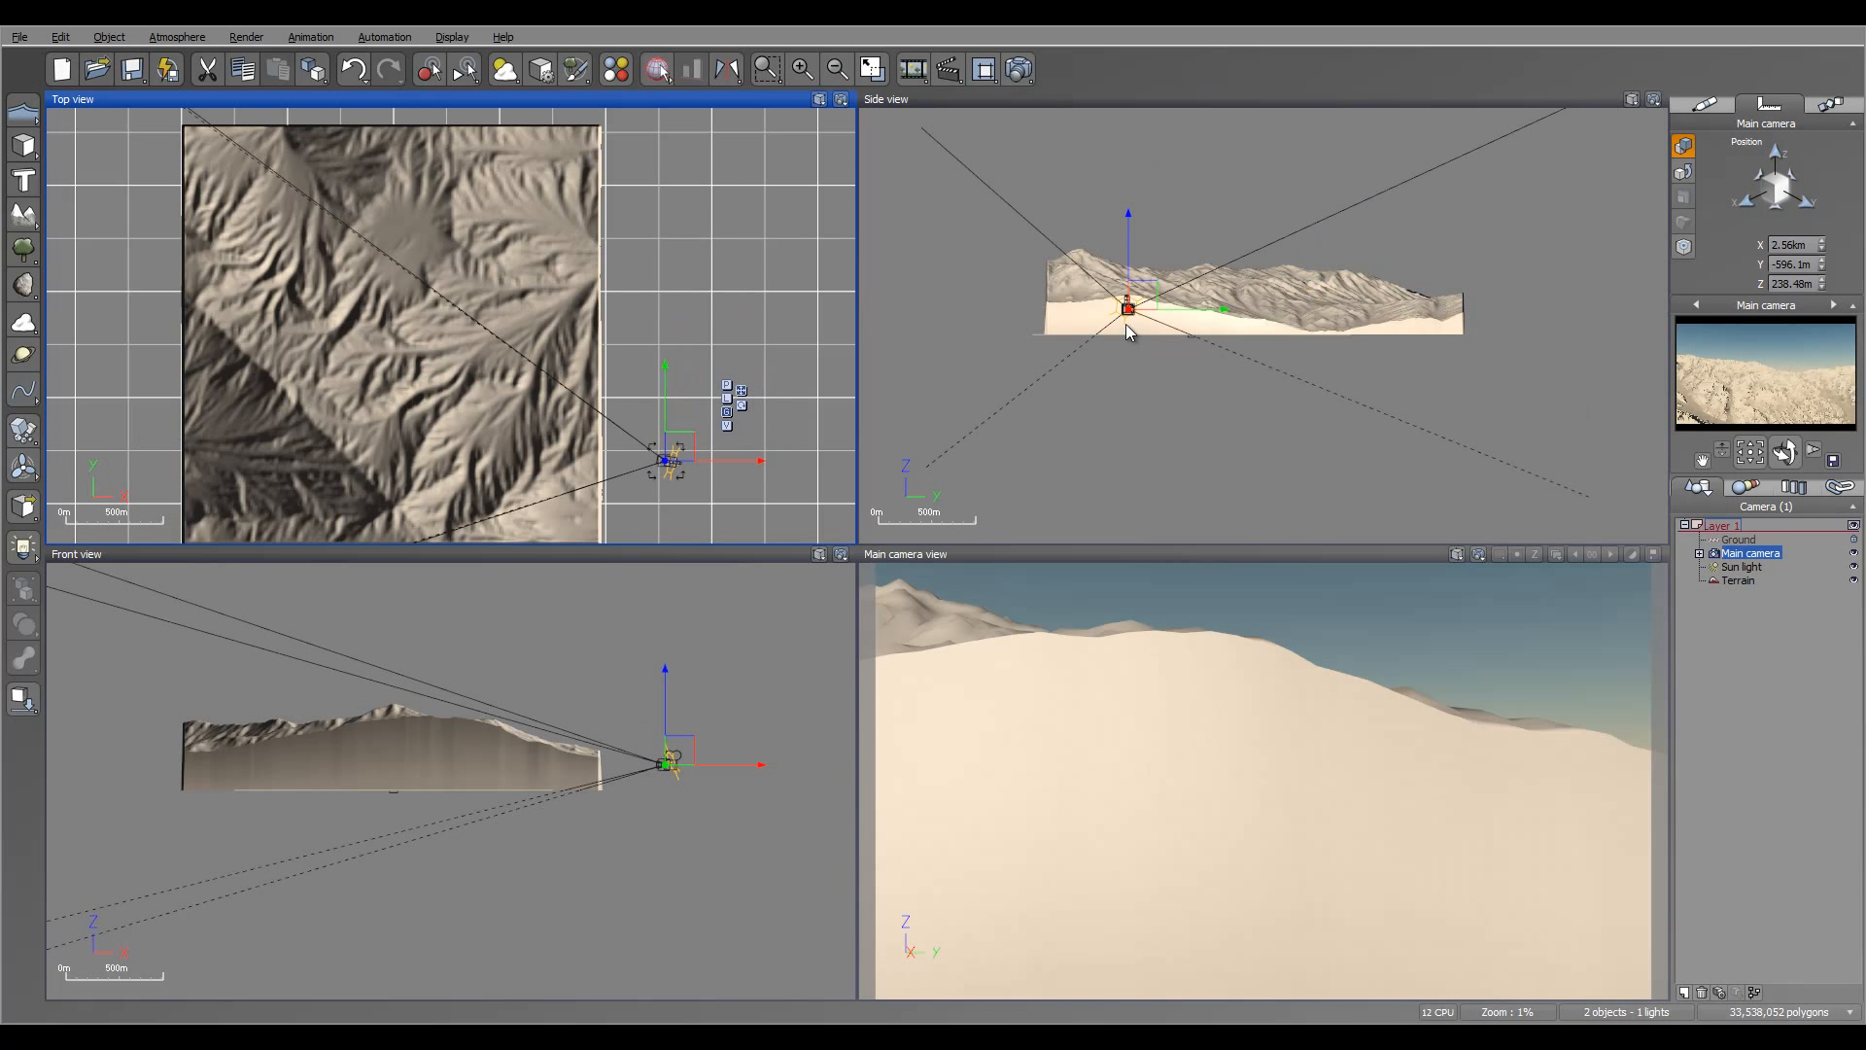
left_click_drag(1118, 311, 1129, 266)
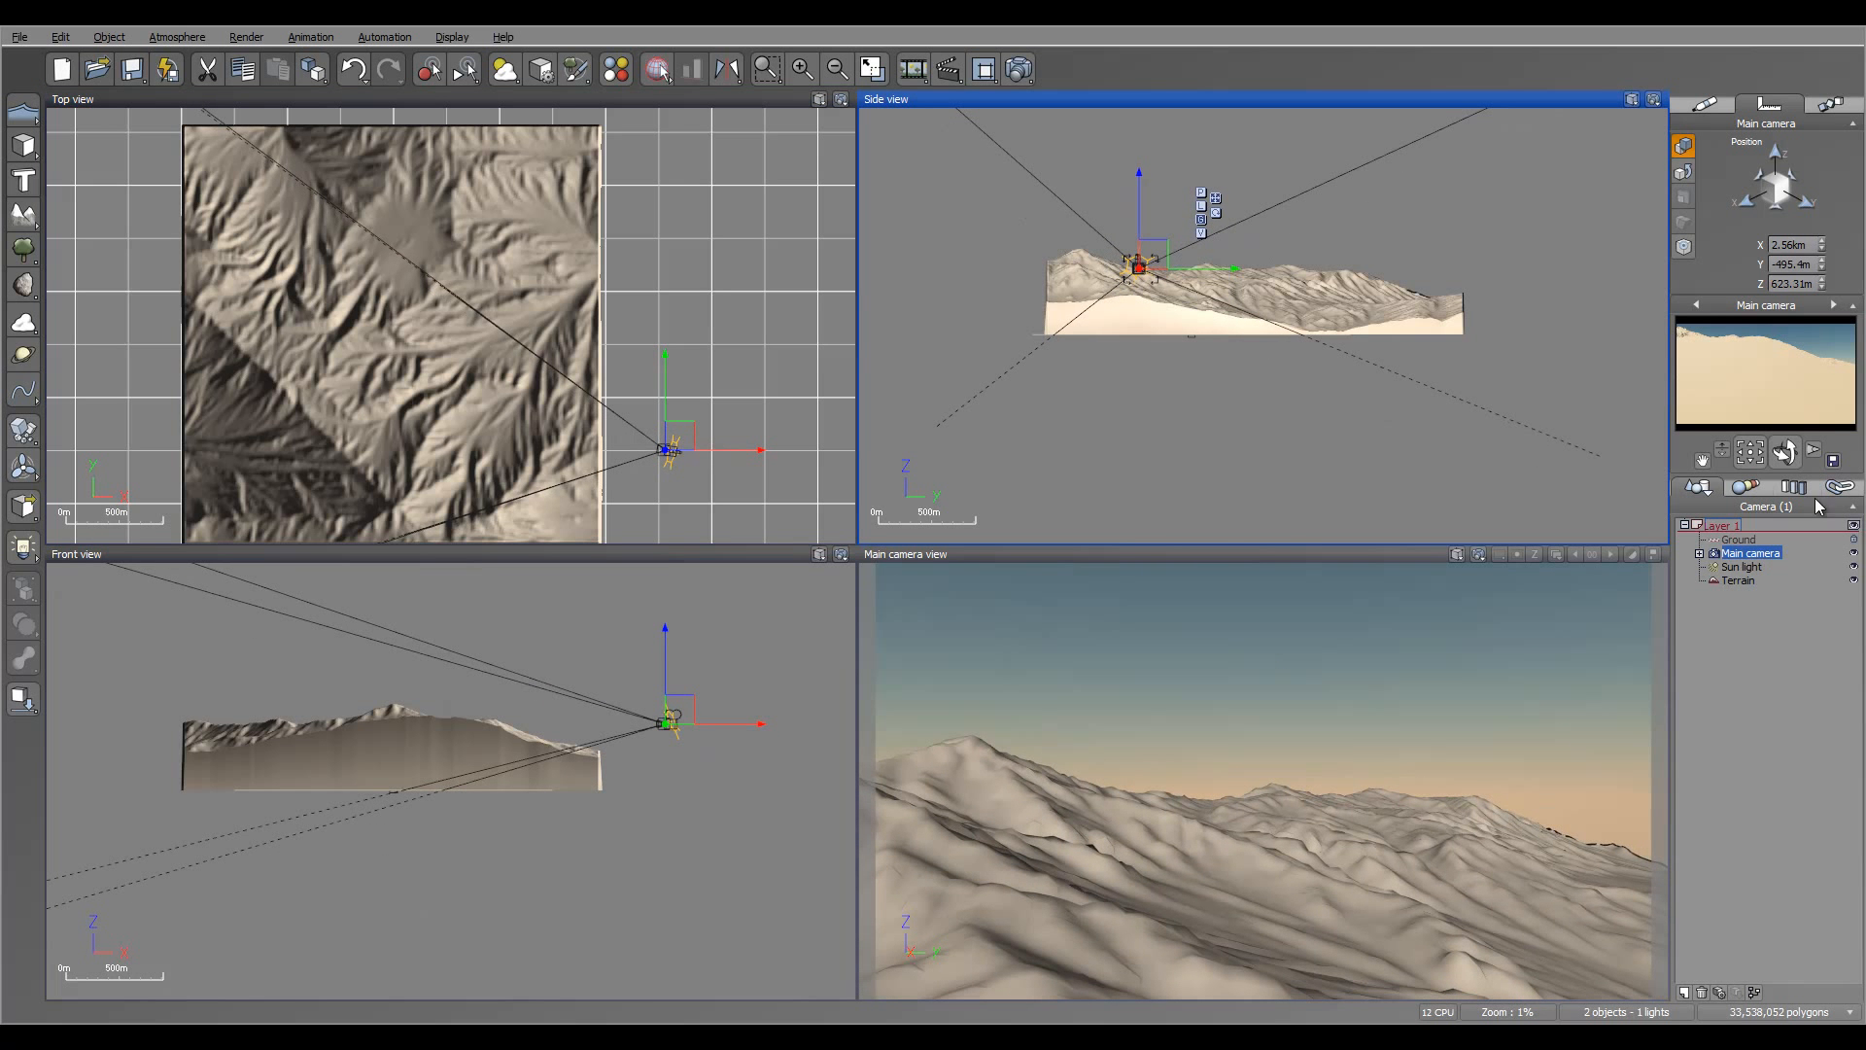
- Rotate the main camera to frame the mountain ridges and shift it to about X 2.73 km, Y 100 m
left_click_drag(1784, 452, 1759, 480)
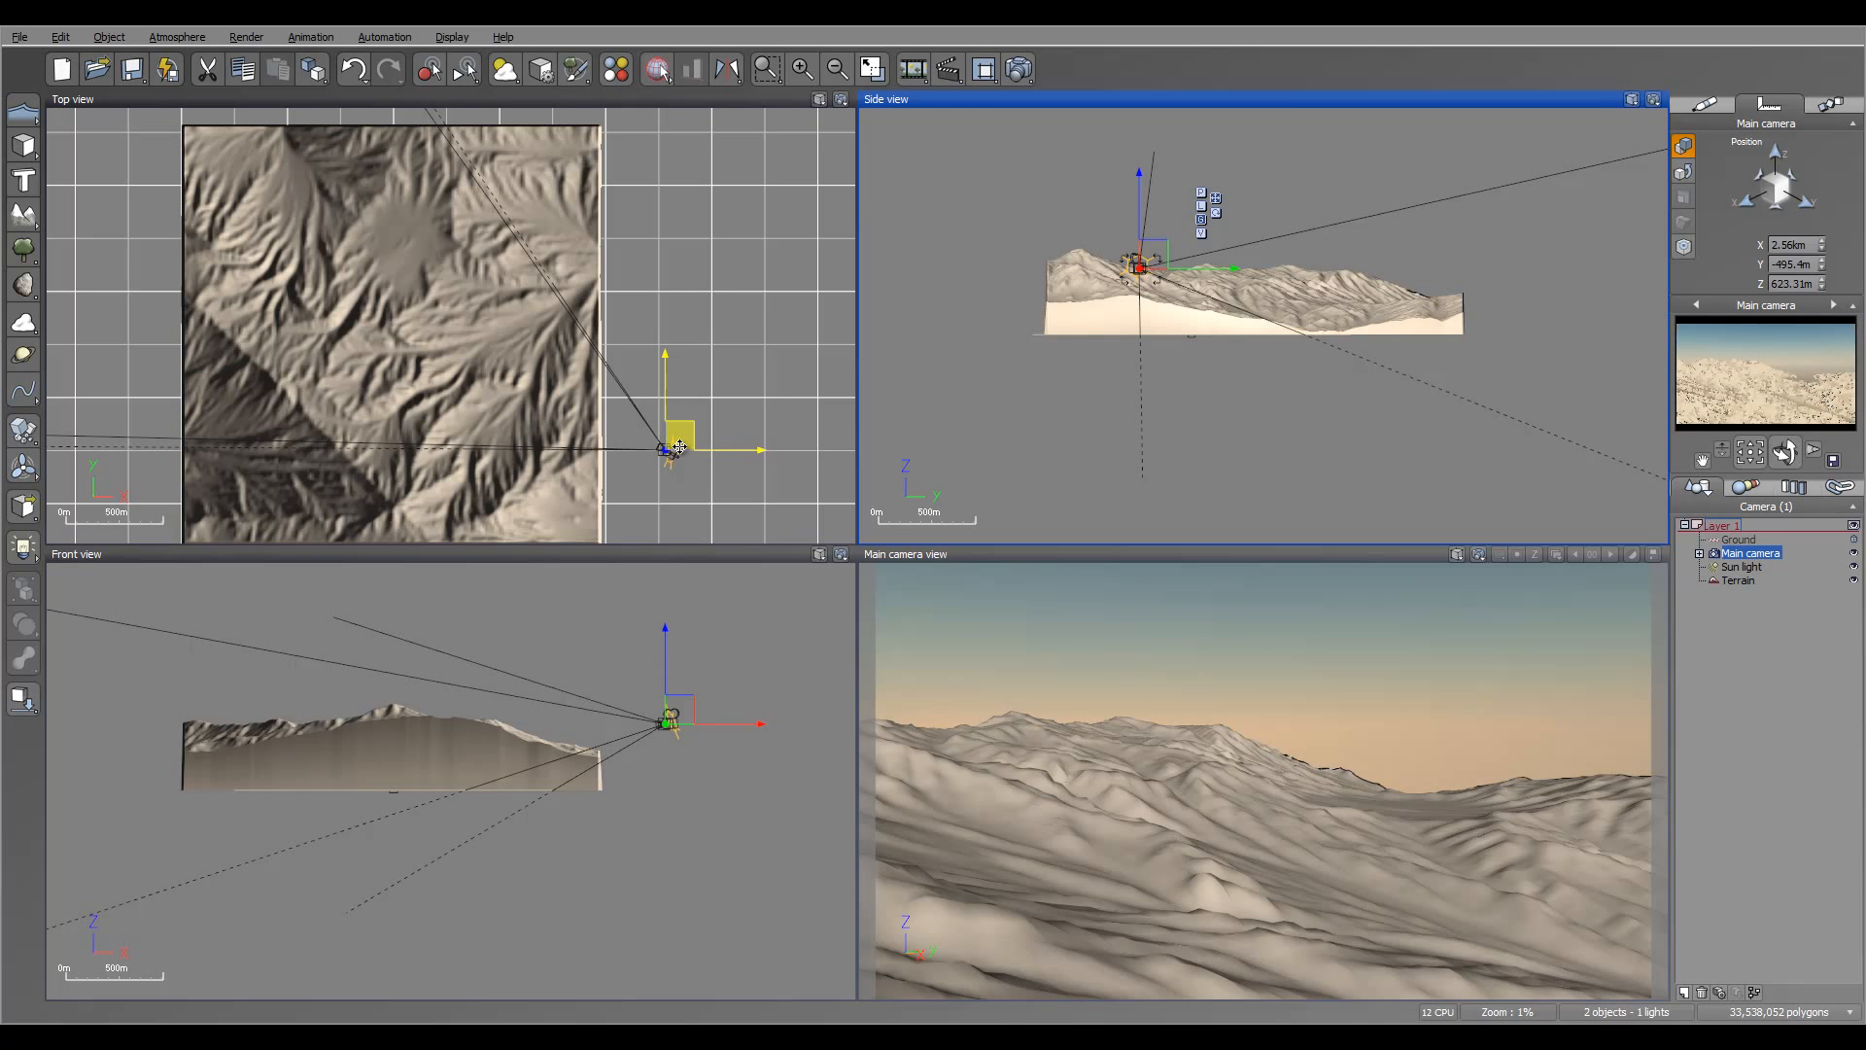
left_click_drag(683, 447, 739, 439)
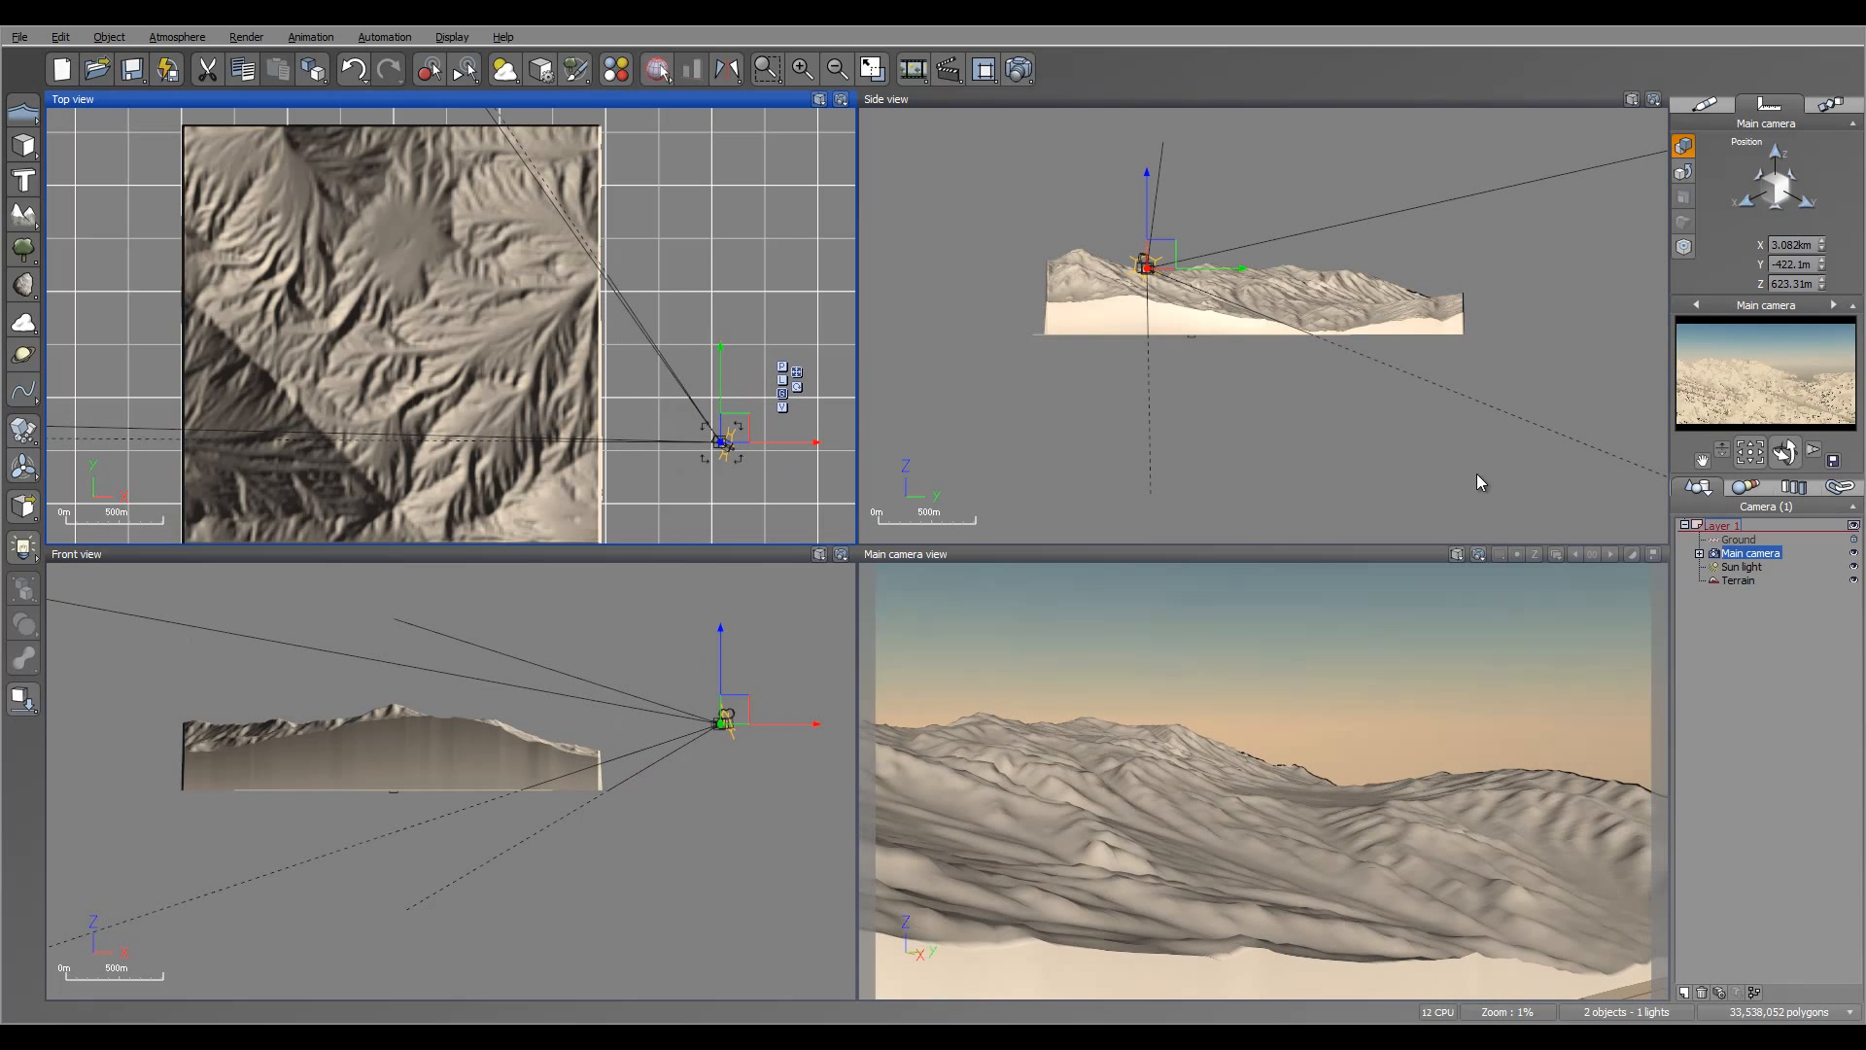
left_click_drag(1785, 452, 1781, 444)
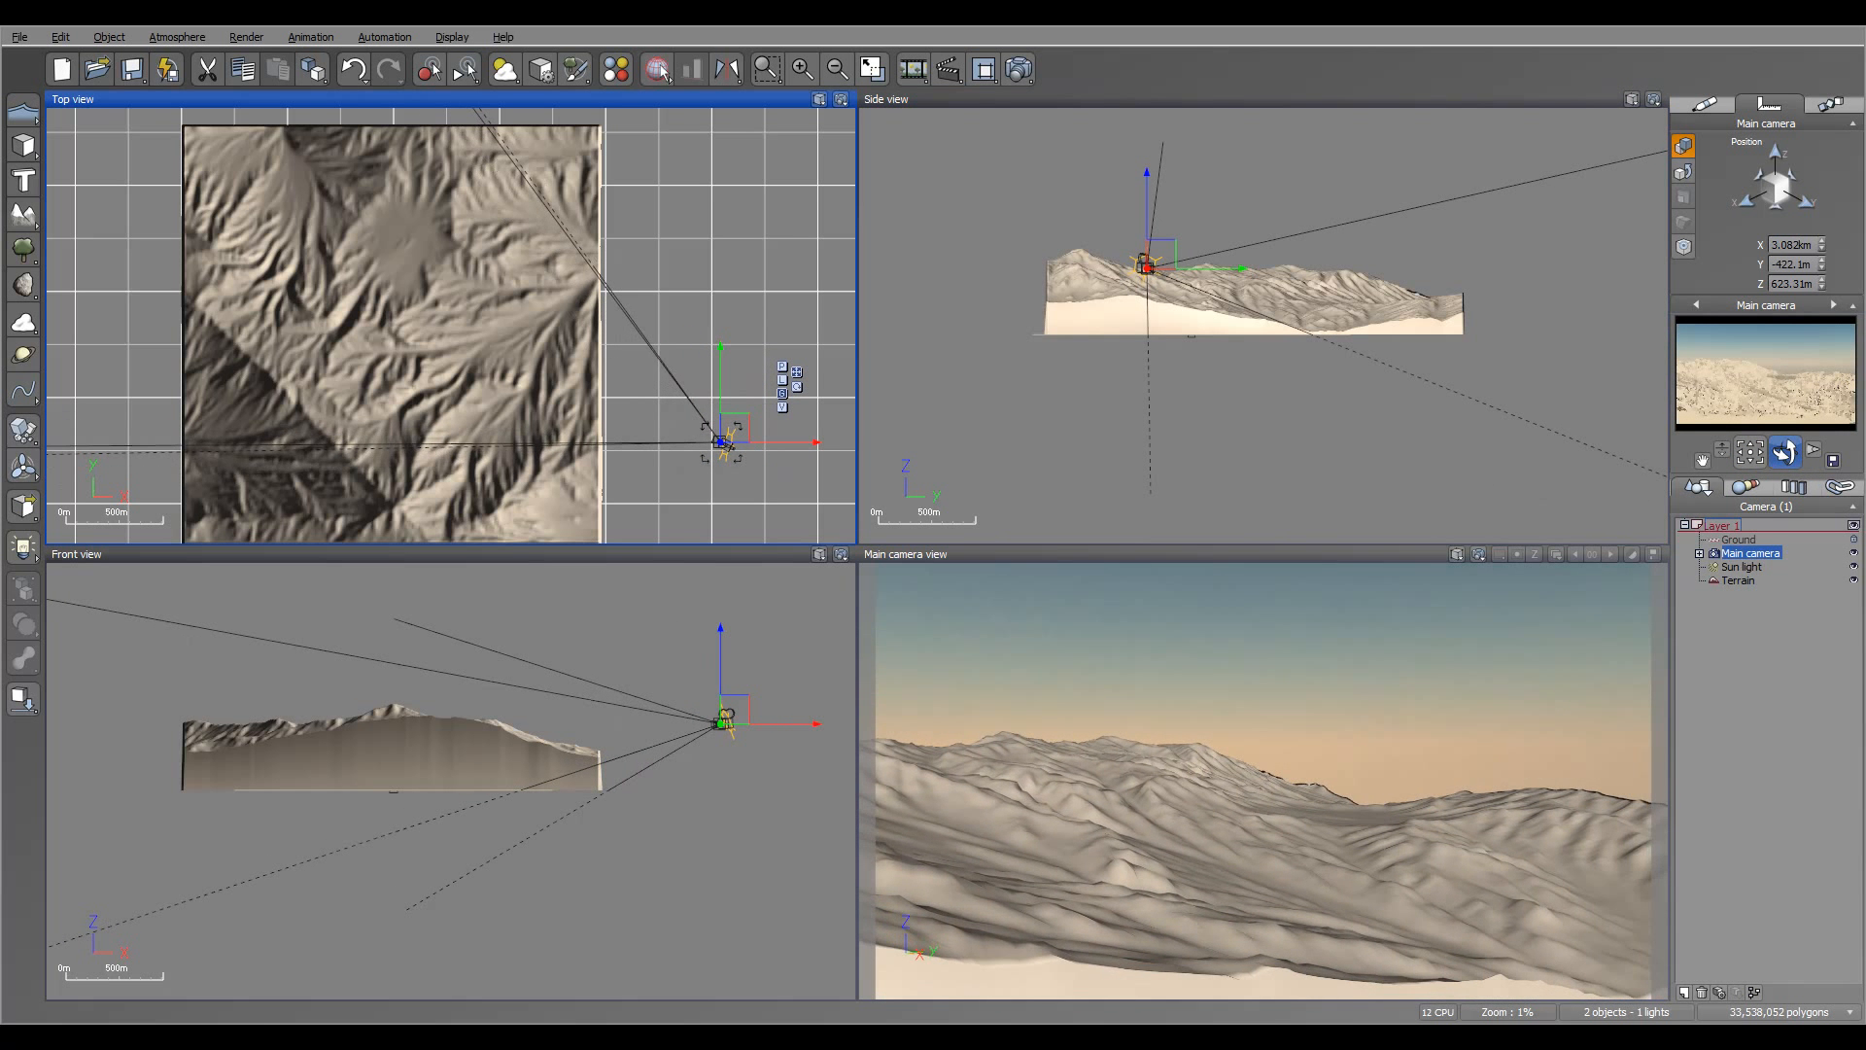
left_click_drag(745, 427, 726, 406)
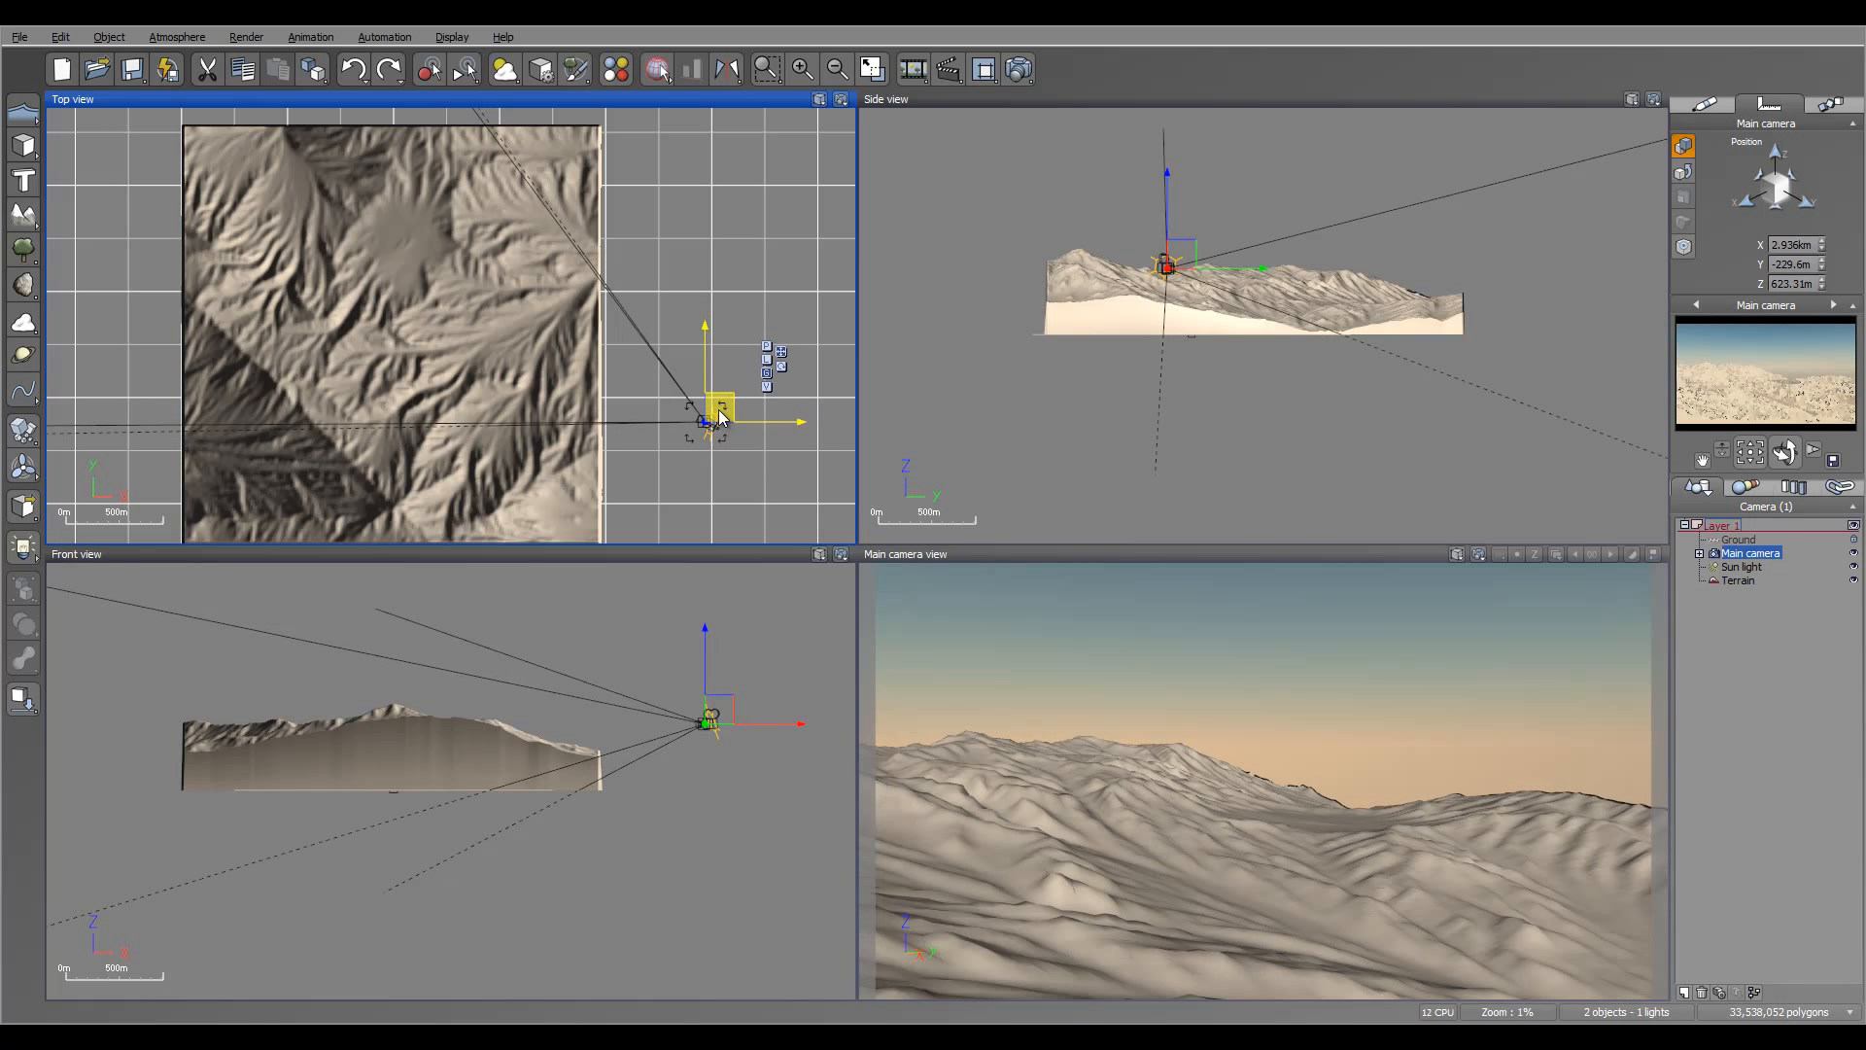
left_click_drag(1800, 450, 1800, 453)
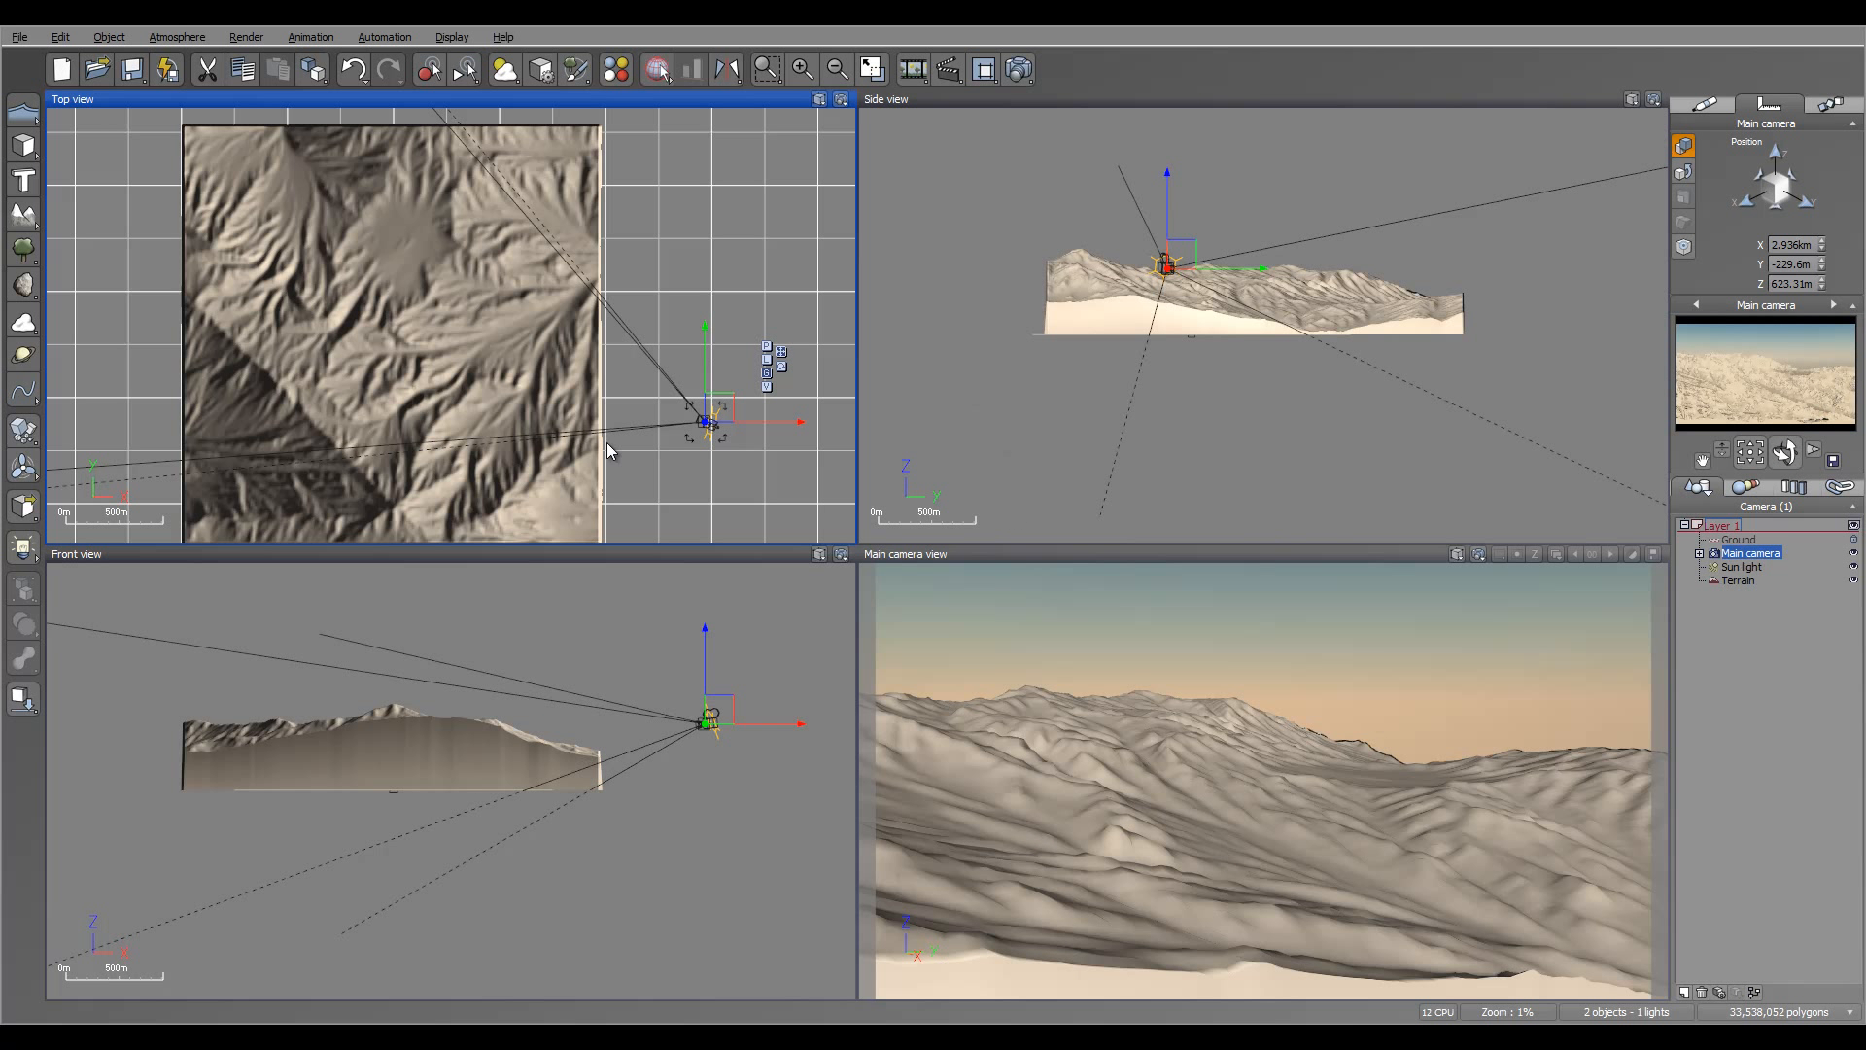
left_click_drag(707, 422, 845, 440)
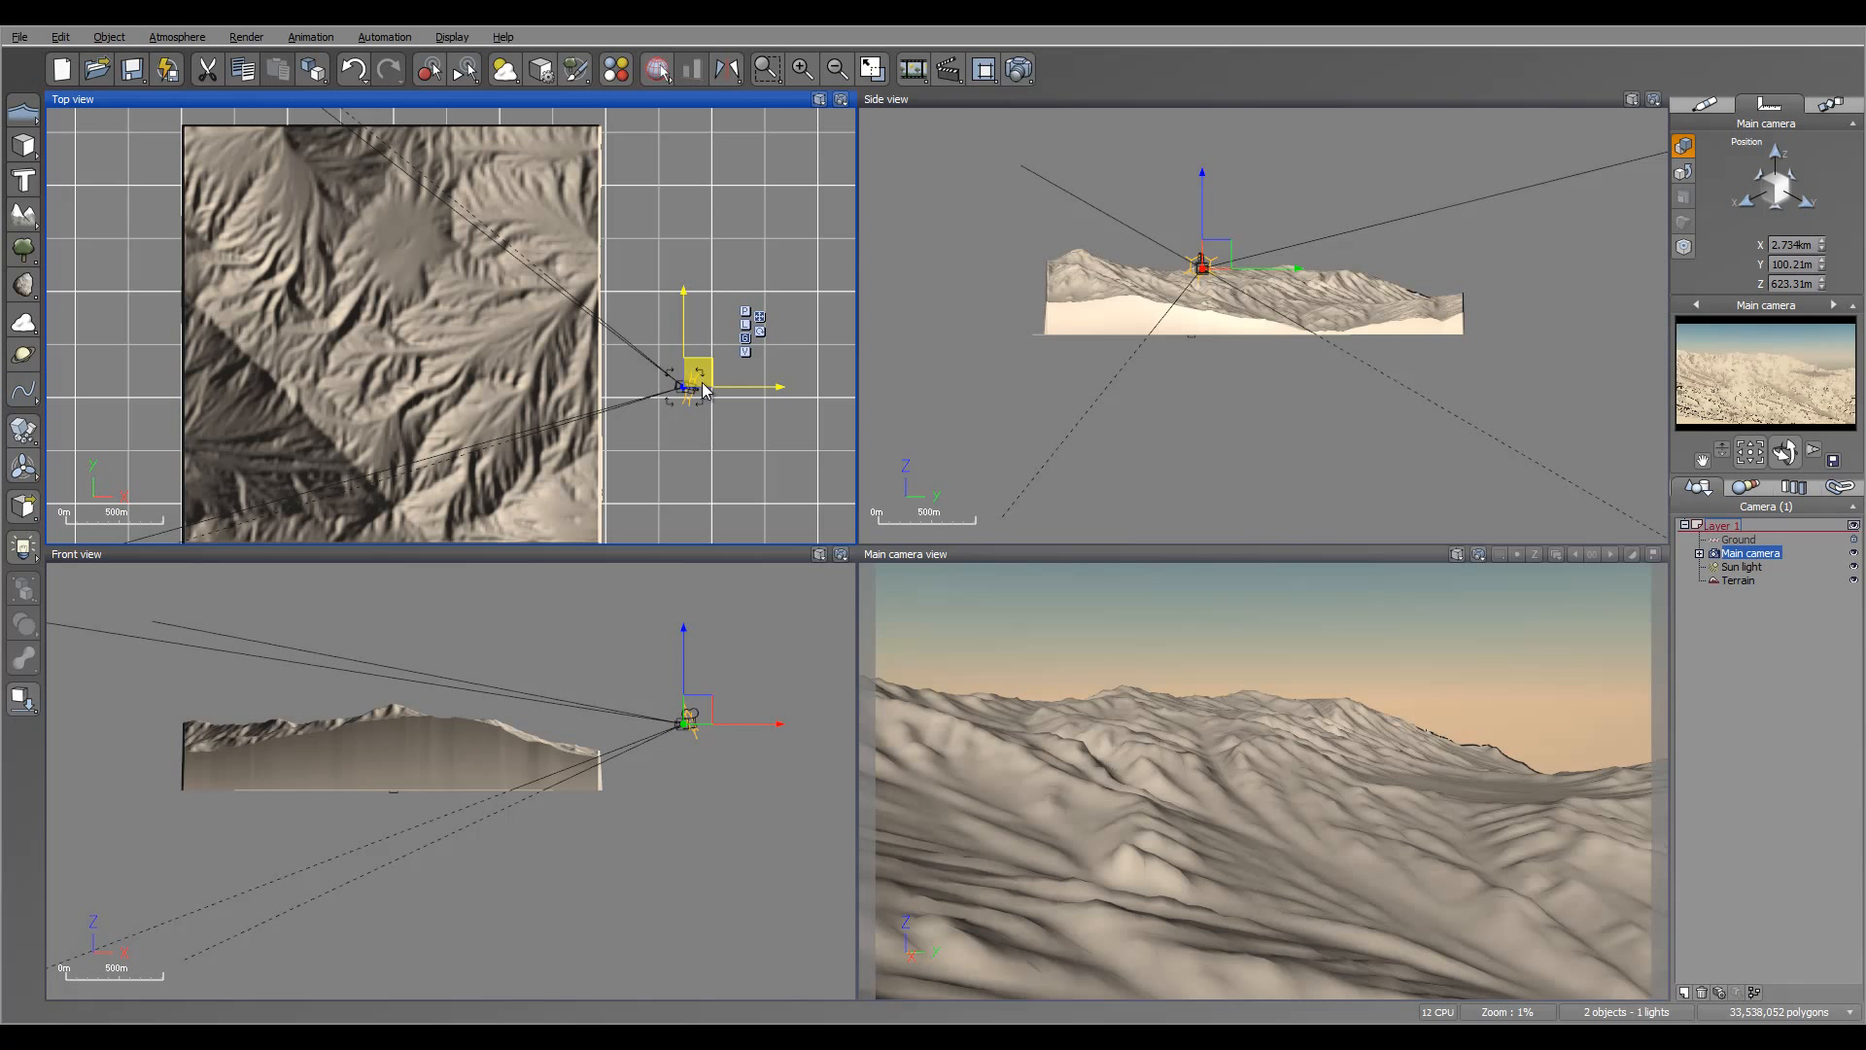
- Turn the main camera toward the ridges, raise it to about Z 742 m and tilt it downward slightly
left_click_drag(1784, 452, 1732, 452)
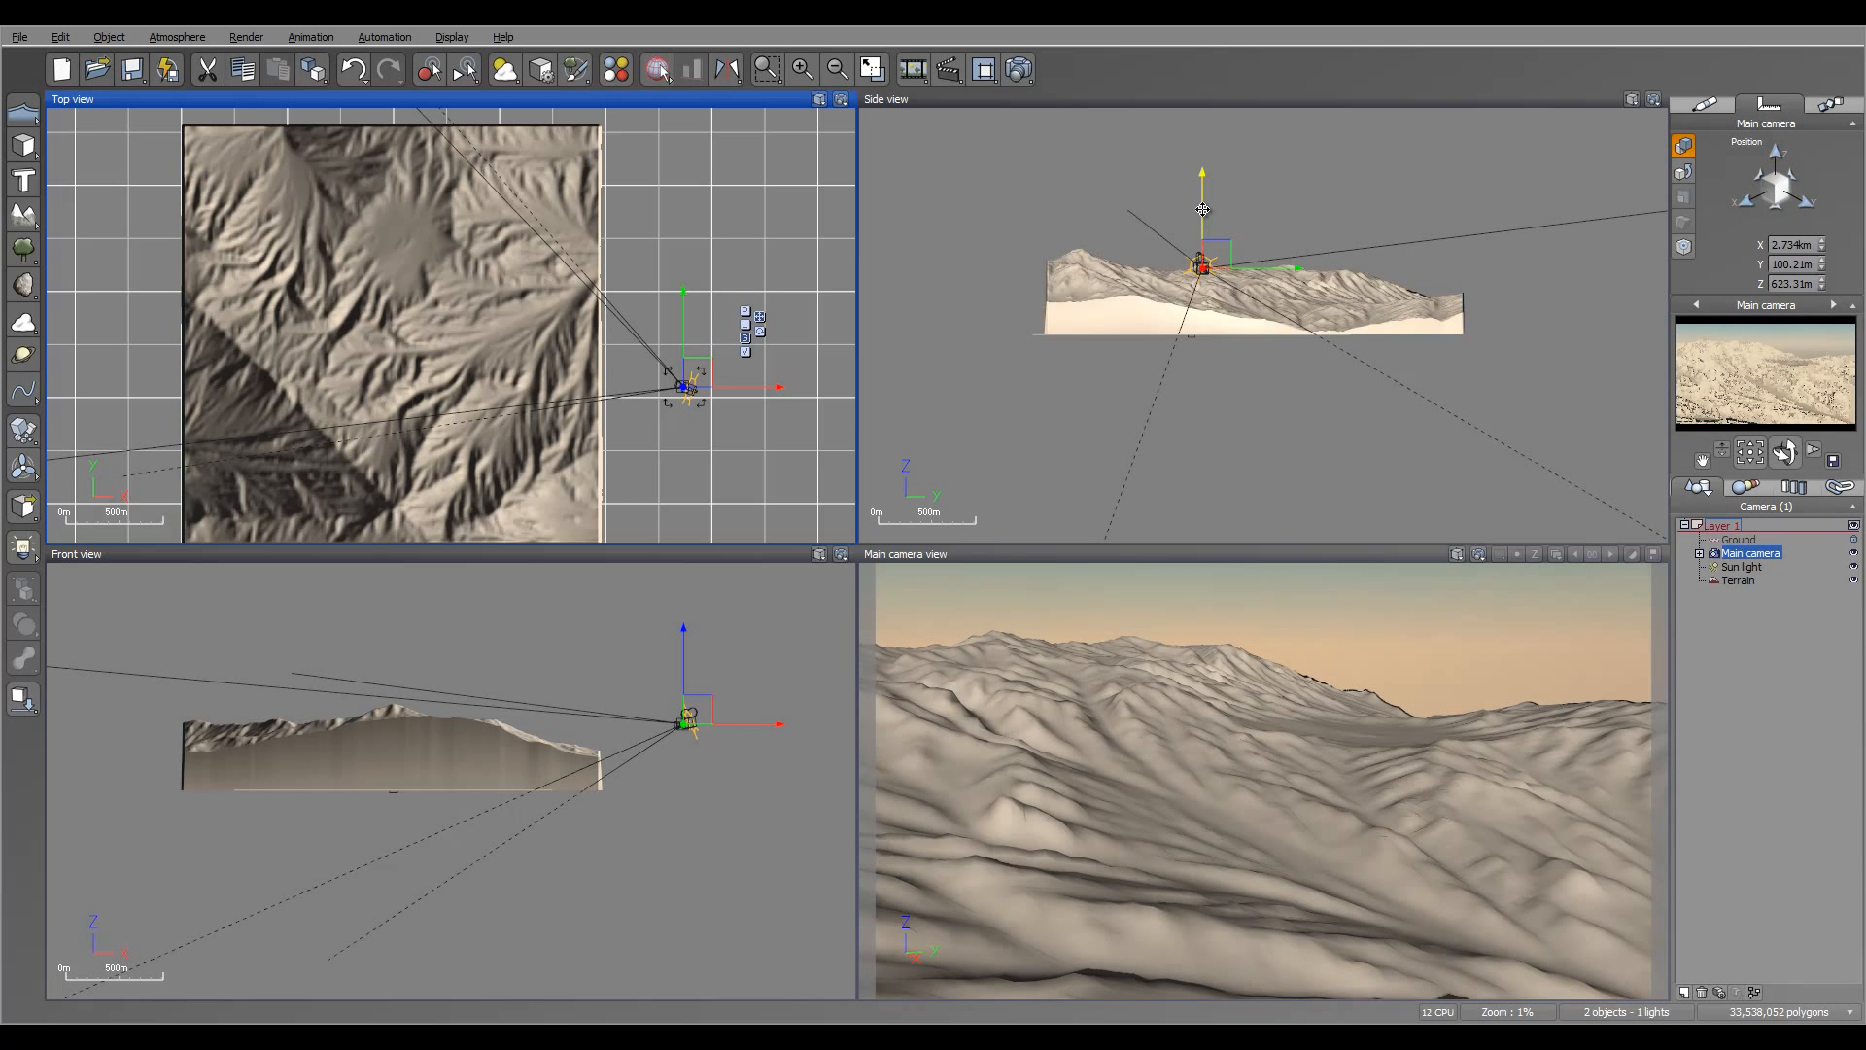
left_click_drag(1203, 207, 1202, 194)
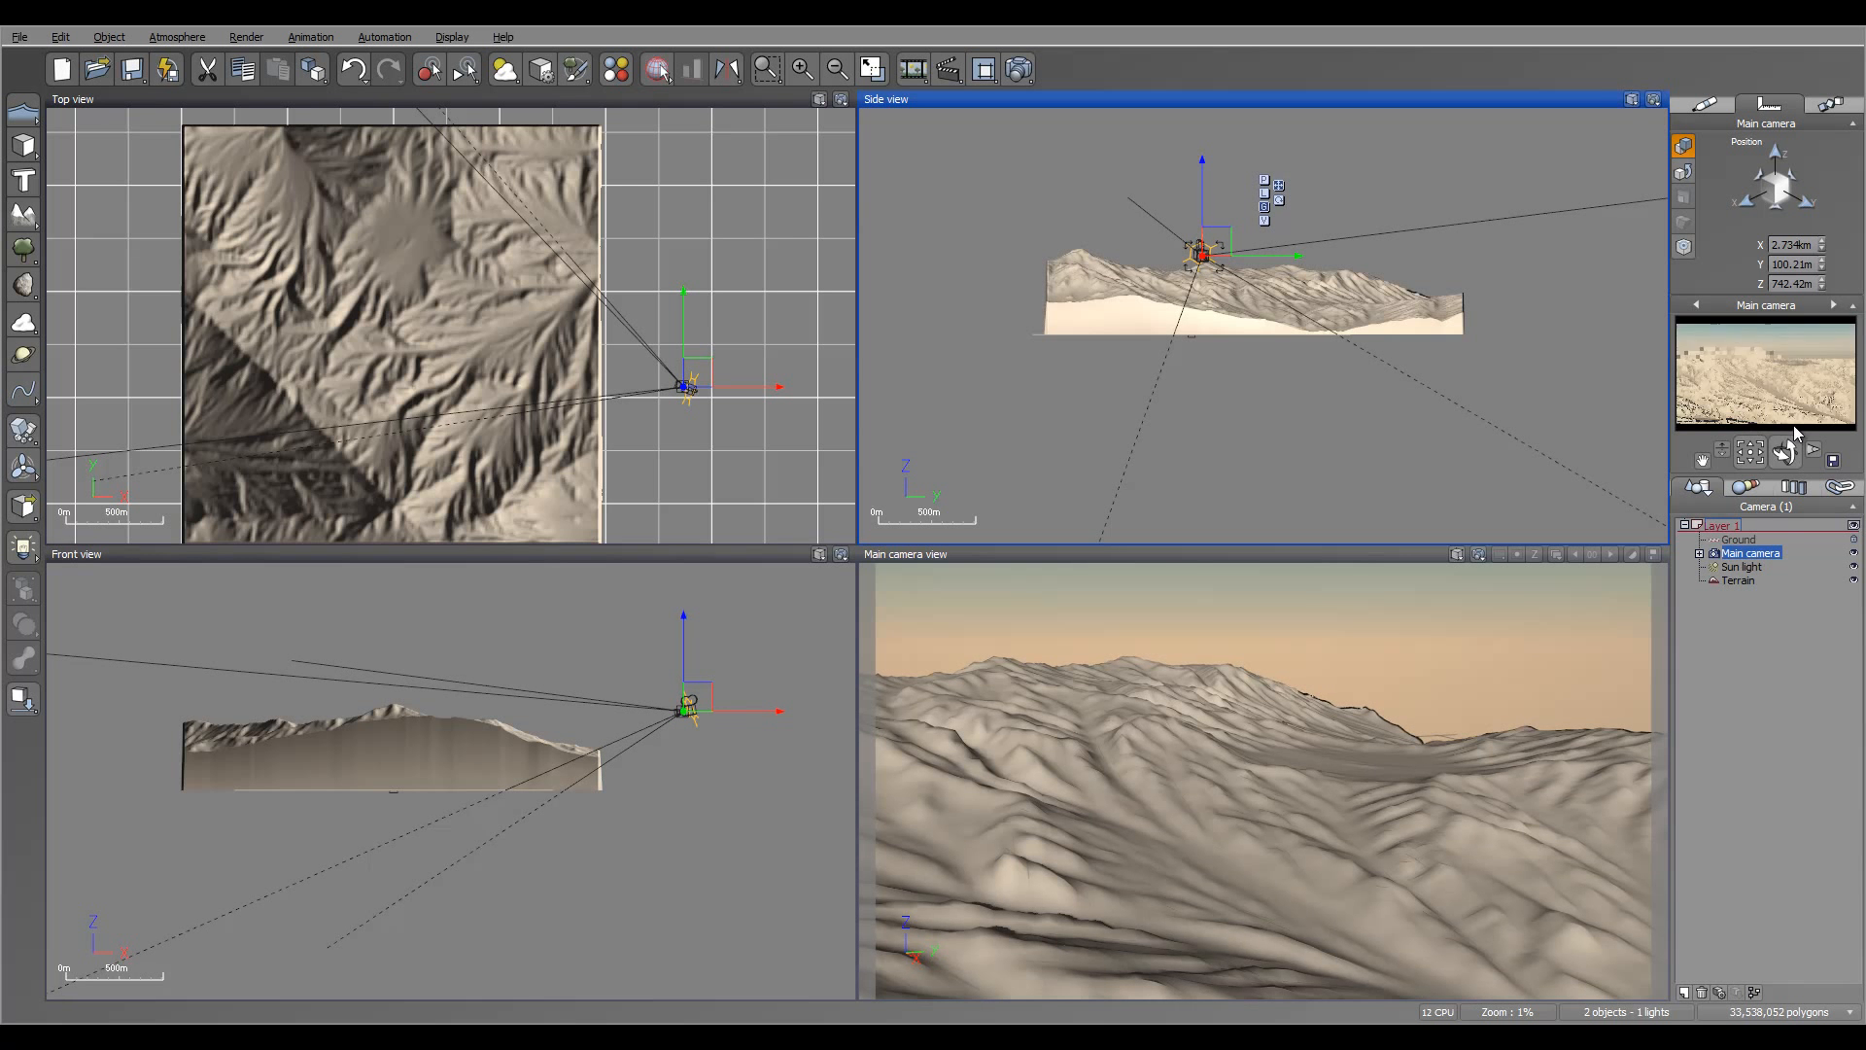
left_click_drag(1784, 452, 1784, 448)
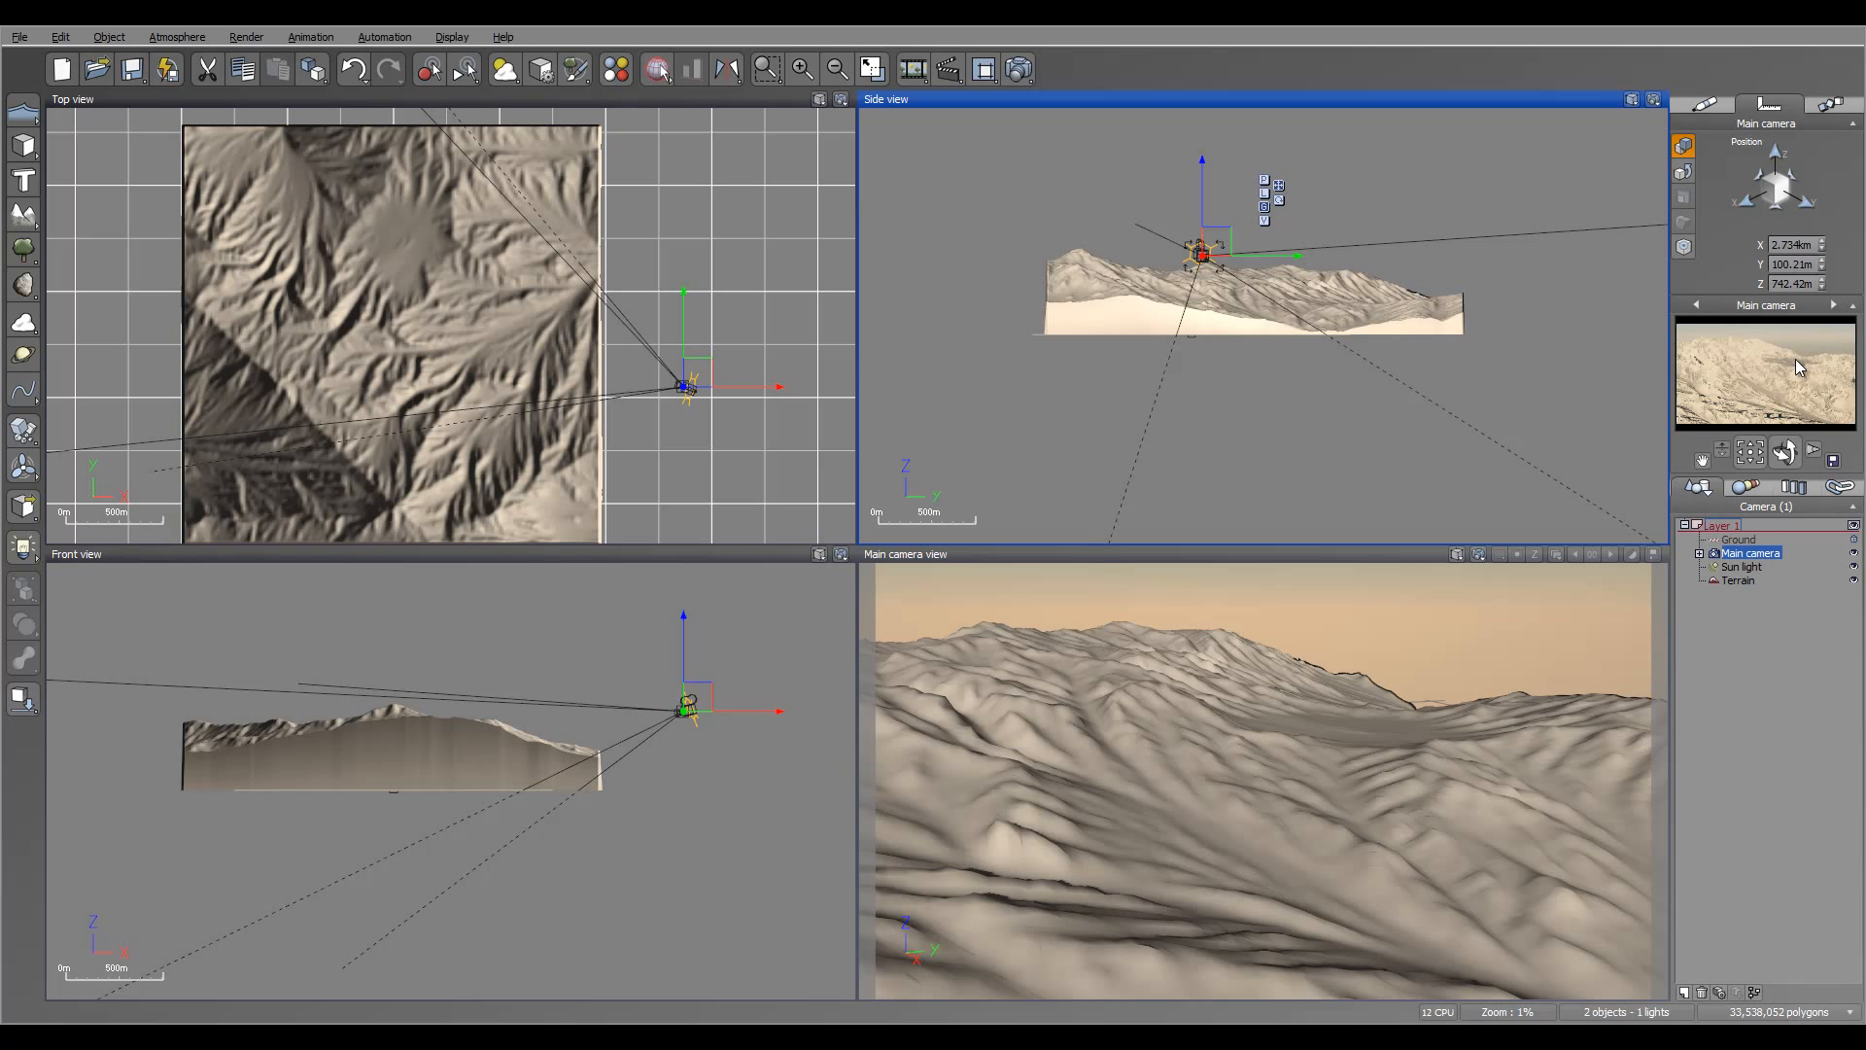
- Set the render destination to screen at 800x450, render the scene and close the finished render
left_click(1016, 68)
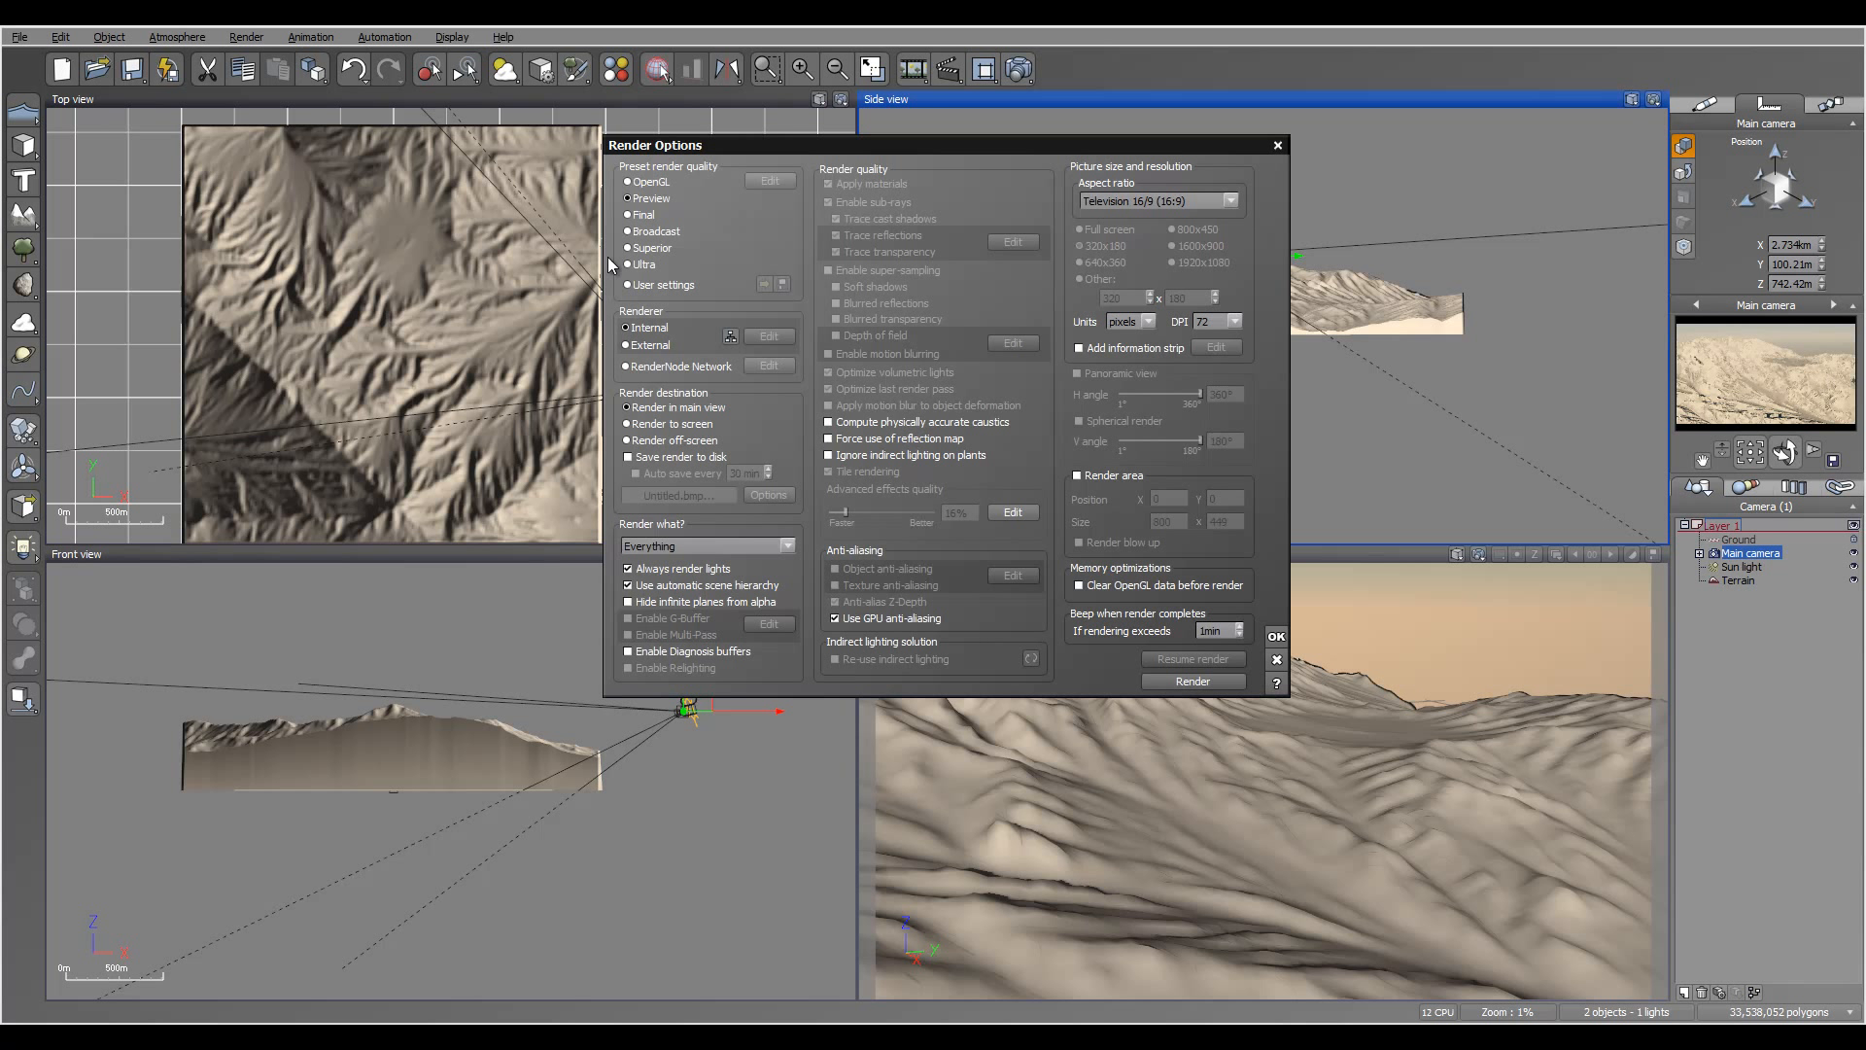
left_click(649, 425)
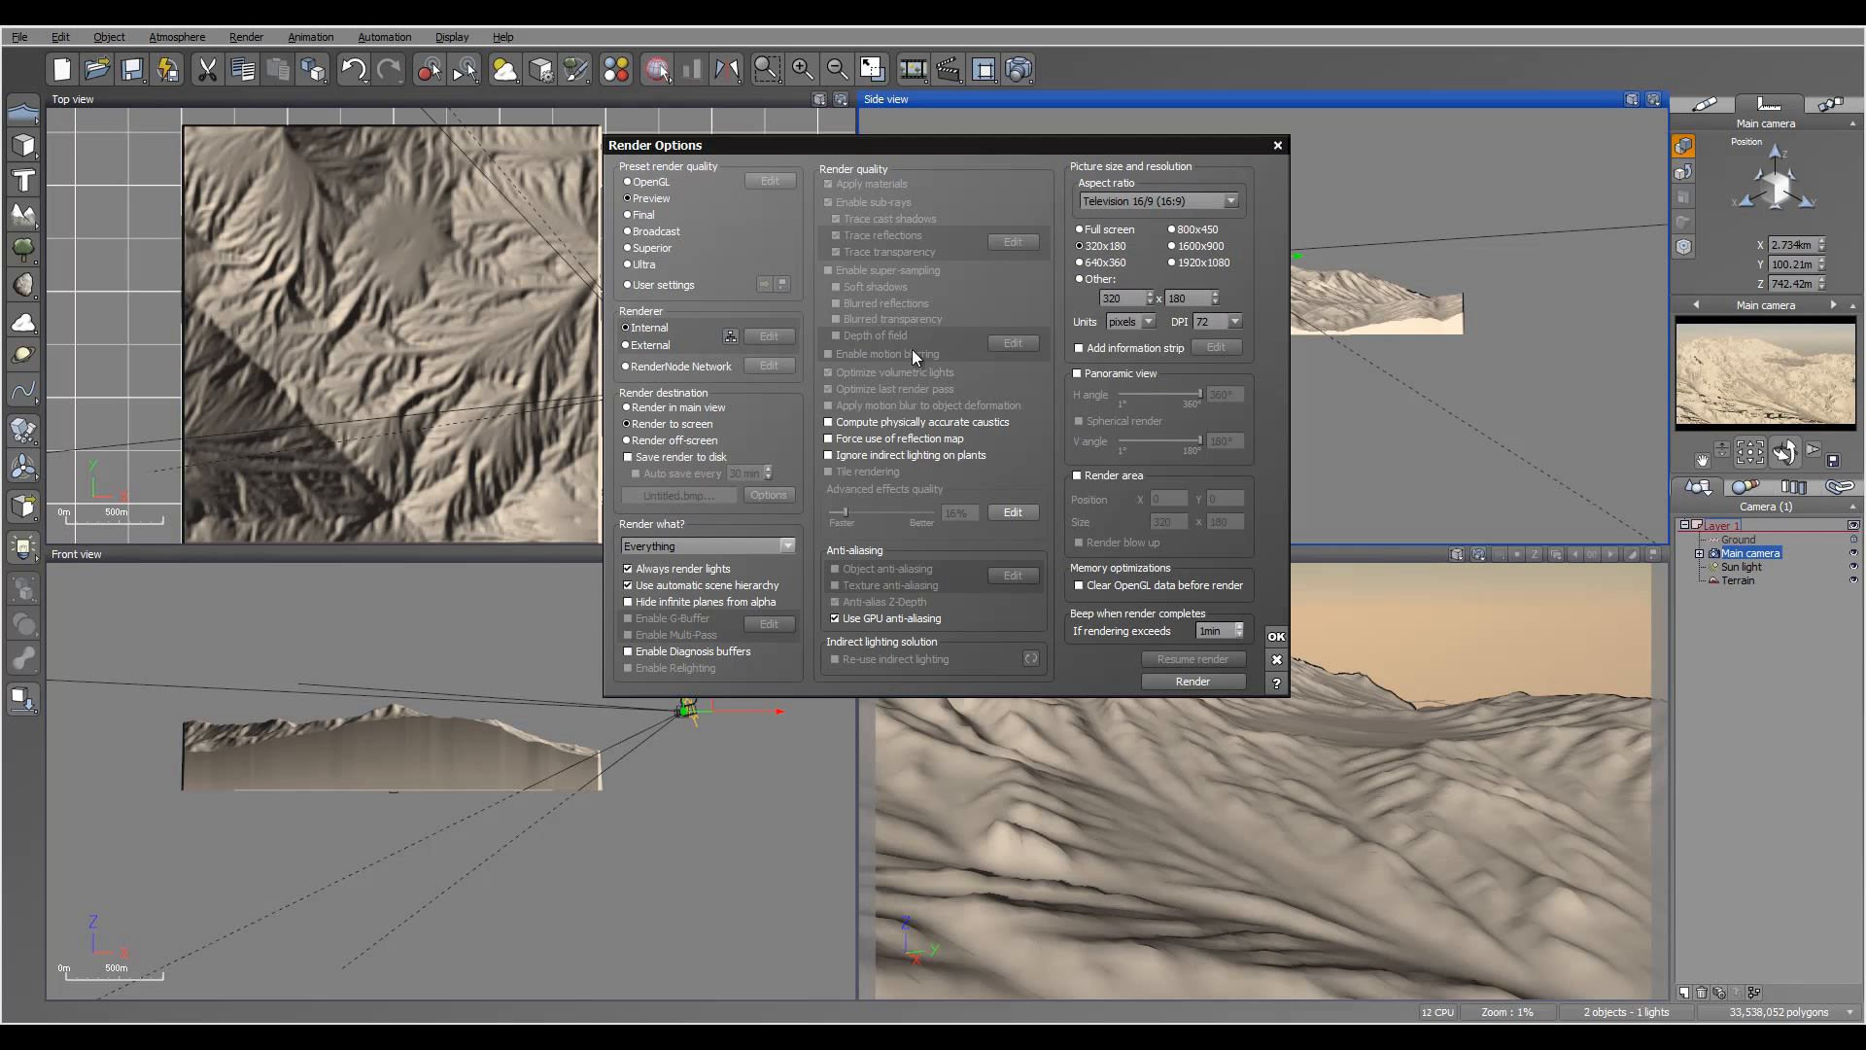
left_click(1277, 638)
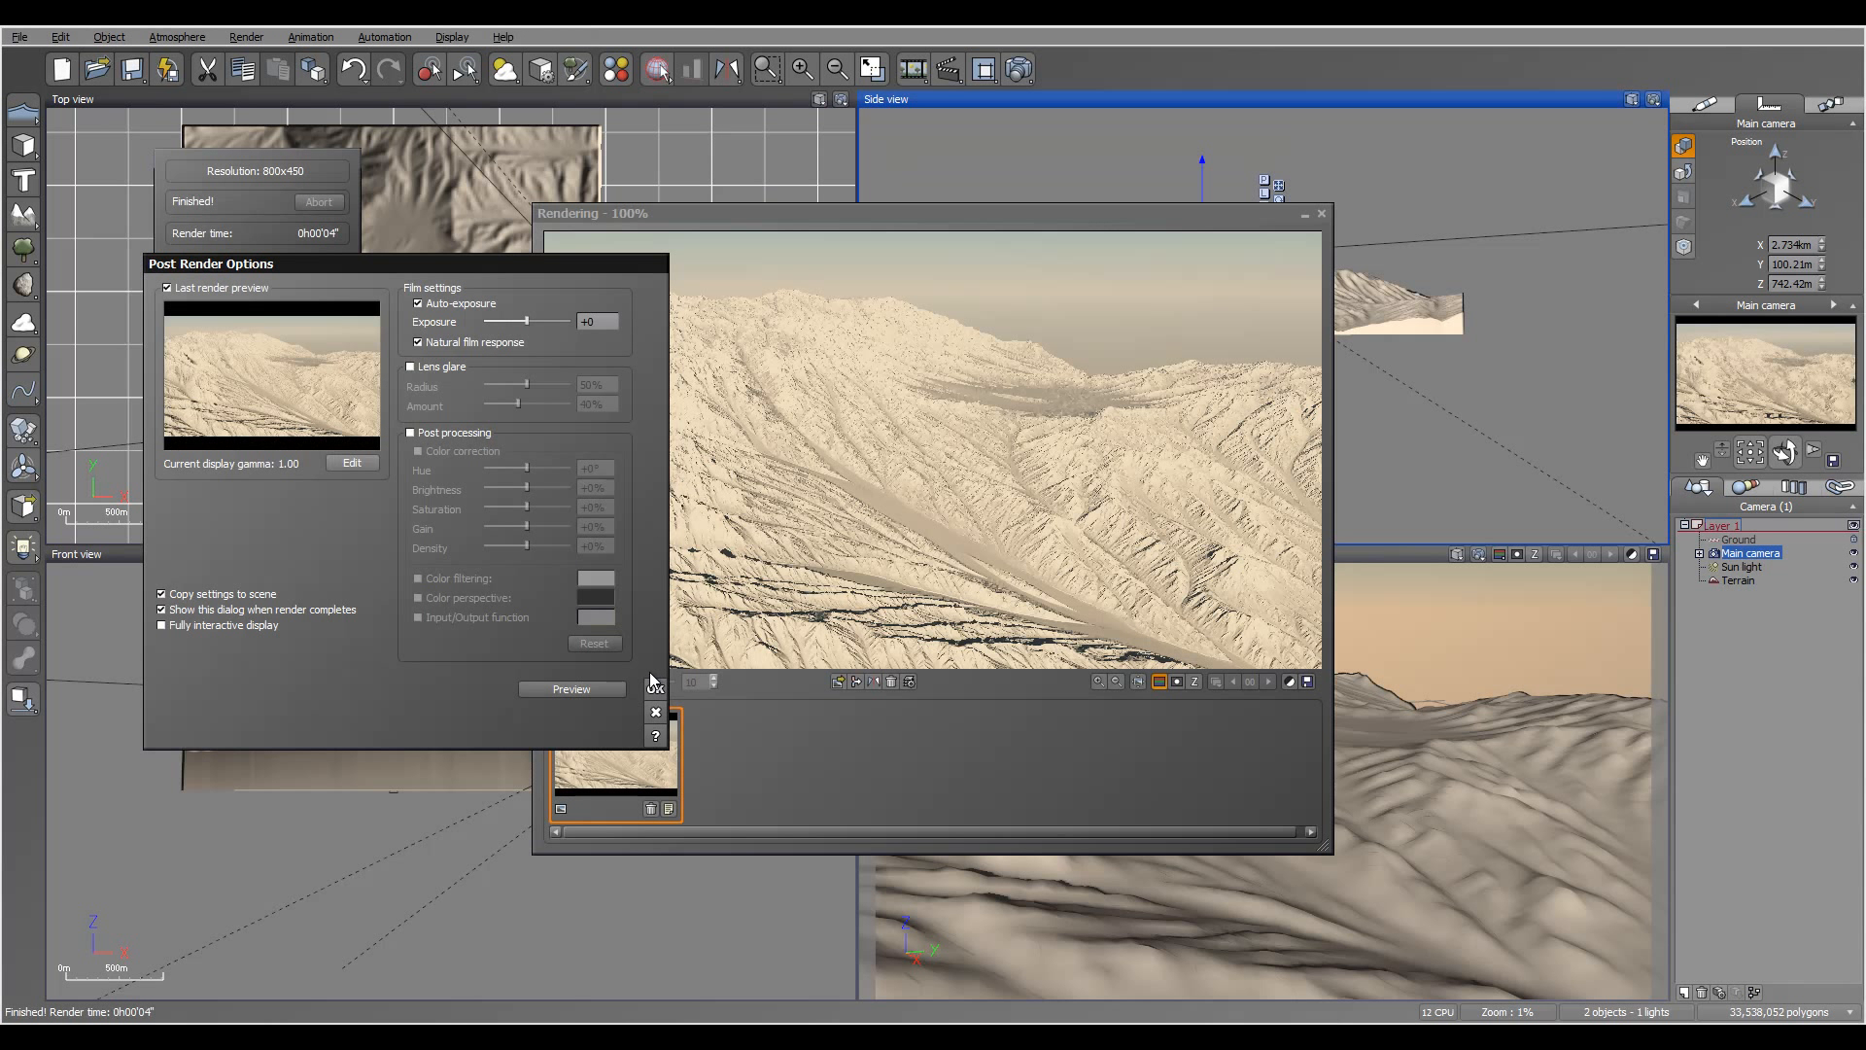
left_click(655, 685)
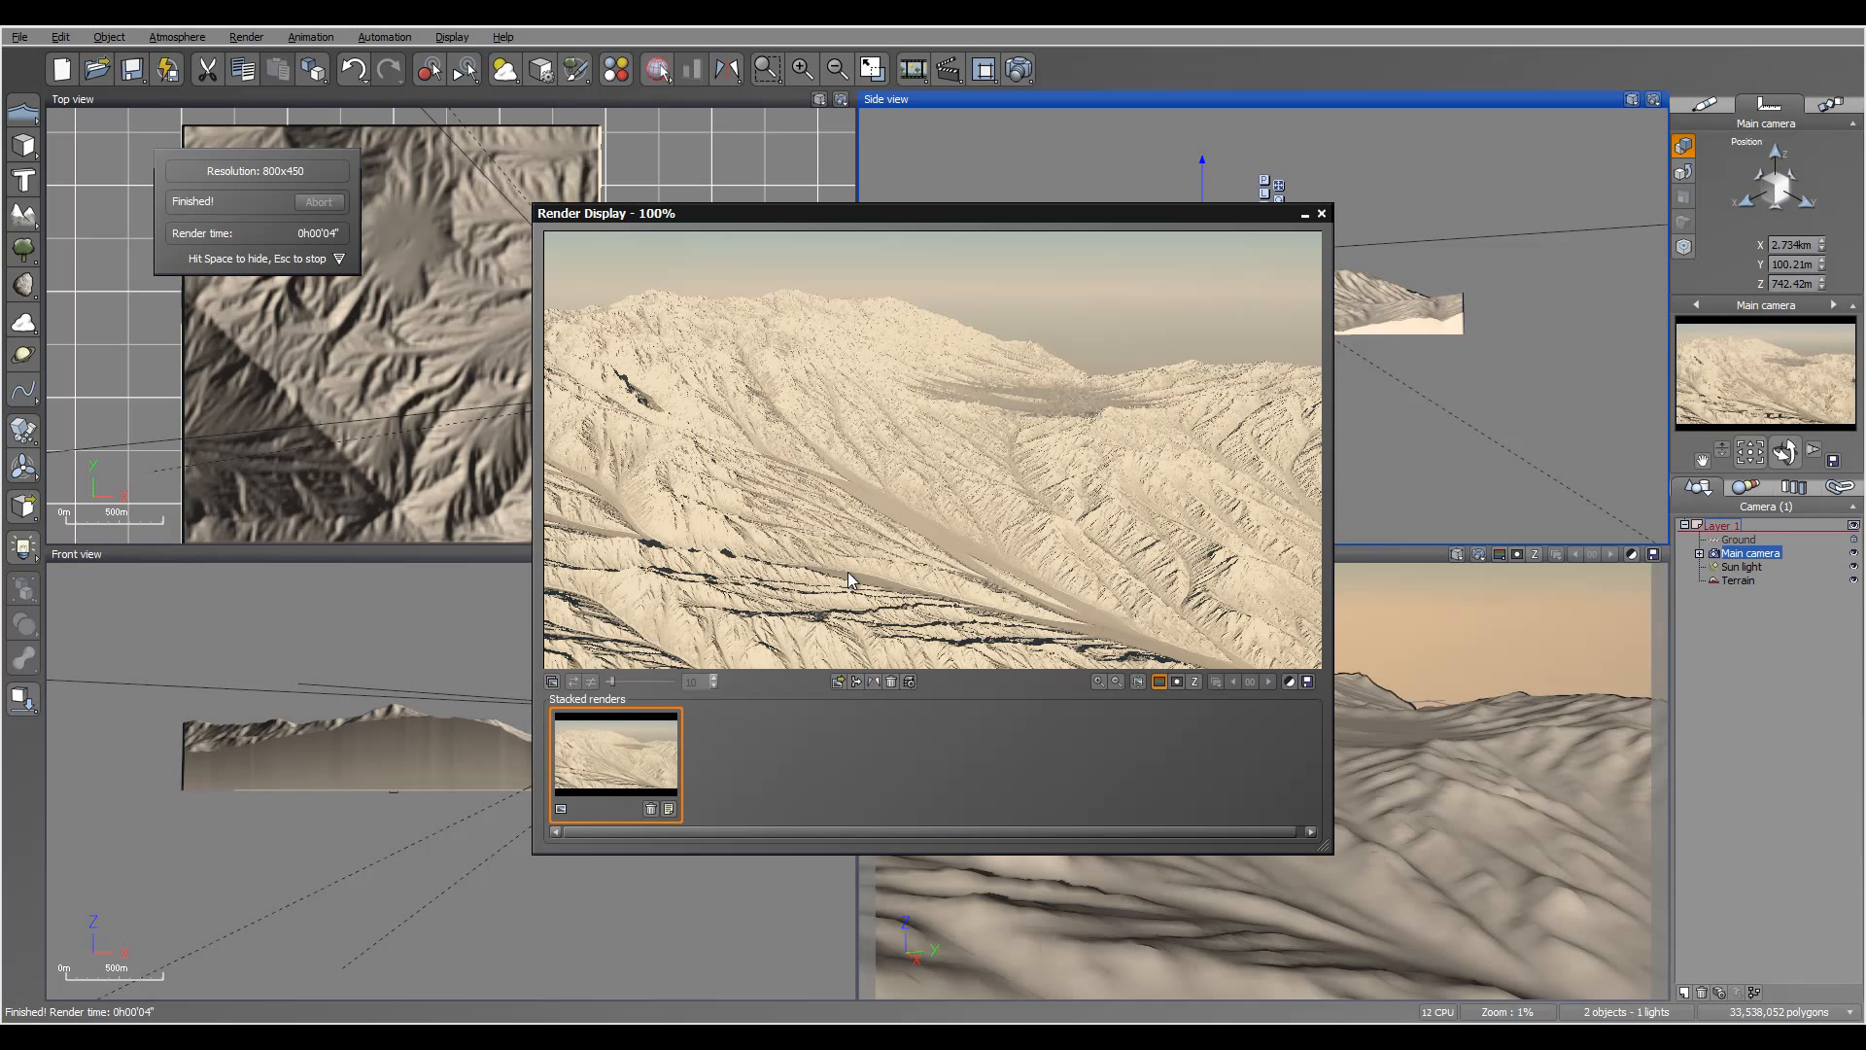
left_click(1323, 215)
- Flatten the terrain vertically to roughly half its height and place it at about Z -144 m
left_click(1327, 284)
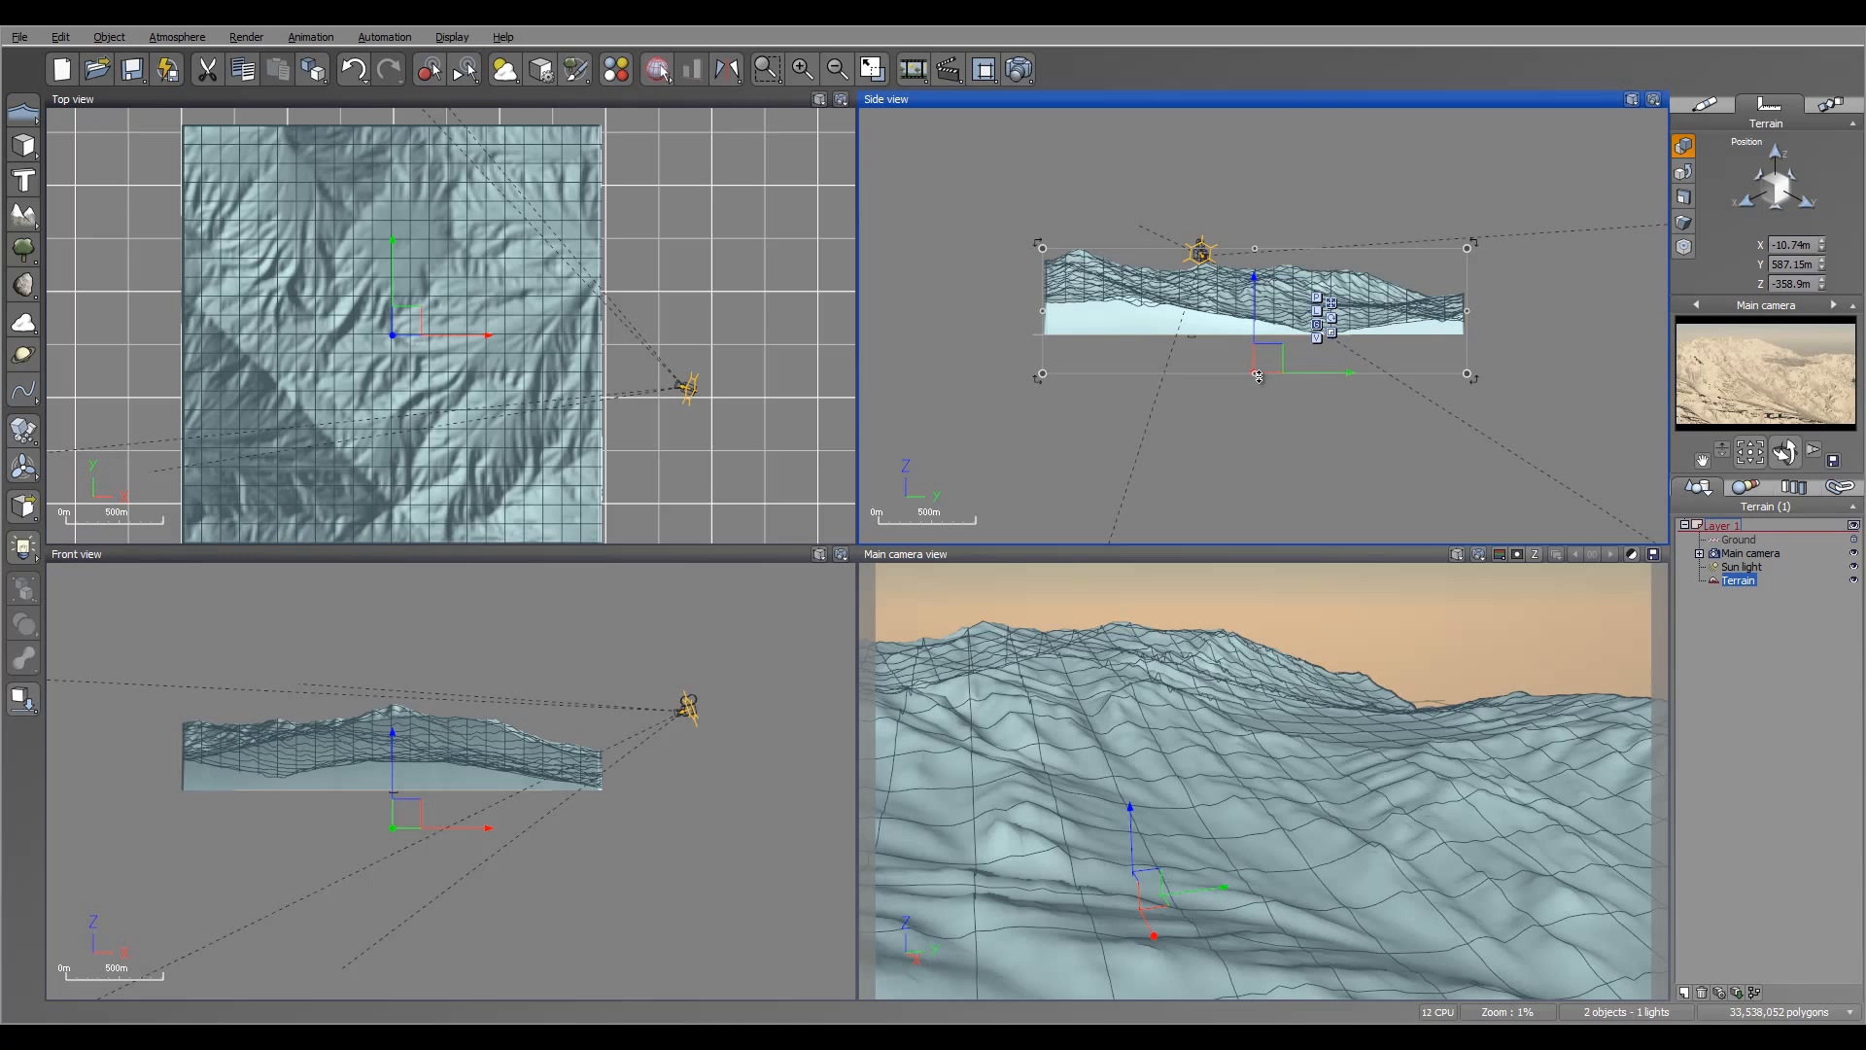
left_click_drag(1258, 375, 1269, 358)
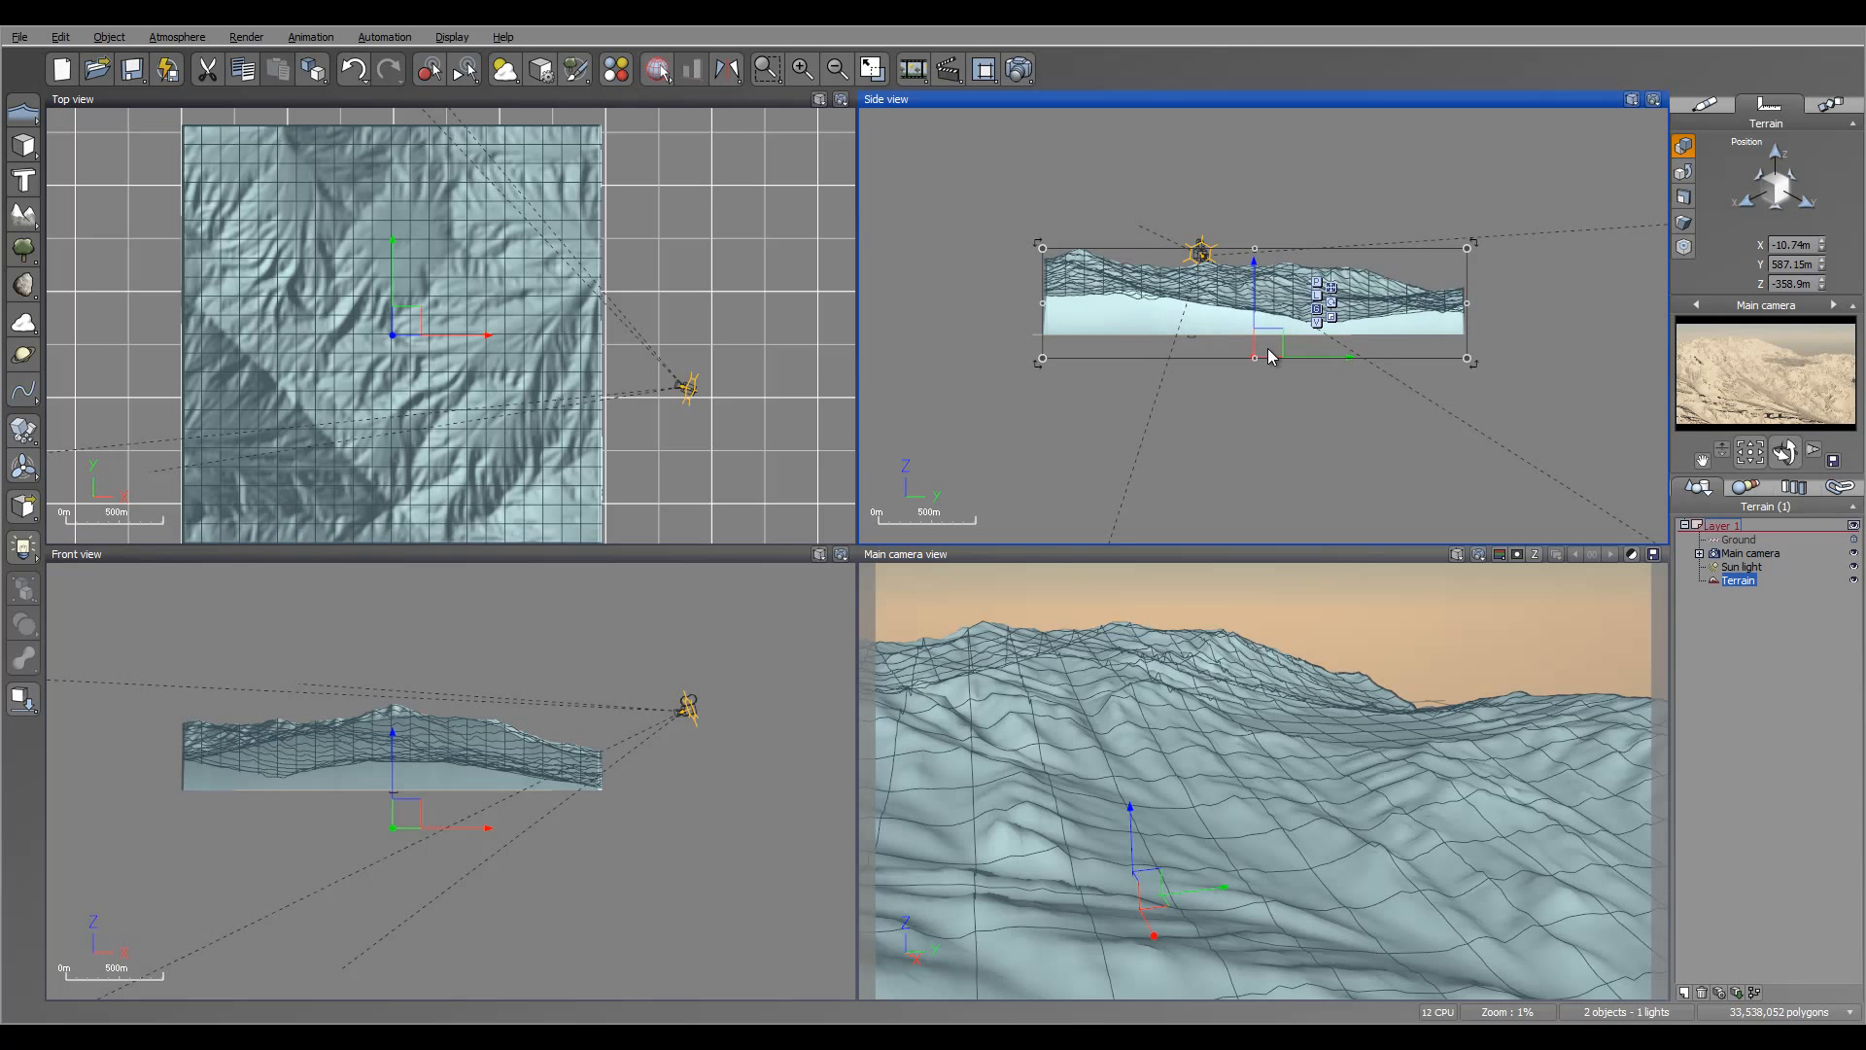
mouse_move(1256, 292)
left_mouse_down()
mouse_move(1254, 267)
mouse_move(1258, 297)
left_mouse_up()
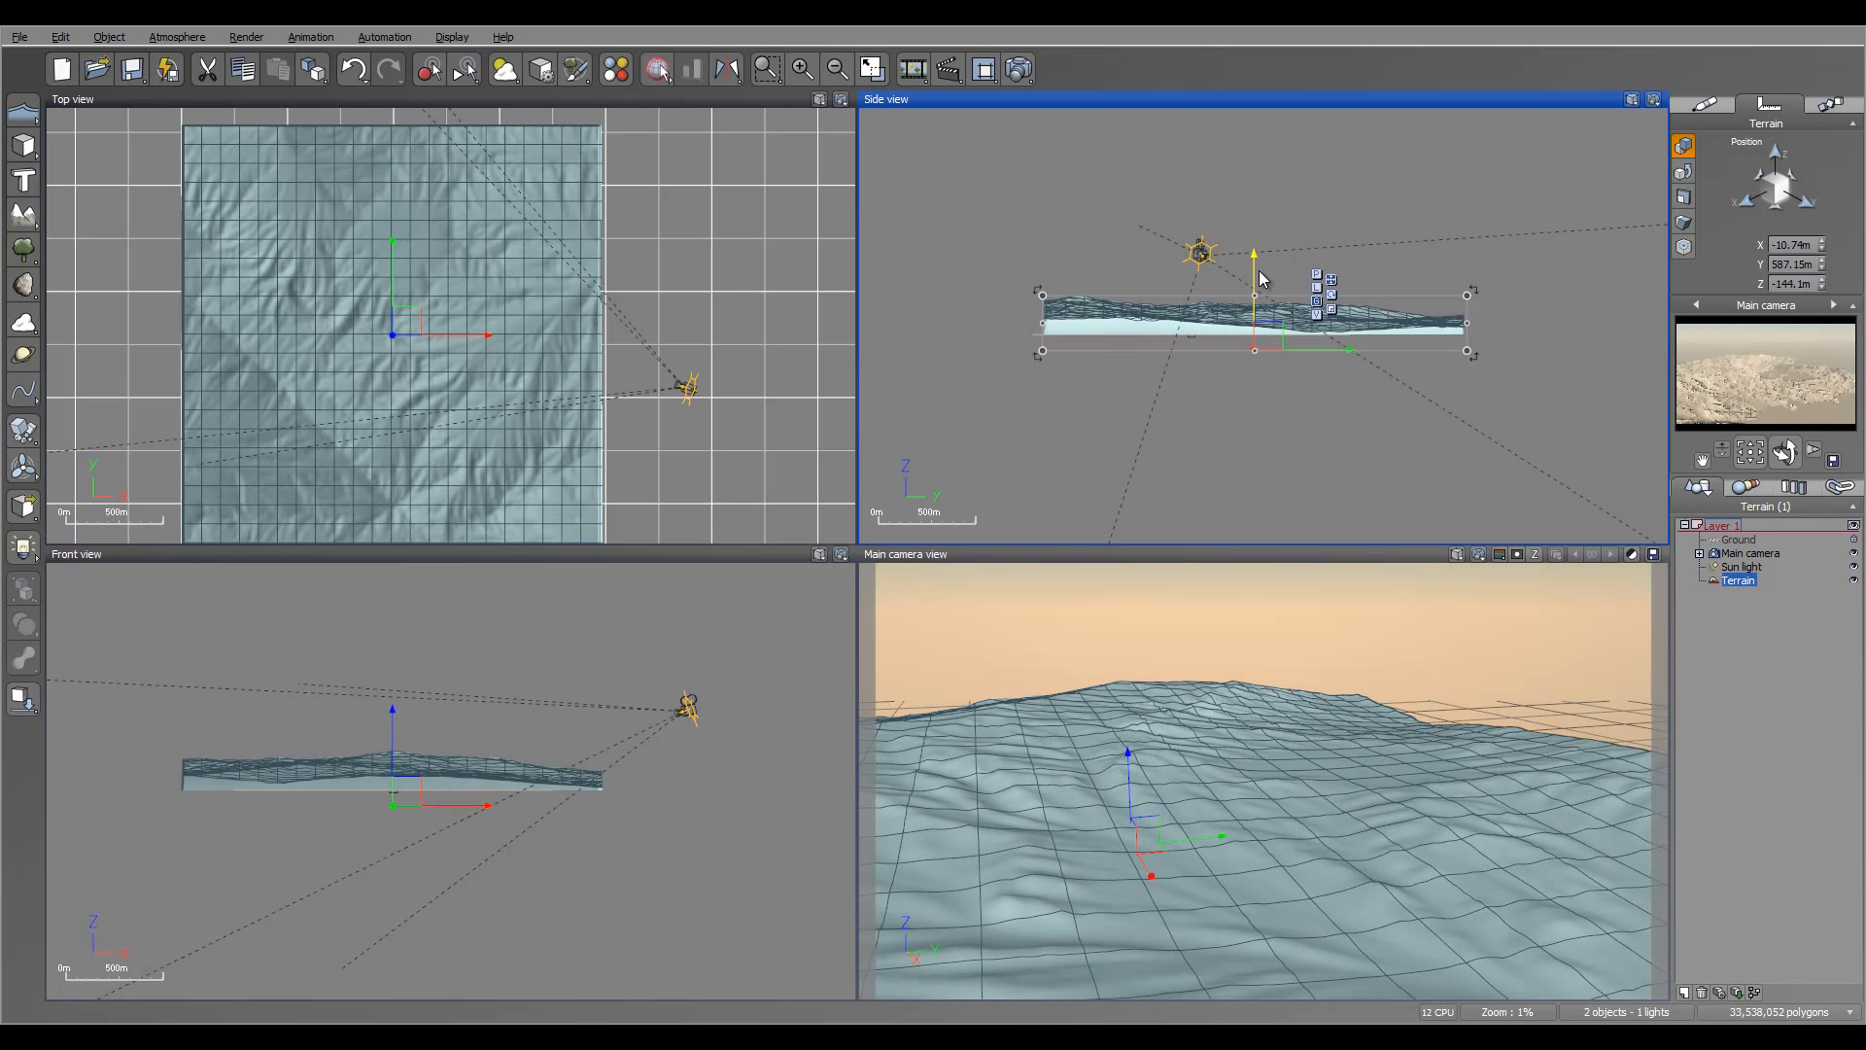
- Reposition the main camera lower and closer to the flattened terrain, at about X 2.4 km, Y 357 m and Z 440 m
left_click(1750, 553)
mouse_move(1264, 256)
left_mouse_down()
mouse_move(1258, 307)
mouse_move(1260, 290)
left_mouse_up()
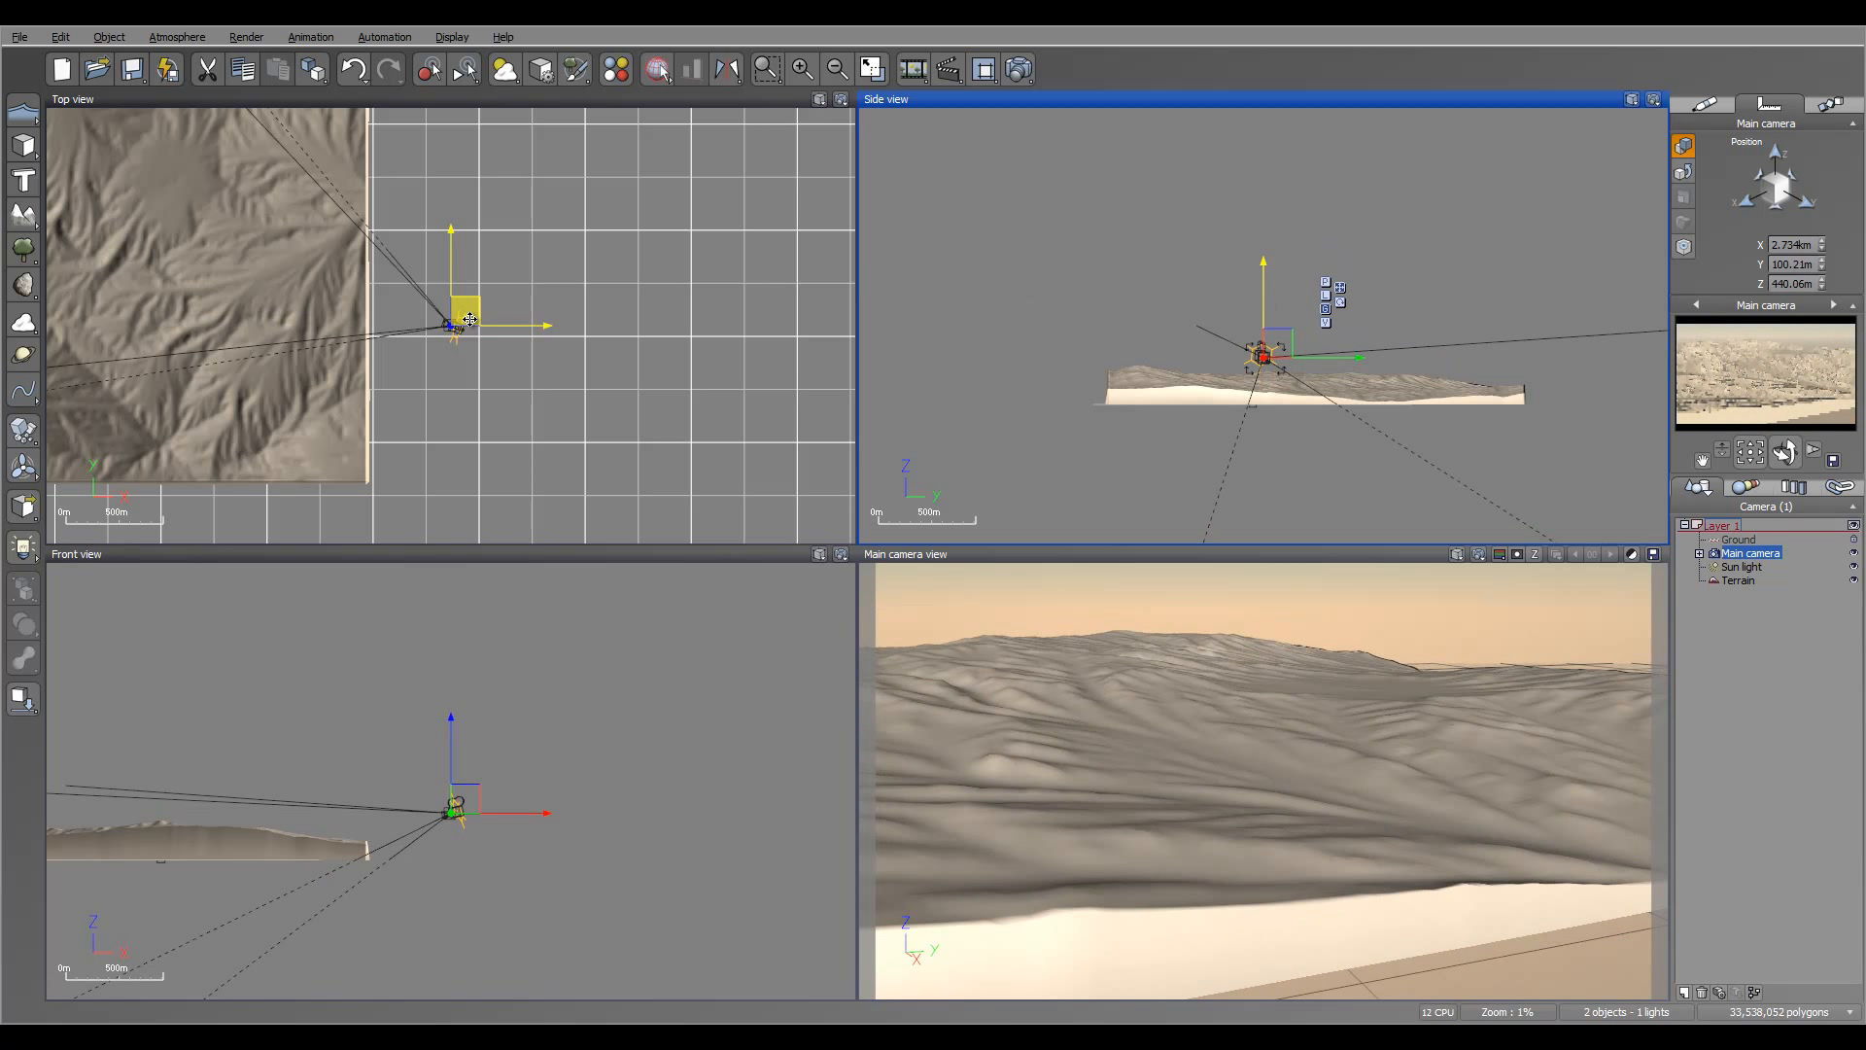
mouse_move(466, 310)
left_mouse_down()
mouse_move(385, 304)
mouse_move(489, 324)
mouse_move(469, 292)
left_mouse_up()
- Render the flattened terrain from the new camera position and close the render display
left_click(1019, 68)
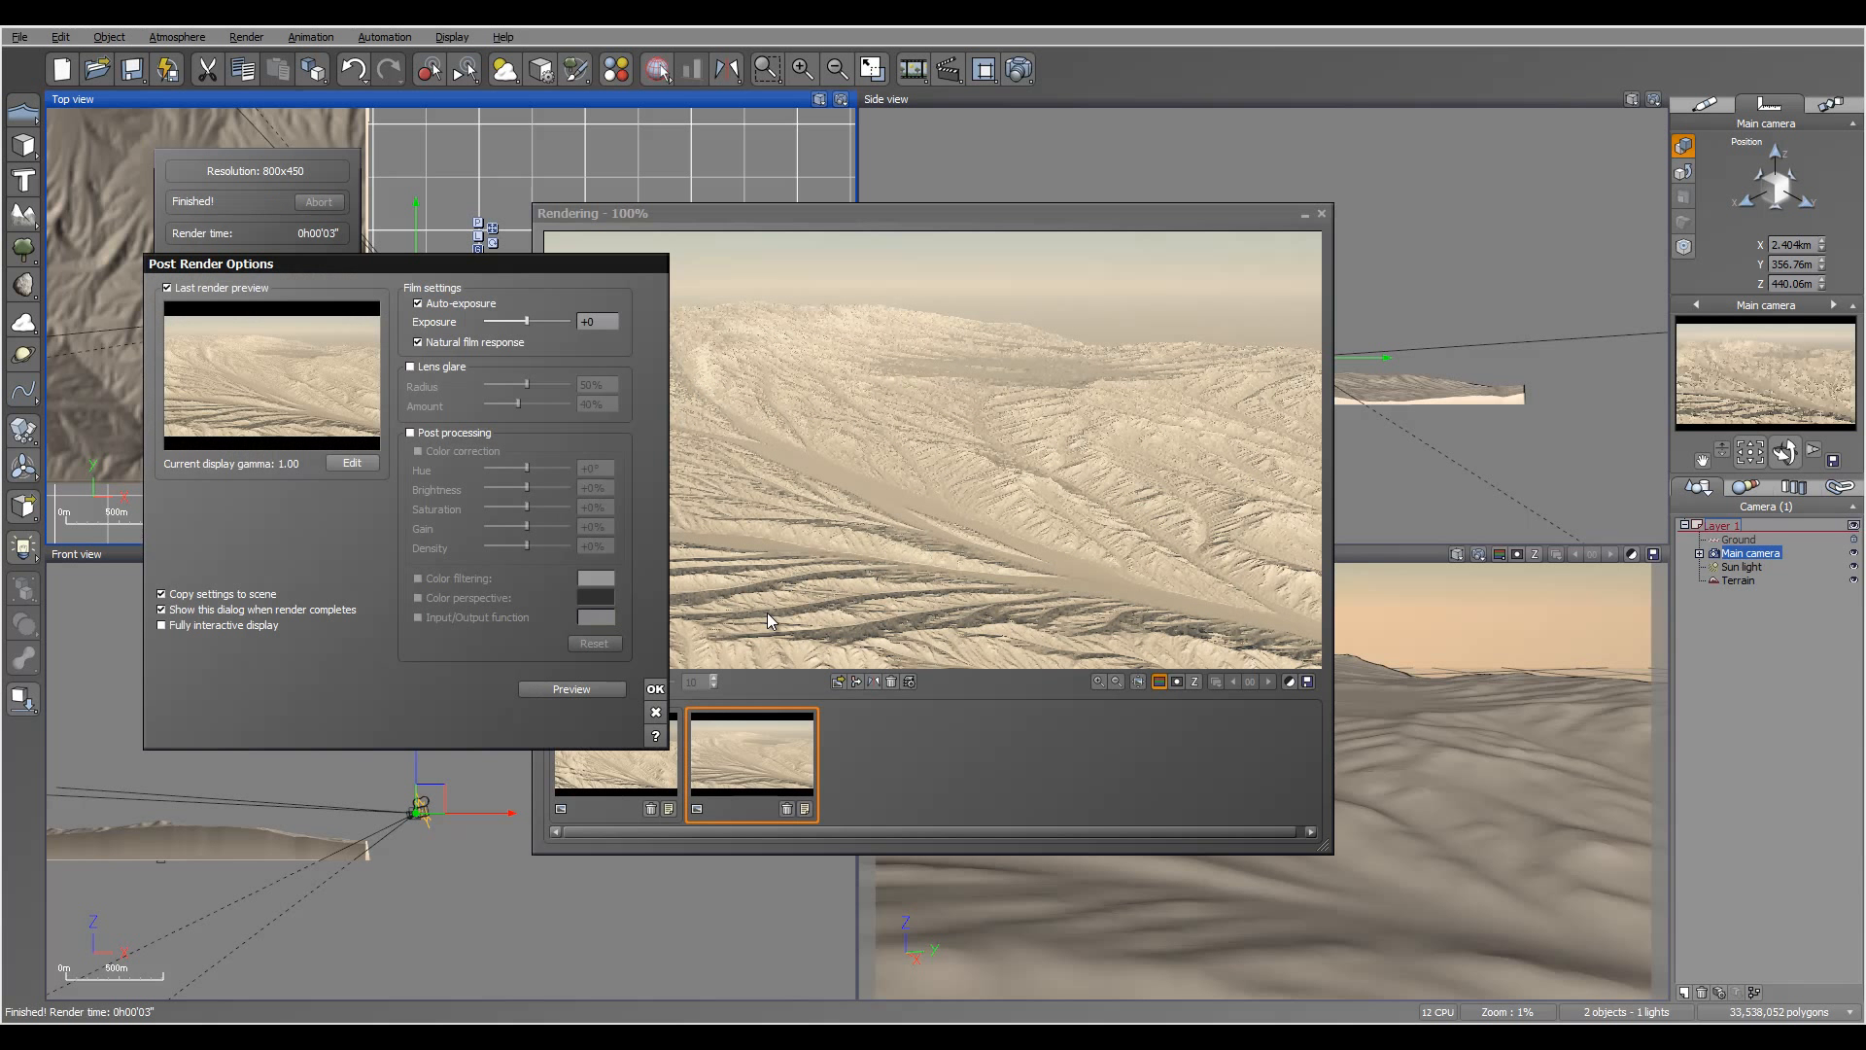
left_click(655, 687)
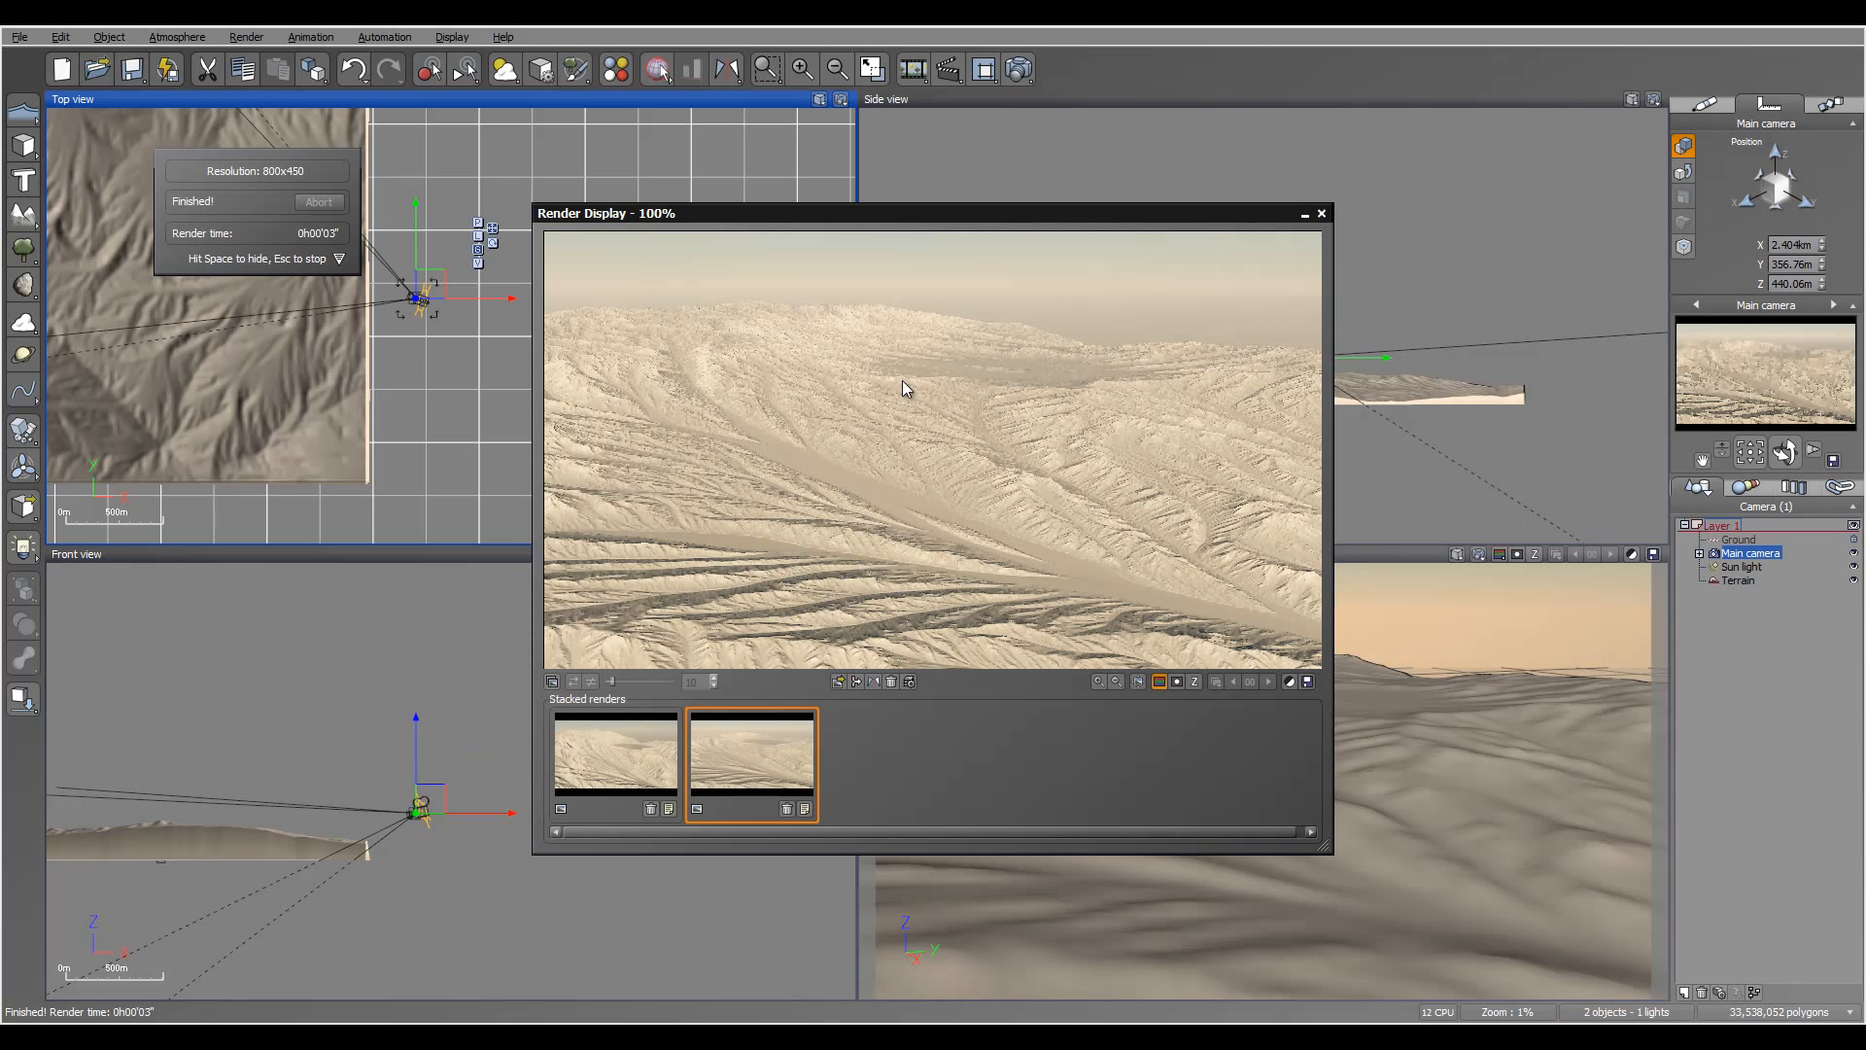
left_click(1320, 213)
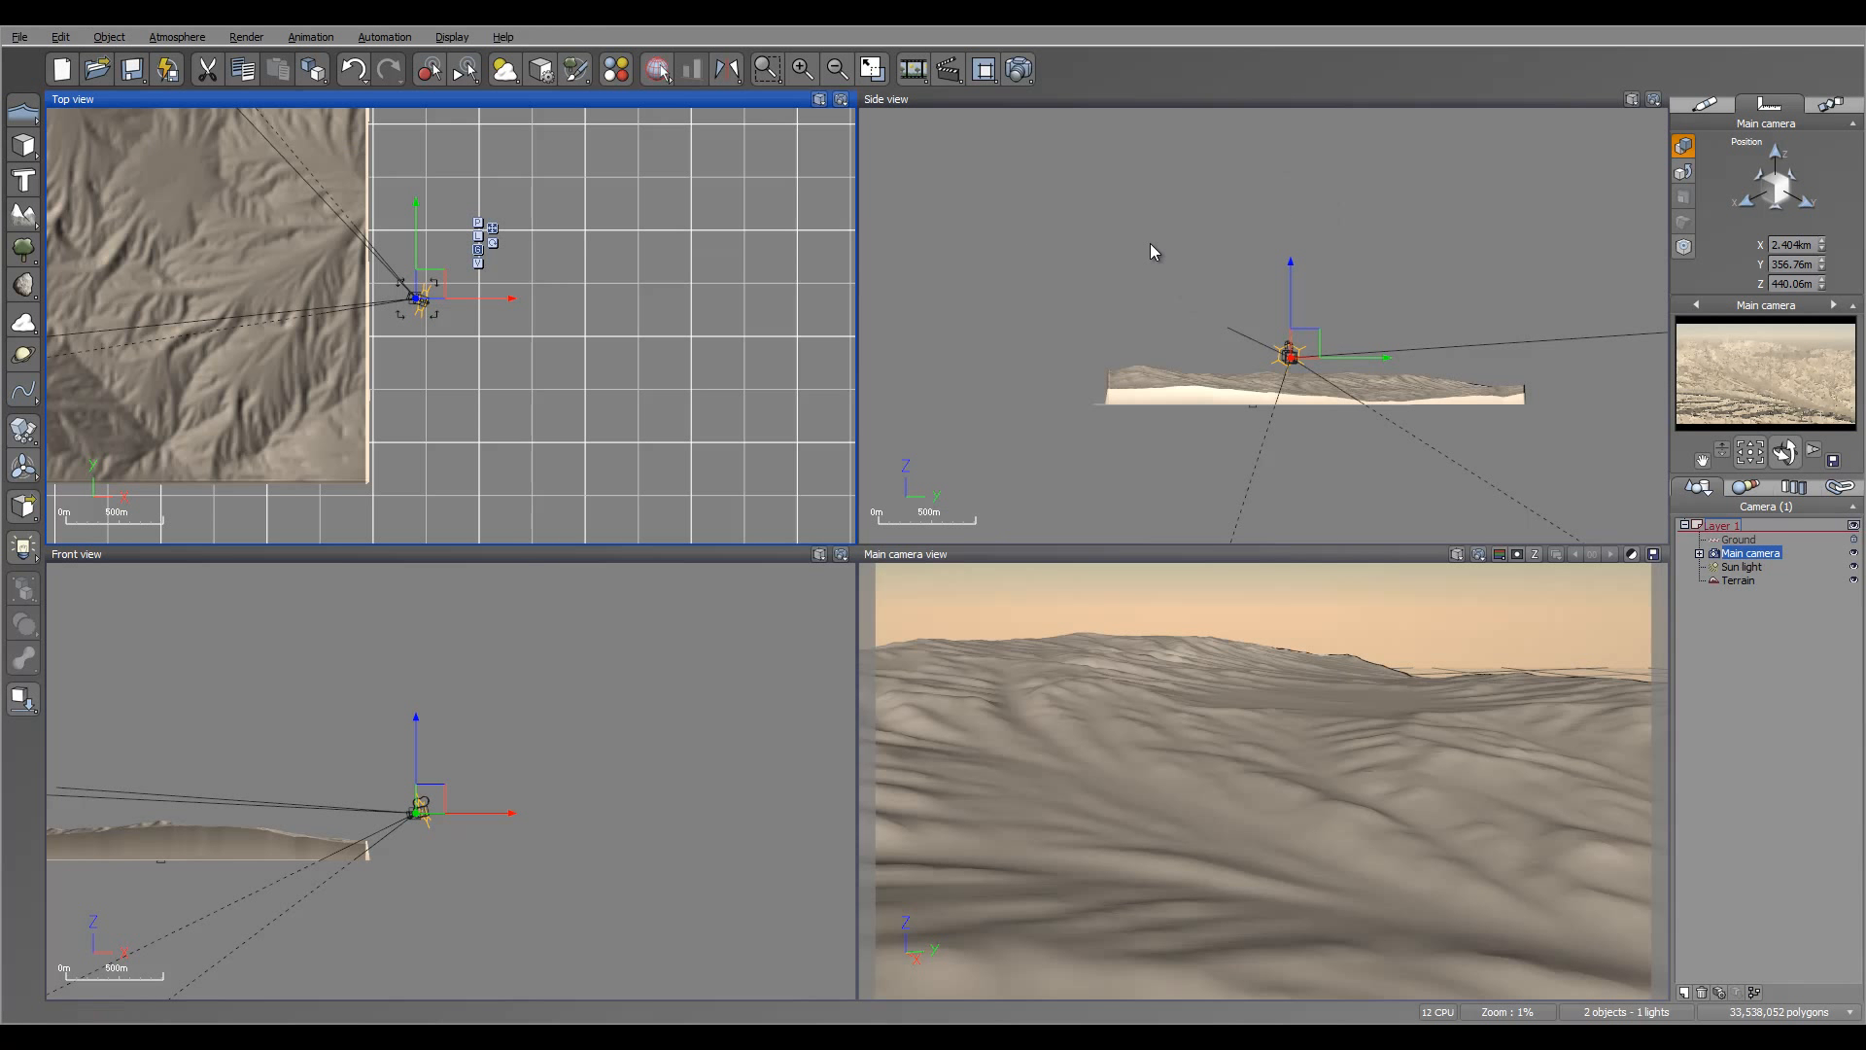
- Select the terrain and open its material in the advanced material editor
right_click_drag(1151, 251, 1165, 281)
left_click(1738, 580)
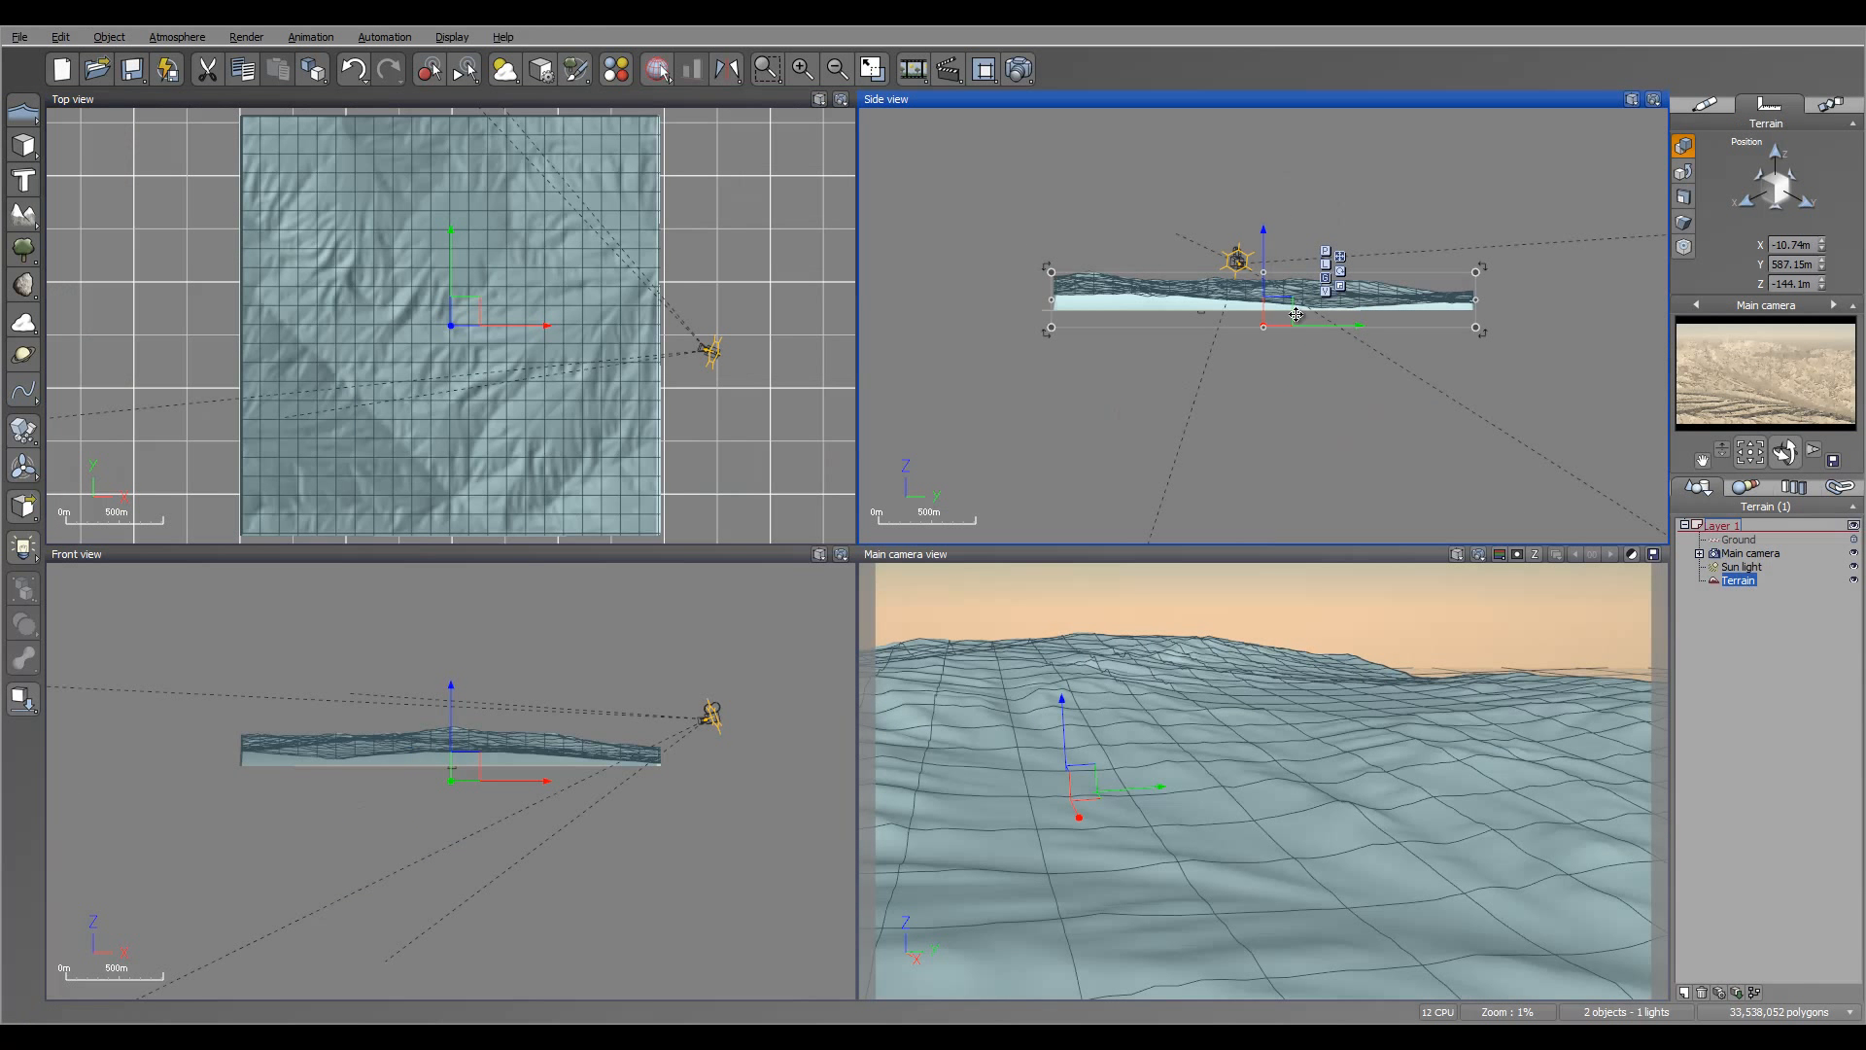
left_click(1722, 107)
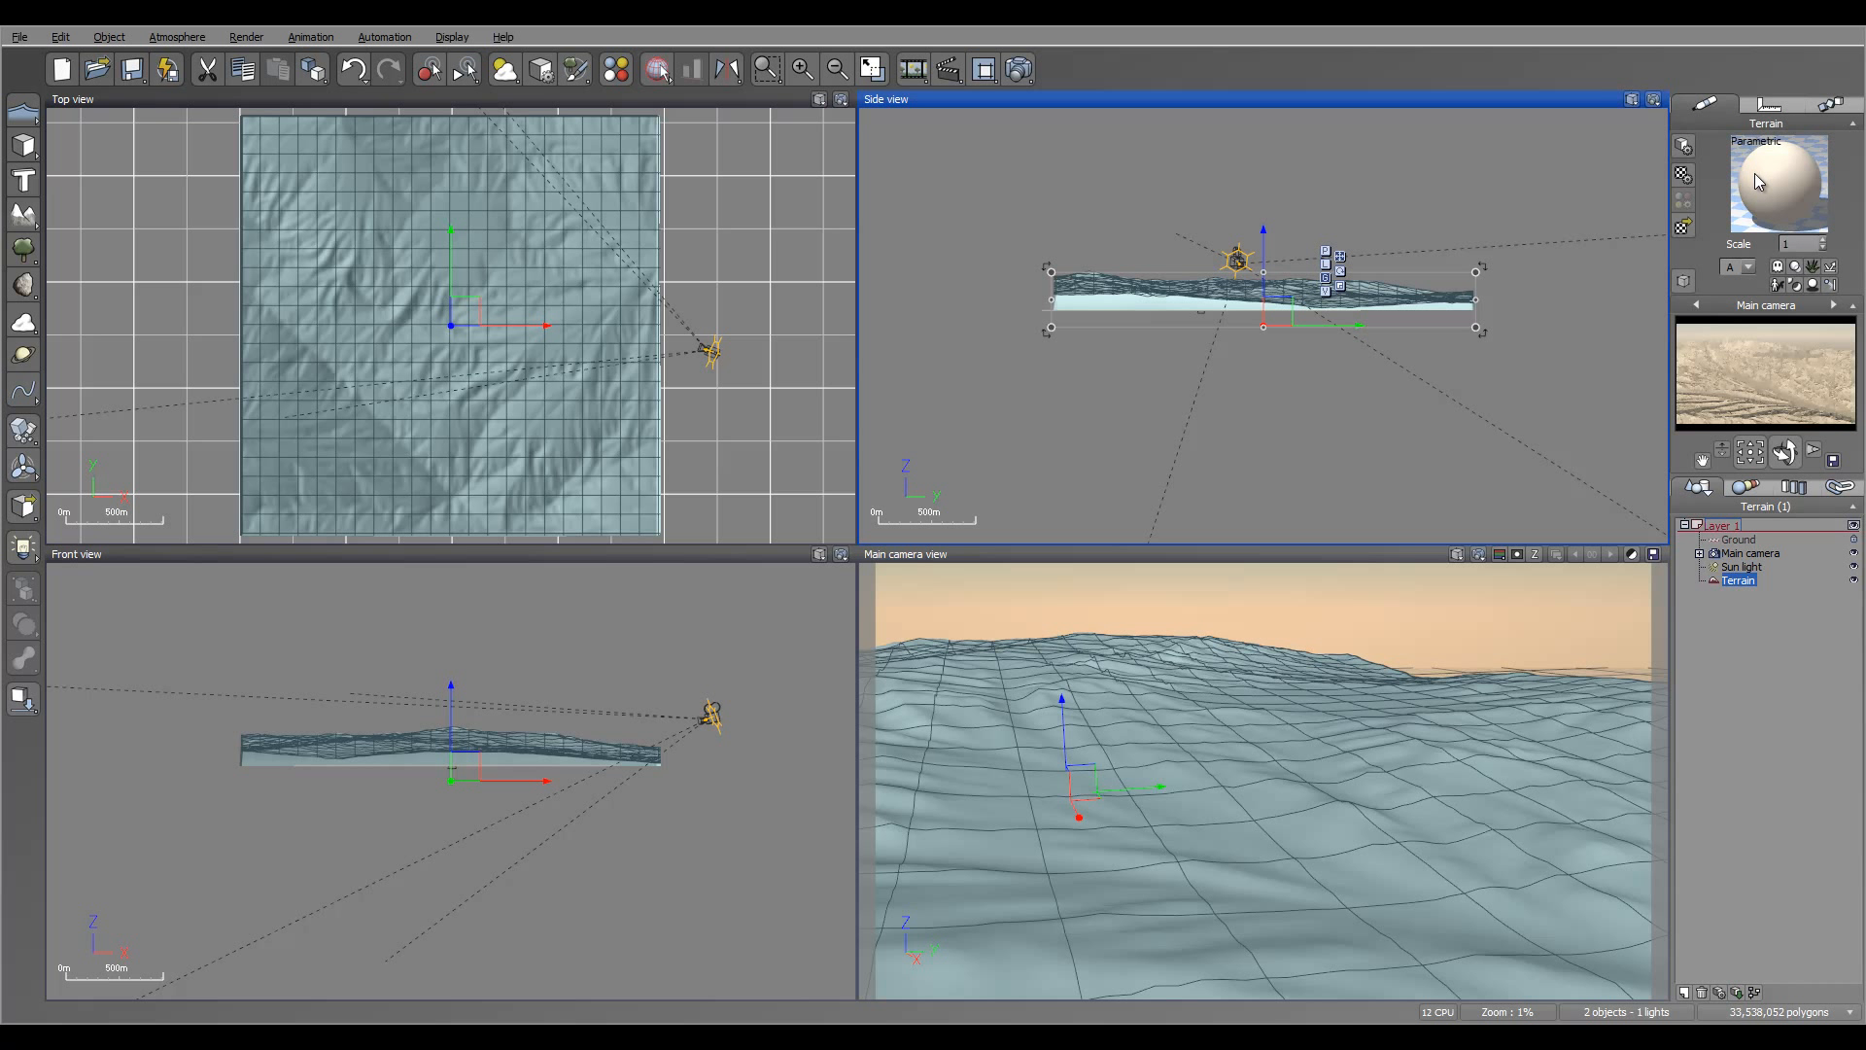
double_click(1753, 173)
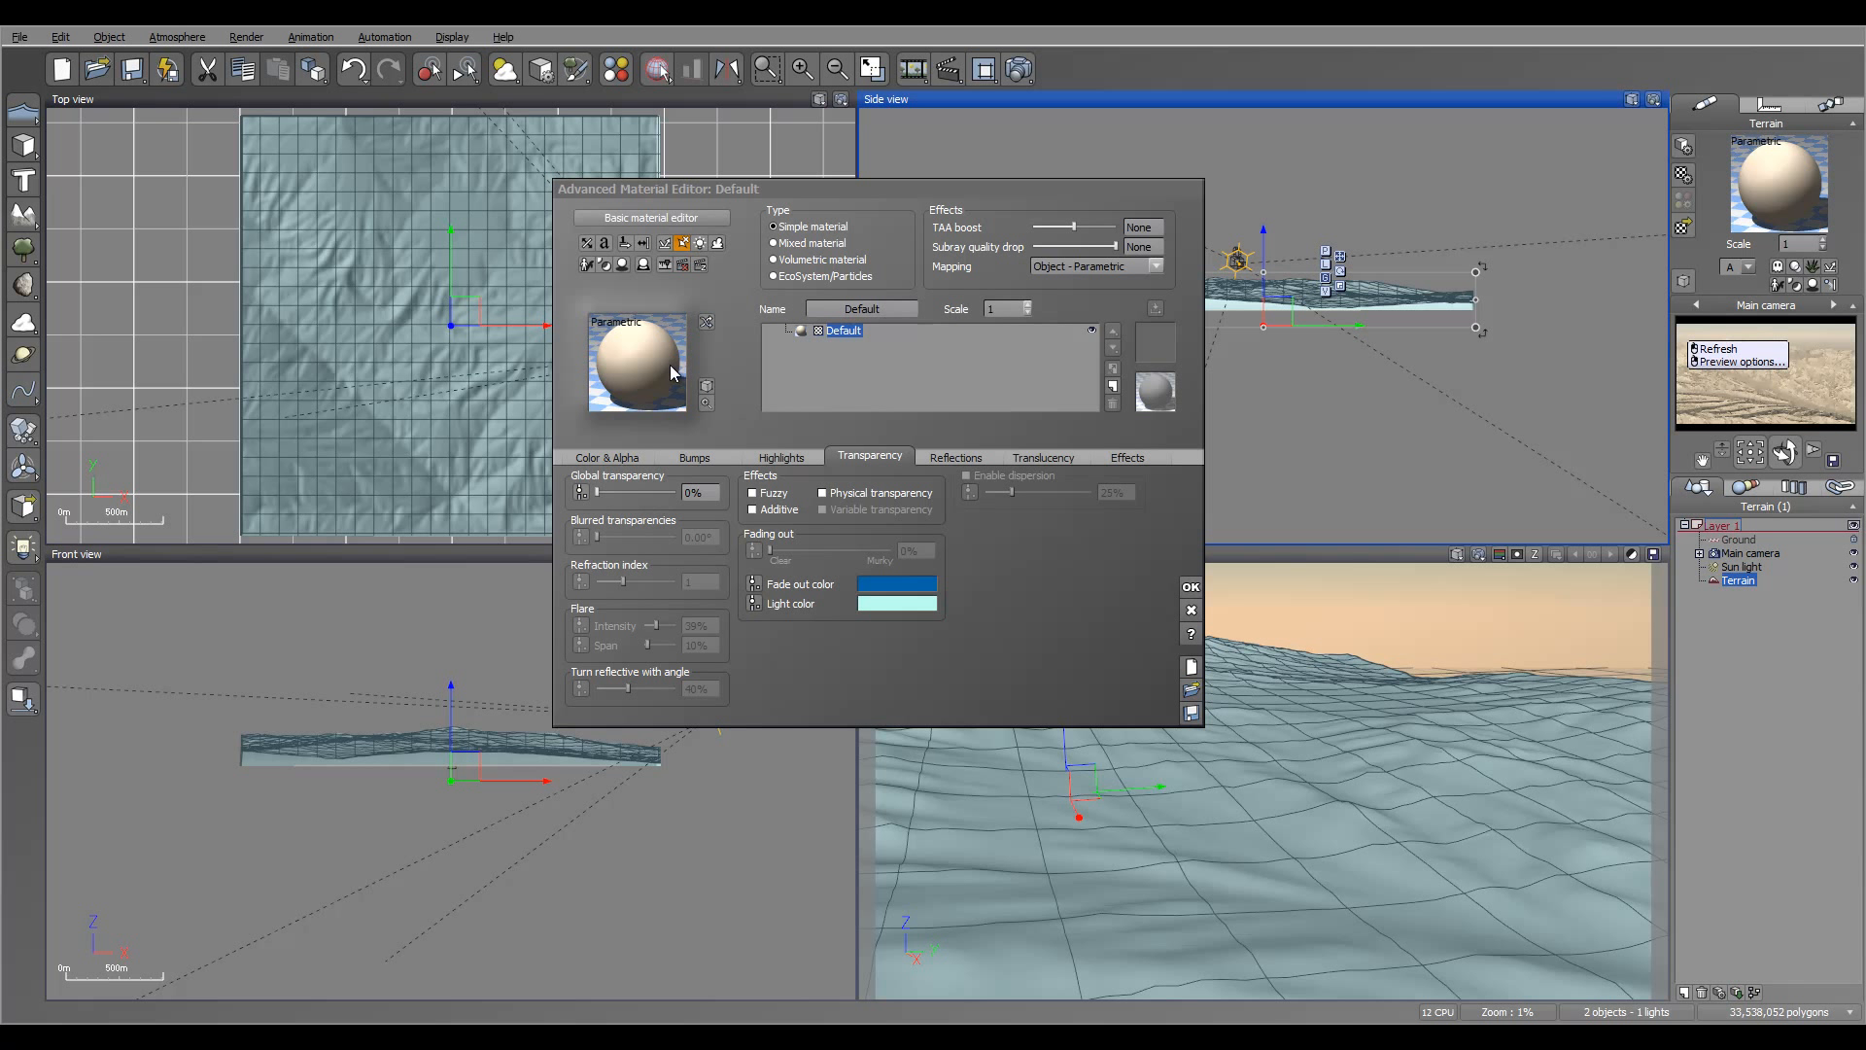
- Load Gray Mountain Rocks from the Landscapes collection as the terrain's material
double_click(627, 354)
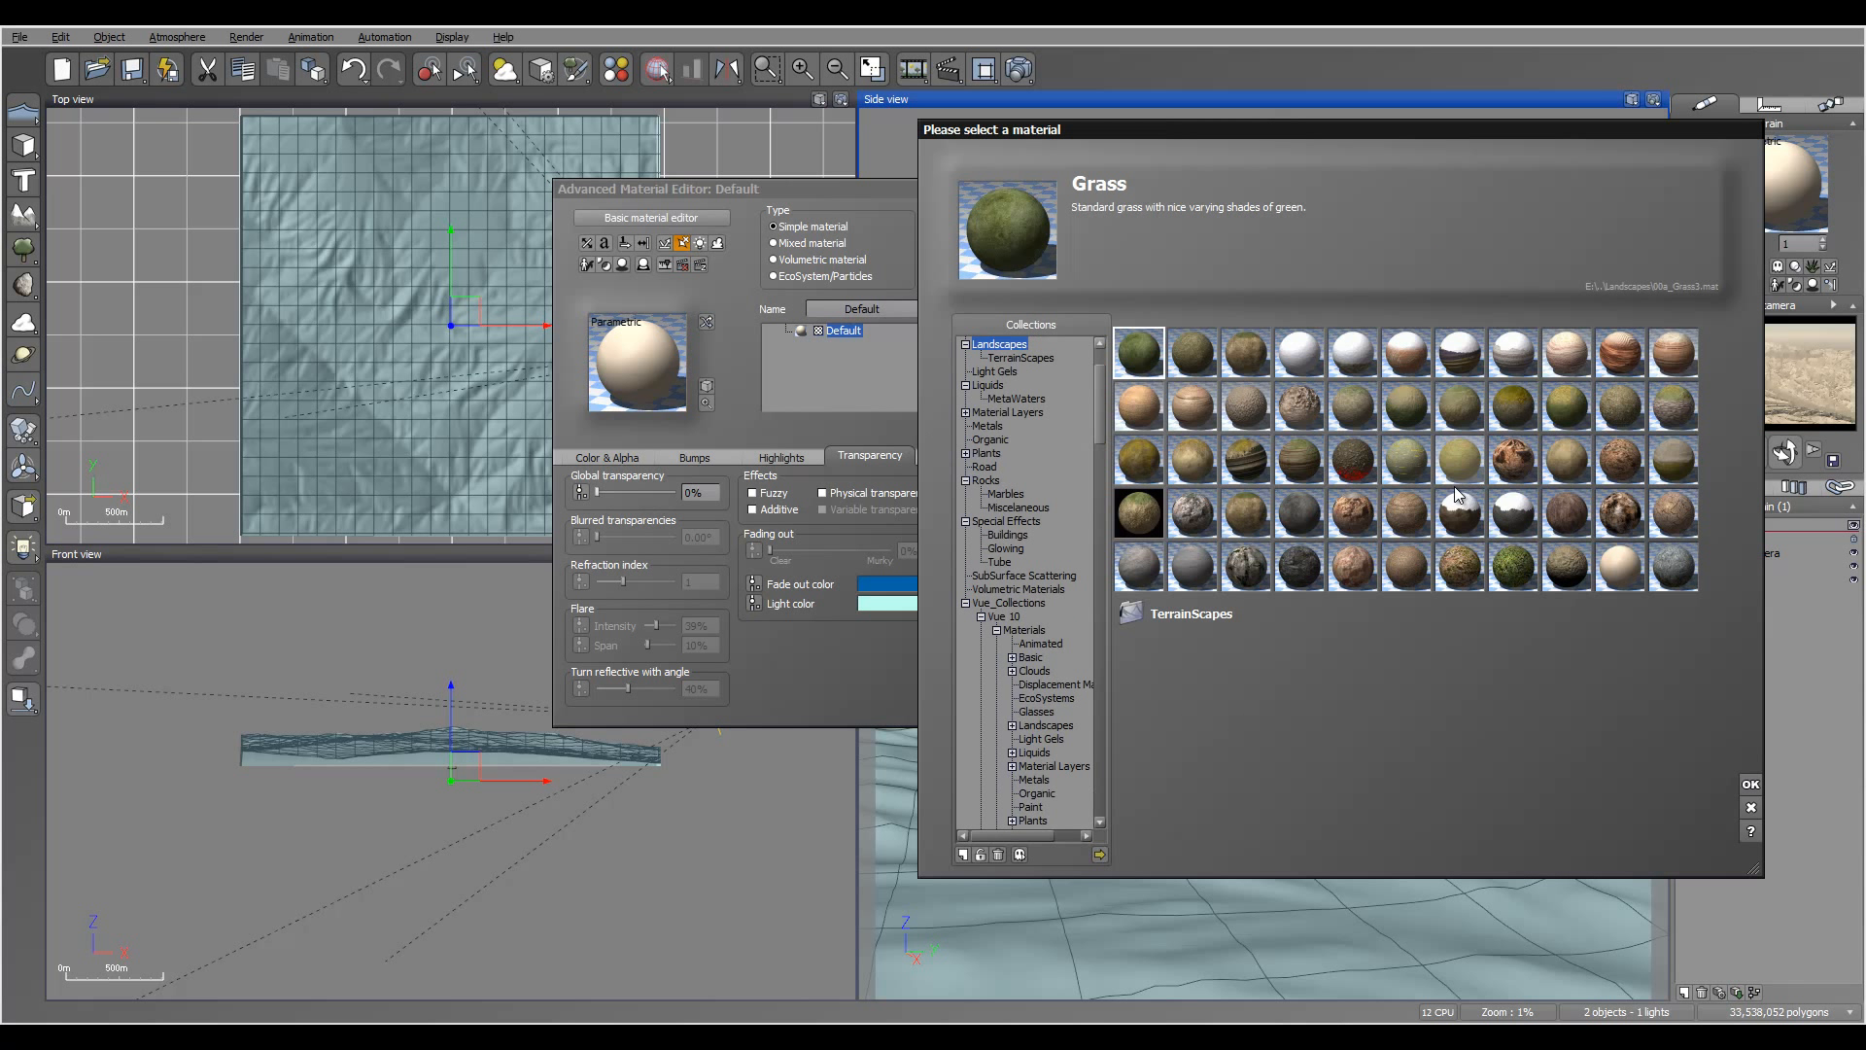
left_click(1193, 573)
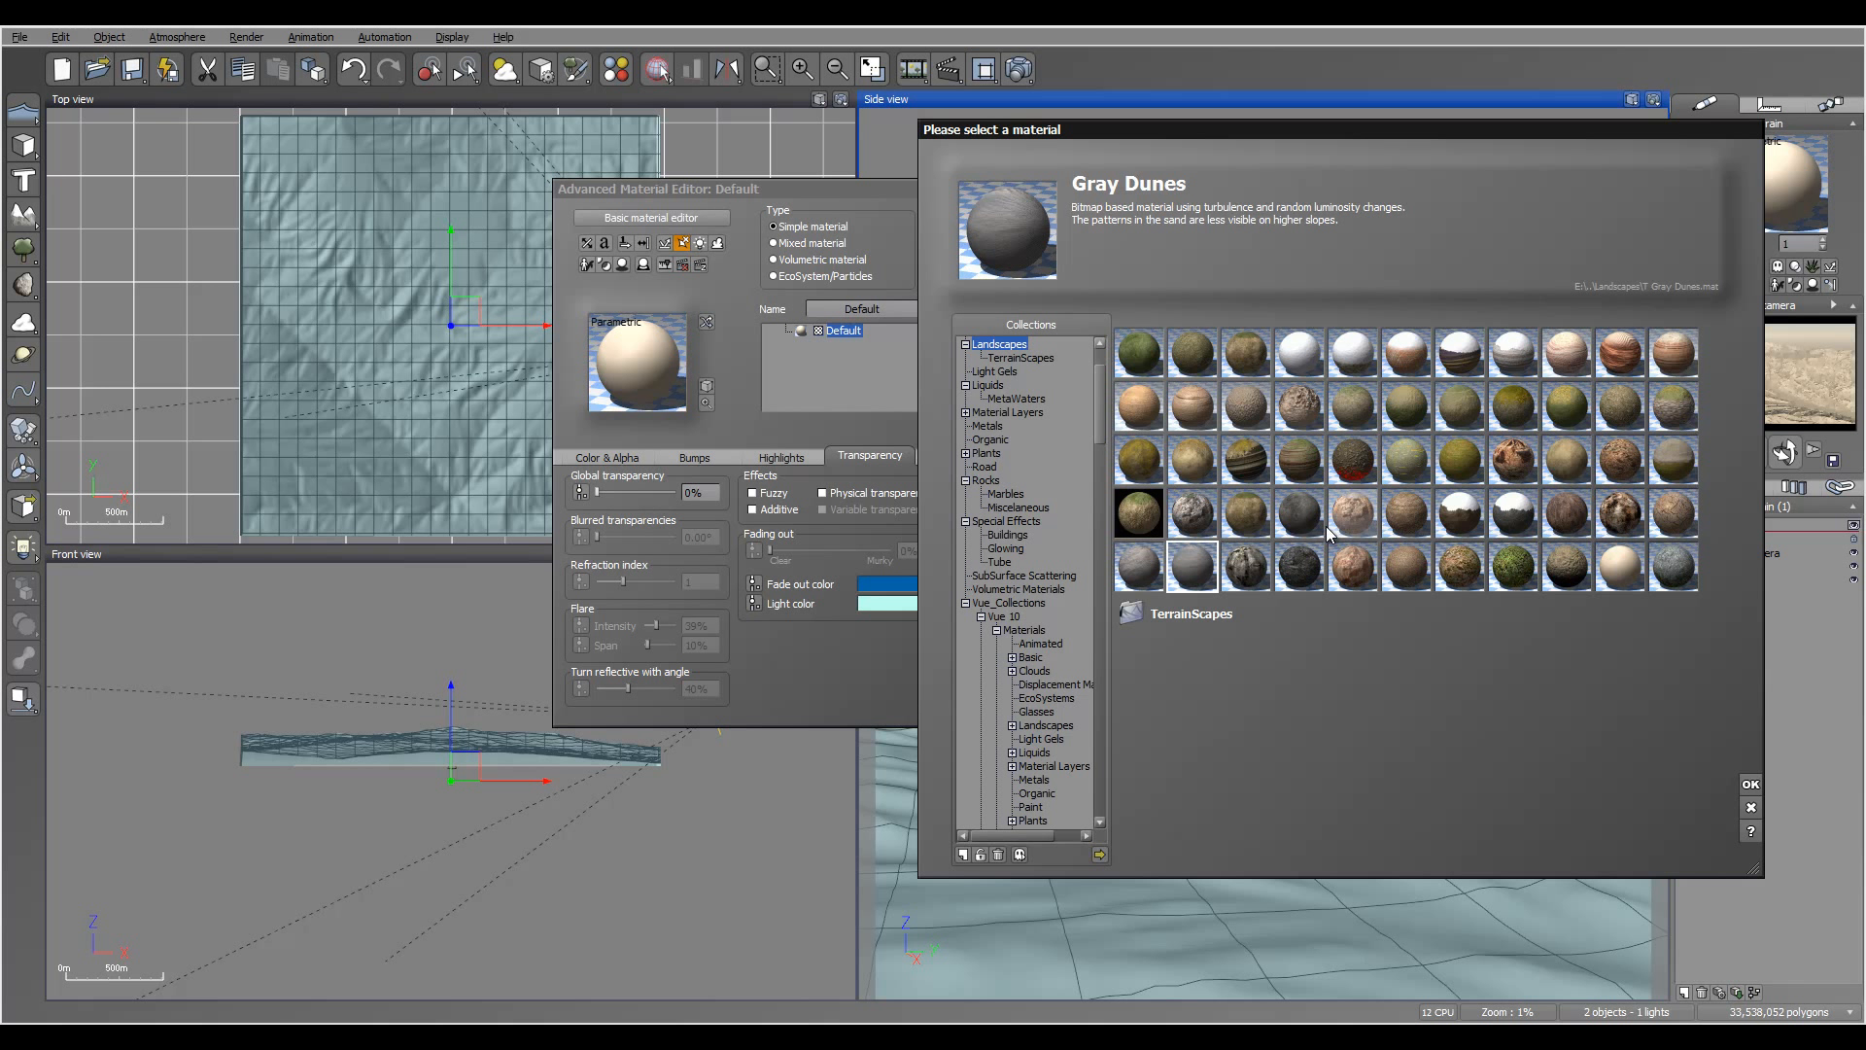
left_click(1302, 575)
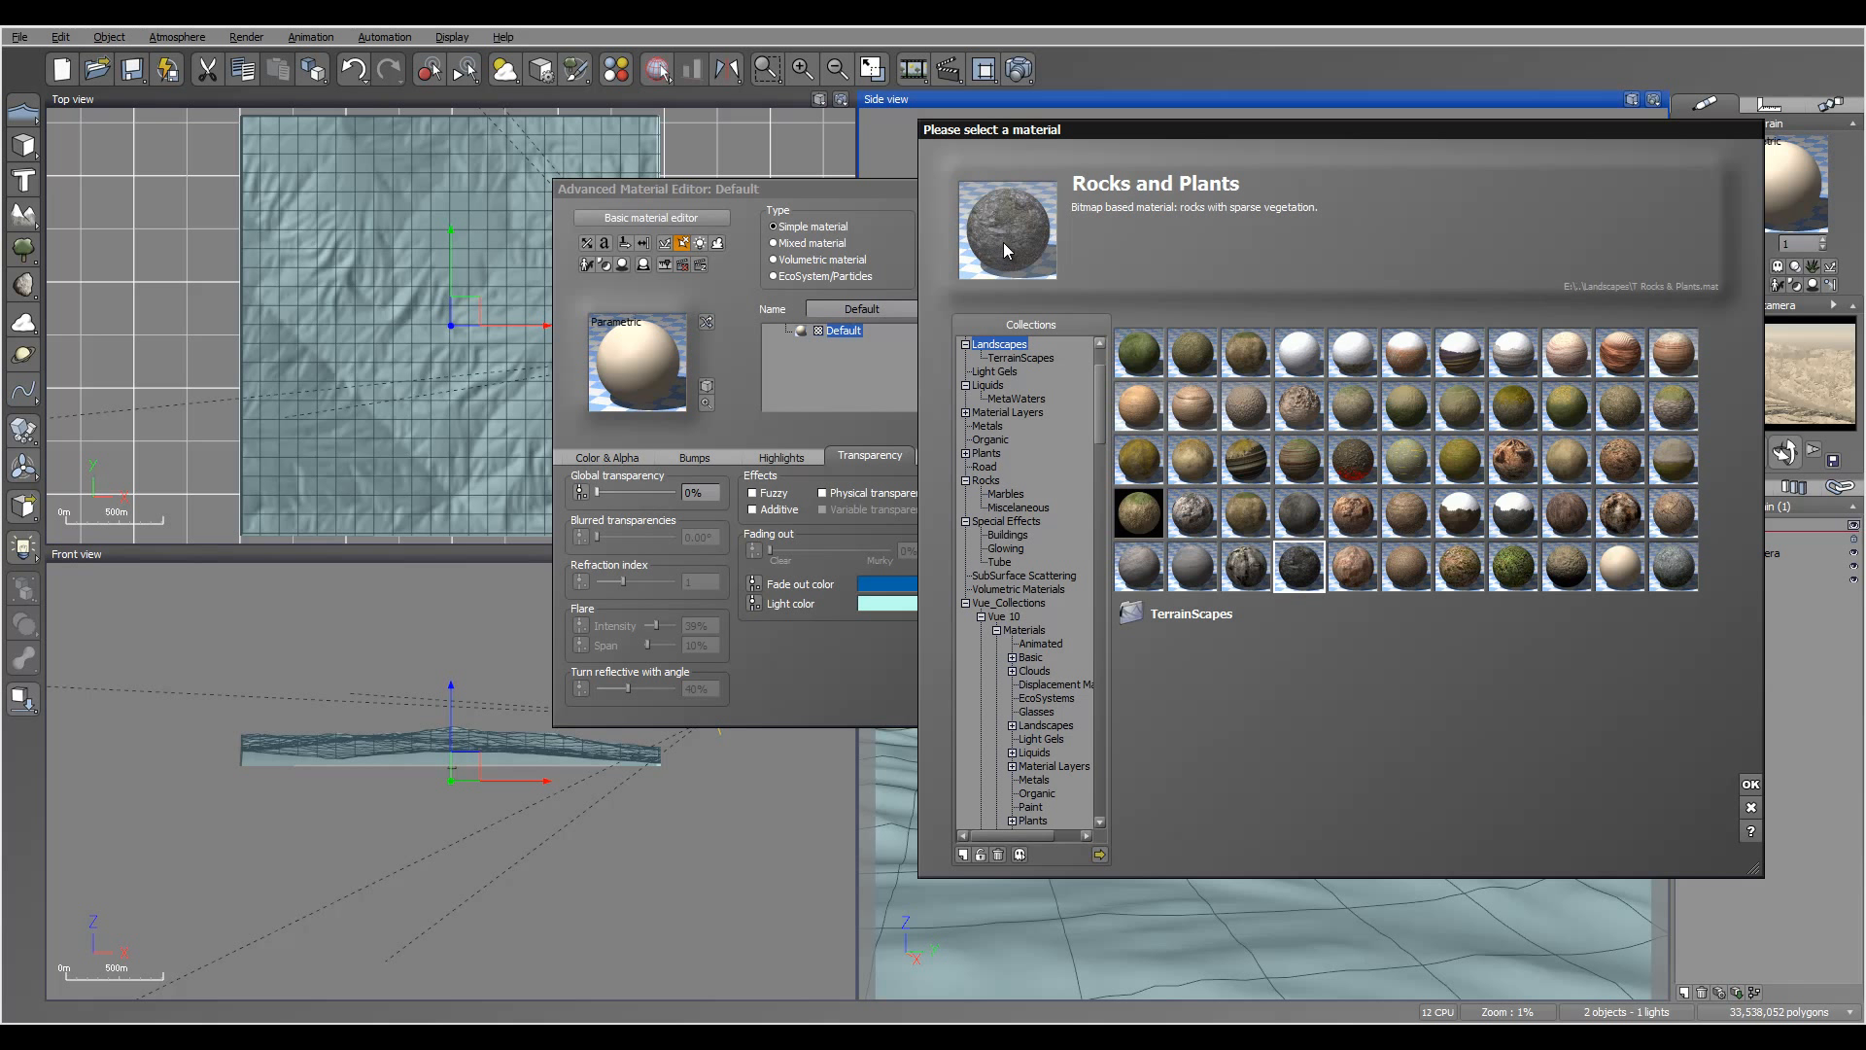
left_click(1258, 580)
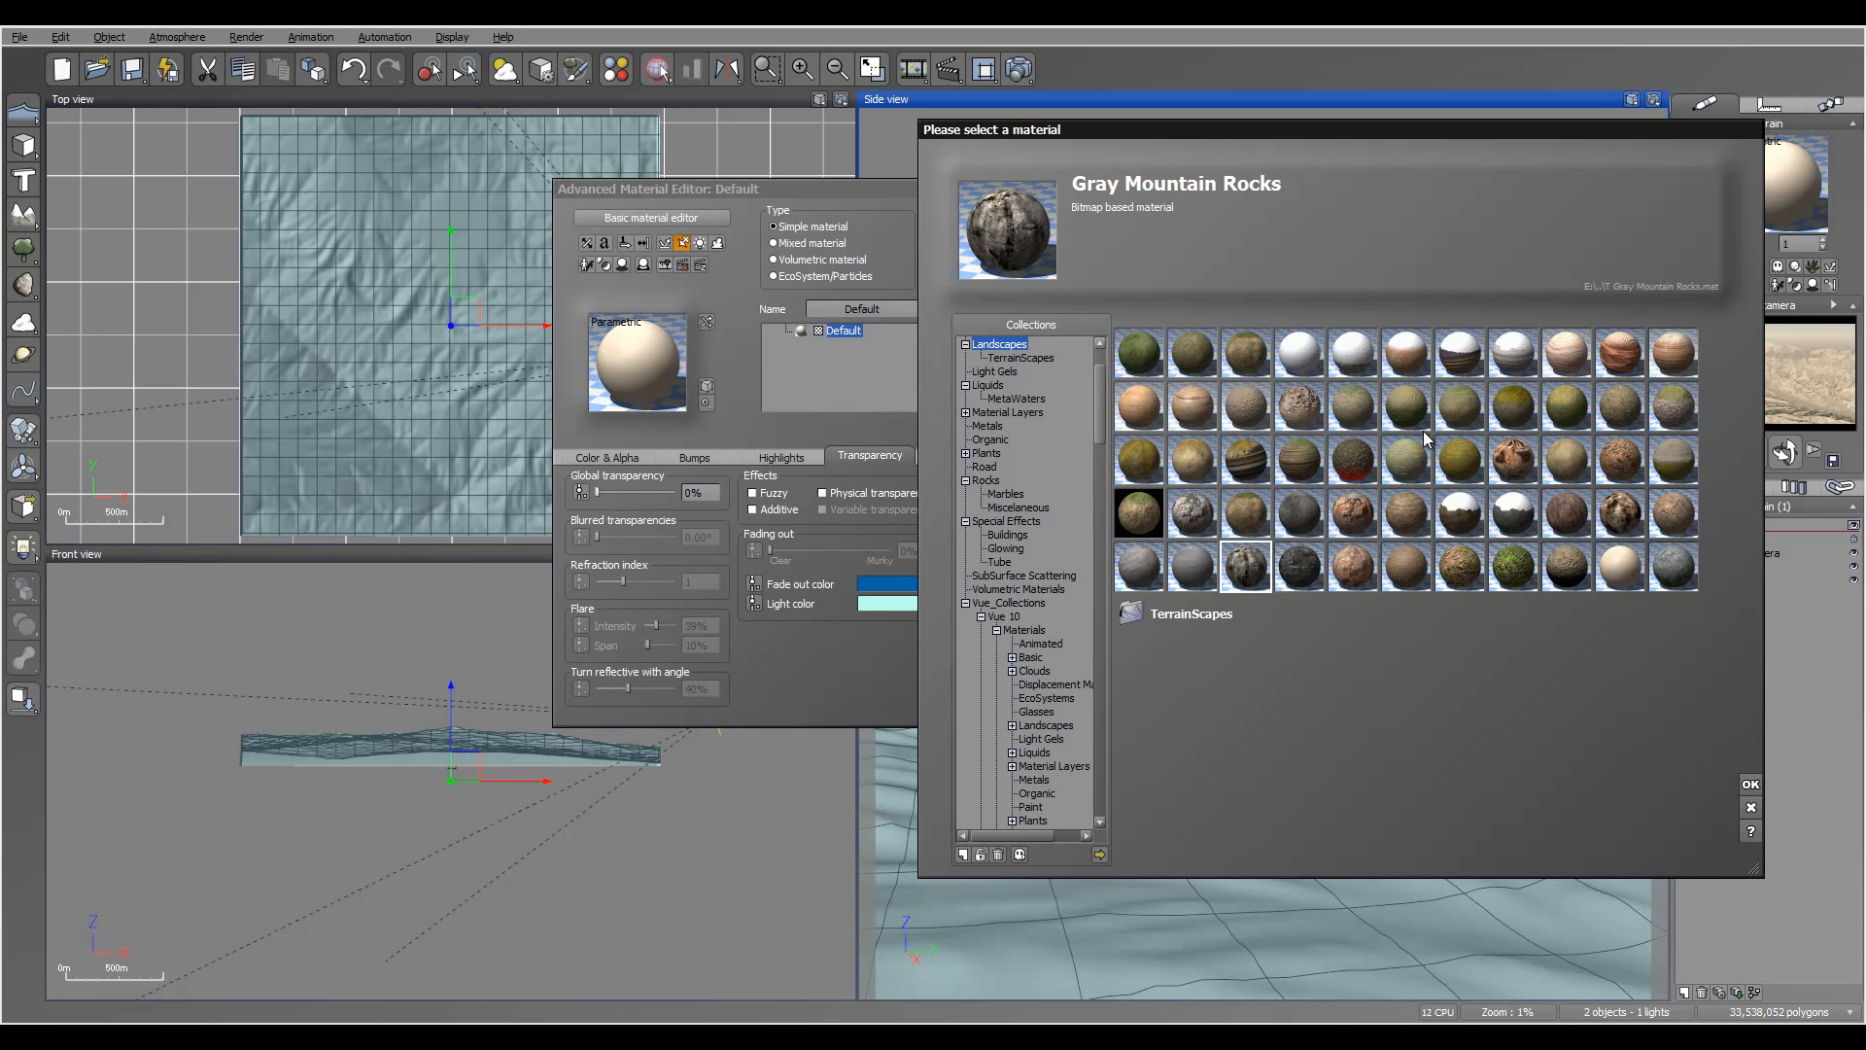
left_click(1749, 786)
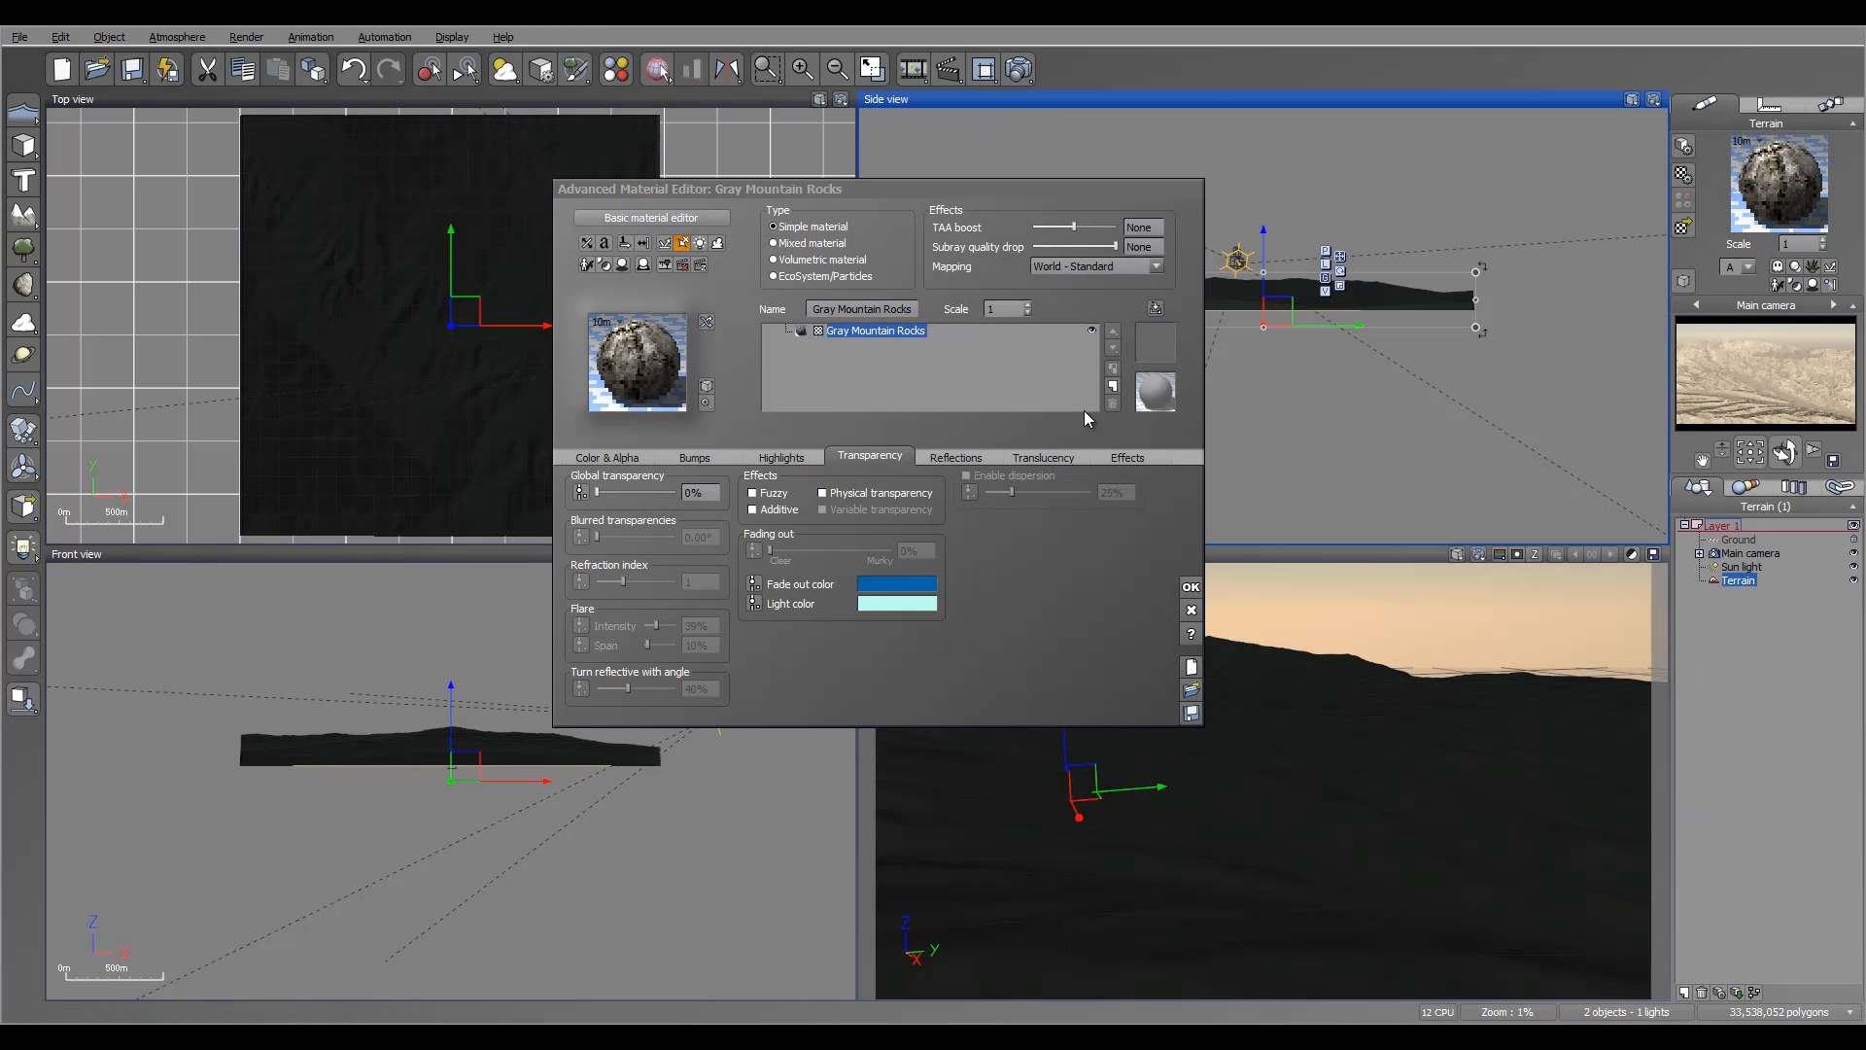
- Examine the function graph behind the color production of Gray Mountain Rocks, leaving it unedited
left_click(606, 457)
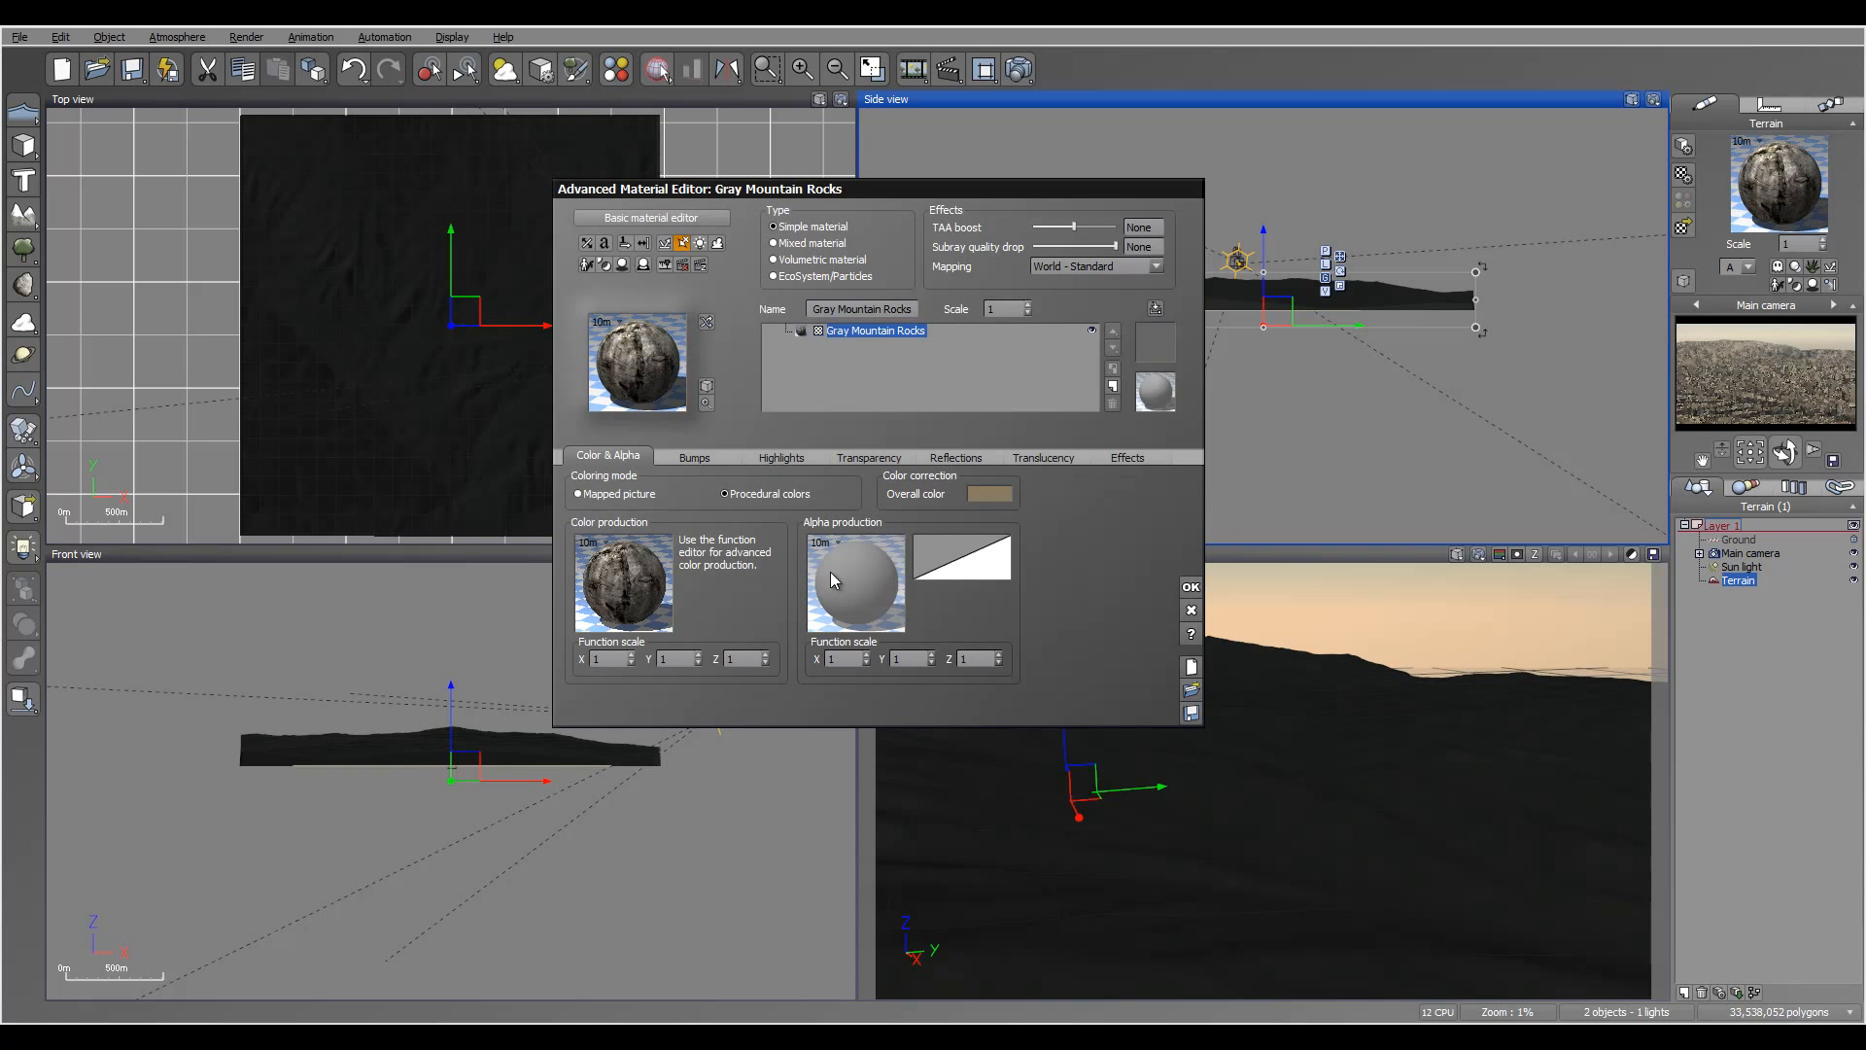
right_click(638, 578)
left_click(677, 588)
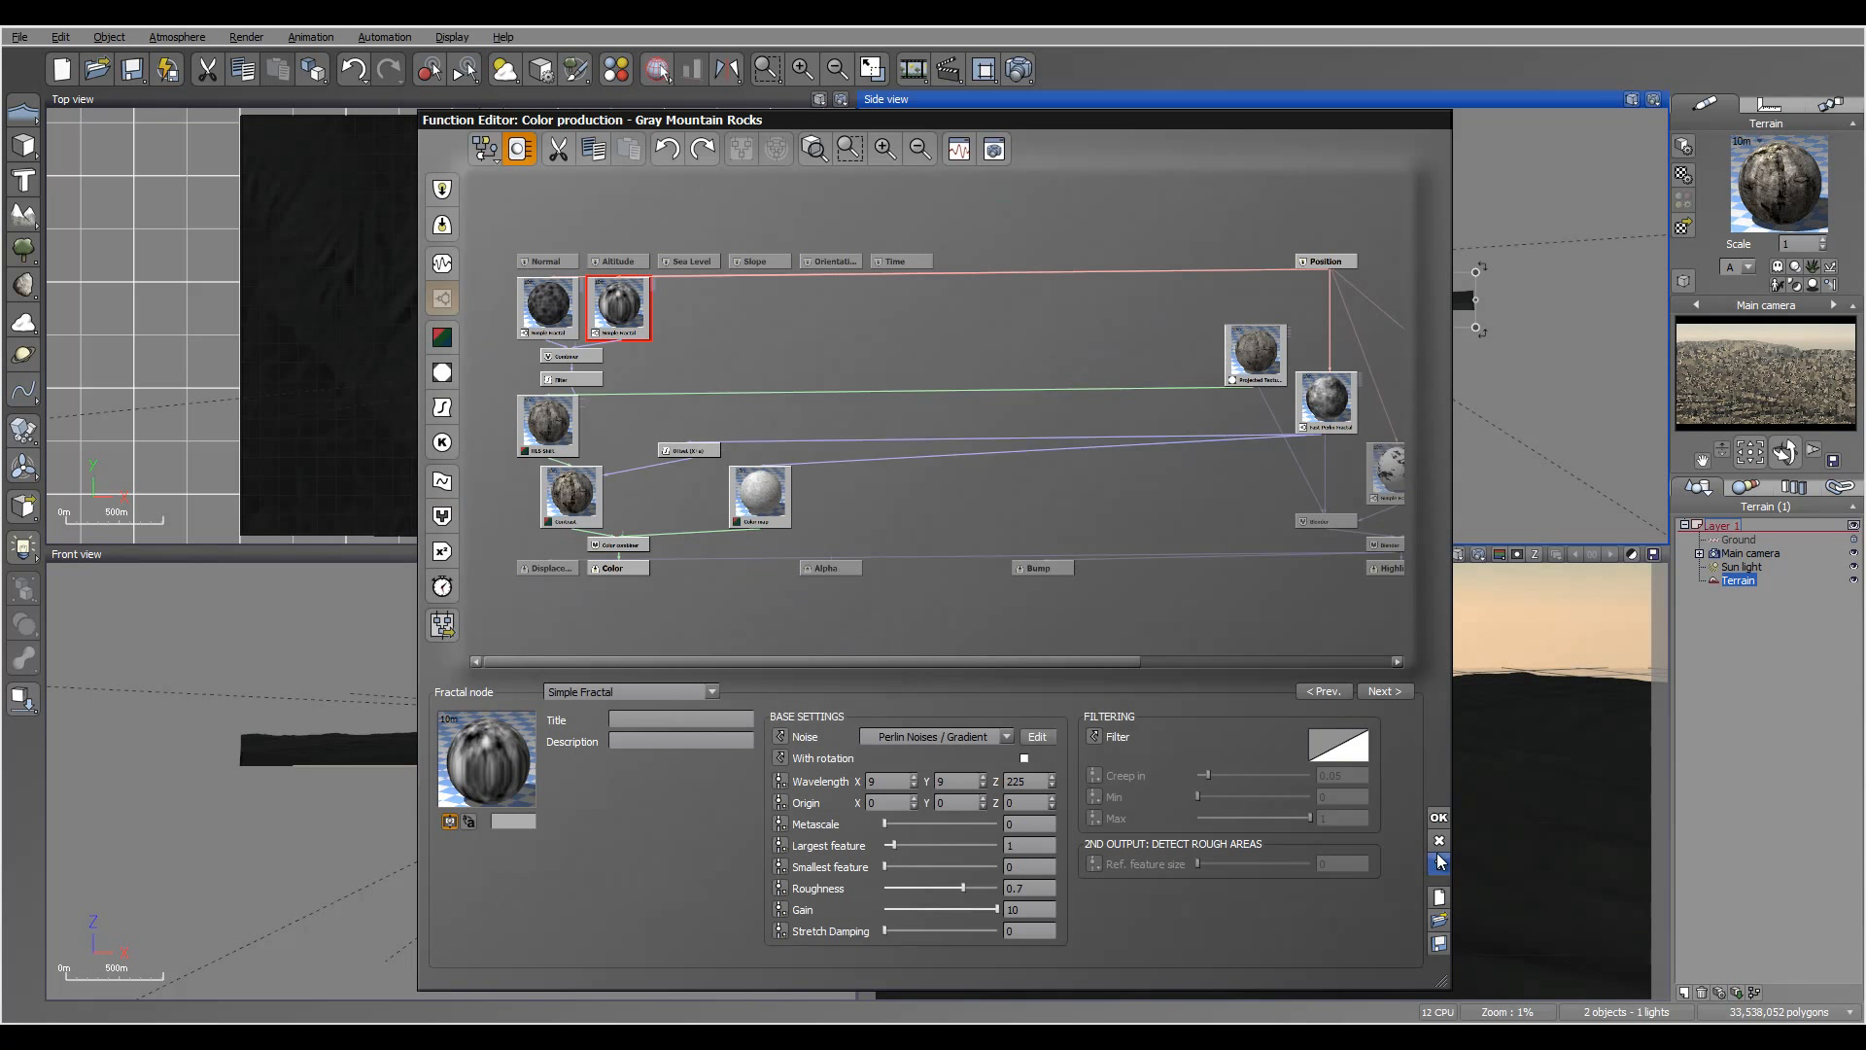
left_click(1439, 842)
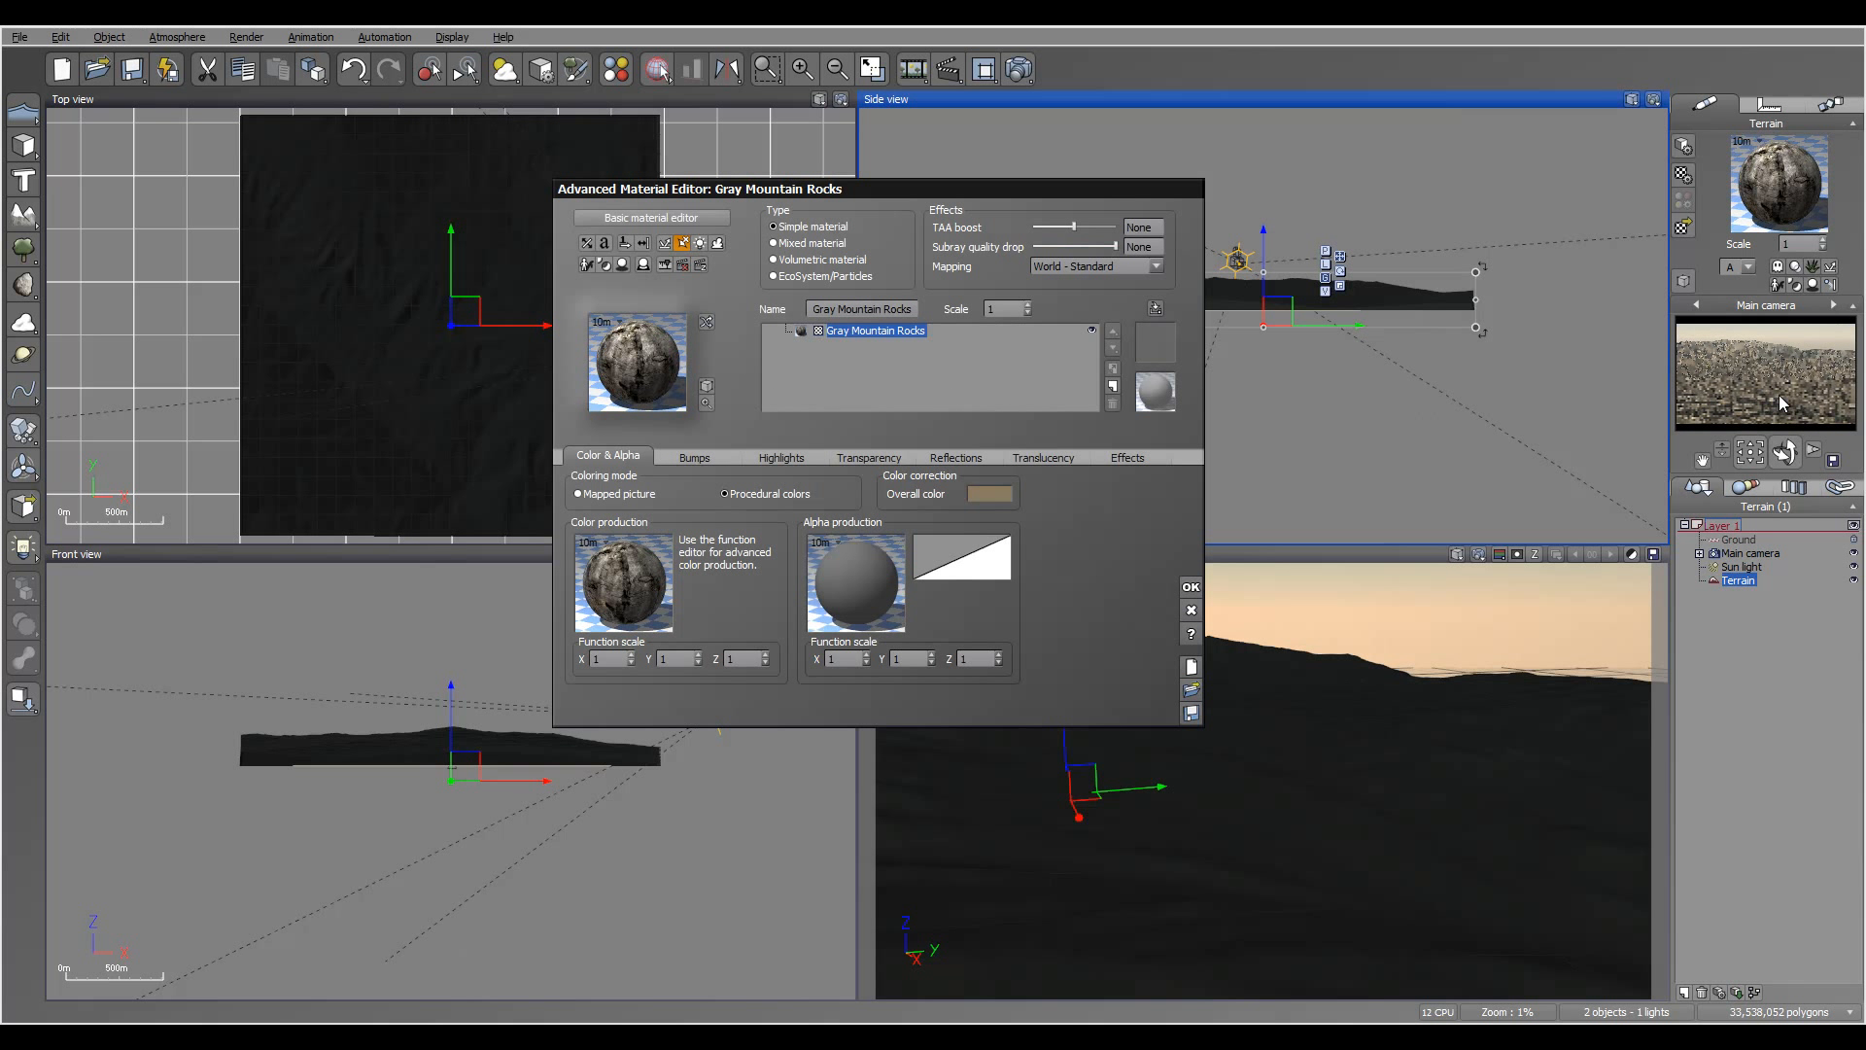
- Test render the terrain with the Gray Mountain Rocks material and close the render display
left_click(1018, 69)
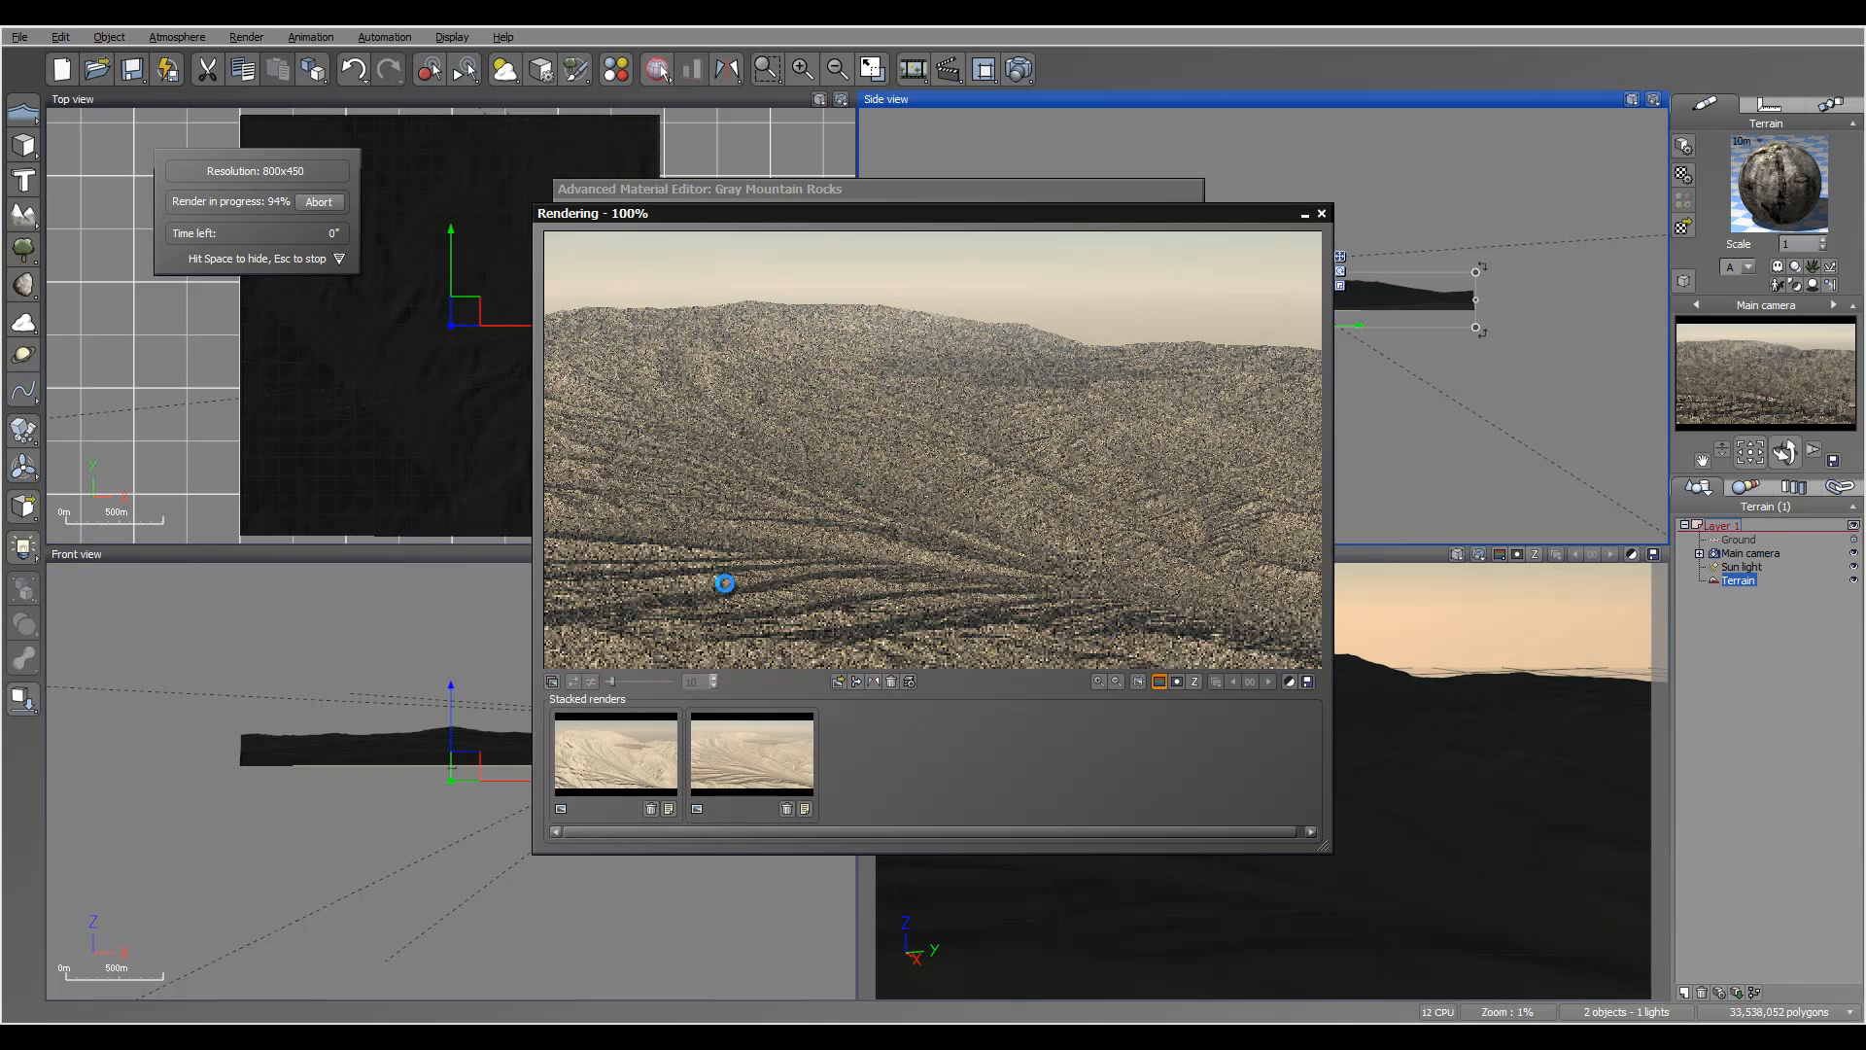
left_click(655, 689)
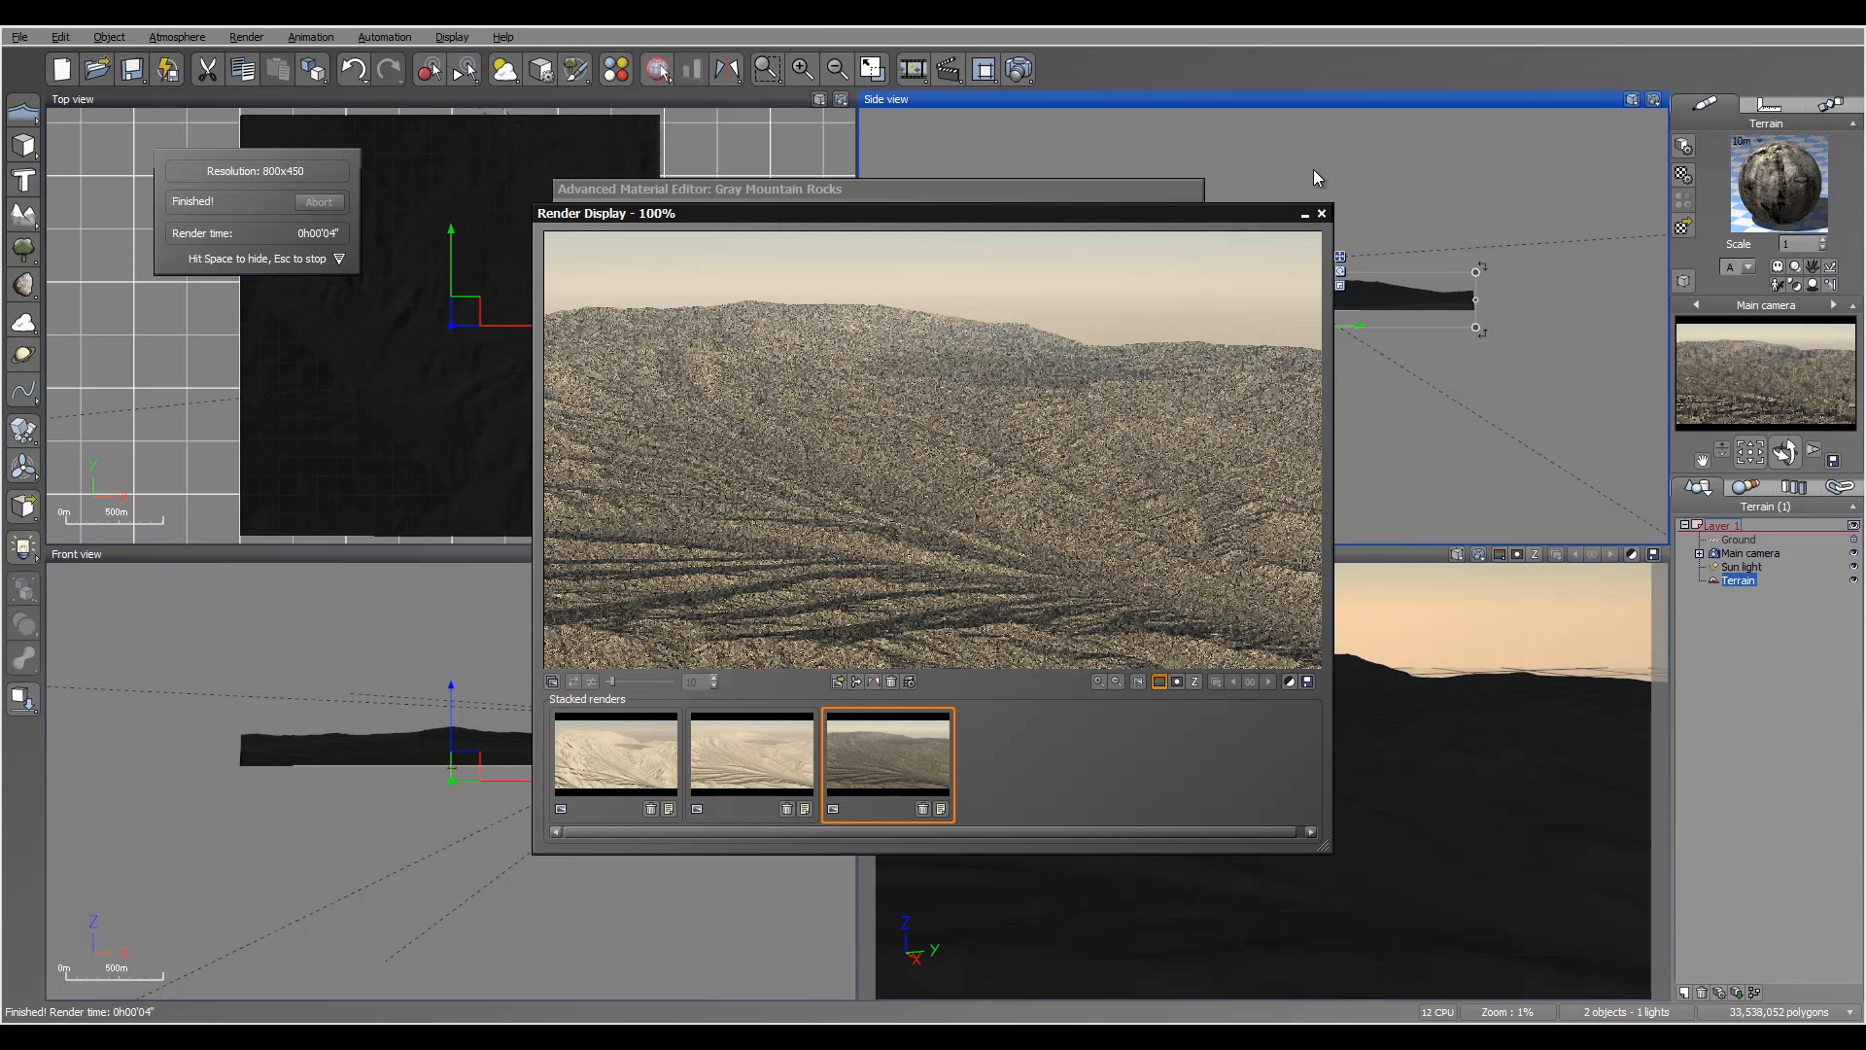
left_click(1321, 212)
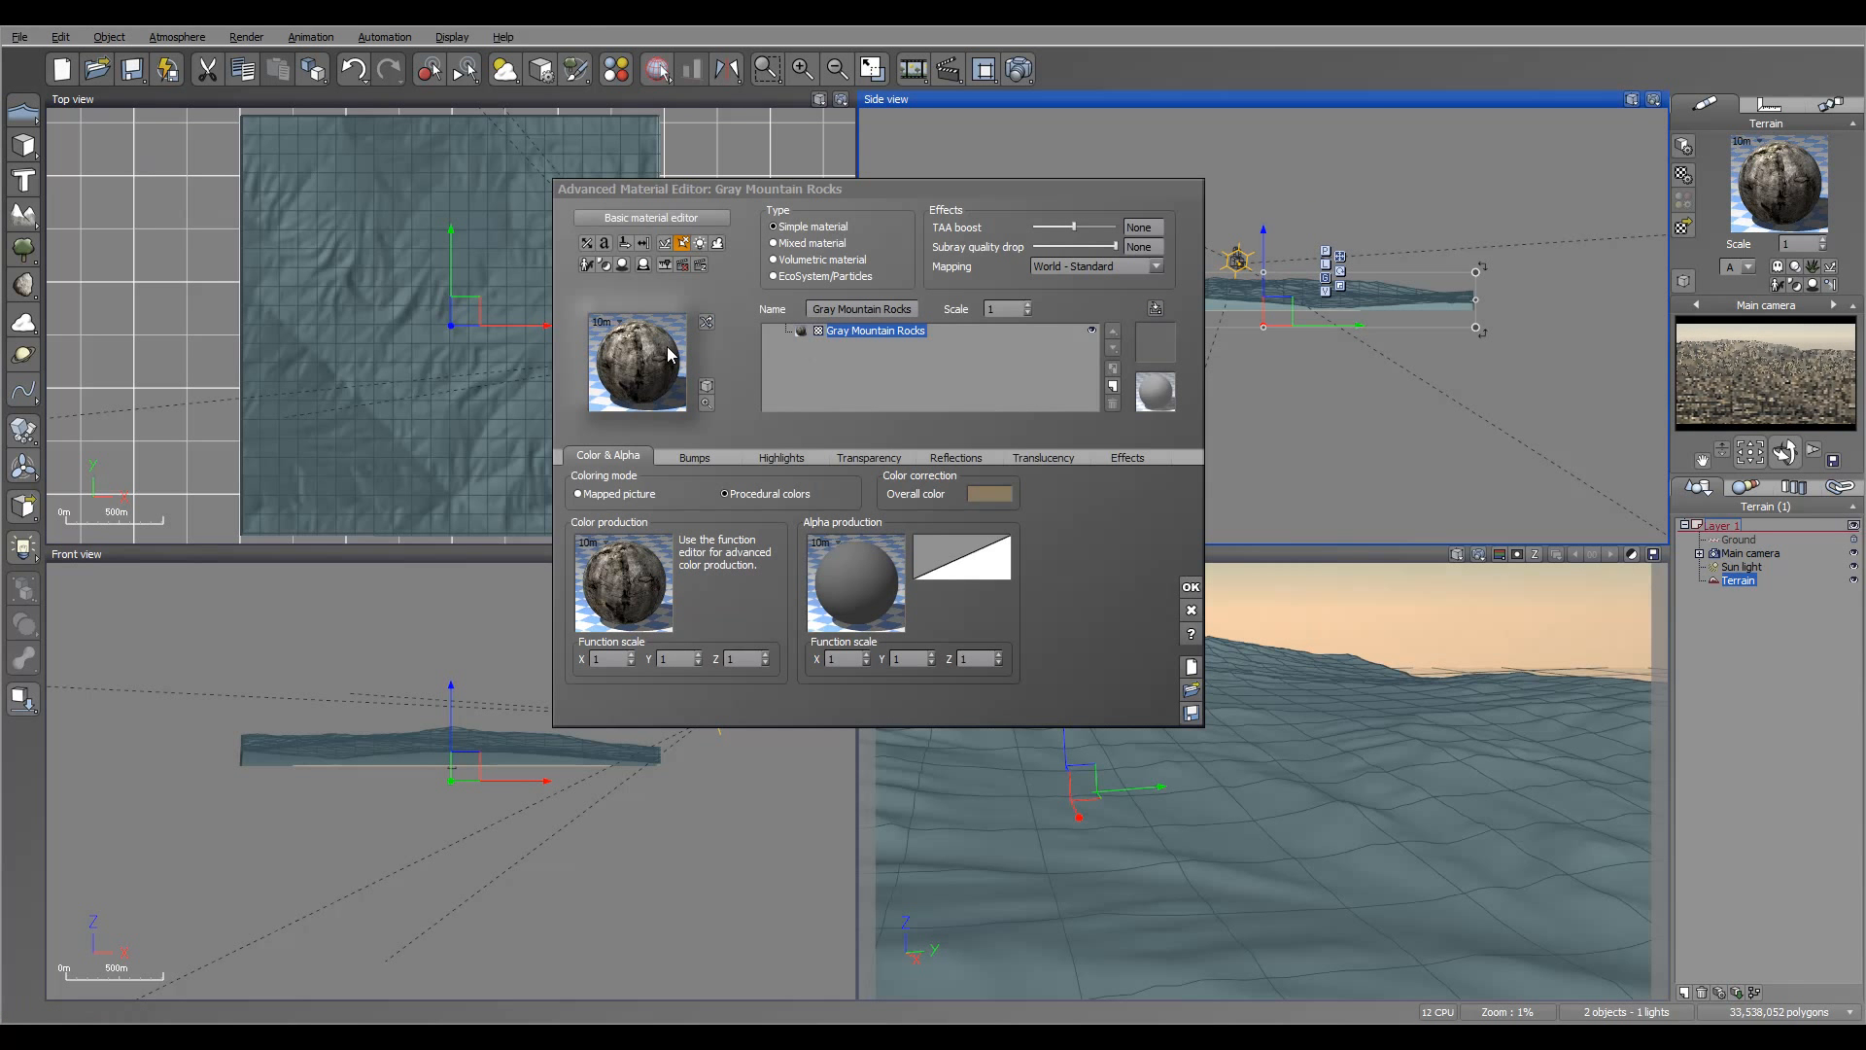
- Replace the terrain's material with the mixed rock and grass material from the Landscapes collection, keeping only its Rock component
double_click(638, 361)
left_click(1310, 500)
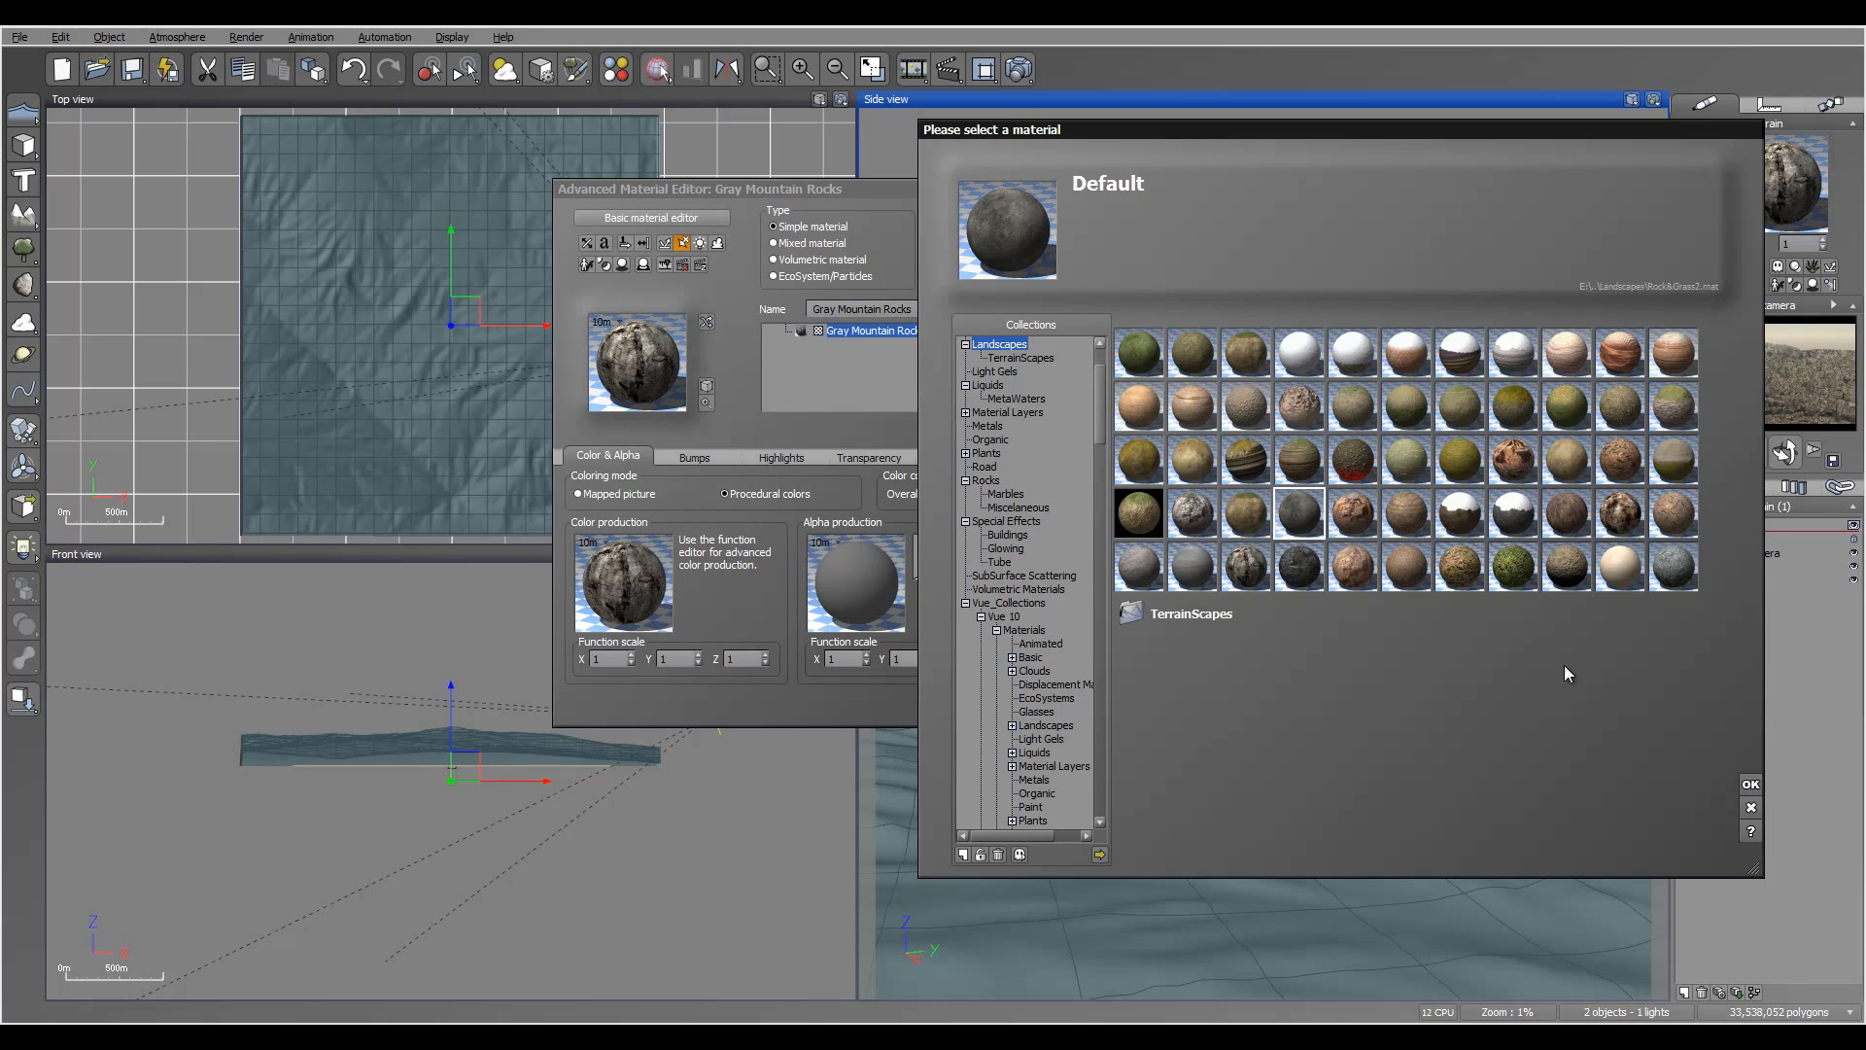
left_click(1751, 783)
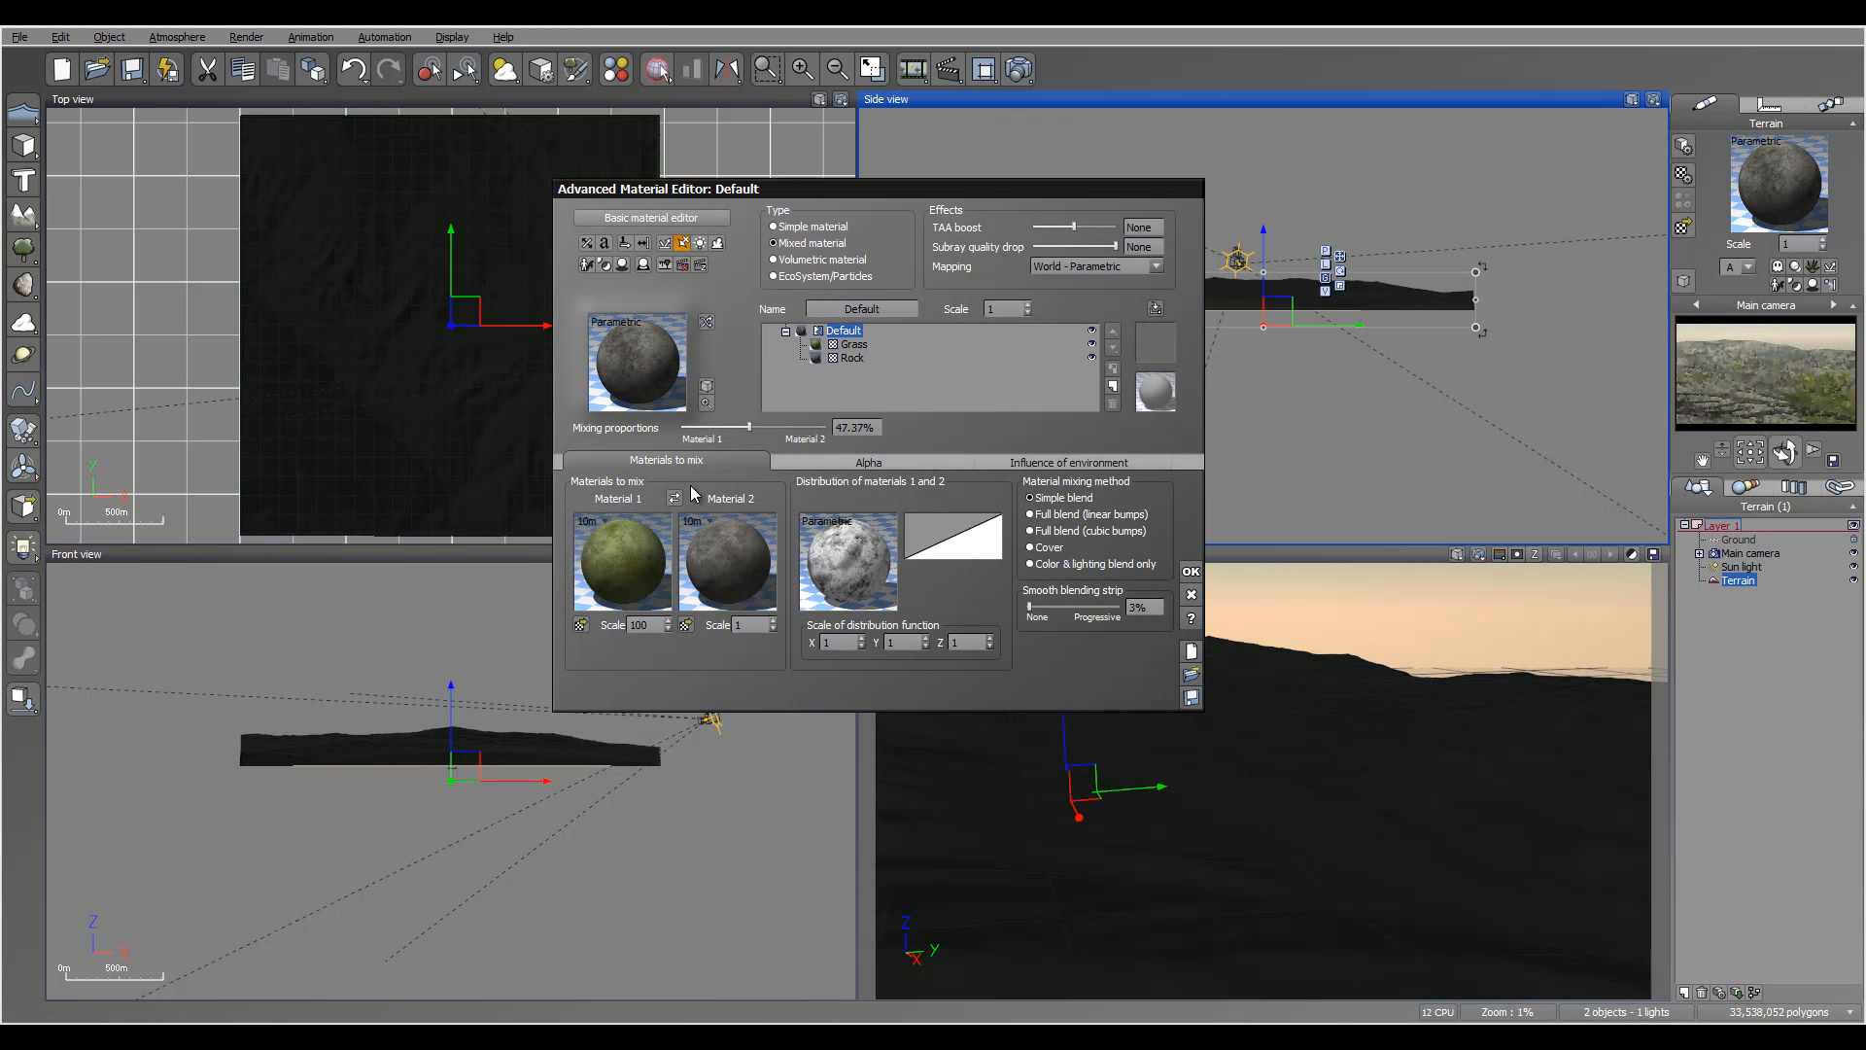
left_click(673, 497)
double_click(622, 563)
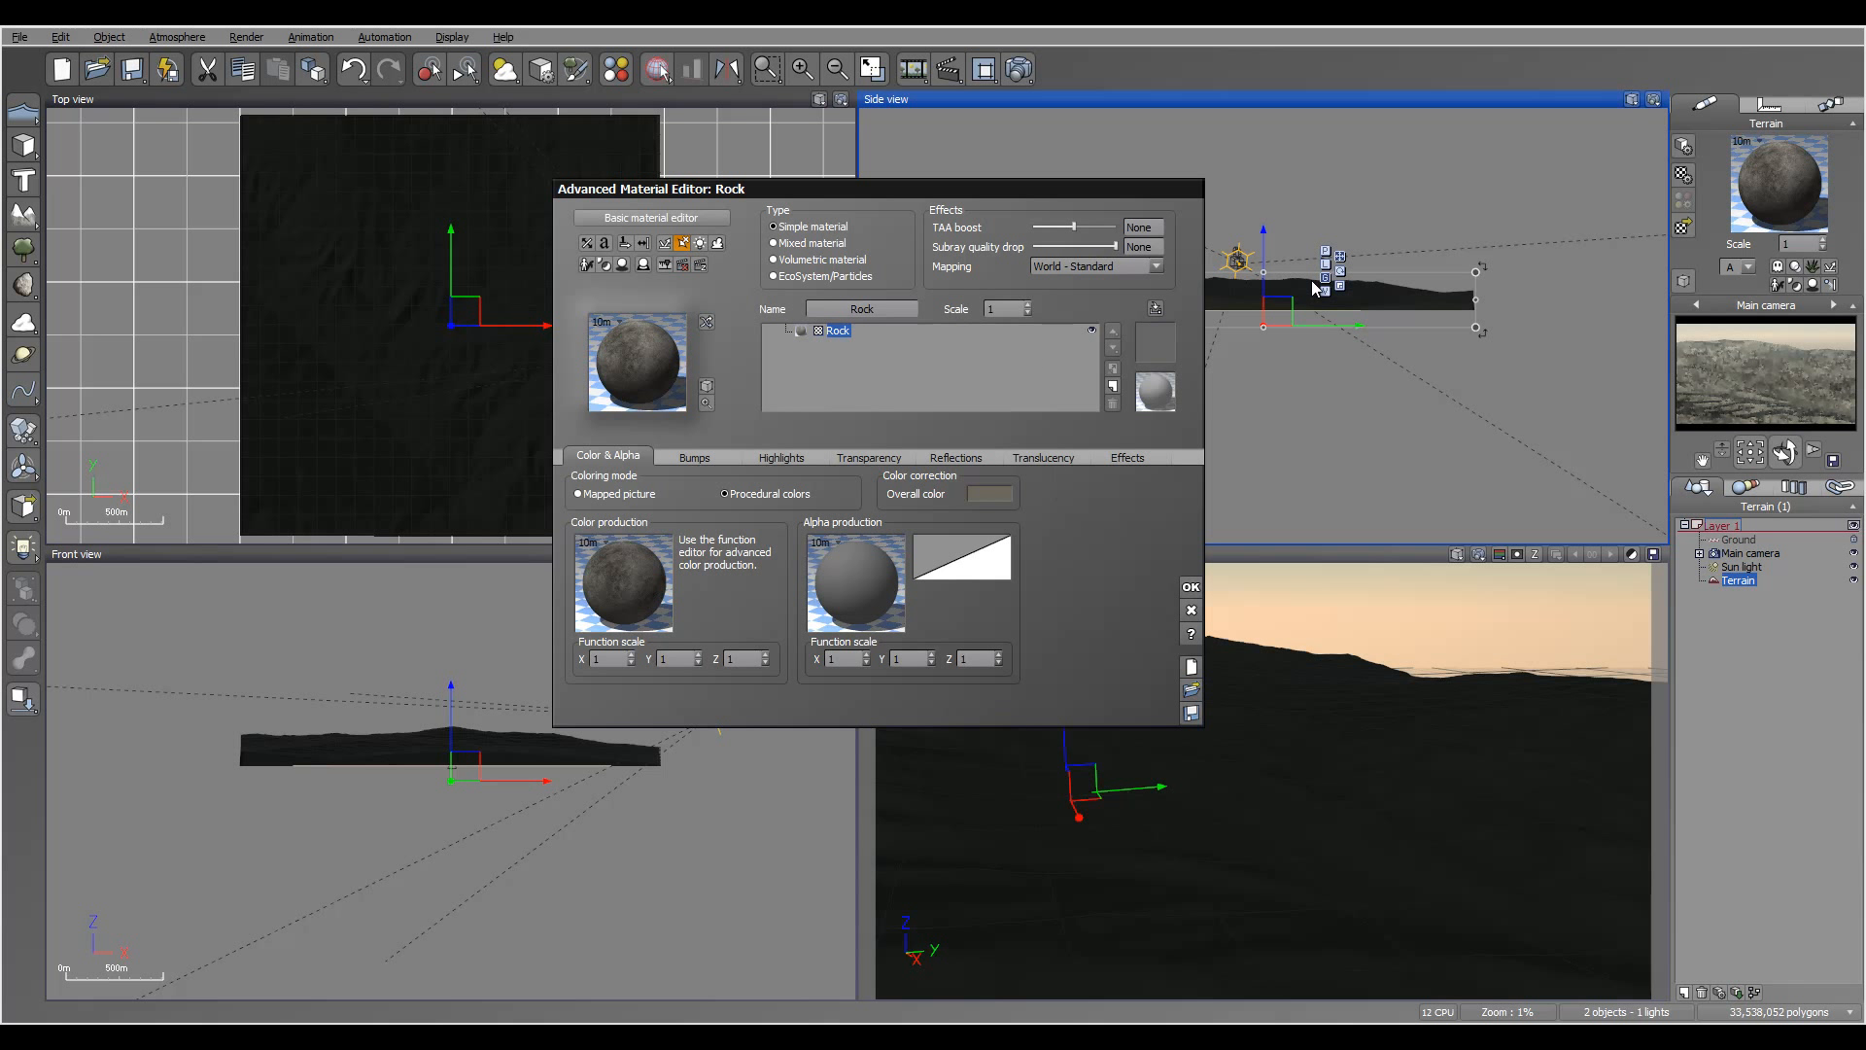
- Test render the terrain with the simple Rock material and close the render display
left_click(1018, 70)
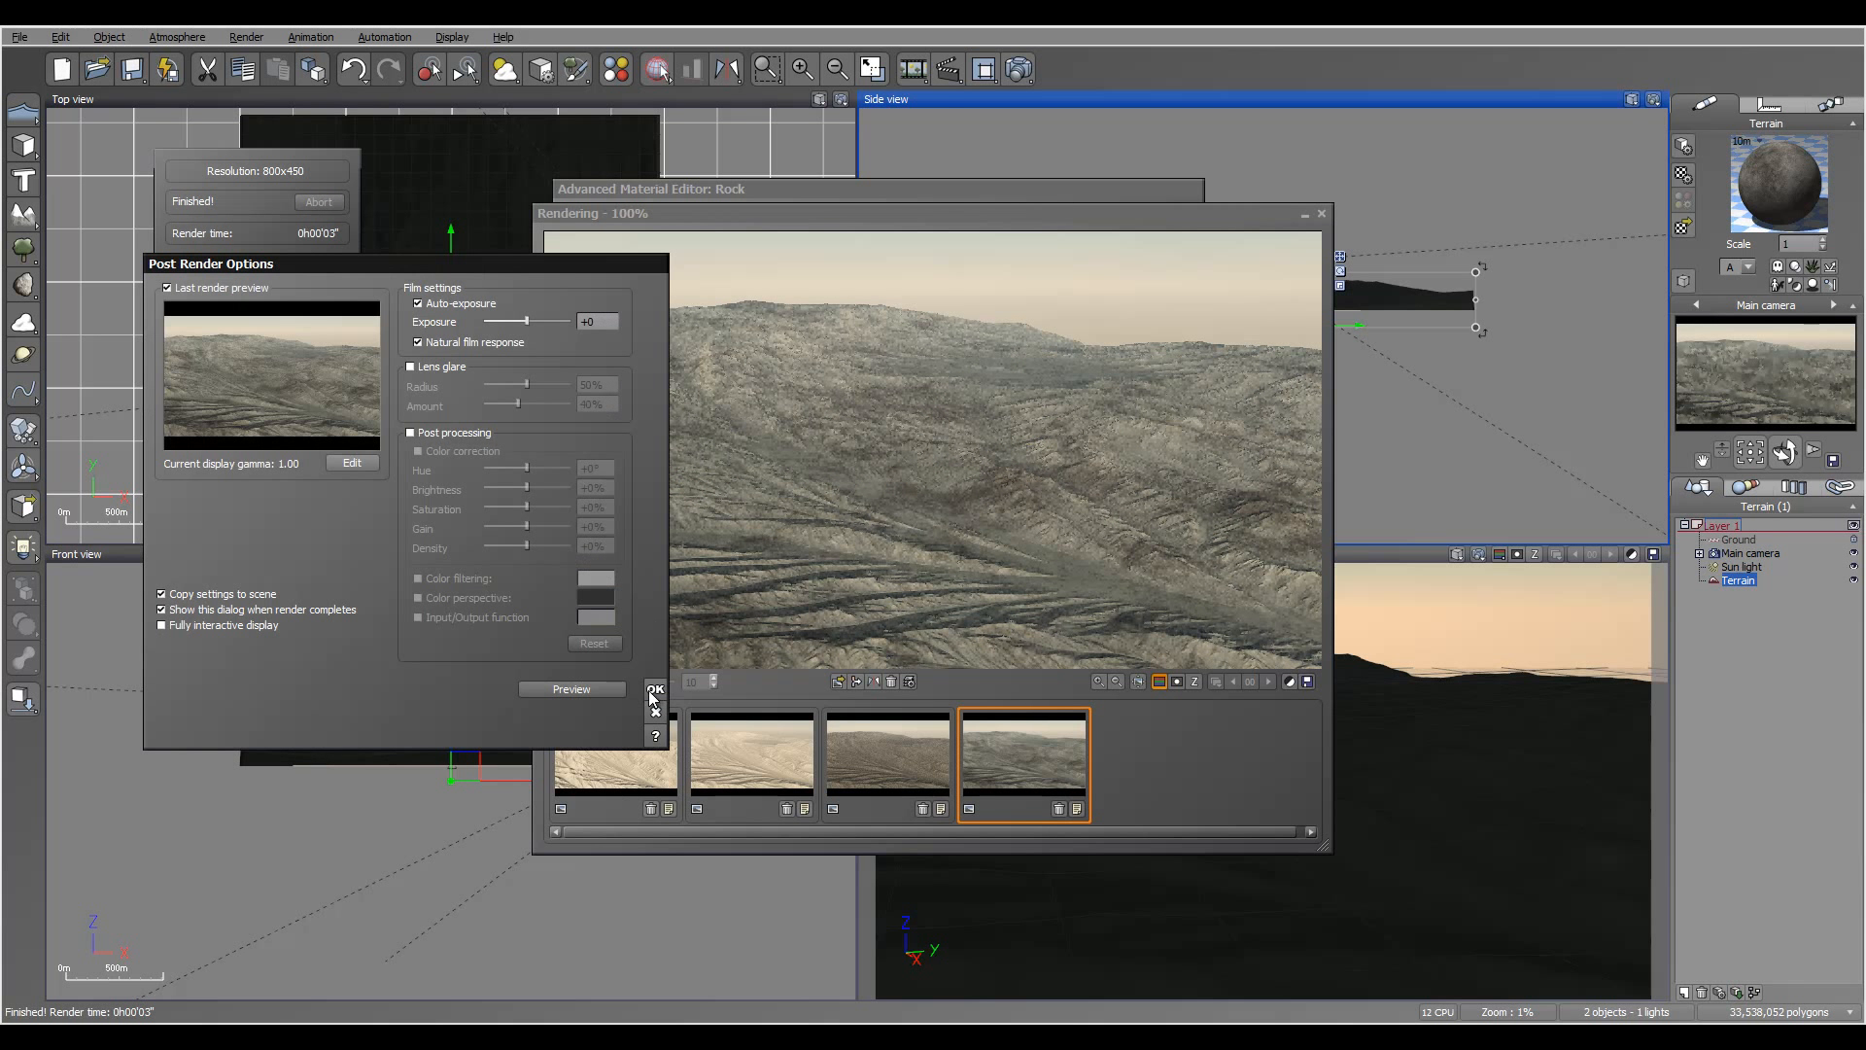
left_click(654, 690)
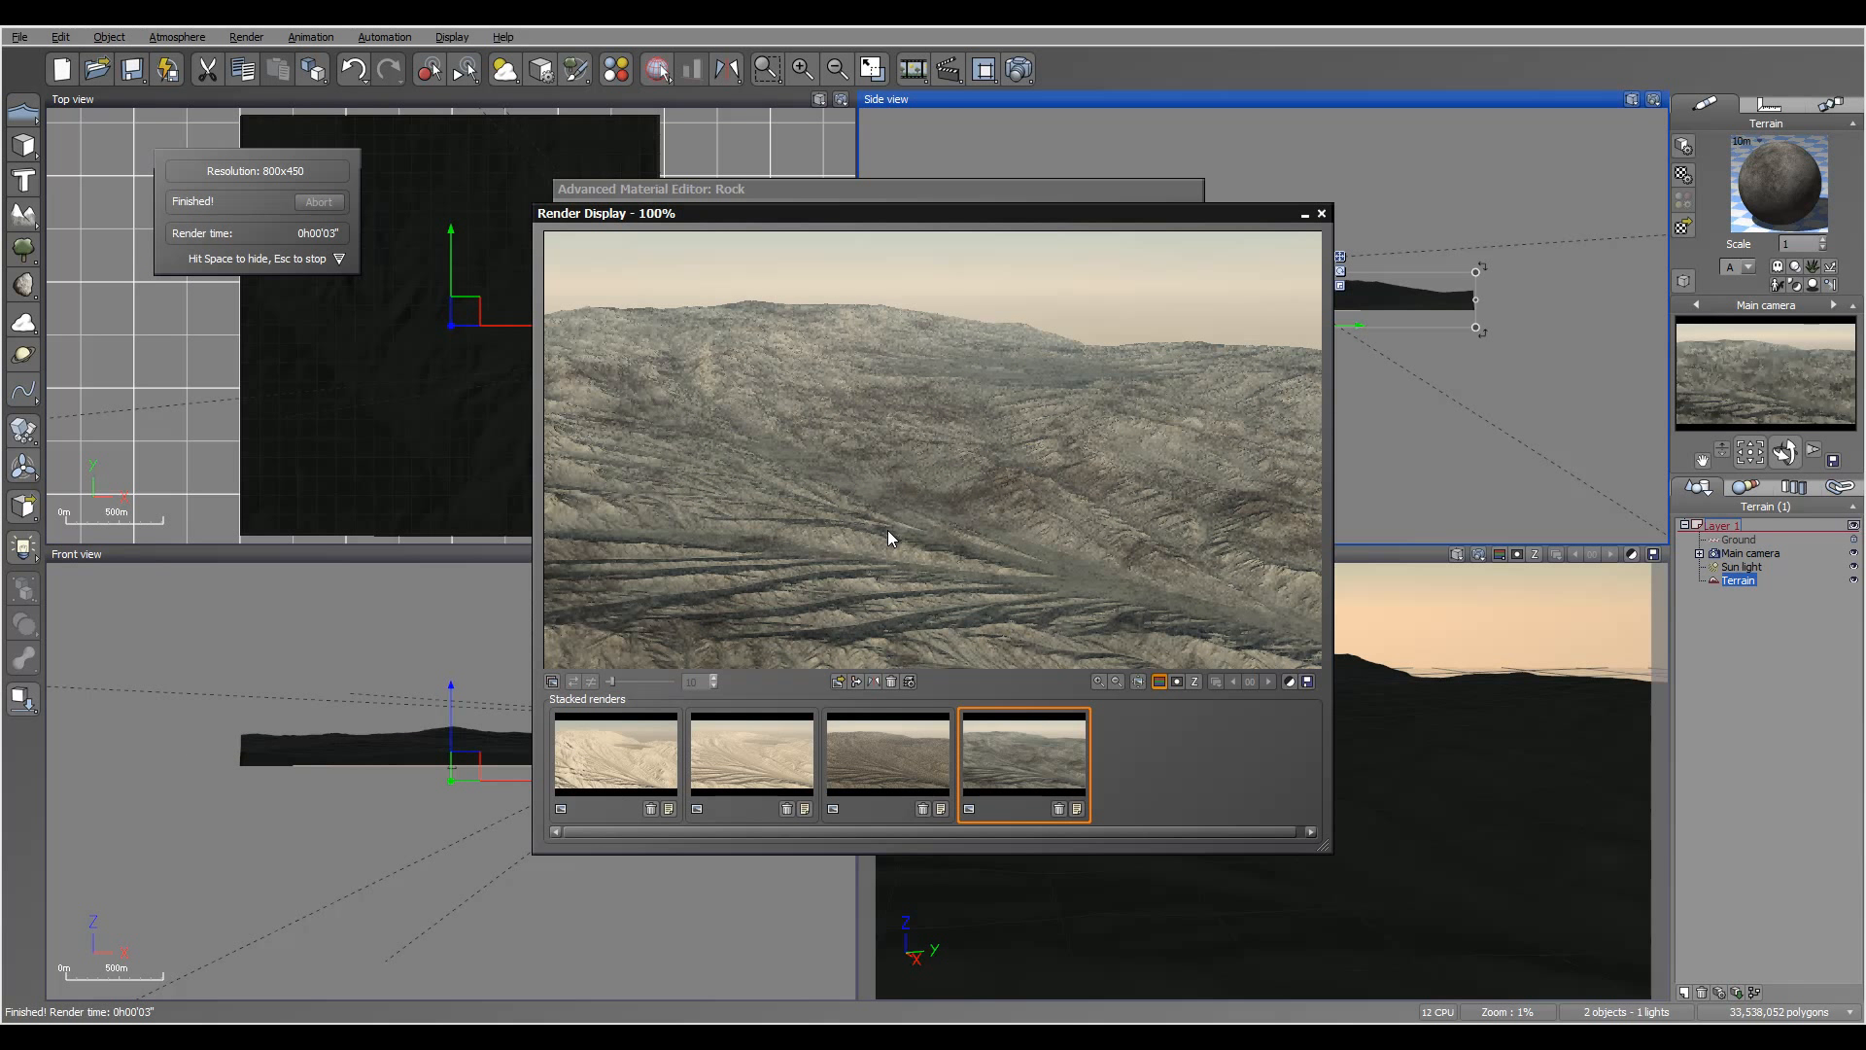
left_click(1321, 214)
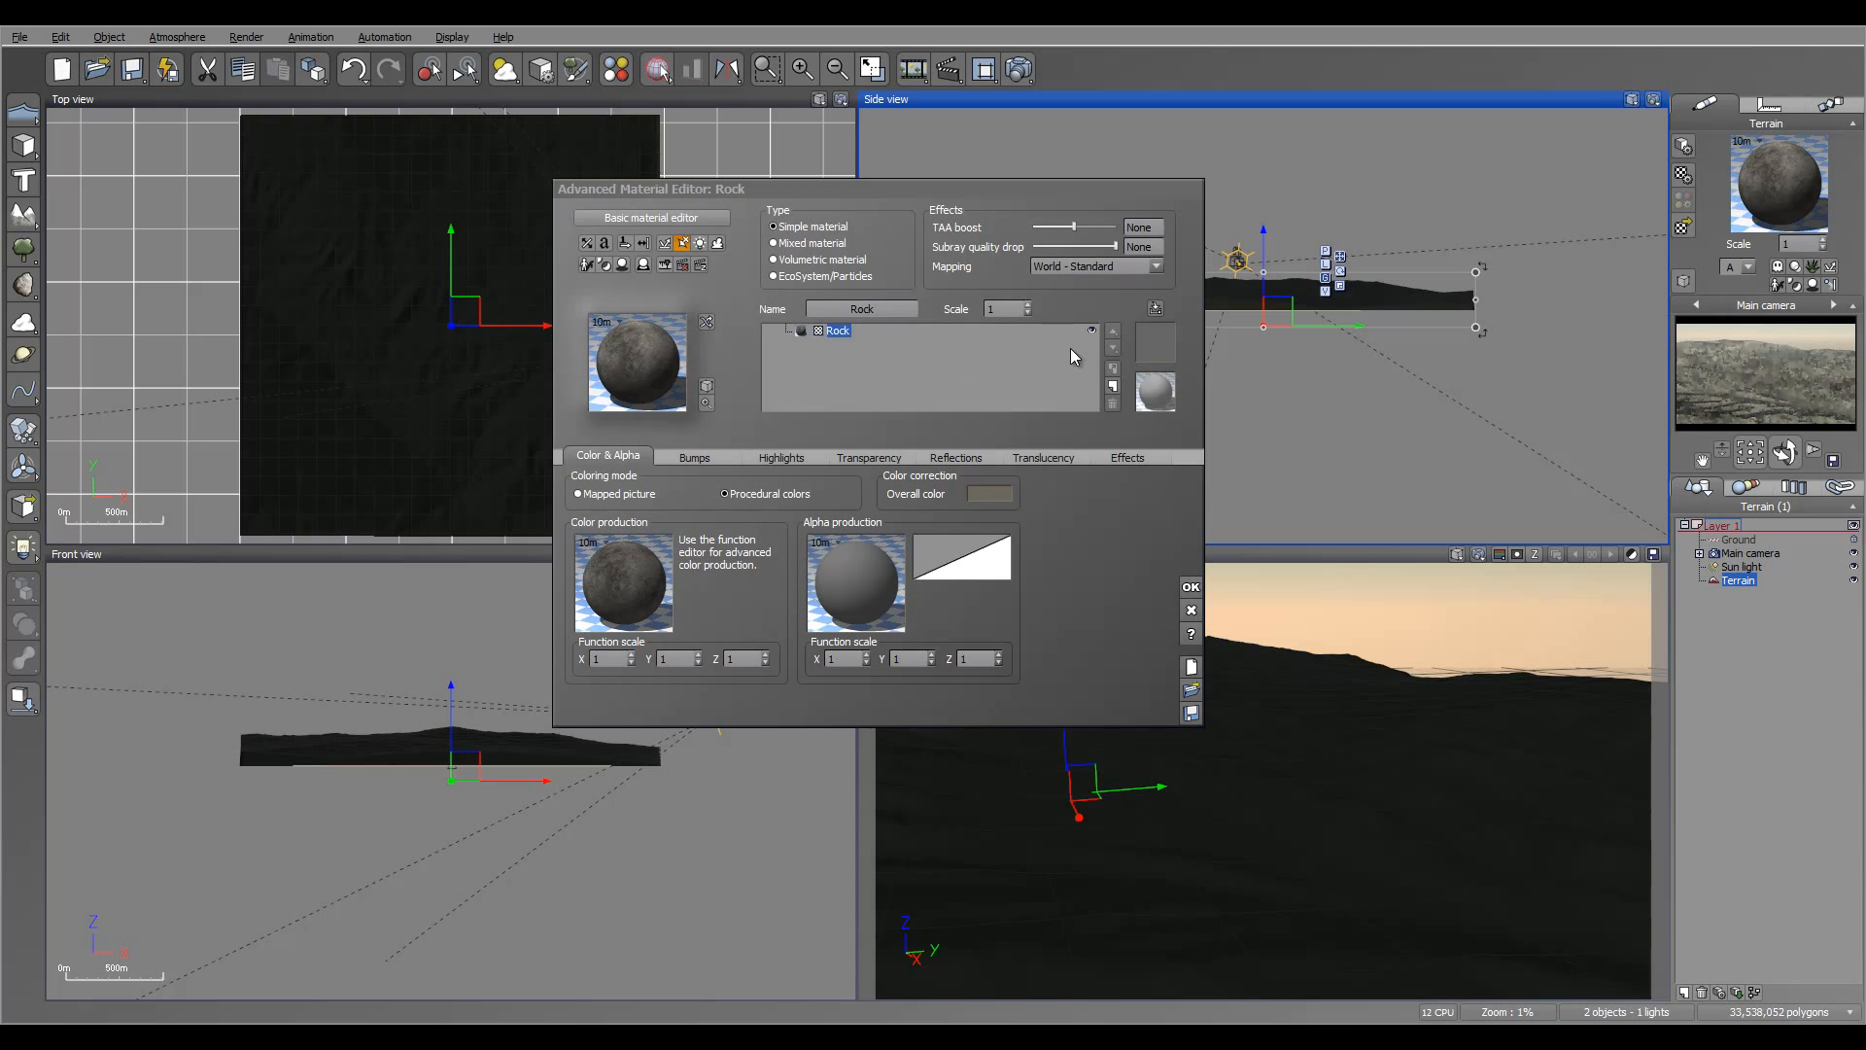
- Add the Grass material from the Landscapes collection as a new layer above the Rock material
left_click(1109, 389)
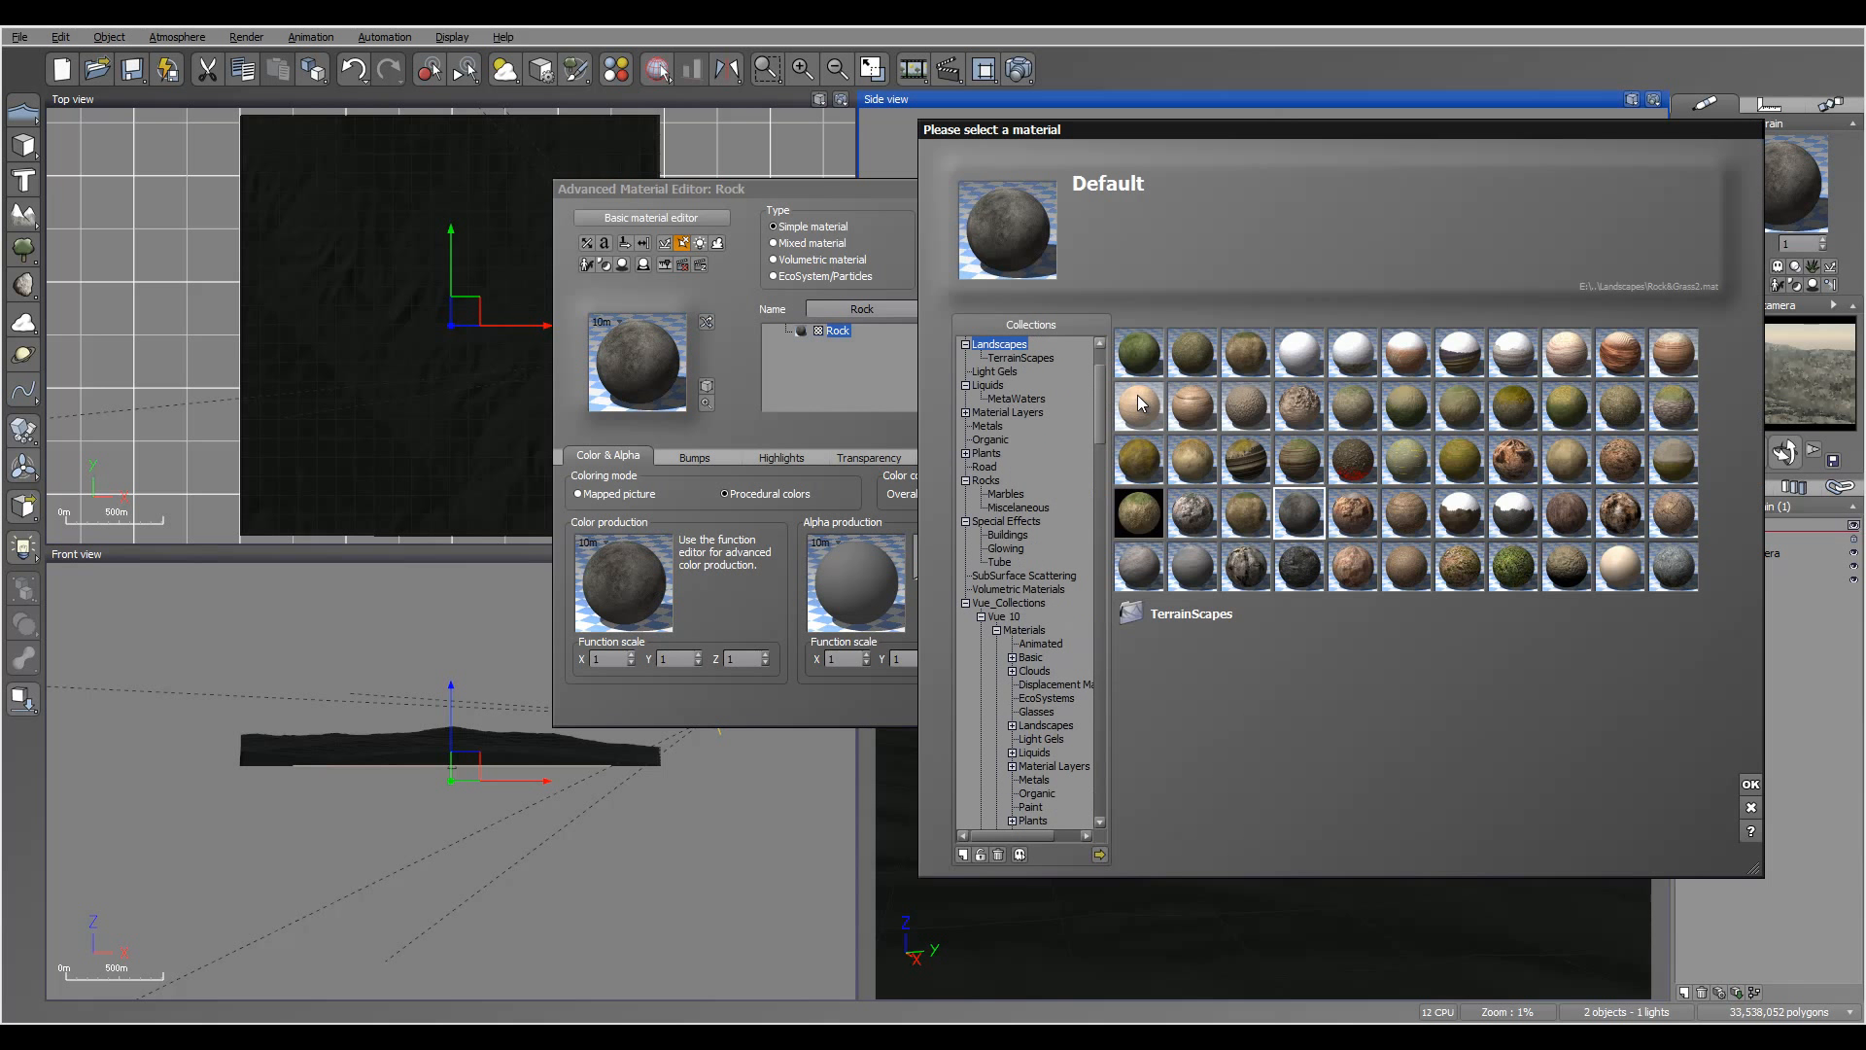
left_click_drag(1269, 133, 1201, 87)
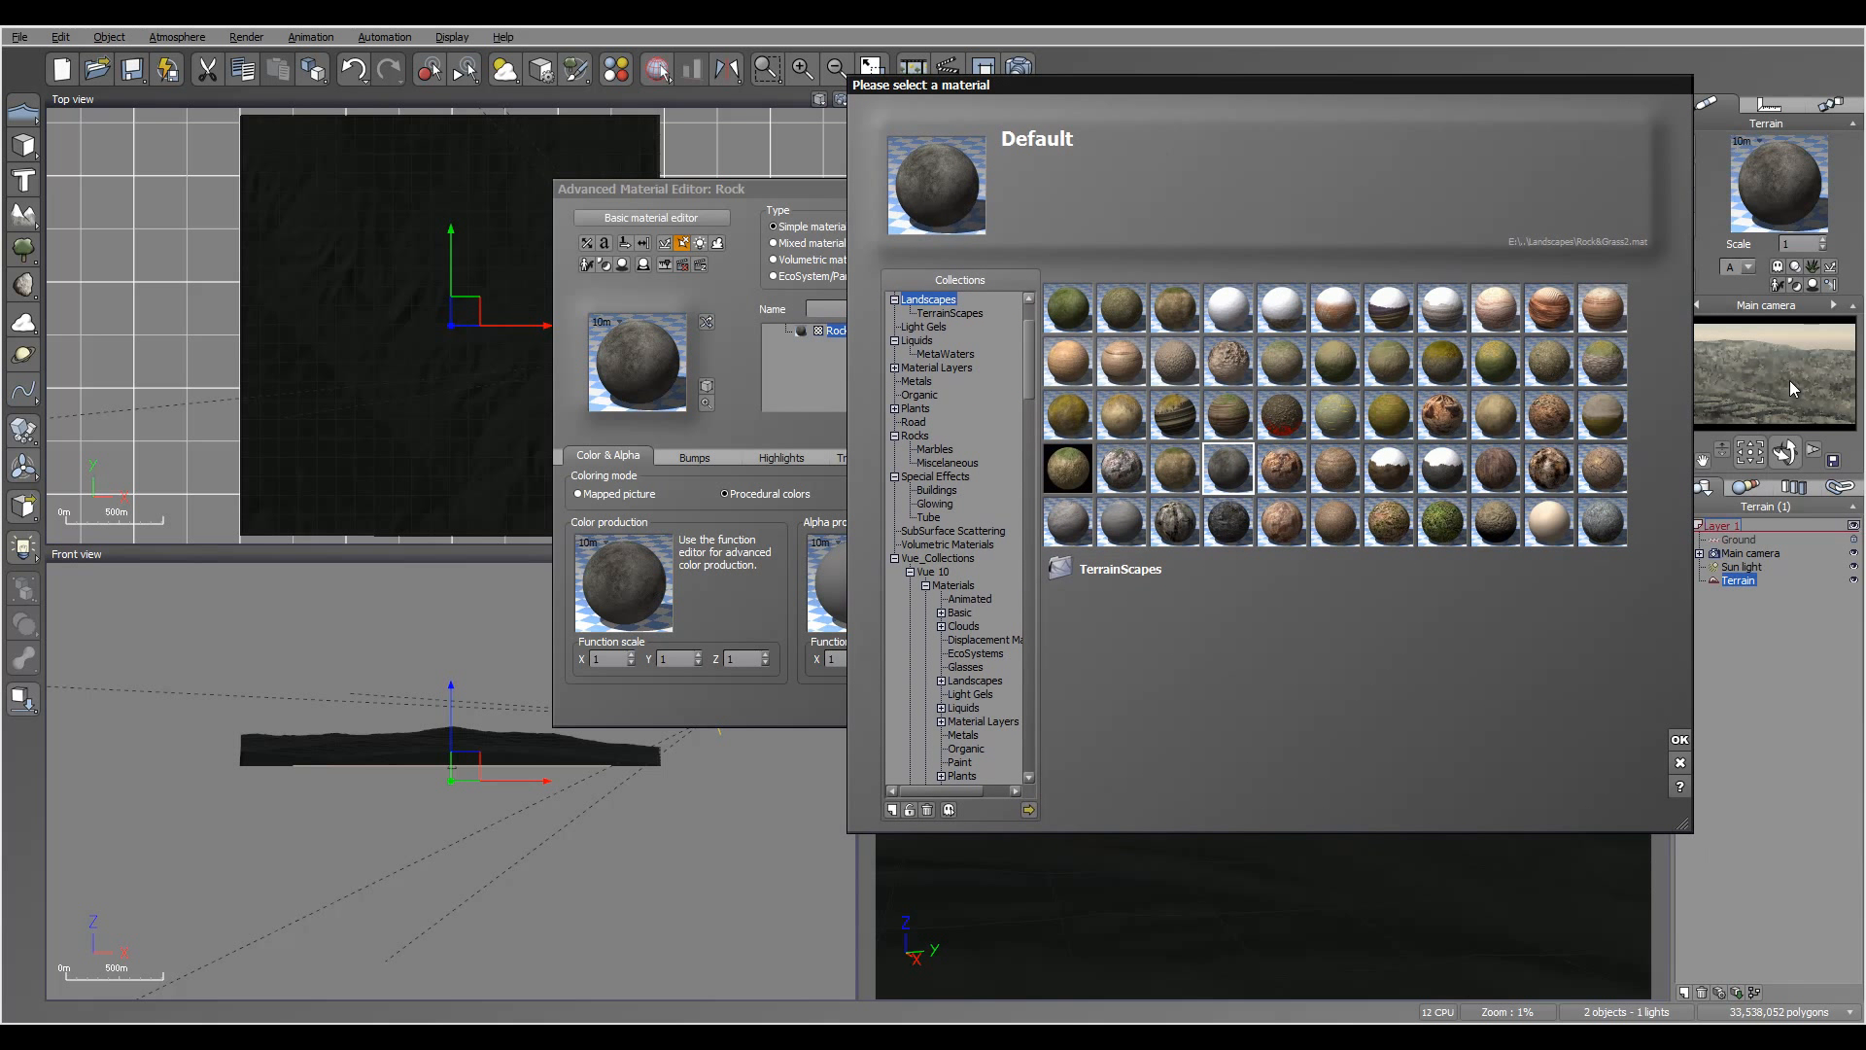
left_click(1067, 307)
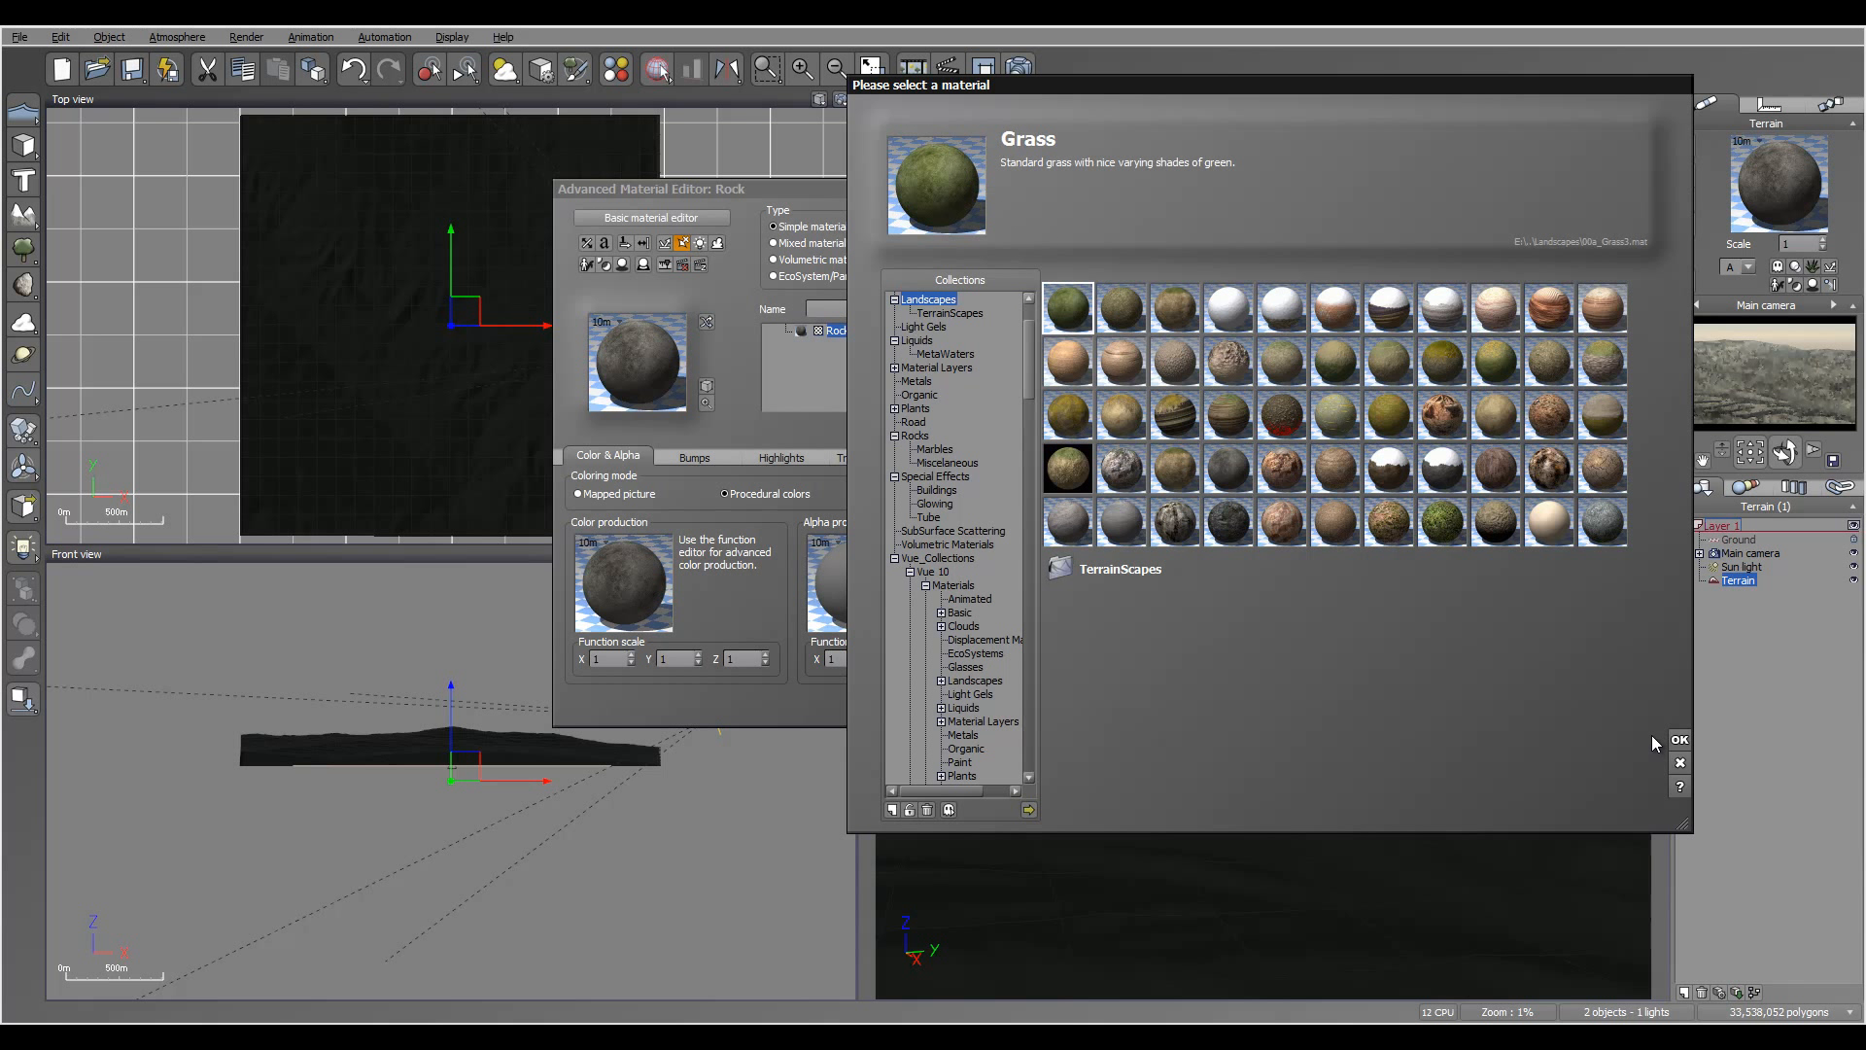
key("Return")
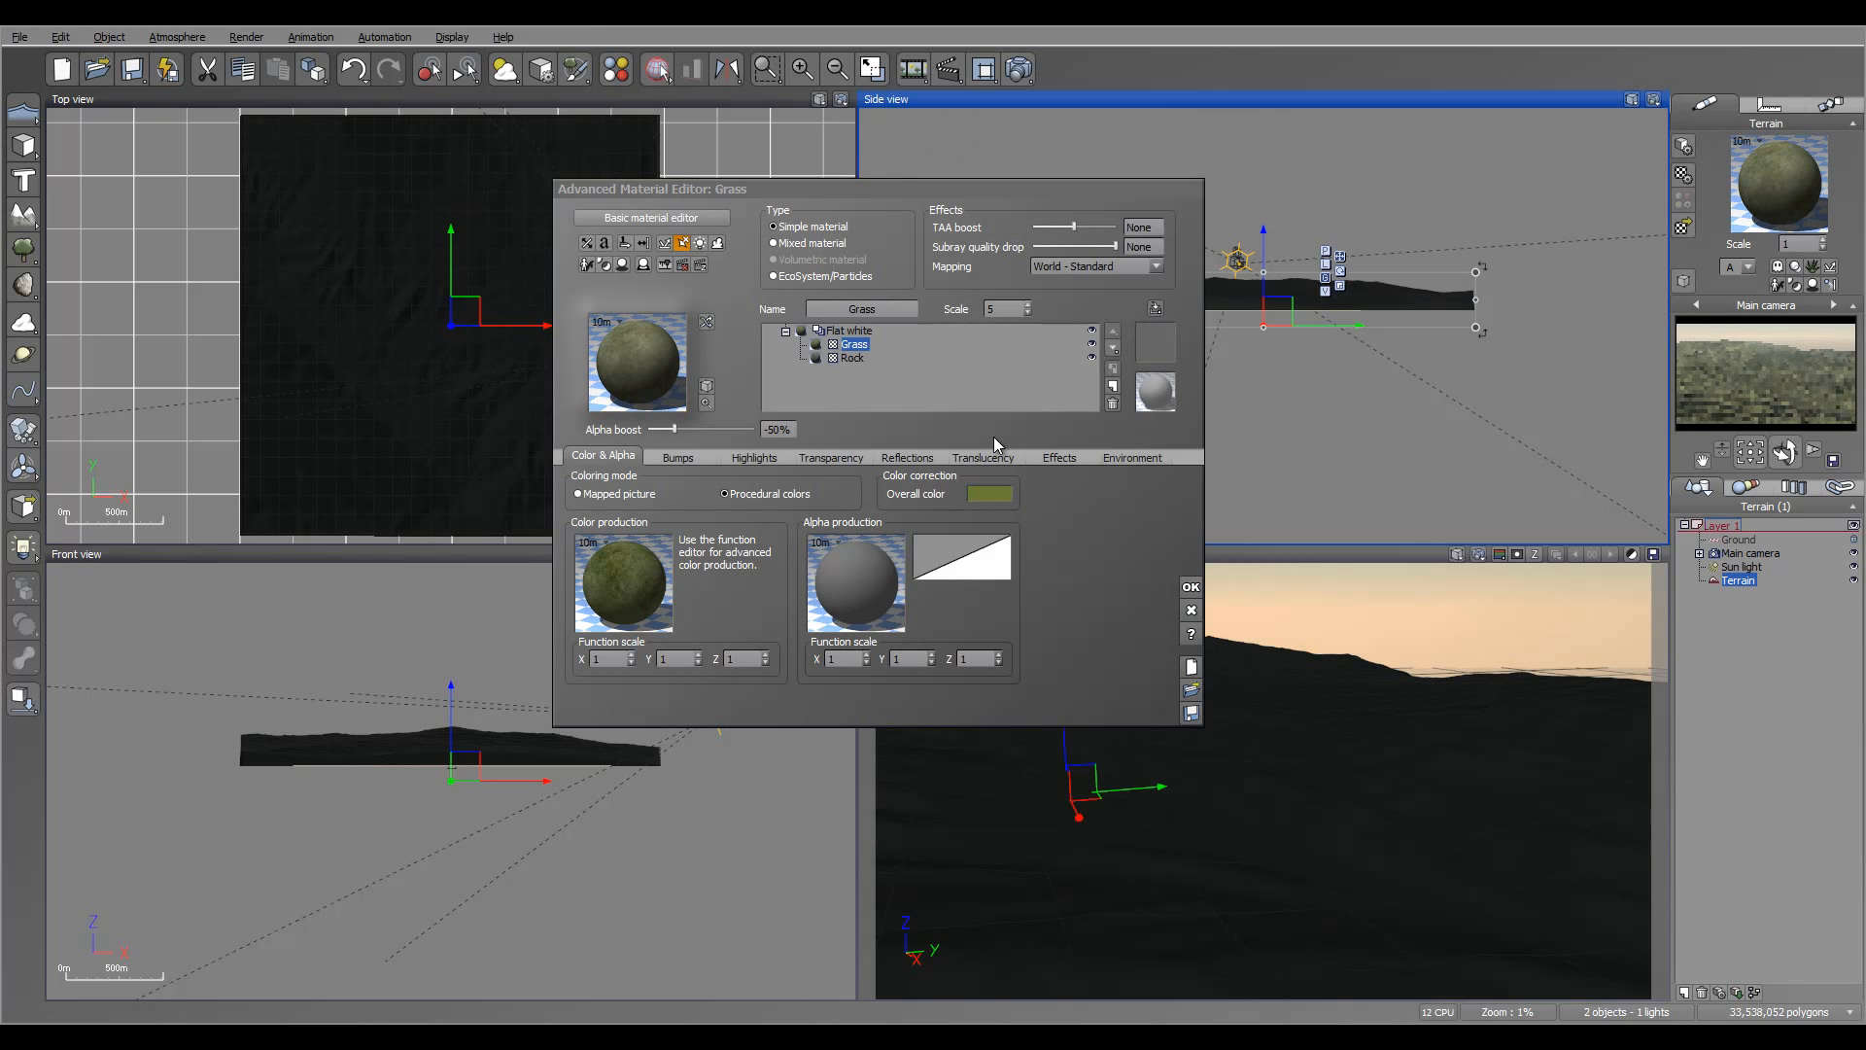
- Set the Grass layer's alpha boost to 0% and its mapping to Object - Parametric
double_click(779, 427)
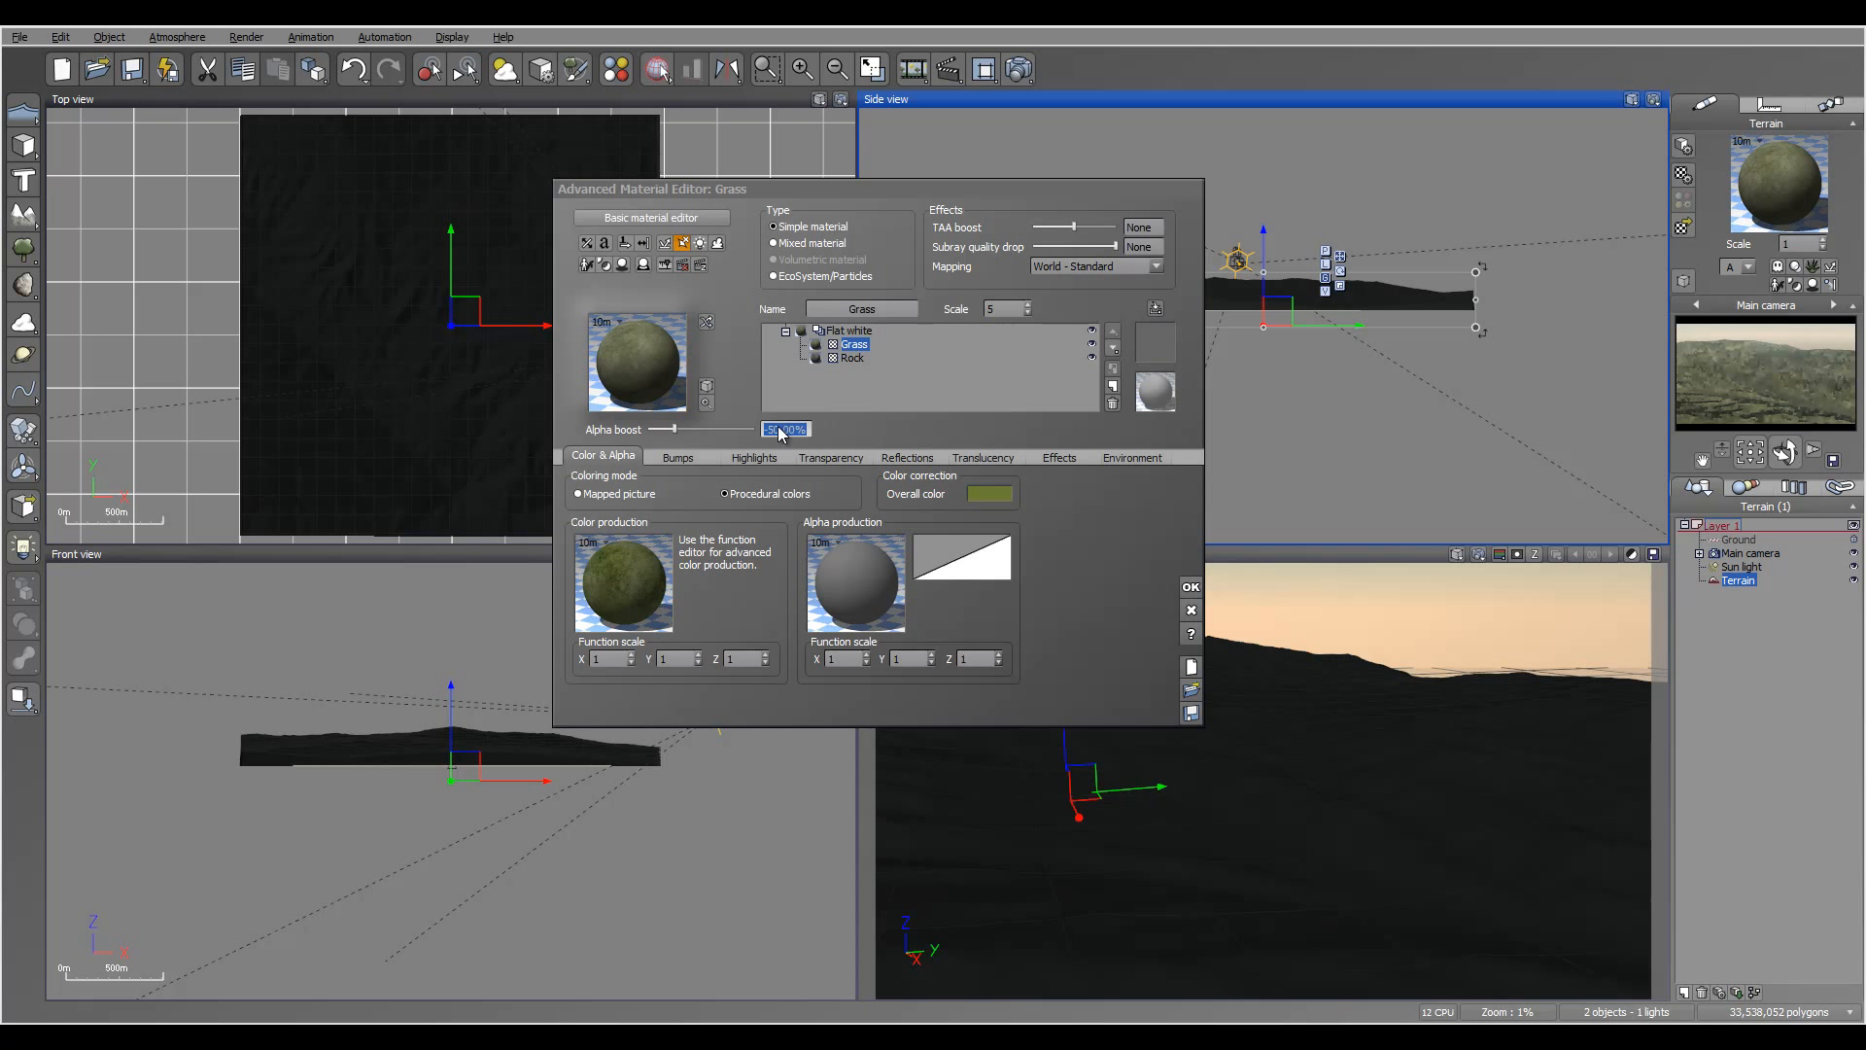
type("0")
left_click(1115, 265)
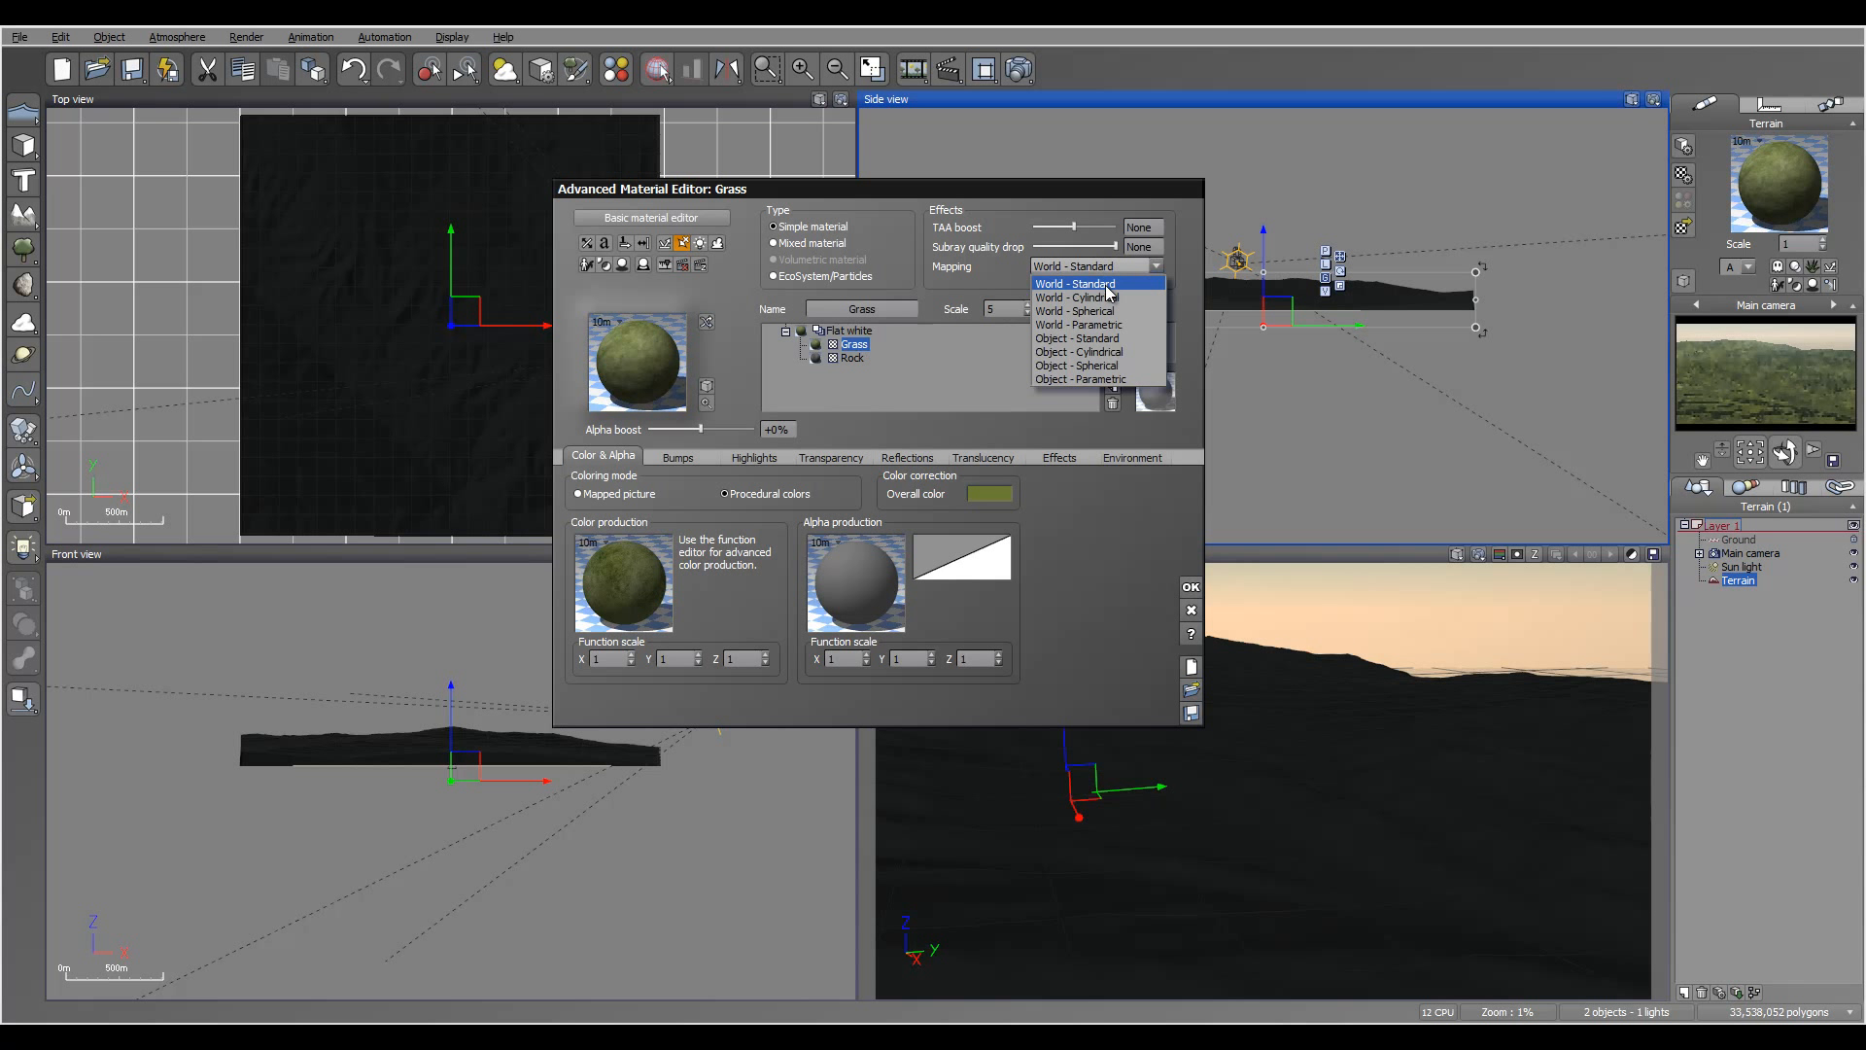
left_click(1137, 377)
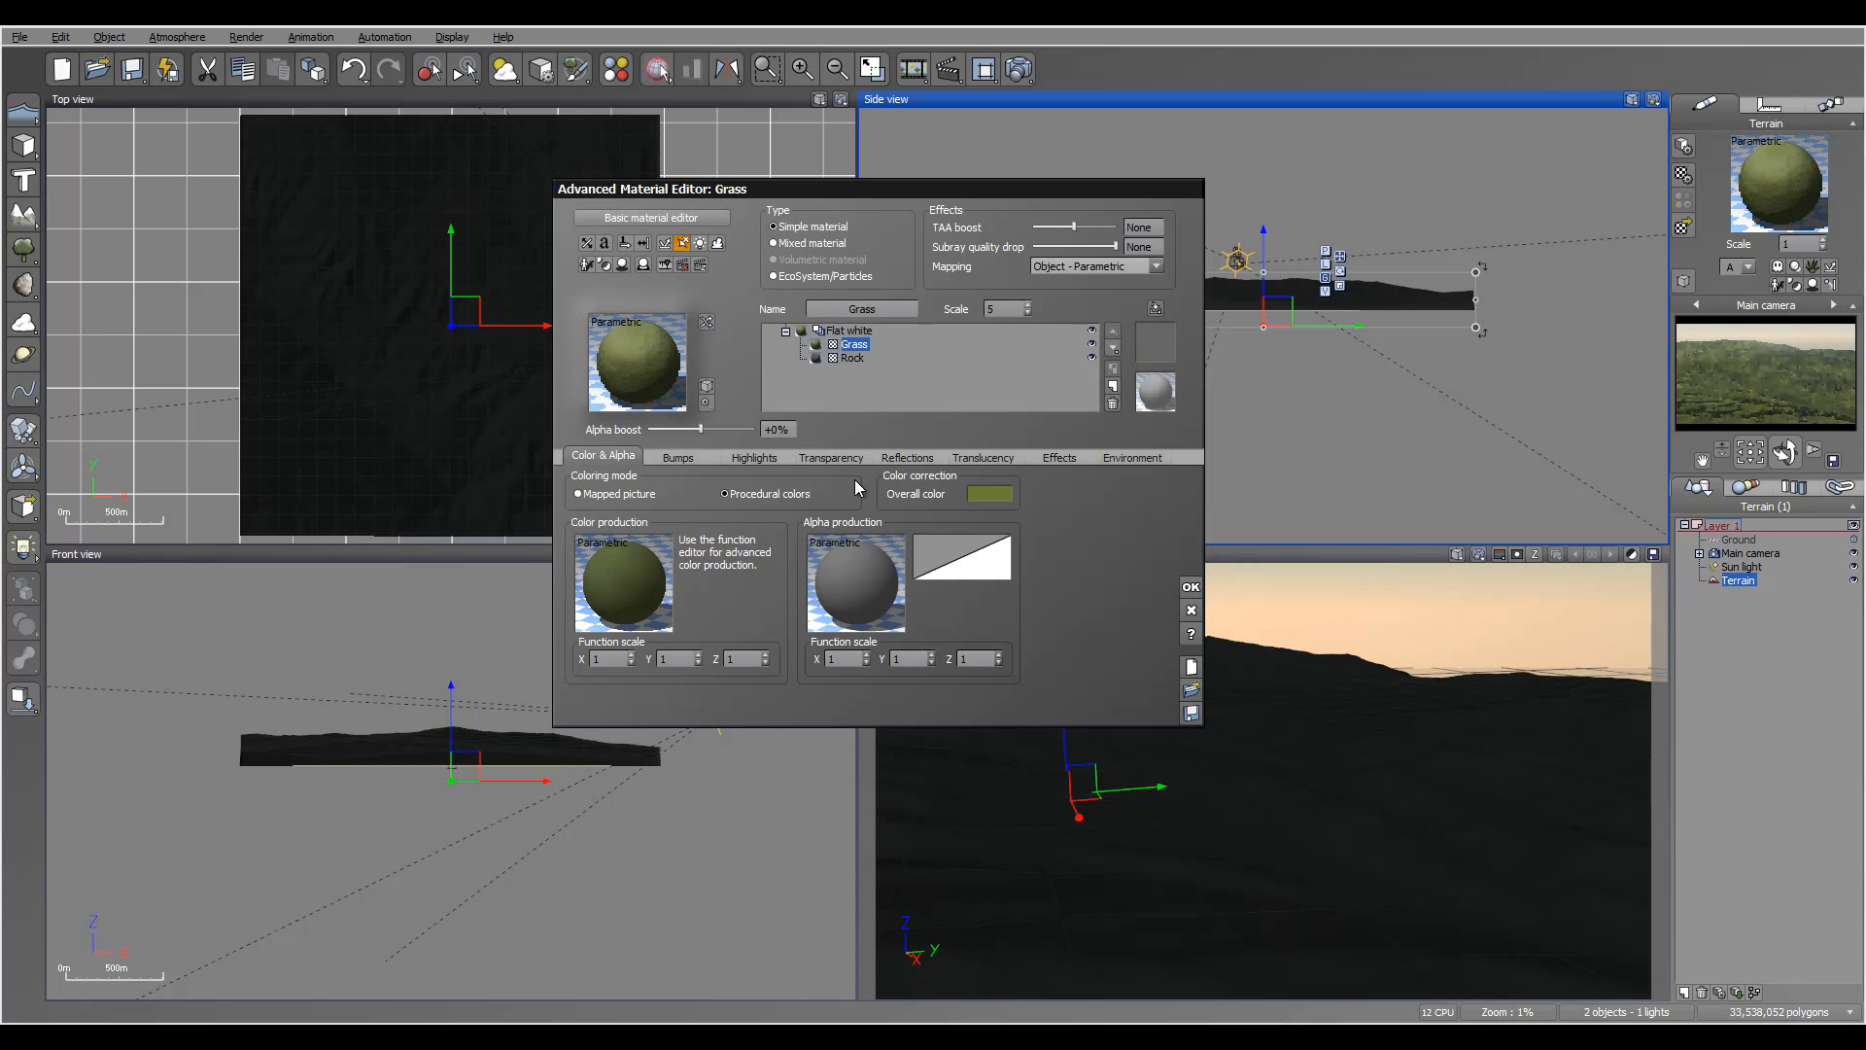
- Set the Grass layer's bump depth to 0 and add 100% to the underlying layer bumps
left_click(683, 457)
double_click(739, 572)
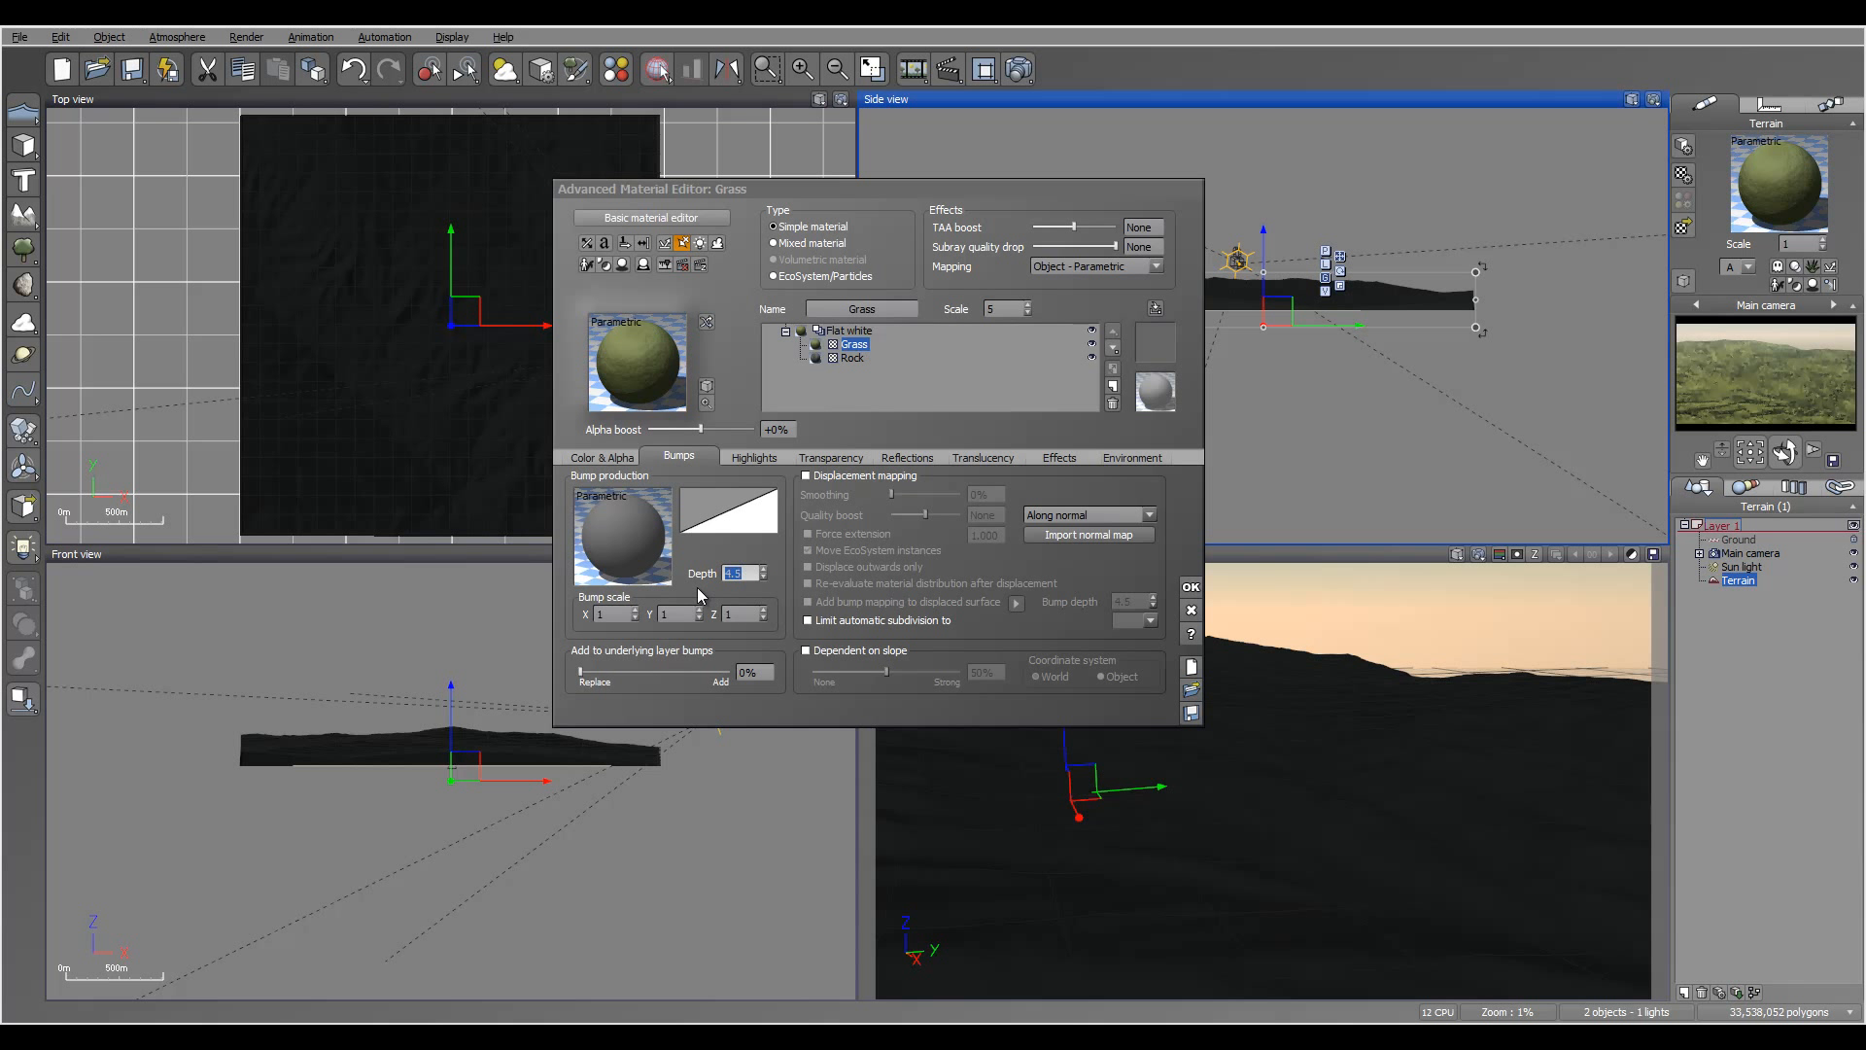
type("0")
left_click_drag(580, 671, 731, 672)
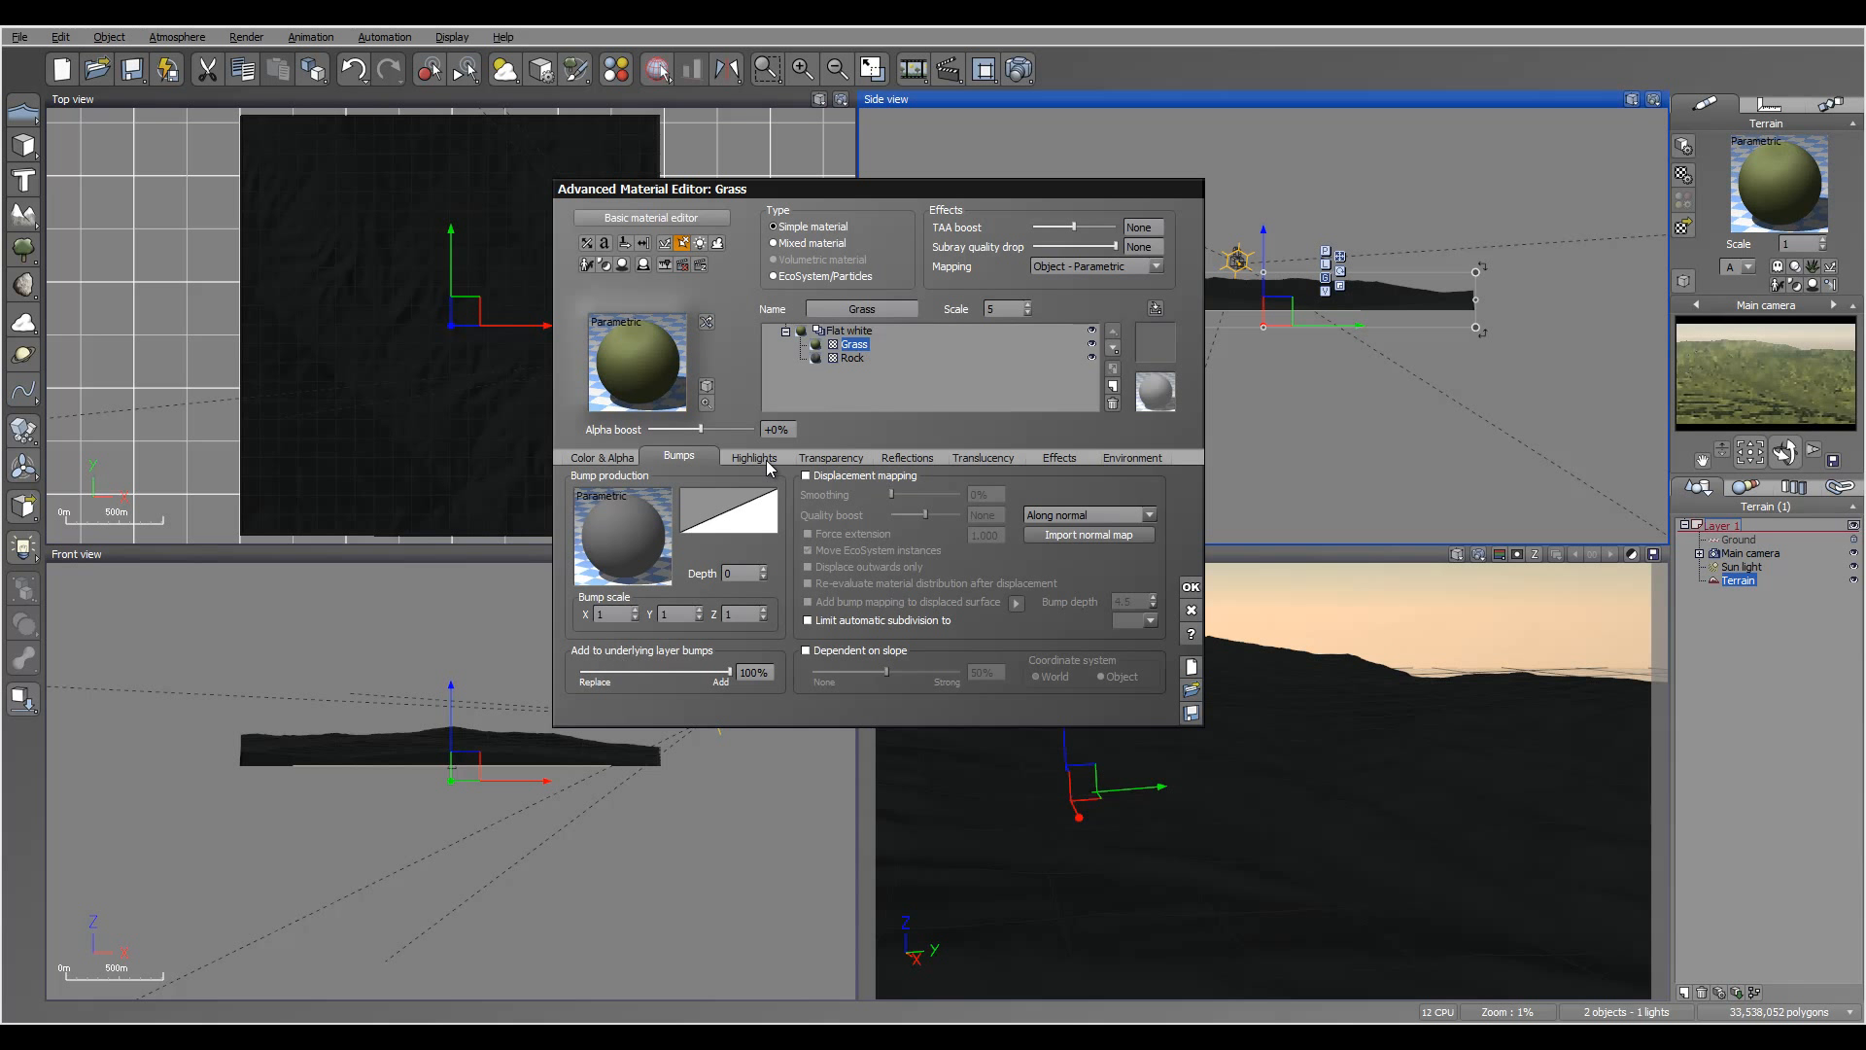
- Set the function scale of the Grass layer's color production to 0.01 on X, Y and Z
left_click(613, 459)
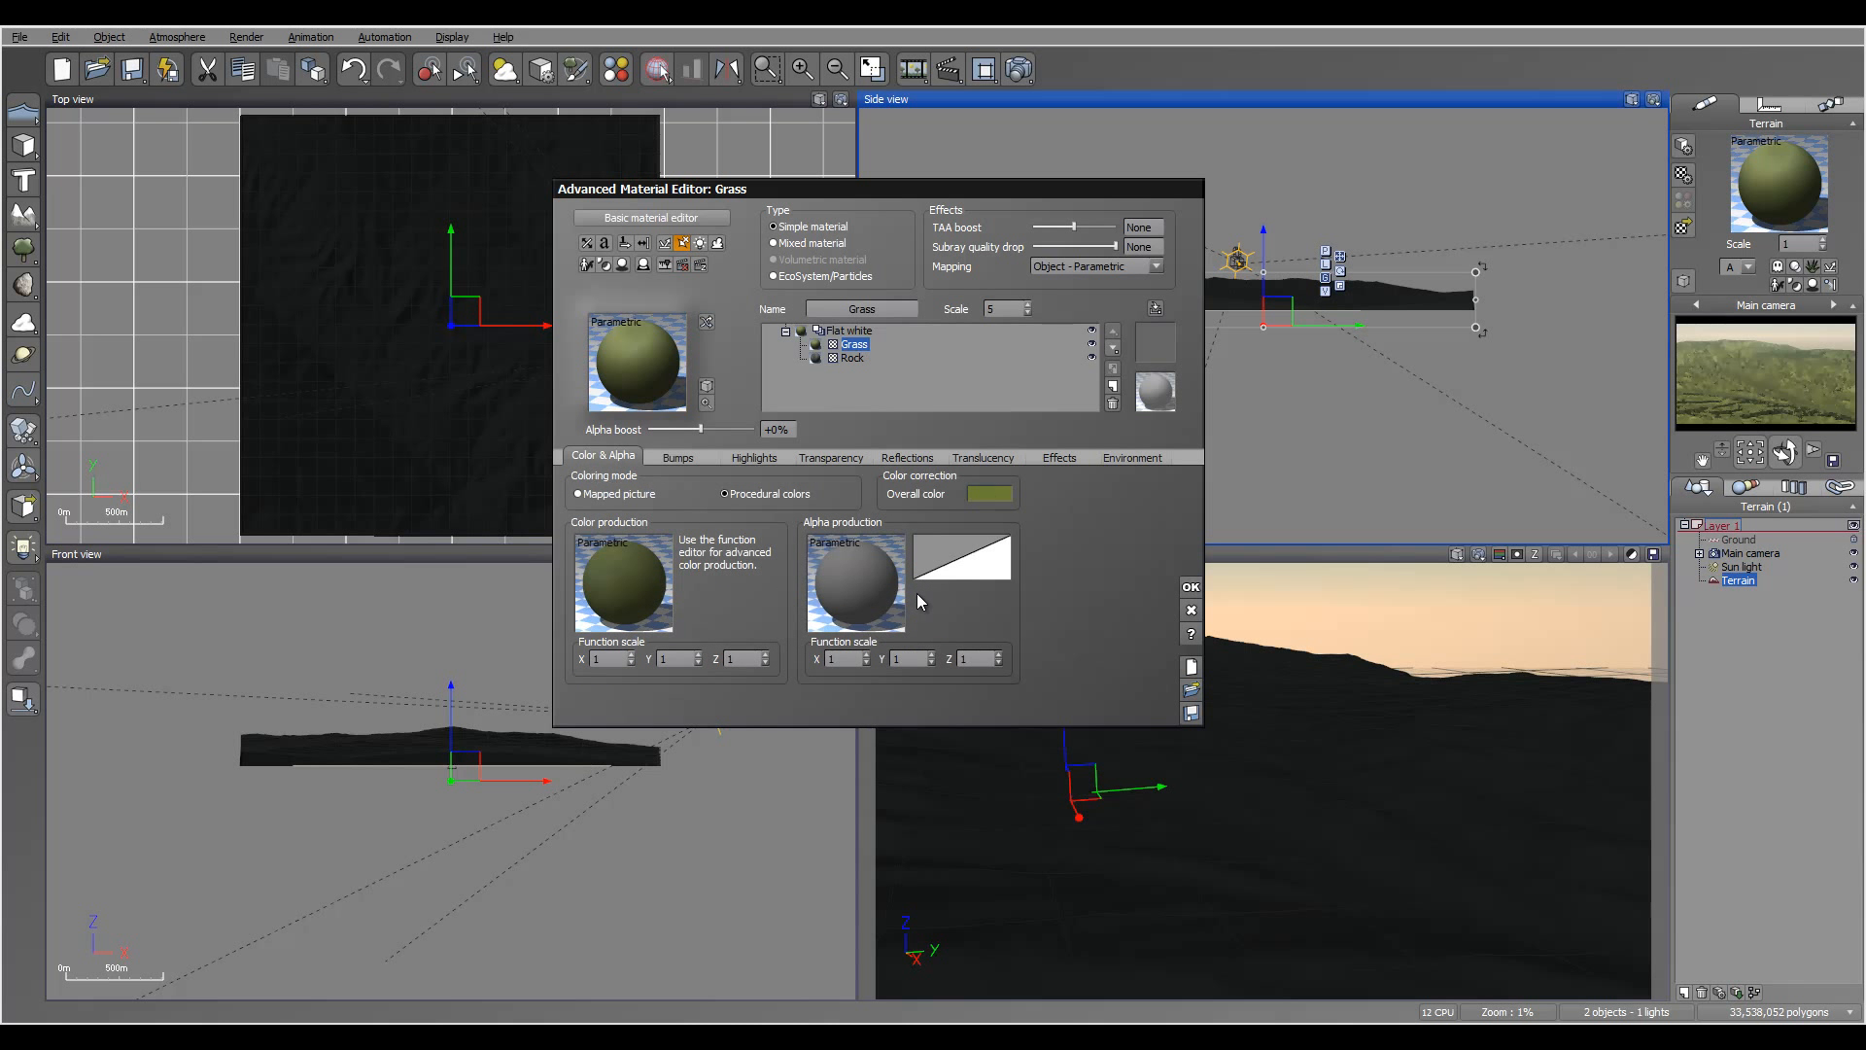
double_click(613, 659)
type("0")
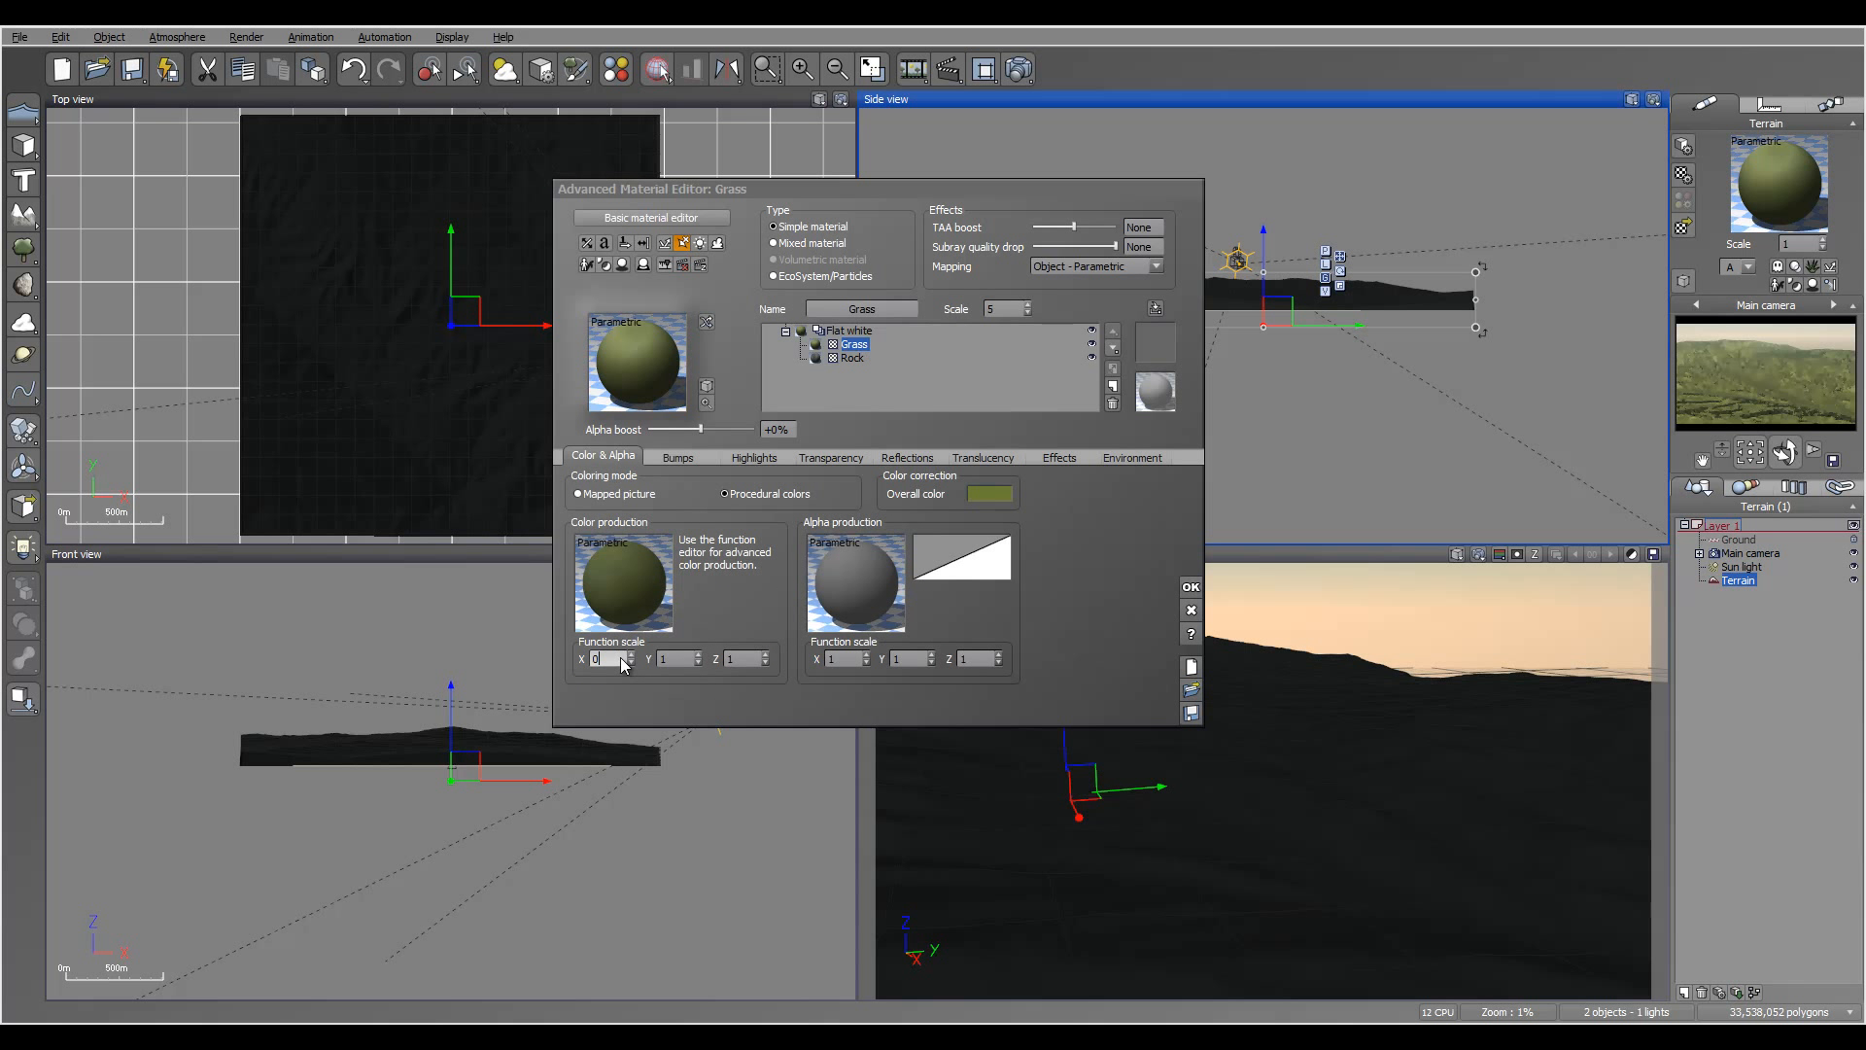
type(".01")
double_click(678, 659)
type("0.0")
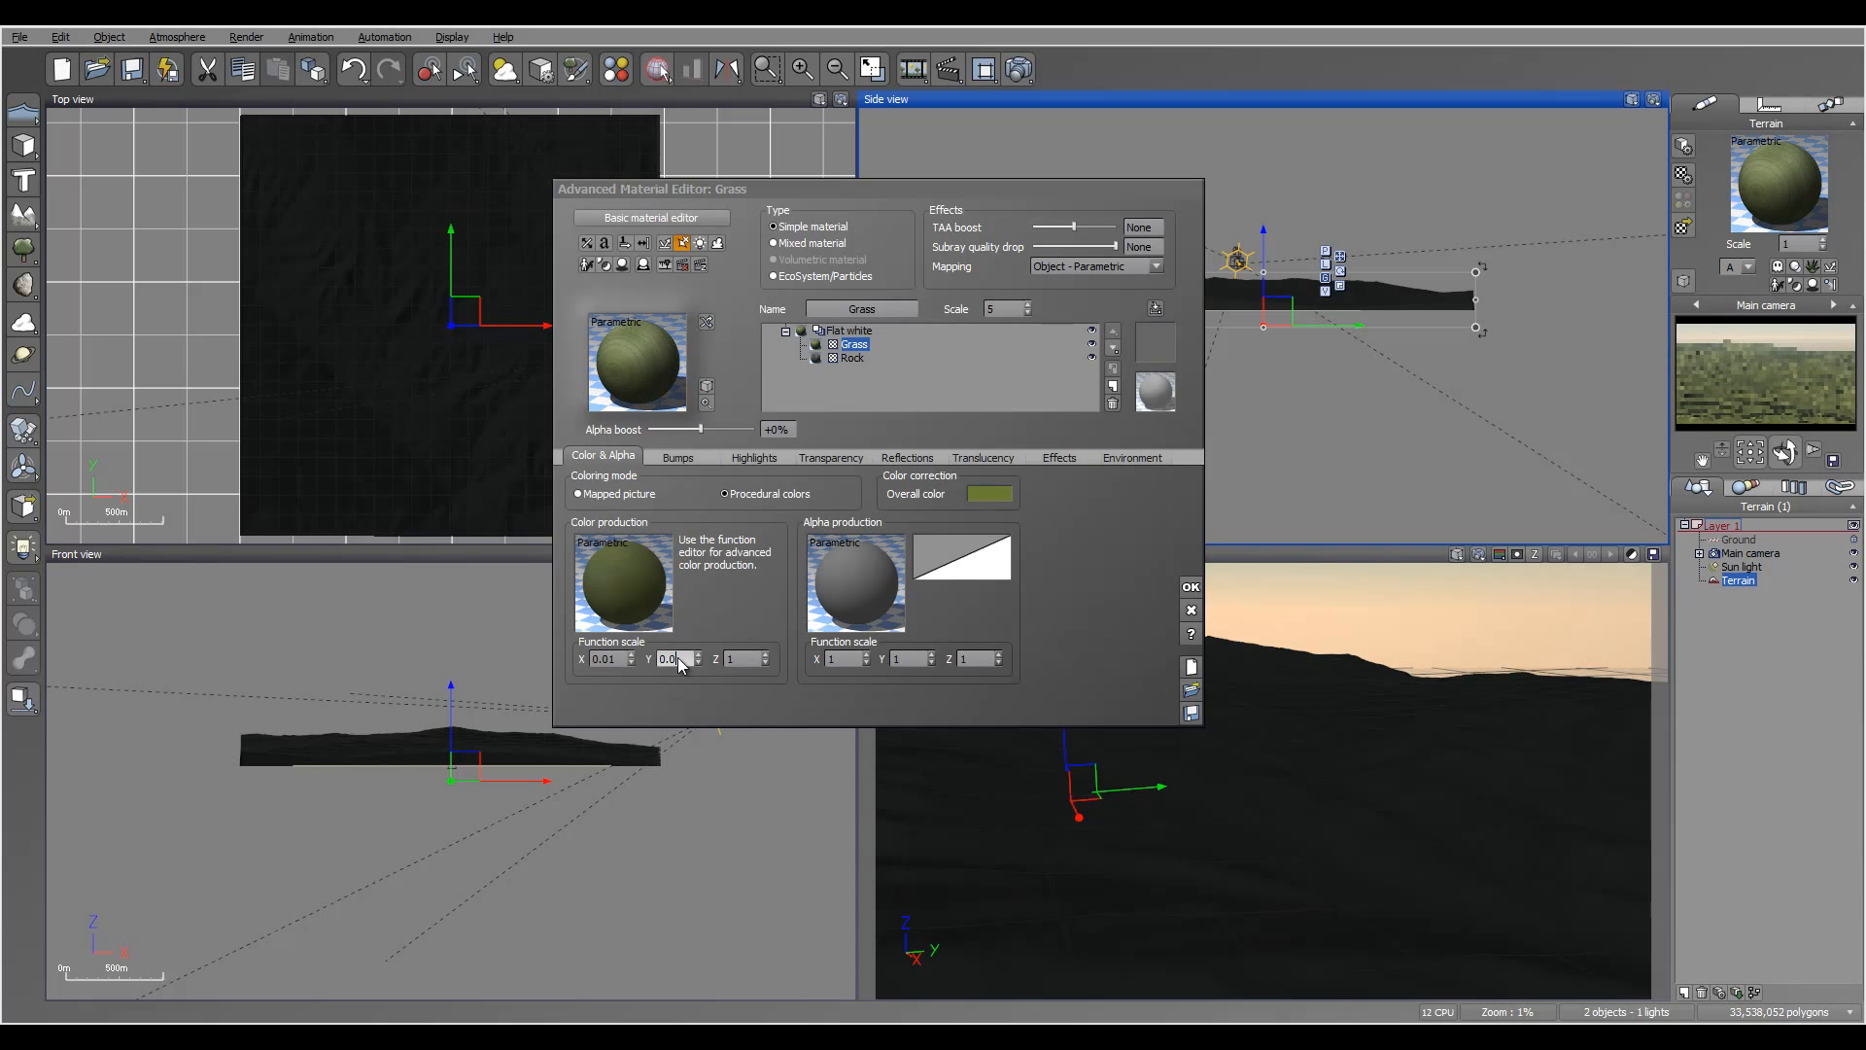
type("1")
double_click(742, 659)
type("0.01")
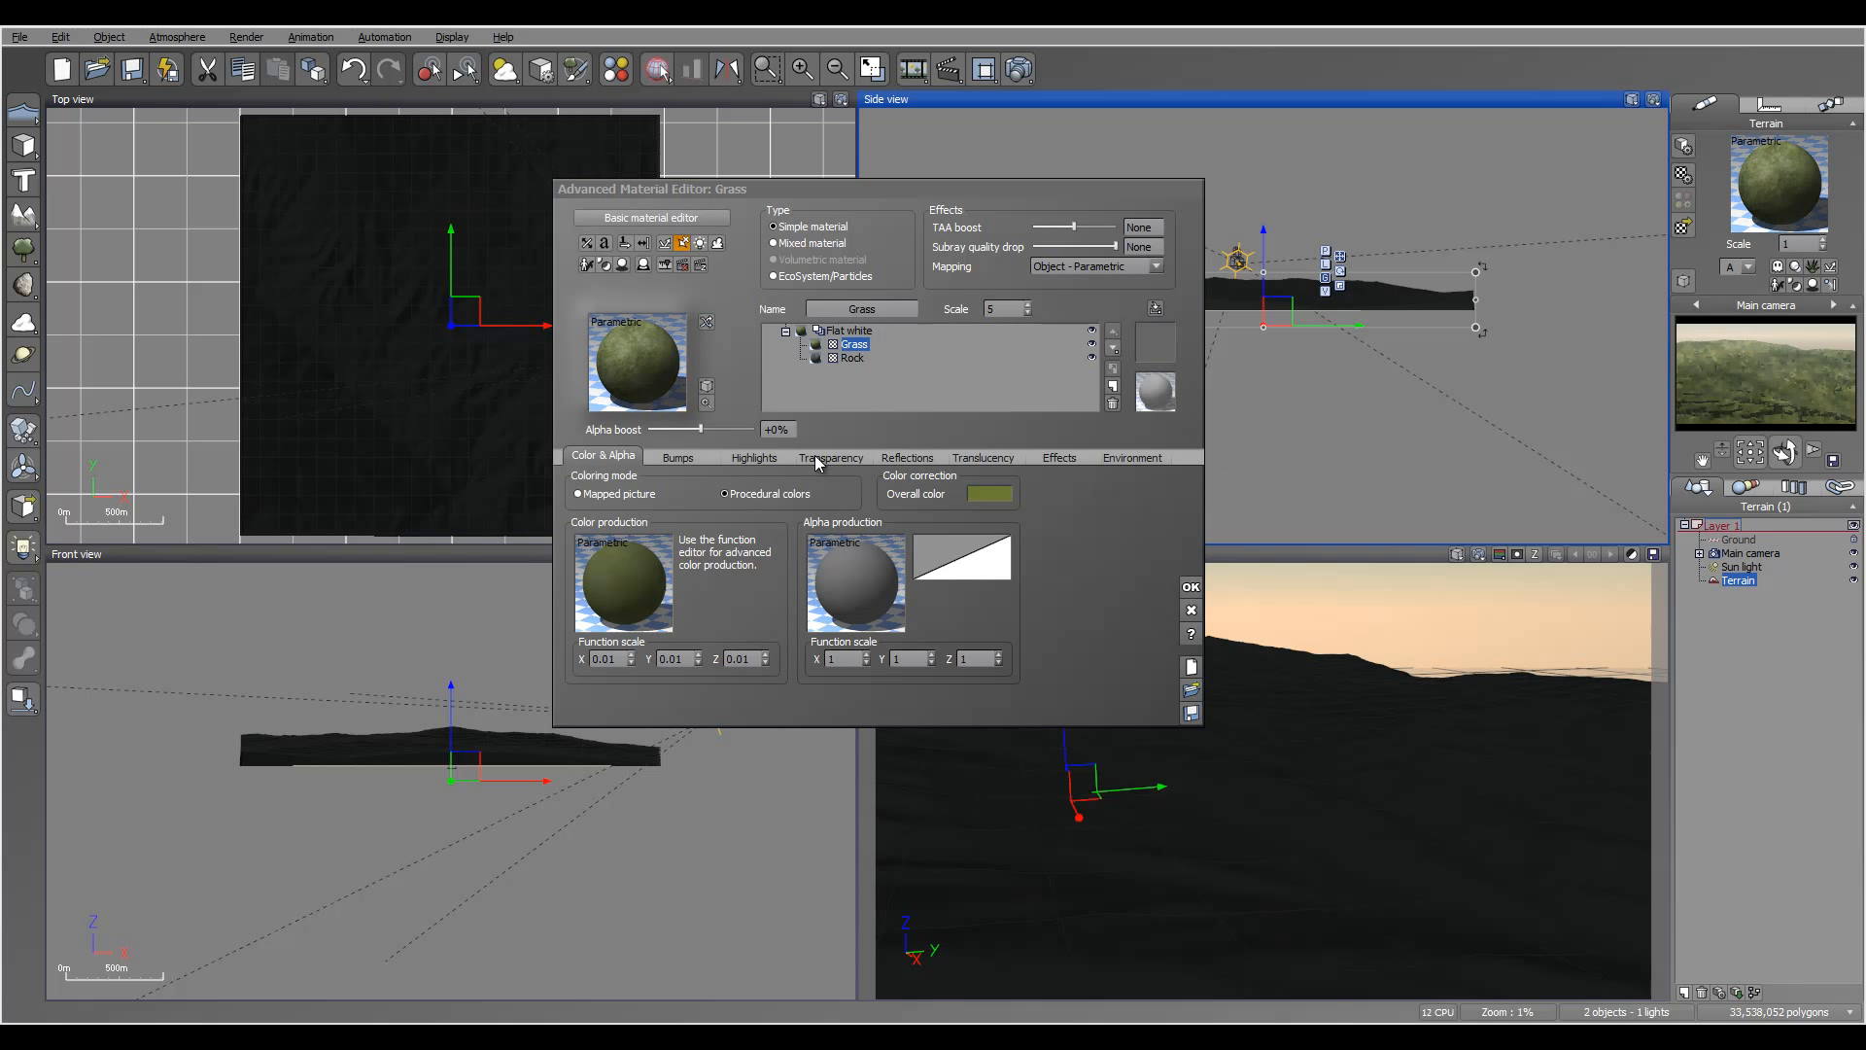
- Give the Grass layer 100% global transparency with variable transparency, driven by a Projected Texture Map node in the transparency function
left_click(821, 457)
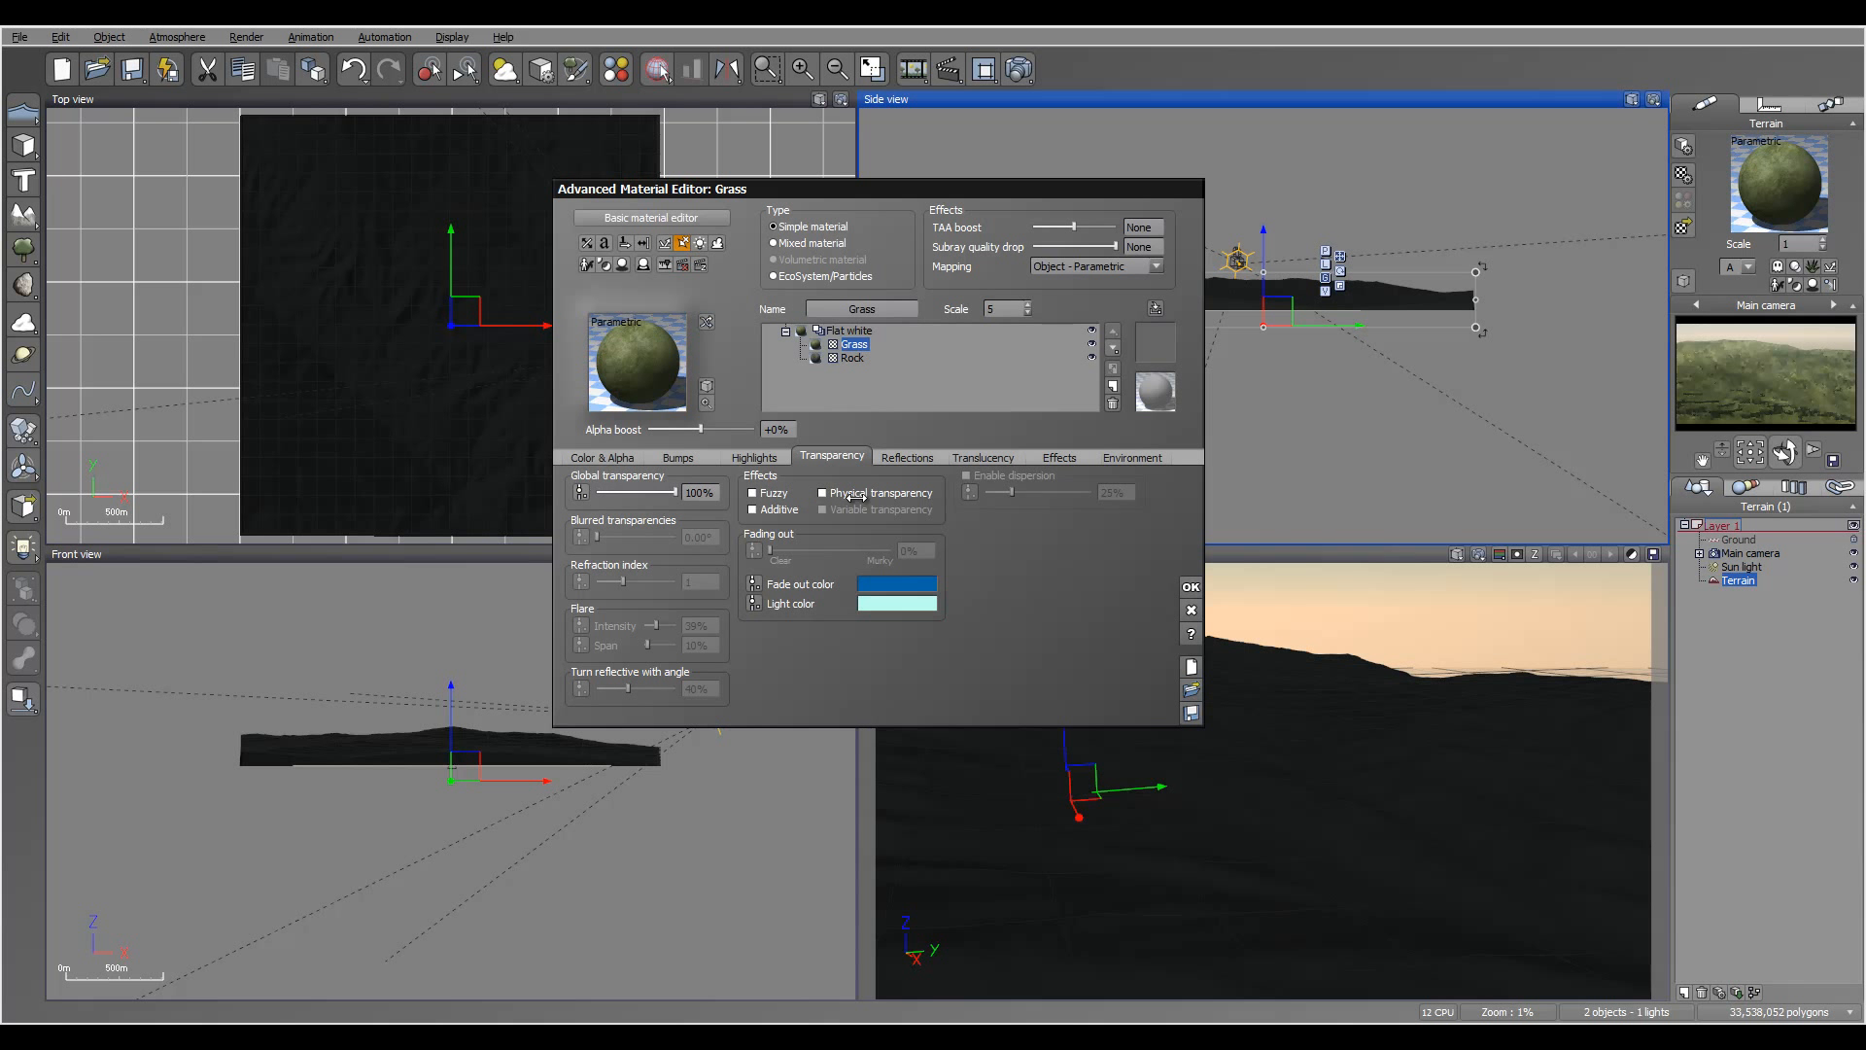
left_click(828, 509)
right_click(1019, 571)
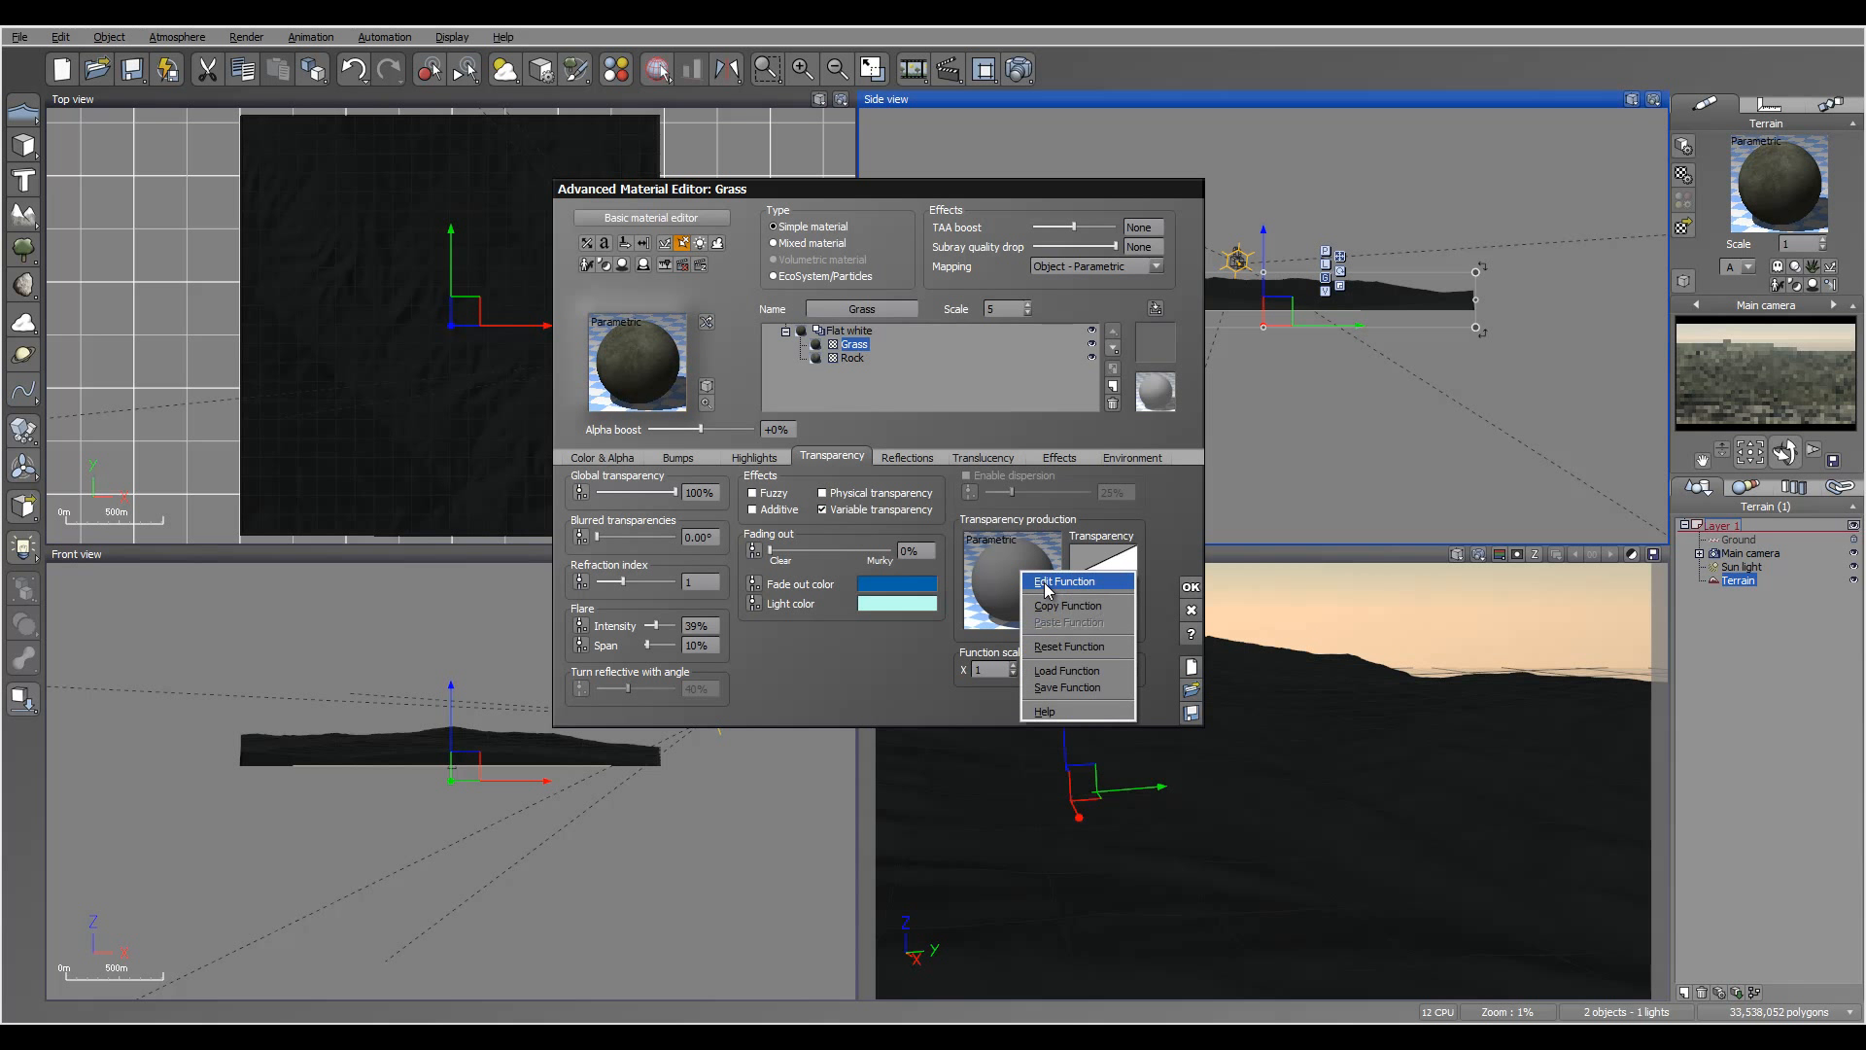
left_click(1047, 583)
left_click(442, 372)
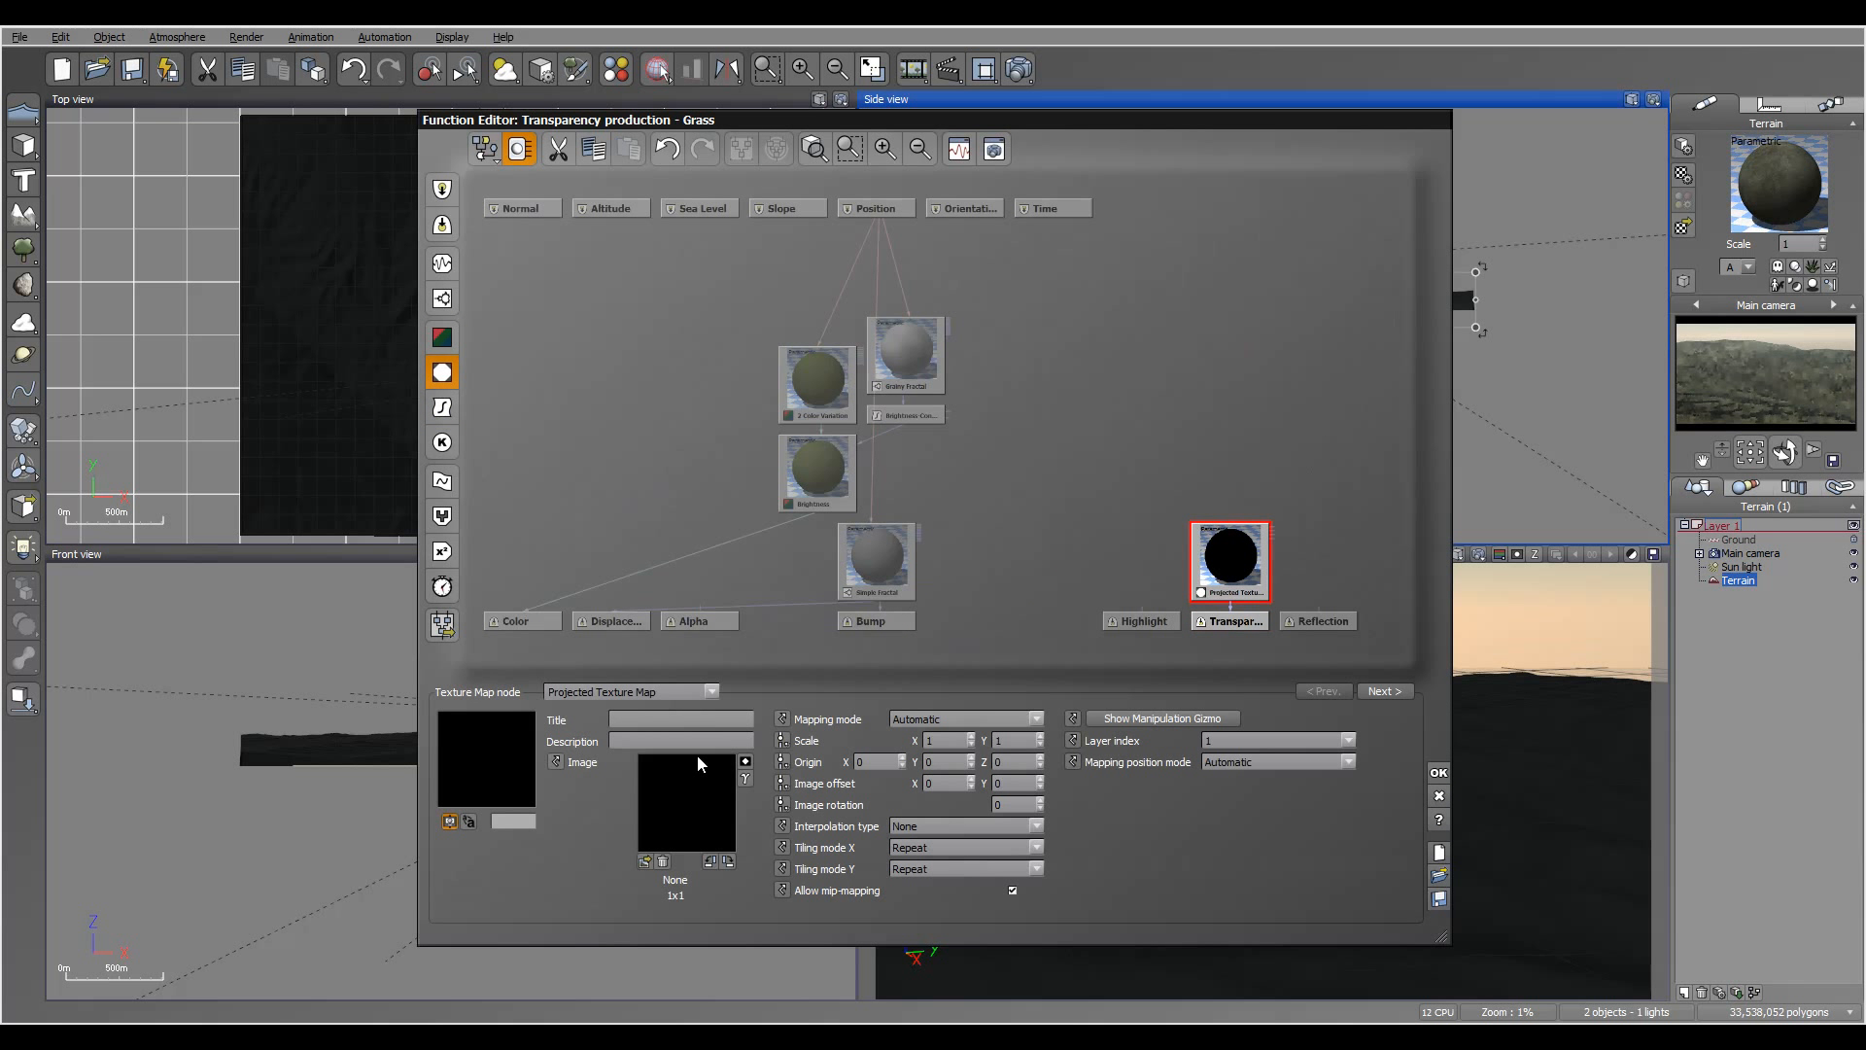
- Load MRflow.tif into the texture map node, invert it, set its interpolation to Bilinear, and accept the function
left_click(644, 861)
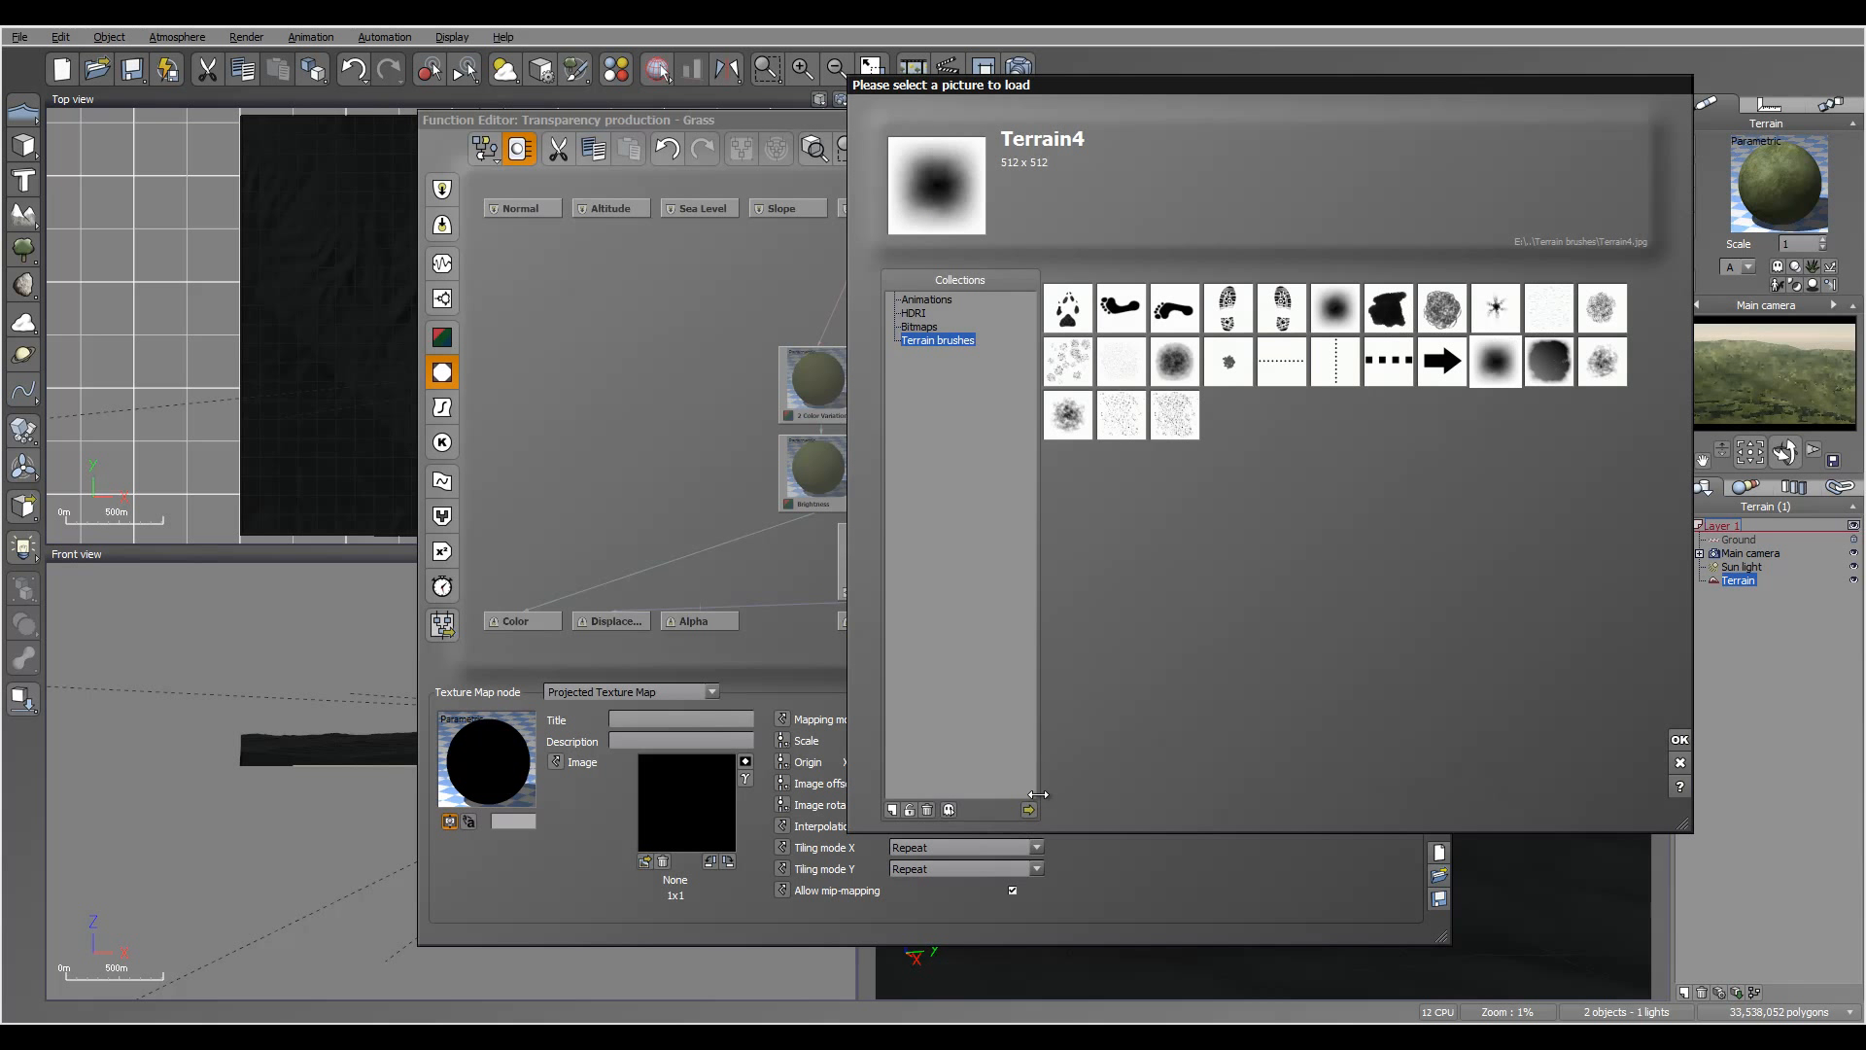
left_click(1029, 810)
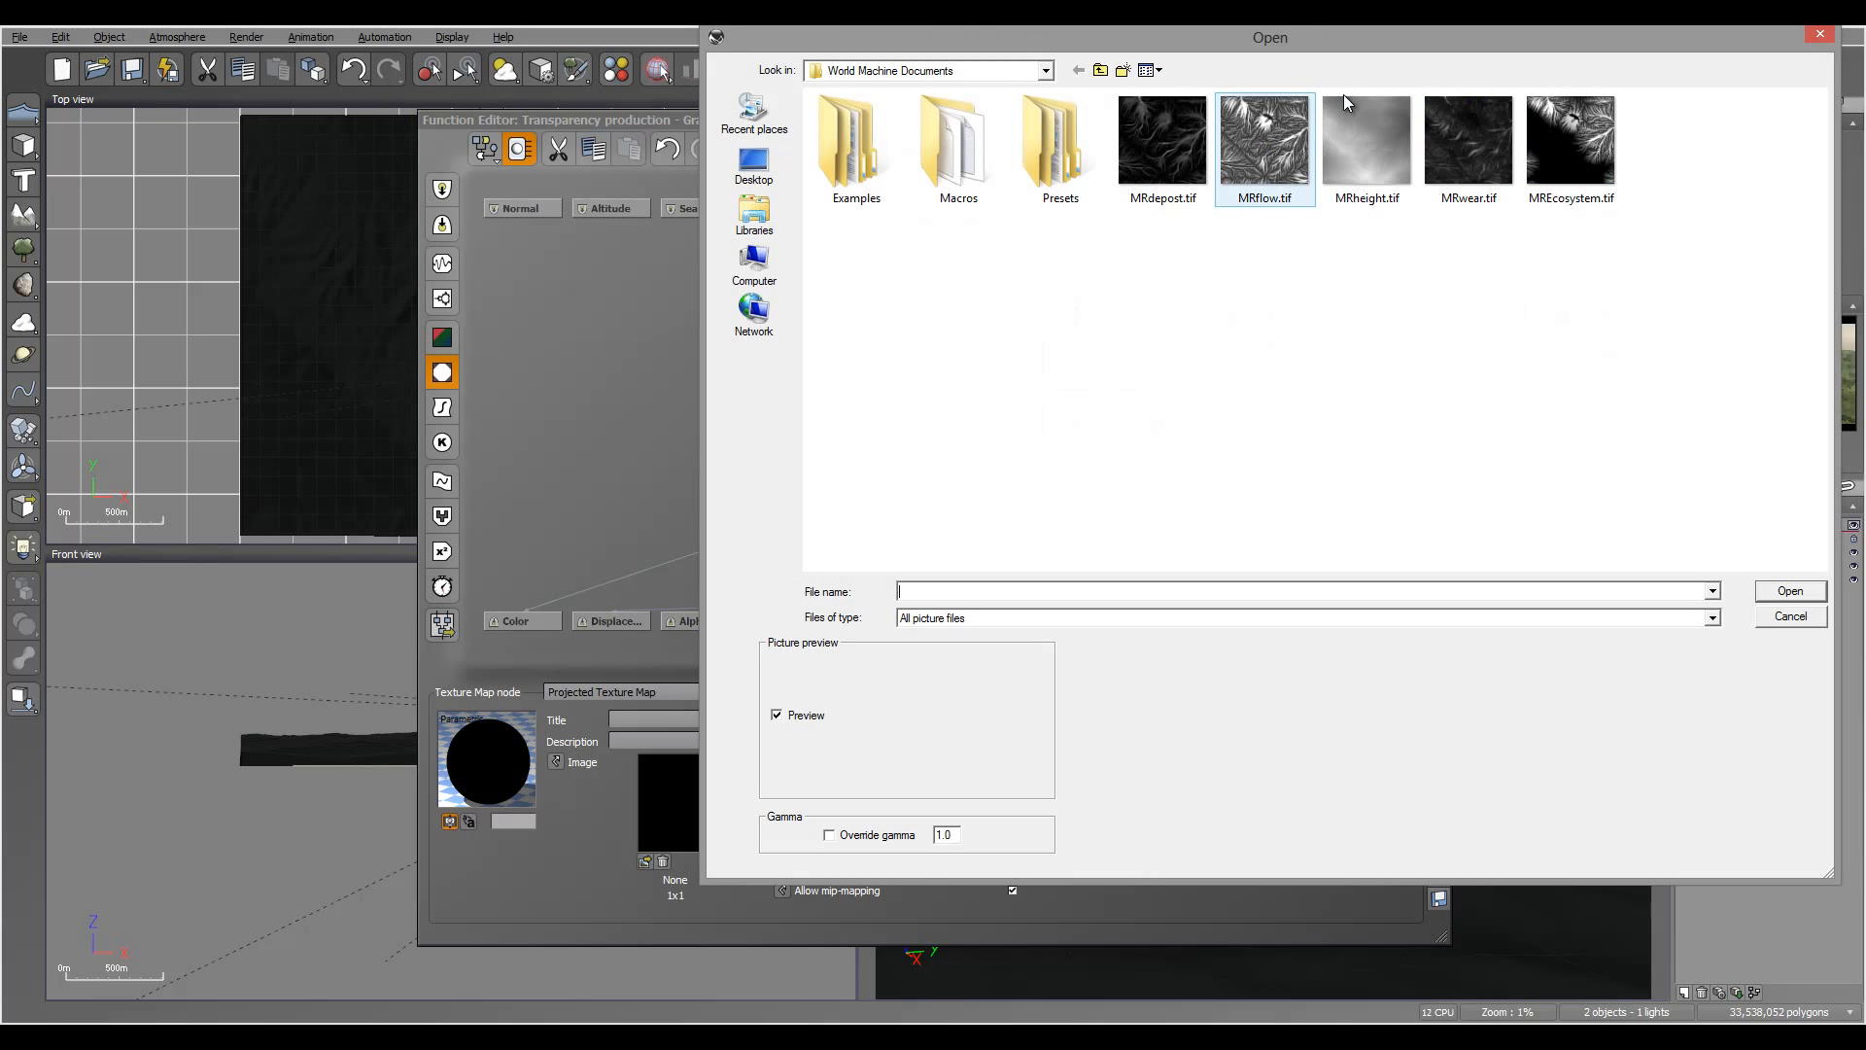
left_click(1788, 592)
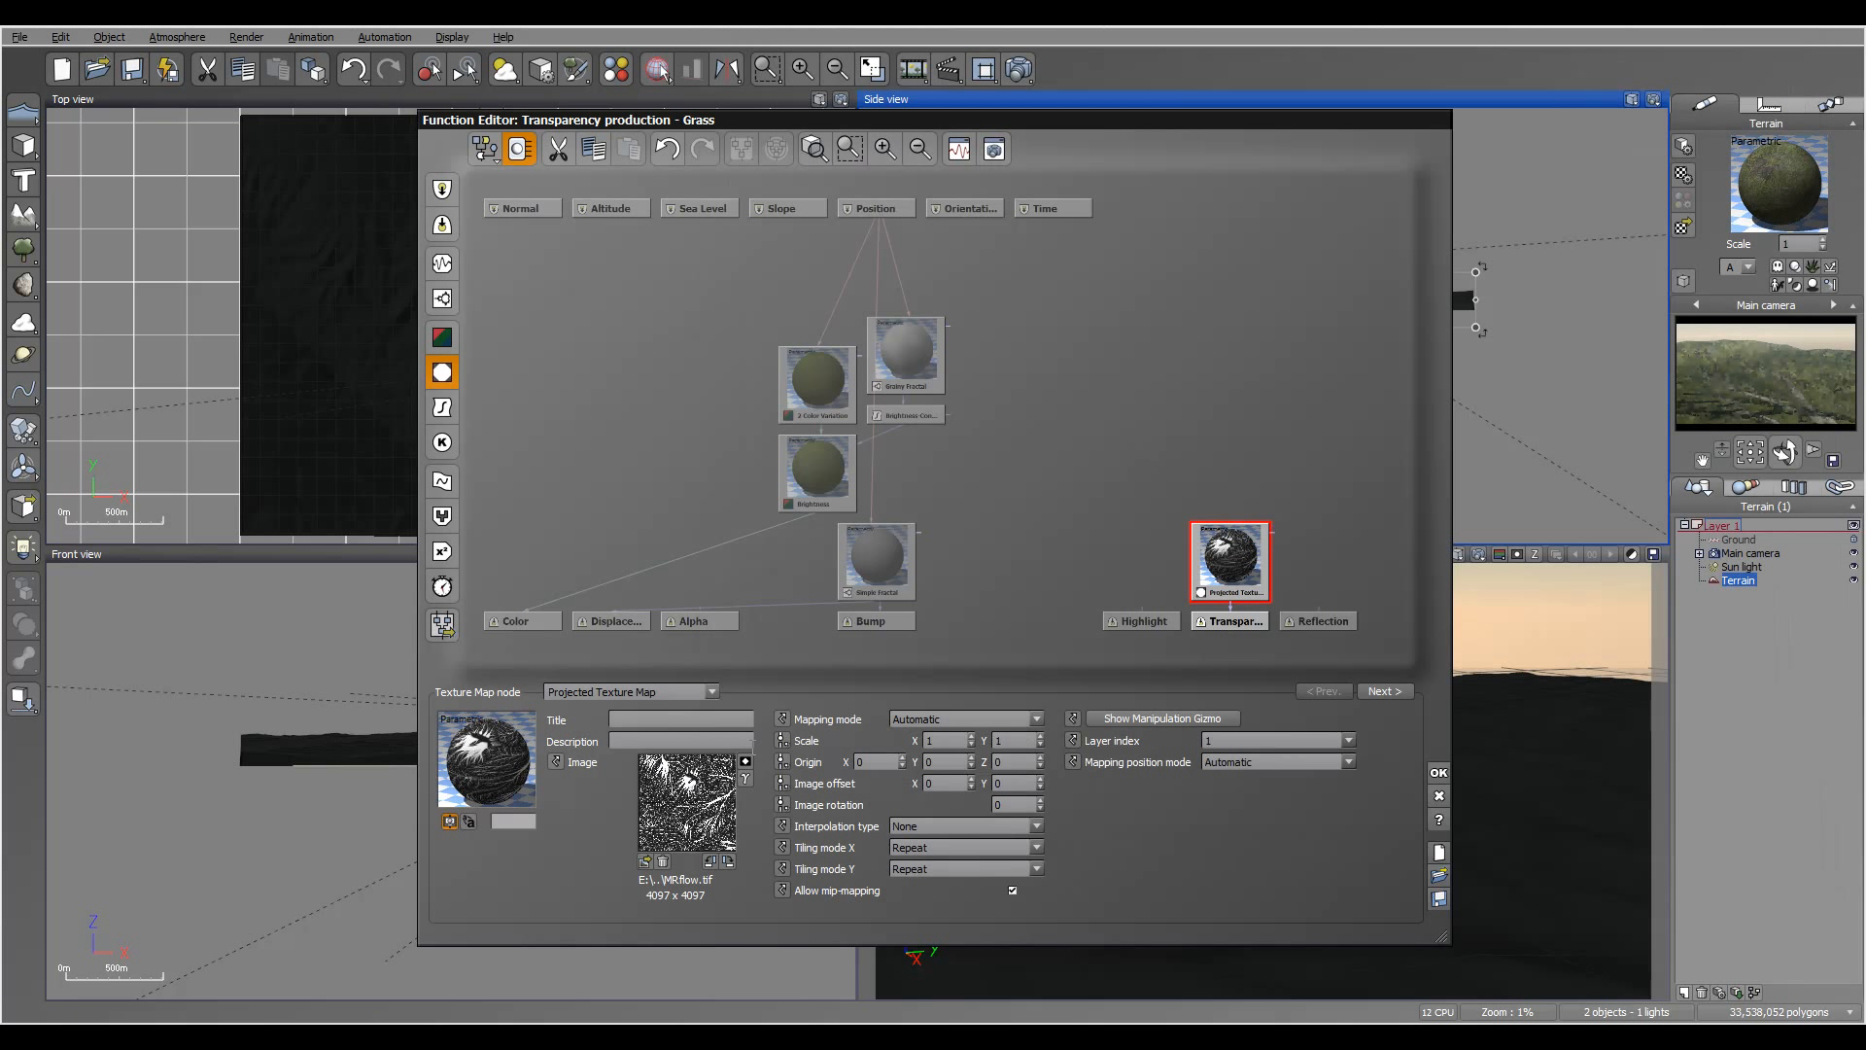
left_click(748, 761)
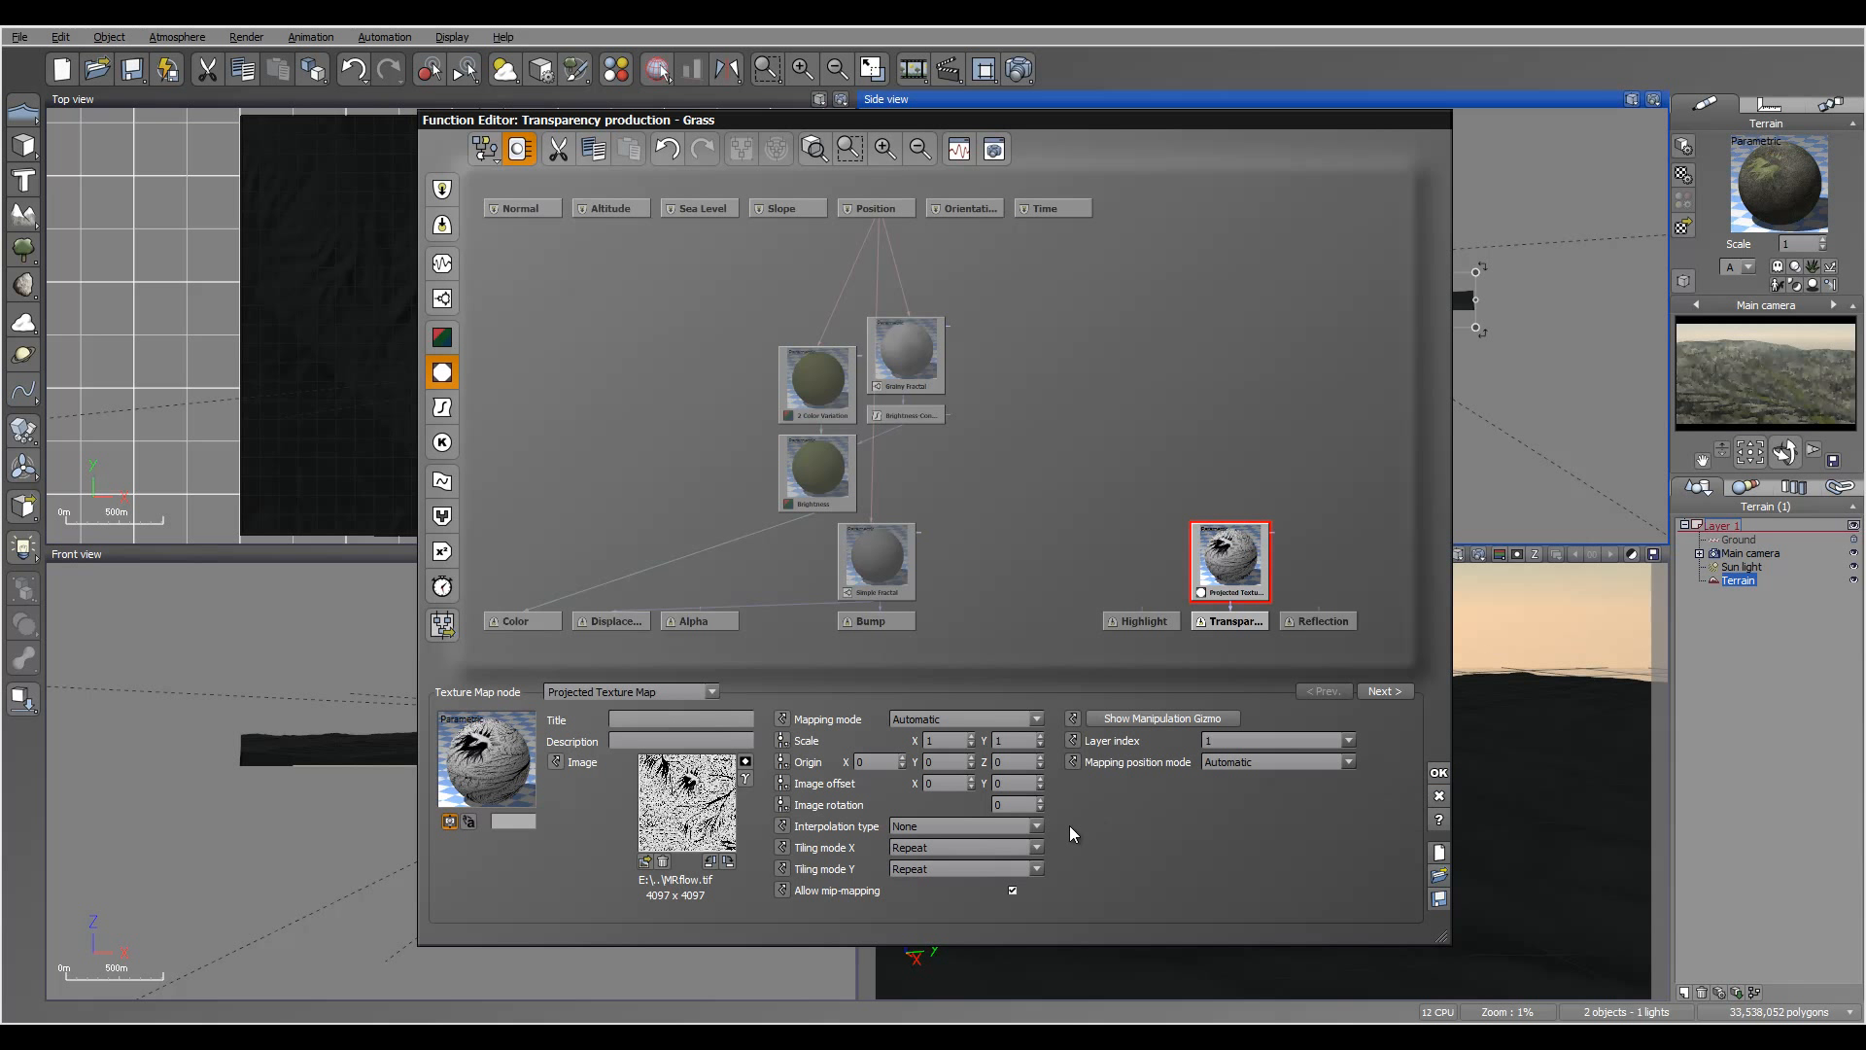
left_click(1036, 826)
left_click(1014, 848)
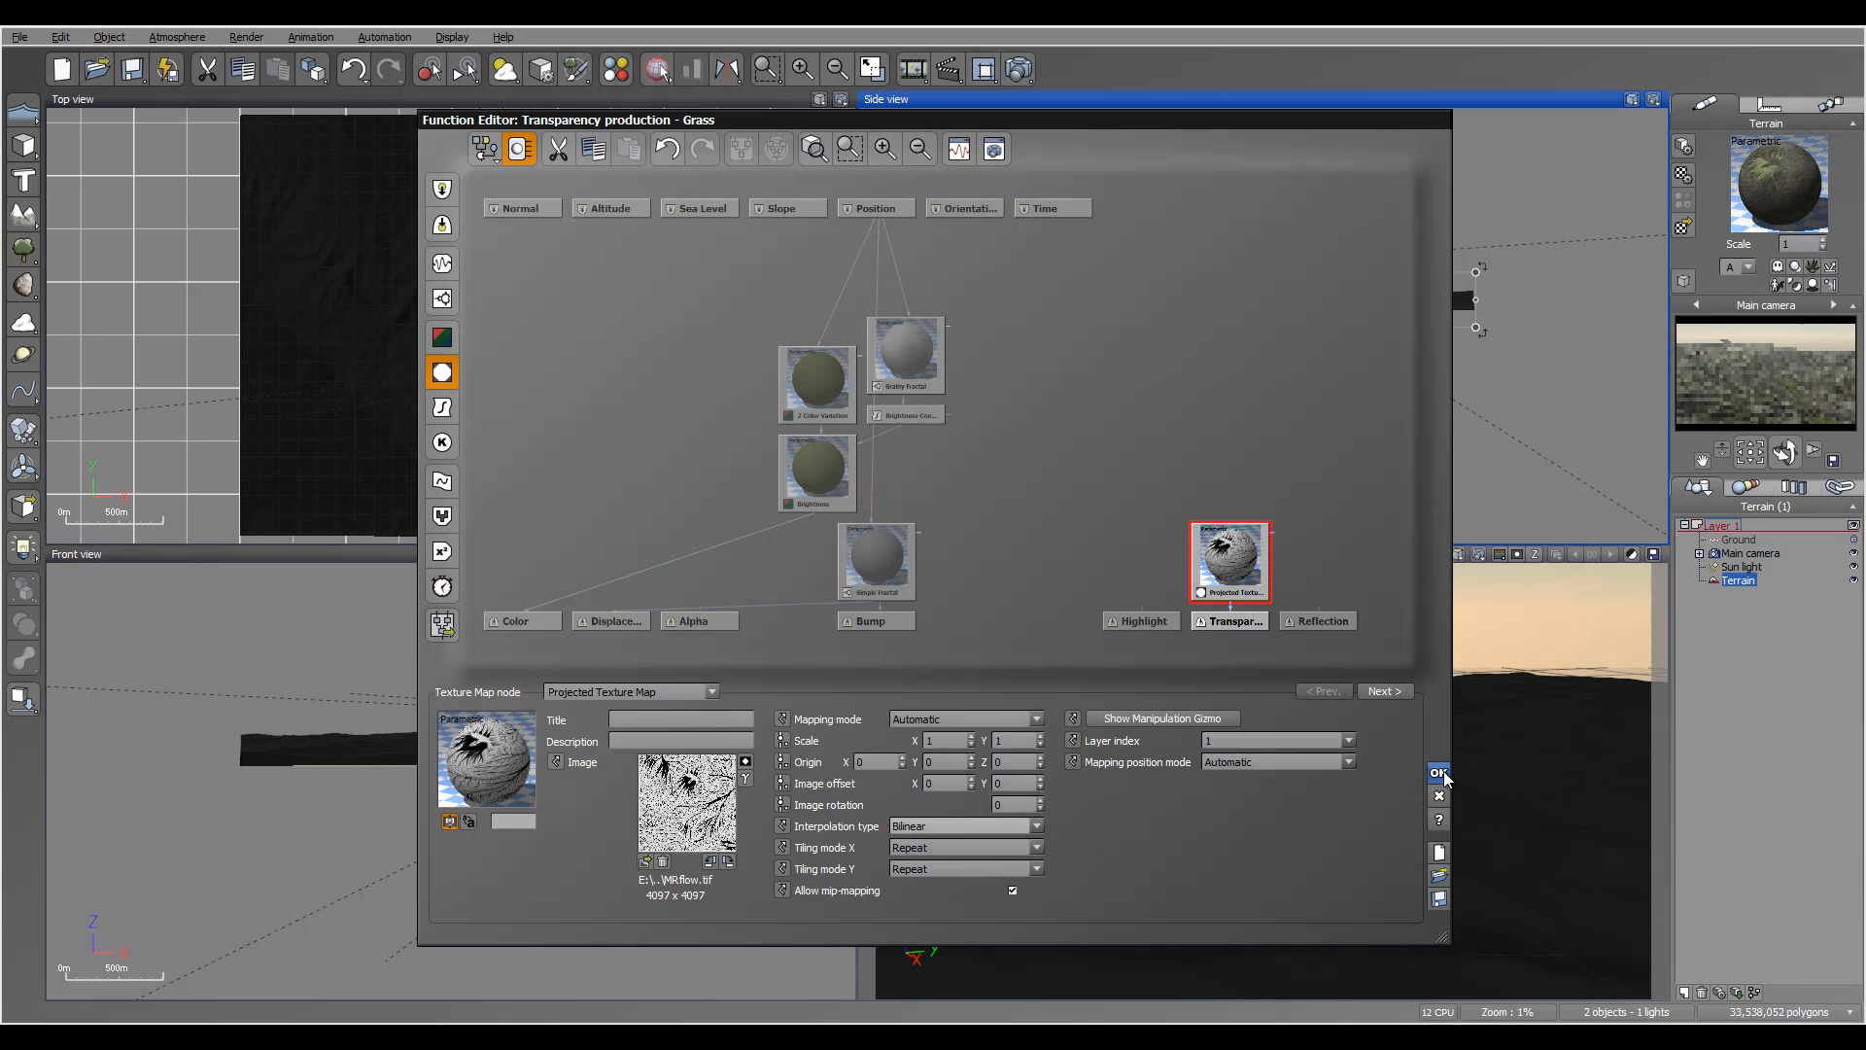
left_click(1439, 773)
- Test render the terrain with the flow-masked Grass layer and close the render display
left_click(1019, 68)
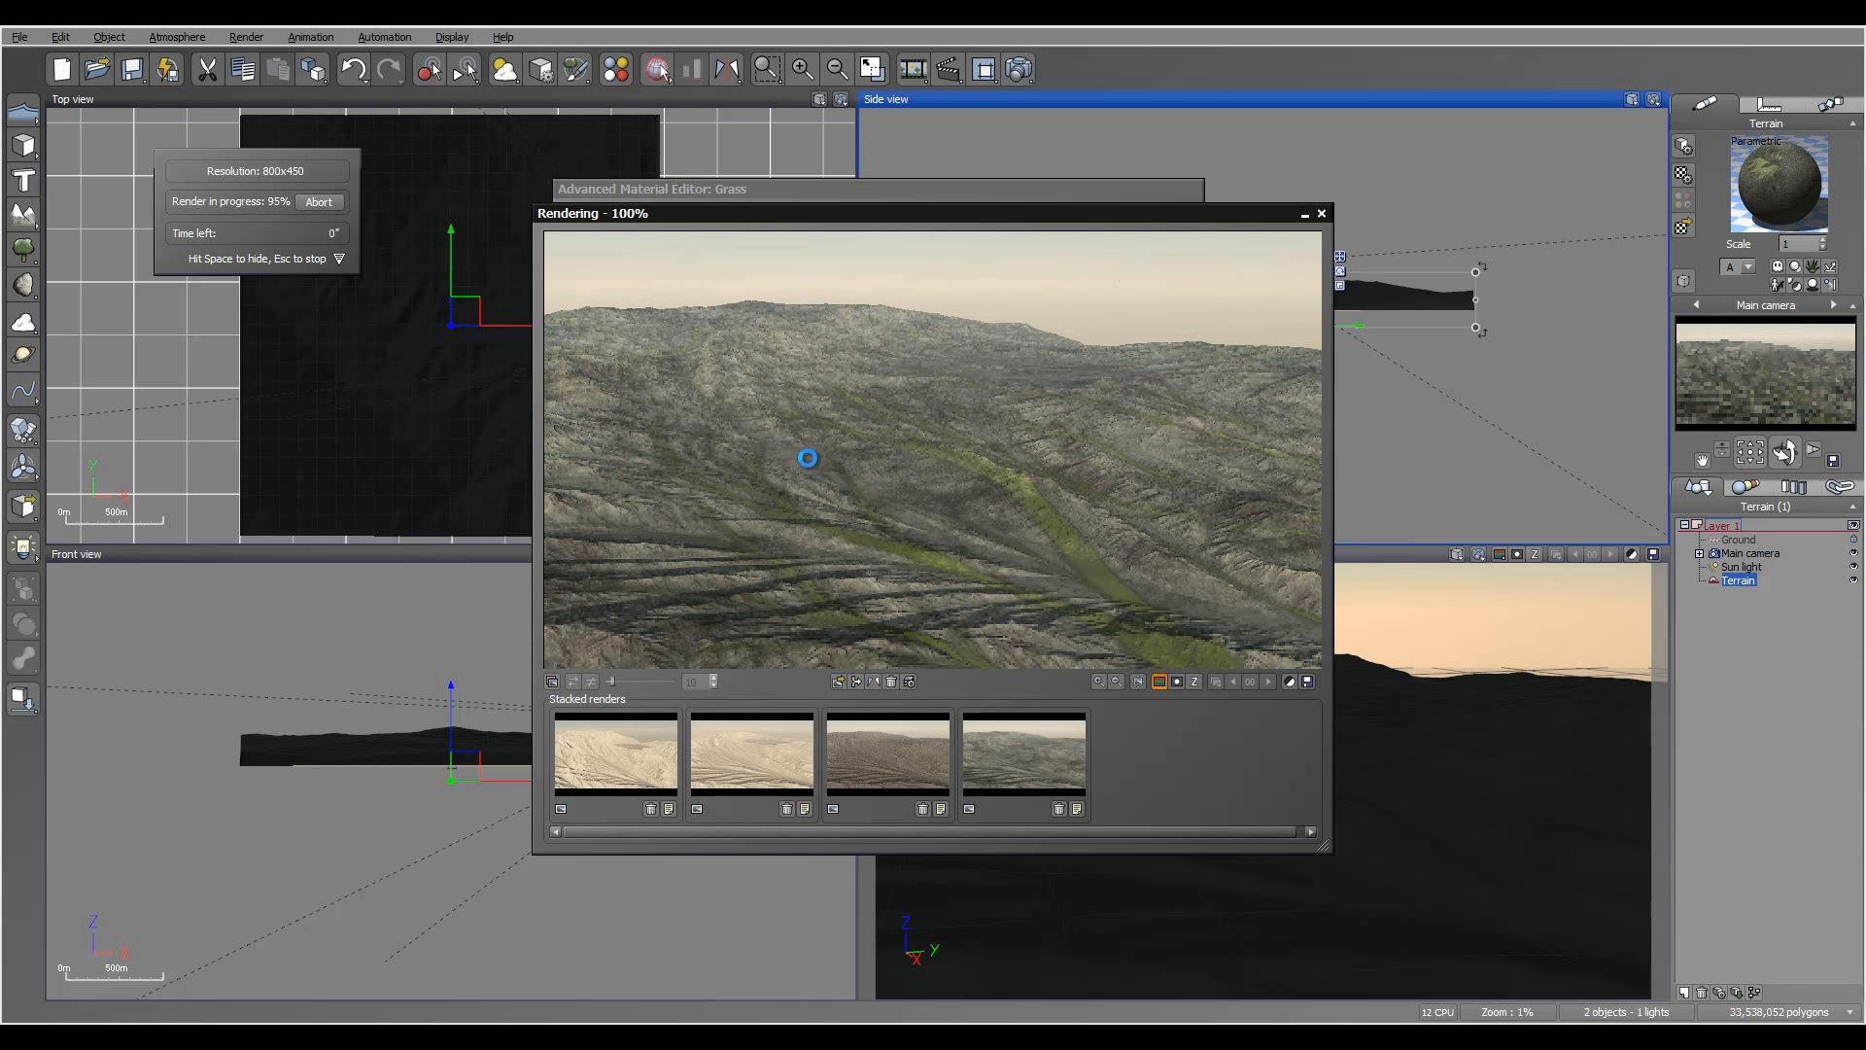
left_click(655, 690)
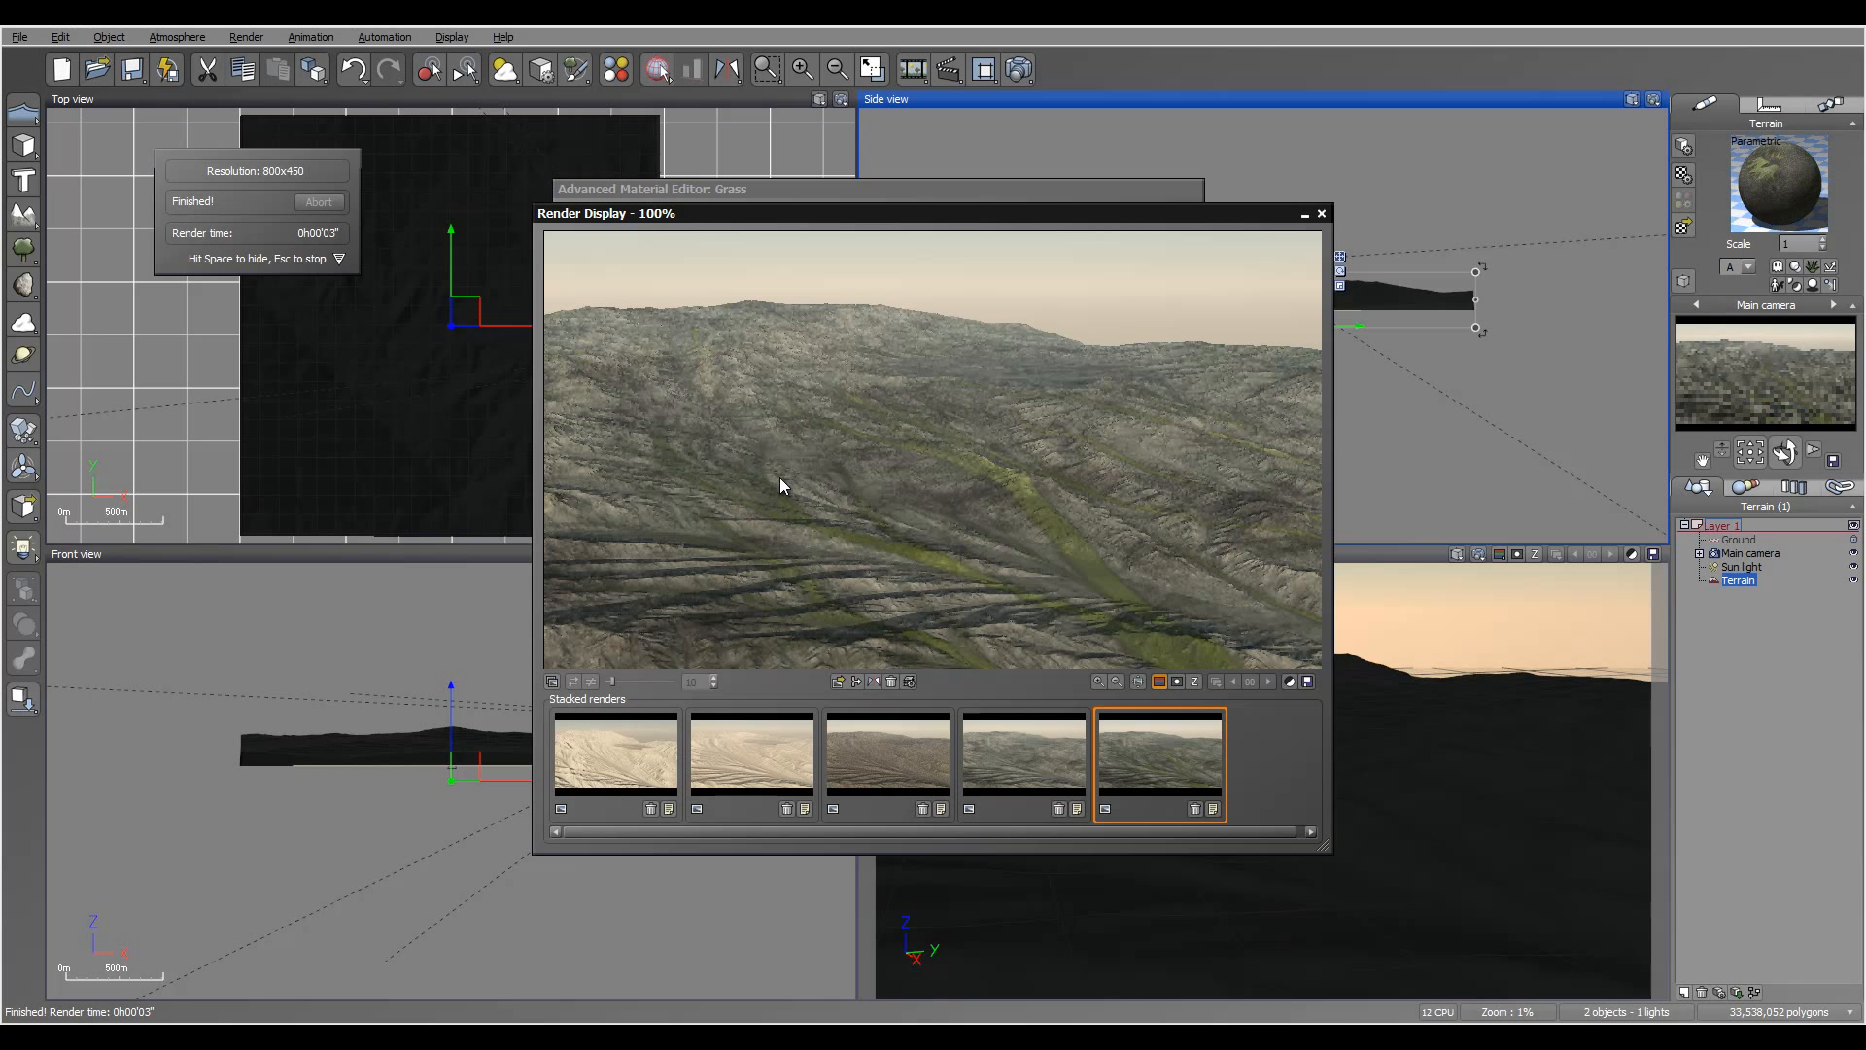
left_click(1321, 213)
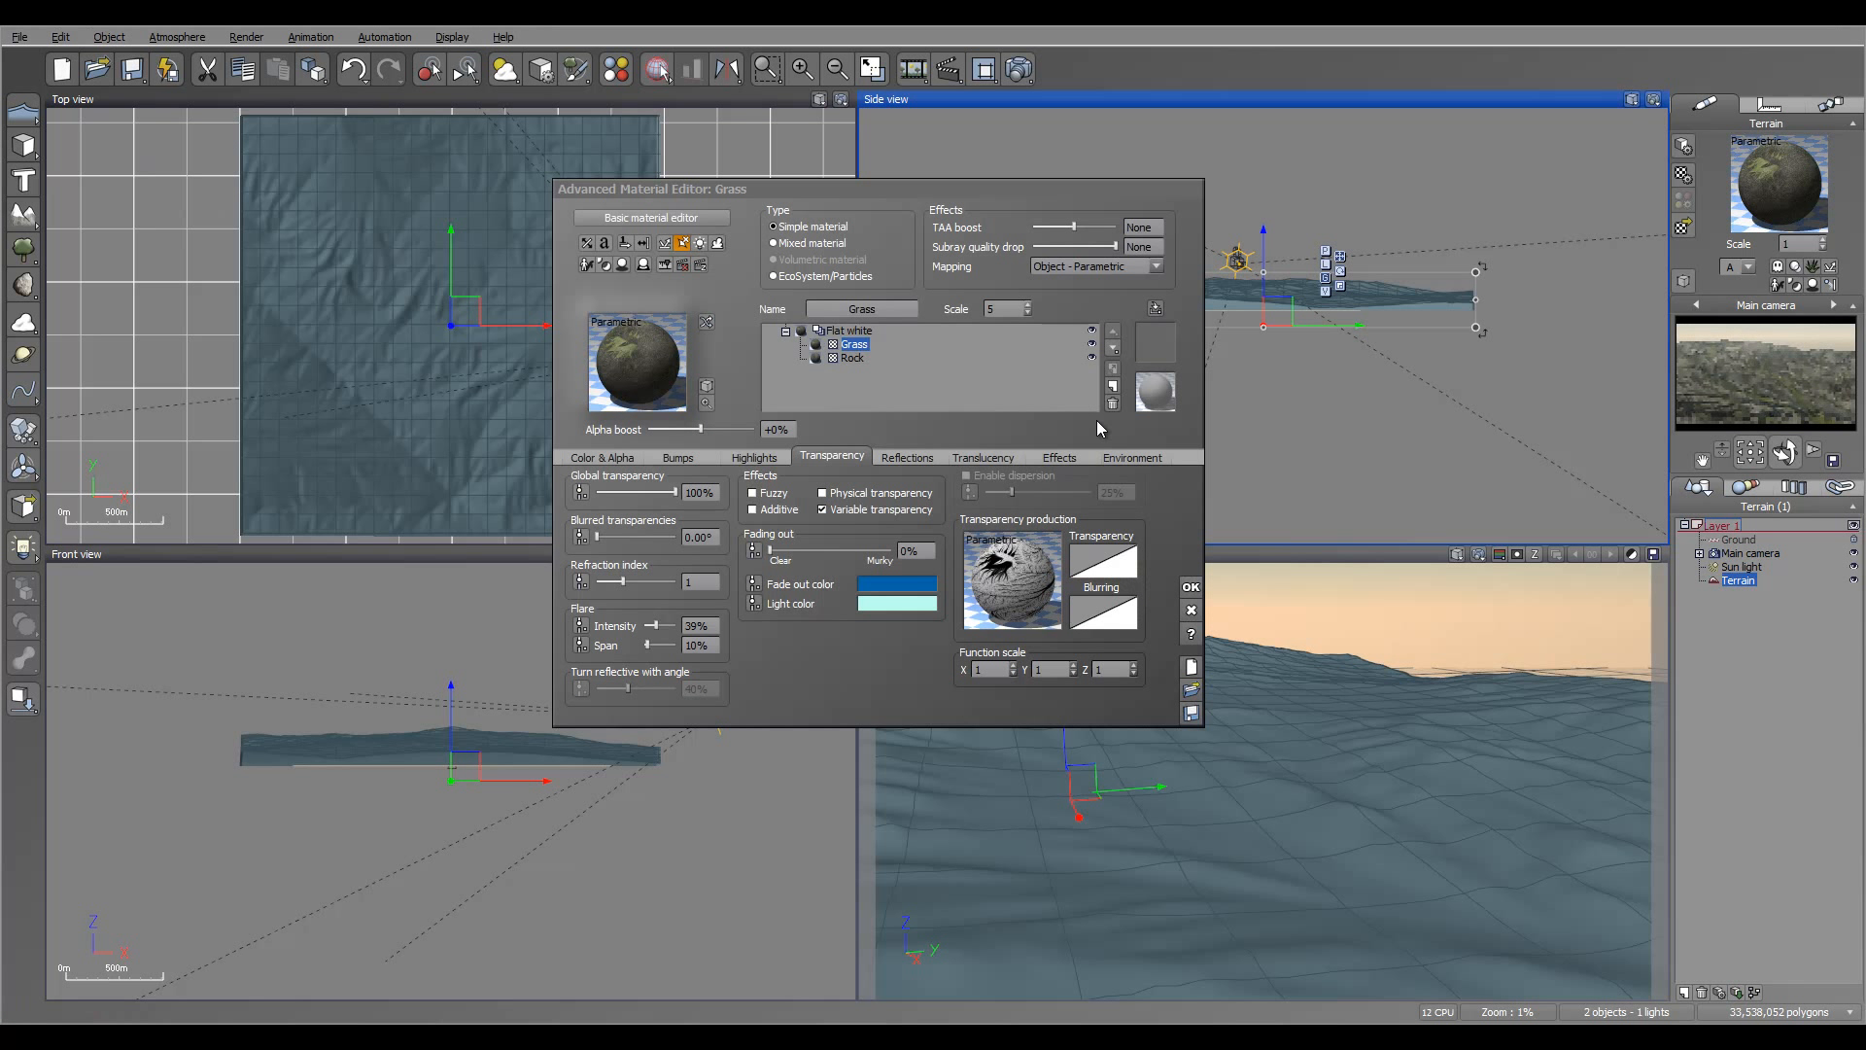
- Set the Grass layer's material scale to 1, test render the terrain again, and close the render display
double_click(1007, 308)
type("1")
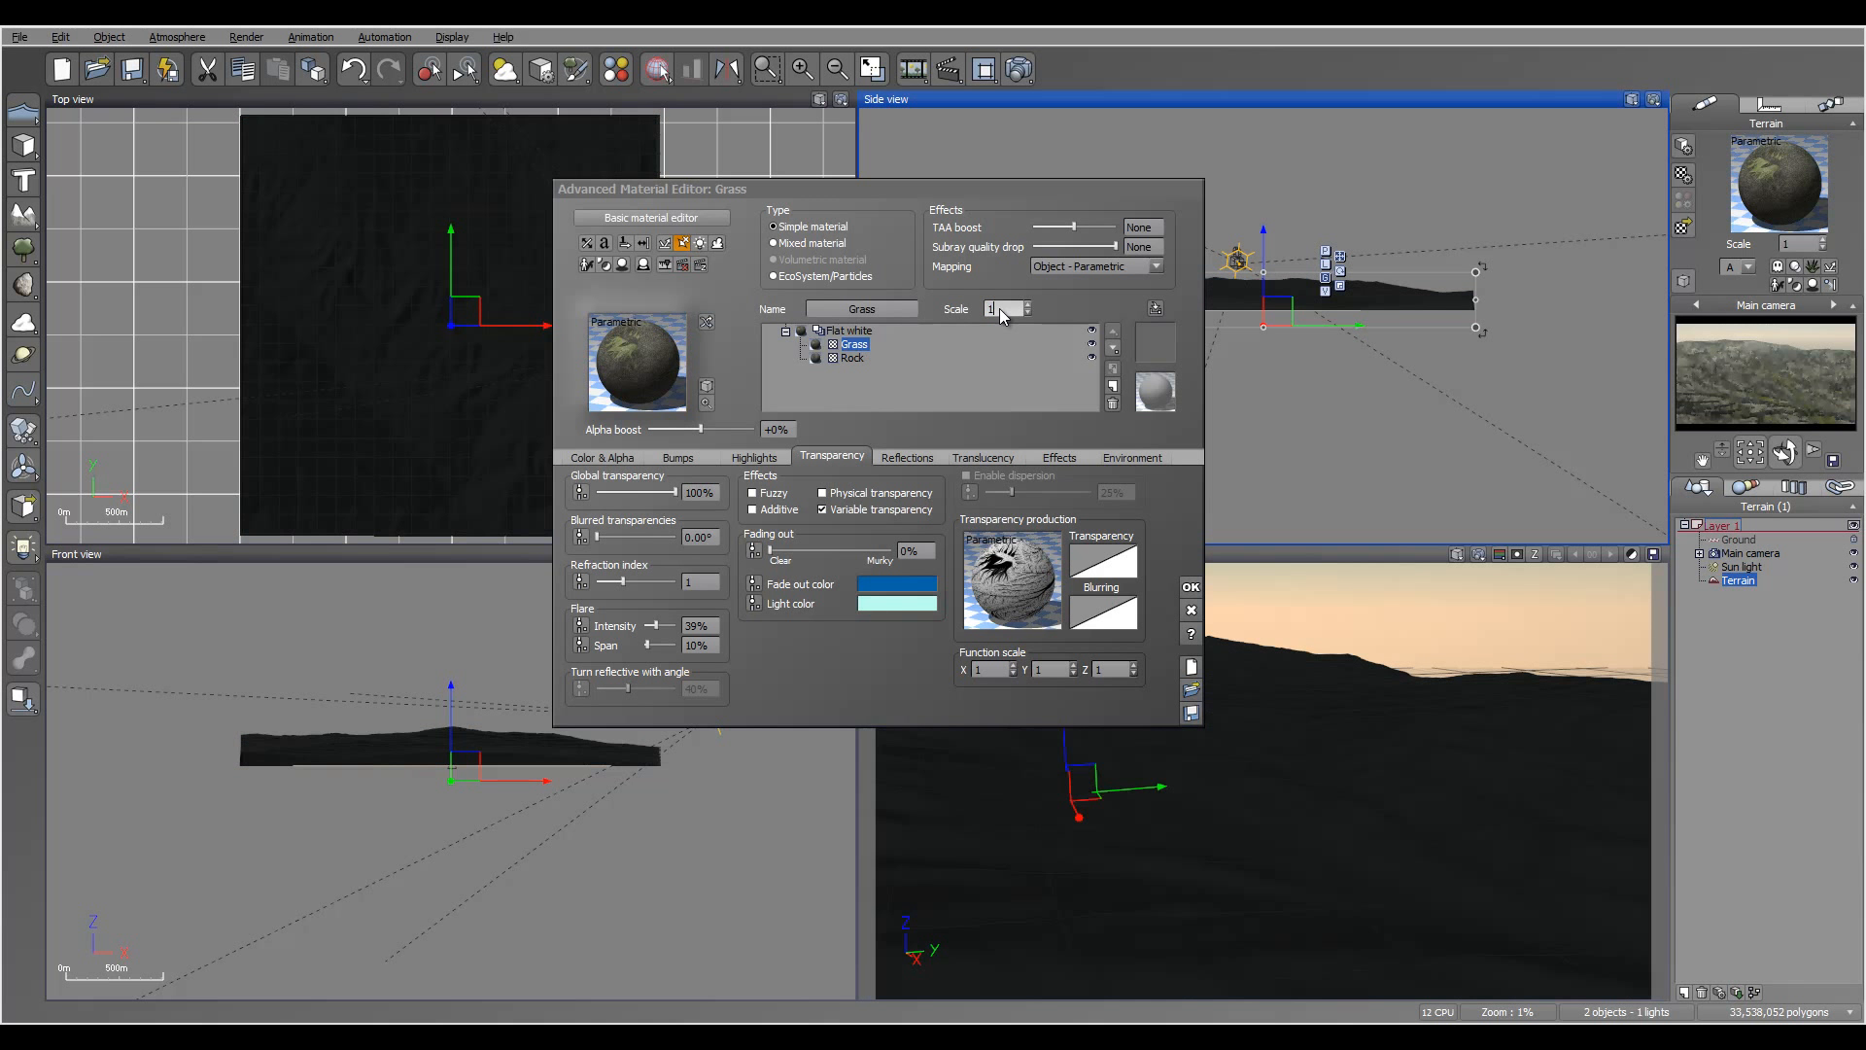
left_click(1020, 69)
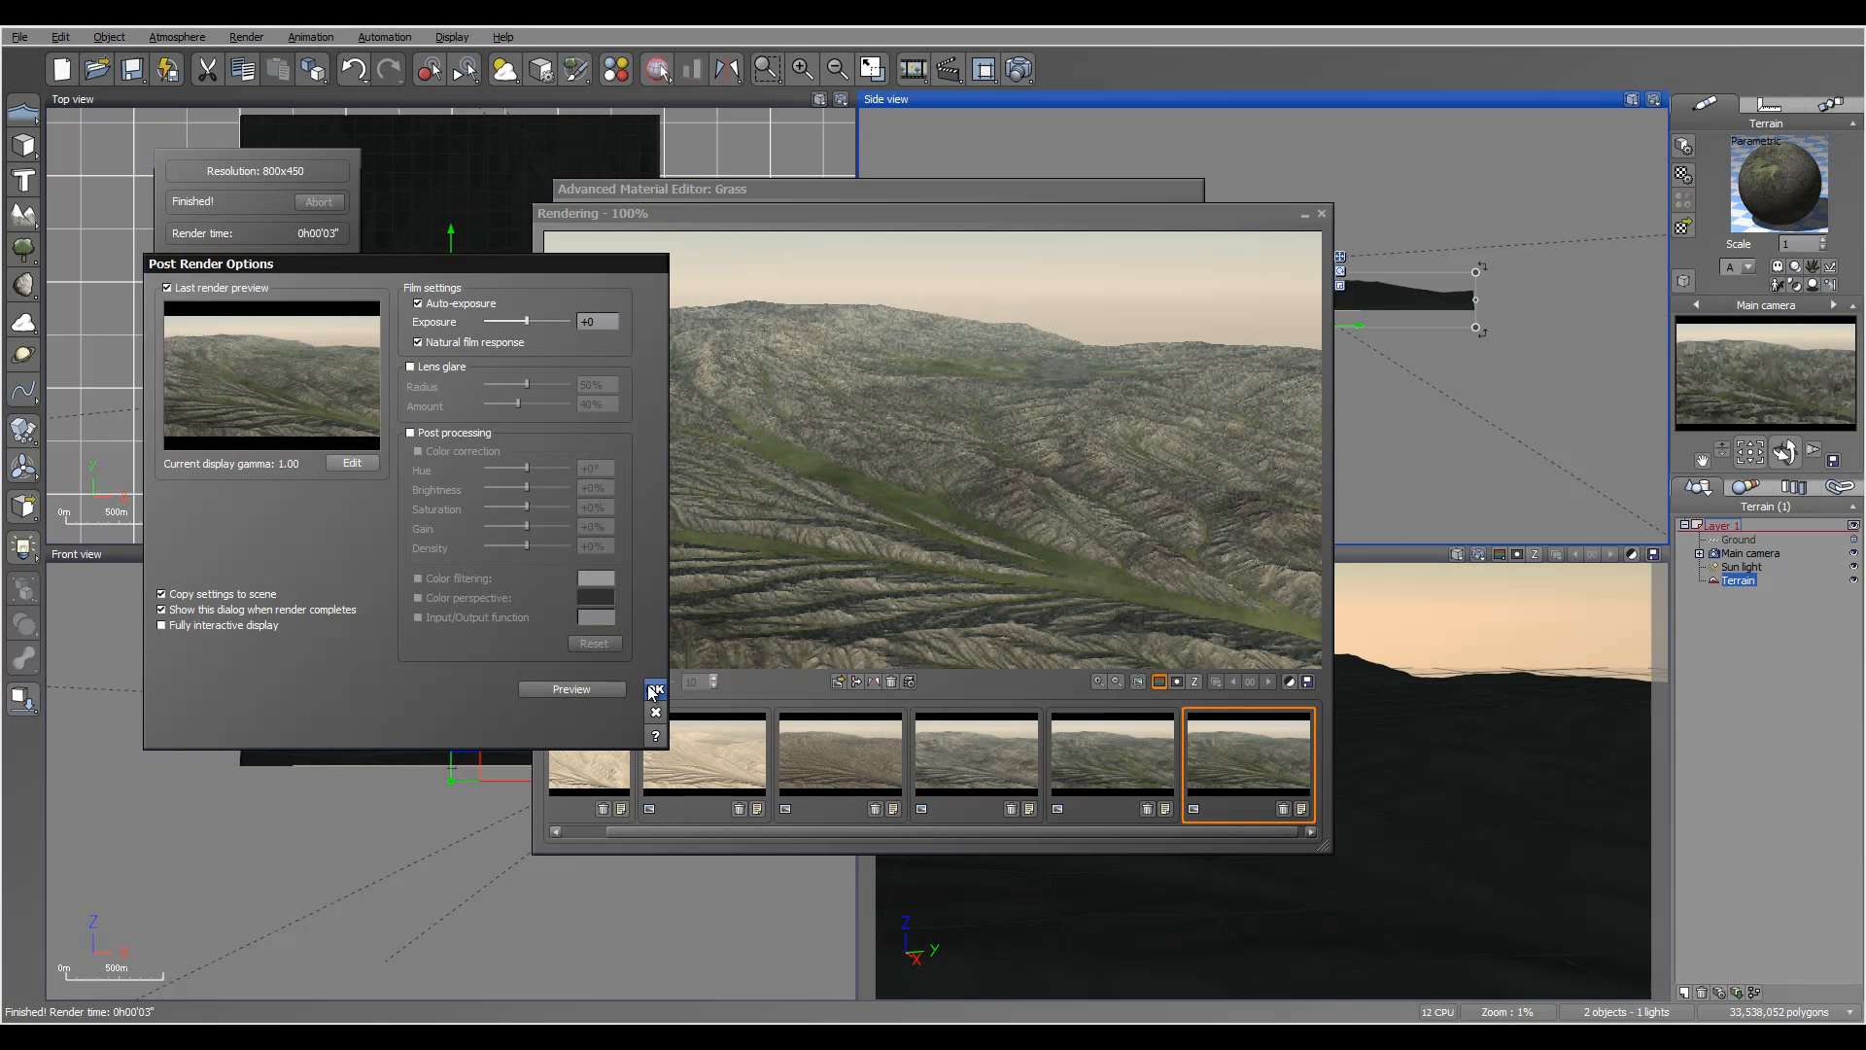
left_click(654, 690)
left_click(1321, 214)
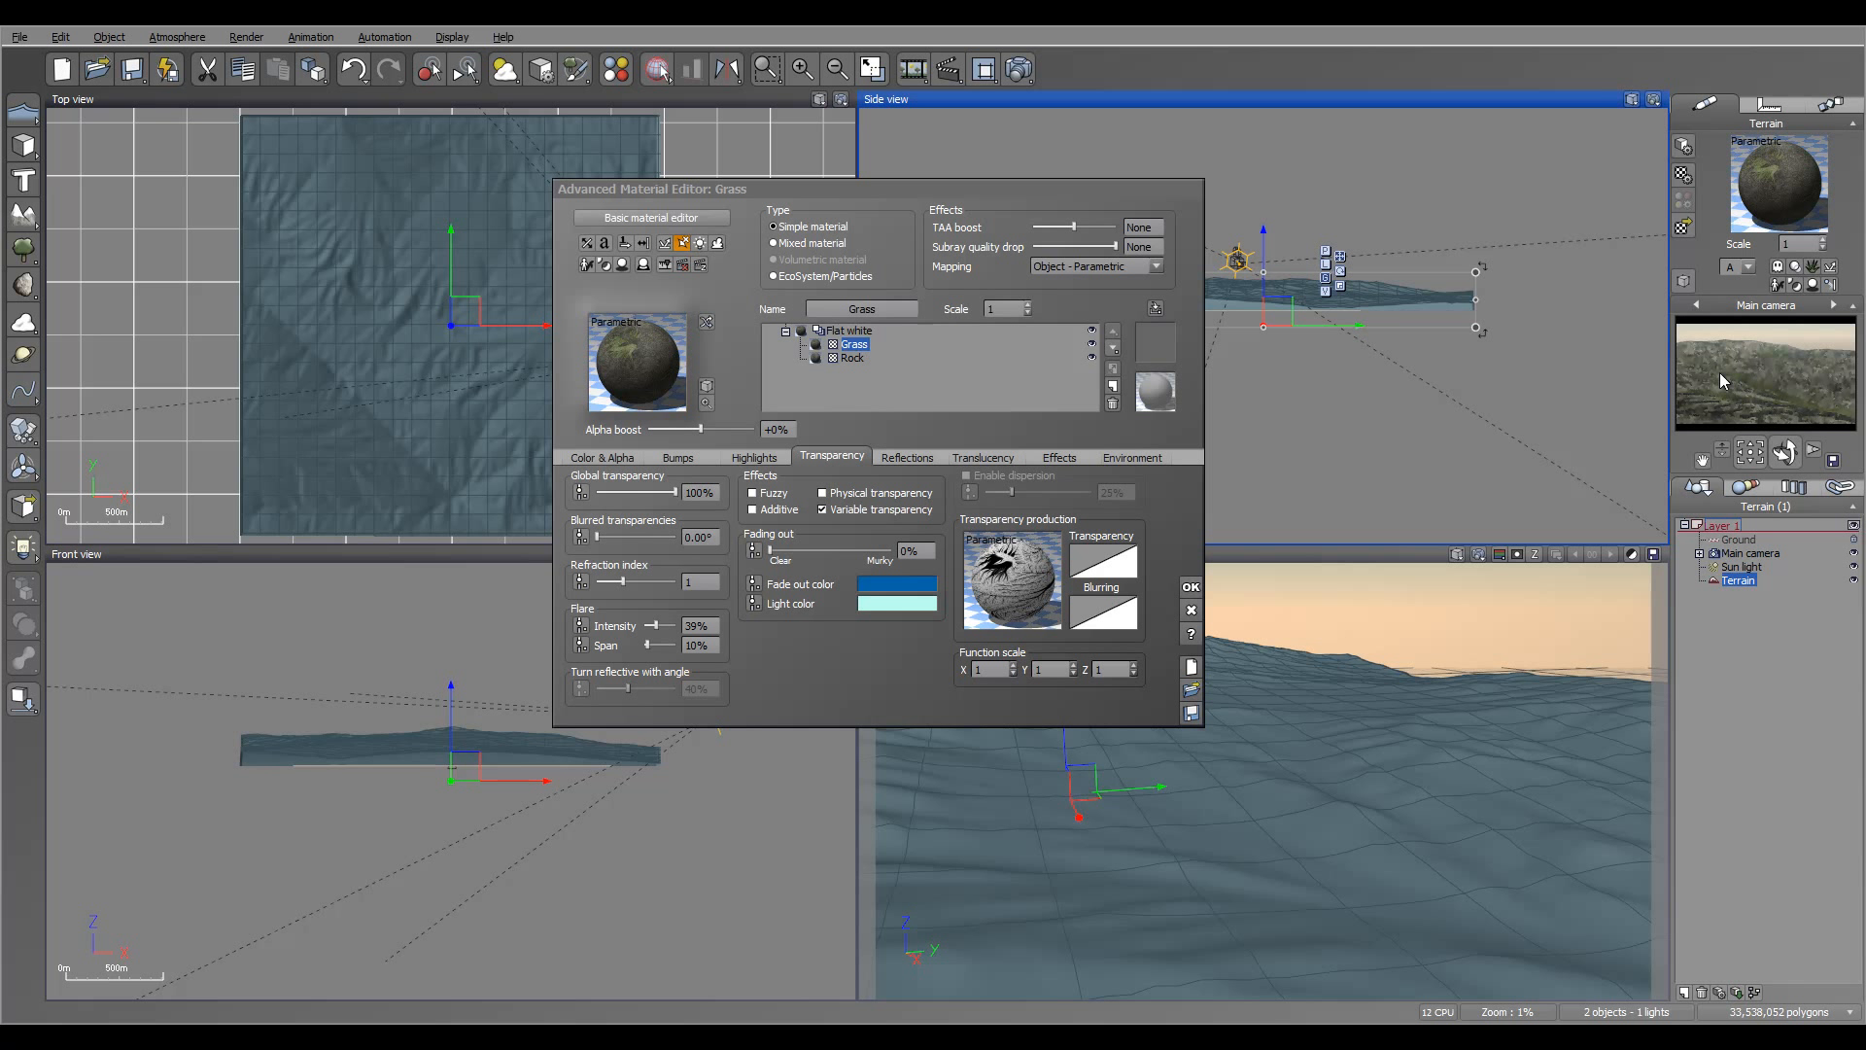
- Add the Grass Variations material from the Landscapes collection as a layer above the Grass layer
left_click(1113, 386)
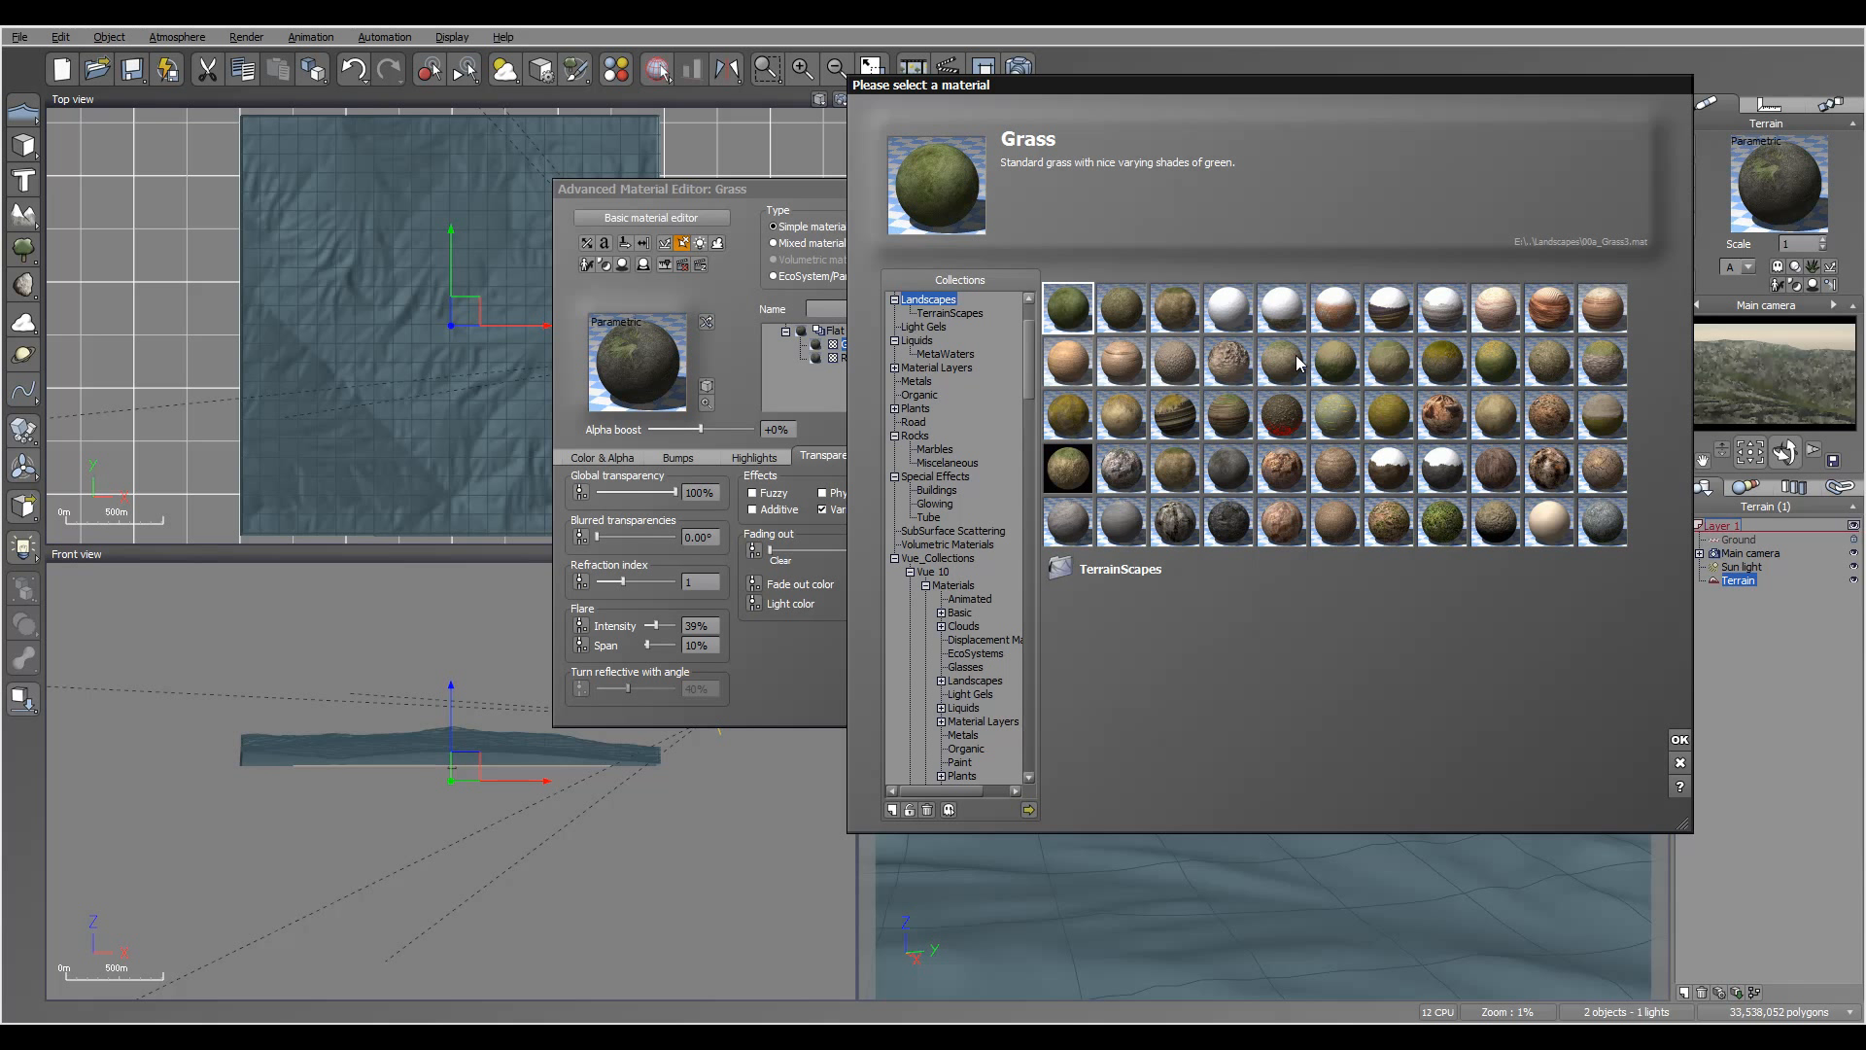
left_click(1116, 321)
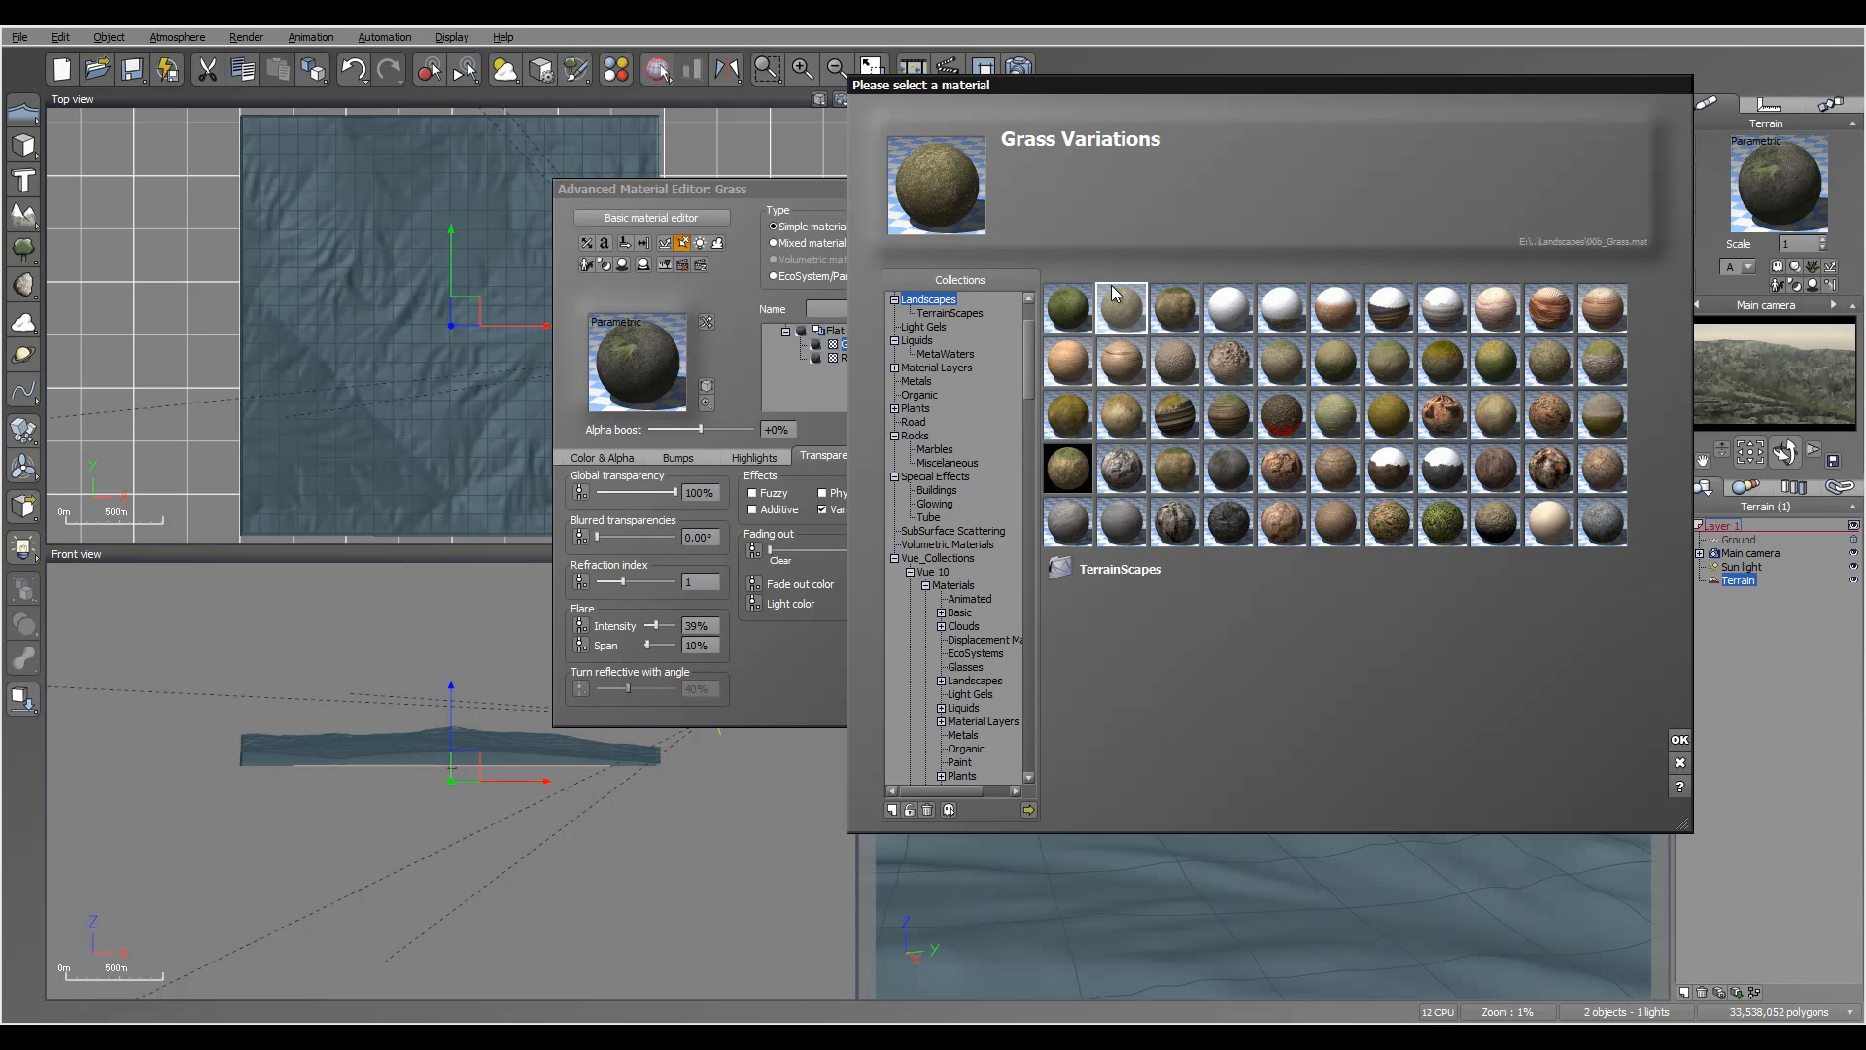
left_click(1680, 744)
- Set the Grass Variations layer's mapping to Object - Parametric and its alpha boost to 0%
left_click(1064, 267)
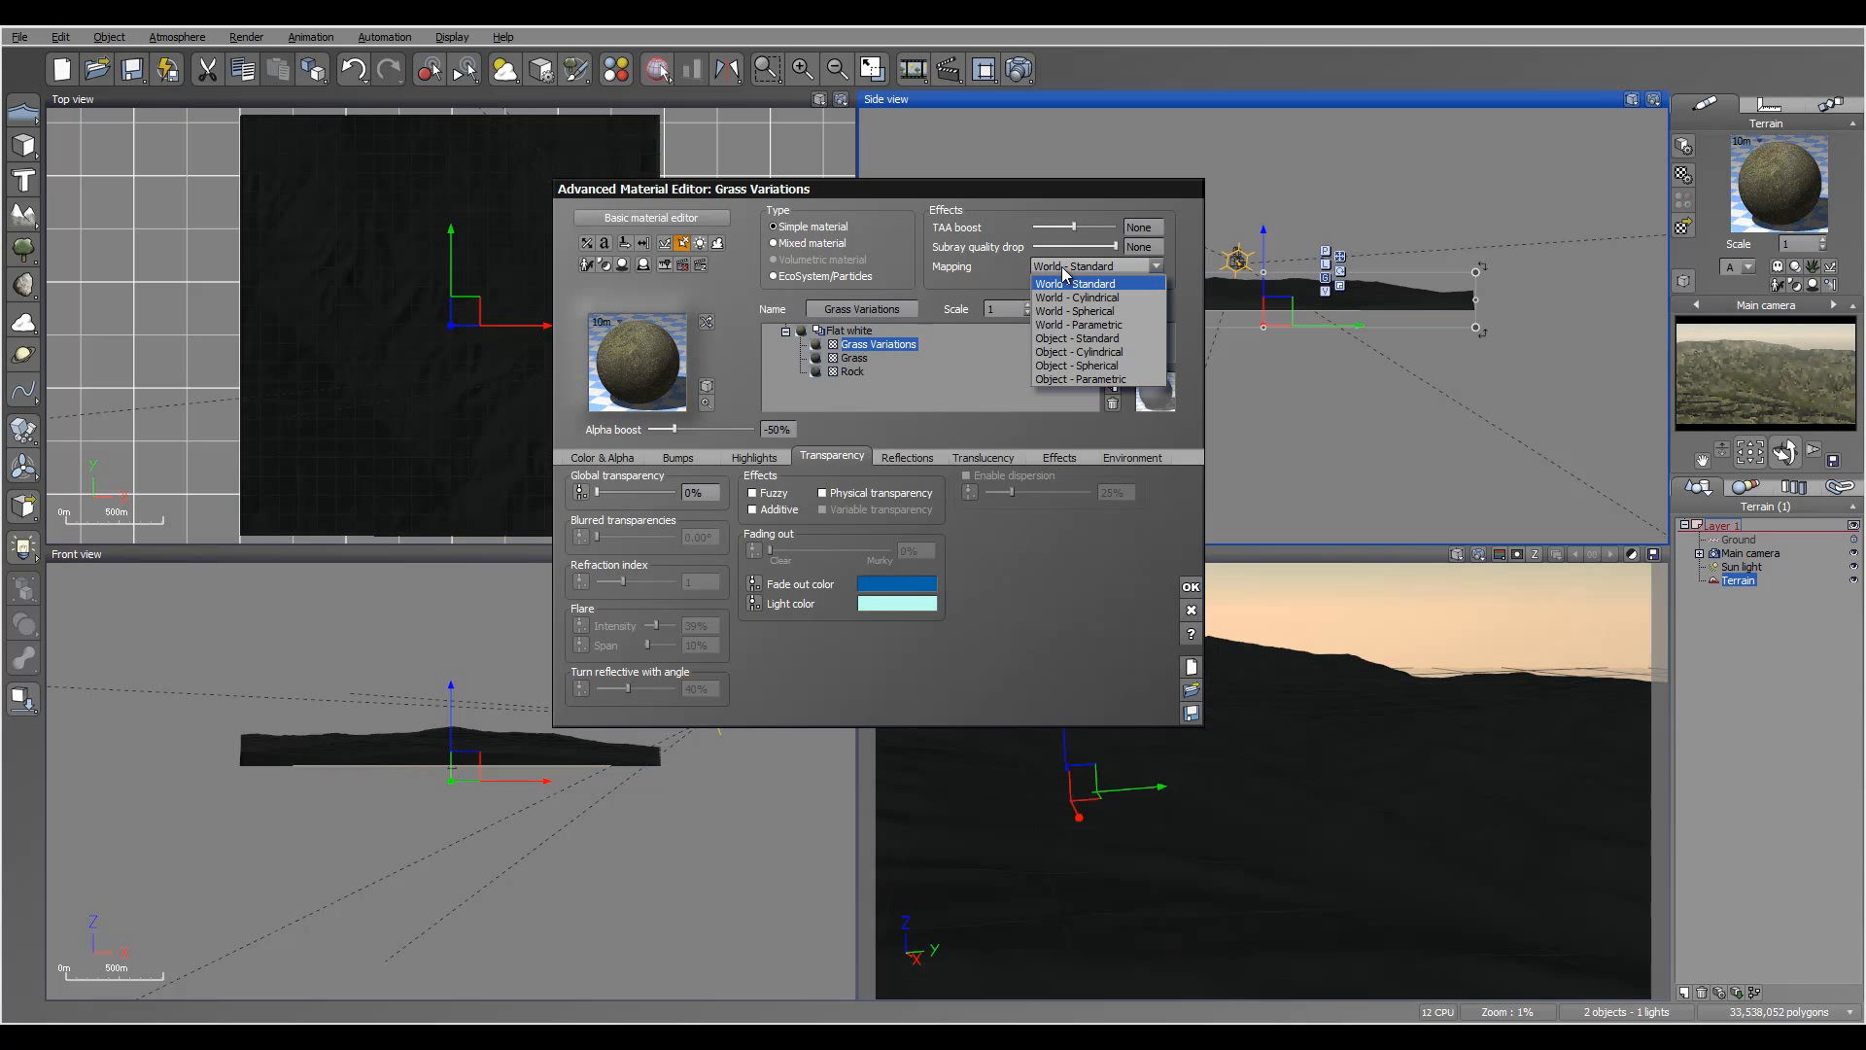
left_click(1081, 379)
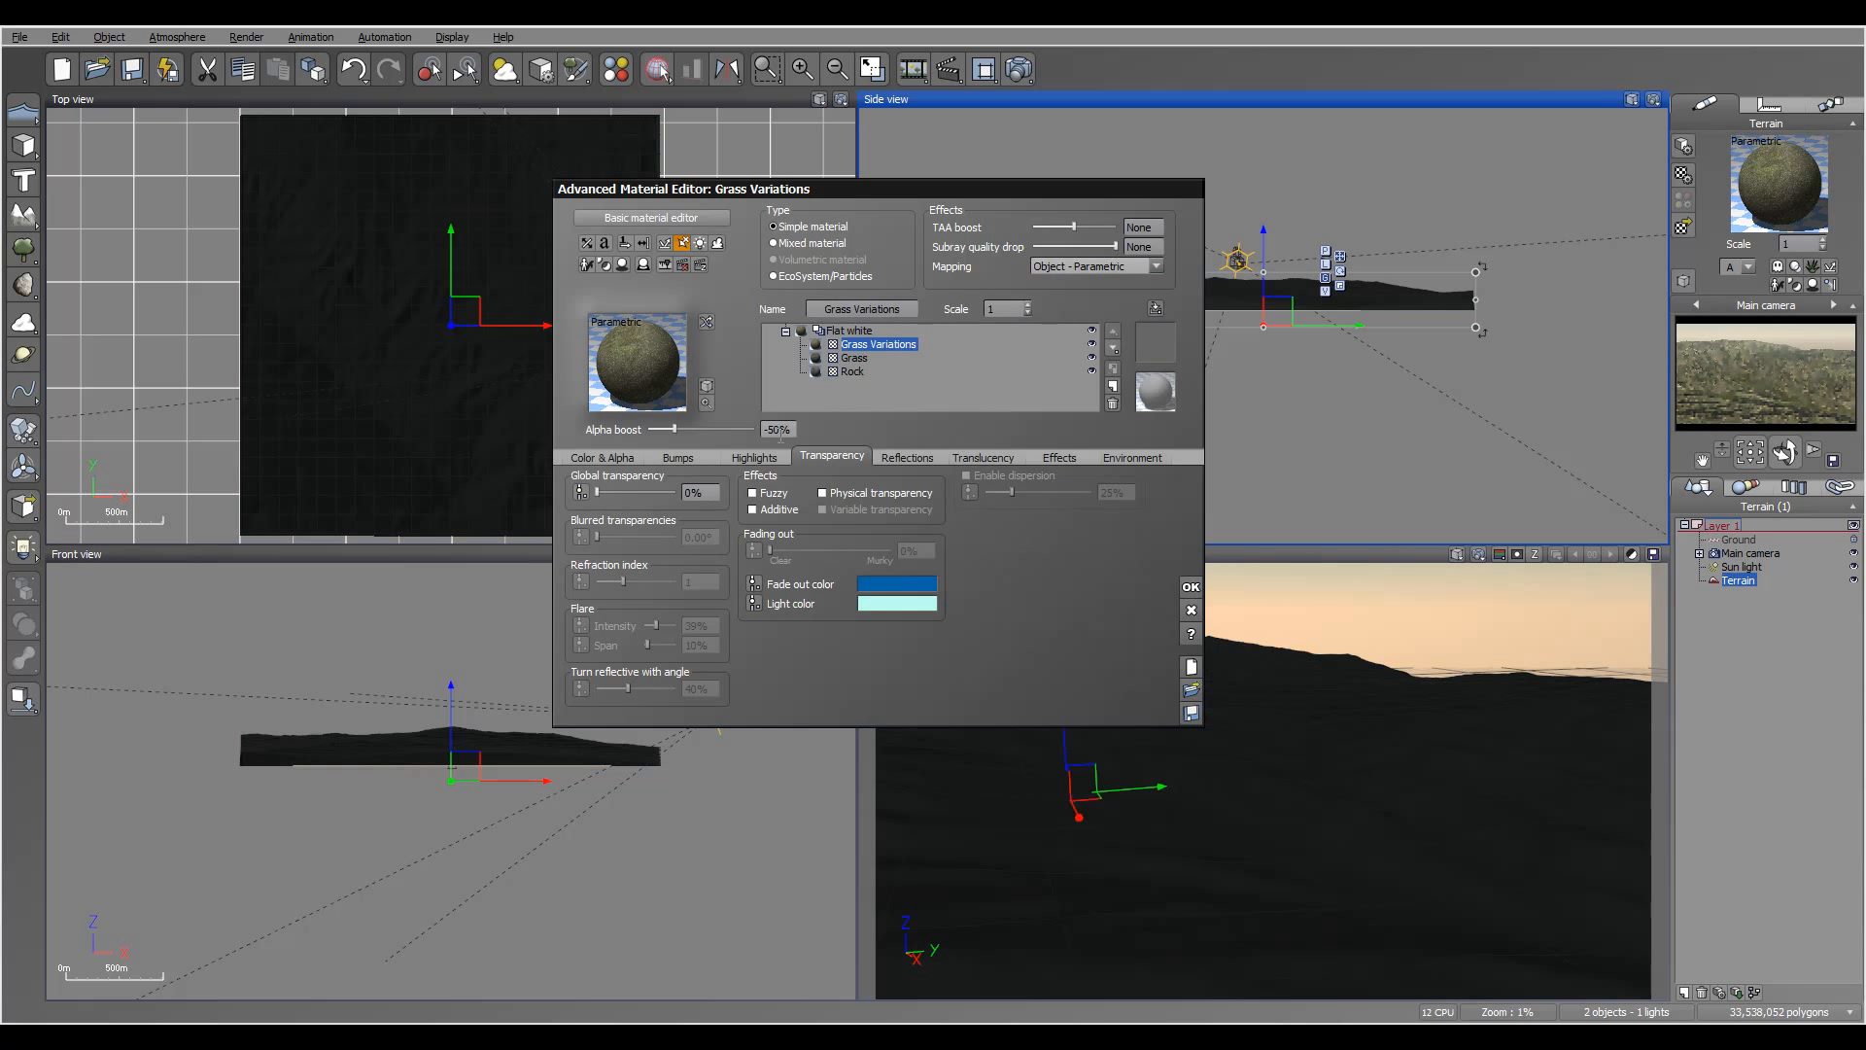
double_click(779, 430)
type("0")
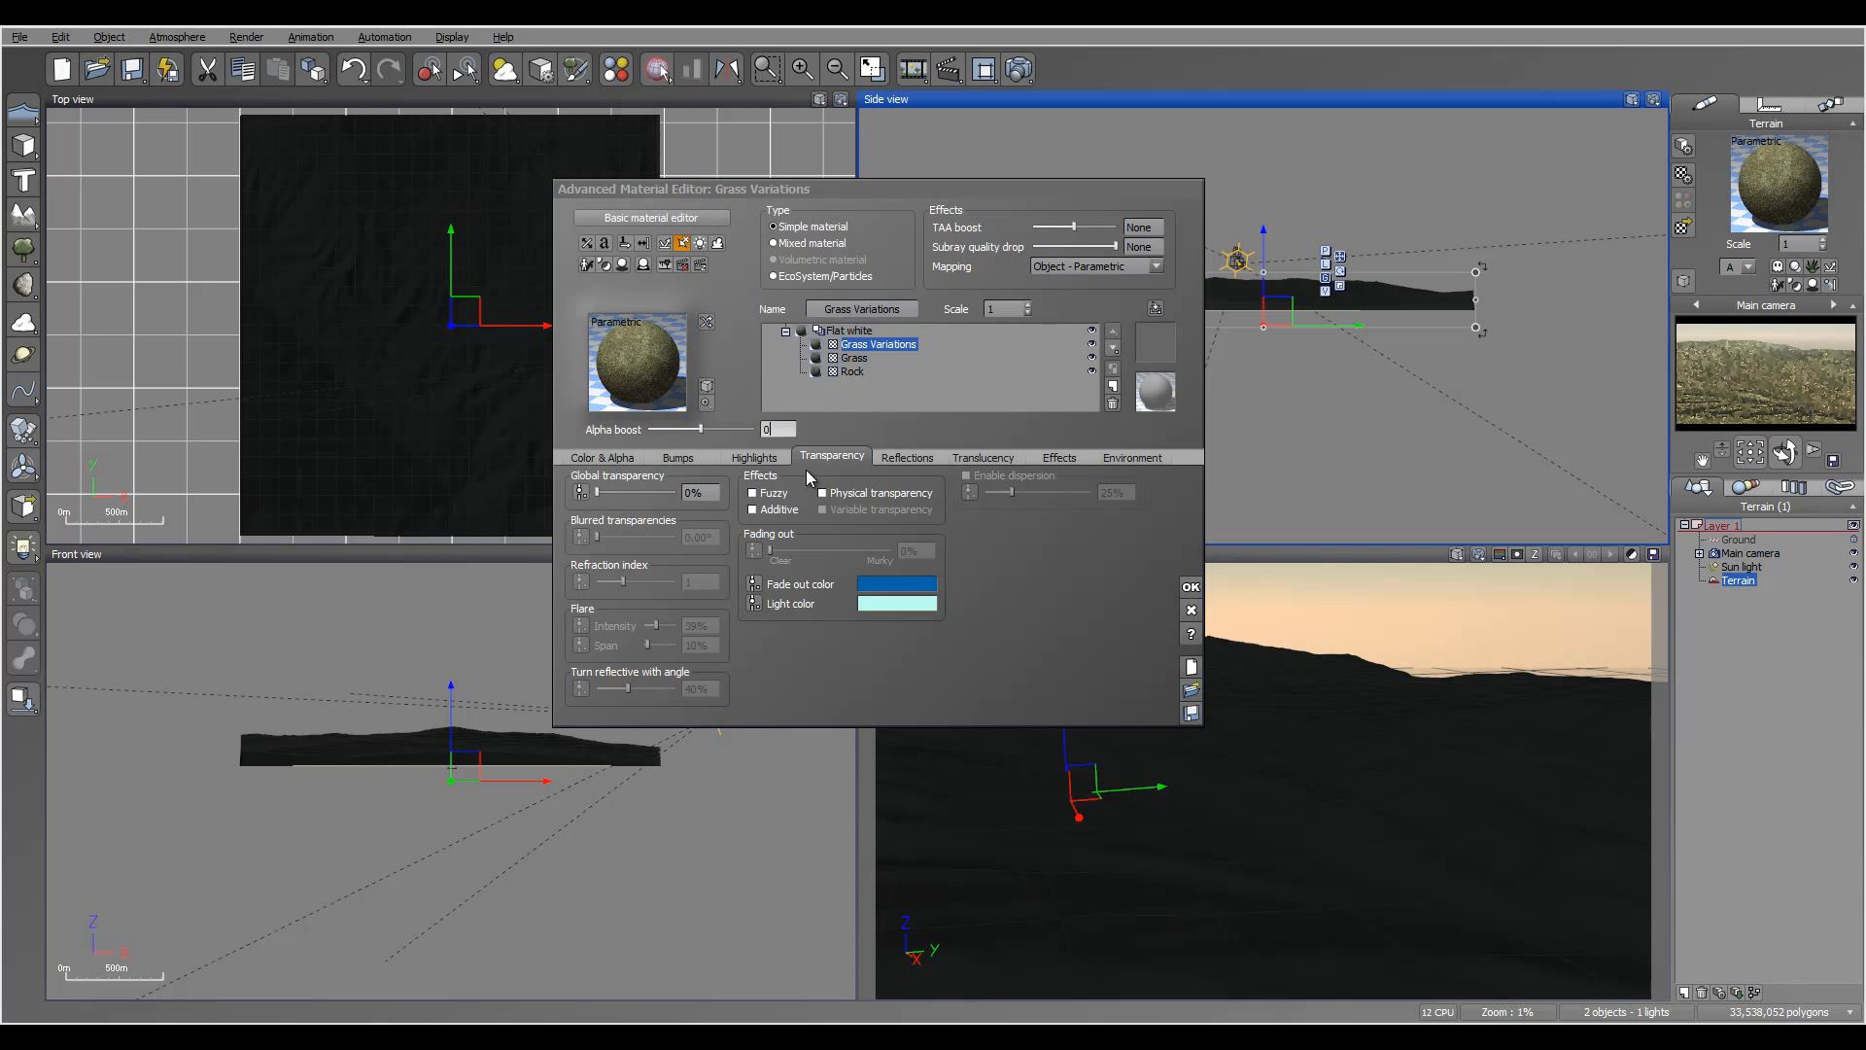
- Set the function scale of the Grass Variations layer's color production to 0.01 on X, Y and Z
left_click(622, 457)
double_click(604, 658)
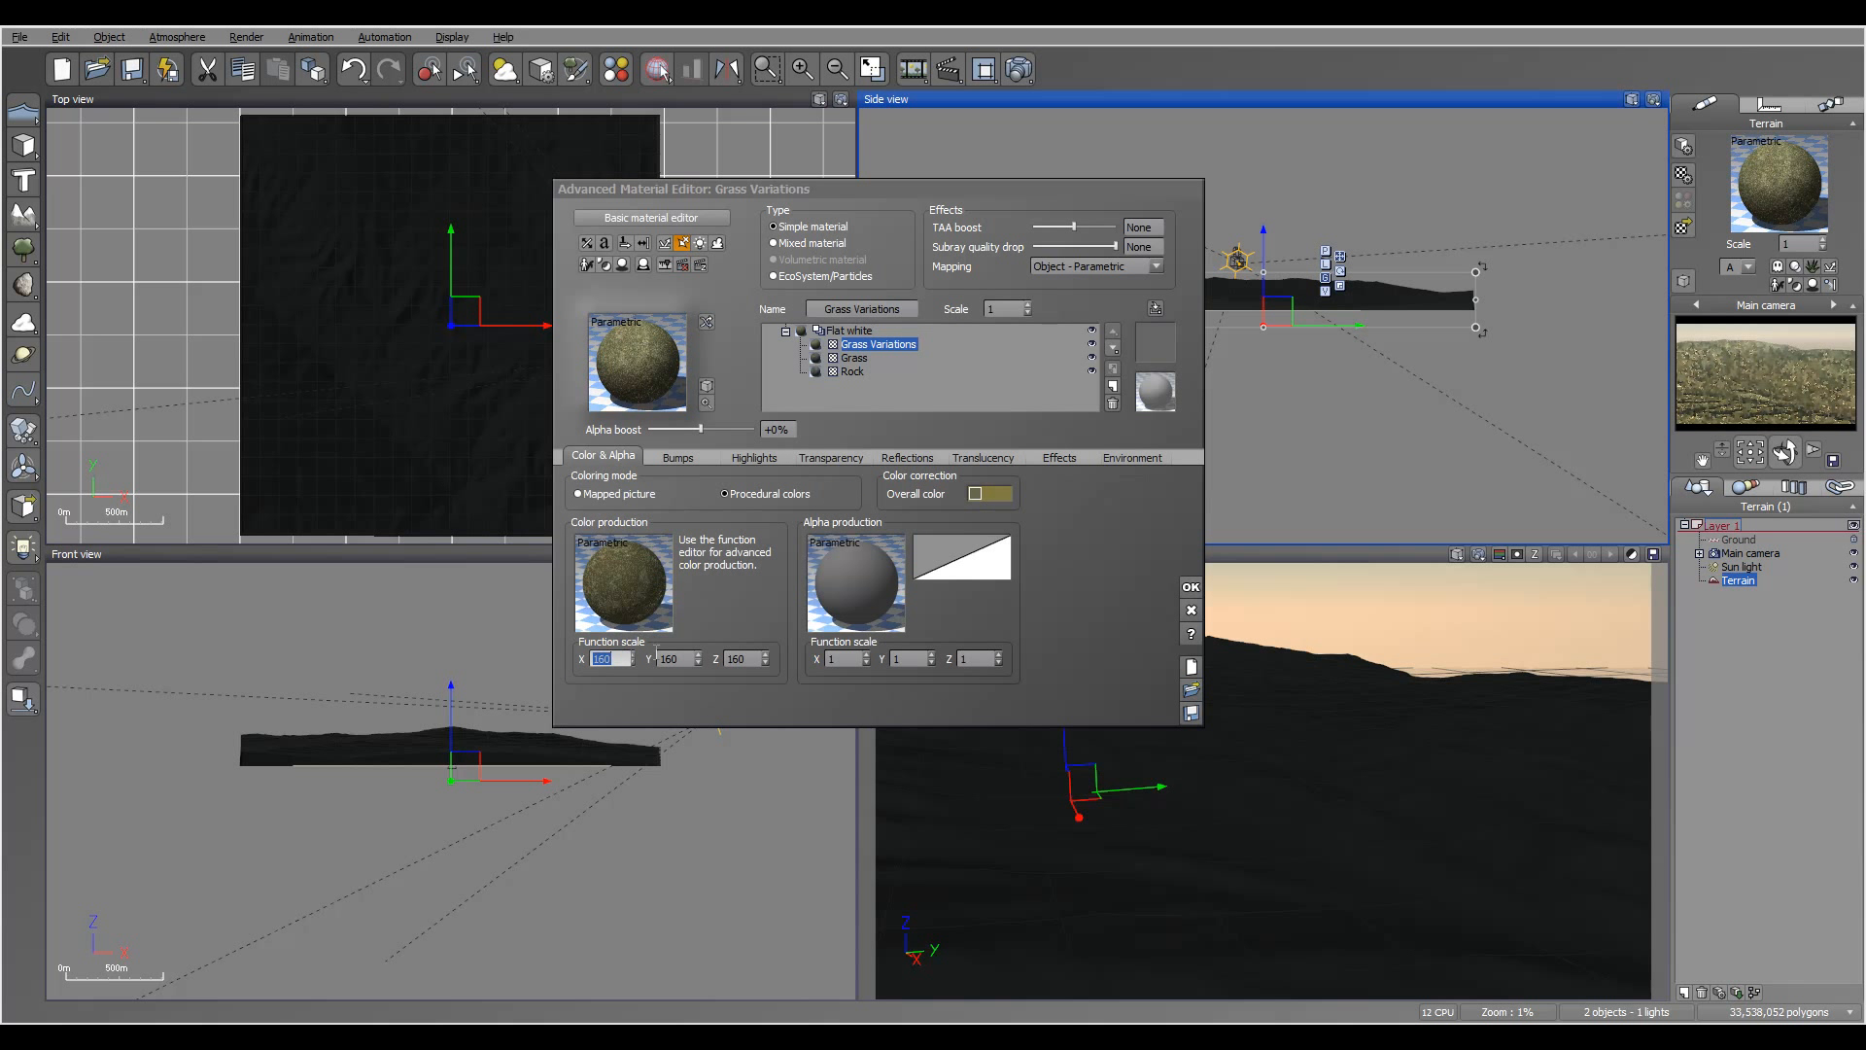
type("0.01")
key("Tab")
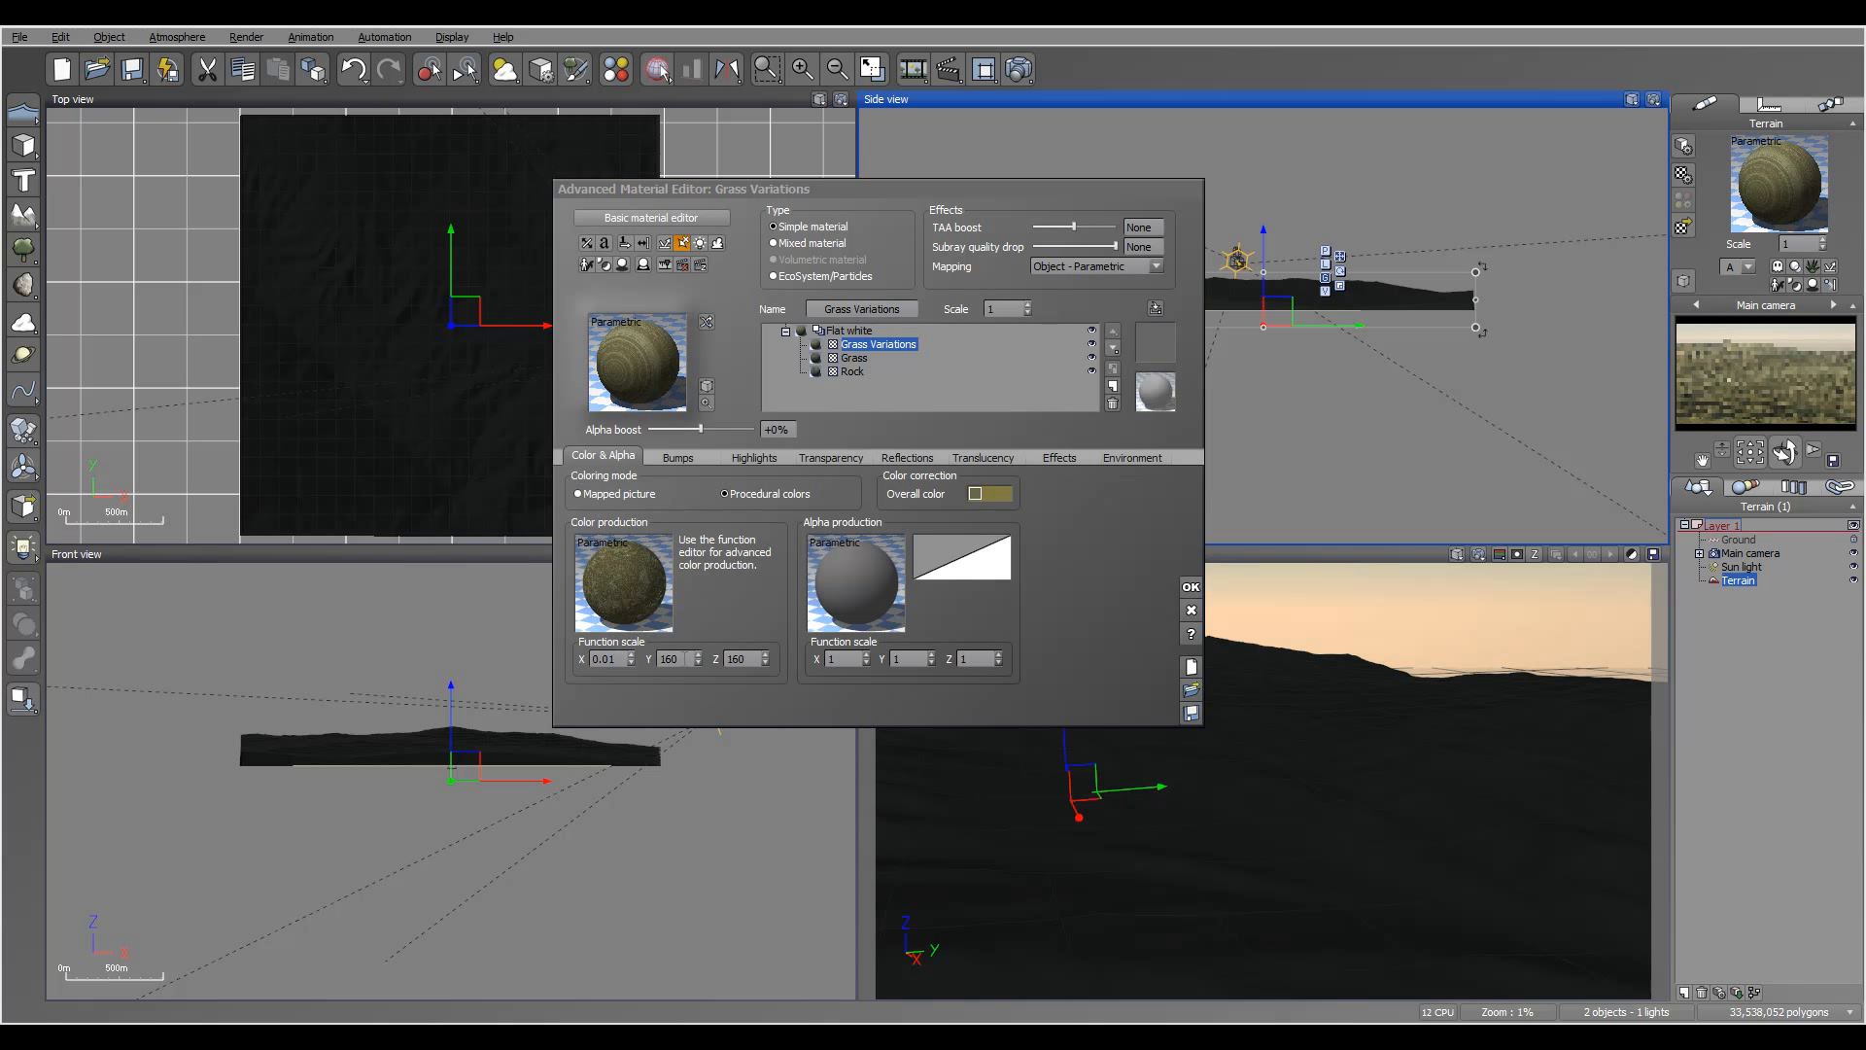
type("0.01")
key("Tab")
type("0.01")
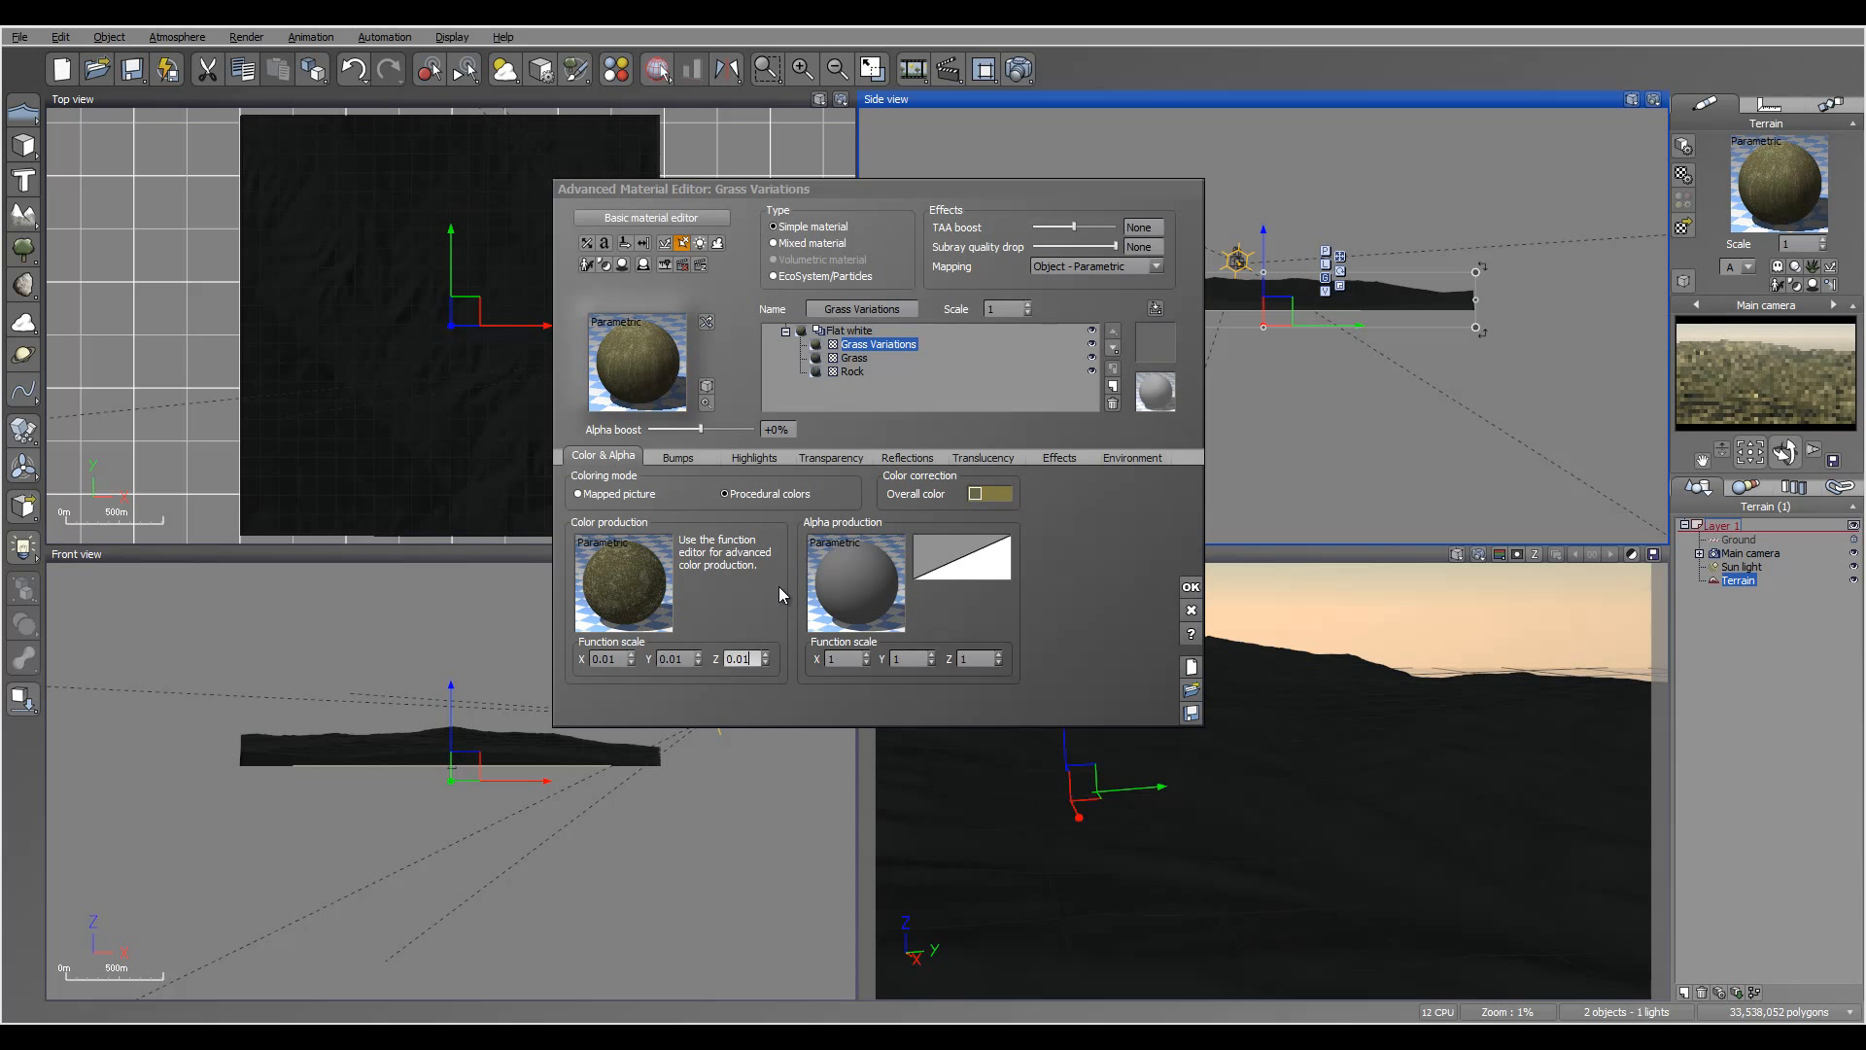
- Set the Grass Variations layer's global transparency to 100% and enable variable transparency
left_click(830, 455)
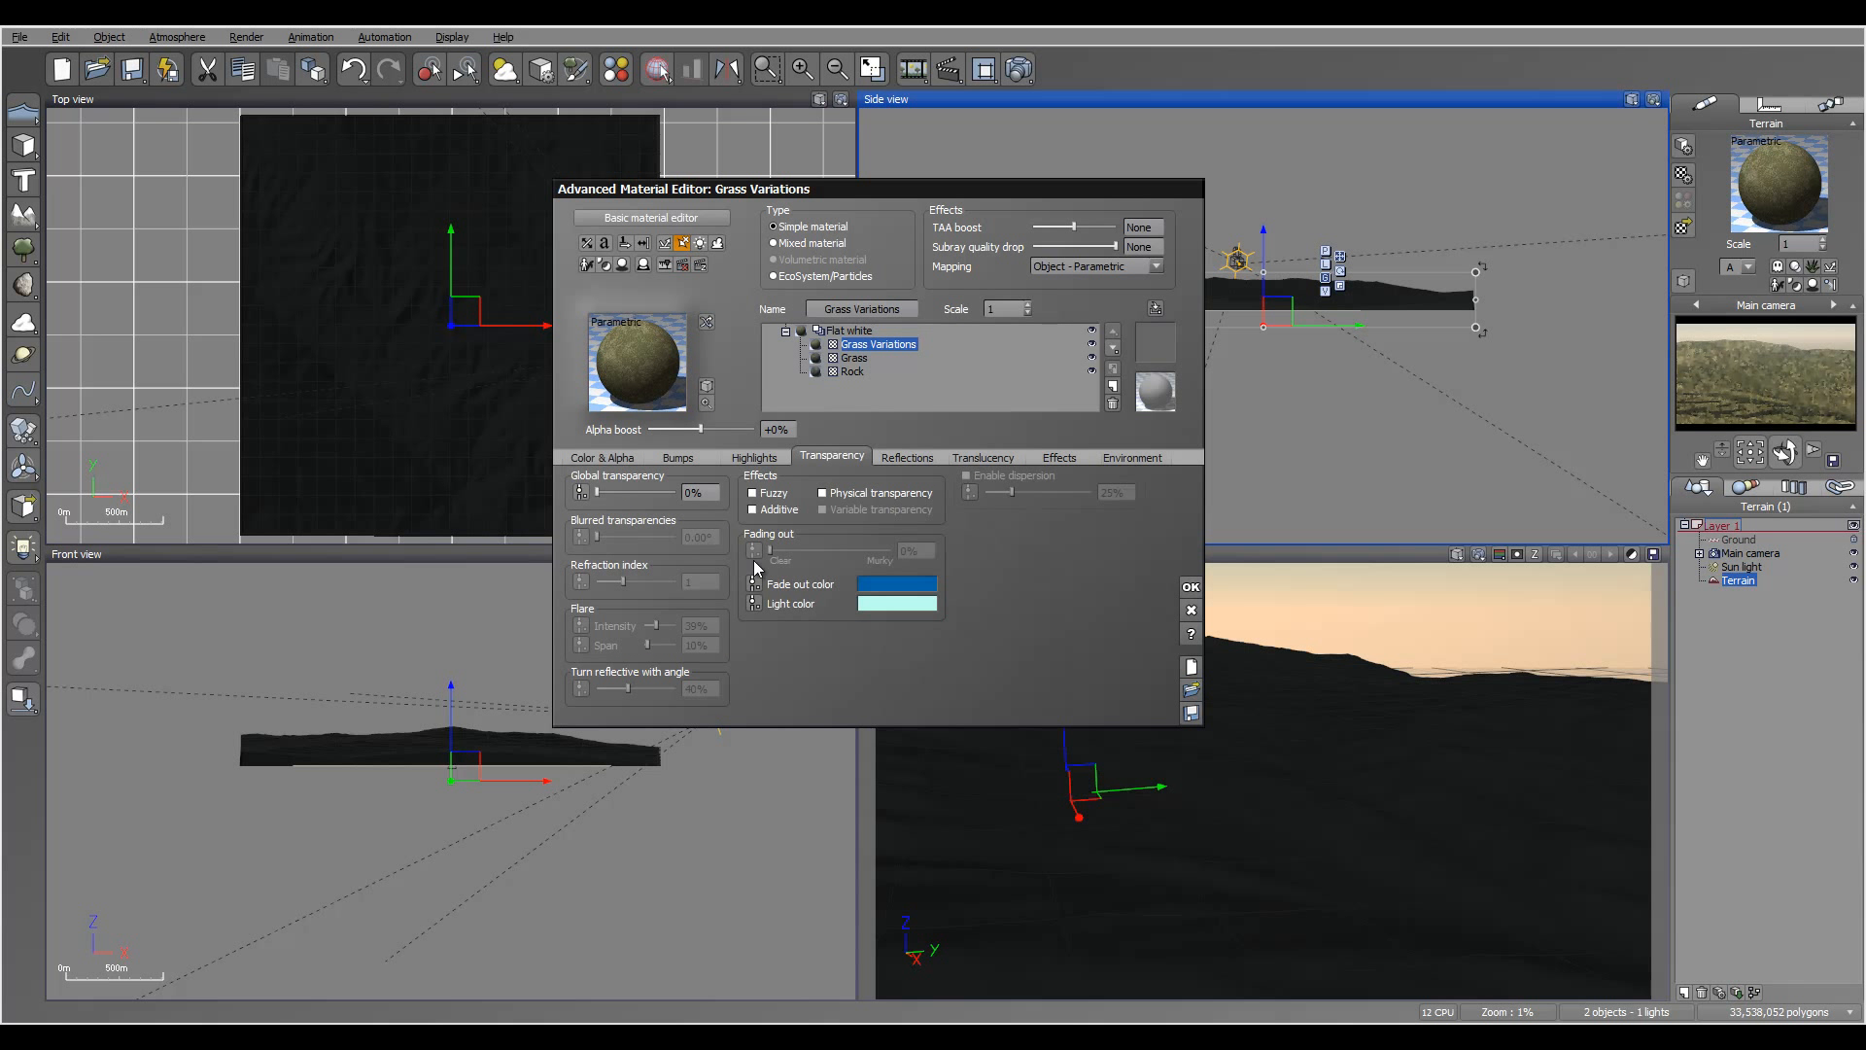
left_click_drag(627, 495, 680, 494)
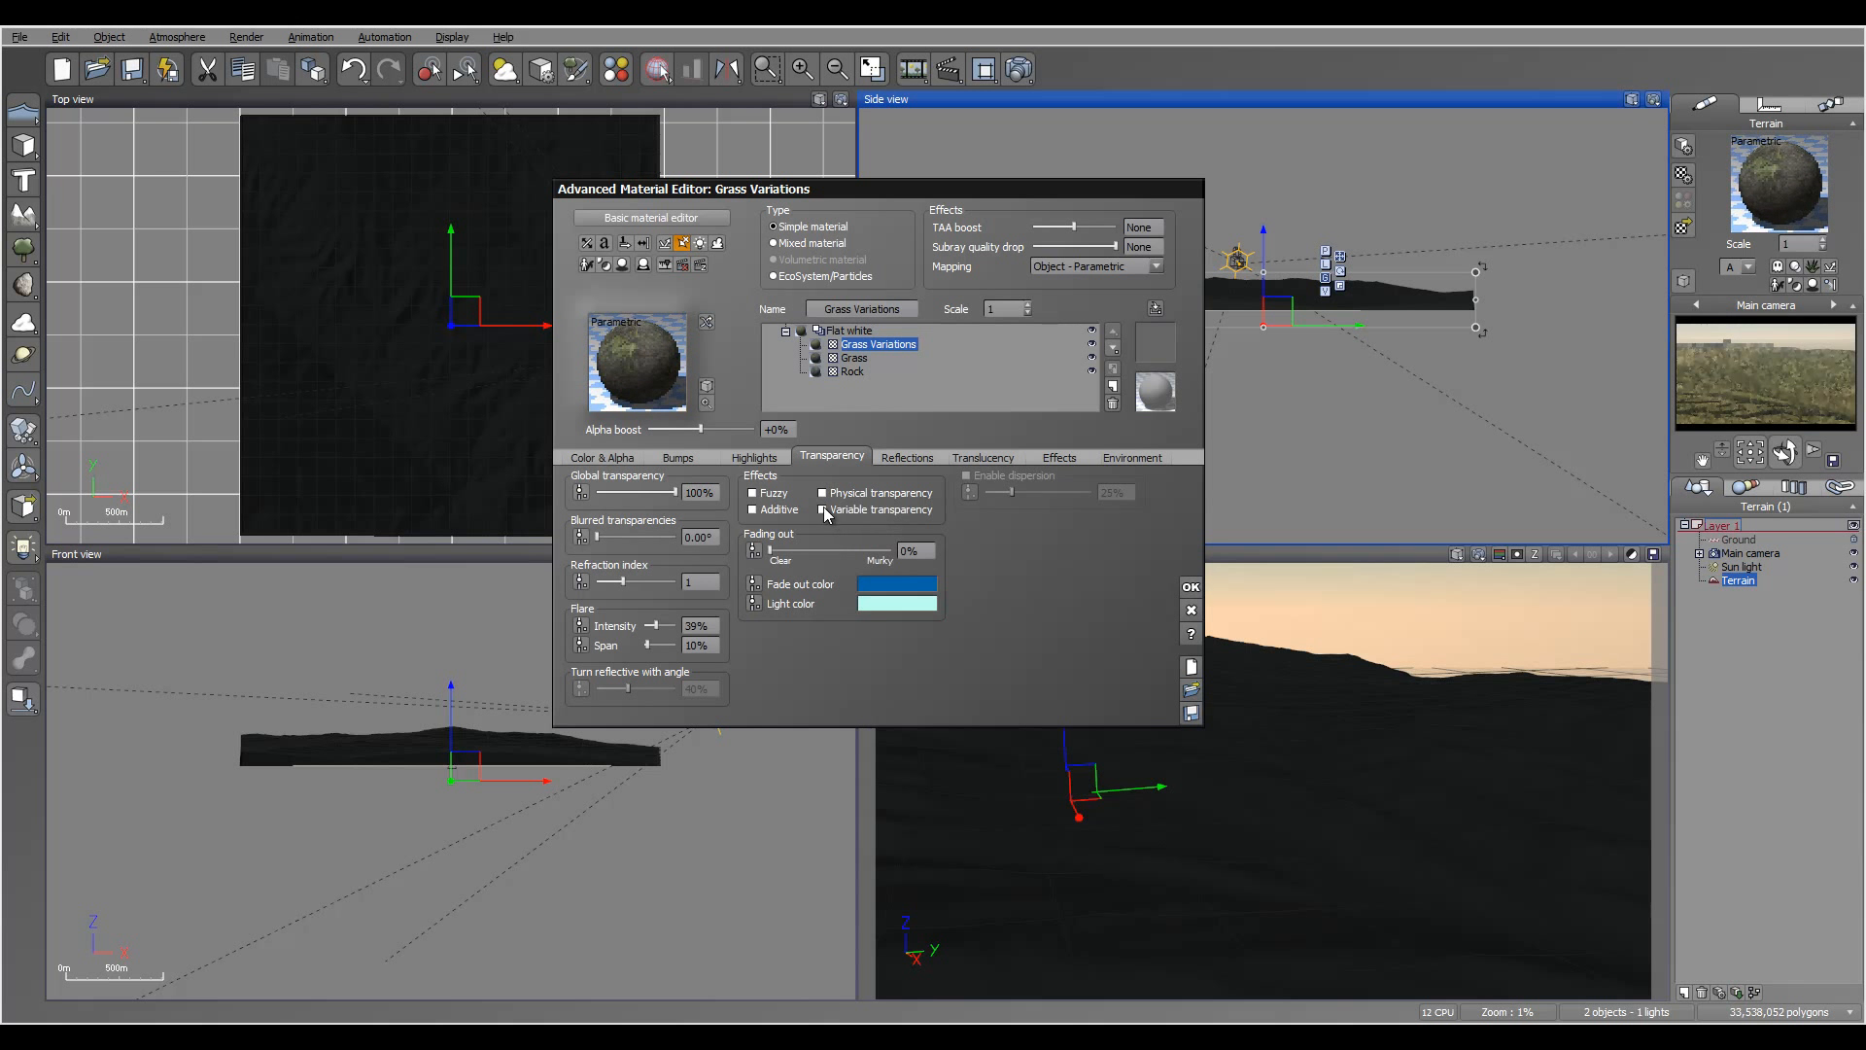
left_click(823, 509)
- Feed the Grass Variations layer's transparency production from a projected texture map using MRdepost.tif, with the image inverted
double_click(1006, 581)
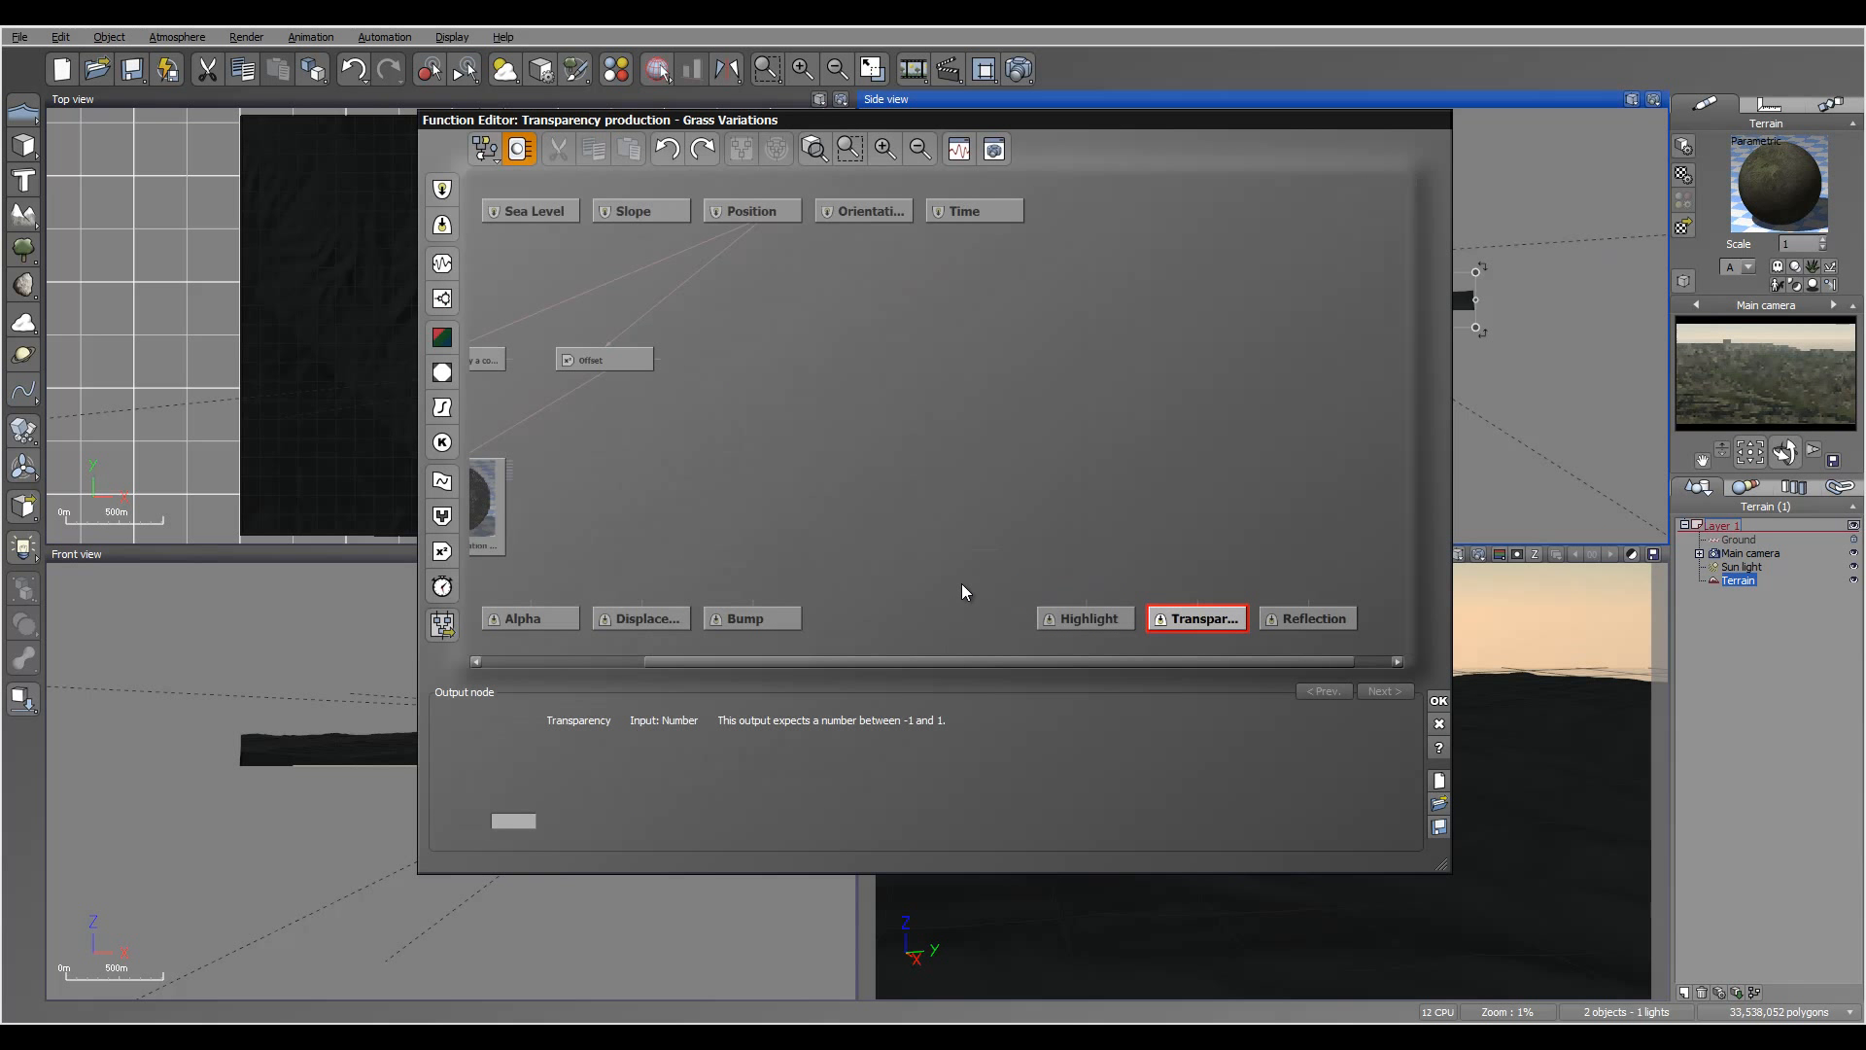
left_click(442, 372)
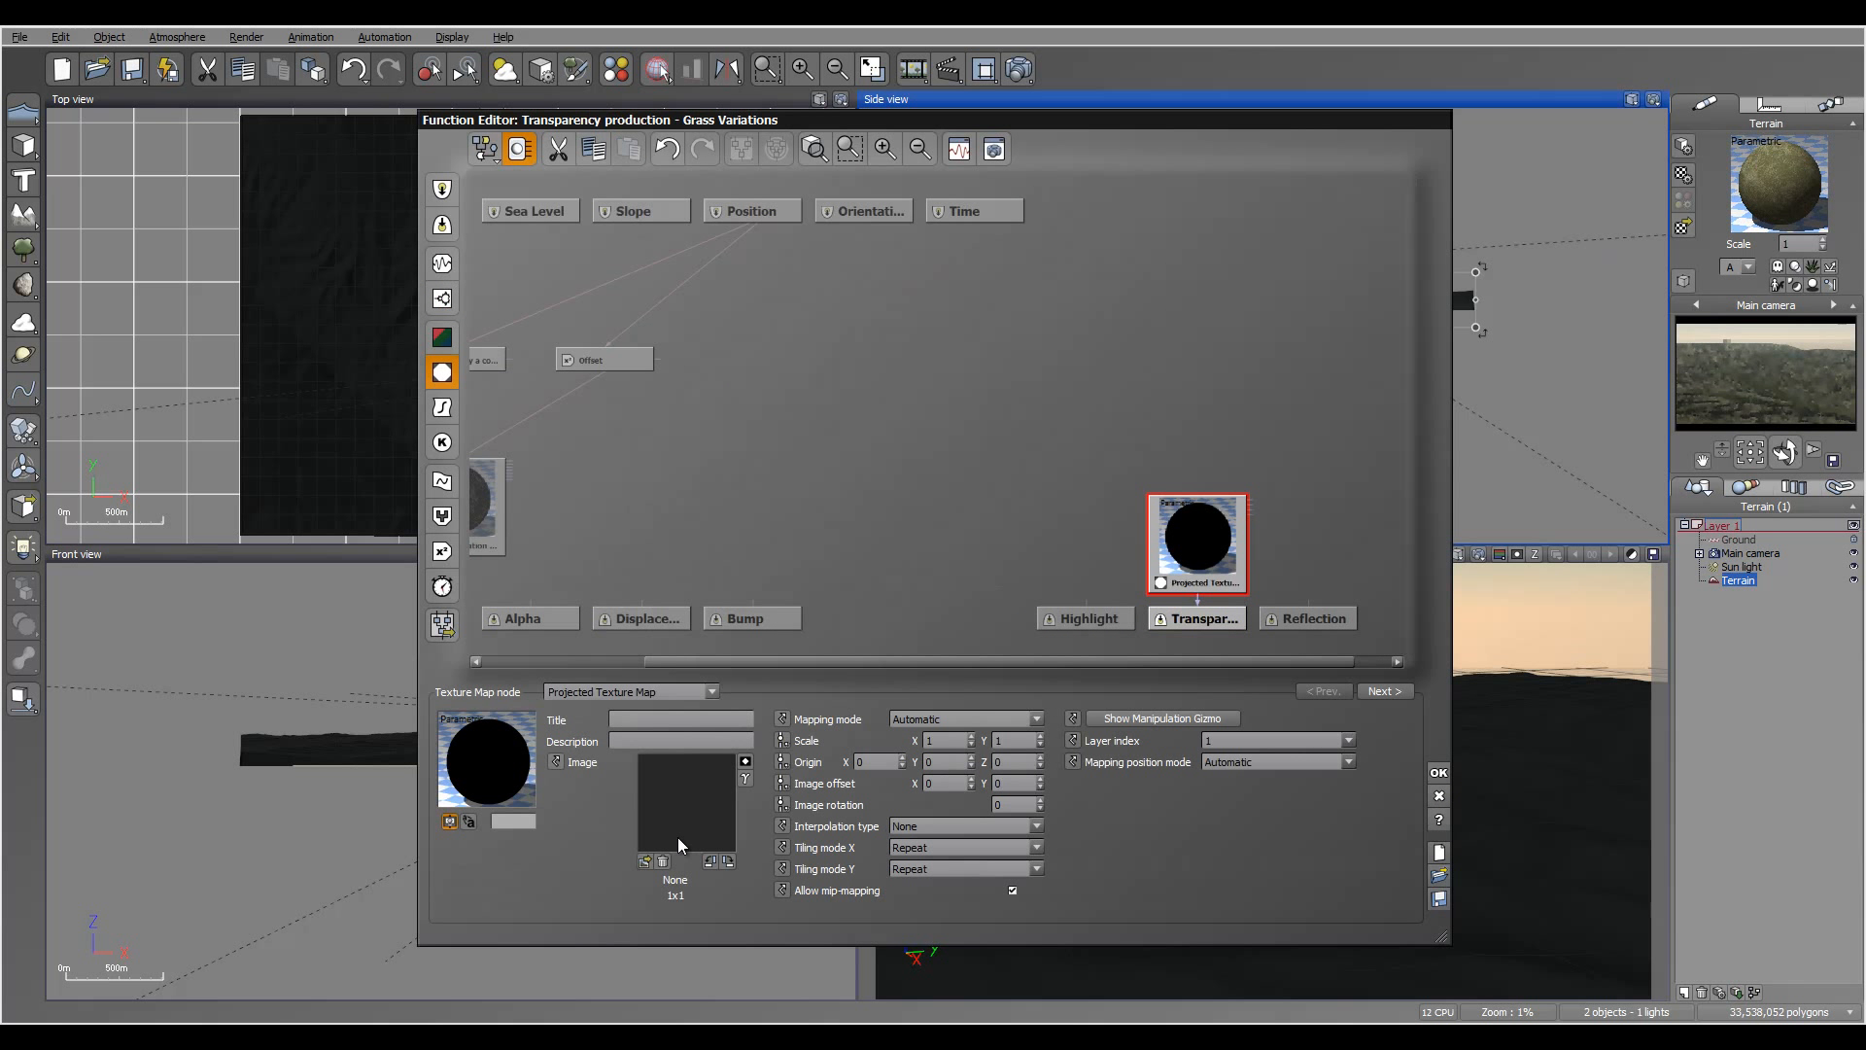
left_click(645, 861)
left_click(1029, 808)
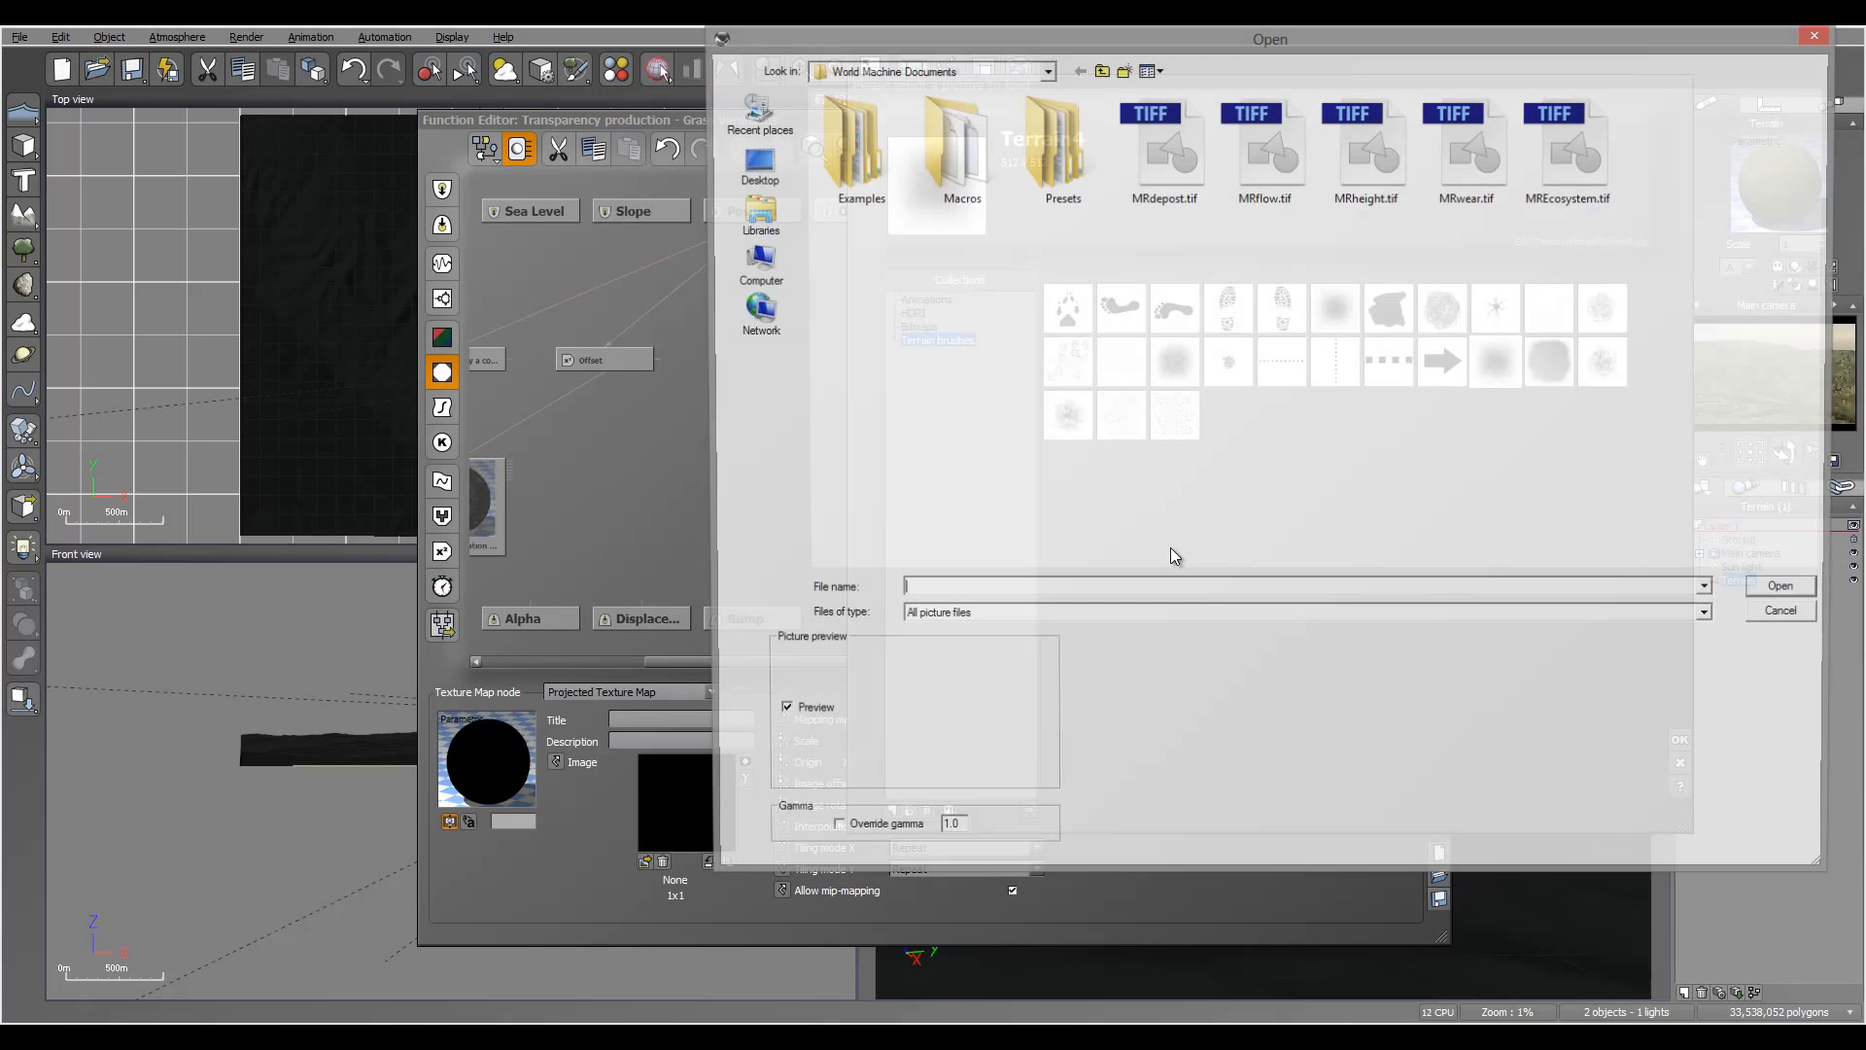
left_click(1203, 147)
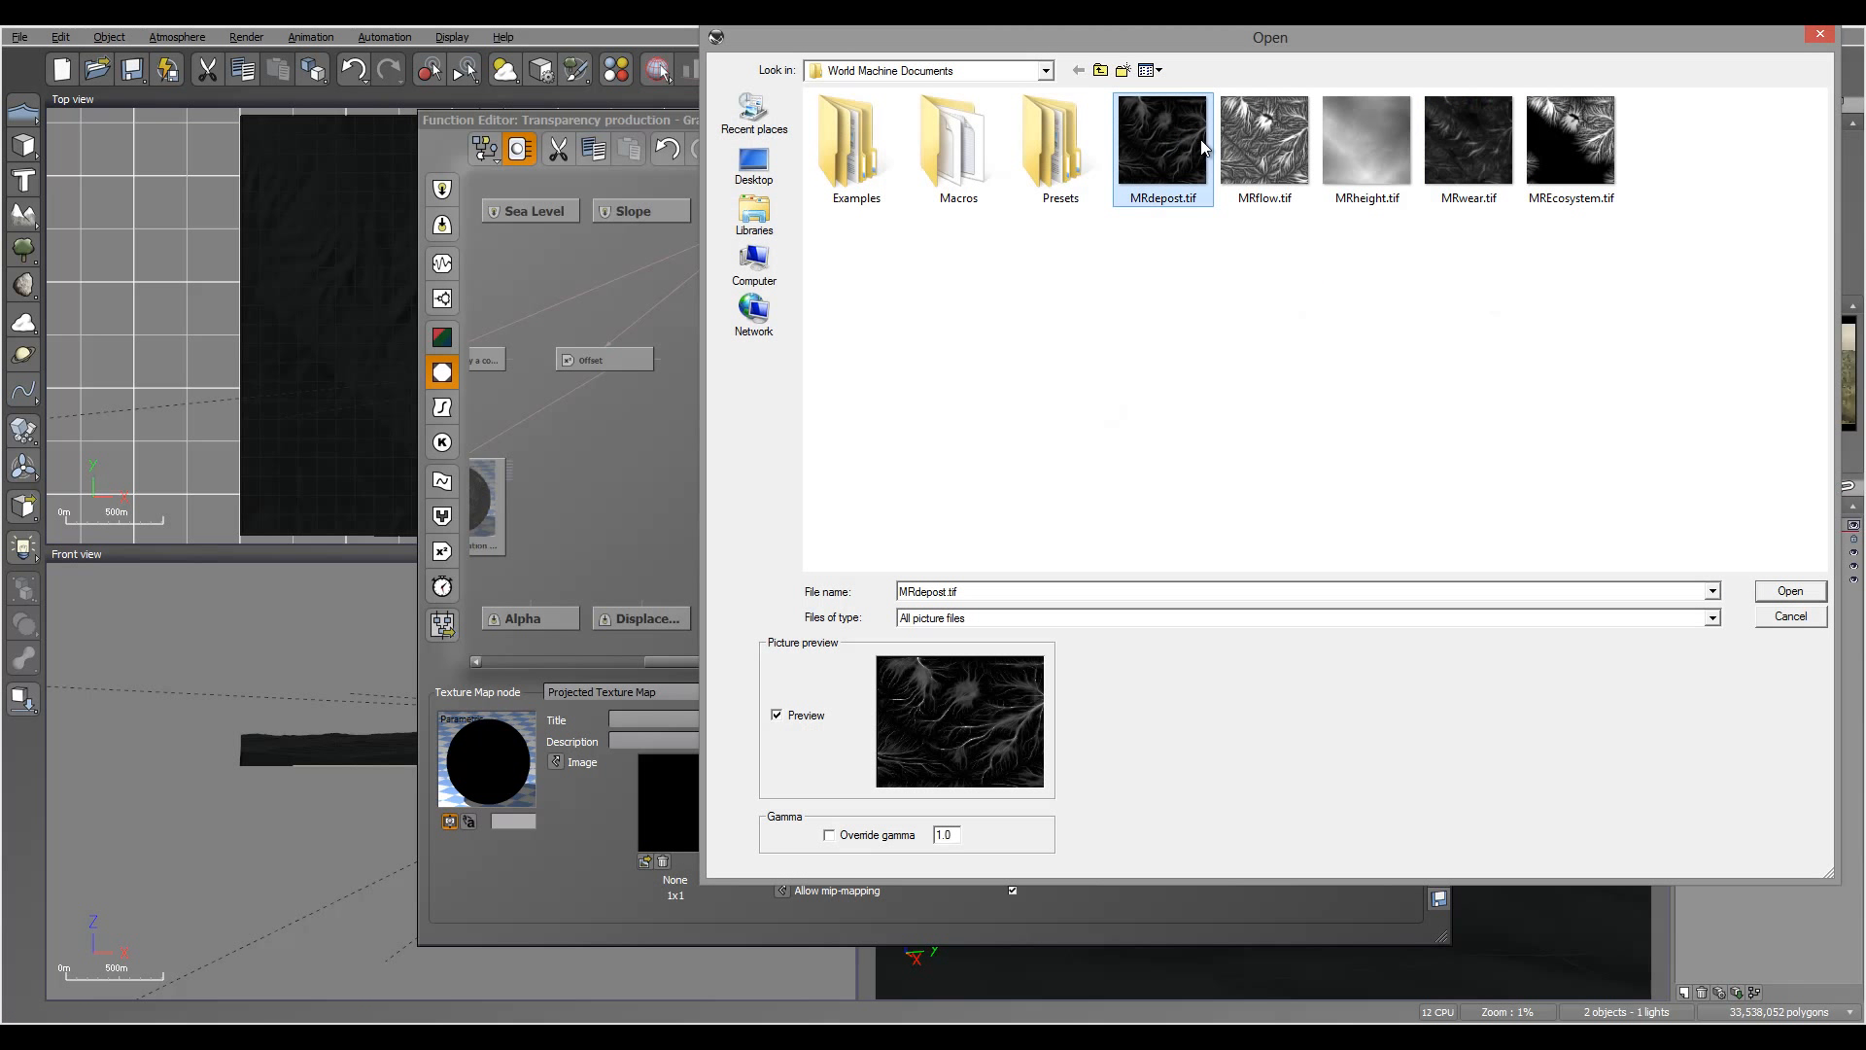
left_click(1795, 593)
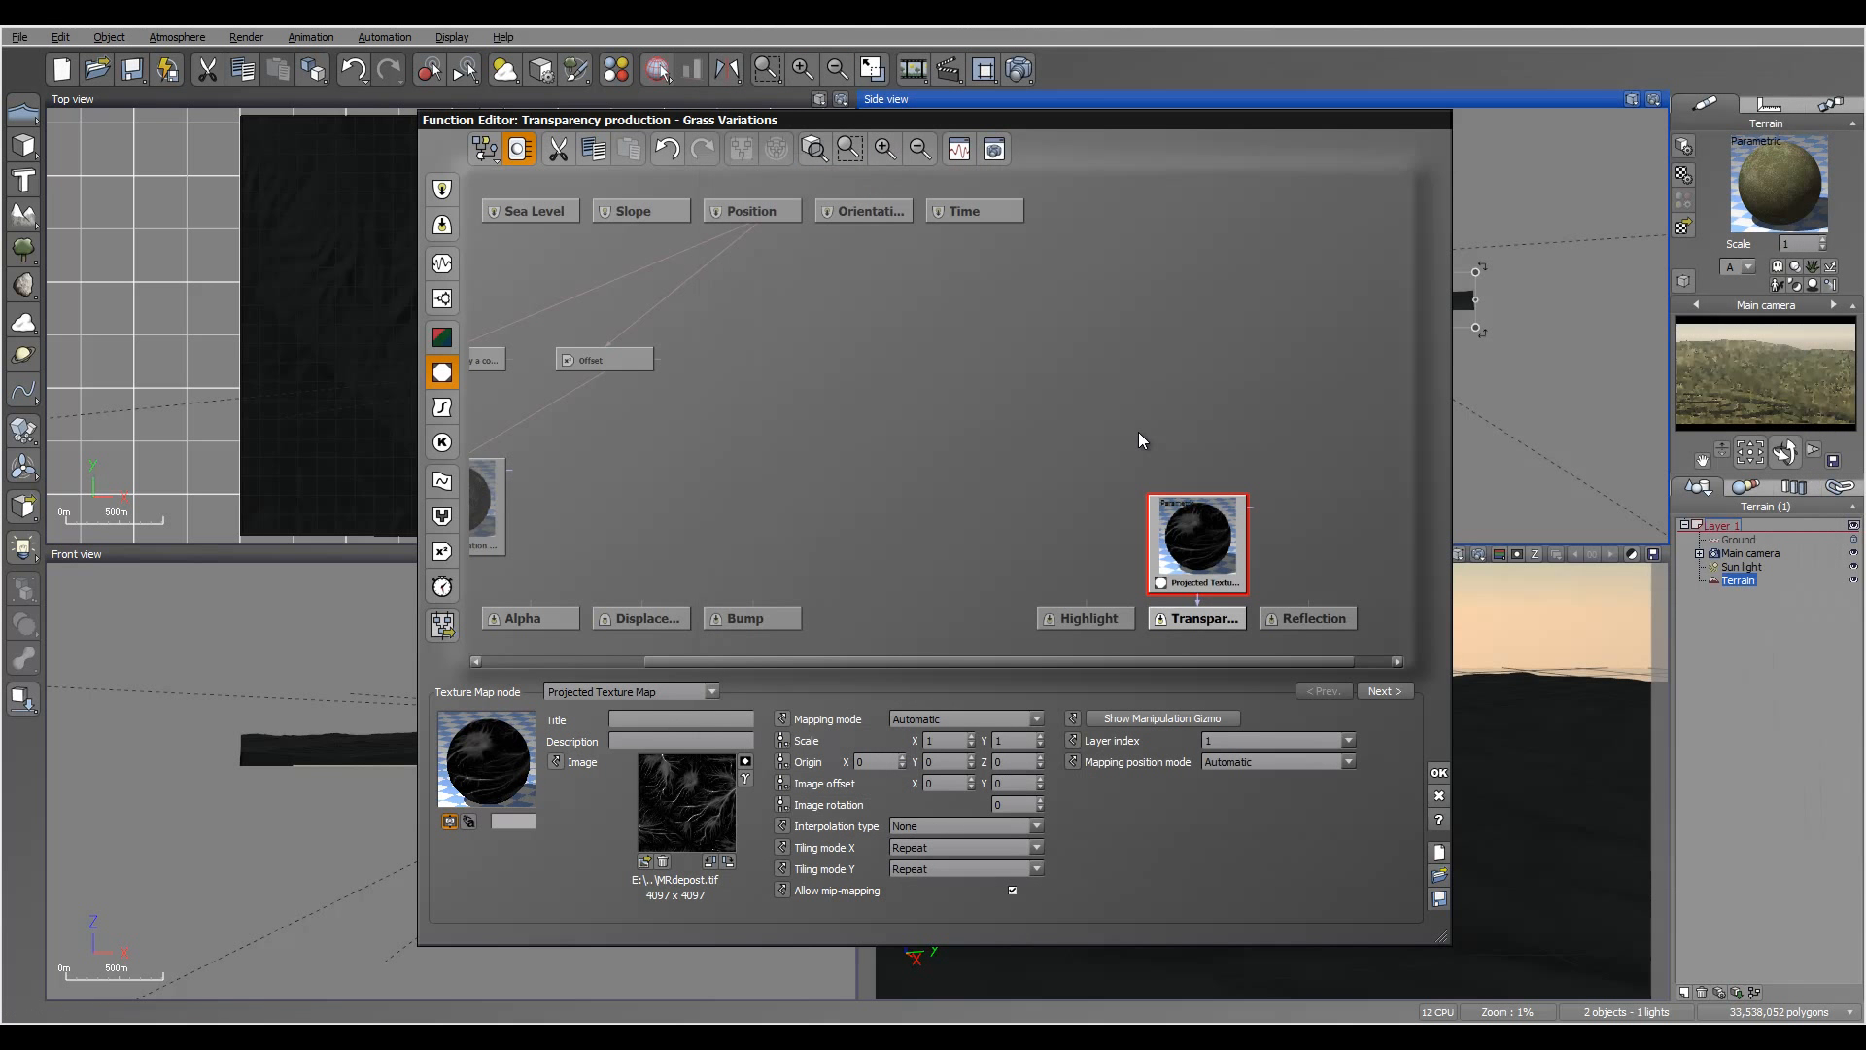
left_click(746, 762)
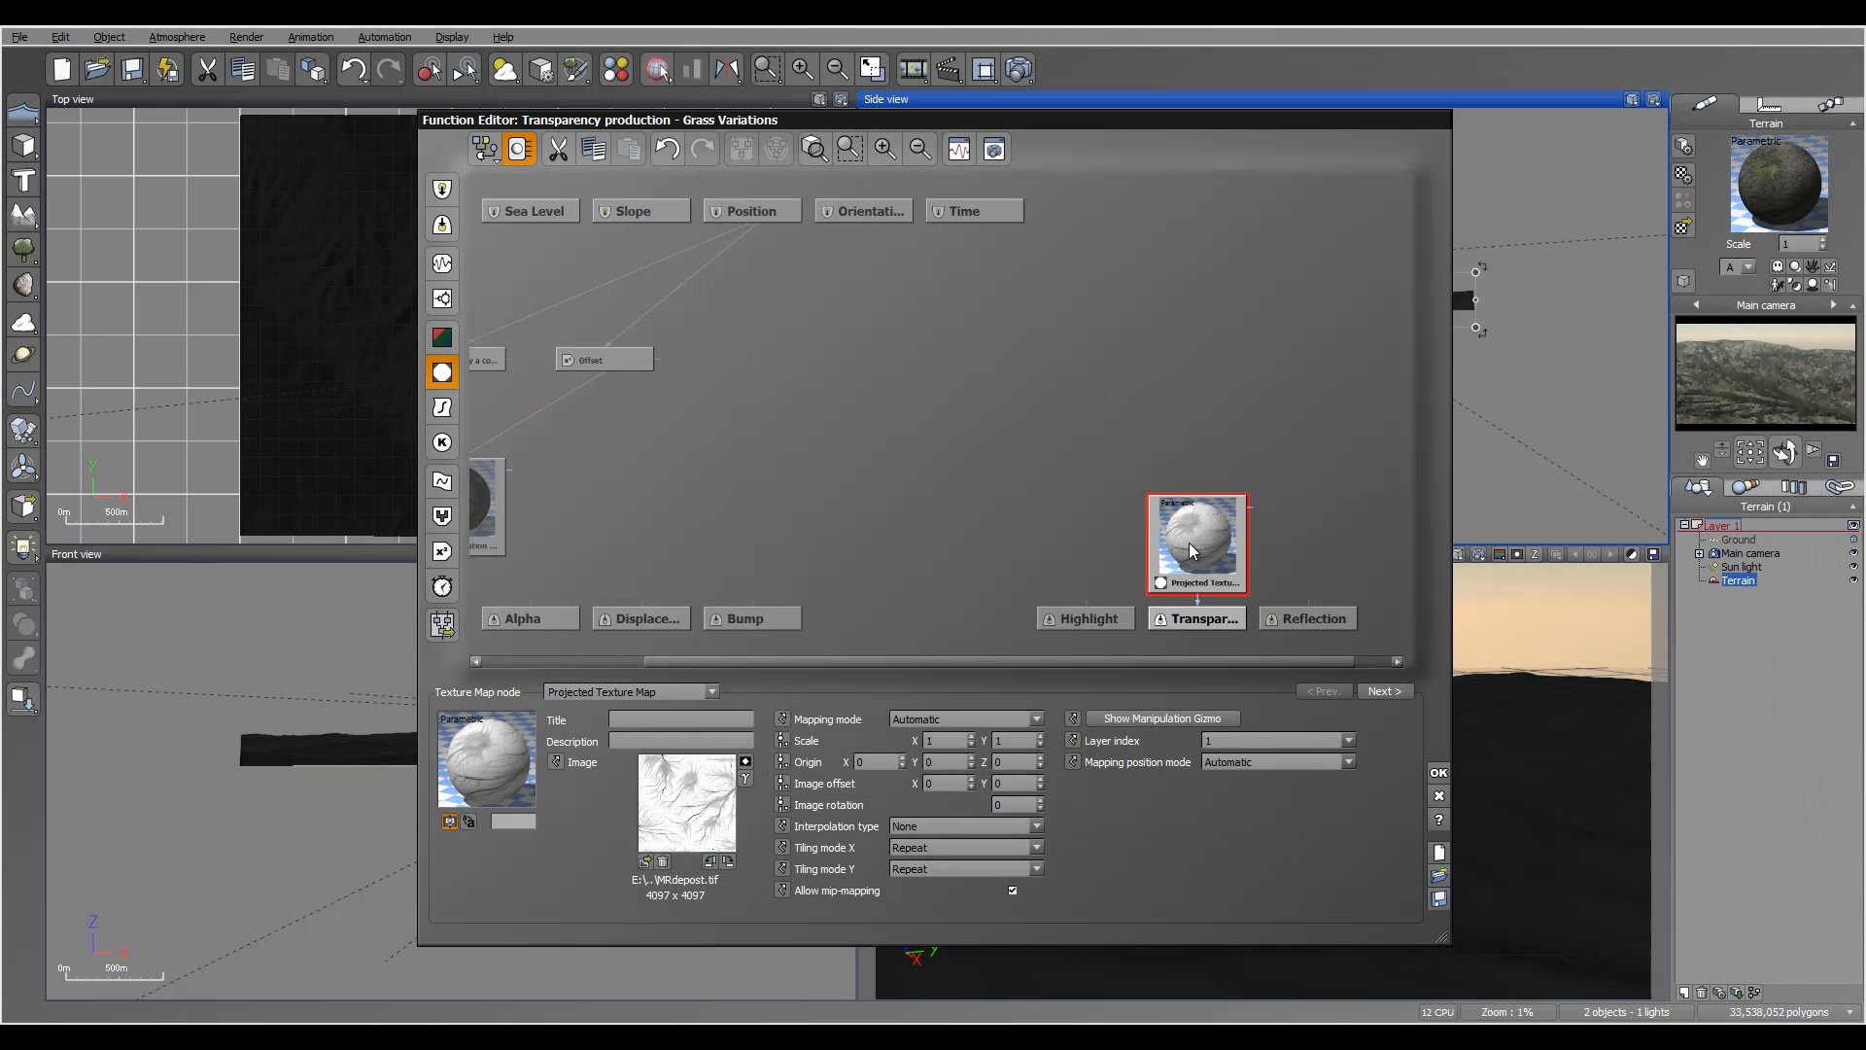
- Move the texture map node up and insert a Filter node on its connection to the Transparency output
left_click_drag(1190, 544, 1155, 452)
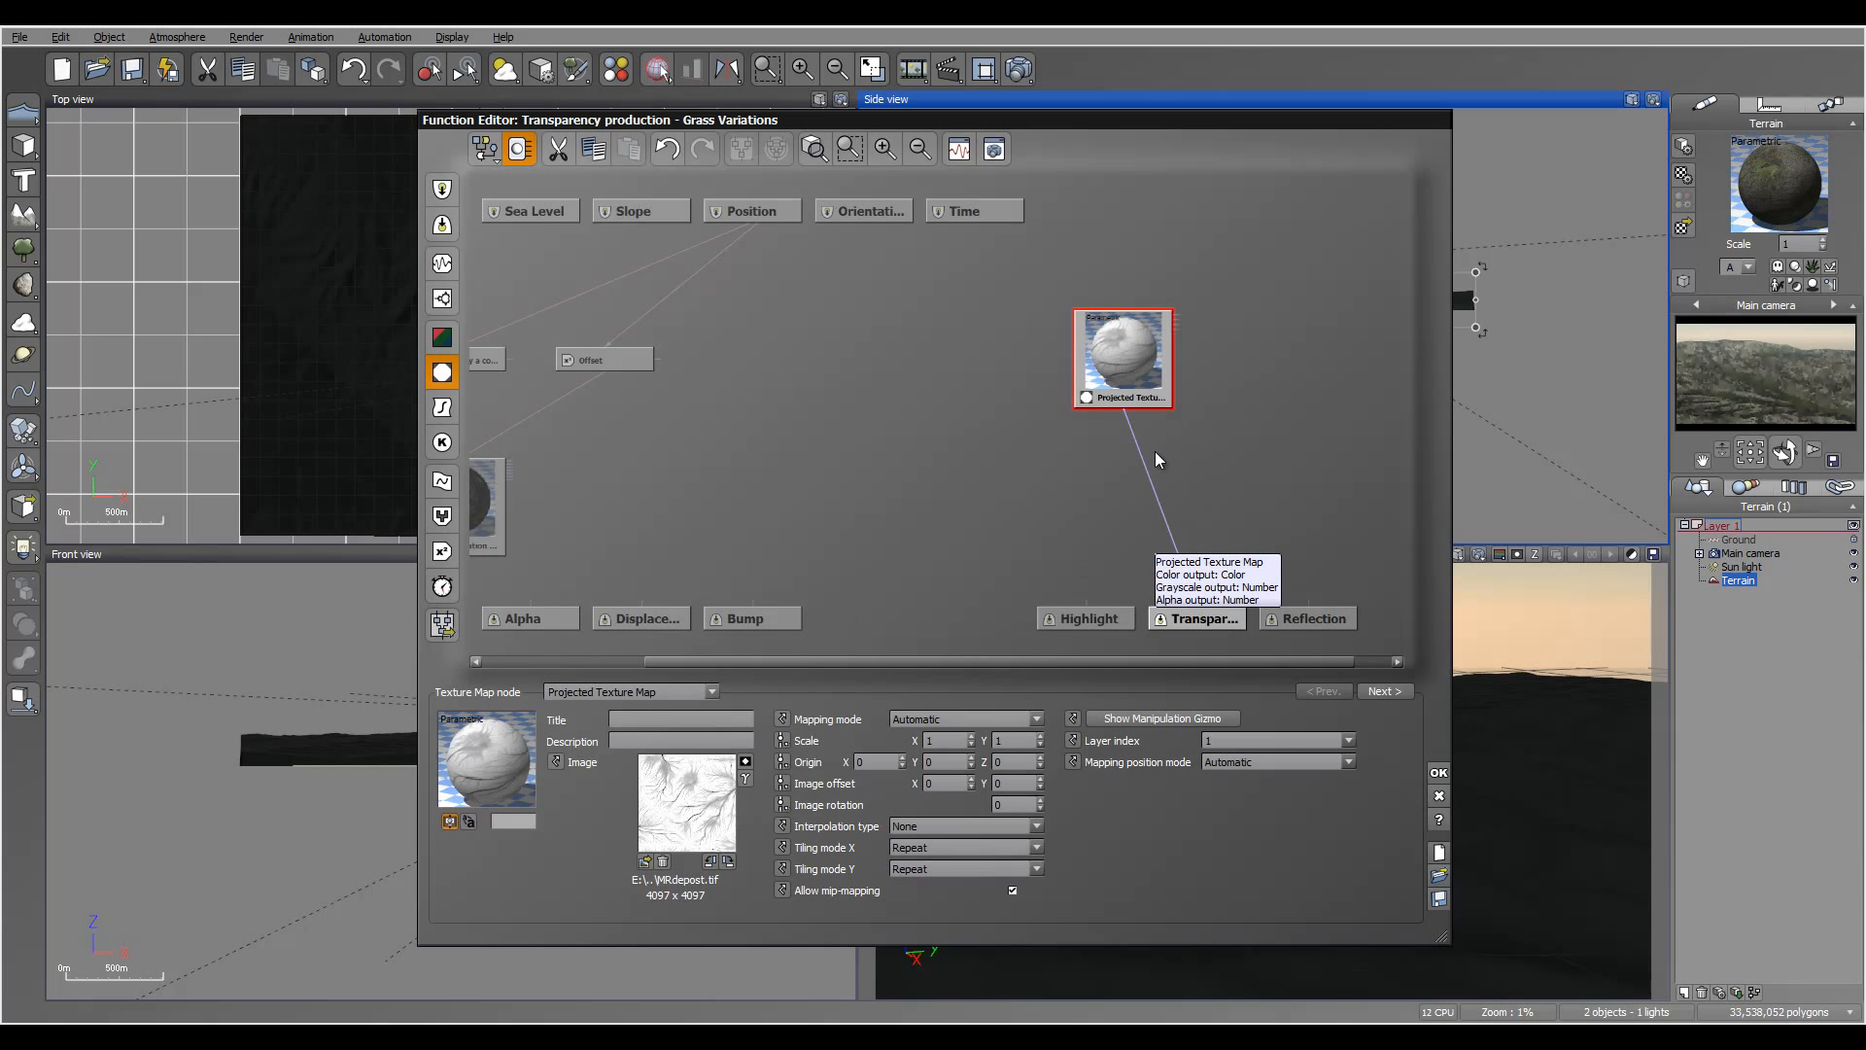
left_click(1162, 516)
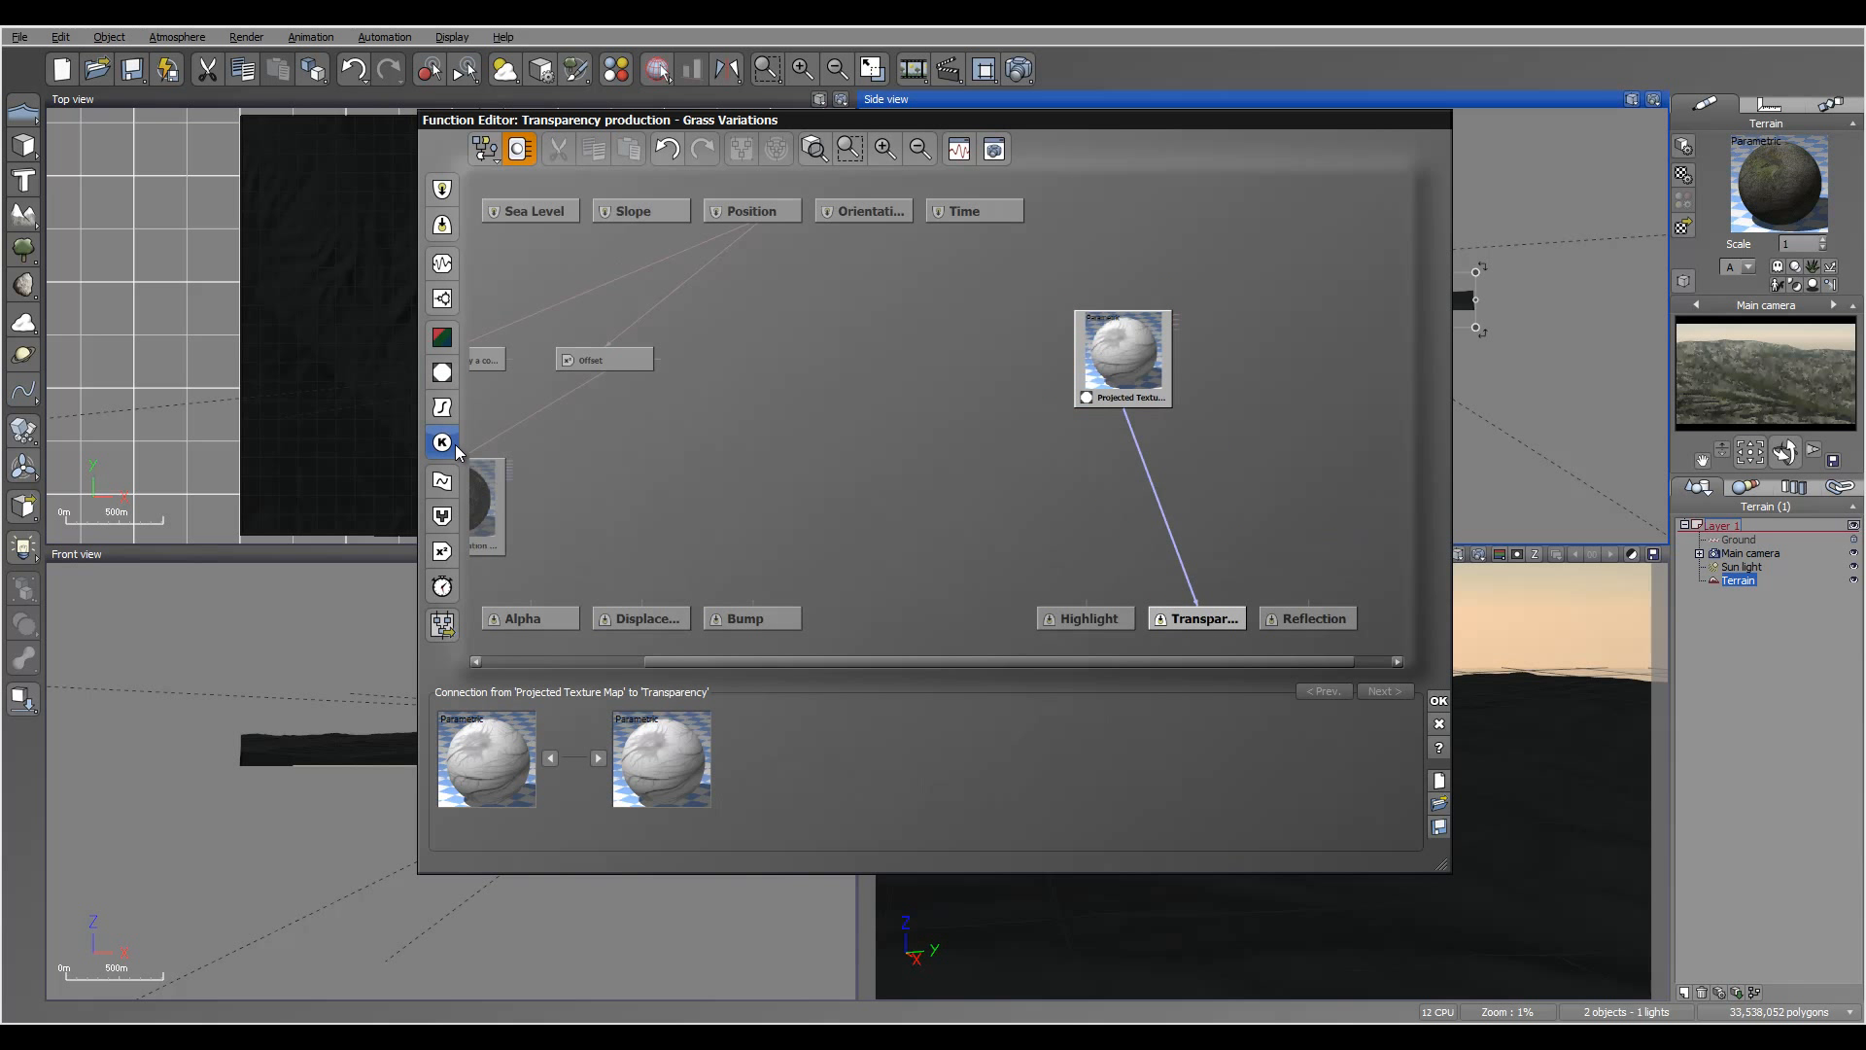
left_click(442, 408)
- Bend the filter curve downward with keypoints at about X -0.01, Y -0.77 and X 0.58, Y -0.23, and accept the function
left_click(1066, 725)
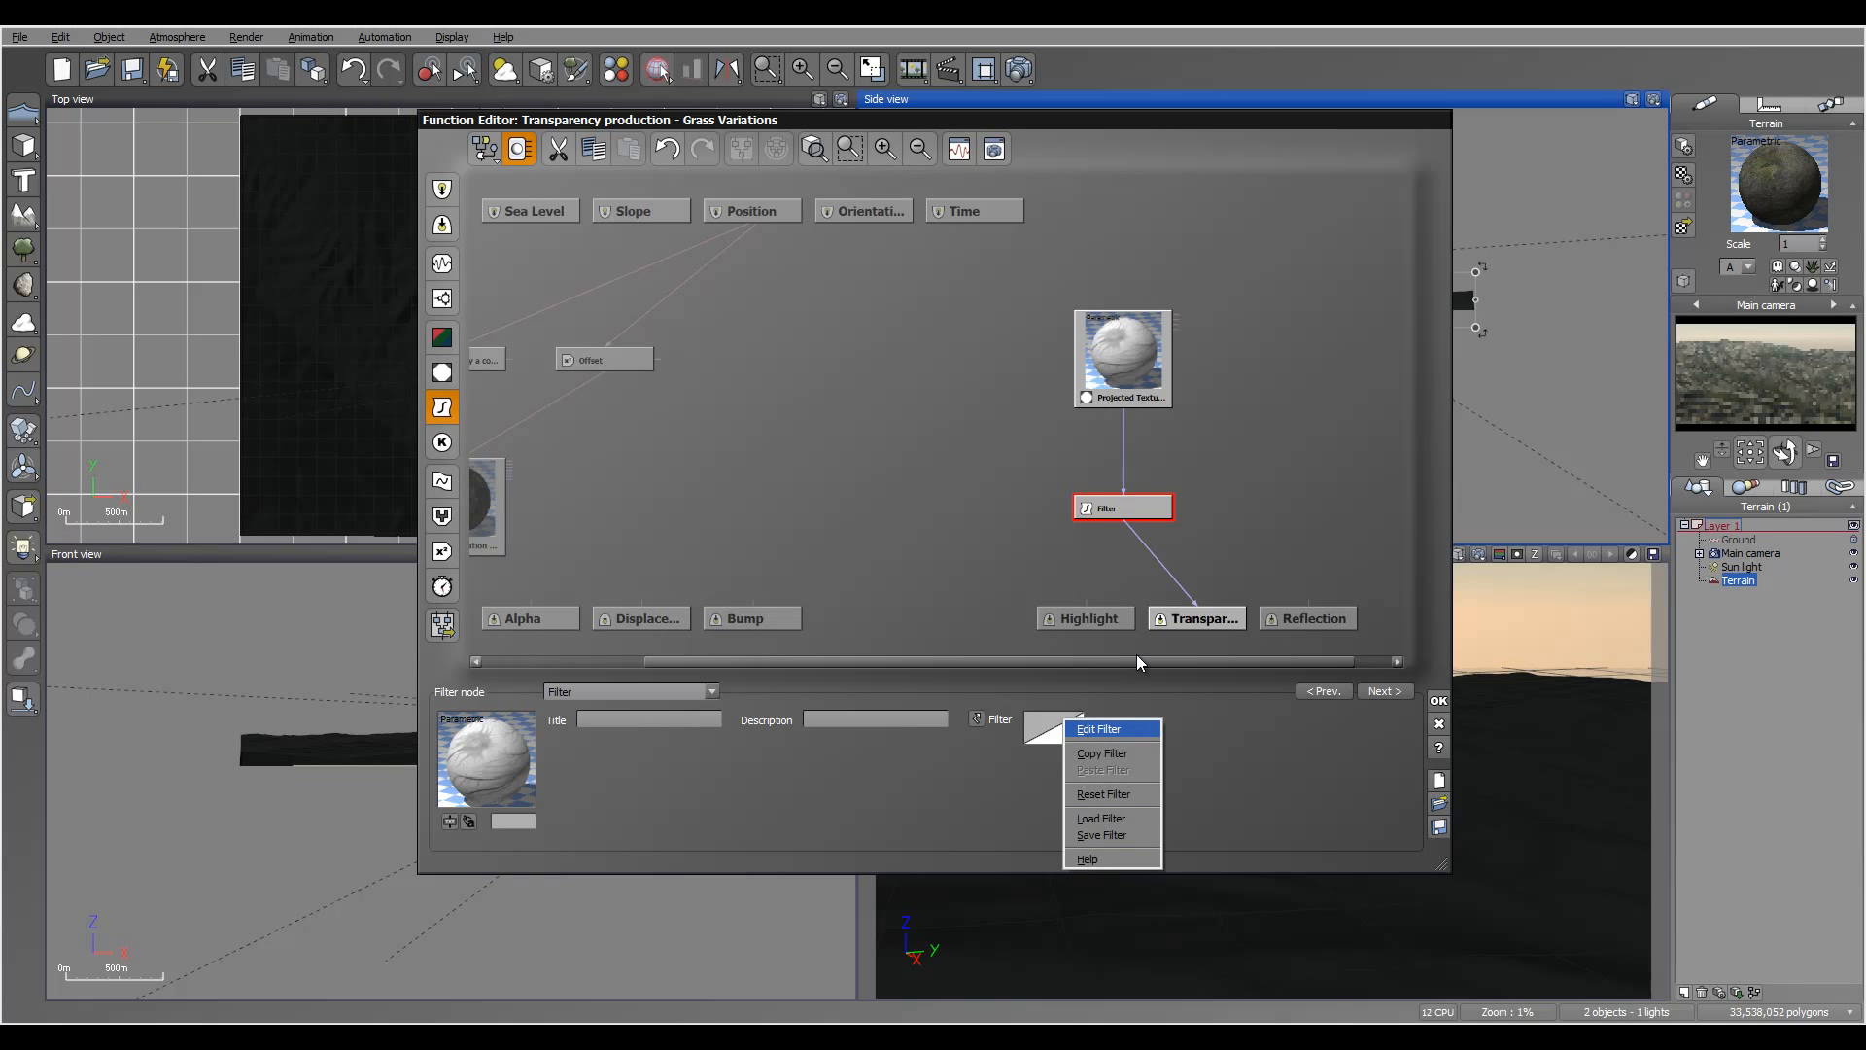
left_click(1083, 731)
left_click_drag(1391, 450, 1396, 480)
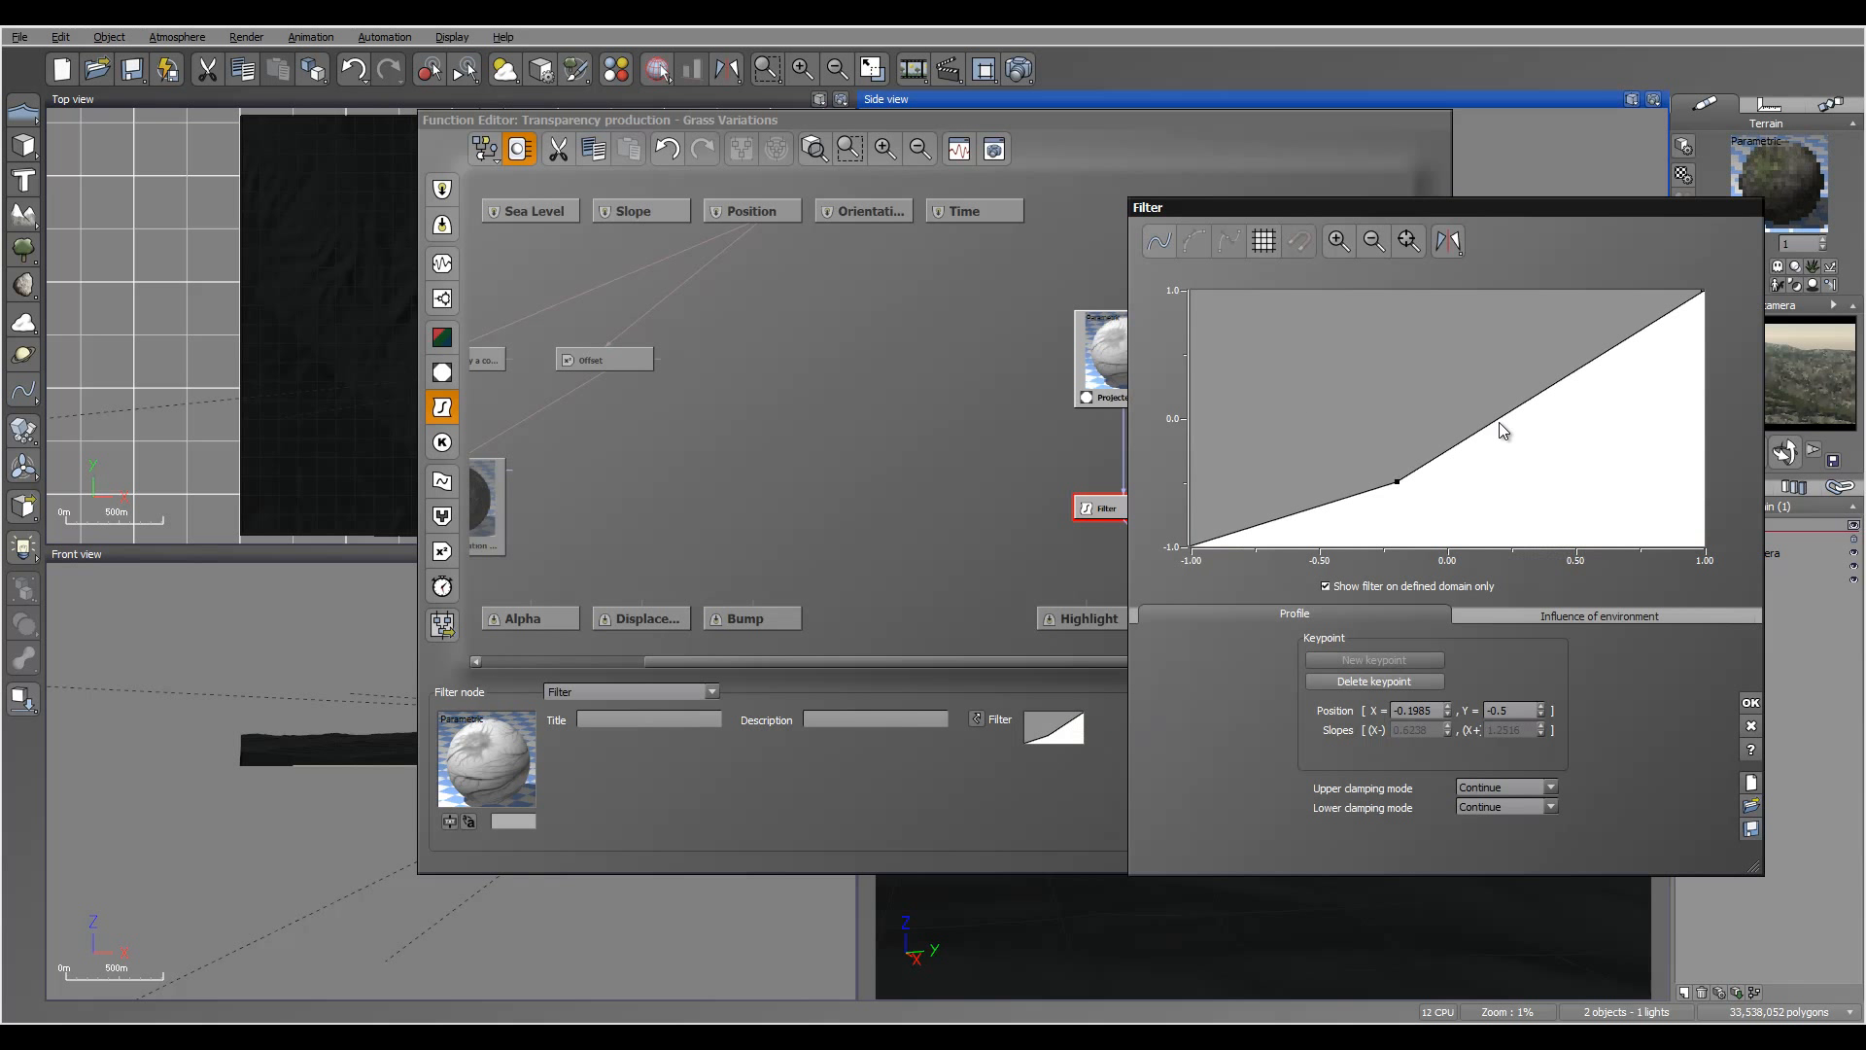
left_click(1525, 403)
left_click_drag(1518, 389, 1595, 446)
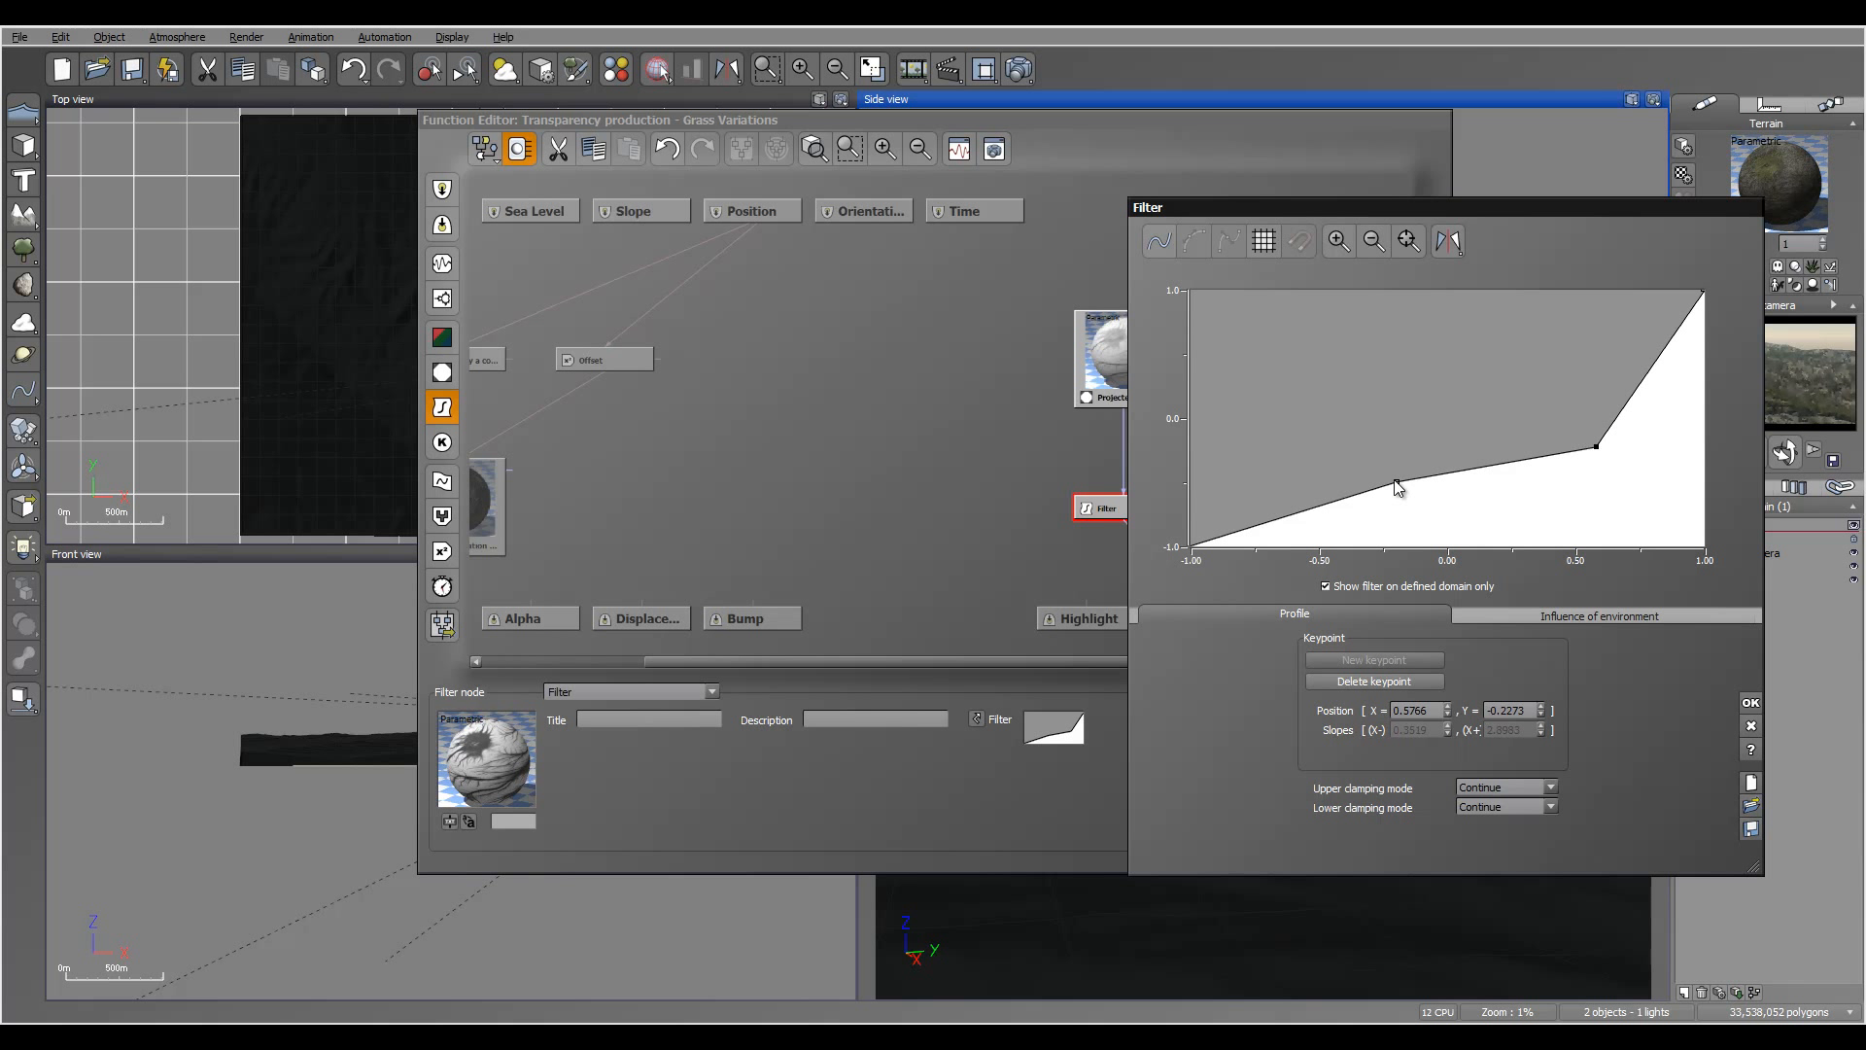
left_click_drag(1395, 481, 1446, 515)
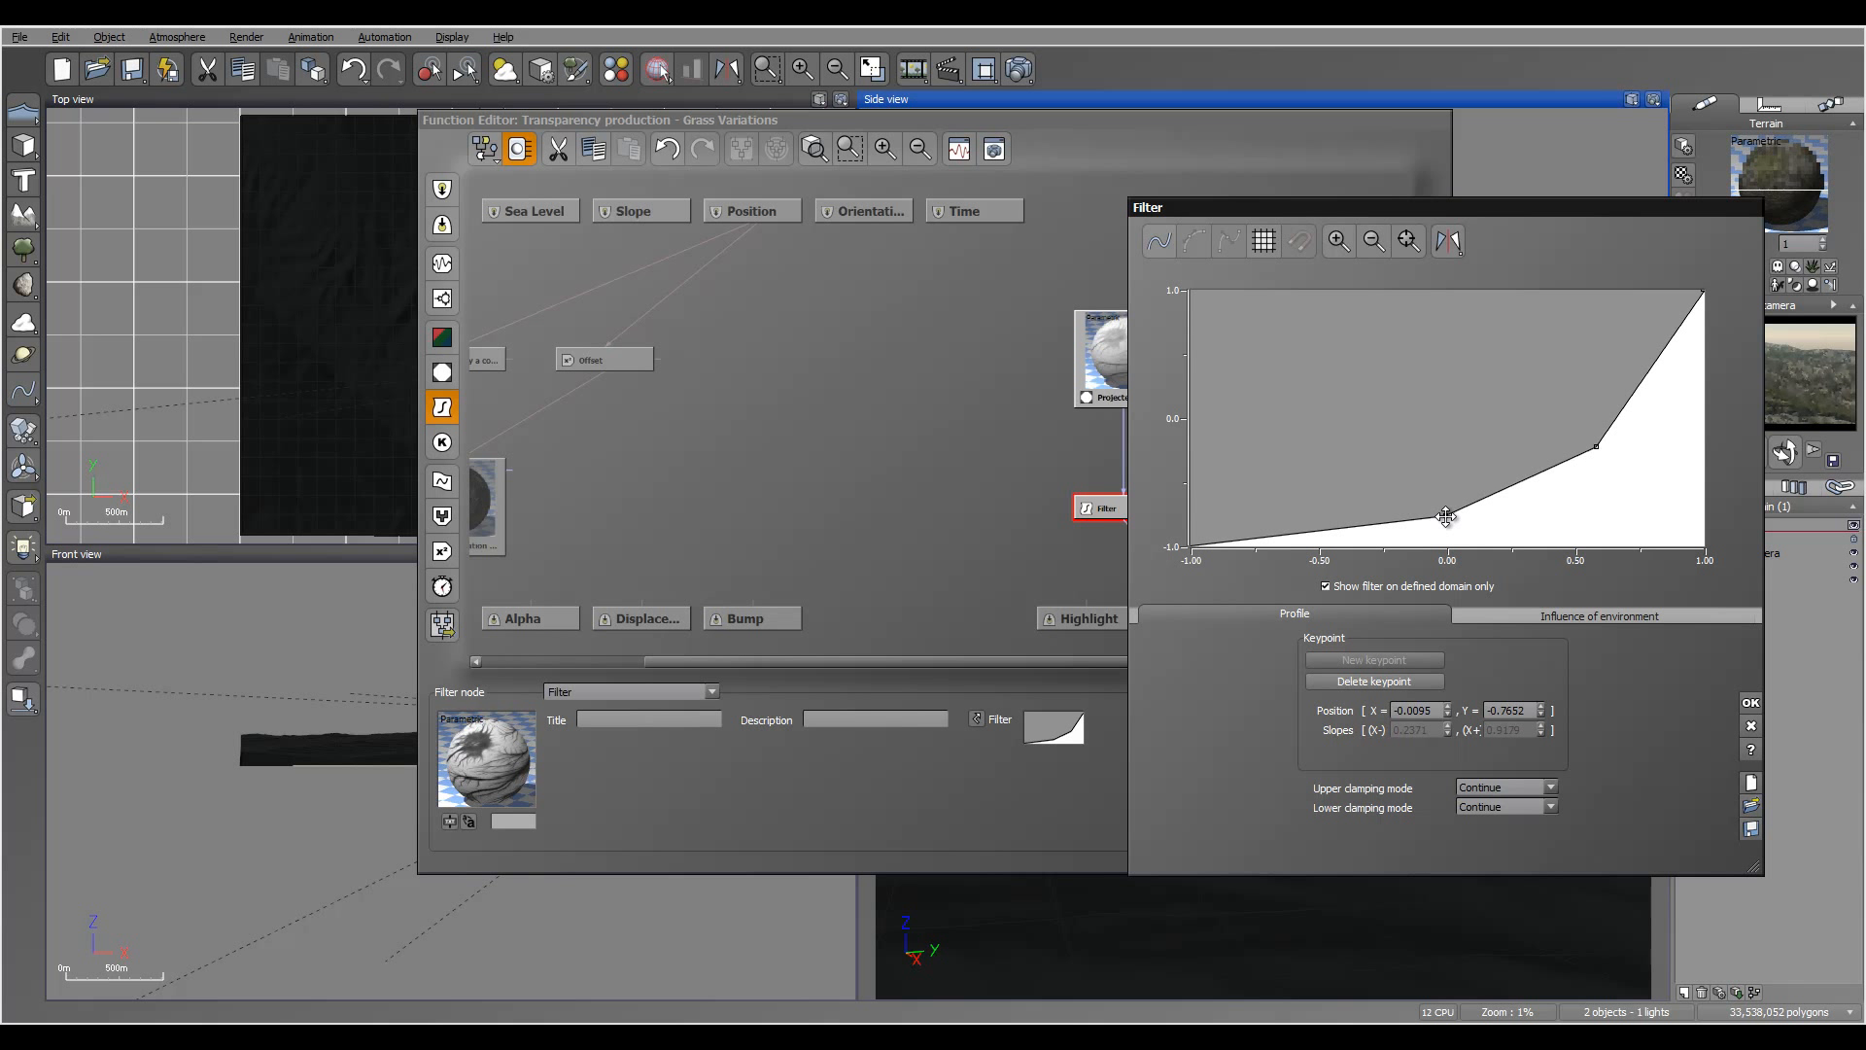
left_click(1753, 701)
left_click(1444, 704)
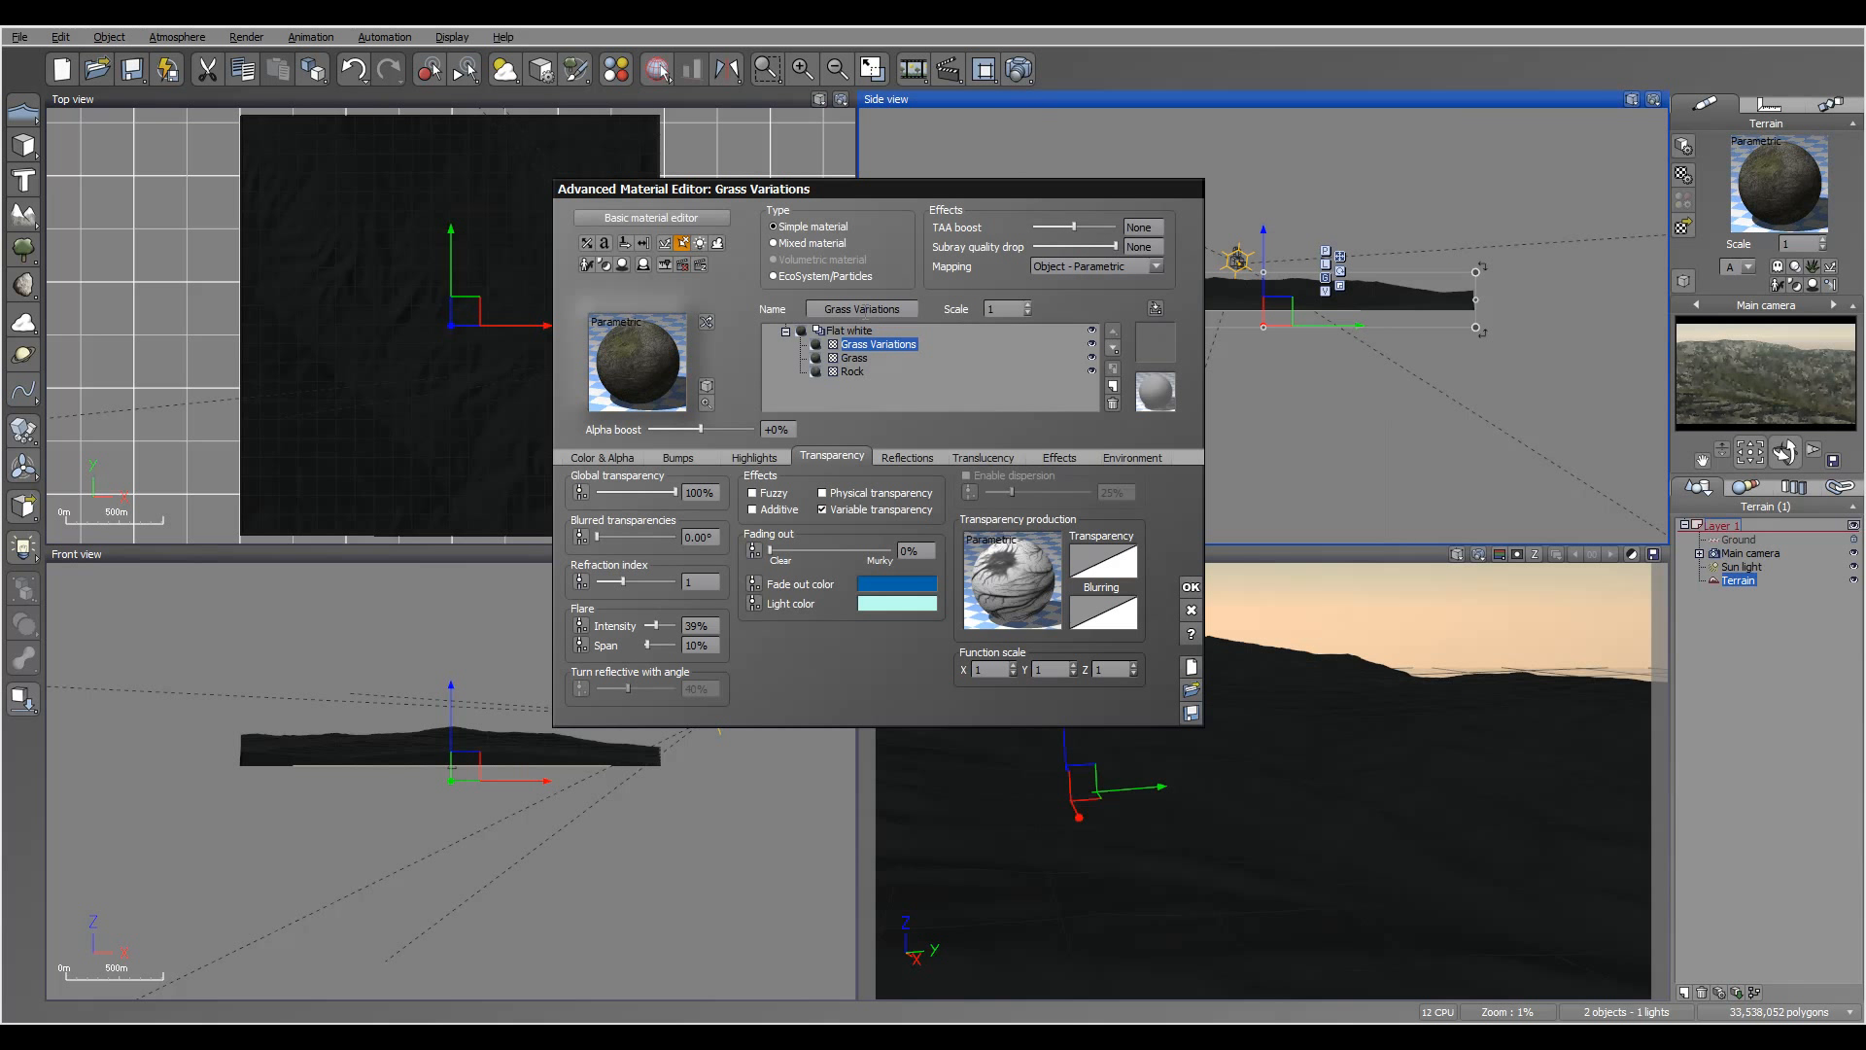
- Test render the terrain with the masked Grass Variations layer and close the render display
left_click(1017, 68)
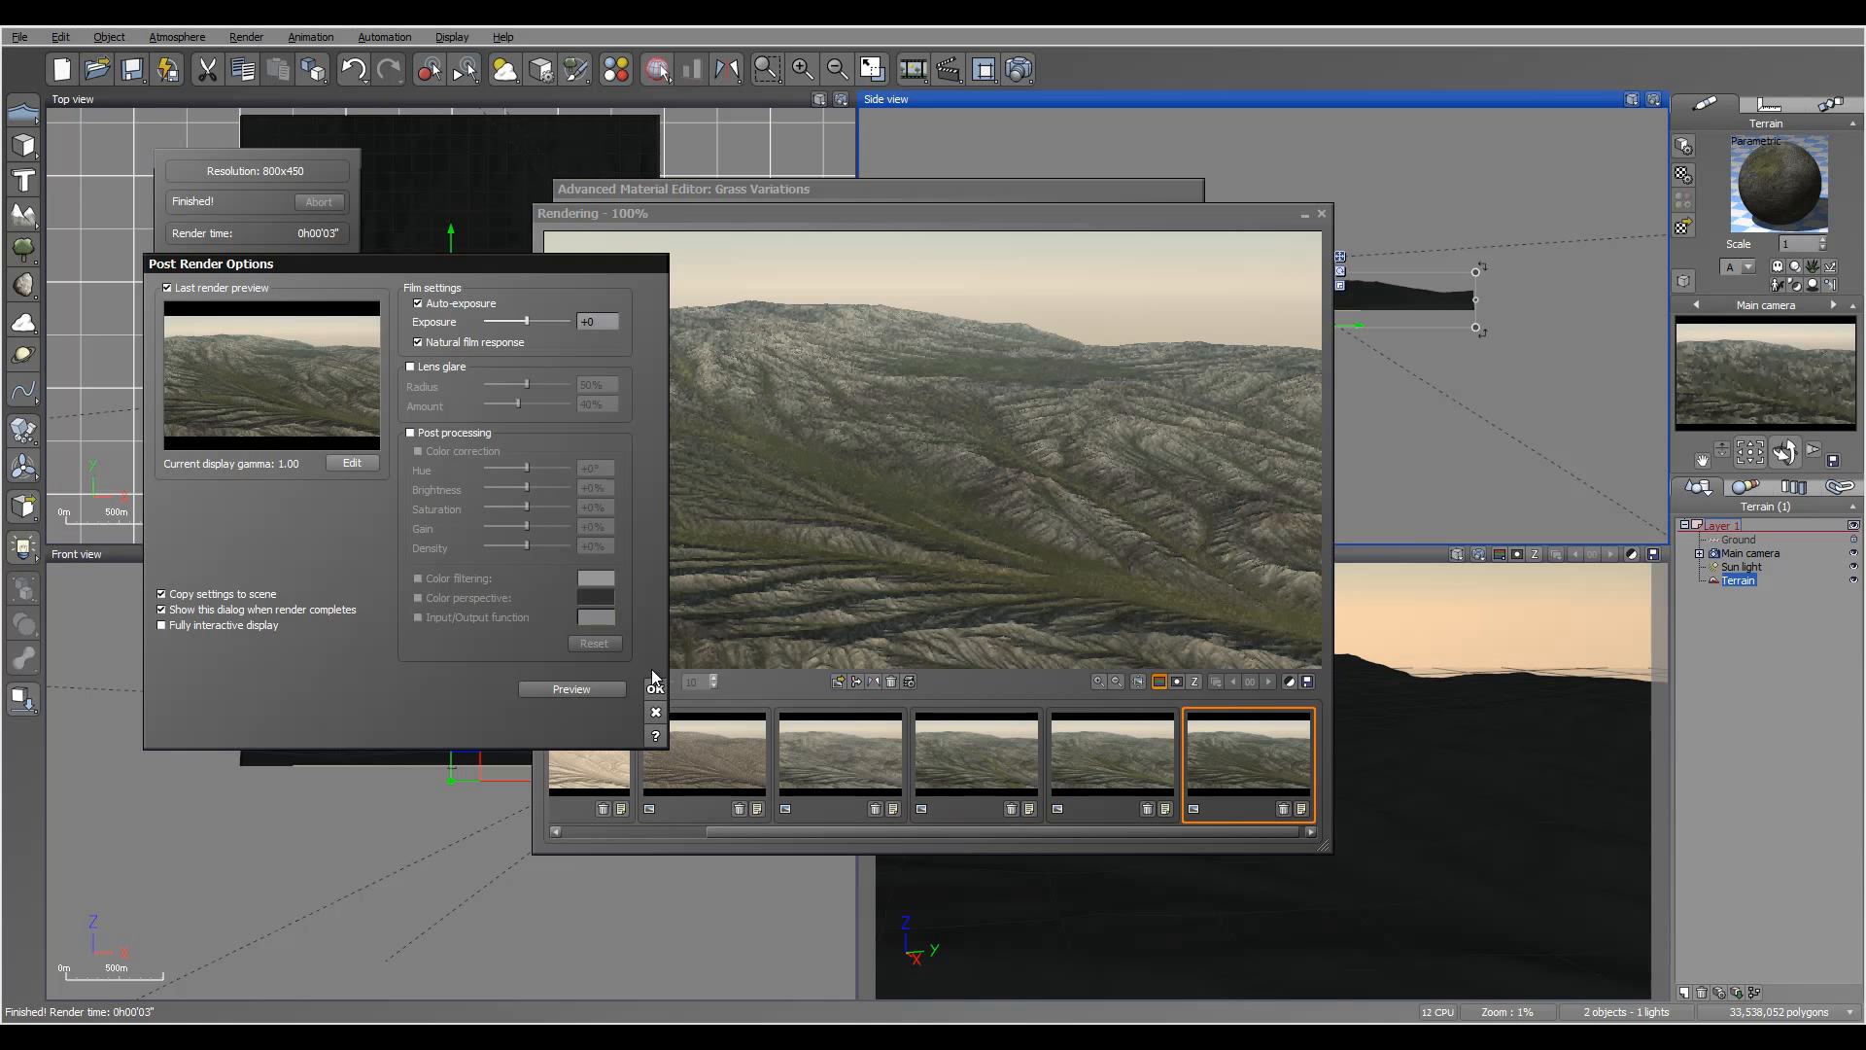
left_click(655, 686)
left_click(1319, 215)
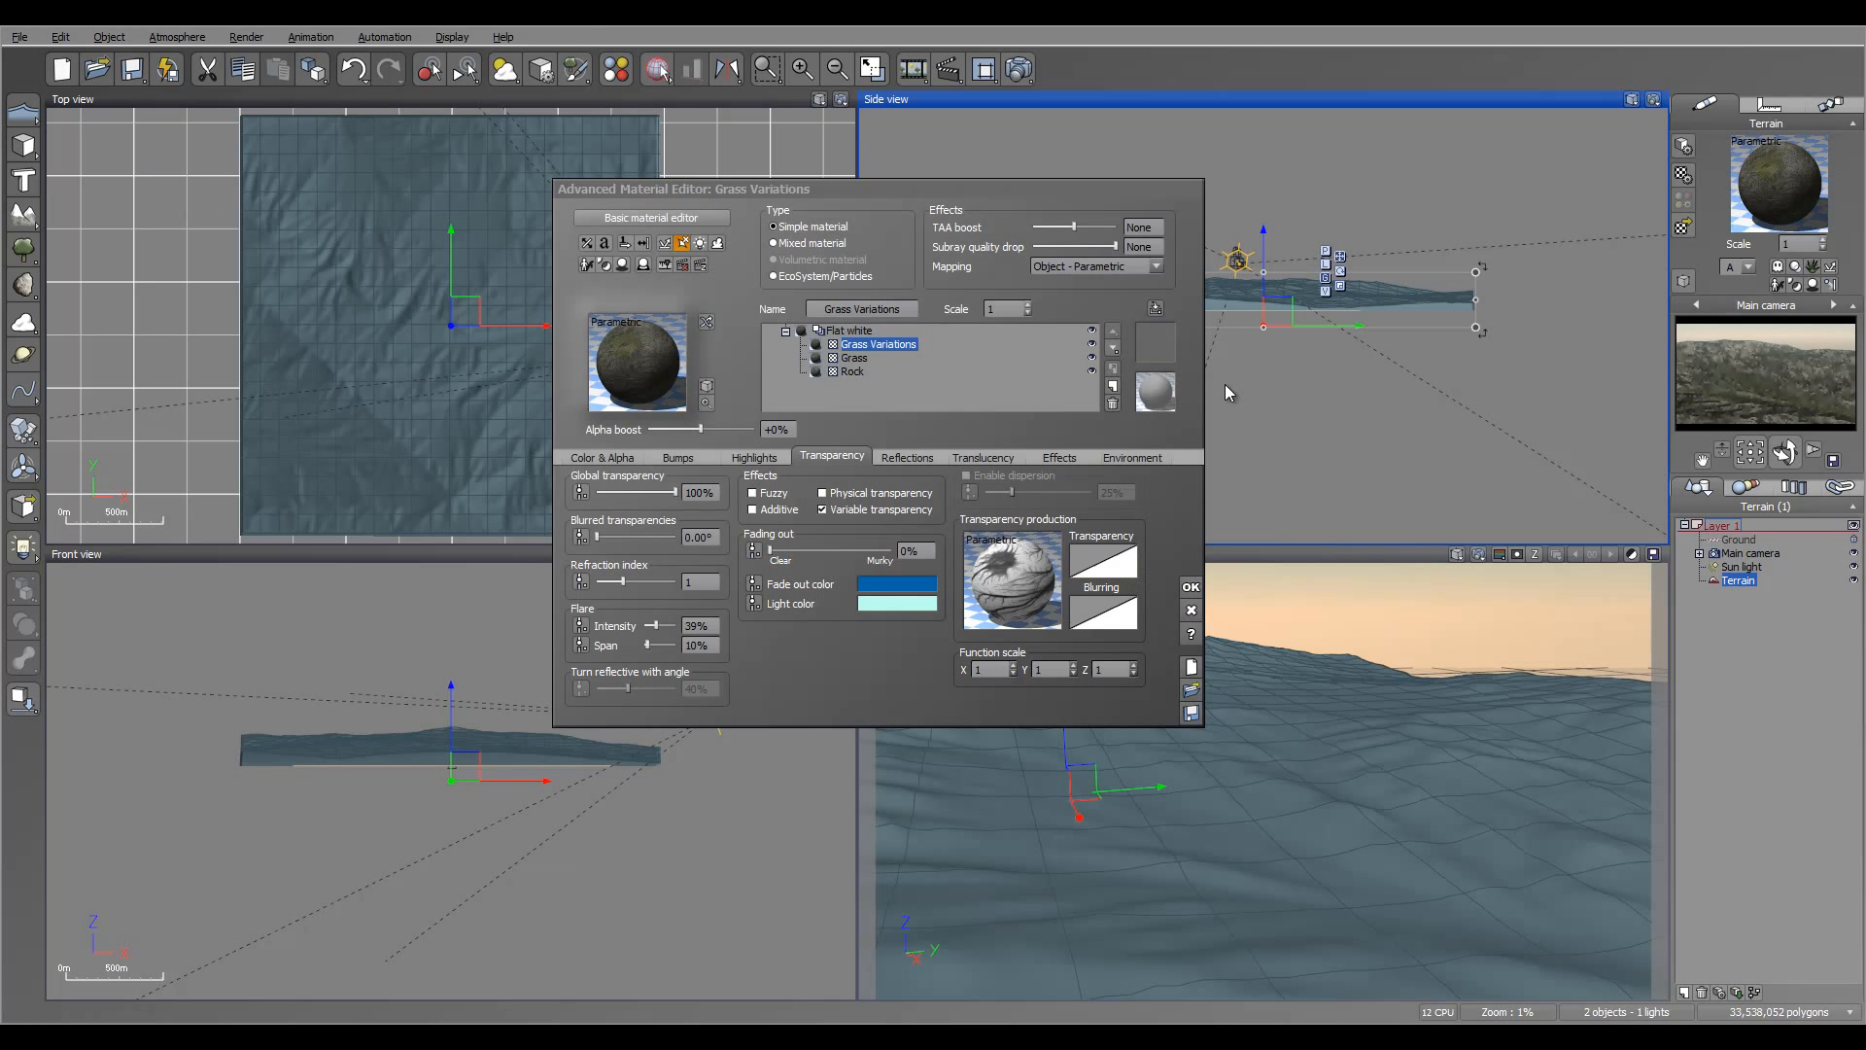
- Move the Grass Variations layer below the Grass layer and rename it Dep
left_click(1113, 349)
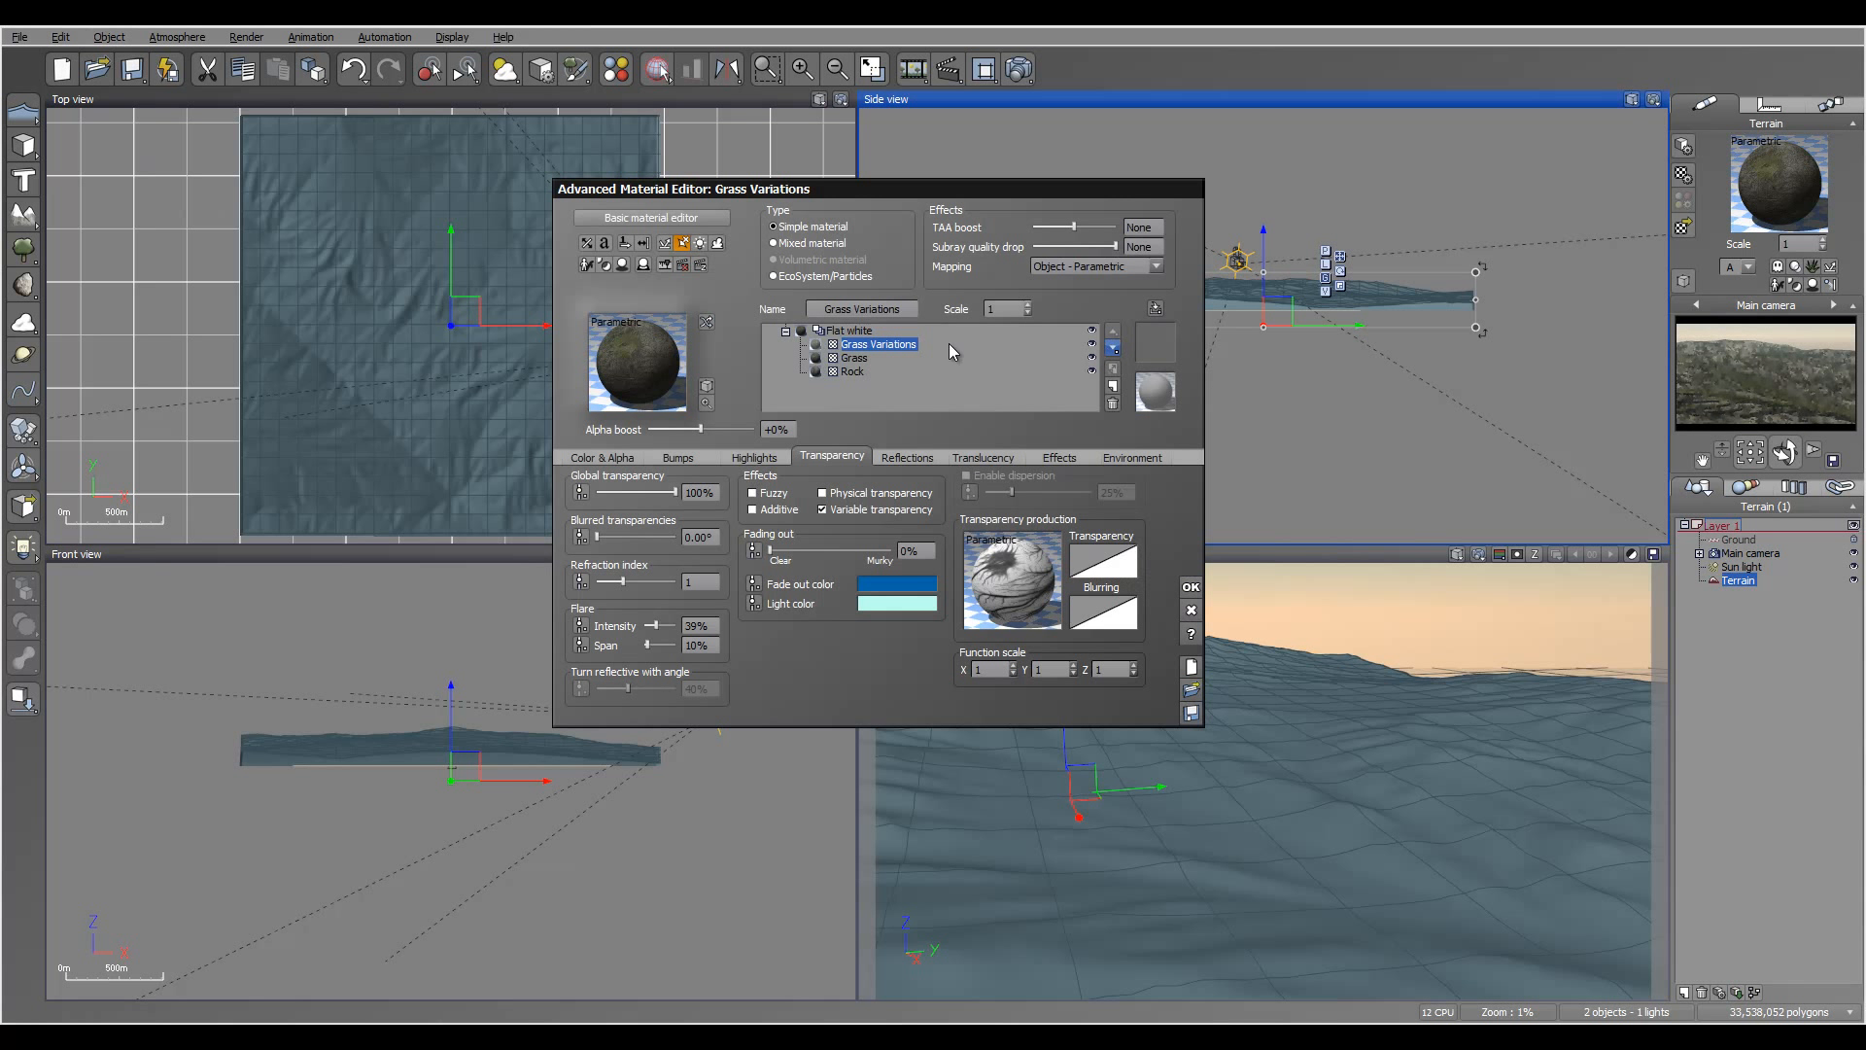
left_click(900, 308)
type("Dep")
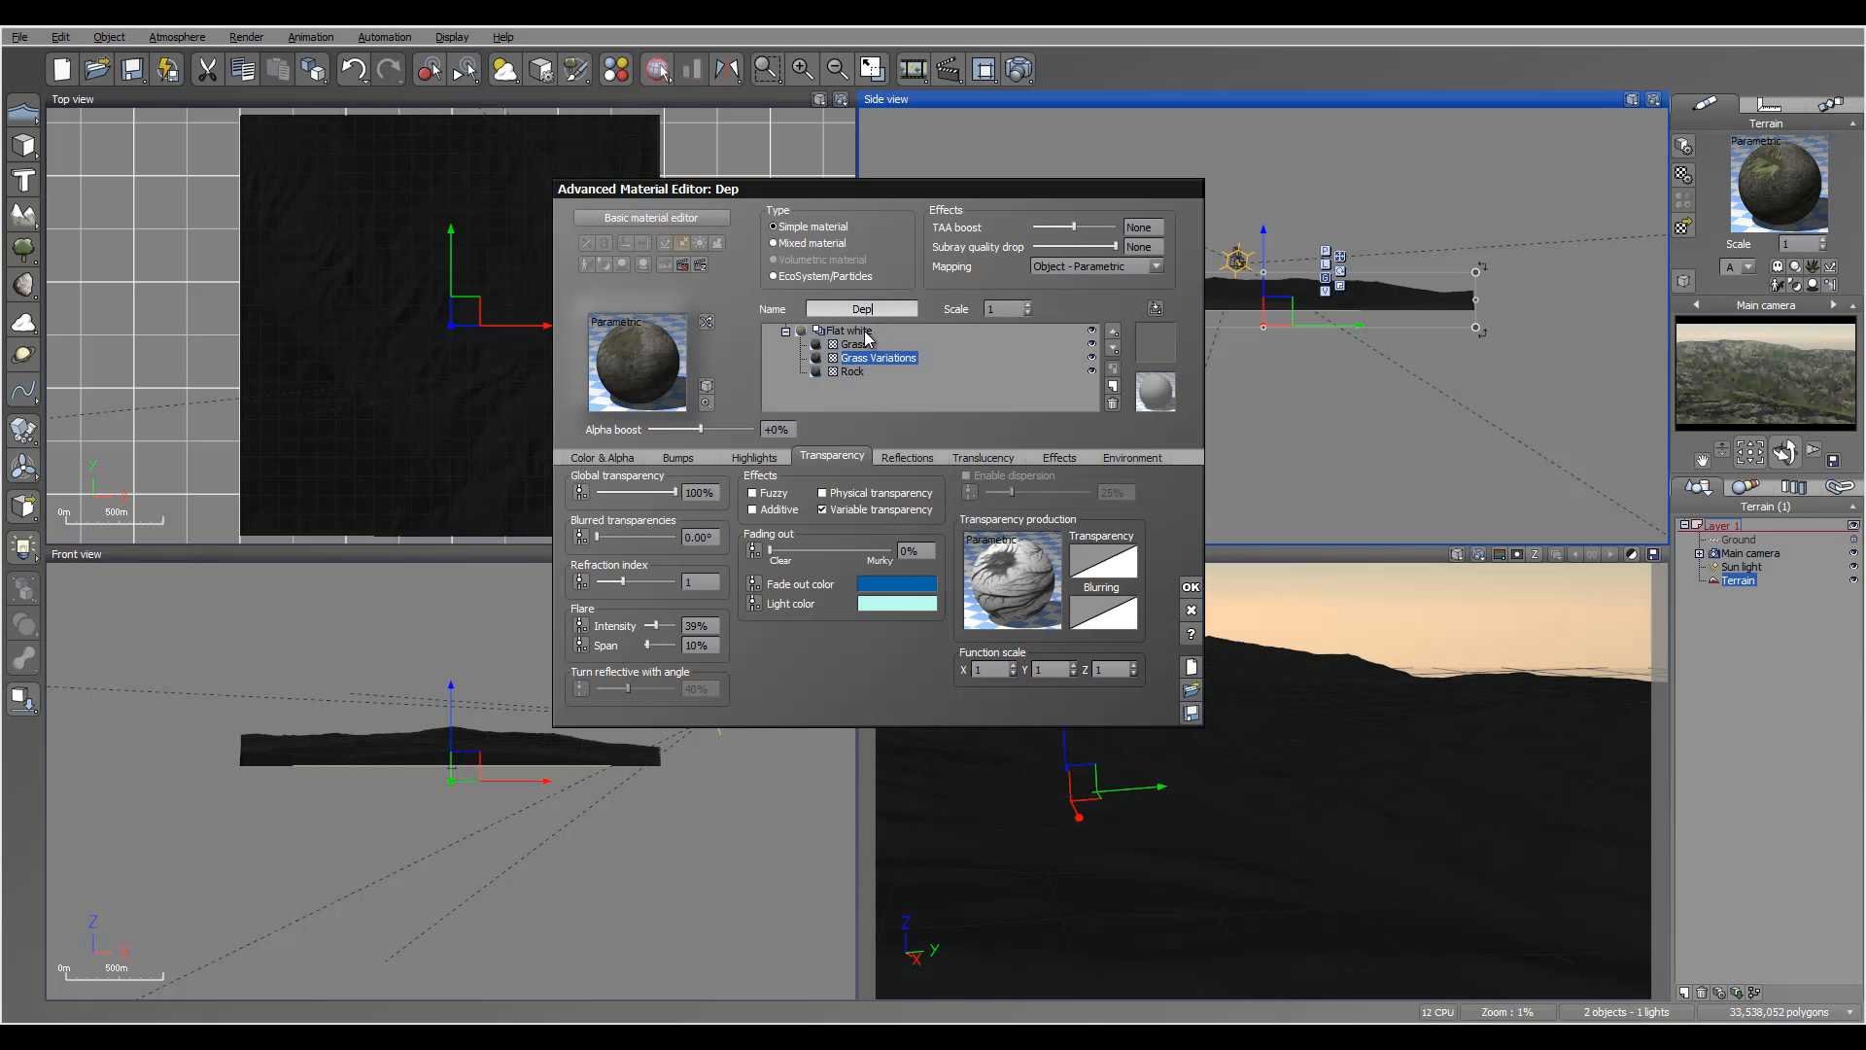
- Rename the Grass layer as Flow and select the Dep layer
left_click(857, 344)
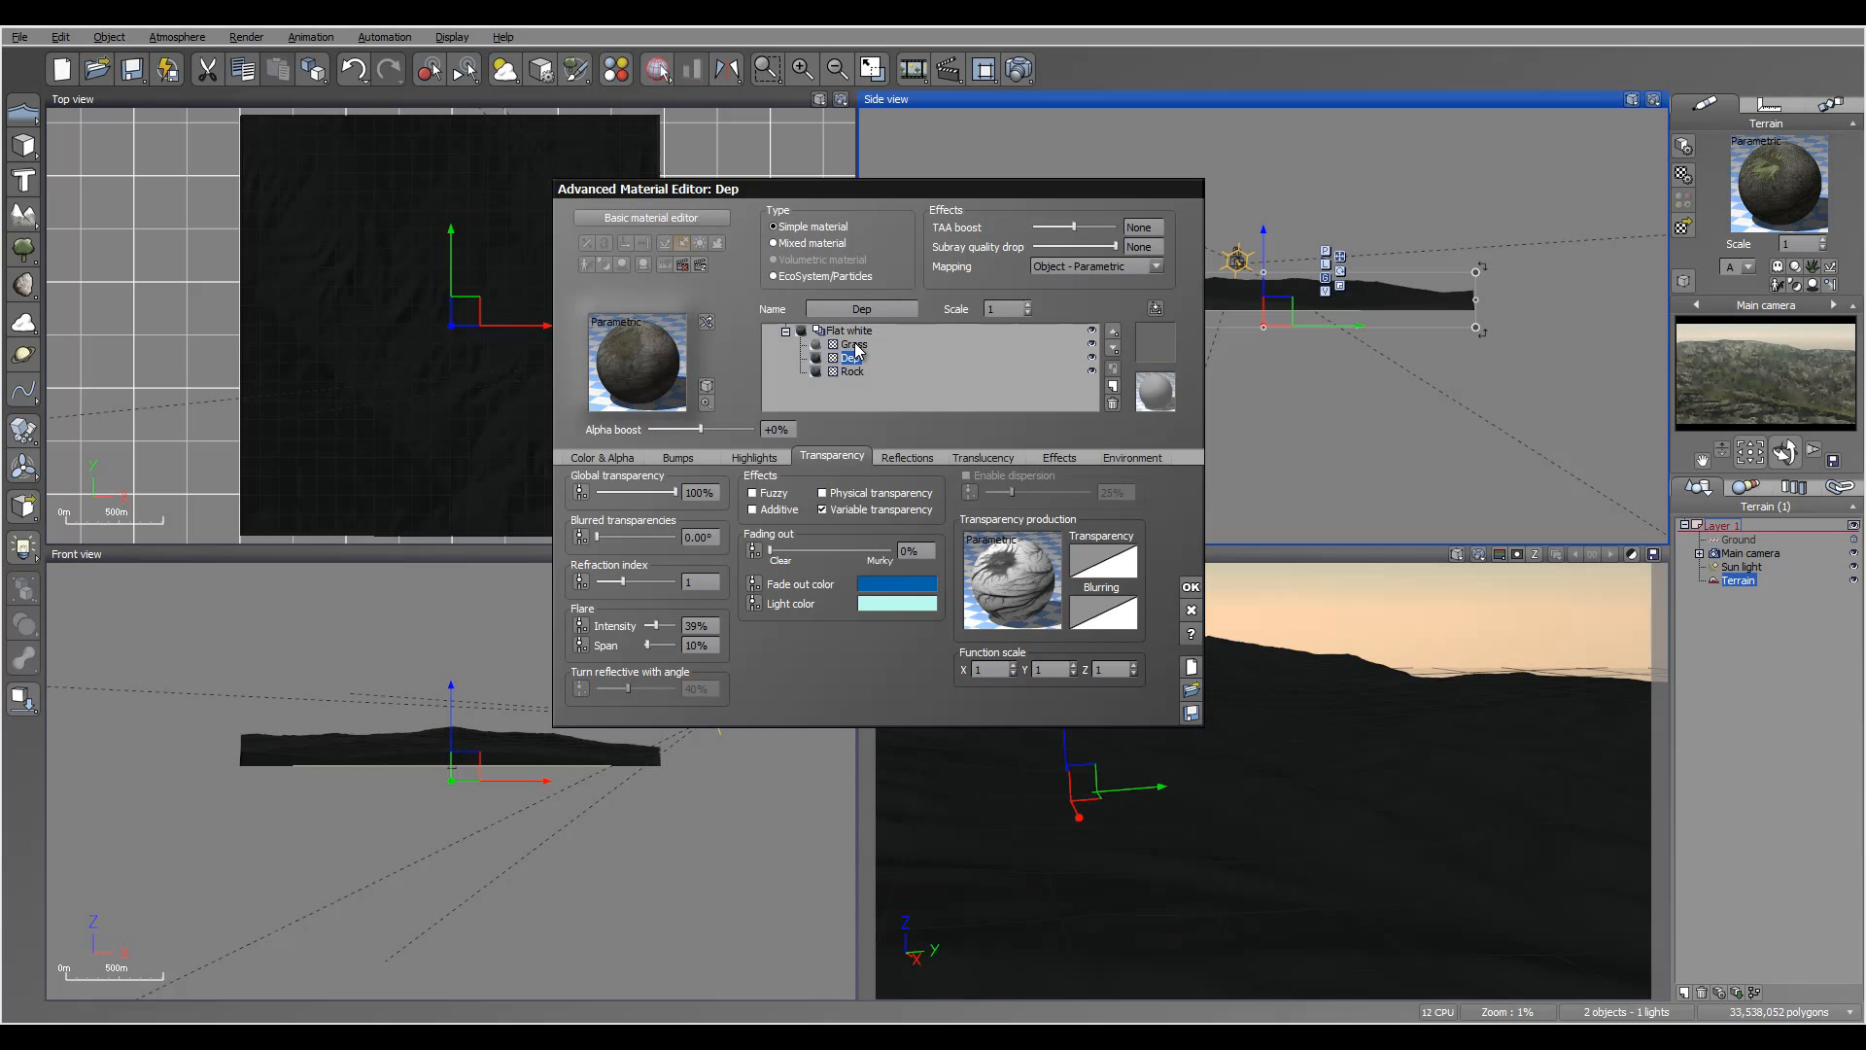
left_click(898, 309)
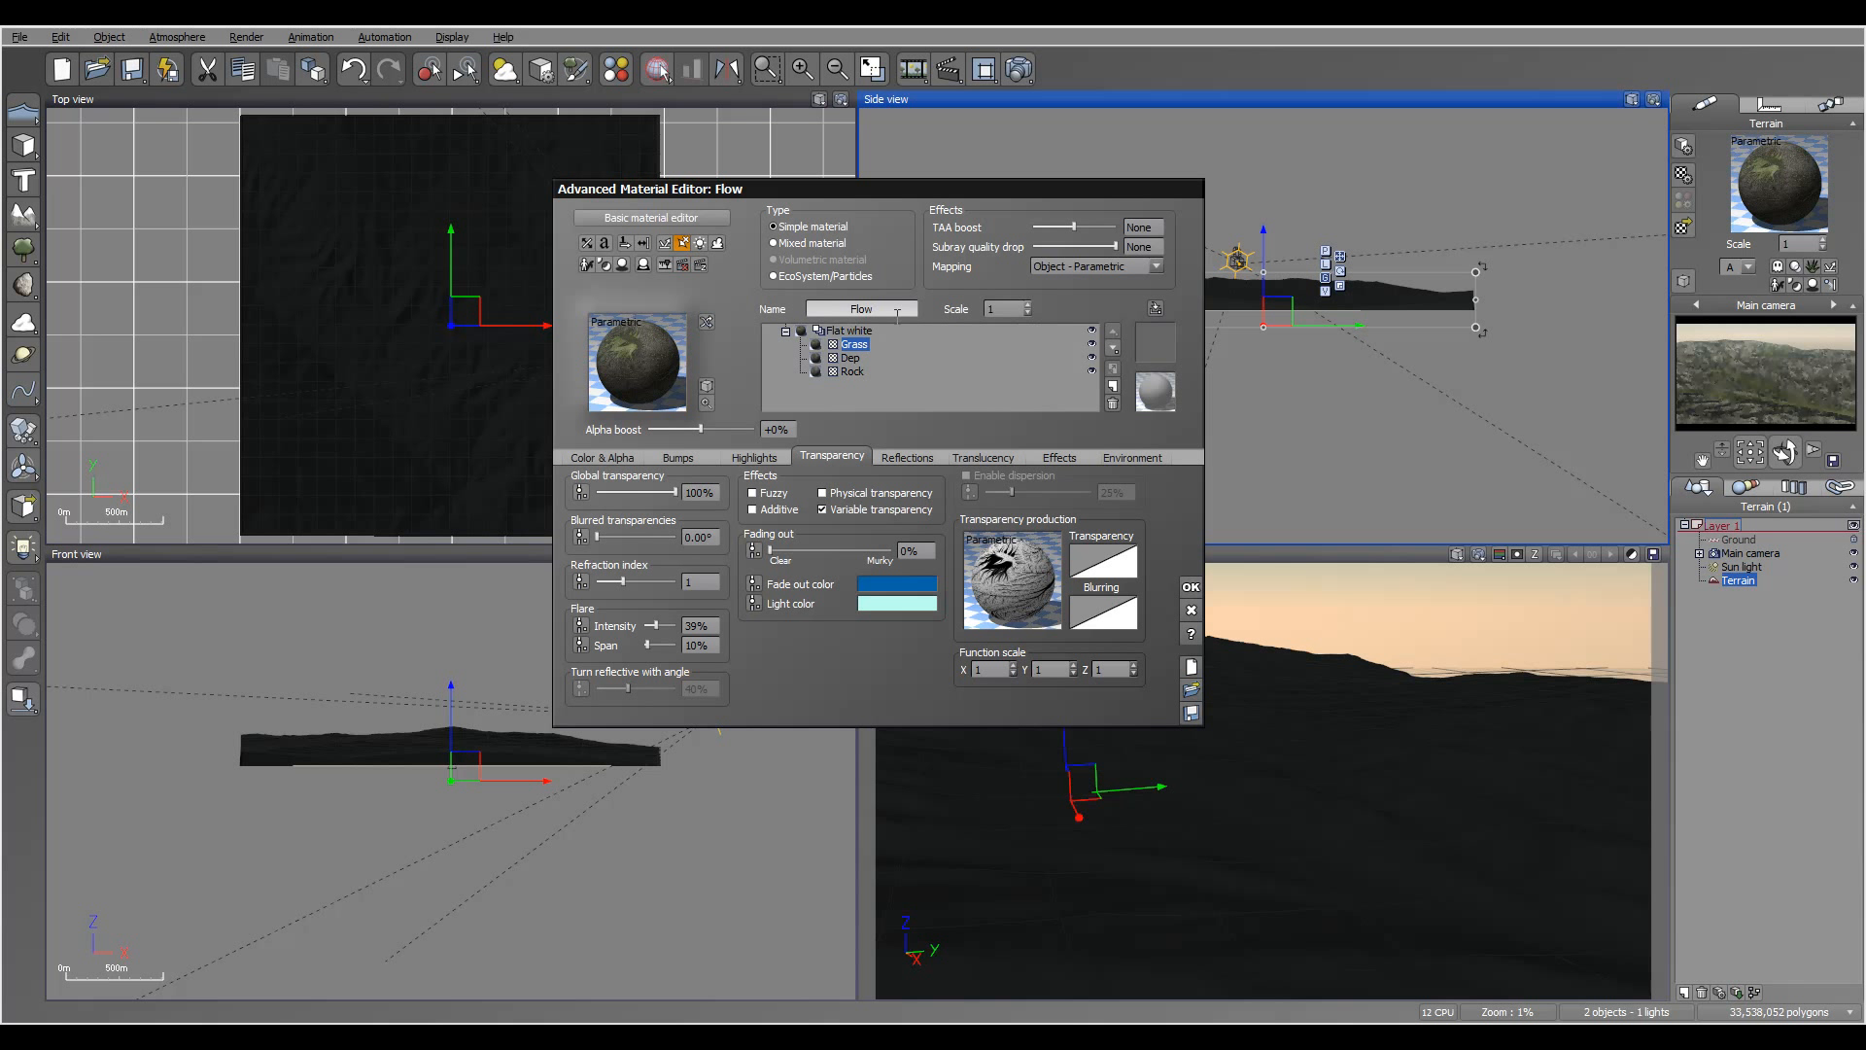
left_click(851, 358)
- Test render the terrain with the reordered grass layers and close the render display
key("ctrl+F9")
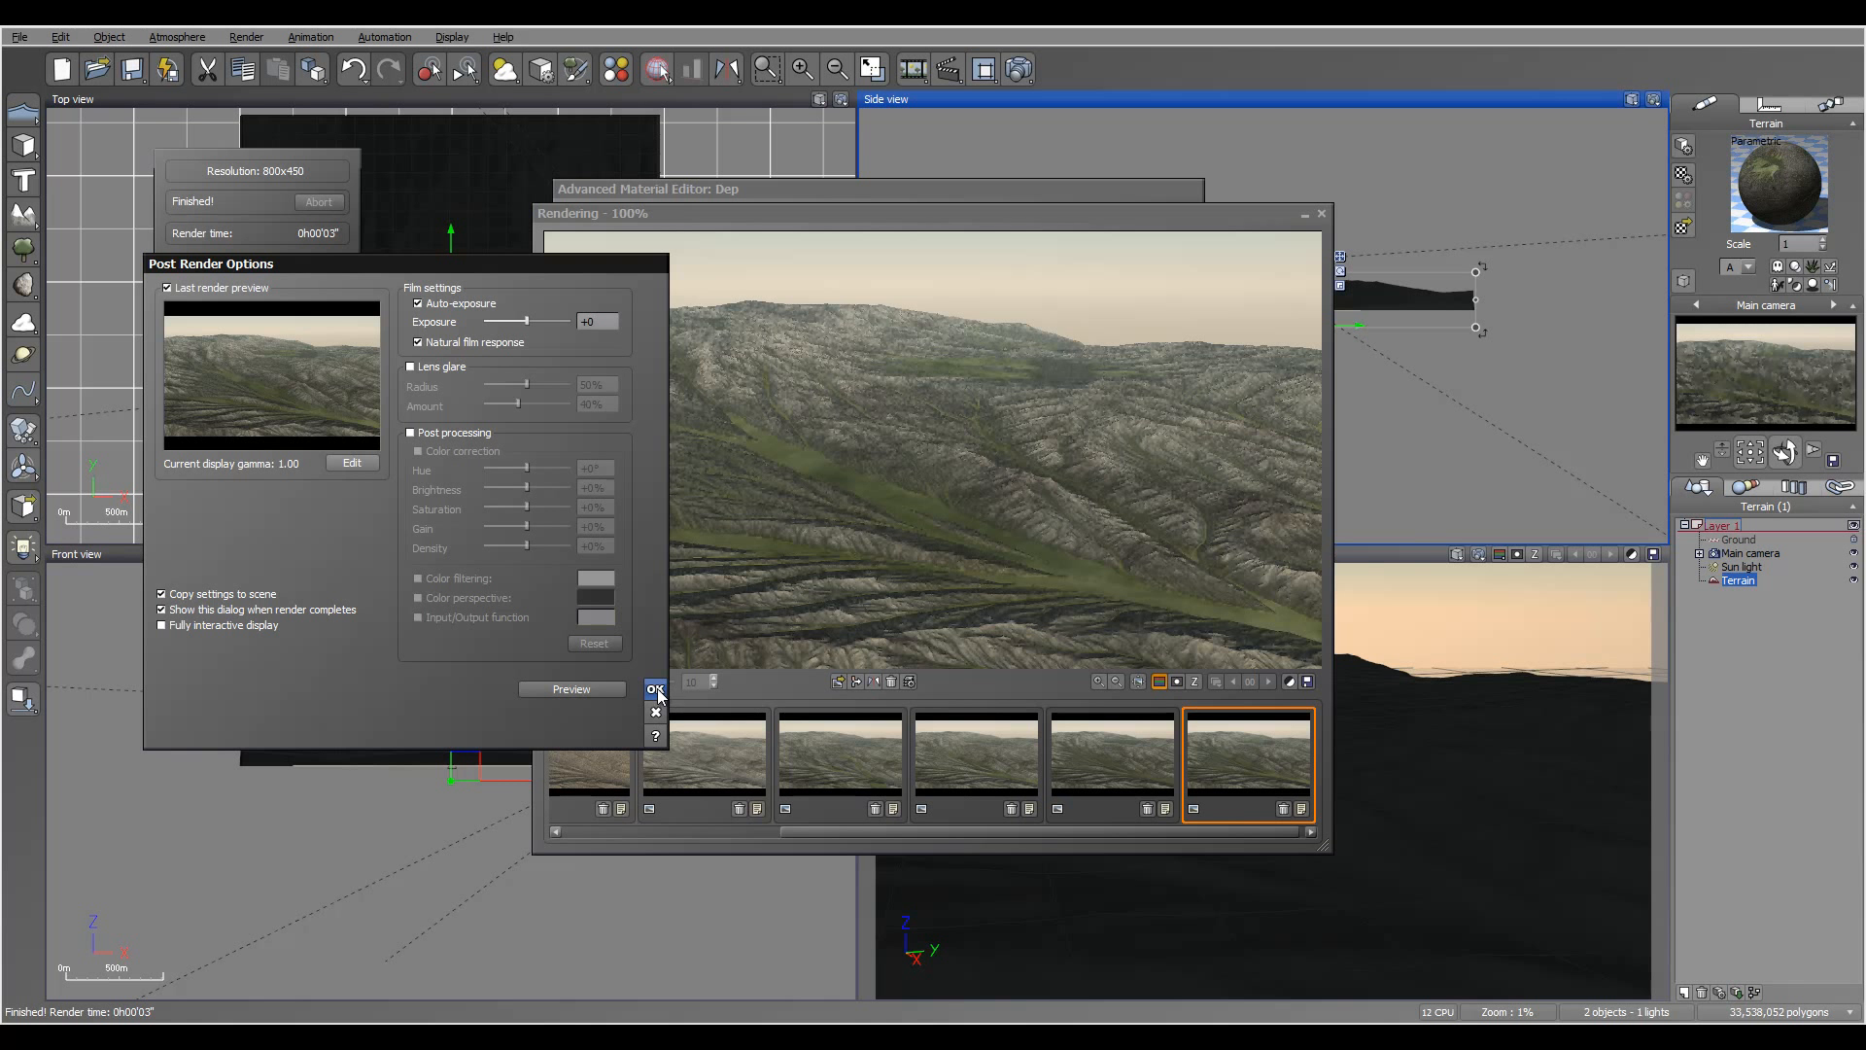
left_click(655, 689)
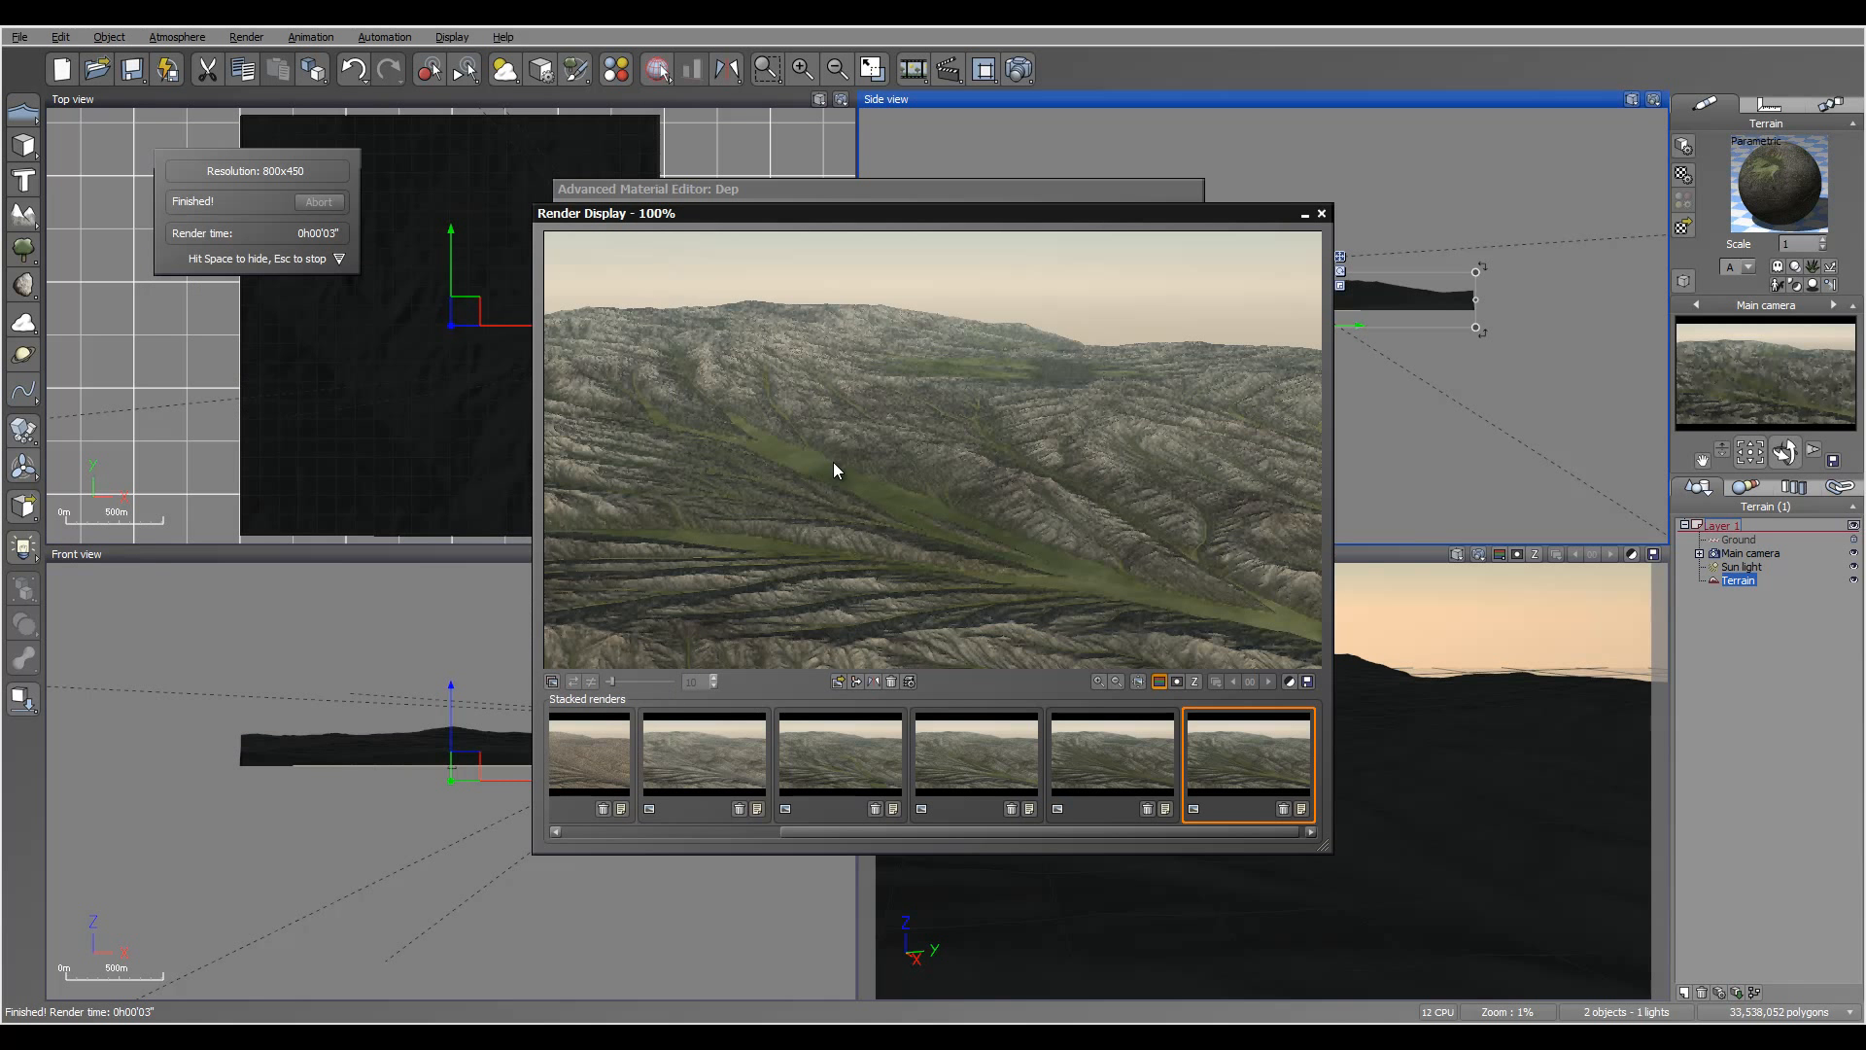
left_click(1320, 213)
- Set the Flow layer's alpha boost to -40%, test render the terrain, and close the render display
left_click(851, 344)
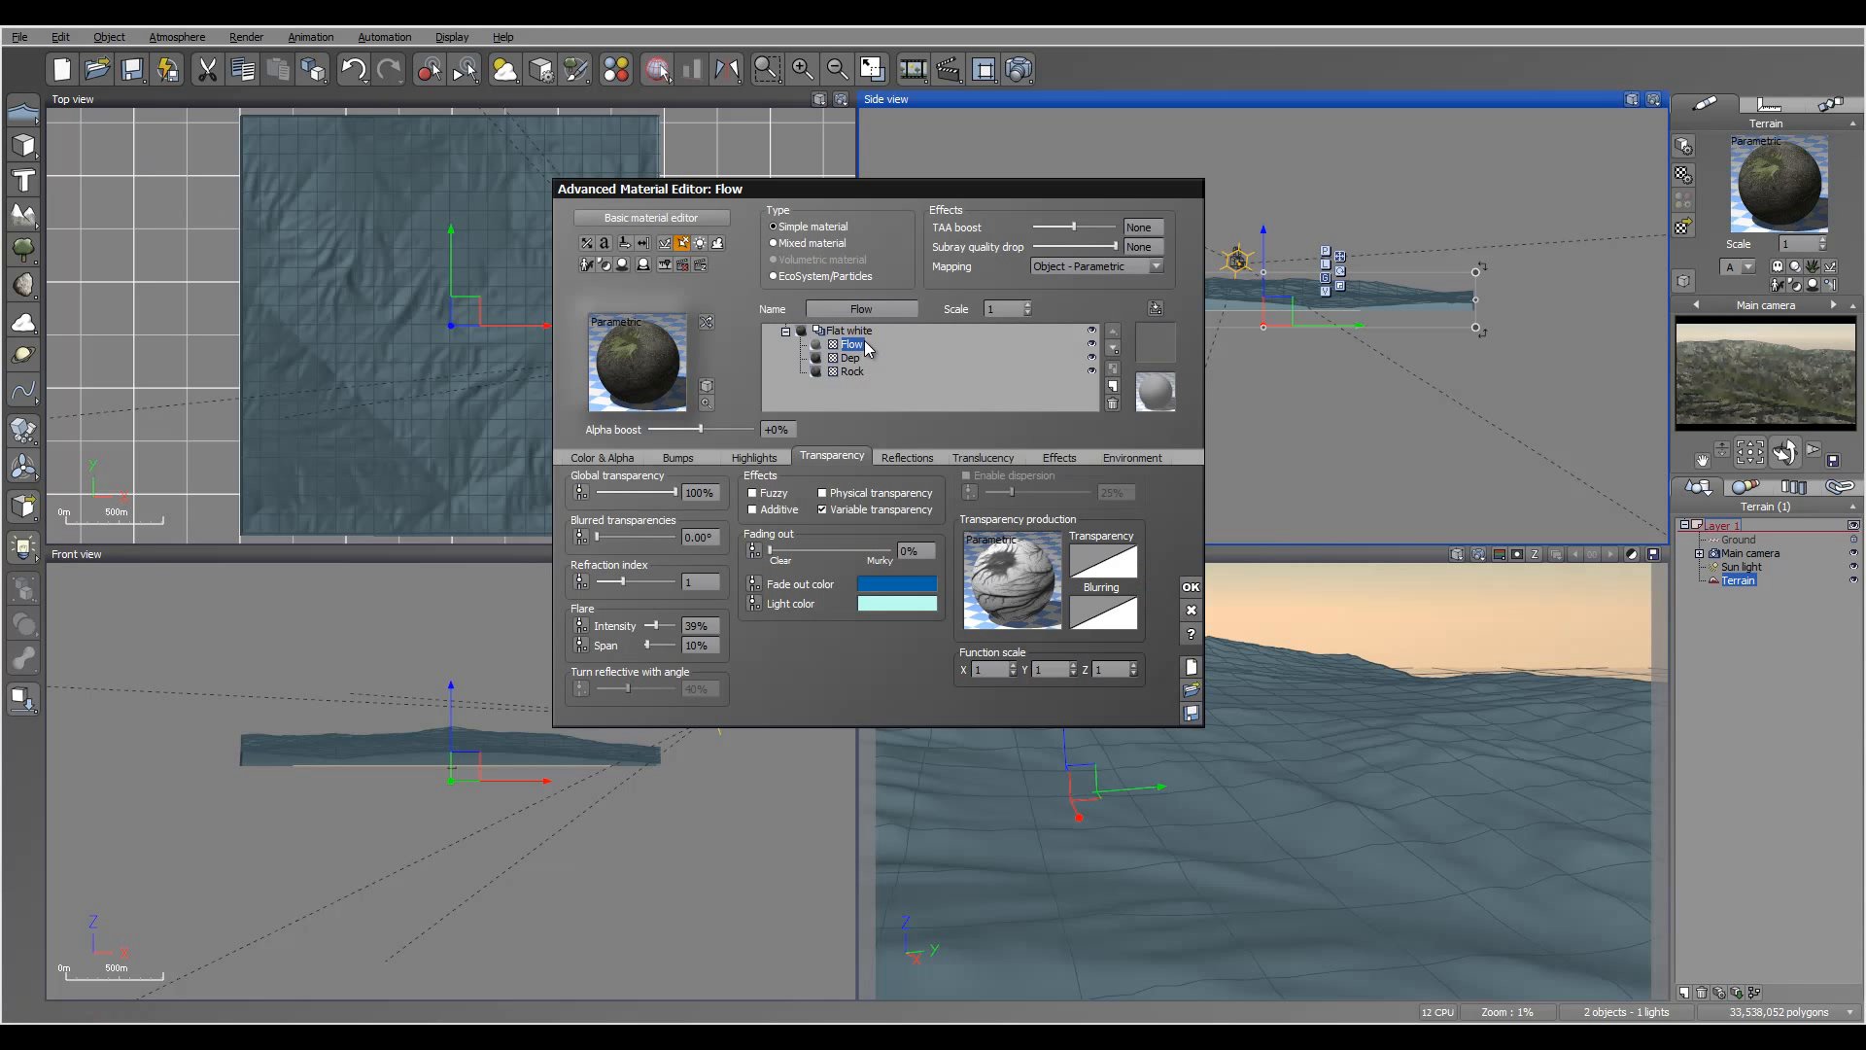
left_click_drag(732, 429, 712, 429)
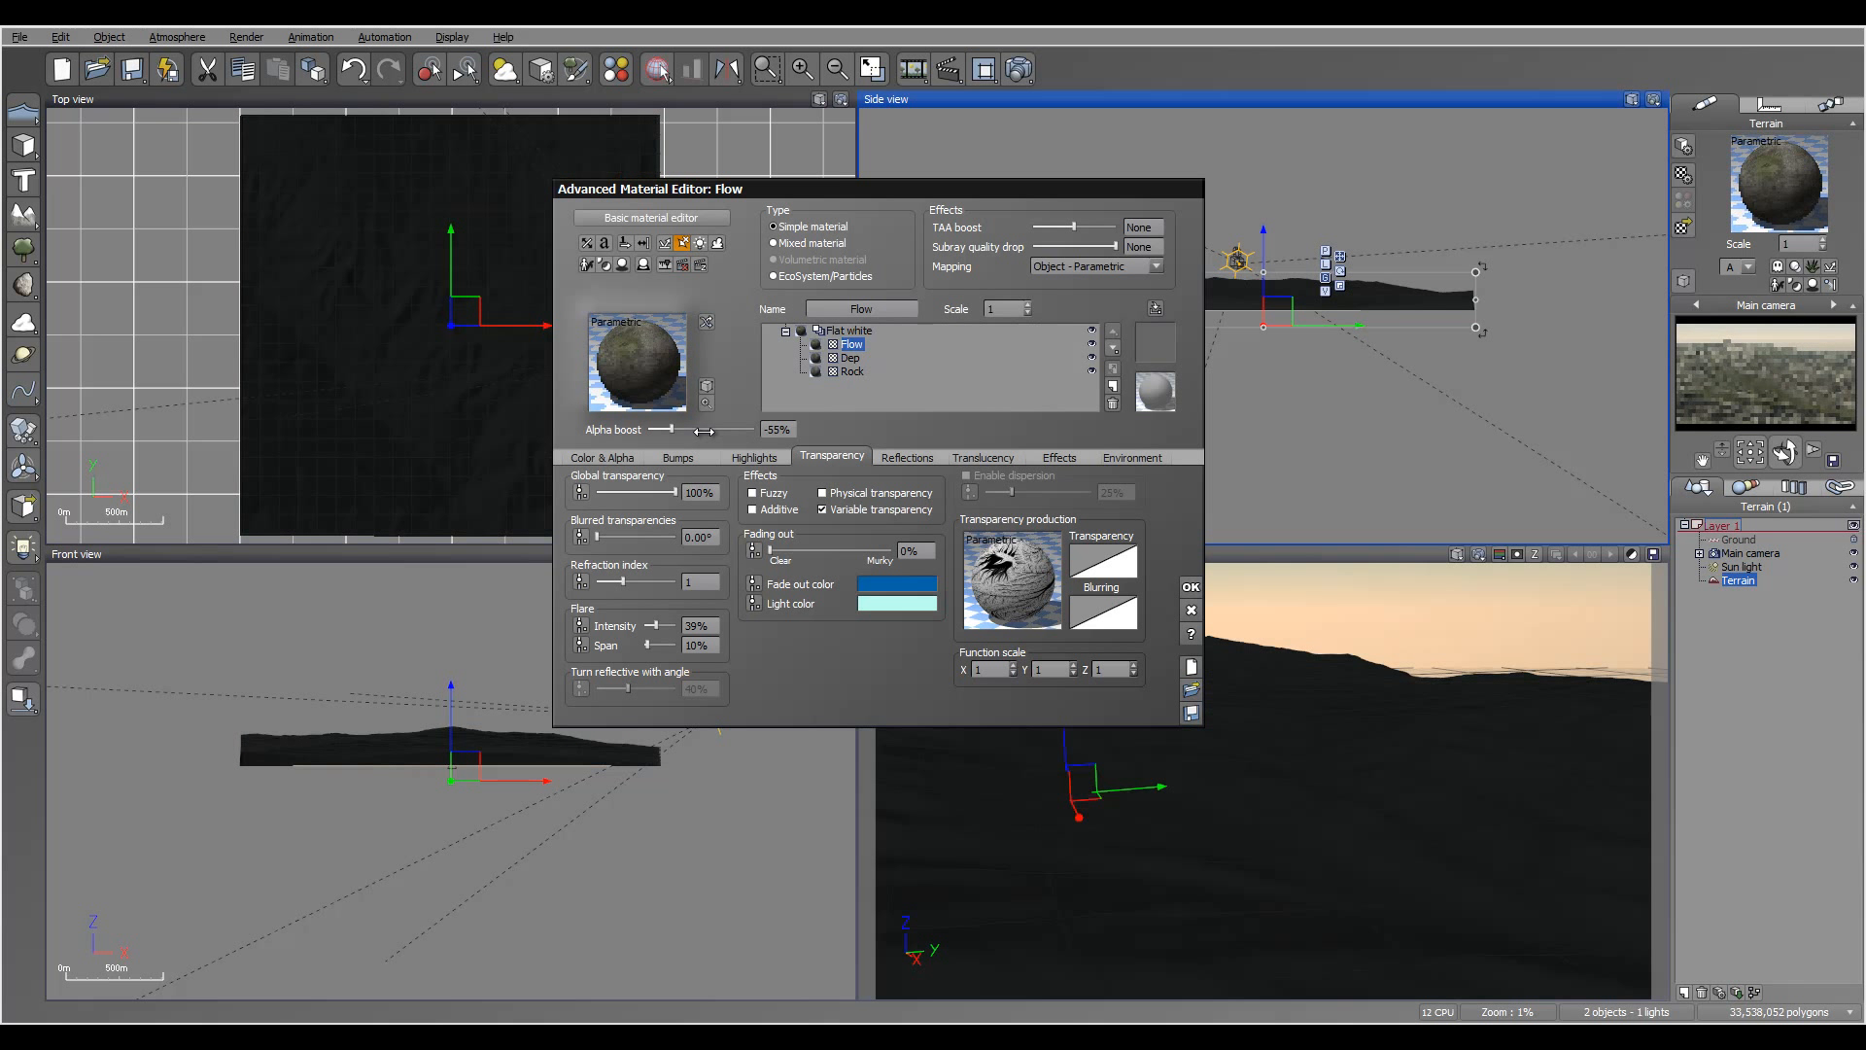
left_click(984, 68)
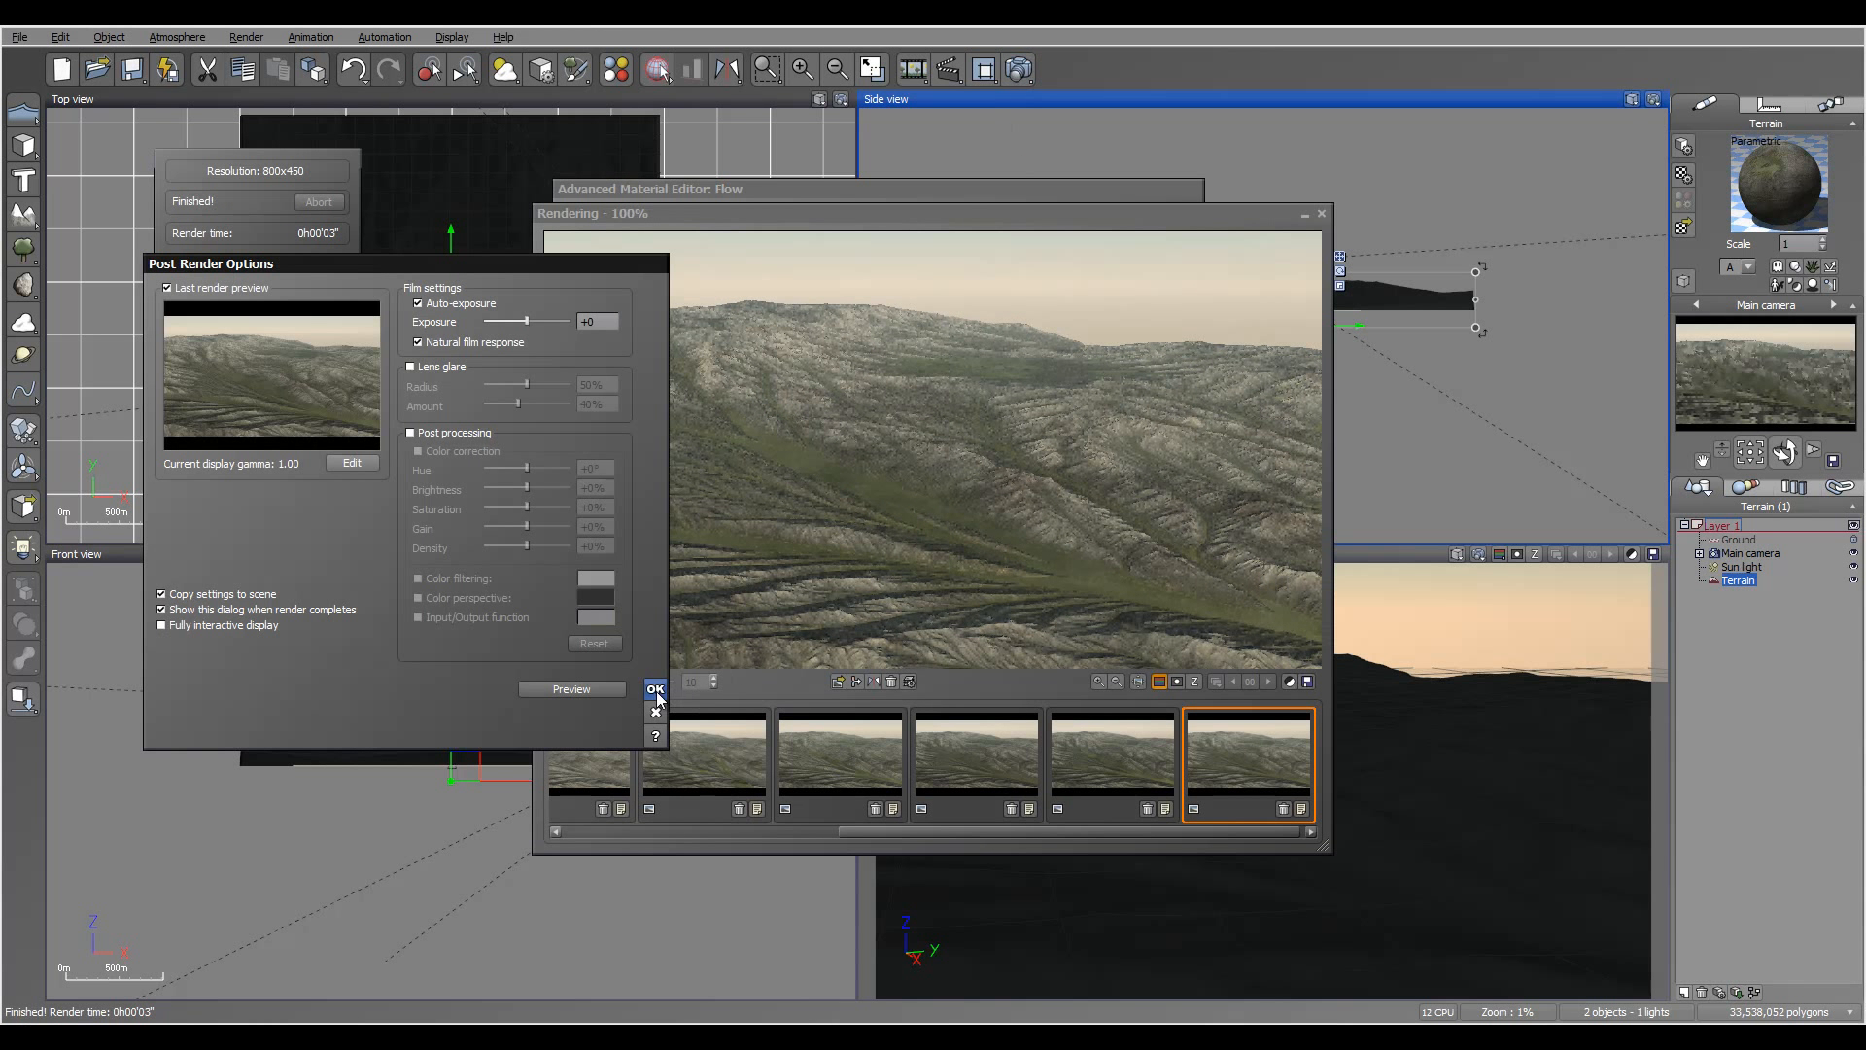
left_click(656, 690)
left_click(1321, 213)
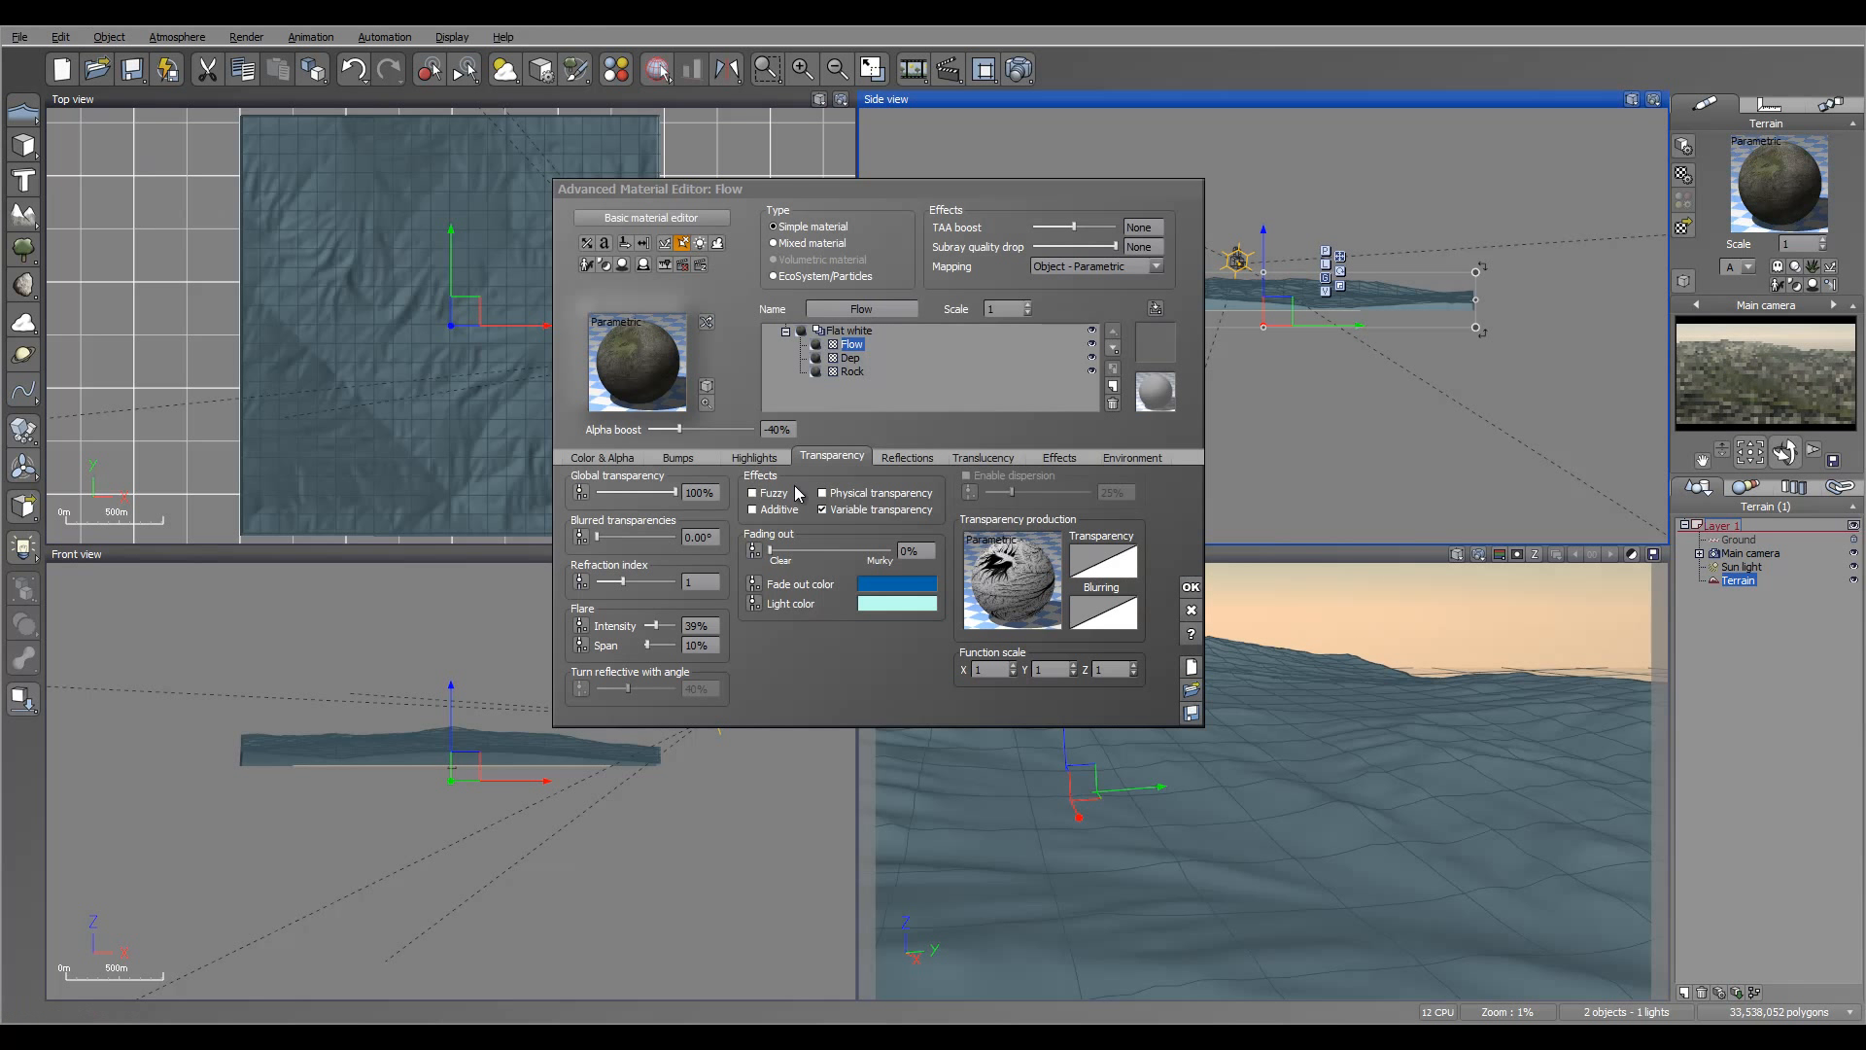
- Add the Clumpy rock material from the Rocks collection as a new layer above the Flow layer
left_click(680, 457)
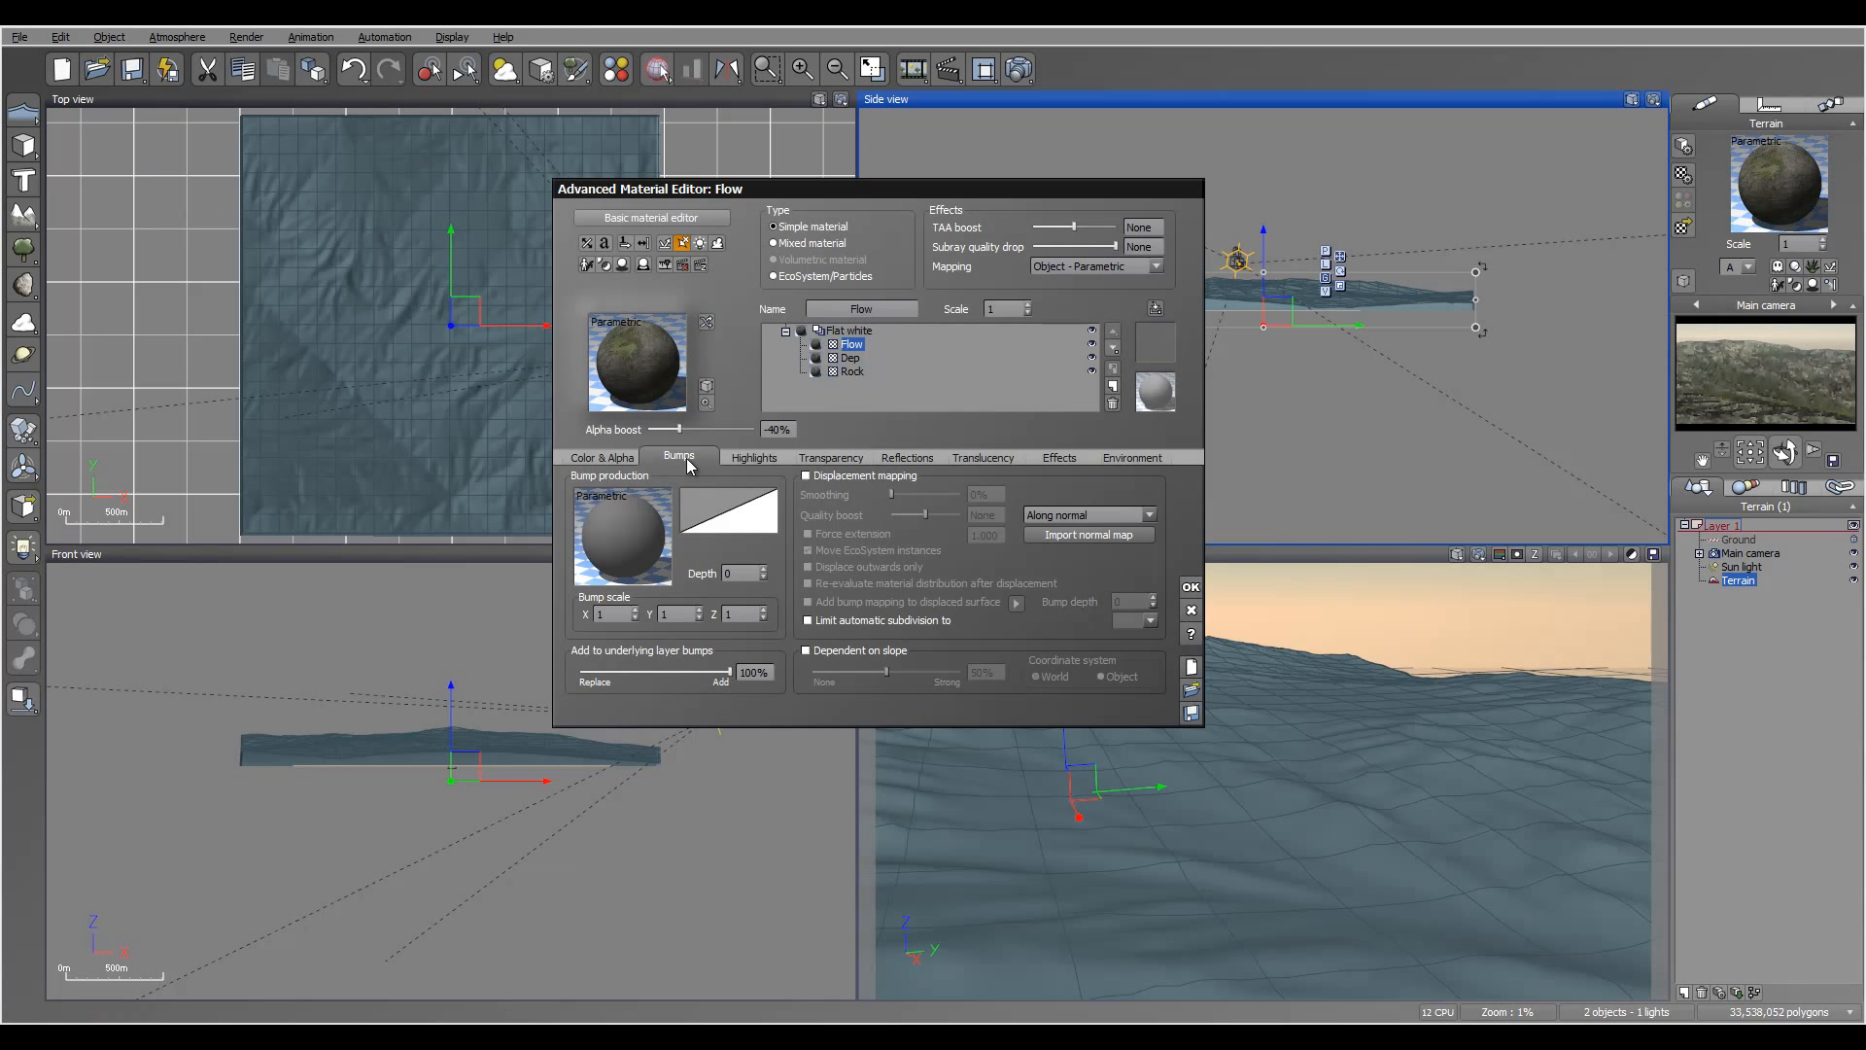
left_click(853, 358)
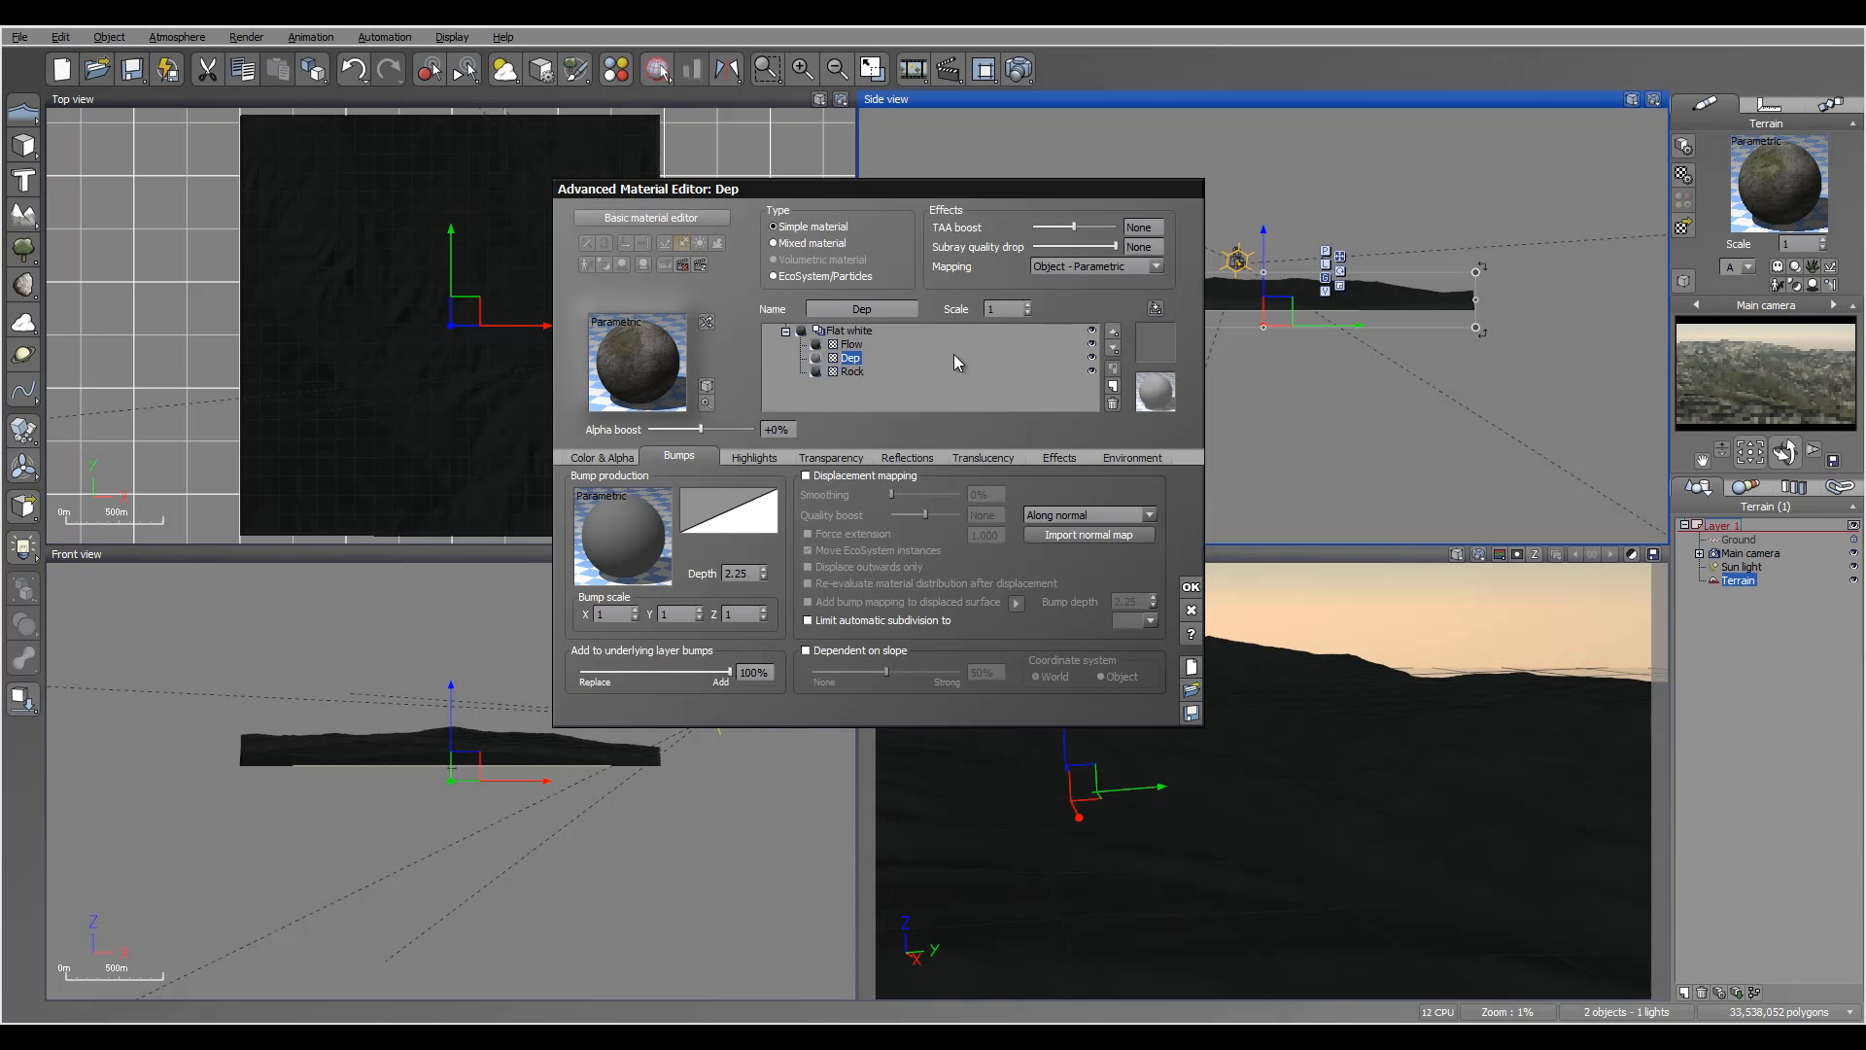
left_click(849, 344)
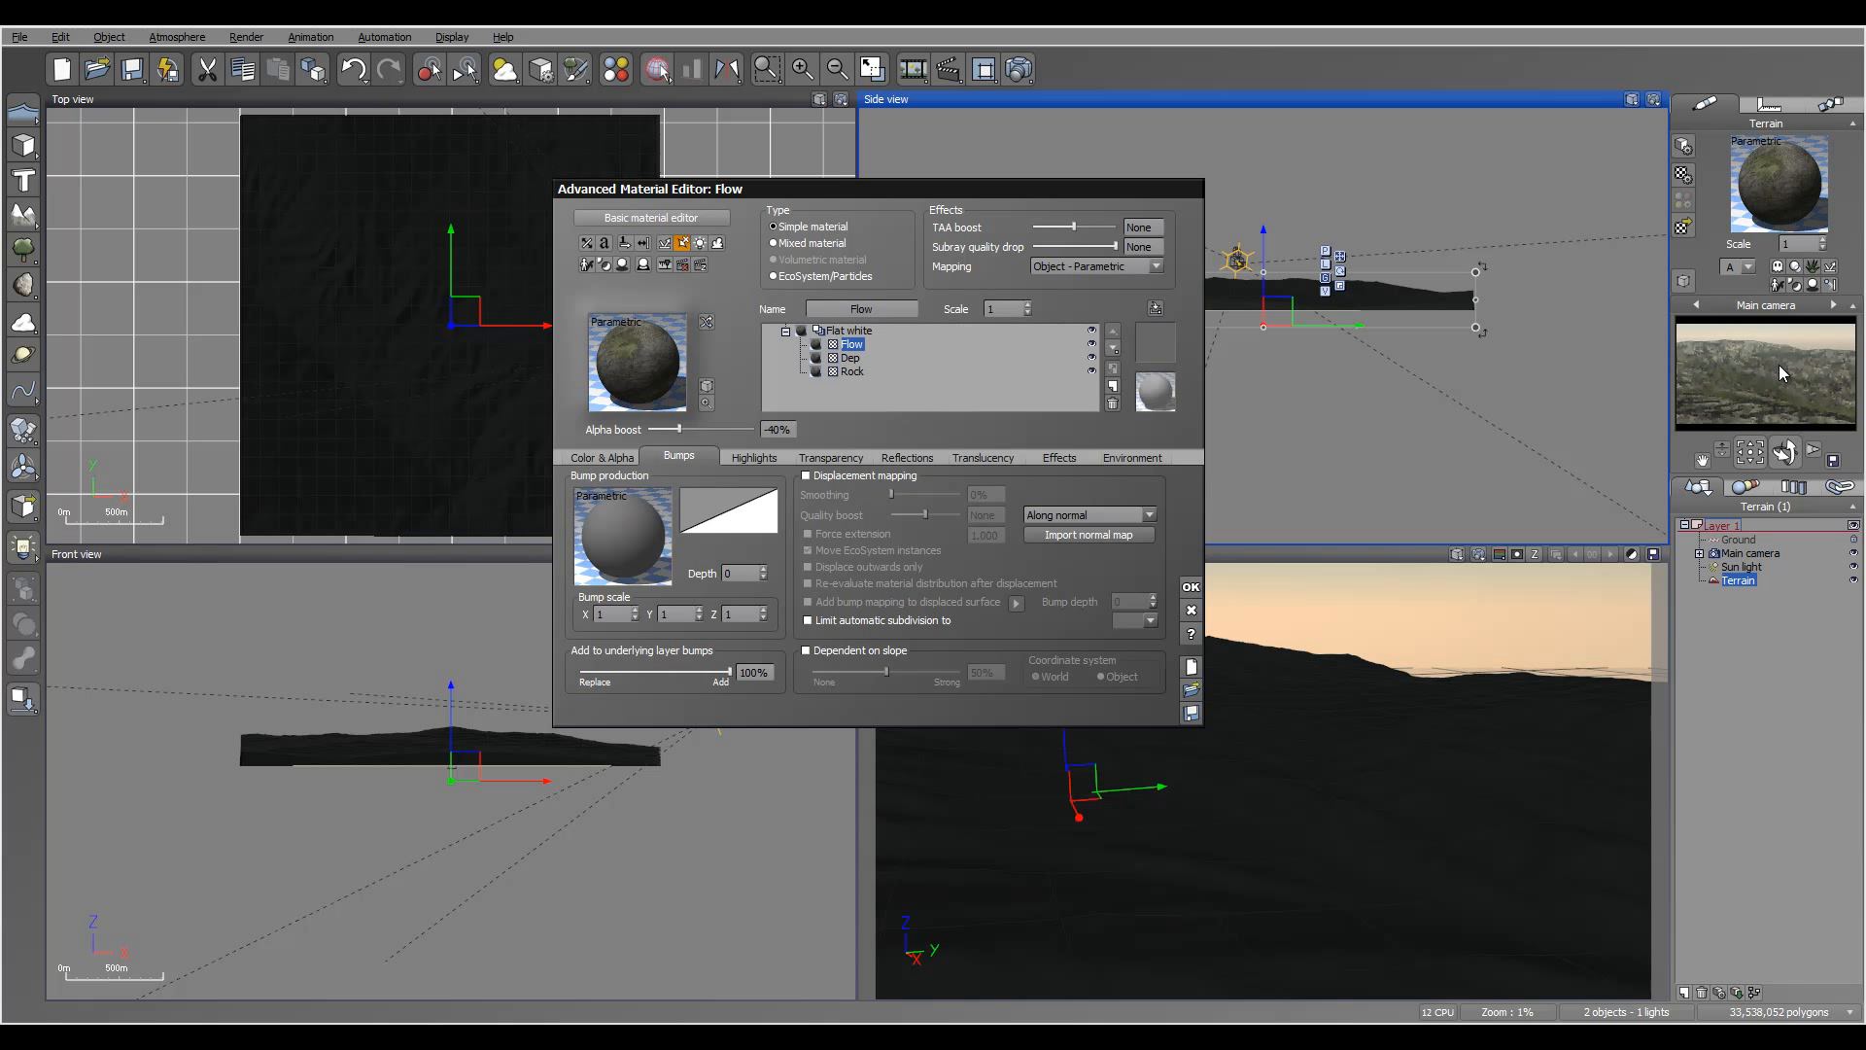
left_click(1114, 386)
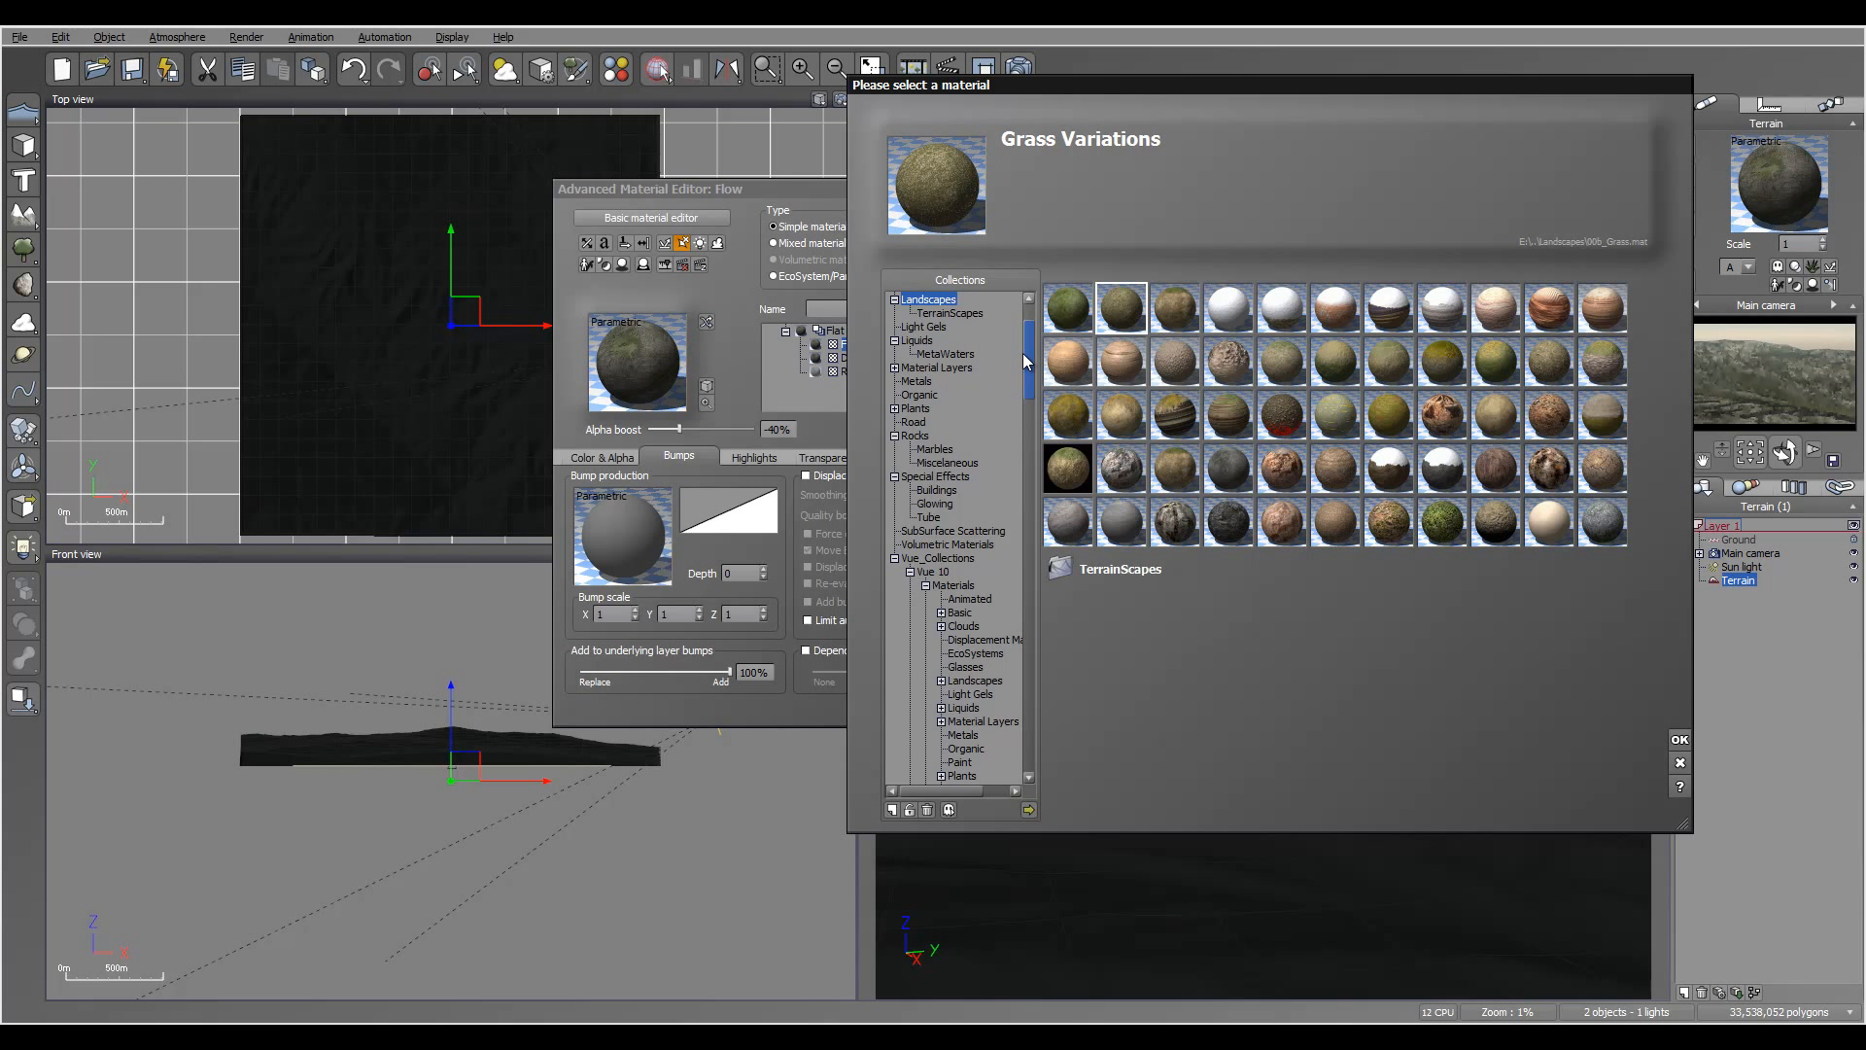
left_click(910, 434)
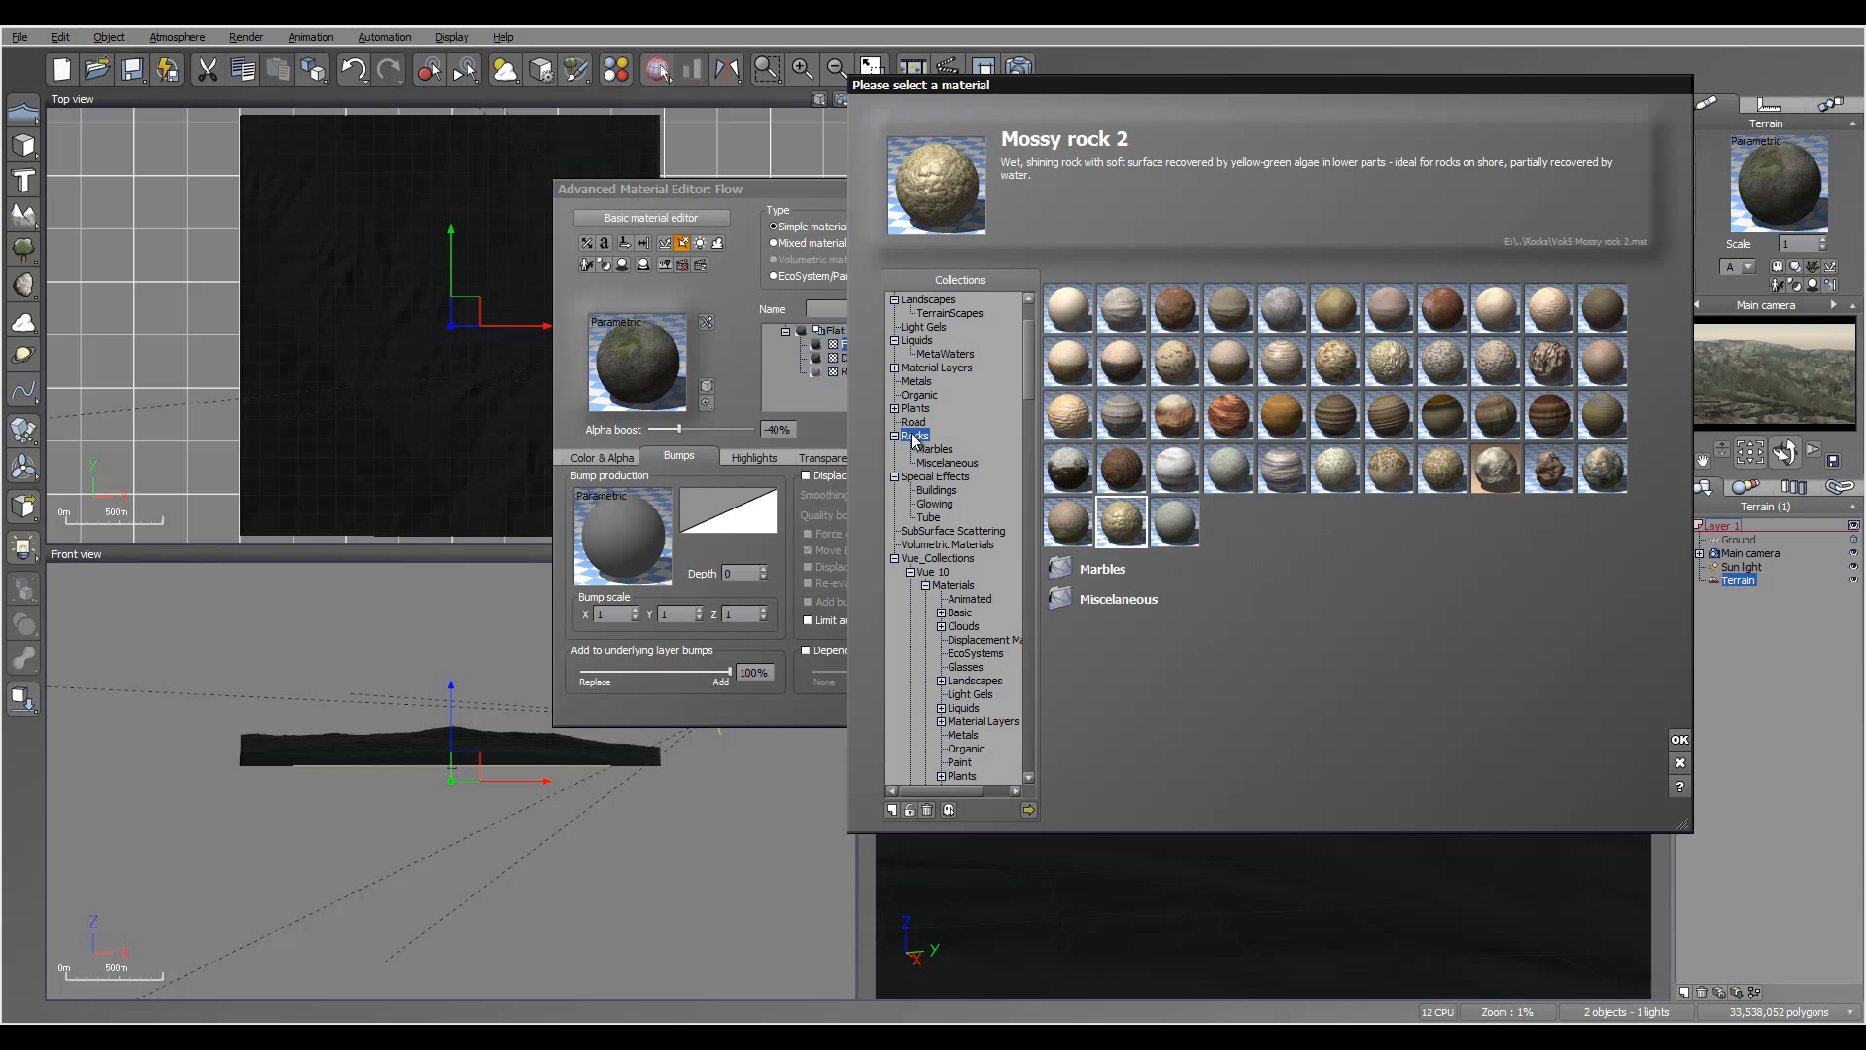
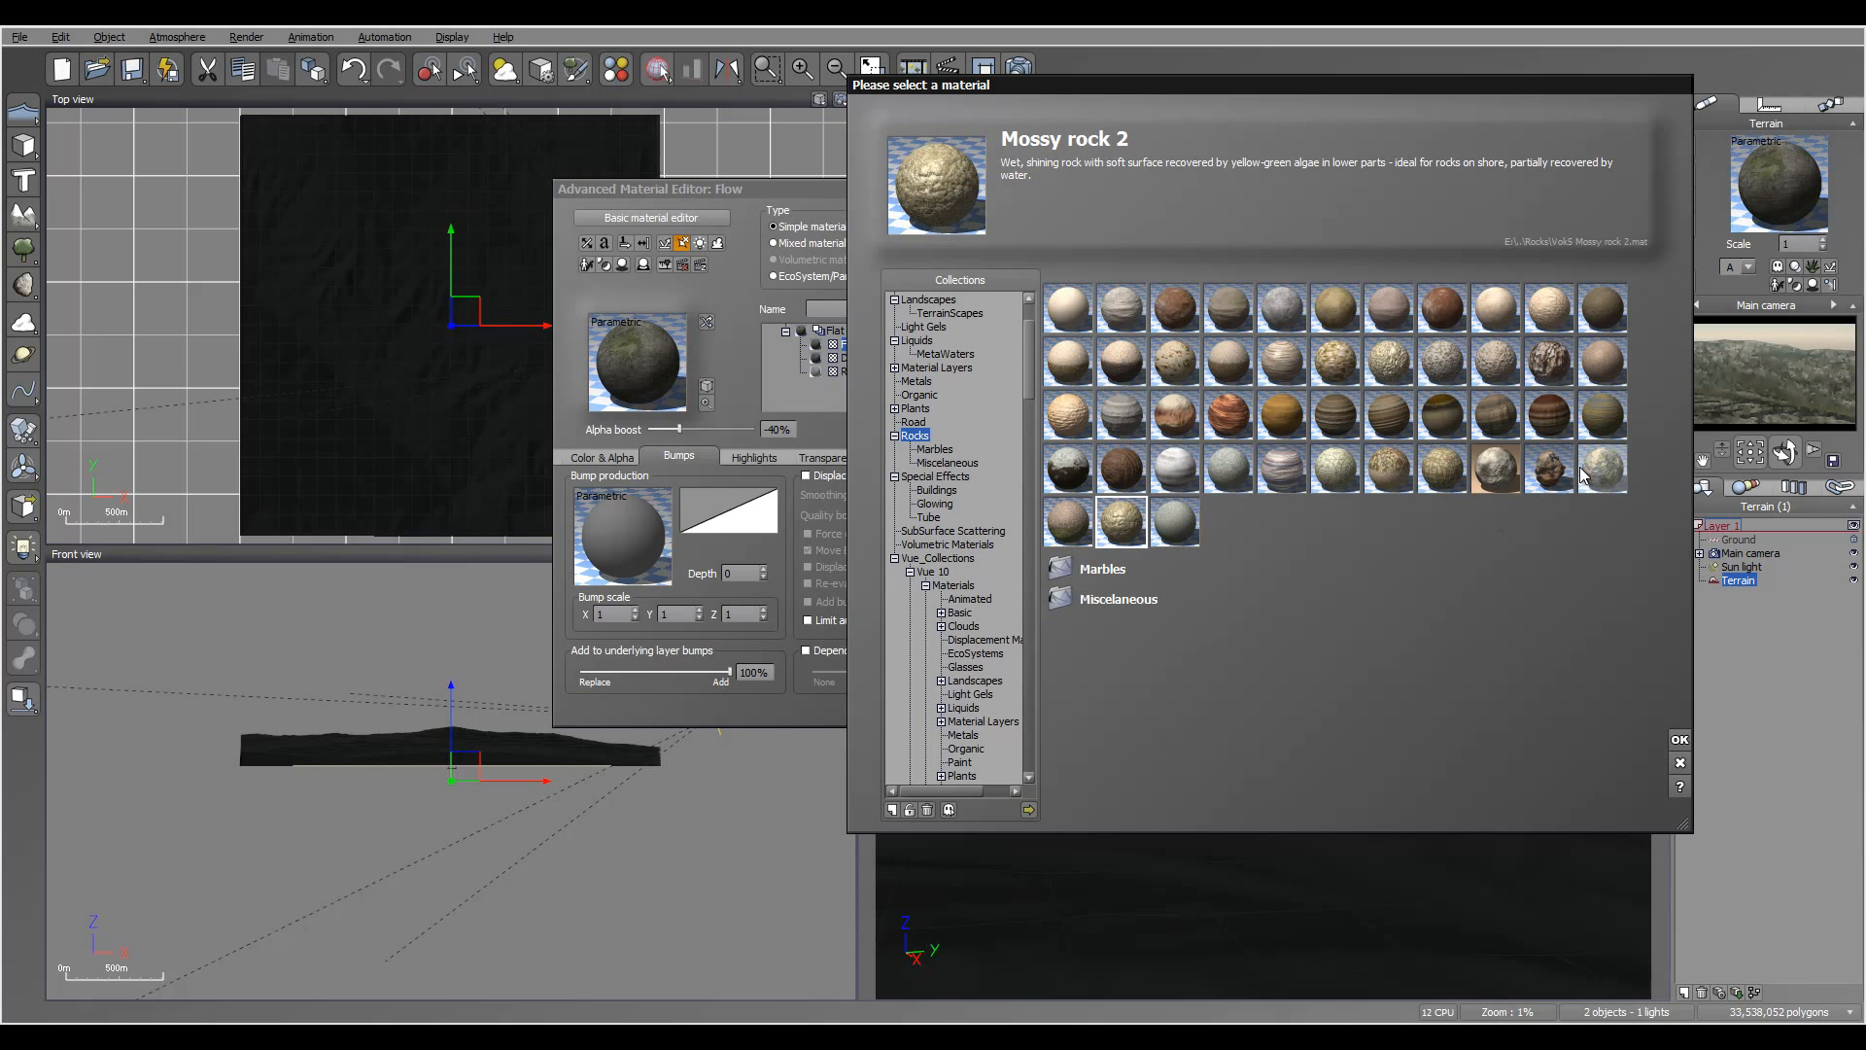
left_click(1601, 321)
left_click(1604, 353)
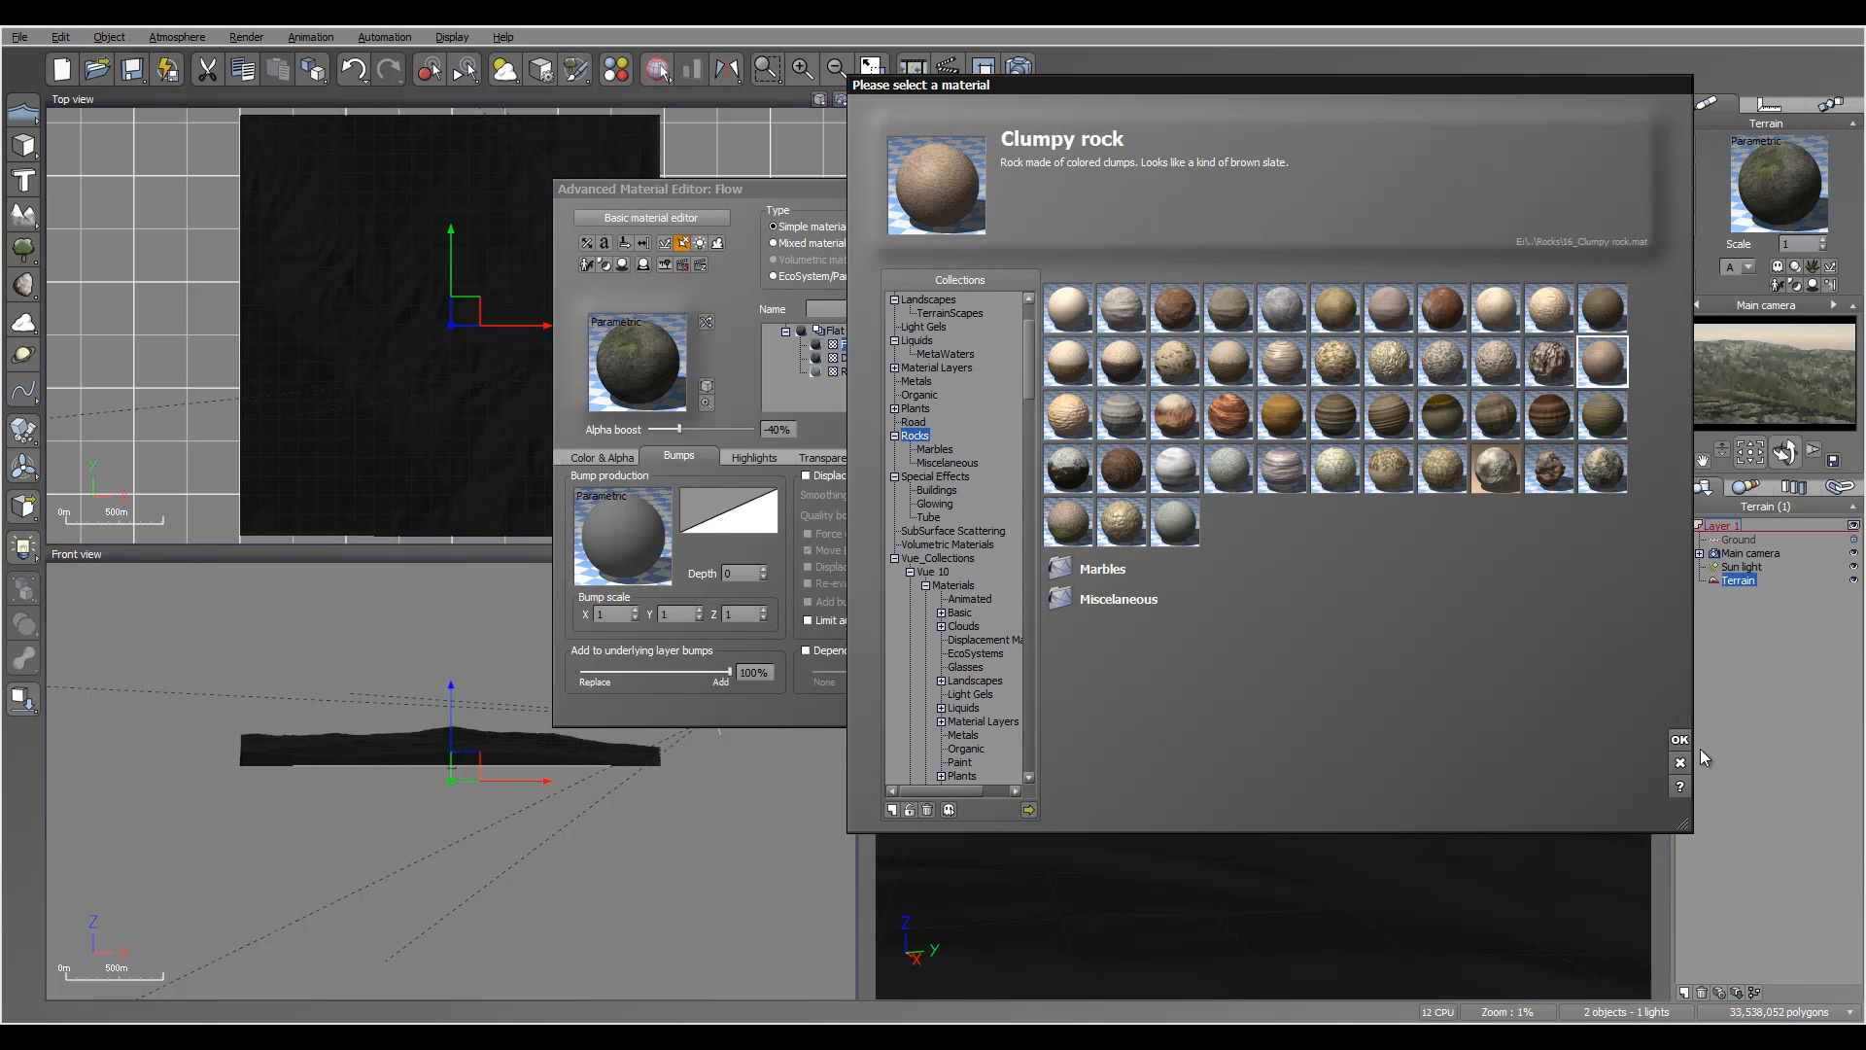
key("Return")
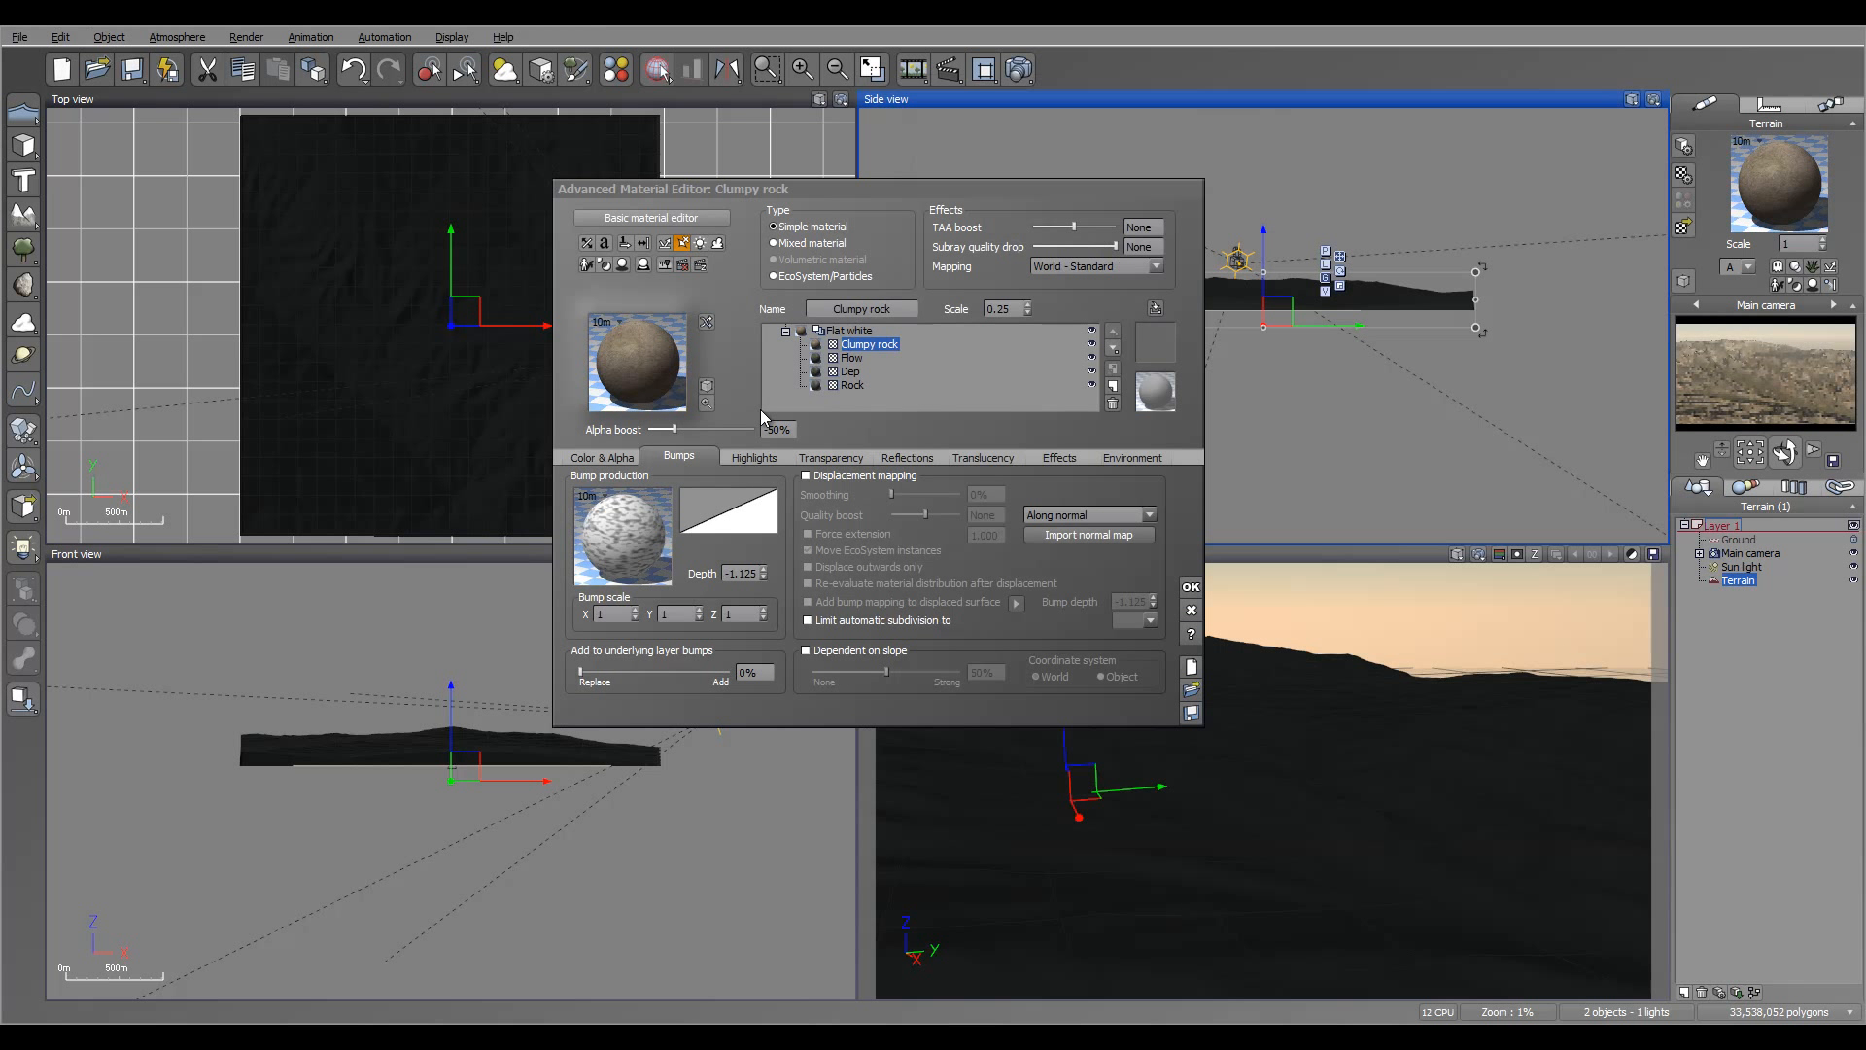
- Set the Clumpy rock layer's alpha boost to 0%
left_click(783, 429)
type("00")
key("Return")
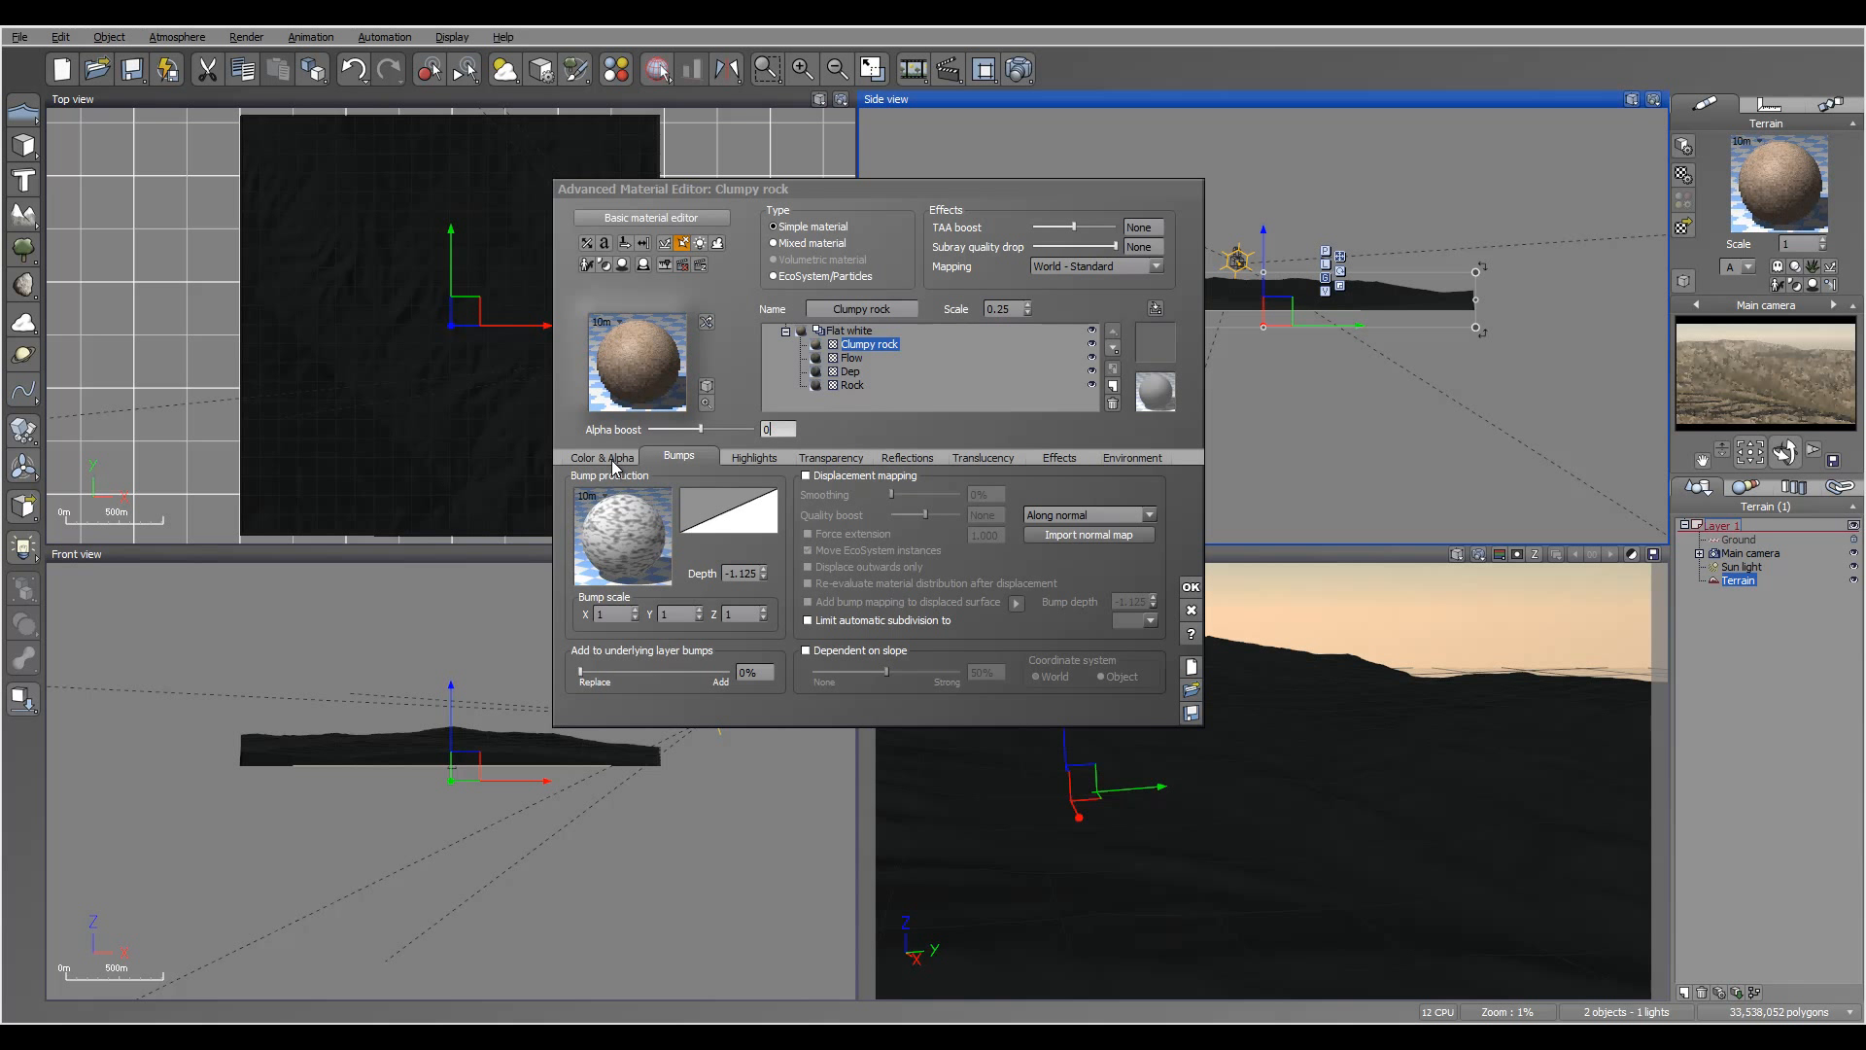
- Set the Clumpy rock layer's color function scale to 0.01 in X, Y and Z, and its mapping to Object - Parametric
left_click(599, 456)
left_click(611, 660)
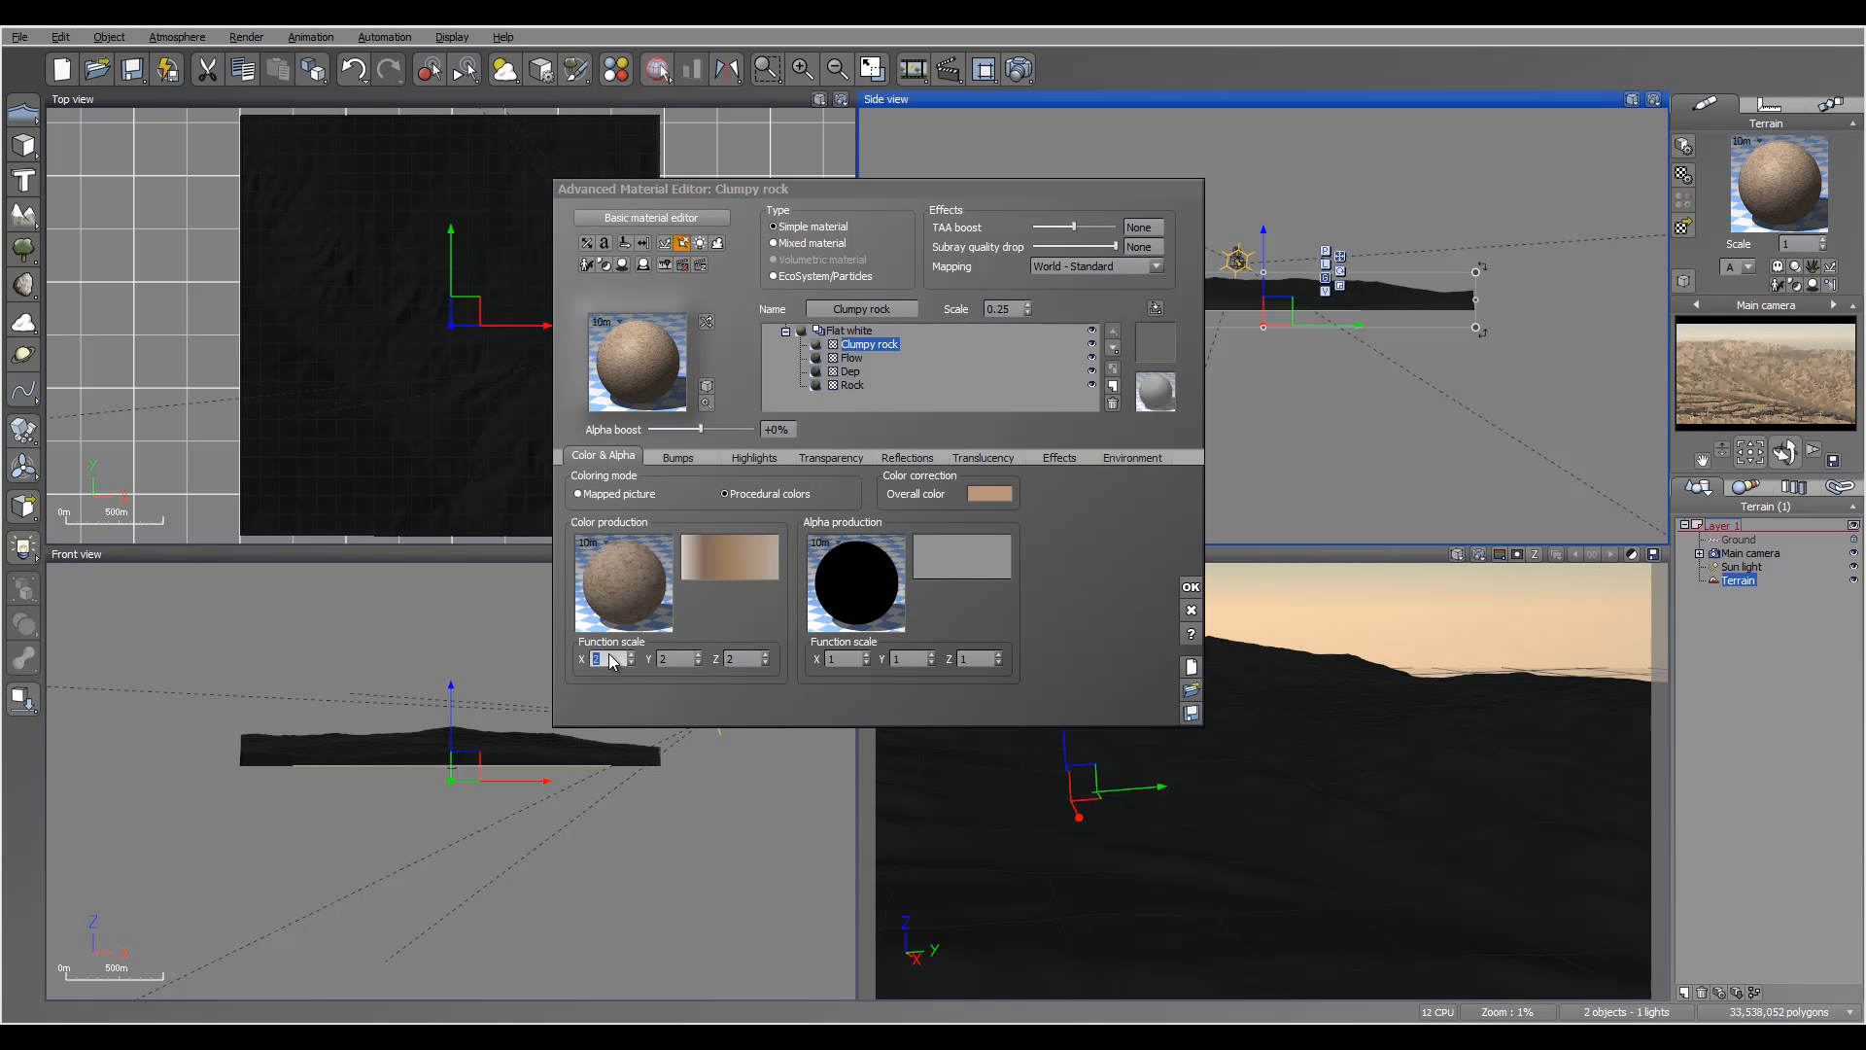
type("0.01")
key("Tab")
type("0.01")
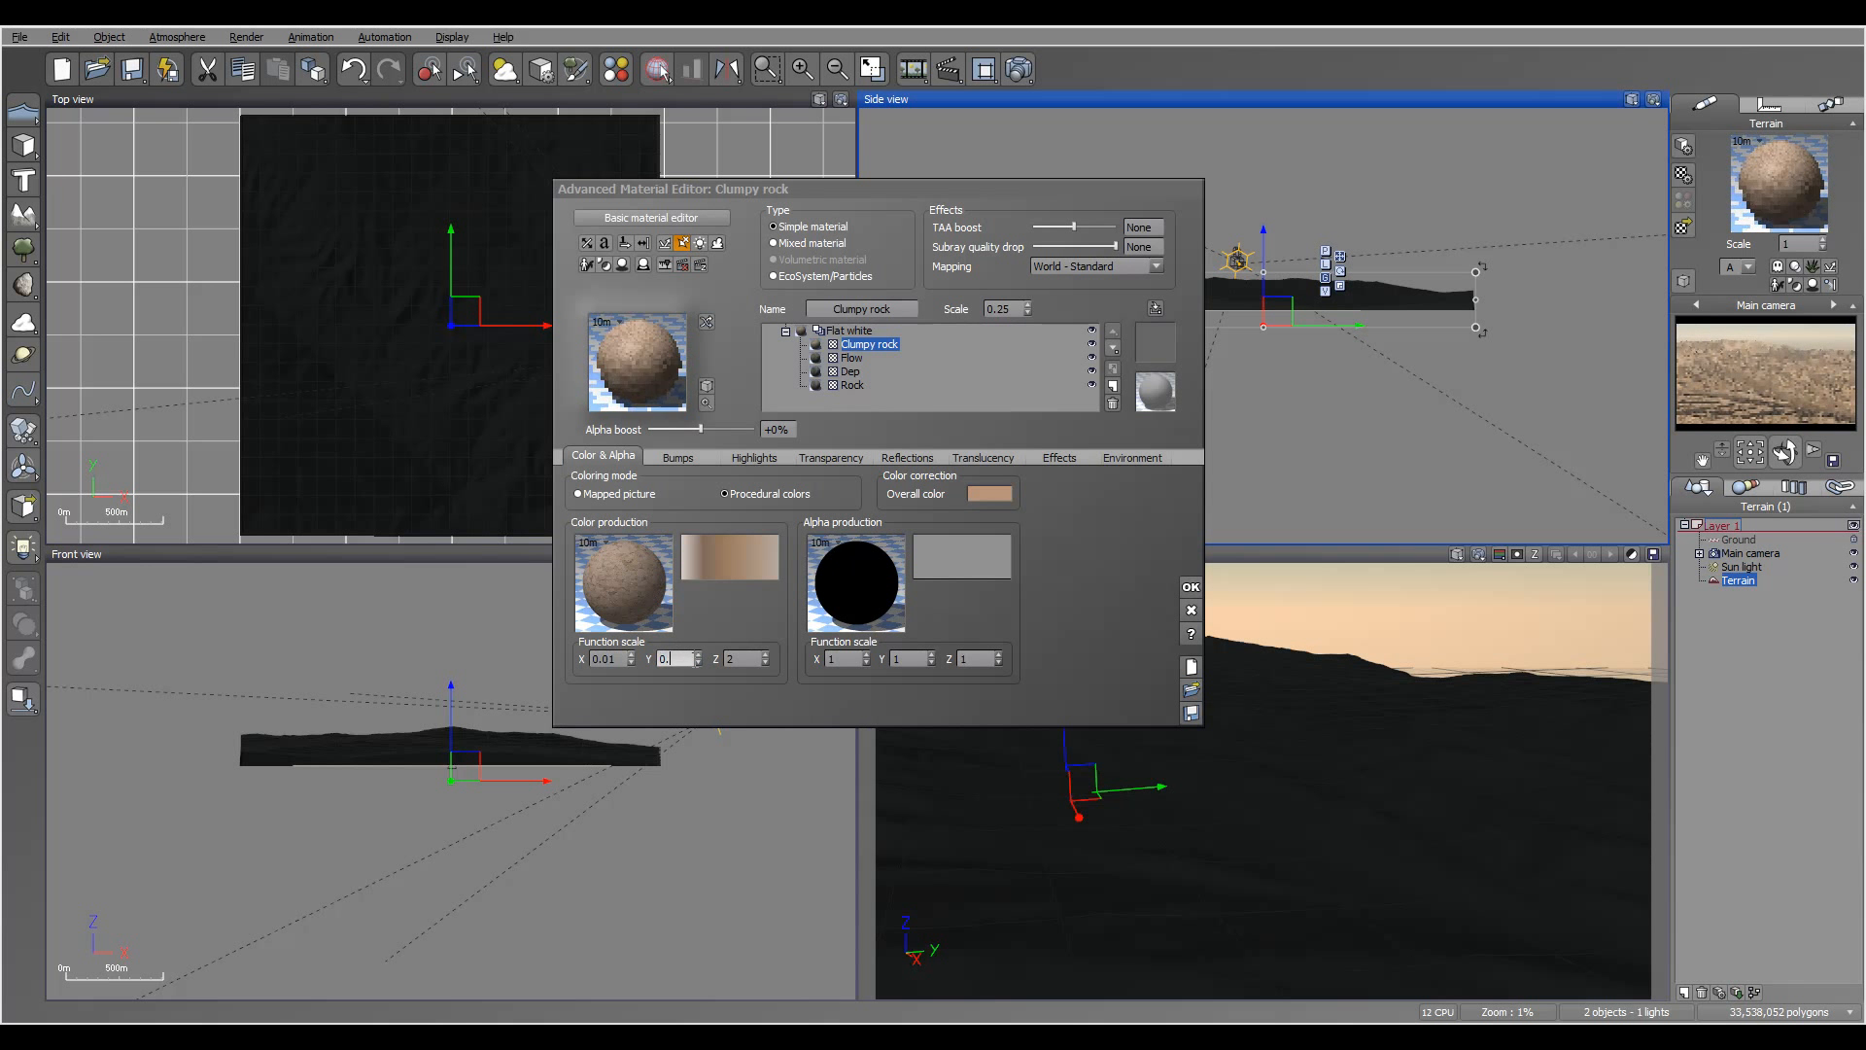
left_click(742, 659)
type("0.01")
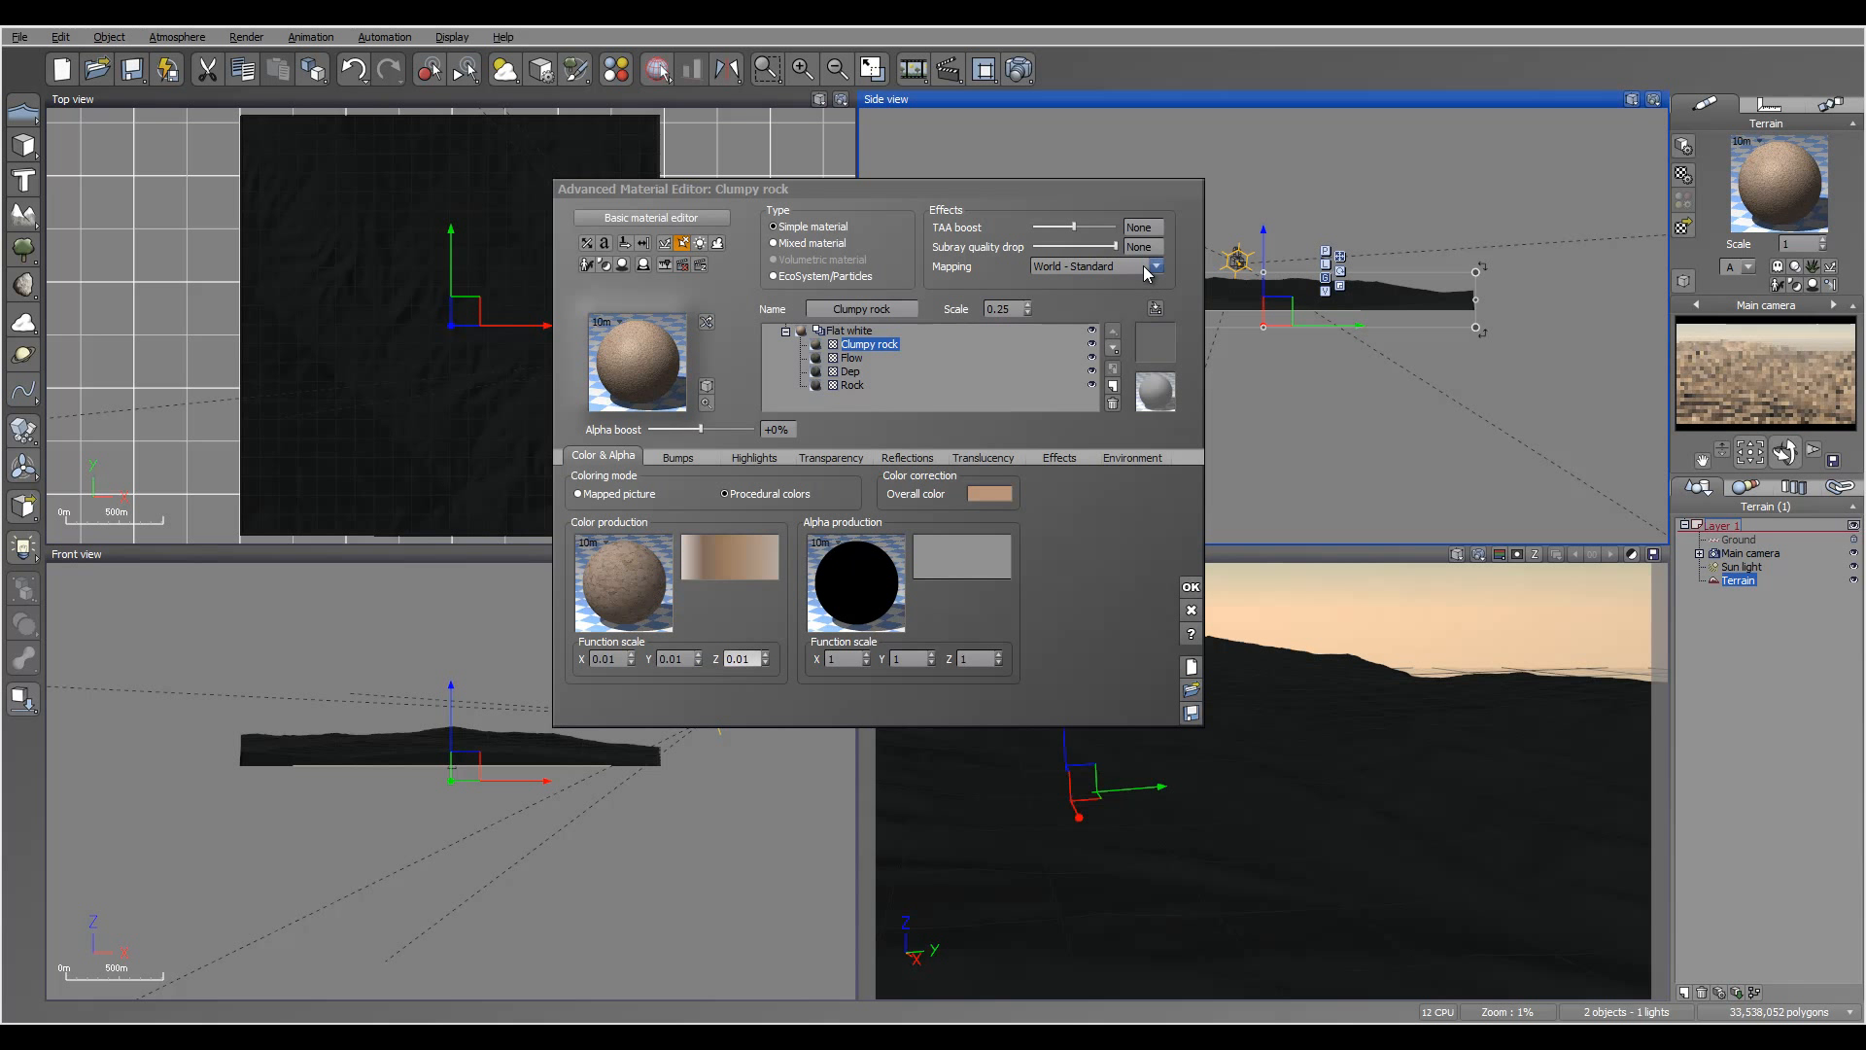
left_click(1143, 265)
left_click(1099, 387)
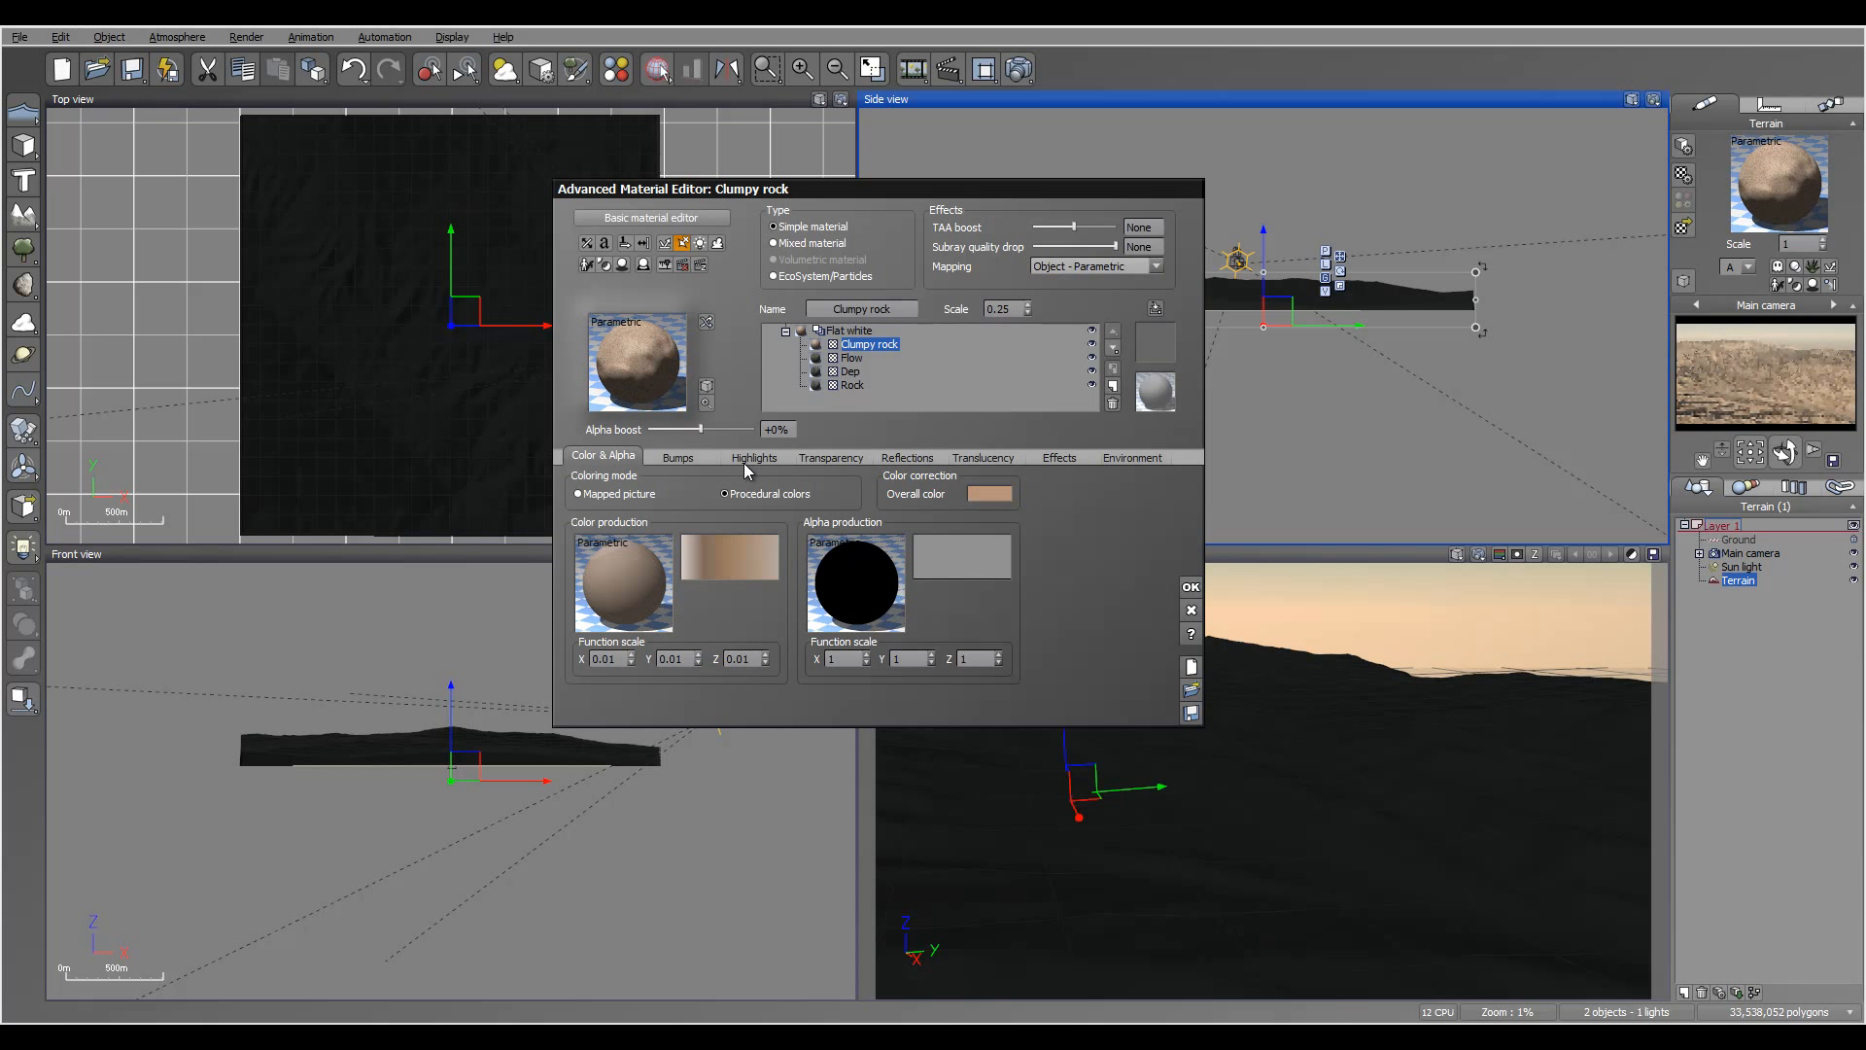
- Set the layer's bump depth to 0 with 100% added to underlying bumps, and its highlight intensity to 25% and size to 5%
left_click(678, 456)
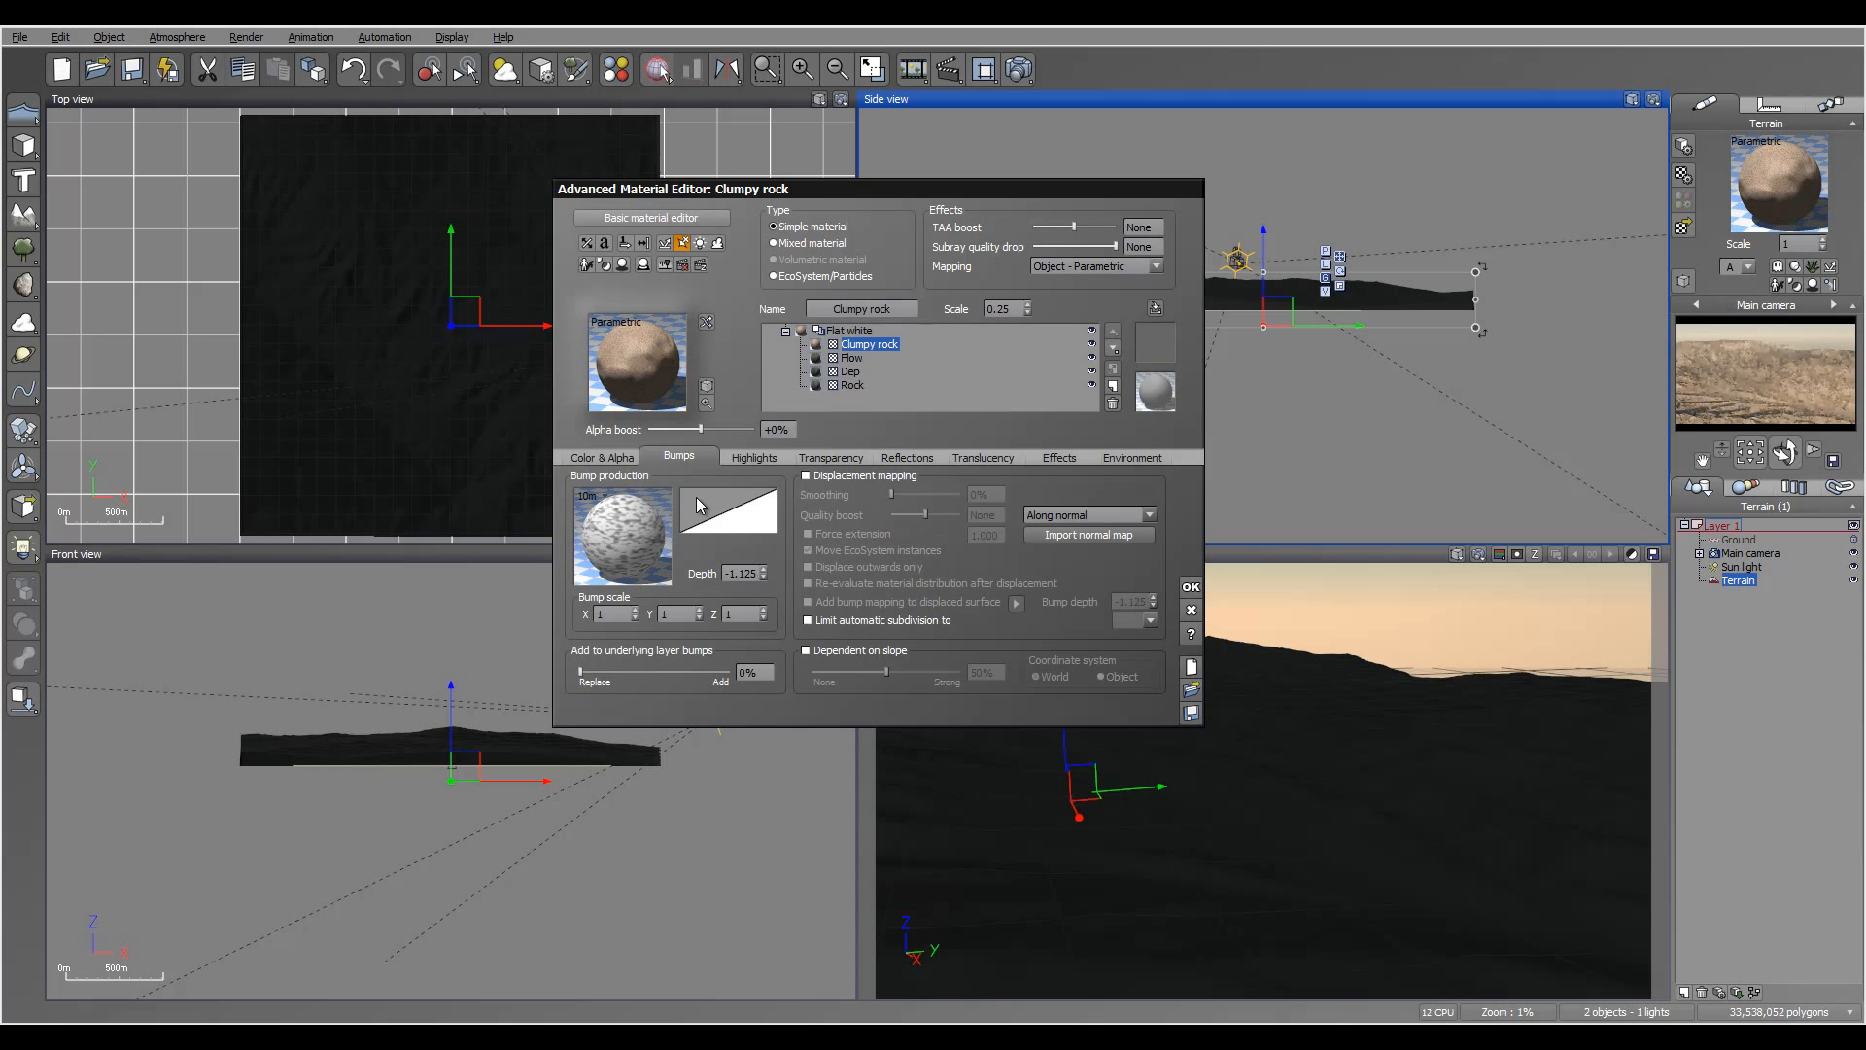
left_click(742, 573)
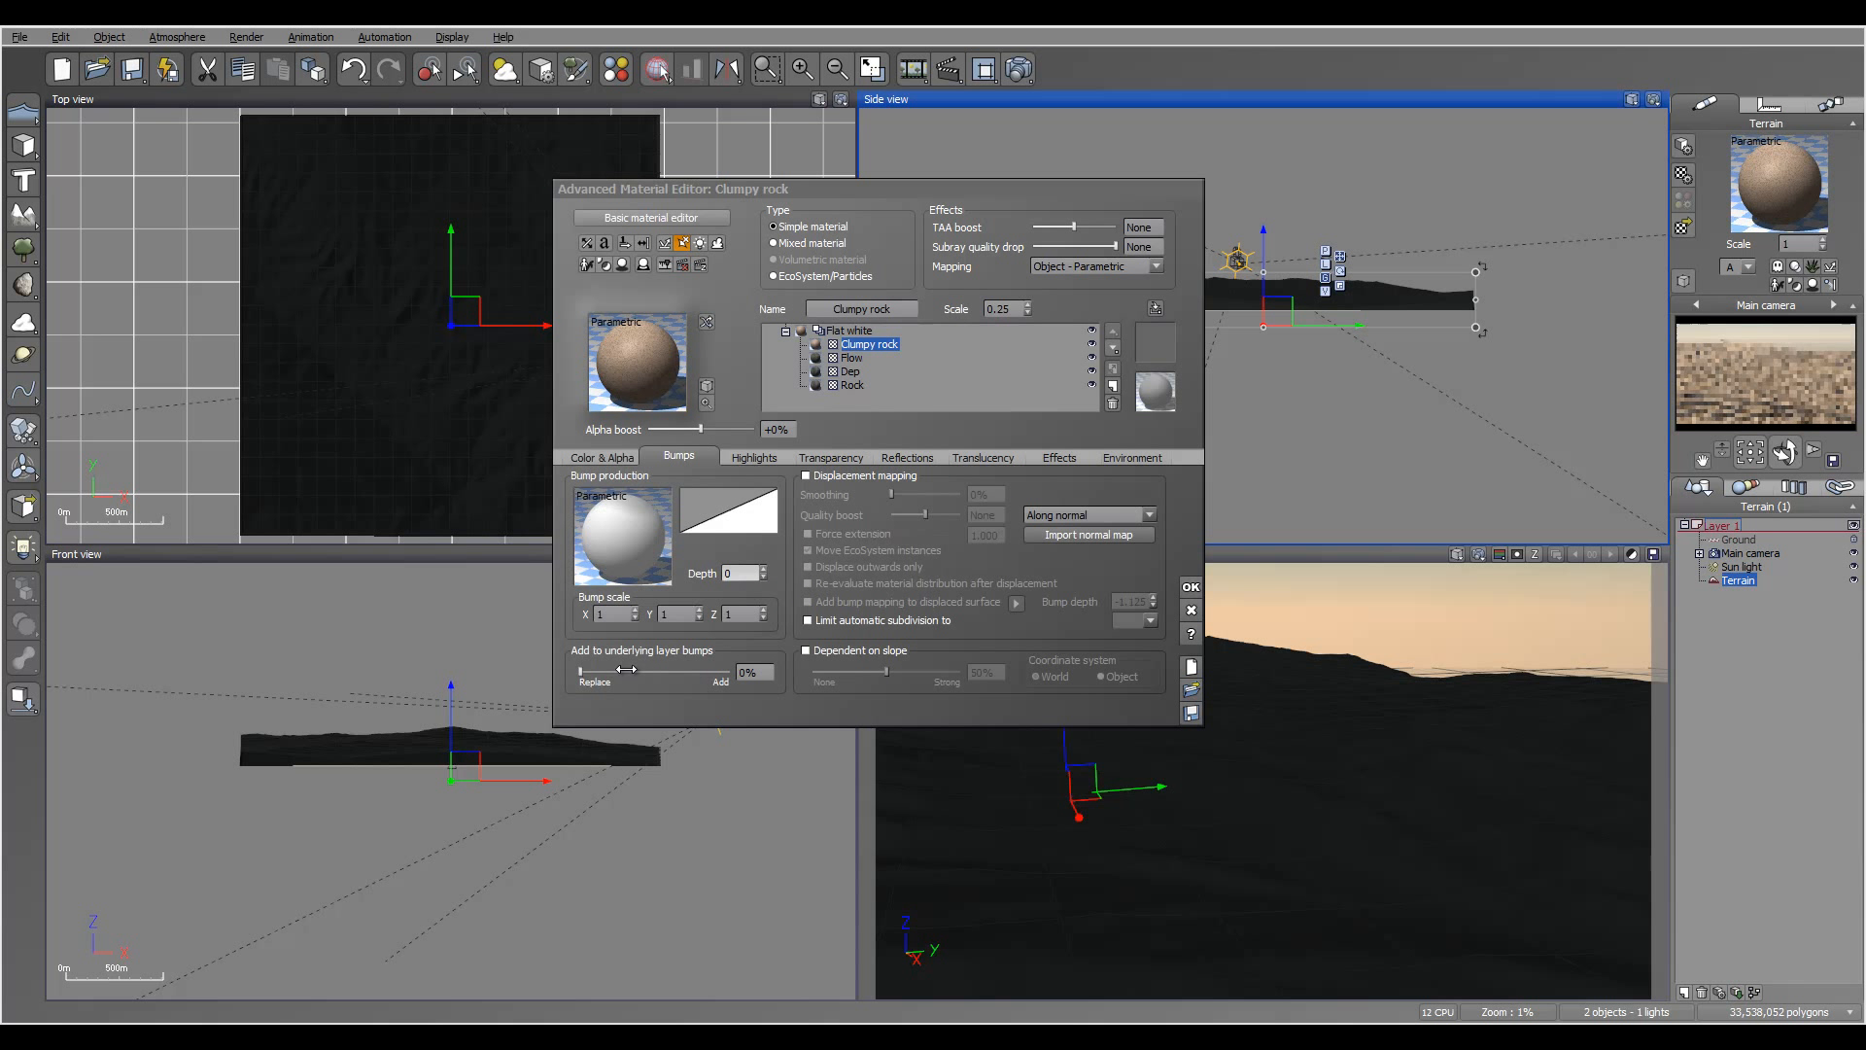
left_click_drag(580, 671, 731, 671)
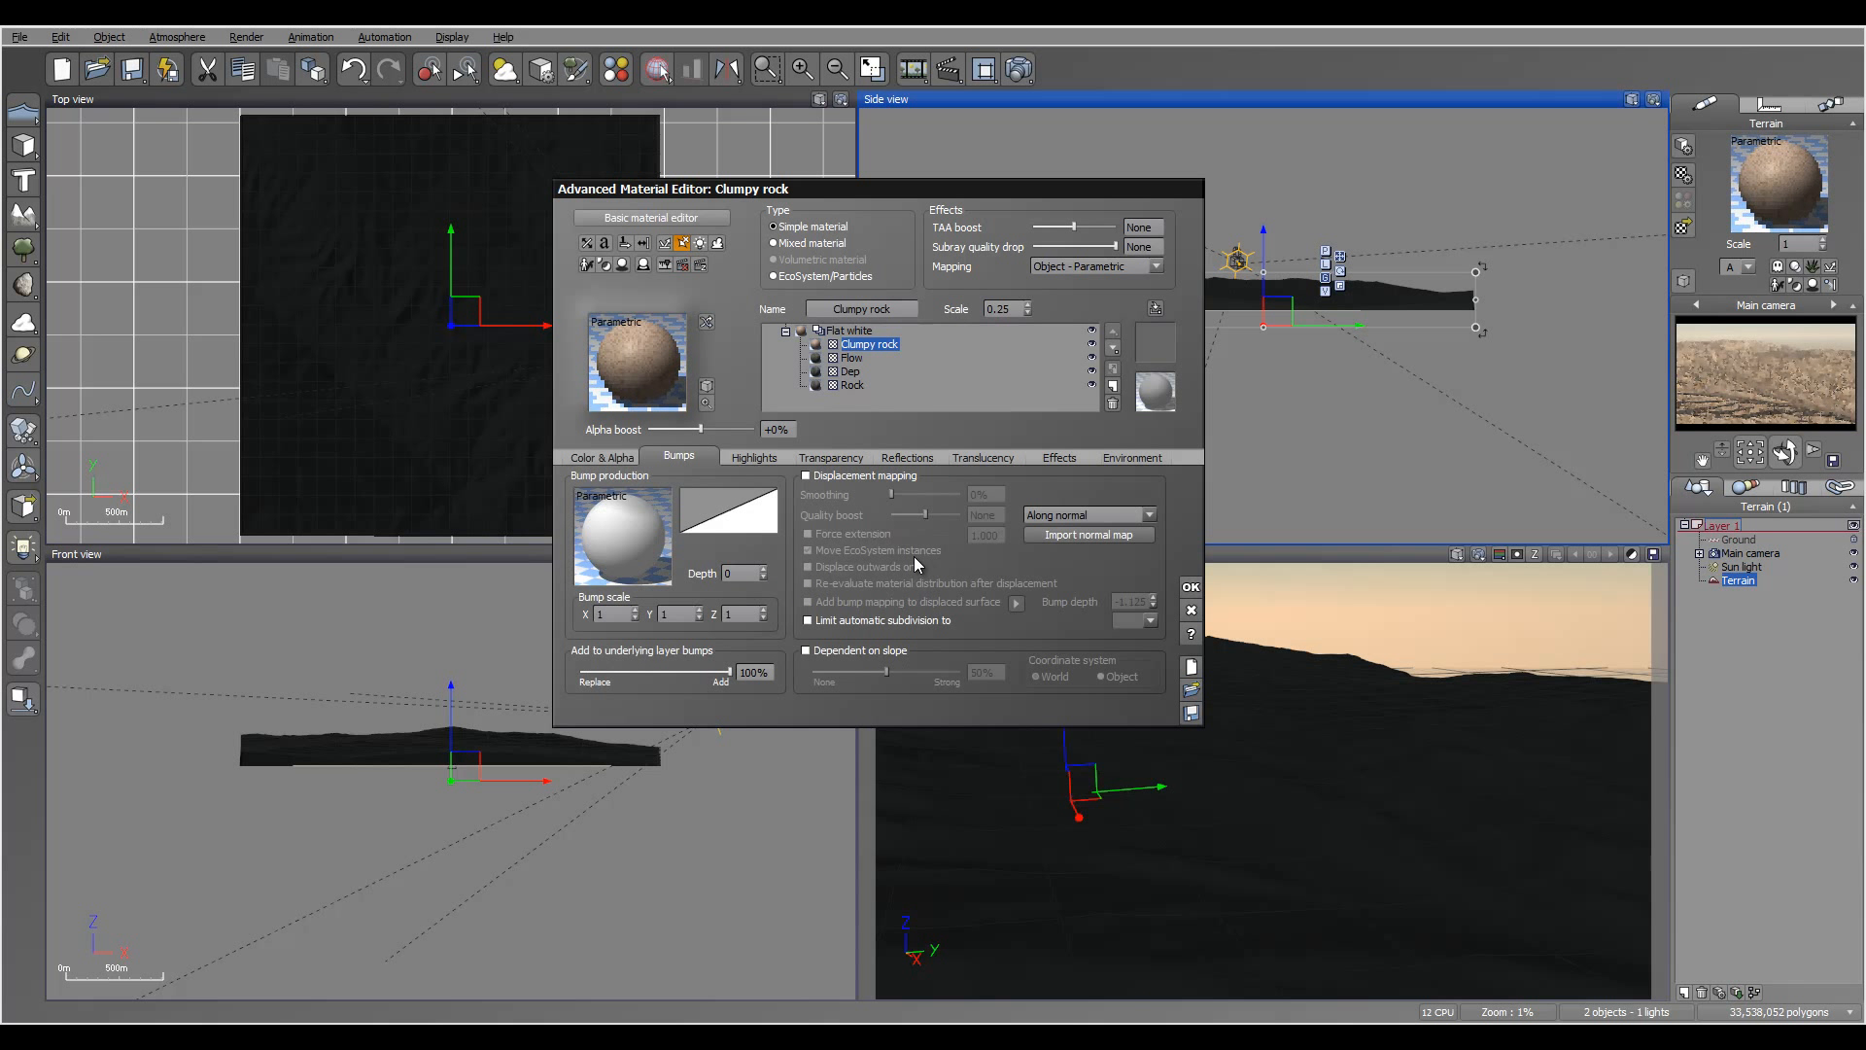
left_click(756, 456)
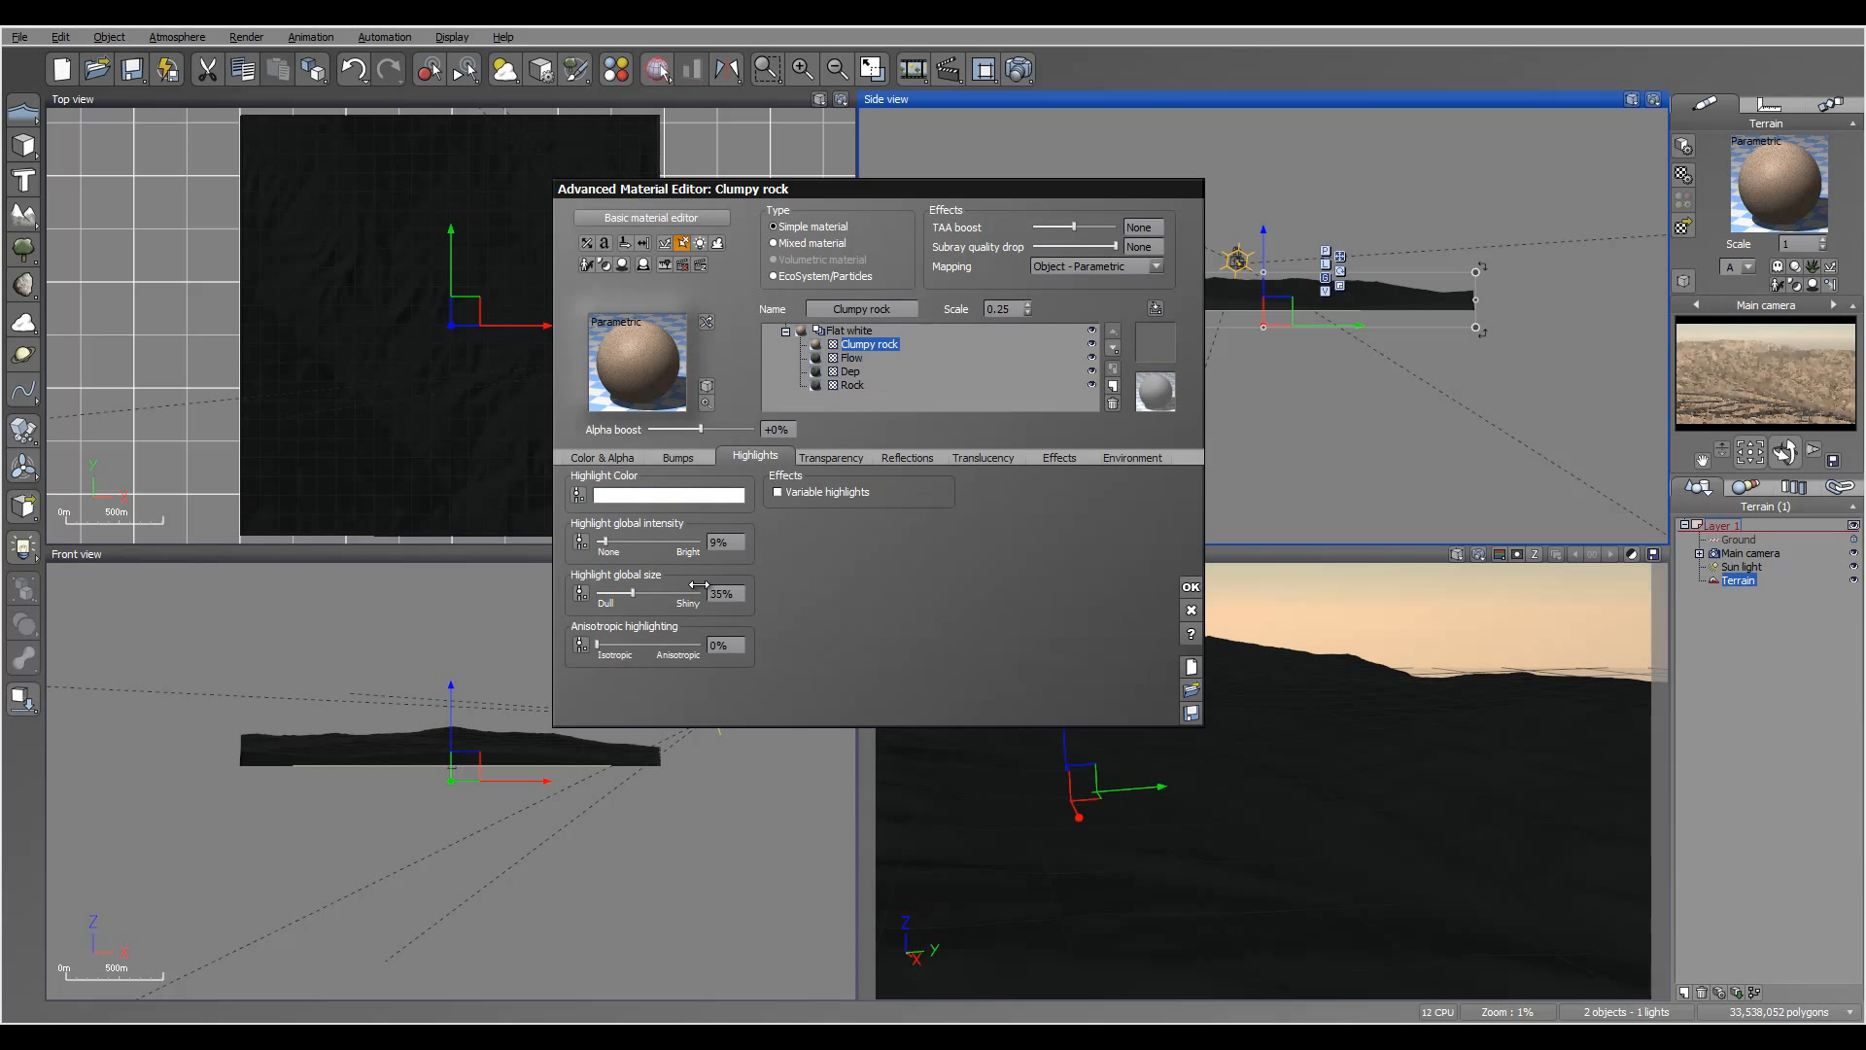
left_click(622, 540)
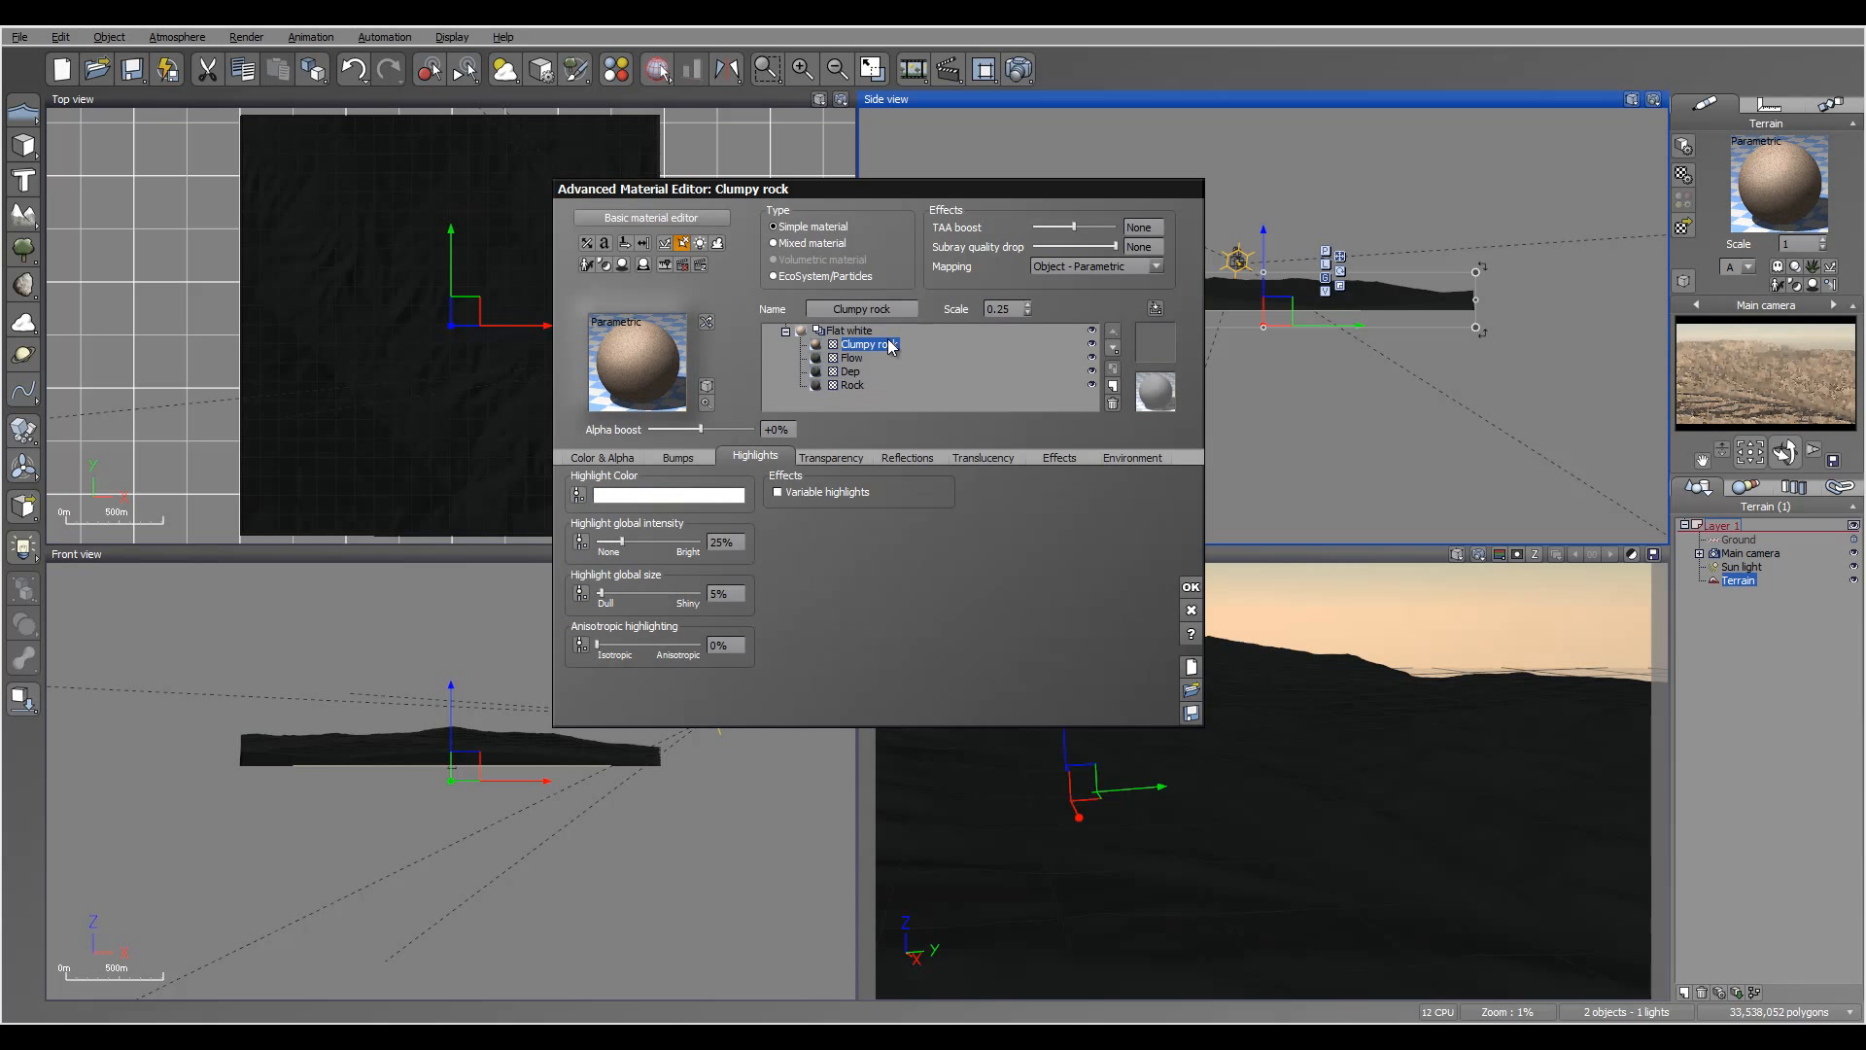
- Set the Clumpy rock layer's global transparency to 100% and enable variable transparency
left_click(832, 457)
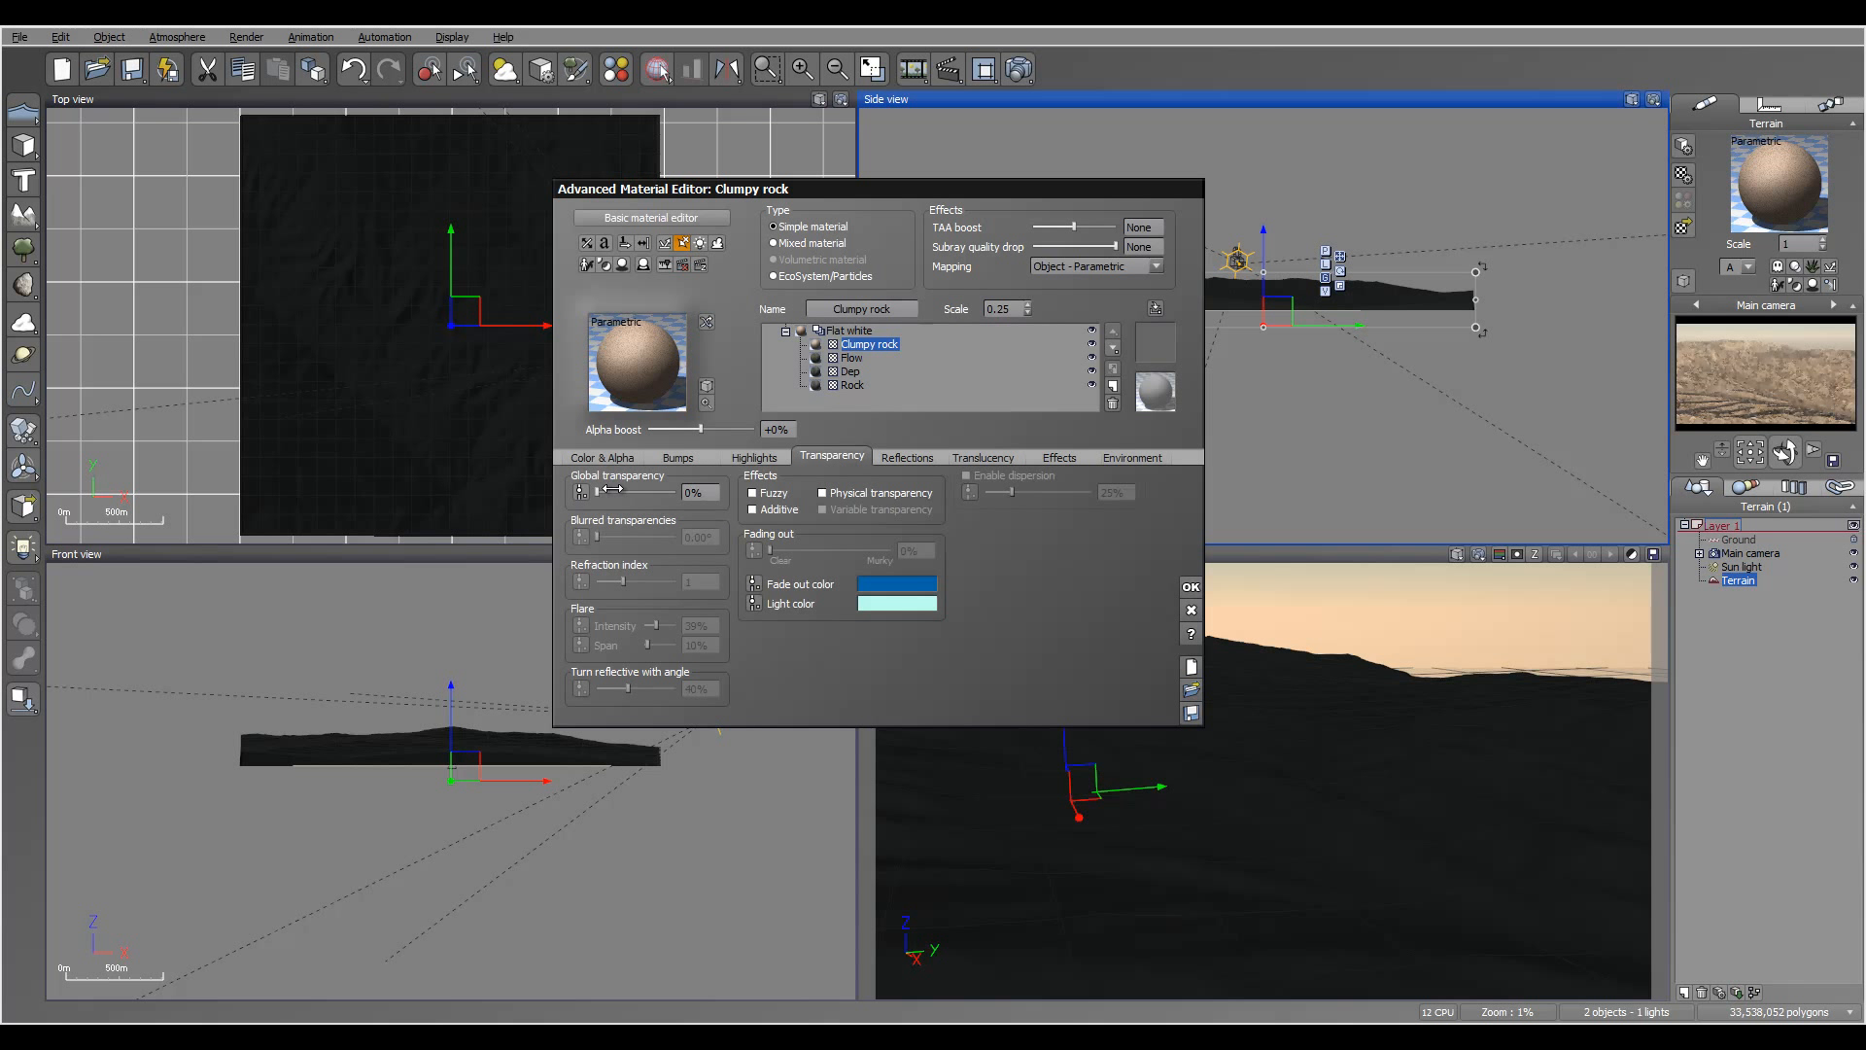
left_click(581, 492)
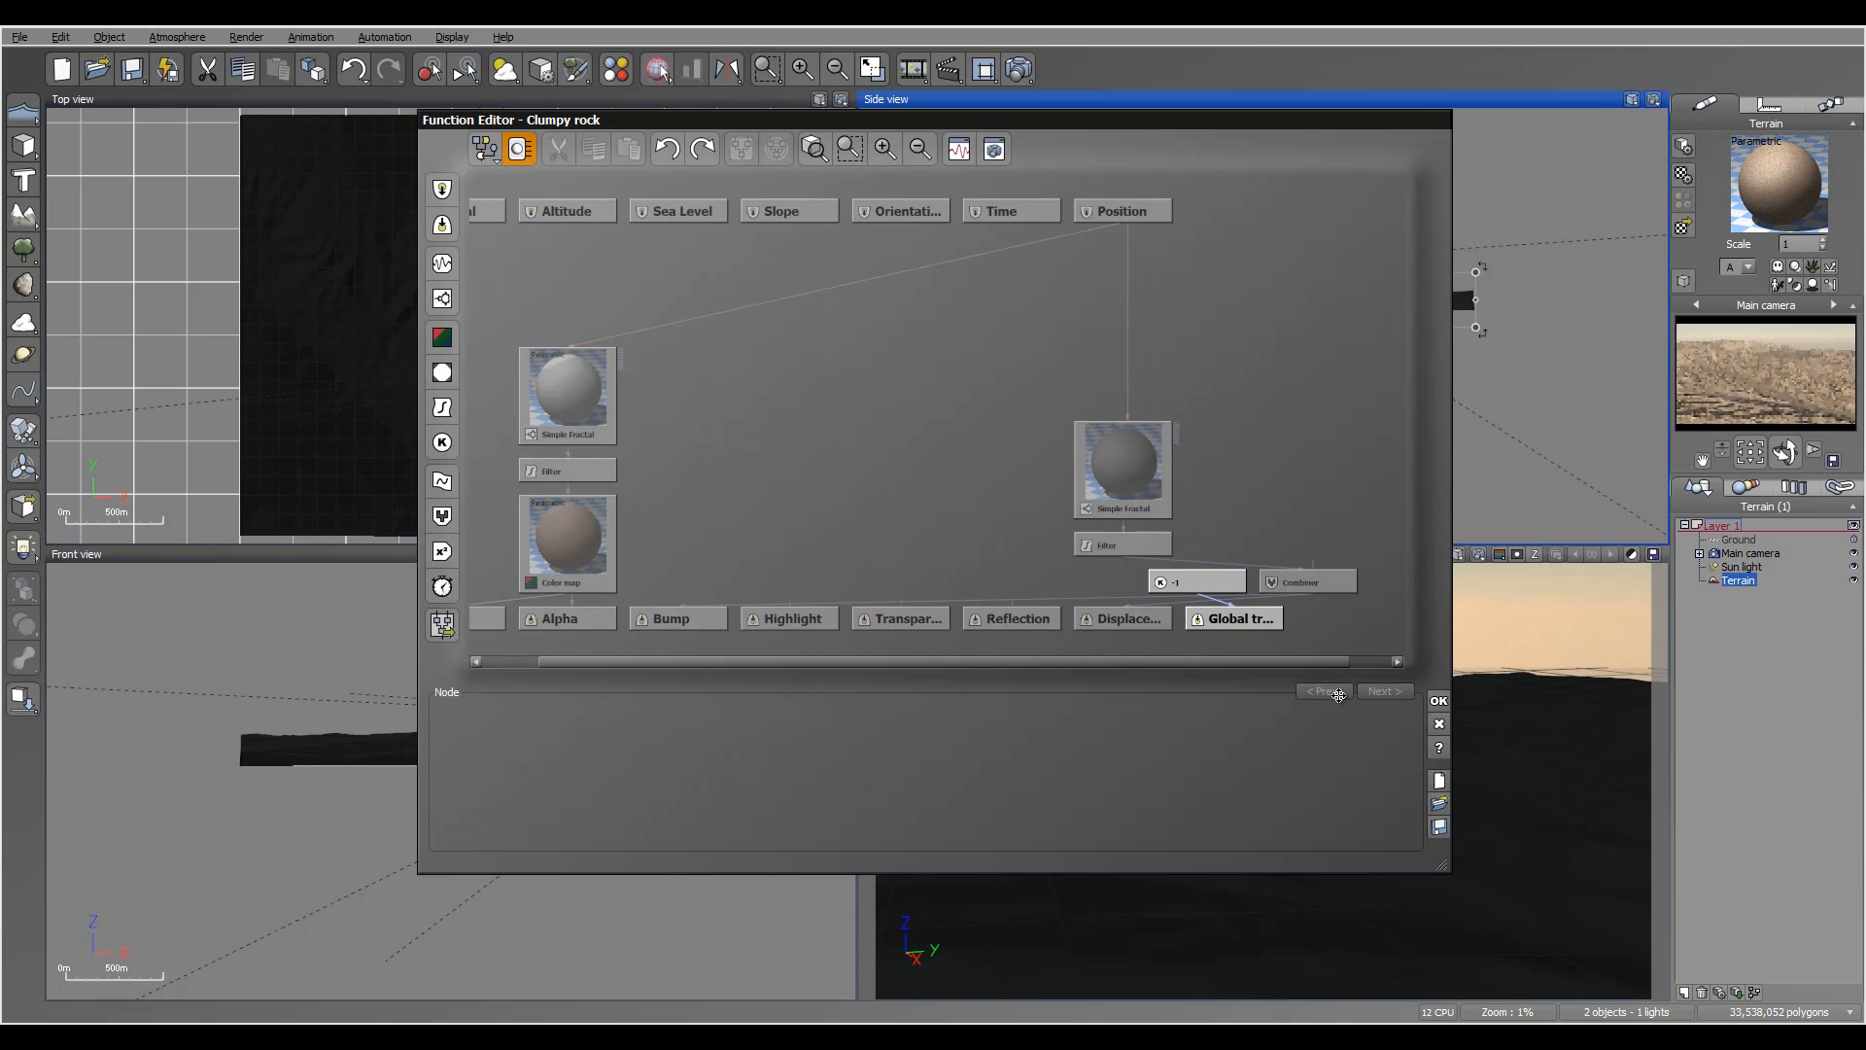
key("Return")
left_click(581, 492)
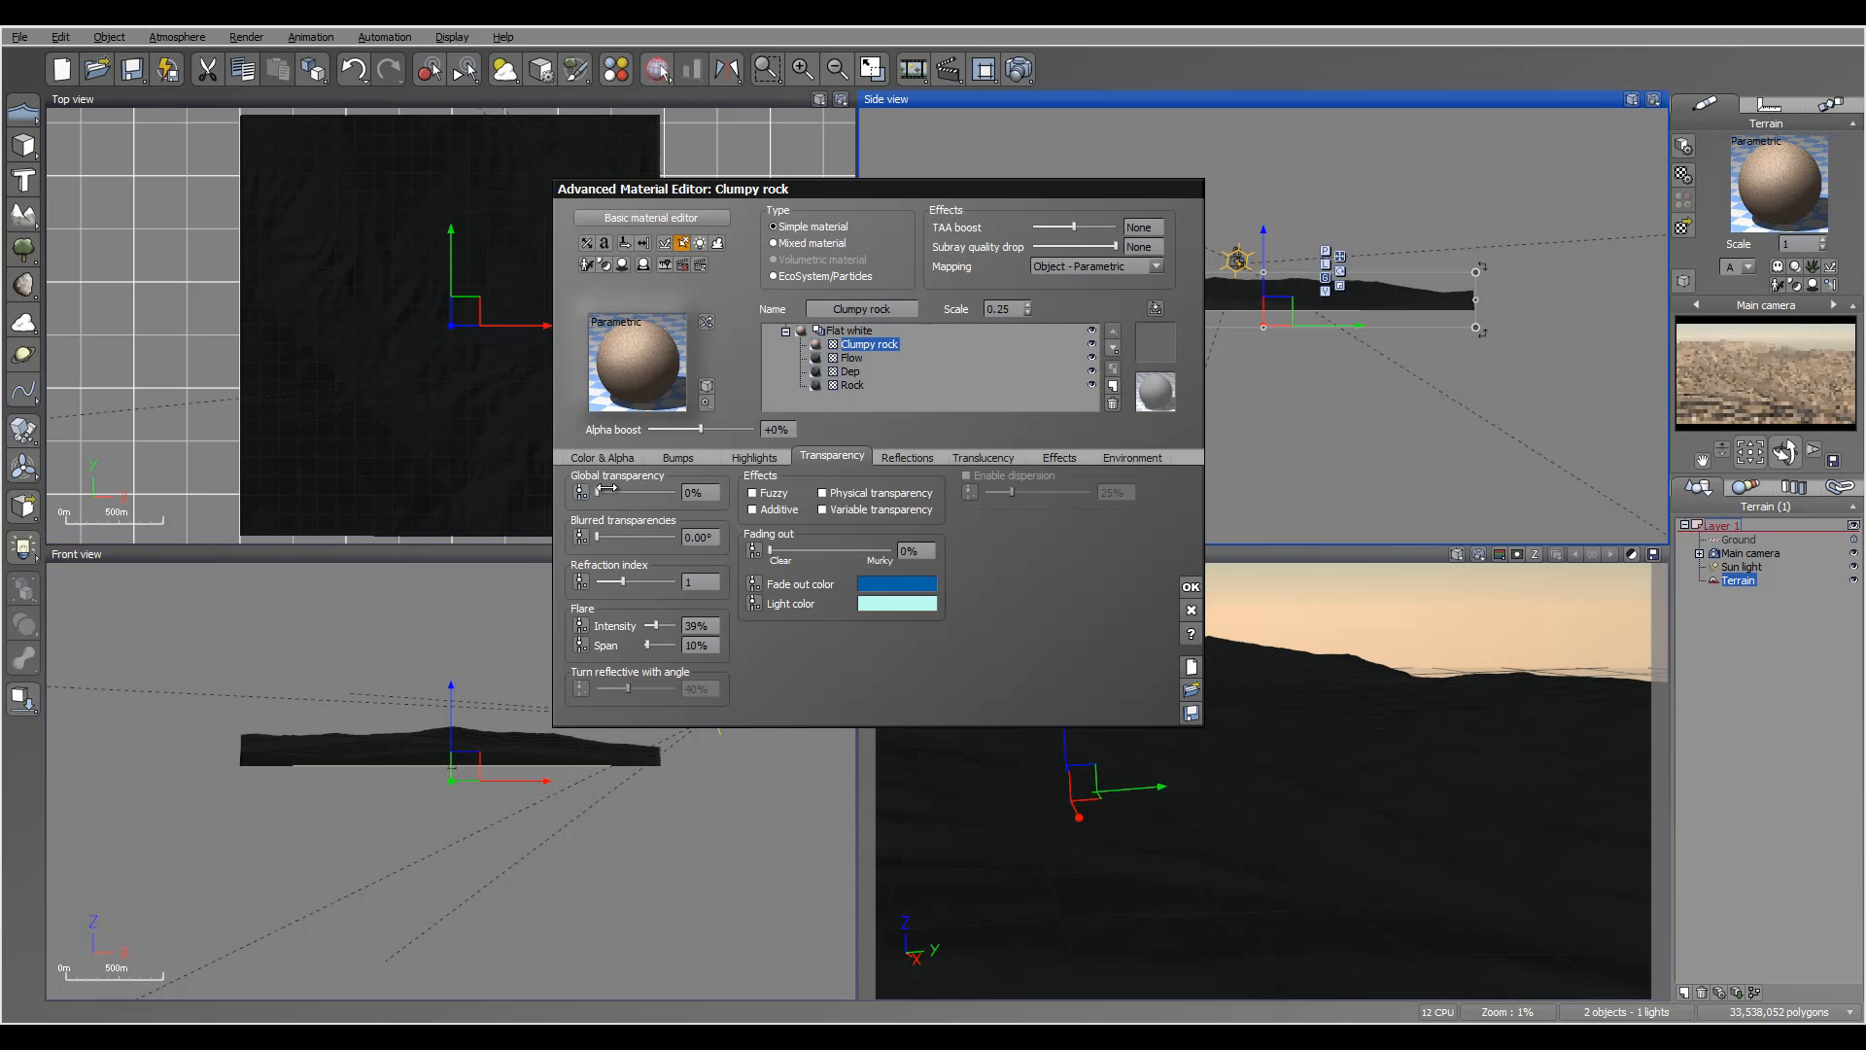
left_click(822, 509)
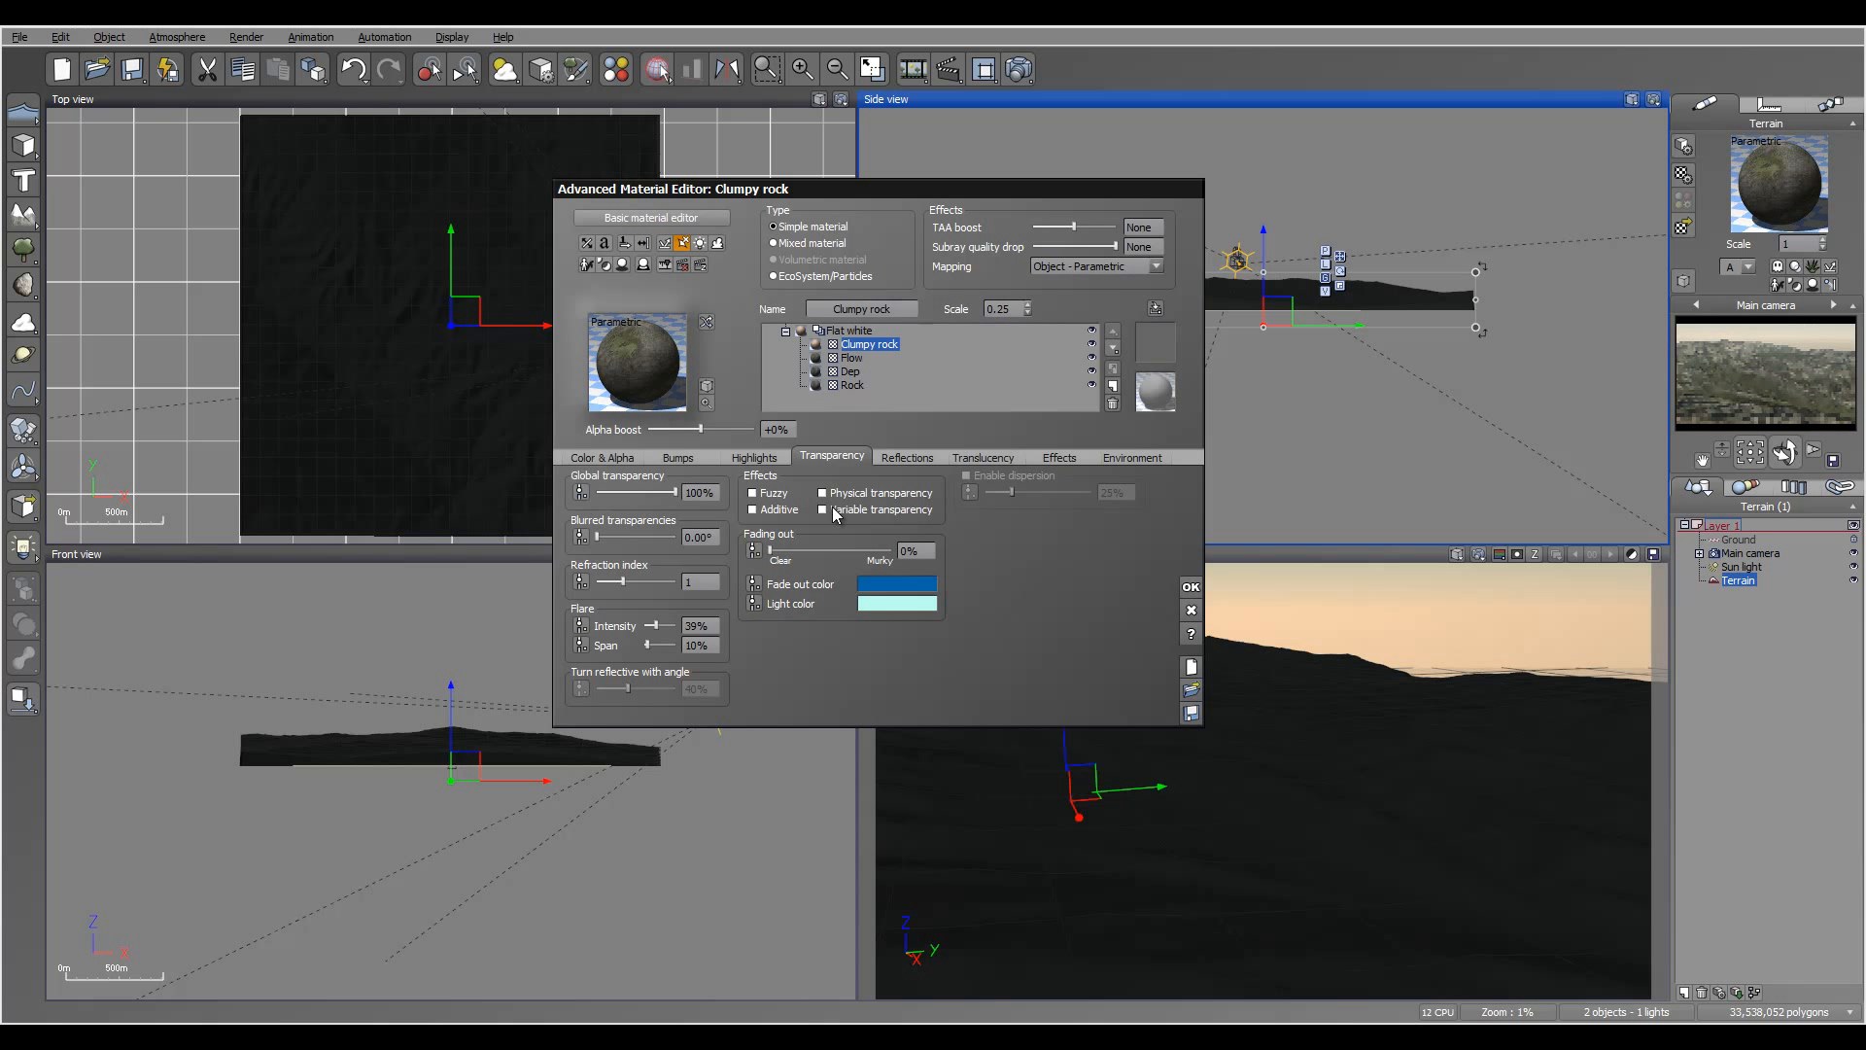
- Drive the Clumpy rock layer's variable transparency with a Projected Texture Map node that uses the image MRwear.tif
right_click(1108, 599)
left_click(1069, 590)
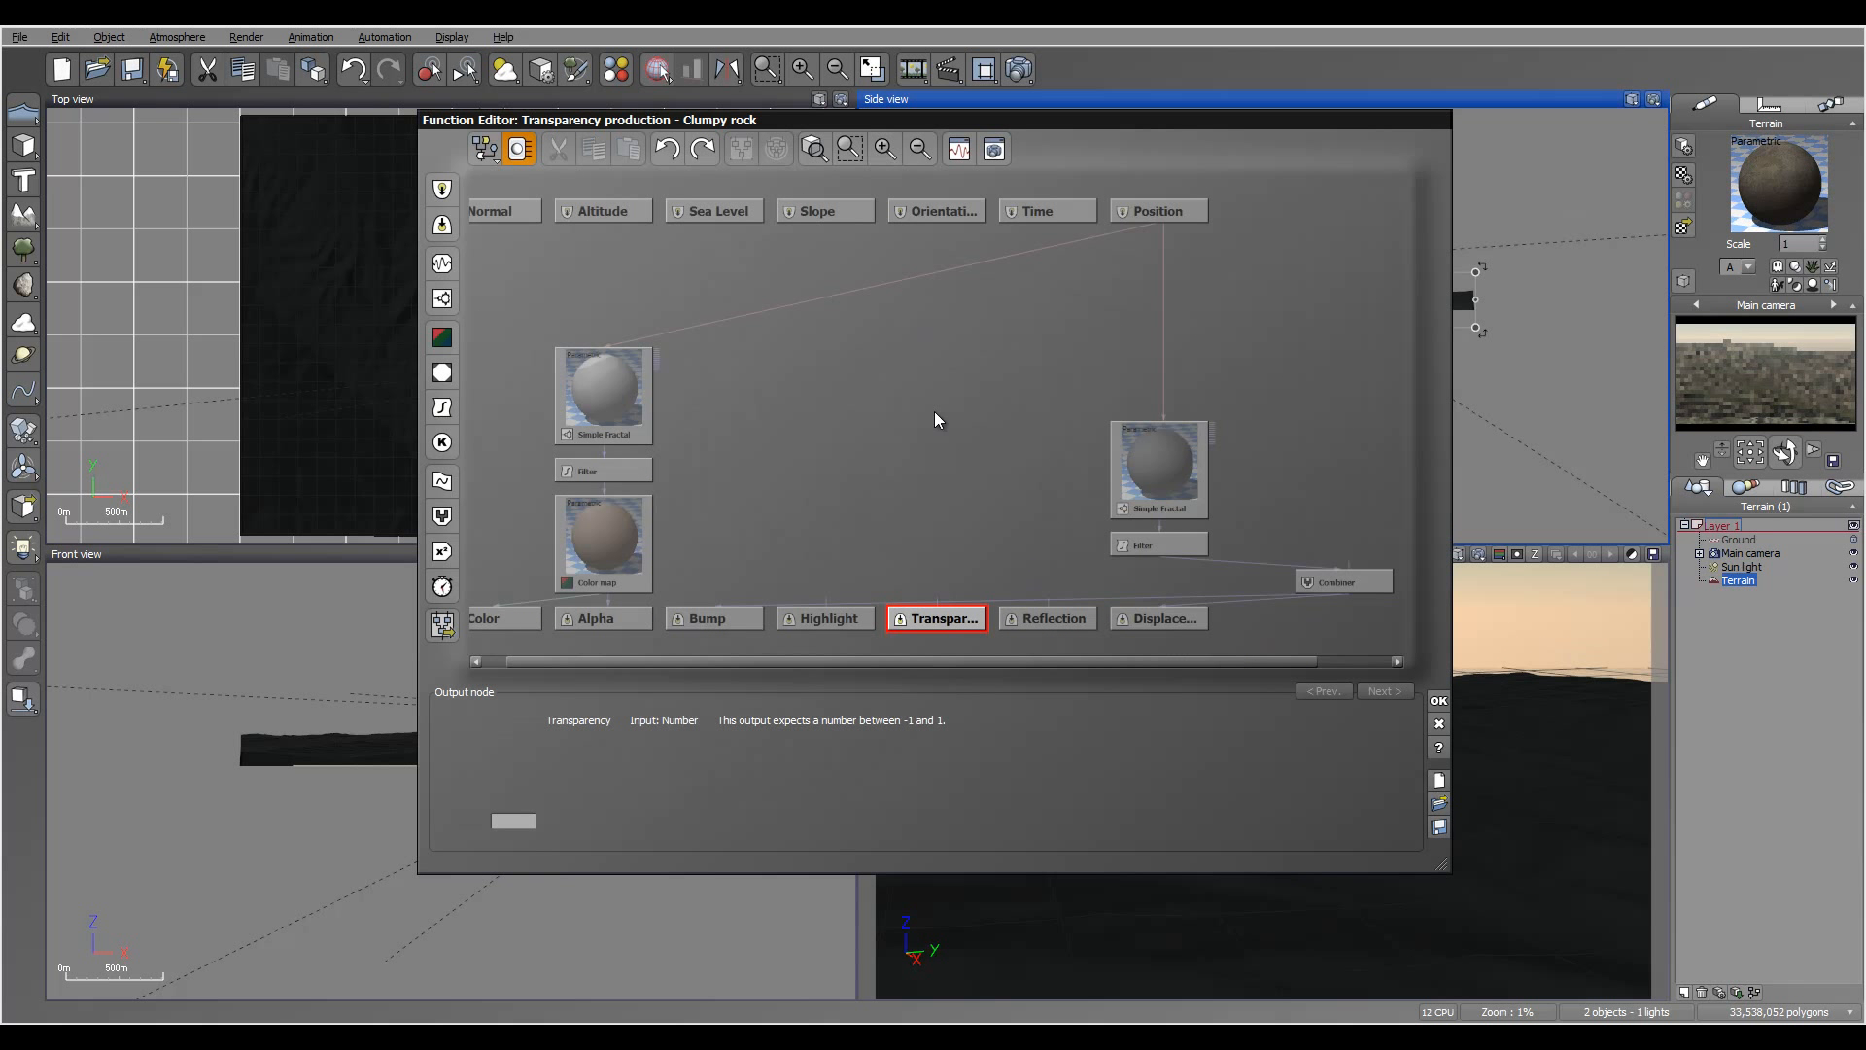
left_click(442, 372)
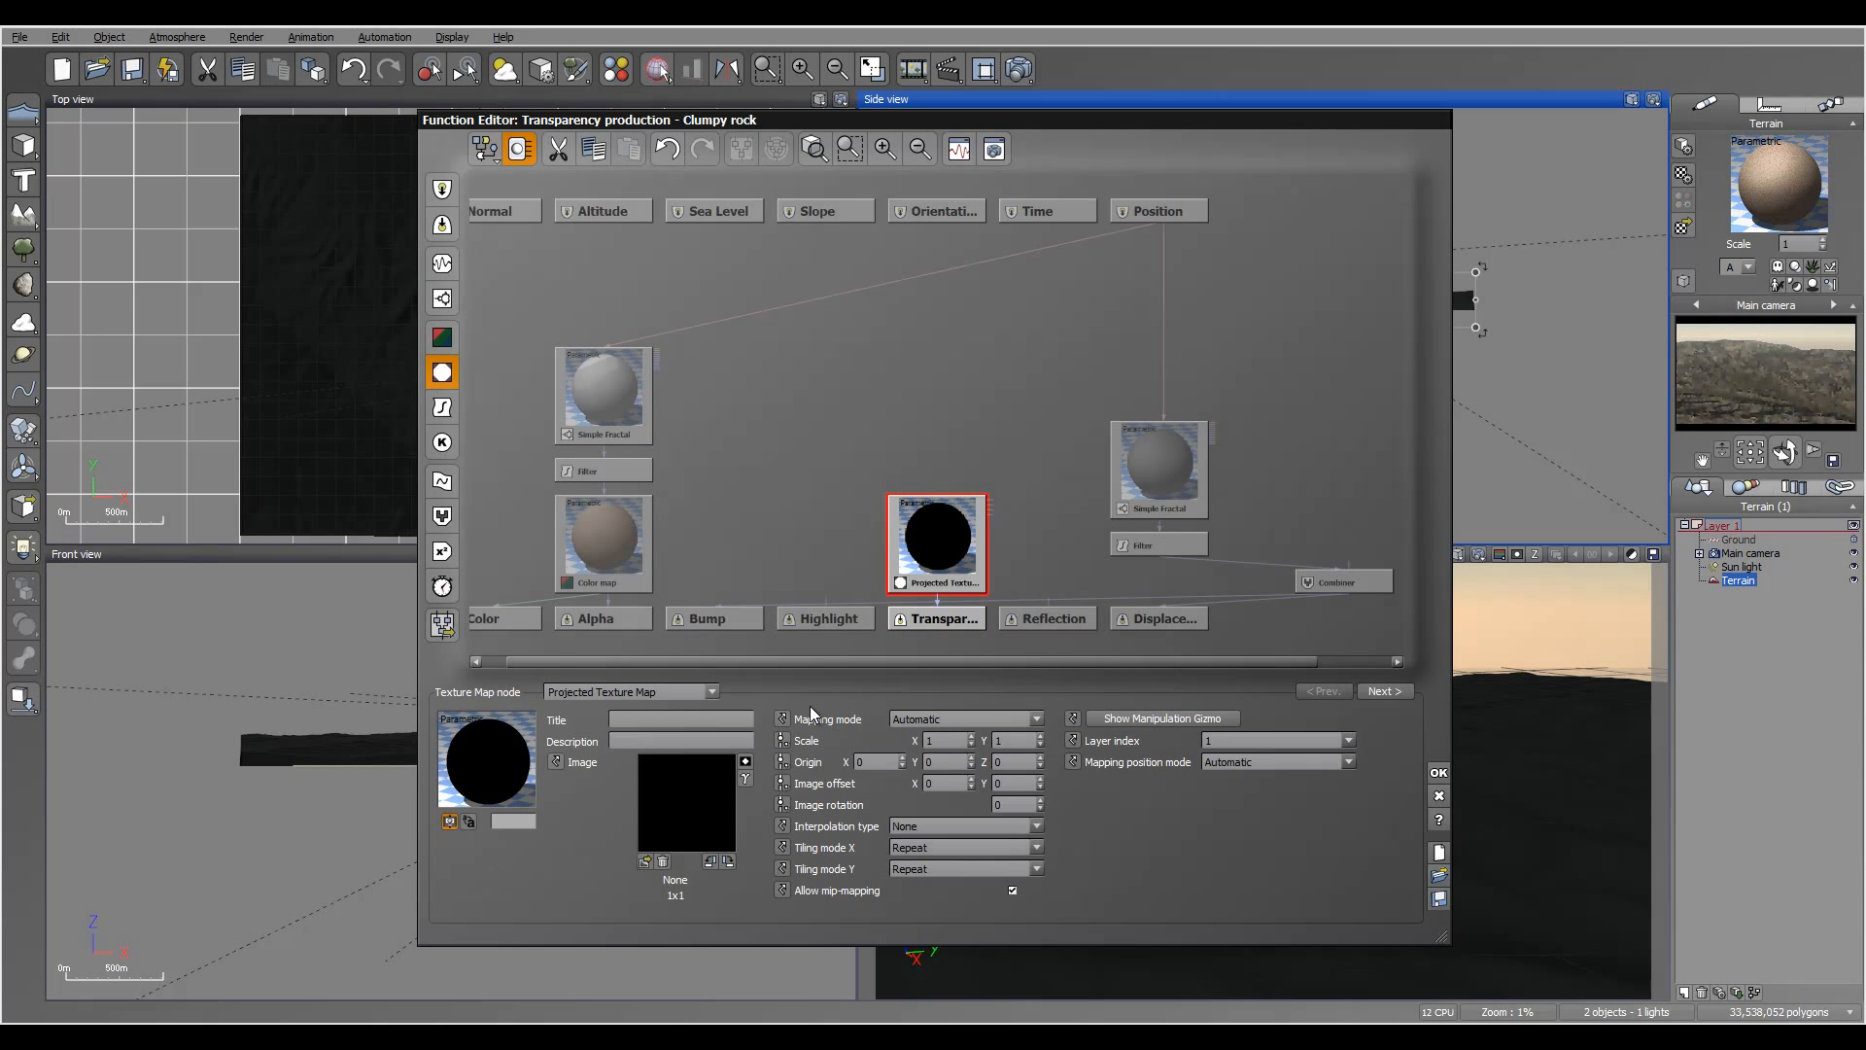
left_click(645, 863)
left_click(1048, 812)
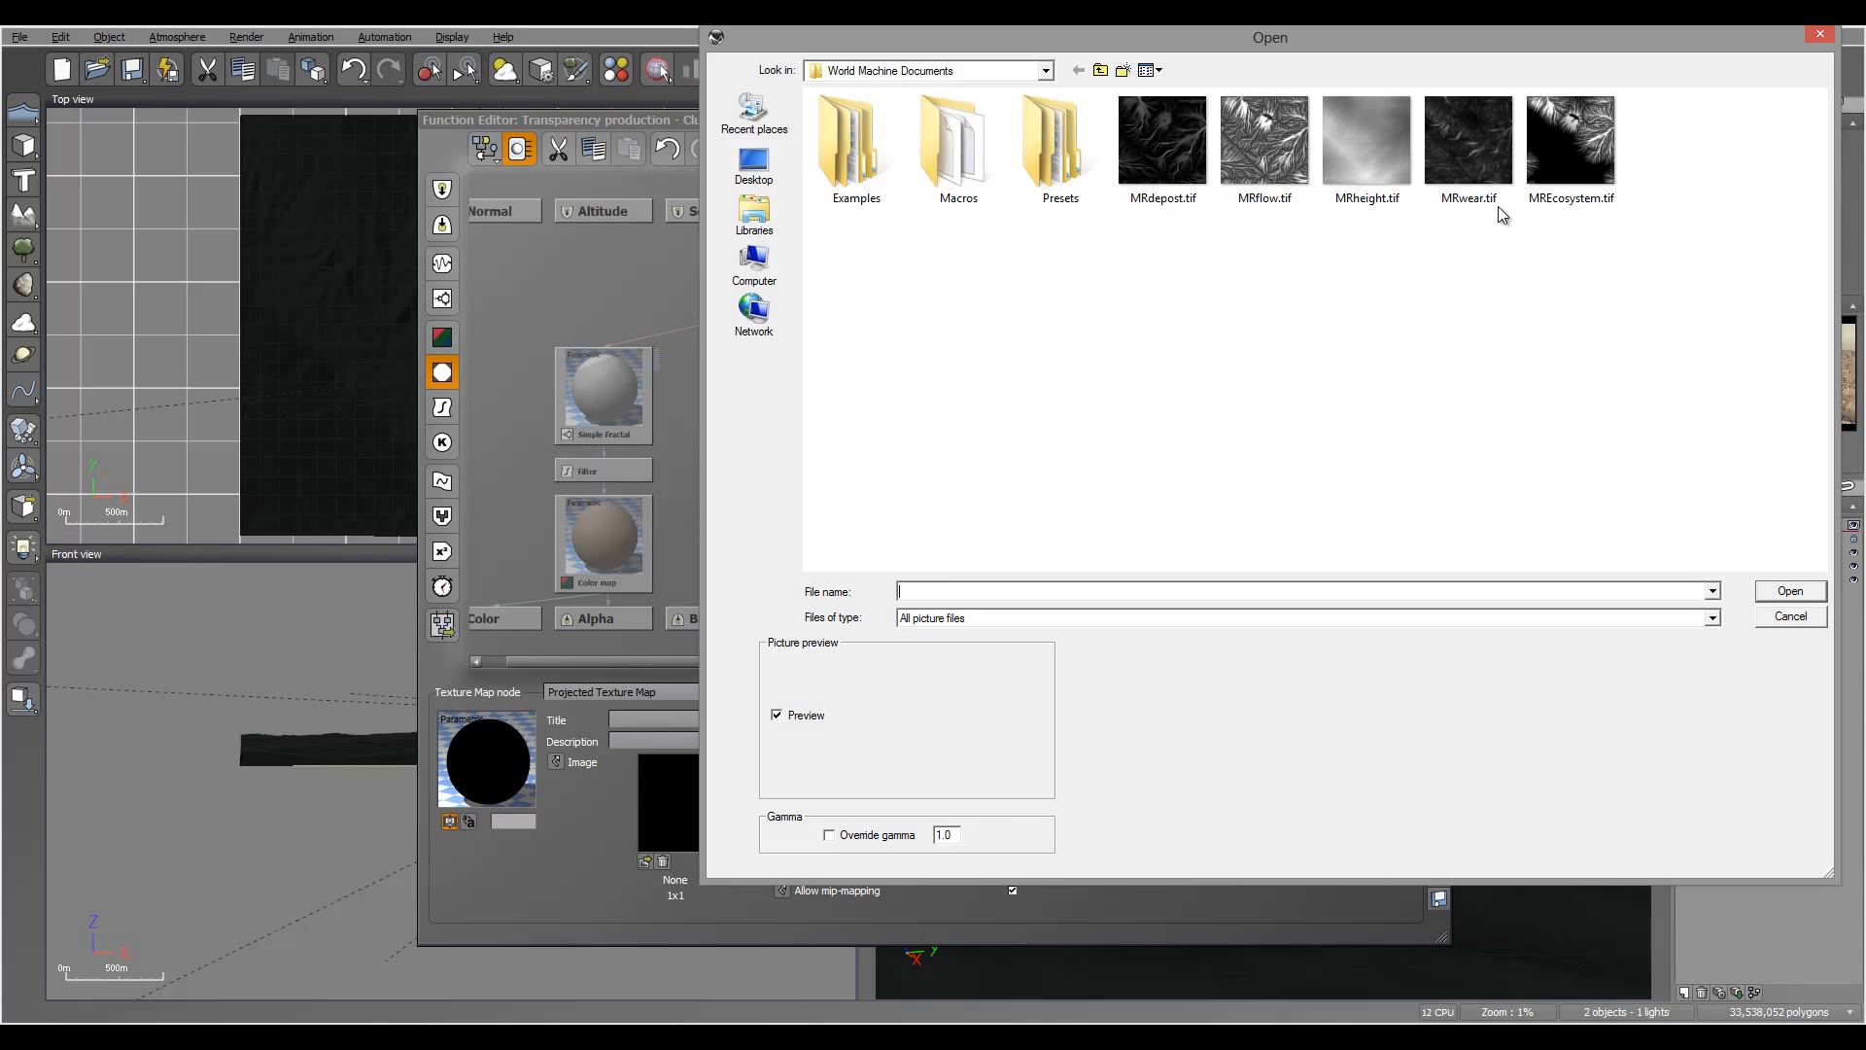
left_click(1467, 175)
left_click(1790, 591)
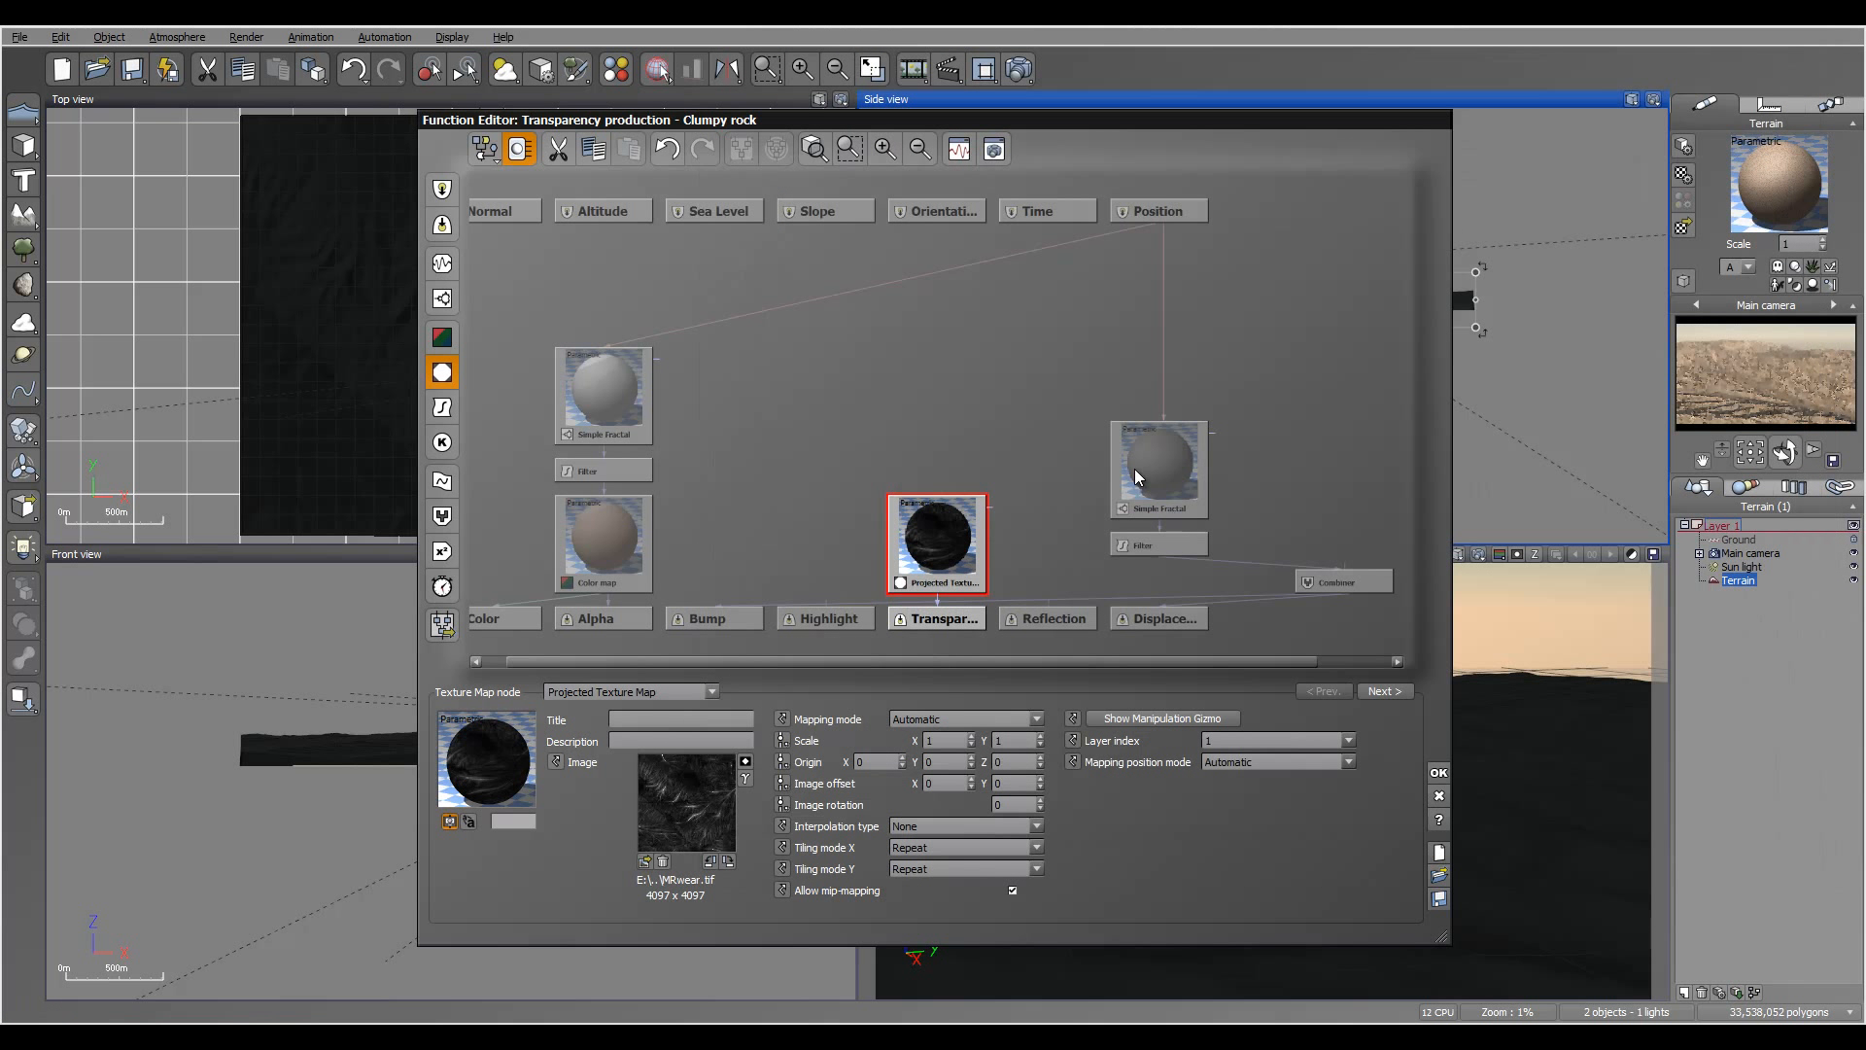
- Invert the MRwear.tif texture map and insert a Filter node between it and the Transparency output
left_click(746, 762)
left_click_drag(921, 507, 842, 301)
left_click(906, 515)
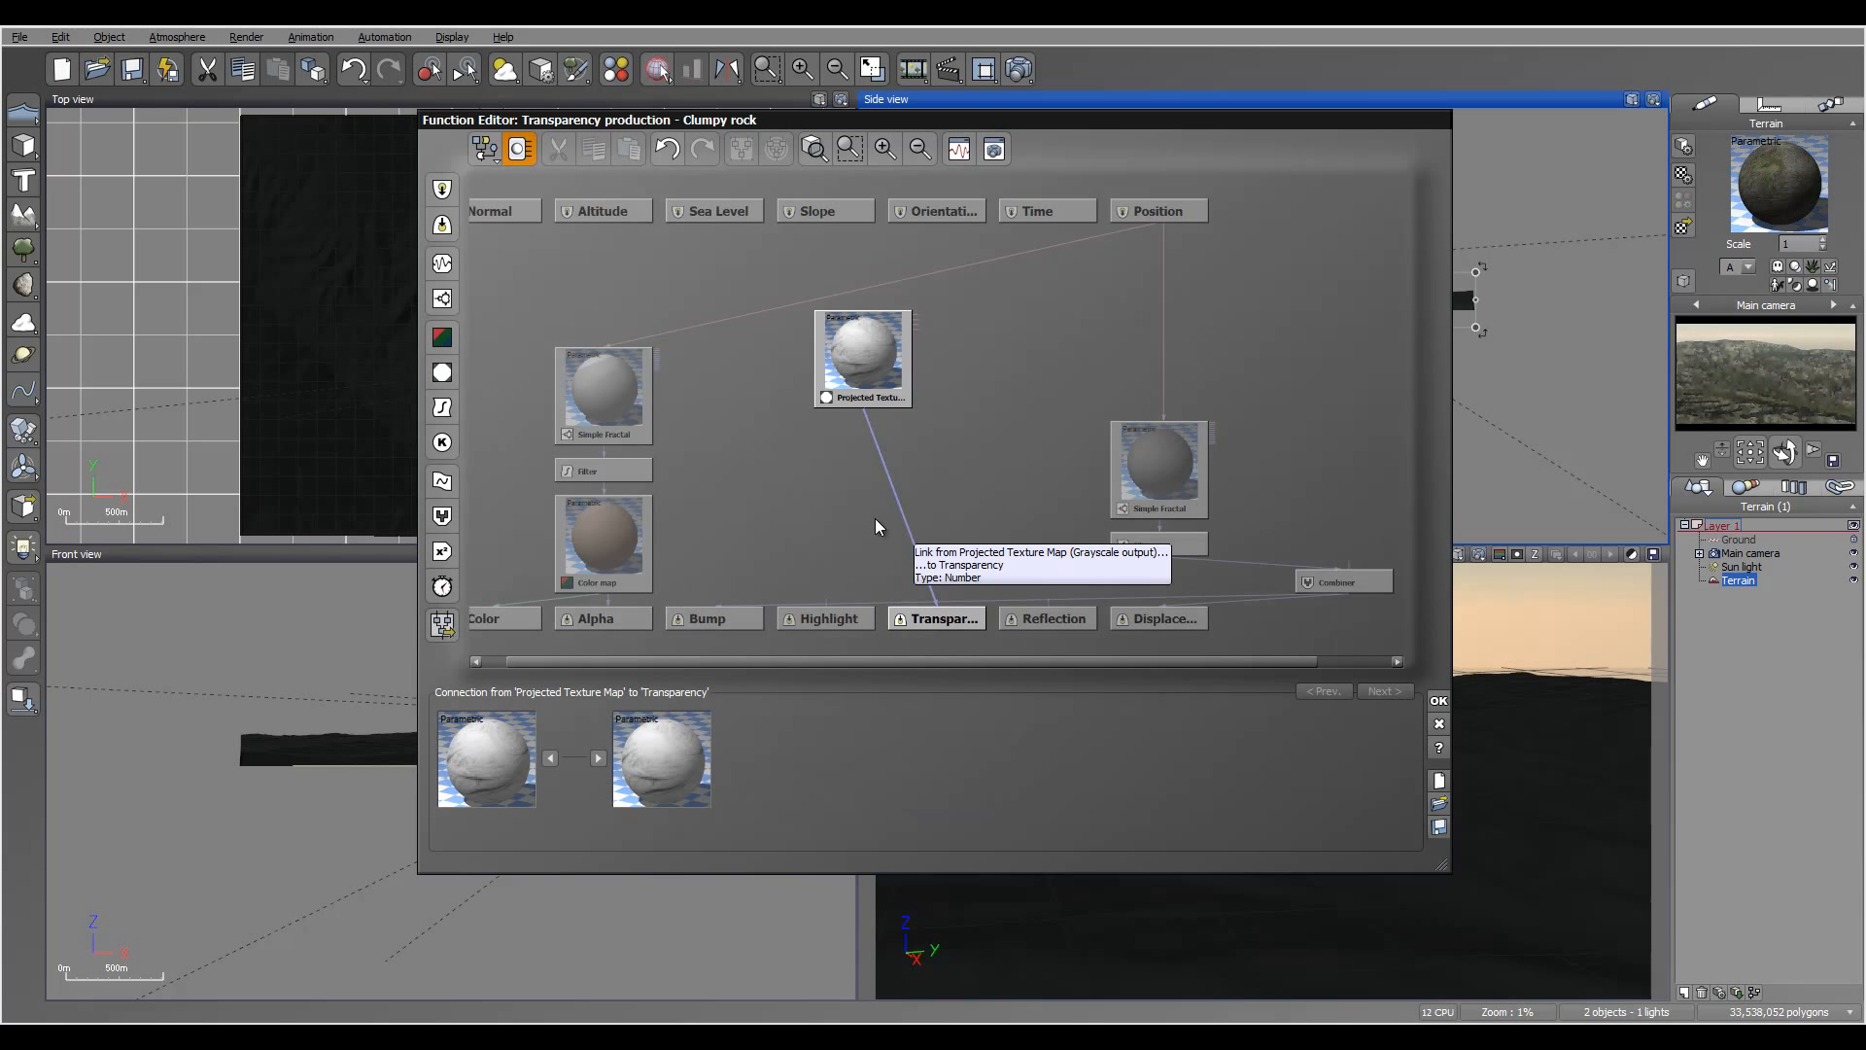
left_click(442, 407)
- Bend the transparency filter curve downward with two keypoints, the first at about X 0, Y -0.7, and test-render the scene
right_click(1046, 737)
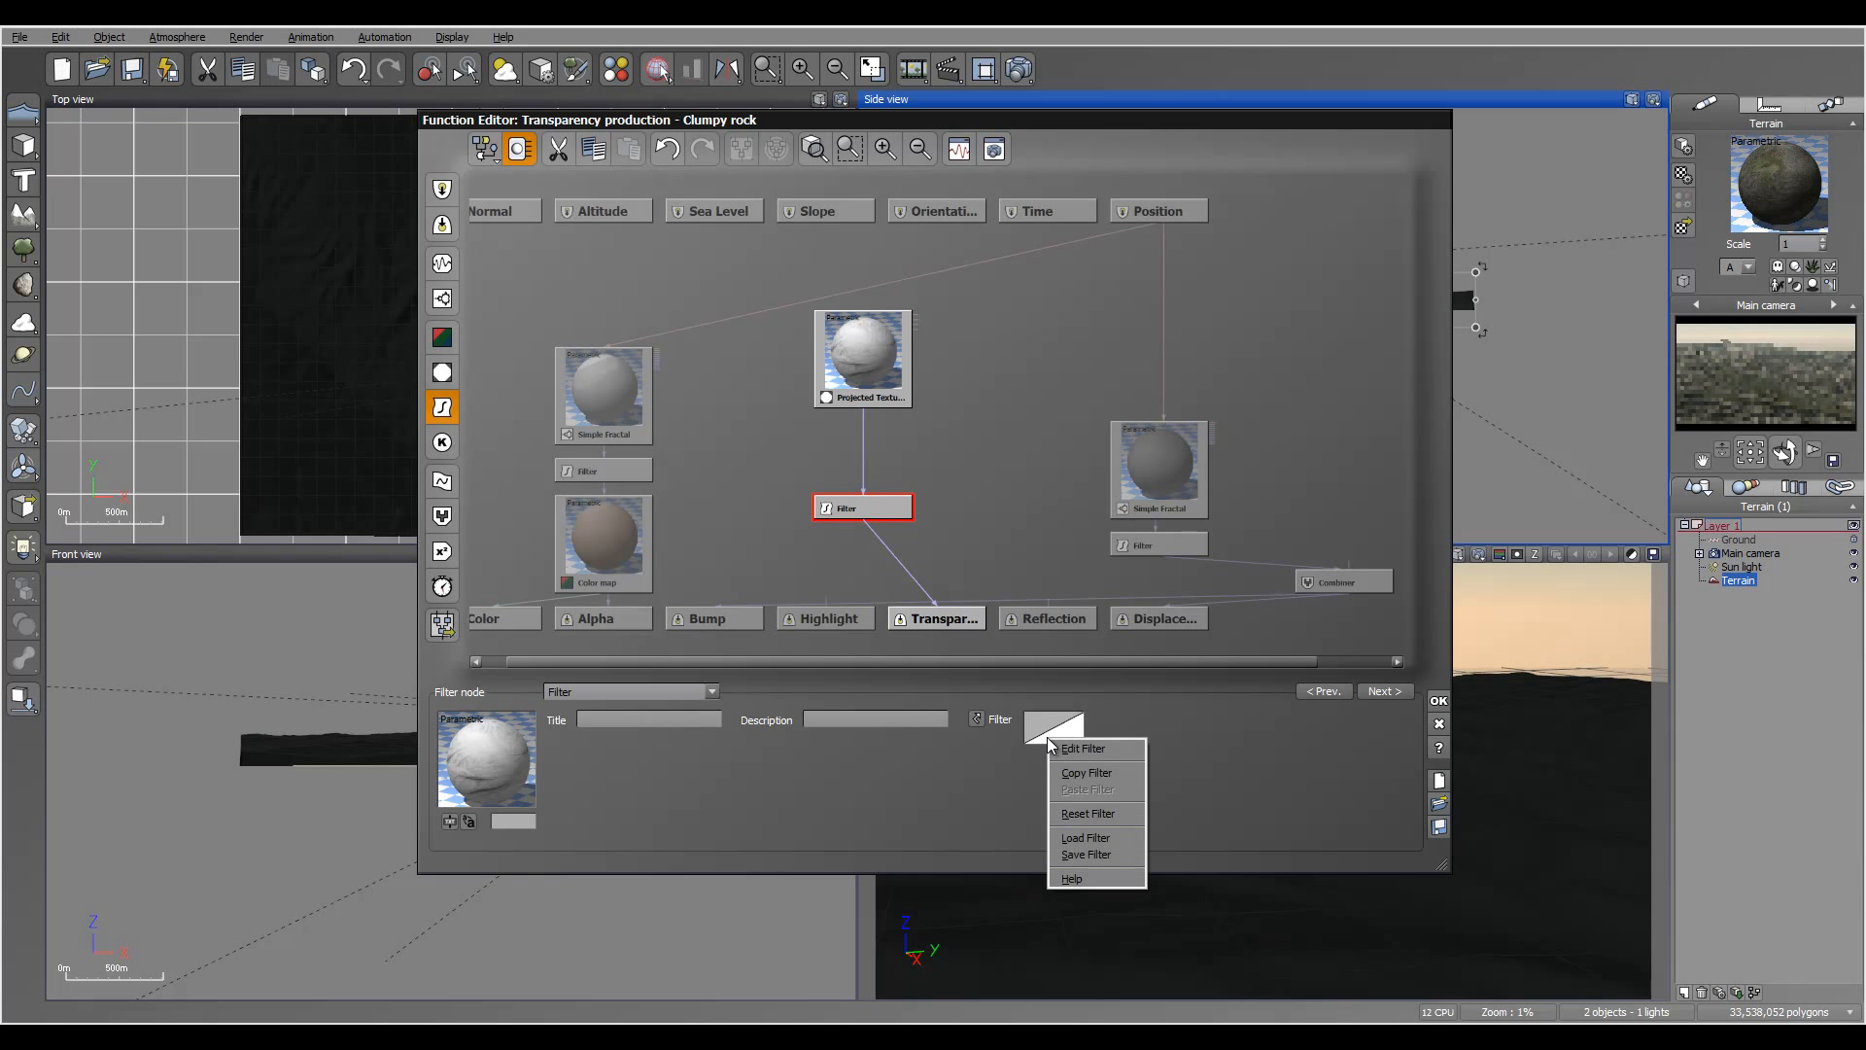
left_click(1088, 749)
left_click(1368, 468)
left_click_drag(1368, 469, 1449, 508)
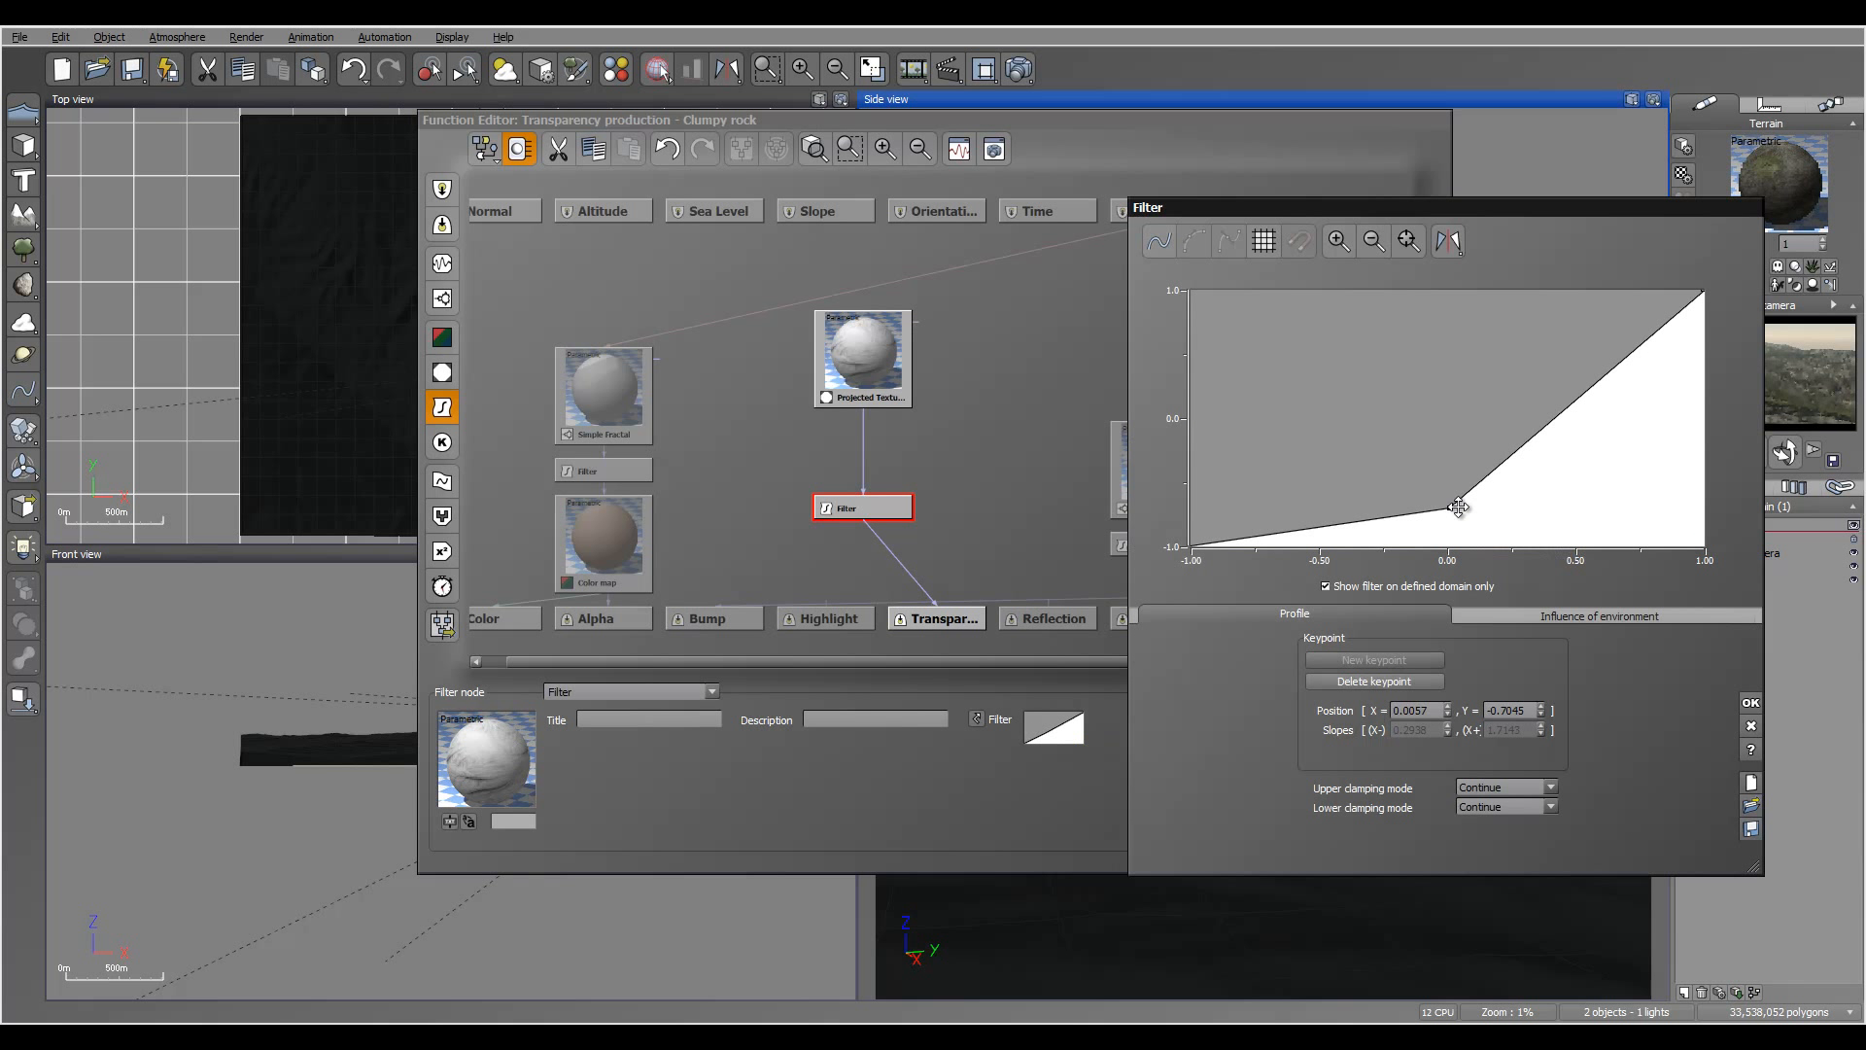
left_click_drag(1601, 379, 1622, 439)
left_click(1750, 703)
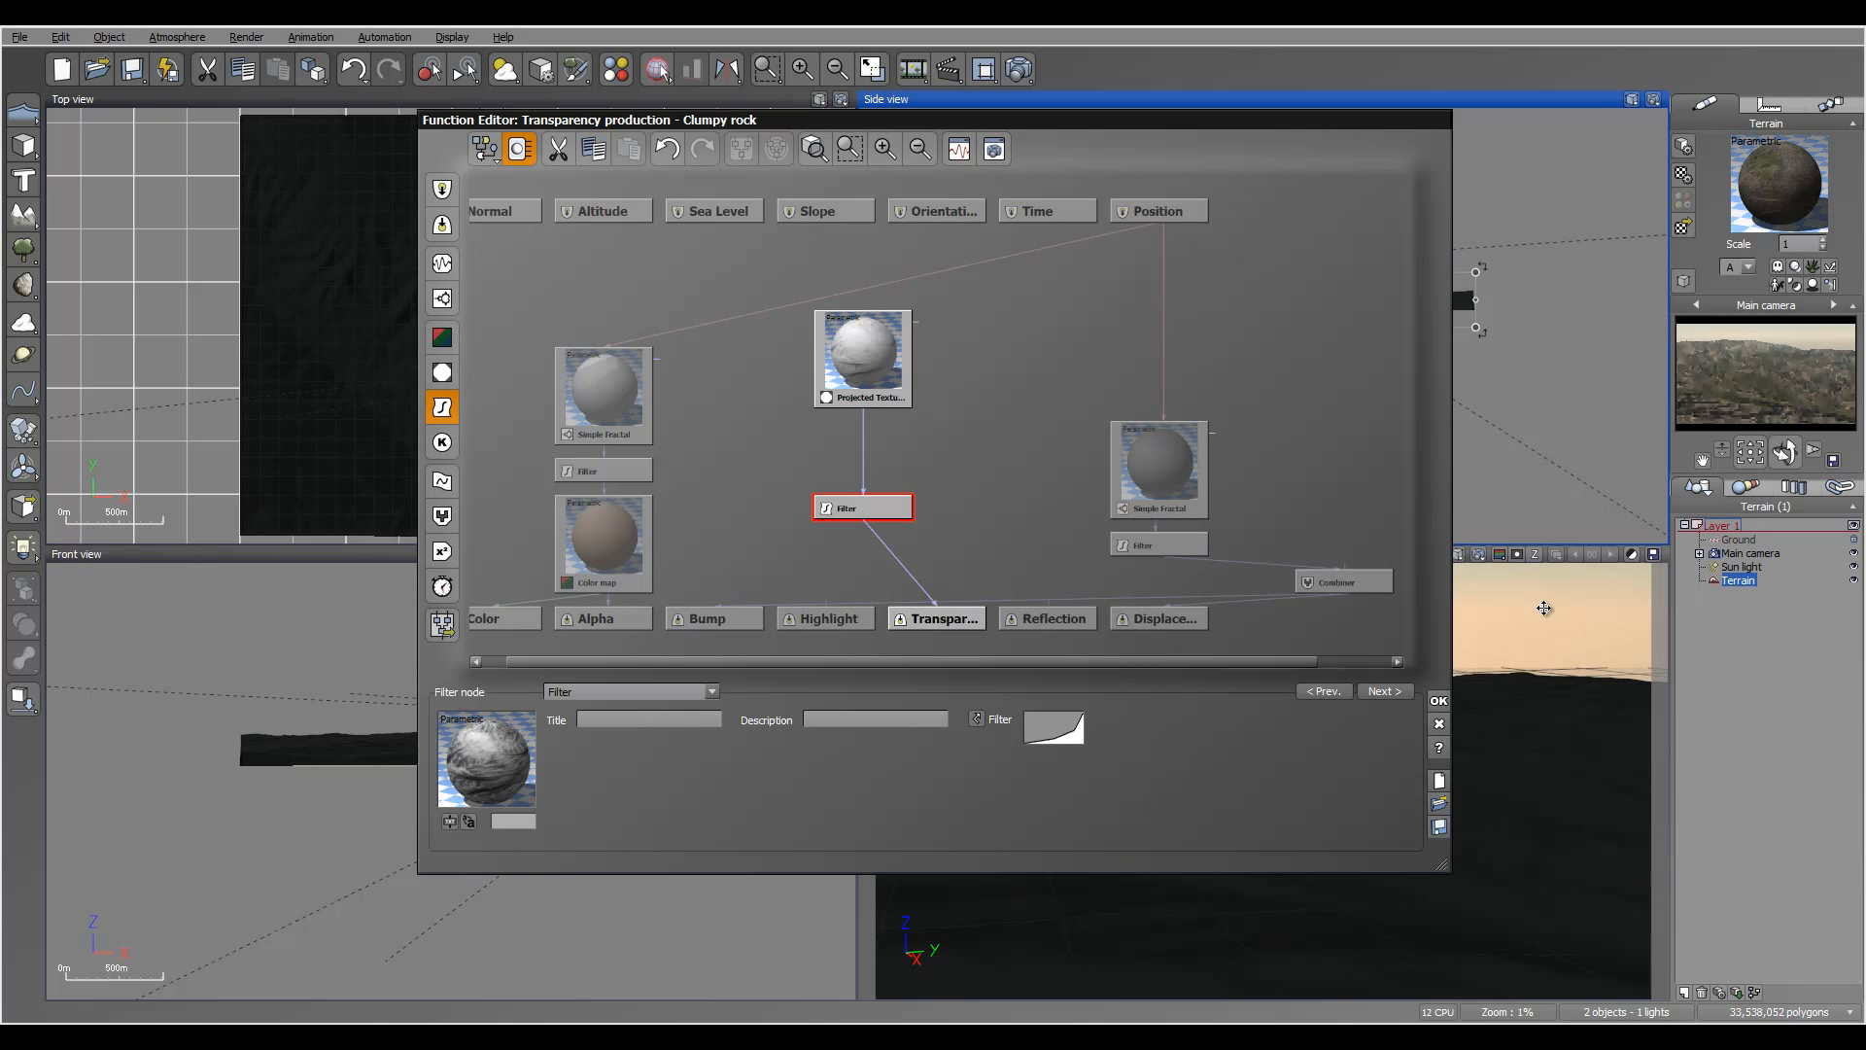
left_click(1439, 700)
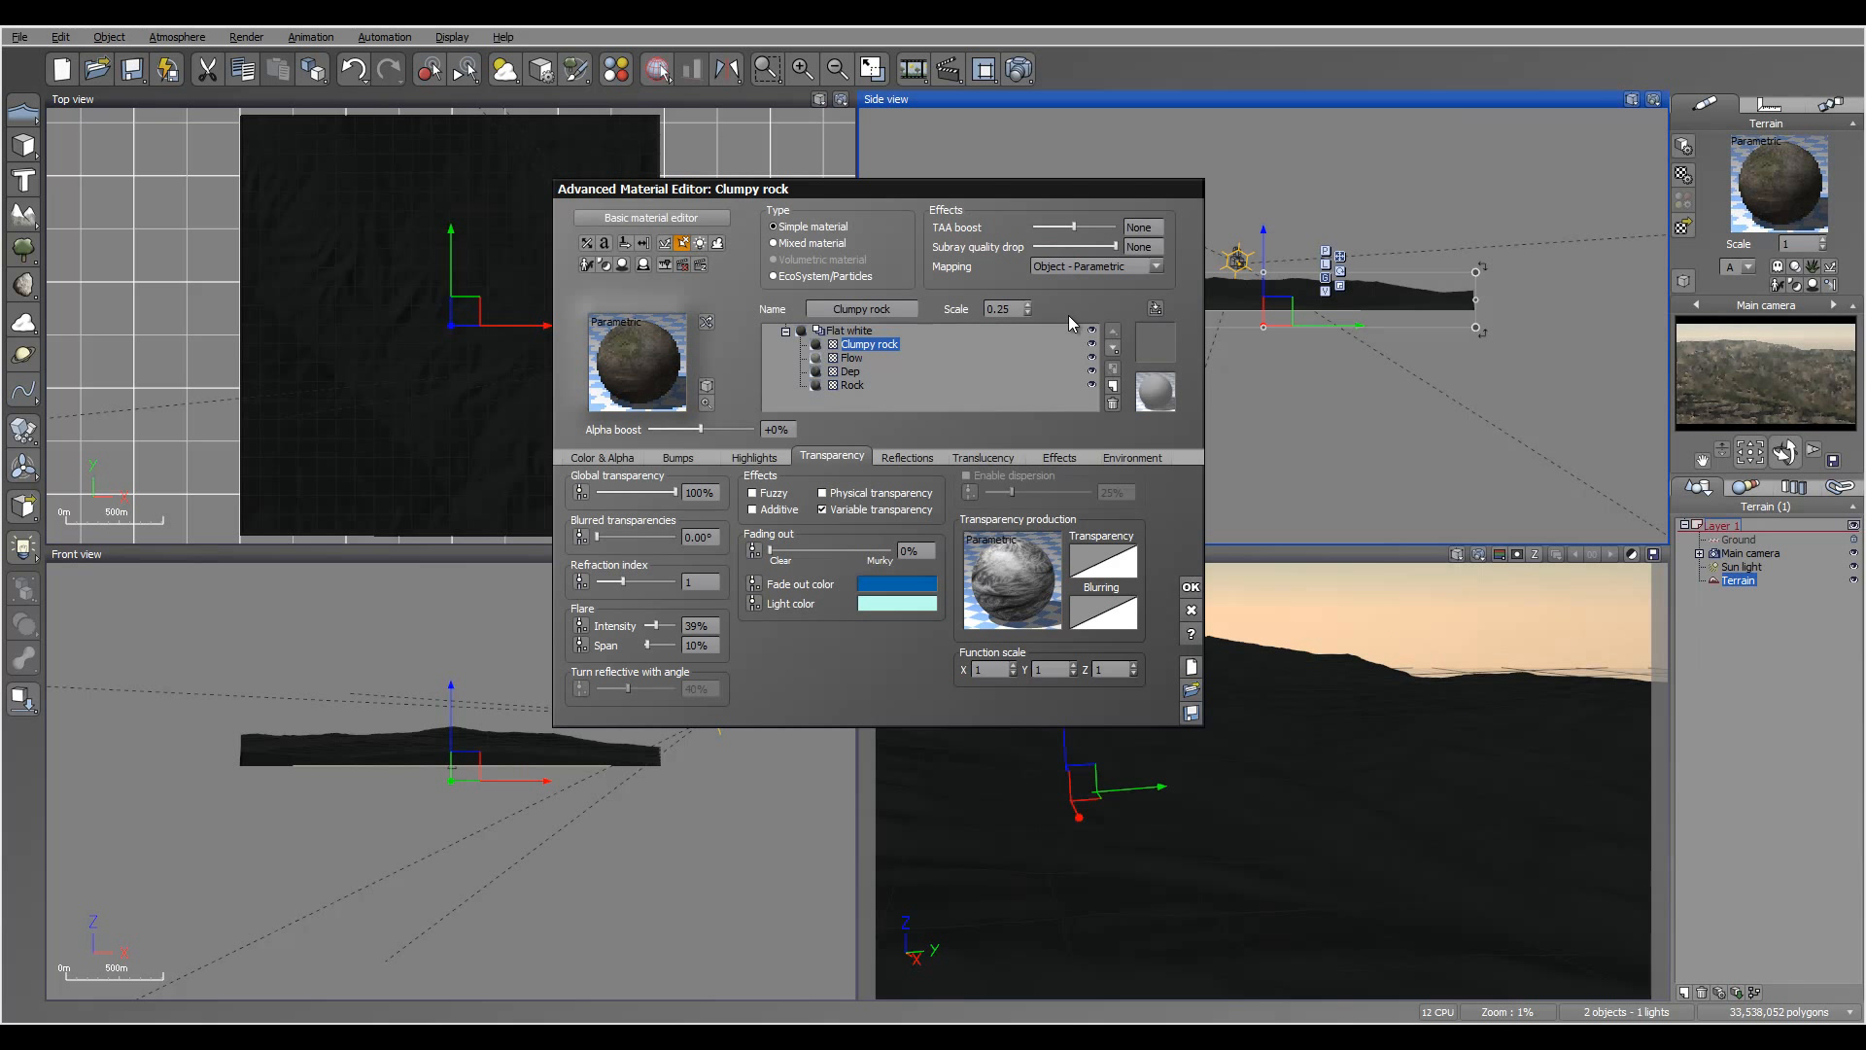
left_click(1015, 70)
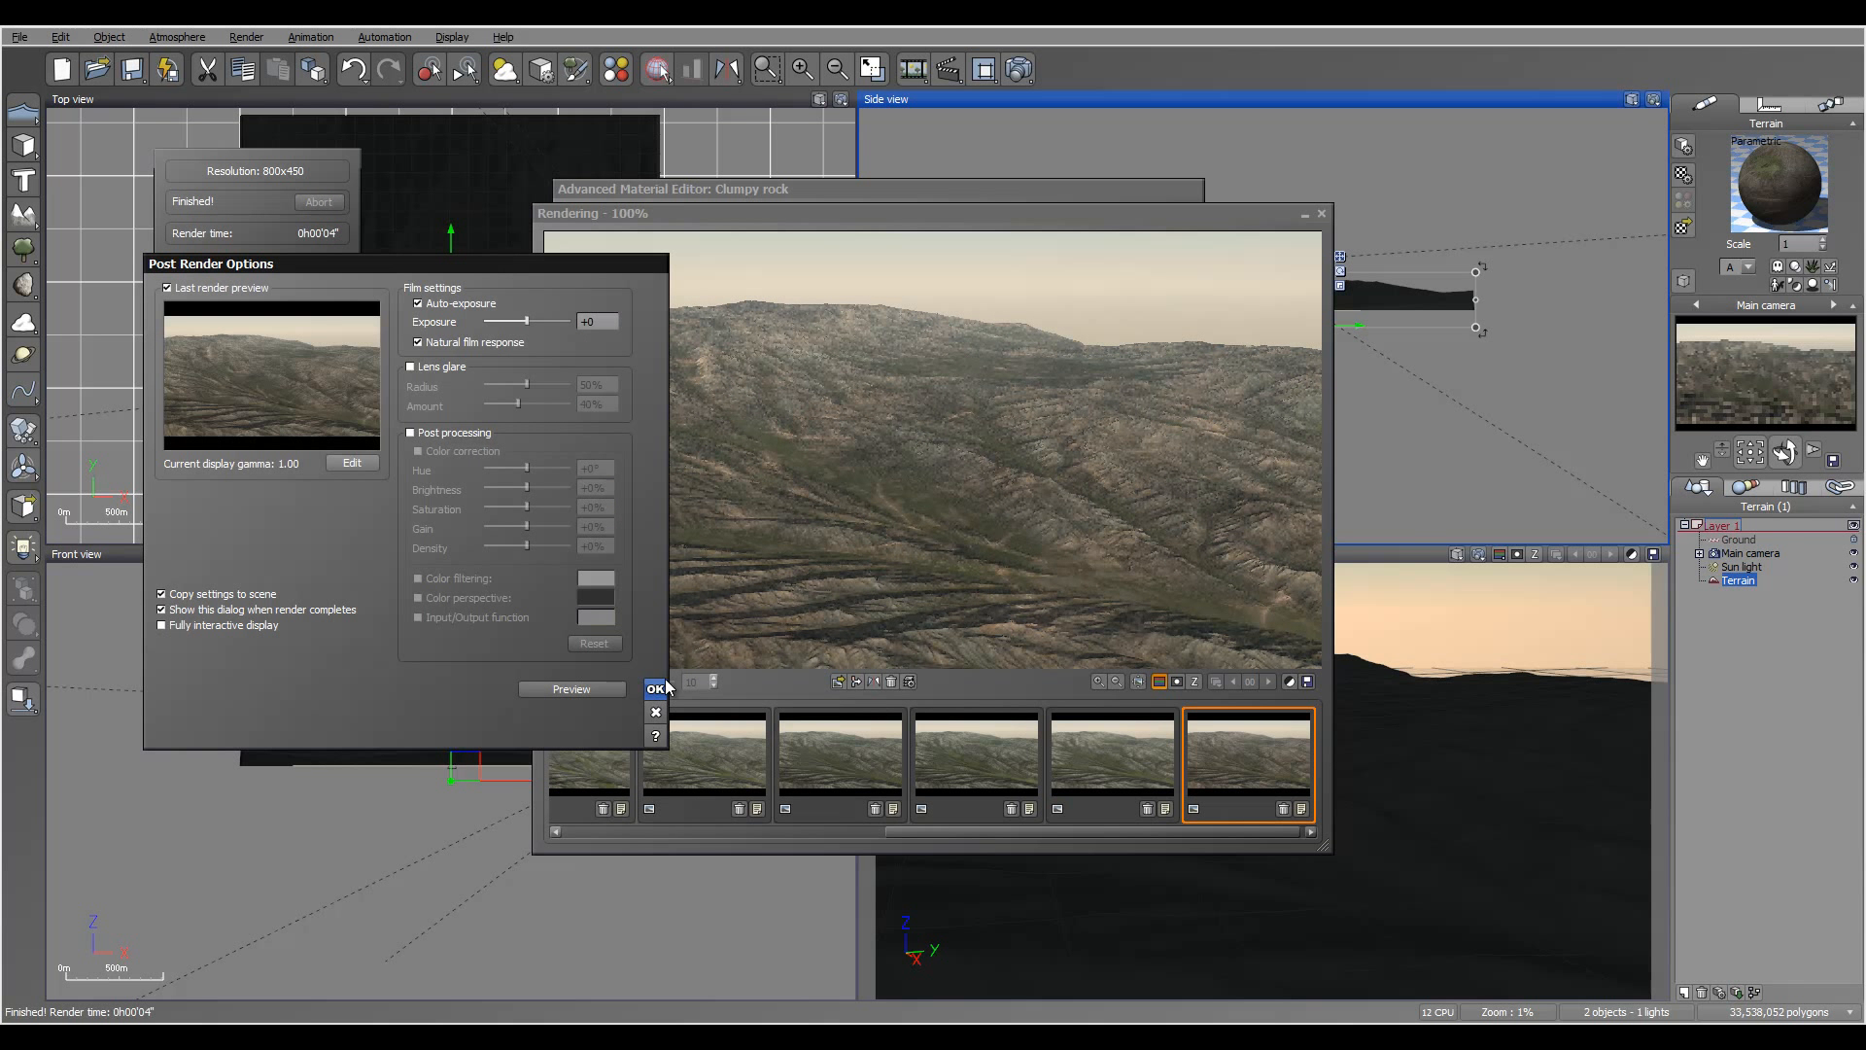
left_click(656, 688)
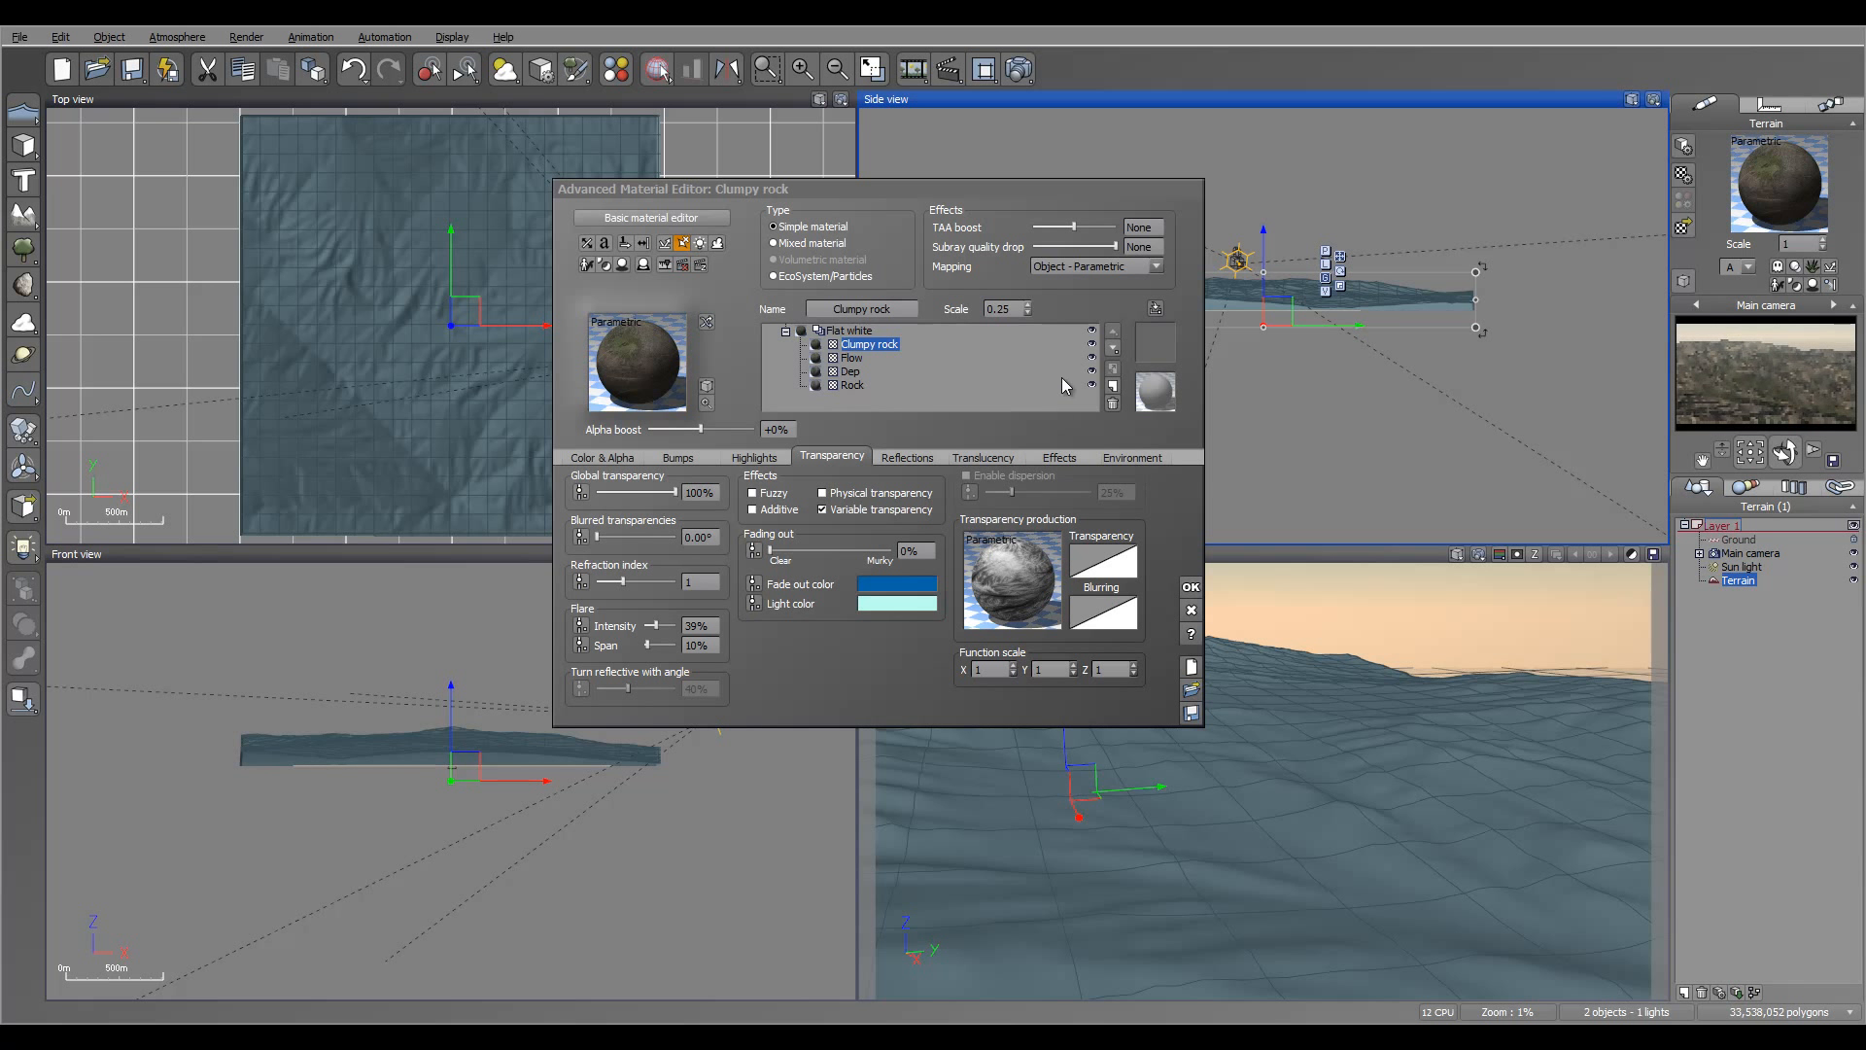
- Set the Clumpy rock layer's scale to 1 and render the terrain again
double_click(1011, 309)
type("1")
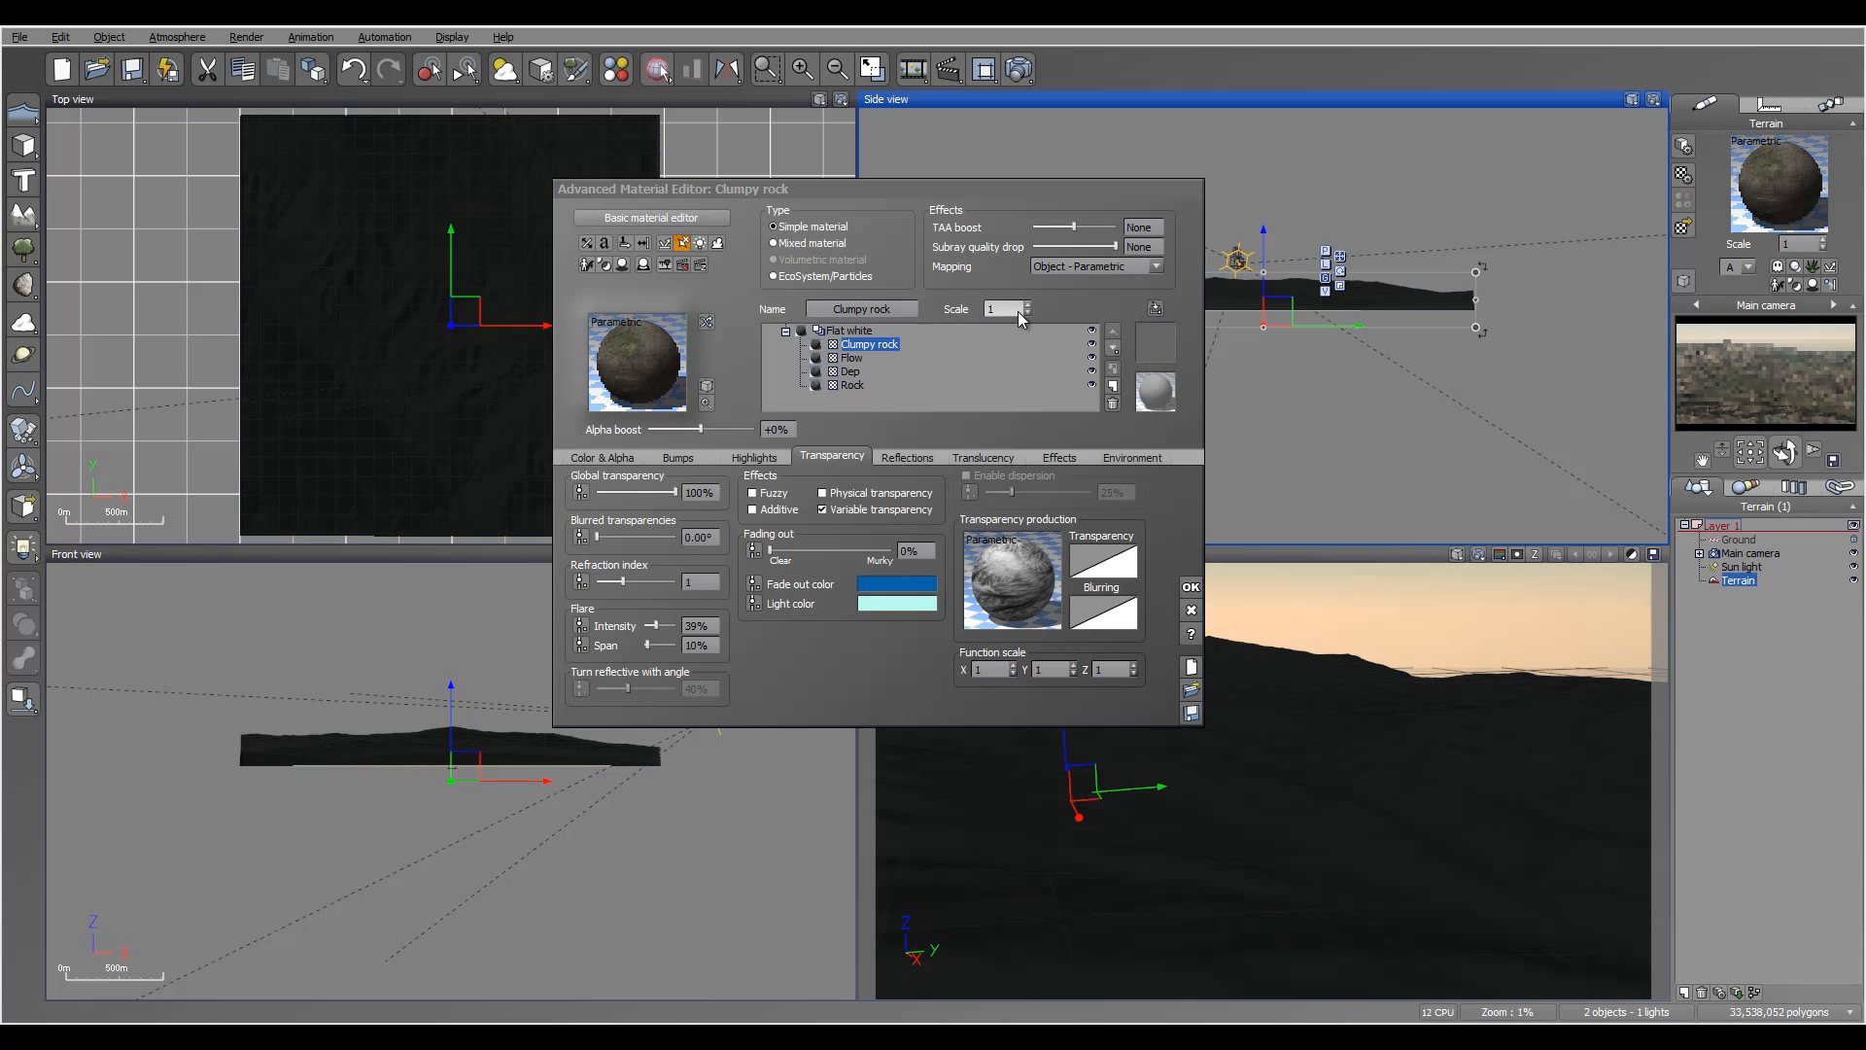
left_click(1016, 71)
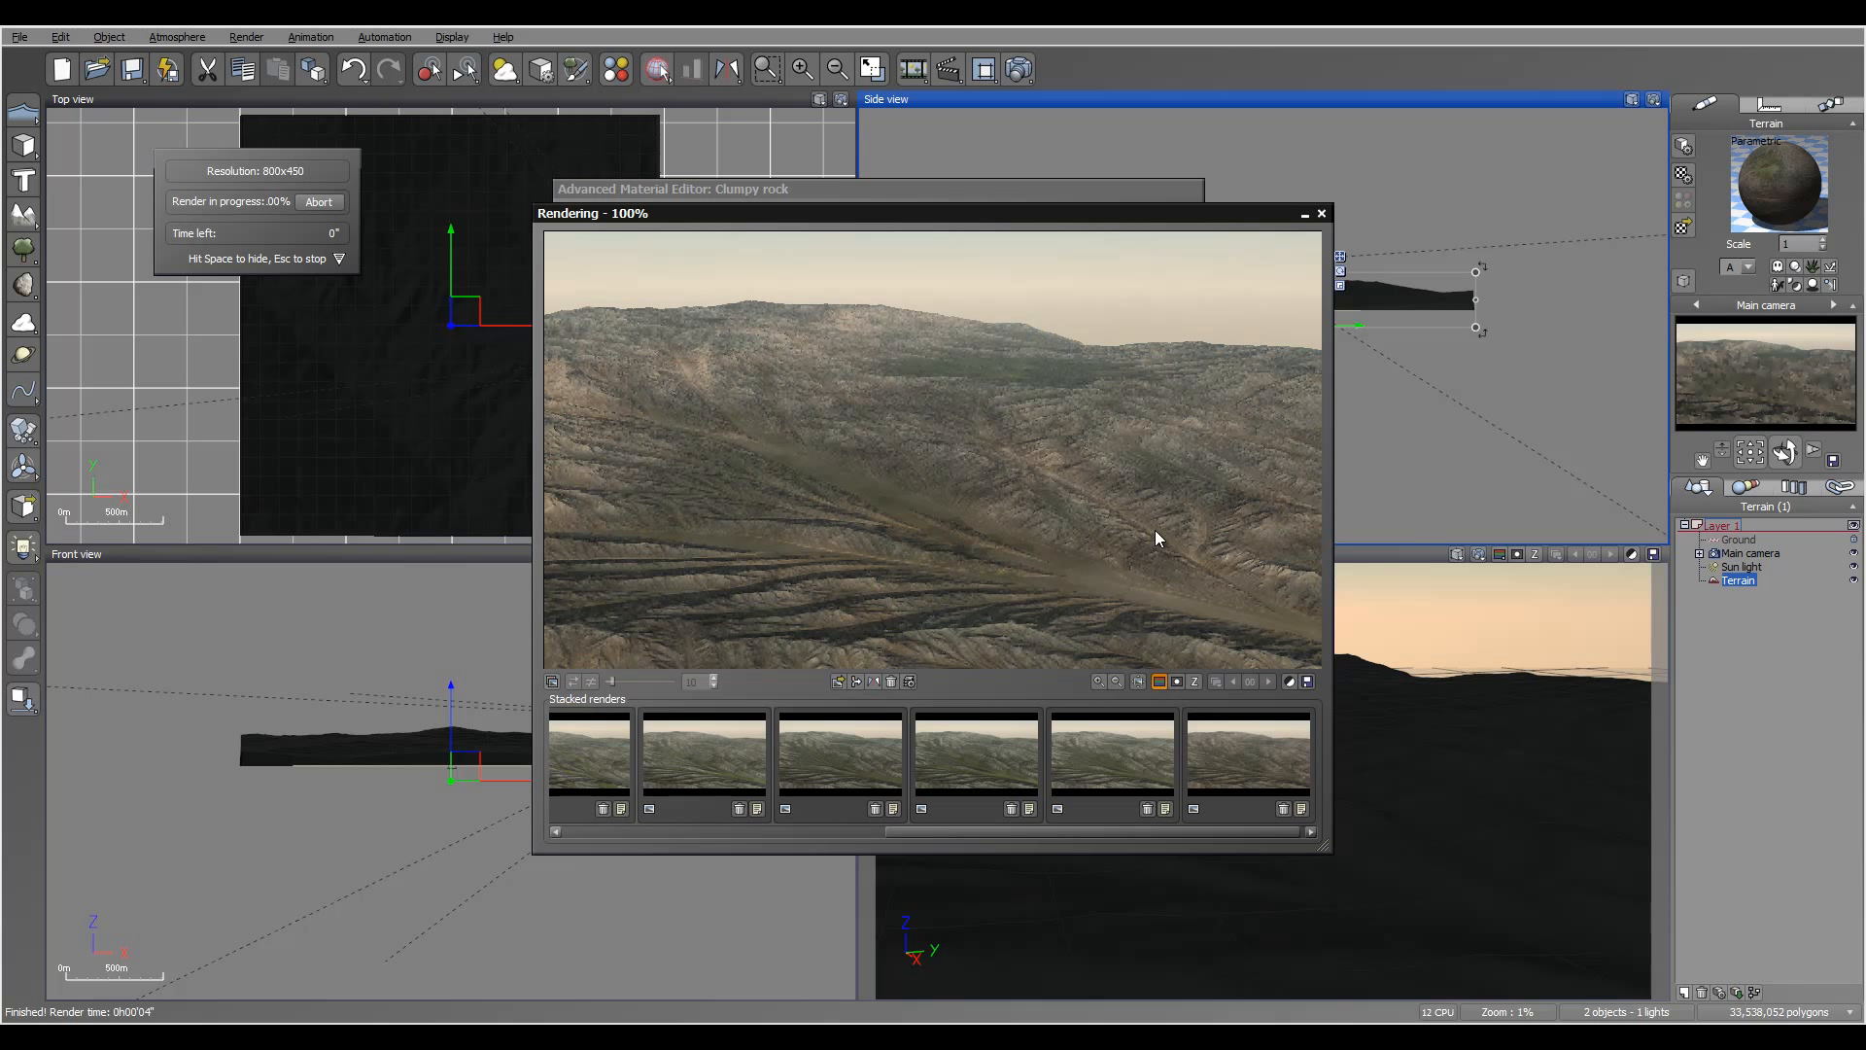
left_click(655, 688)
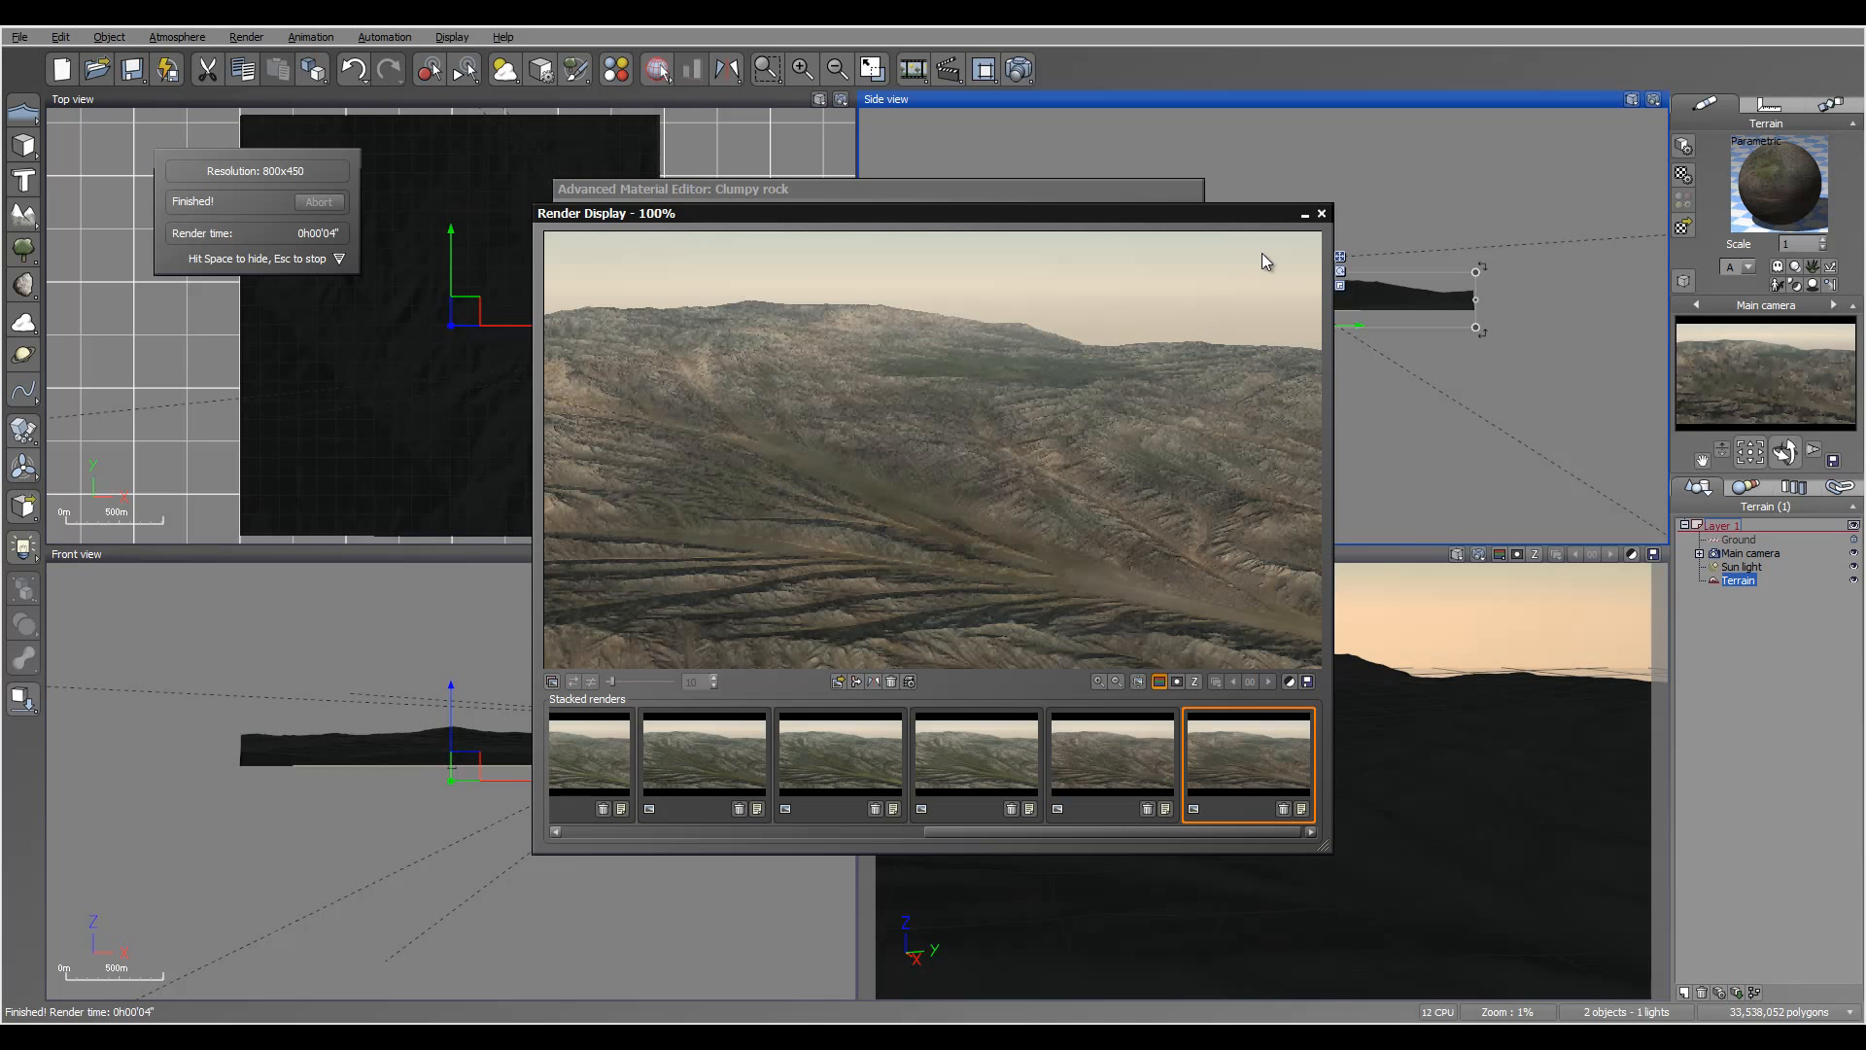
left_click(1319, 217)
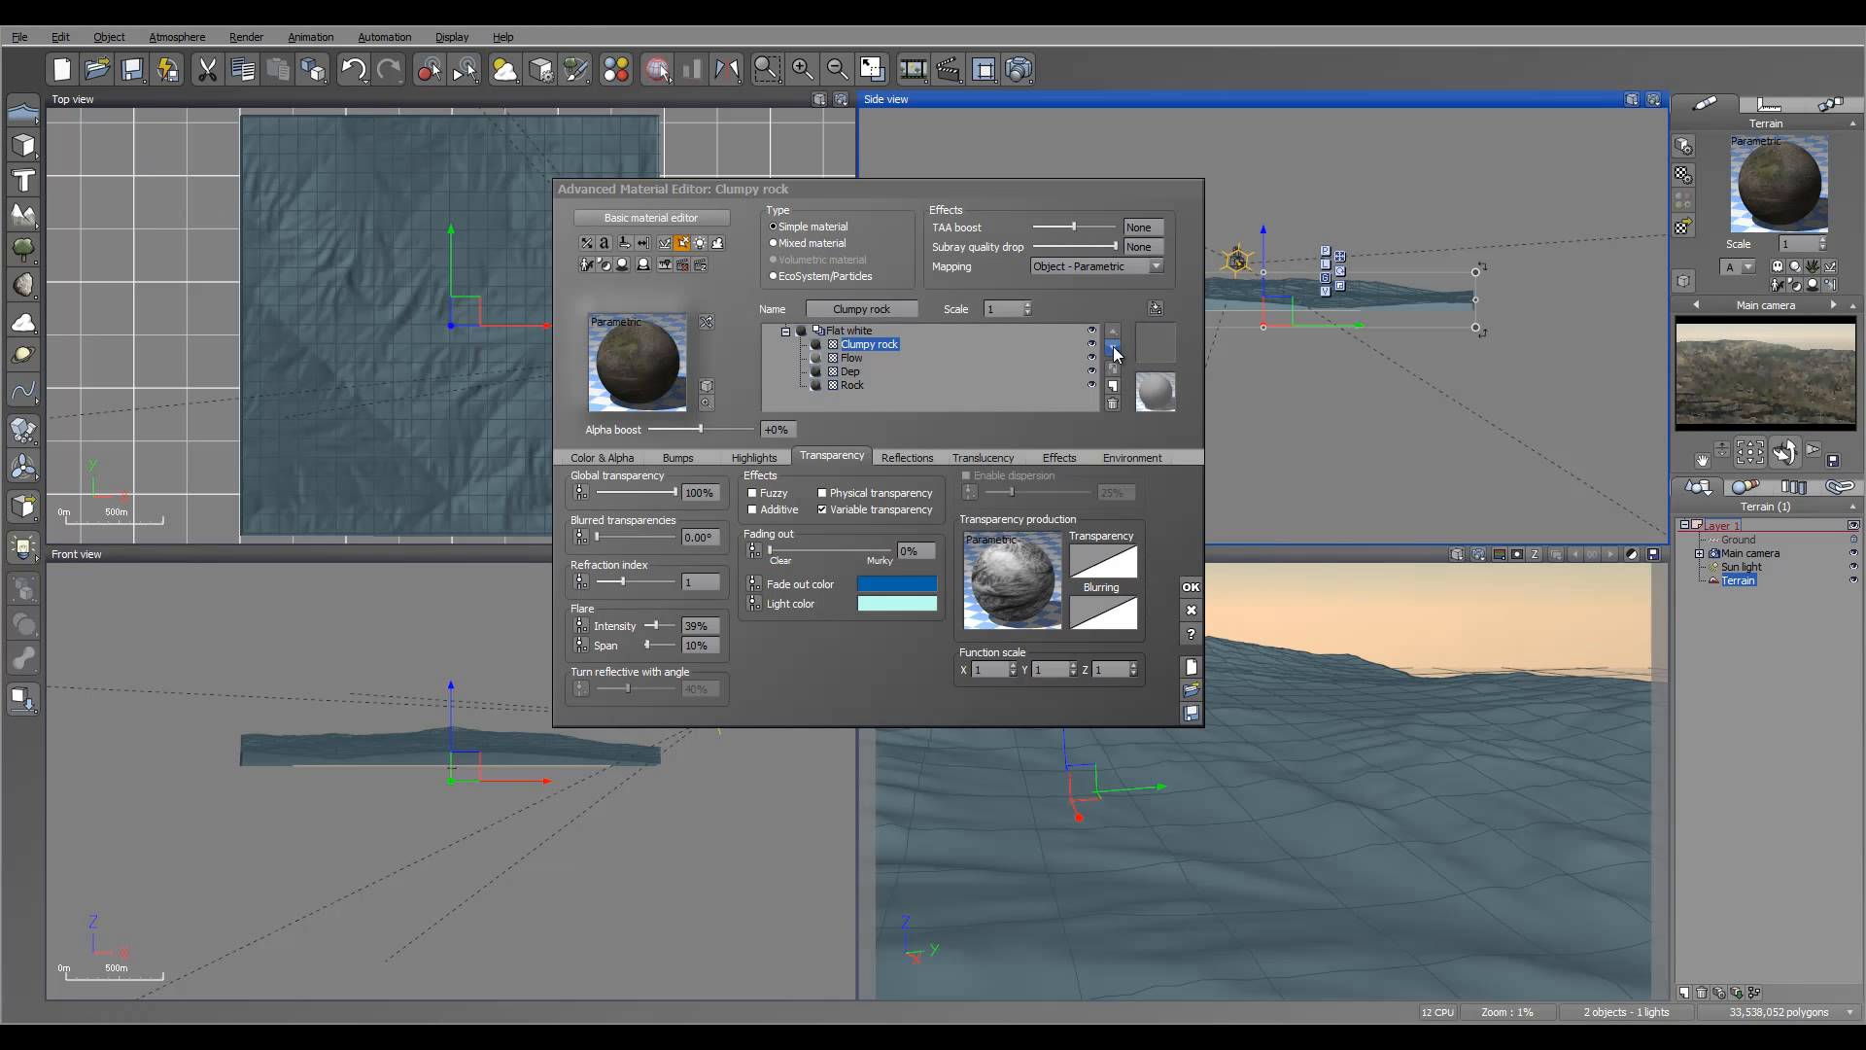
- Rename the Clumpy rock layer as wear and move it down the layer stack to just above Rock
left_click(890, 309)
type("wear")
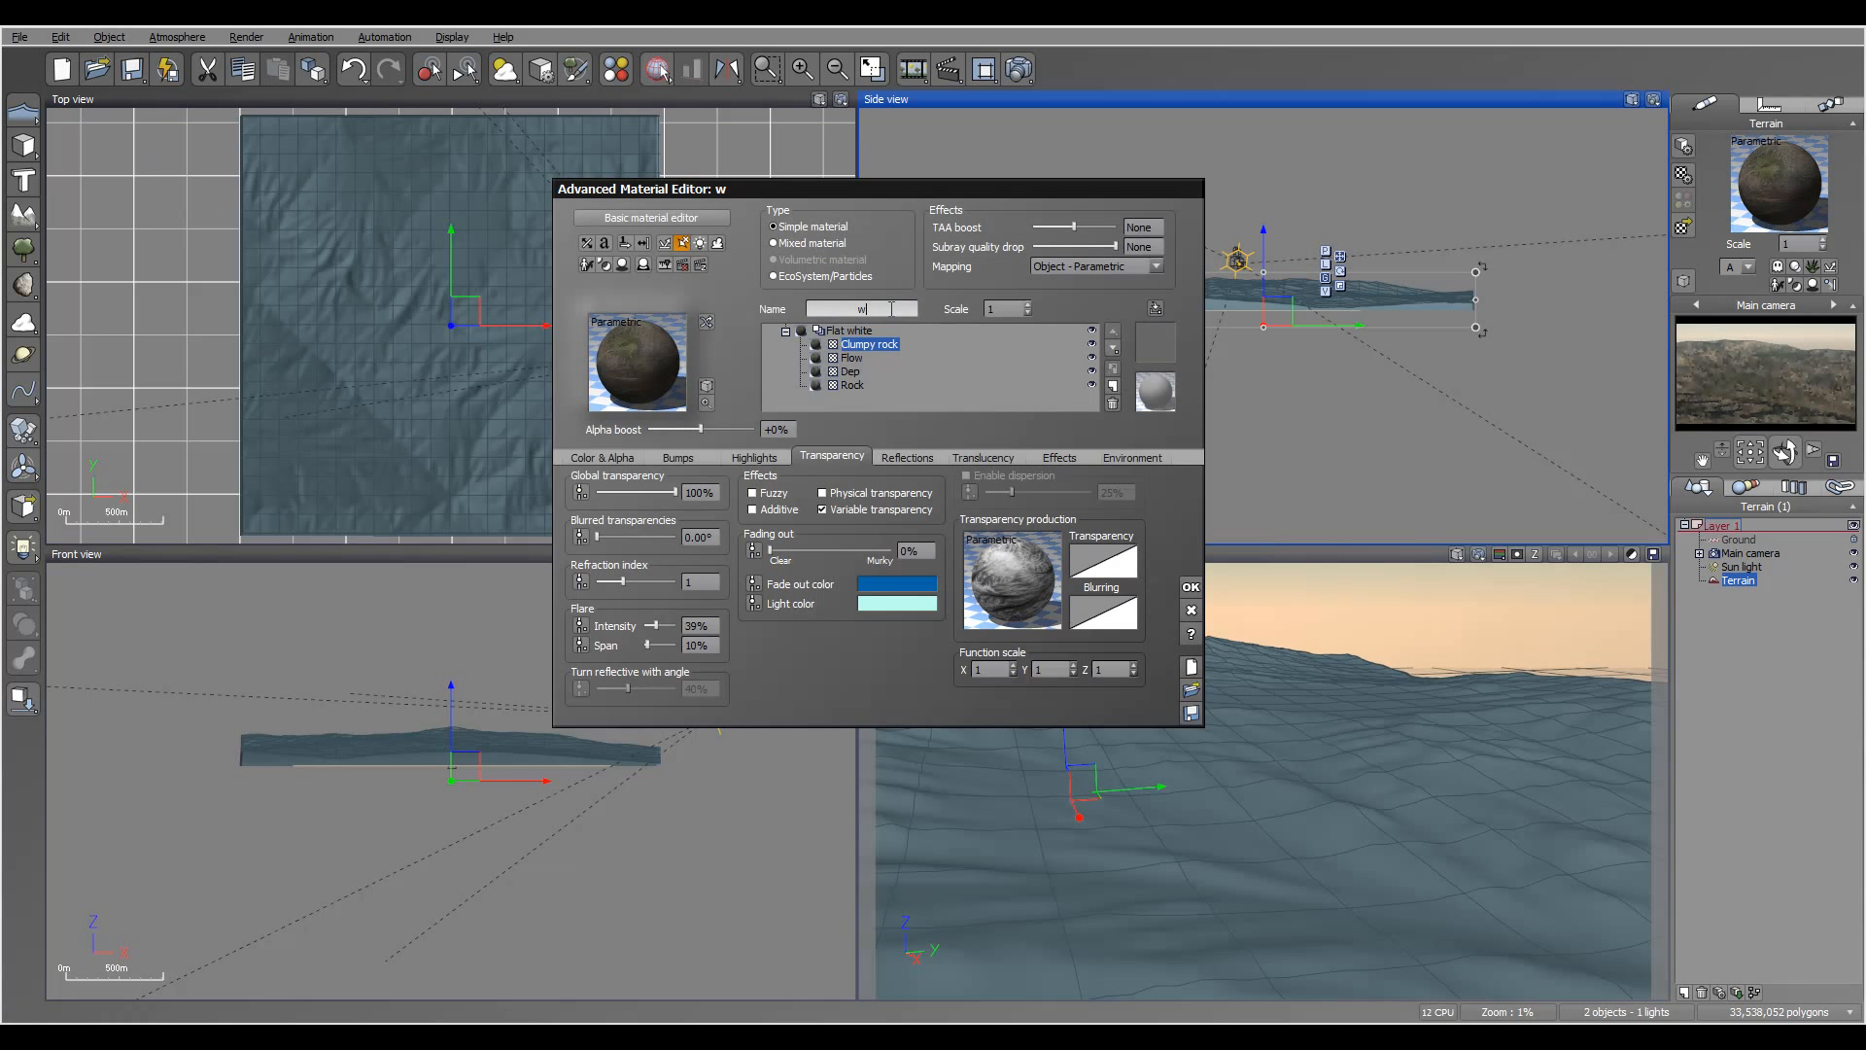
left_click(1114, 350)
left_click(1113, 350)
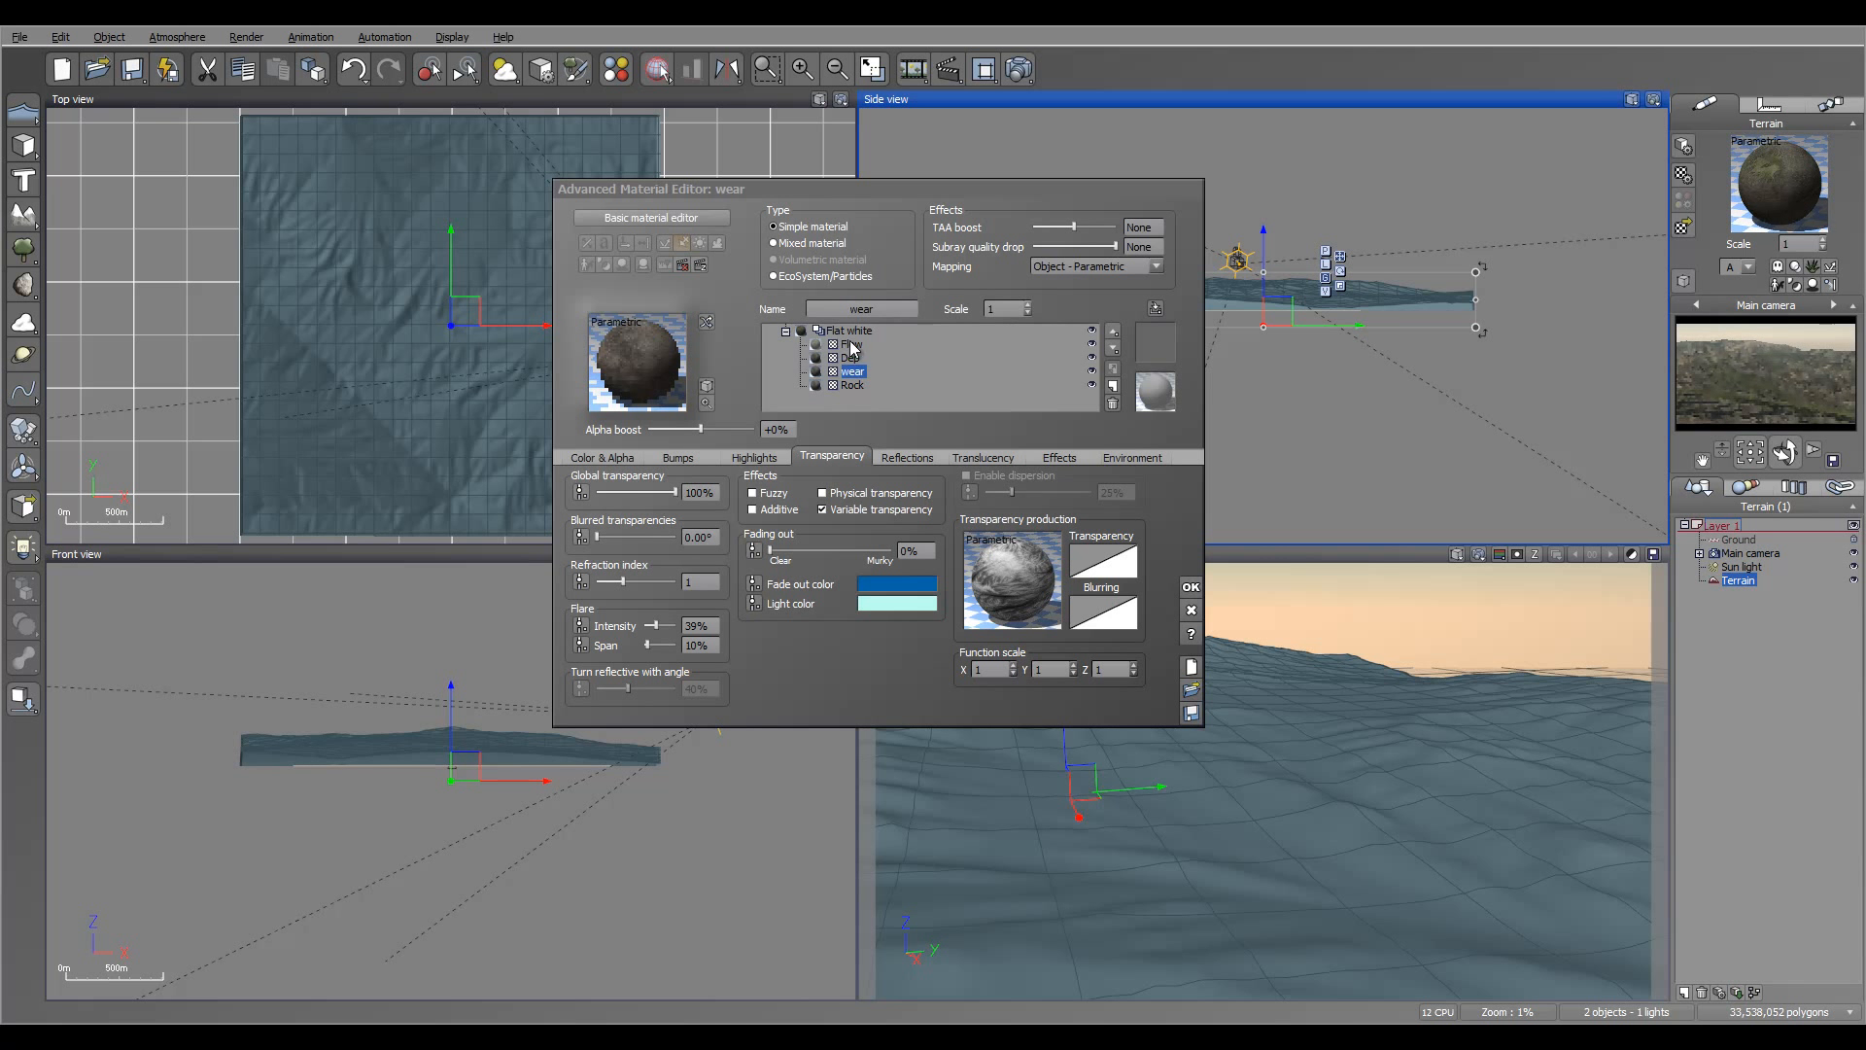
- Move the Flow layer below the Dep layer and render the scene with the new layer order
left_click(852, 346)
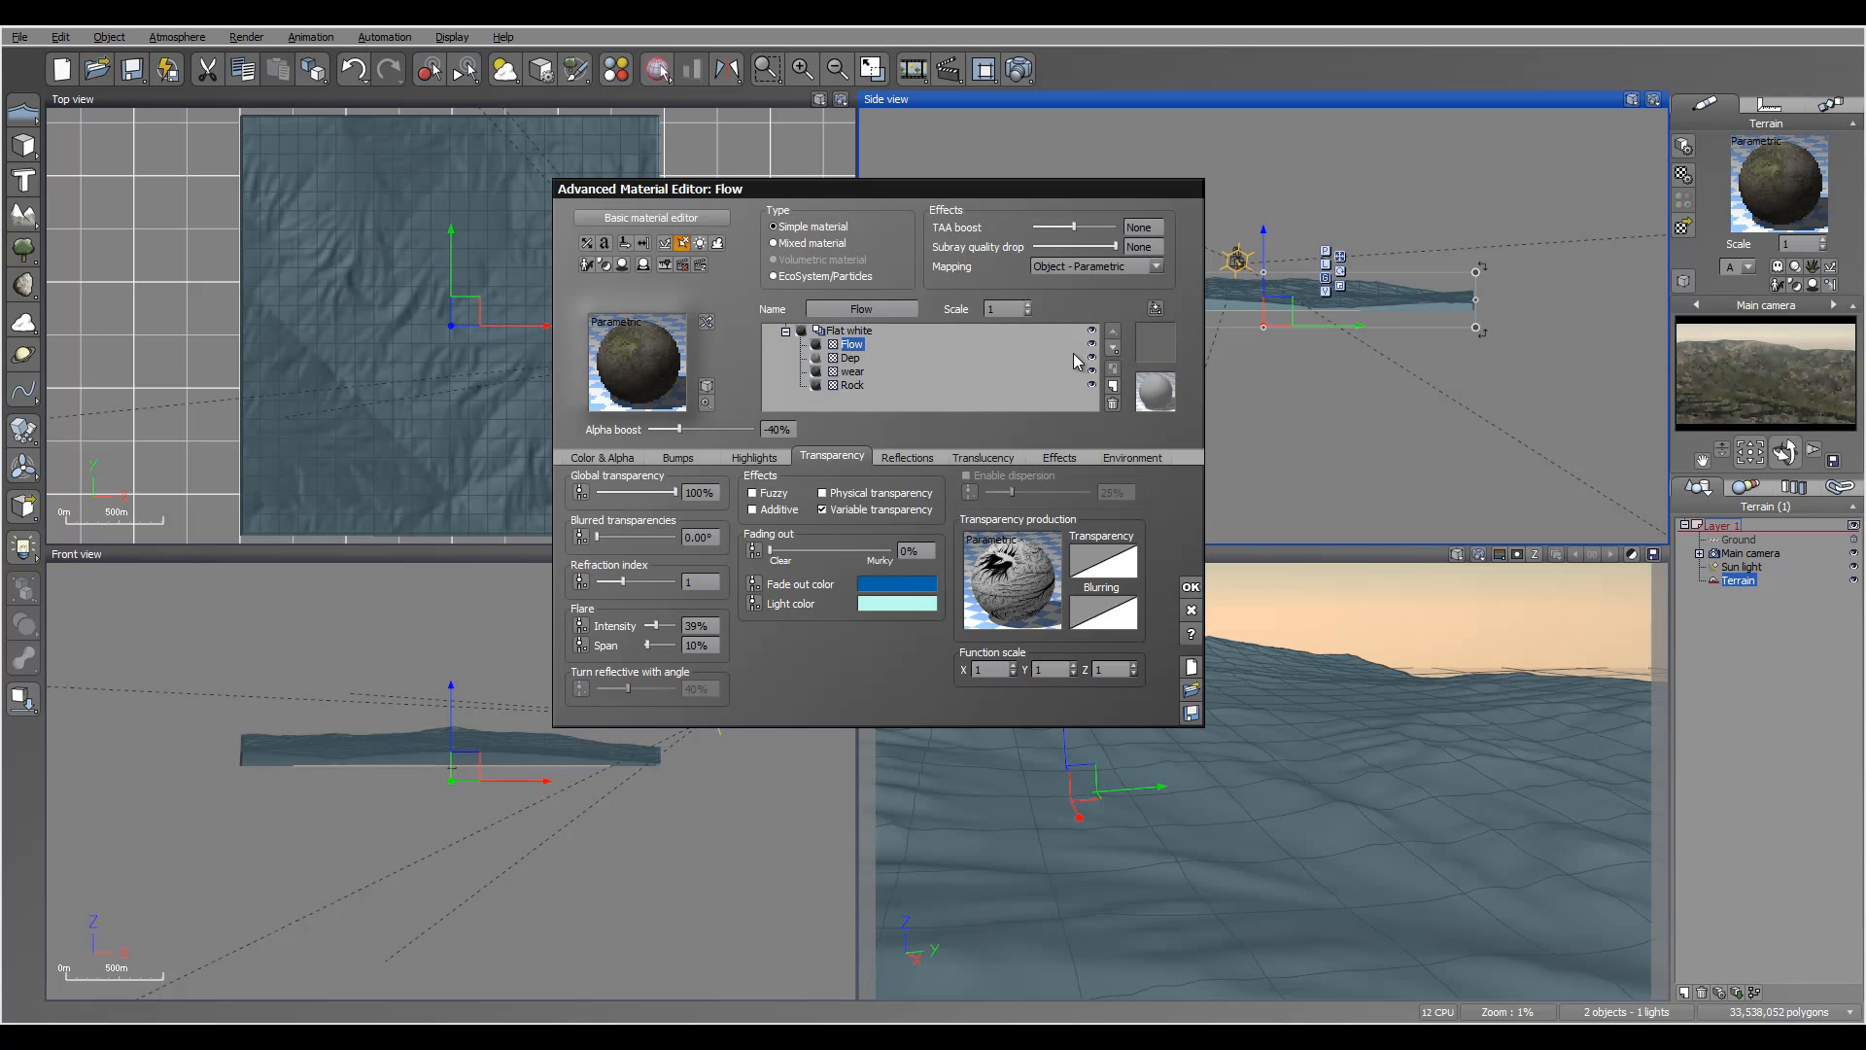
left_click(1113, 349)
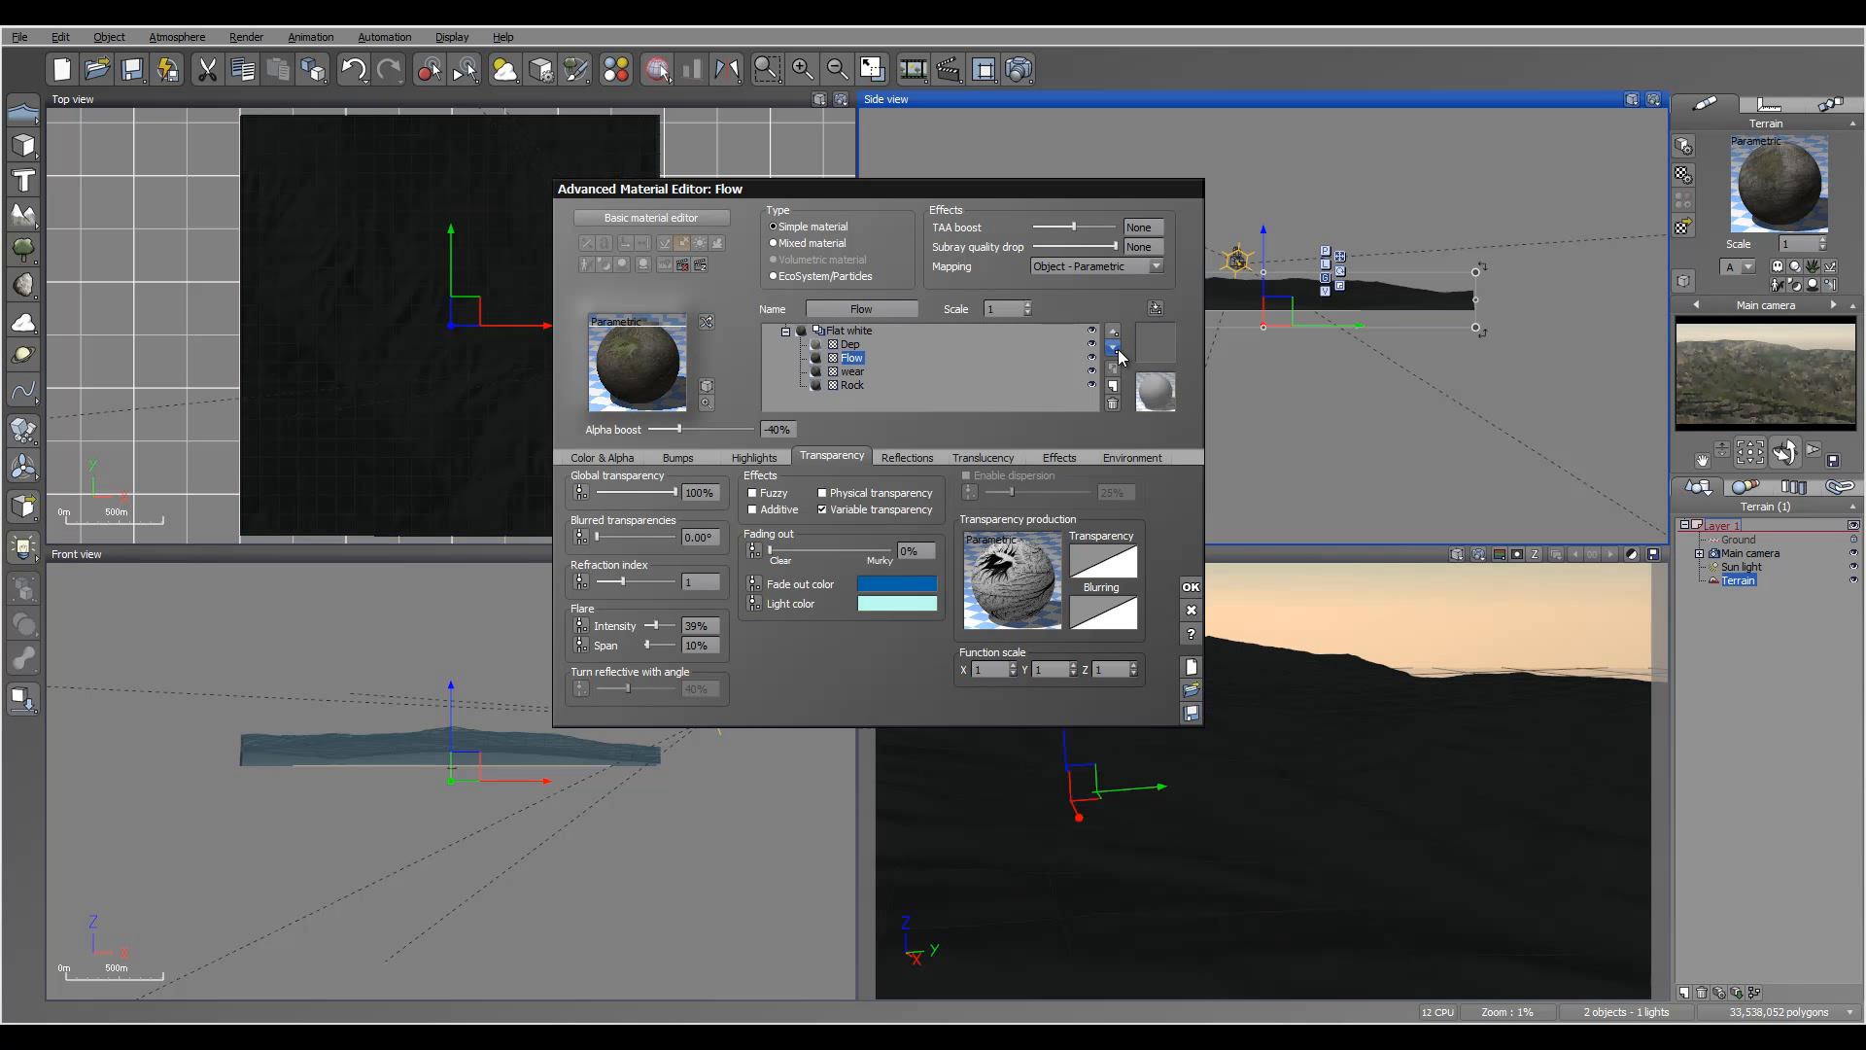
left_click(1019, 68)
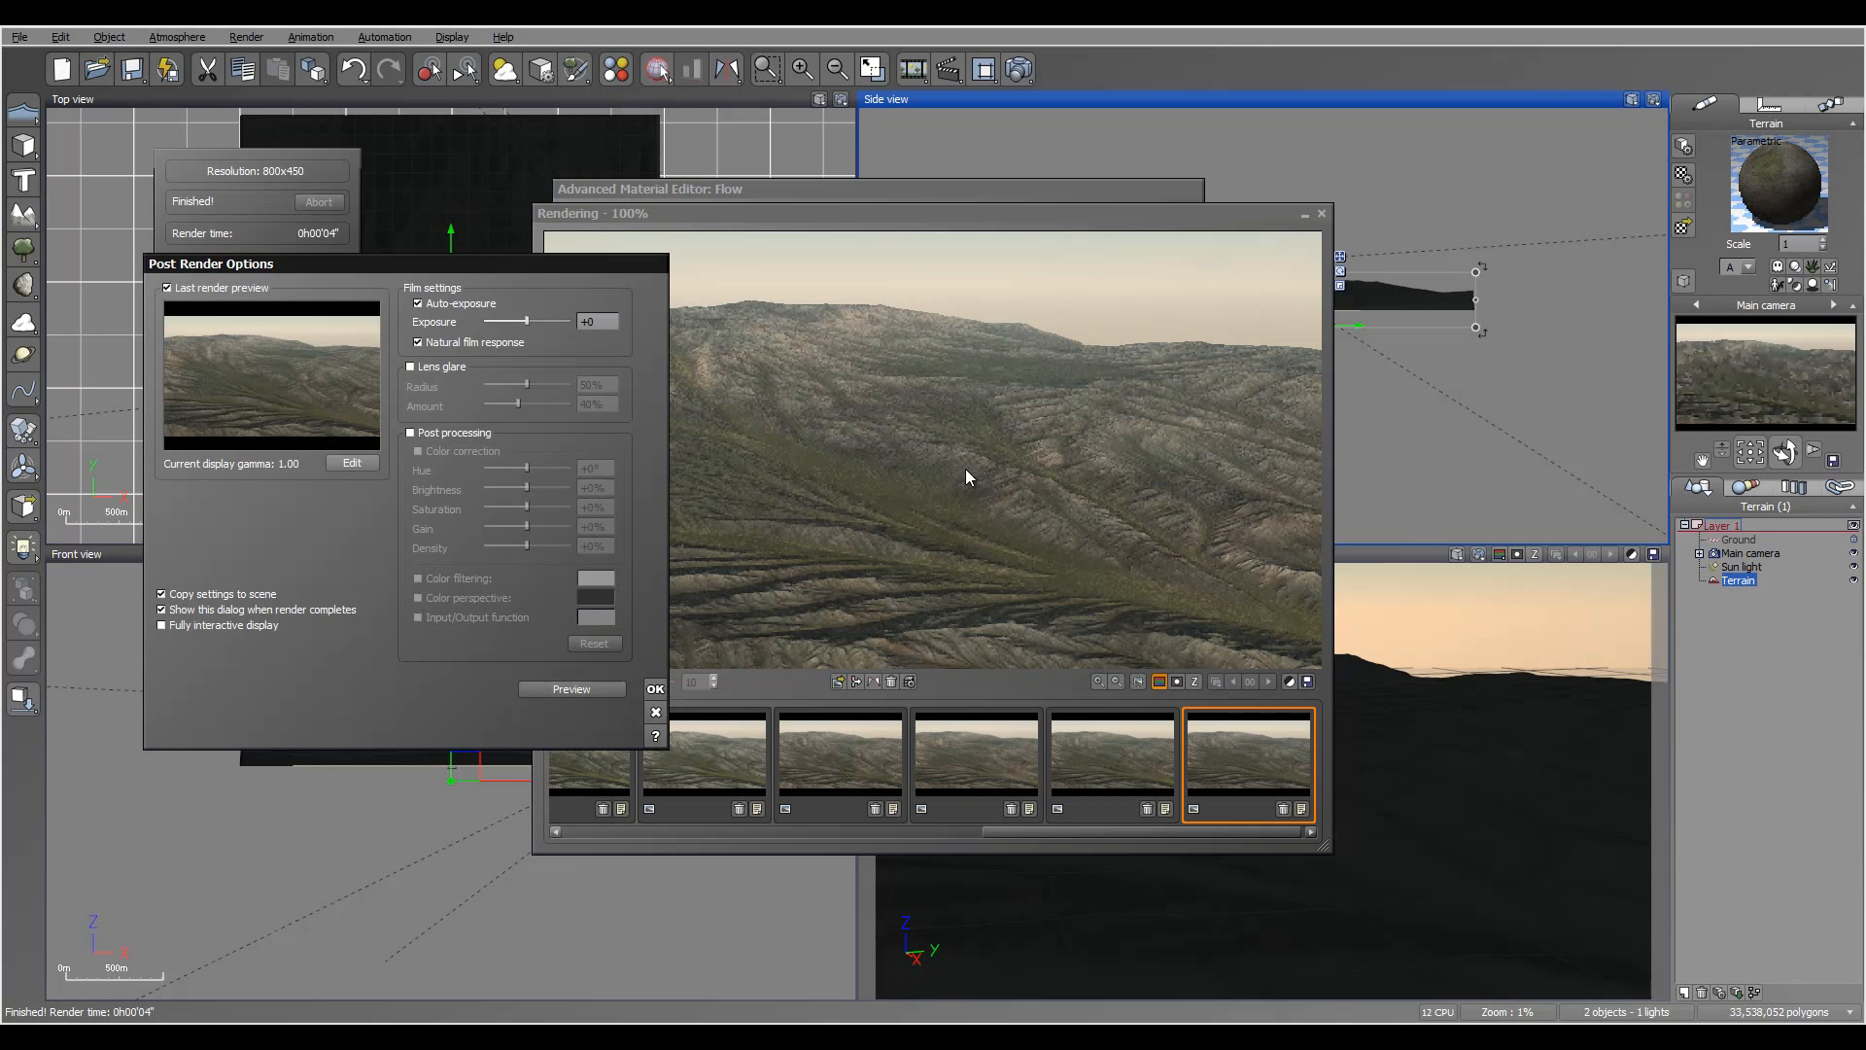
left_click(655, 690)
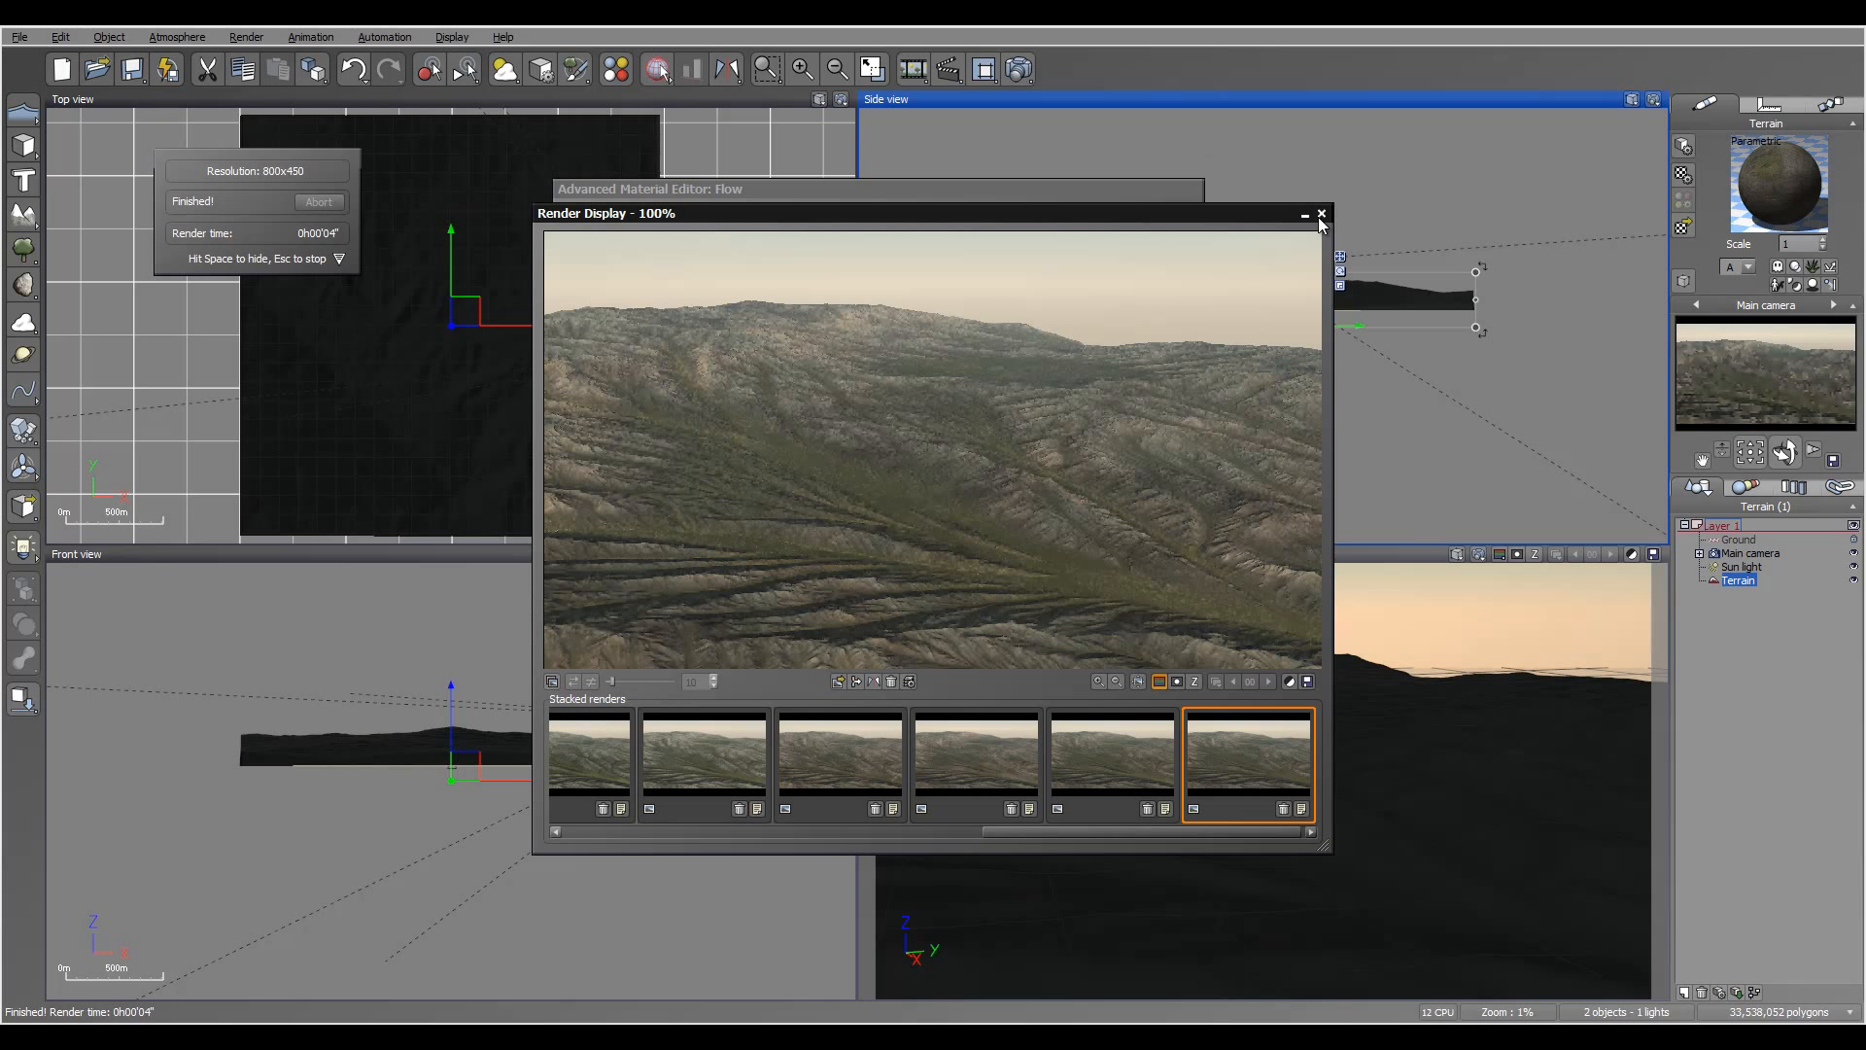
left_click(1321, 213)
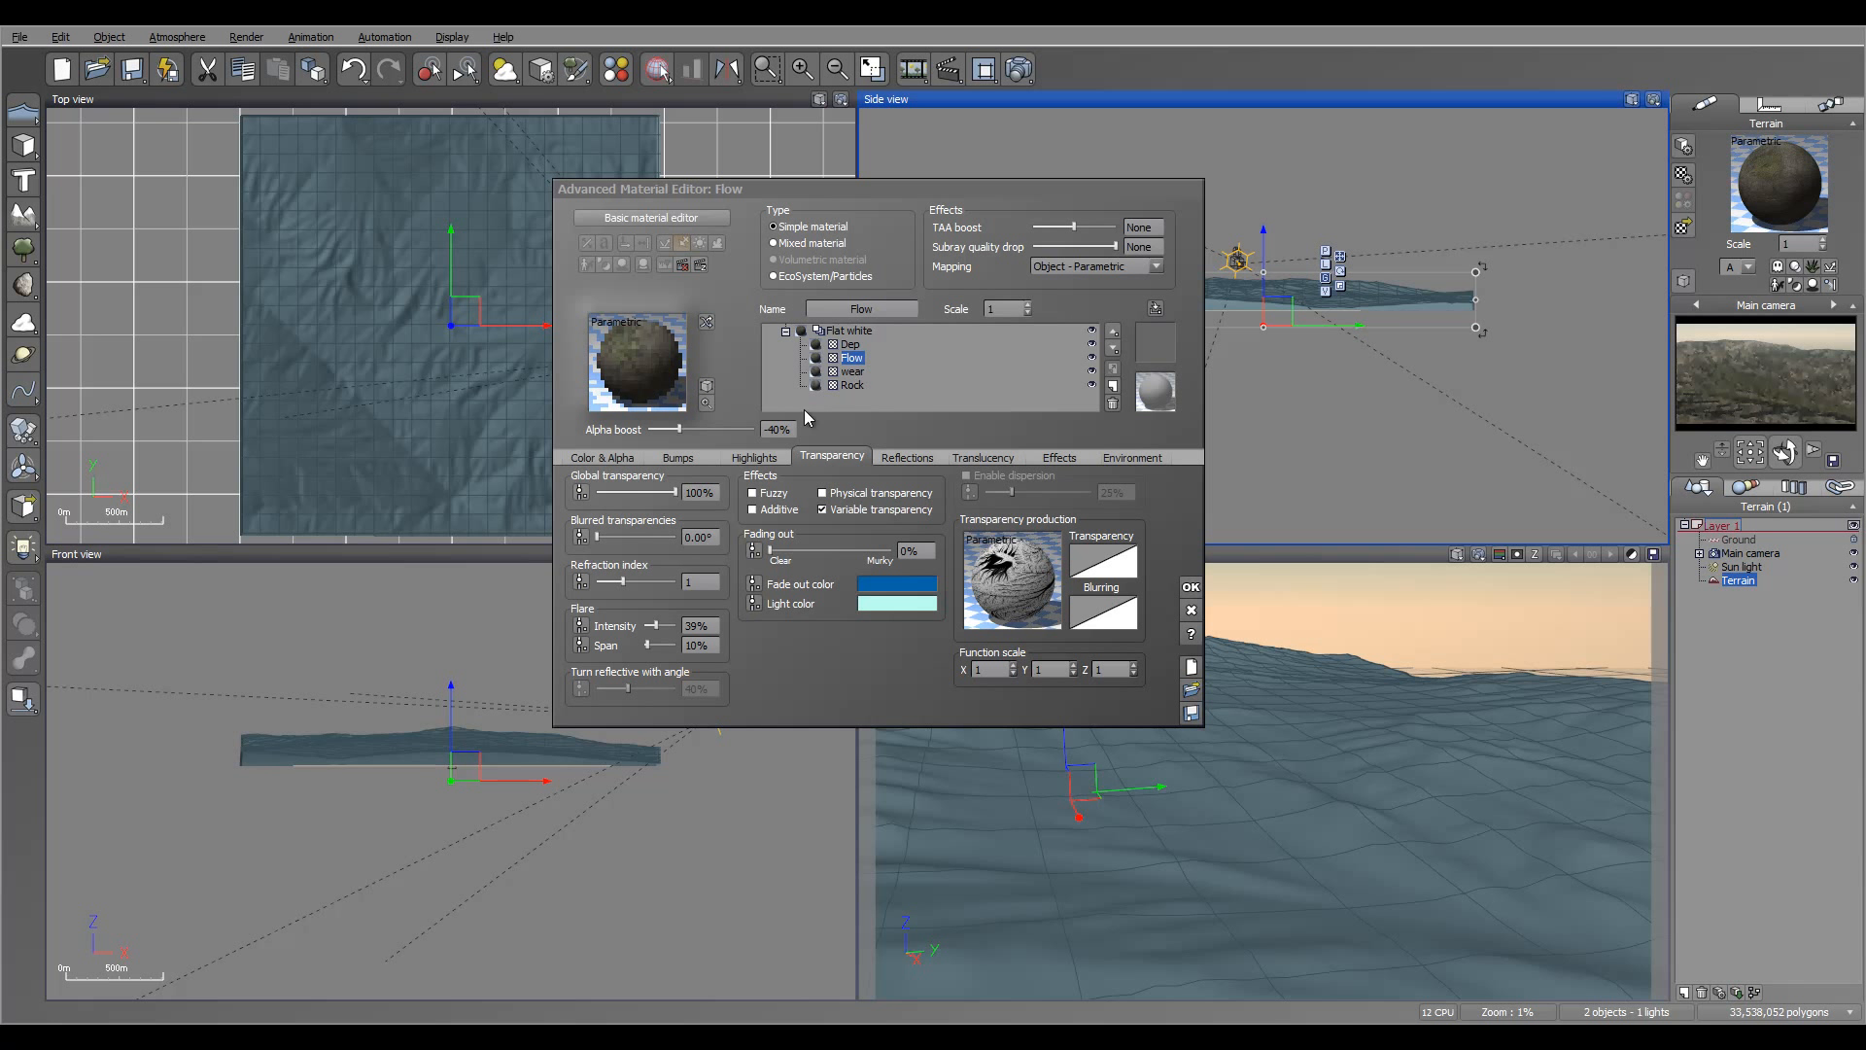
- Copy the transparency production function of the Flow layer
left_click(851, 344)
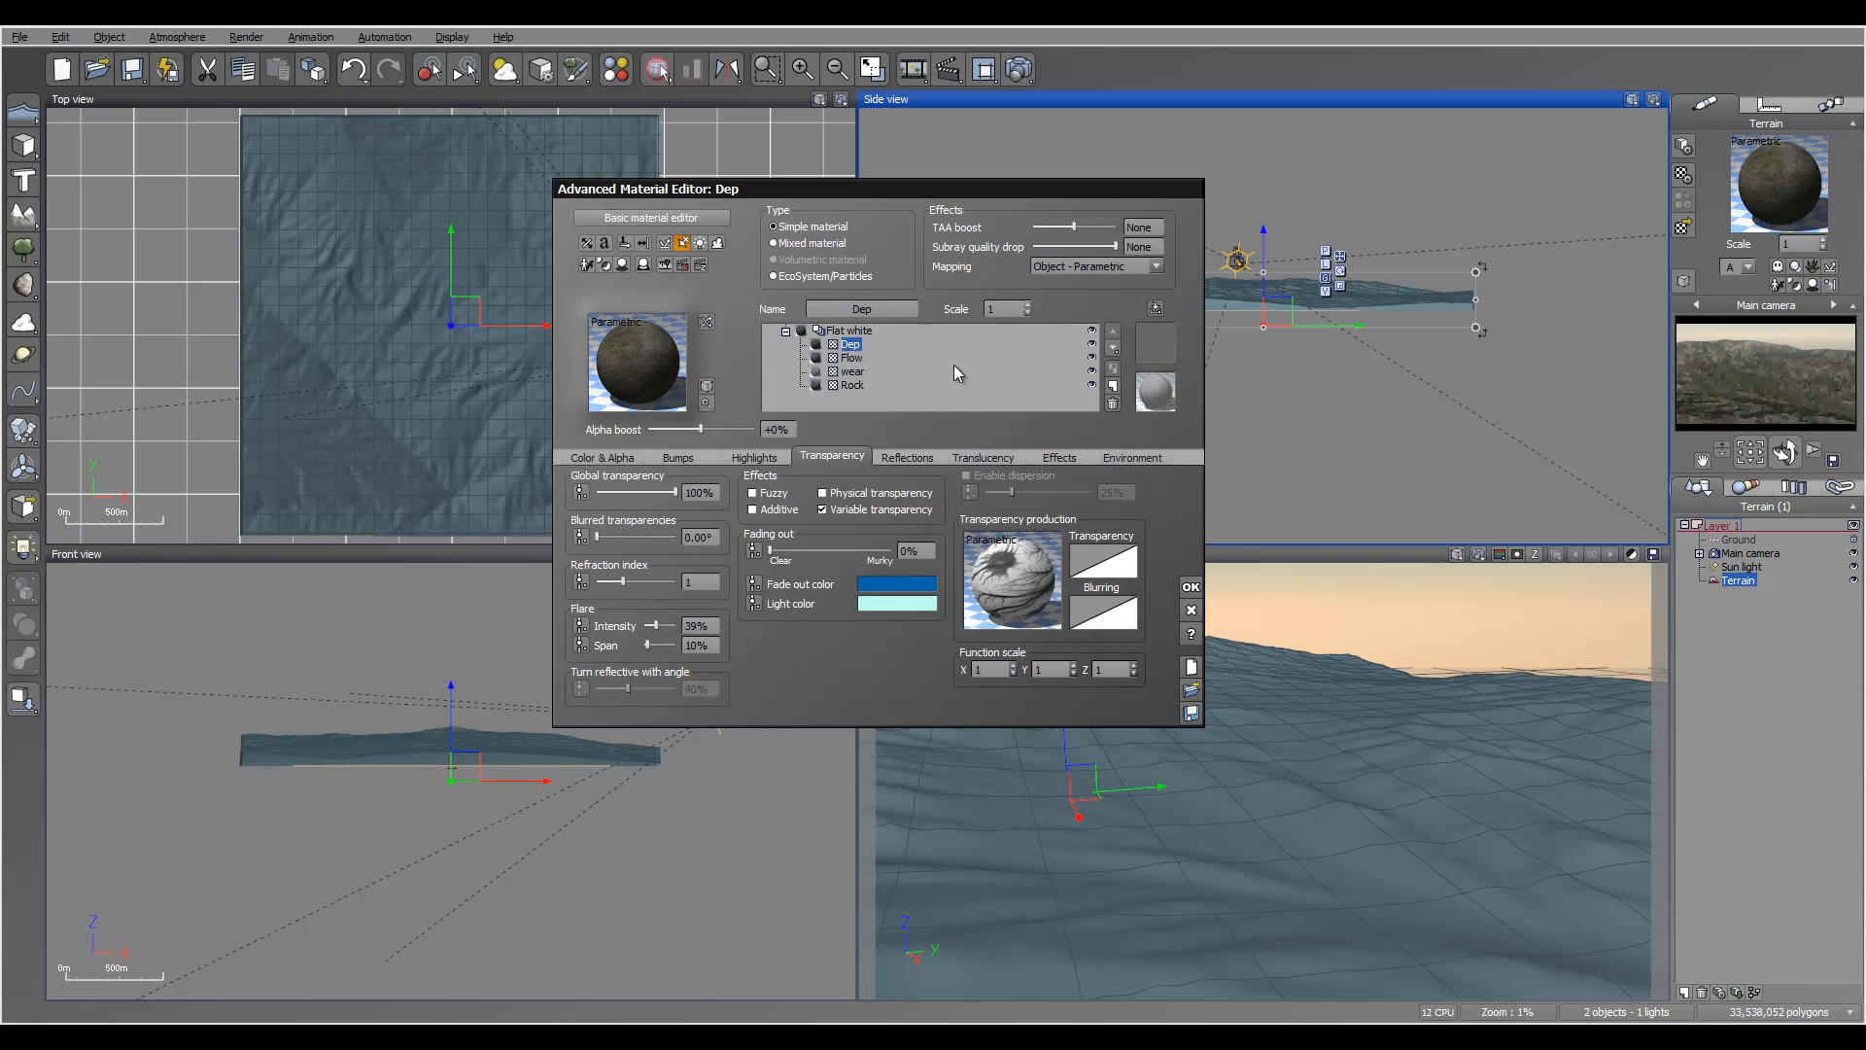
left_click(851, 358)
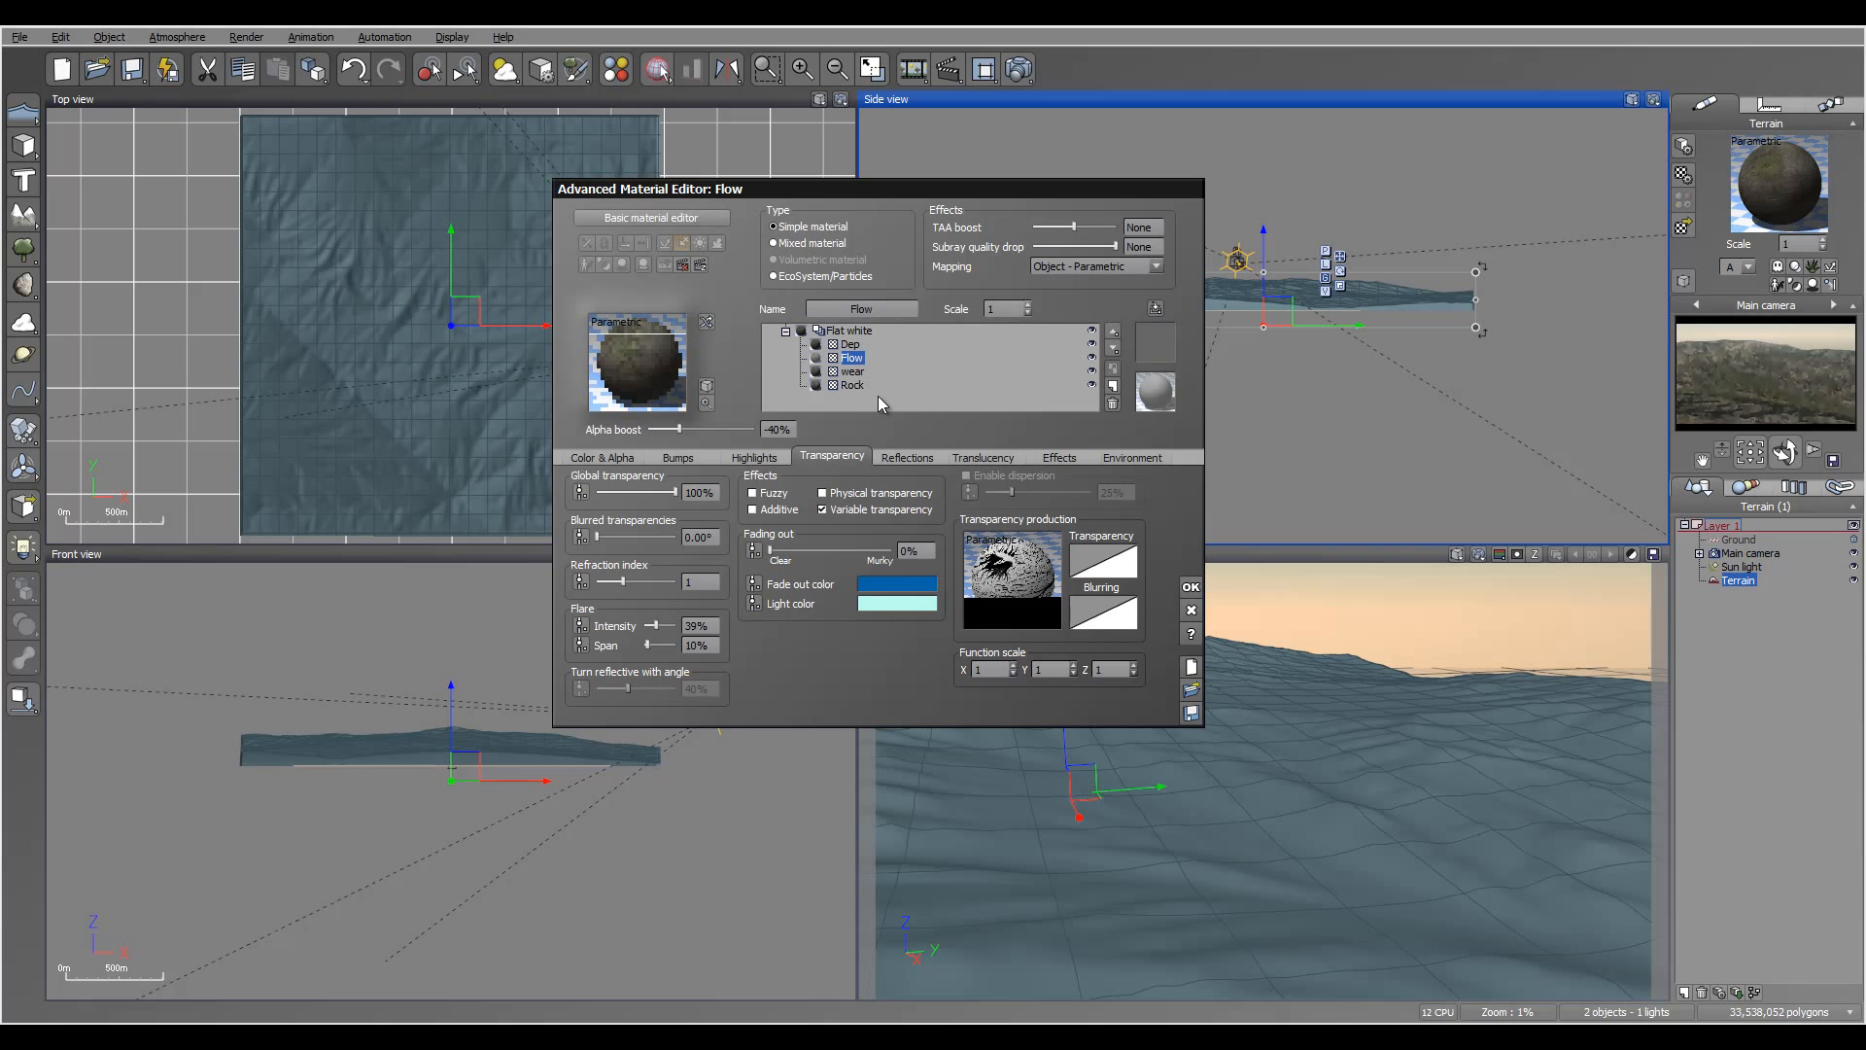
right_click(1024, 589)
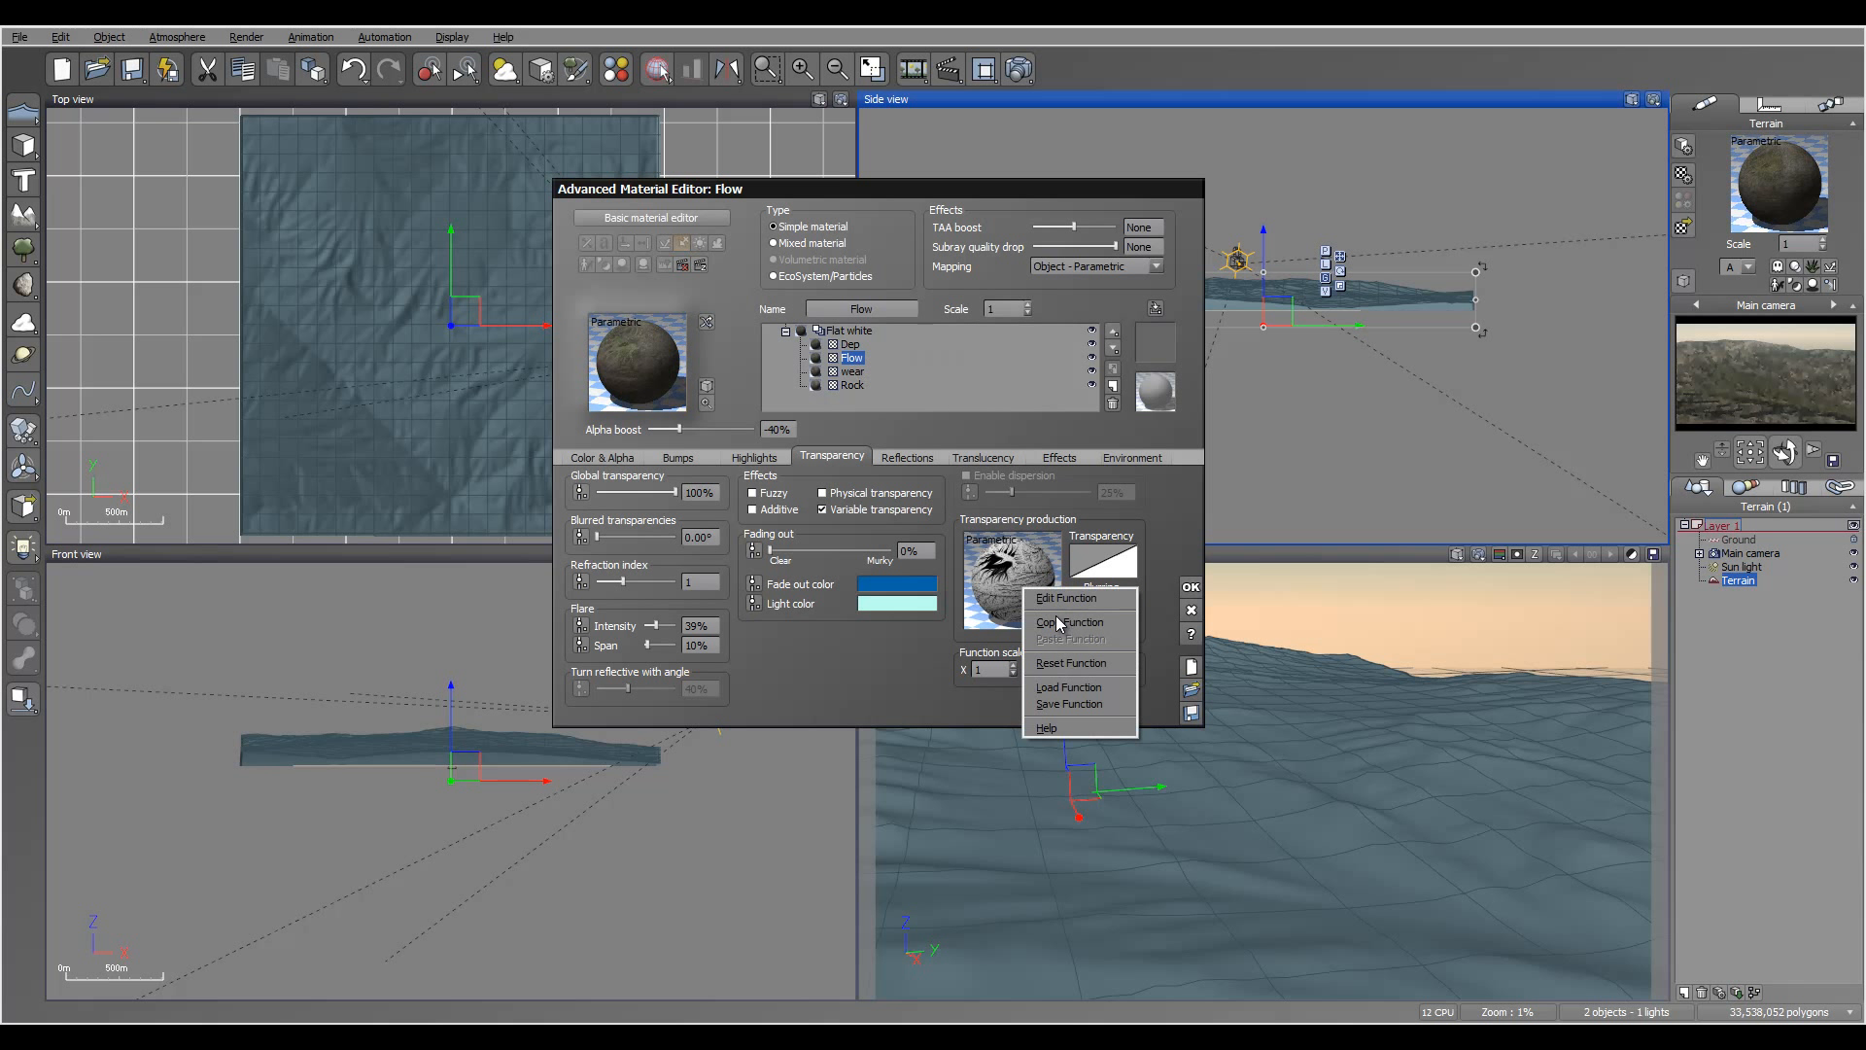
key("Escape")
- Add an EcoSystem layer to the Dep material and put the White Fir (Mature) (HD) tree in its population
left_click(914, 343)
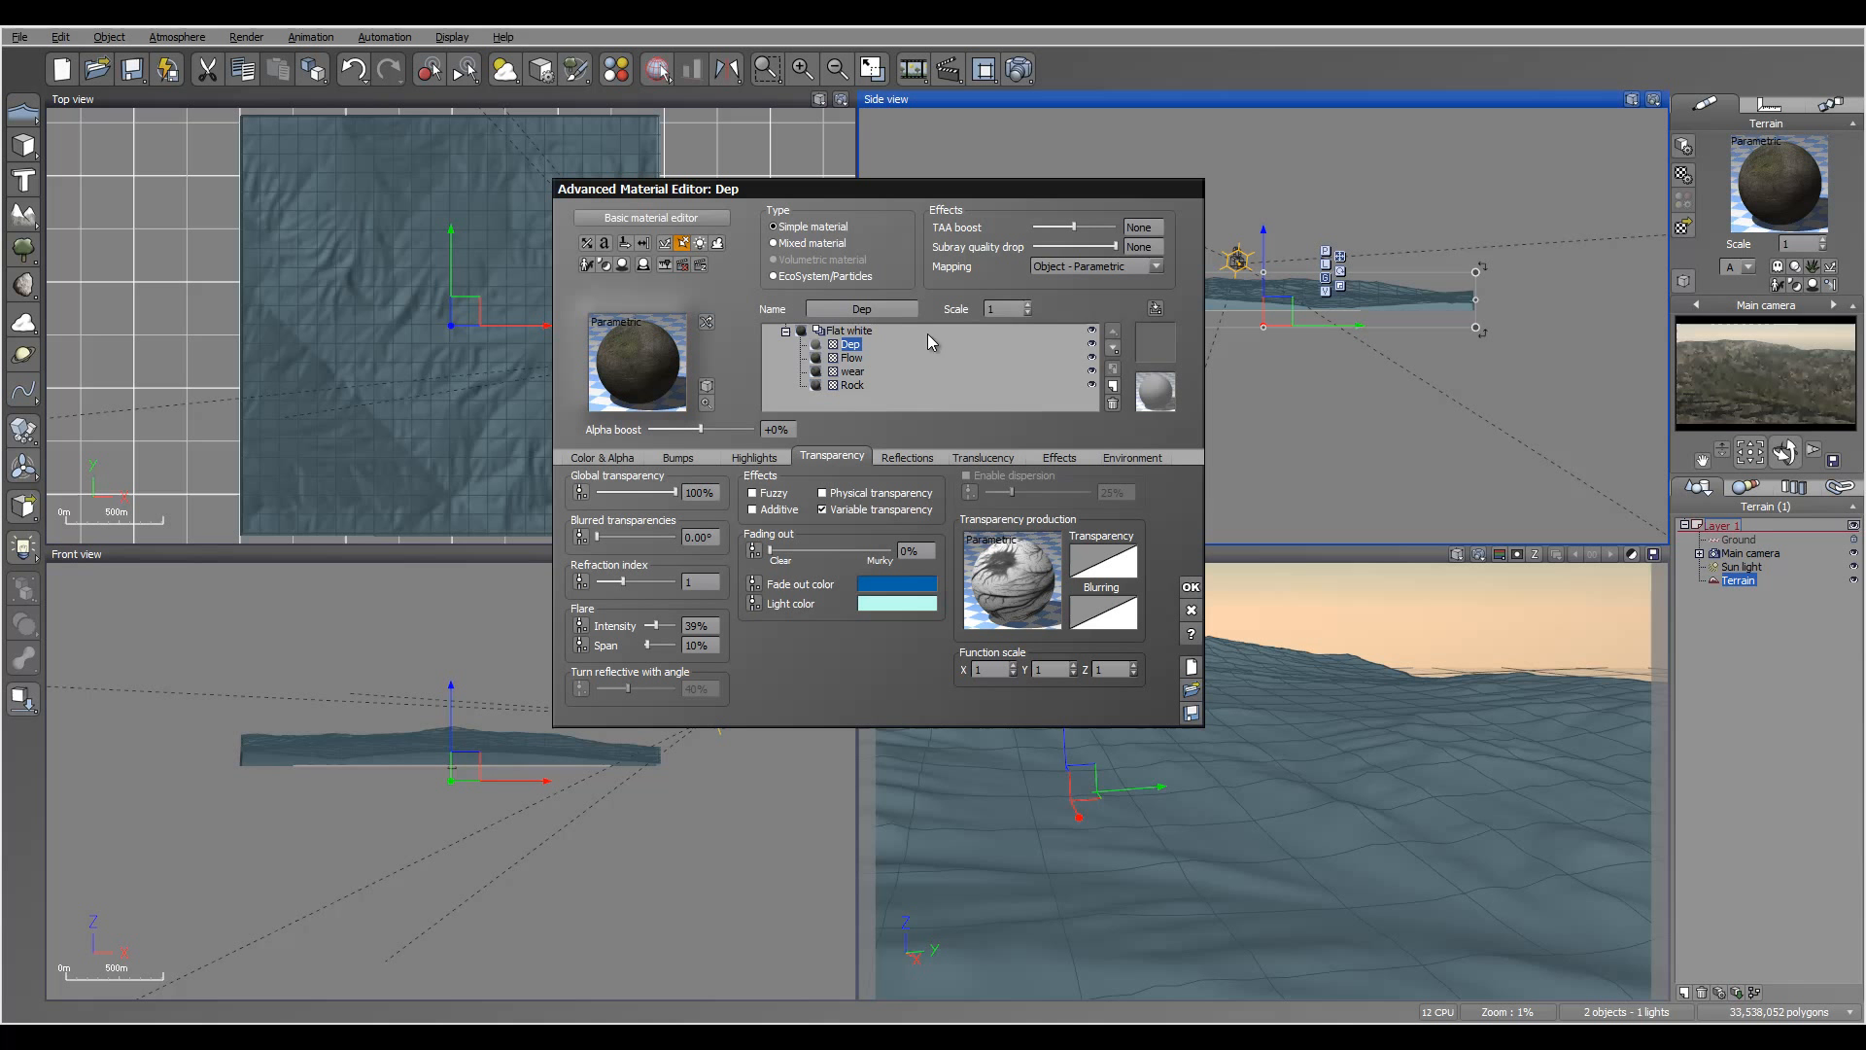
left_click(823, 277)
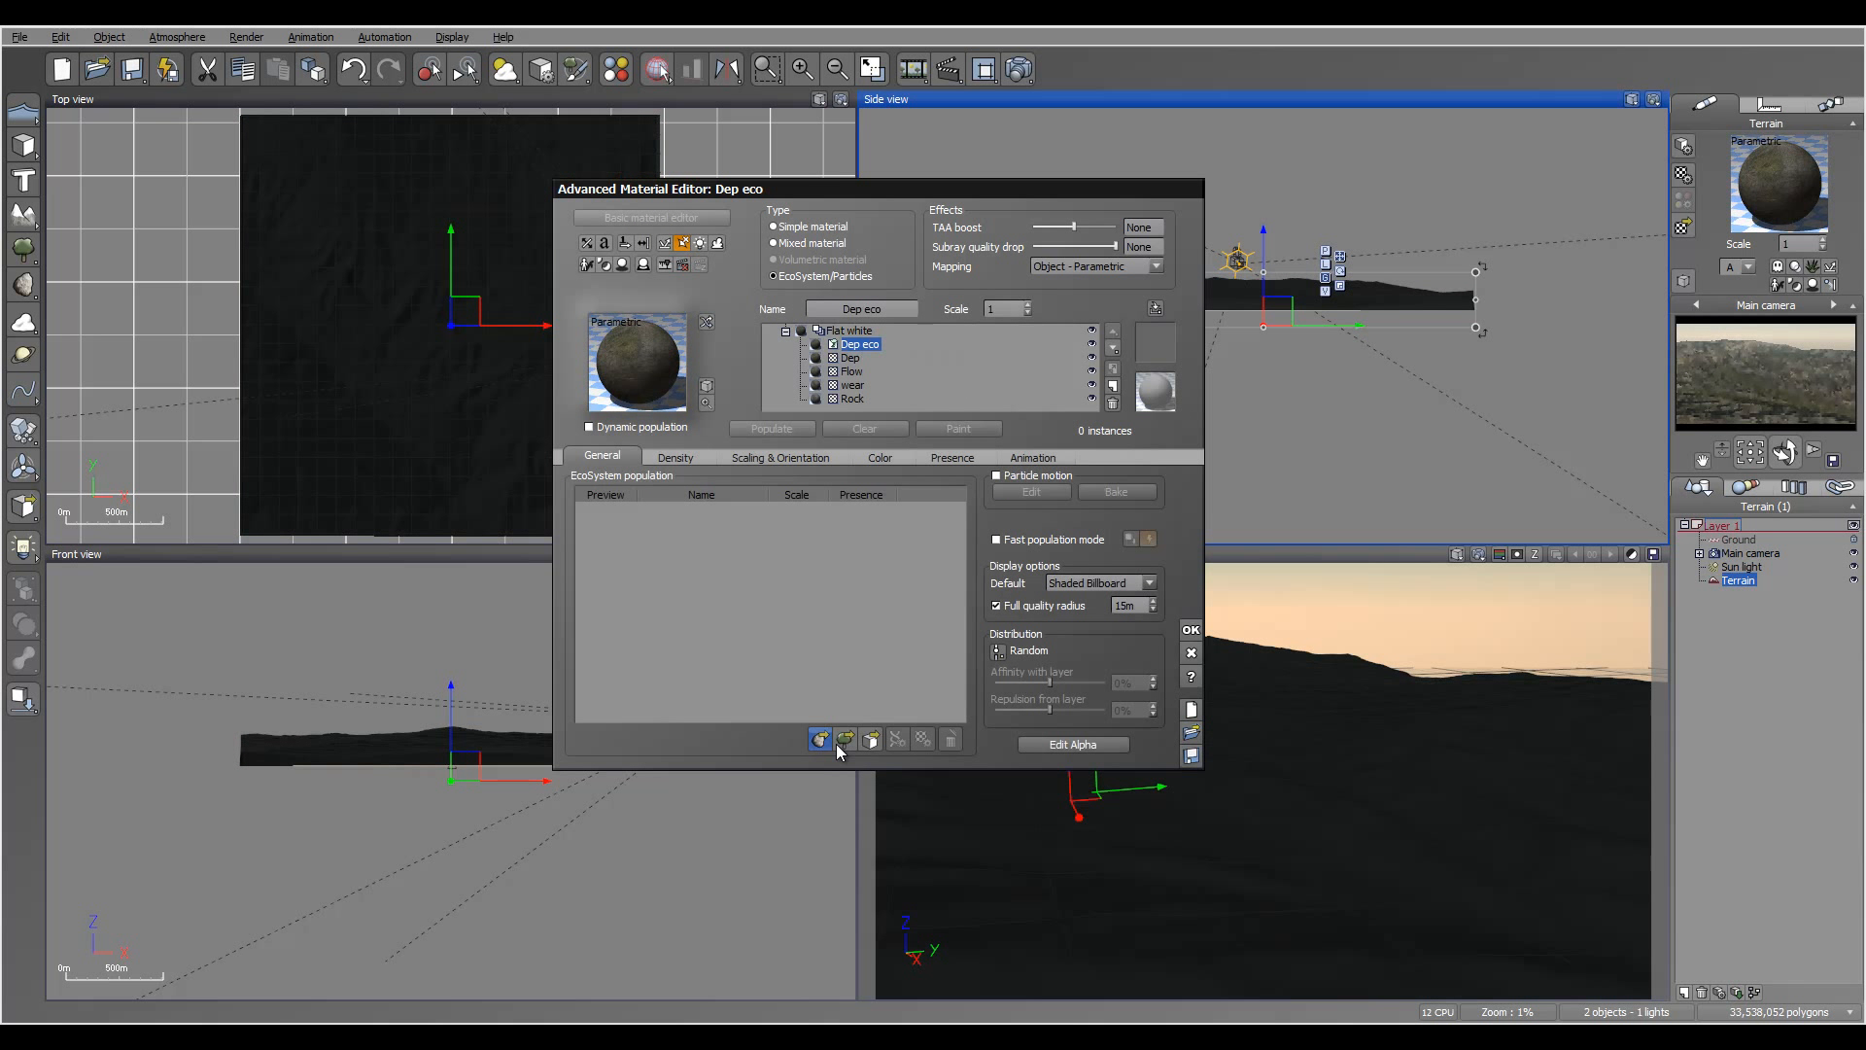
left_click(841, 743)
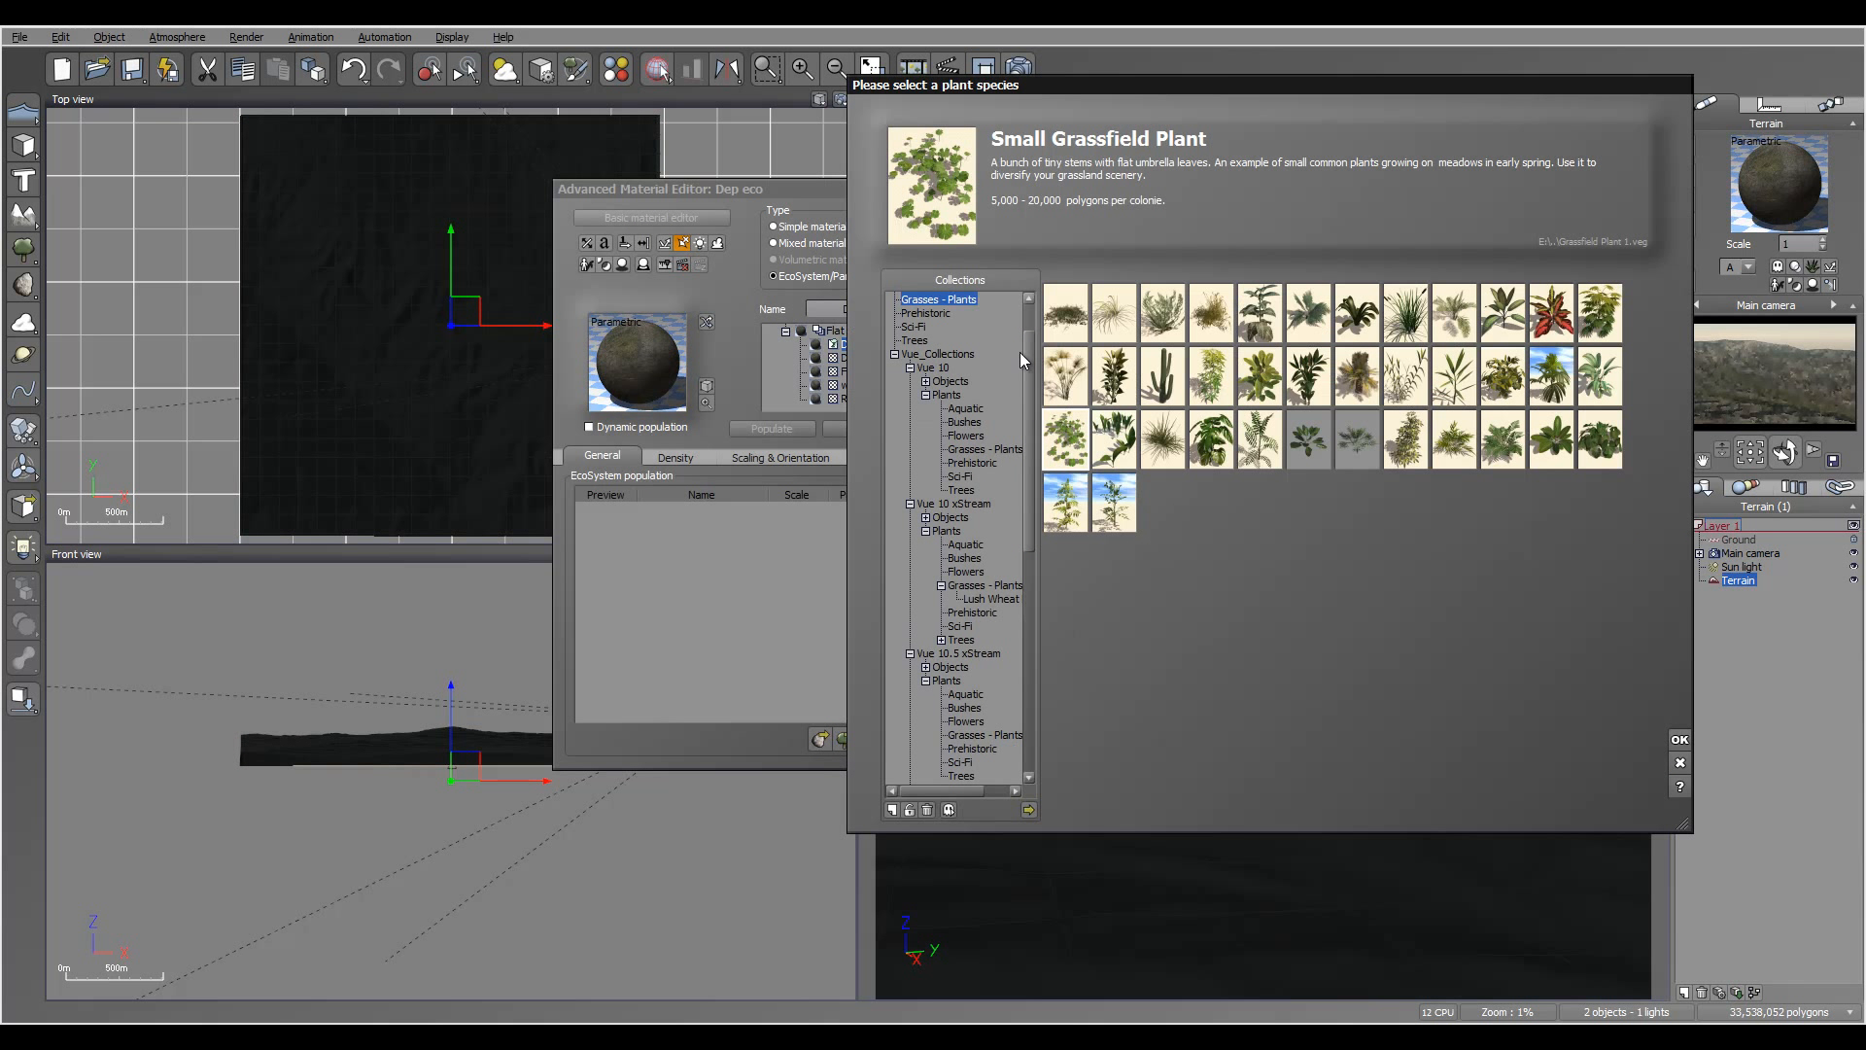
scroll(1020, 360, "up", 2)
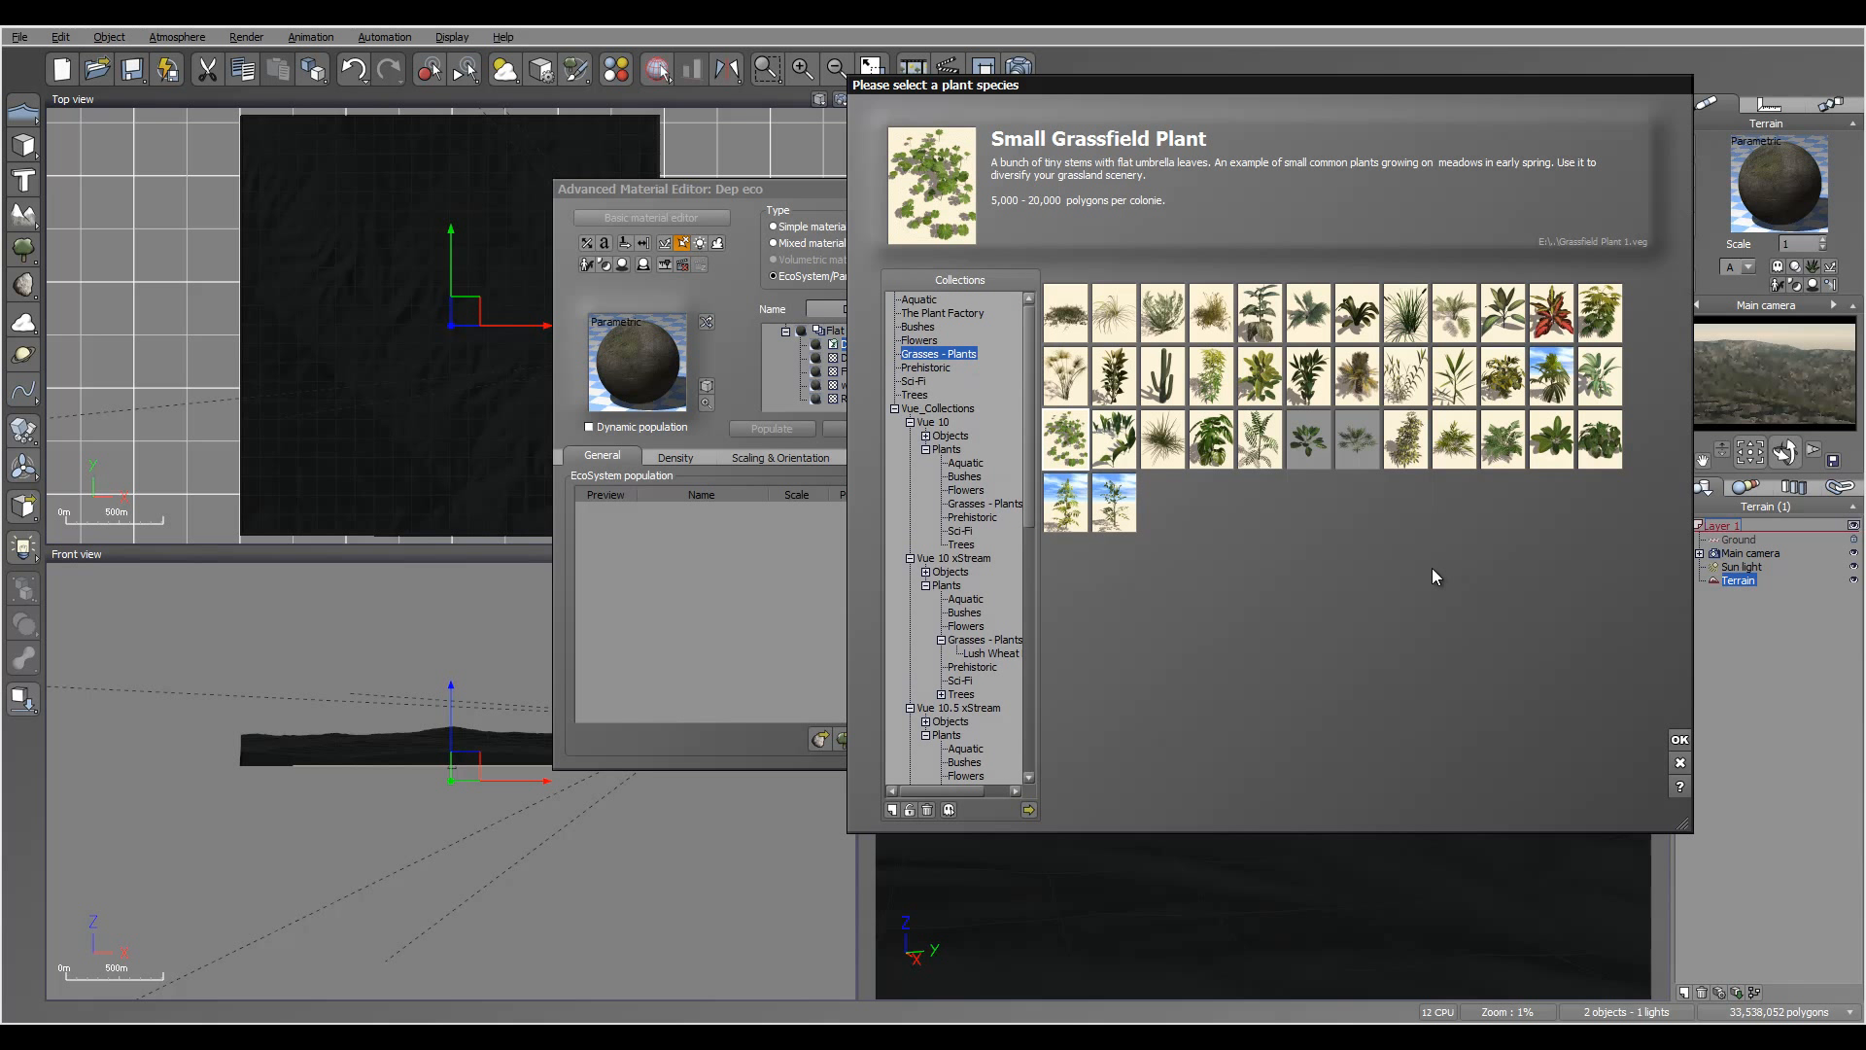
left_click(913, 395)
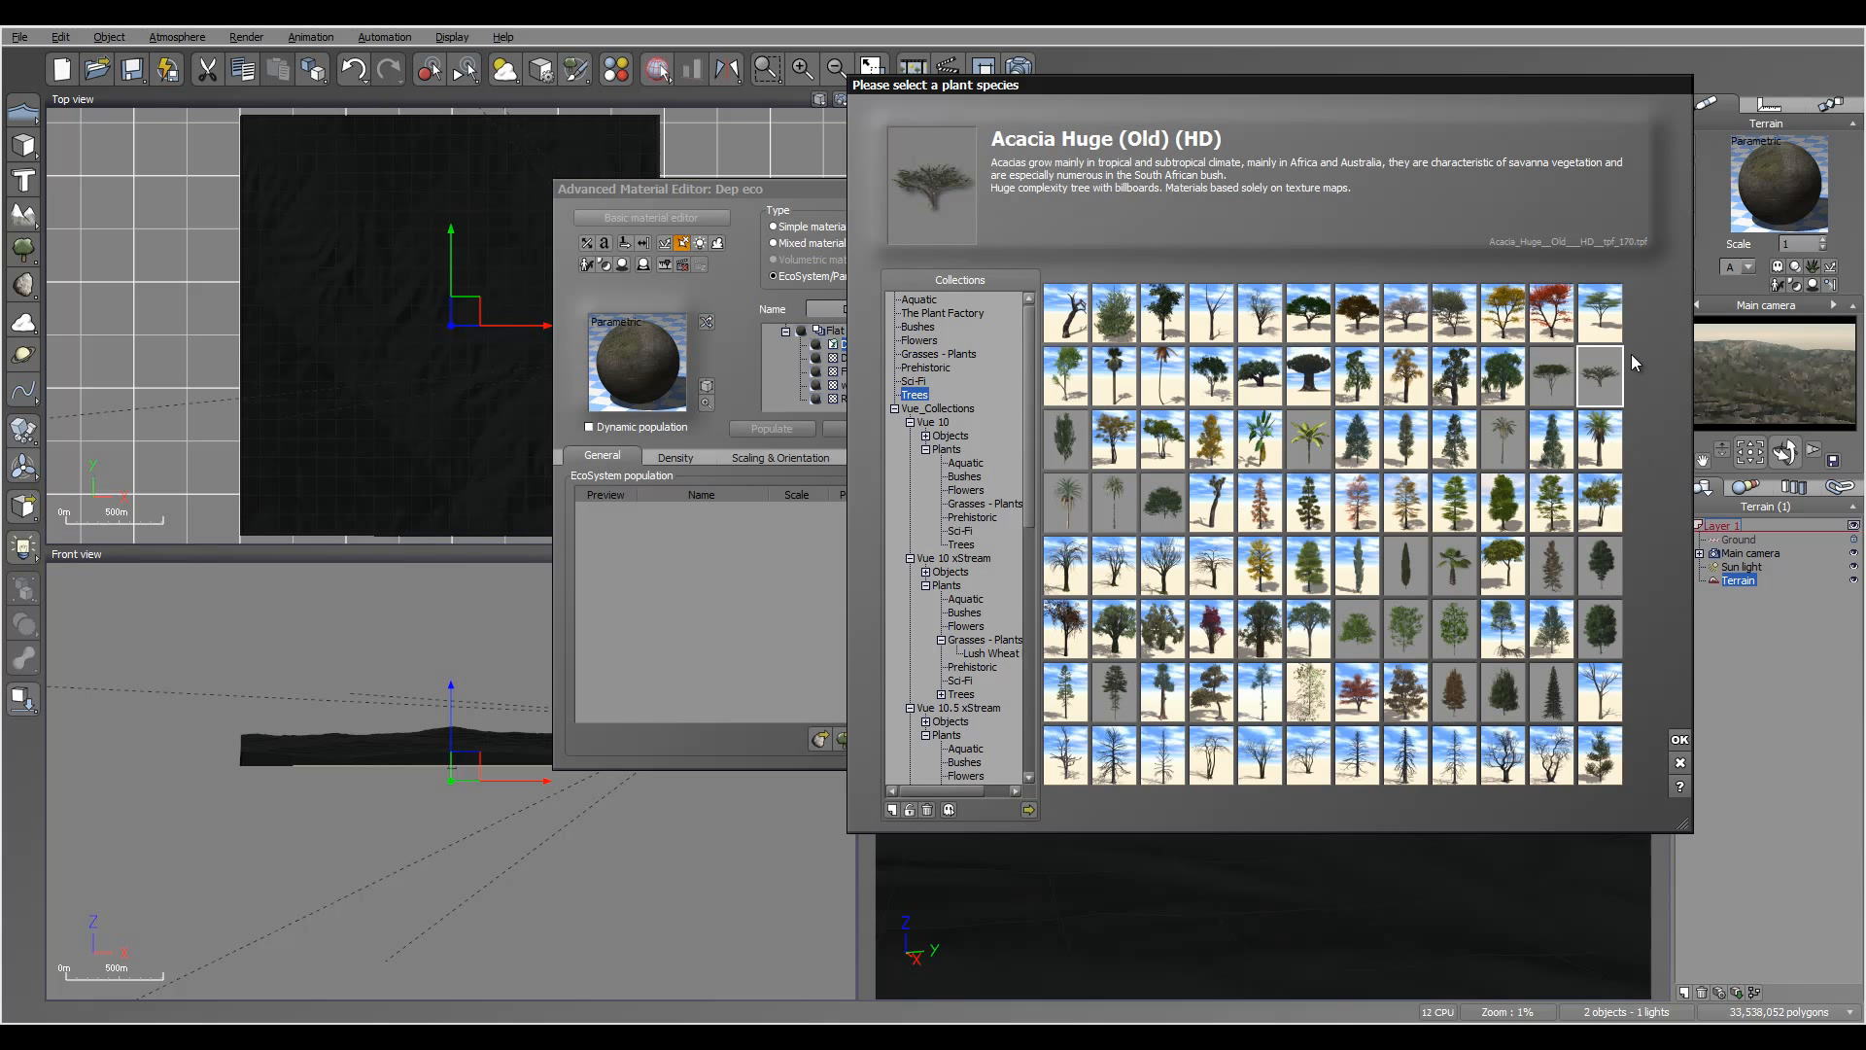
left_click(1547, 692)
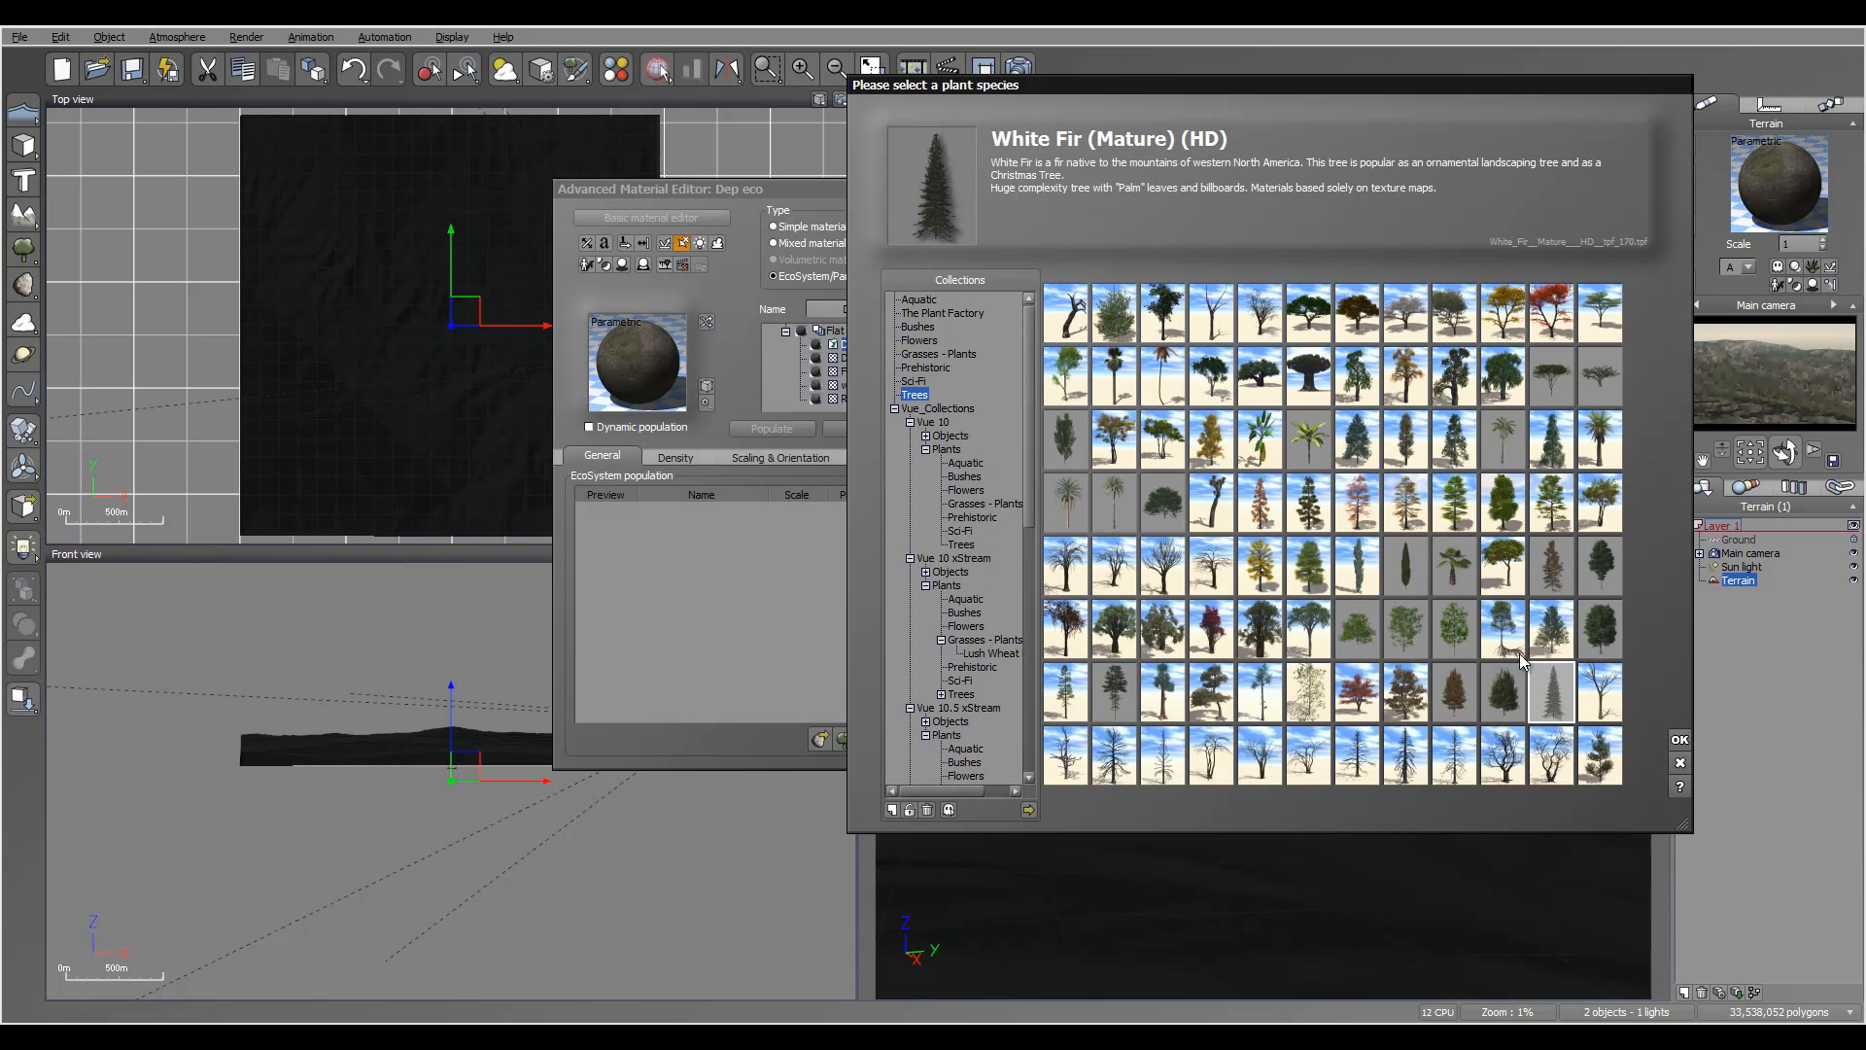
left_click(1675, 739)
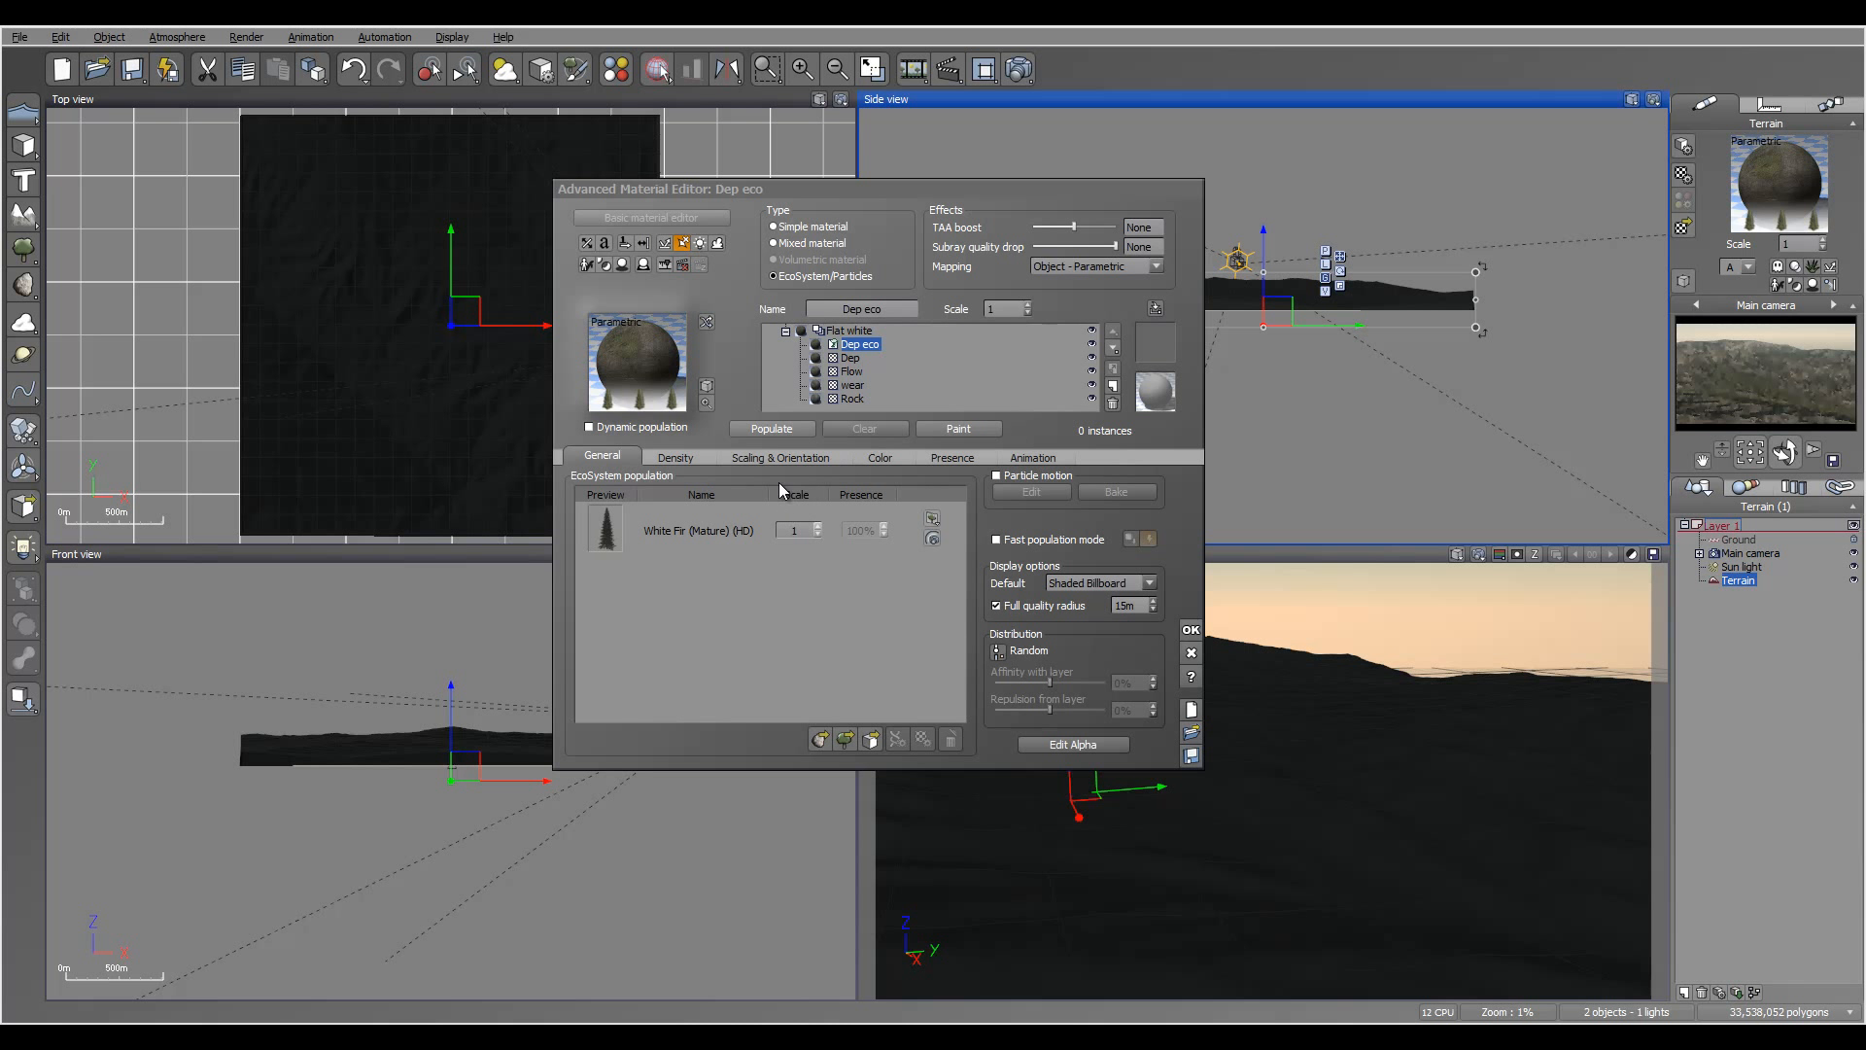
- Enable variable density for the Dep eco layer and paste the copied Flow function as its density function
left_click(677, 457)
left_click(854, 475)
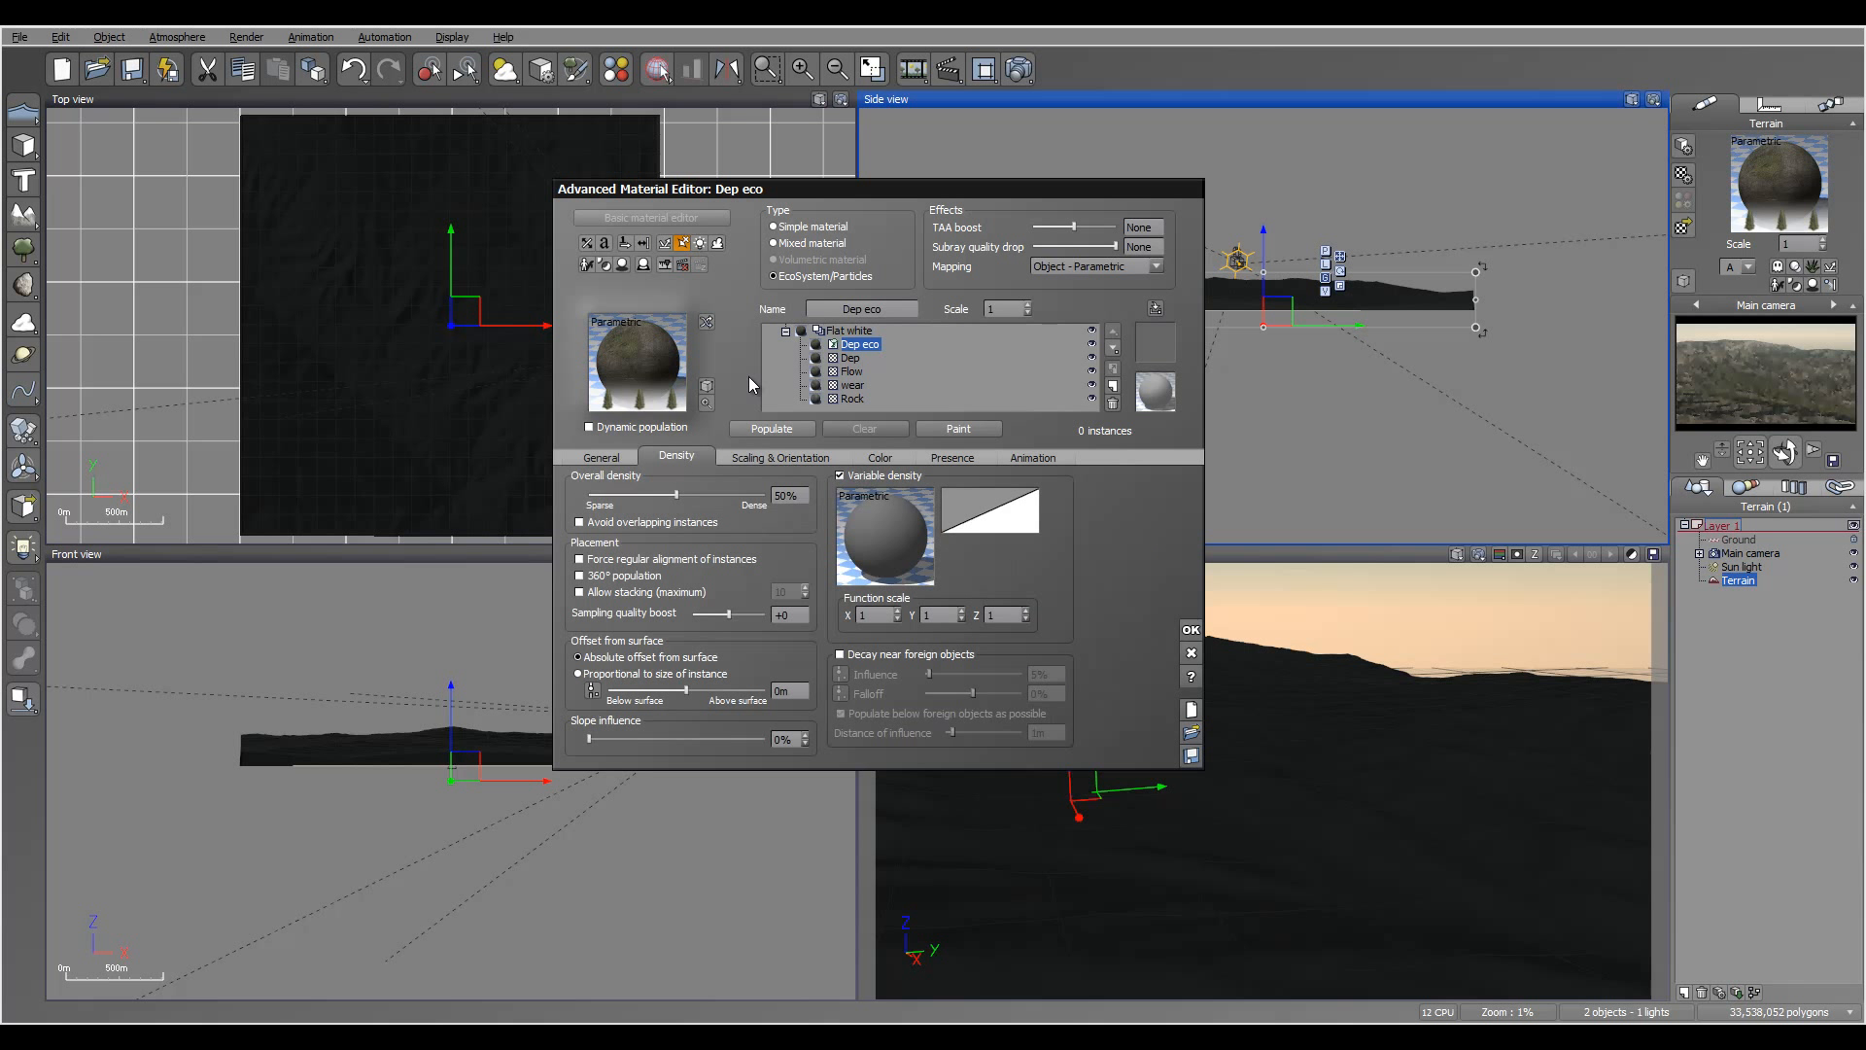
right_click(874, 510)
left_click(904, 555)
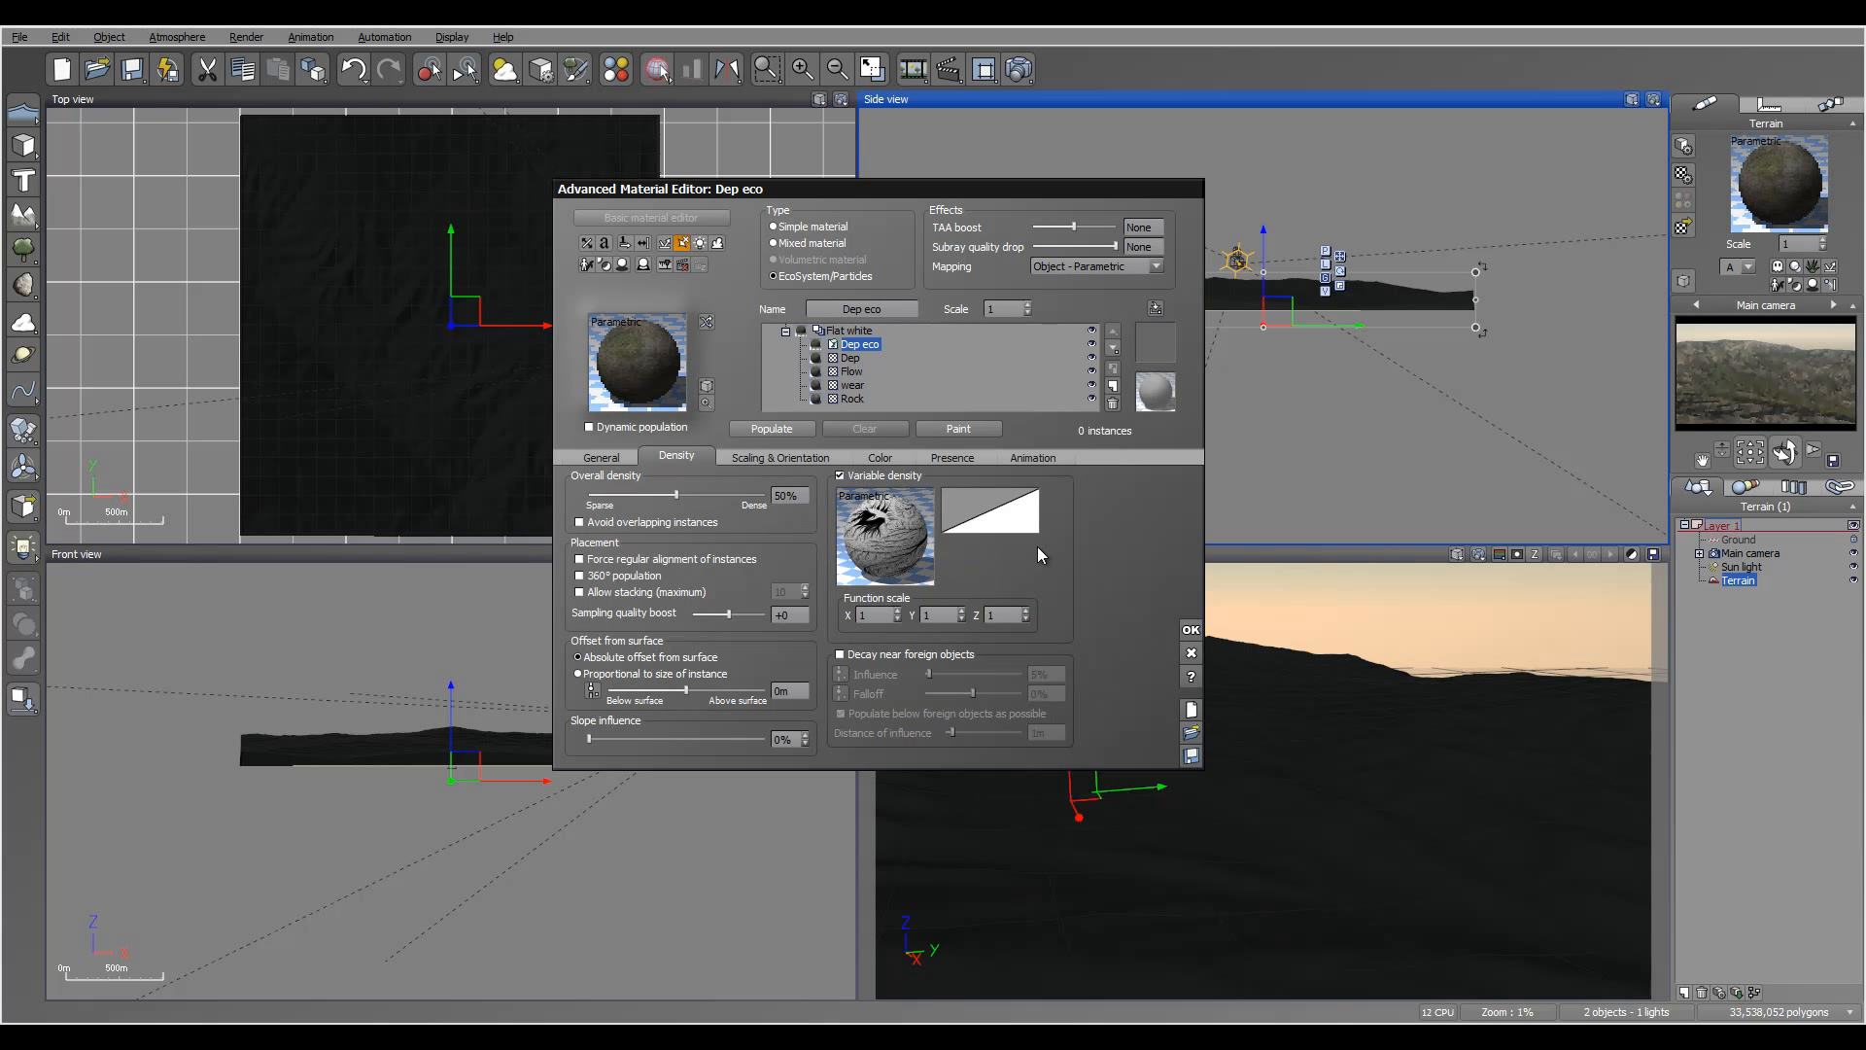
- Invert the MRflow.tif image in the density function and populate the Dep eco layer without switching to dynamic population
double_click(908, 533)
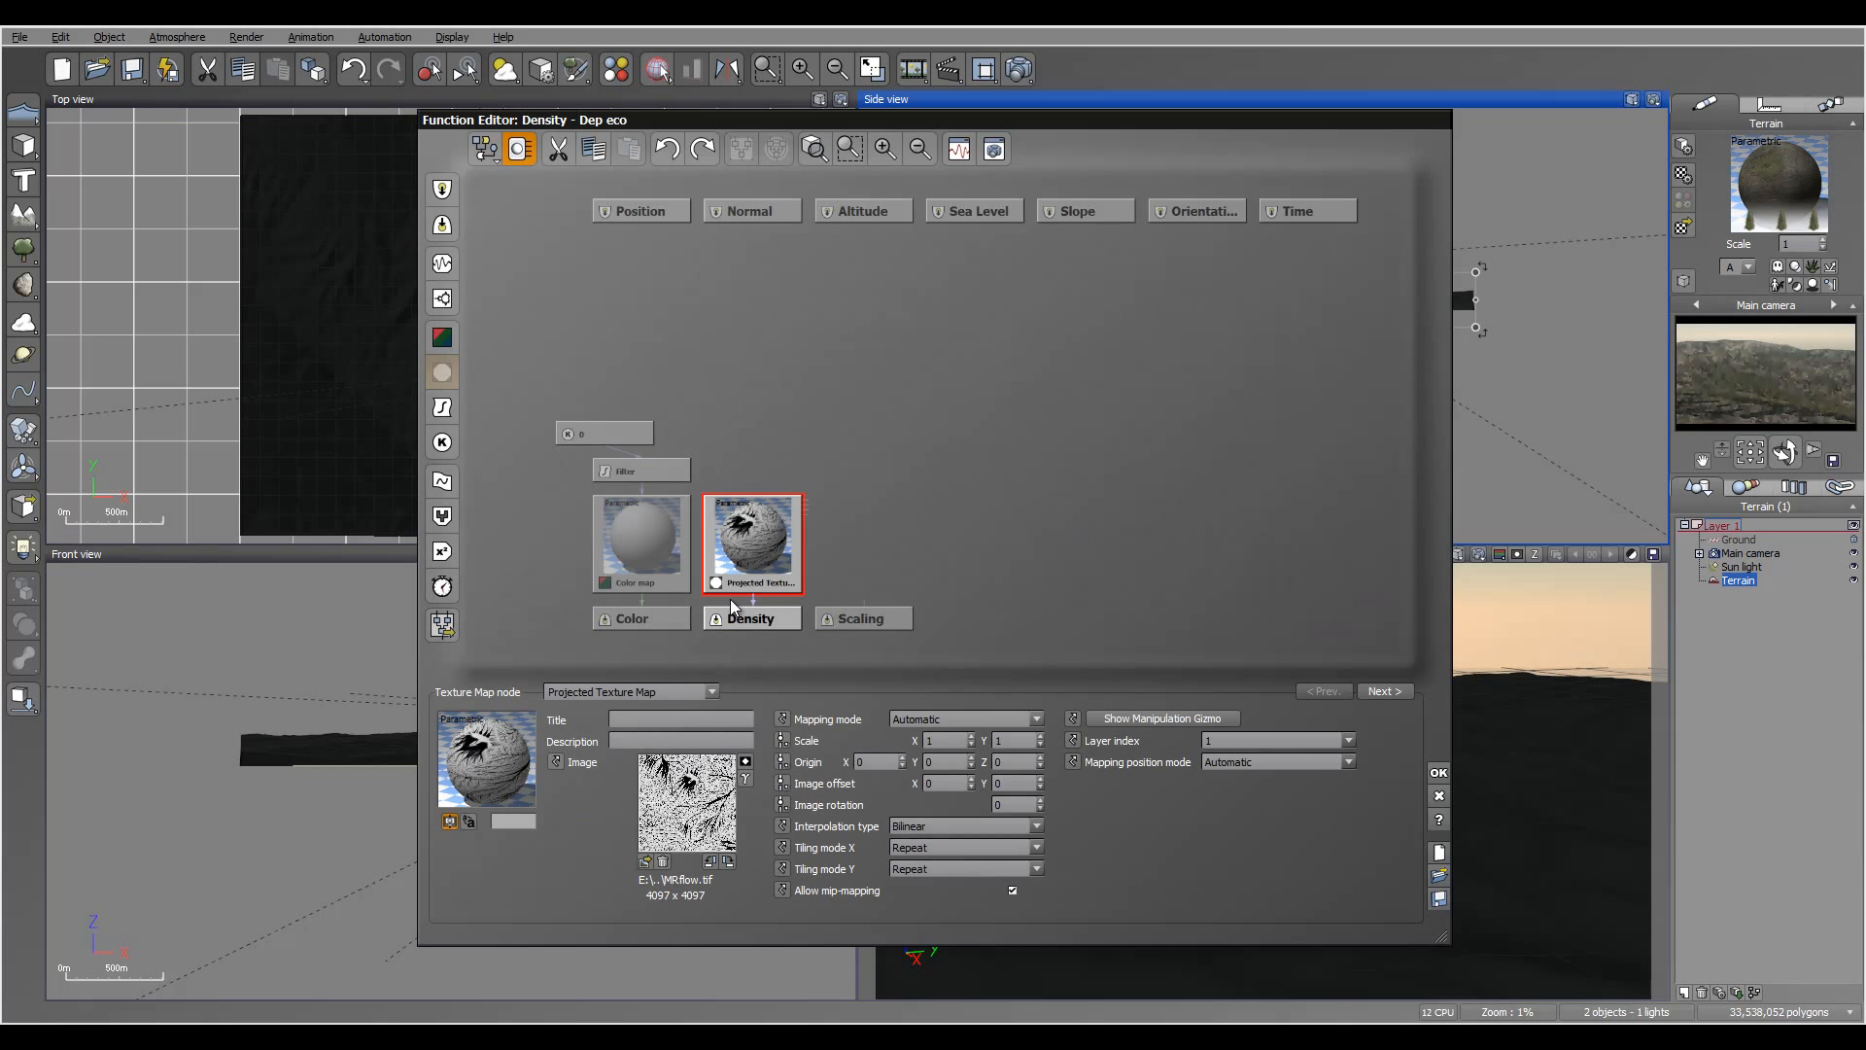
left_click(745, 762)
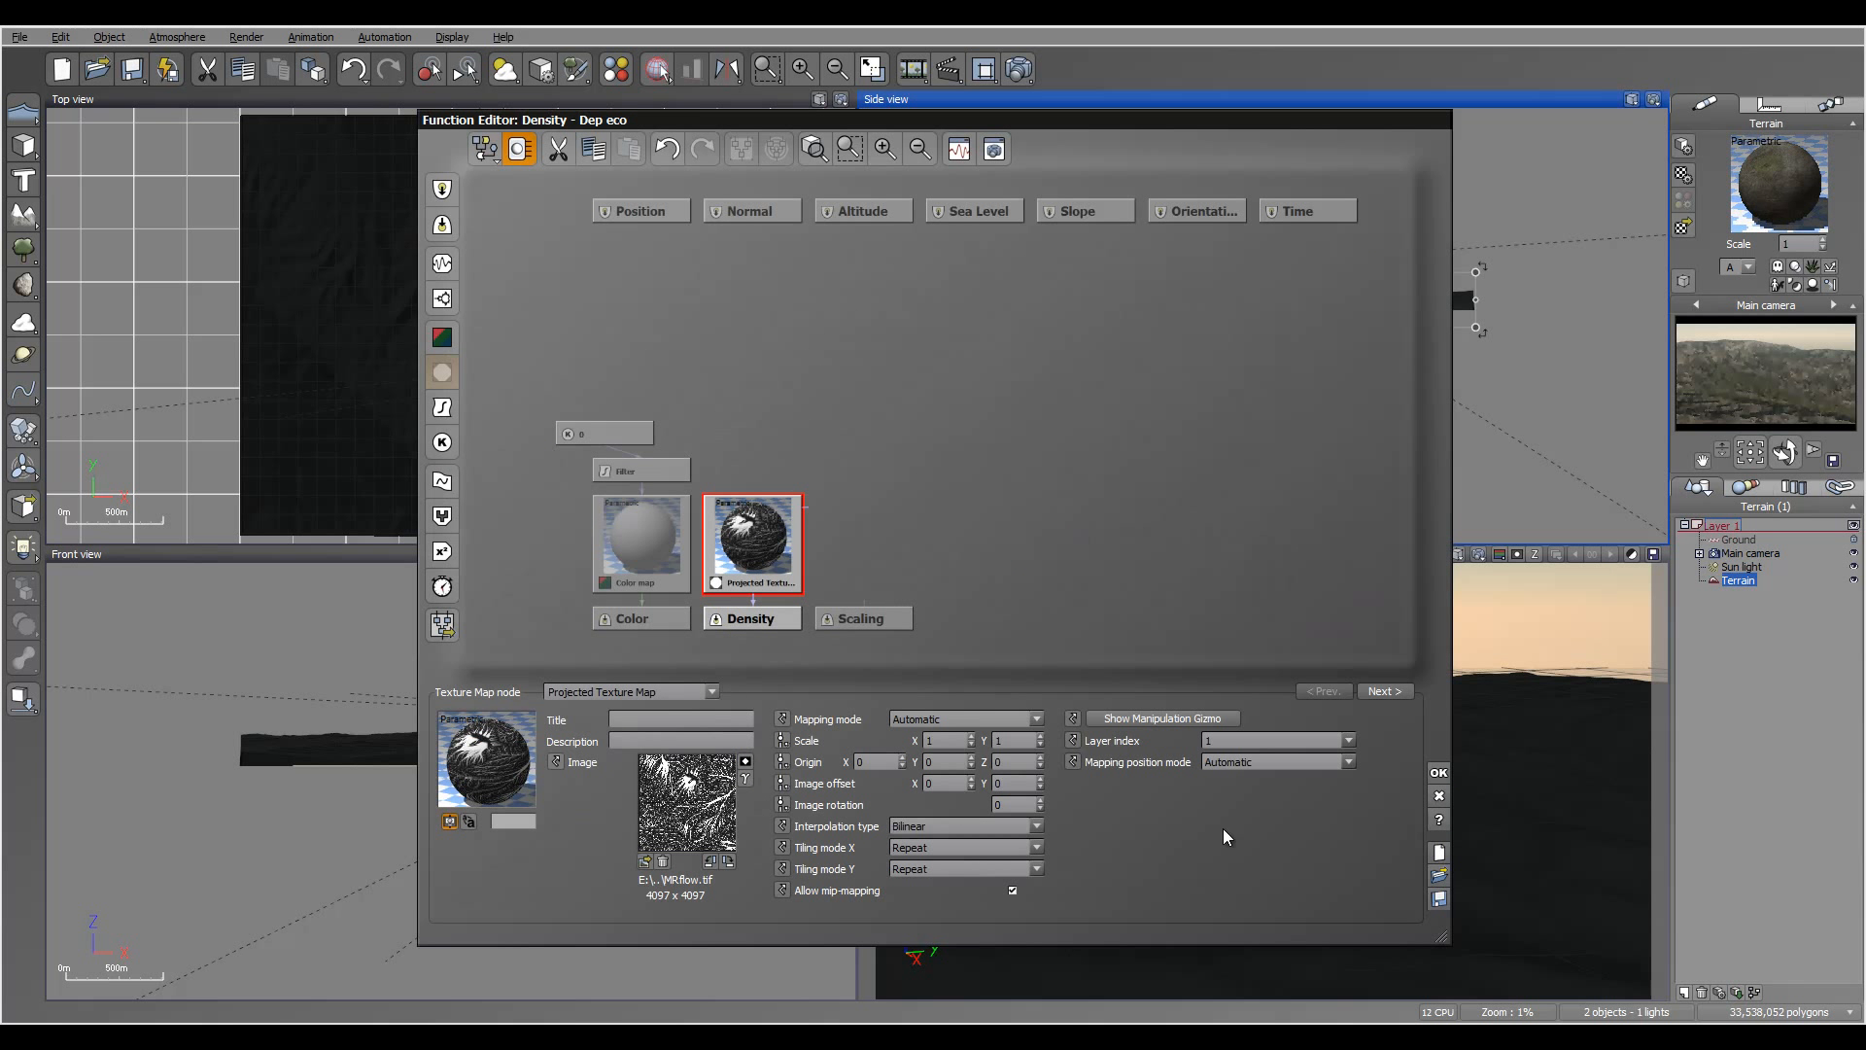
left_click(1439, 773)
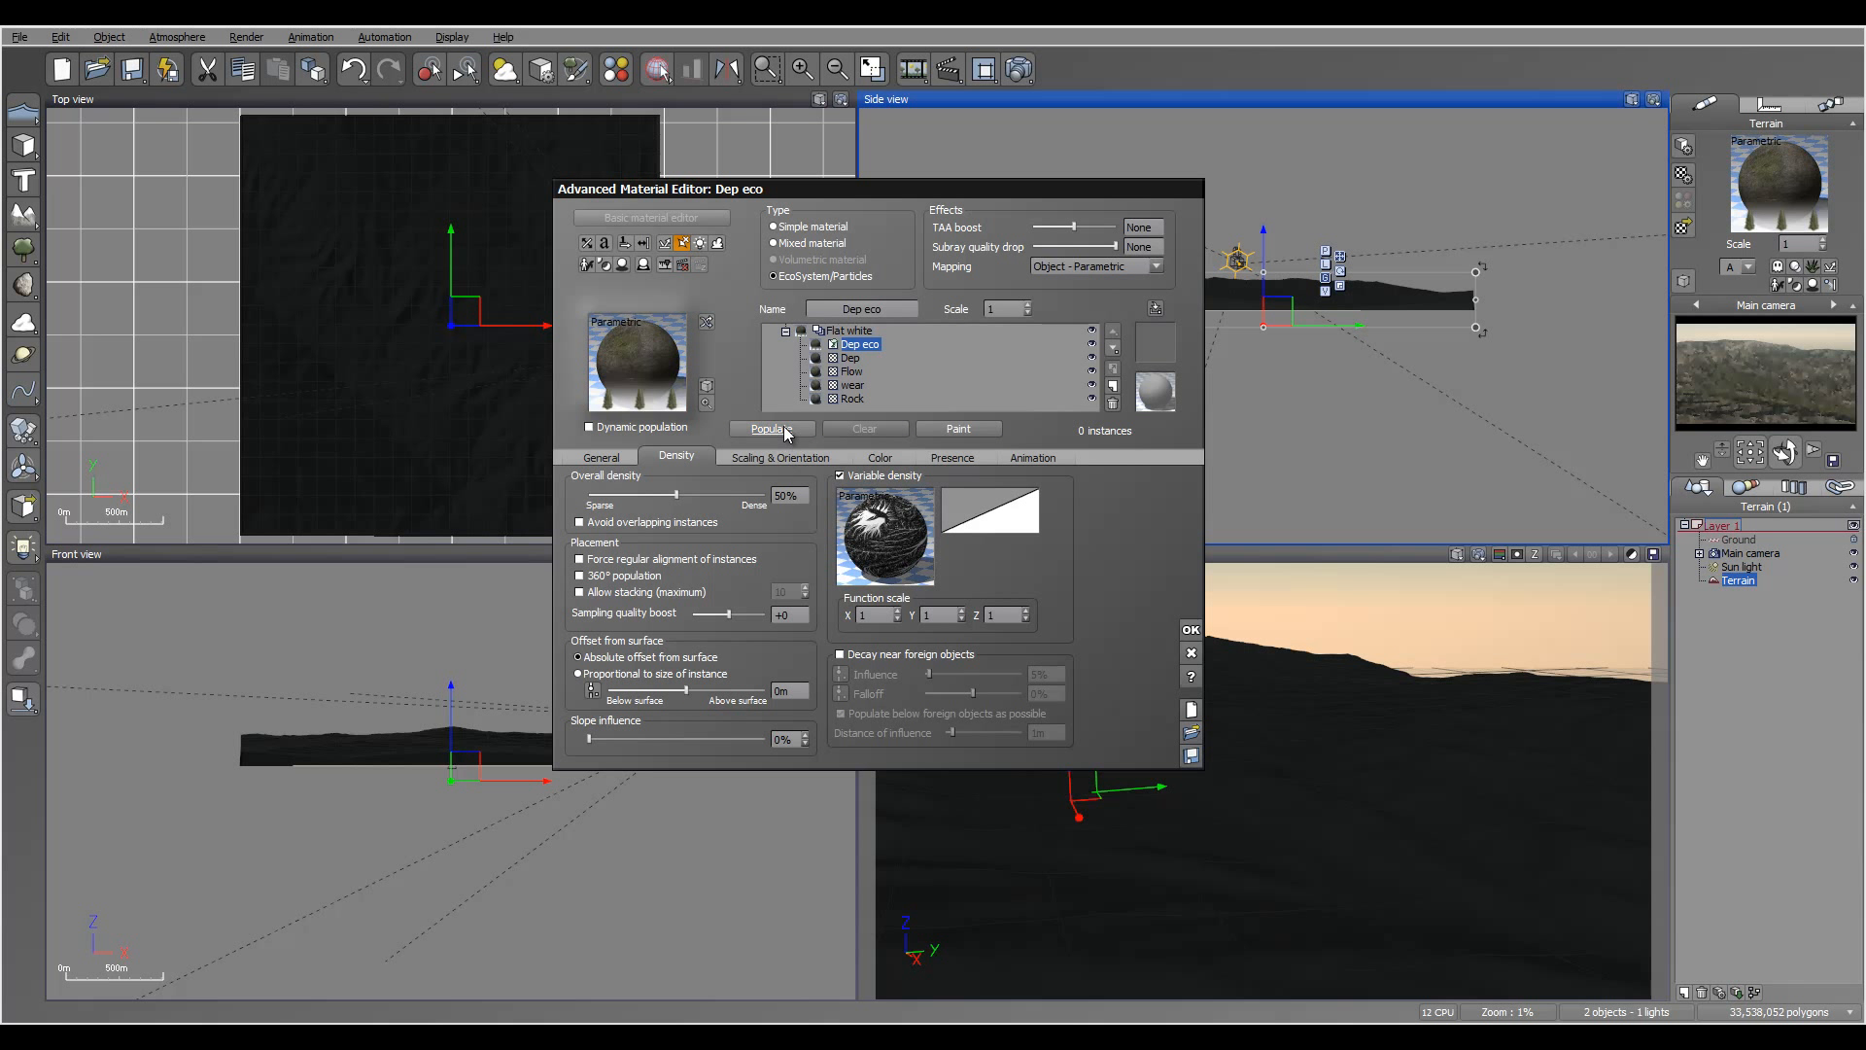
left_click(783, 425)
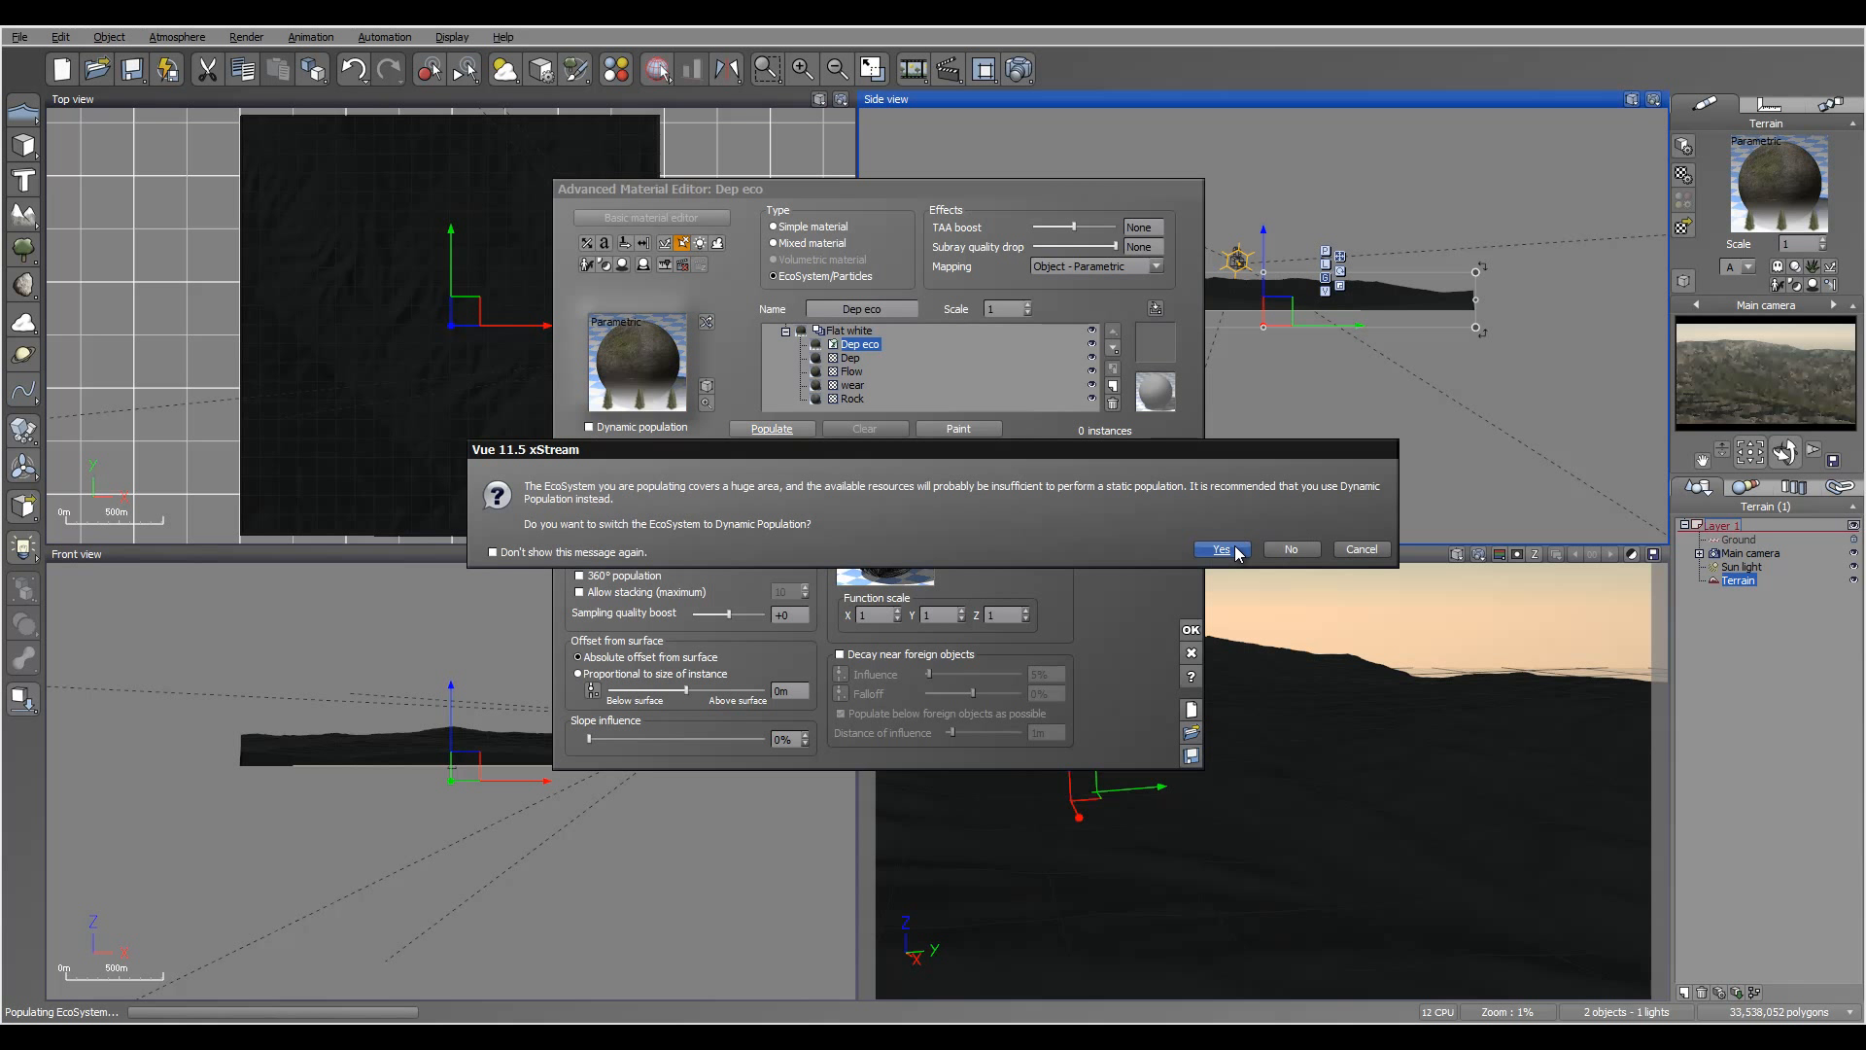
left_click(1290, 549)
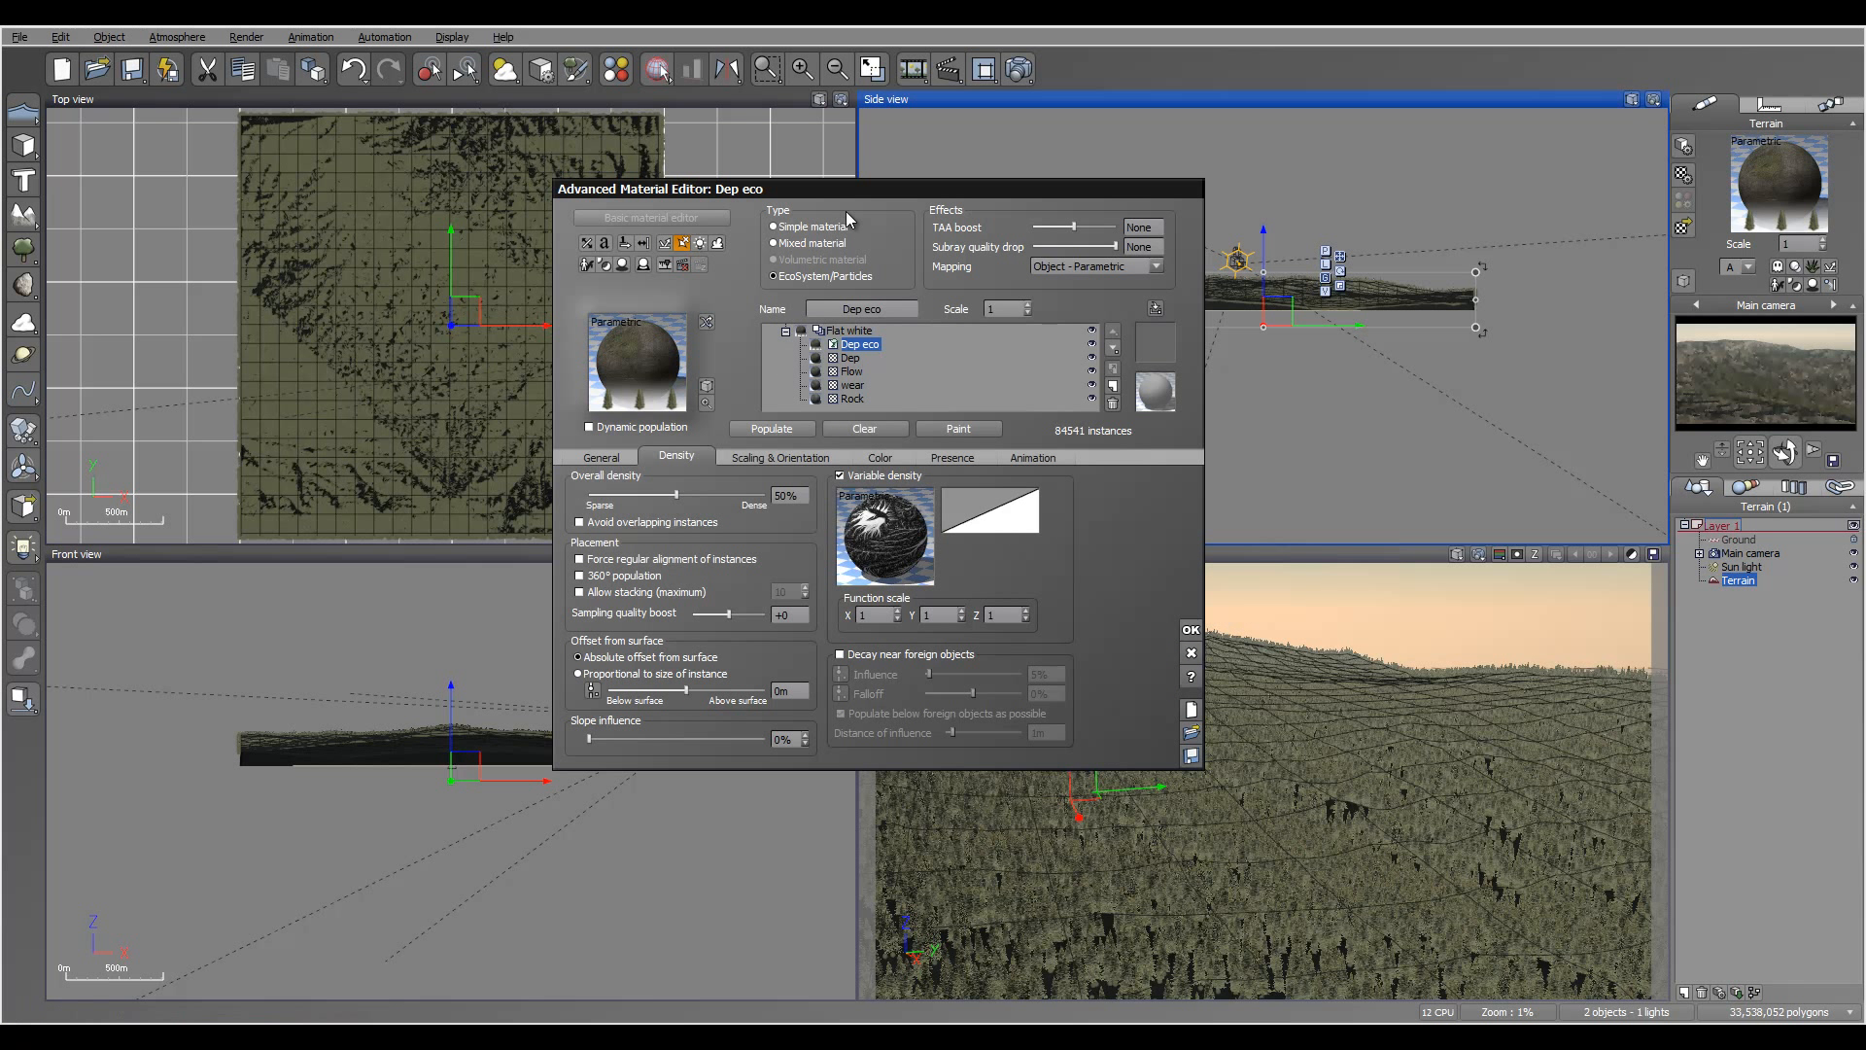
- Lower the overall density of the Dep eco layer to 18% and populate it with dynamic population turned off
left_click_drag(828, 195, 974, 188)
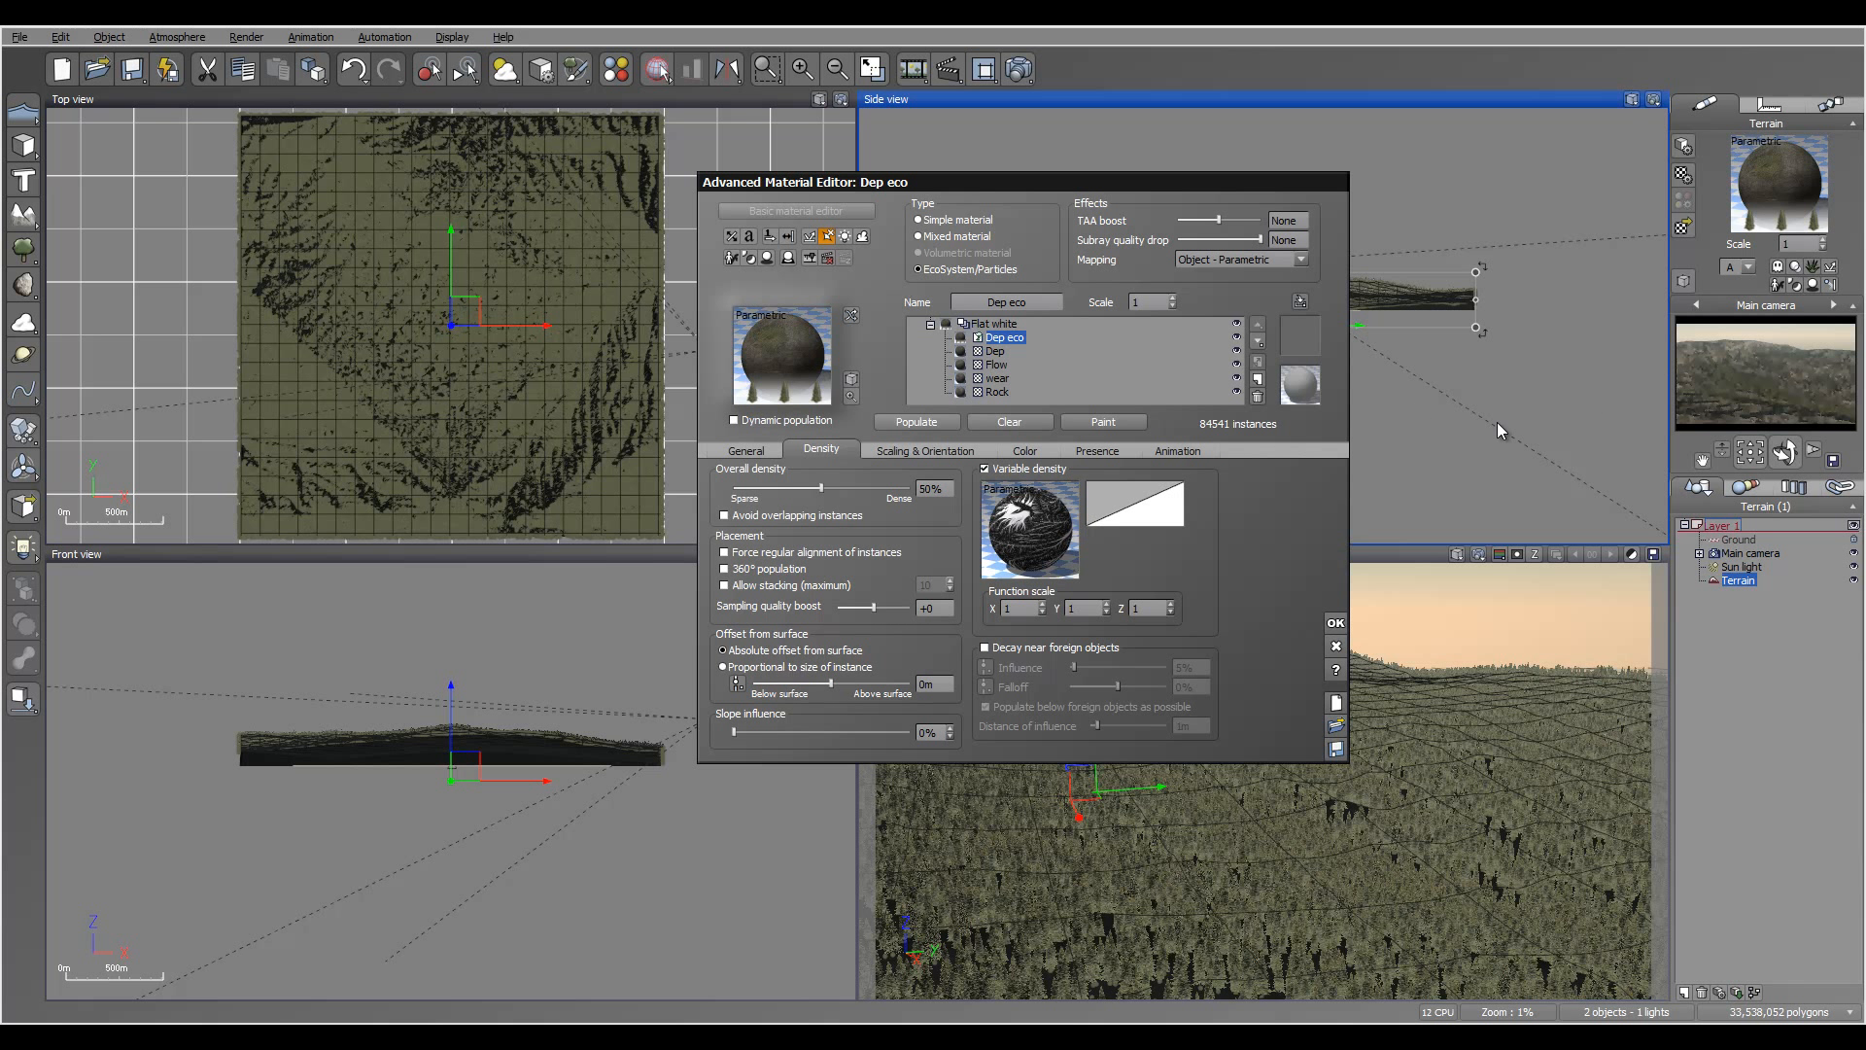
left_click(985, 468)
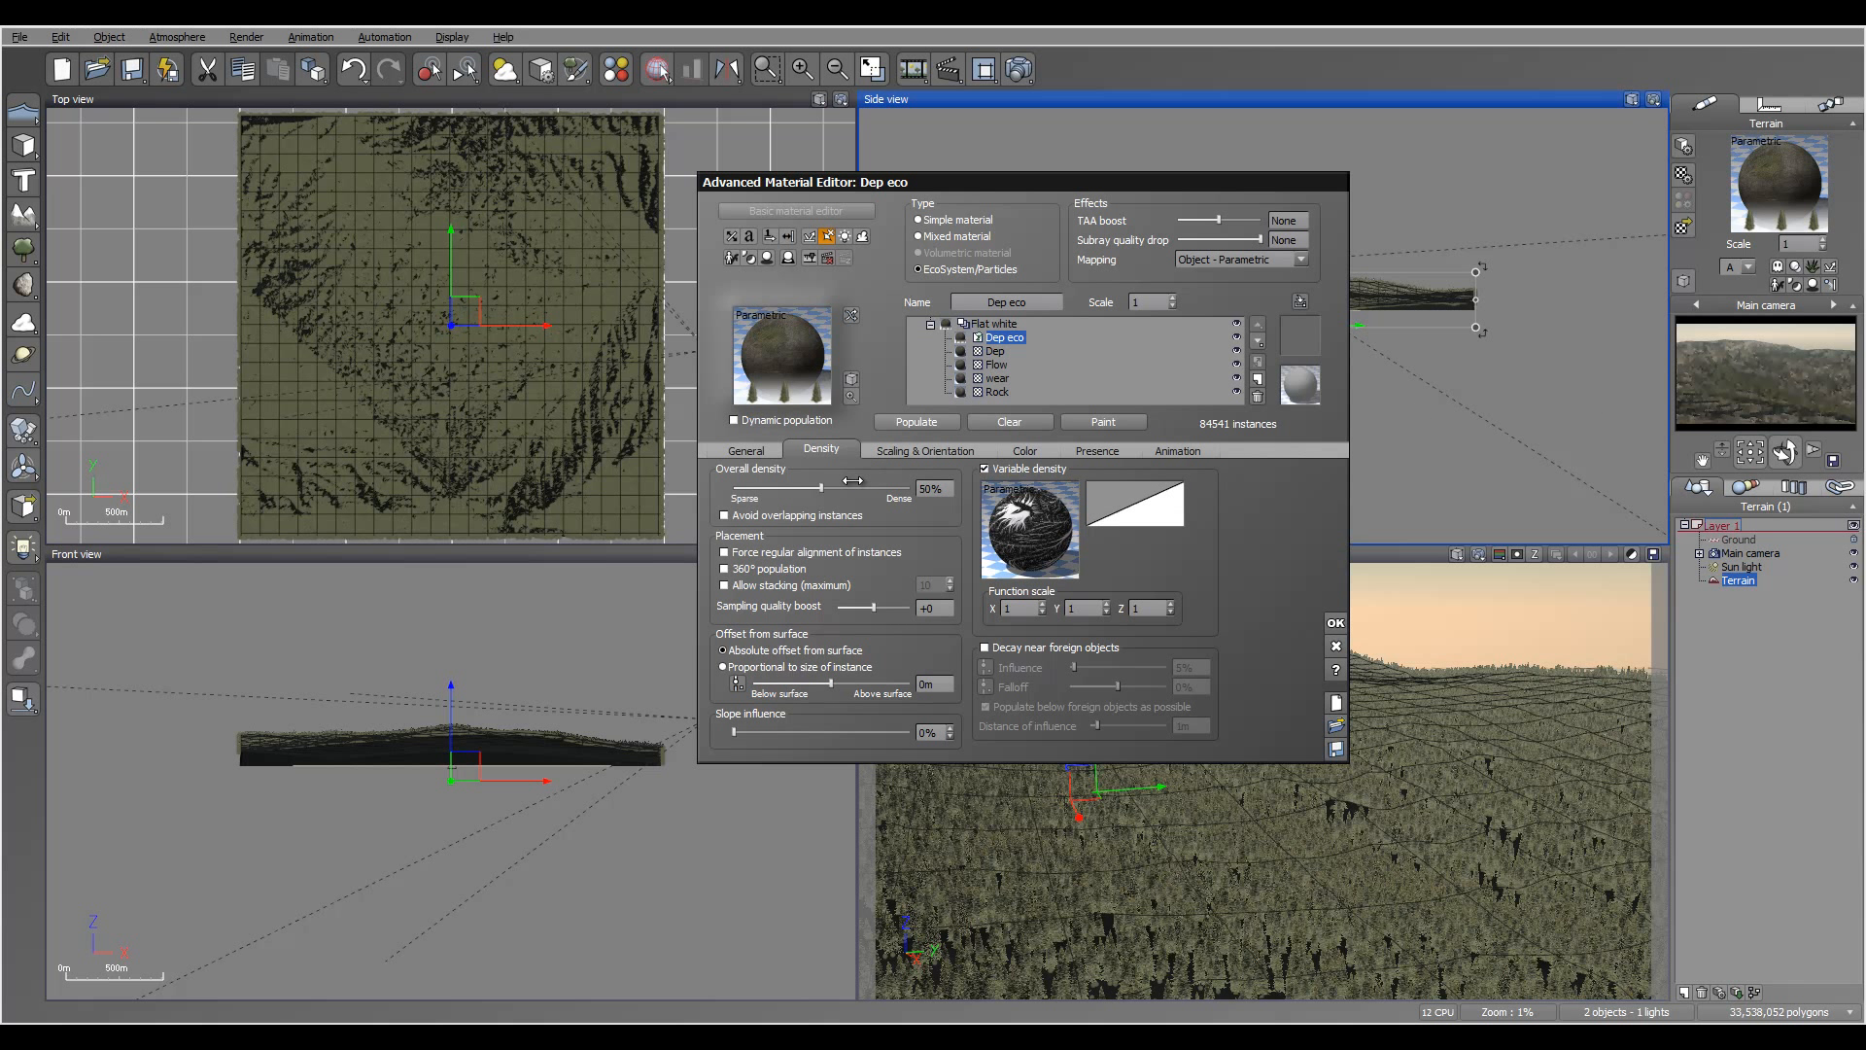
left_click_drag(852, 486, 799, 483)
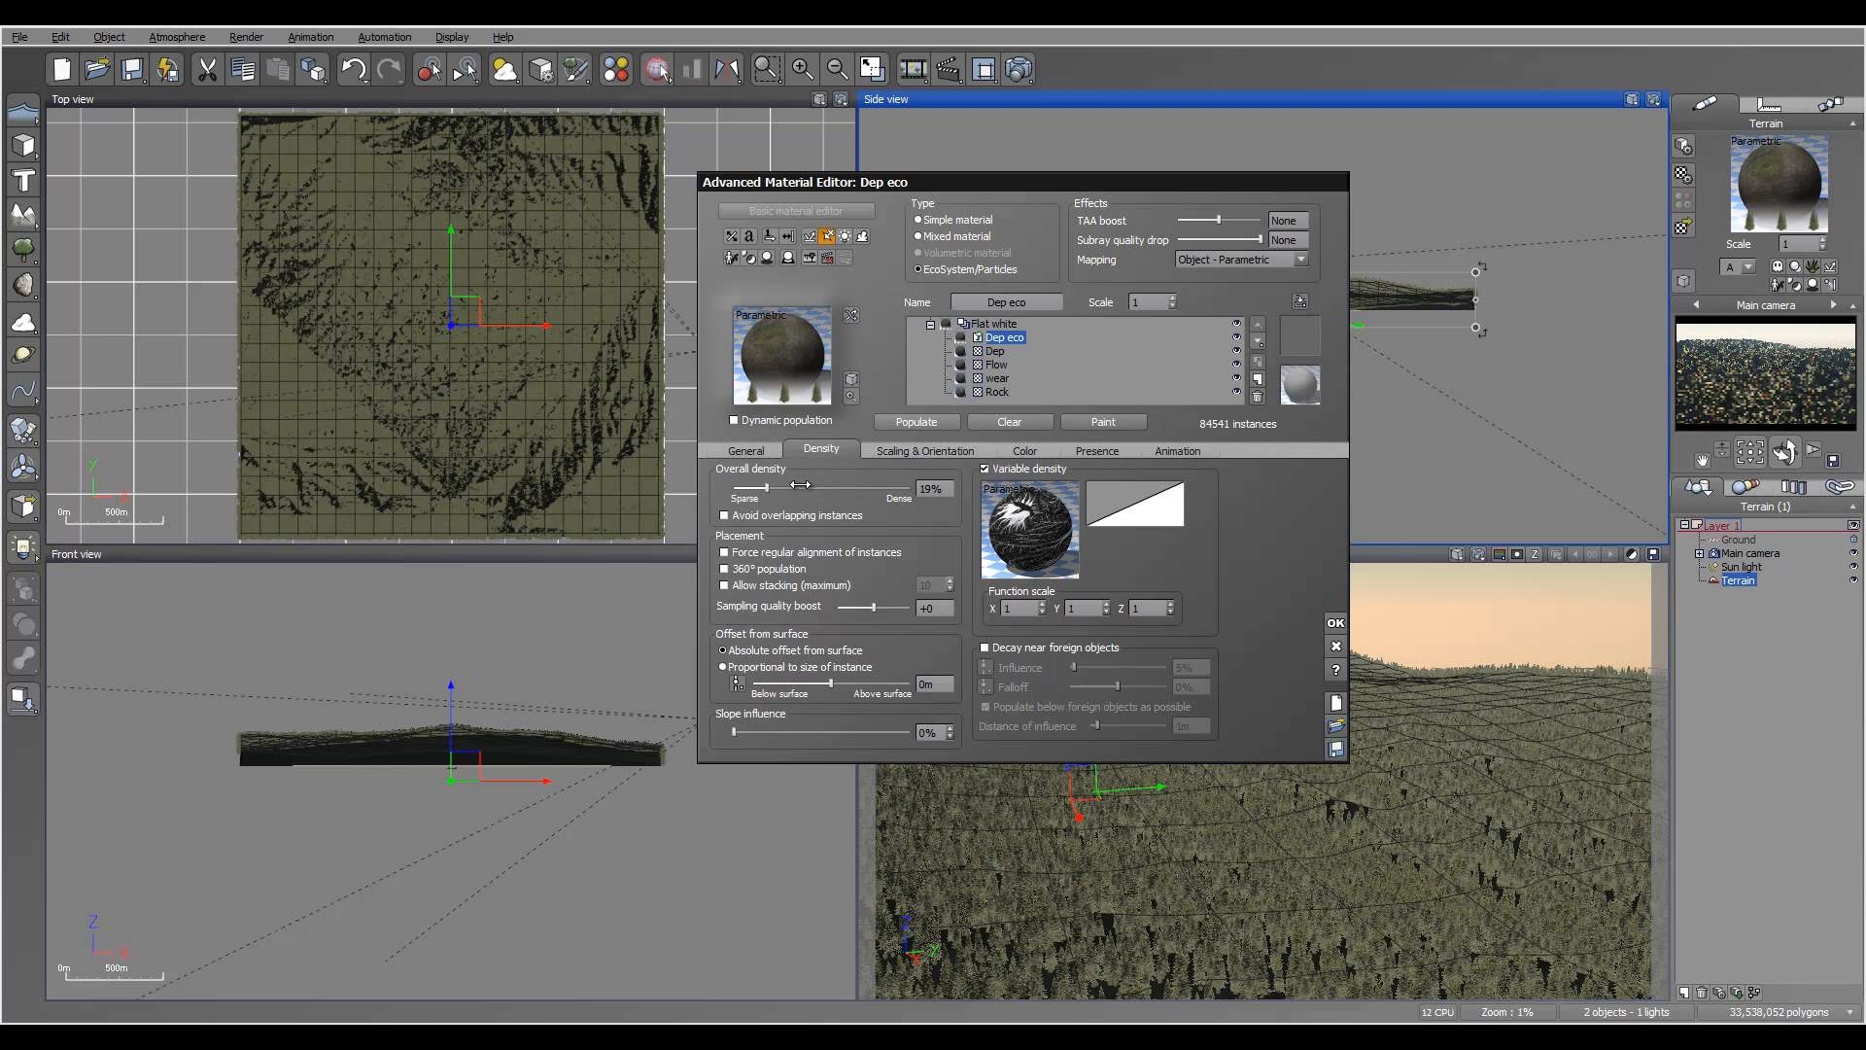
left_click(906, 423)
left_click(1223, 546)
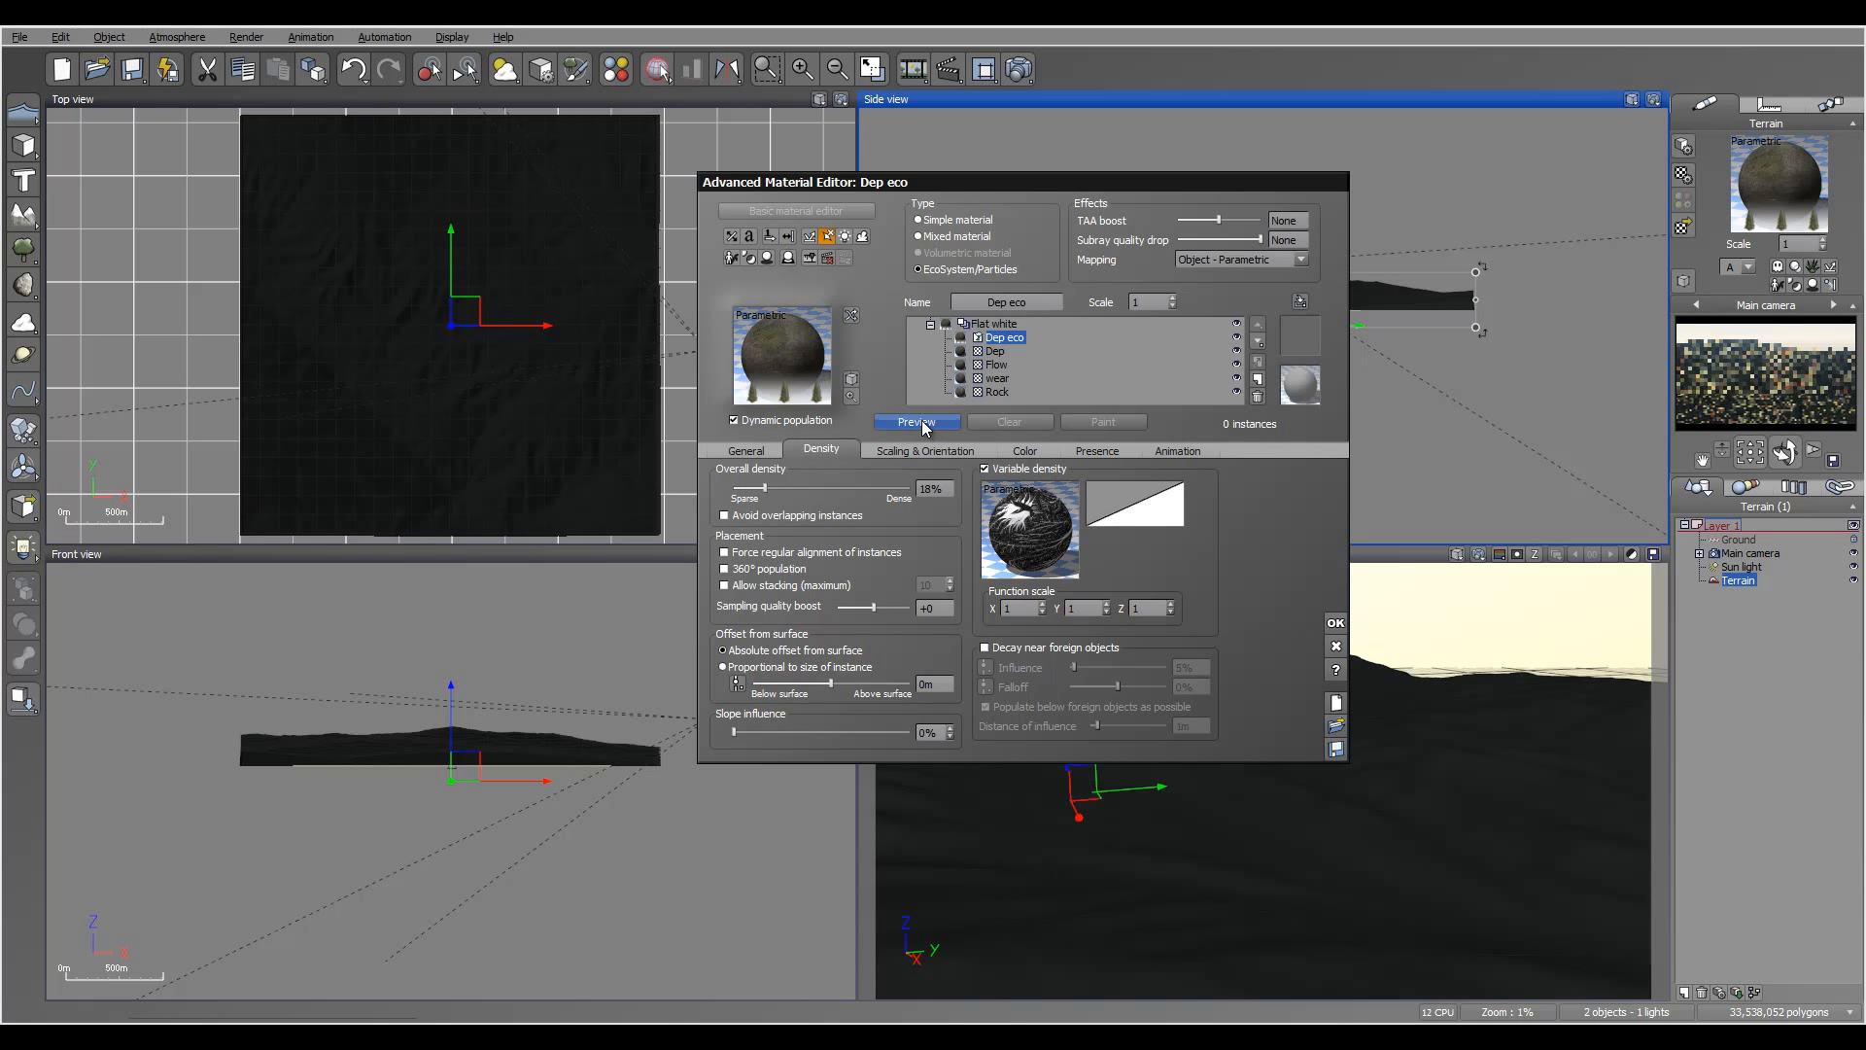
left_click(733, 420)
left_click(915, 422)
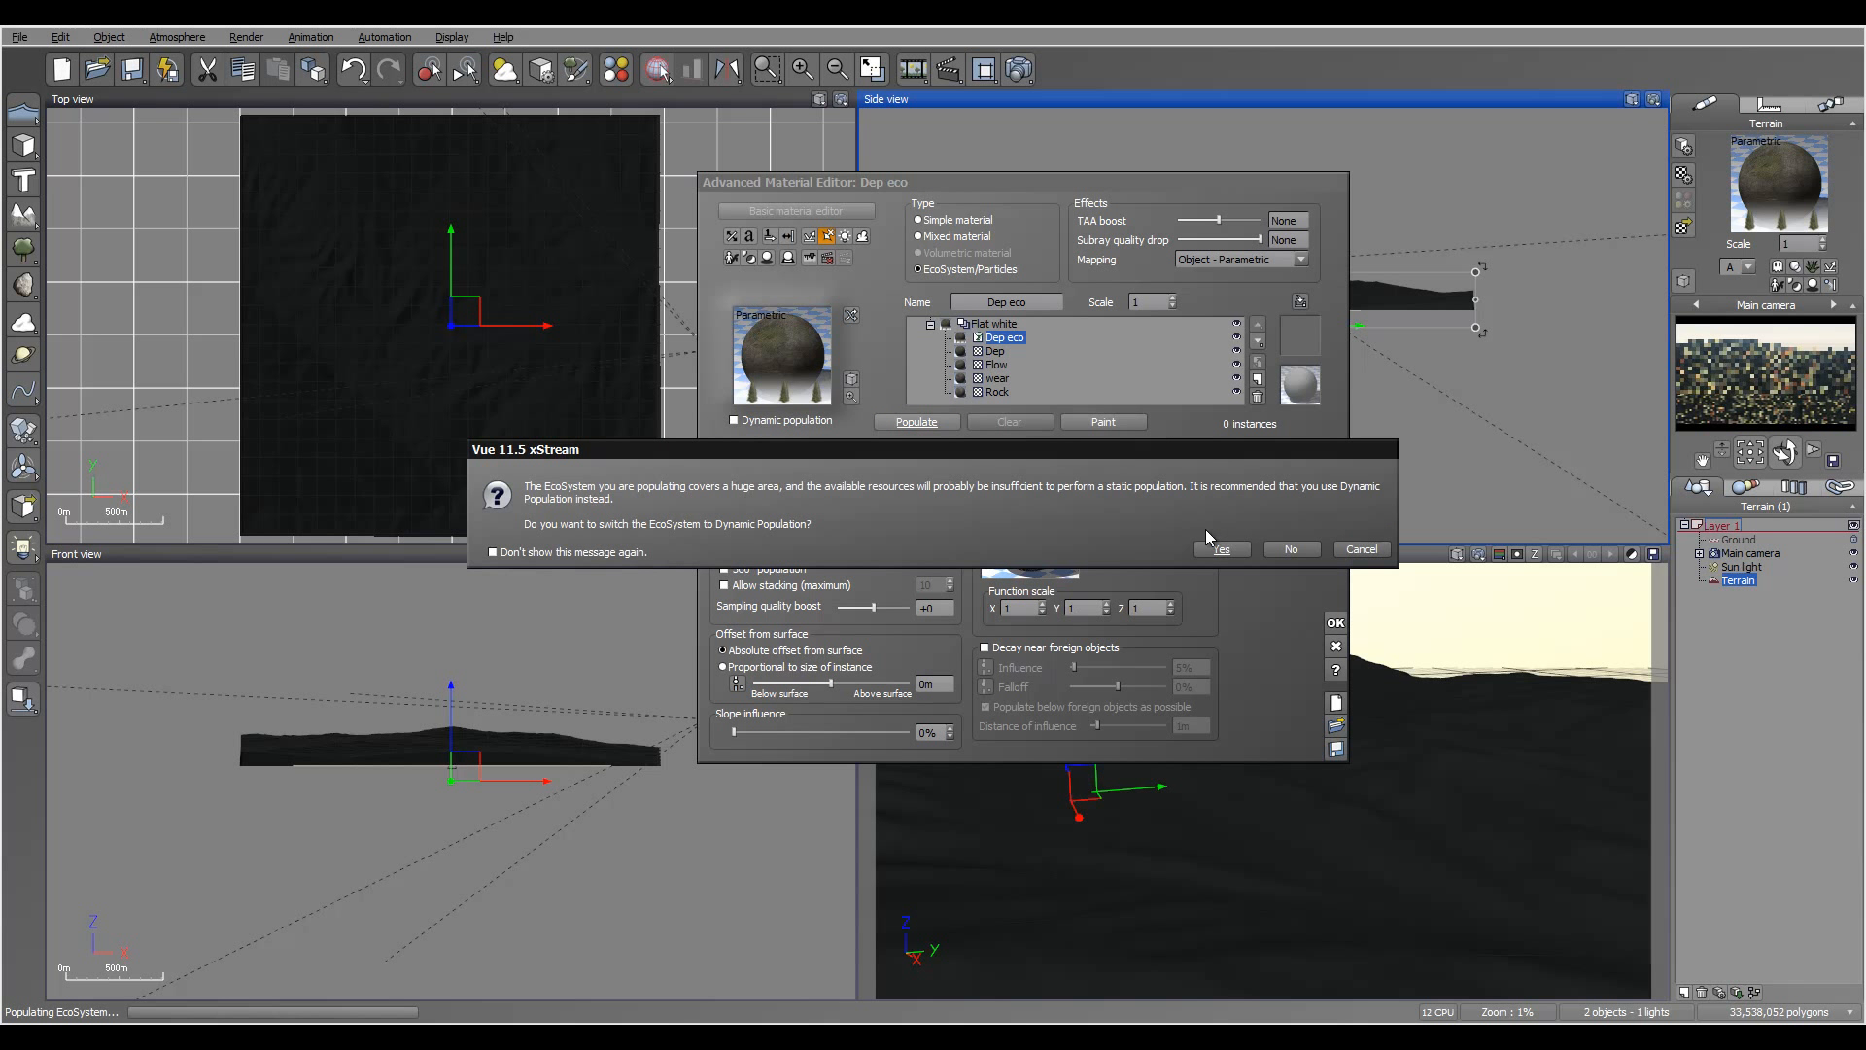
left_click(1223, 544)
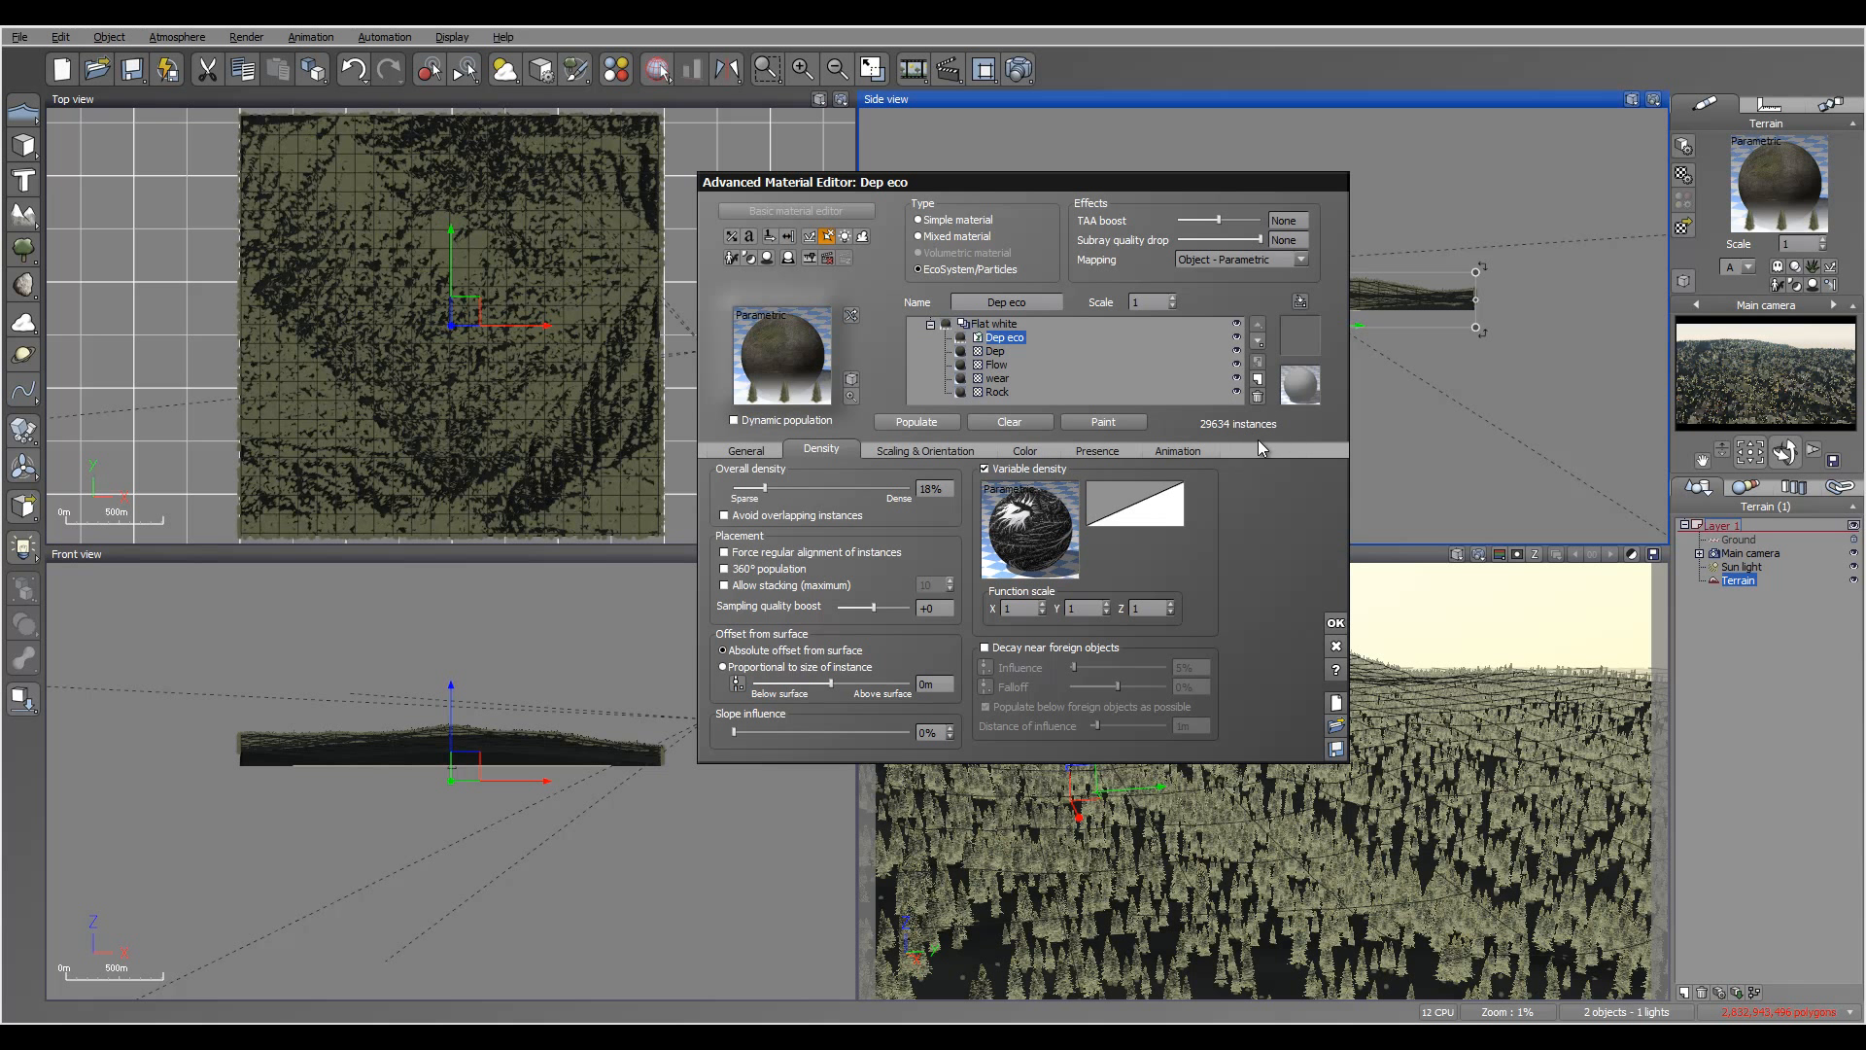
- Load MREcosystem.tif as the projected texture in the Dep eco density function and populate the layer without switching to dynamic population
left_click(1098, 450)
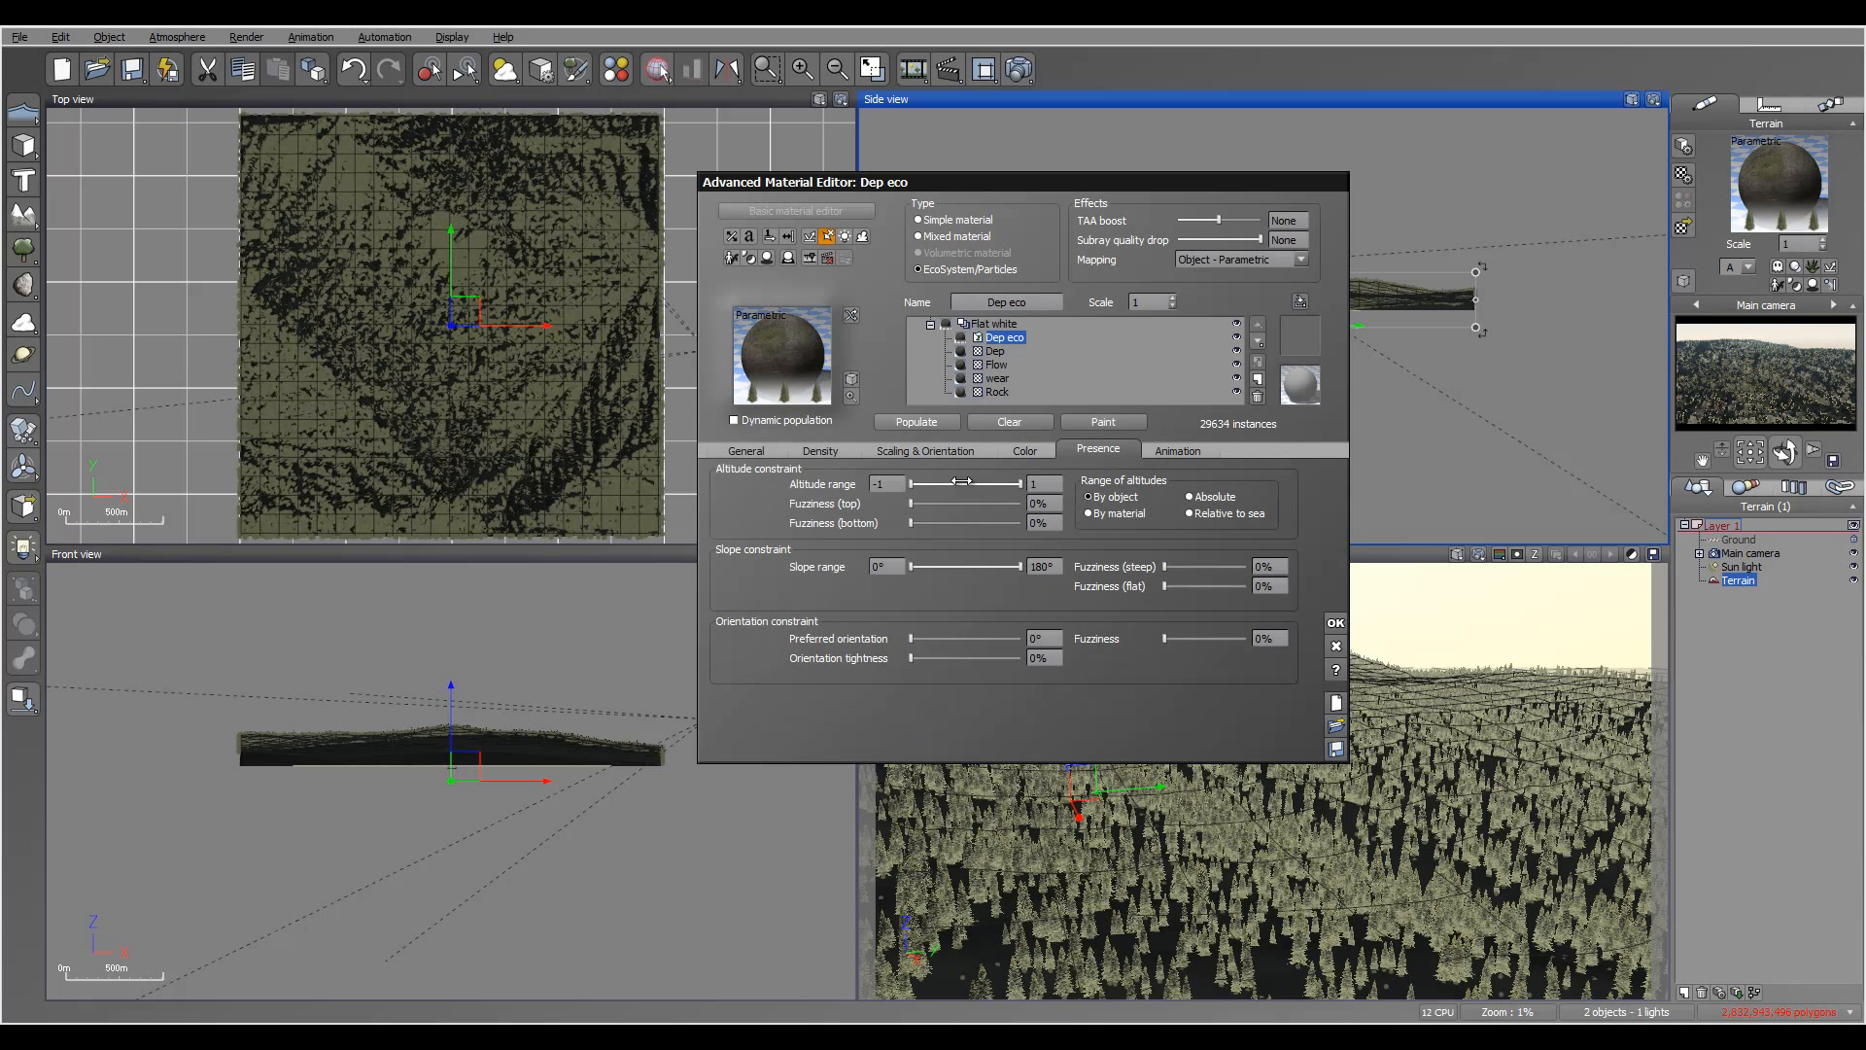
left_click(746, 450)
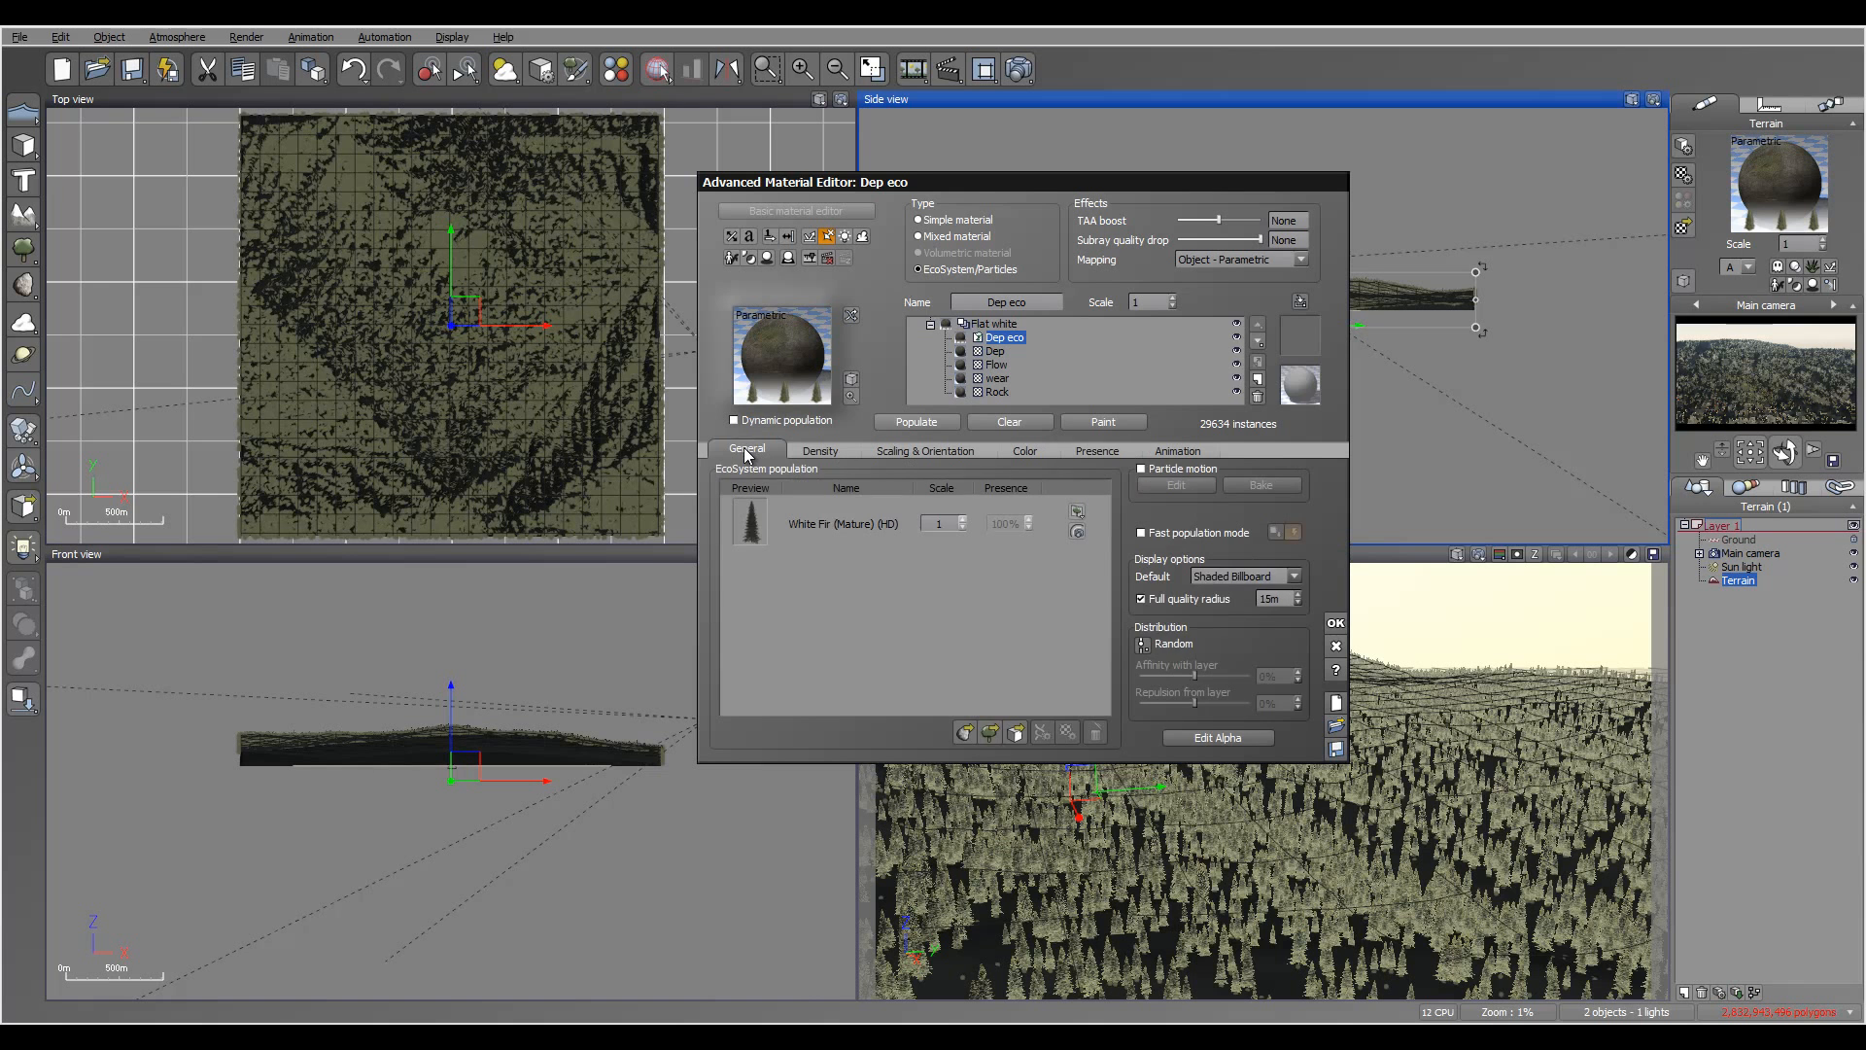
left_click(816, 450)
left_click(1006, 486)
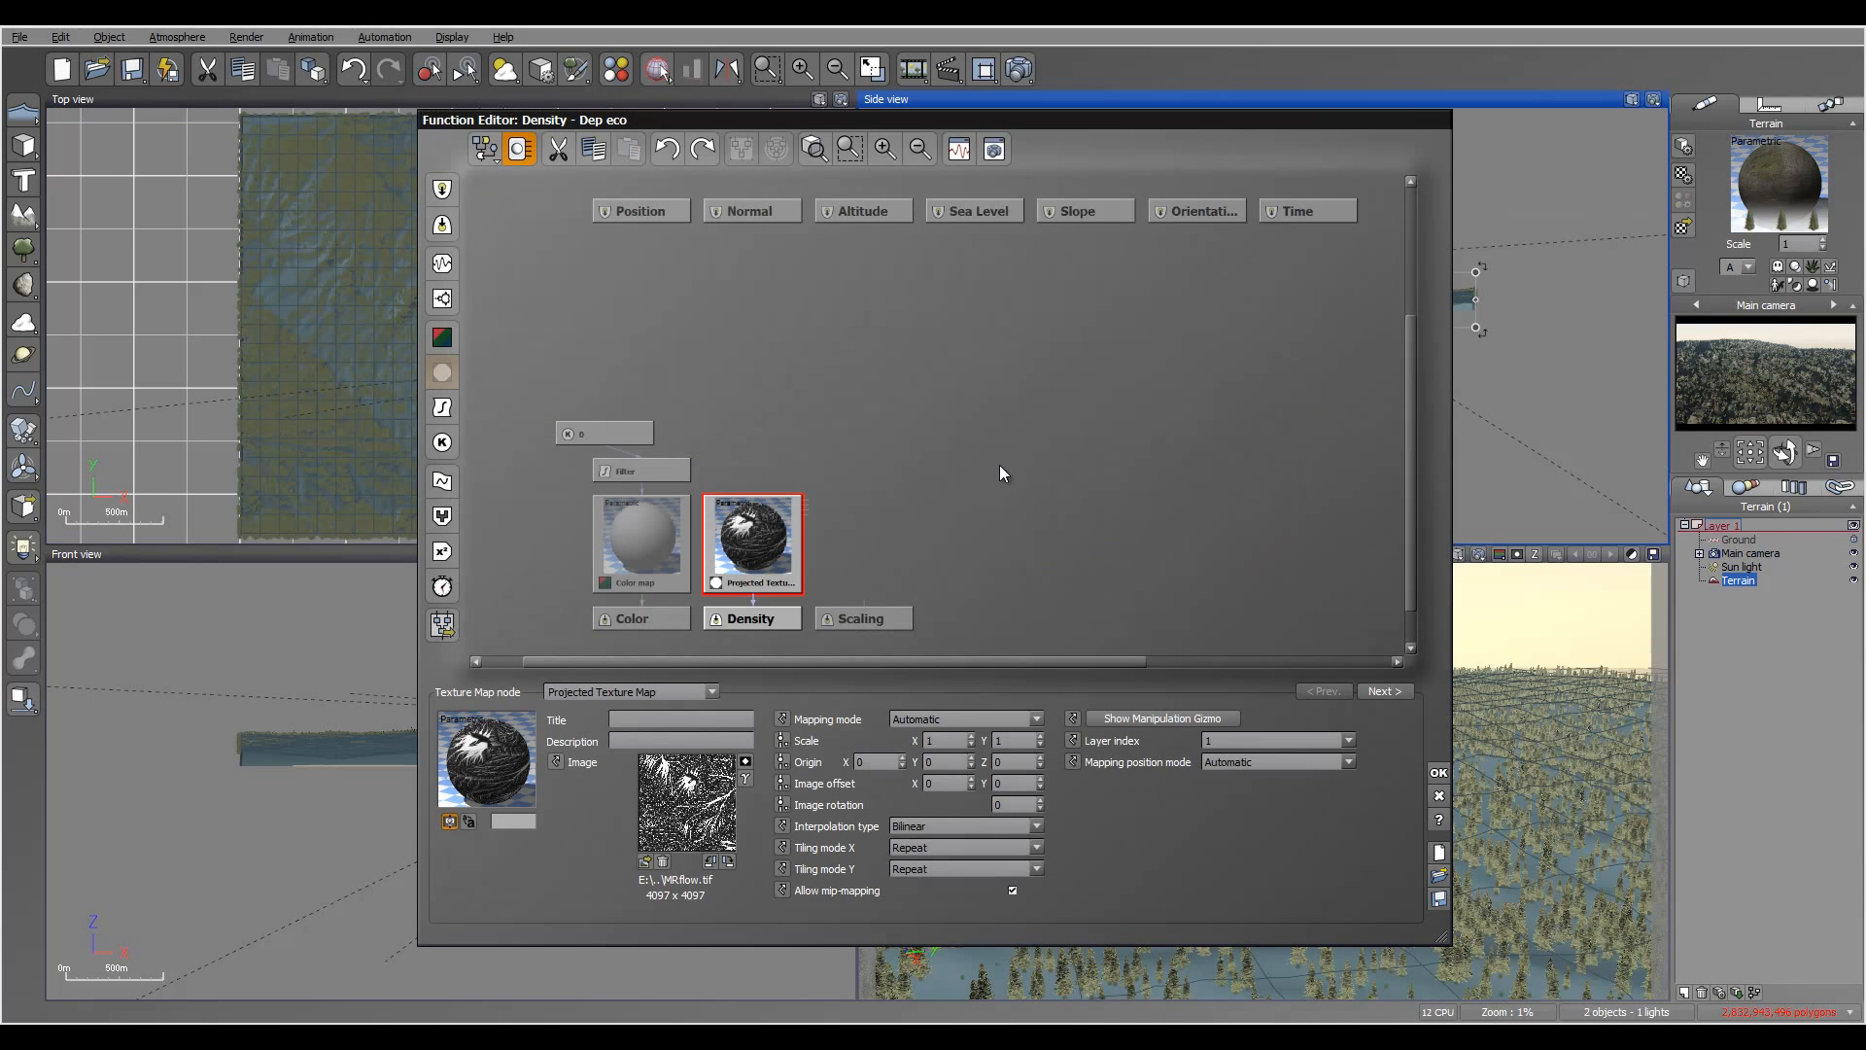
left_click(686, 802)
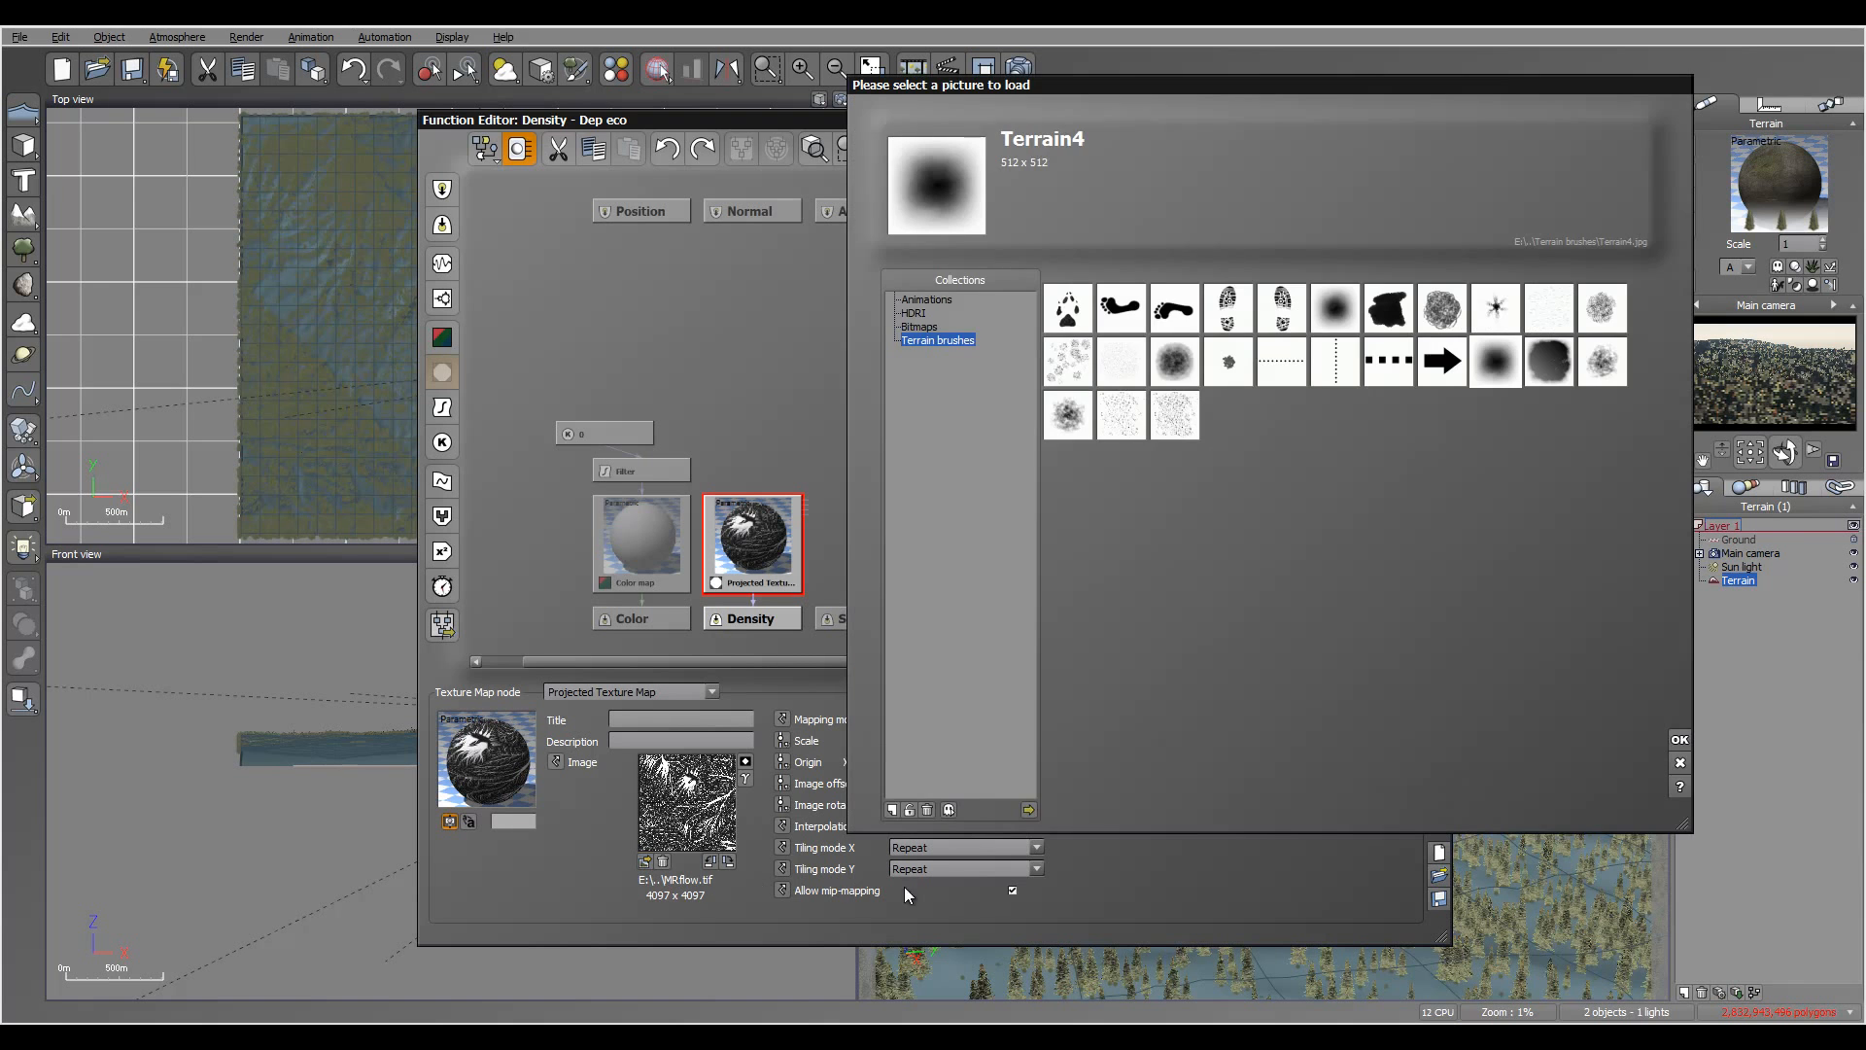
double_click(1182, 668)
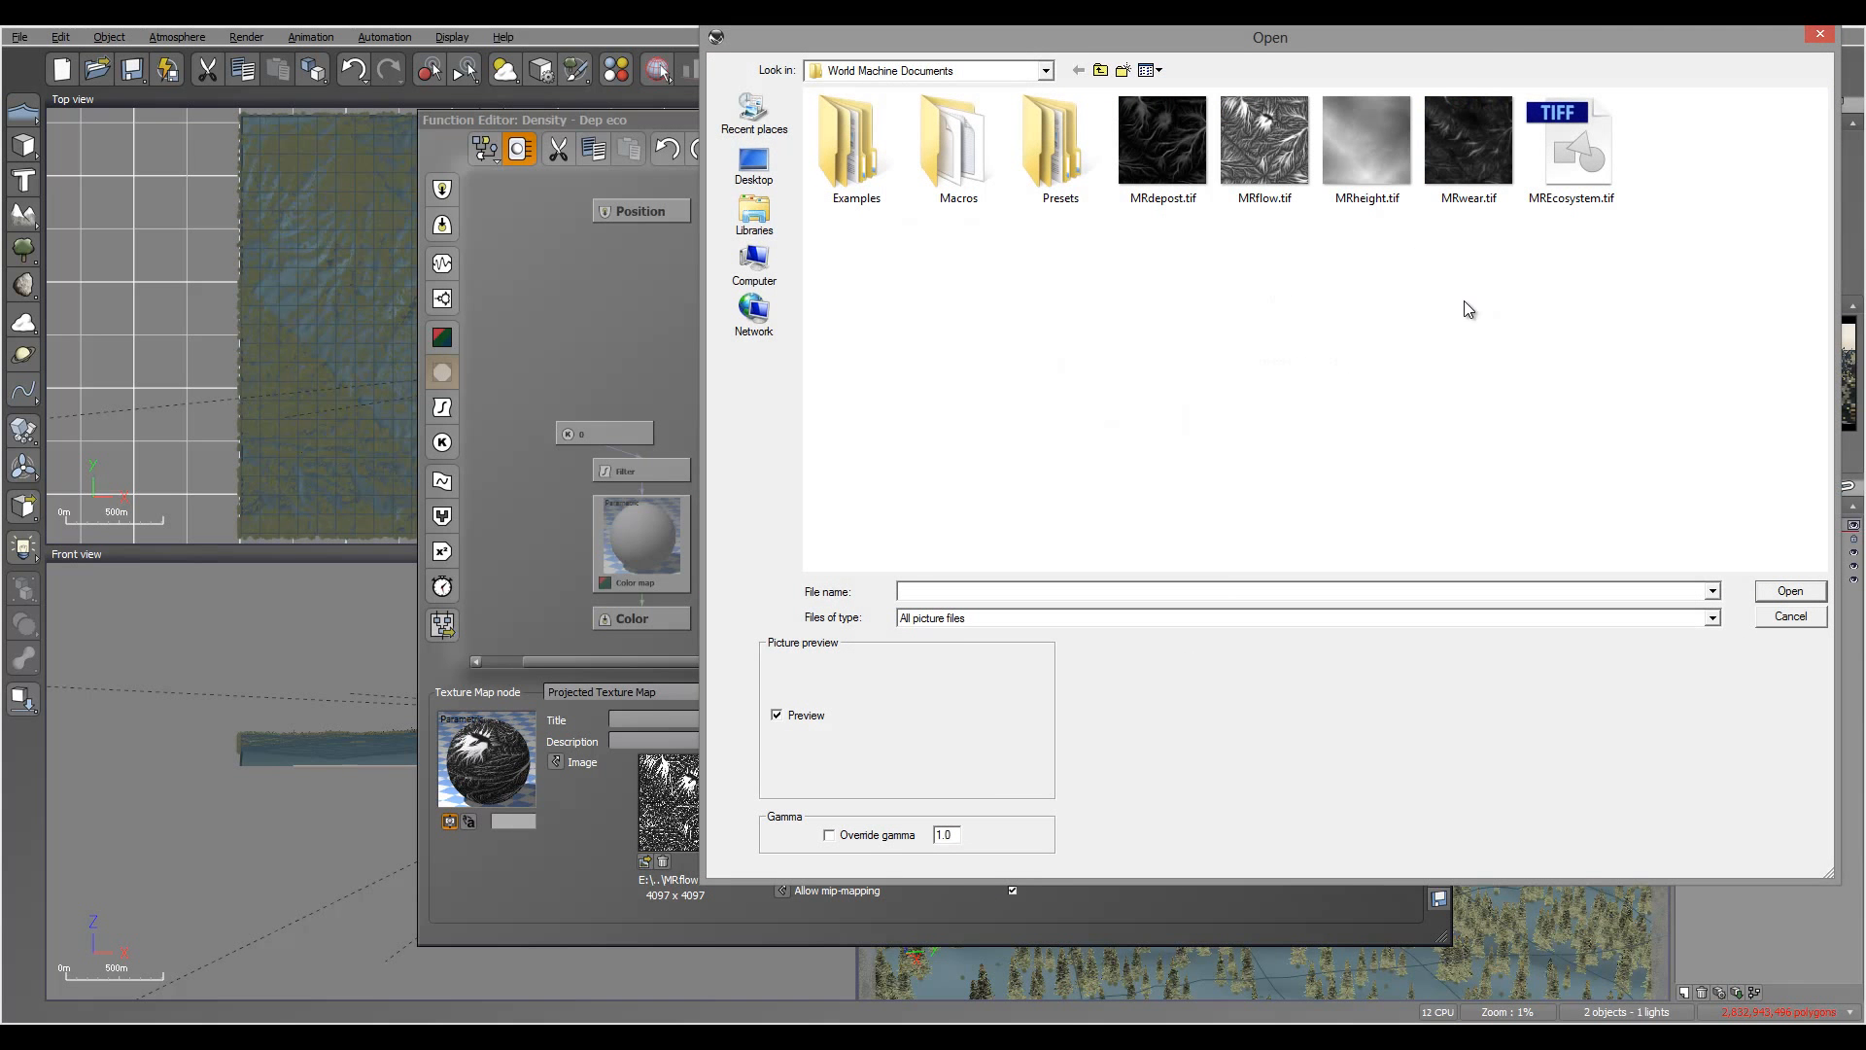
left_click(1572, 146)
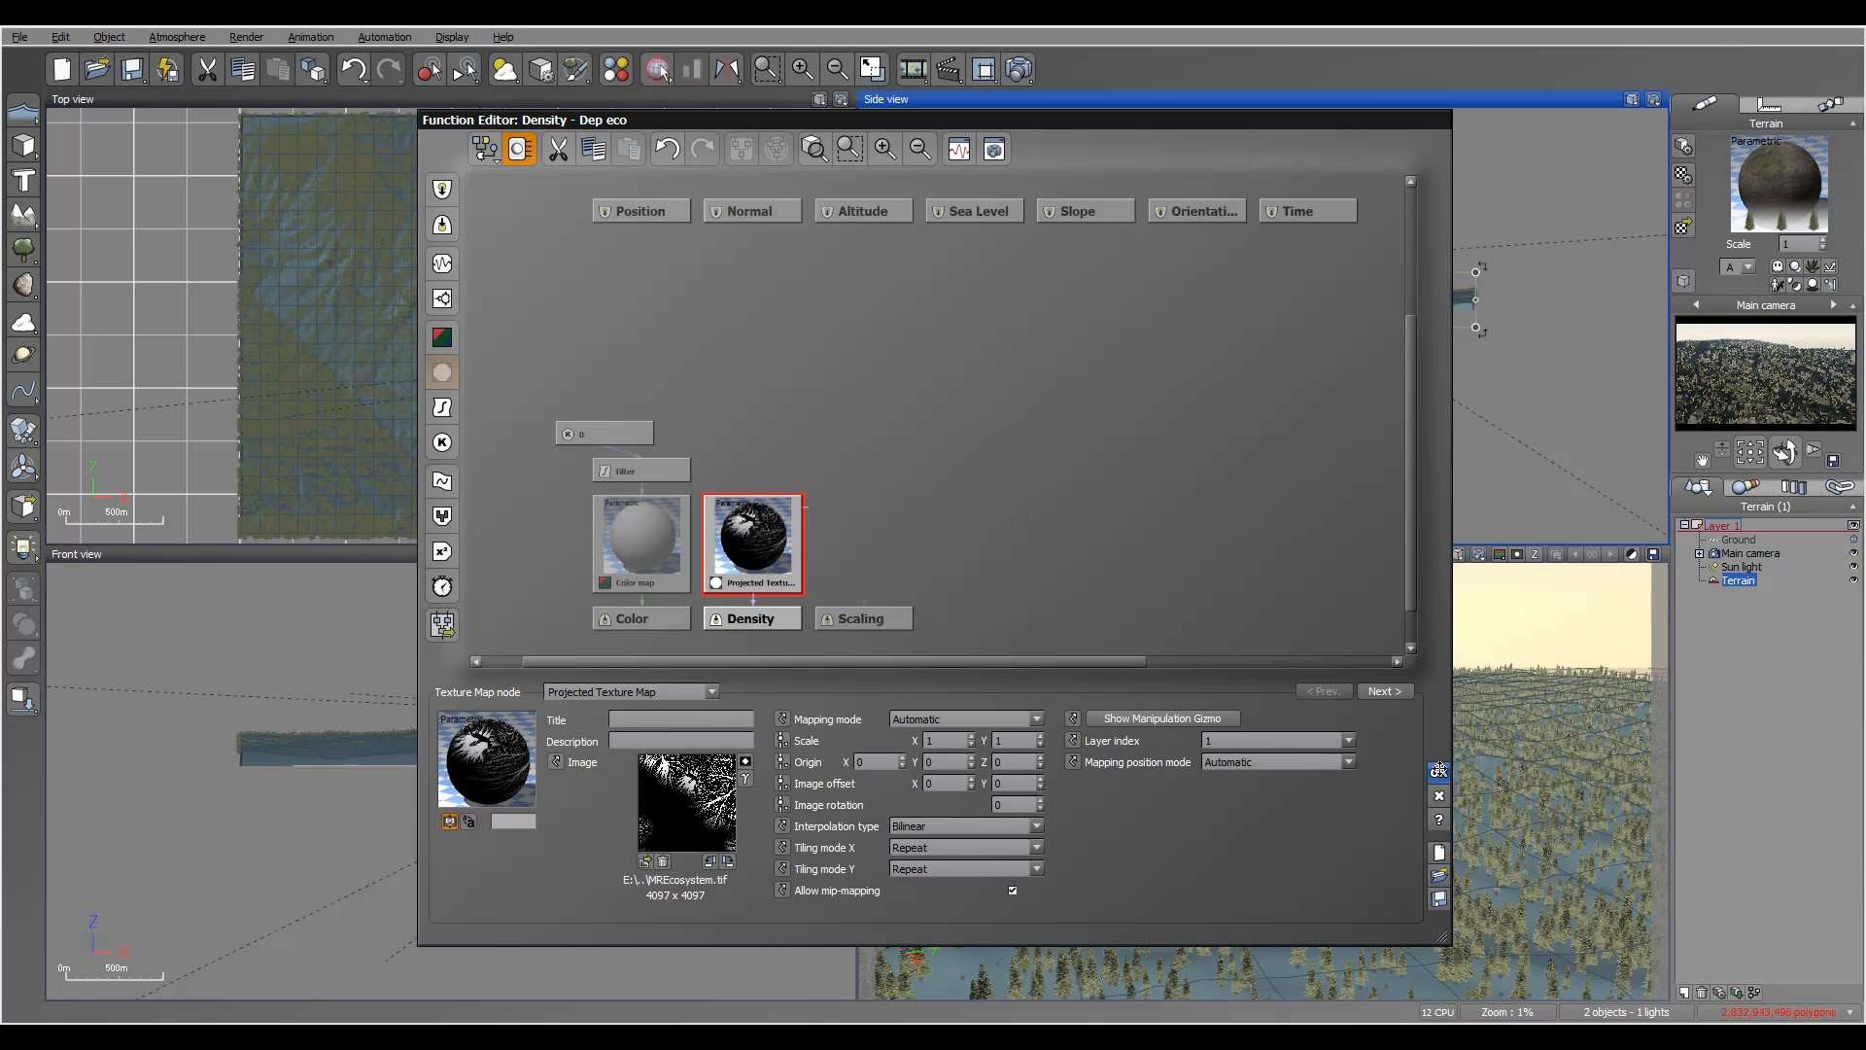
left_click(1439, 771)
left_click(931, 422)
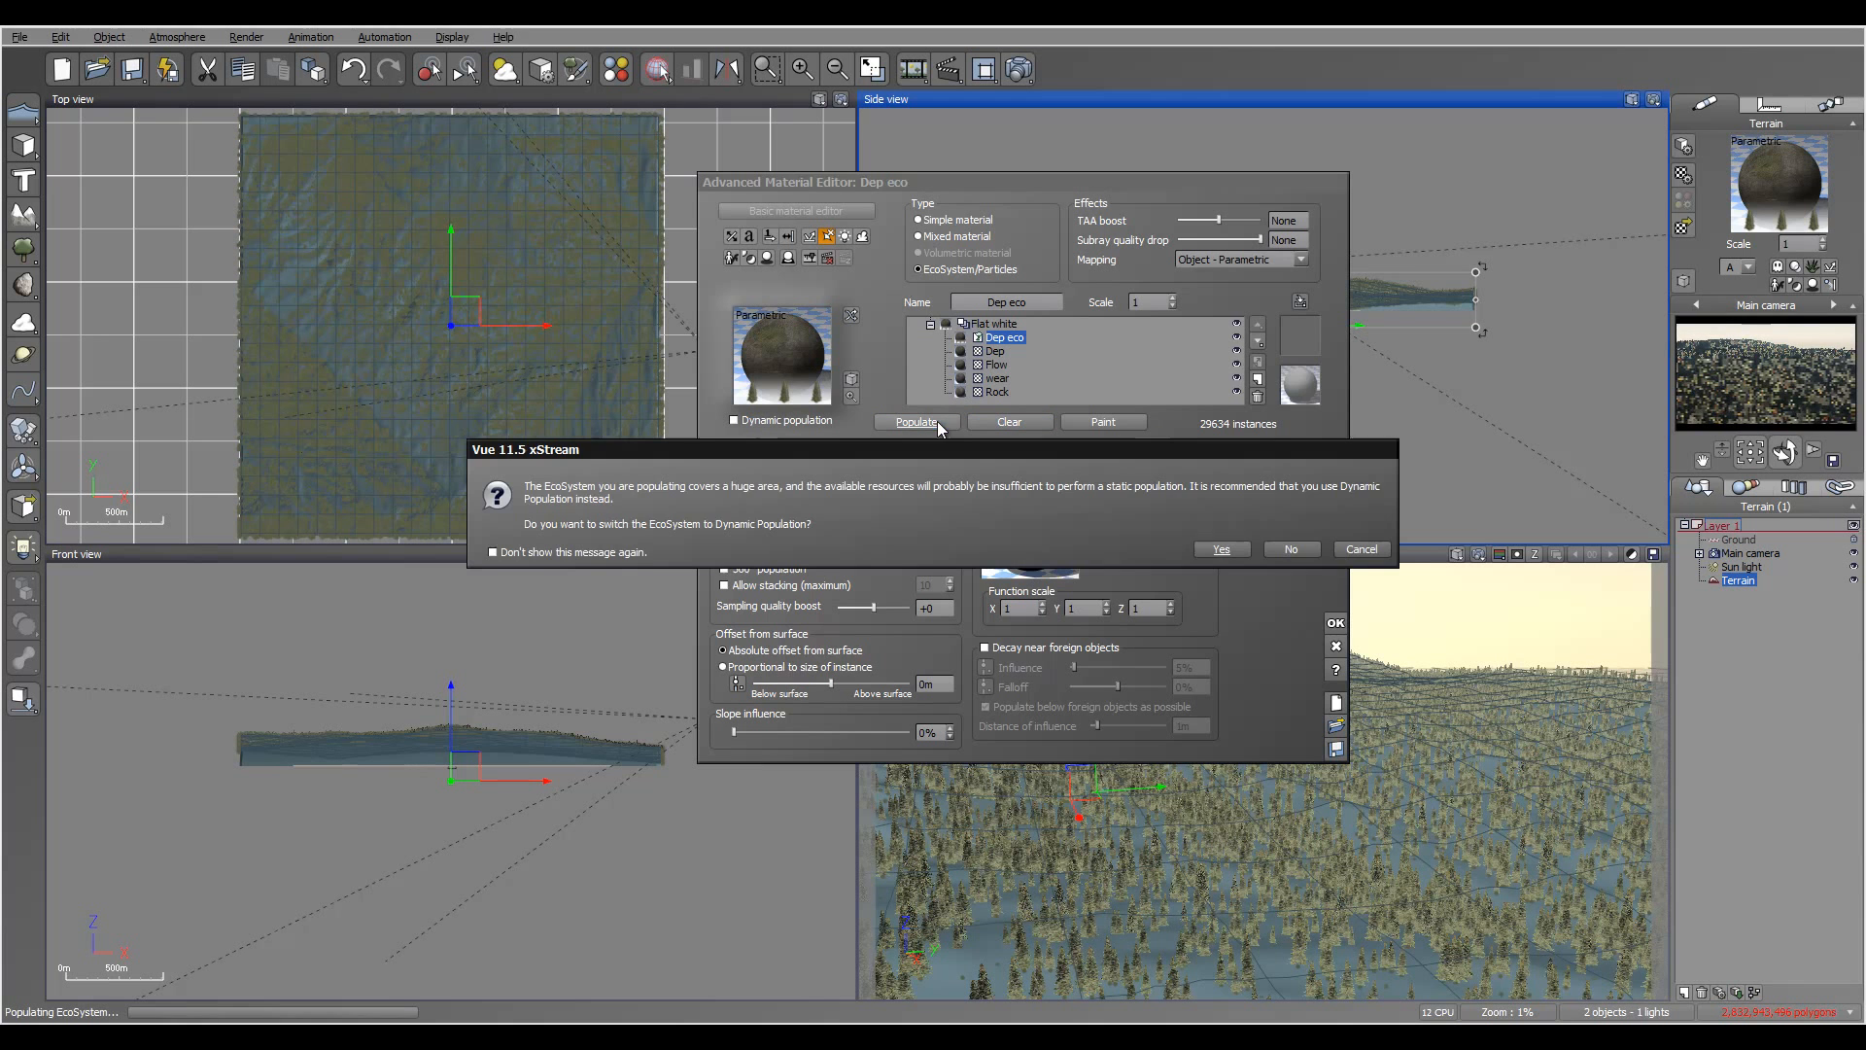
left_click(1293, 550)
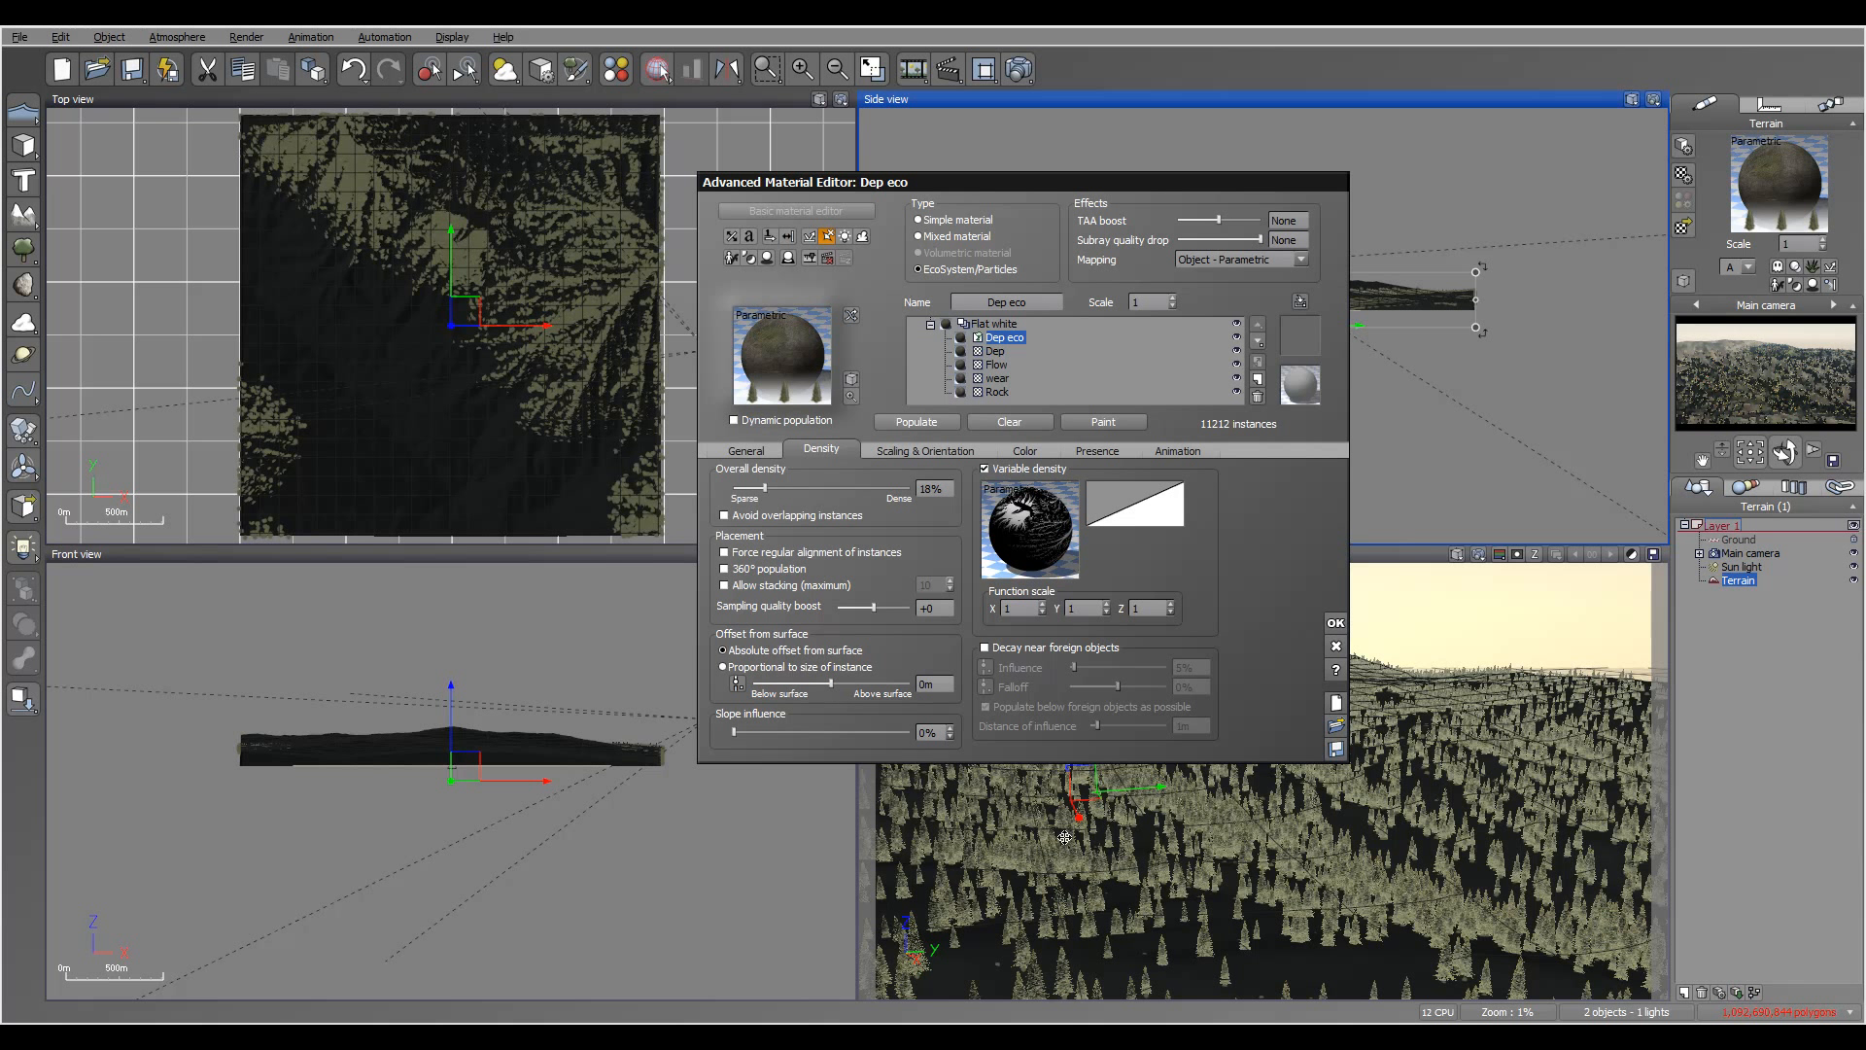
left_click_drag(1012, 176, 630, 178)
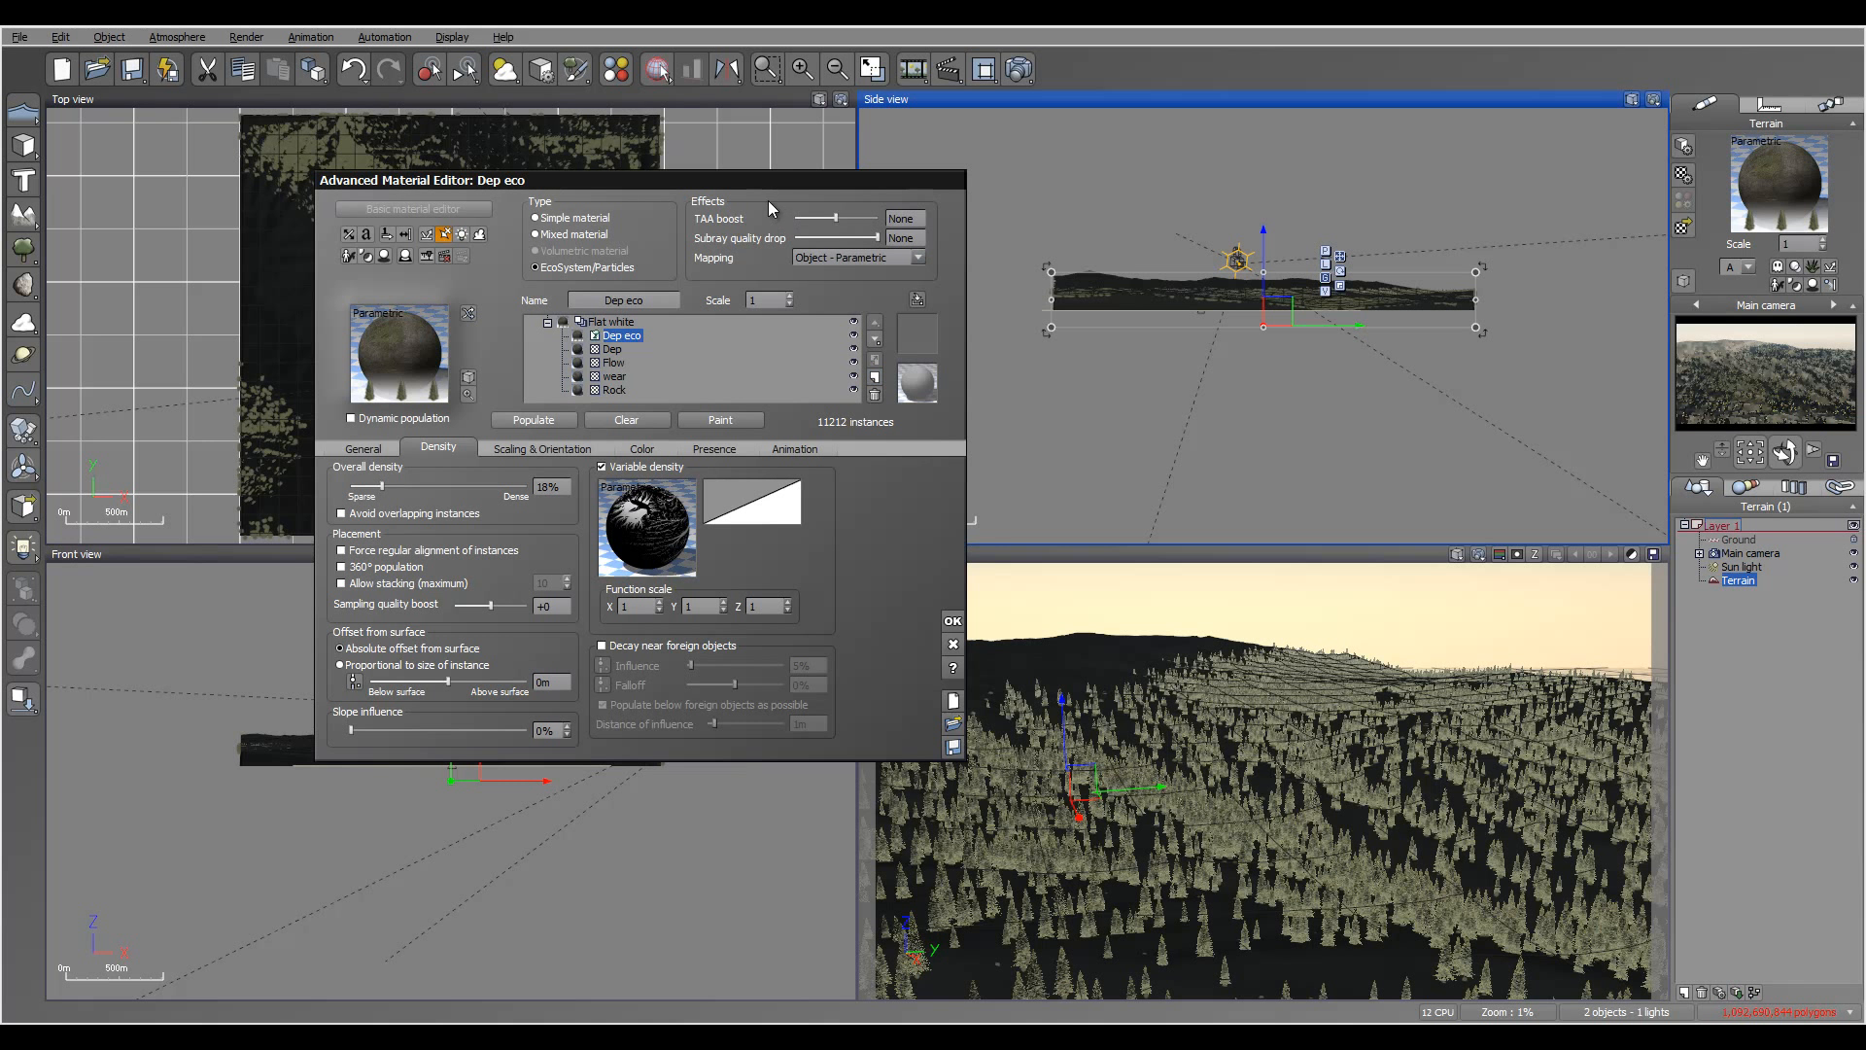
left_click_drag(842, 177, 1028, 140)
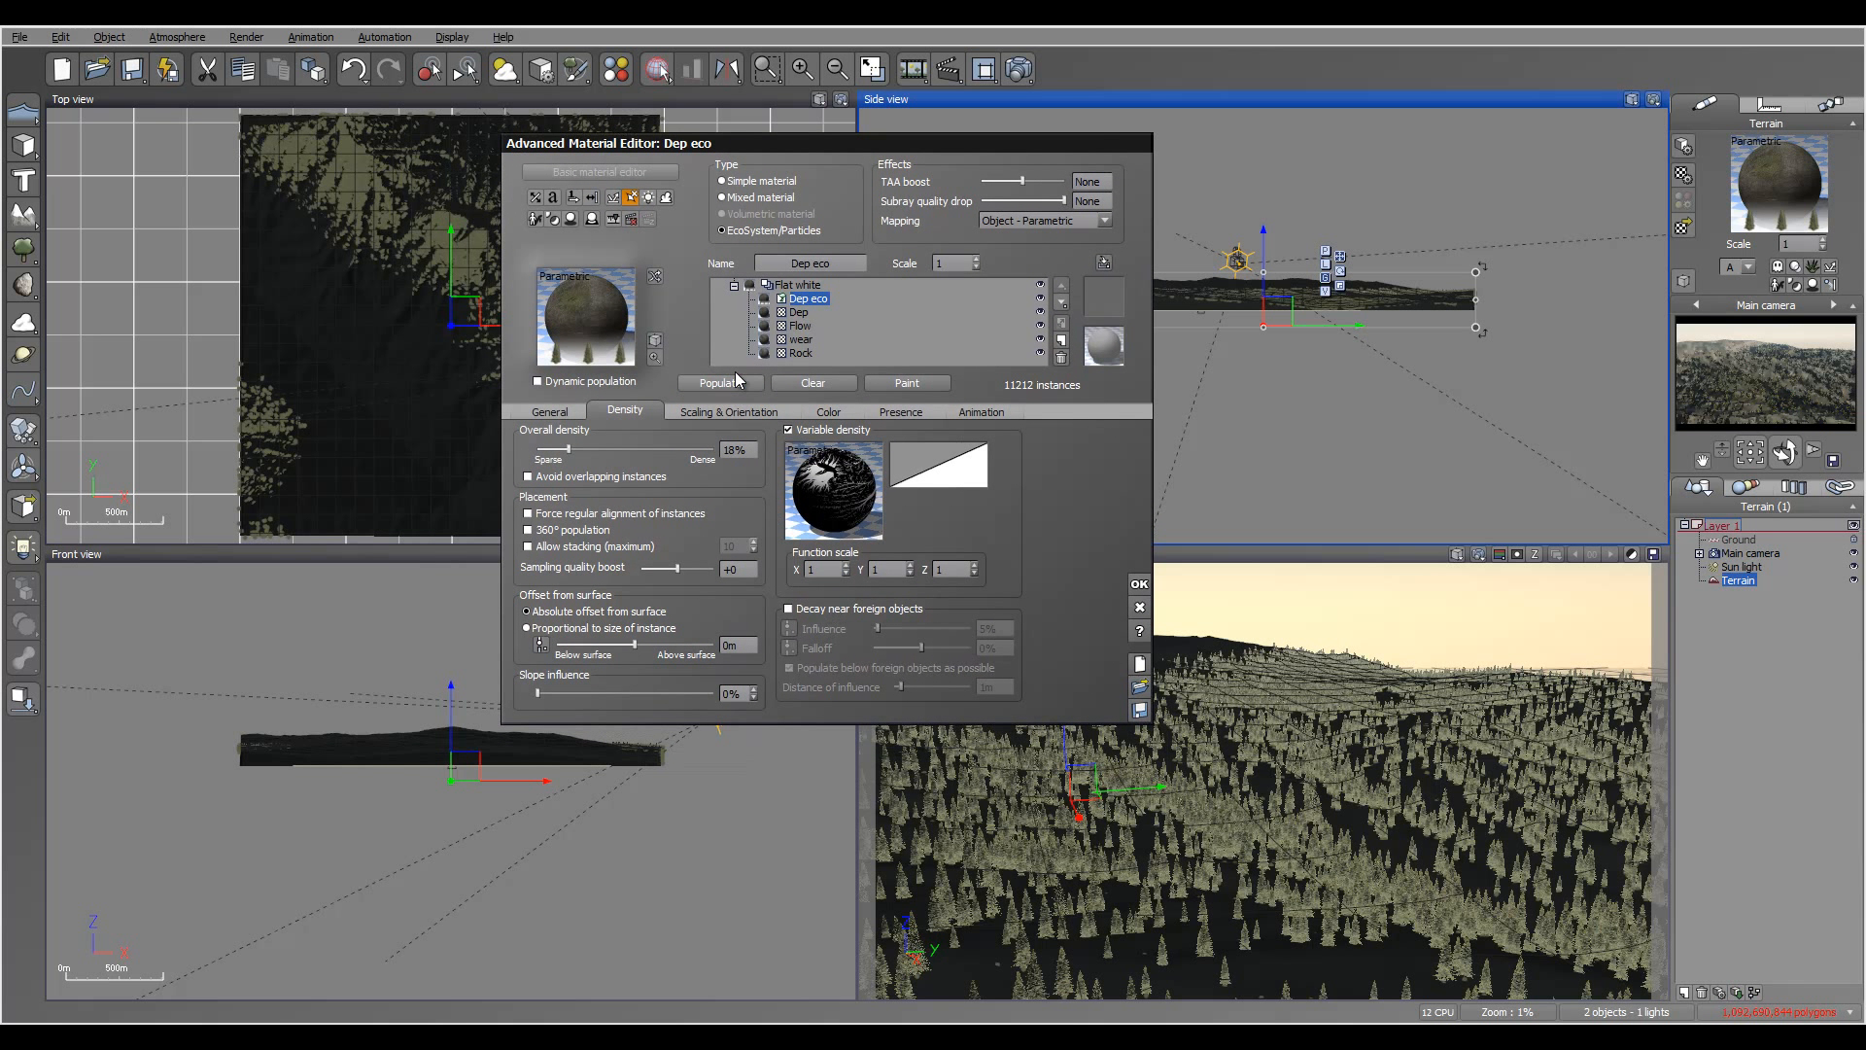
- With shrinking at low densities enabled, set the Dep eco overall density to 37% and populate the layer without switching to dynamic population
left_click(728, 413)
left_click(821, 608)
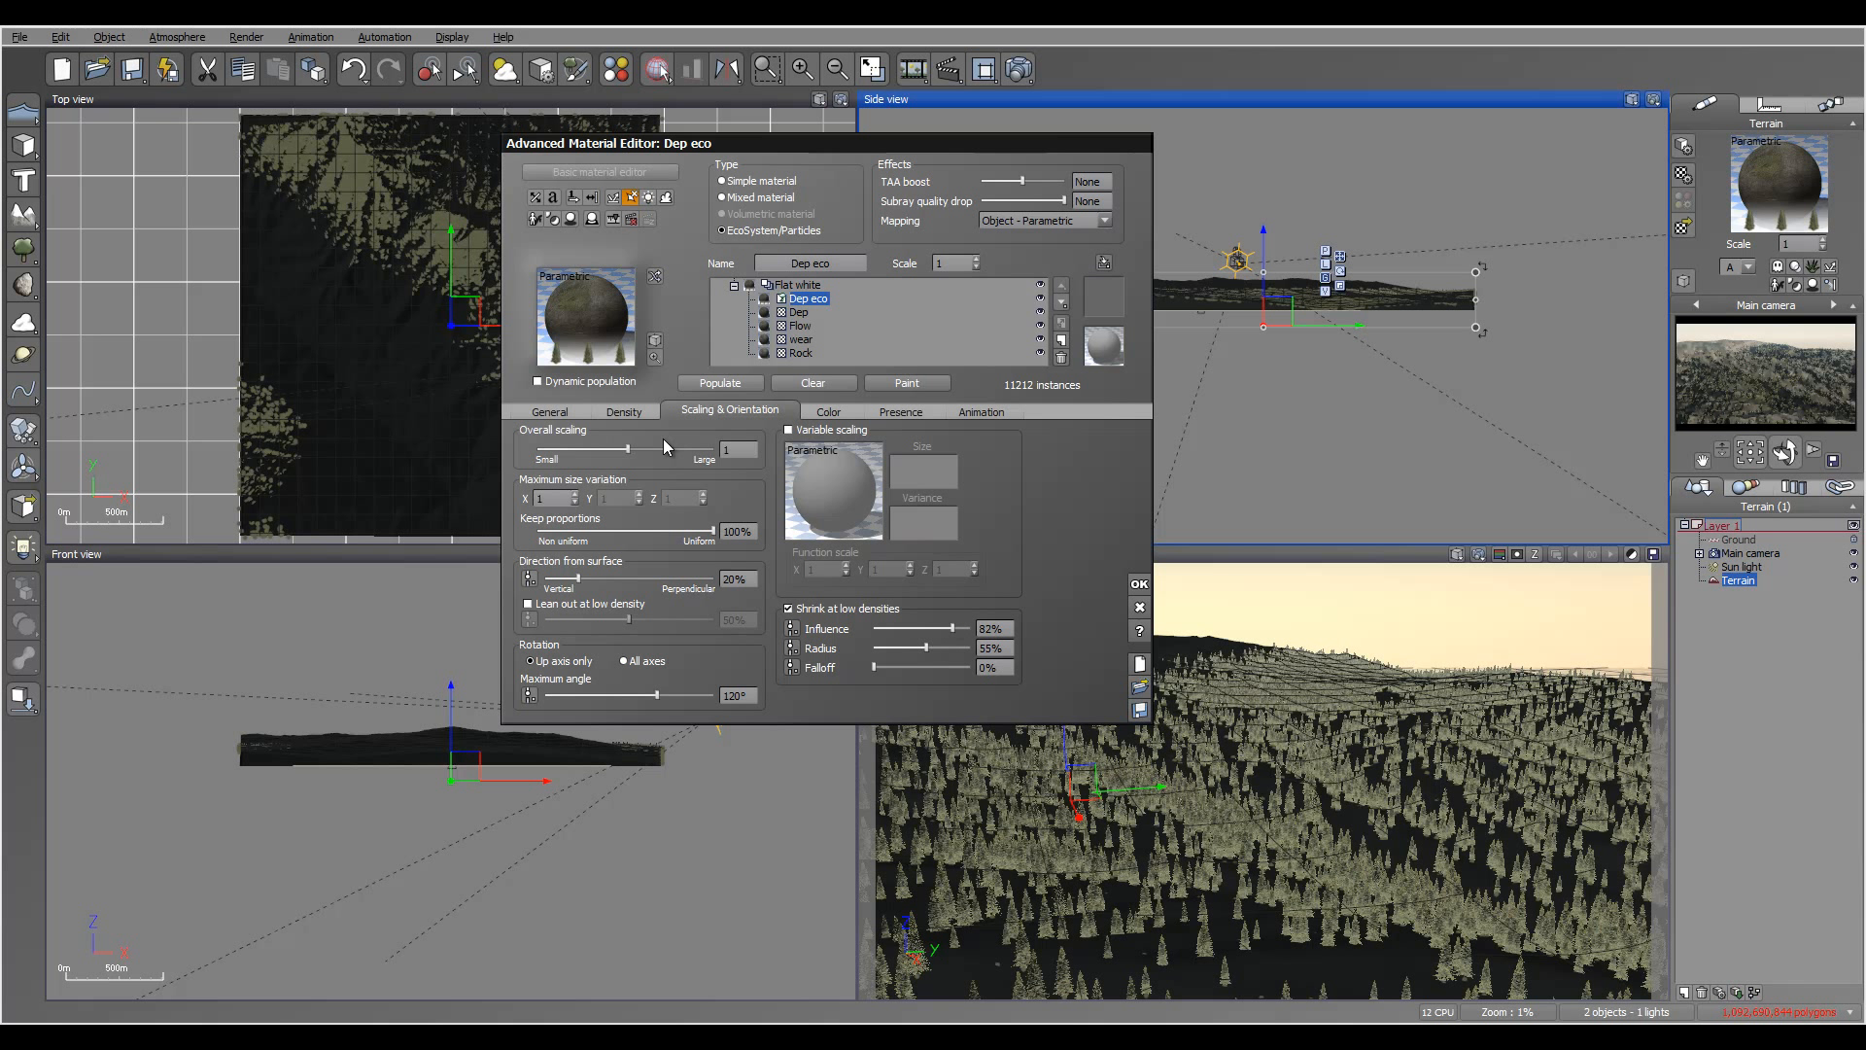
left_click(637, 414)
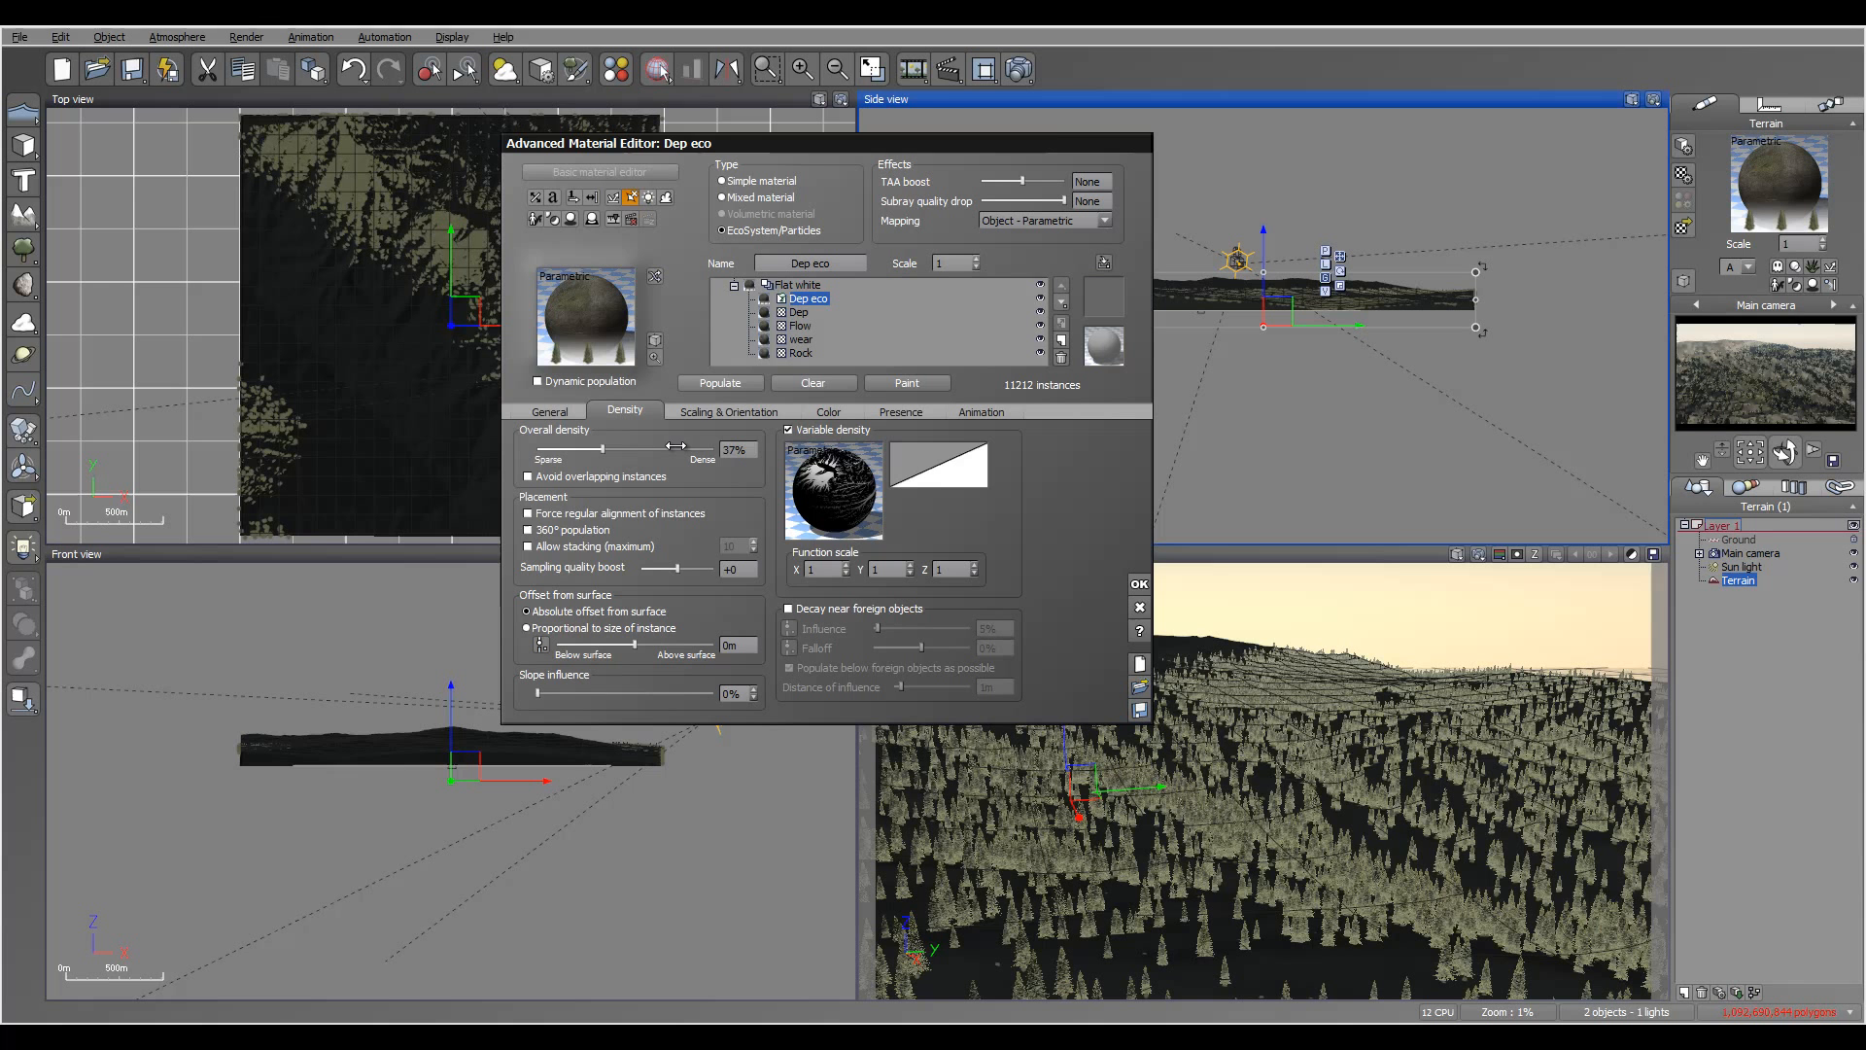
left_click(720, 383)
left_click(1291, 549)
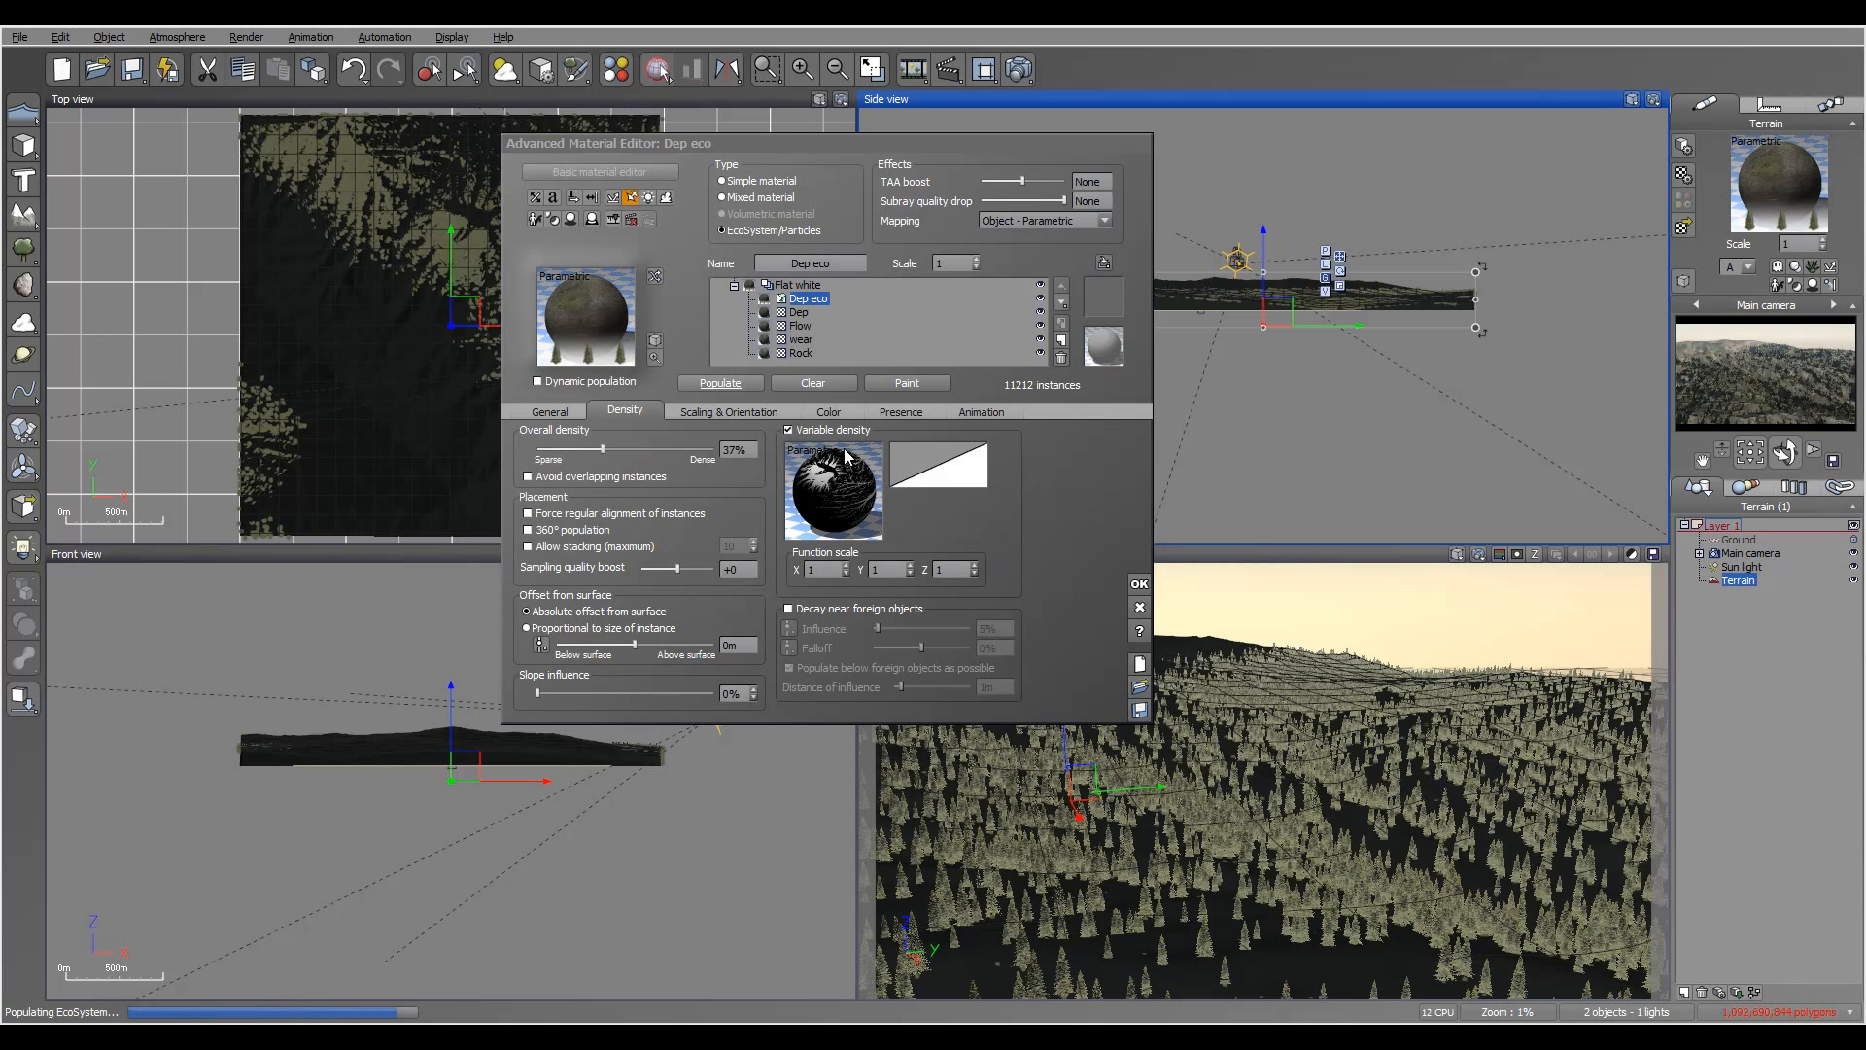
- Accept the terrain material and render the main camera view
left_click(1019, 69)
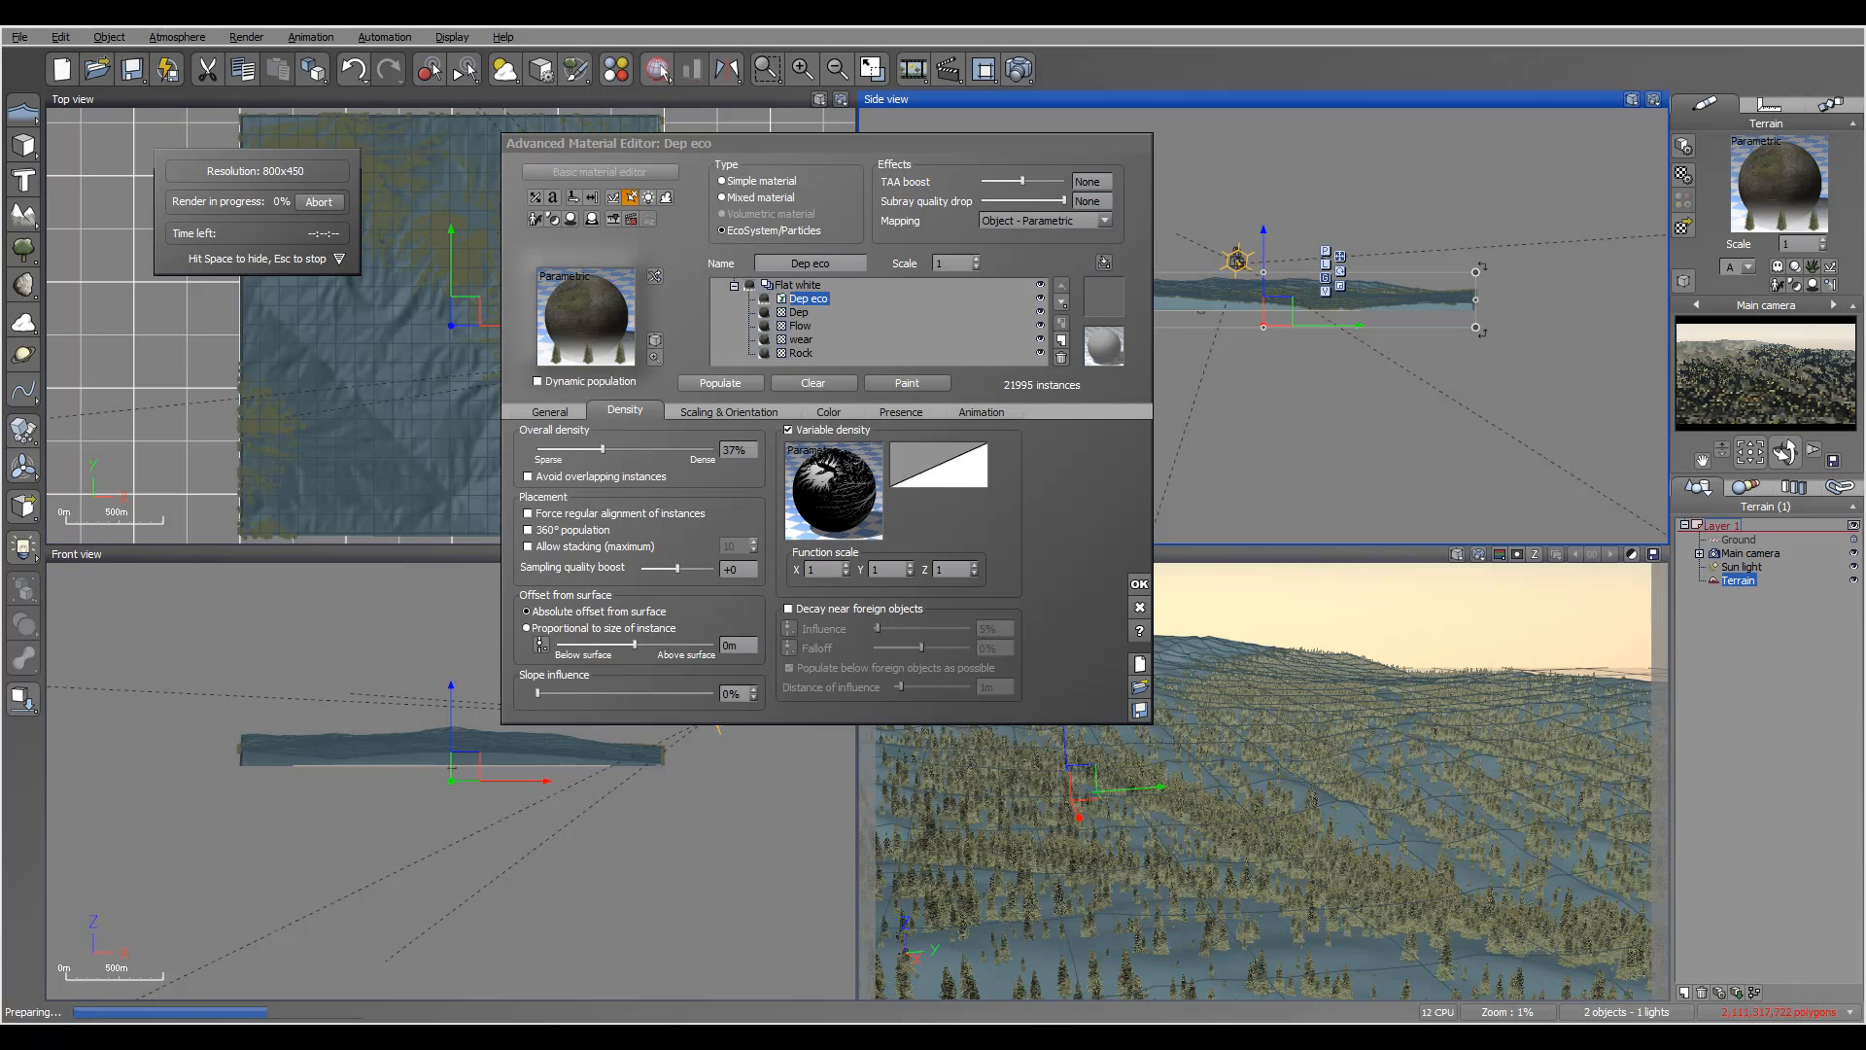
key("Return")
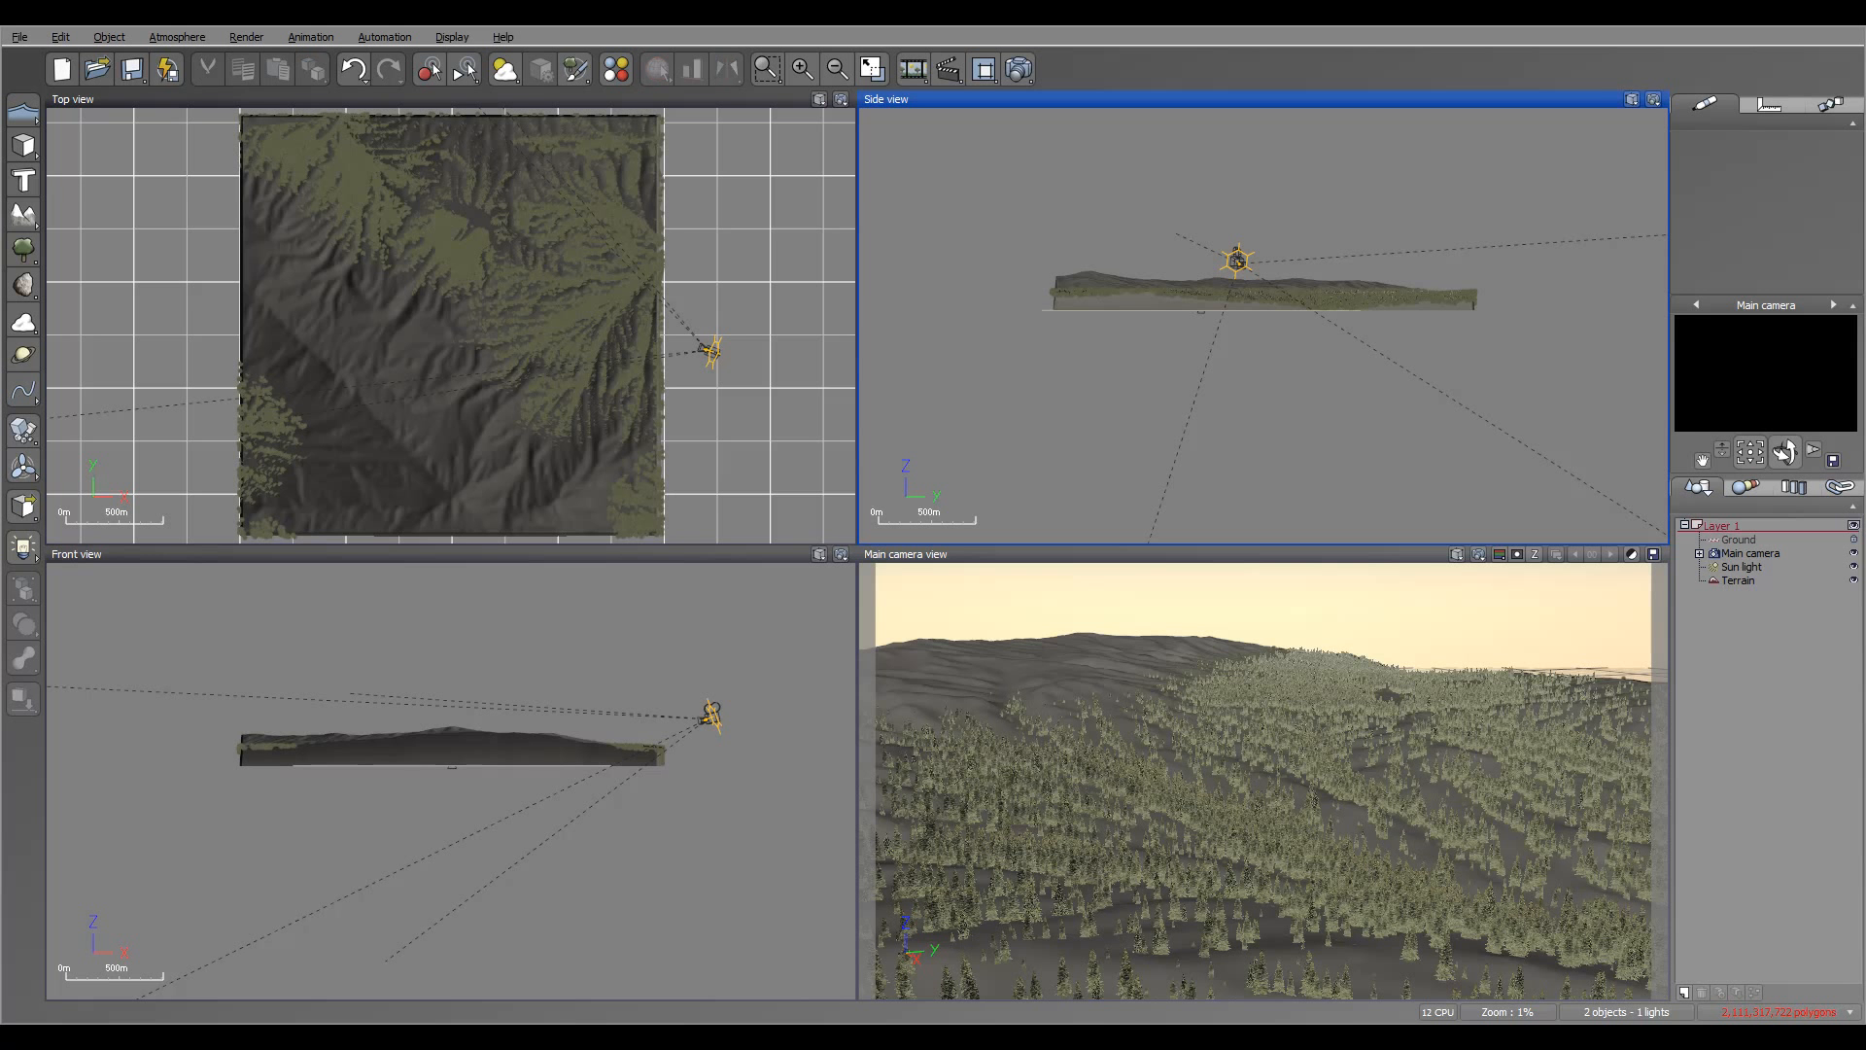
- Reopen the terrain's material and replace the image in the Dep eco density function with MRdepost.tif
left_click(1737, 580)
double_click(1779, 185)
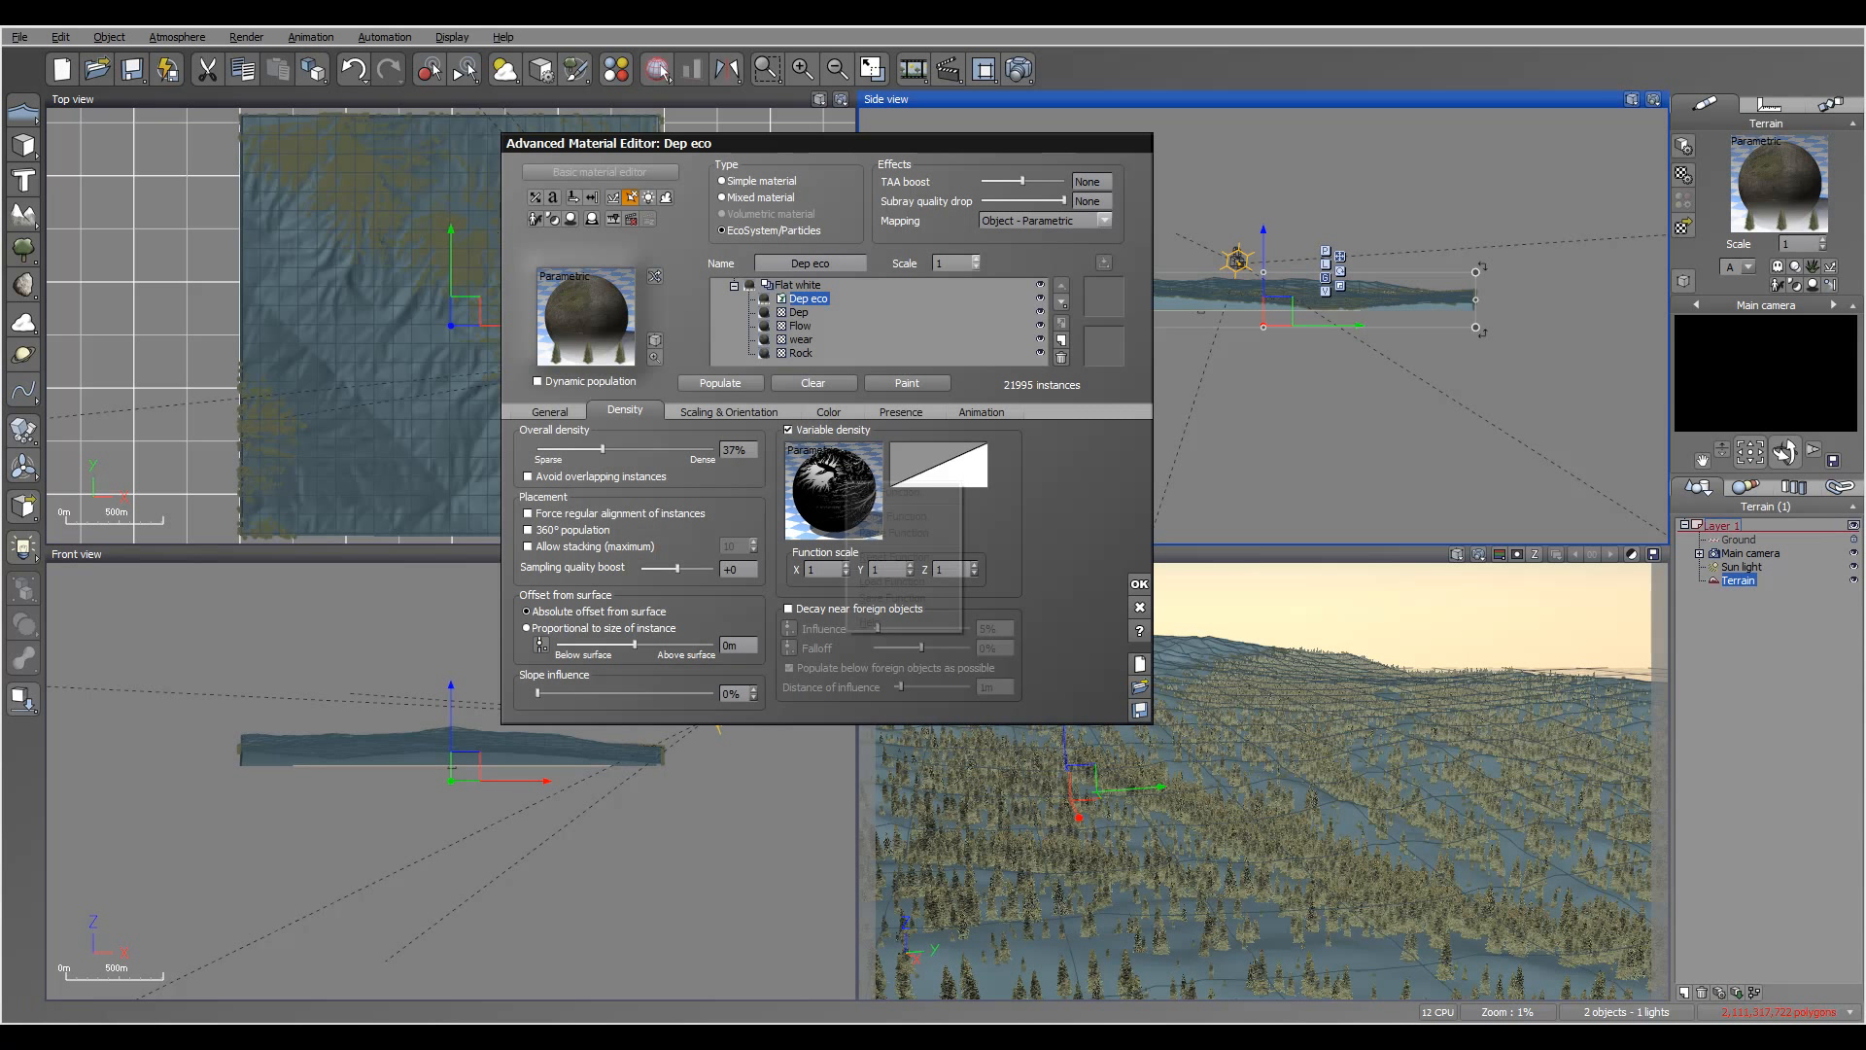
left_click(834, 490)
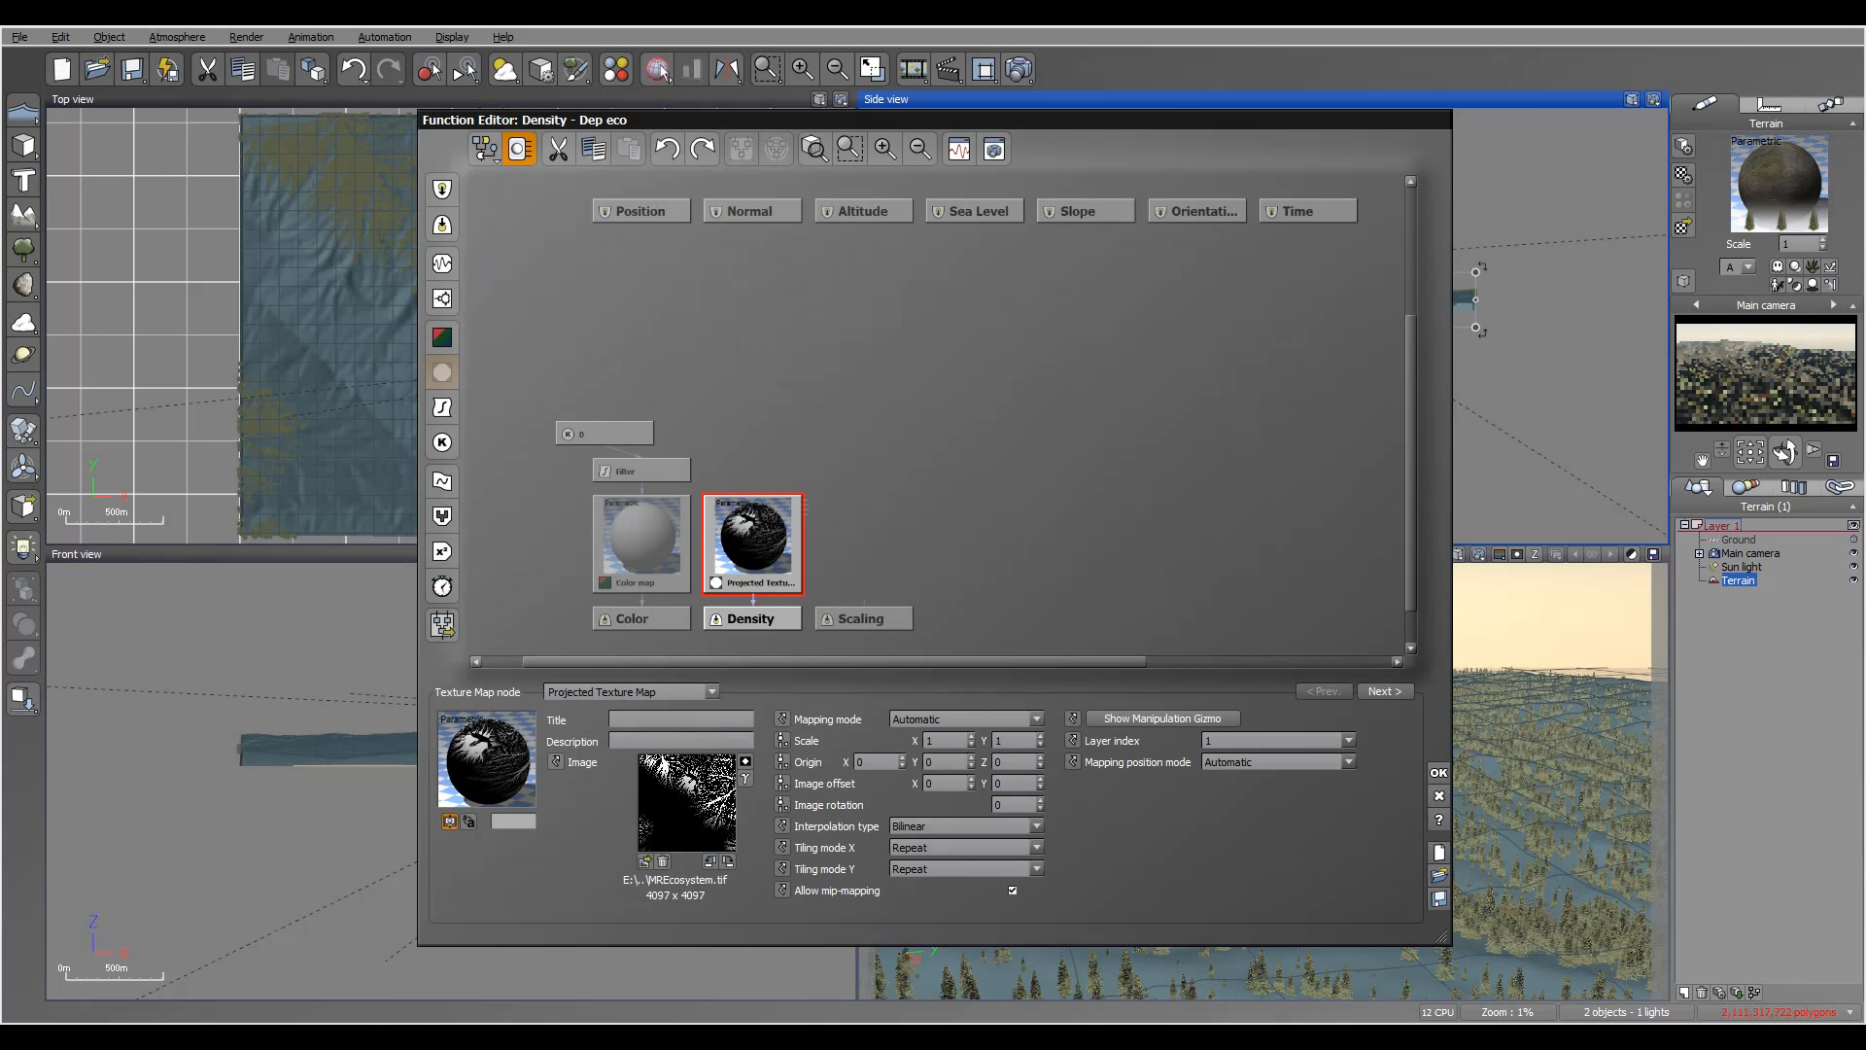
left_click(645, 861)
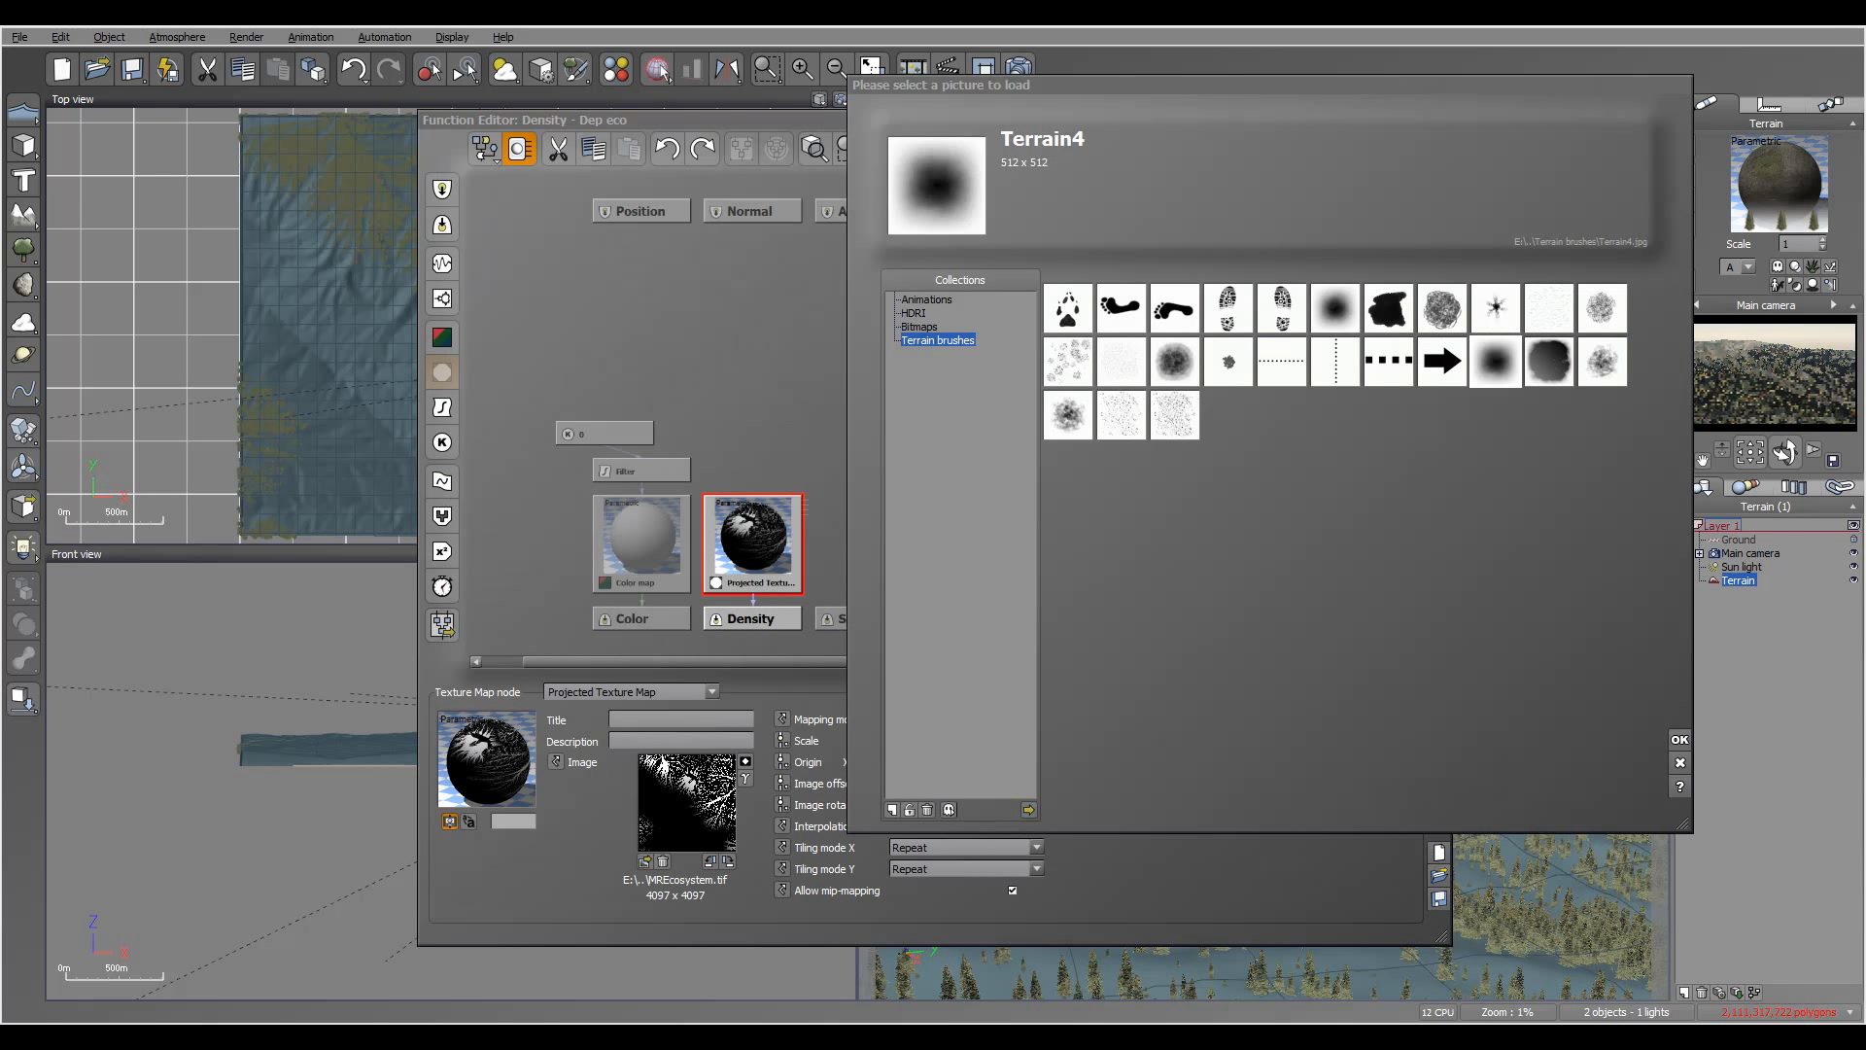
left_click(1027, 808)
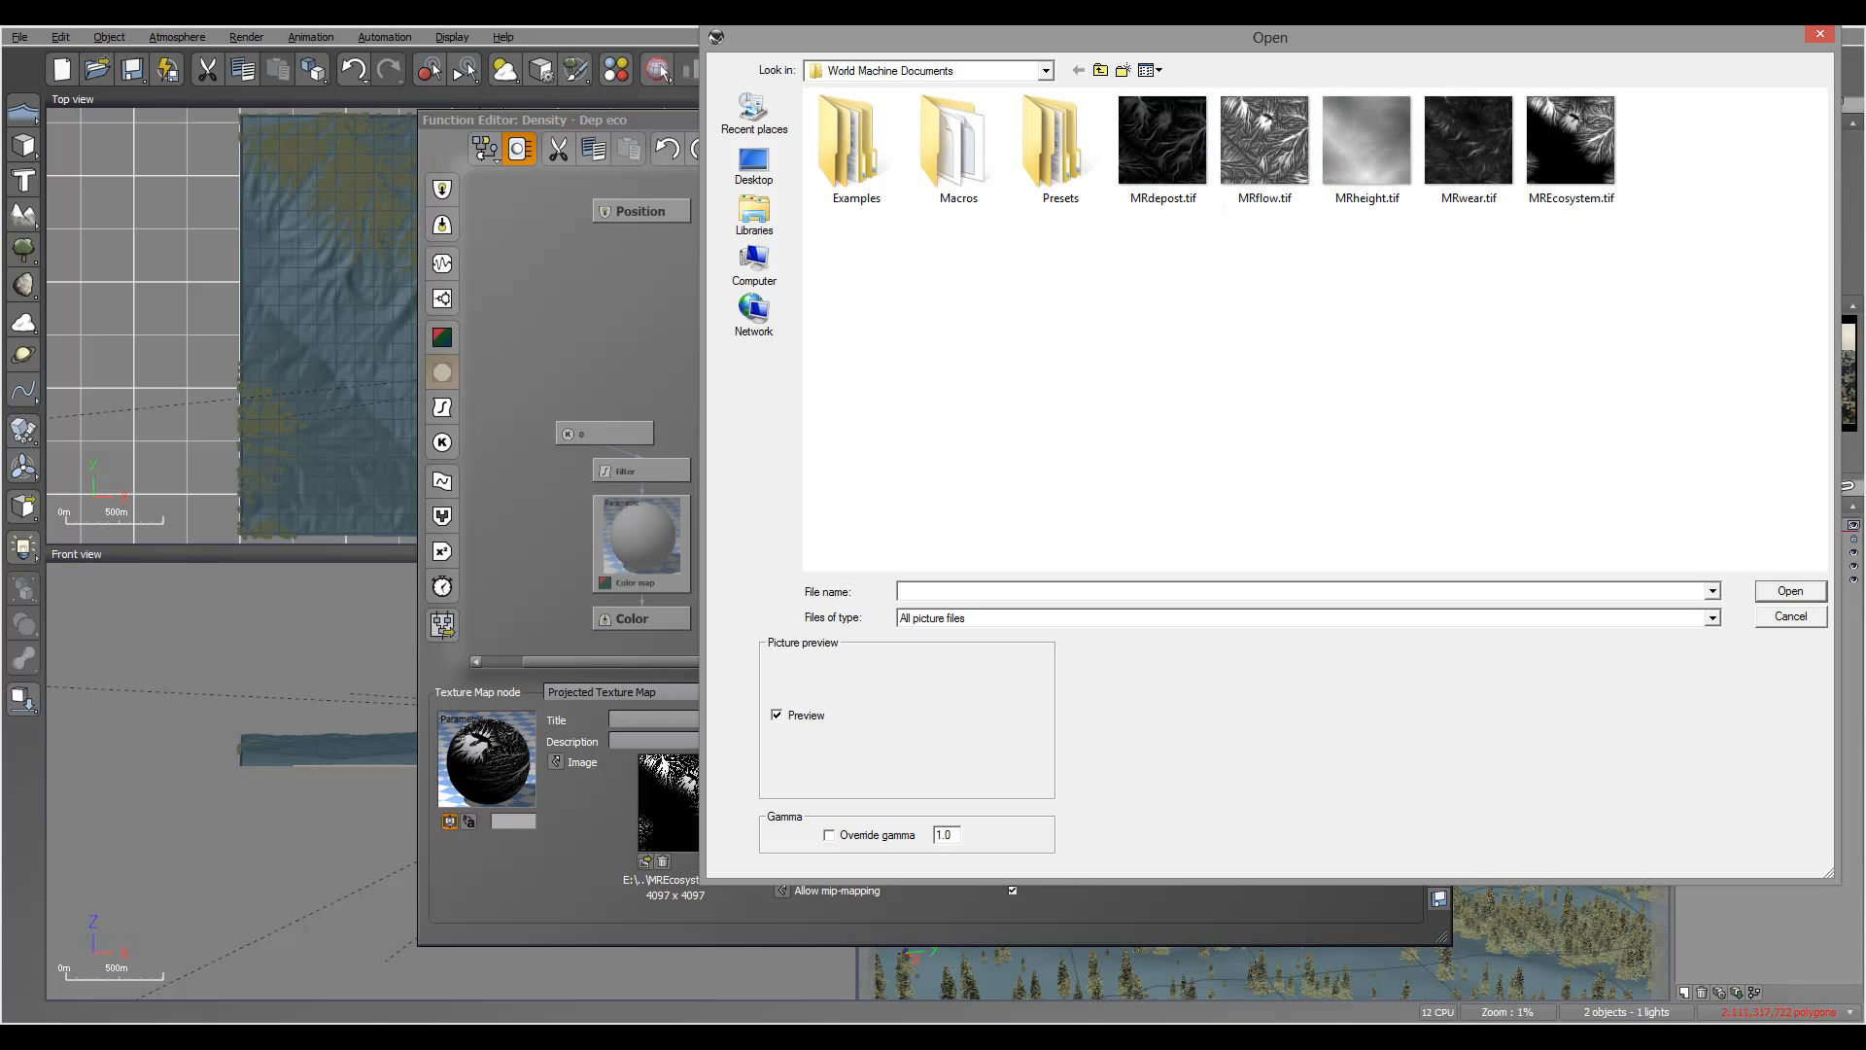
left_click(1163, 146)
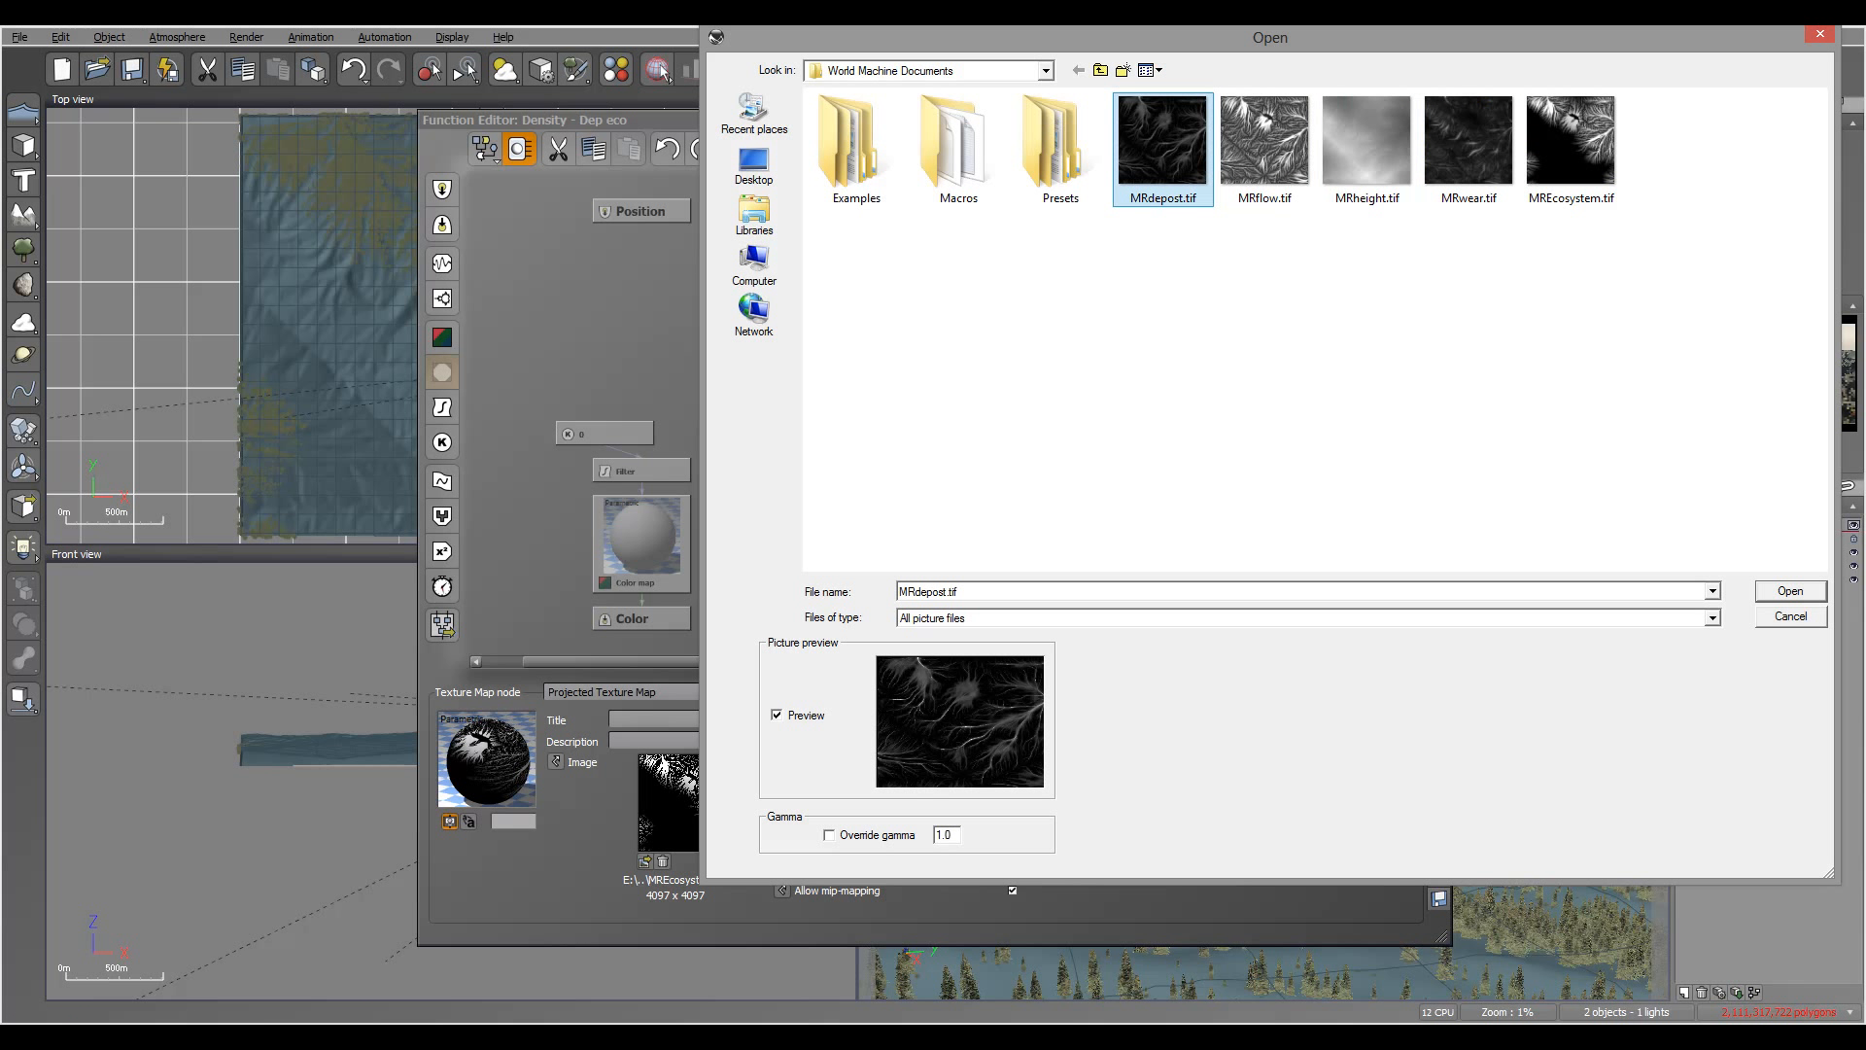
left_click(1265, 148)
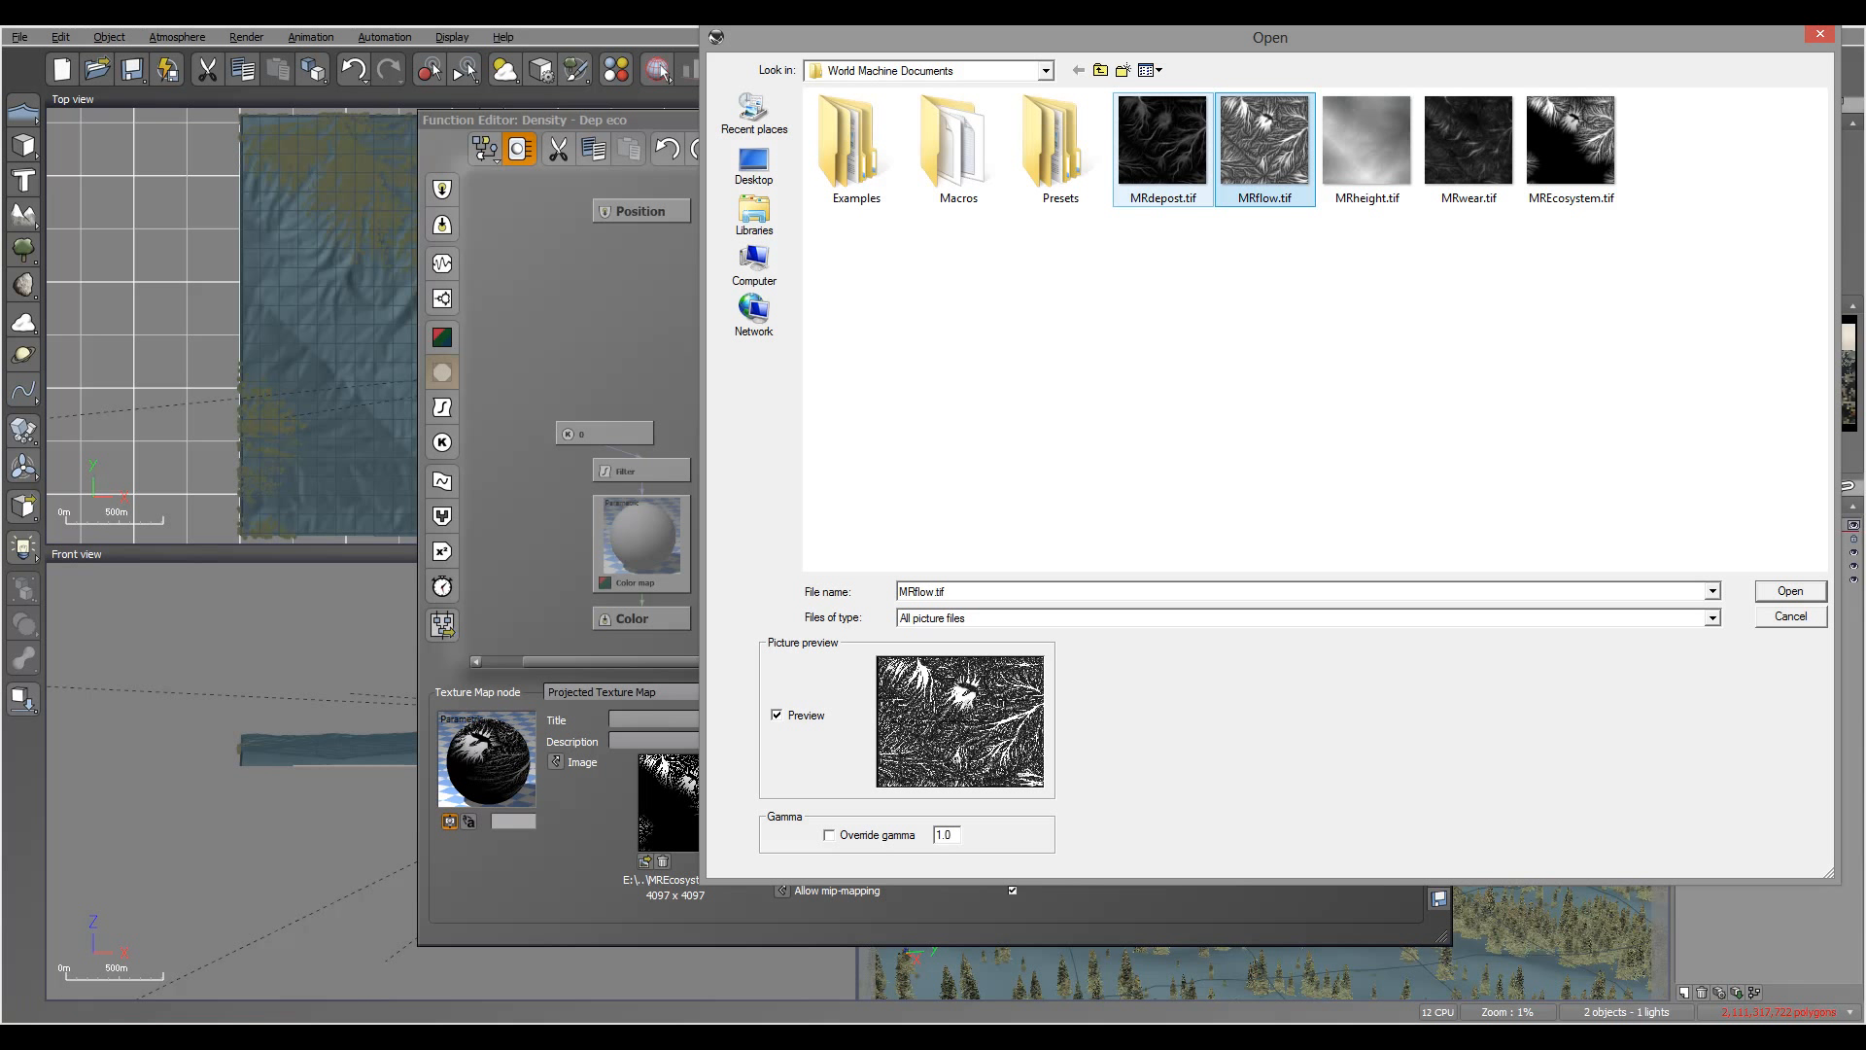
left_click(1163, 147)
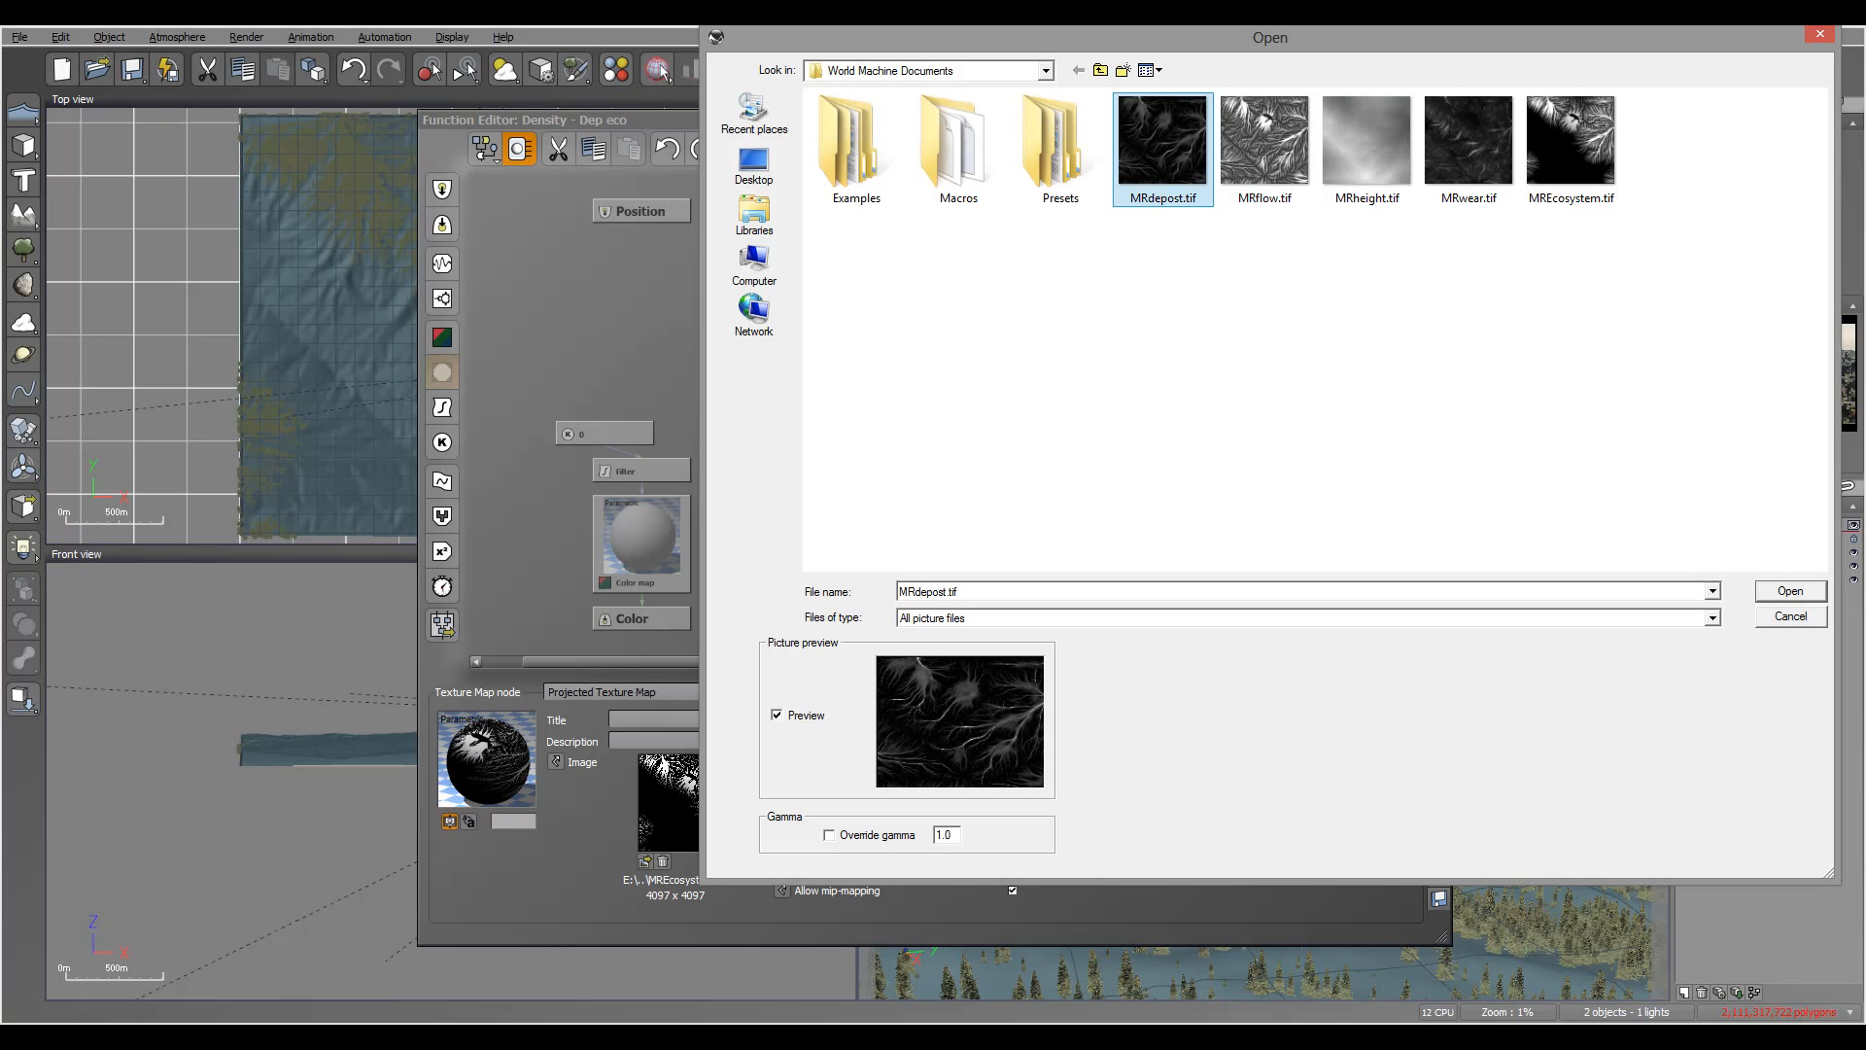
left_click(1264, 147)
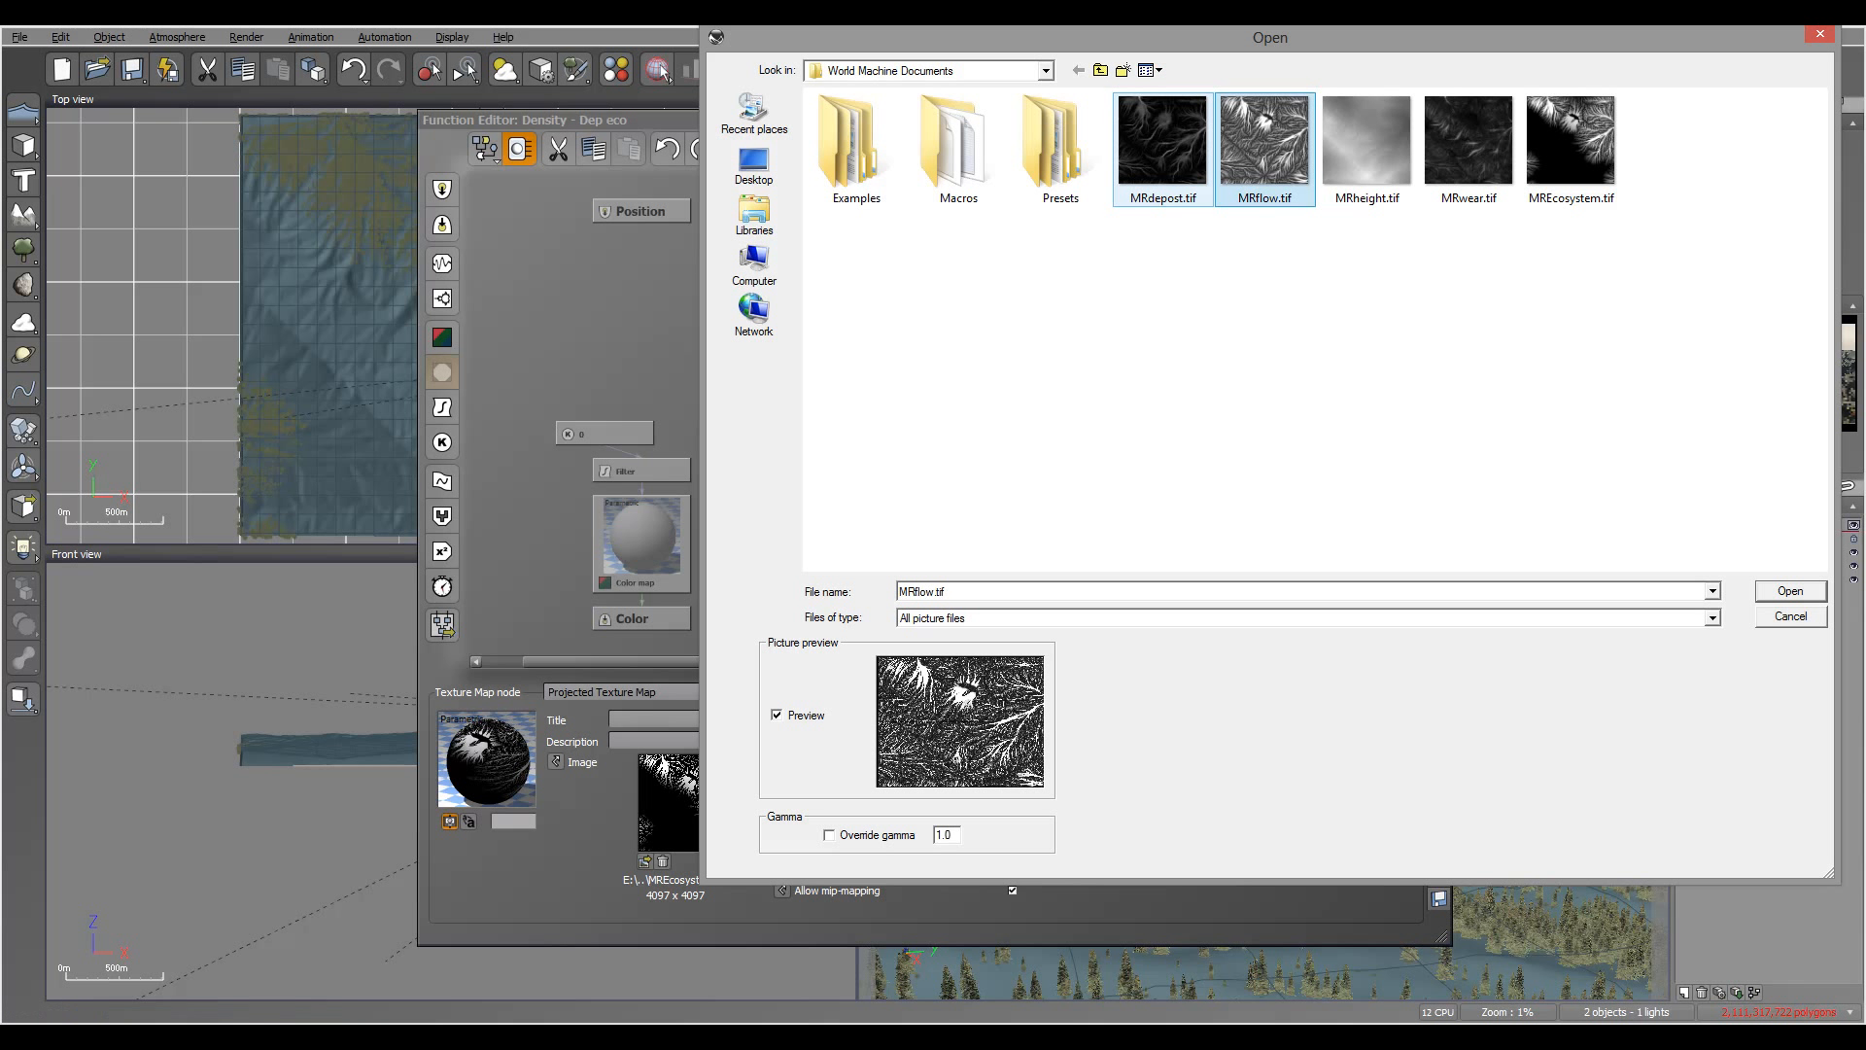
left_click(1163, 147)
left_click(1570, 147)
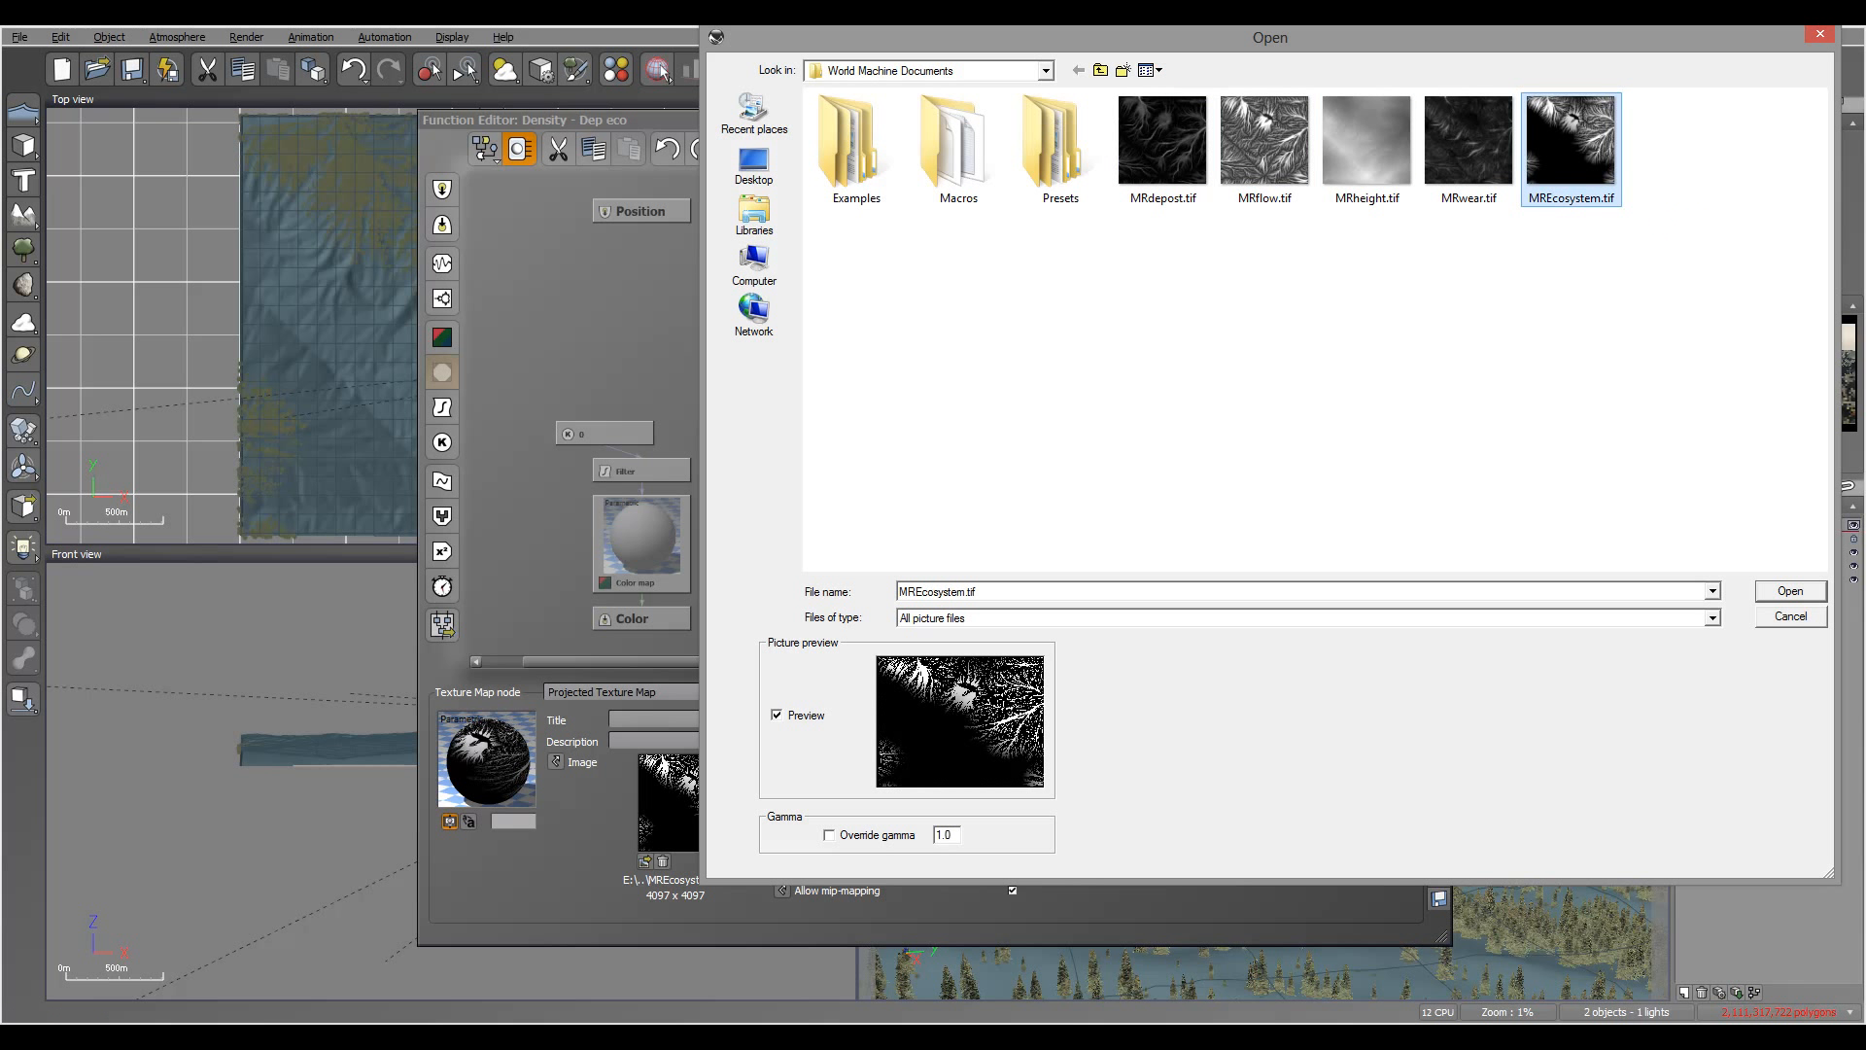
left_click(1468, 148)
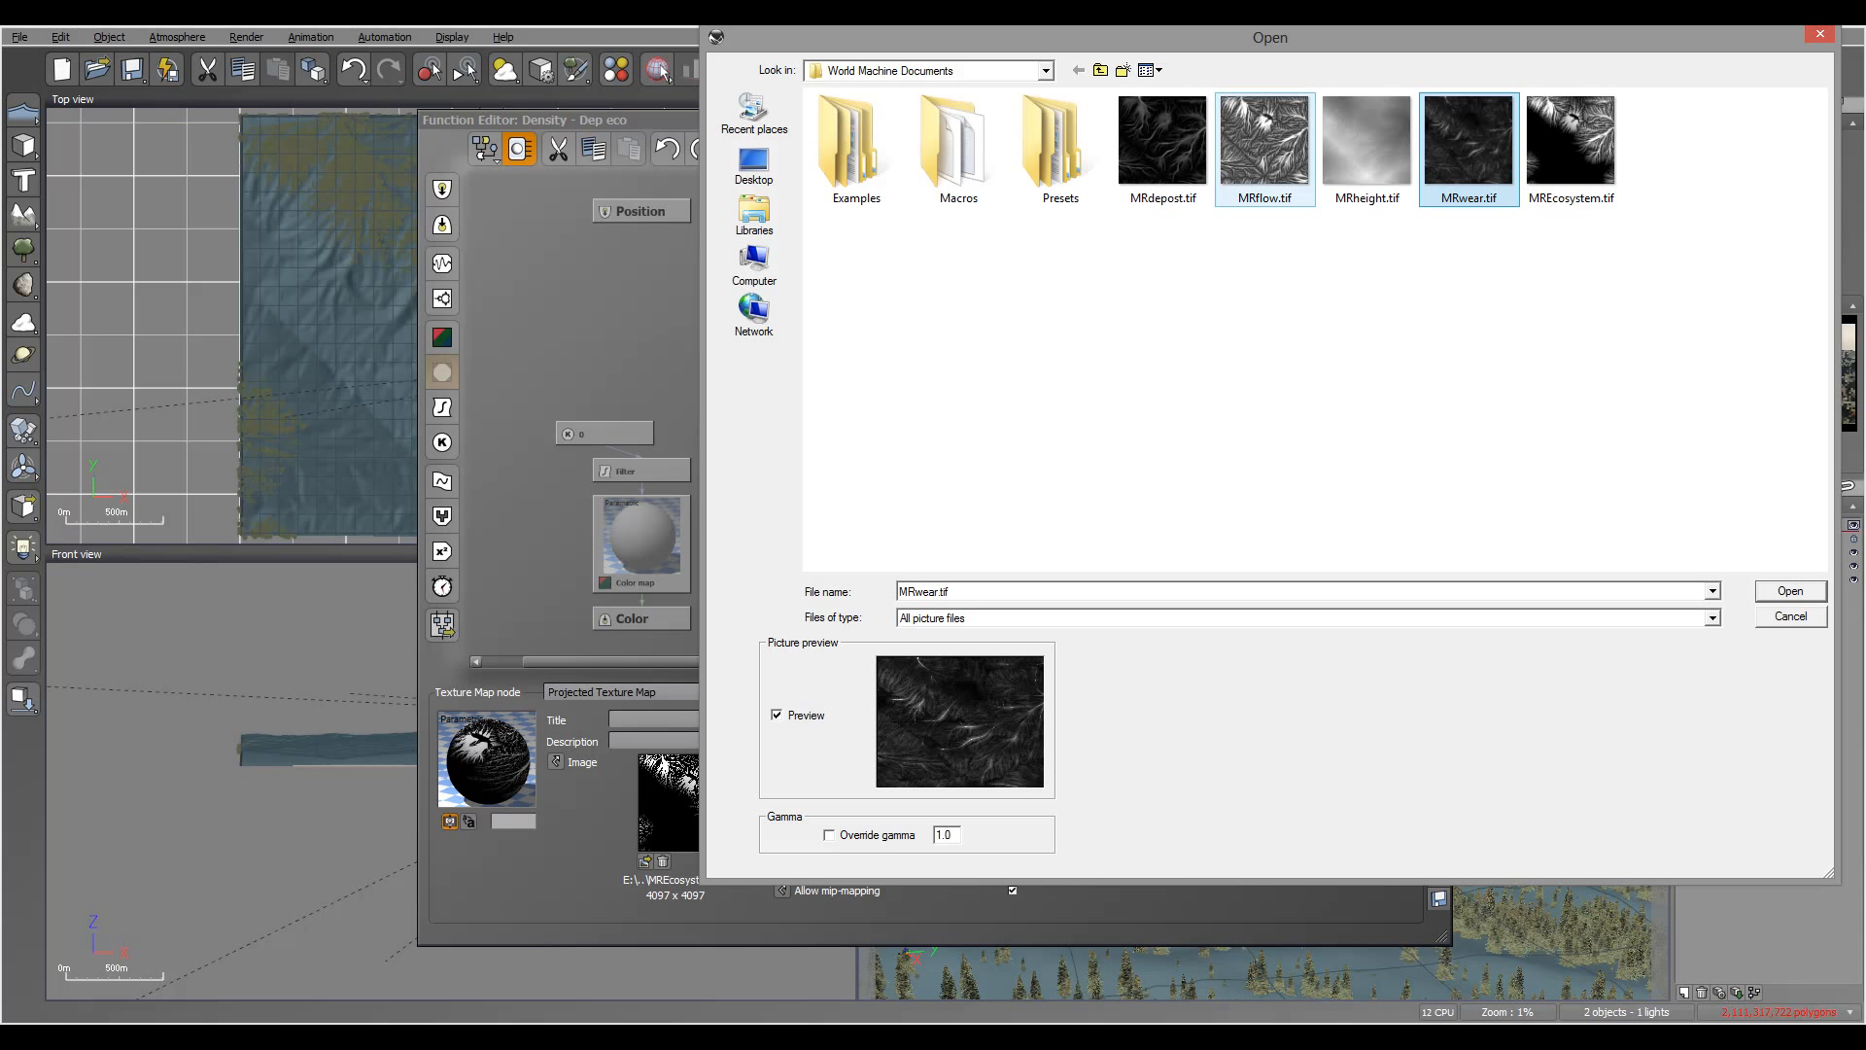
left_click(1164, 148)
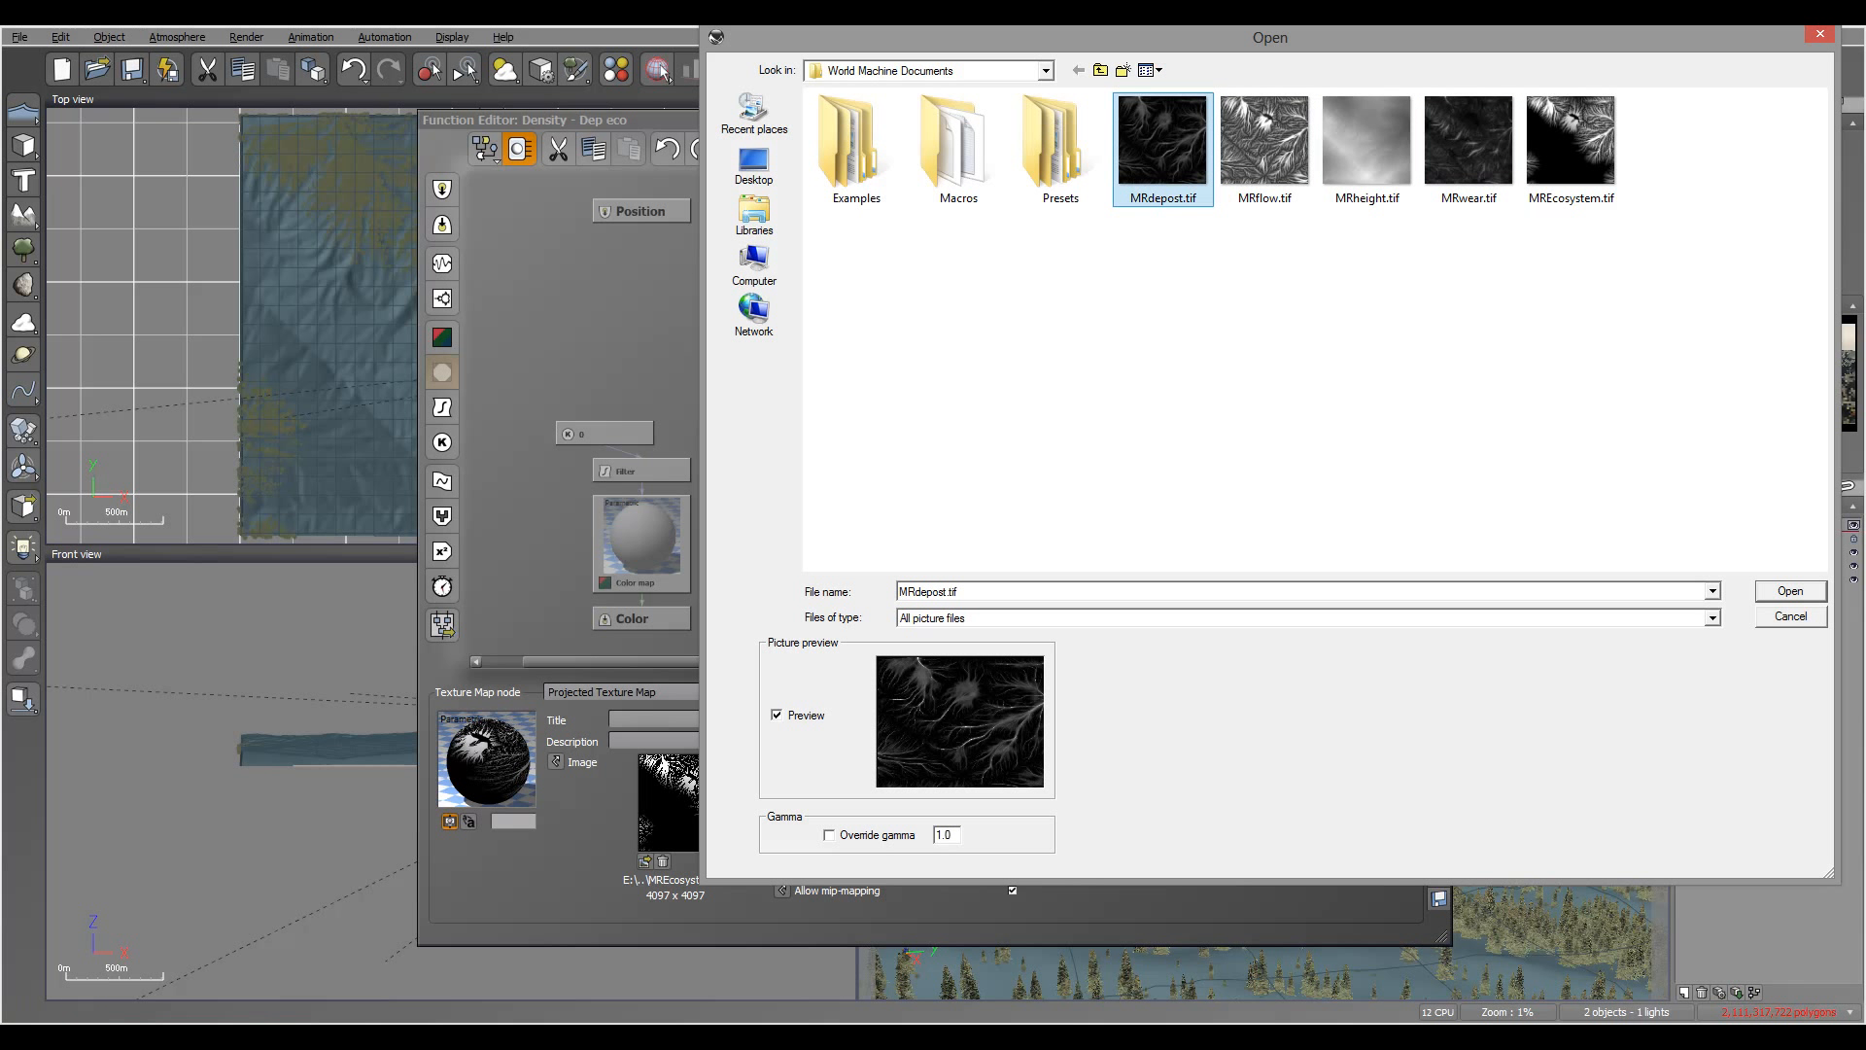
left_click(1790, 591)
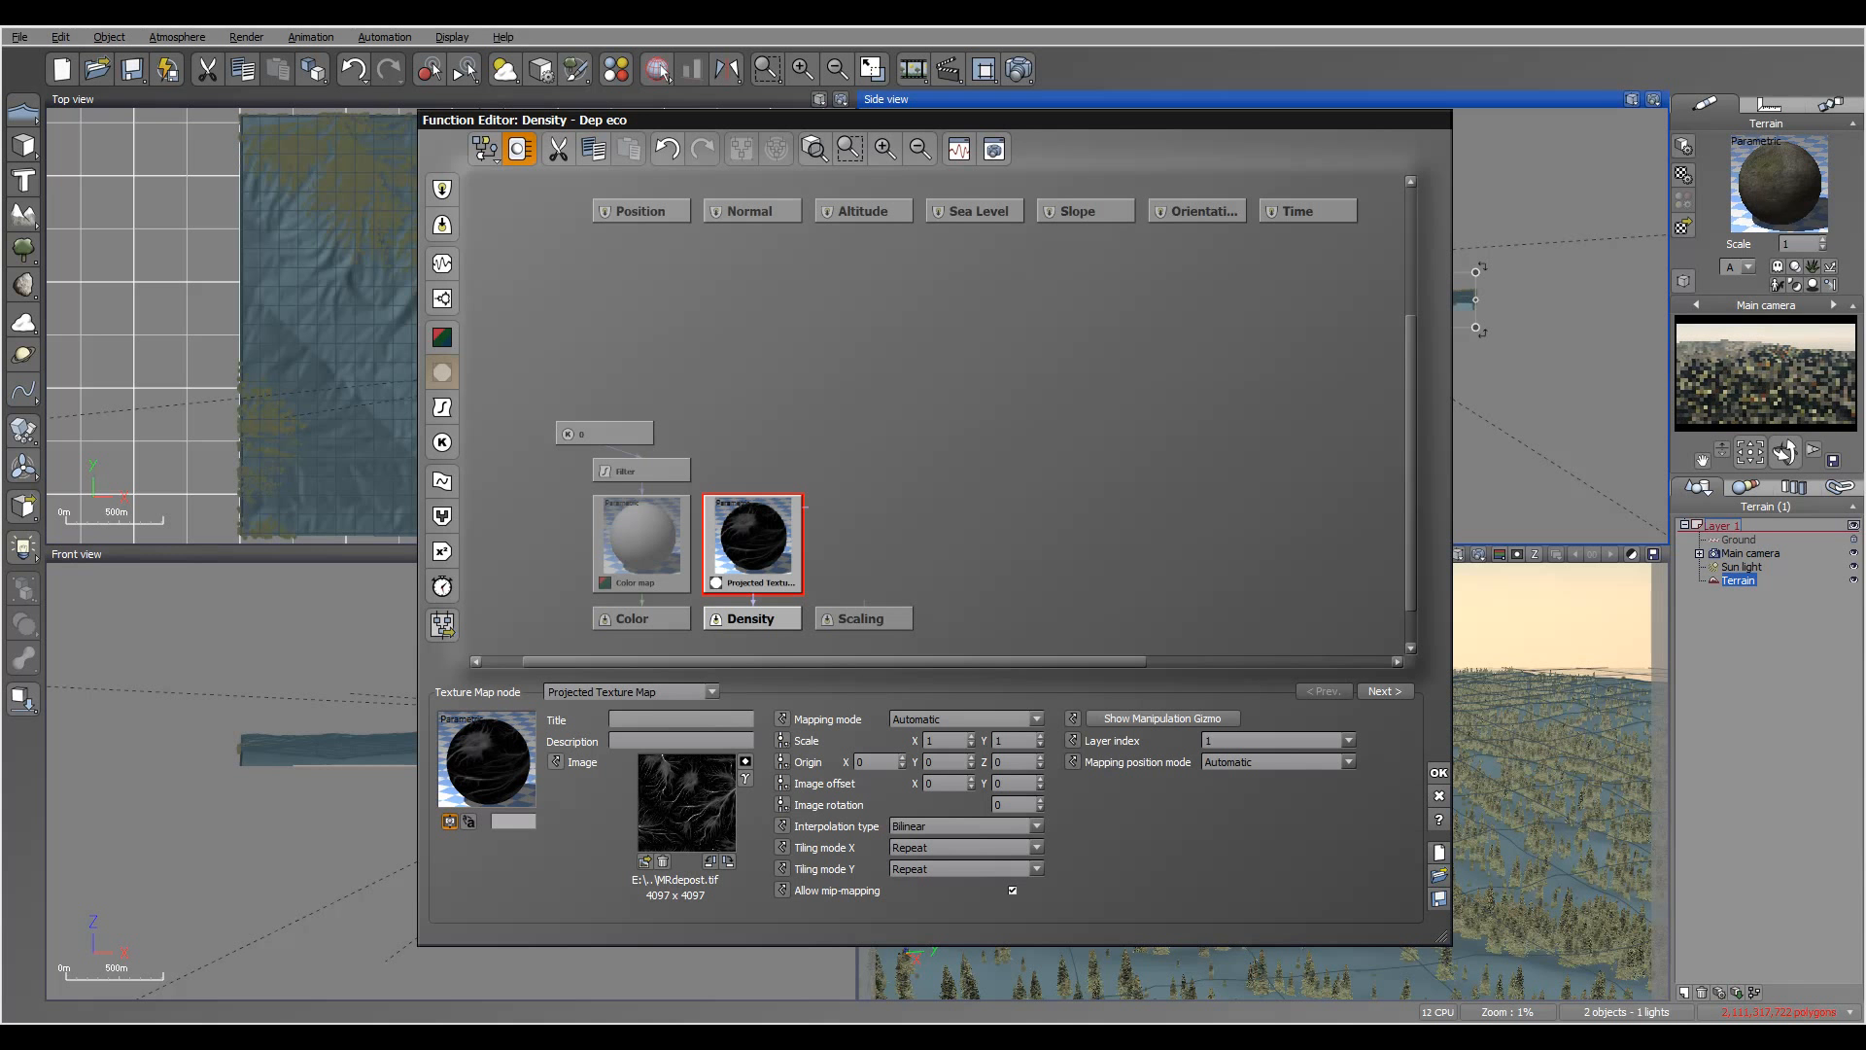
left_click(1439, 772)
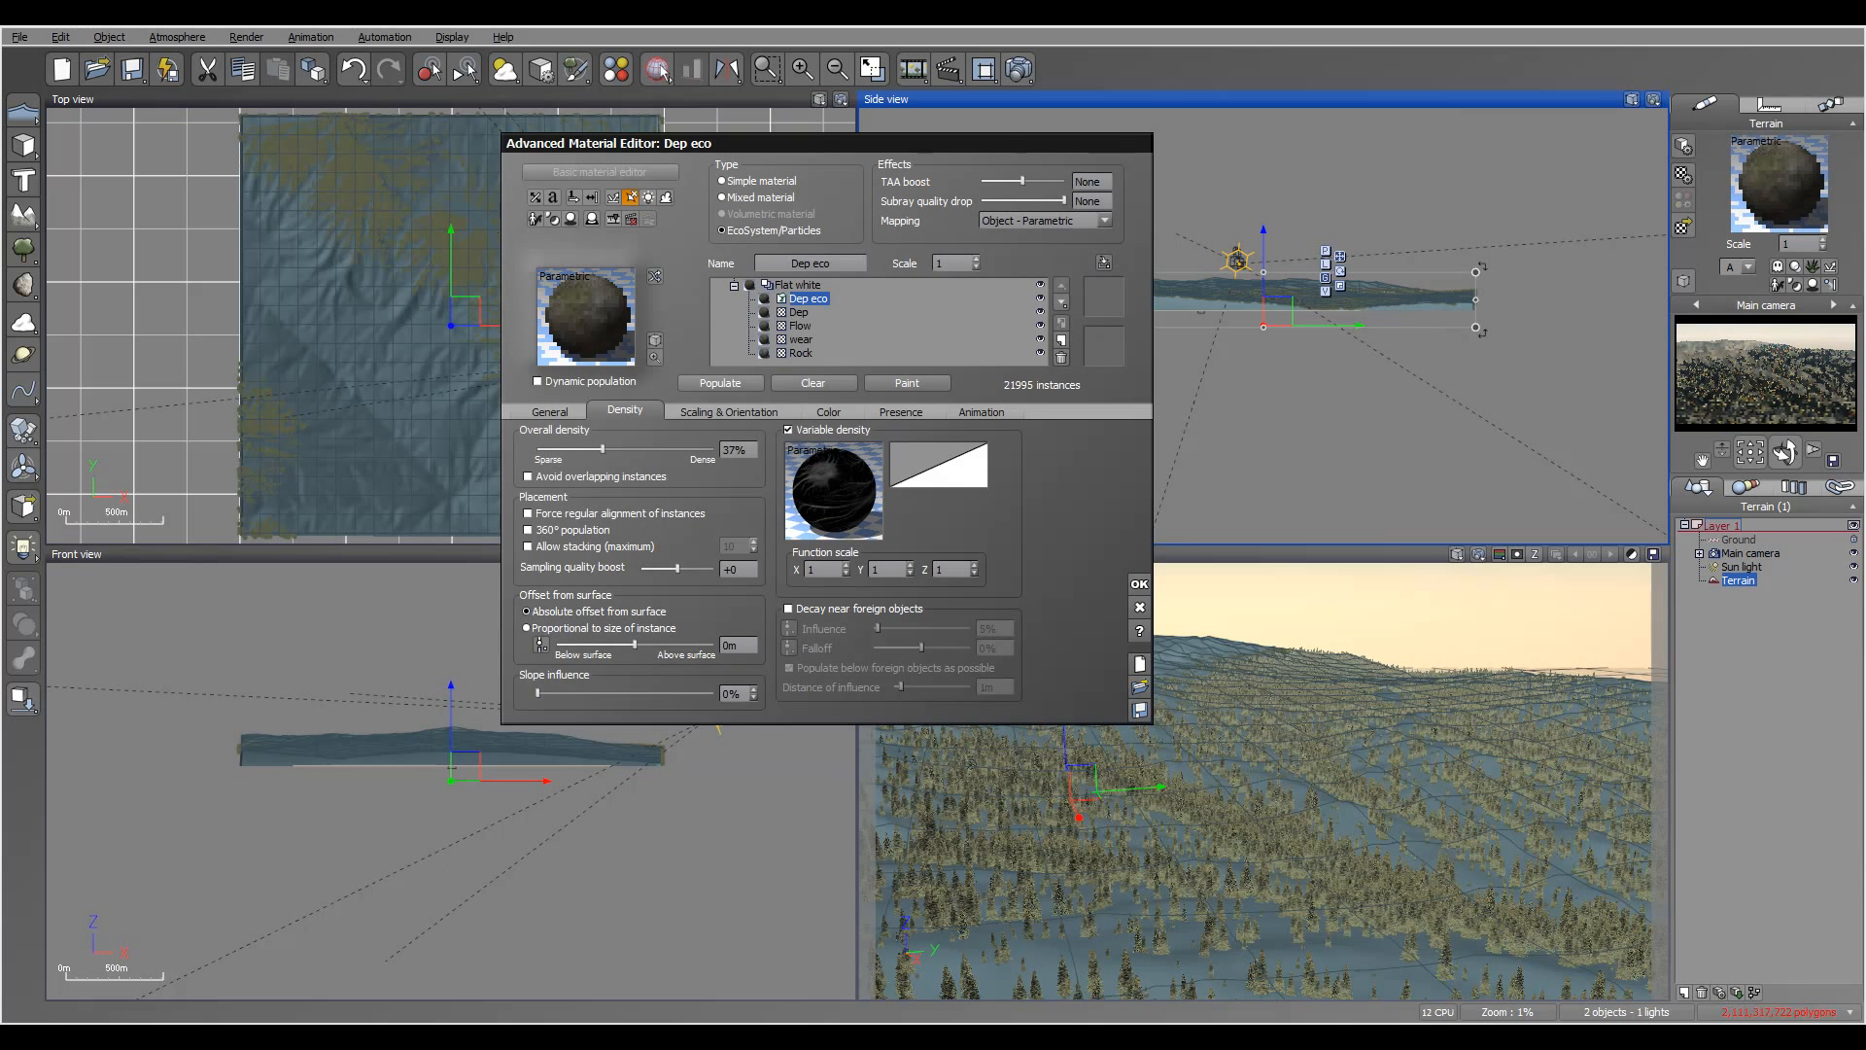
- Populate the Dep eco layer with the MRdepost.tif density map without switching to dynamic population
left_click(721, 383)
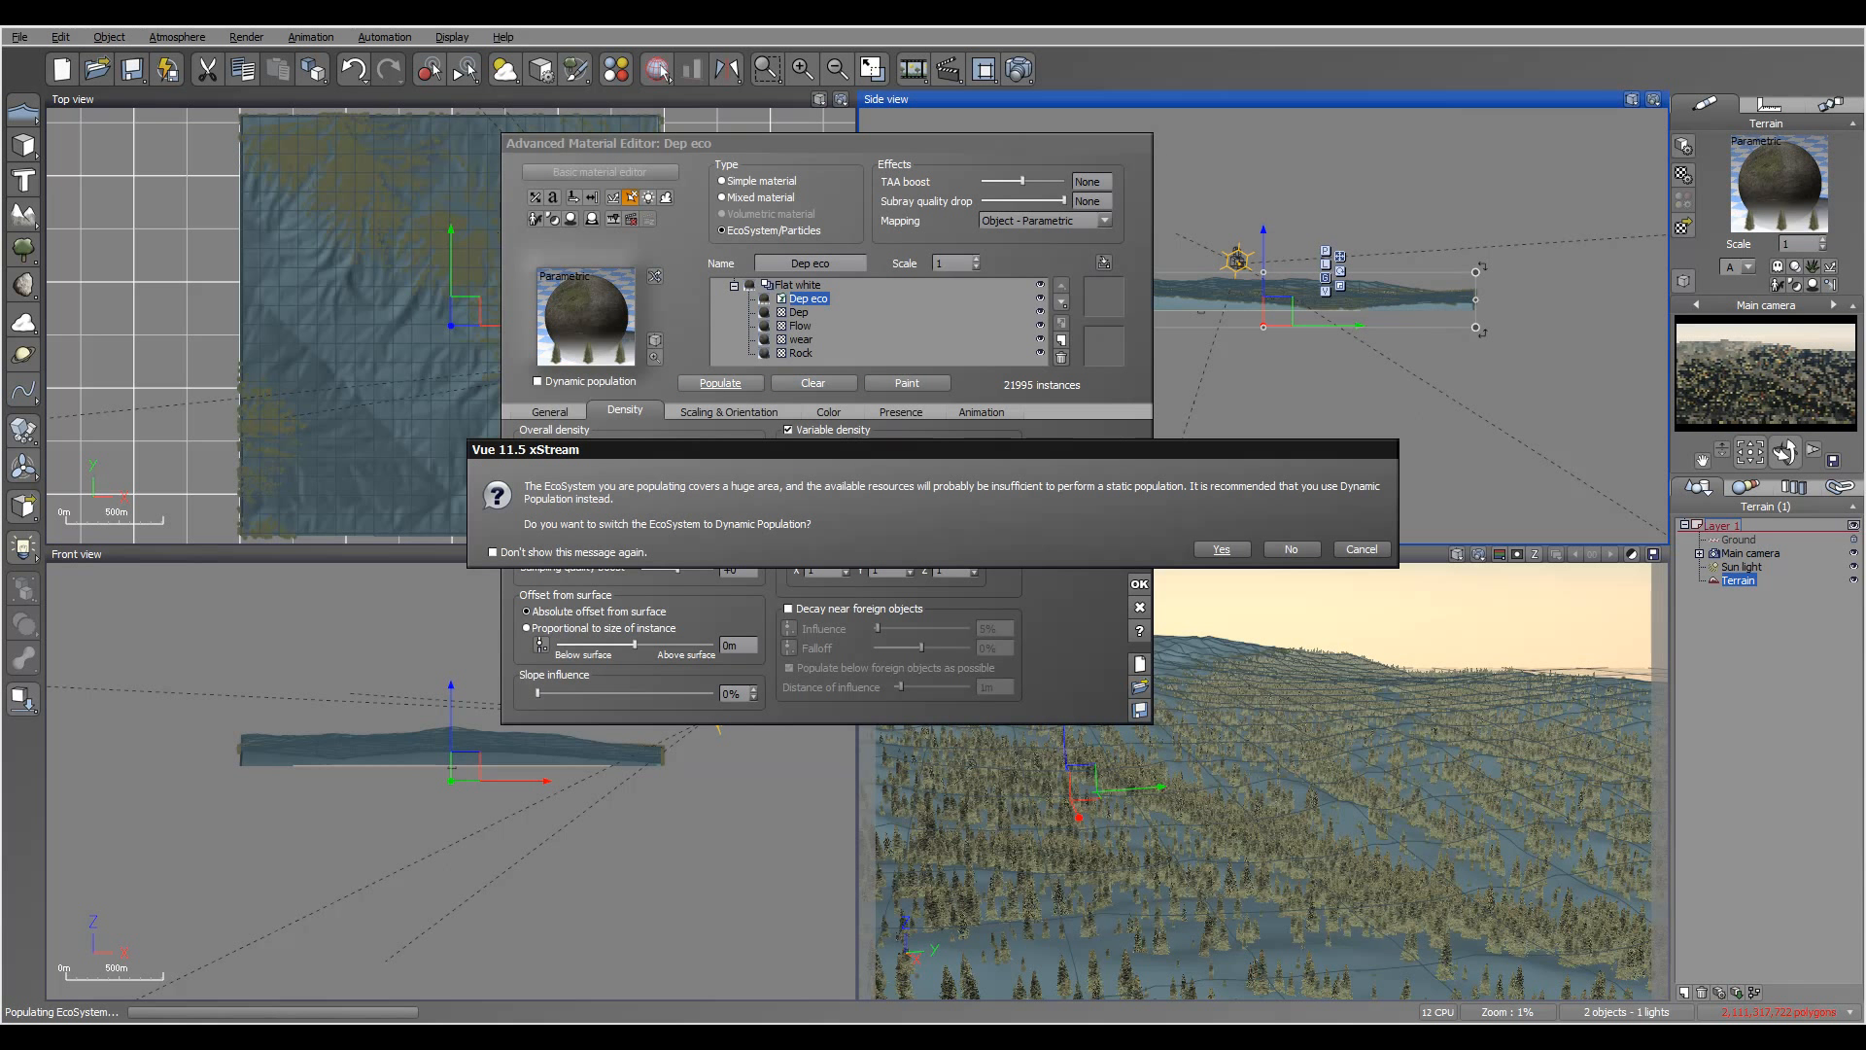
left_click(1291, 549)
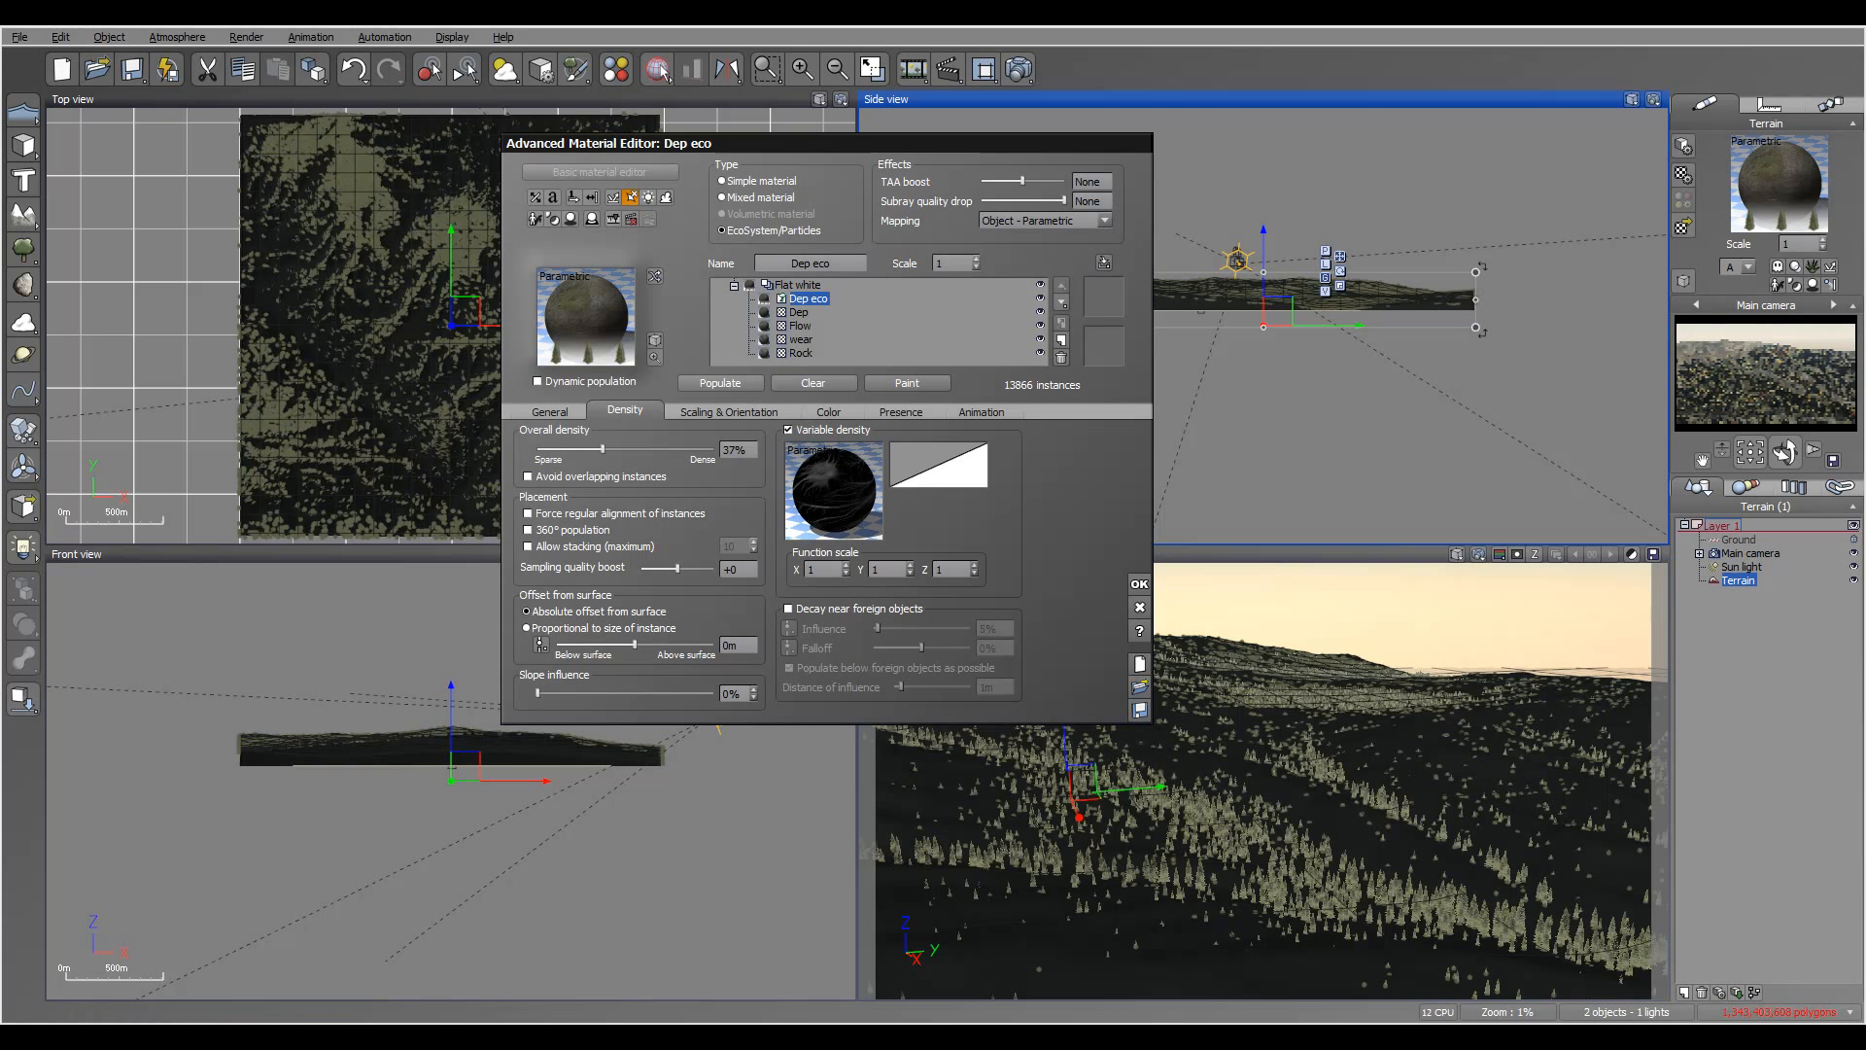
left_click_drag(680, 143, 935, 109)
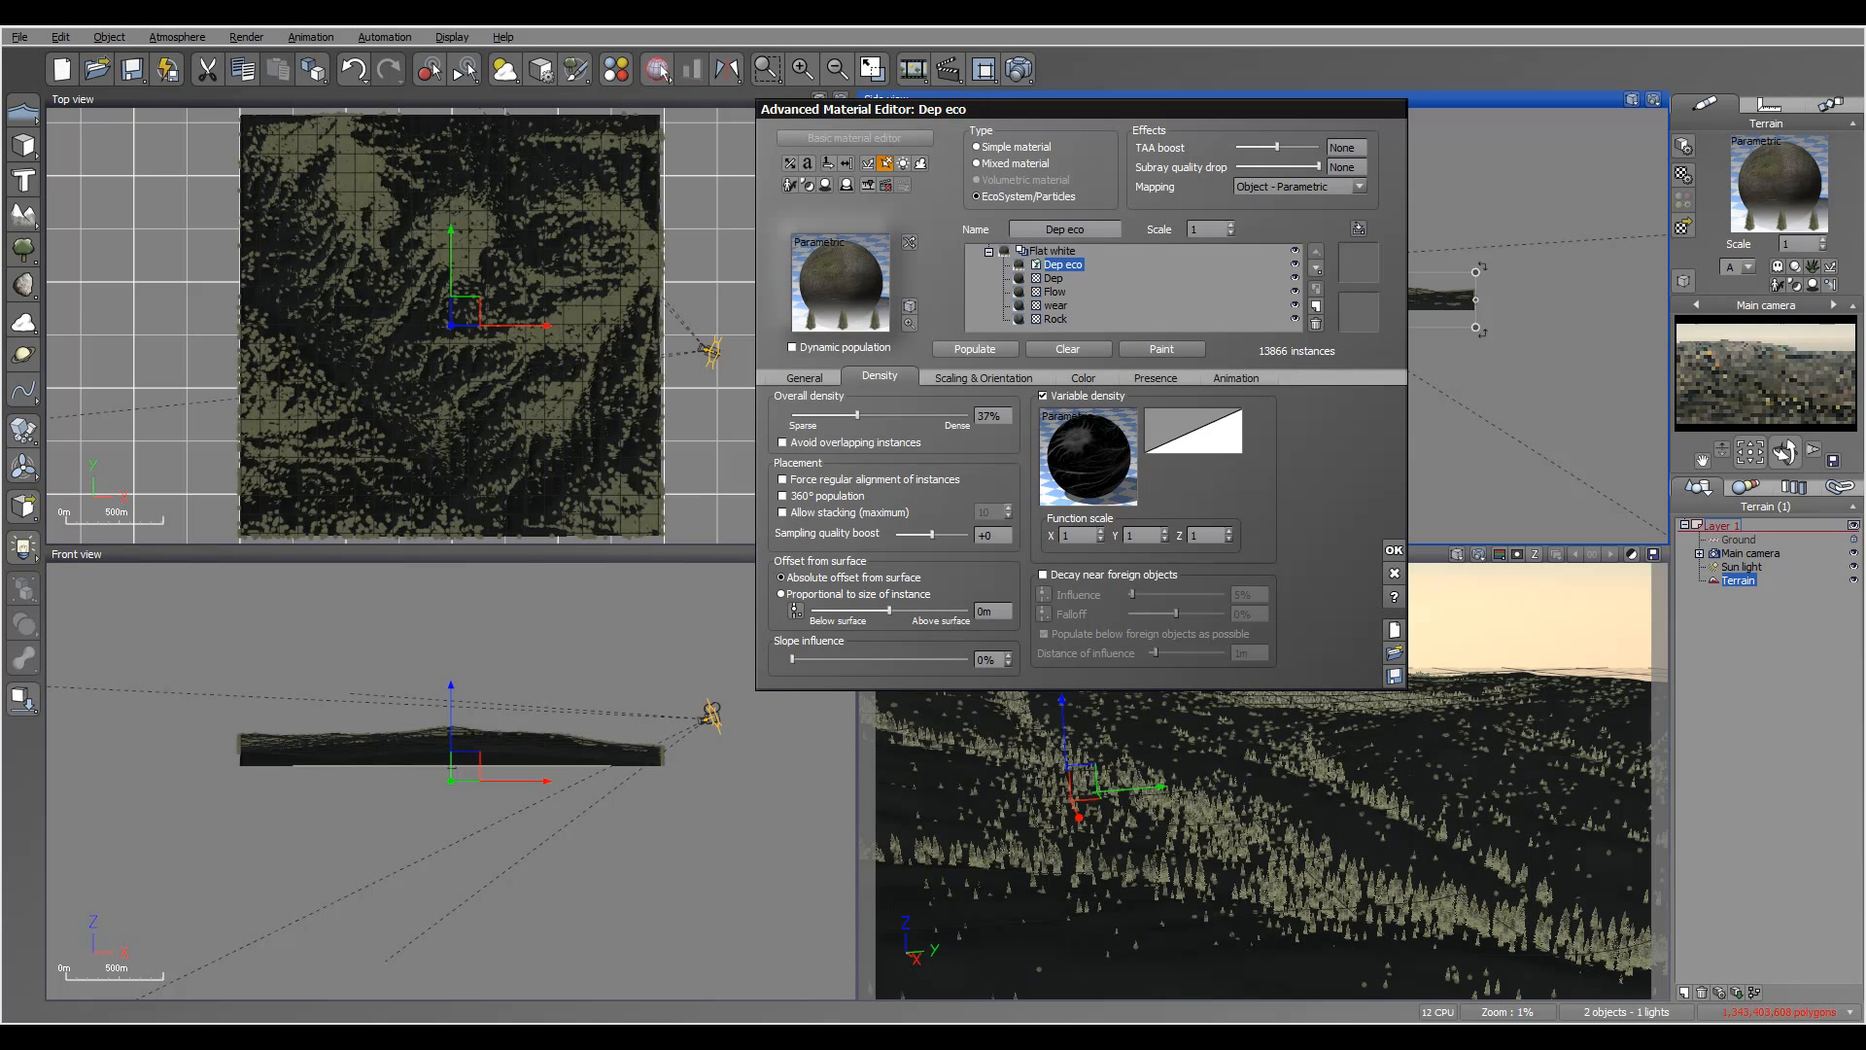
left_click_drag(935, 109, 911, 110)
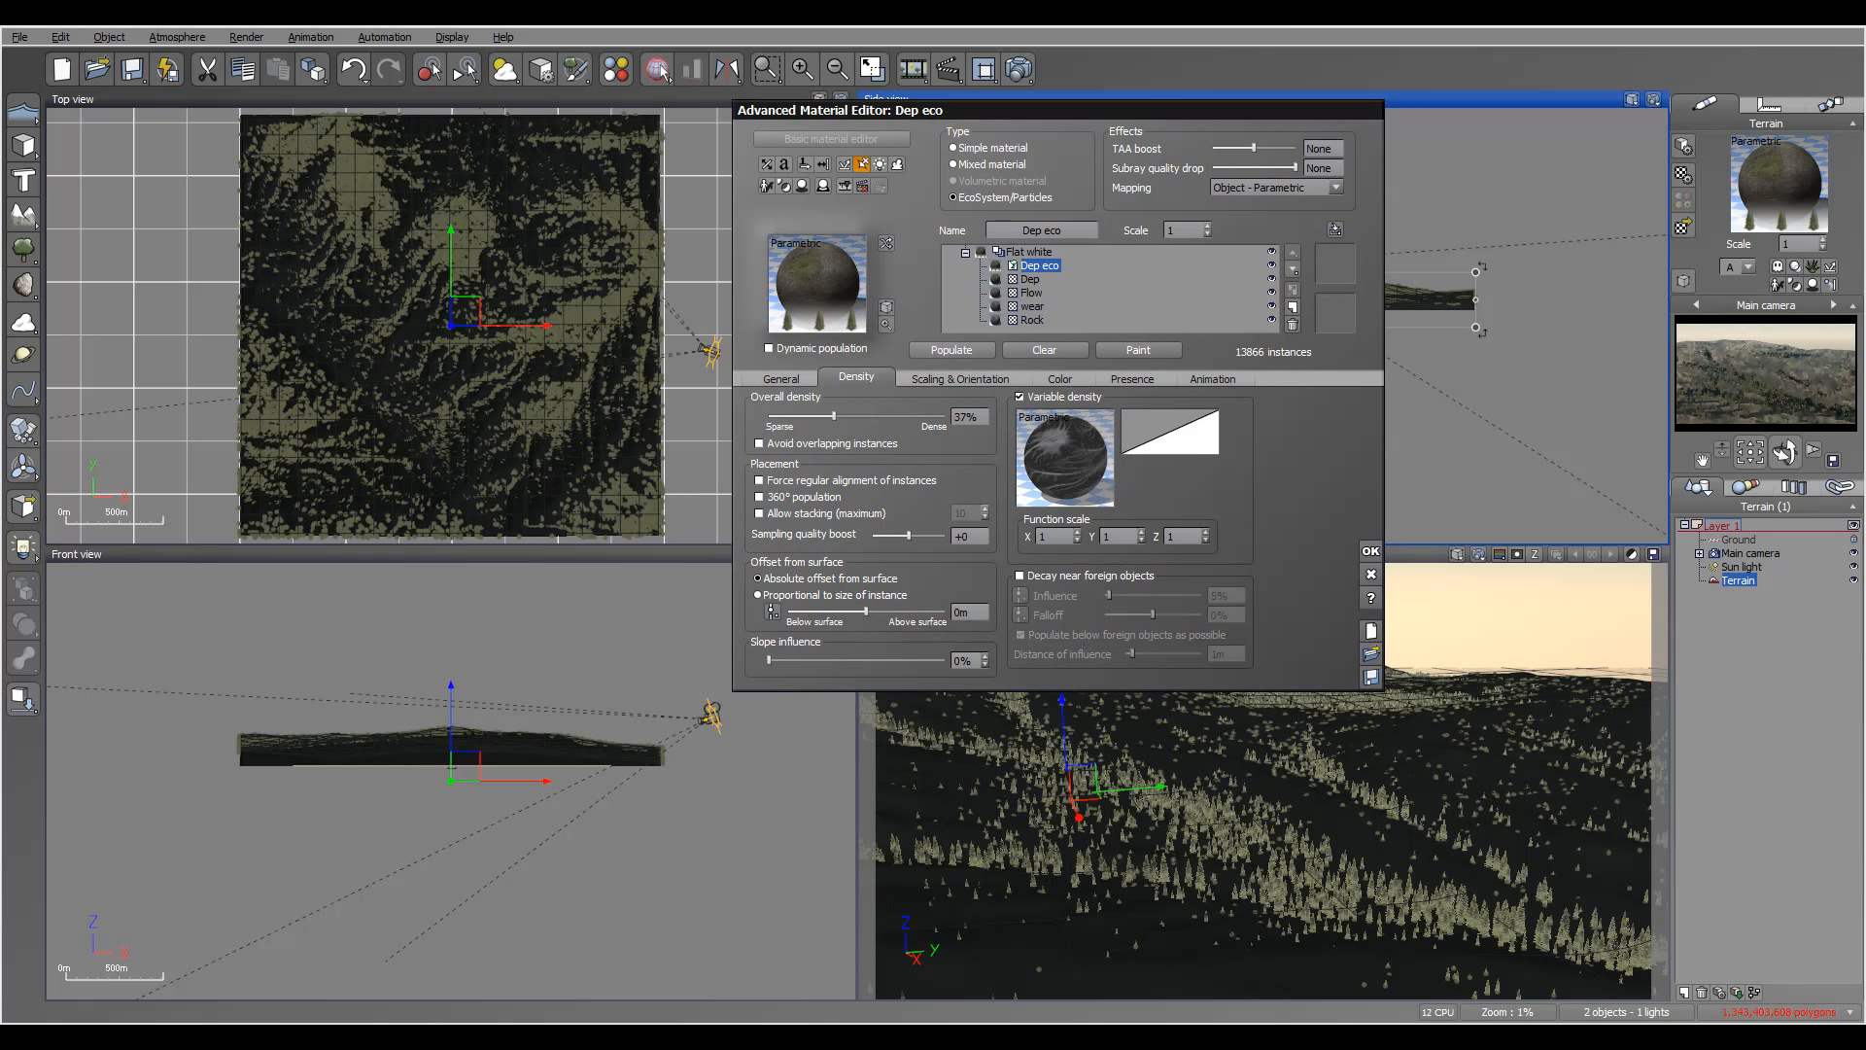
- Edit the Dep eco density function and insert a filter node between the projected texture map and the Density output
right_click(1066, 496)
left_click(1108, 506)
left_click_drag(756, 530, 790, 345)
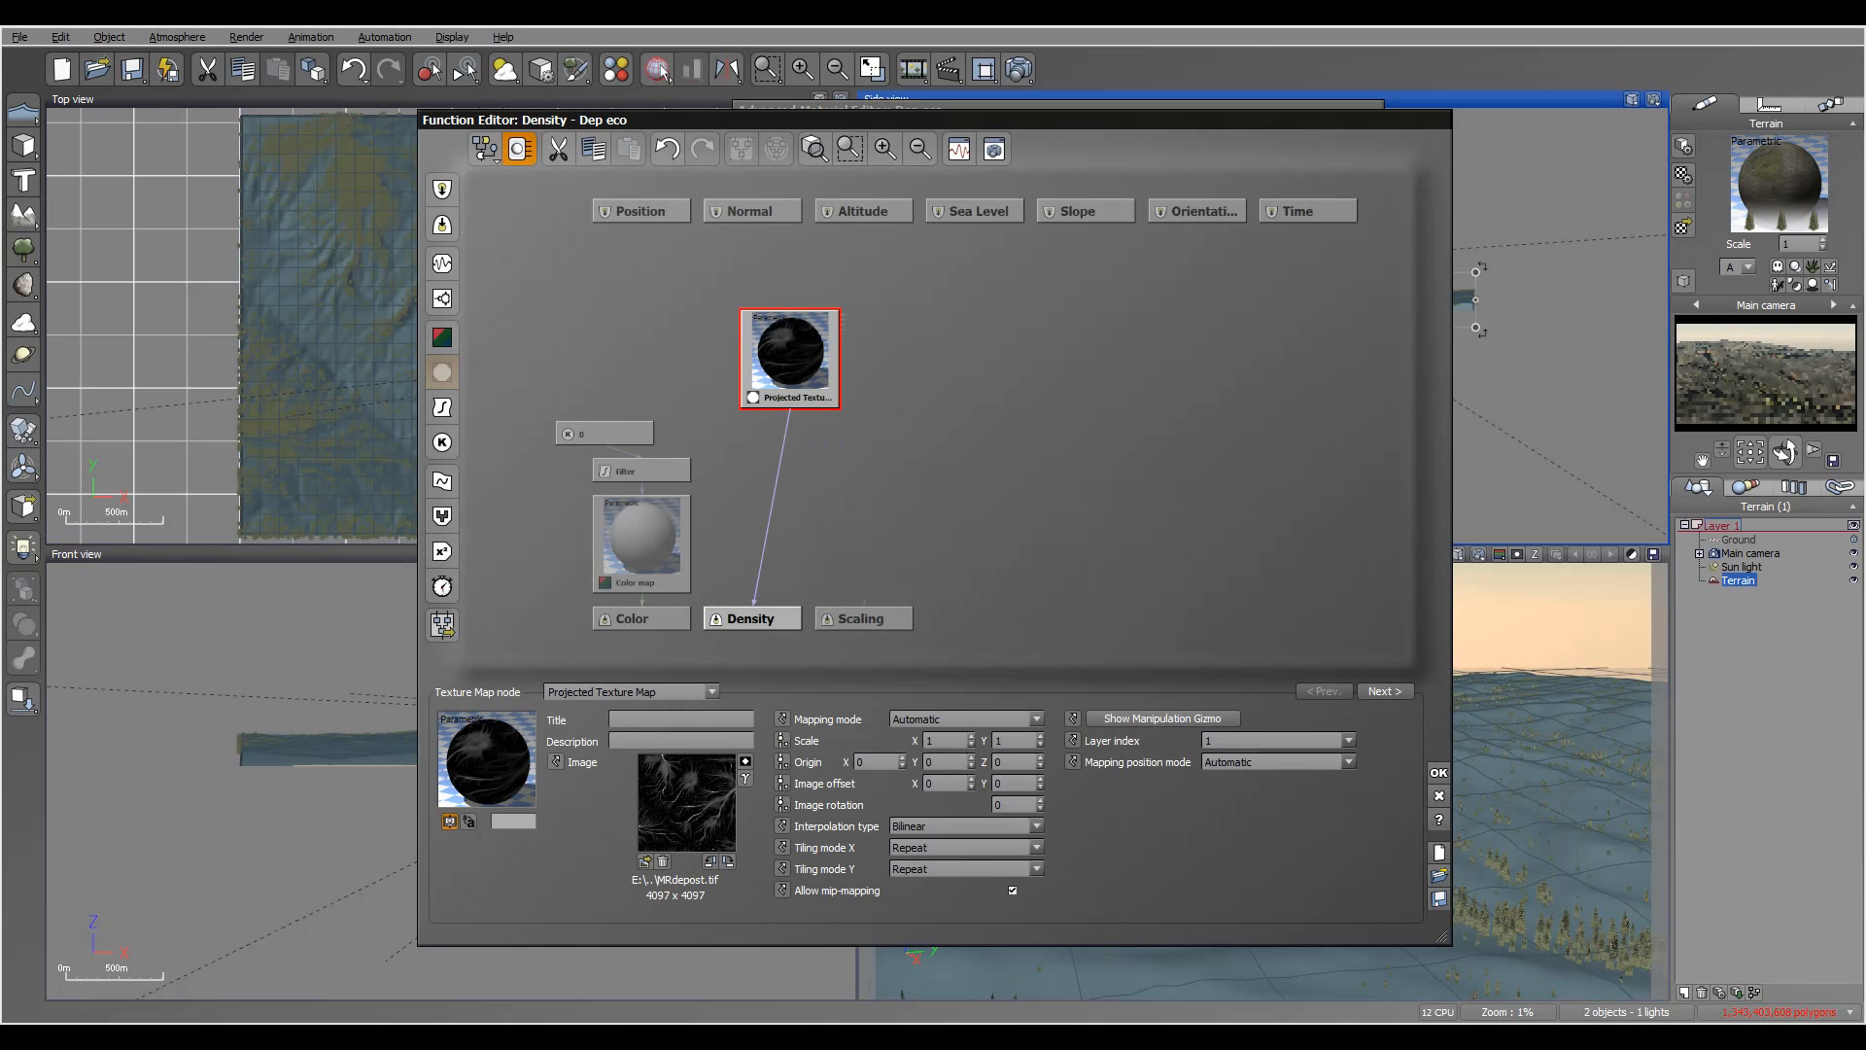
left_click(773, 507)
left_click(443, 407)
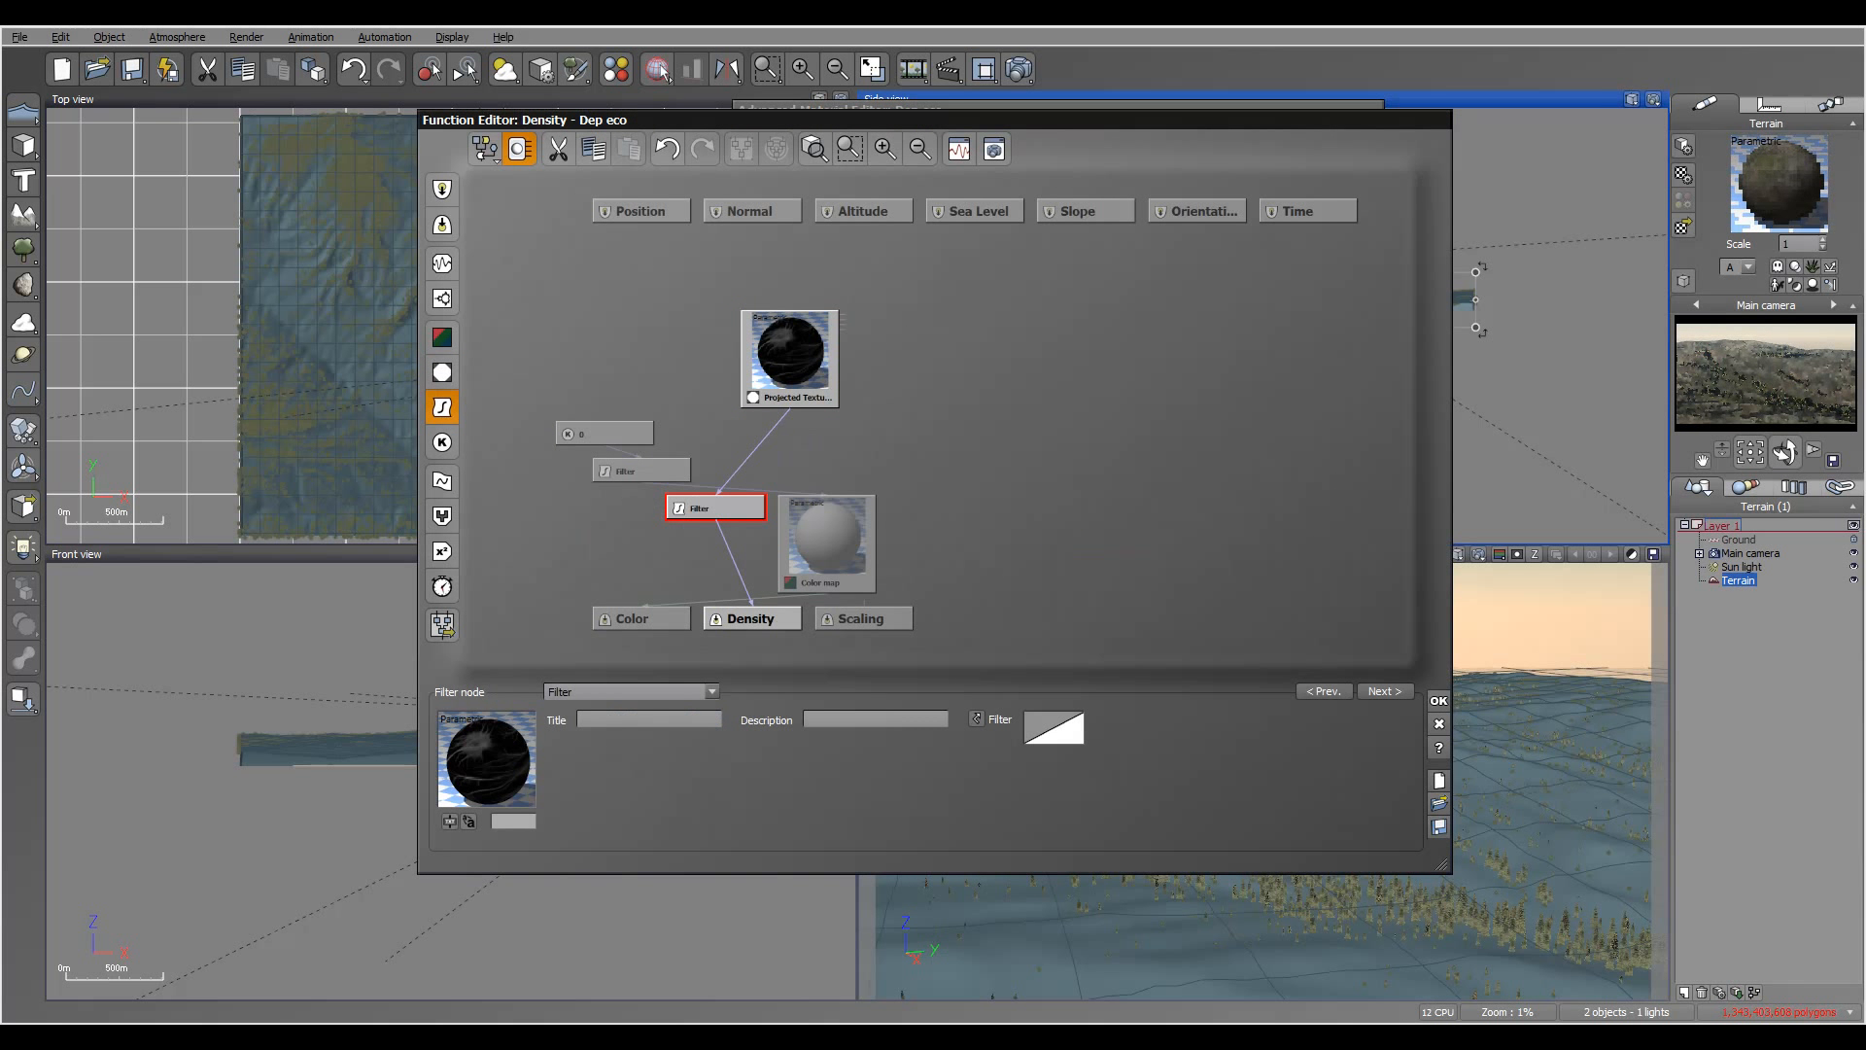
left_click_drag(716, 507, 1081, 470)
- Shape the filter into a steeper curve with a low keypoint and a high keypoint at about X 0.62, Y 0.89, and accept the function
right_click(1053, 727)
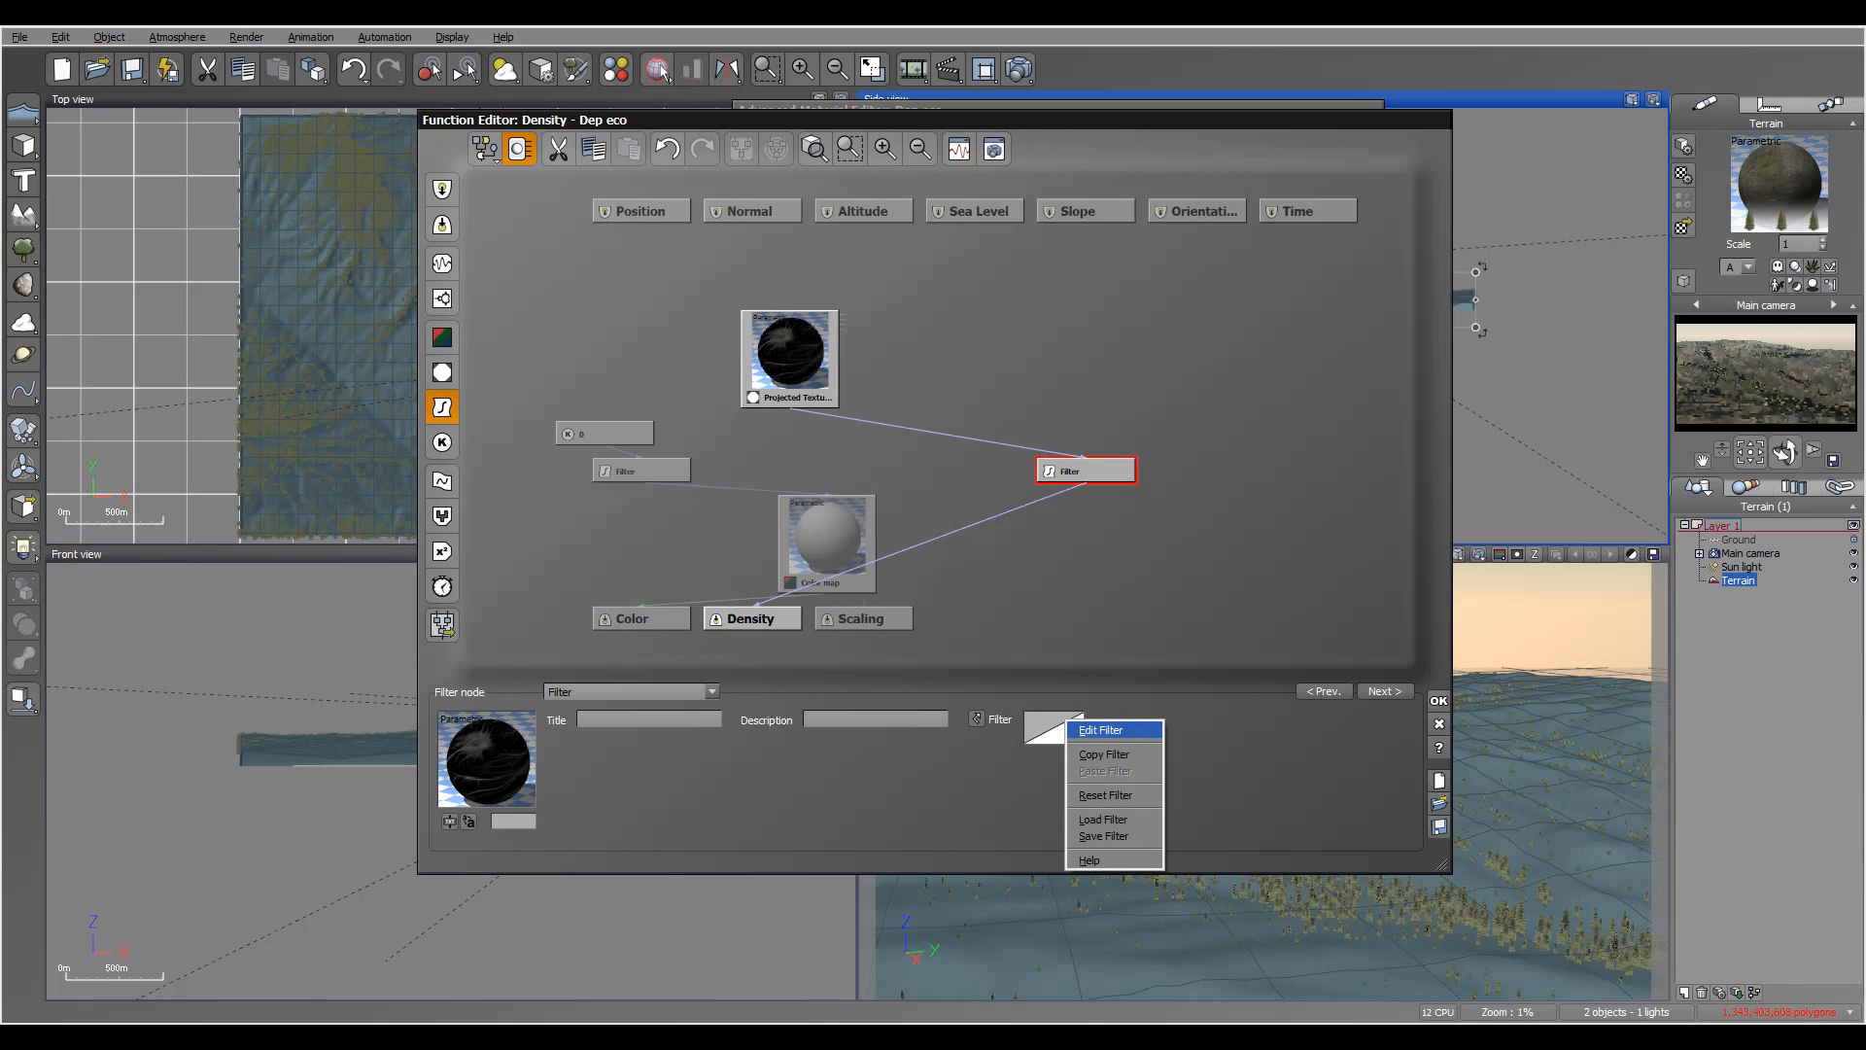
left_click(1098, 734)
left_click_drag(1373, 455, 1329, 525)
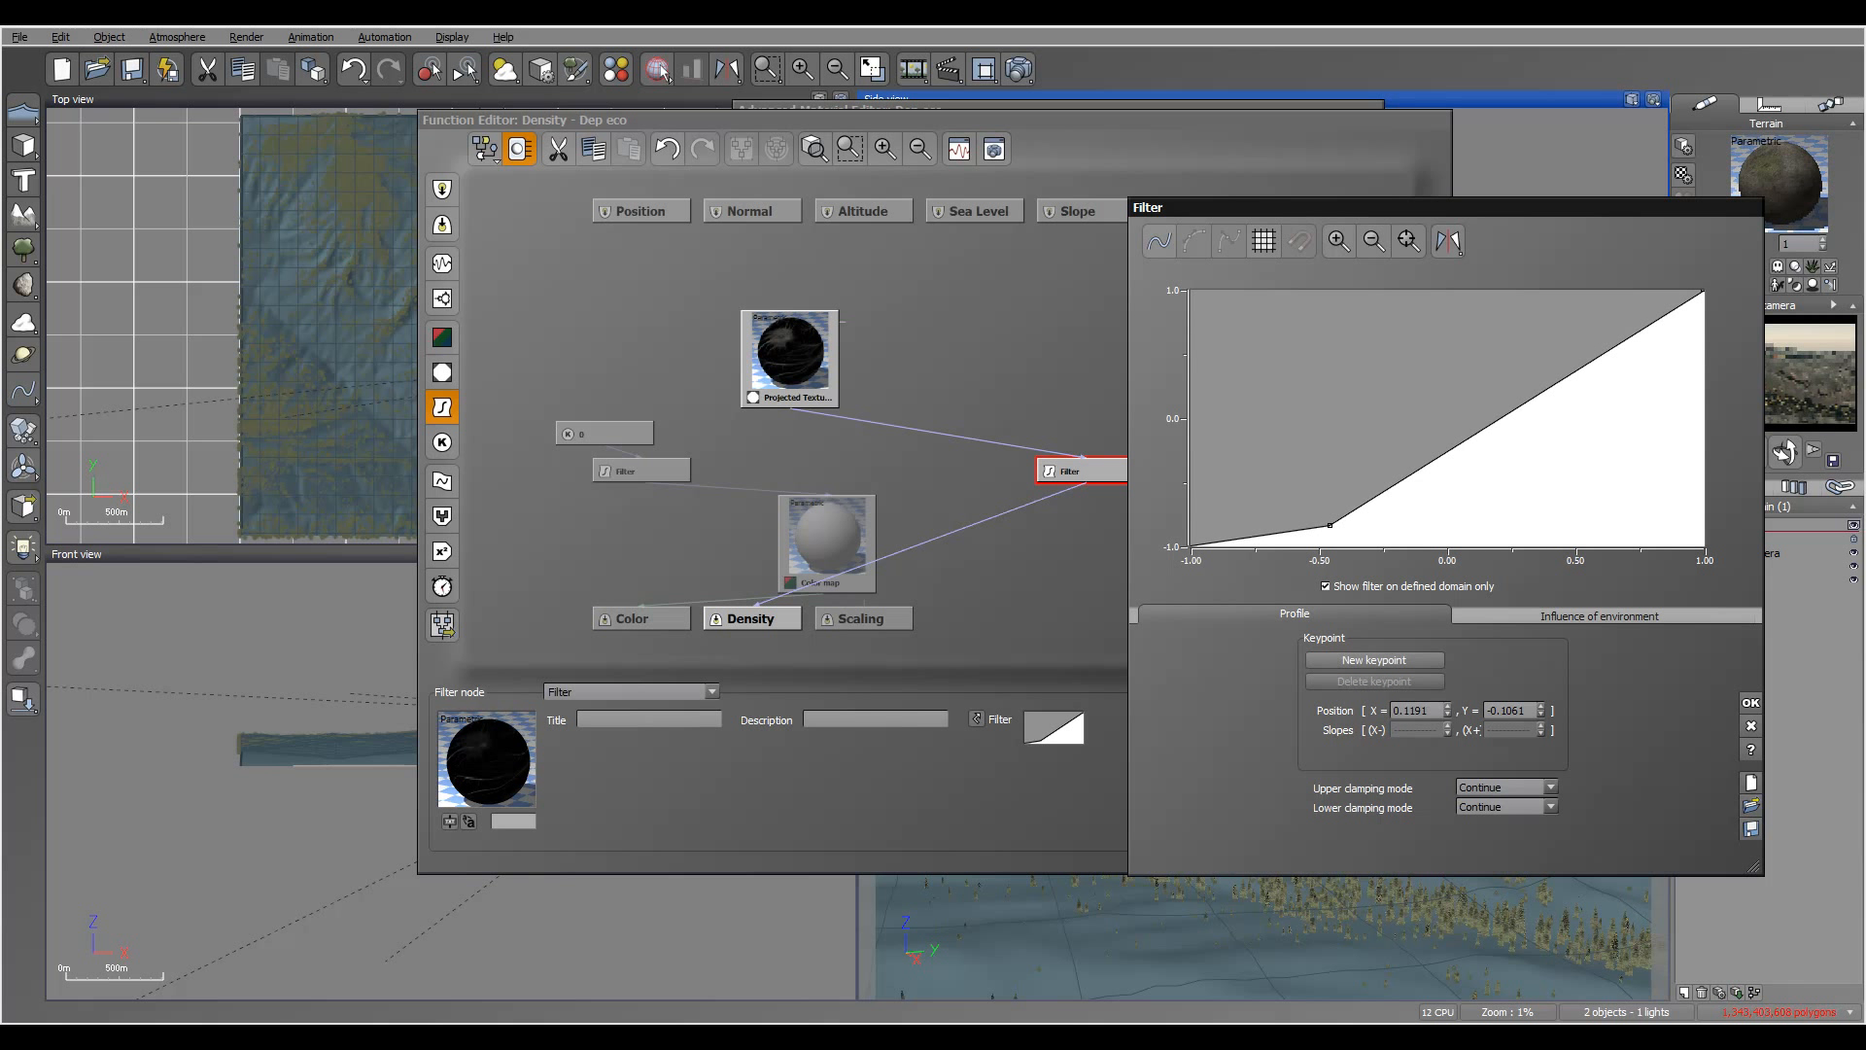
left_click_drag(1516, 409, 1643, 310)
left_click_drag(1330, 525, 1360, 527)
left_click_drag(1643, 310, 1607, 303)
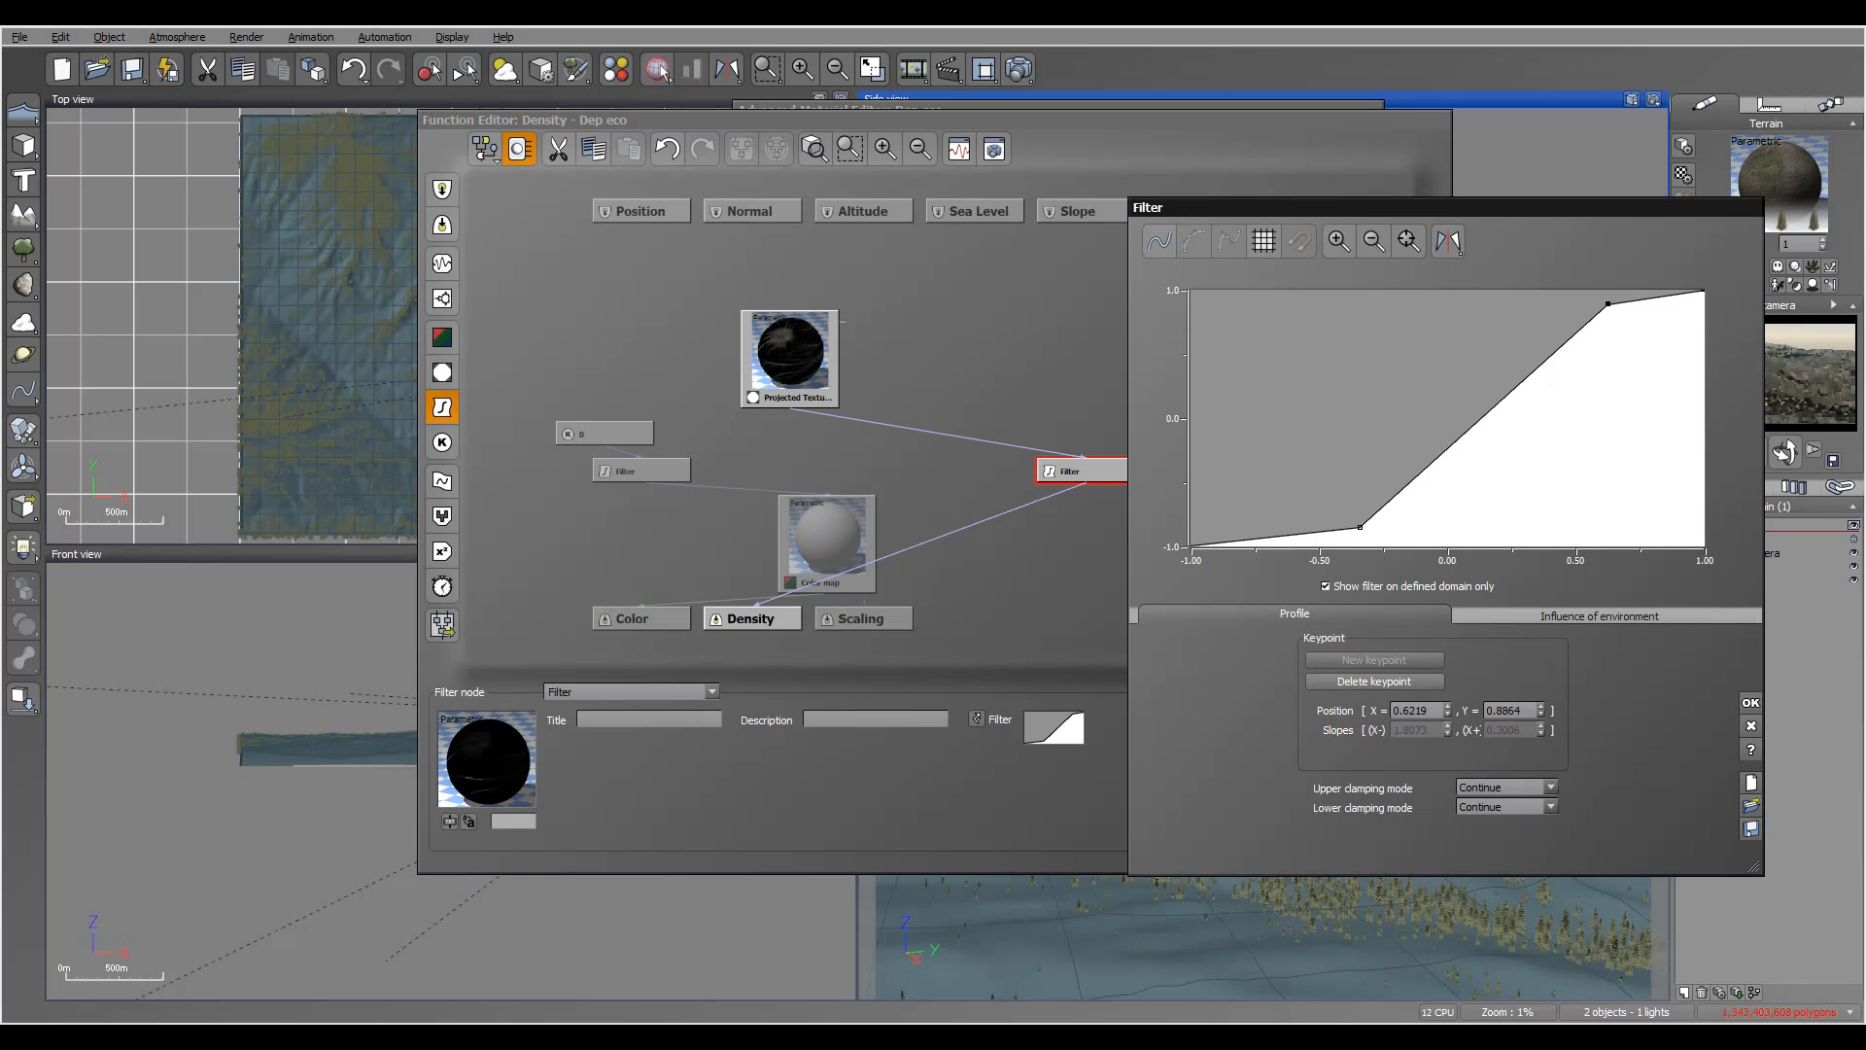
left_click_drag(1360, 527, 1340, 532)
left_click(1751, 702)
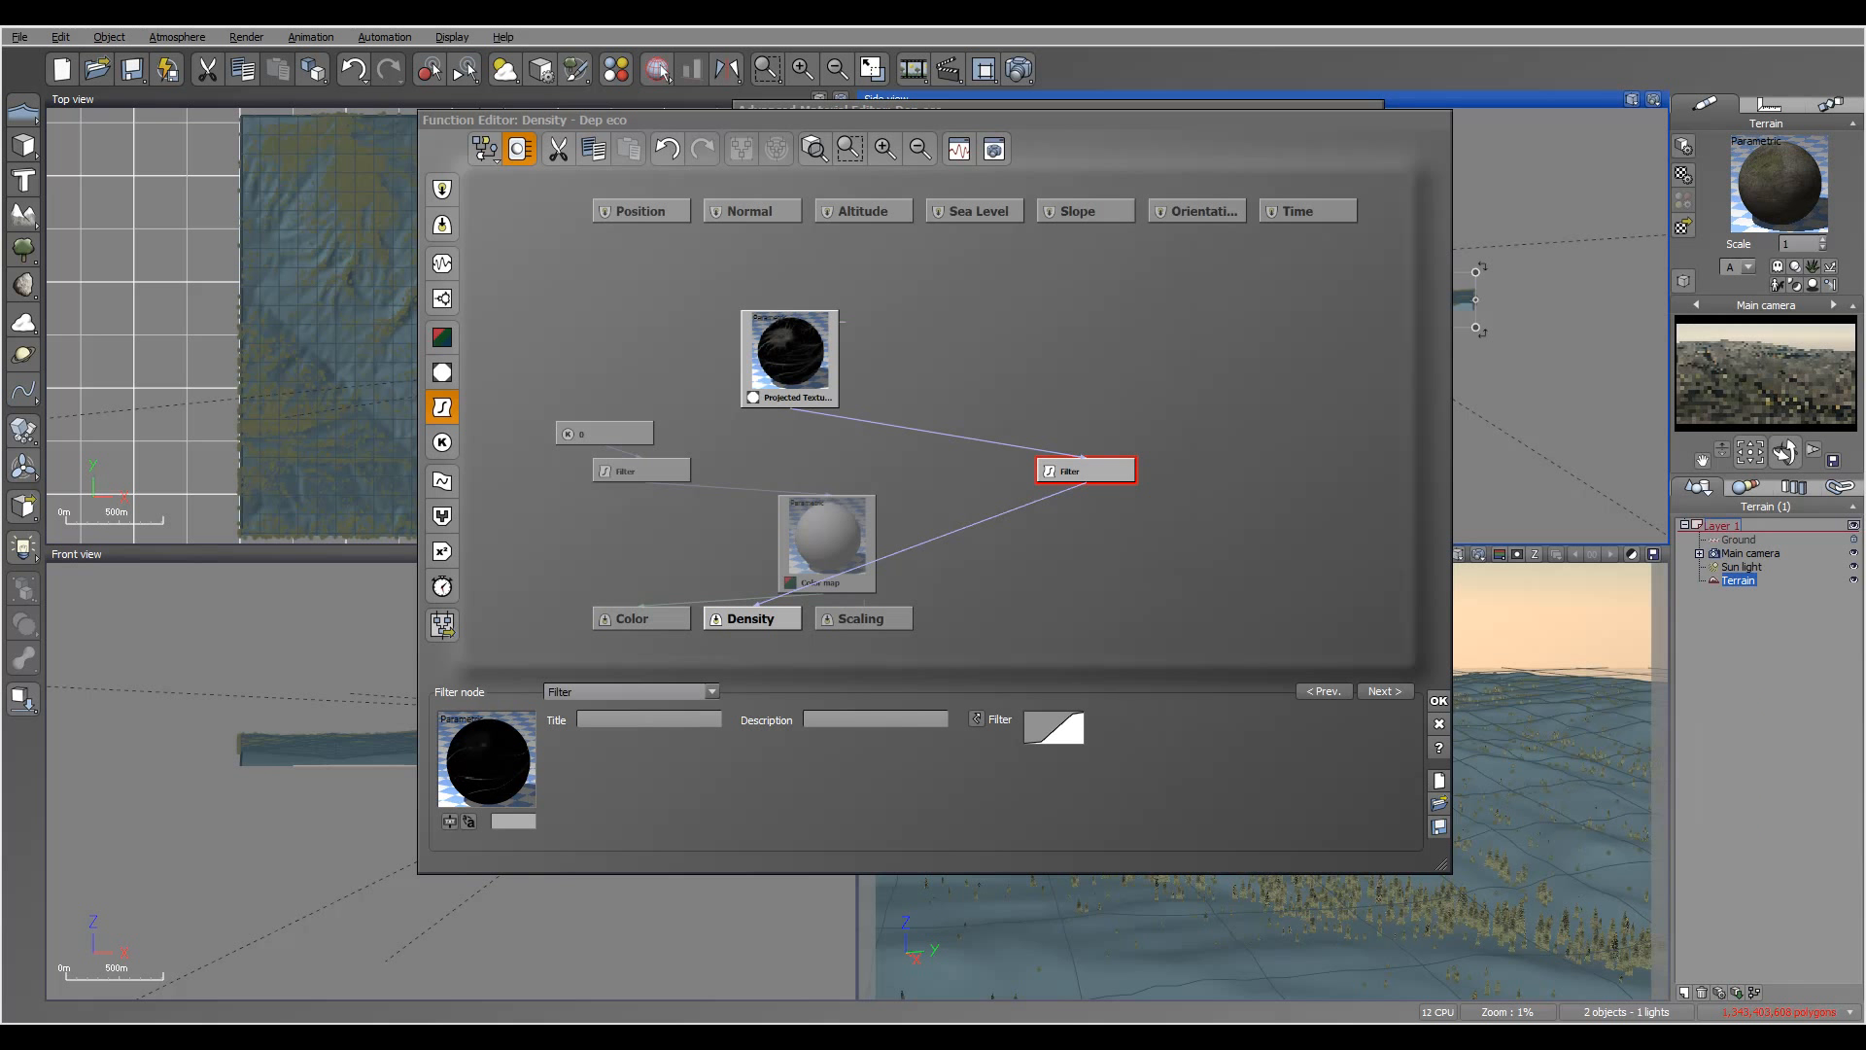
left_click(1438, 699)
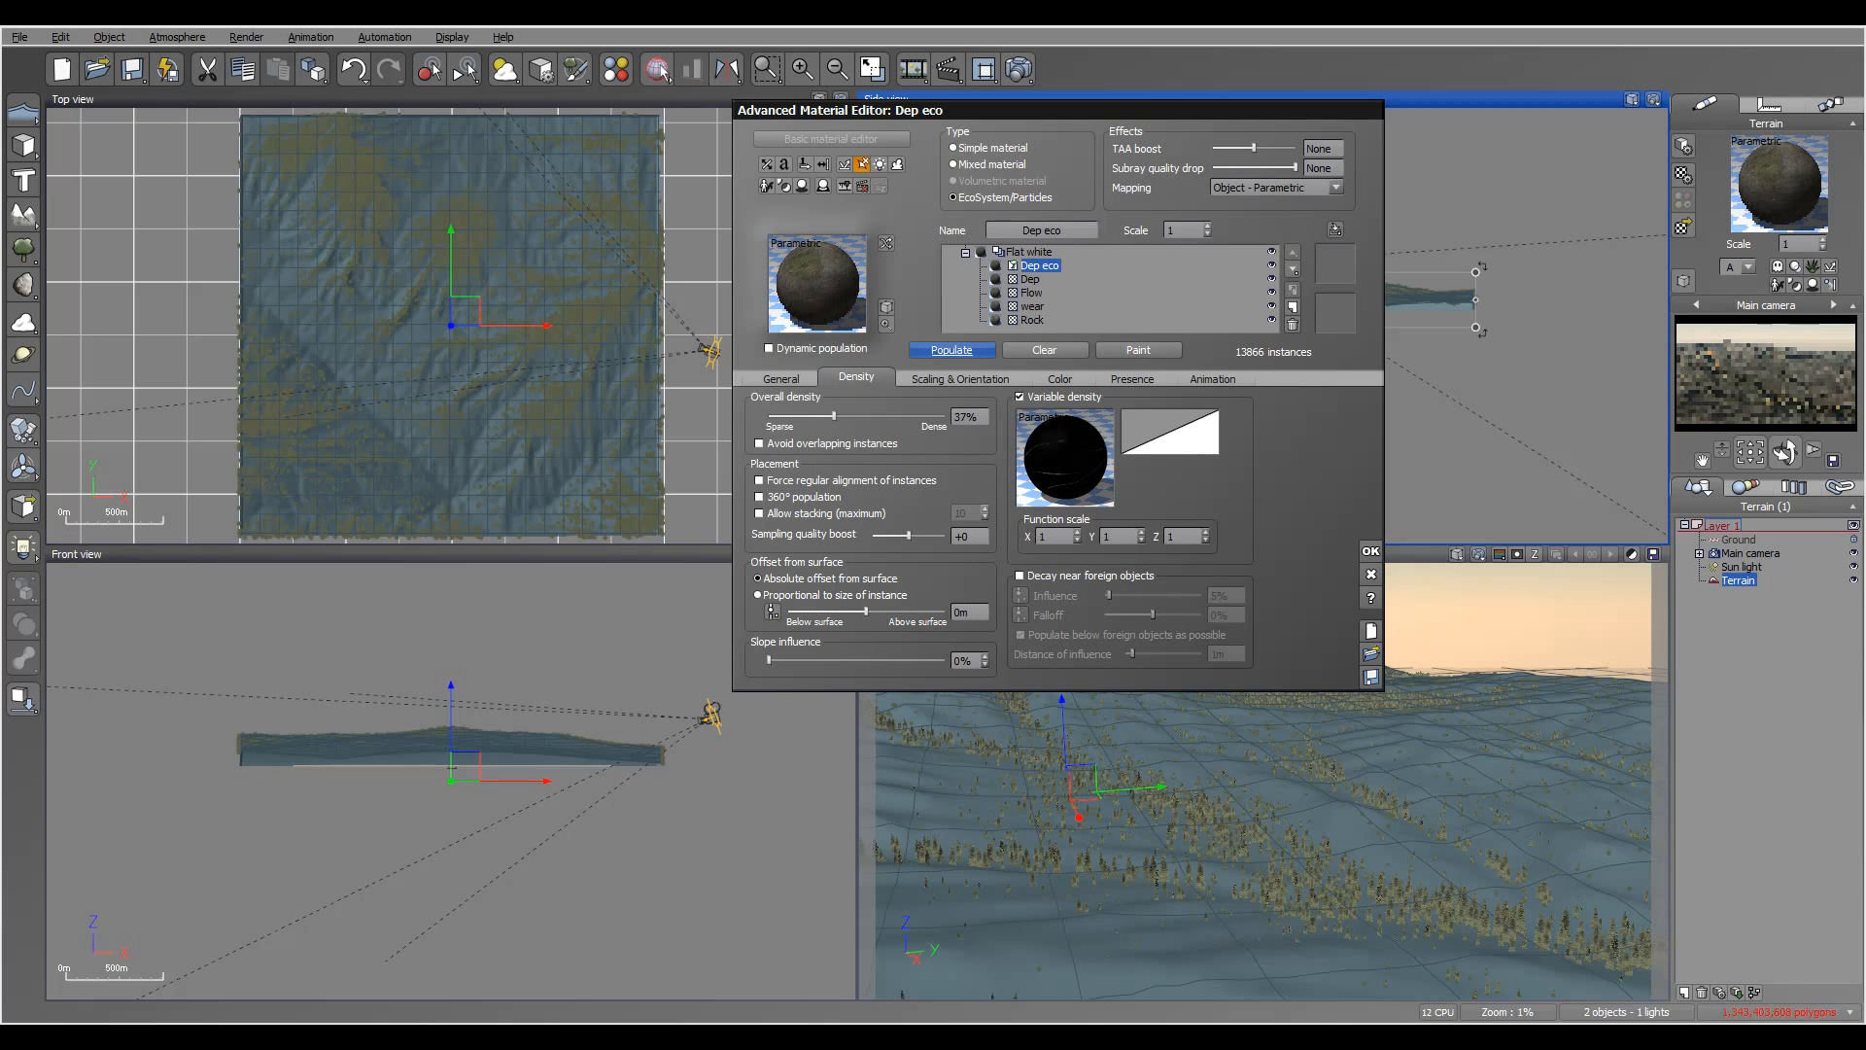
- Populate the Dep eco layer through the filtered density without switching to dynamic population
left_click(950, 350)
left_click(1291, 549)
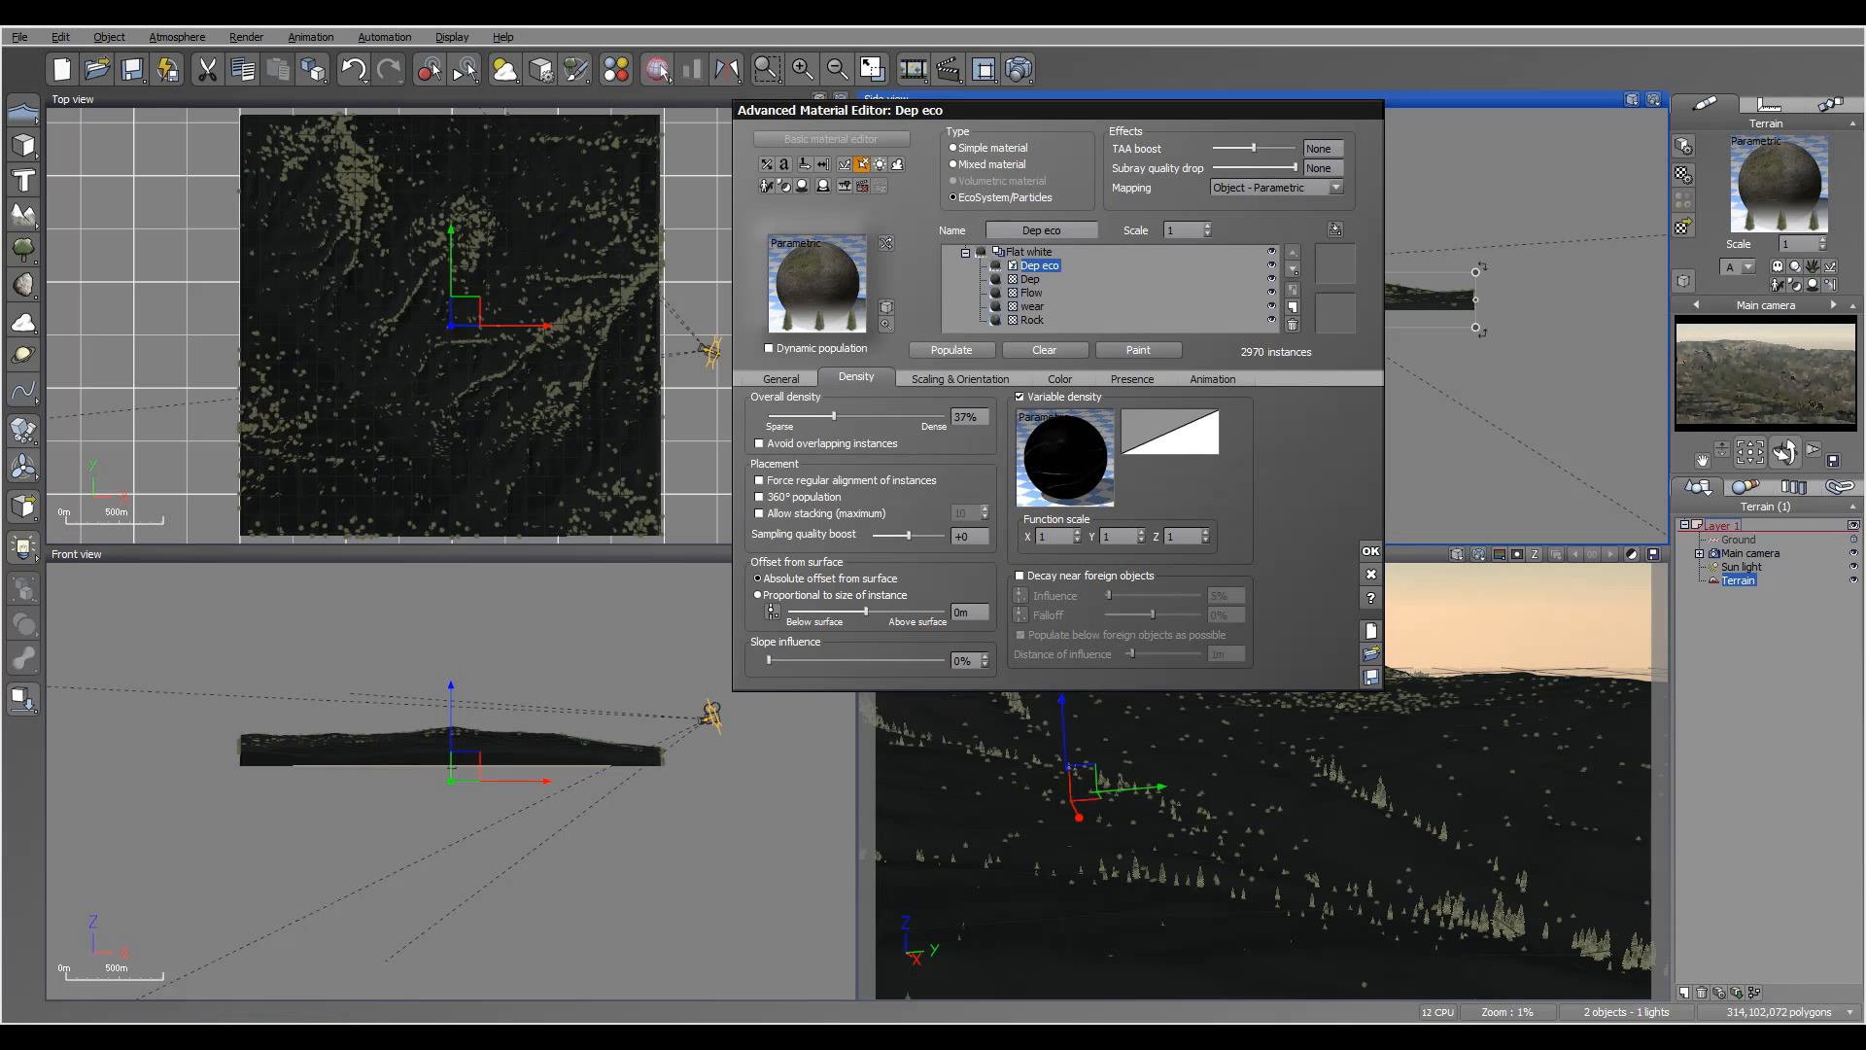
left_click_drag(835, 110, 760, 138)
- Slightly reduce Dep eco's low-density shrink radius, set the overall density to 69% and repopulate without dynamic population
left_click(886, 404)
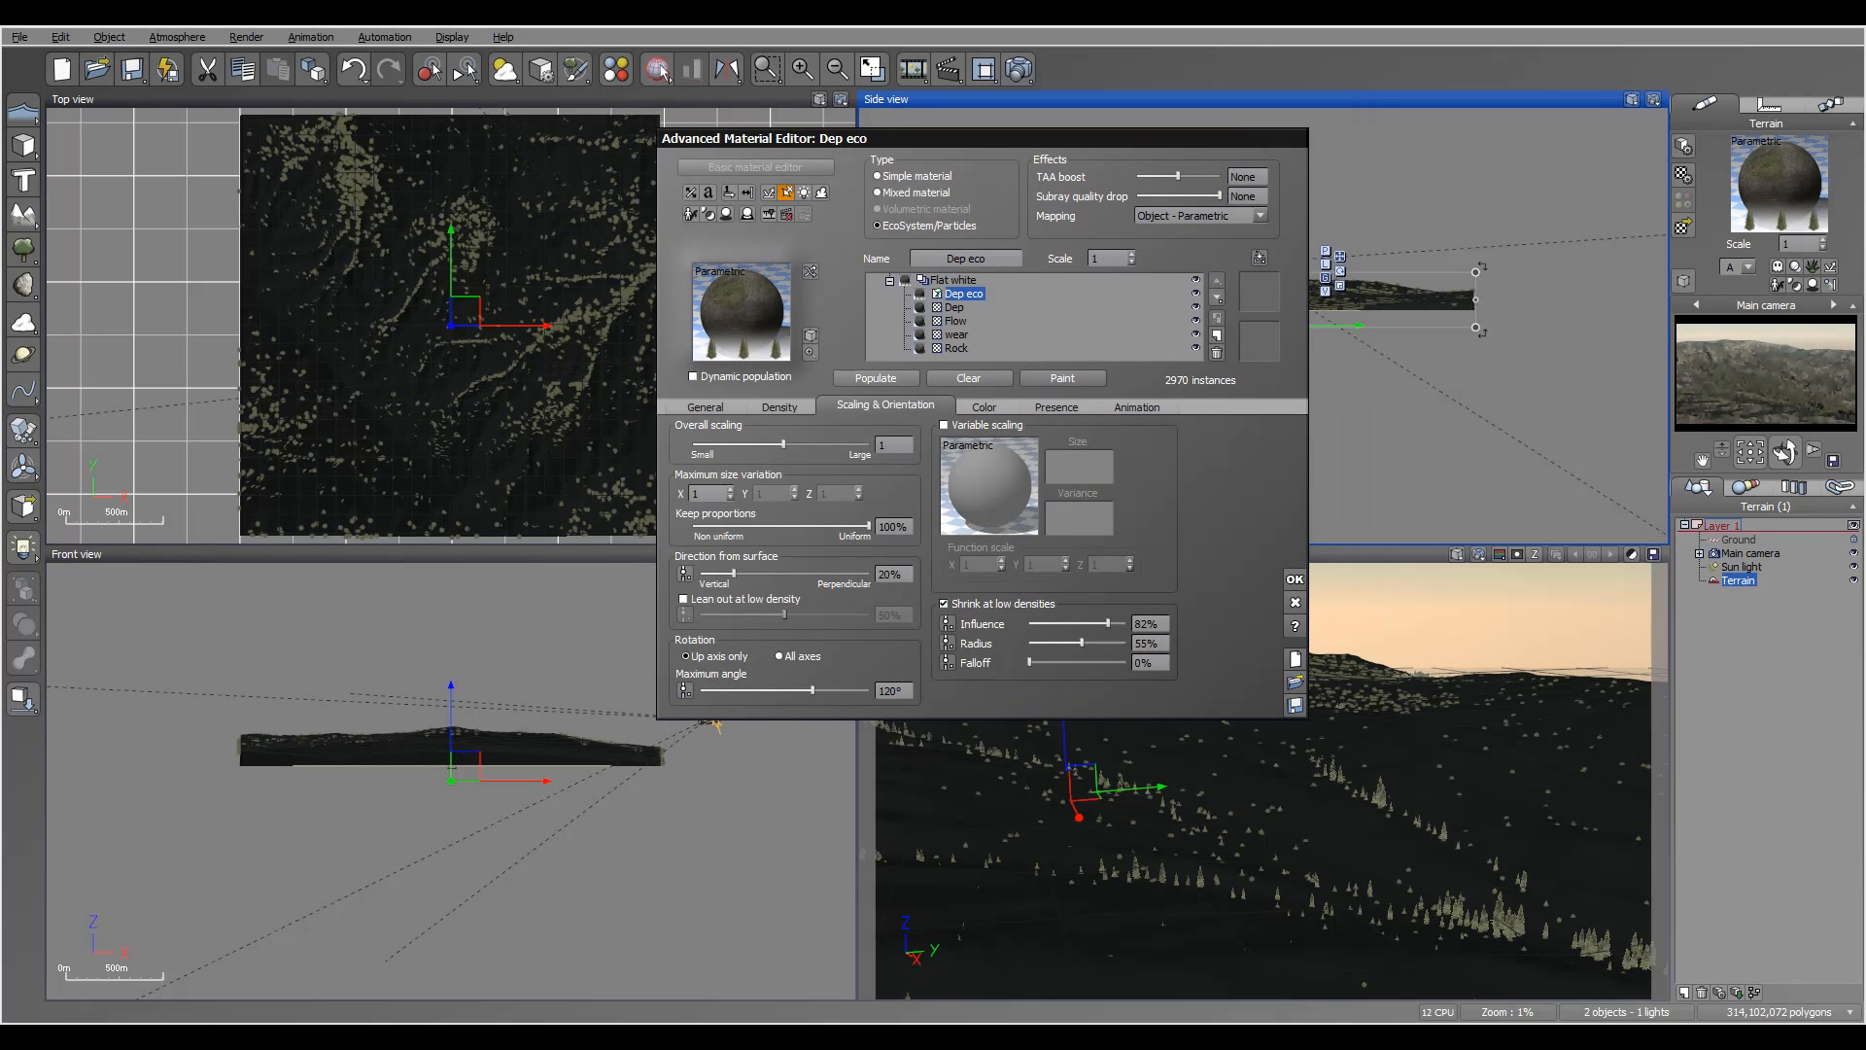
left_click_drag(1081, 642, 1068, 642)
left_click(779, 407)
left_click(874, 378)
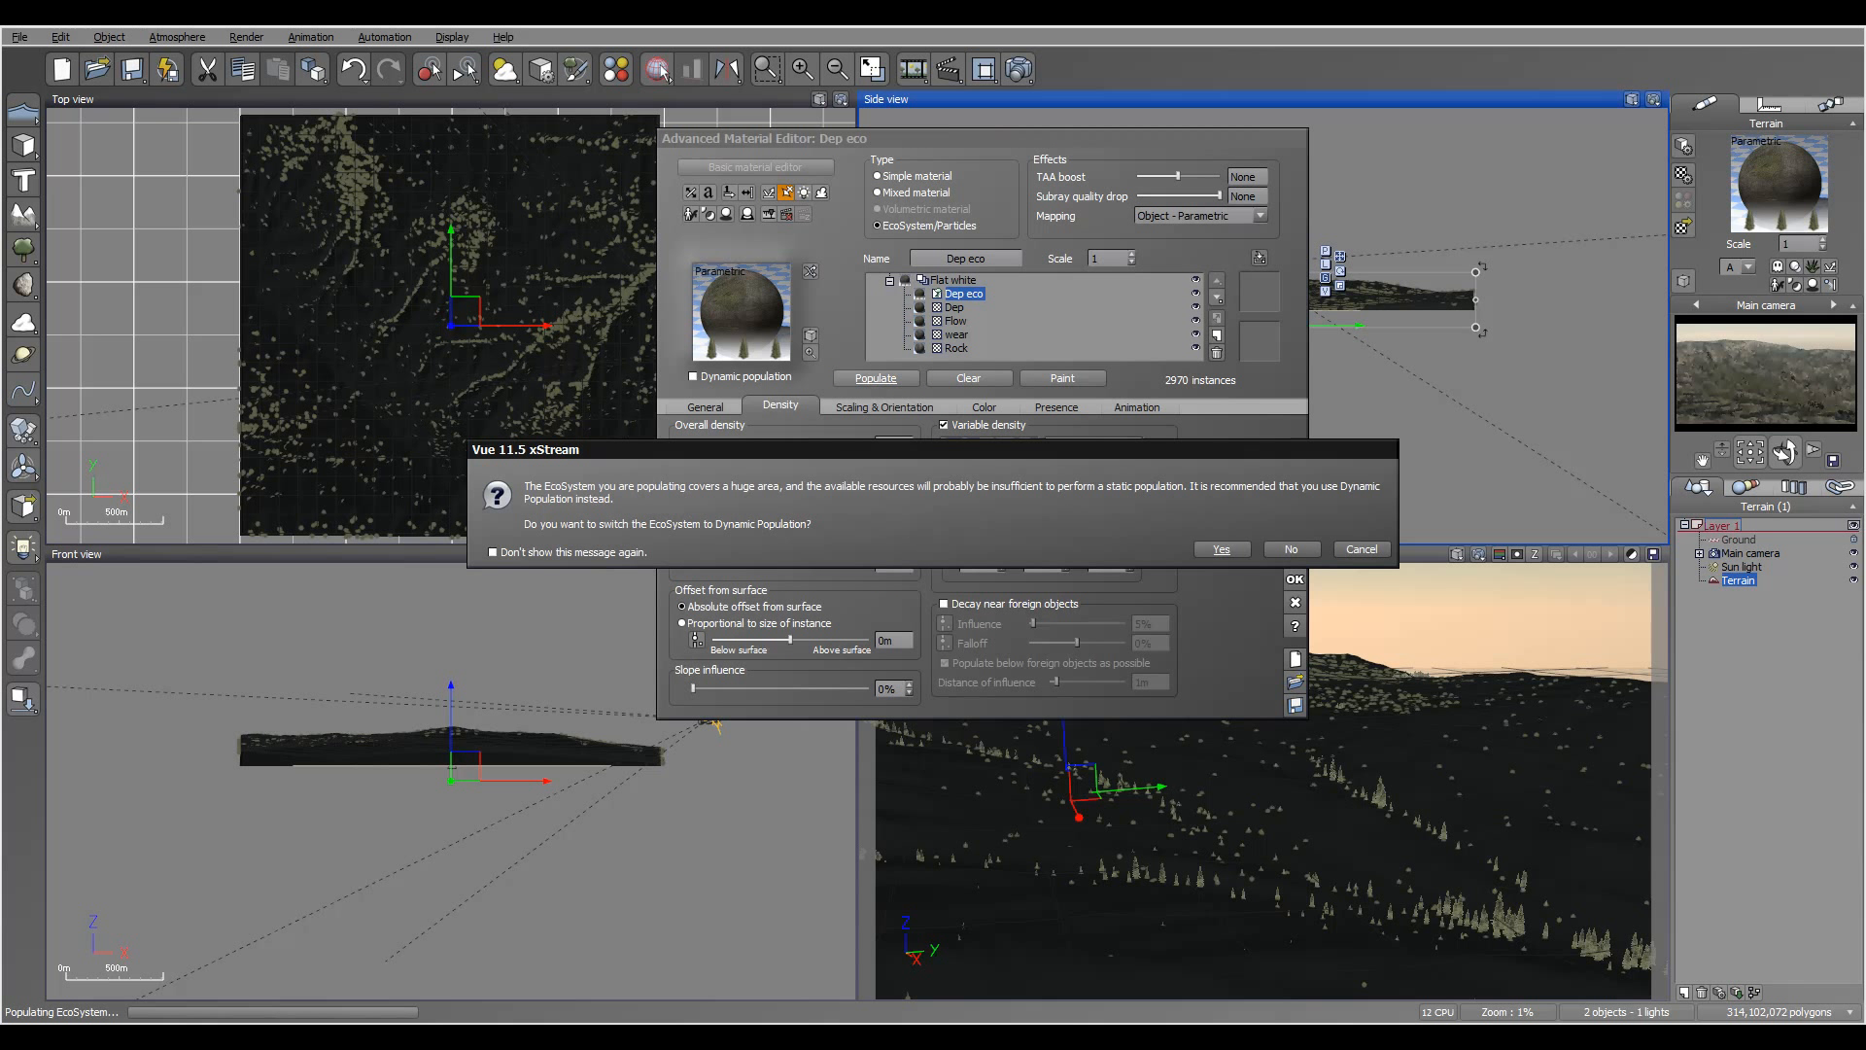
key("Return")
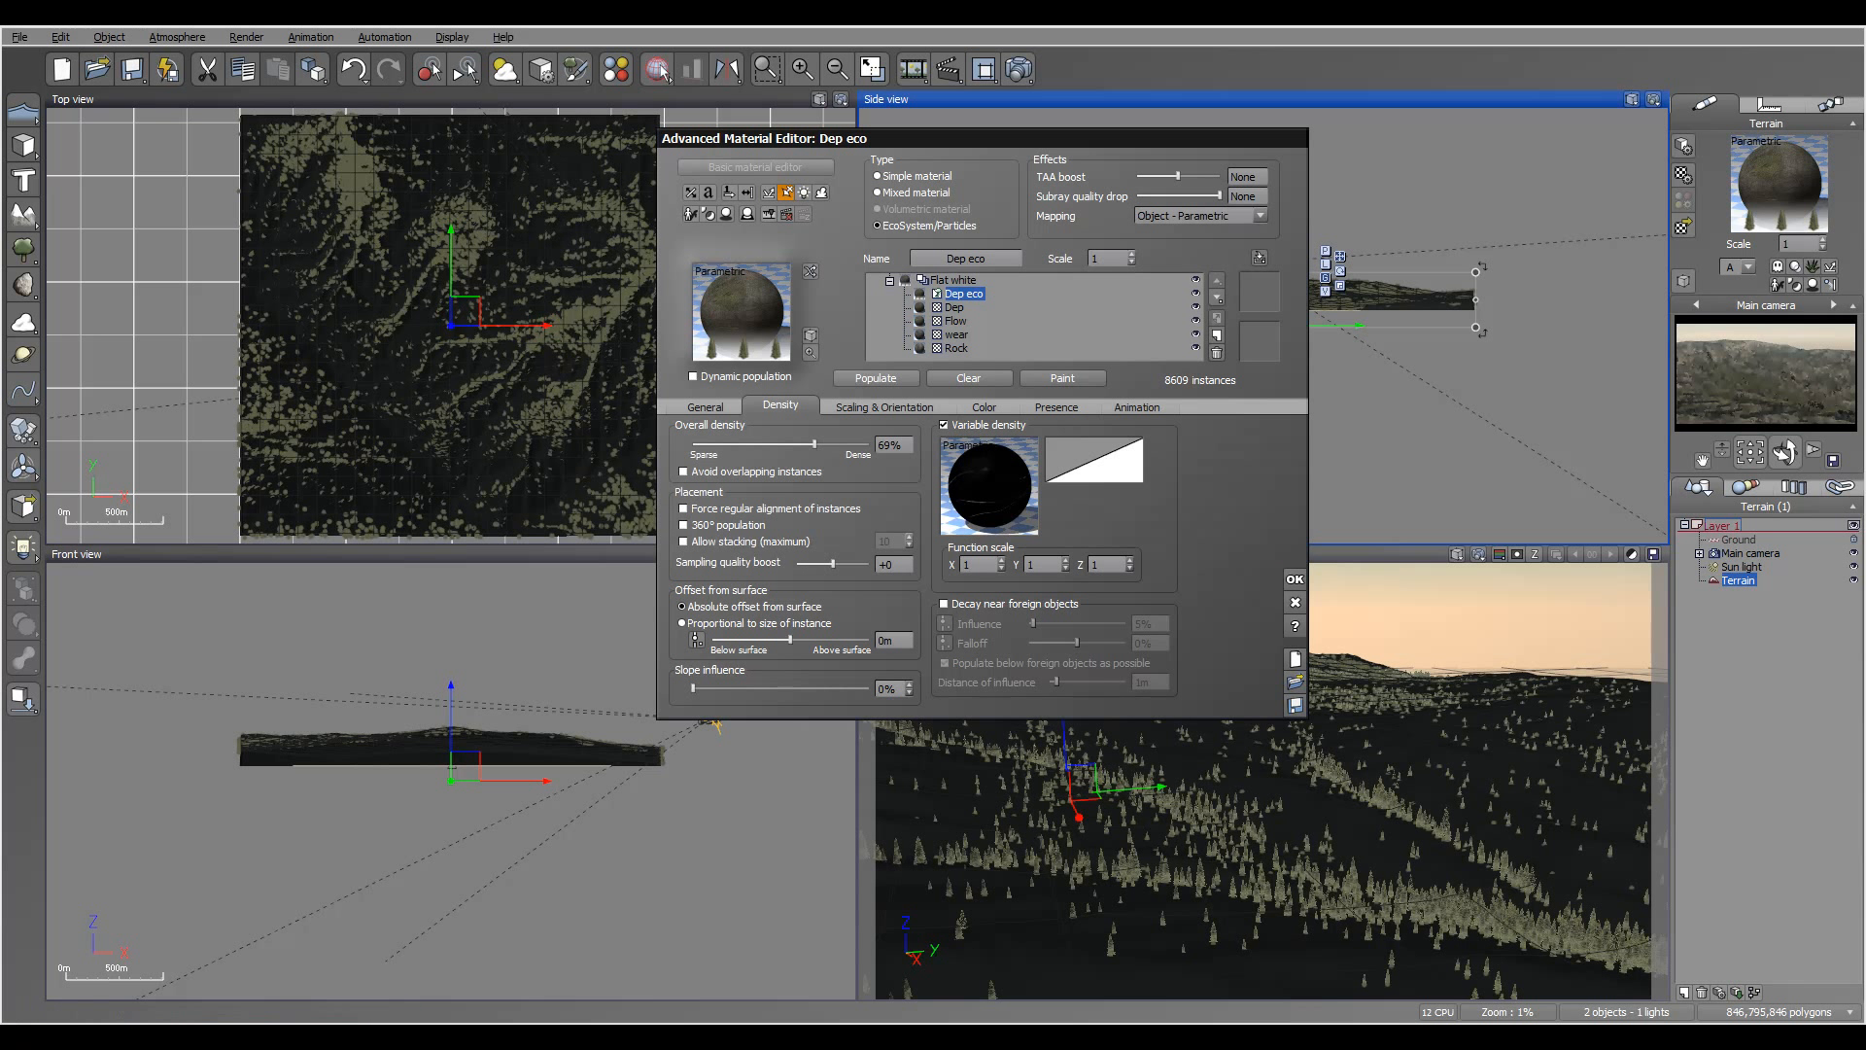
- Set the Dep eco overall density to 81% and populate the layer without switching to dynamic population
left_click_drag(875, 138, 953, 121)
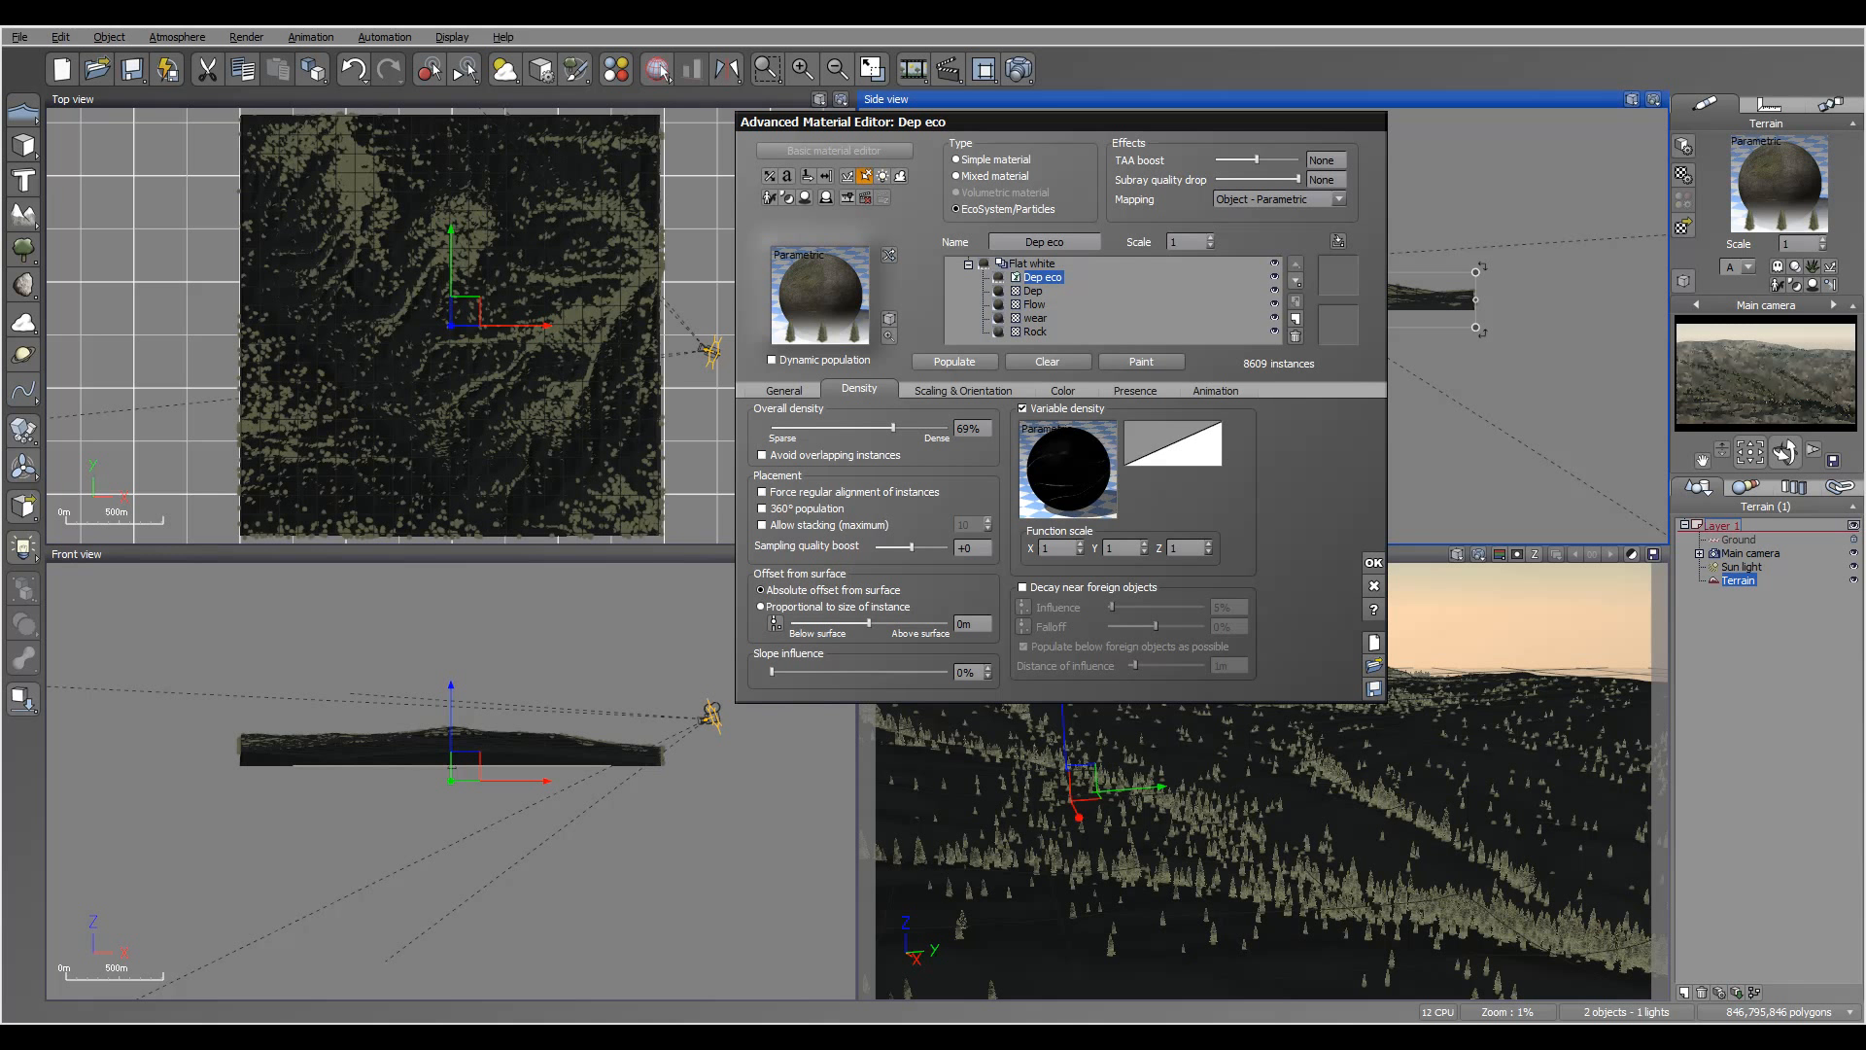
left_click_drag(953, 121, 713, 115)
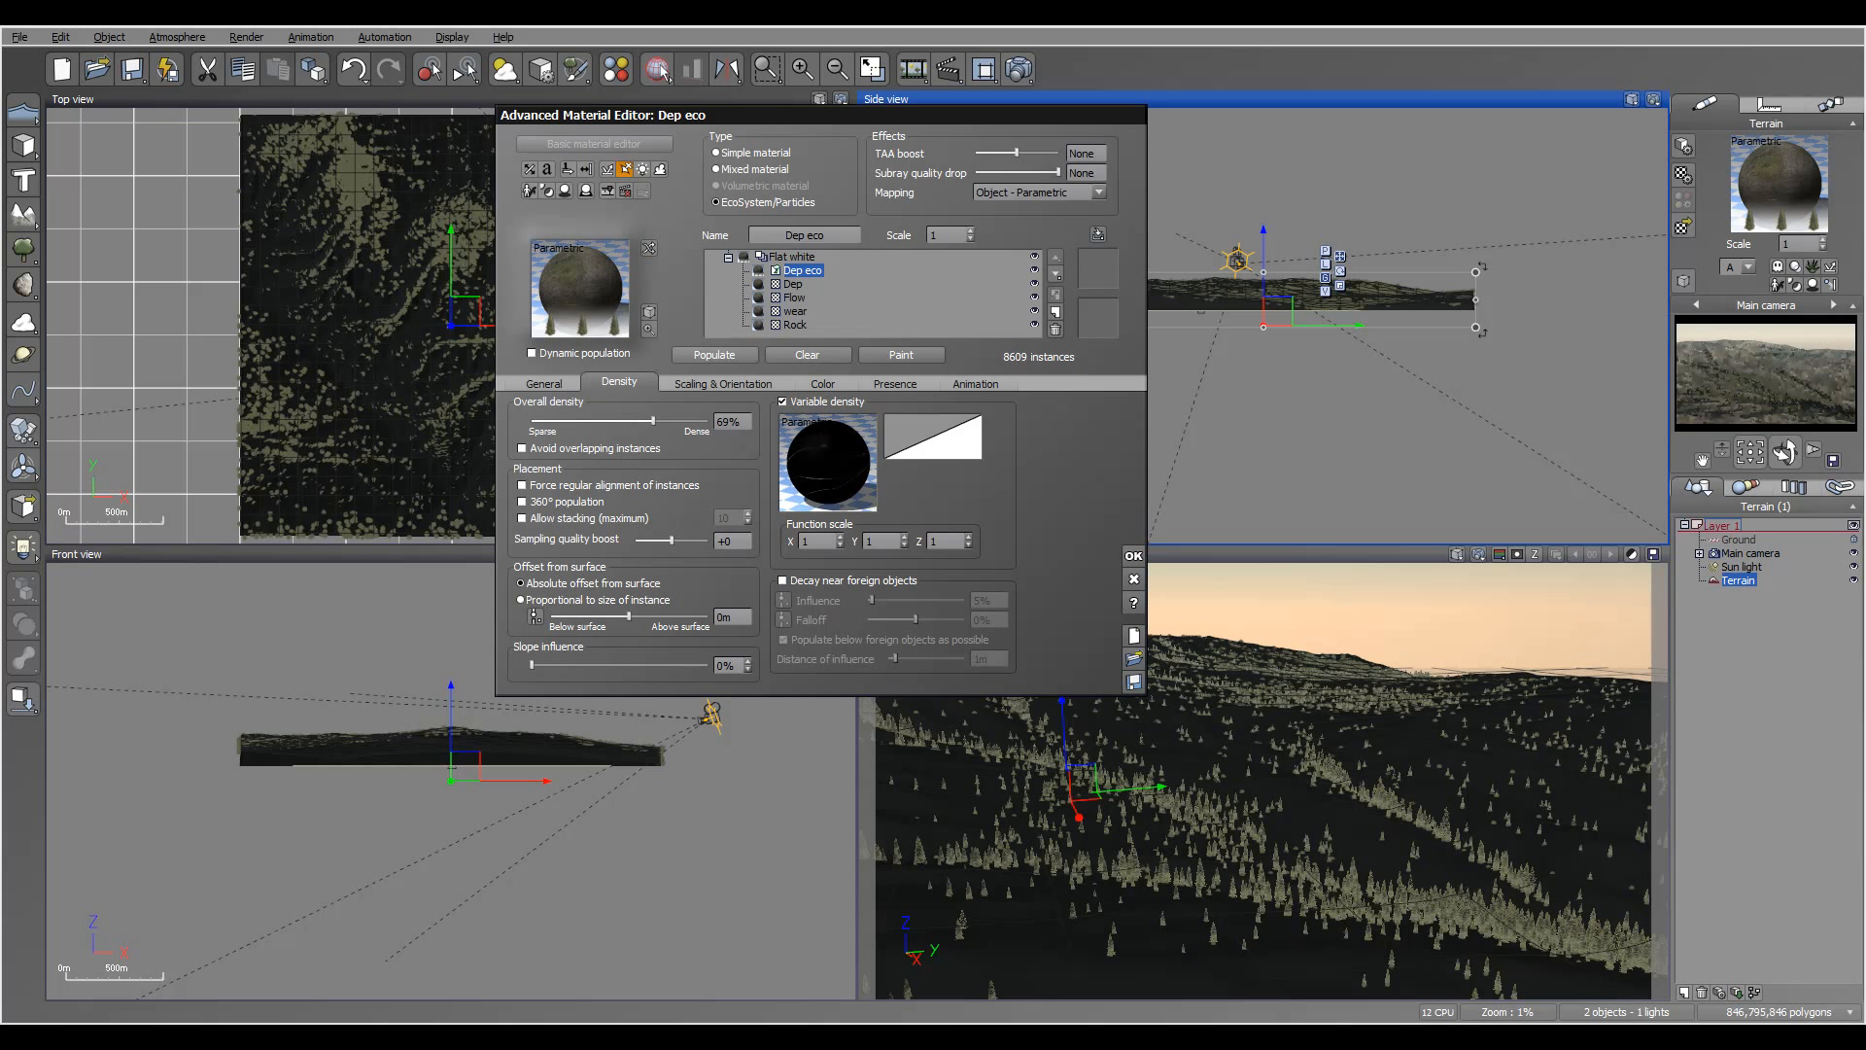
left_click(715, 355)
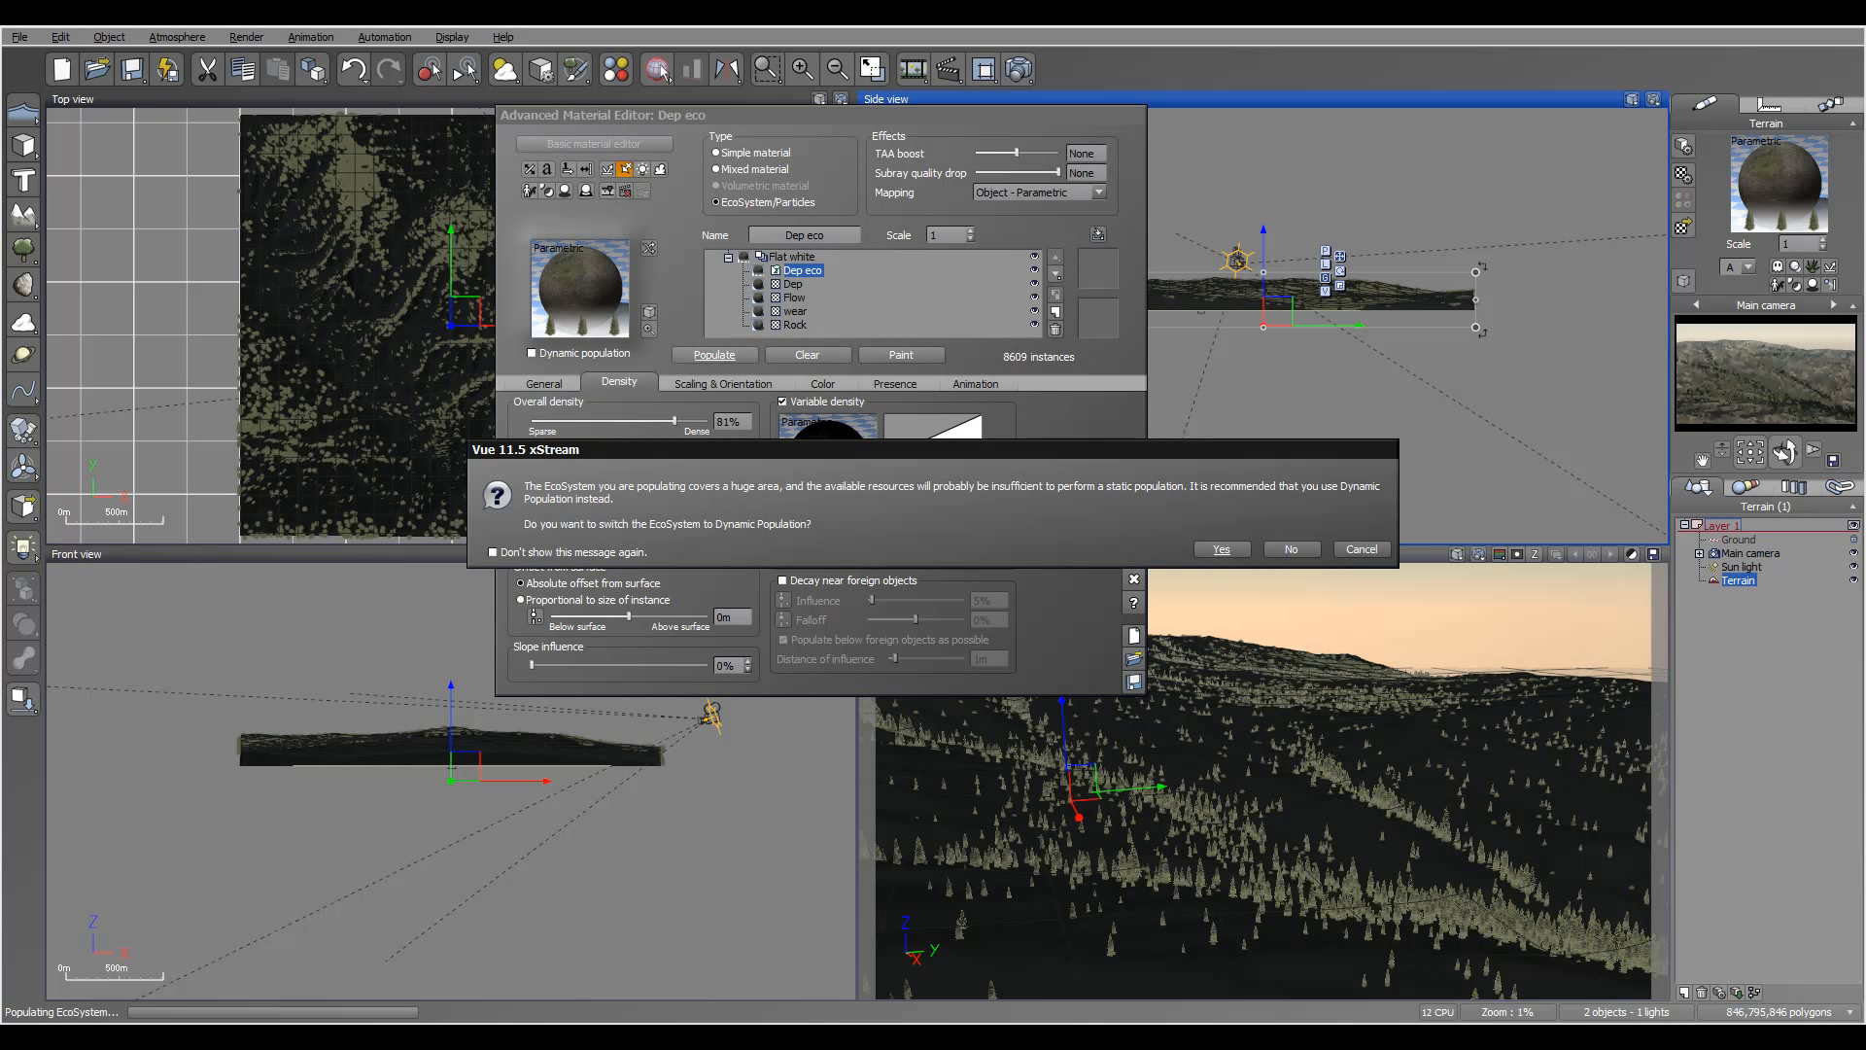
key("Return")
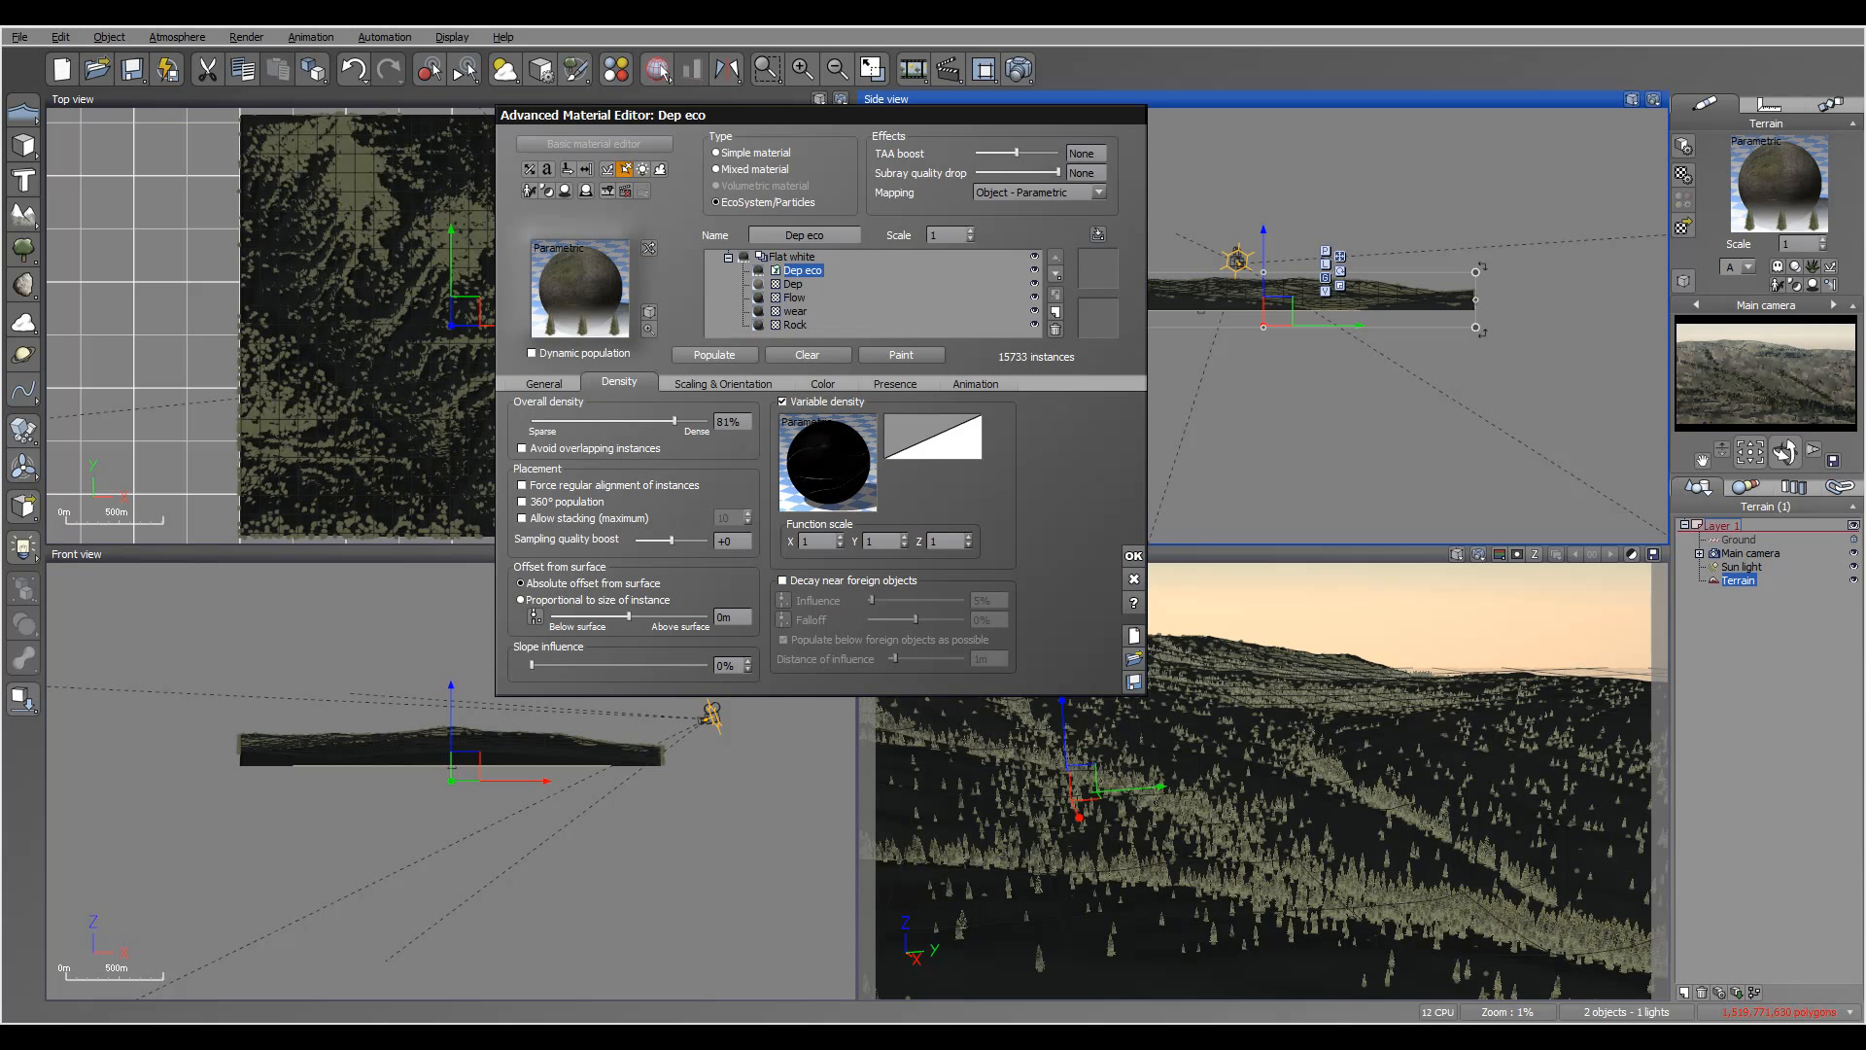
- Move the Flow layer above Dep in the material stack and check the wear and Rock layers
left_click(793, 284)
left_click(794, 298)
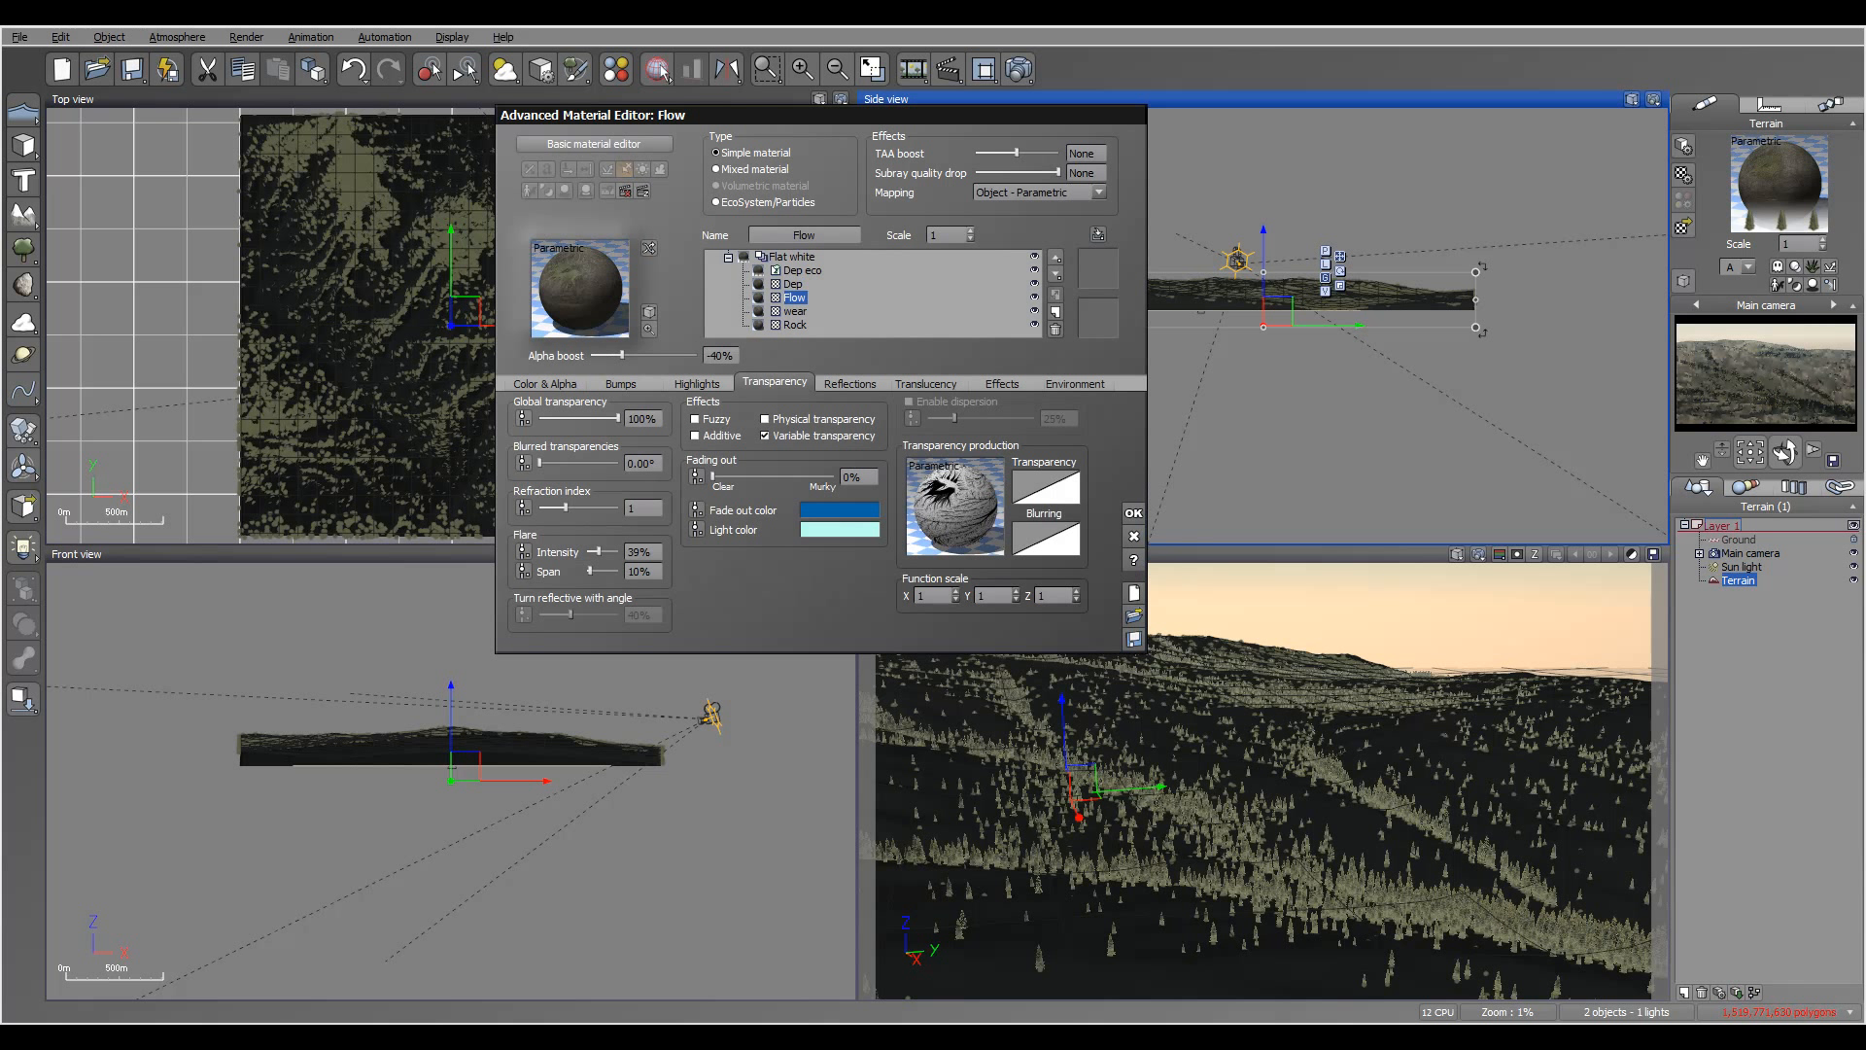
left_click(1055, 257)
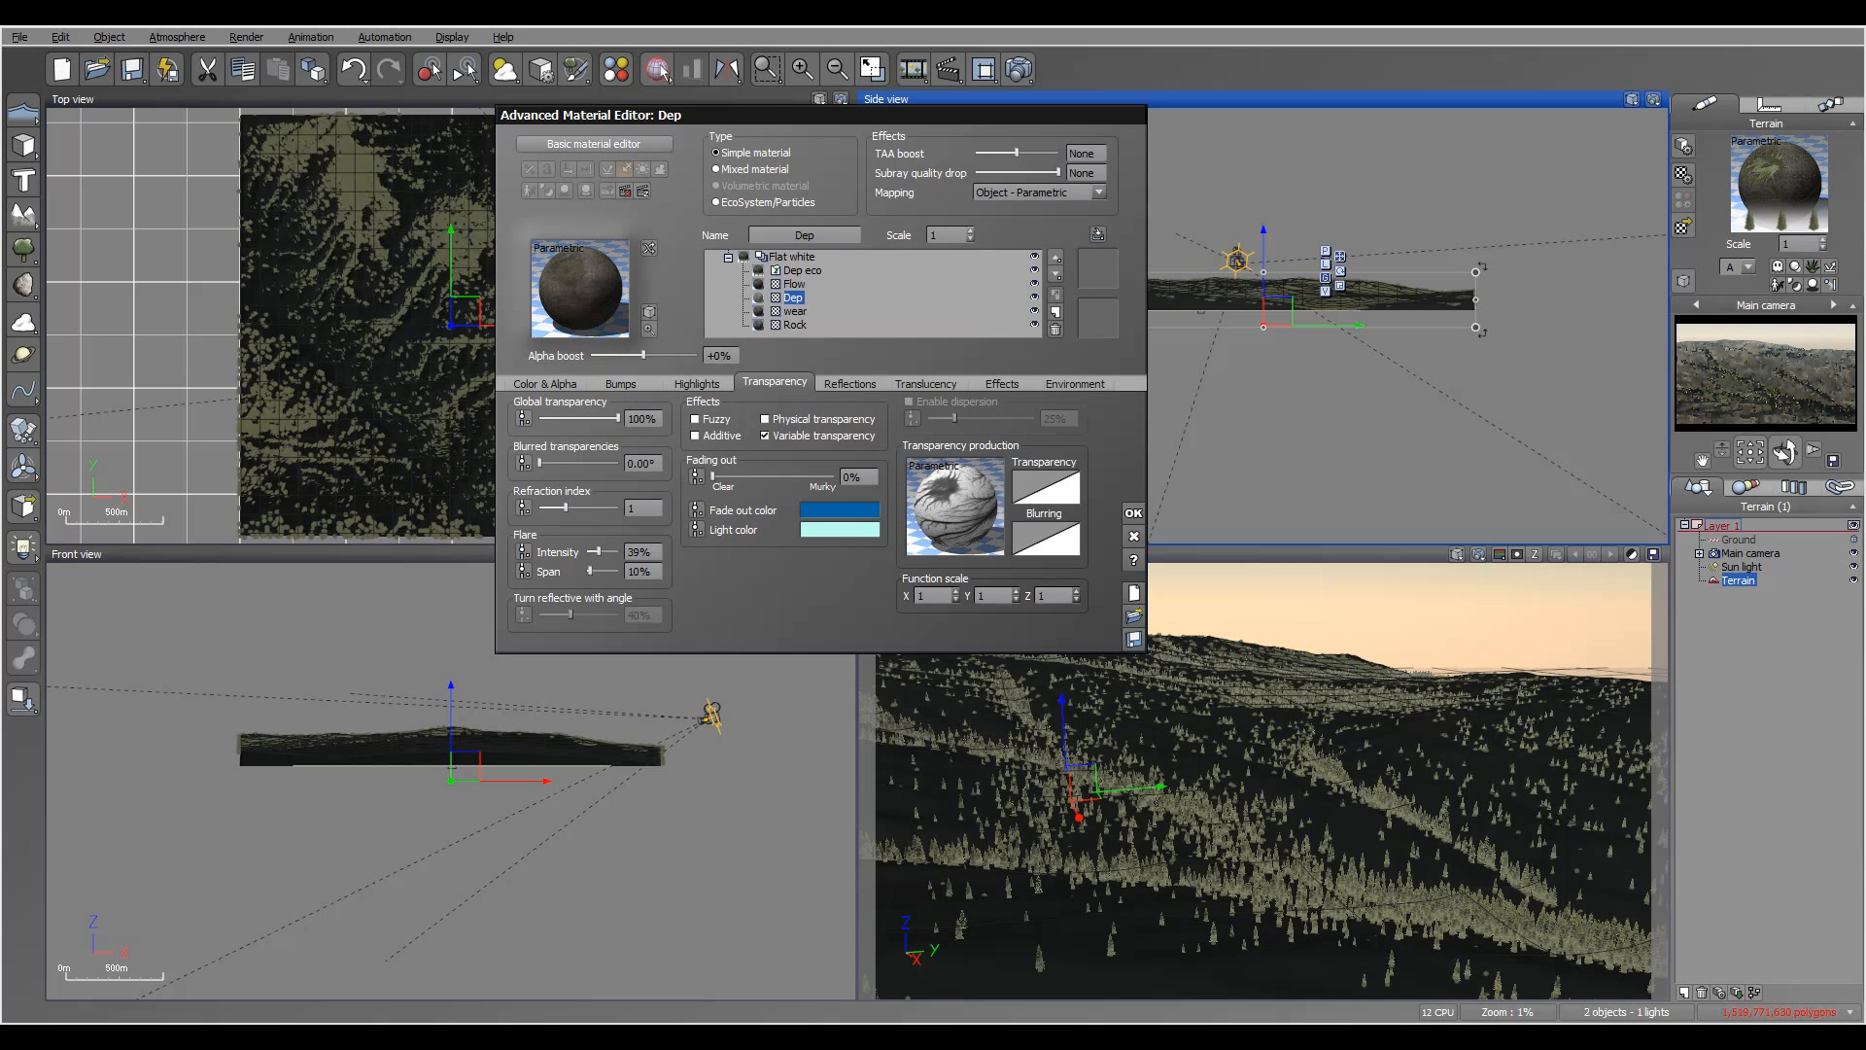
left_click(795, 311)
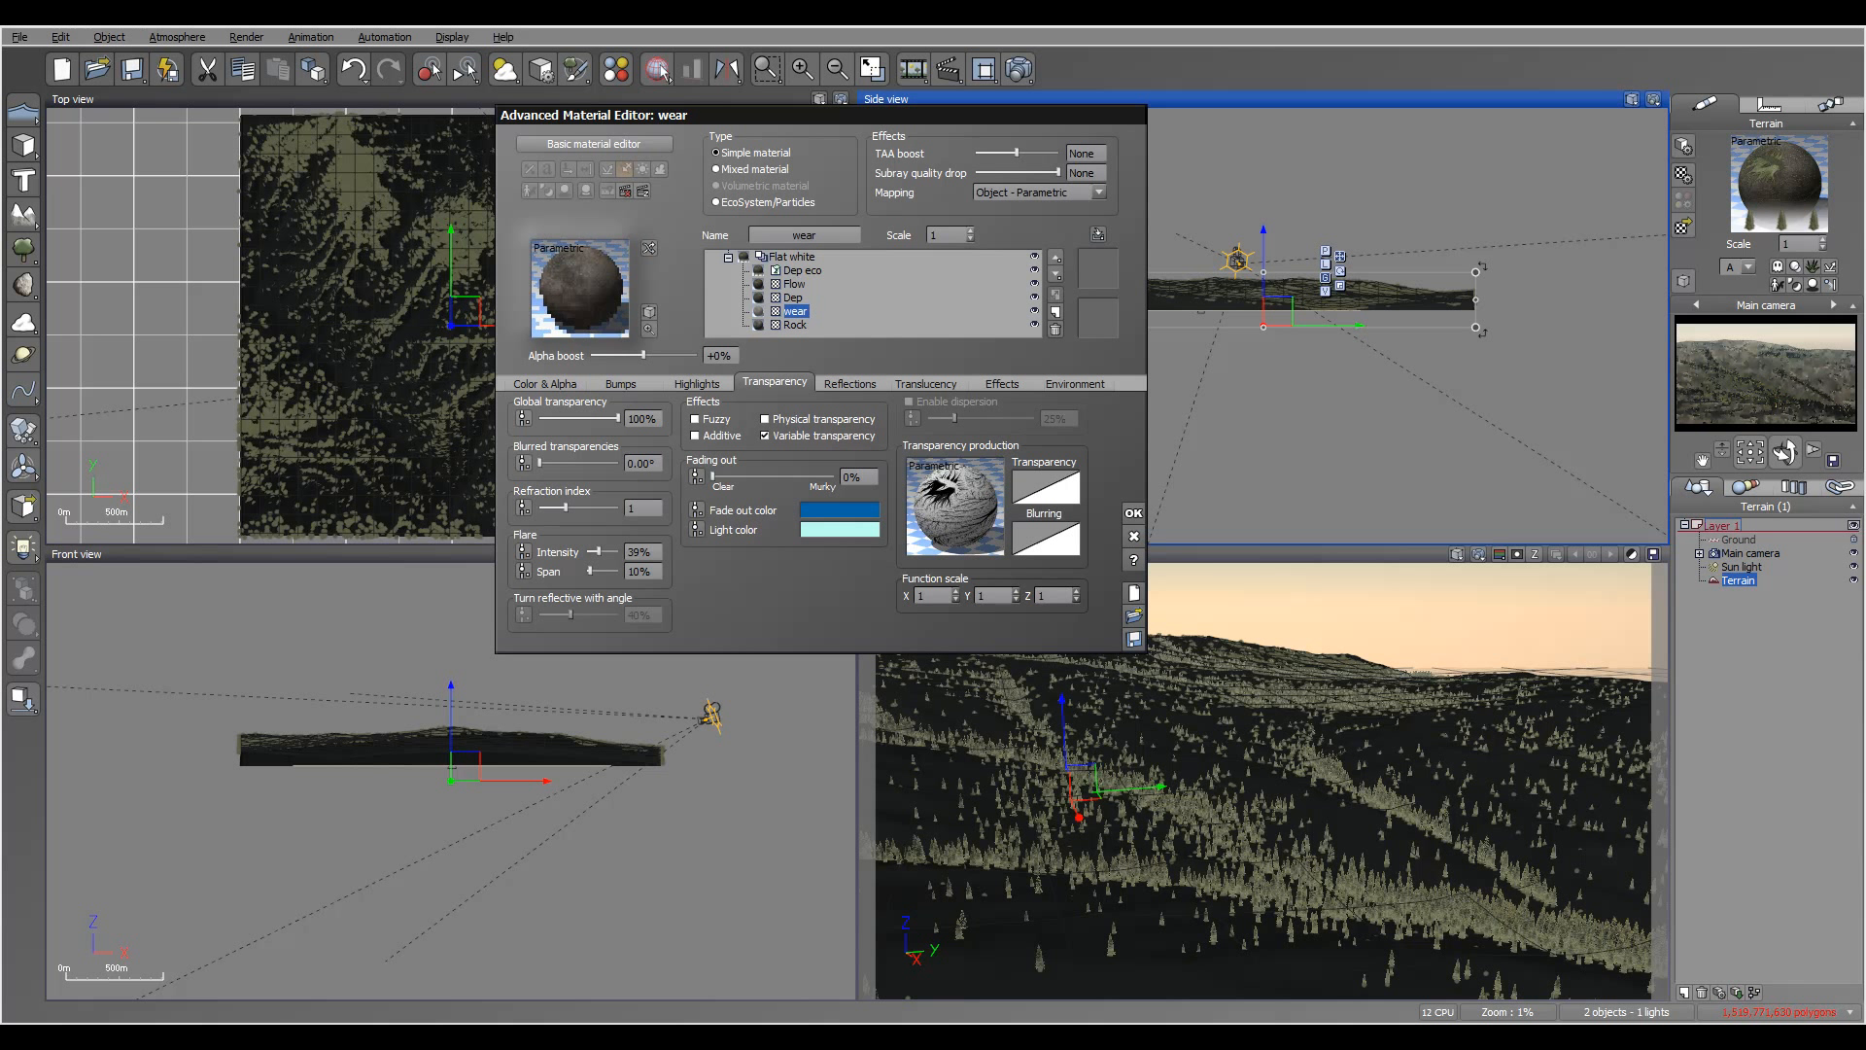
left_click(795, 325)
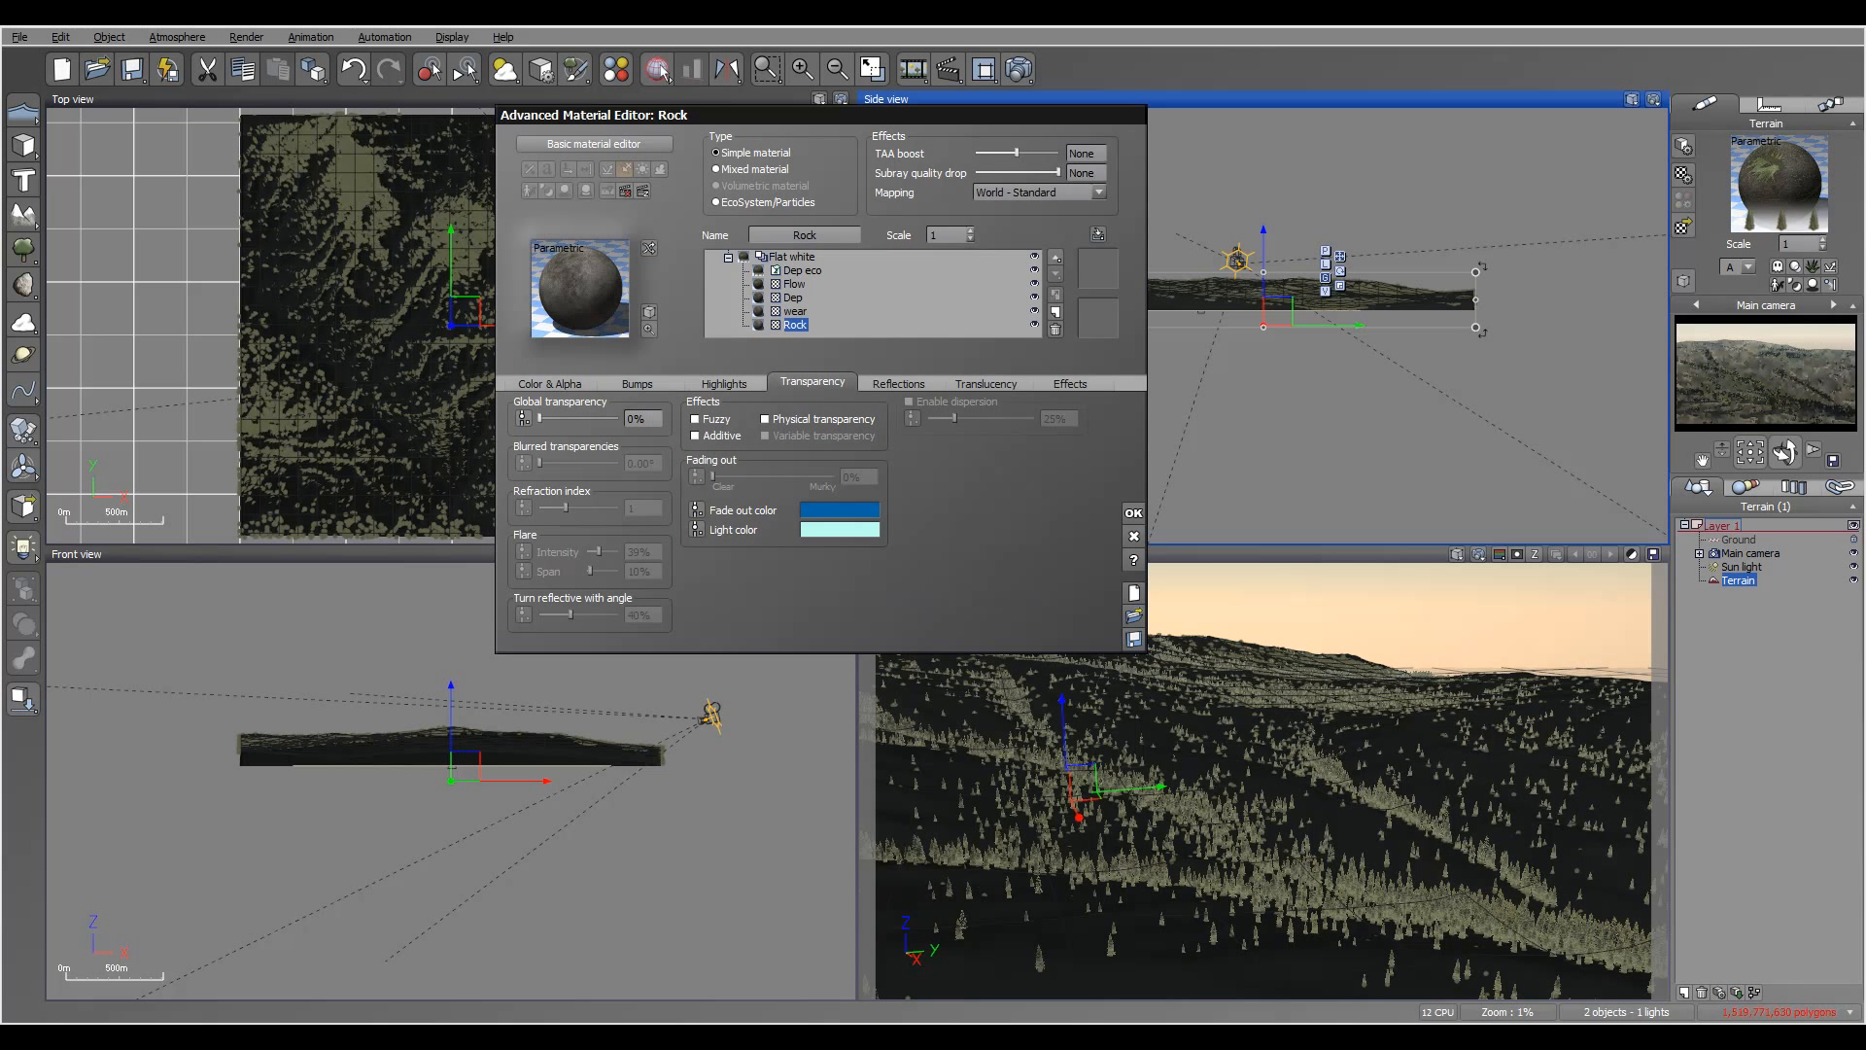
- Render the main camera view, close the render display and accept the terrain material
left_click(1018, 68)
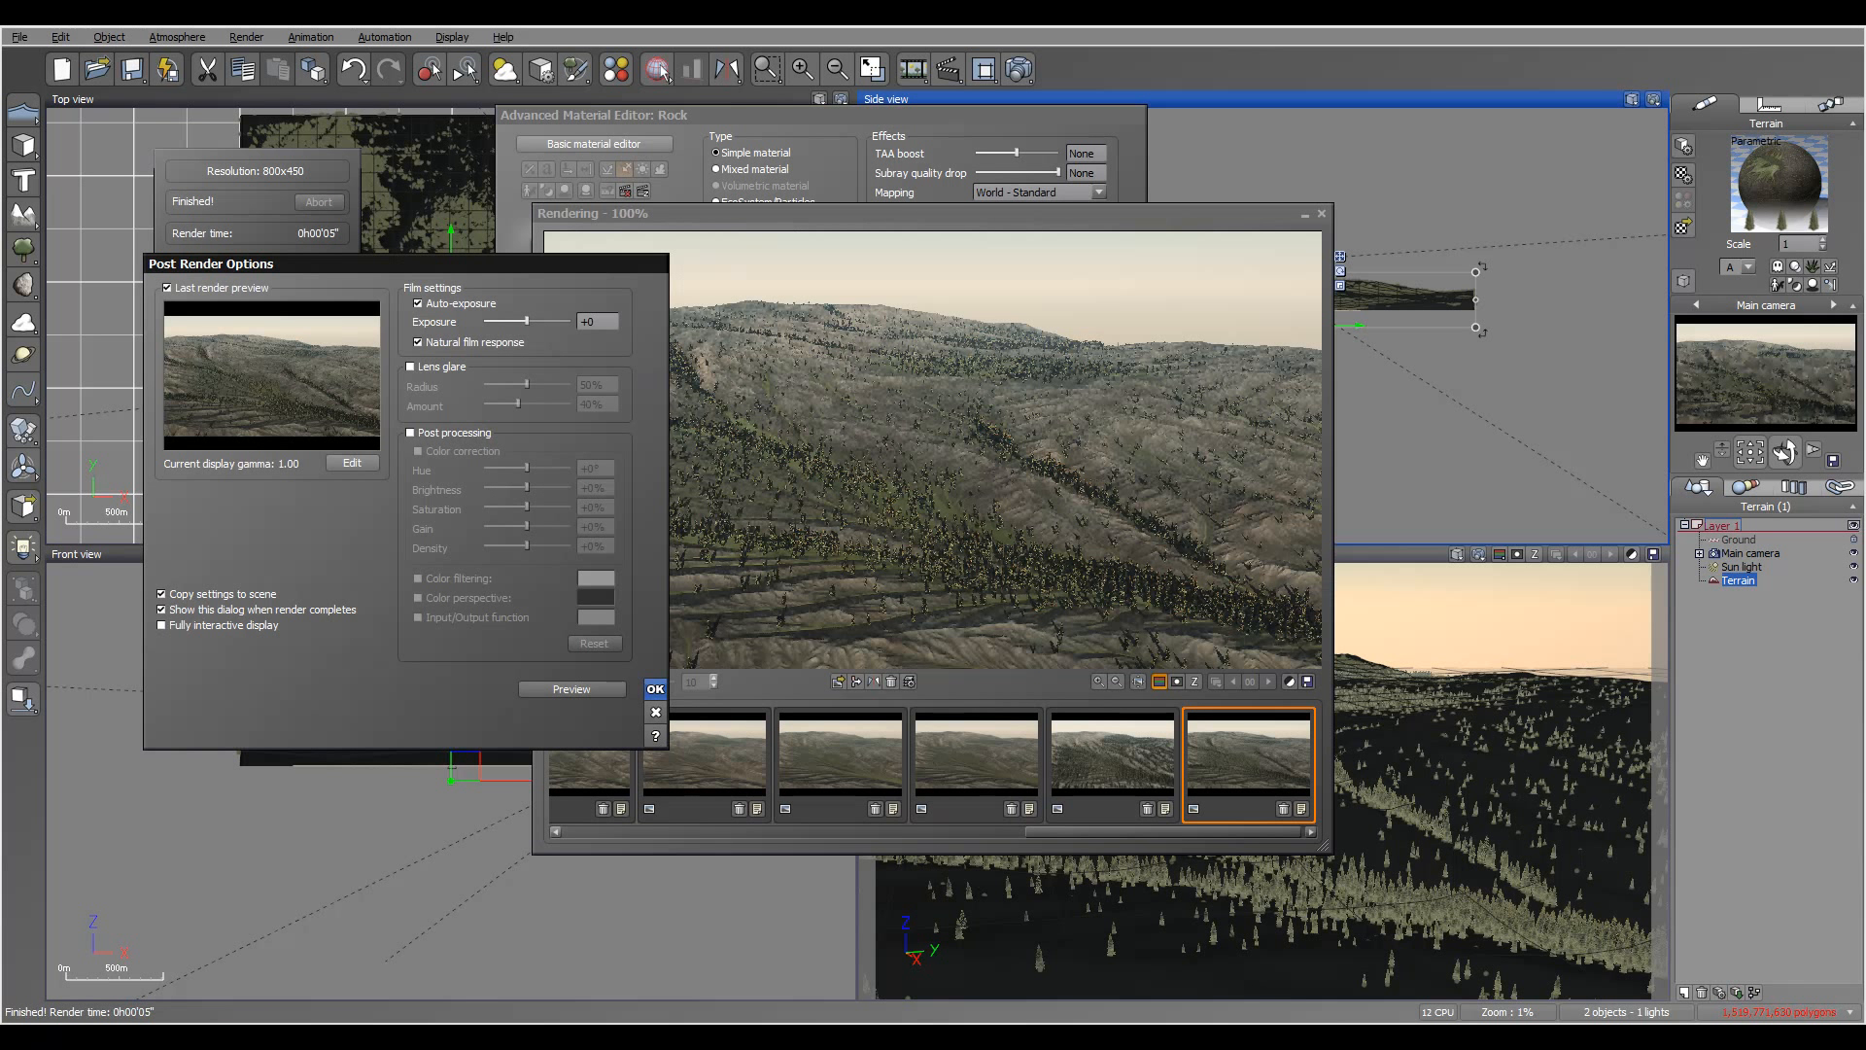
key("Return")
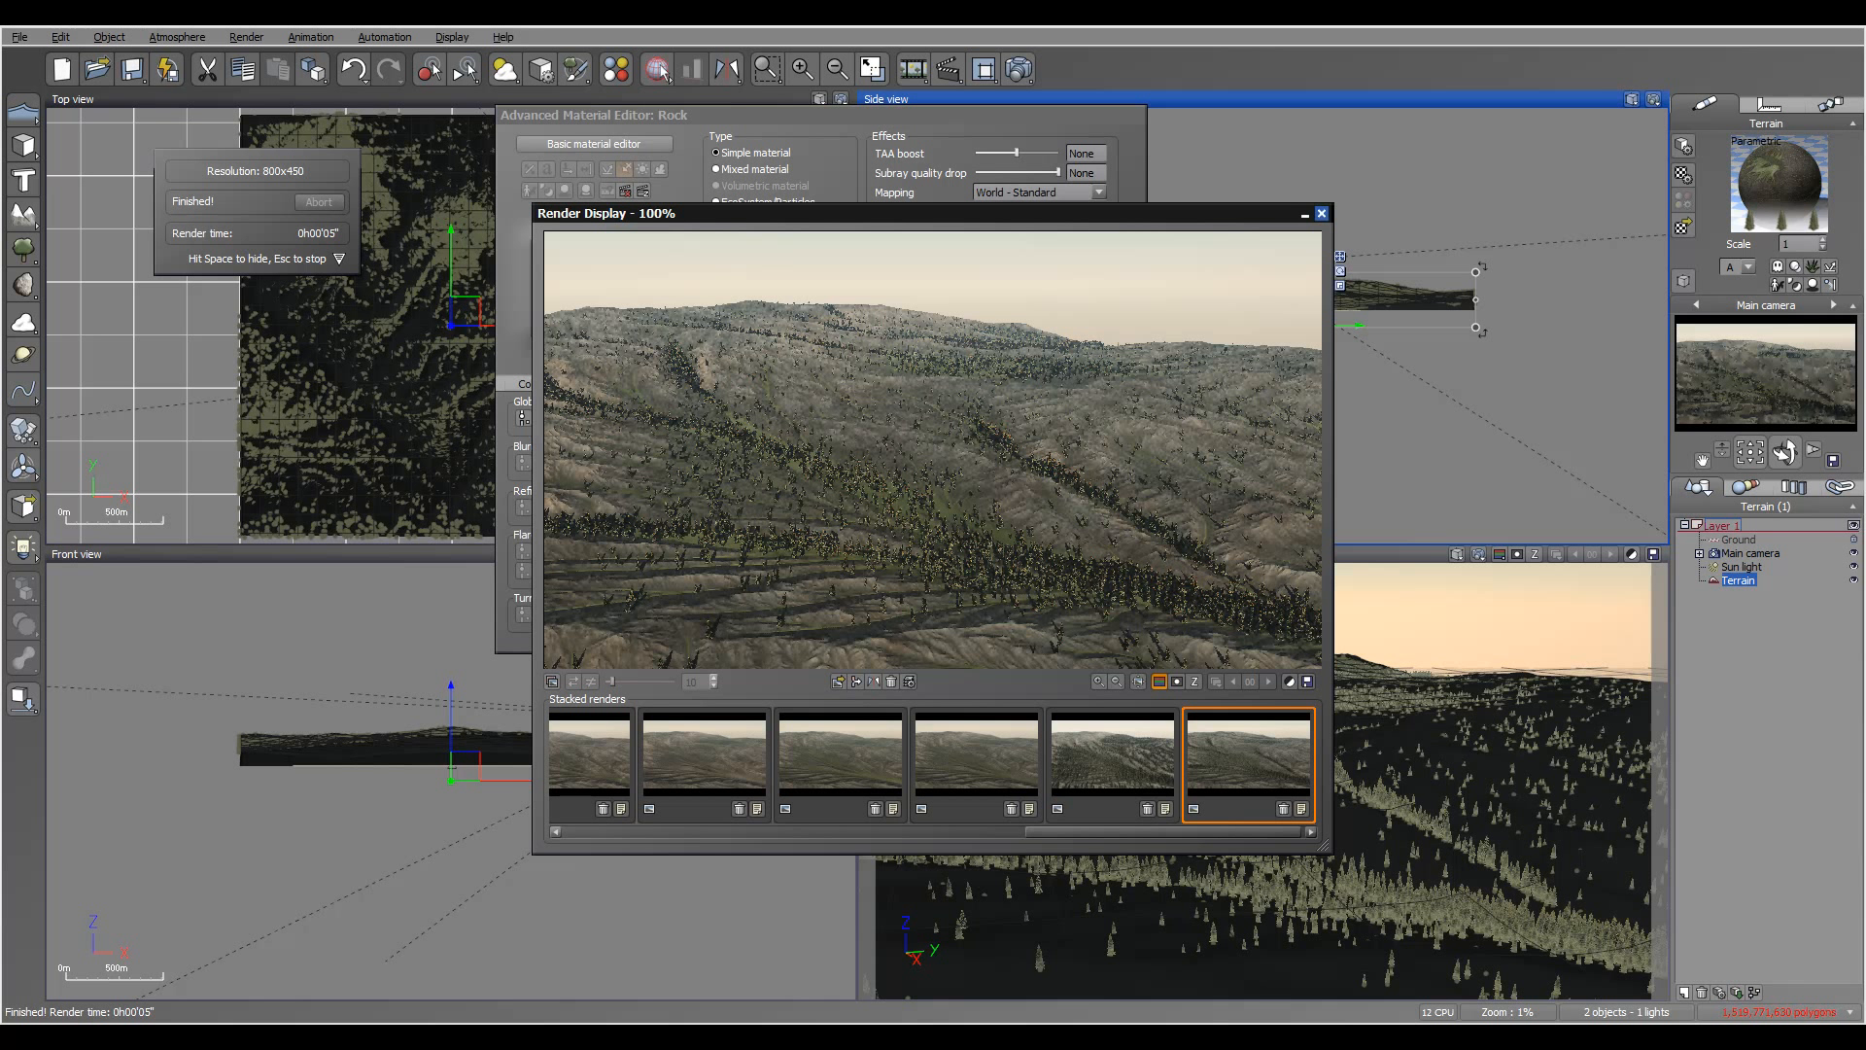
key("space")
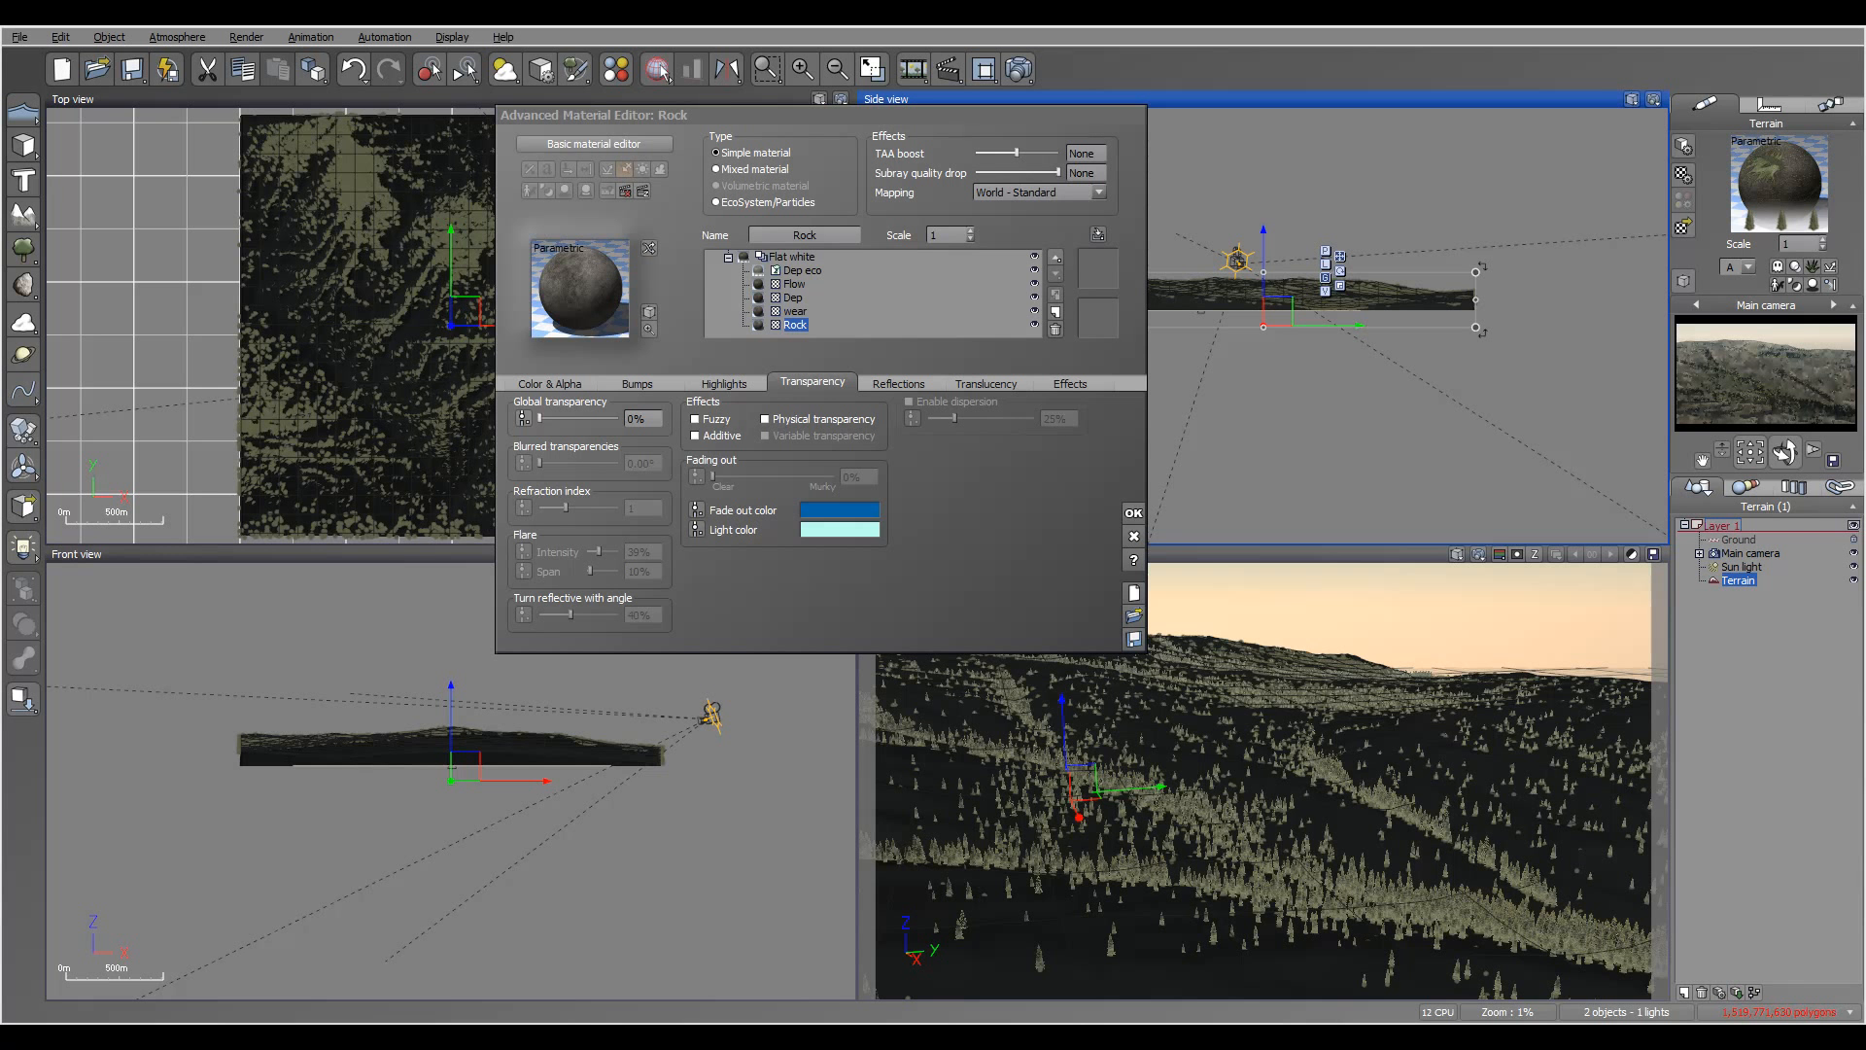
left_click(759, 271)
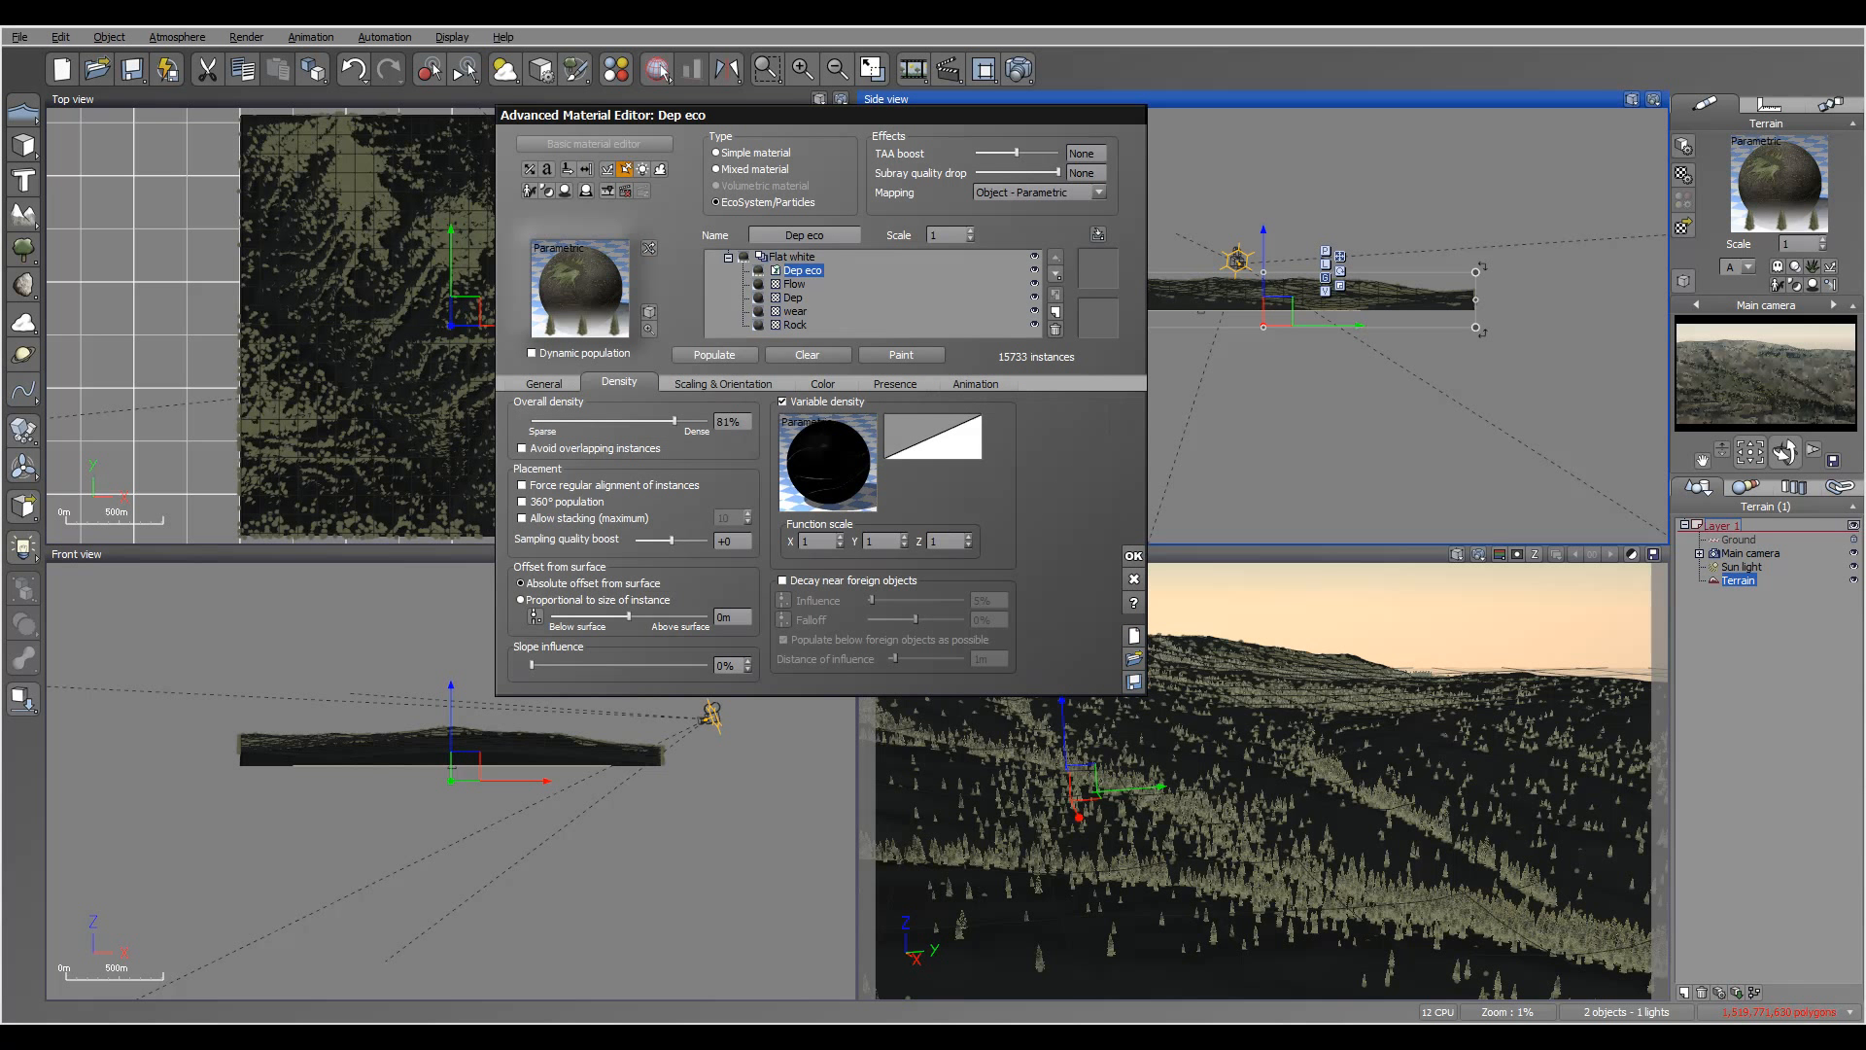
key("Return")
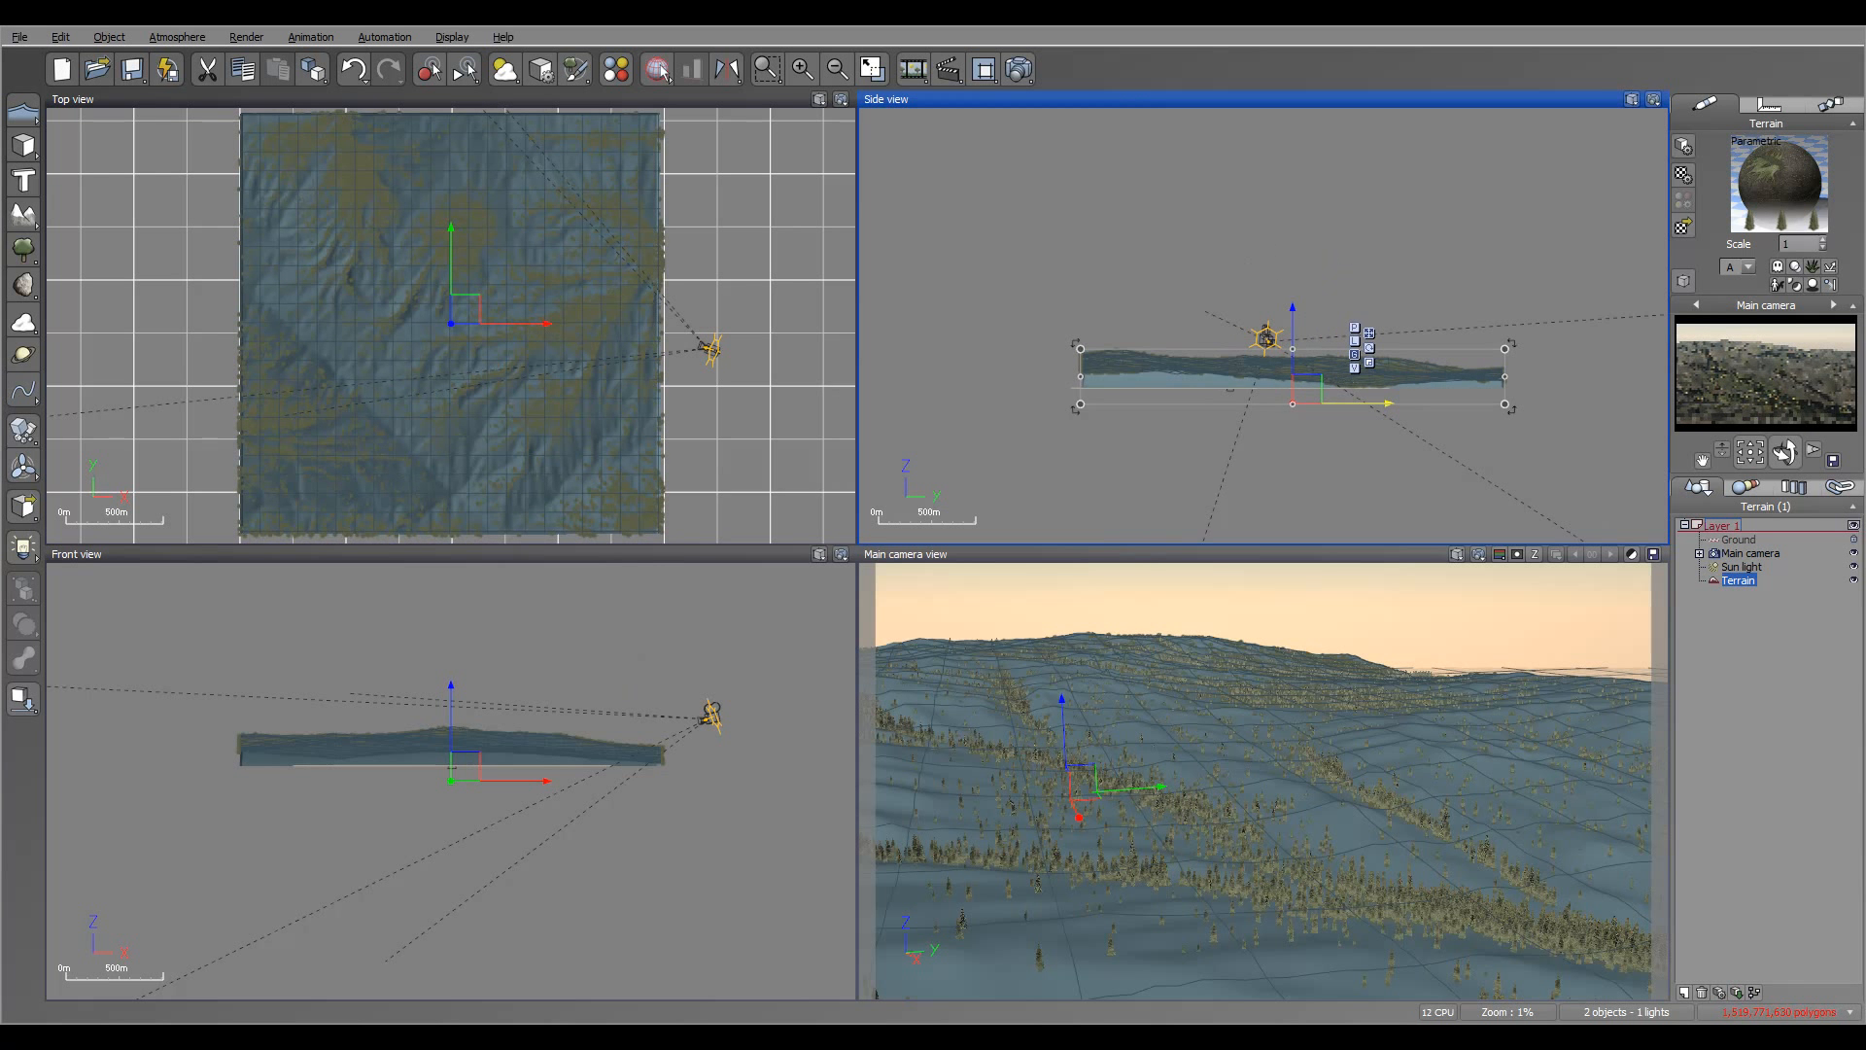
- Select the main camera and raise it to a height of about 587 m
scroll(1300, 357, "up", 3)
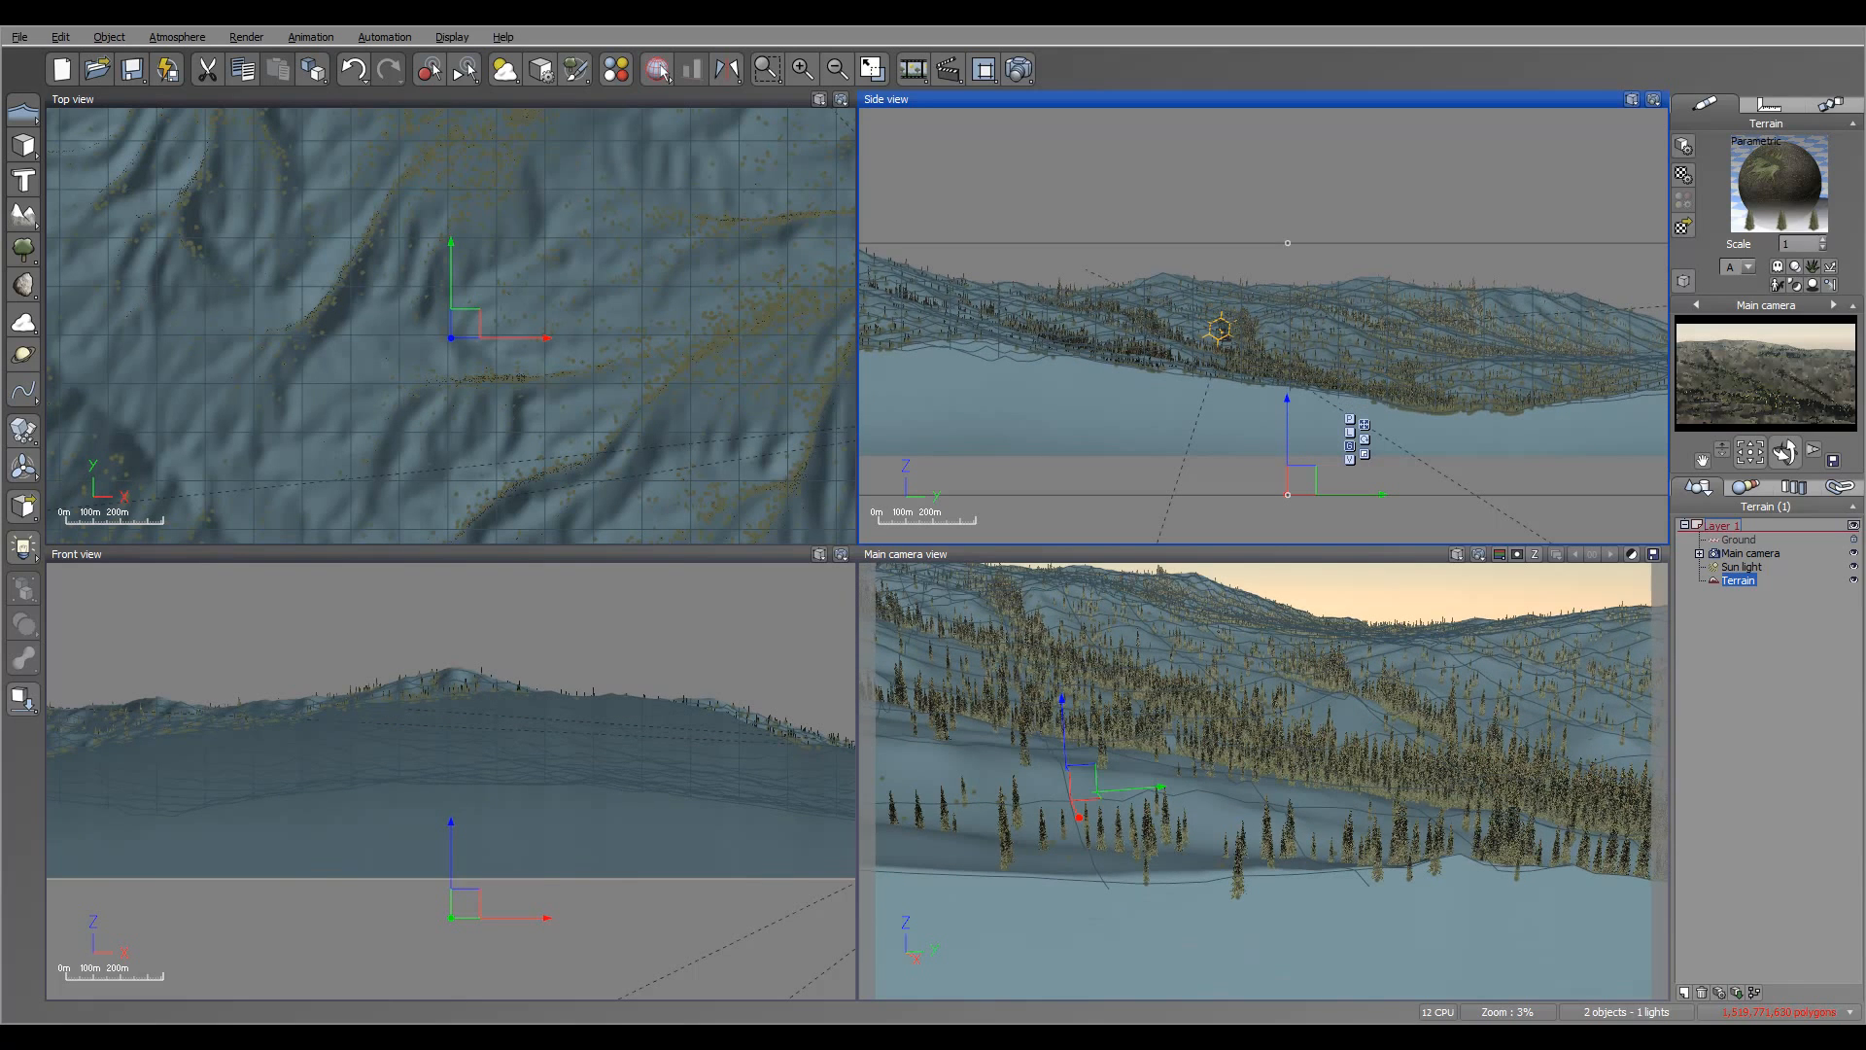
left_click(1749, 553)
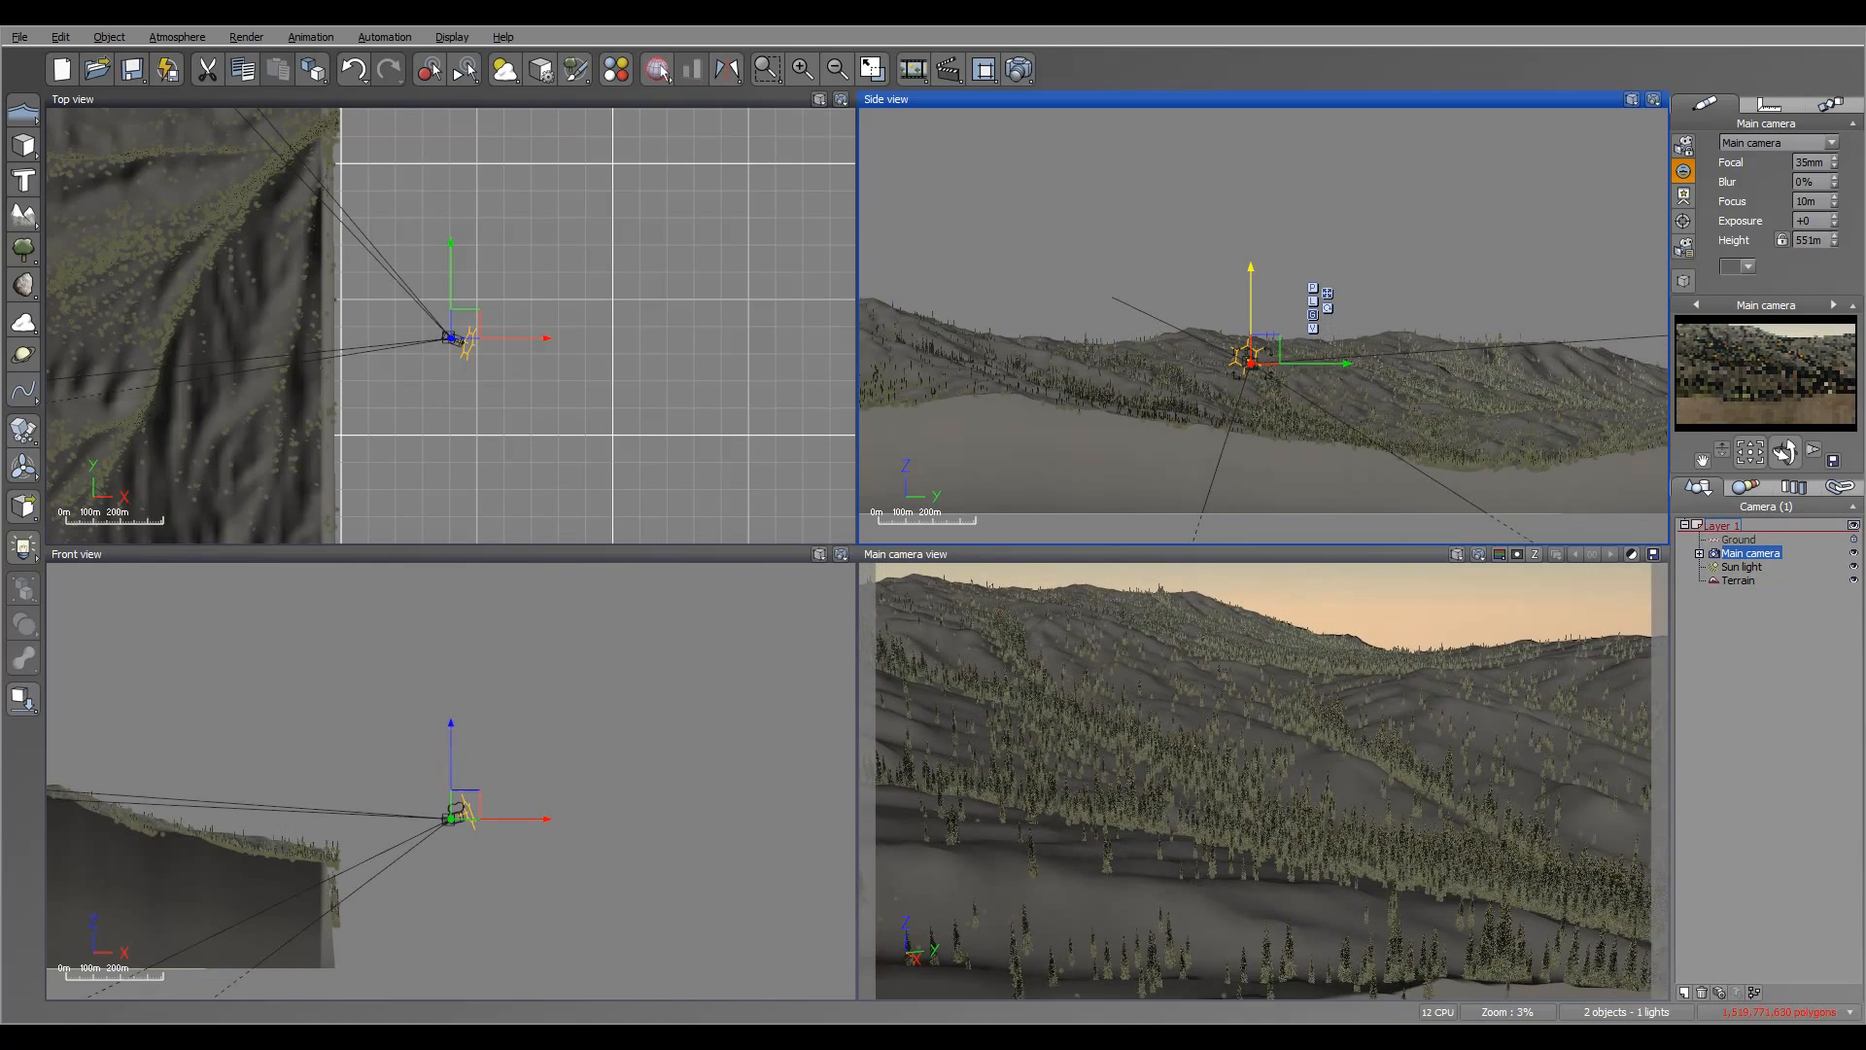
left_click_drag(1251, 292, 1250, 285)
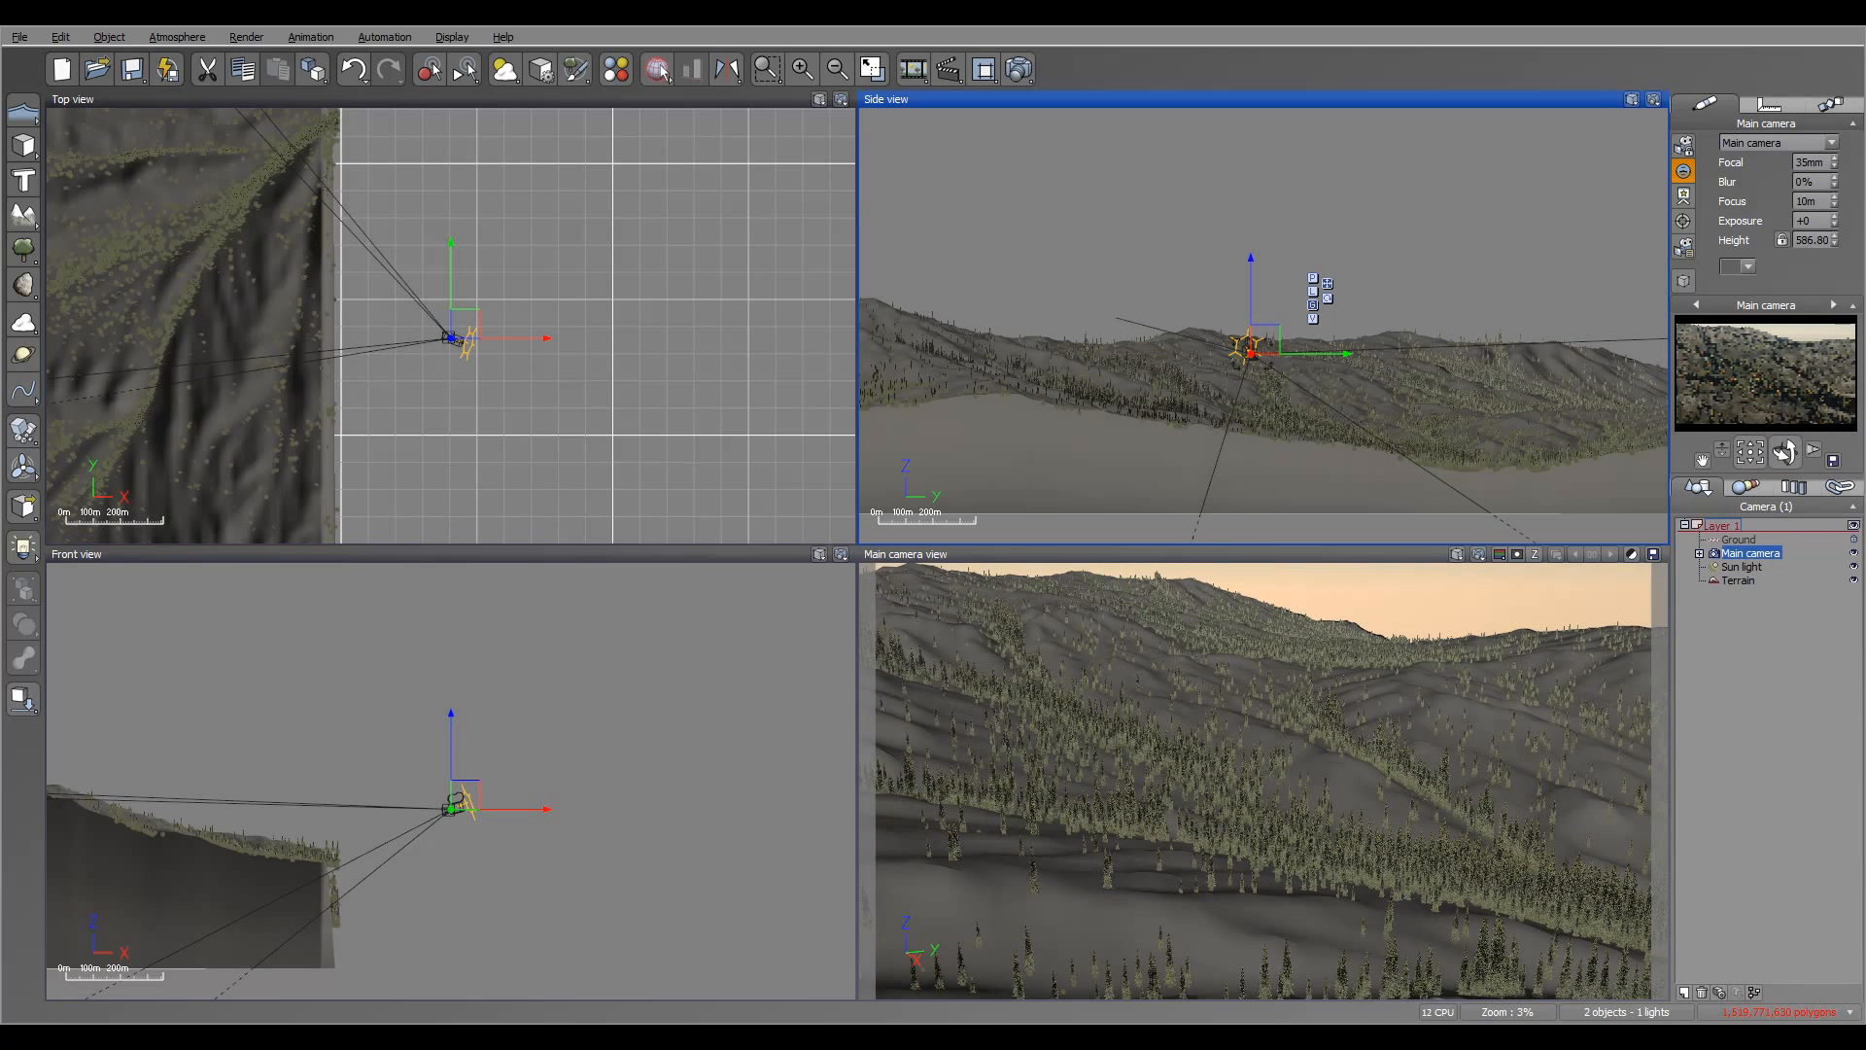
- Shift the main camera a little along the terrain's edge and turn it to frame the valley and ridgeline
right_click_drag(355, 339, 447, 330)
scroll(433, 253, "down", 3)
mouse_move(434, 243)
left_mouse_down()
mouse_move(472, 200)
mouse_move(424, 201)
mouse_move(443, 219)
left_mouse_up()
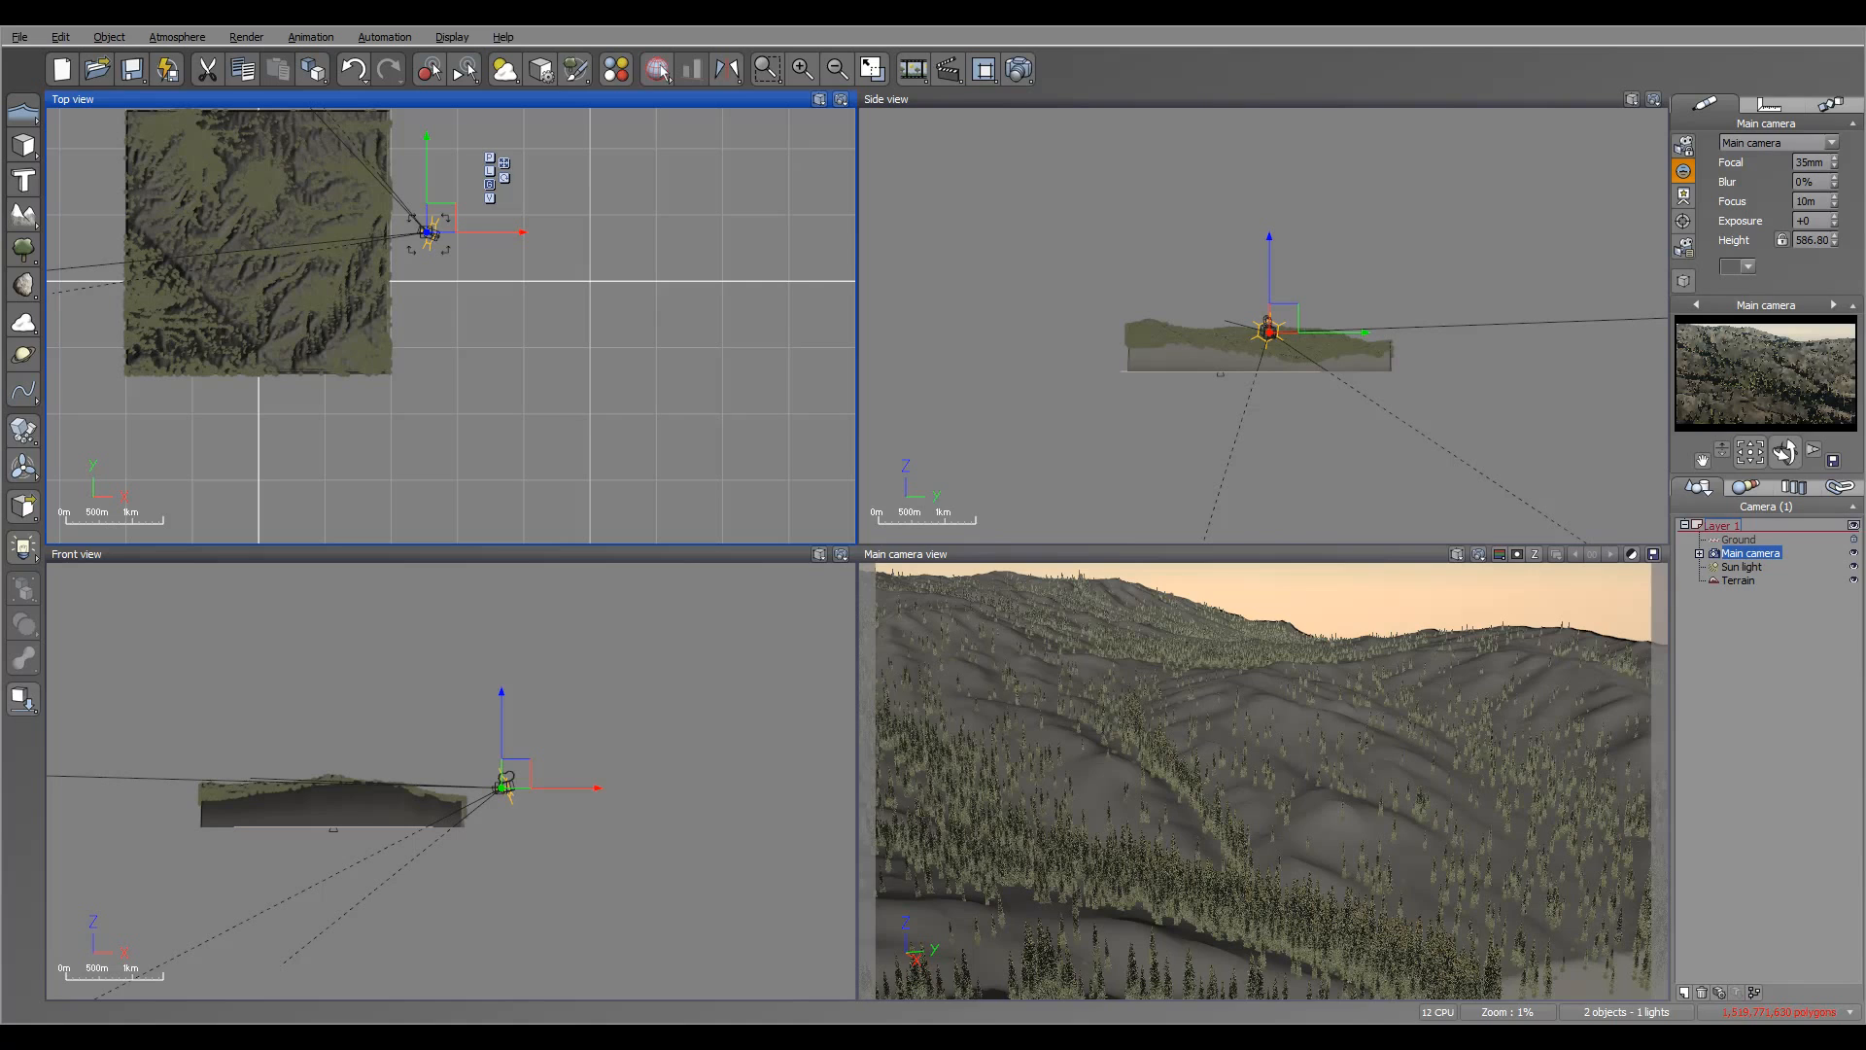
left_click_drag(1784, 452, 1765, 444)
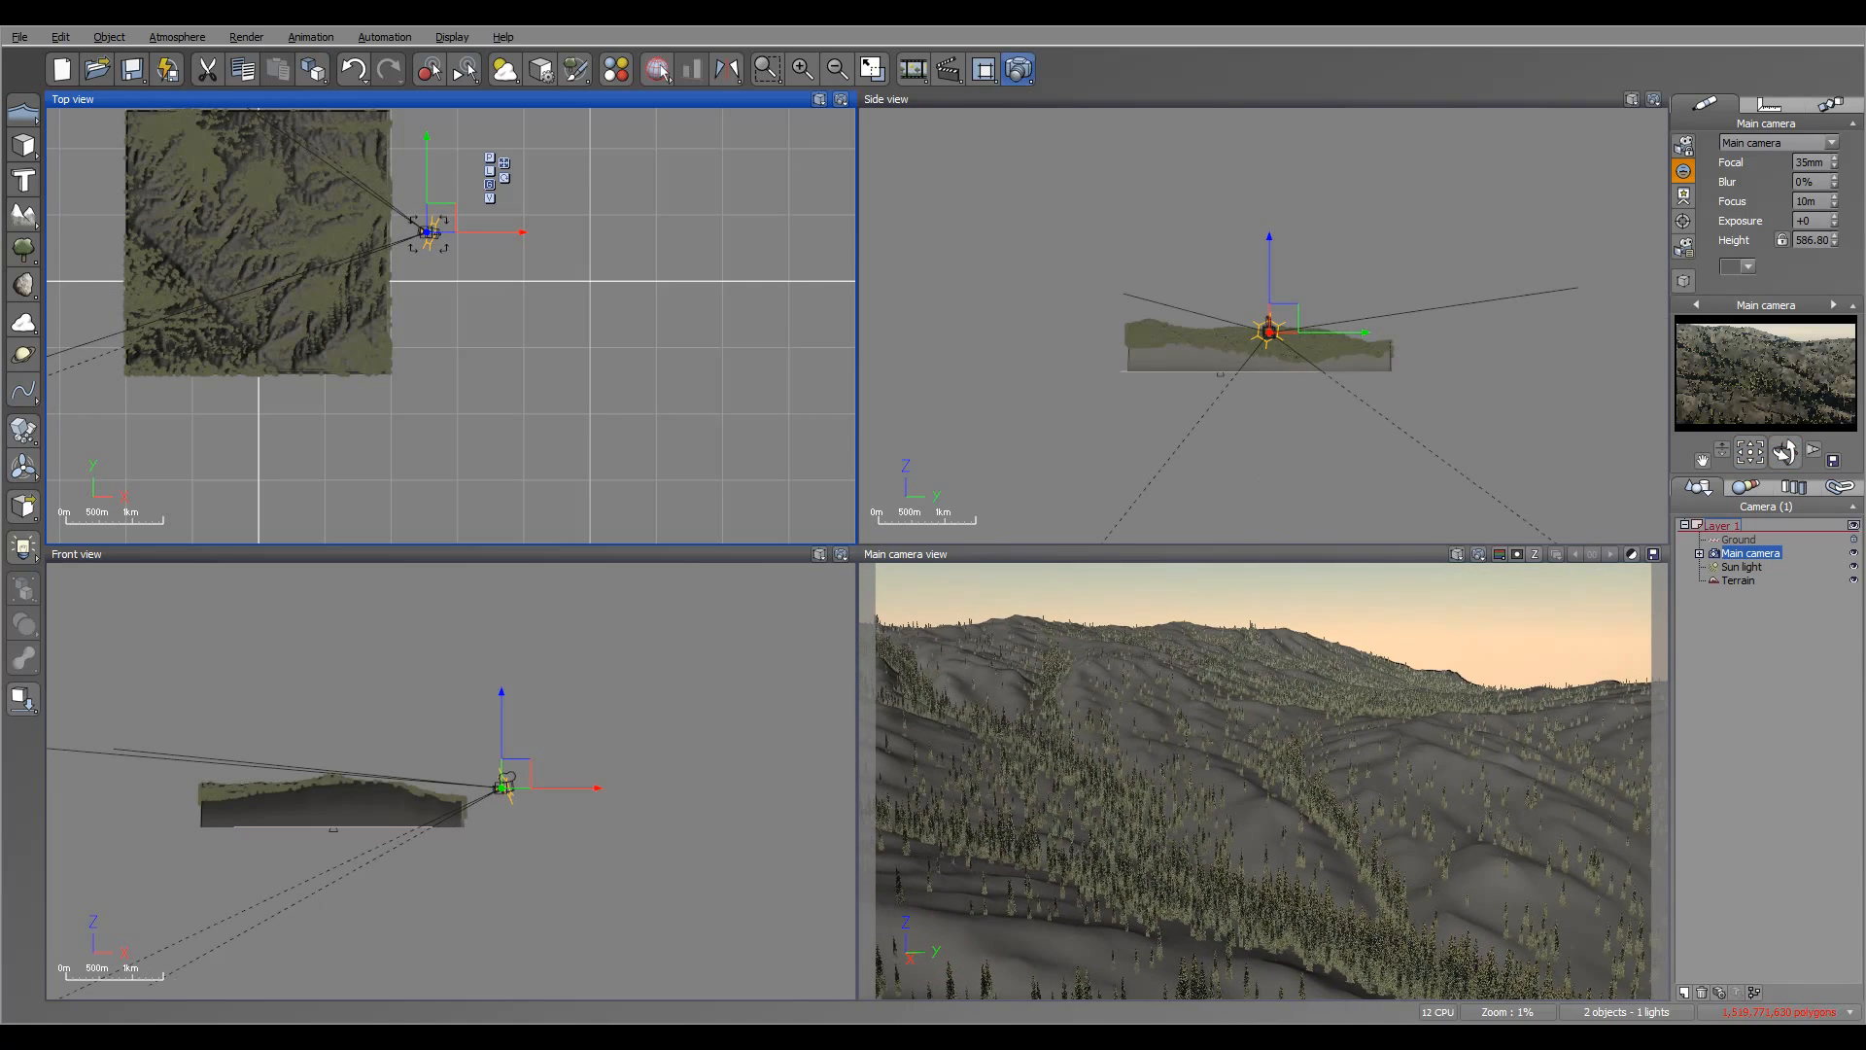
- Fine-tune the main camera's position, leaving it slightly farther out from the terrain's edge
left_click_drag(438, 220, 456, 233)
scroll(407, 243, "up", 4)
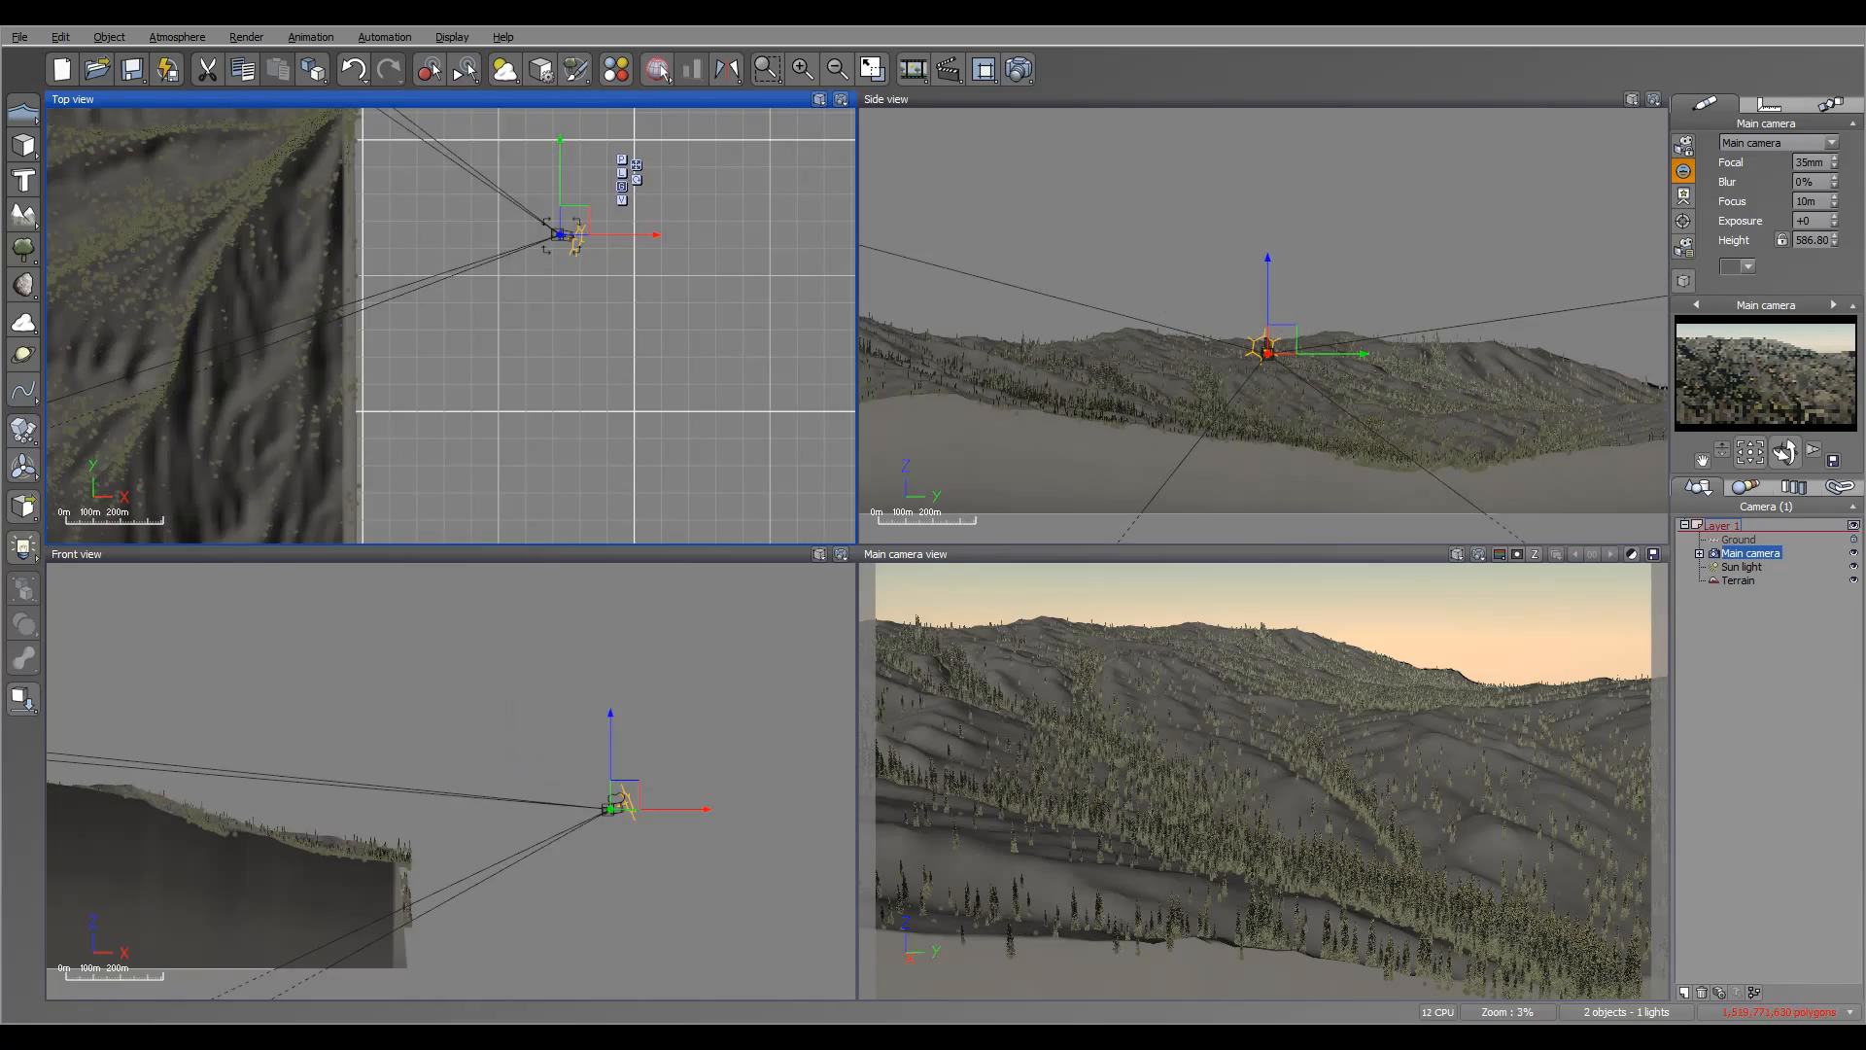
left_click_drag(576, 221, 531, 216)
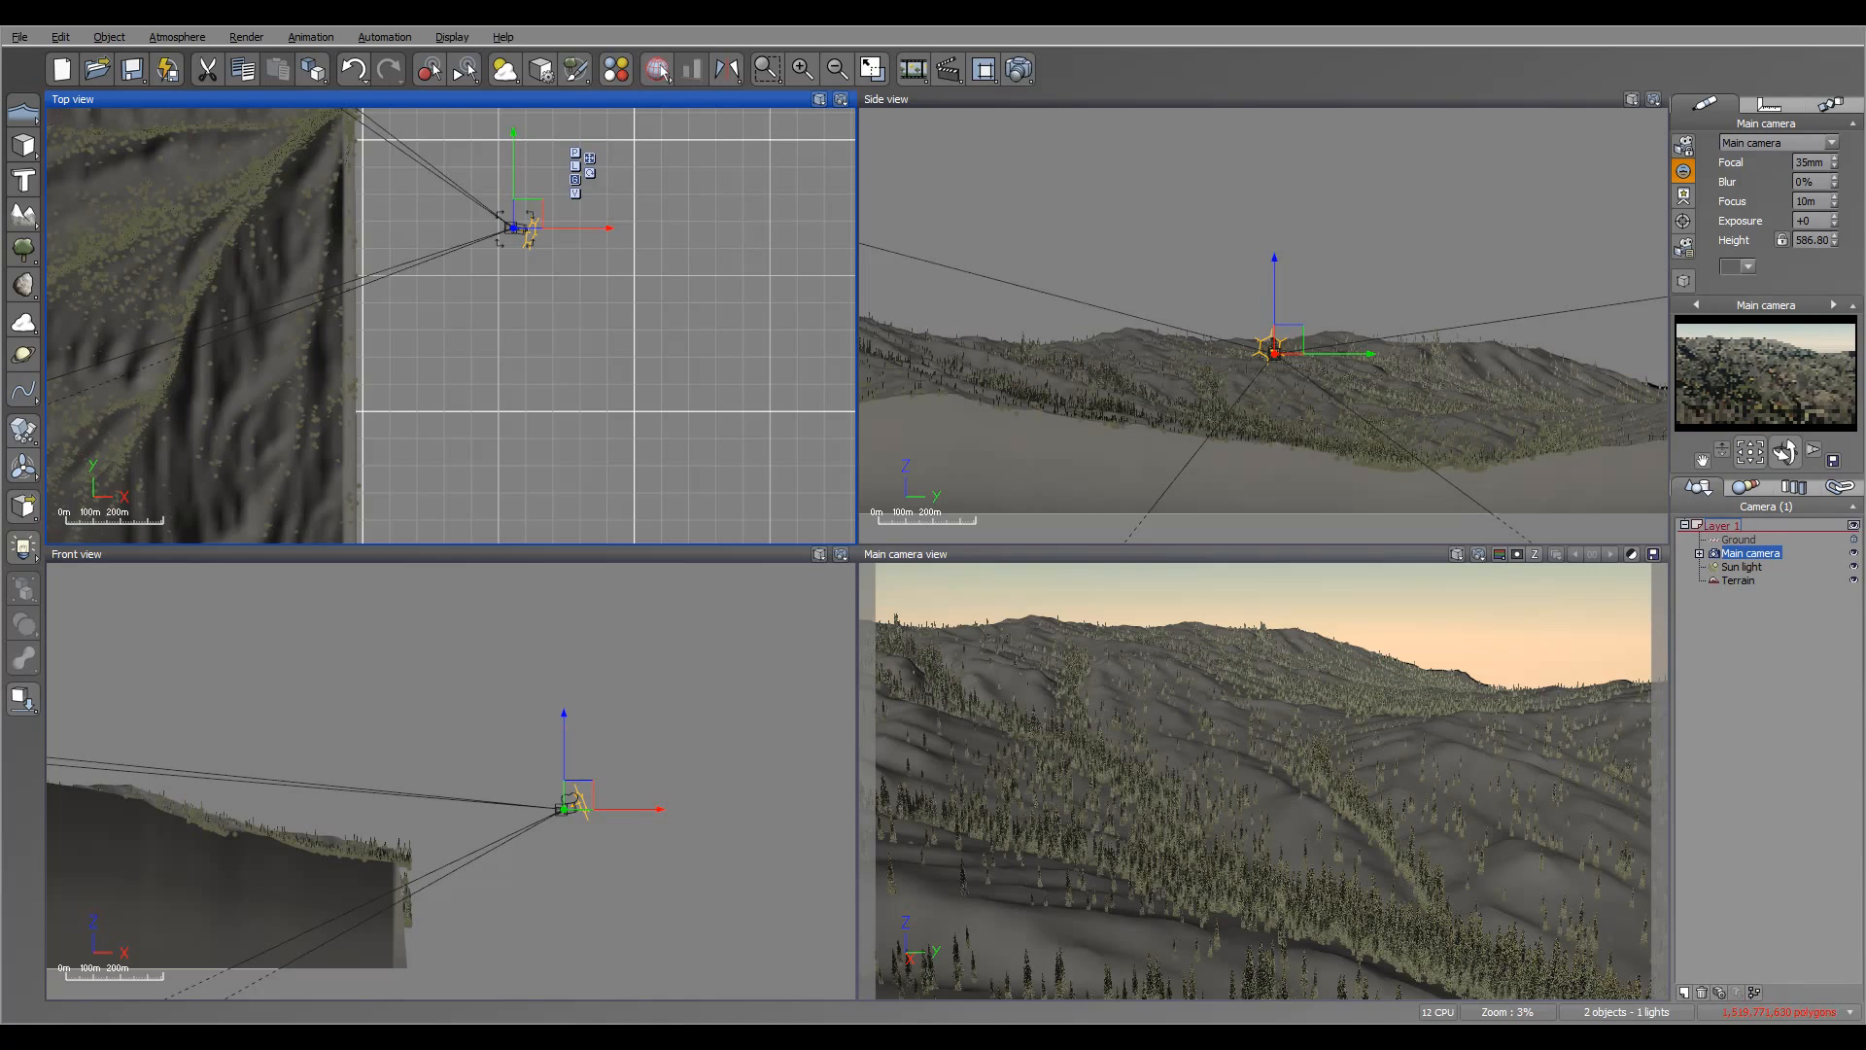
- Adjust the main camera's tilt and position, and set the render size to a free aspect ratio of 1000 x 450 pixels
left_click_drag(1784, 452, 1784, 415)
left_click(1018, 69)
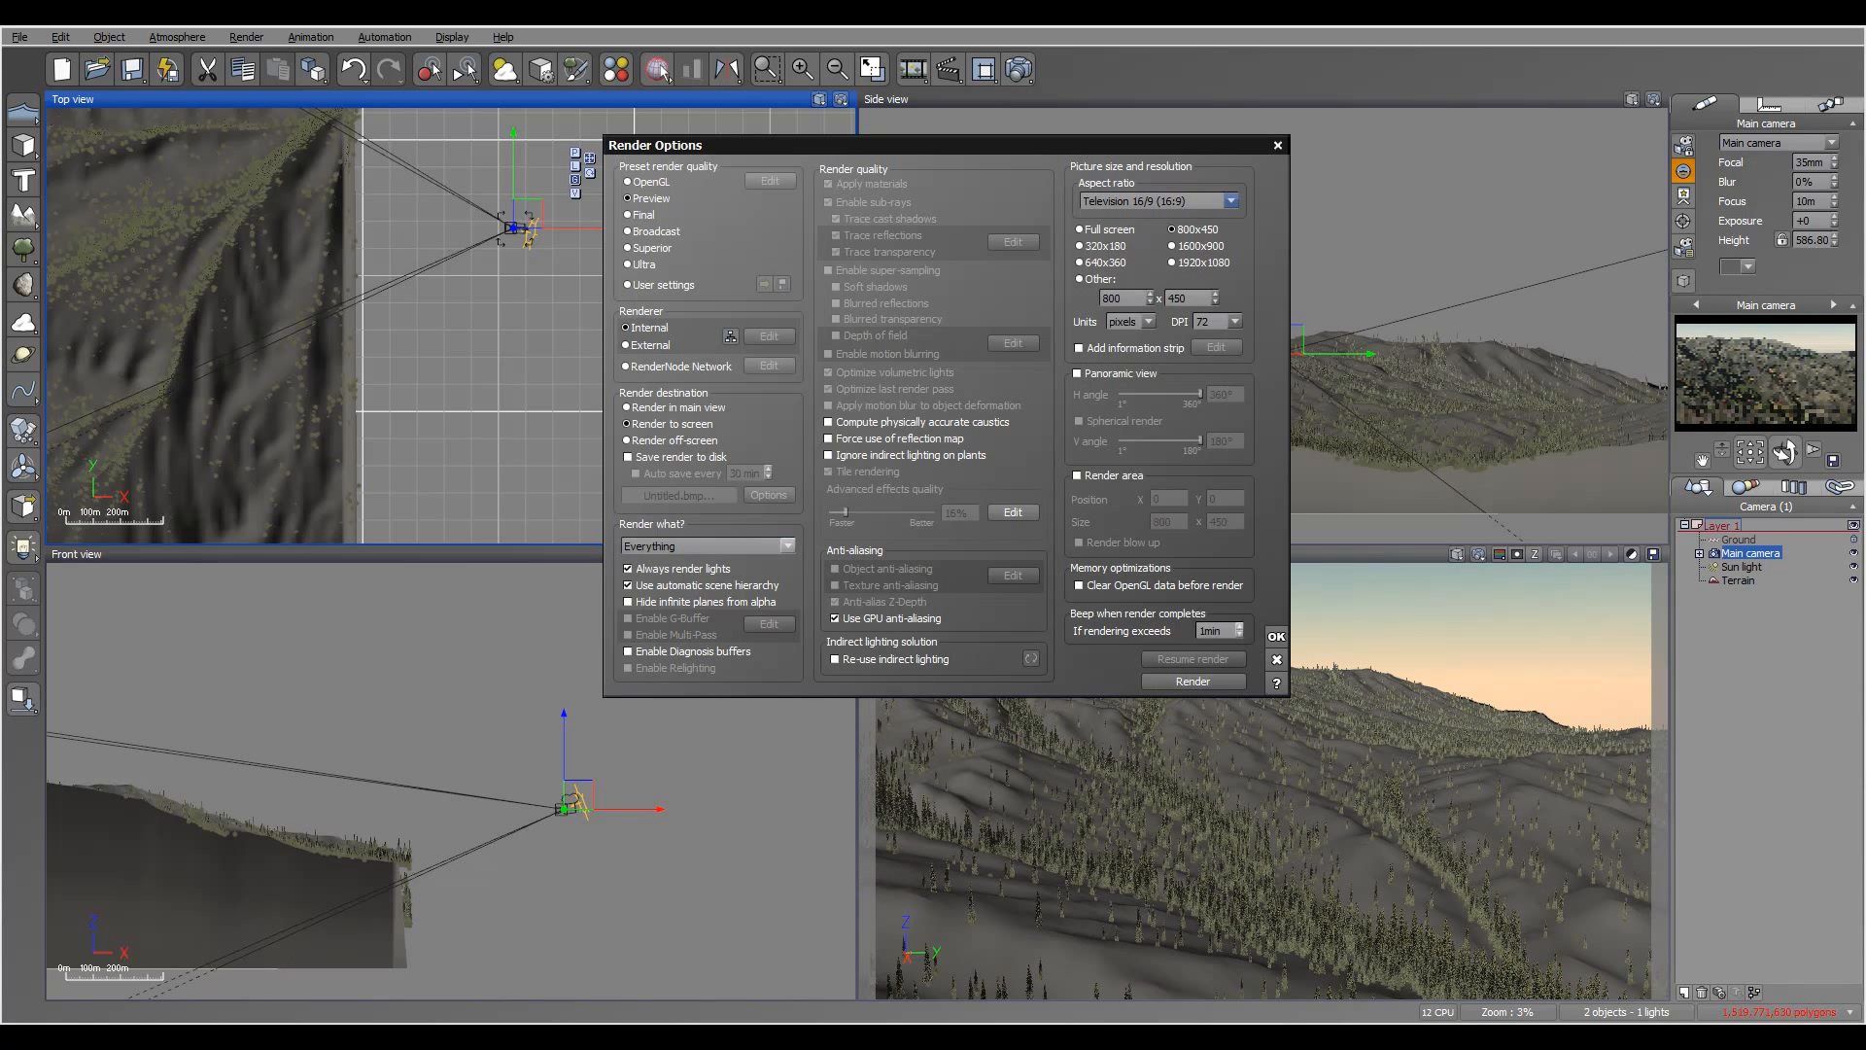
left_click(1231, 200)
left_click(1130, 532)
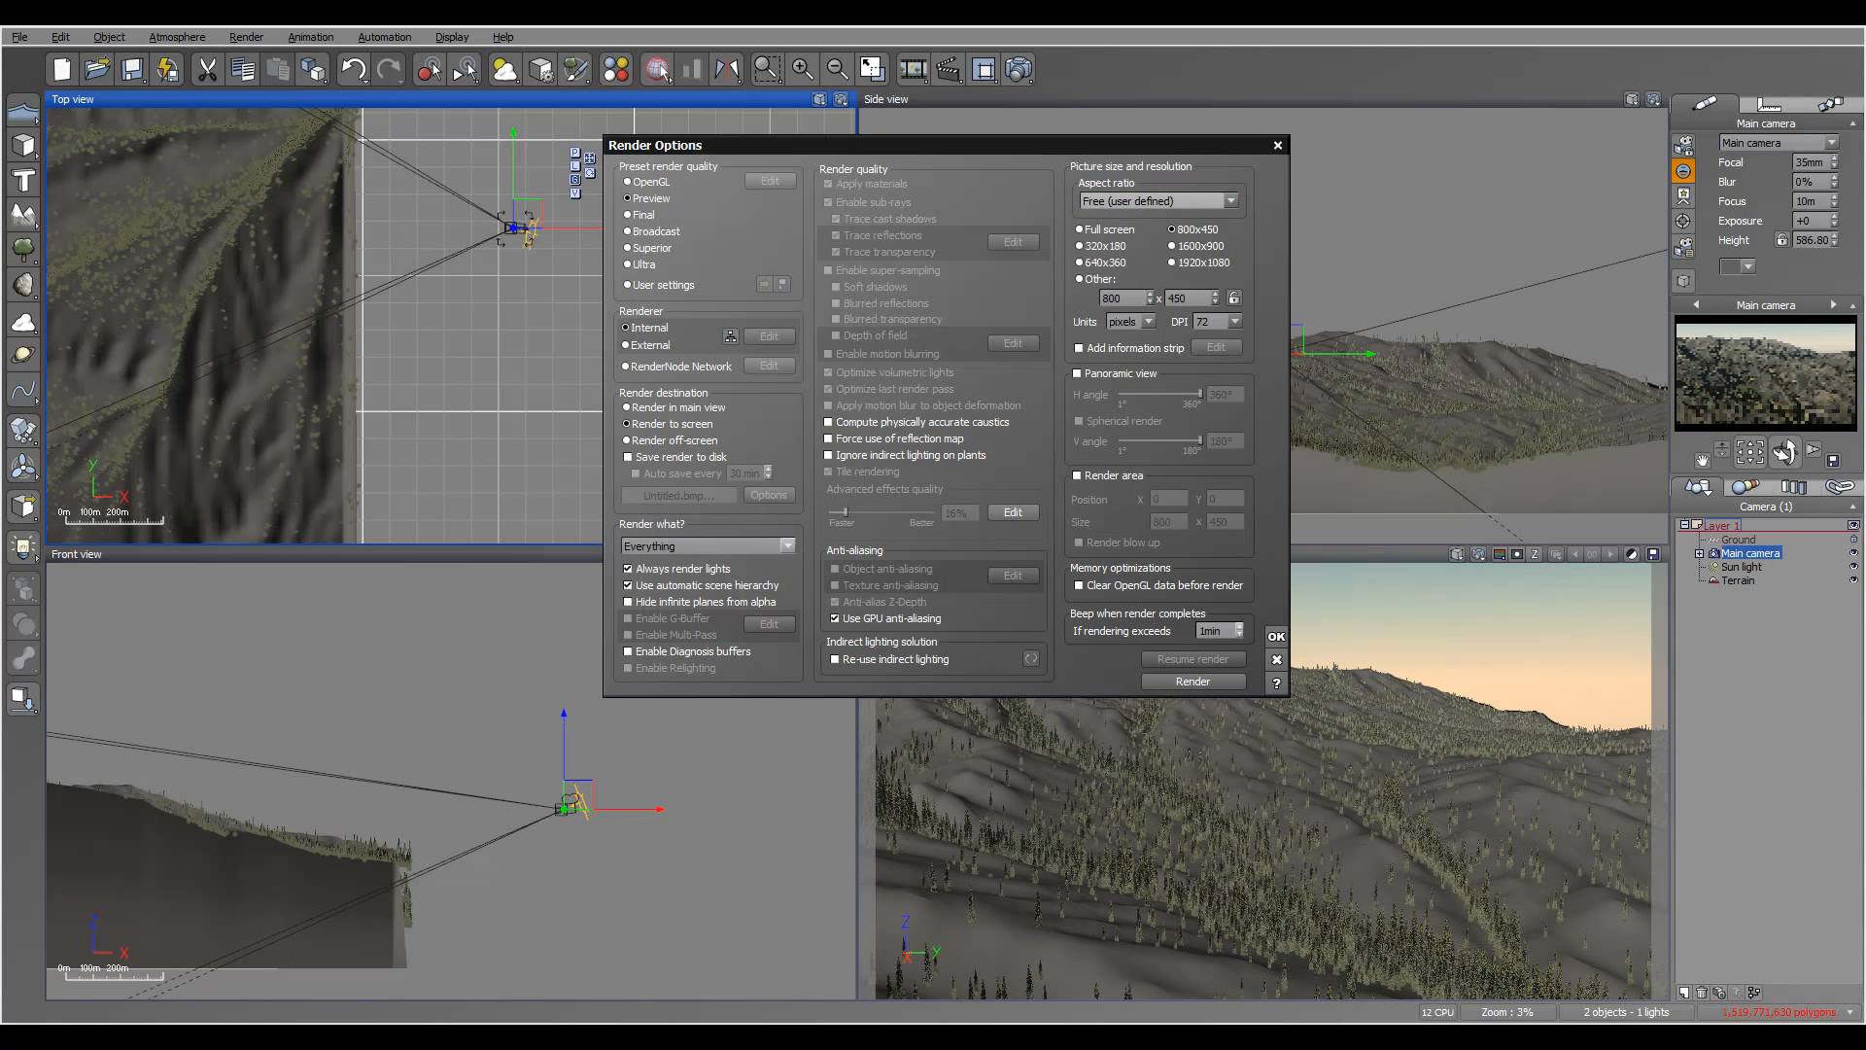
double_click(1113, 298)
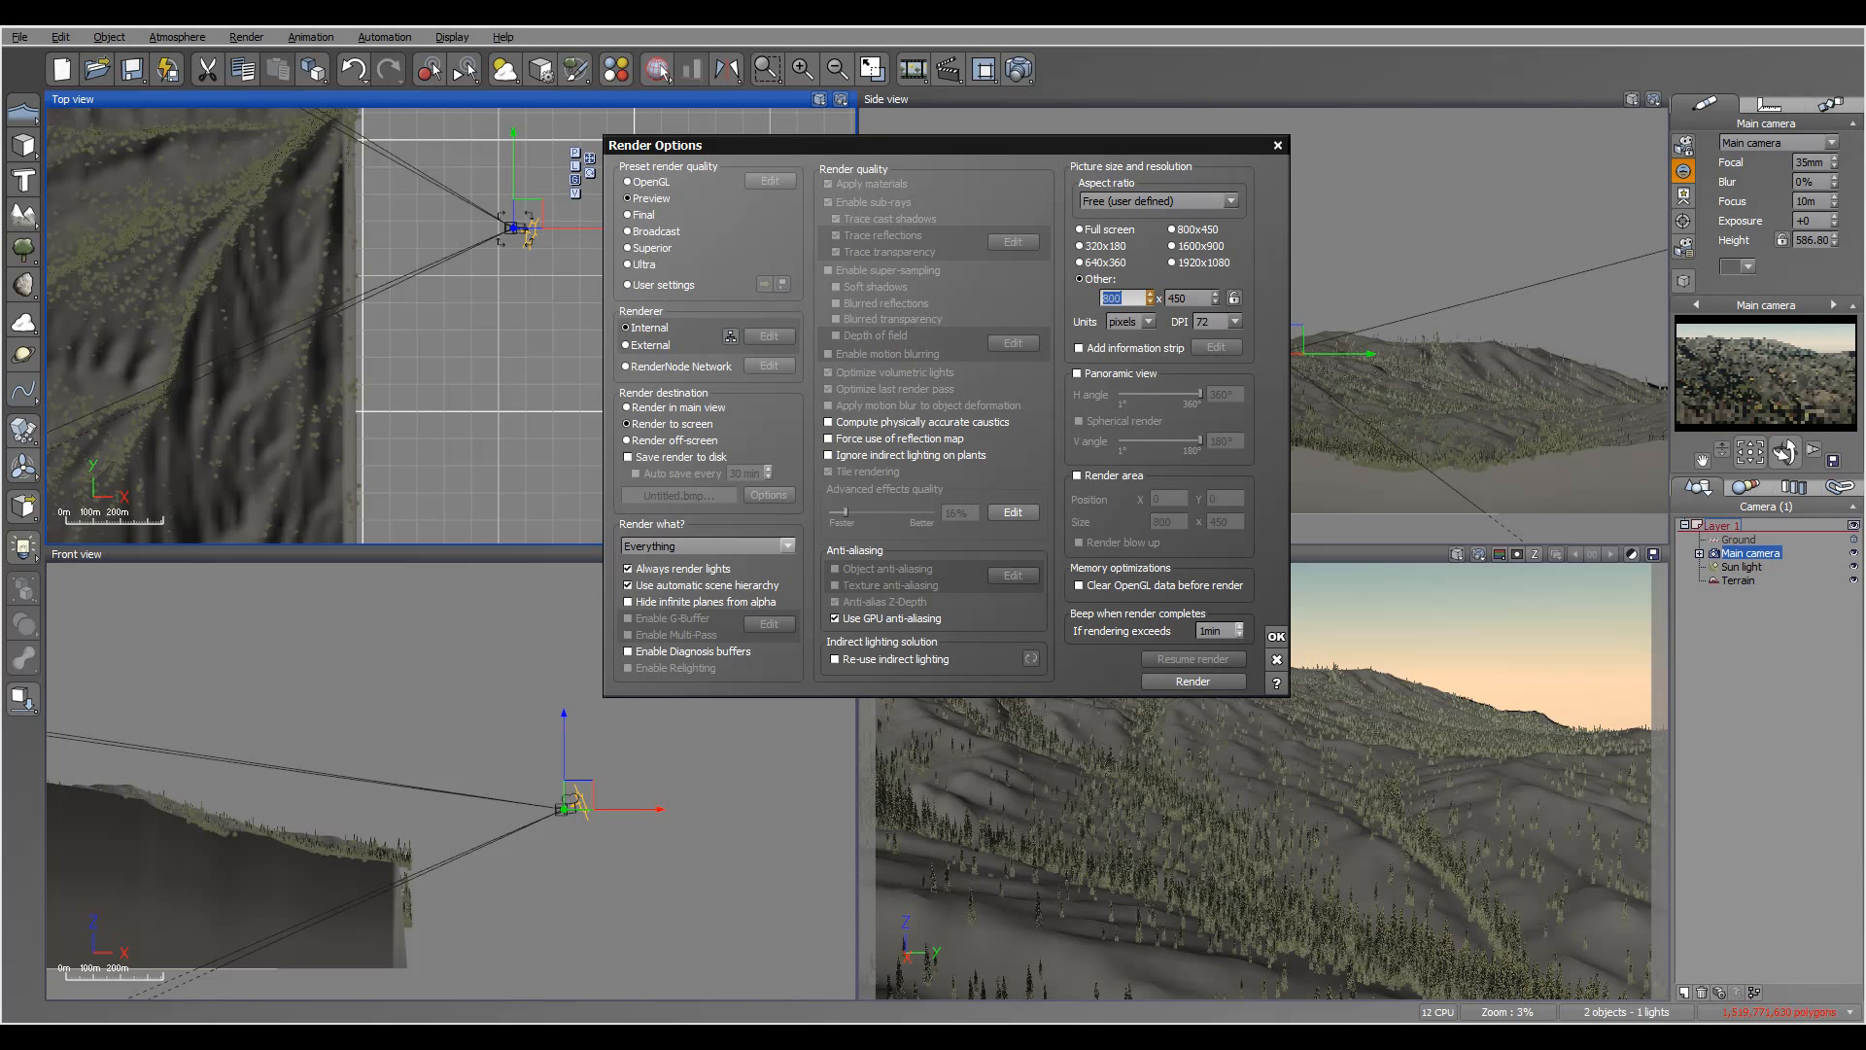
type("1000")
key("Return")
left_click(1276, 637)
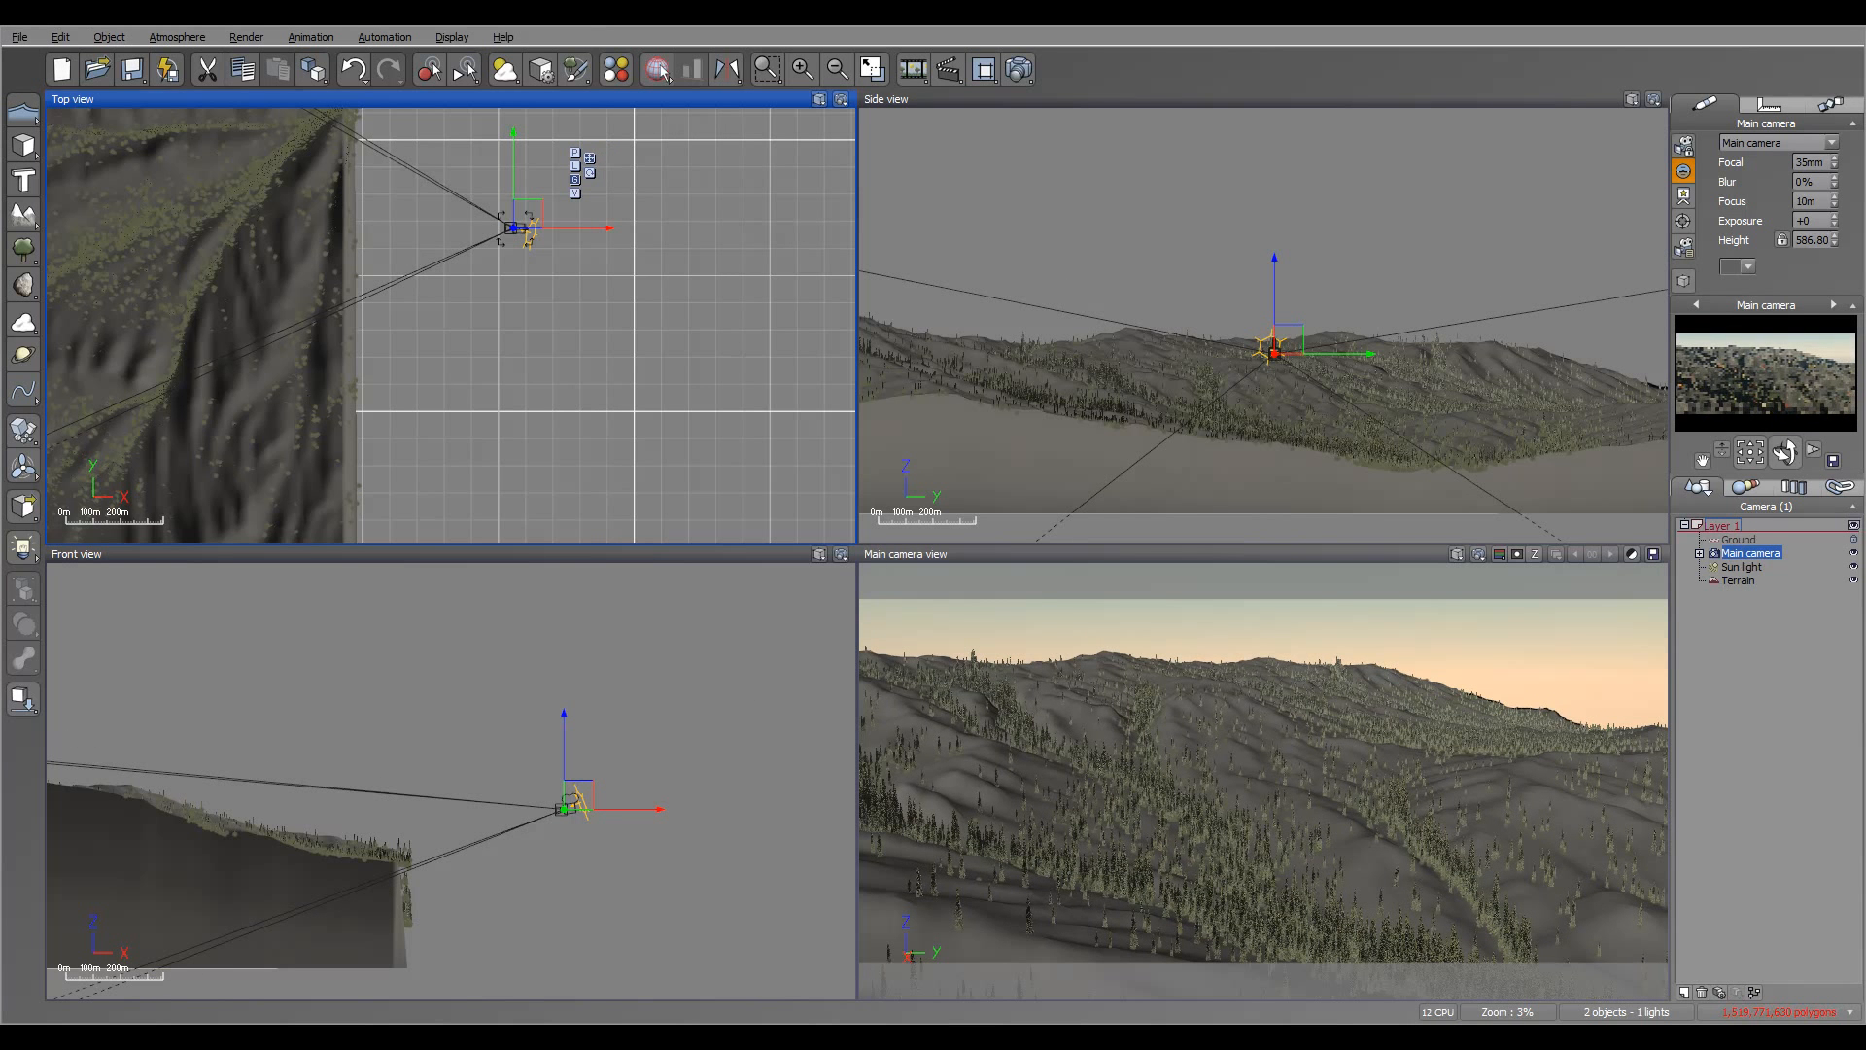
left_click_drag(607, 228, 646, 229)
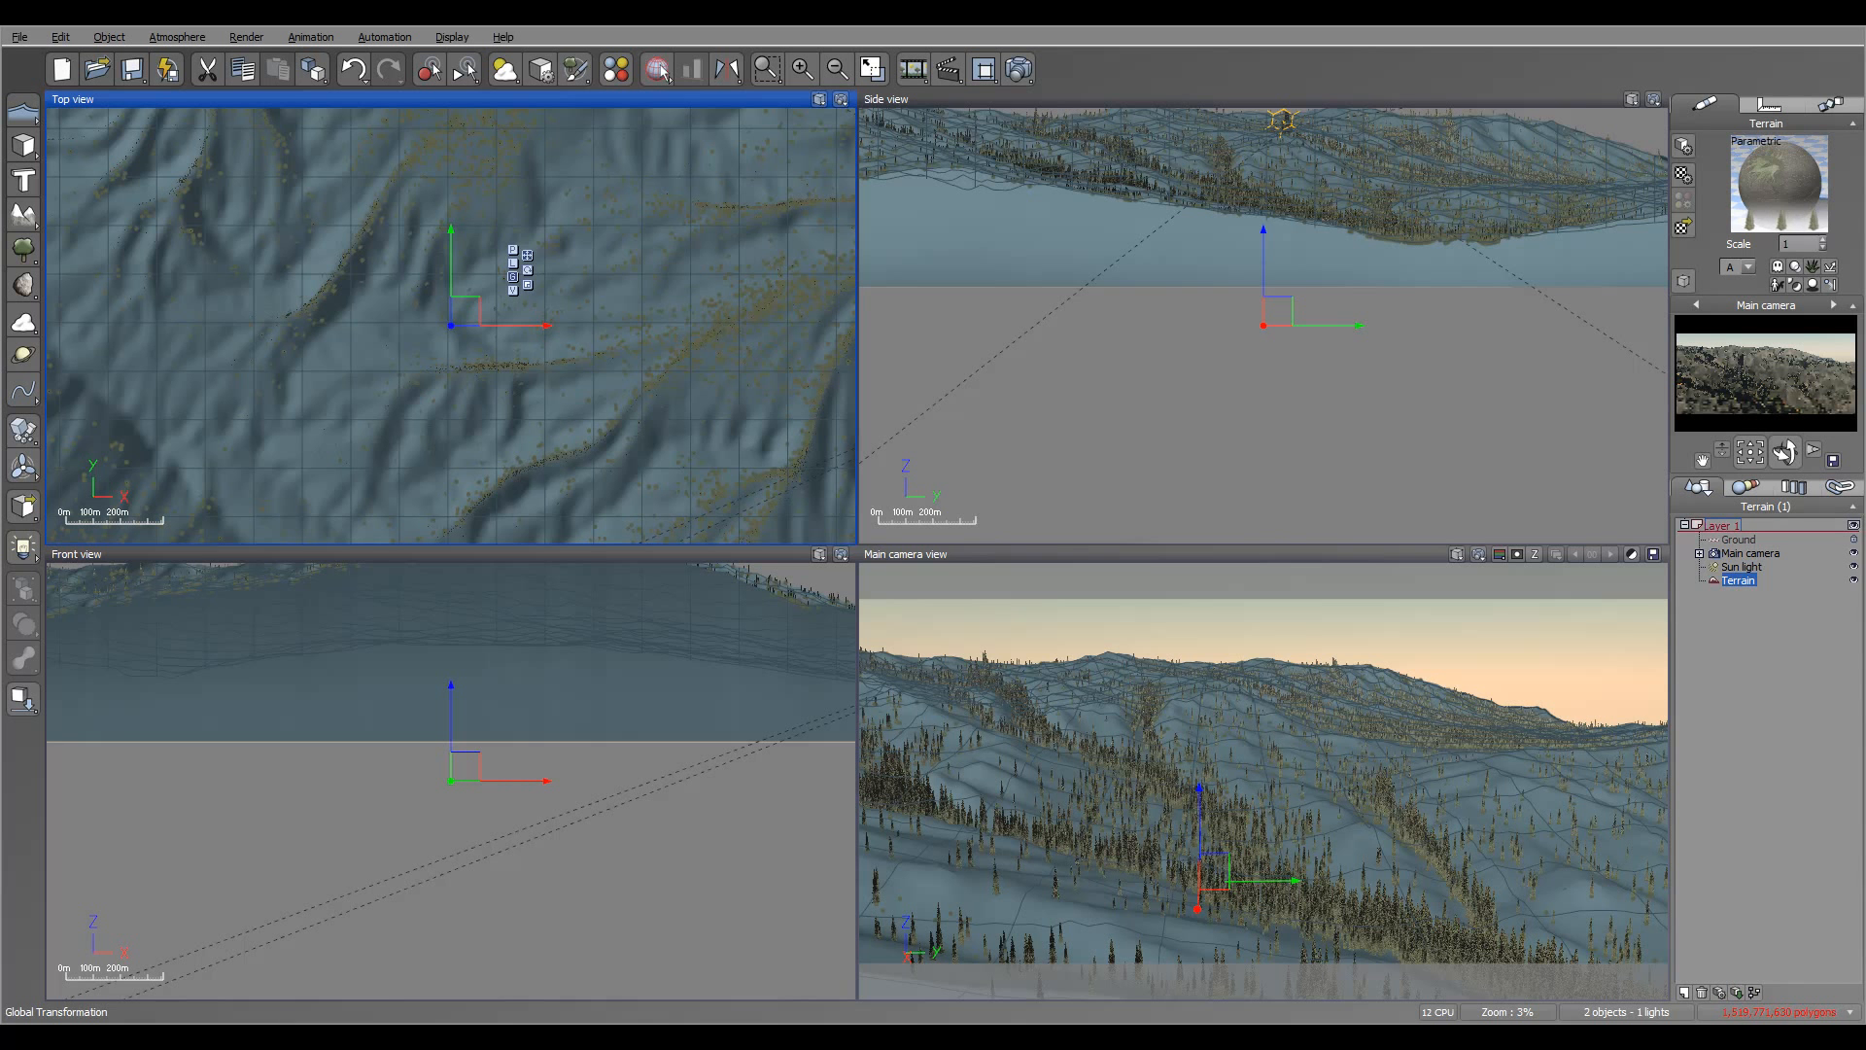
- Add the Grass material from the Landscapes collection as a new layer above Flow in the terrain material, at scale 1
double_click(1778, 185)
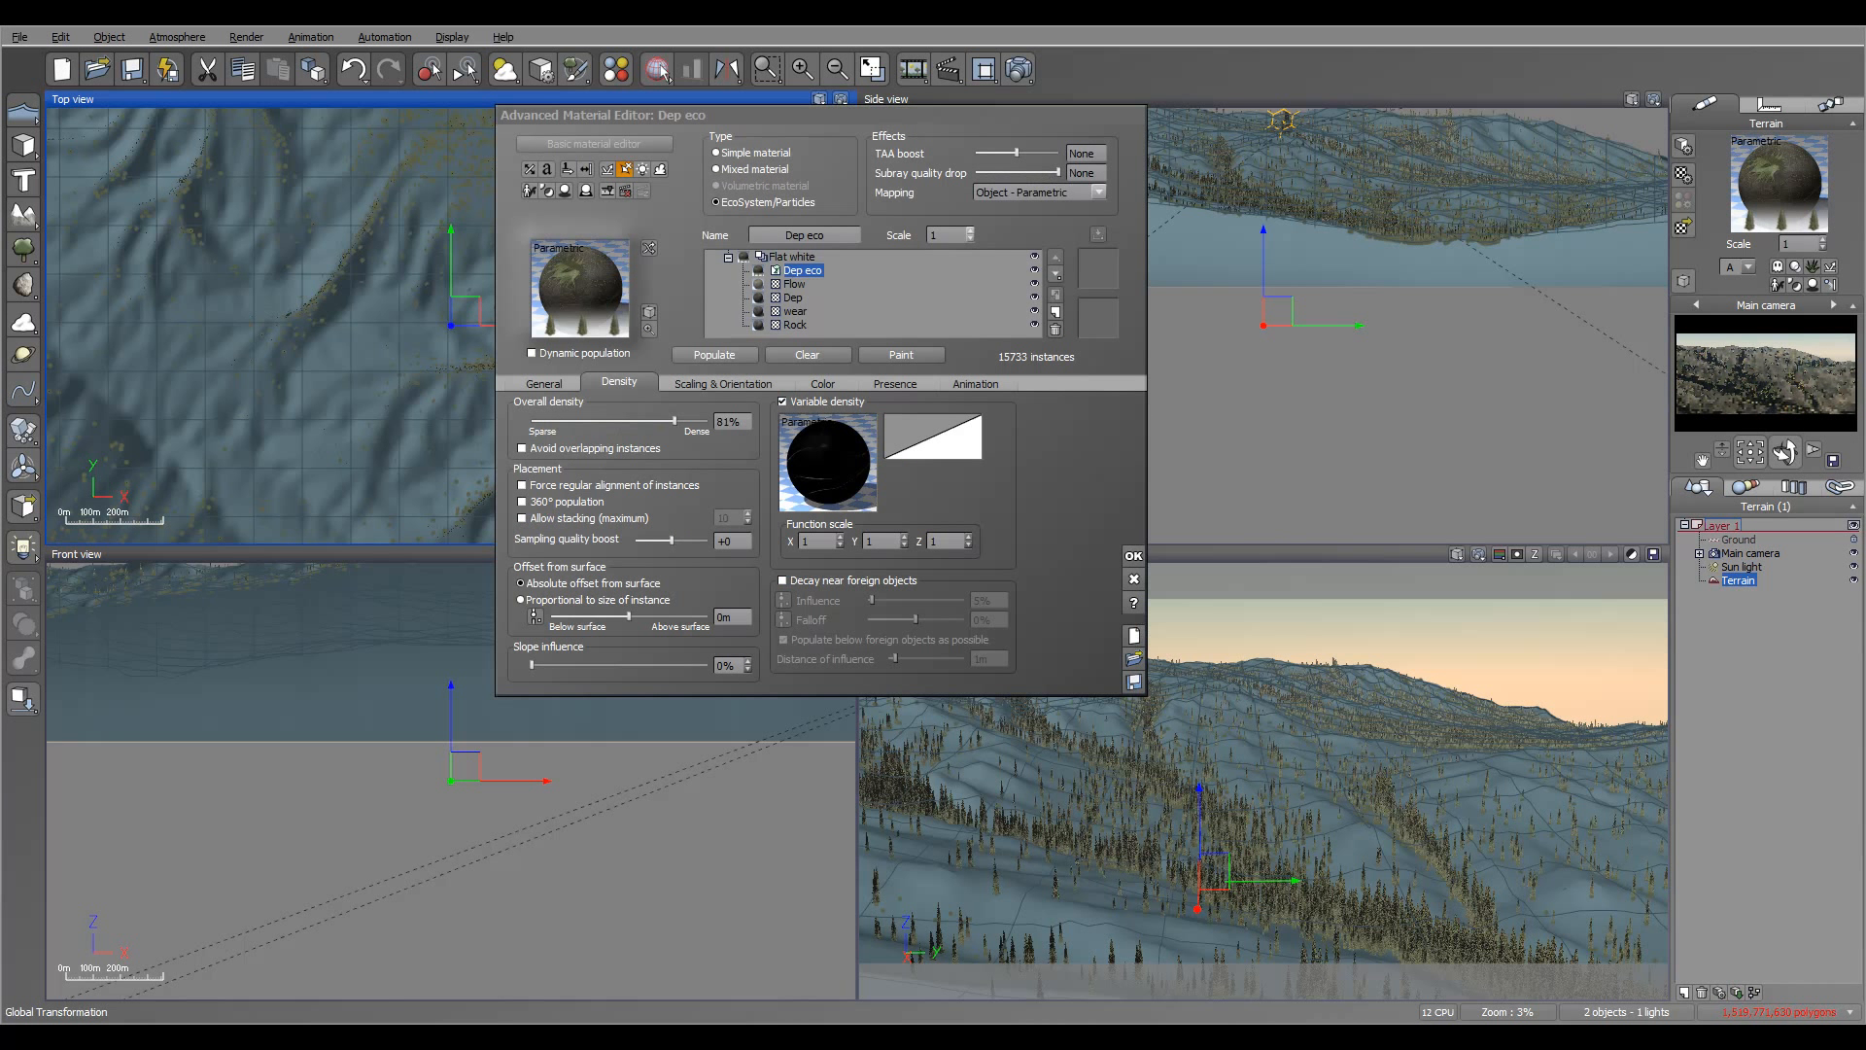
left_click(794, 284)
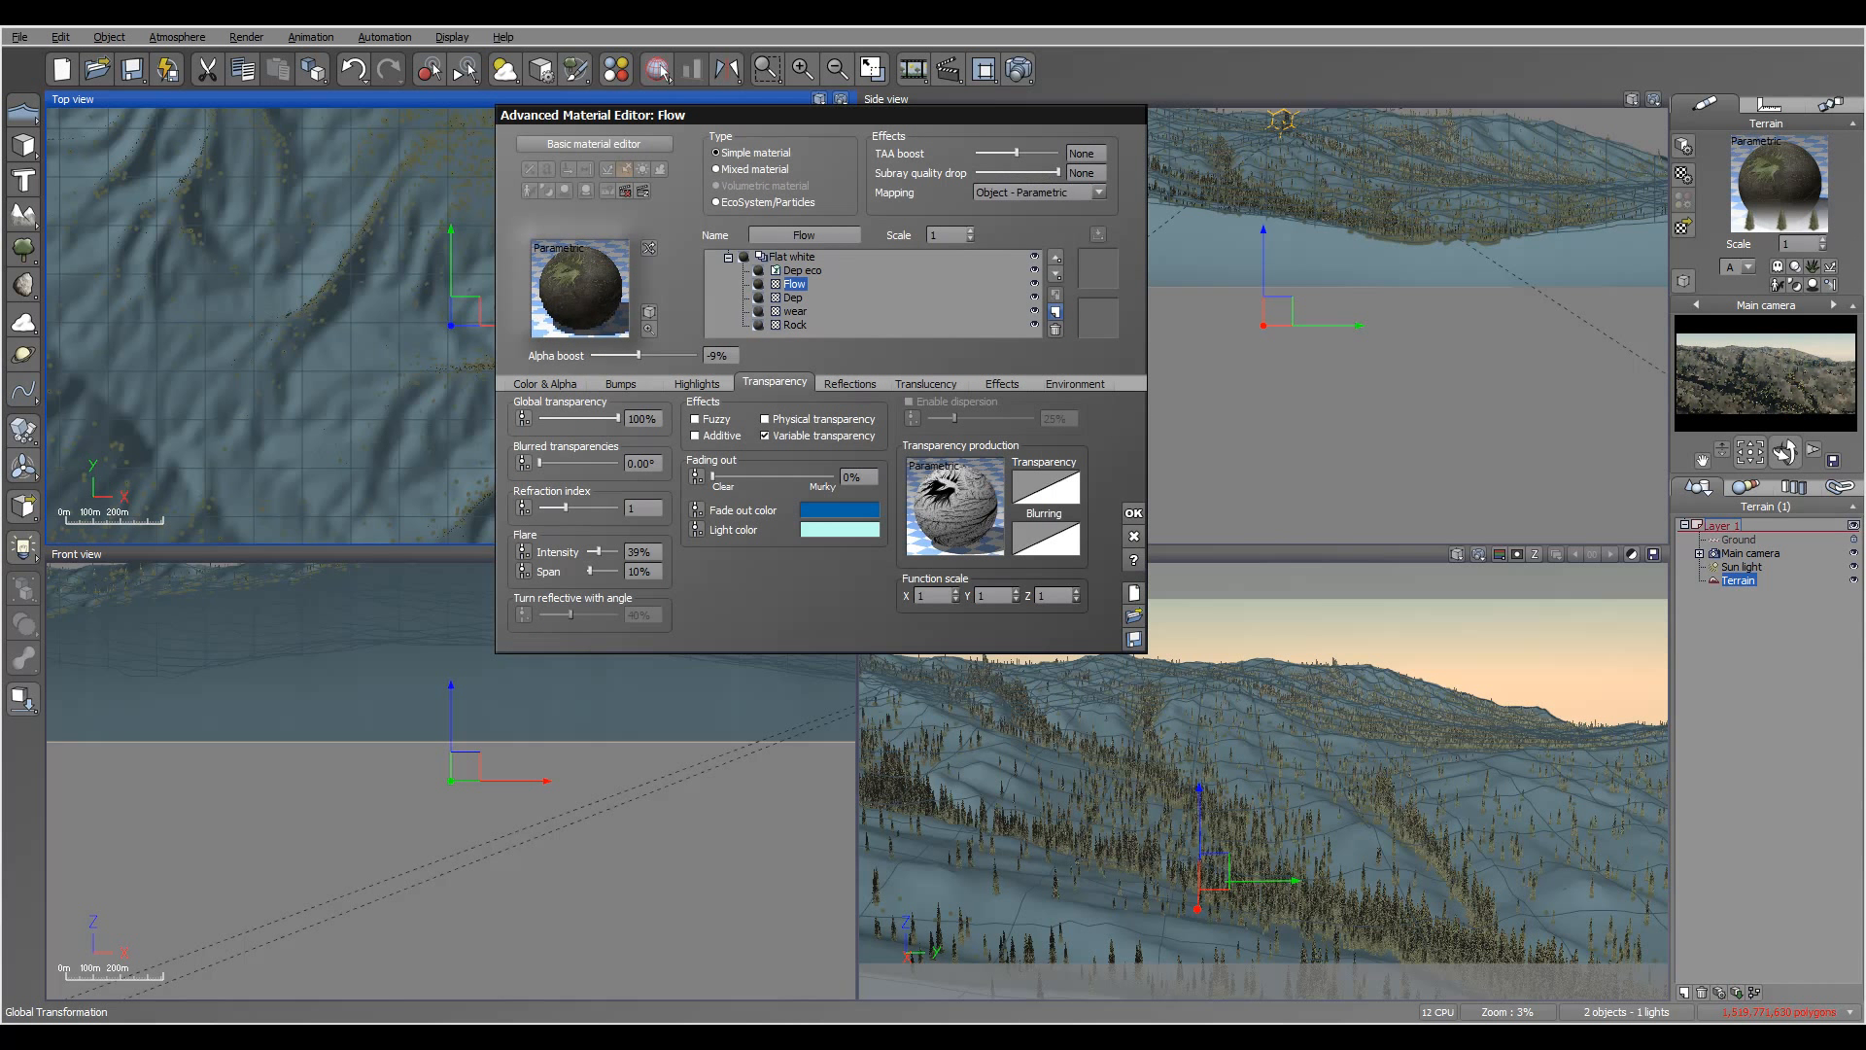
left_click(1055, 311)
scroll(959, 537, "up", 5)
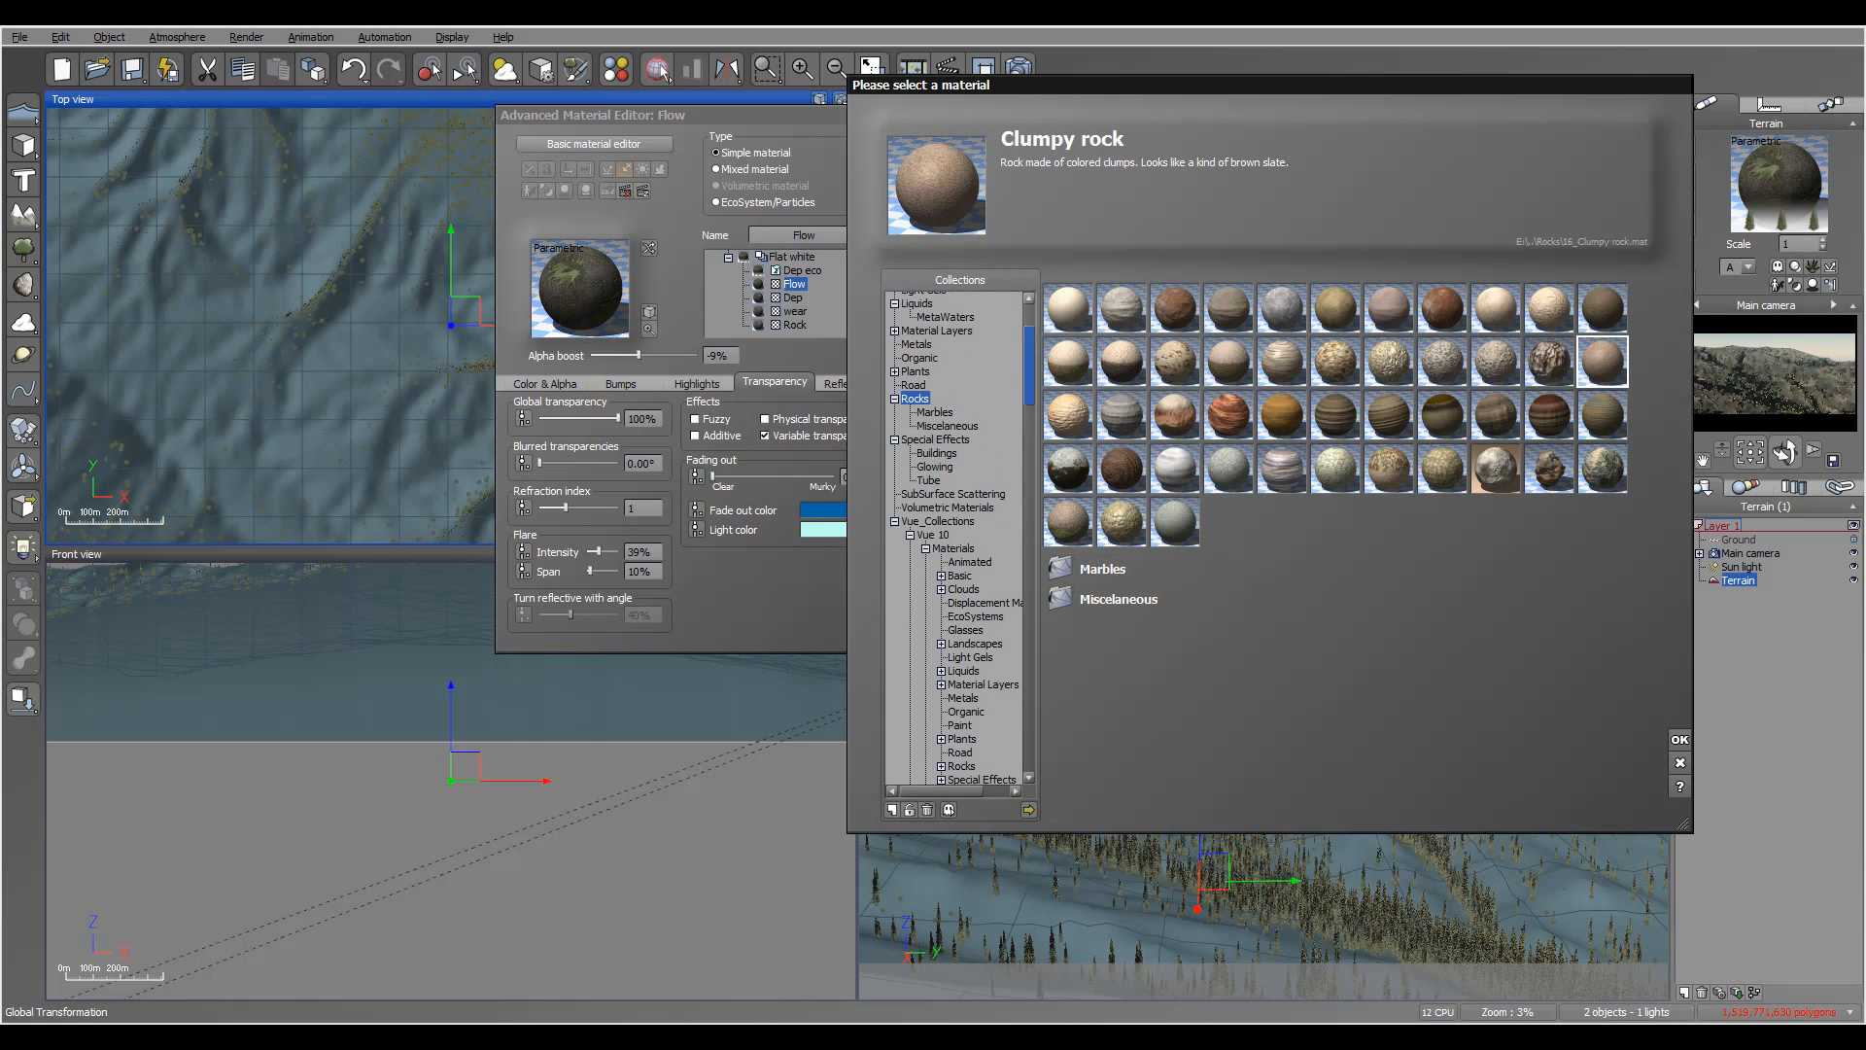
left_click(928, 381)
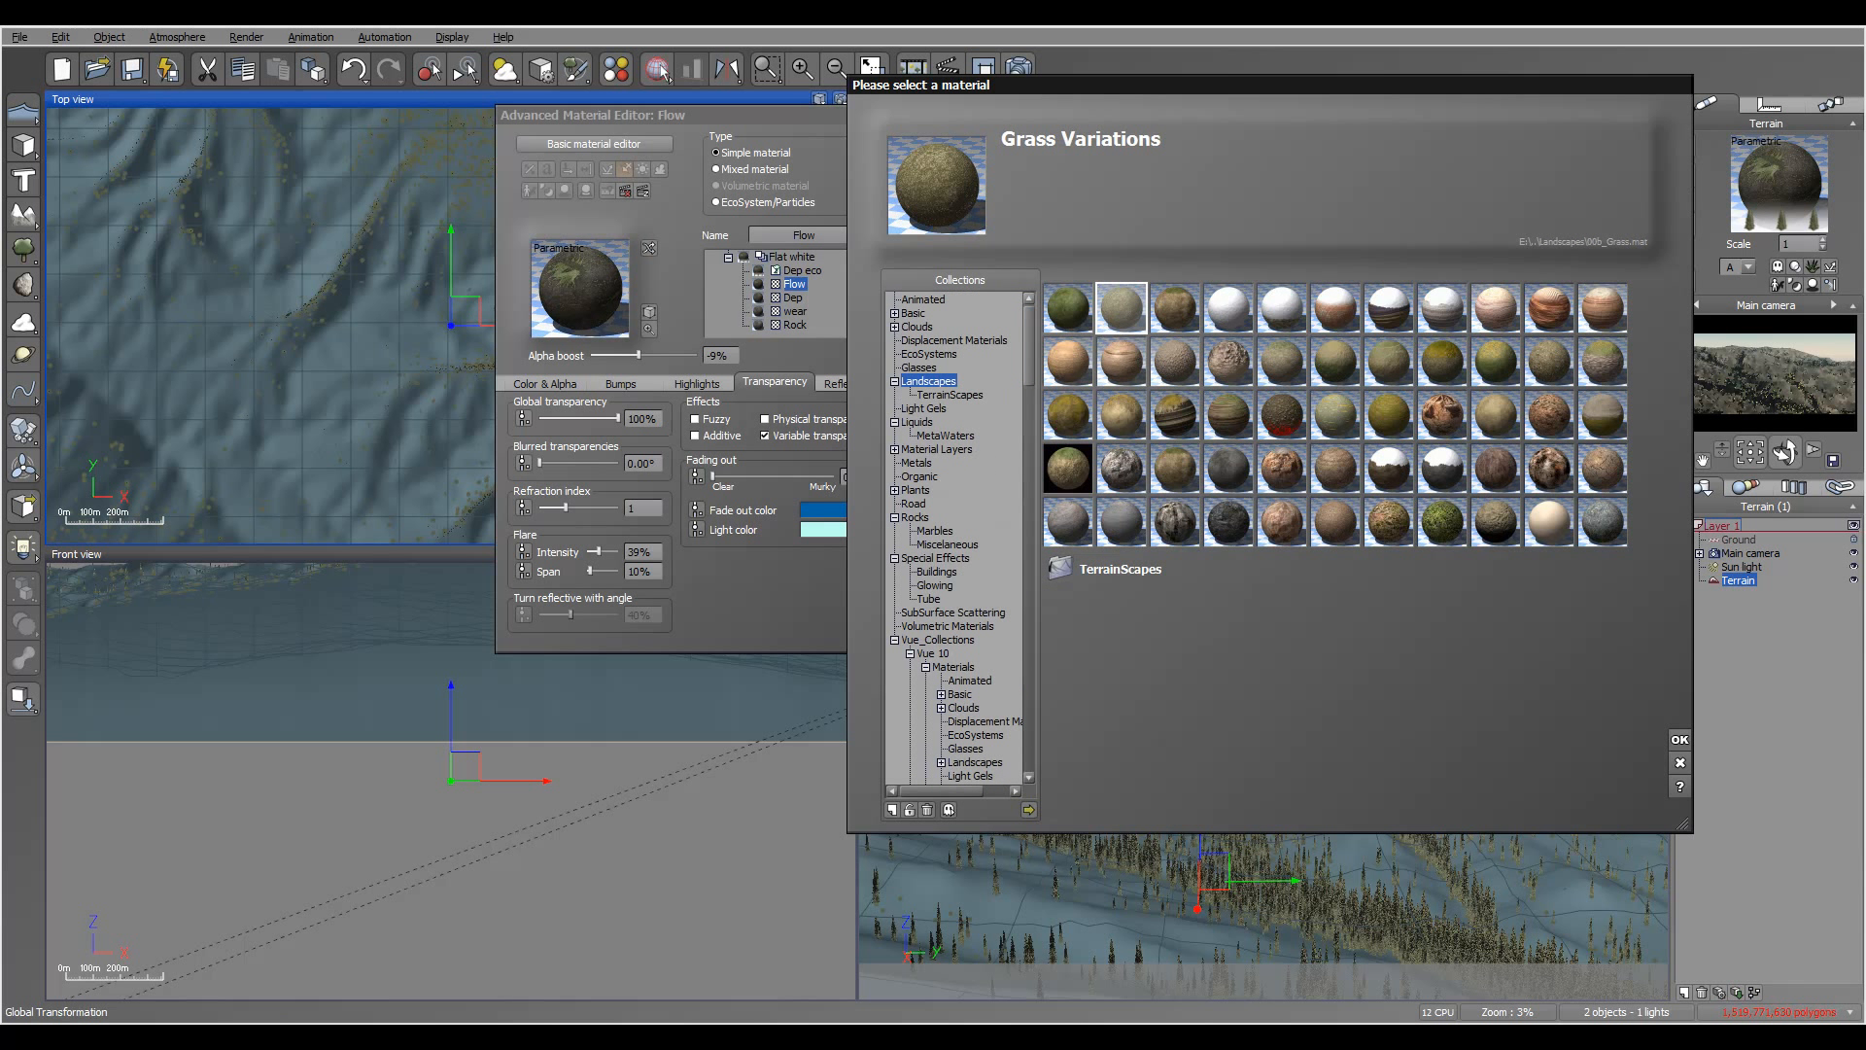
left_click(1068, 308)
key("Return")
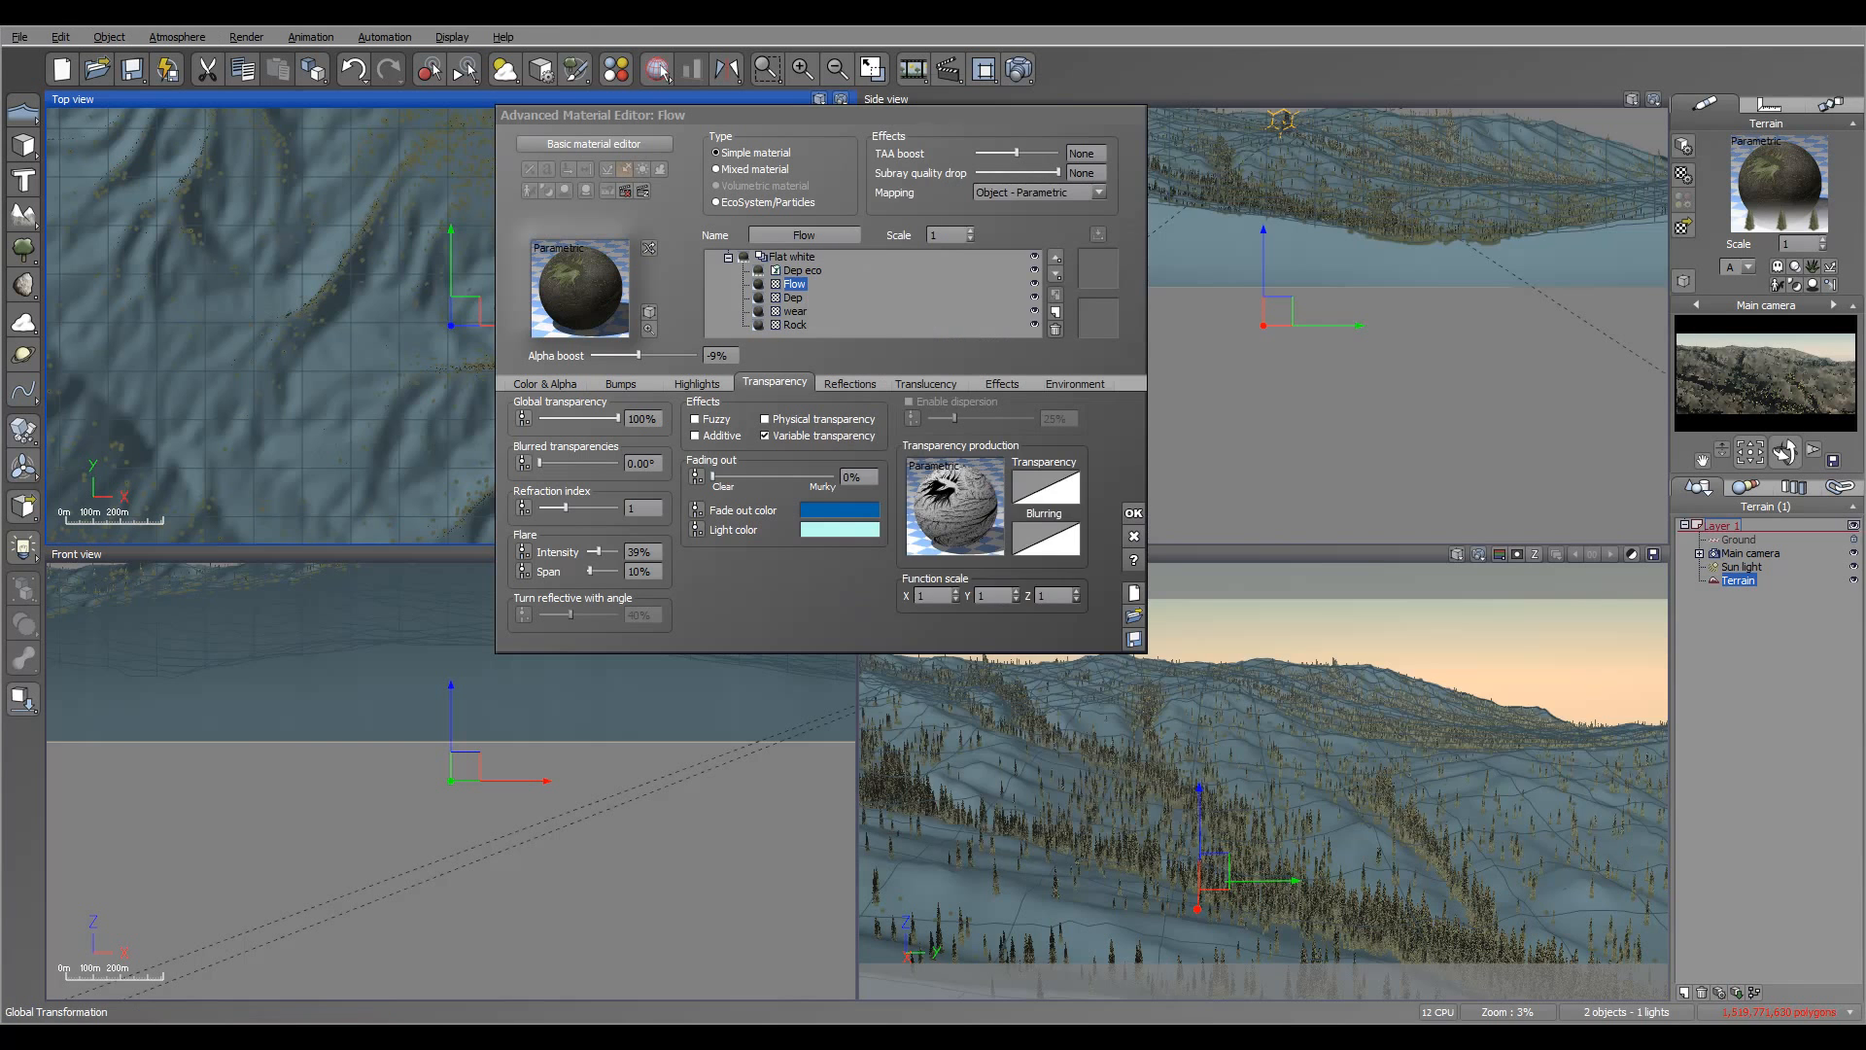
type("1")
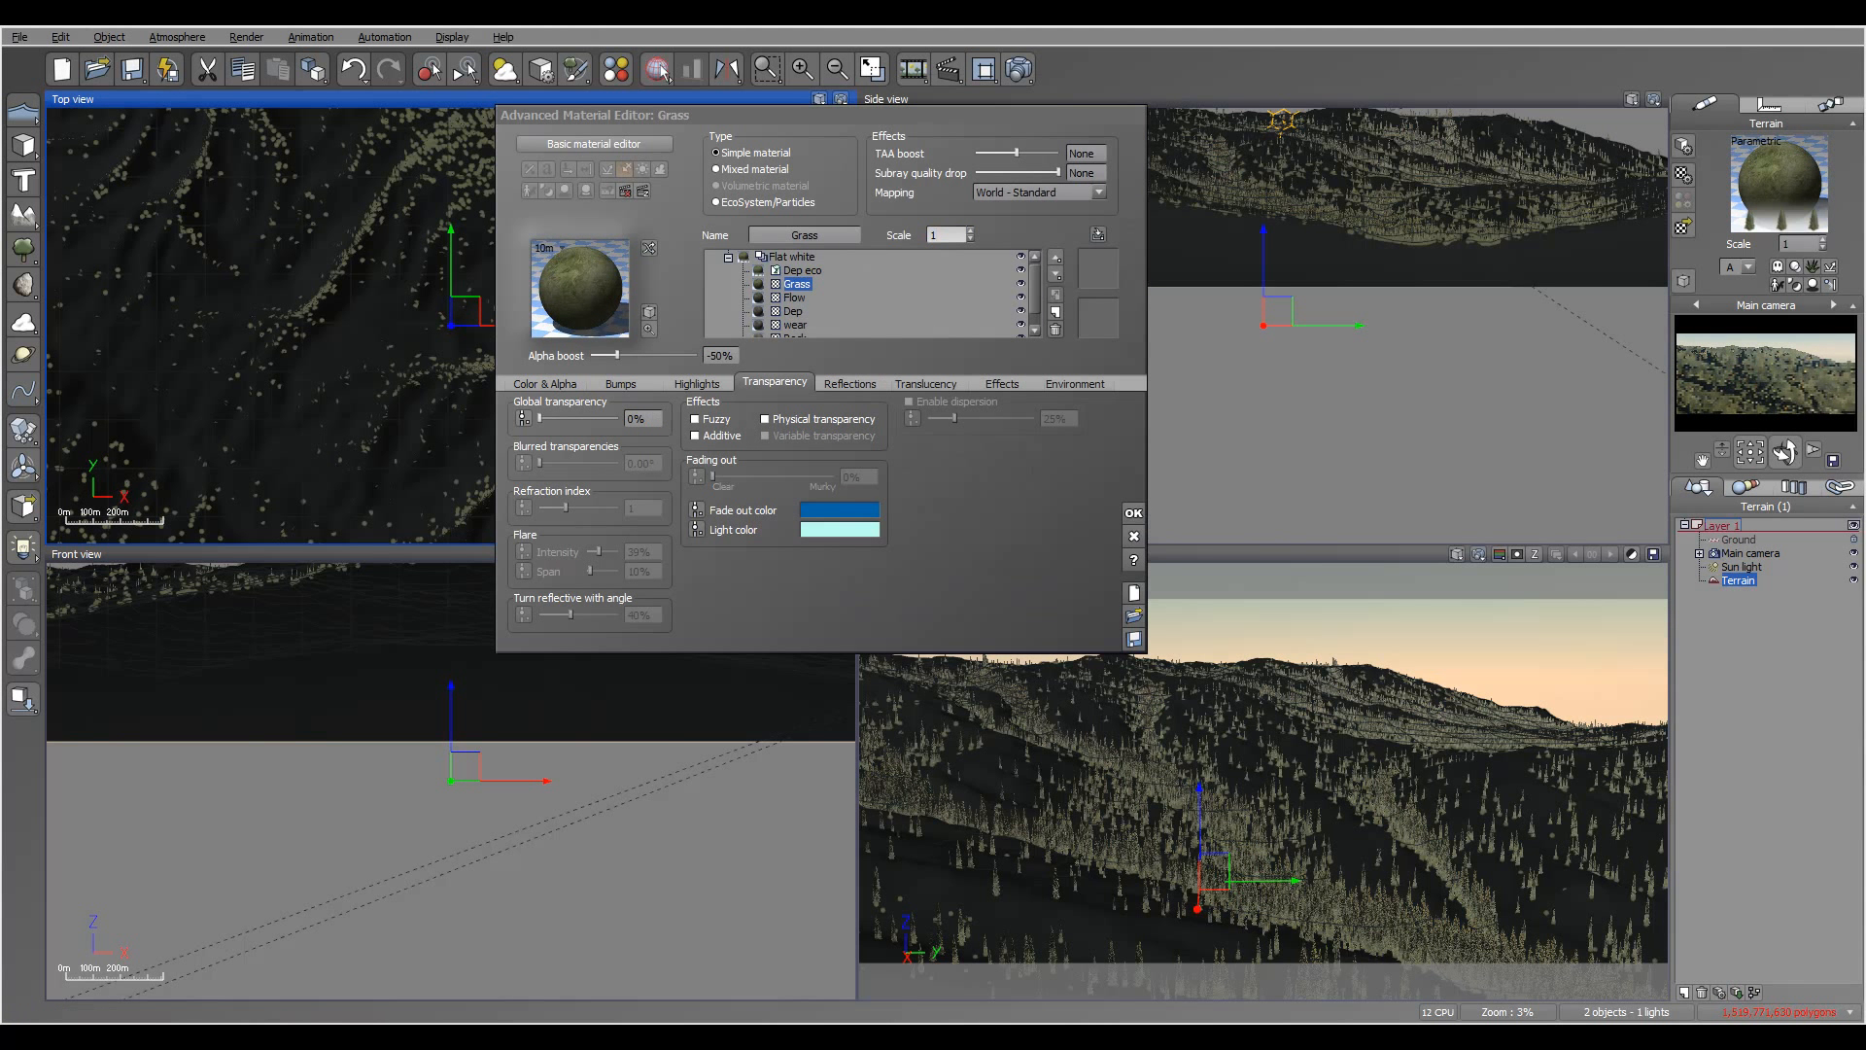
- Set the Grass layer's alpha boost to 0% and limit its slope range to 0–39° with 24% steep fuzziness
left_click(720, 355)
type("0")
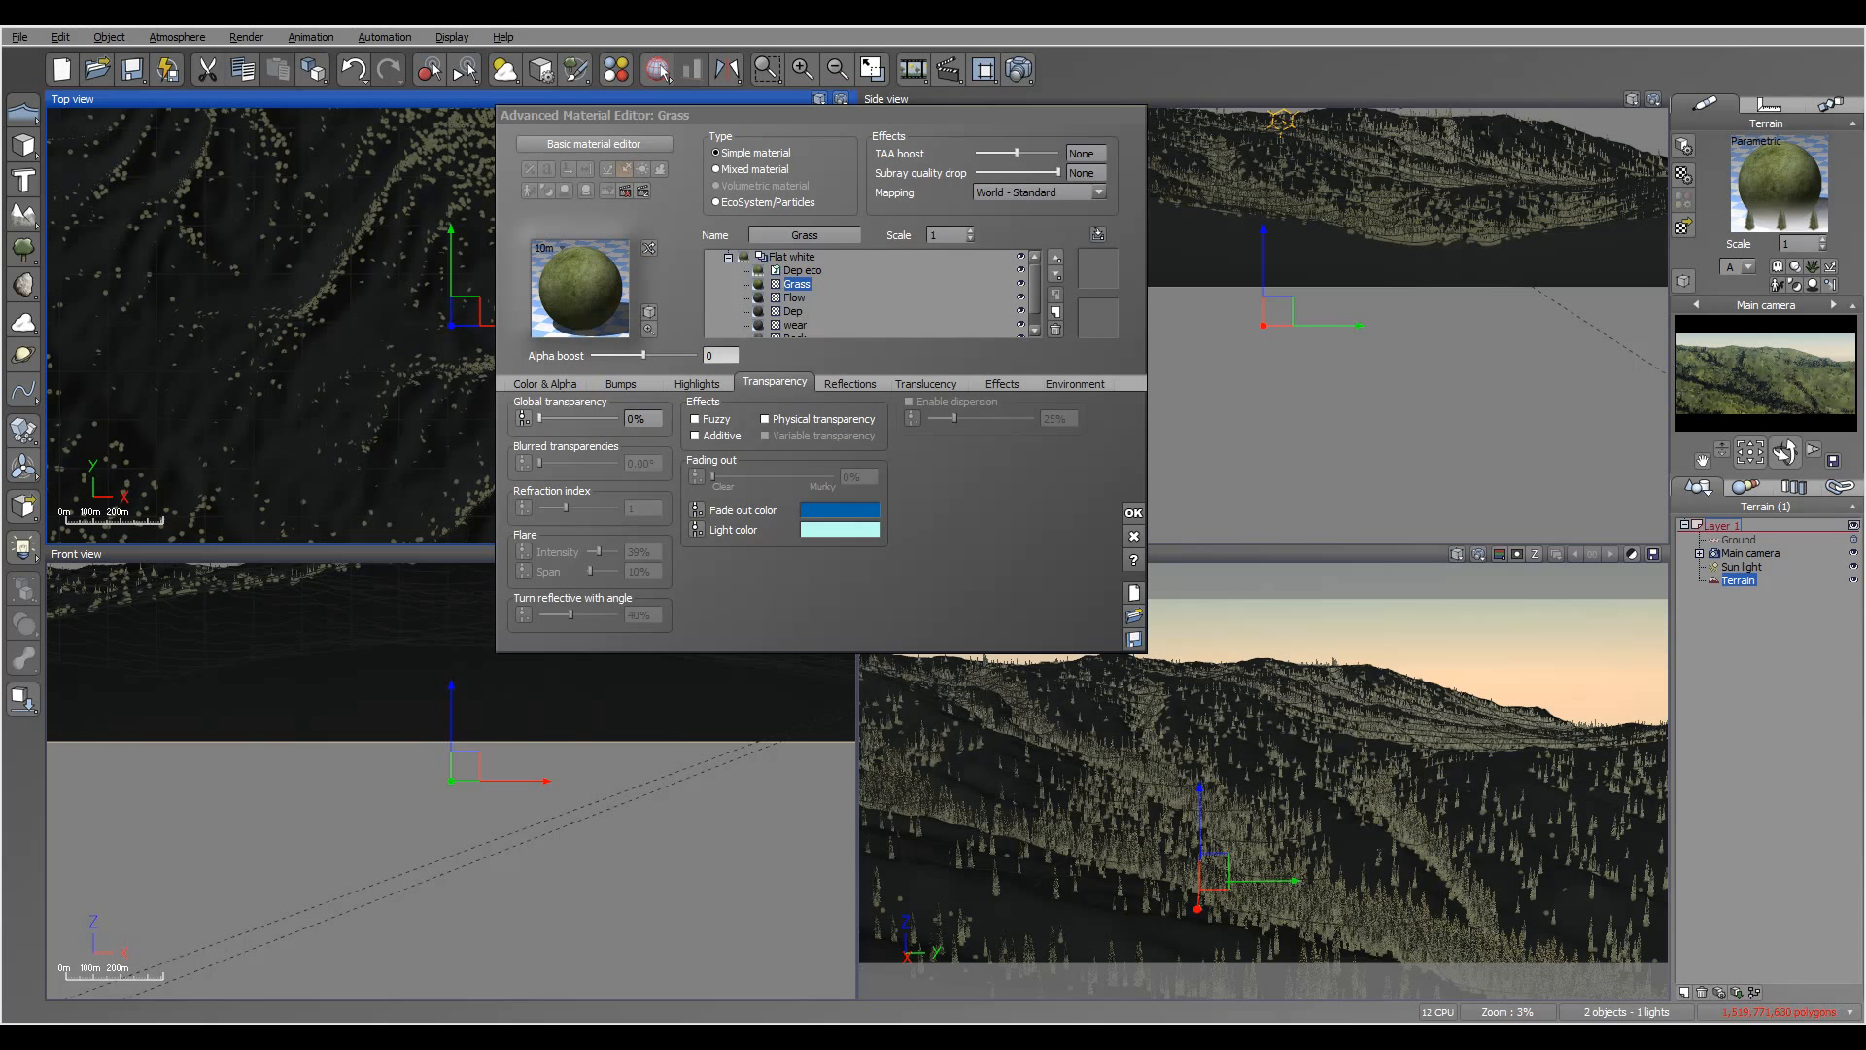
left_click(1075, 383)
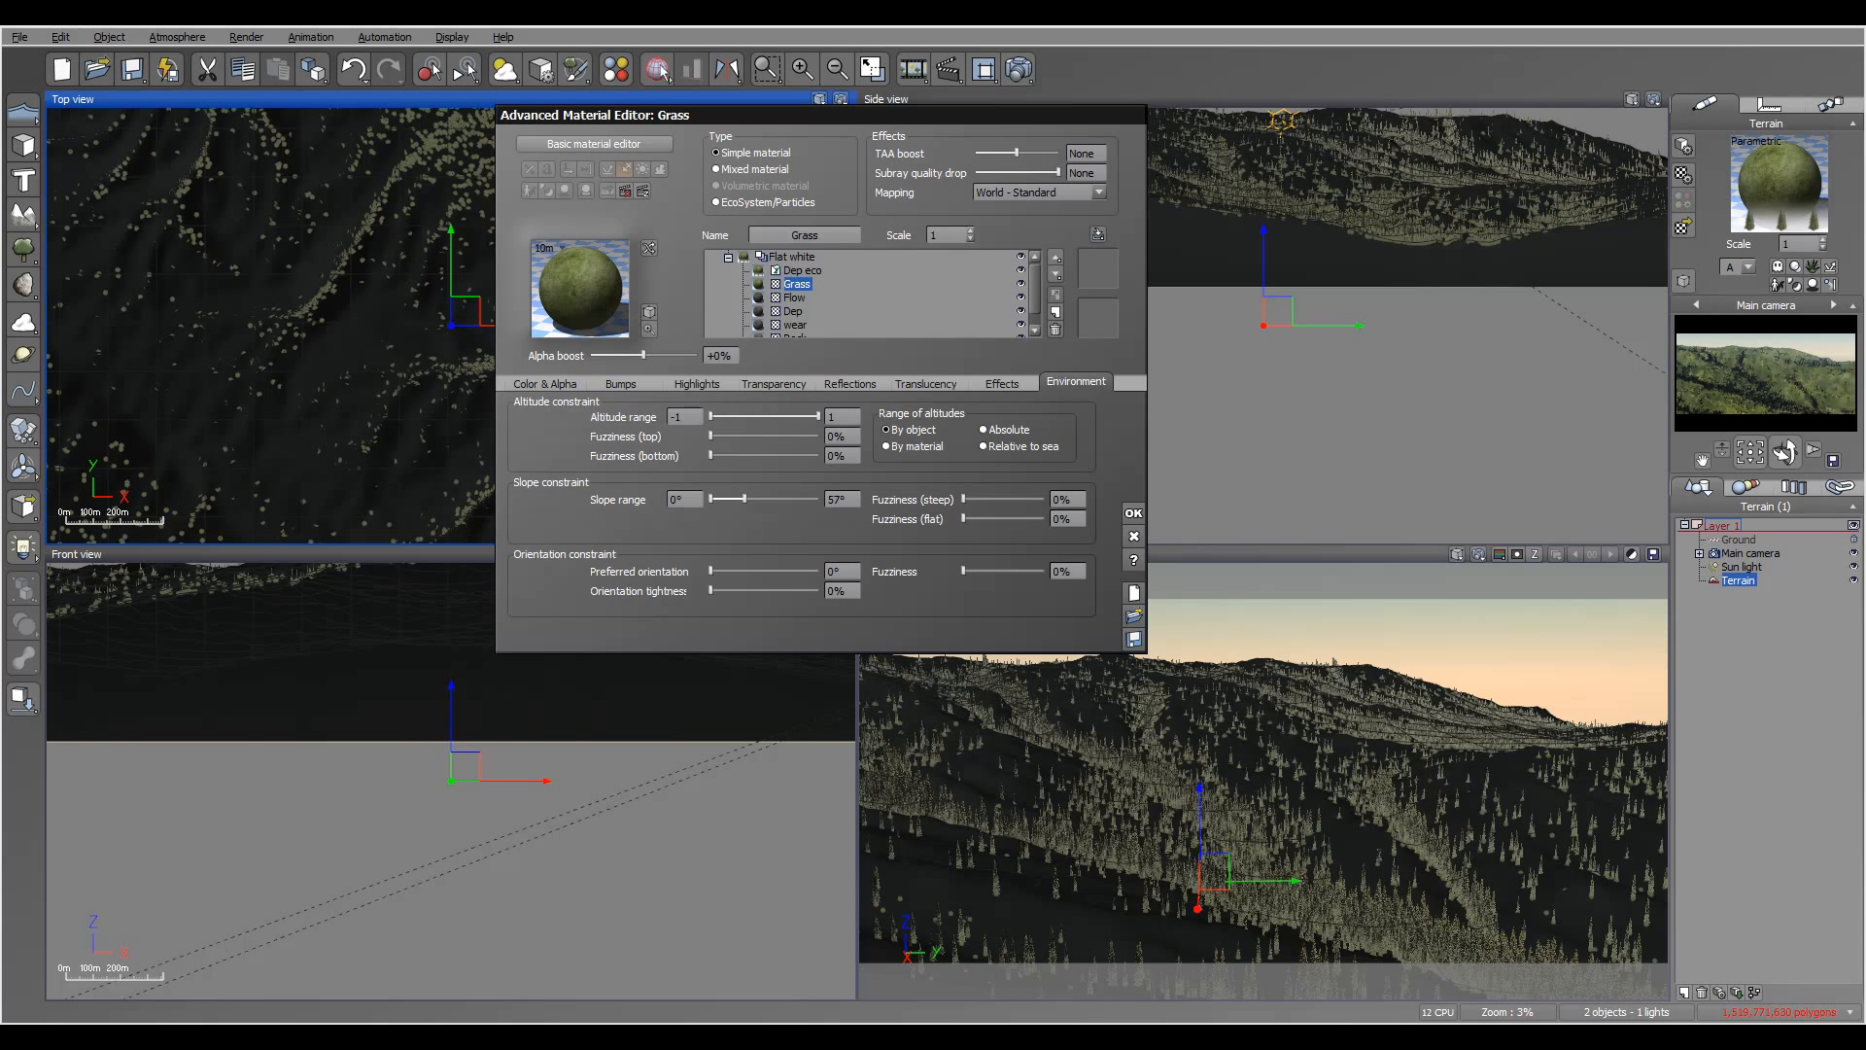
left_click_drag(963, 499, 970, 498)
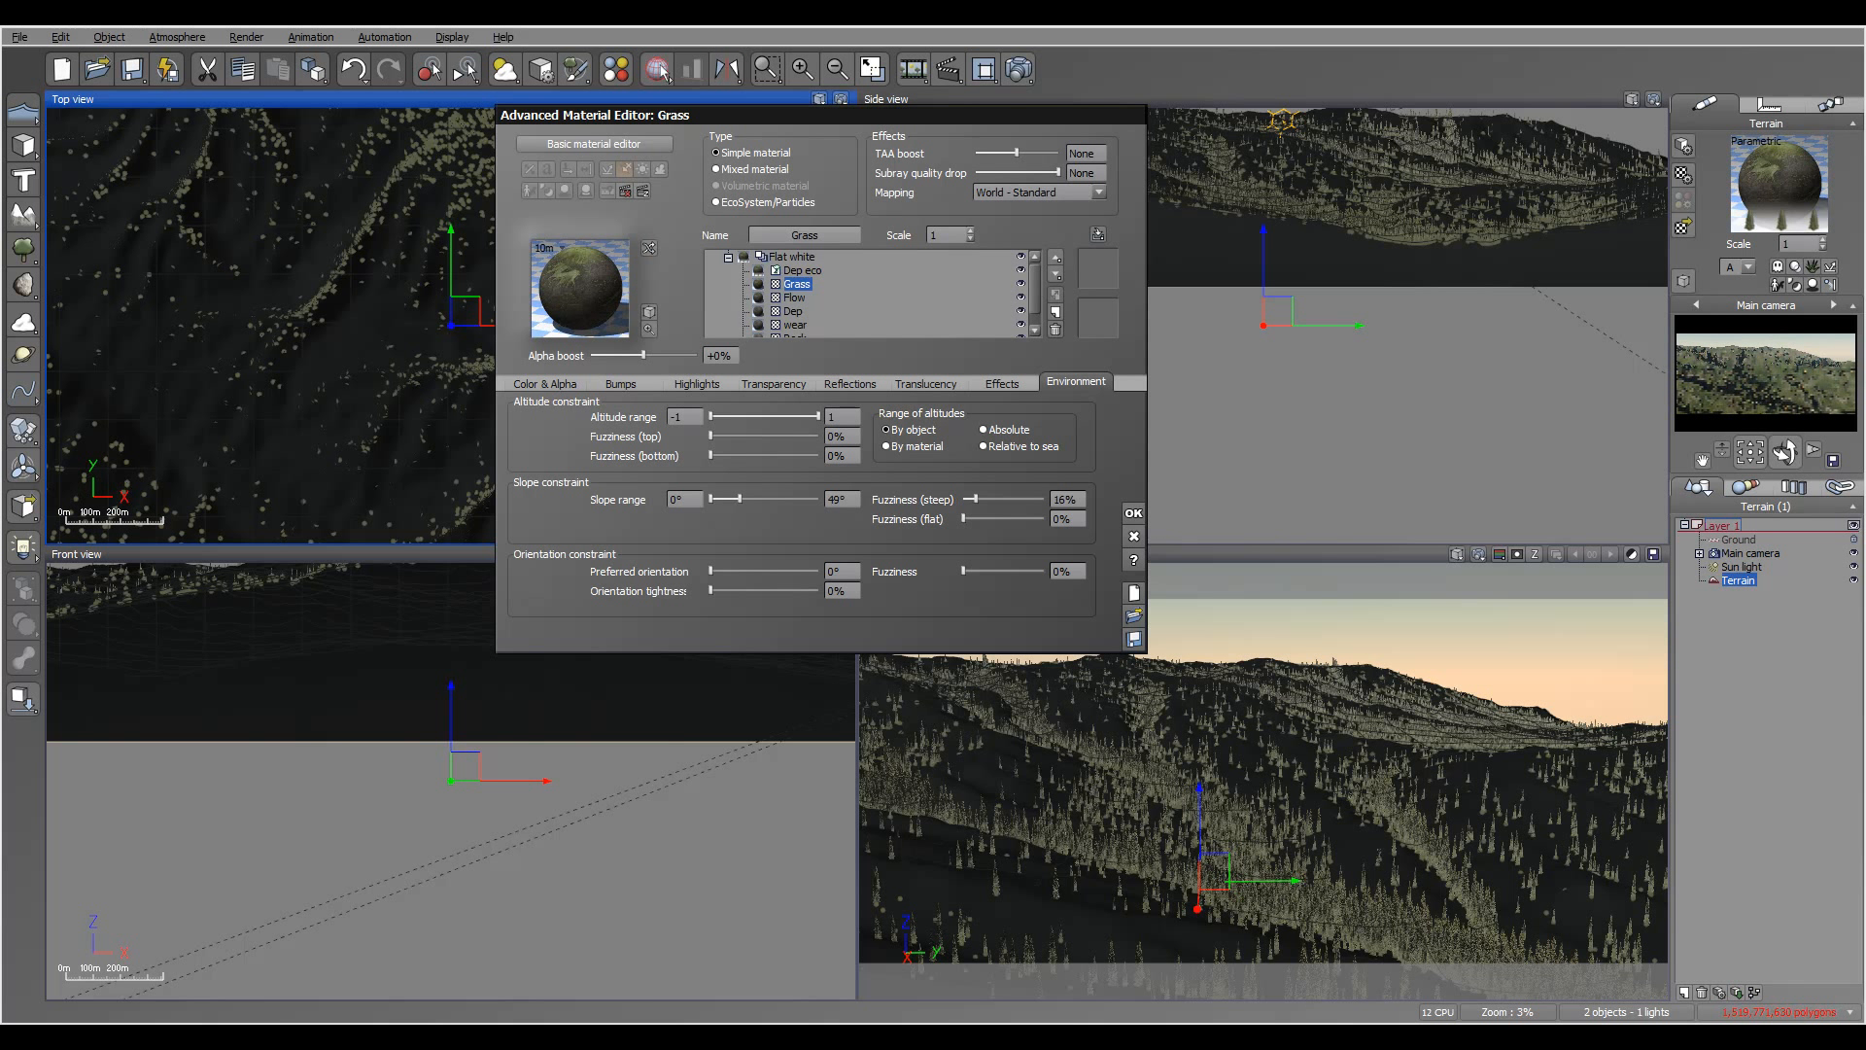
left_click_drag(739, 499, 734, 498)
left_click_drag(976, 499, 982, 498)
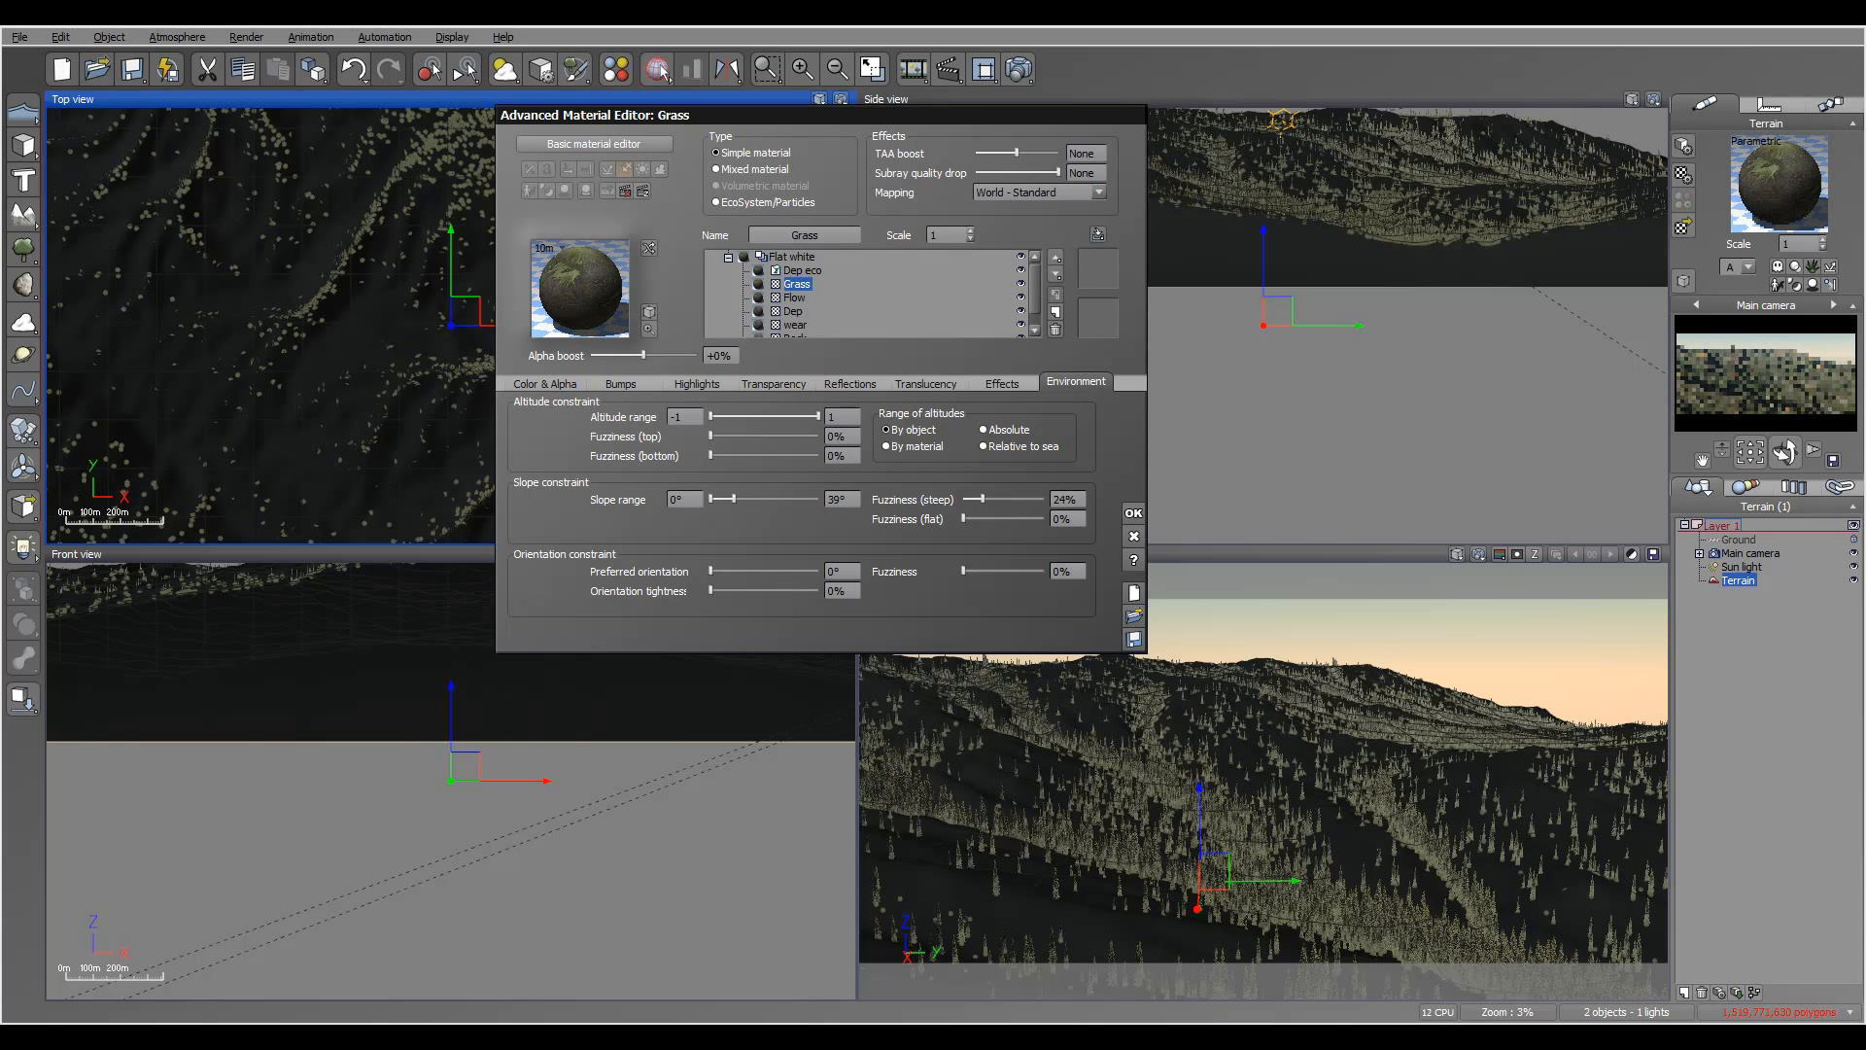
- Test-render the camera view, reduce the Grass layer's slope limit to 36° and steep fuzziness to 18%, and accept the material
left_click(657, 69)
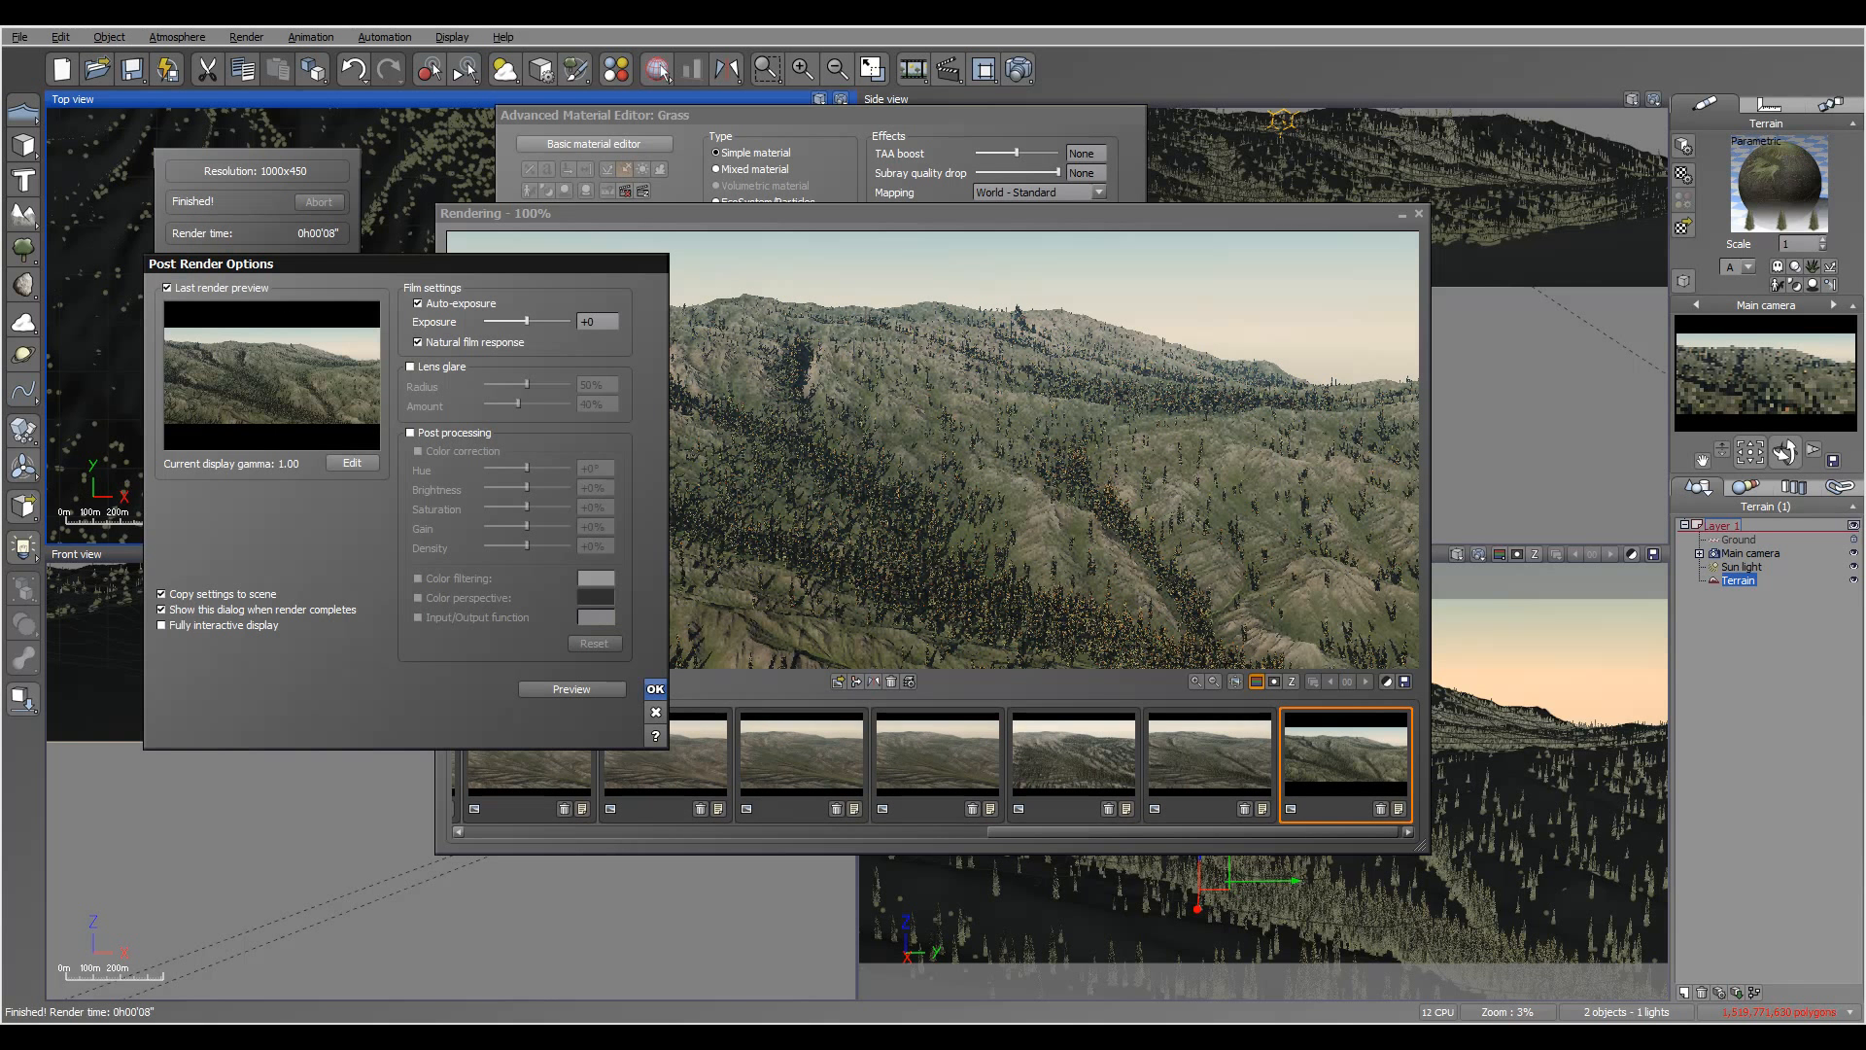
key("Return")
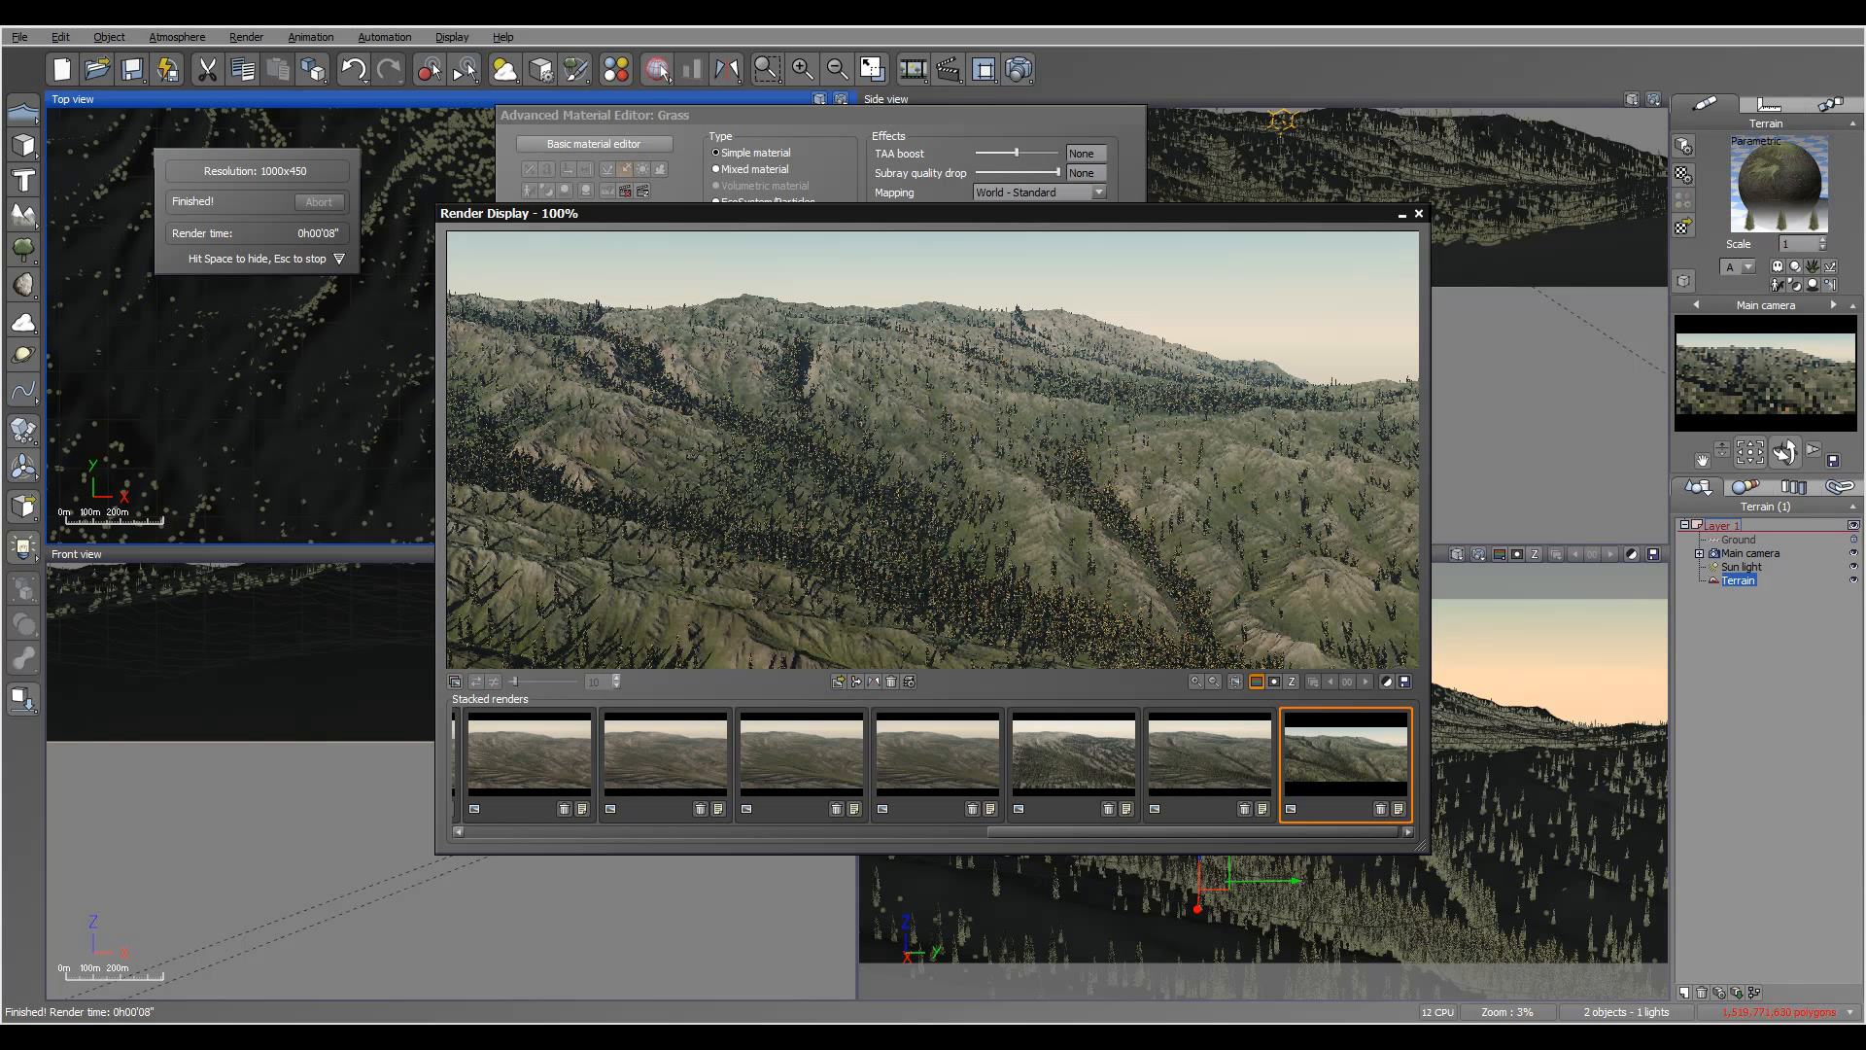
key("space")
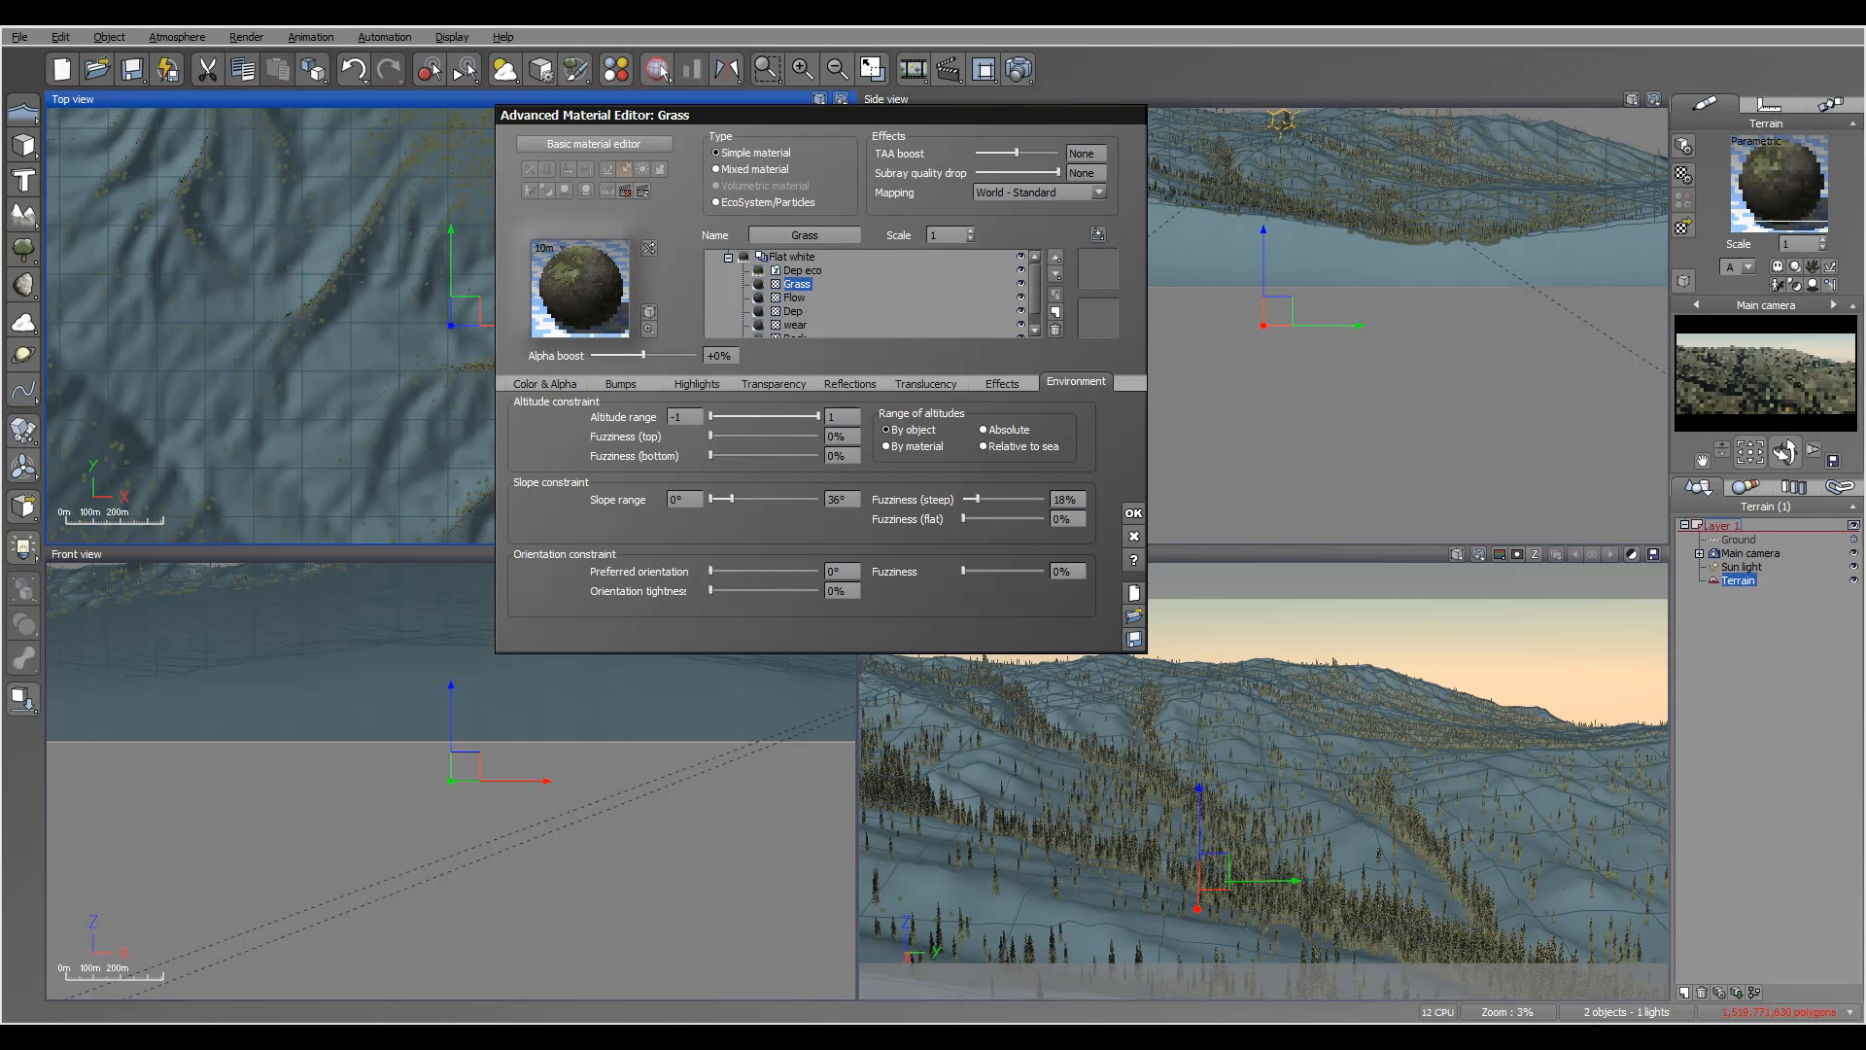
key("Return")
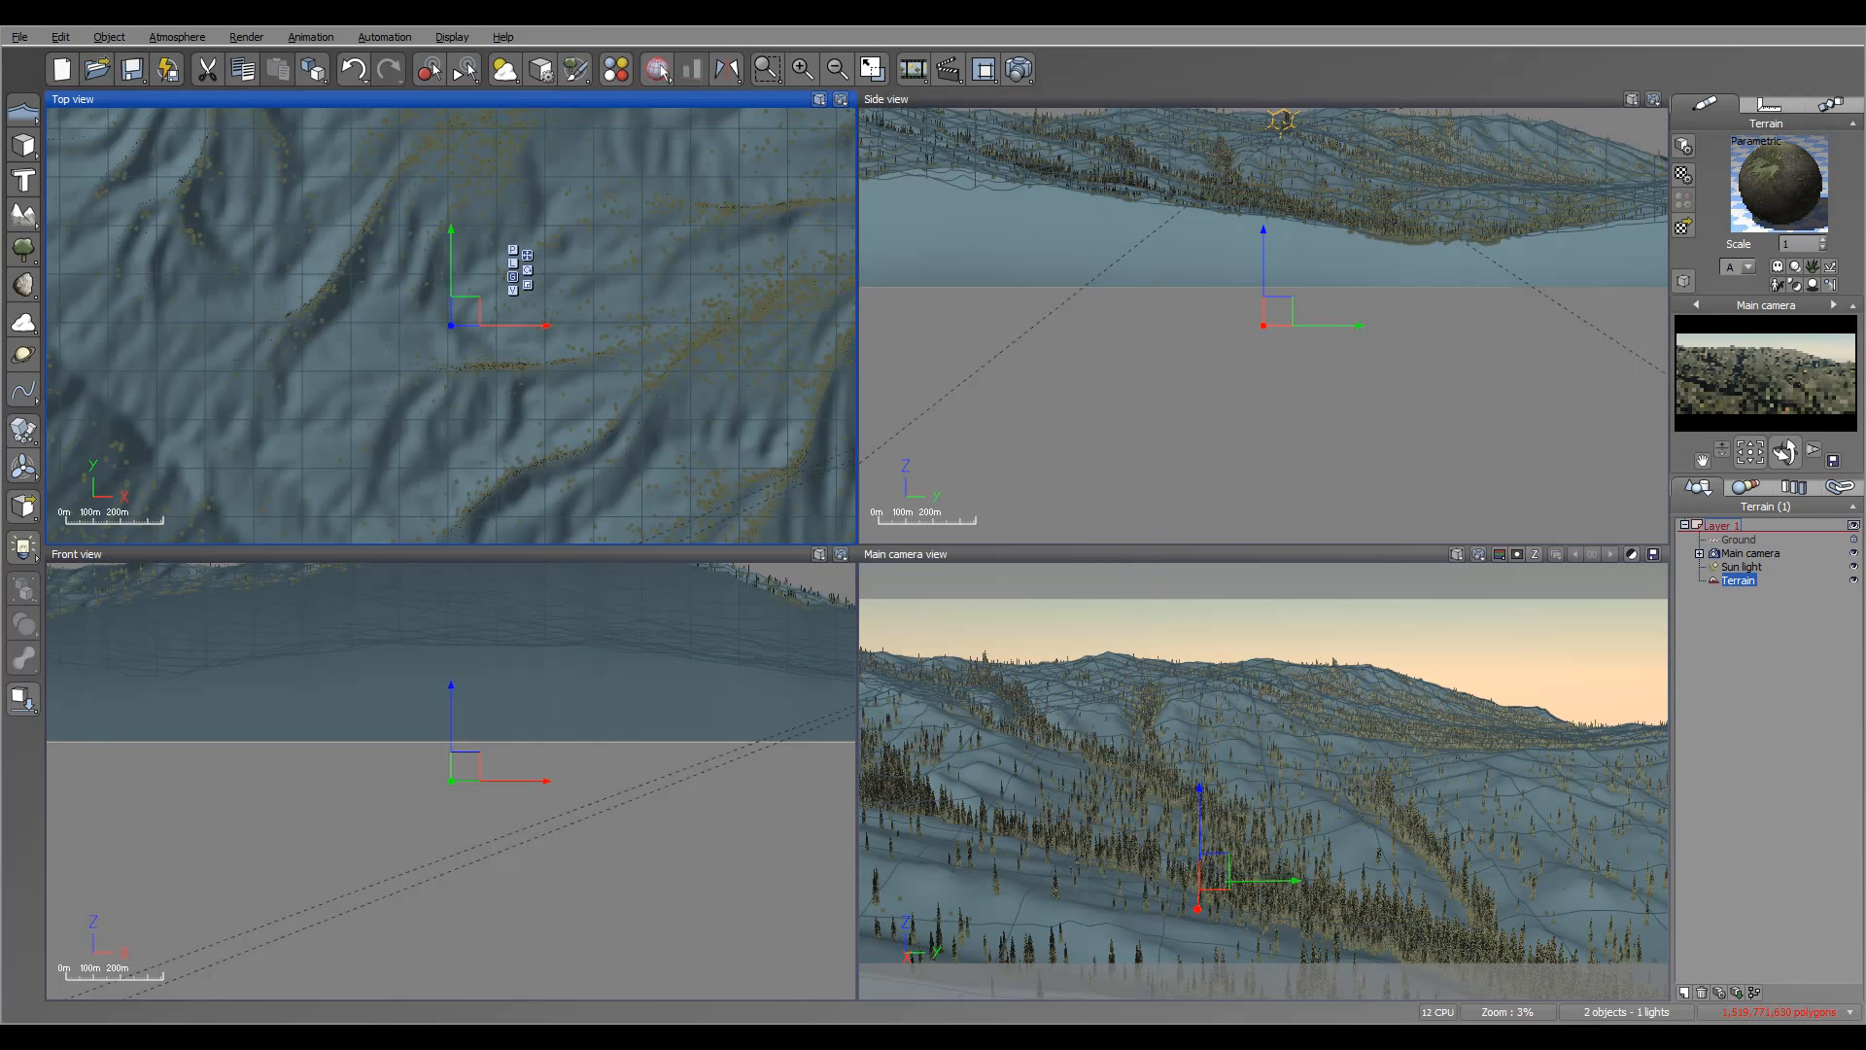
- Select the sun light and move it beyond the terrain's edge, close to the main camera
left_click(1742, 567)
right_click_drag(123, 319, 553, 378)
scroll(406, 352, "down", 4)
left_click_drag(691, 365, 699, 321)
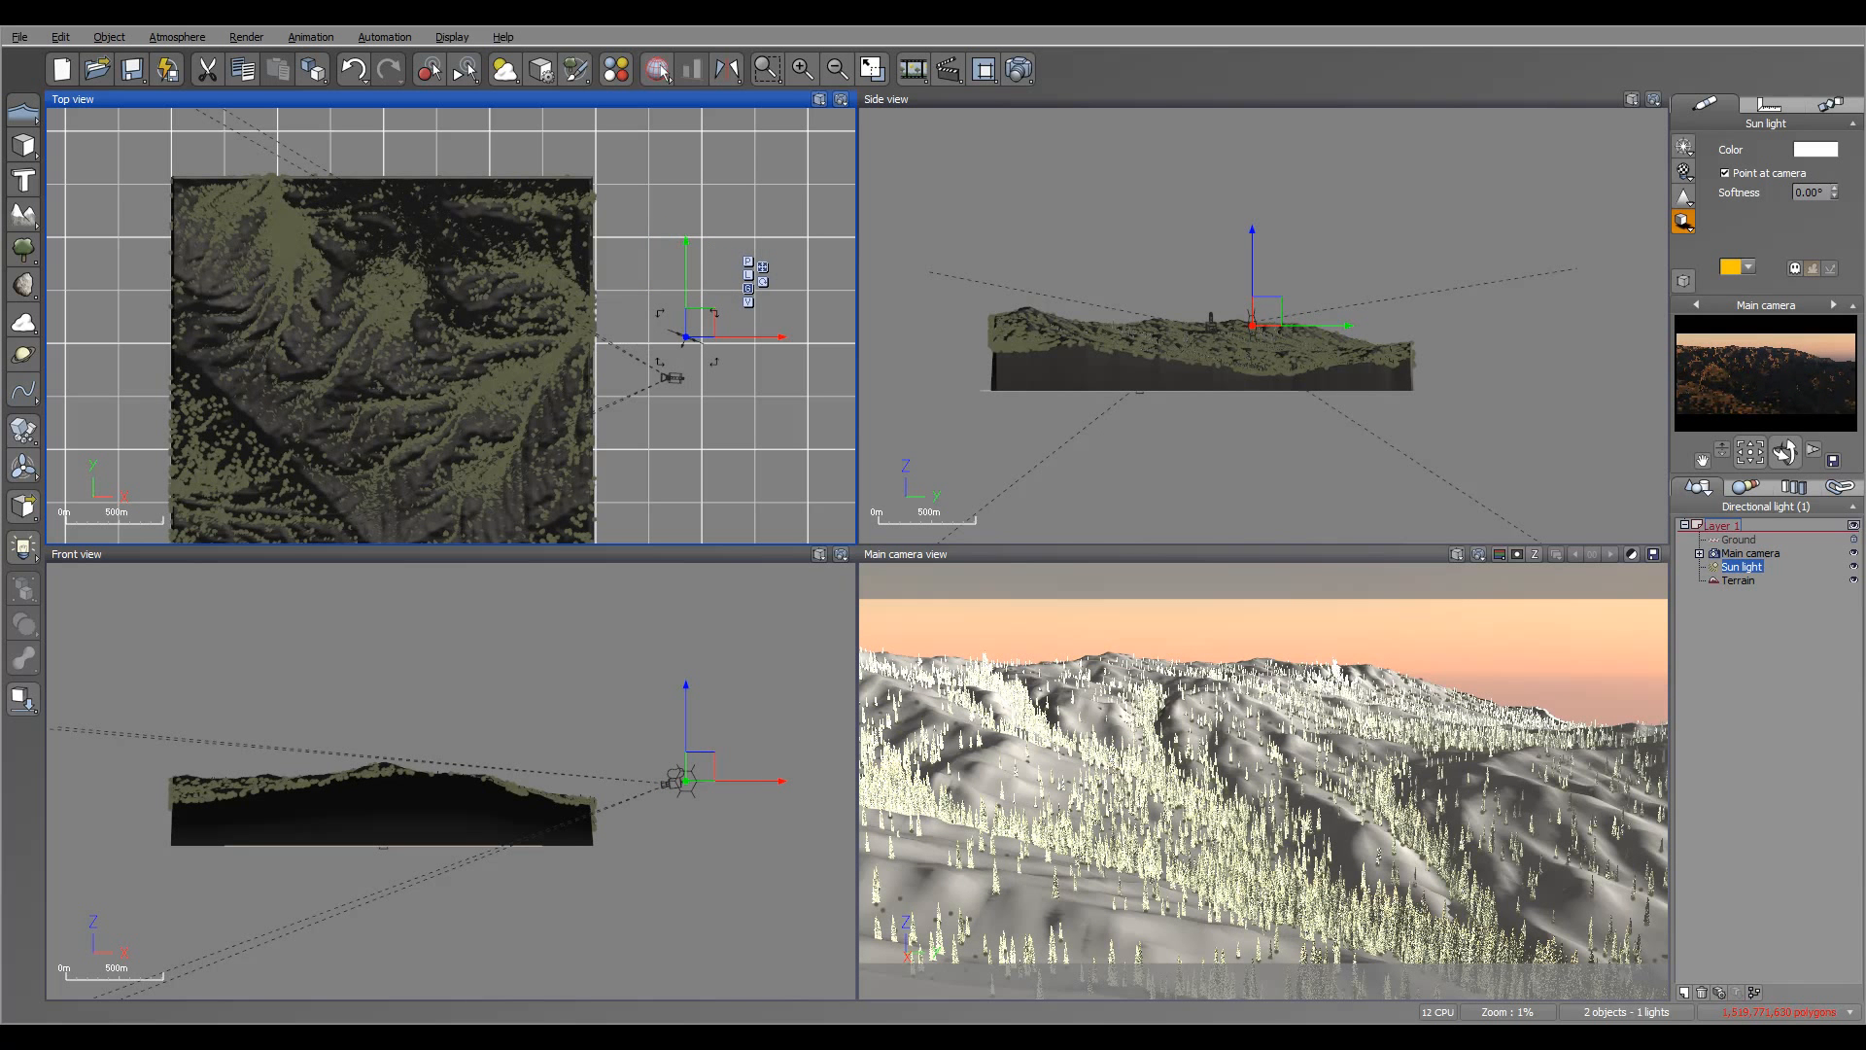
- Fine-tune the sun light so it sits low, just above the ridgeline, and slightly farther out from the terrain
left_click(1253, 282)
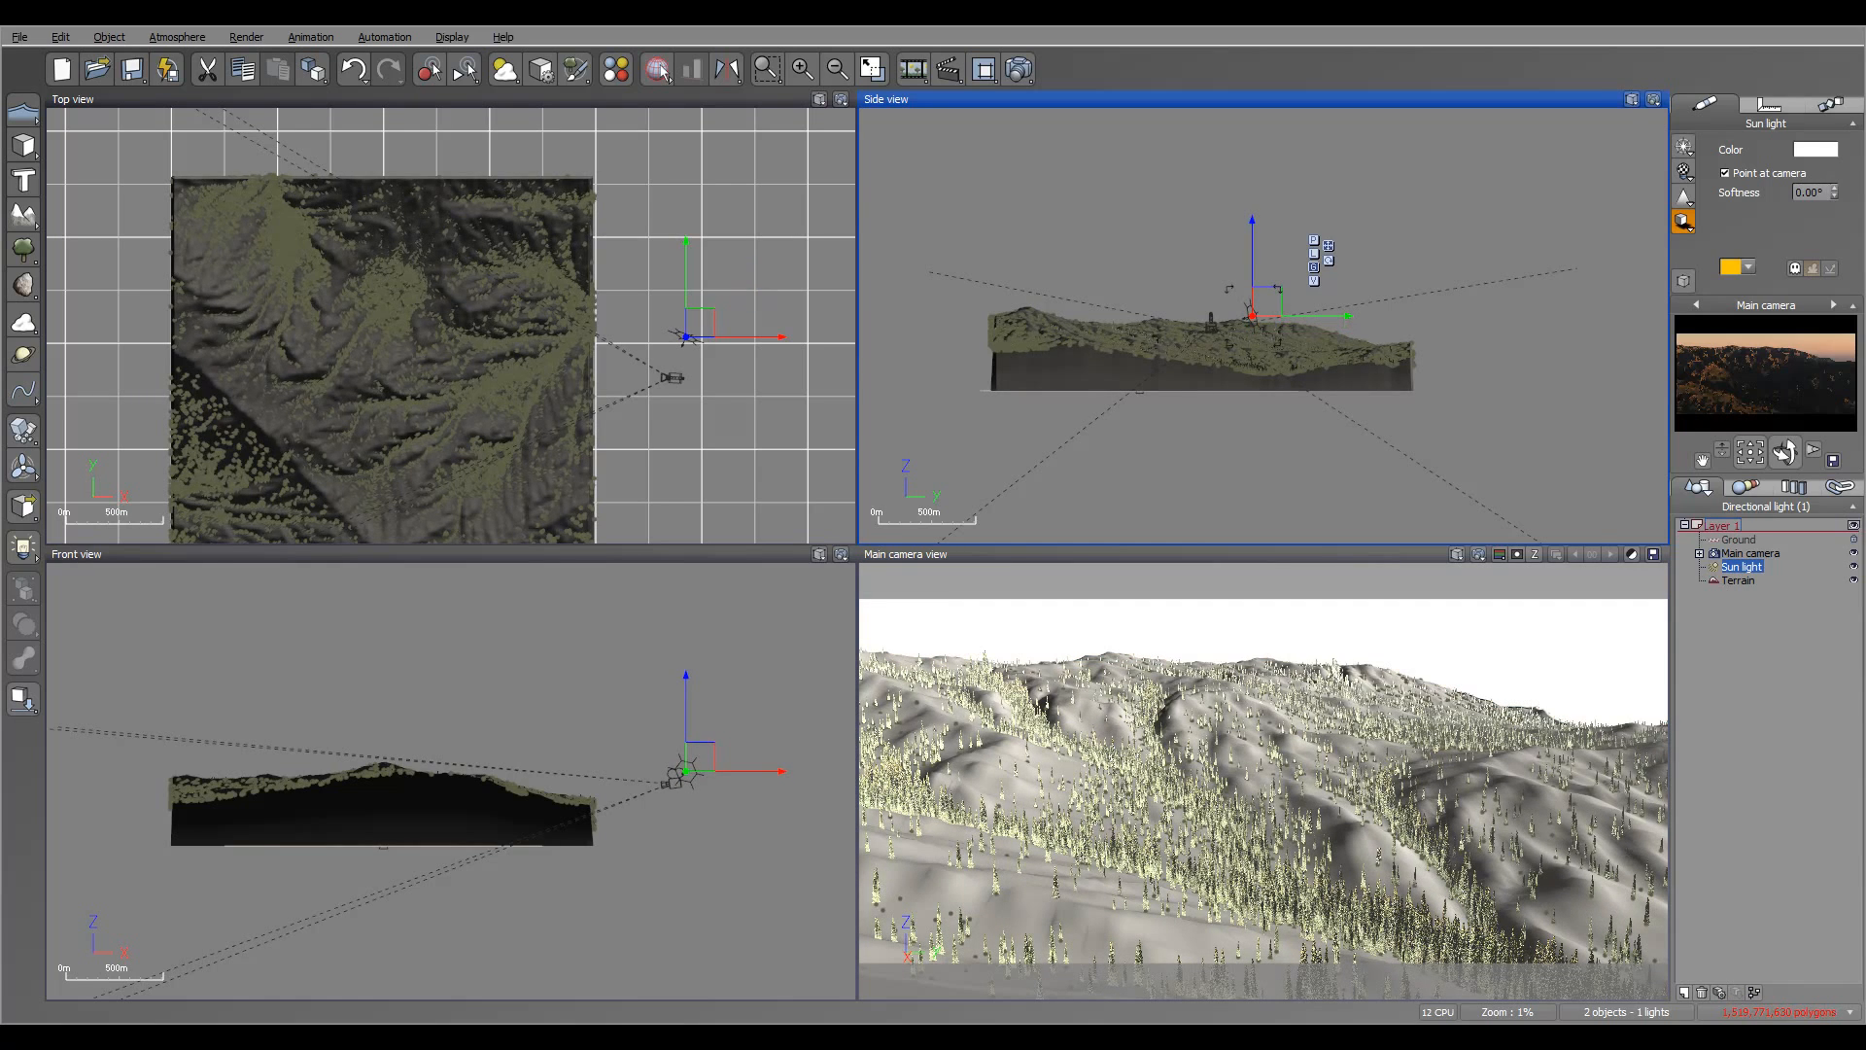
scroll(1264, 389, "up", 2)
right_click_drag(1264, 389, 1231, 473)
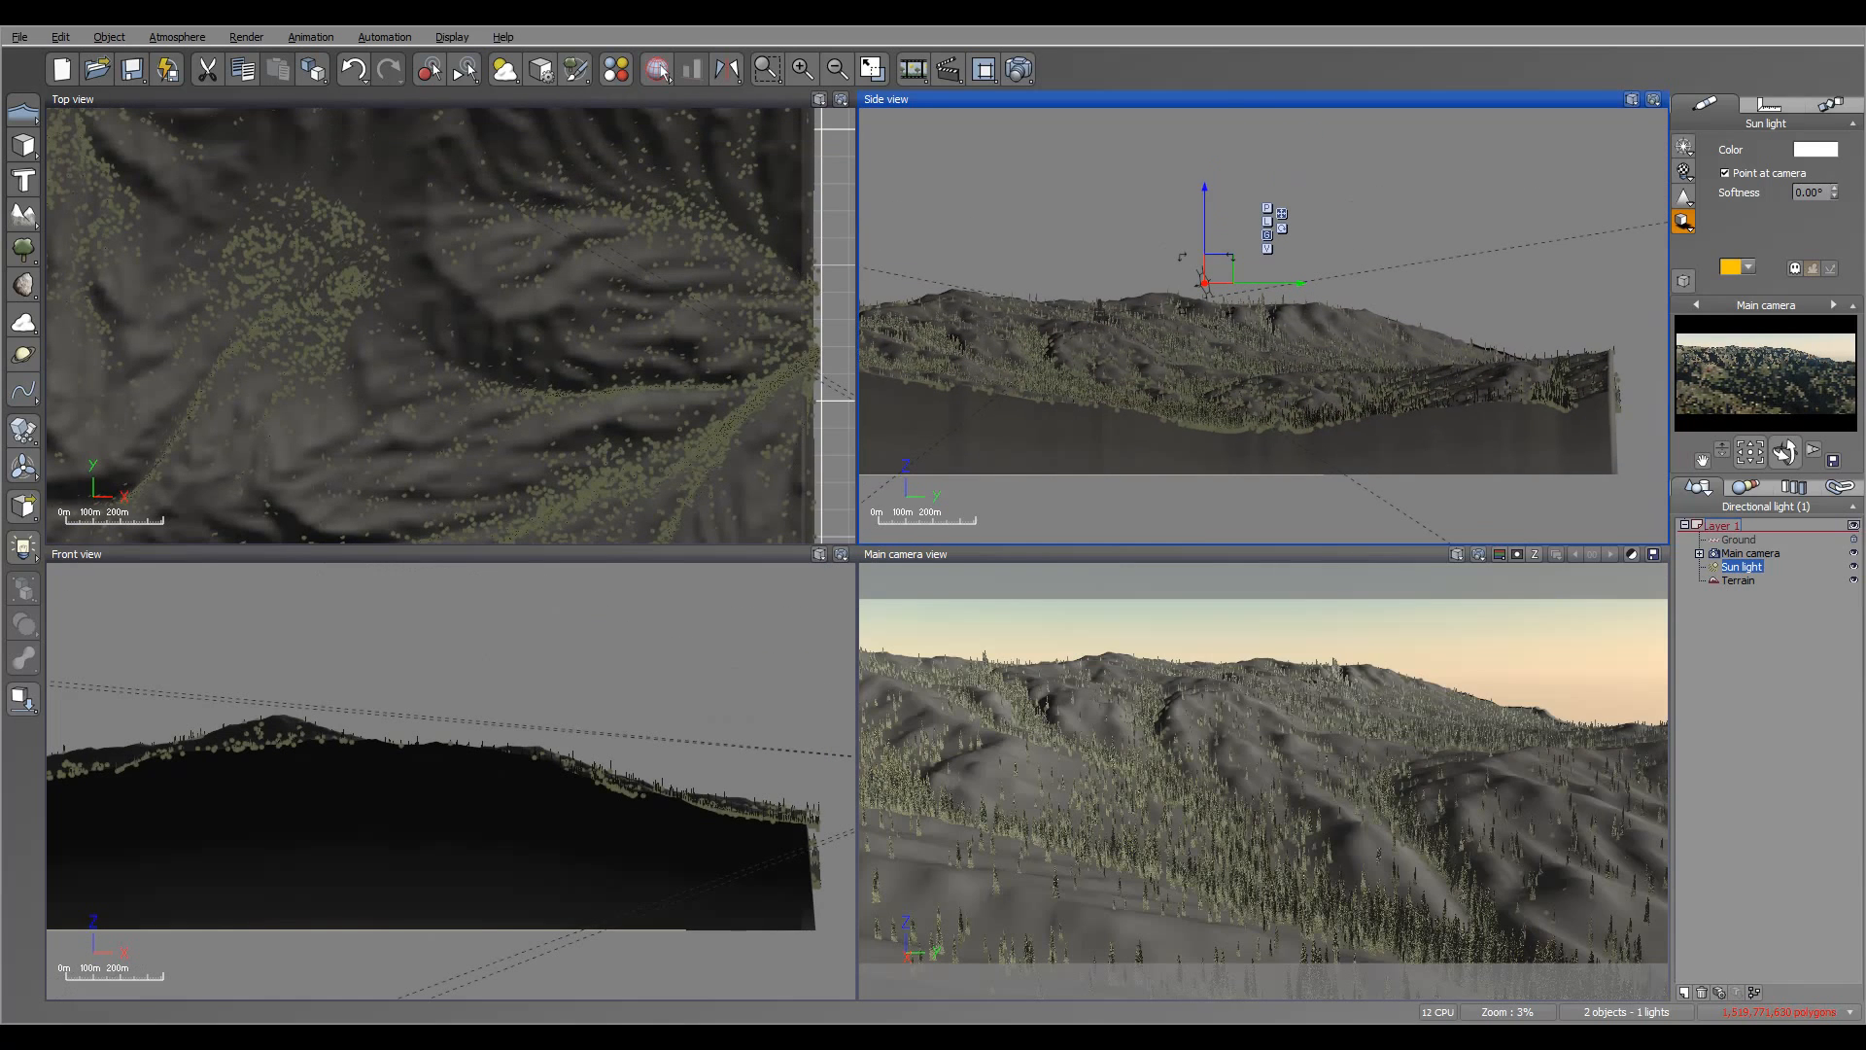
left_click_drag(1204, 194, 1204, 206)
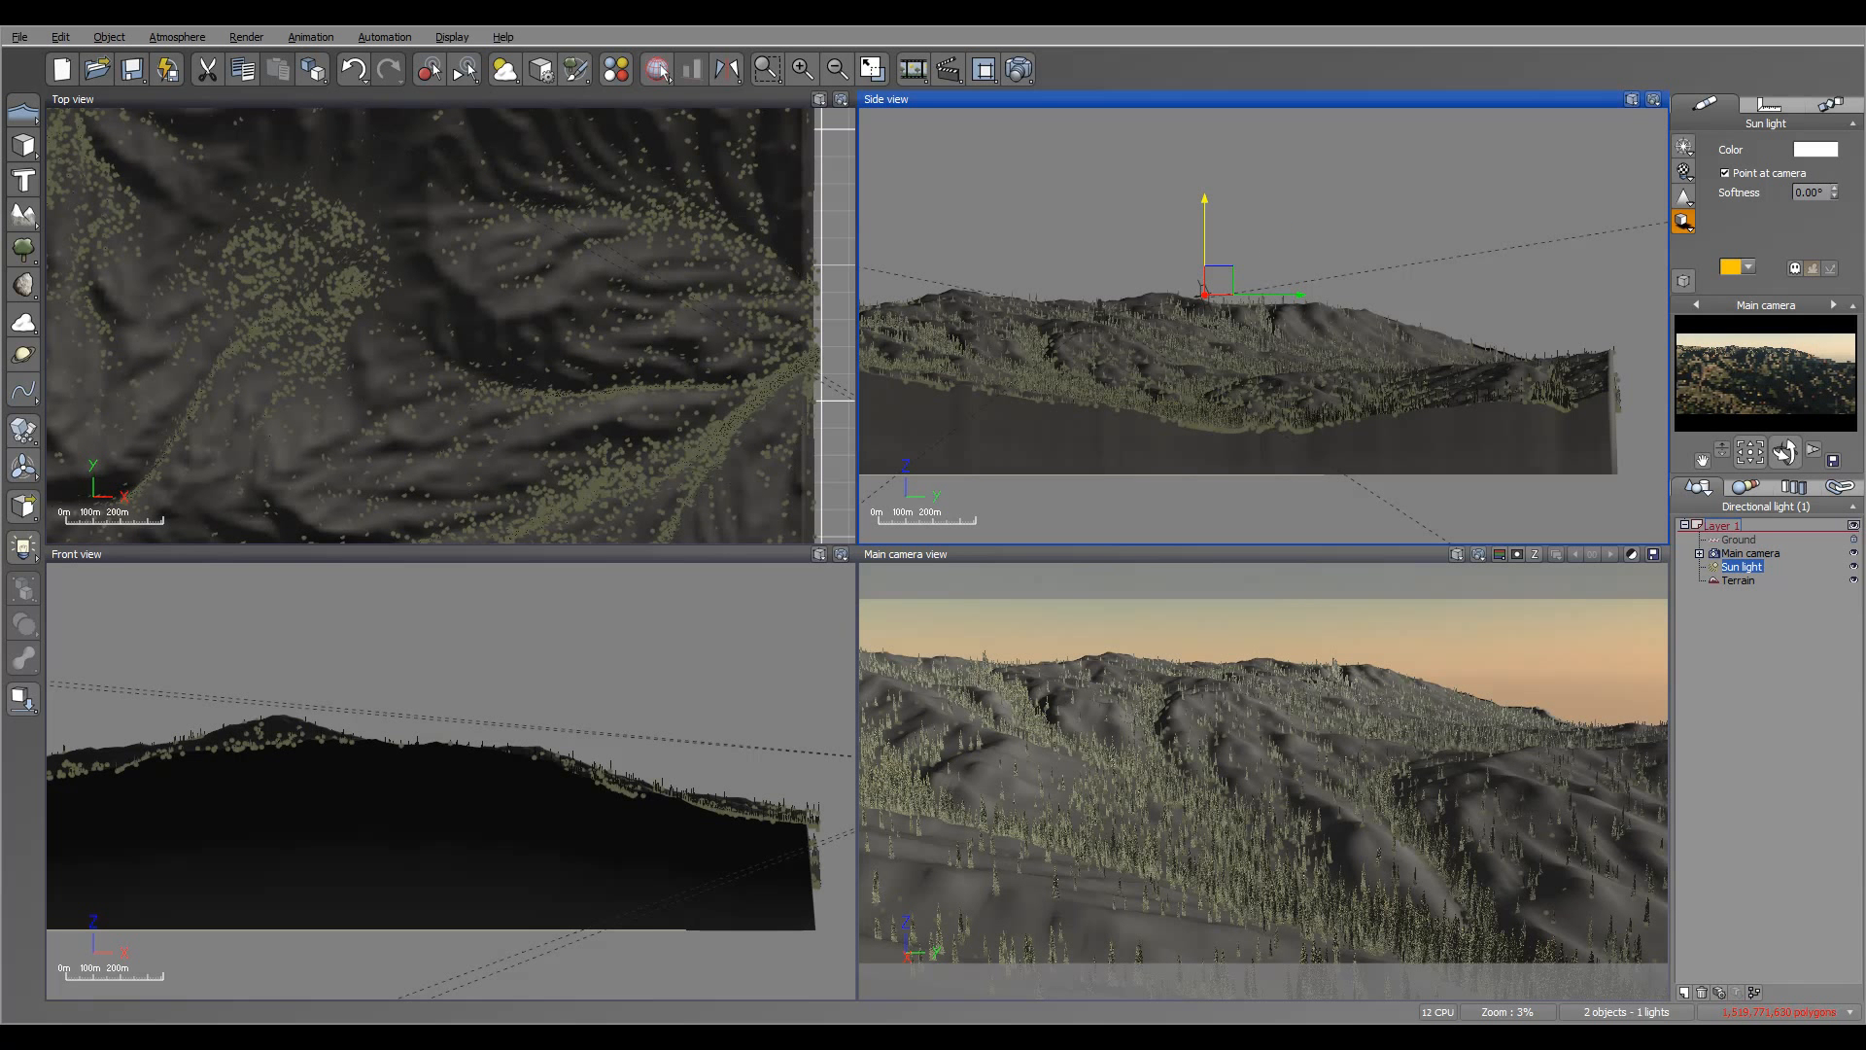
right_click_drag(758, 350, 544, 311)
scroll(544, 312, "down", 3)
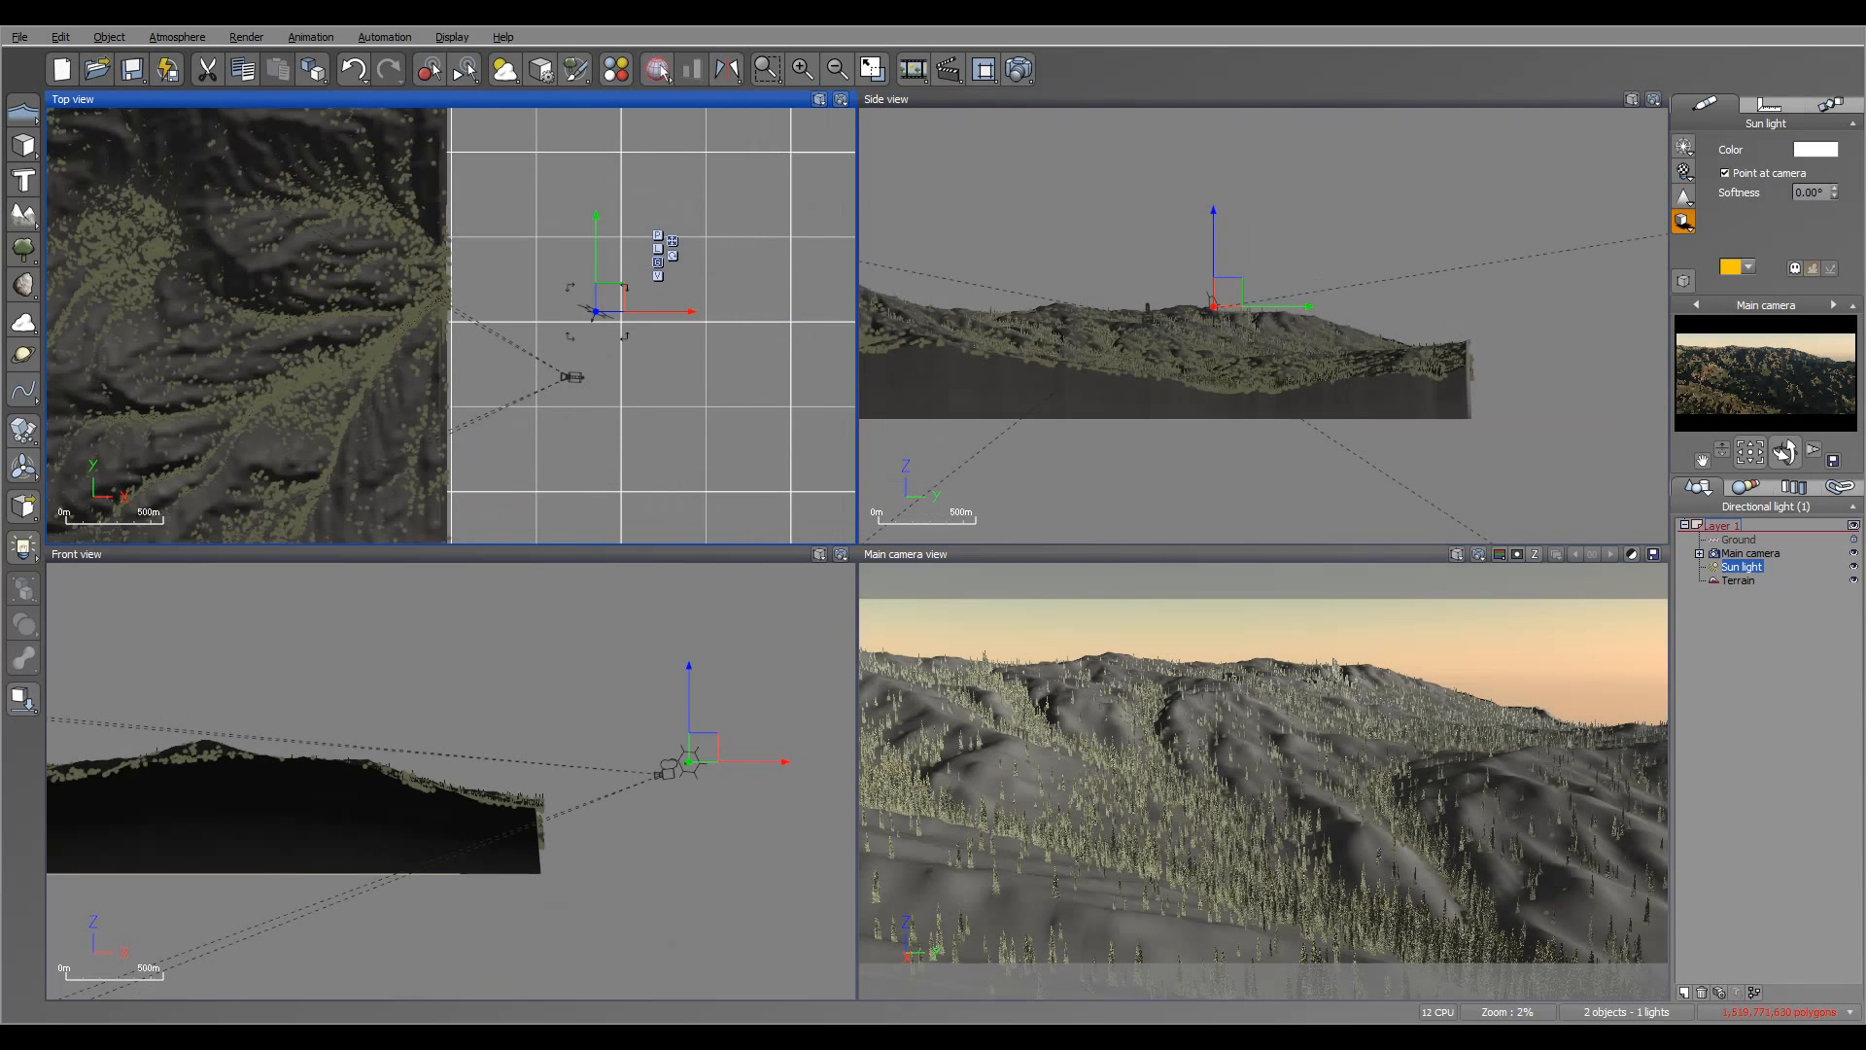
left_click_drag(613, 297, 624, 309)
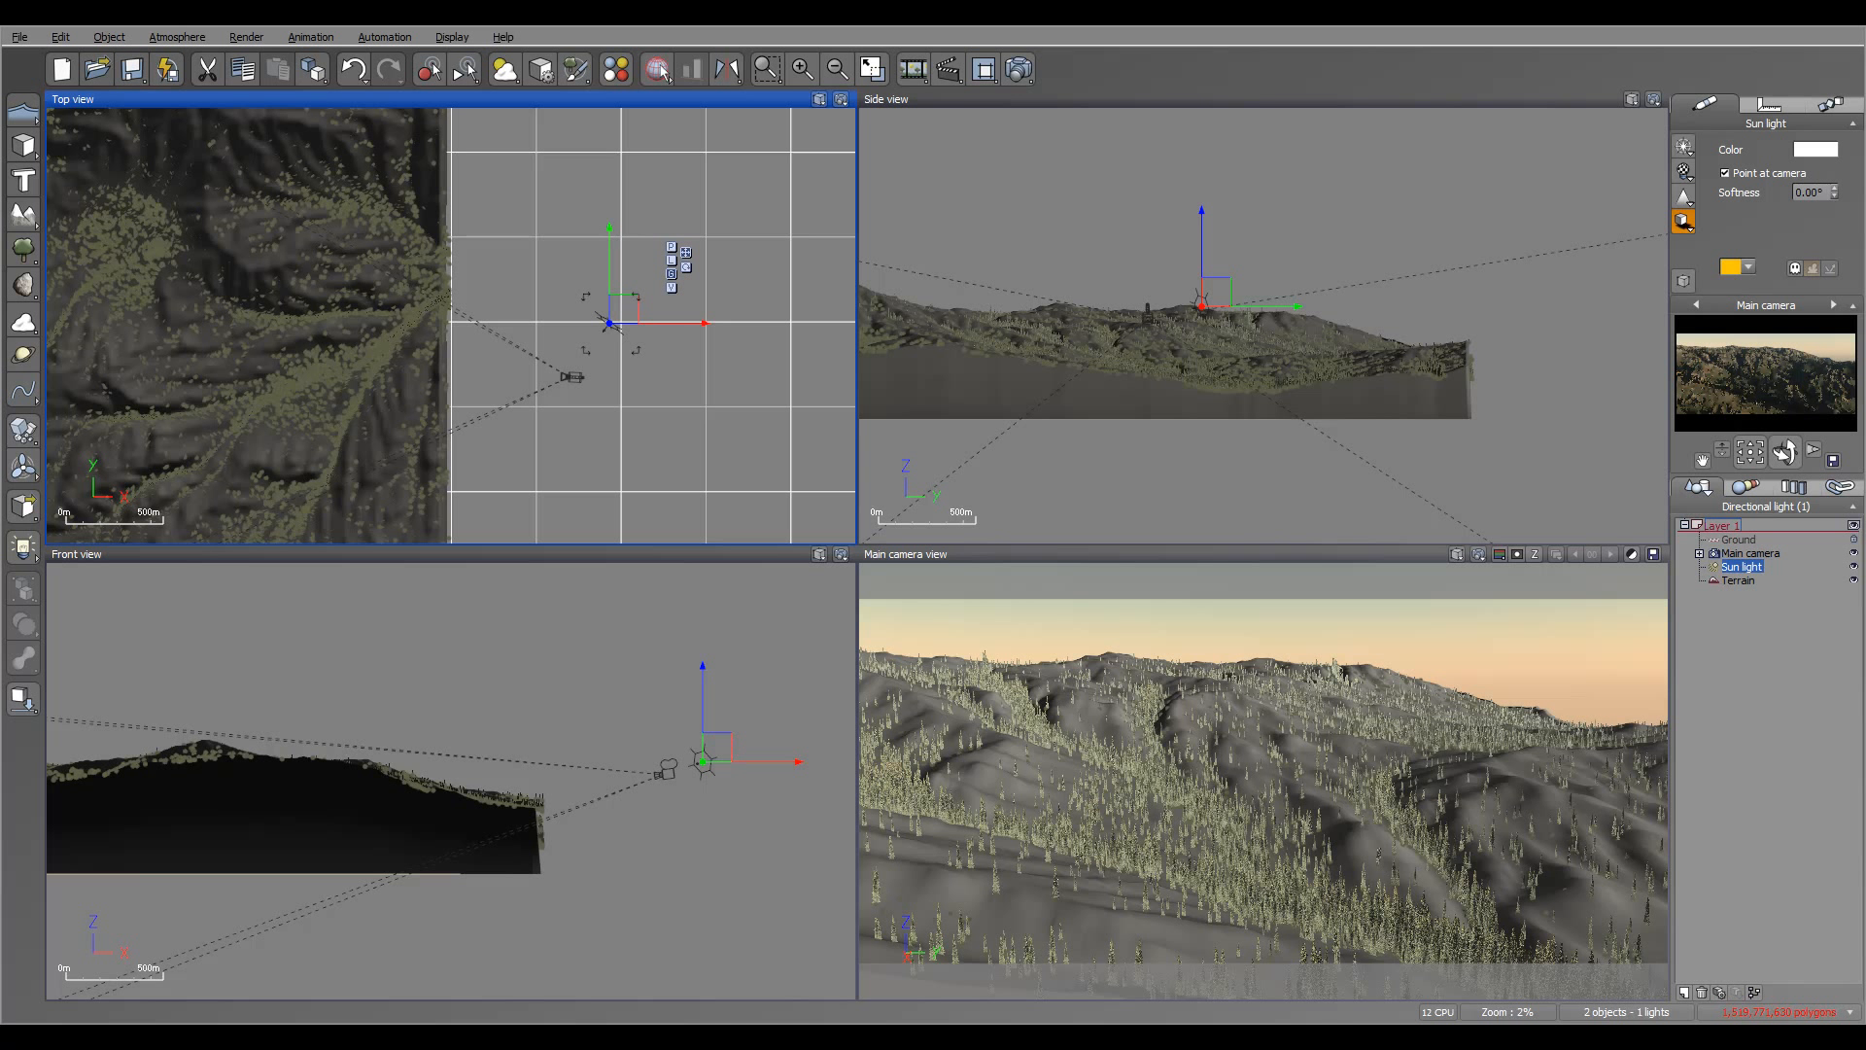
- Change the atmosphere's lighting model to Global radiosity
left_click(177, 37)
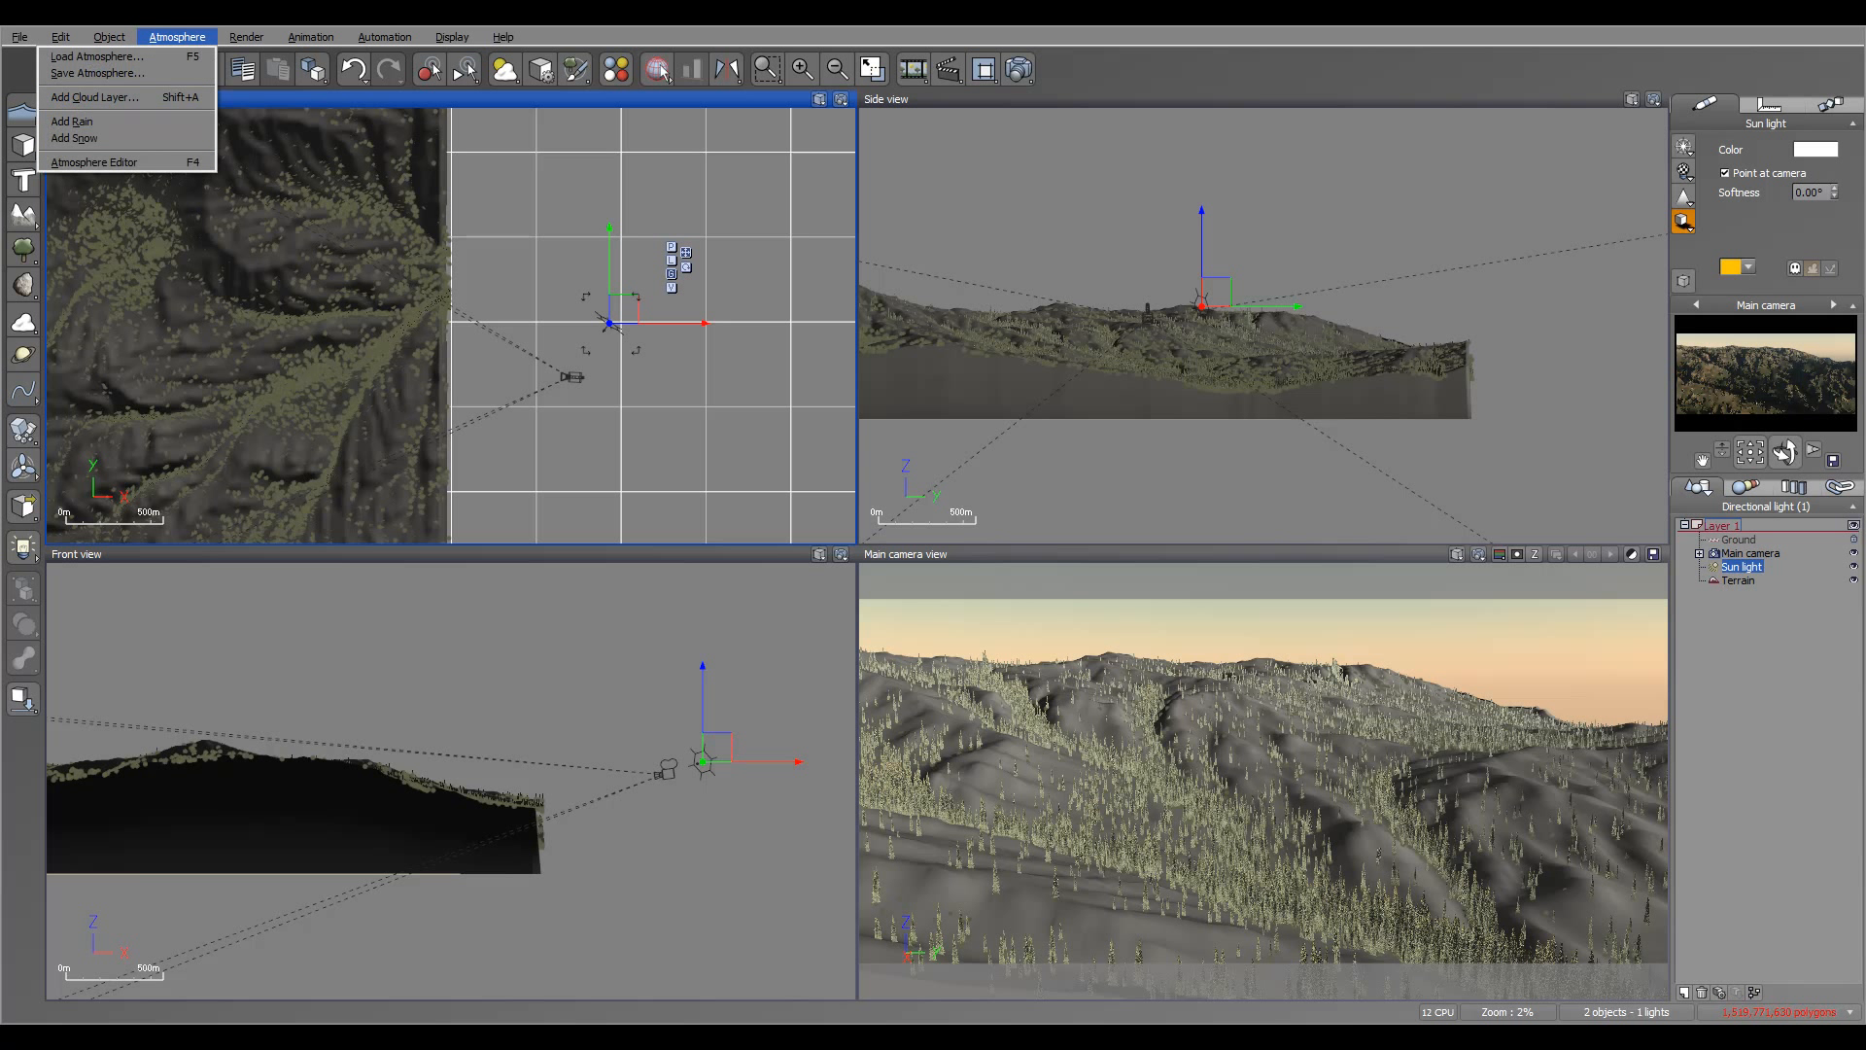
key("F4")
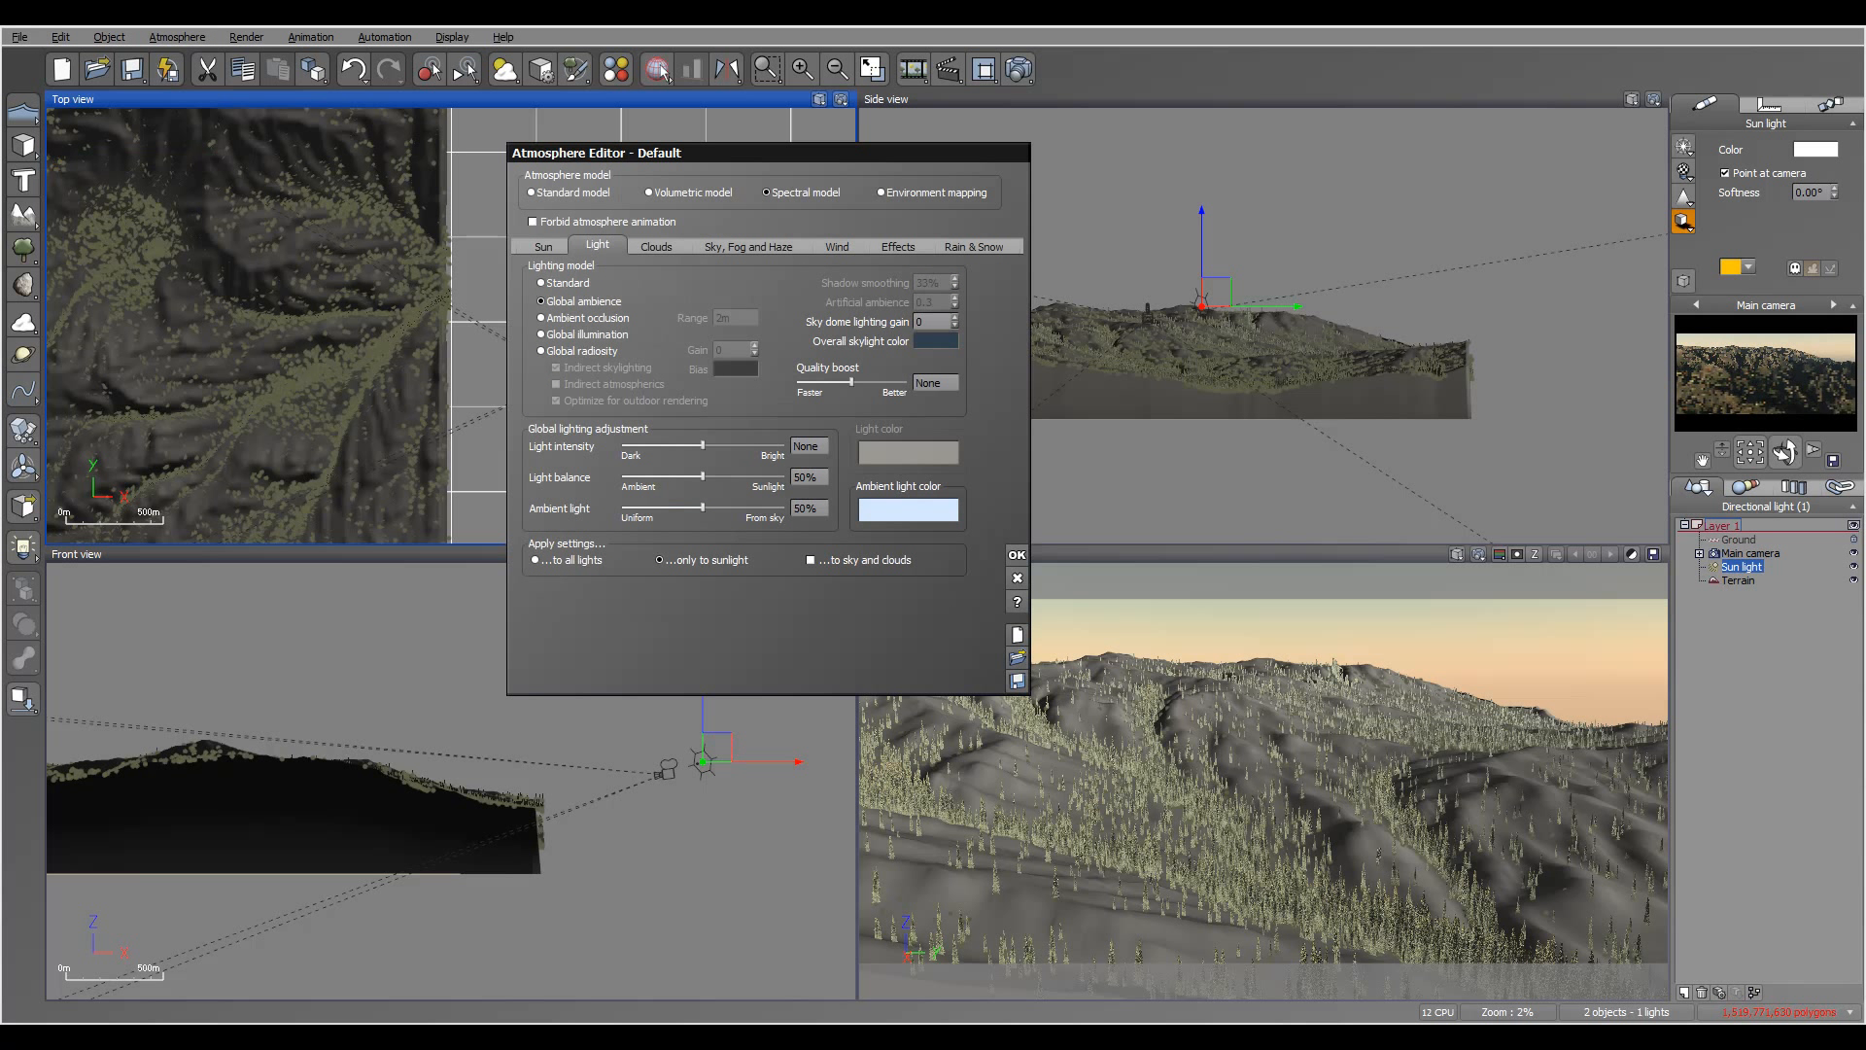
left_click(541, 334)
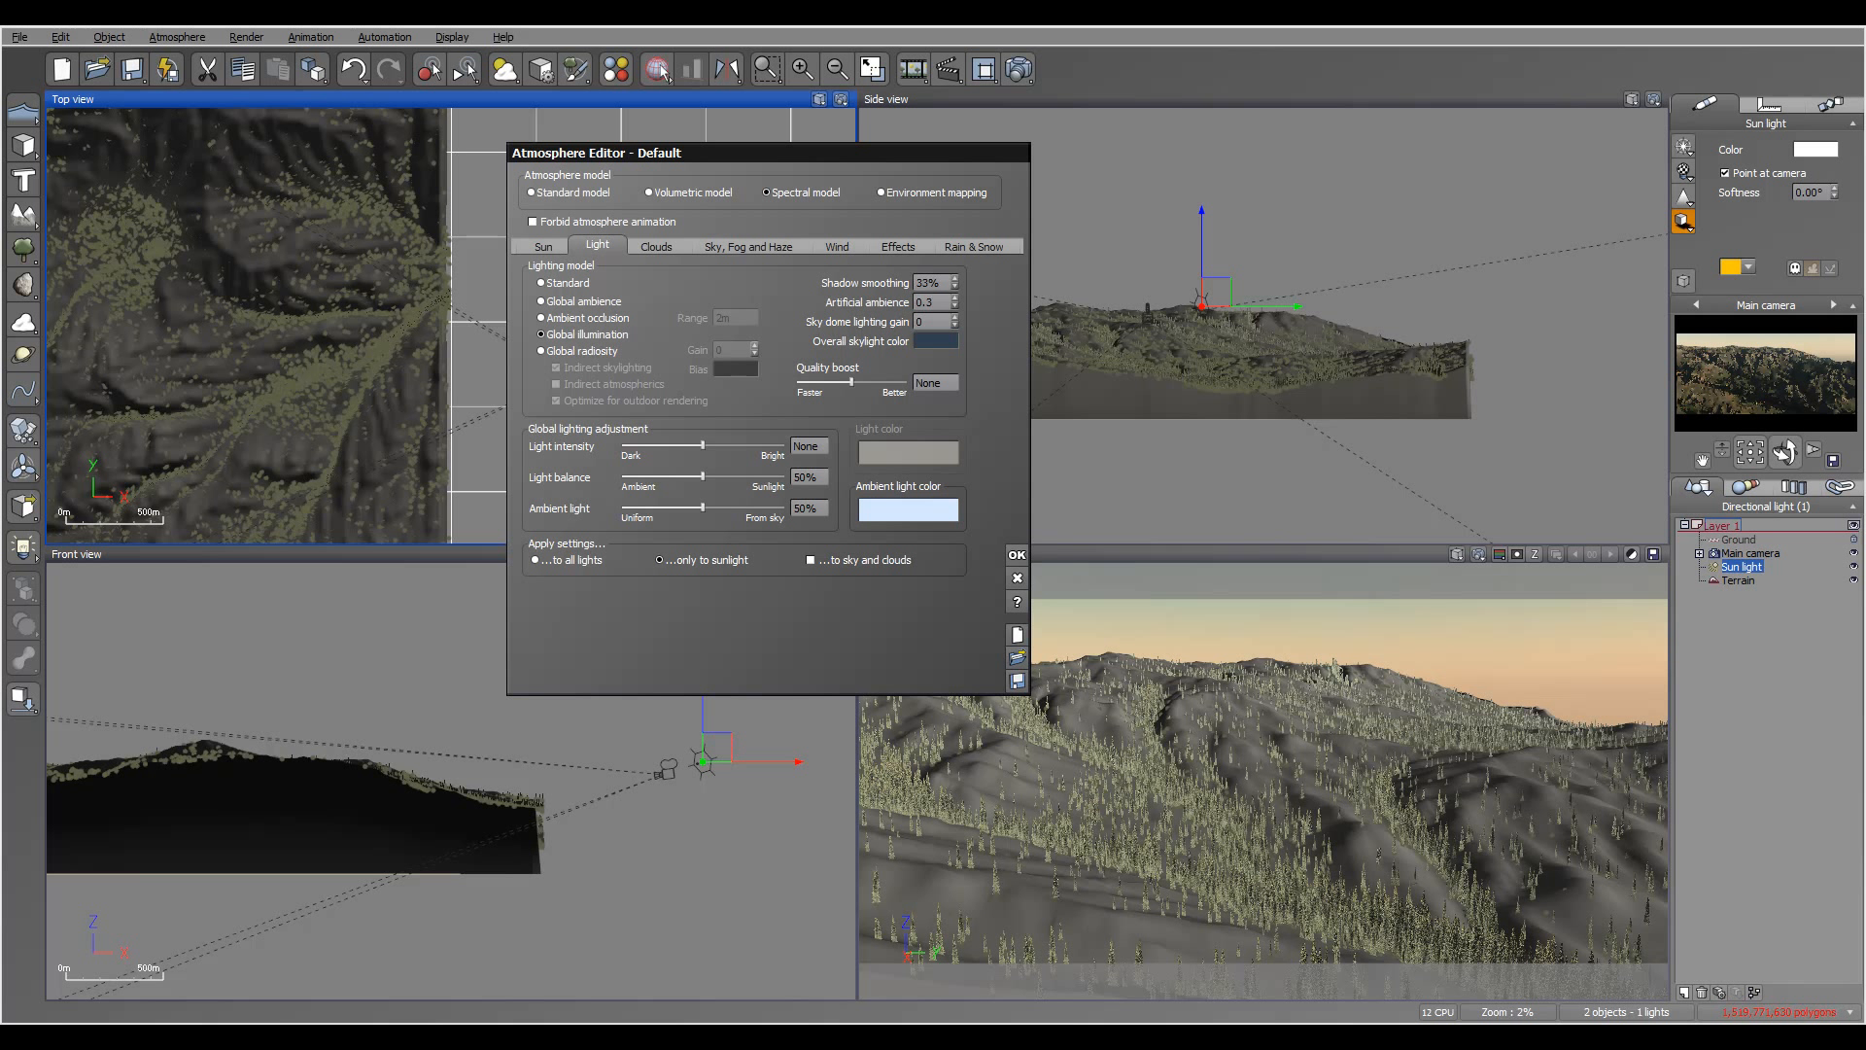
left_click(541, 351)
- Set the atmosphere's ambient light color to a dark, muted blue with red 66, green 80 and blue 95
right_click(921, 512)
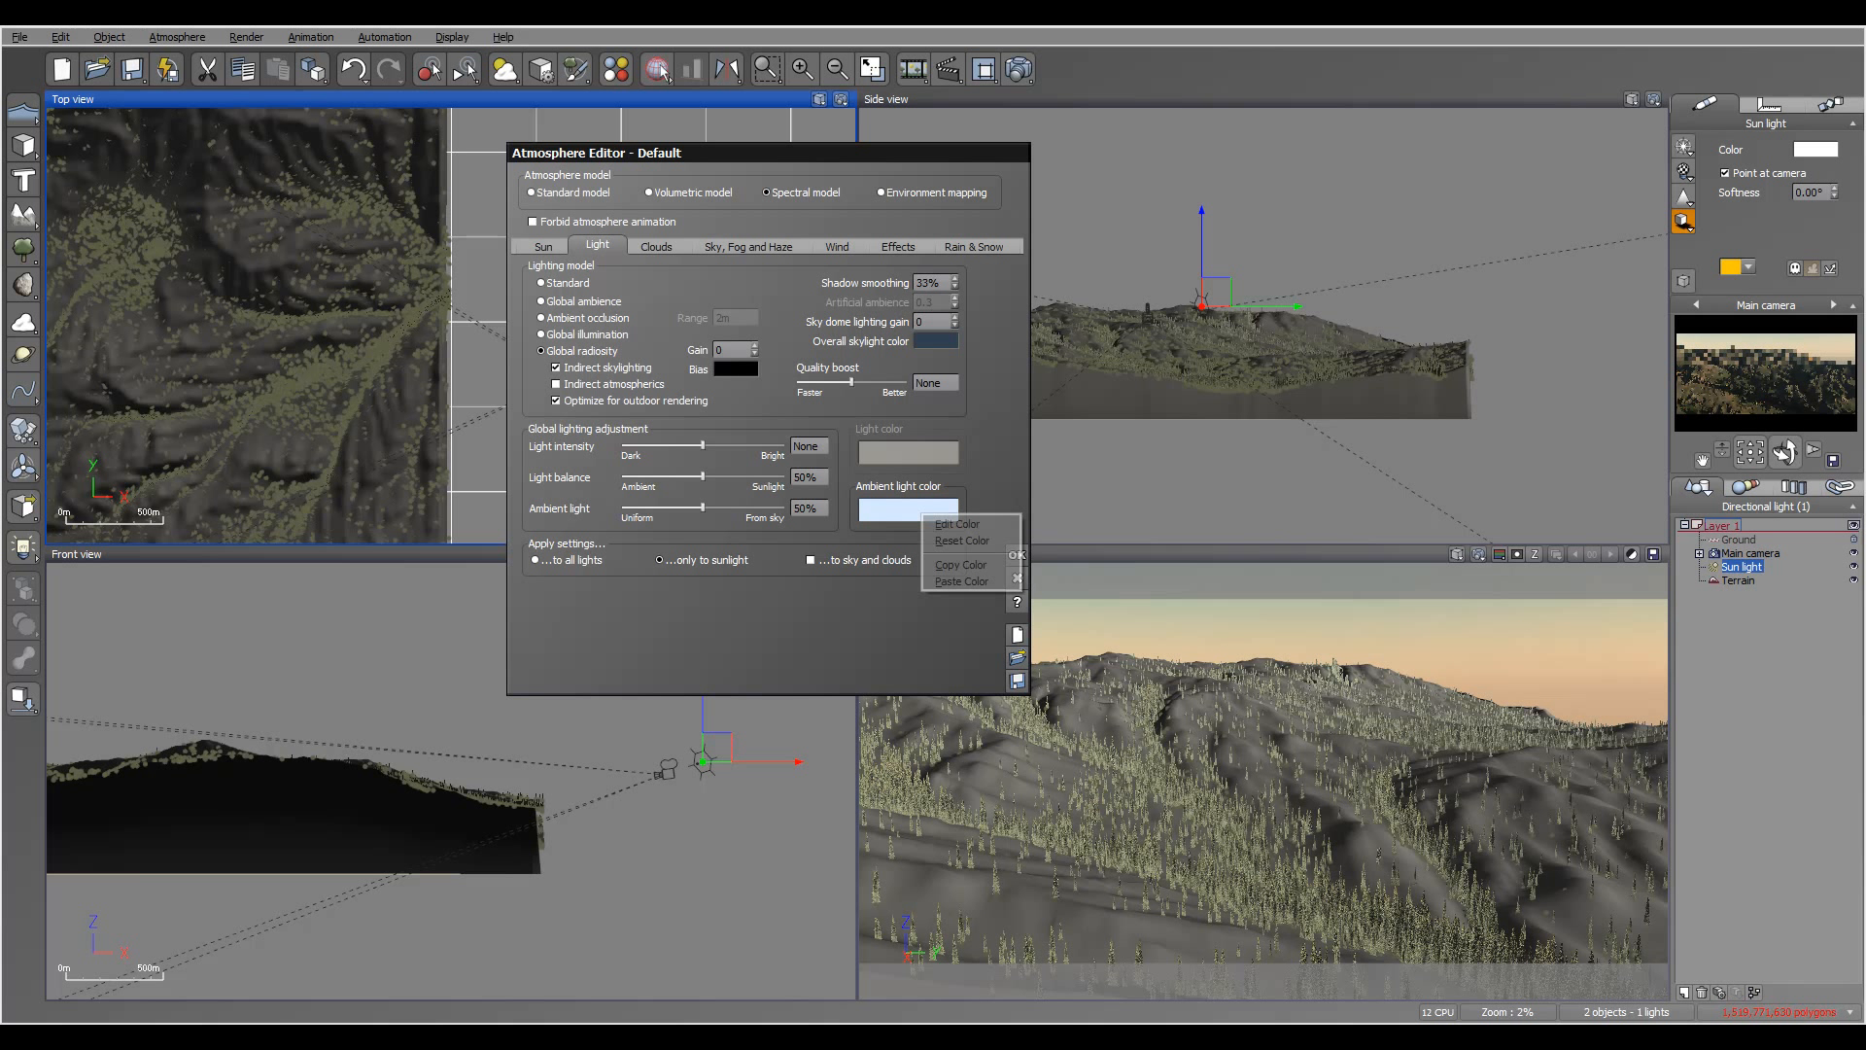
left_click(951, 524)
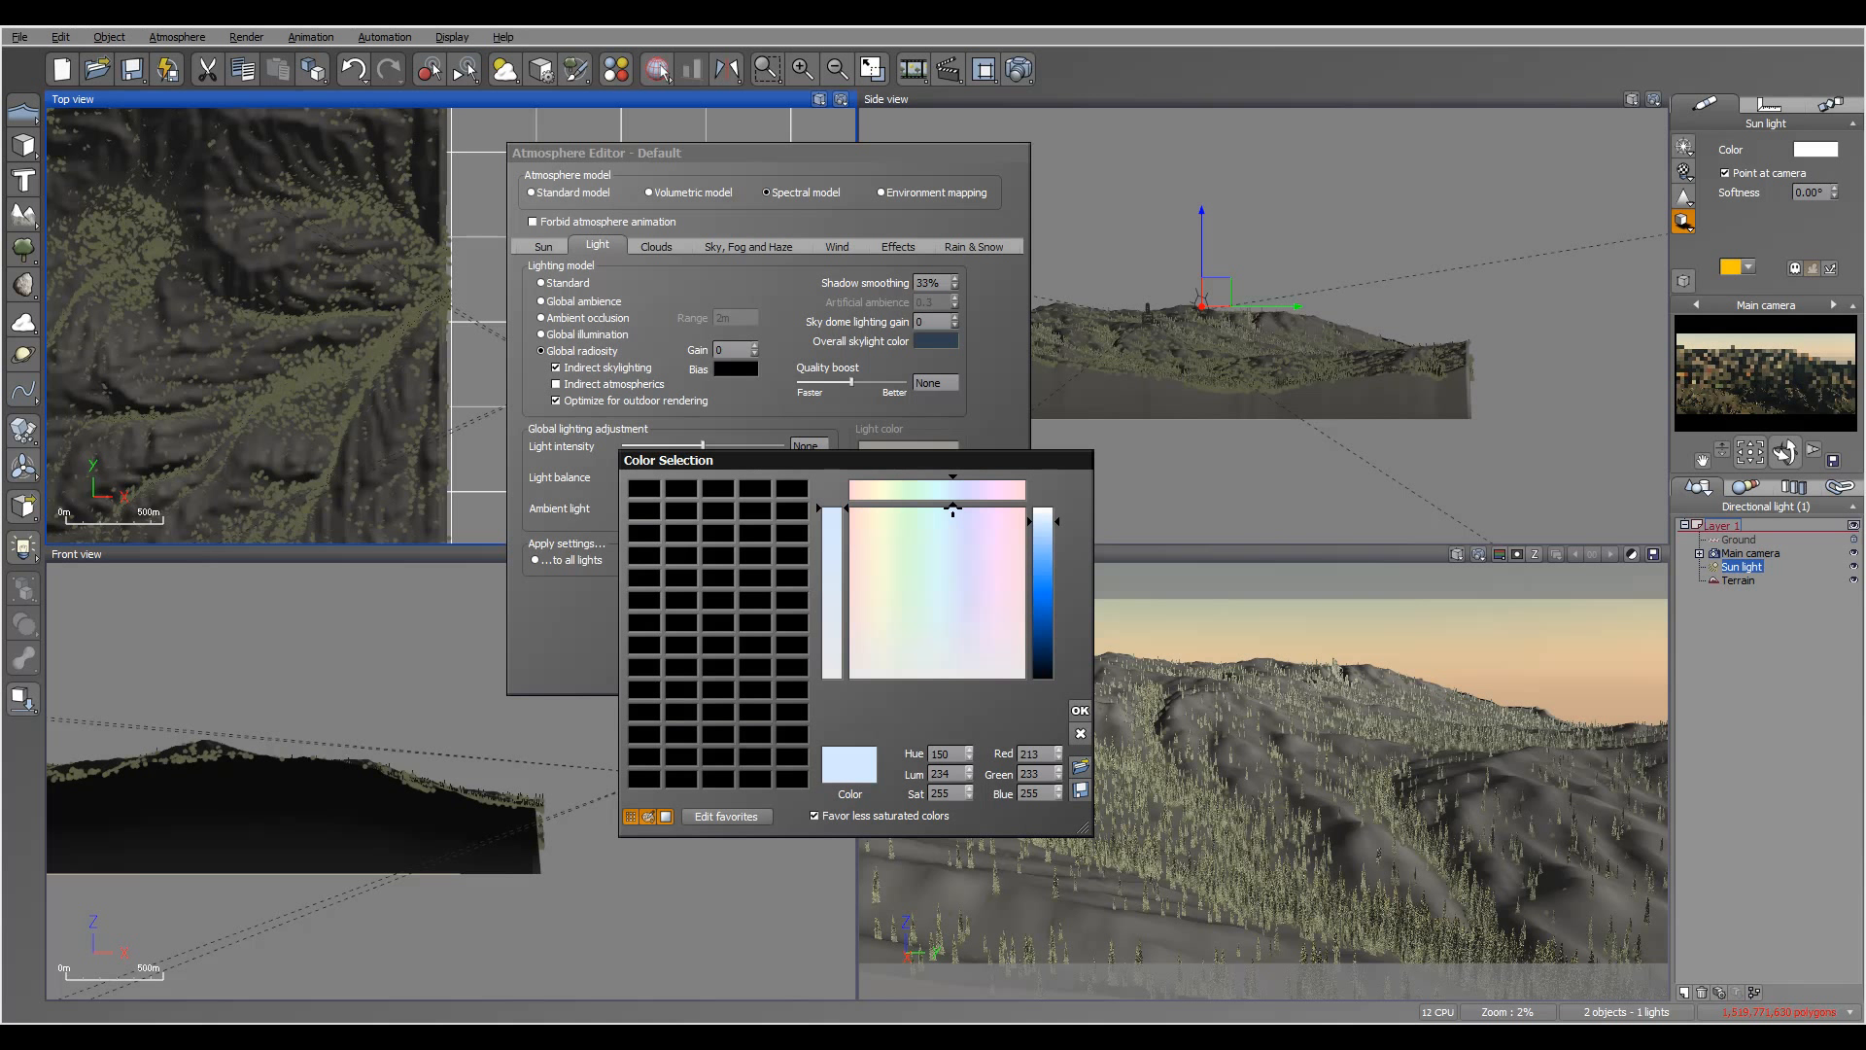
left_click_drag(952, 509, 952, 648)
left_click_drag(1043, 522, 1043, 625)
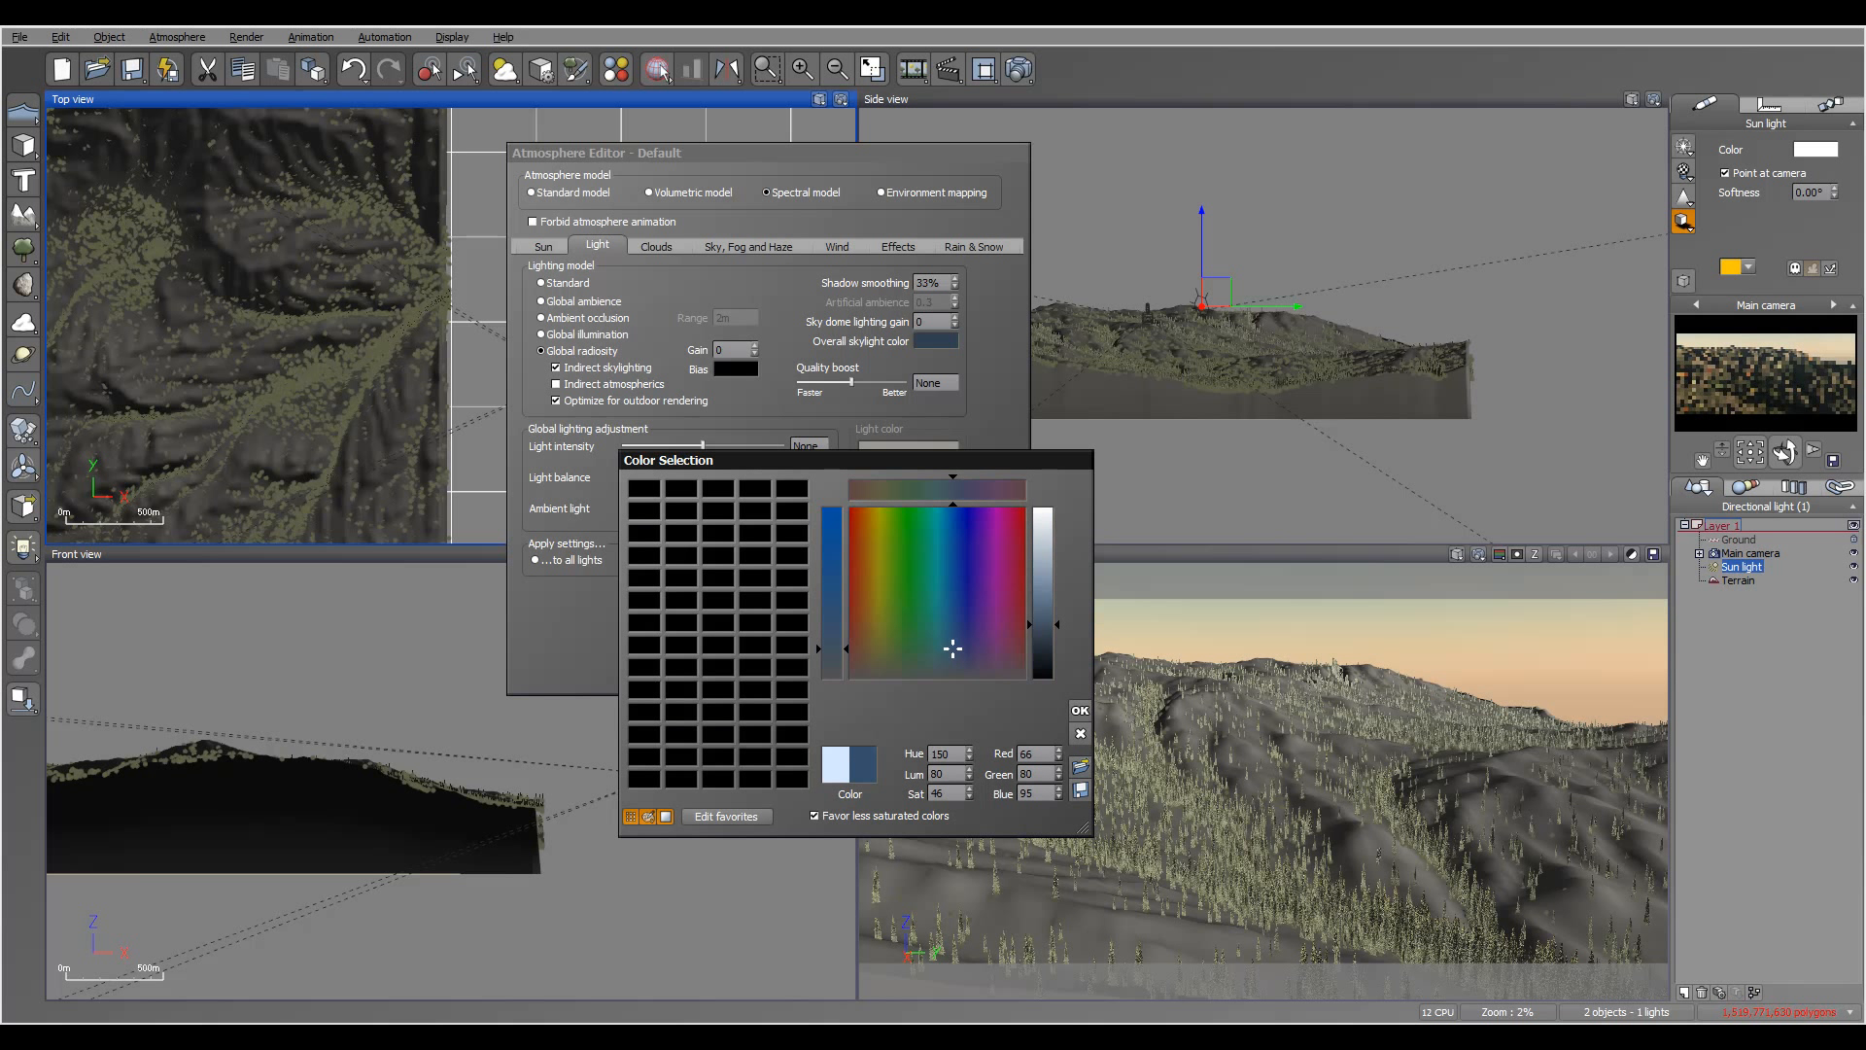
left_click(1079, 710)
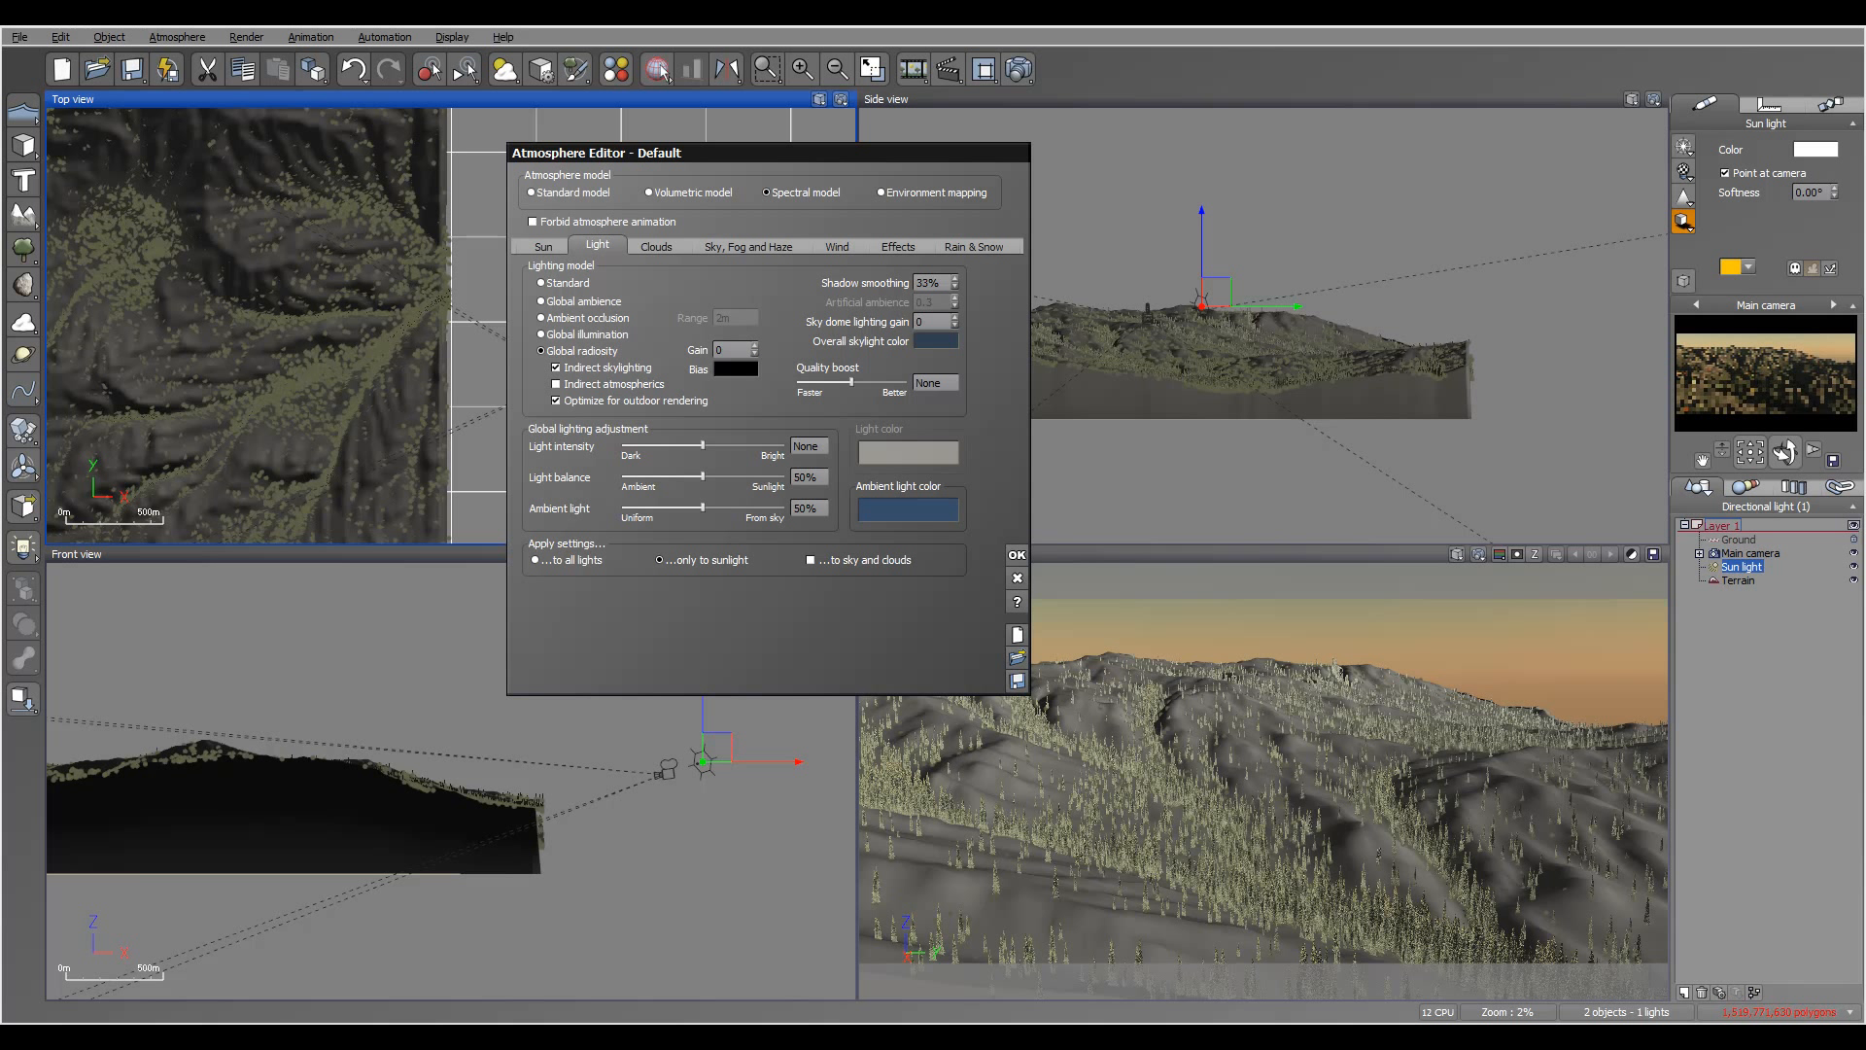
- Add a Dark Cumulus cloud layer to the atmosphere and raise its altitude to 685 m
left_click(656, 246)
left_click(713, 287)
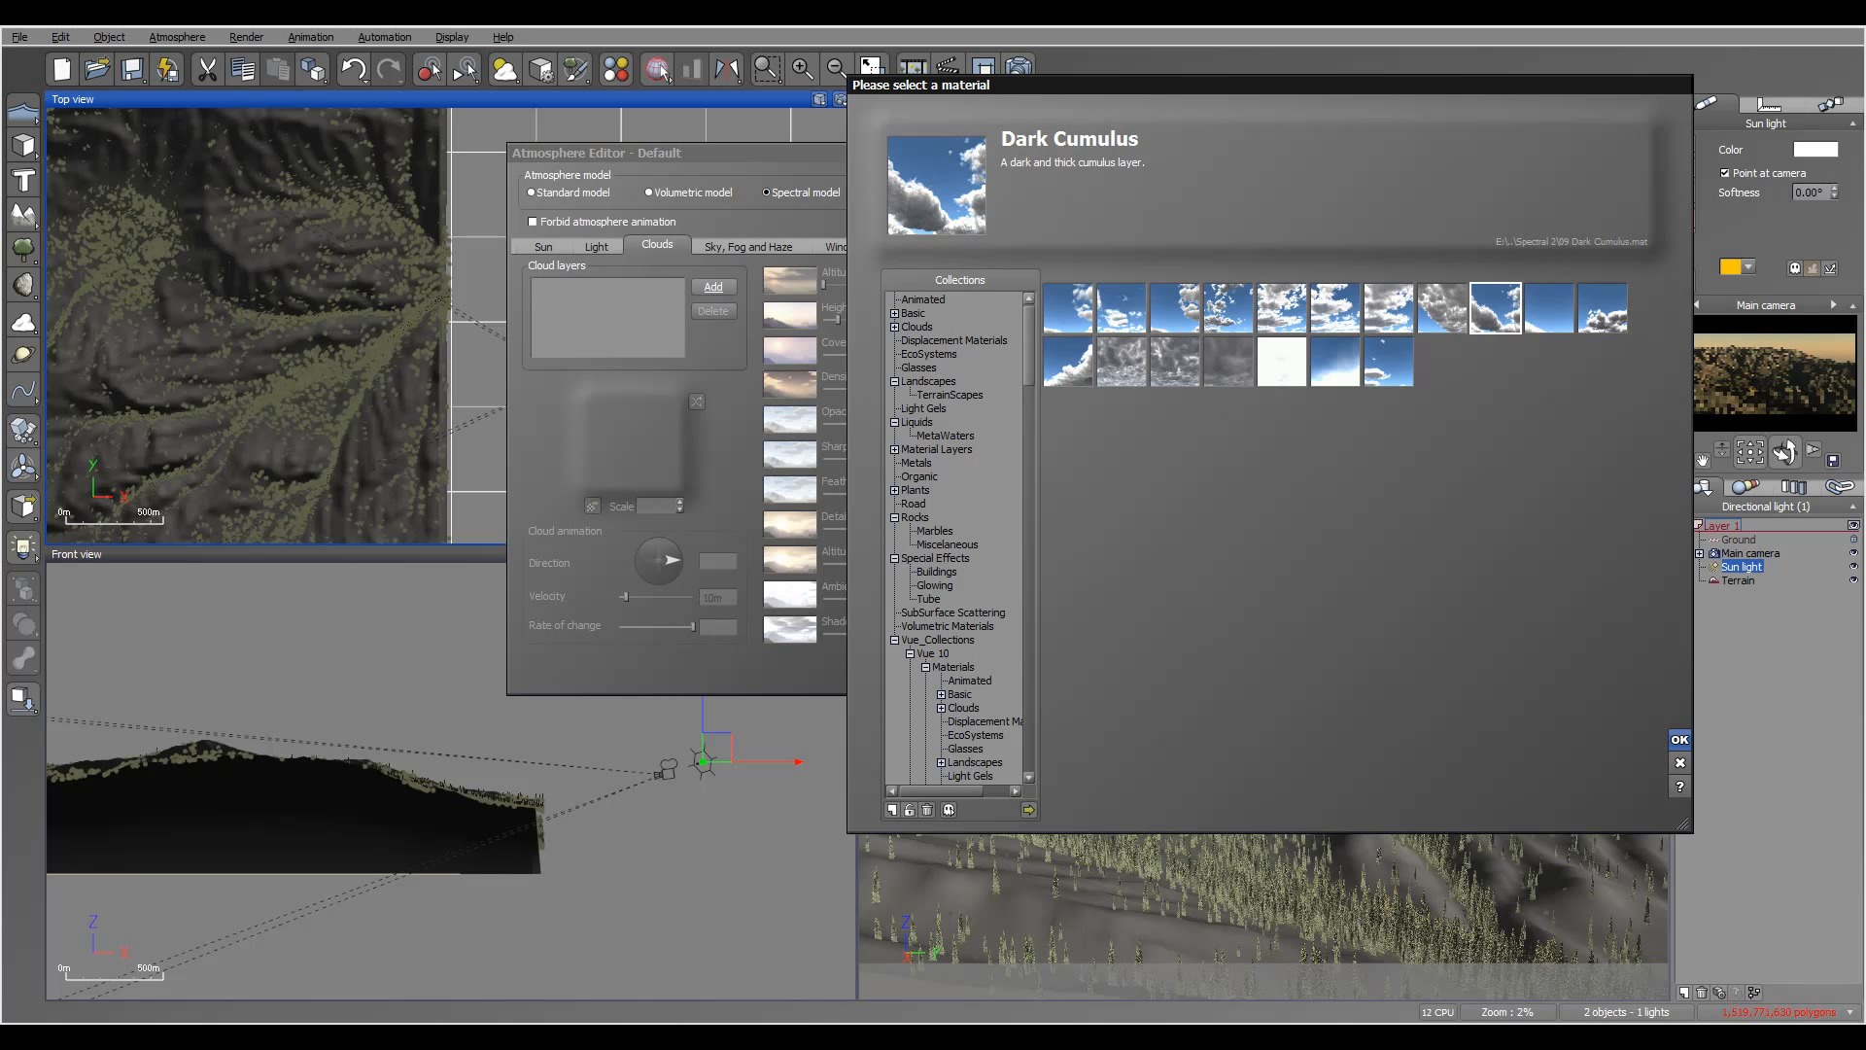
key("Return")
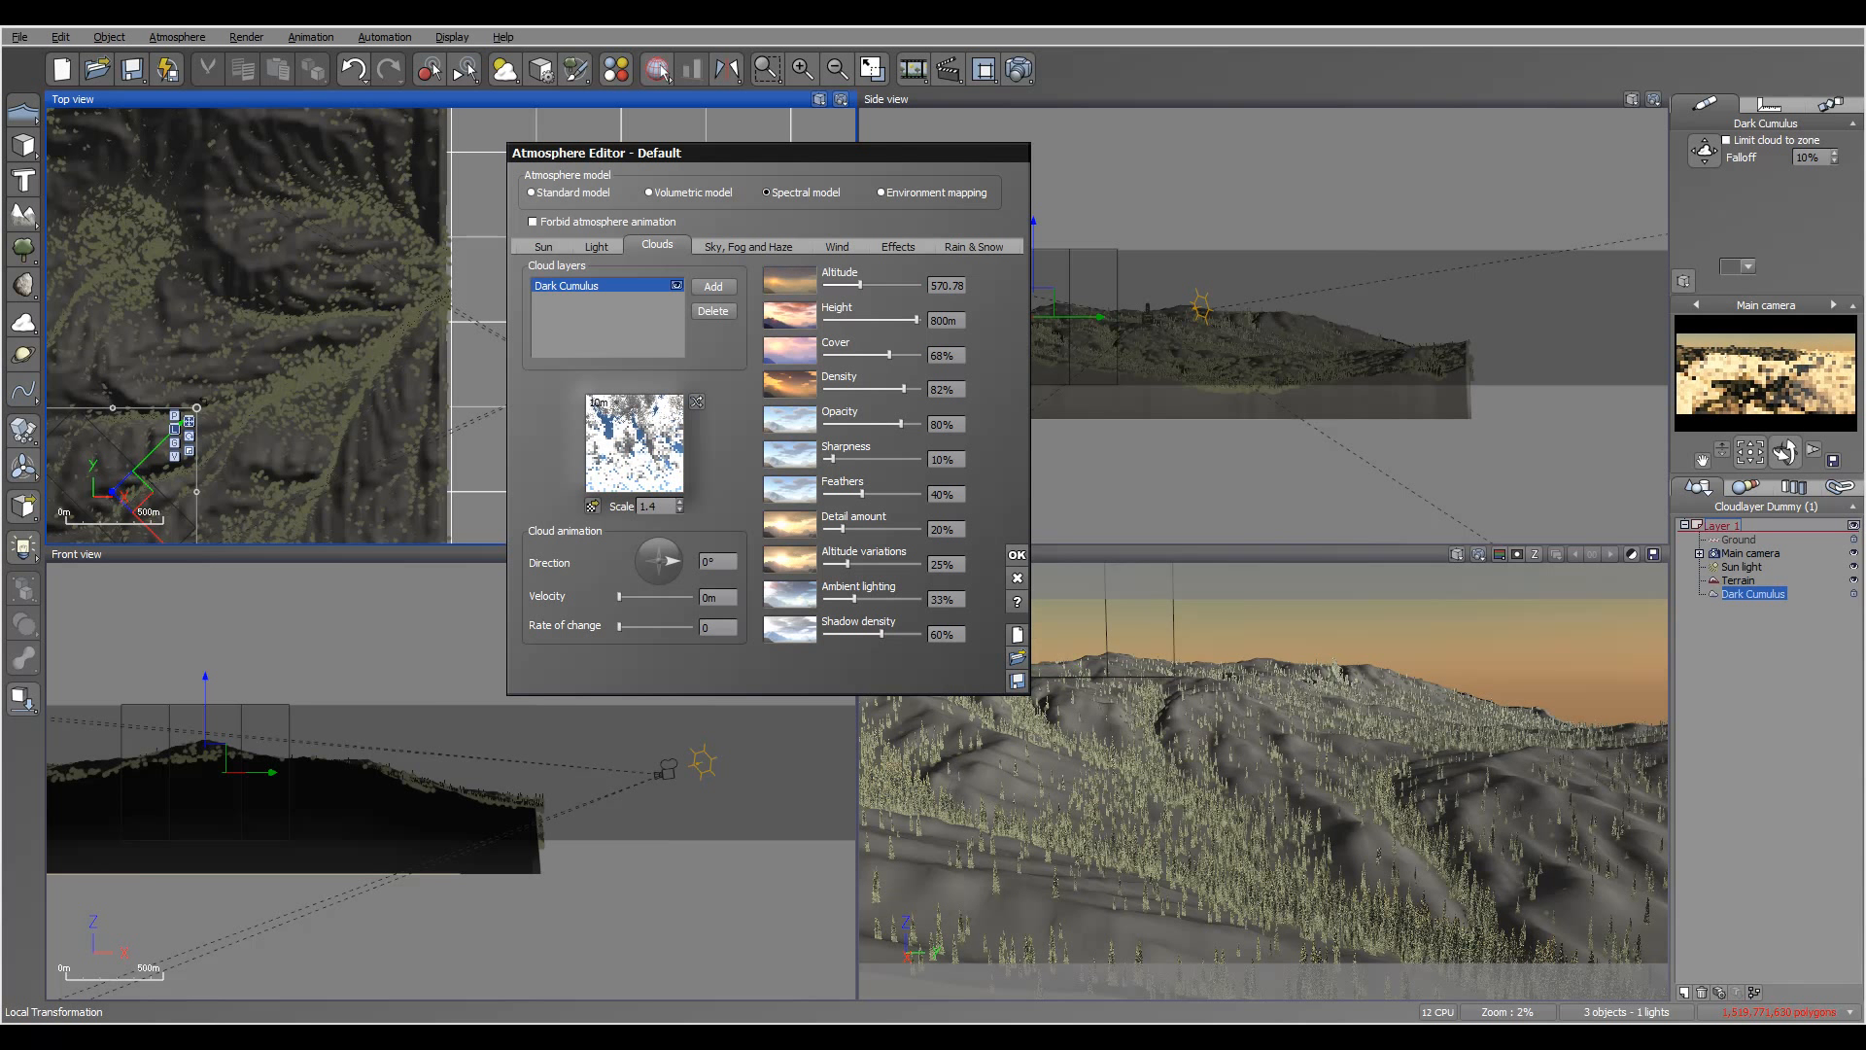
left_click_drag(860, 285, 863, 285)
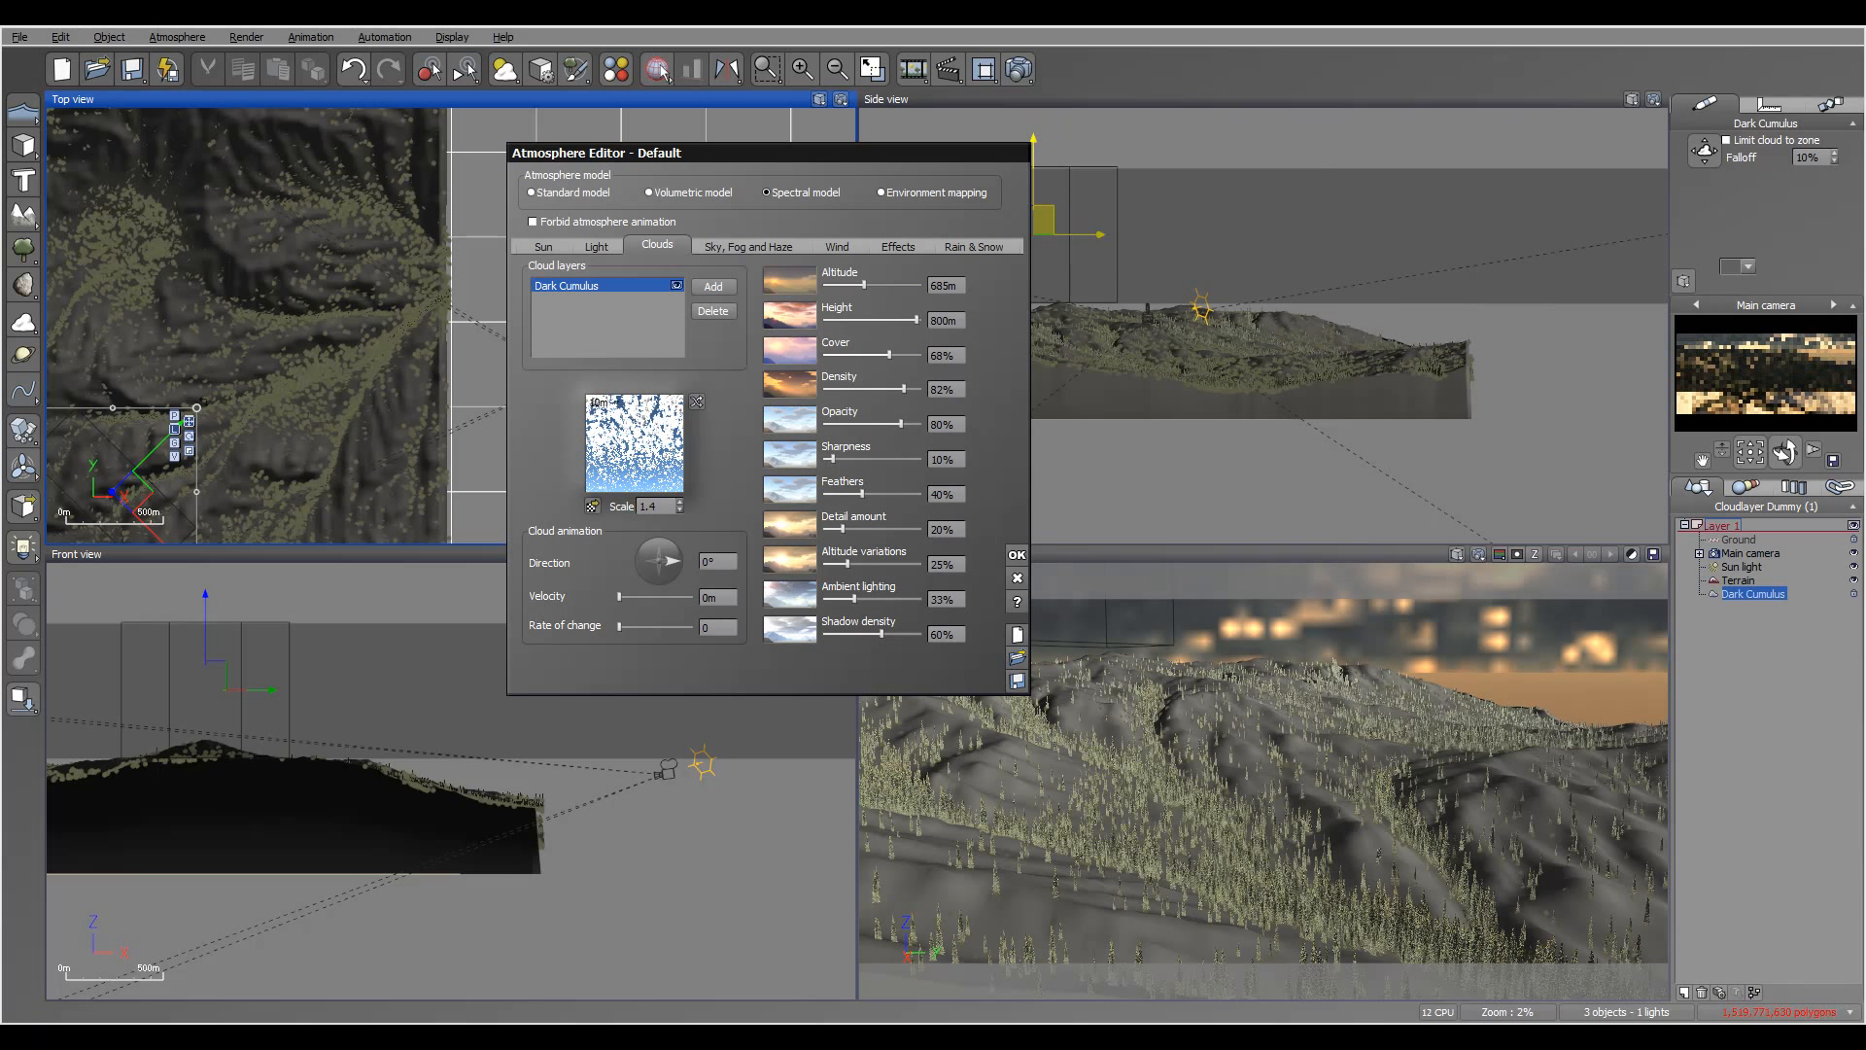
- Set the Dark Cumulus layer to 3% density, scale 2, 26% feathers, 45% detail amount, 100% altitude variations, 21% ambient lighting and 43% shadow density
left_click_drag(903, 389, 825, 389)
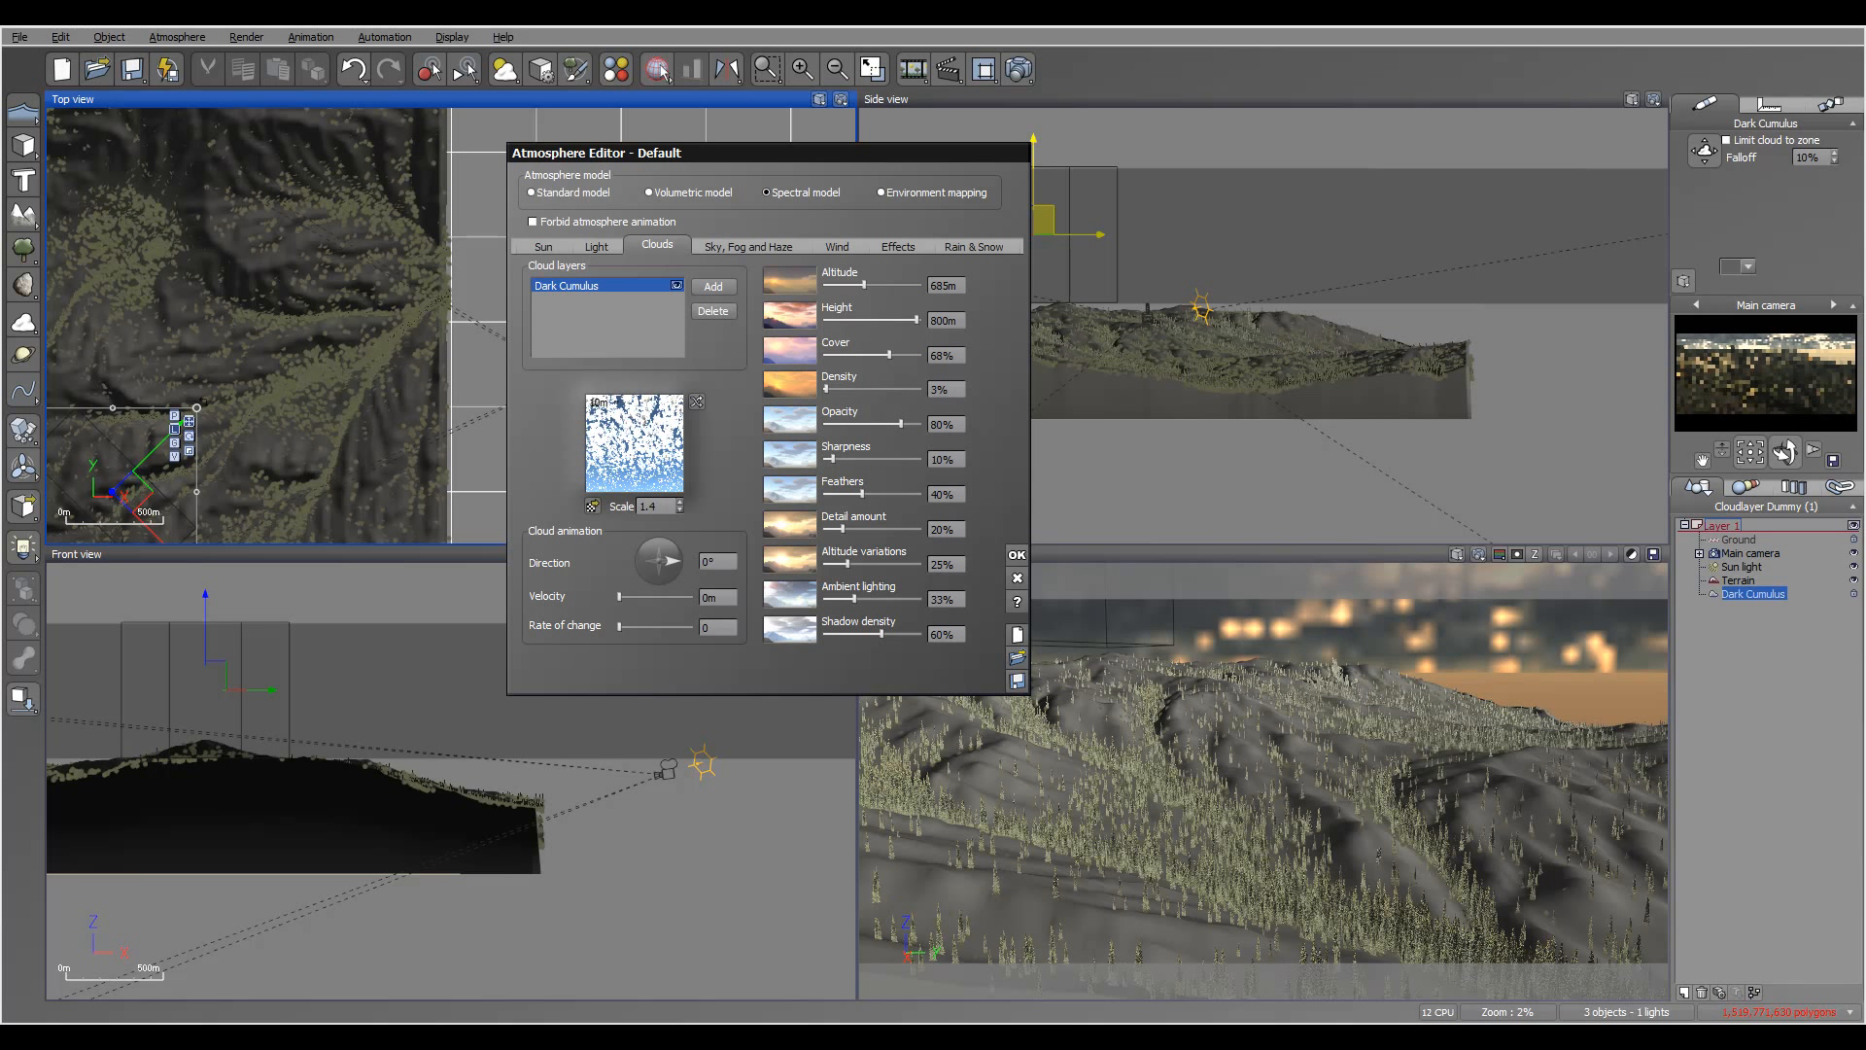
left_click(652, 506)
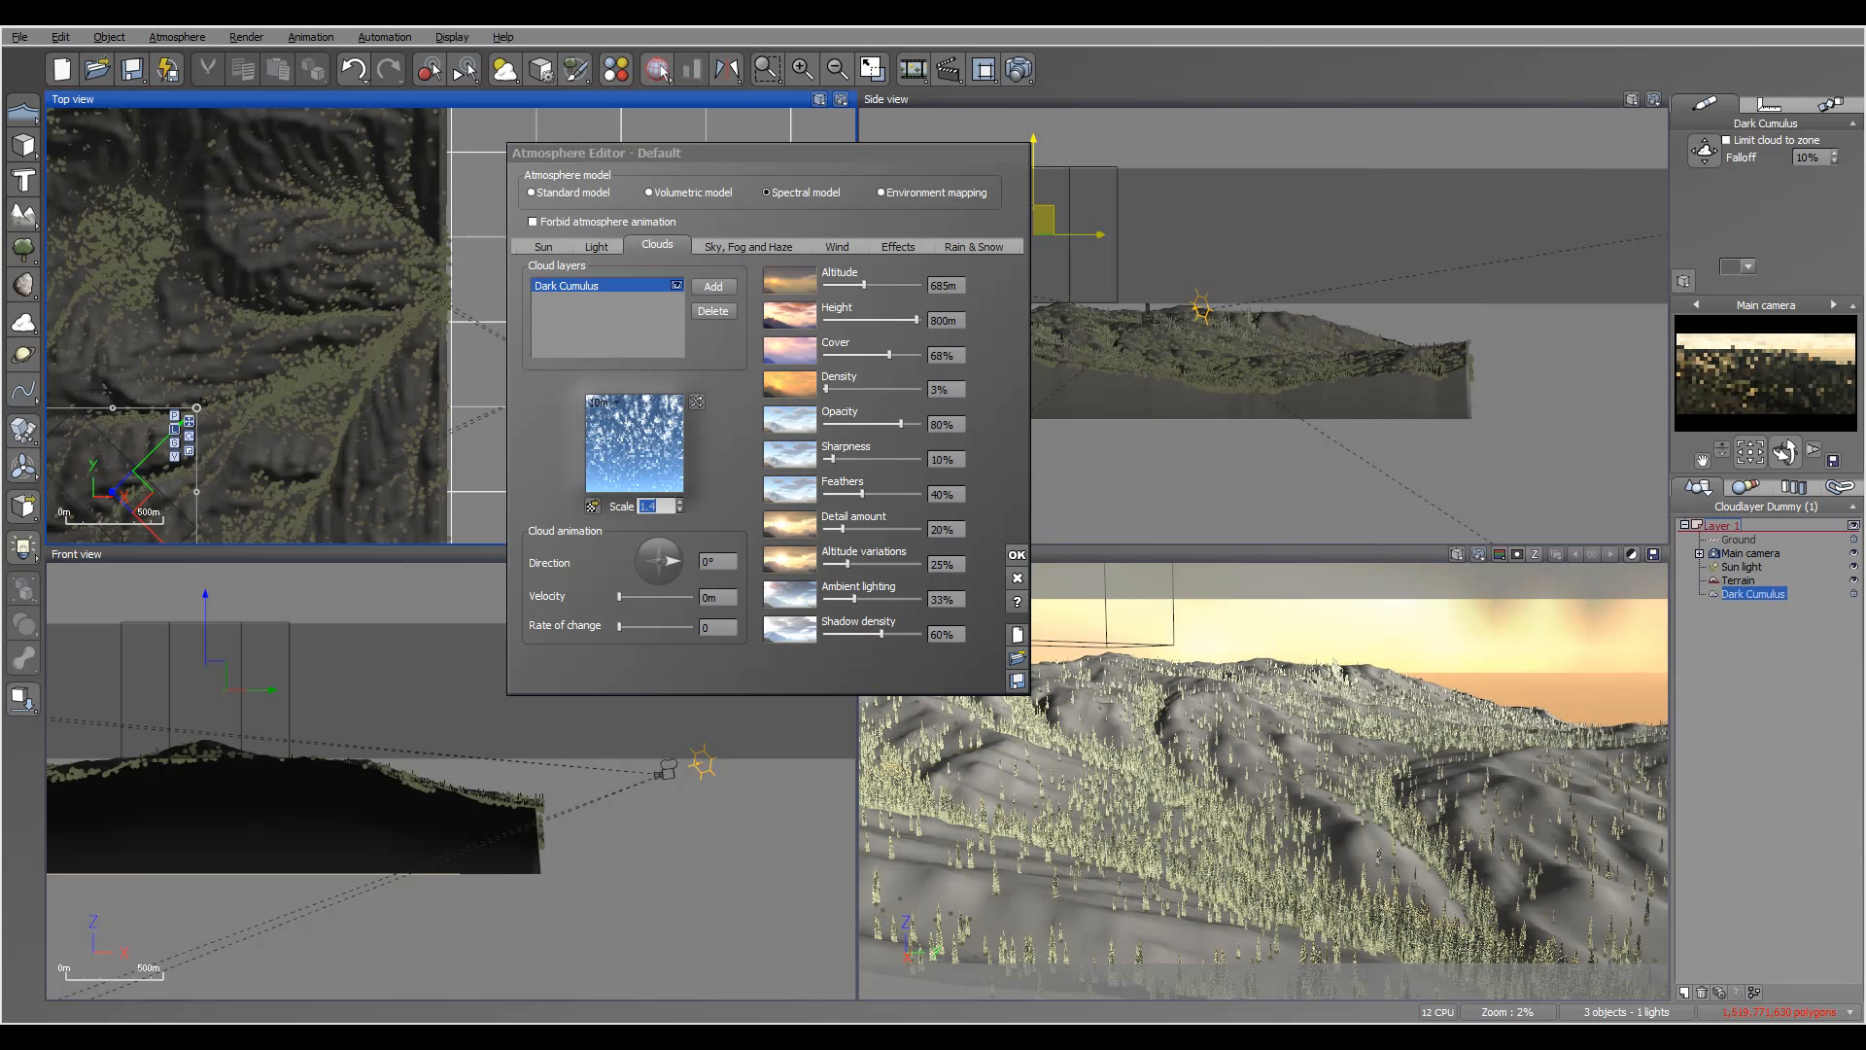
type("2")
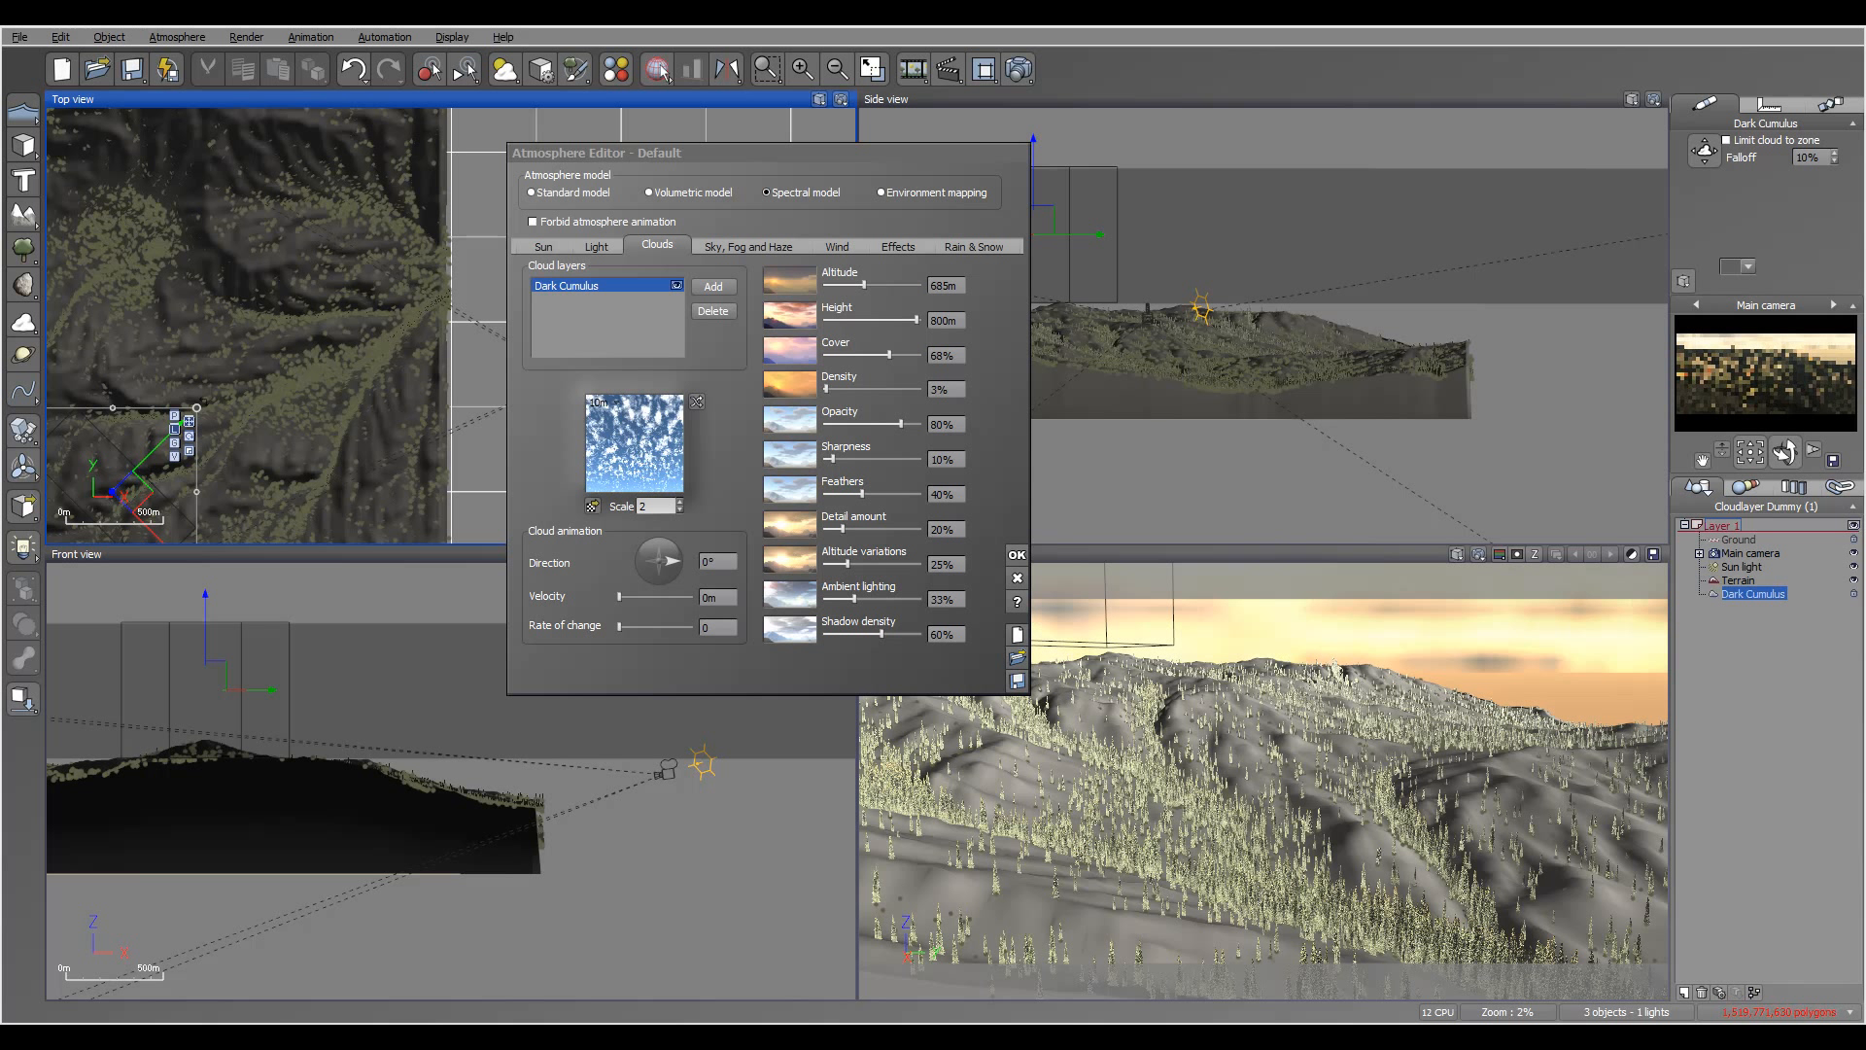
key("Return")
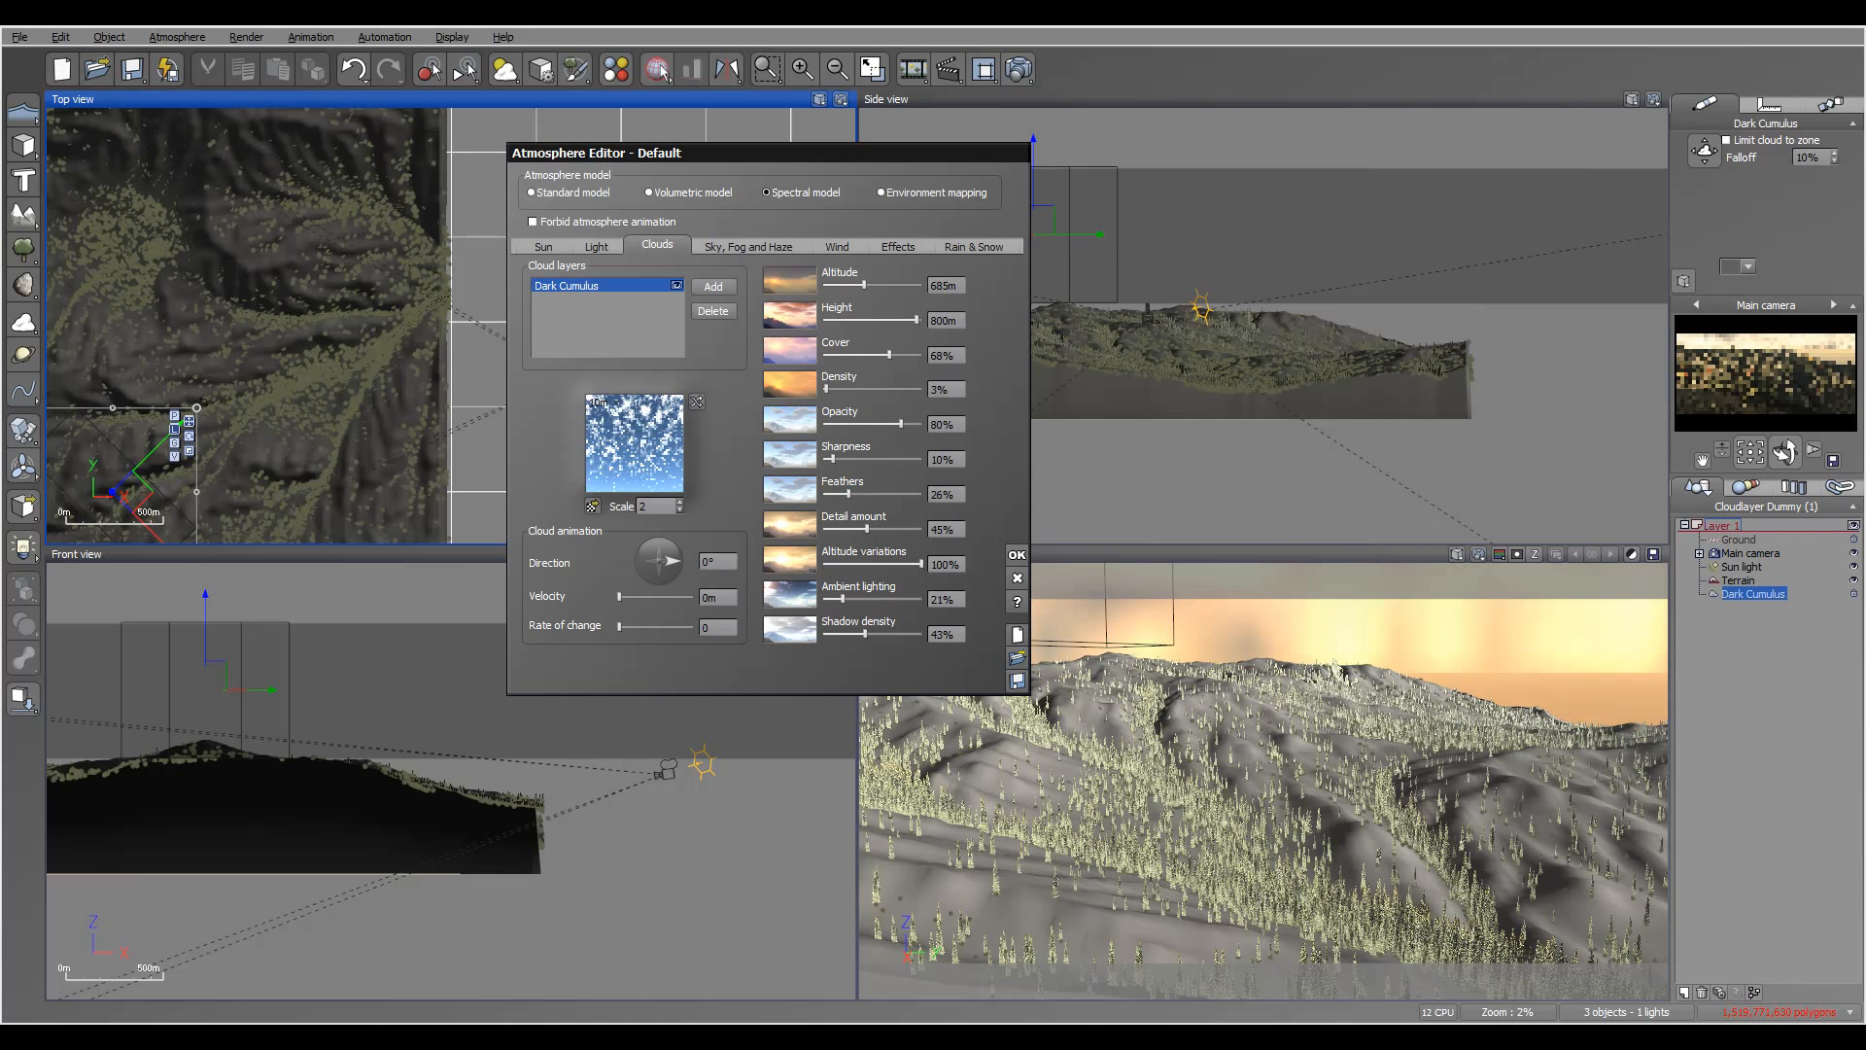
- Set aerial perspective to 2.64, quality boost to 0, fog ground density to 39%, glow intensity to 26% and scattering anisotropy to 0.86
left_click(749, 245)
left_click_drag(695, 574, 730, 573)
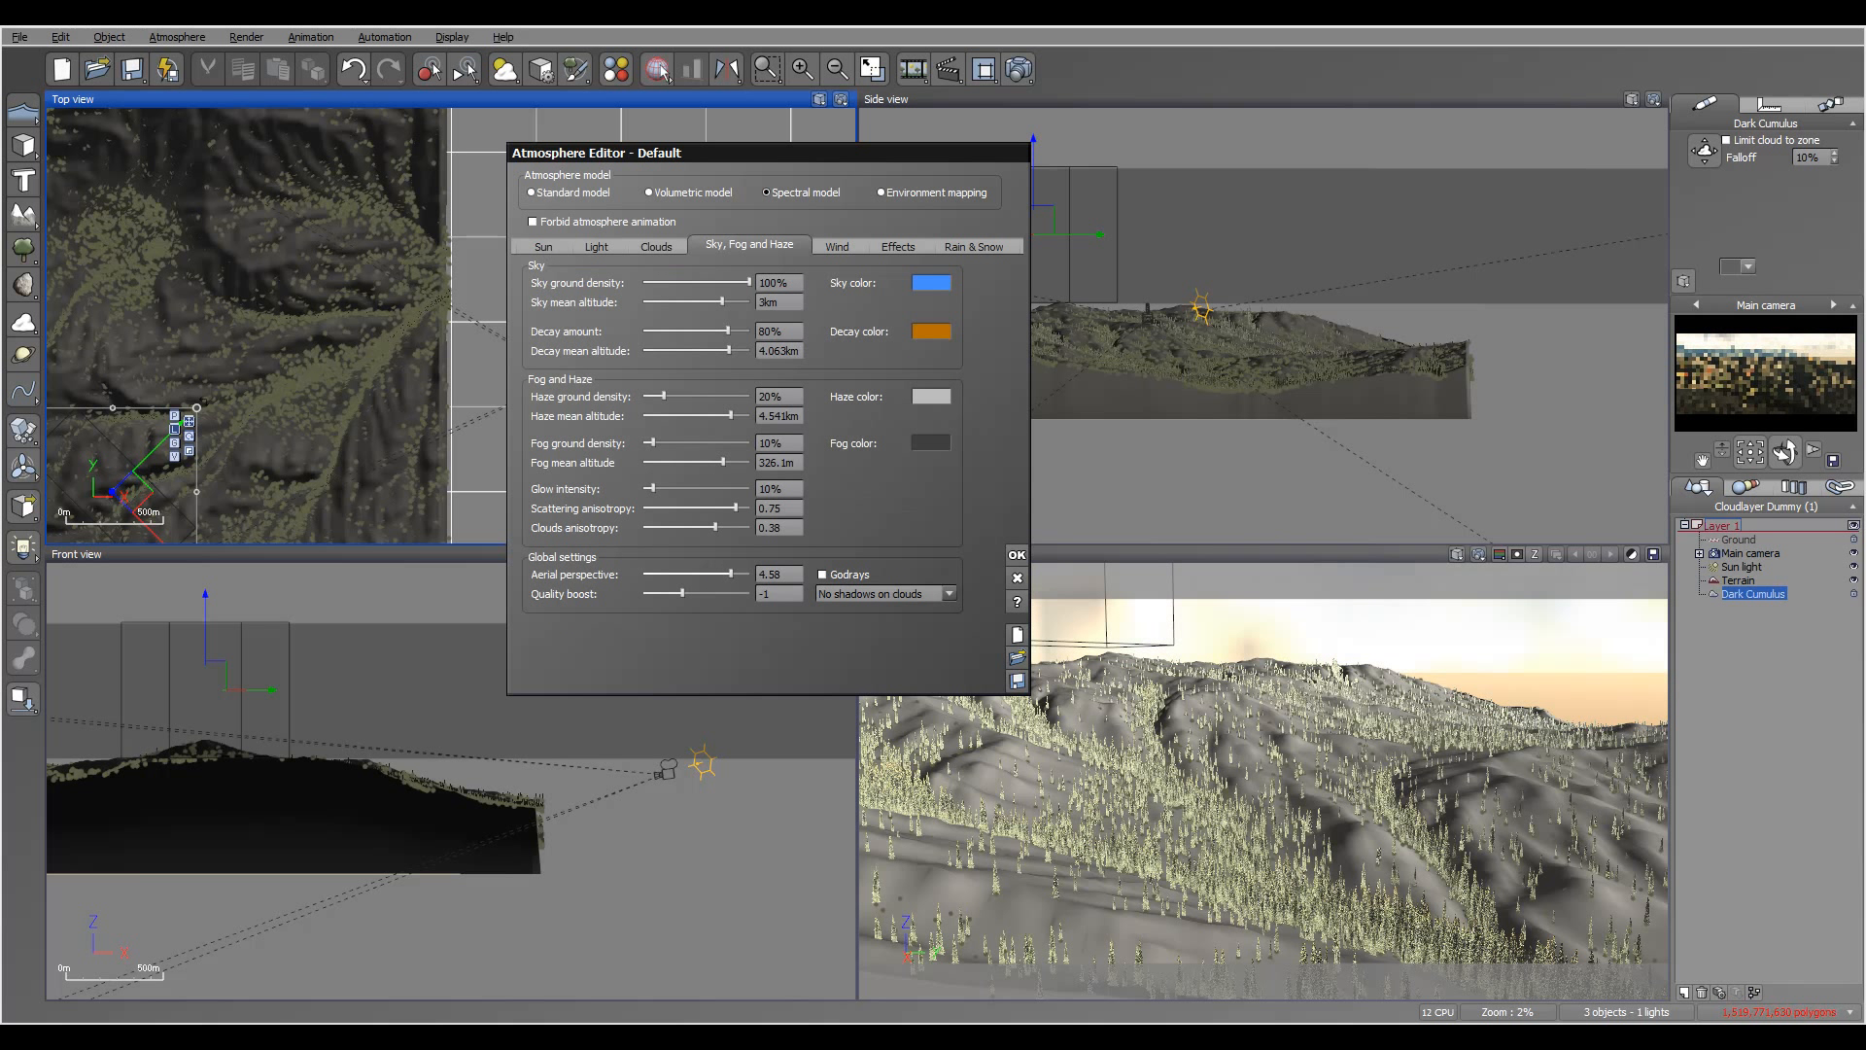
left_click_drag(730, 573, 719, 573)
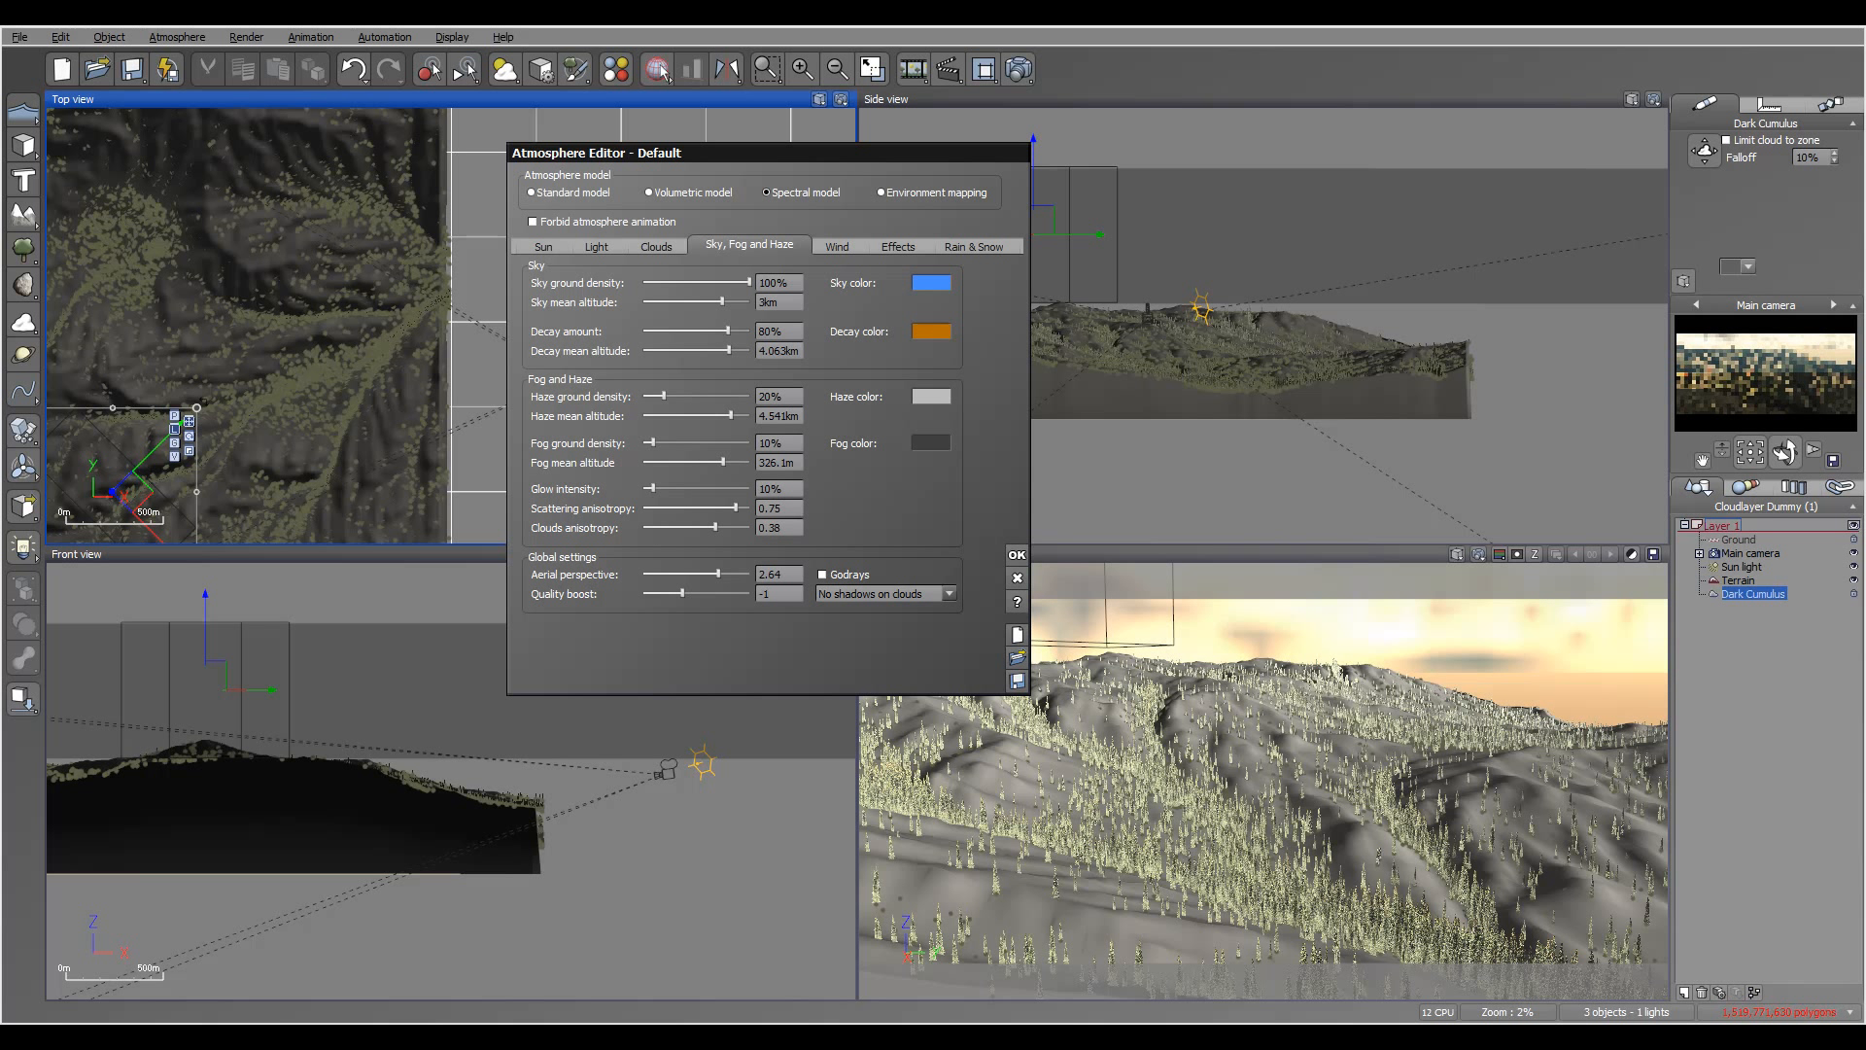
left_click(778, 593)
type("0")
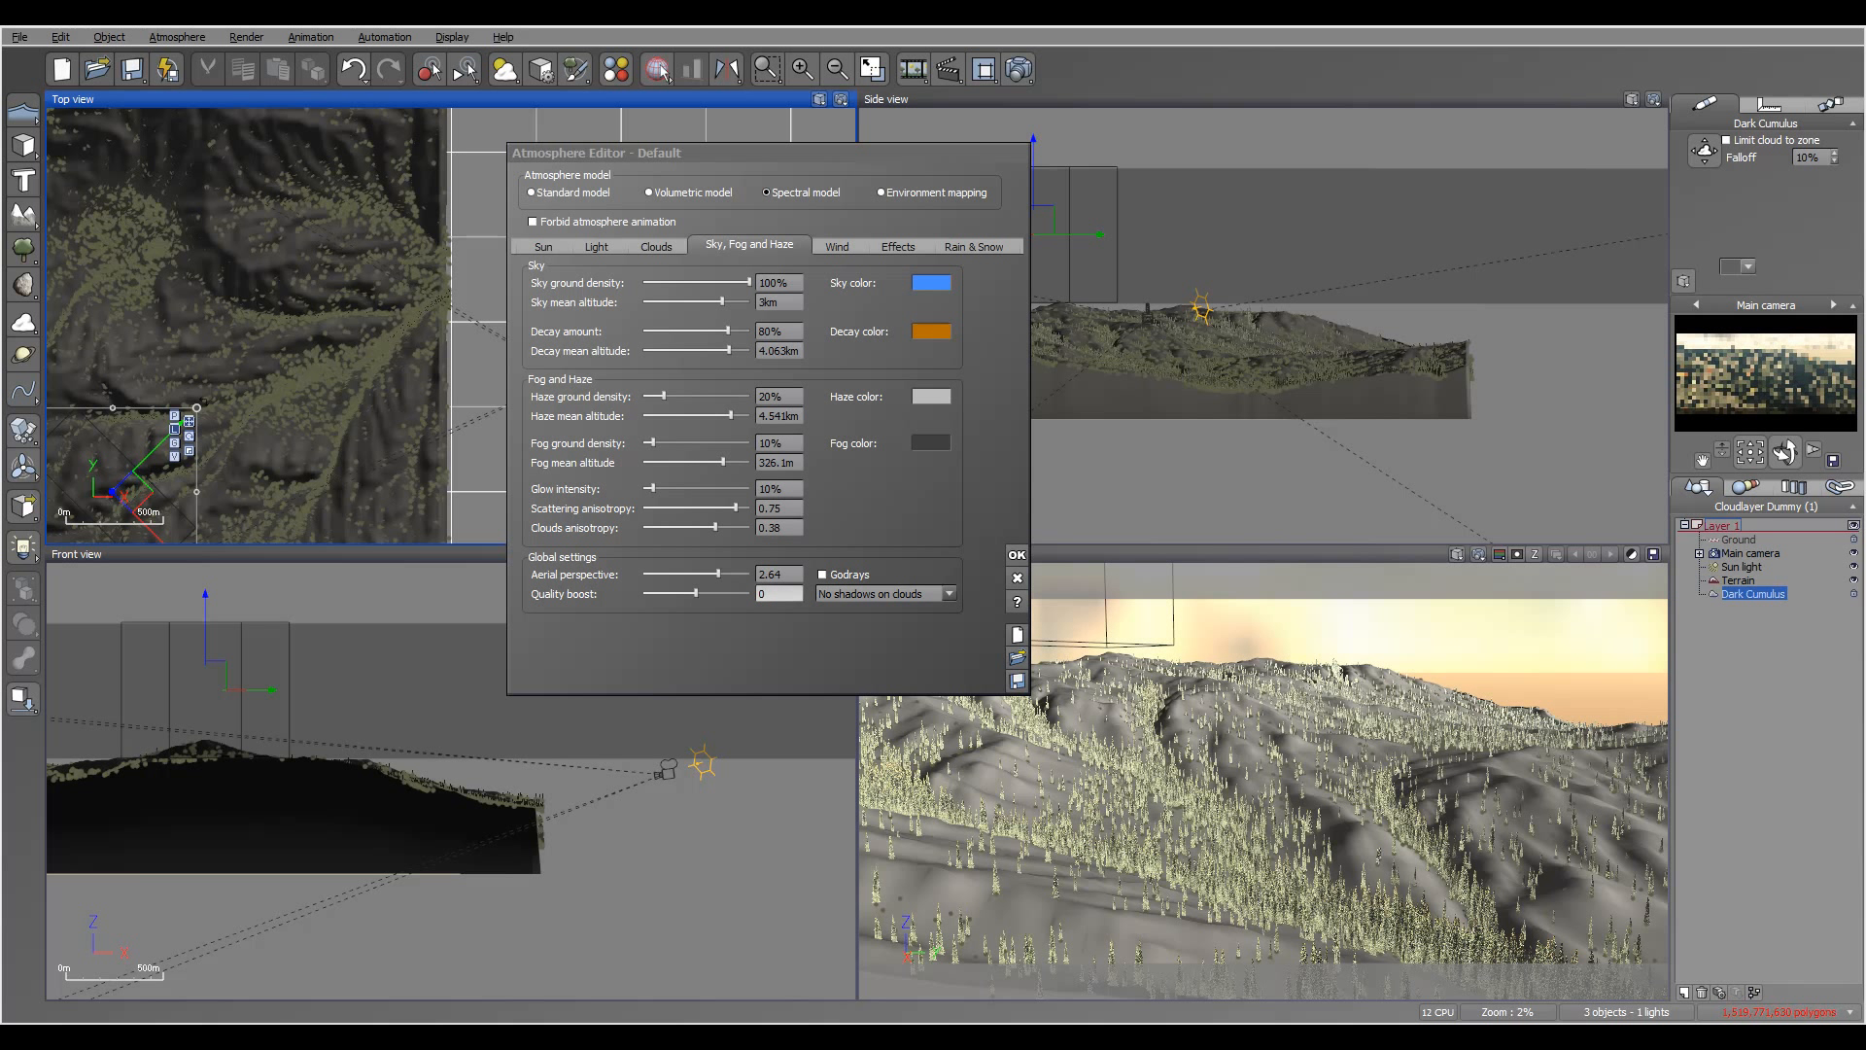
left_click_drag(650, 488, 670, 488)
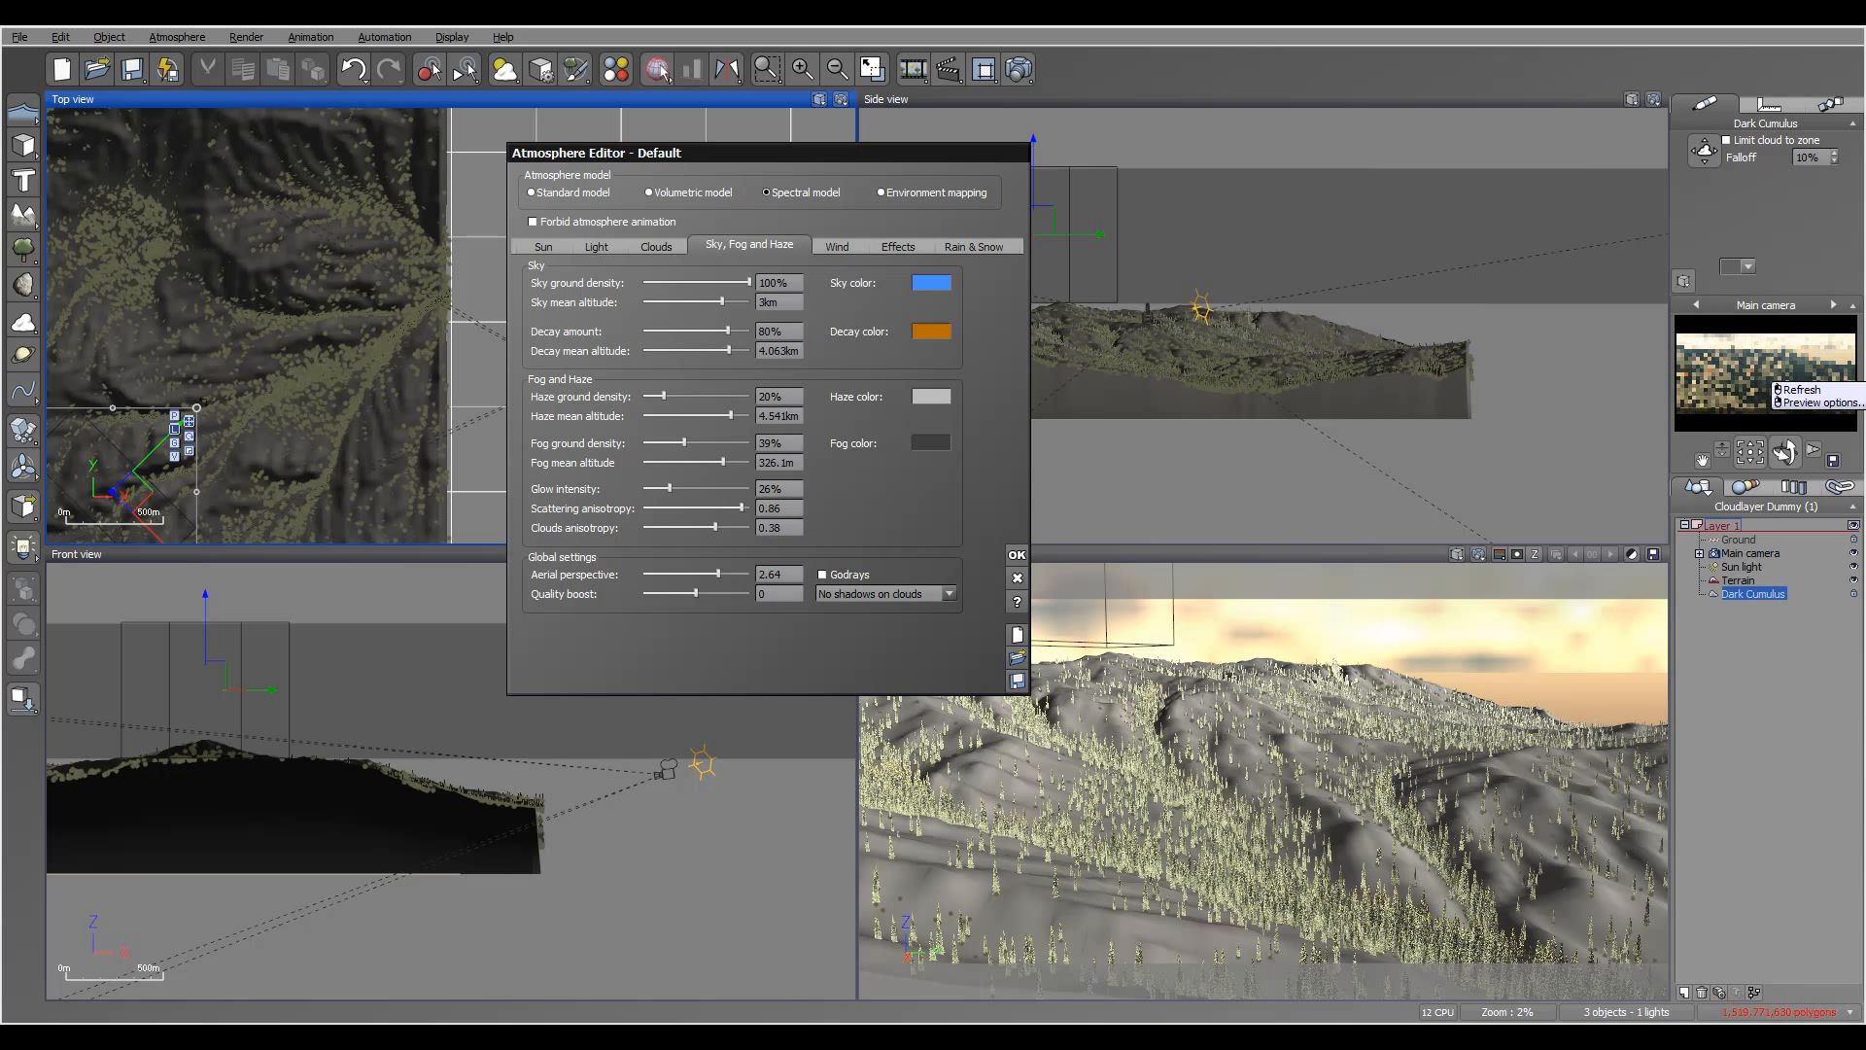
- Adjust the Dark Cumulus density to 4% and run a test render of the camera view
left_click(656, 246)
mouse_move(826, 388)
left_mouse_down()
mouse_move(861, 388)
mouse_move(832, 388)
left_mouse_up()
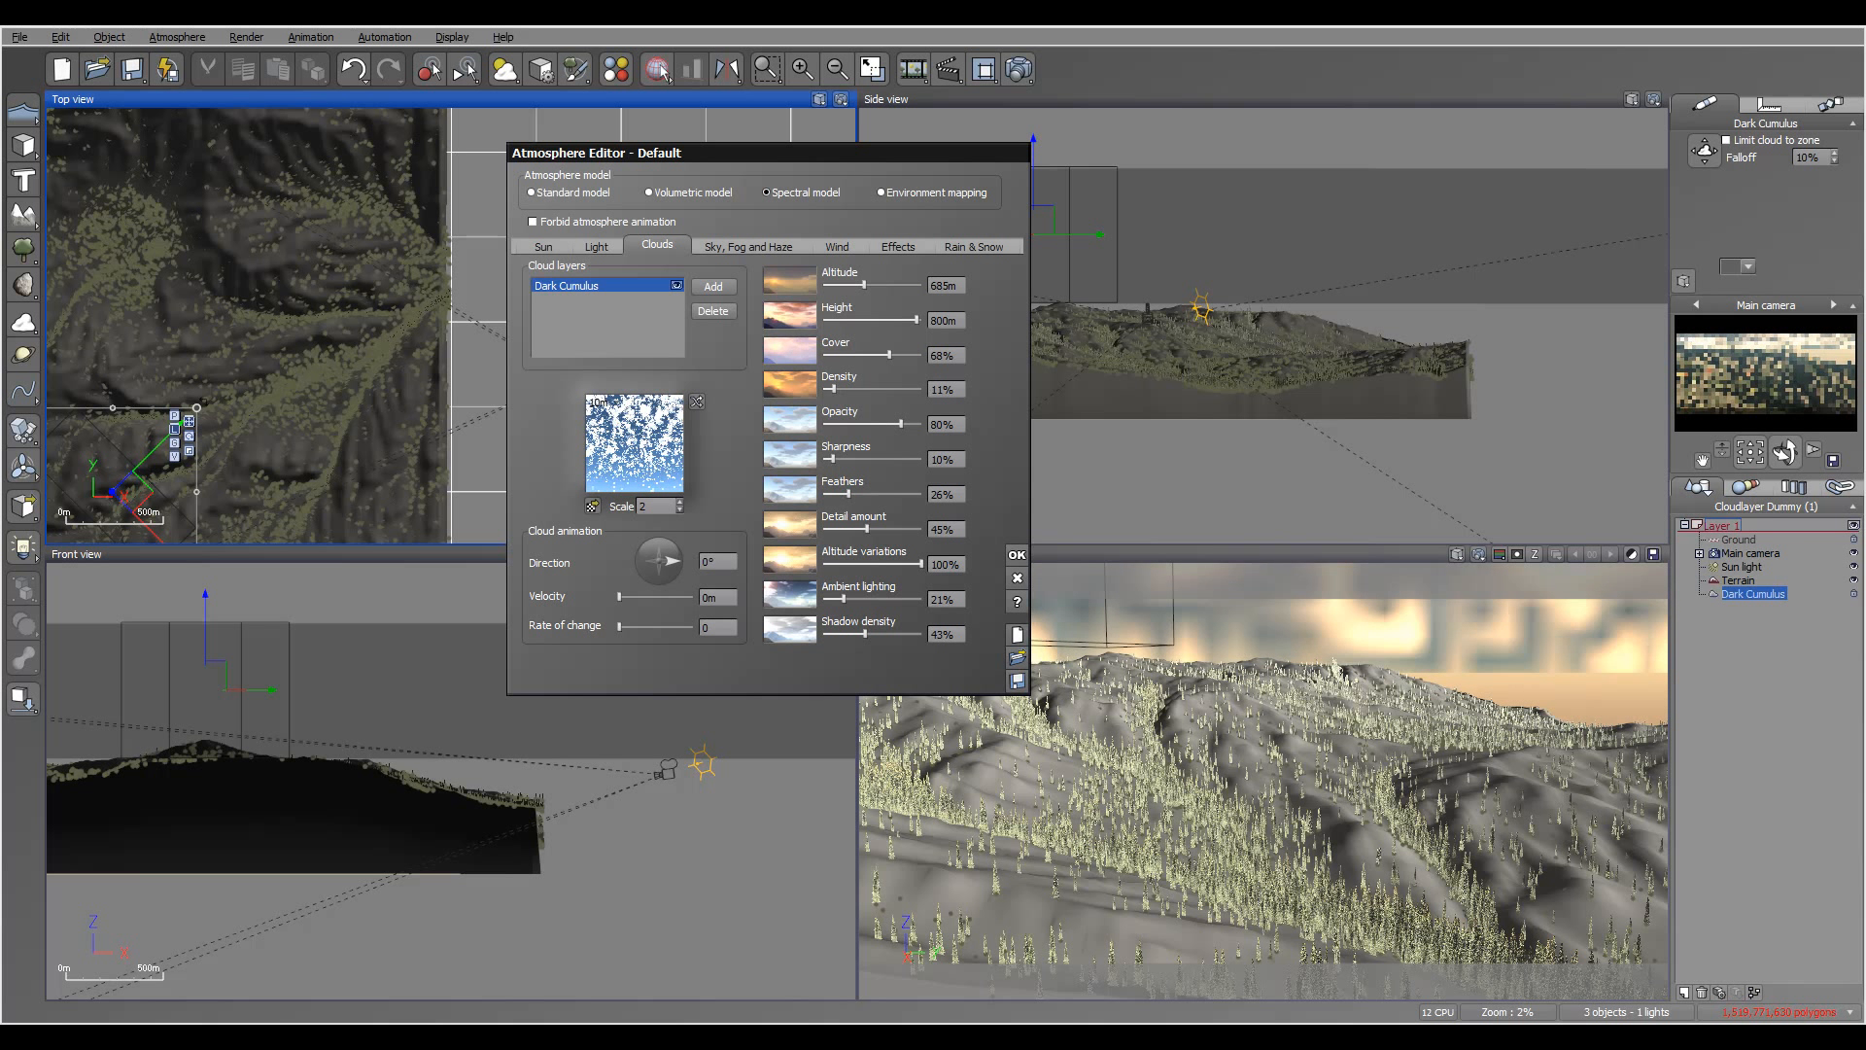
left_click_drag(830, 388, 827, 389)
key("F9")
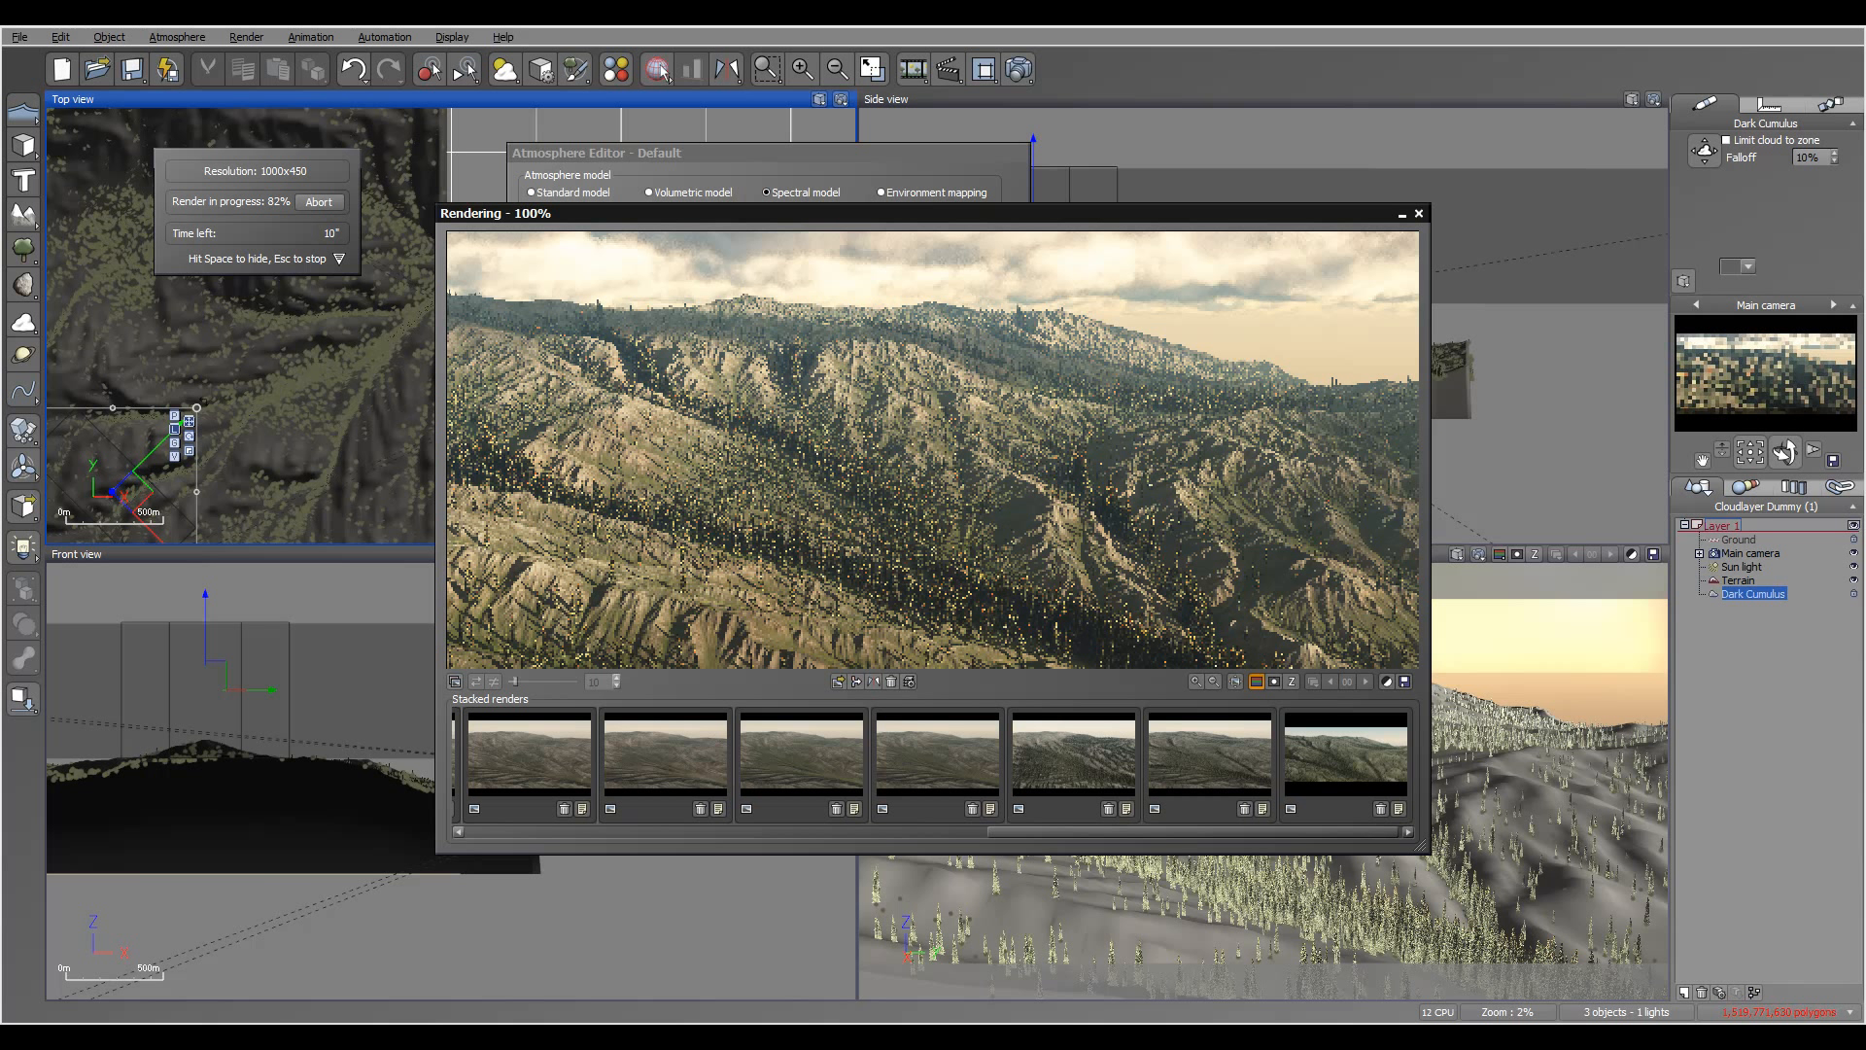
key("Escape")
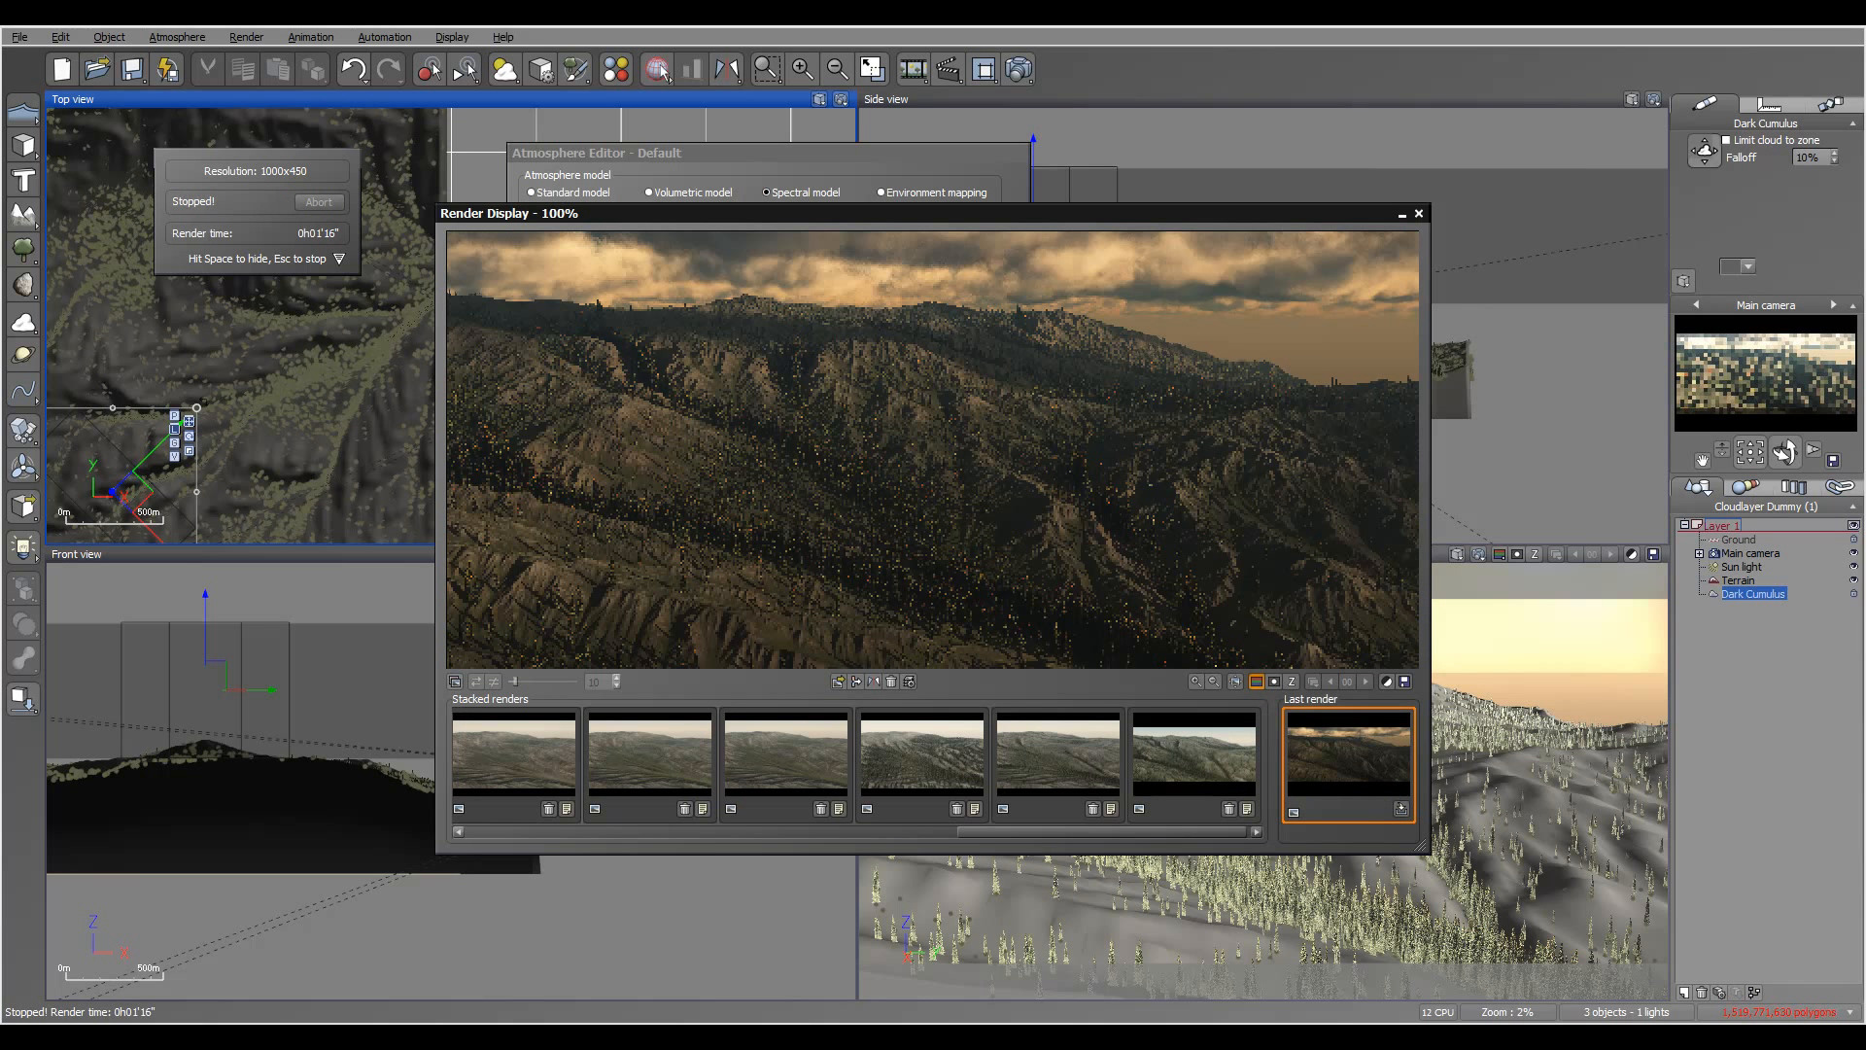
key("space")
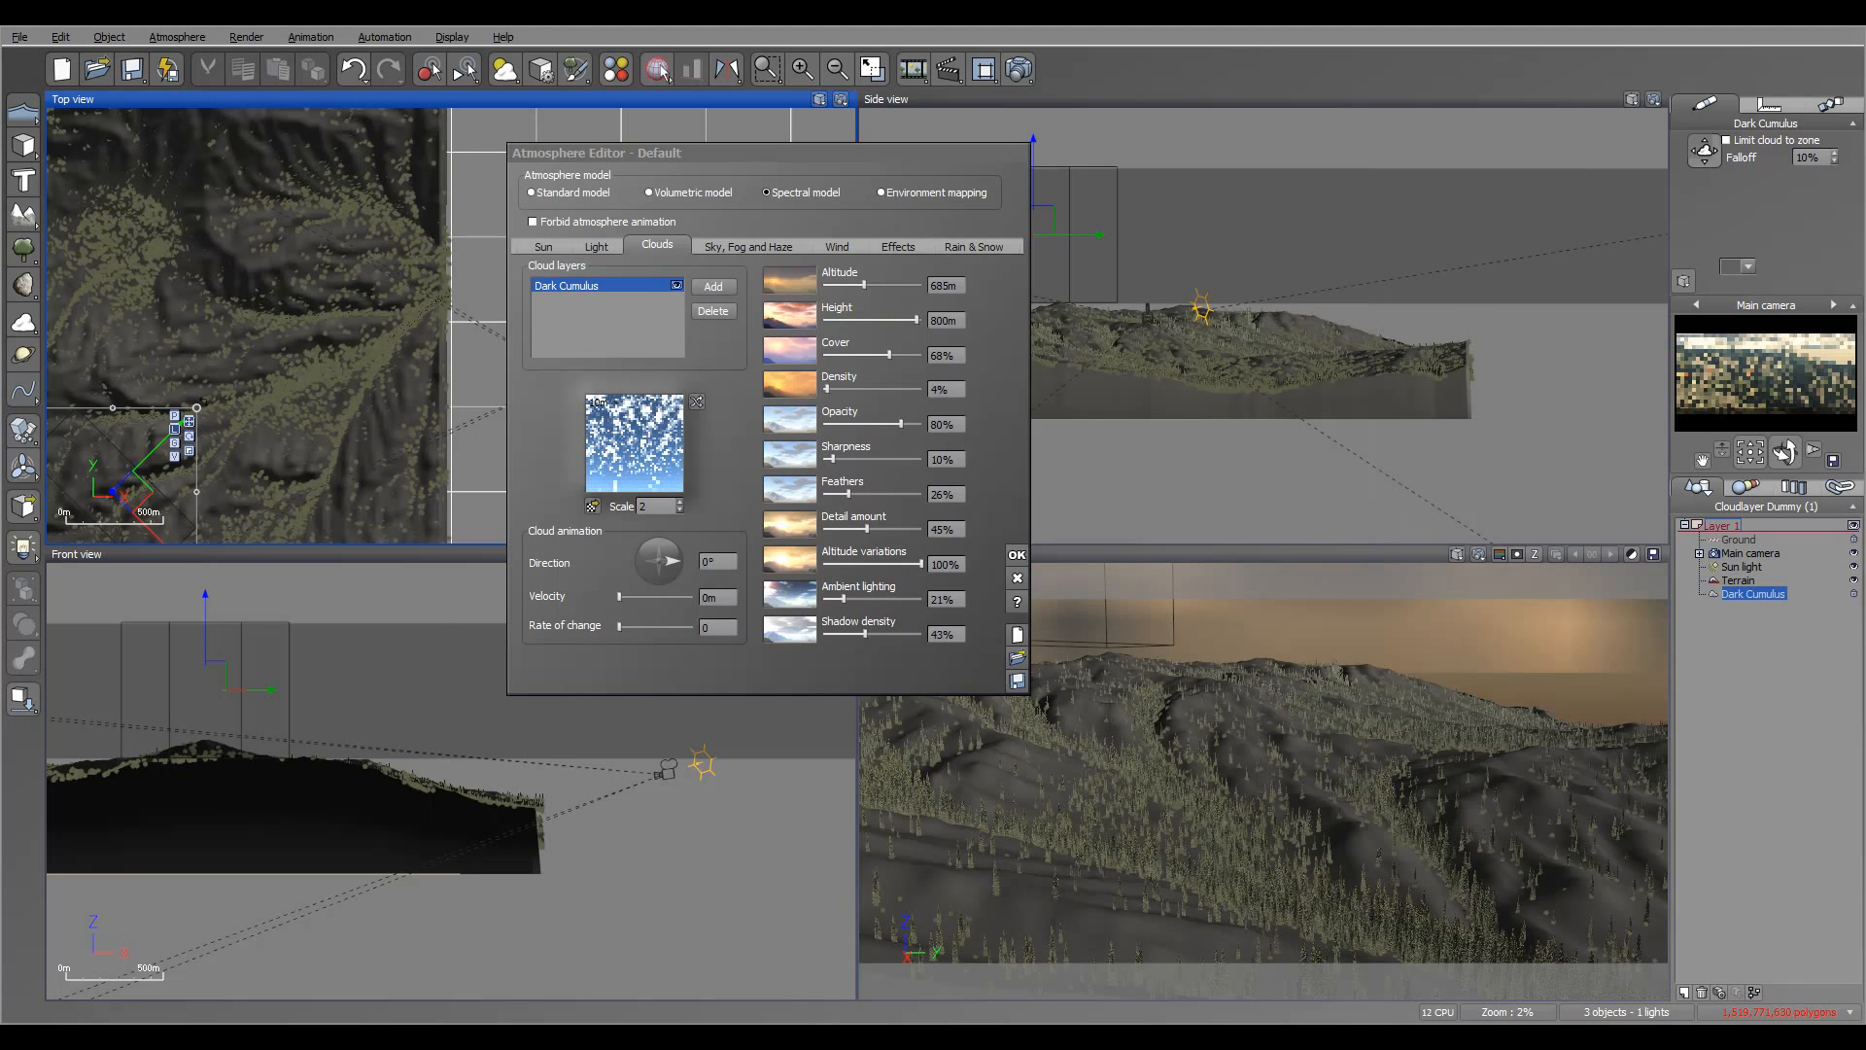
- Reduce the Dark Cumulus cover to 39% and accept the atmosphere settings
left_click_drag(890, 355, 875, 355)
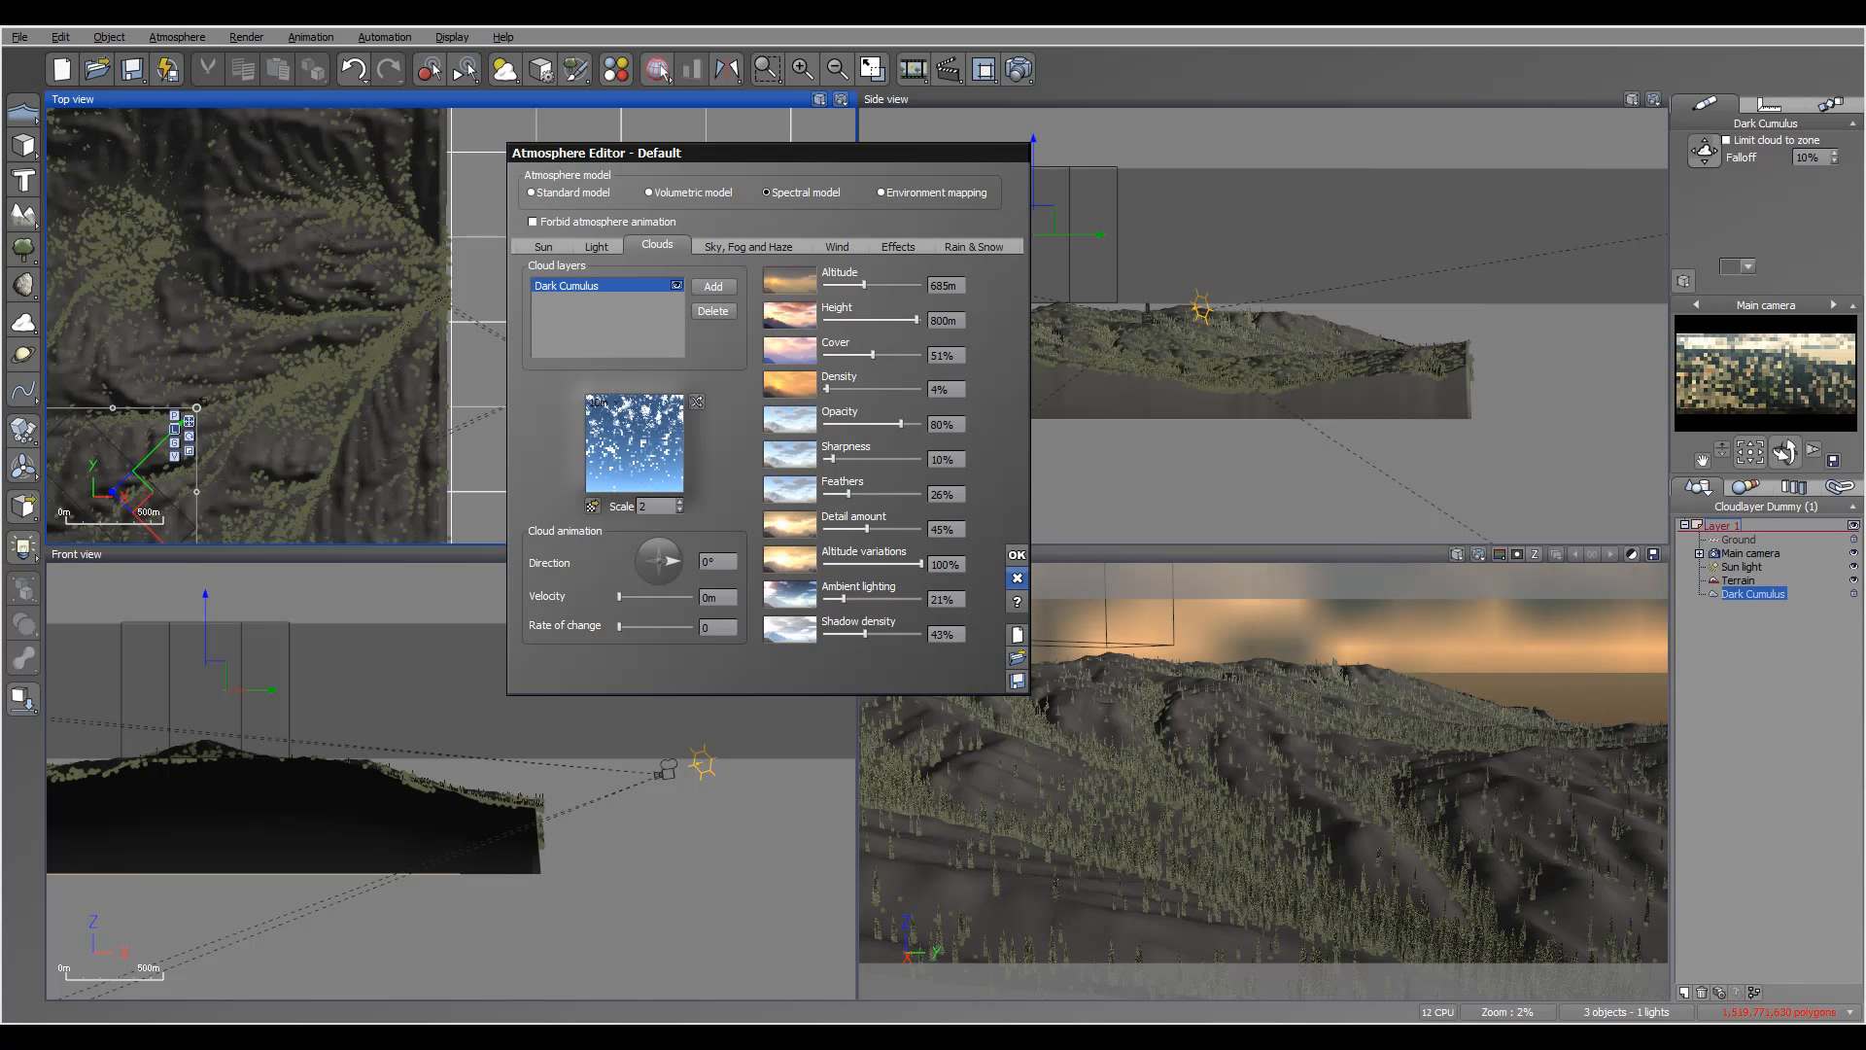
key("Return")
- Move the main camera slightly farther back from the terrain and tilt it upward to frame more sky
double_click(1750, 553)
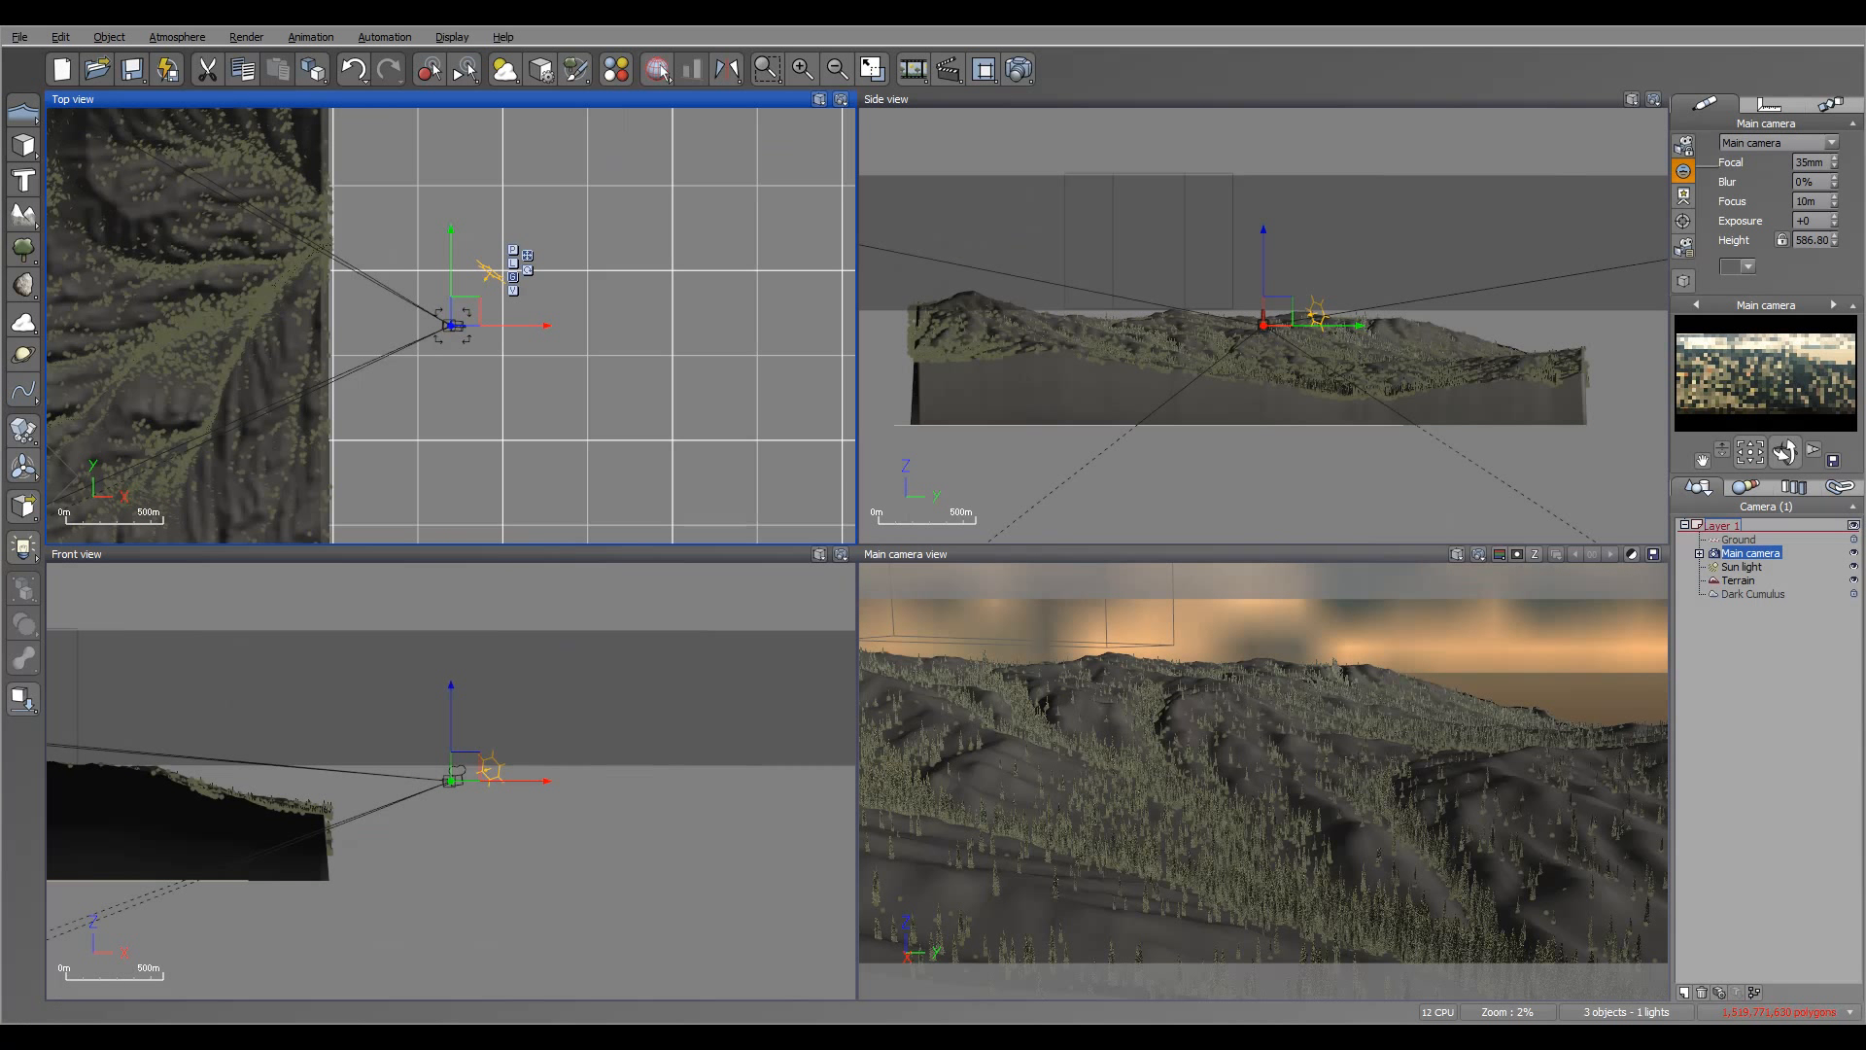
left_click_drag(515, 325, 564, 324)
left_click_drag(1785, 451, 1791, 424)
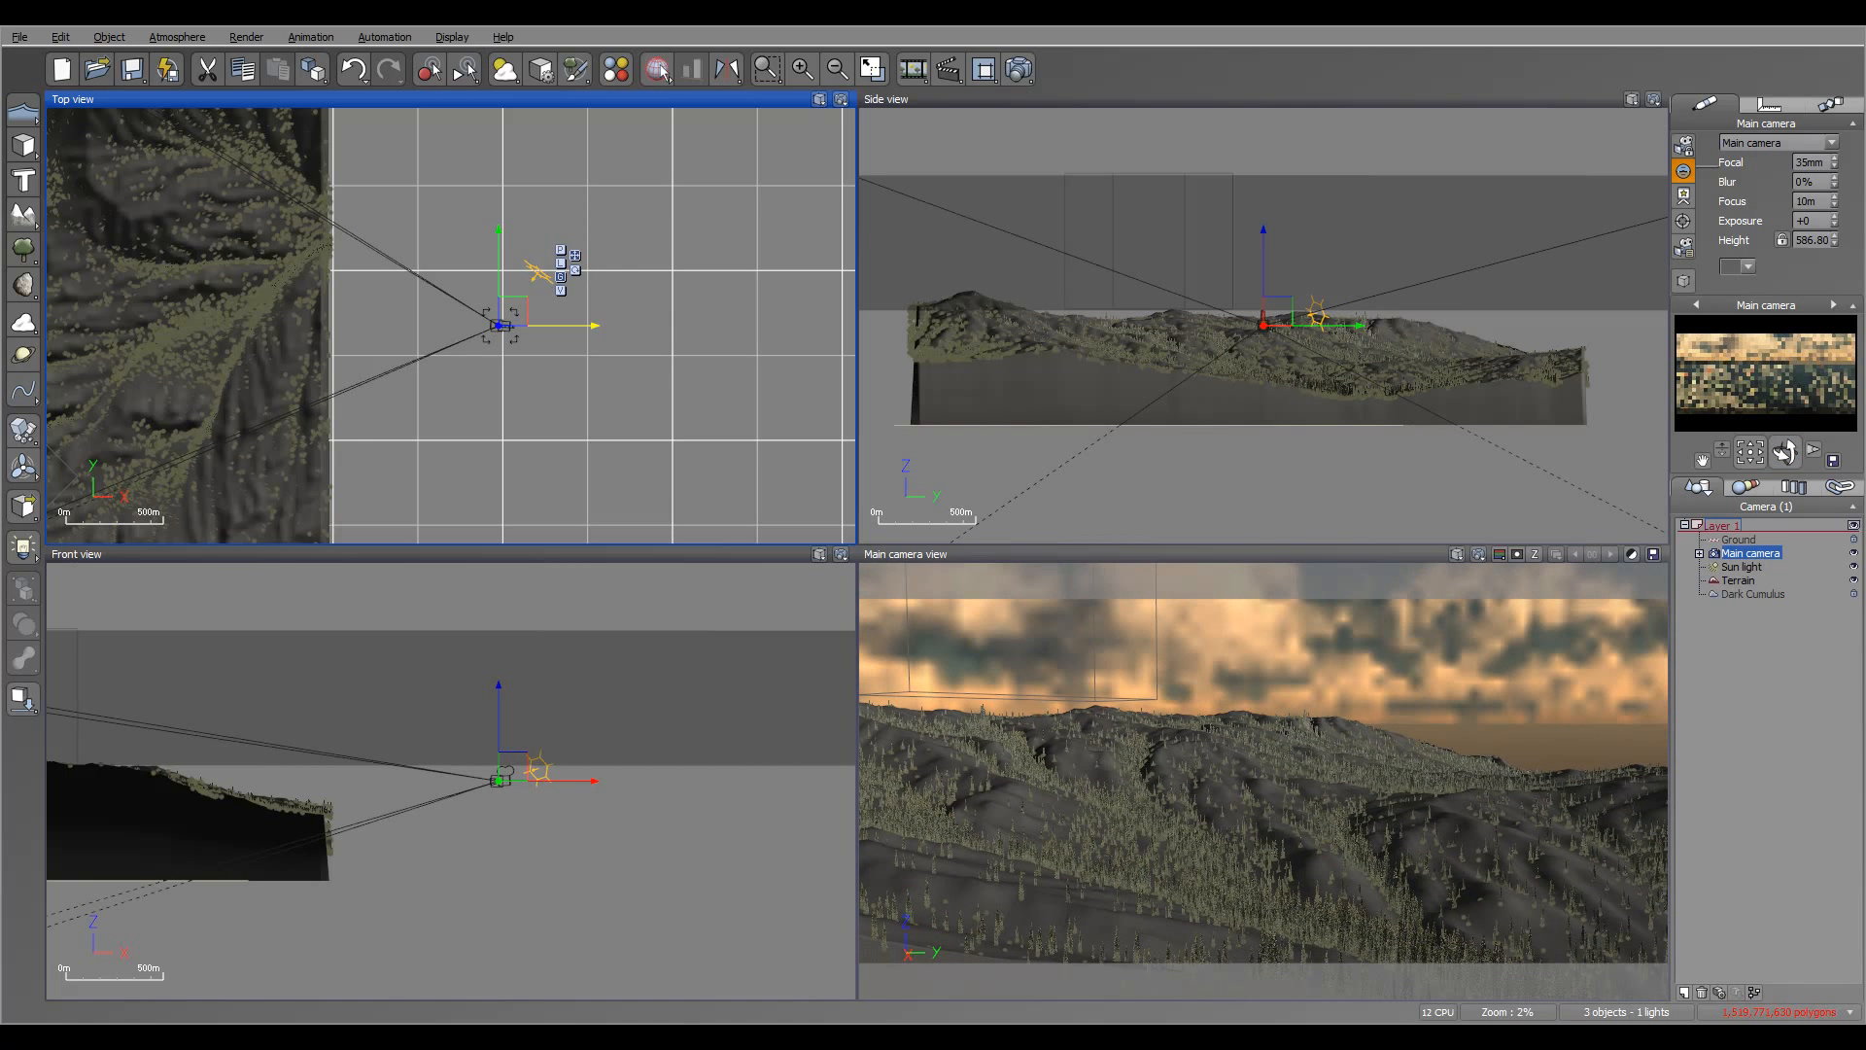
left_click_drag(583, 326, 565, 326)
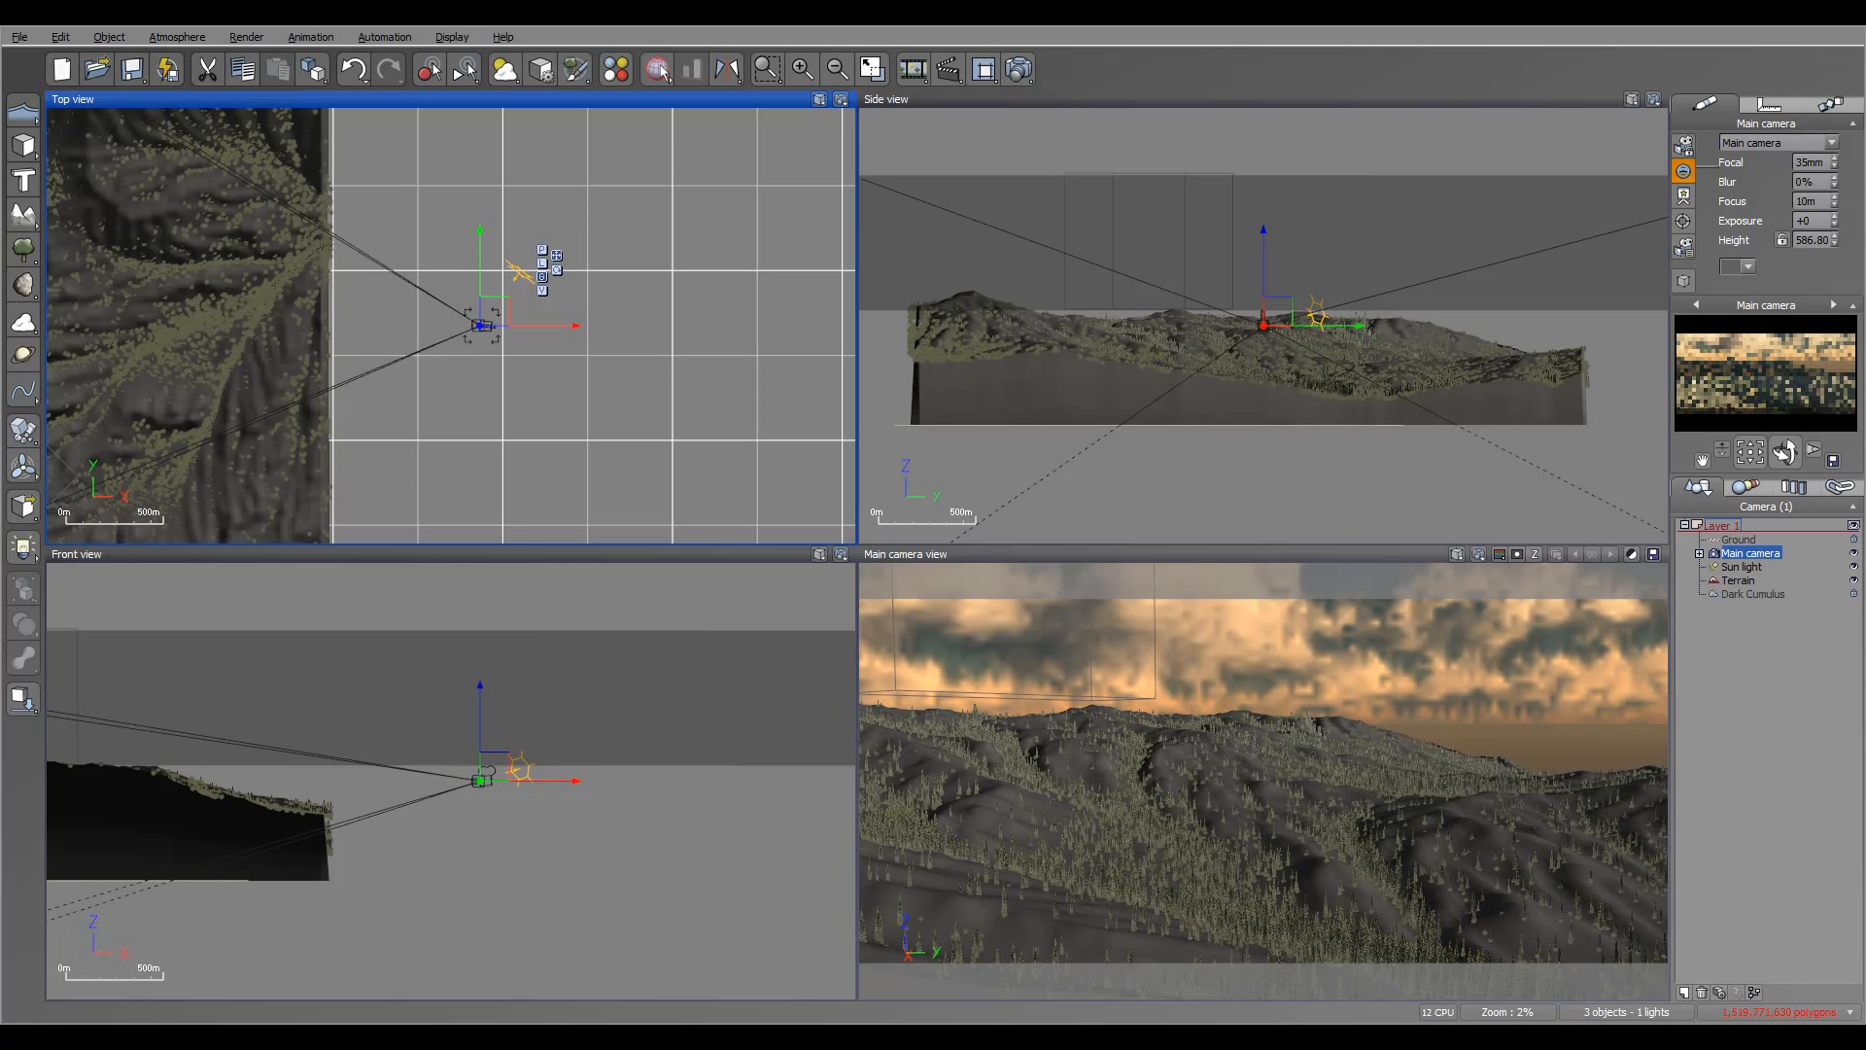
- Assign a green, grassy material from the Landscapes collection to the Ground plane
left_click(1739, 539)
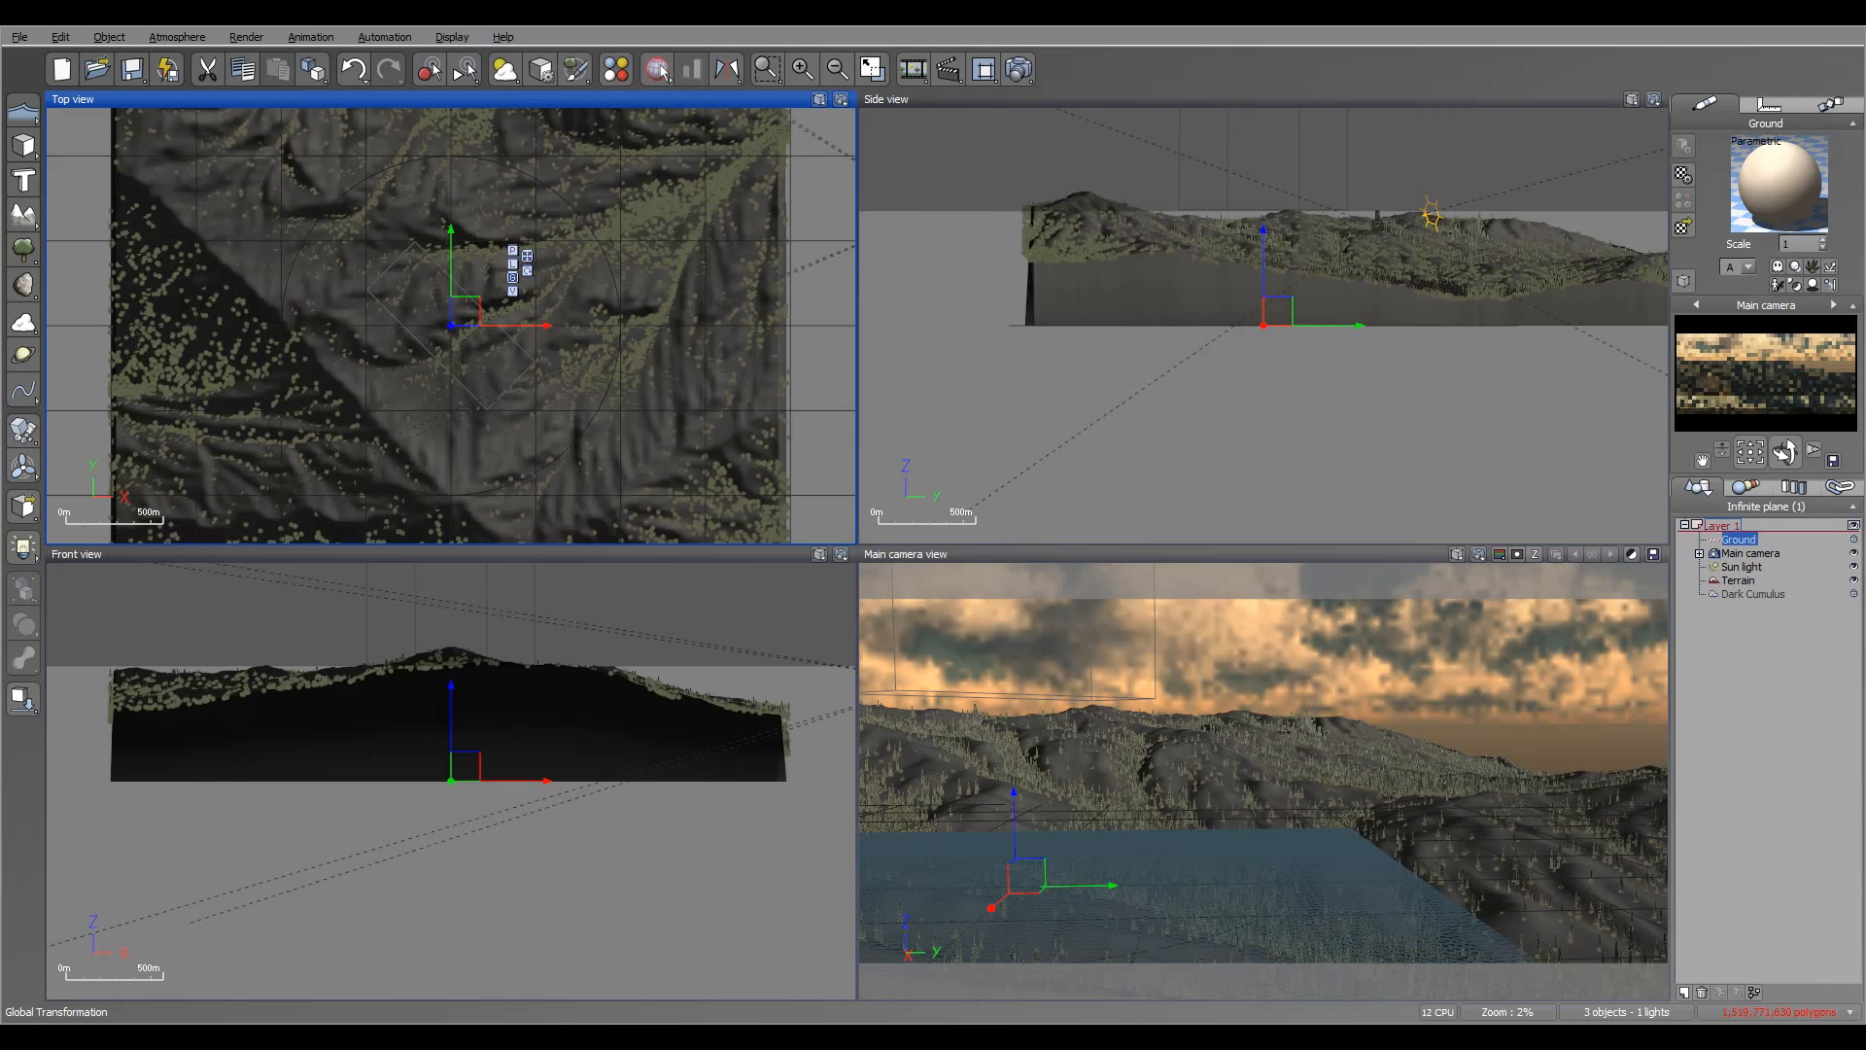
left_click(1683, 226)
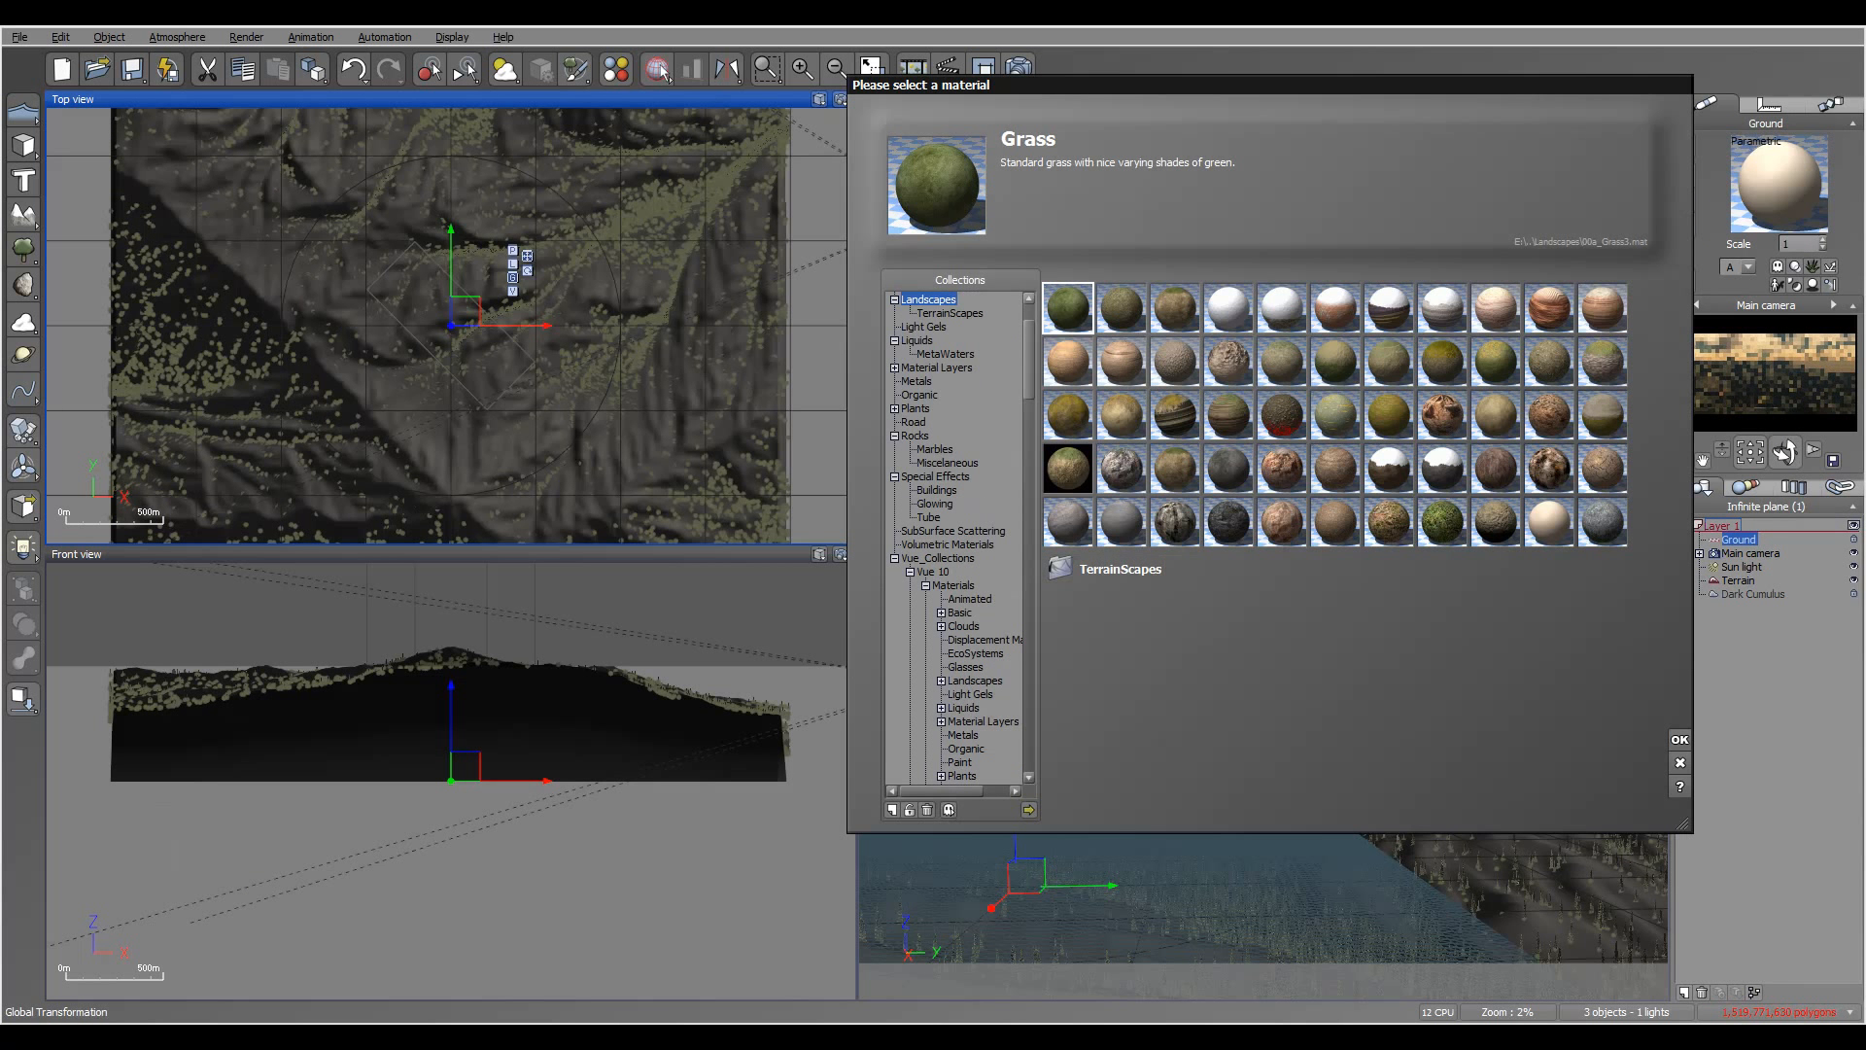
key("Return")
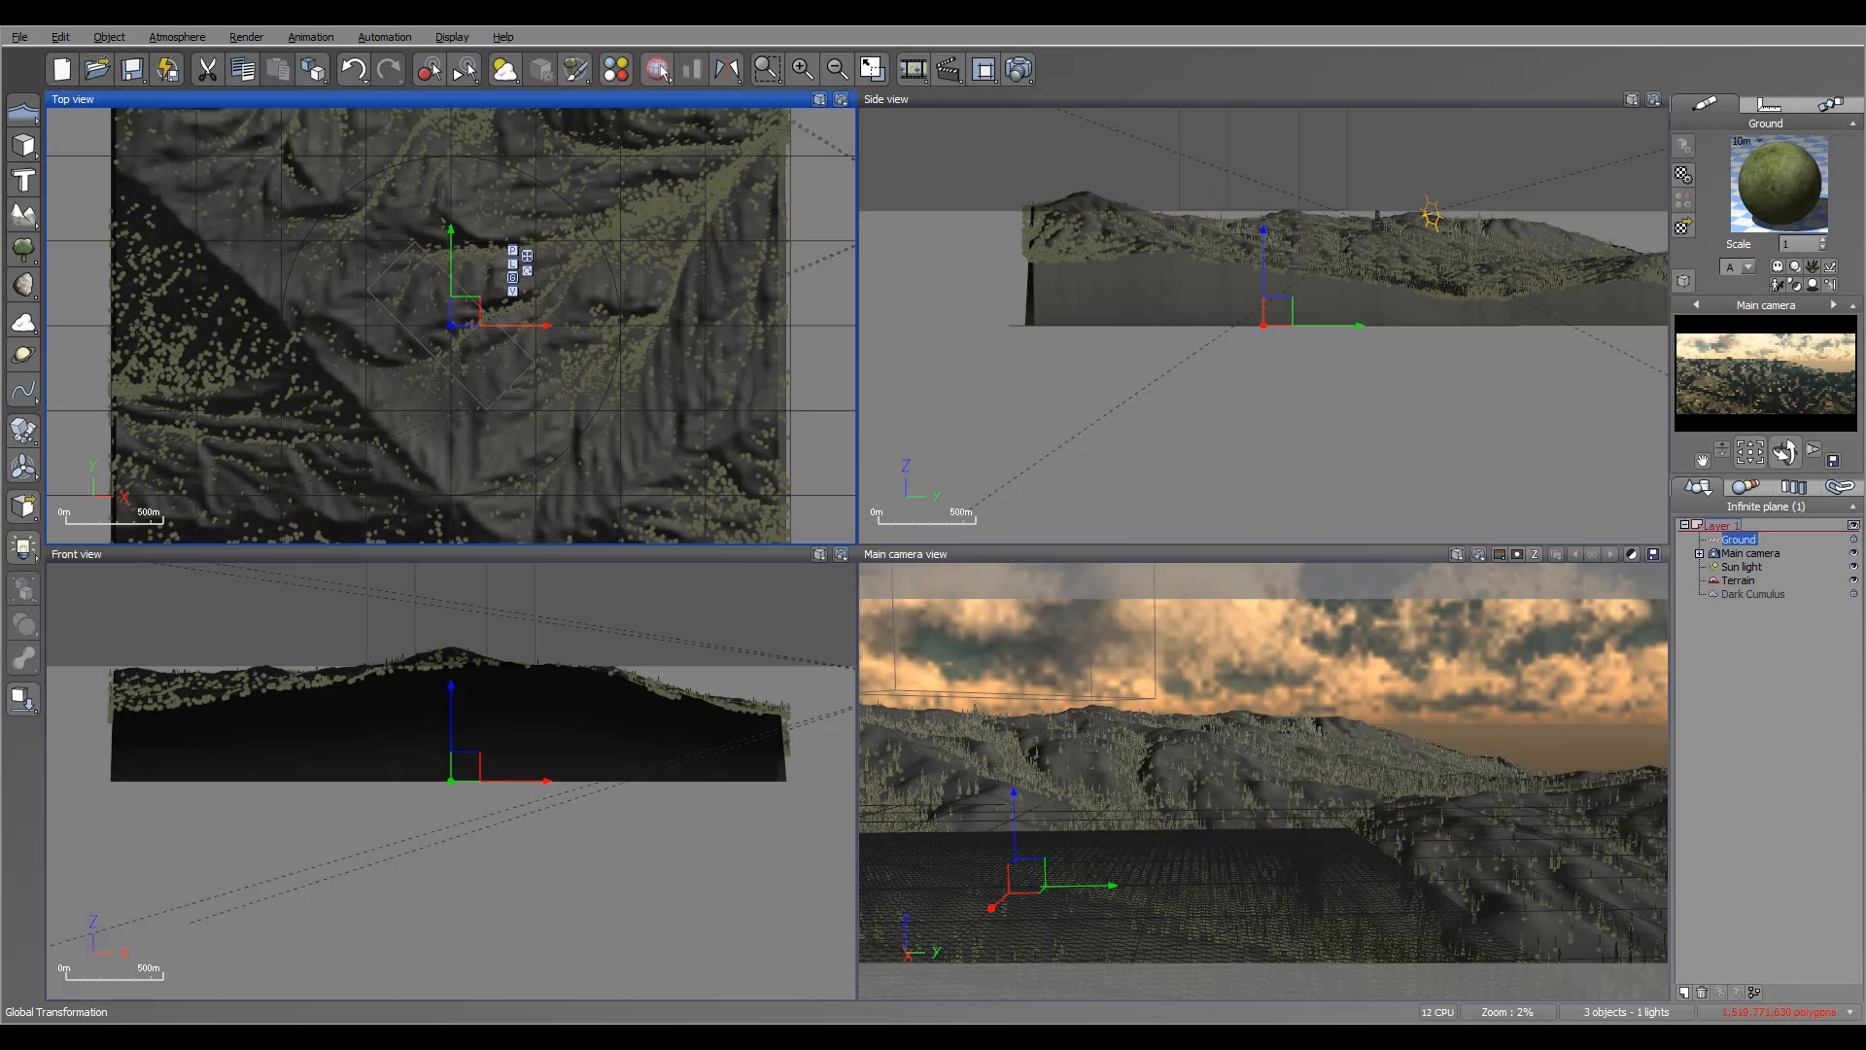
- Shift the sun light slightly closer to the terrain and a little farther sideways from the camera
left_click(1737, 580)
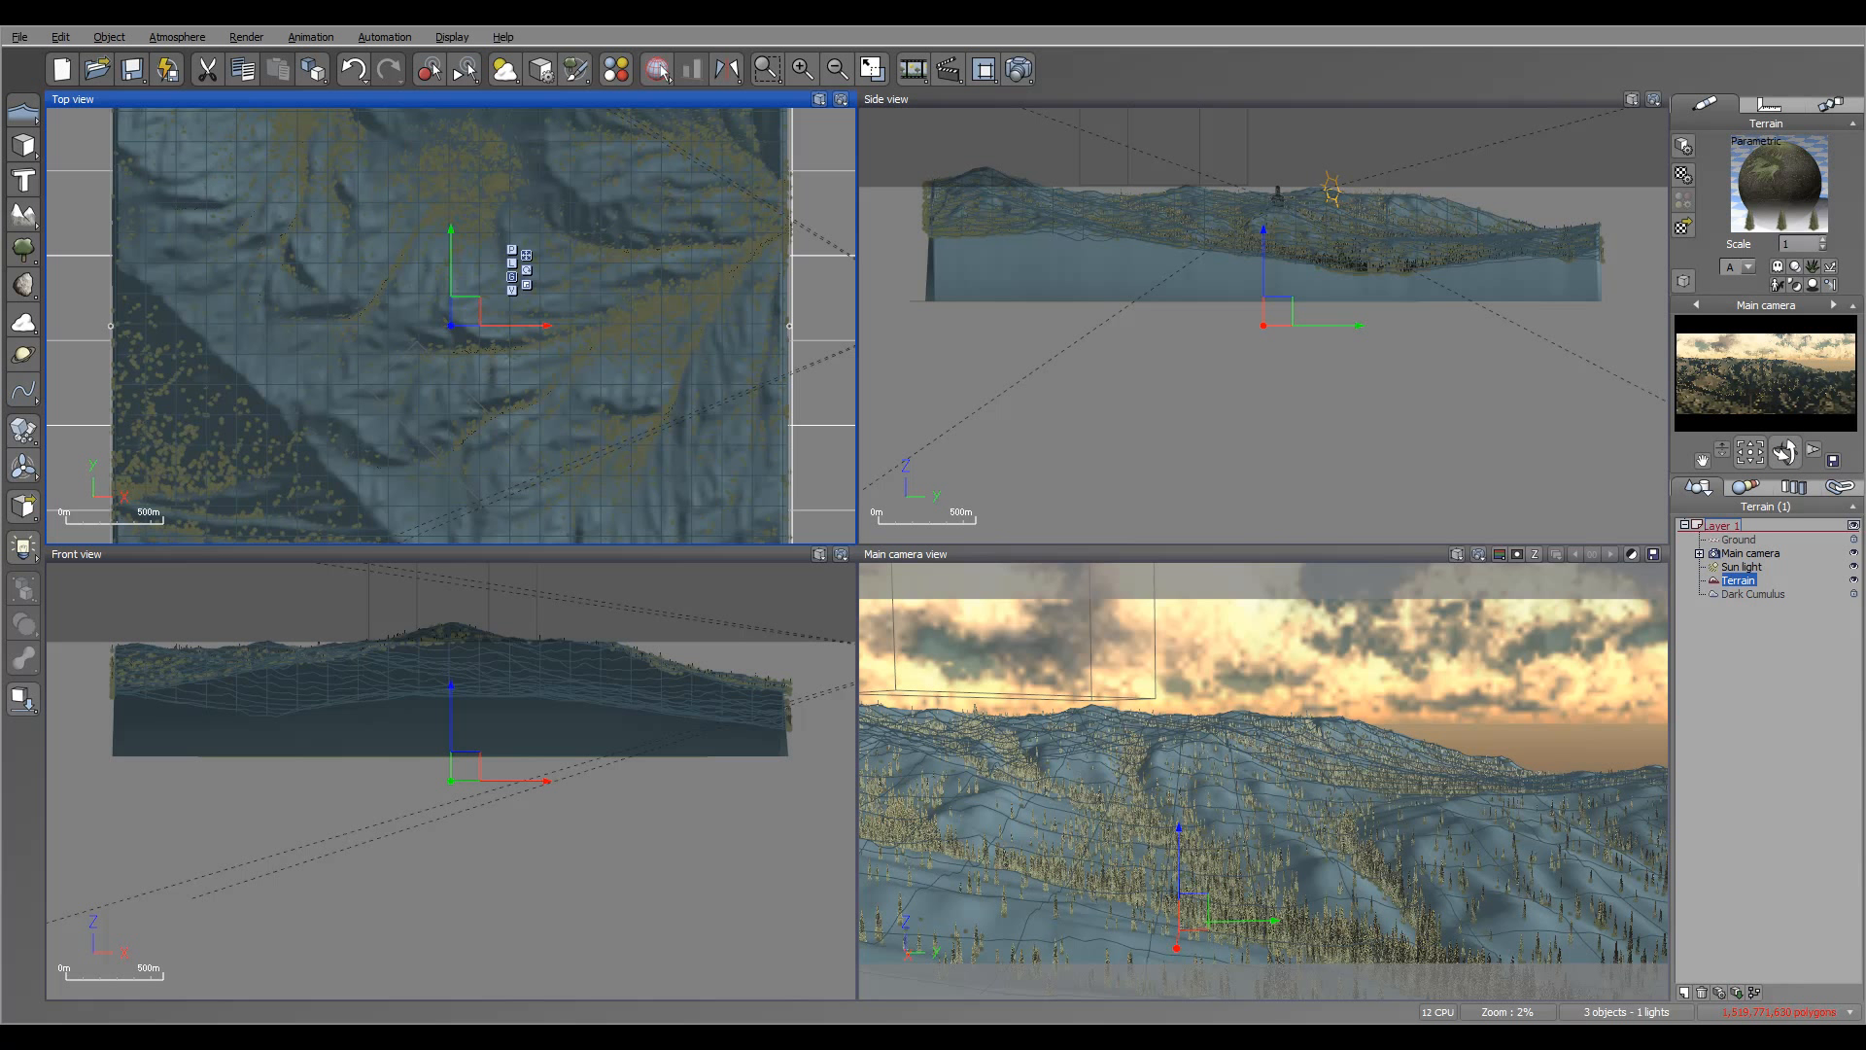
left_click(661, 70)
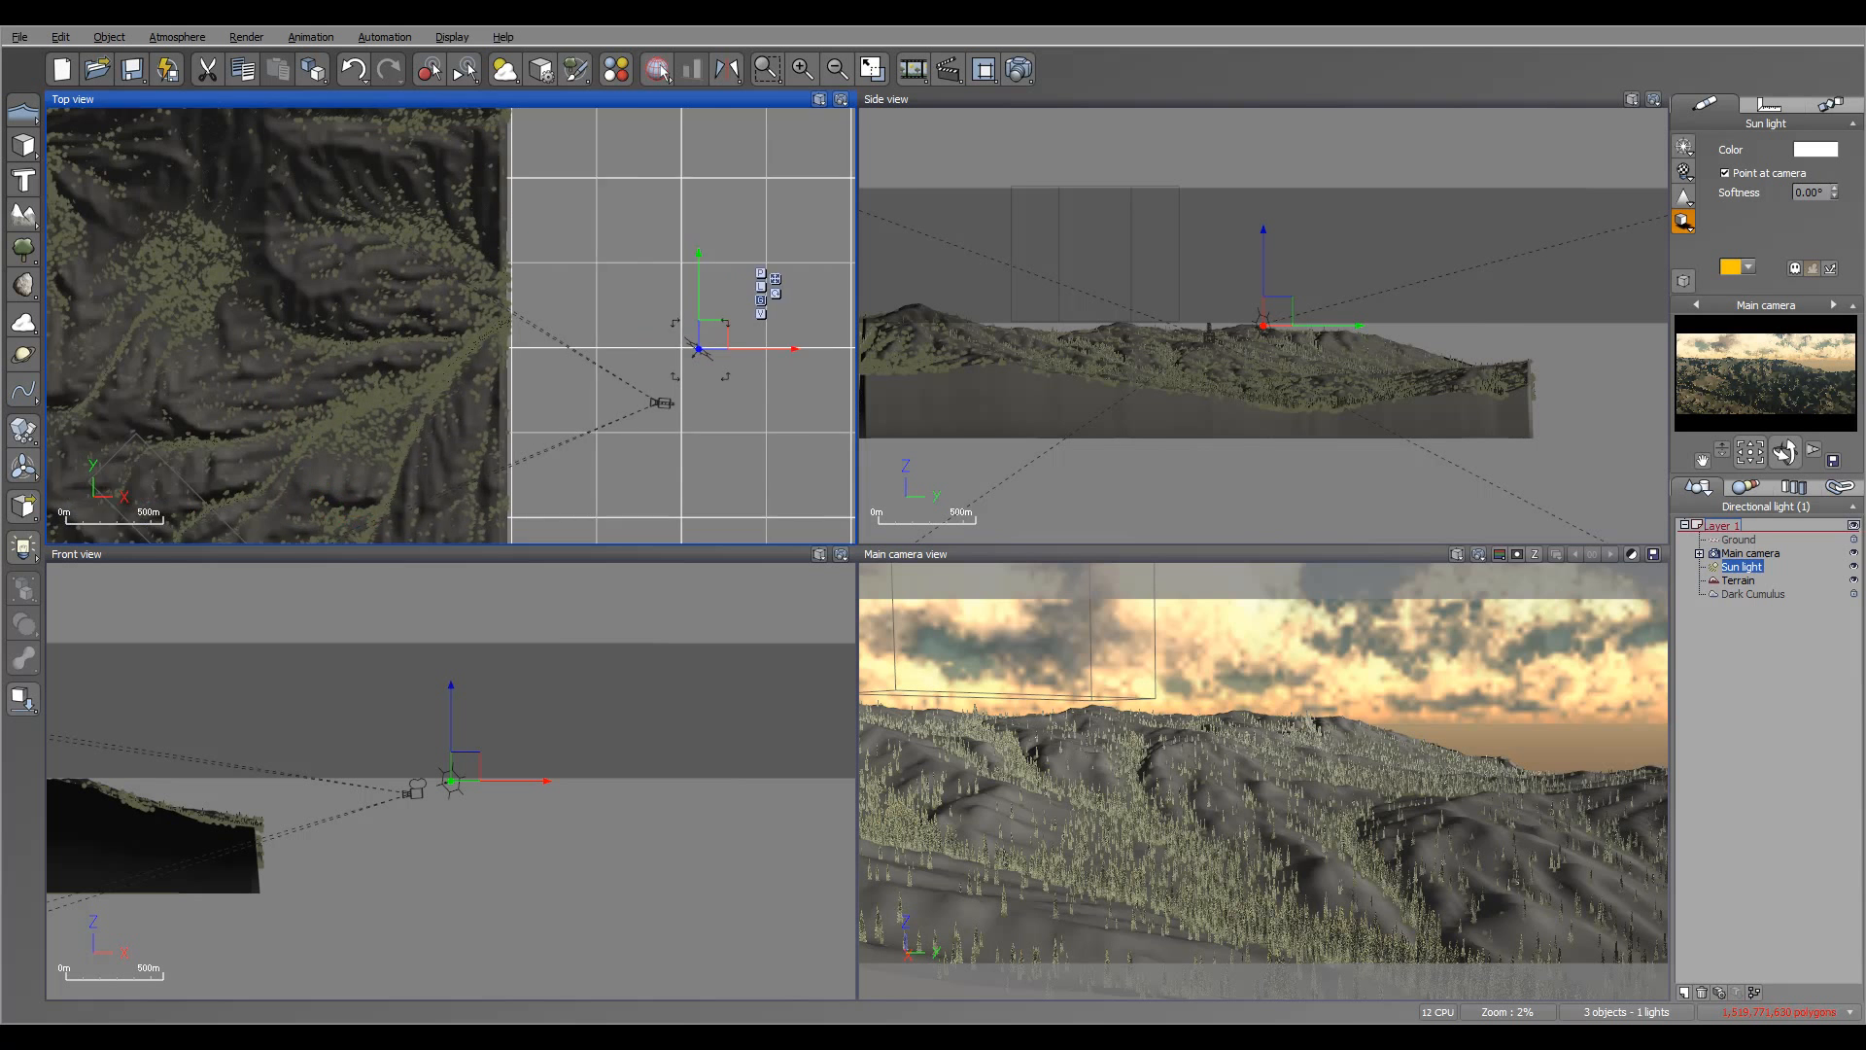
left_click_drag(761, 361, 747, 352)
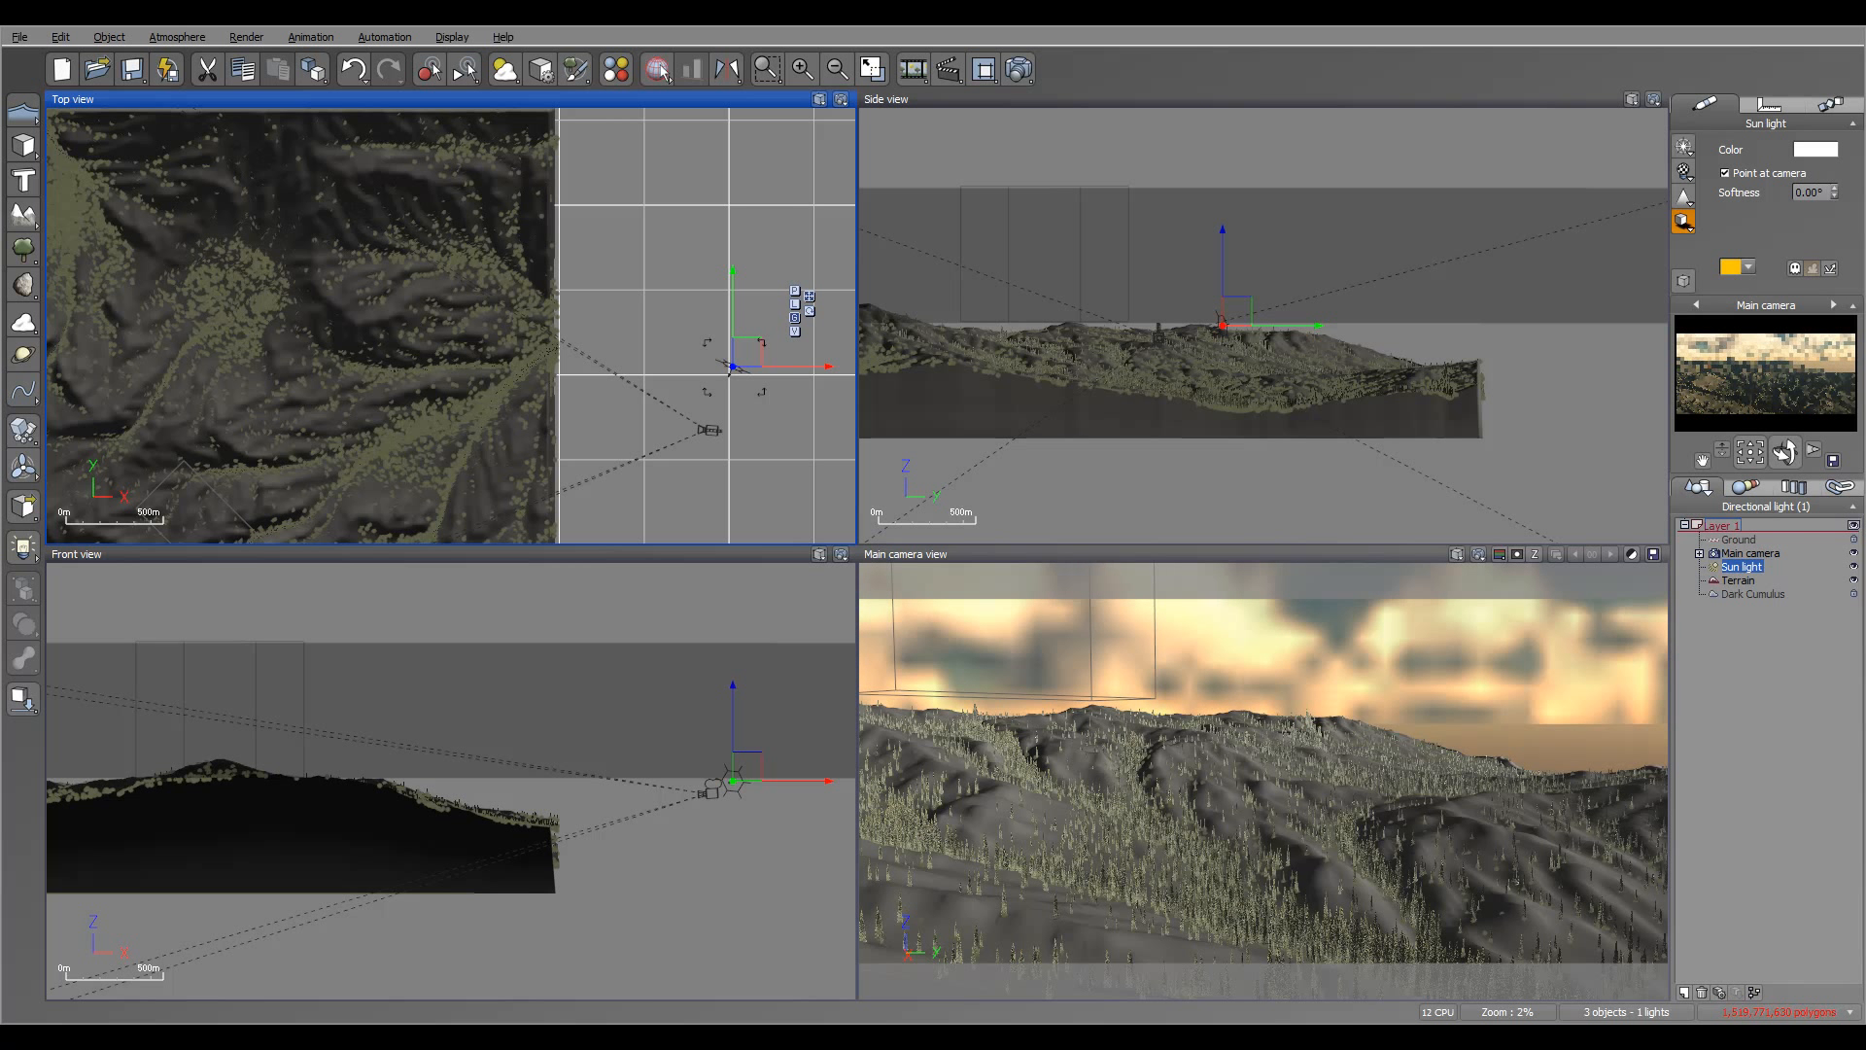
- Set the atmosphere's fog ground density to 13% and scattering anisotropy to 0.79
left_click(177, 37)
left_click(97, 162)
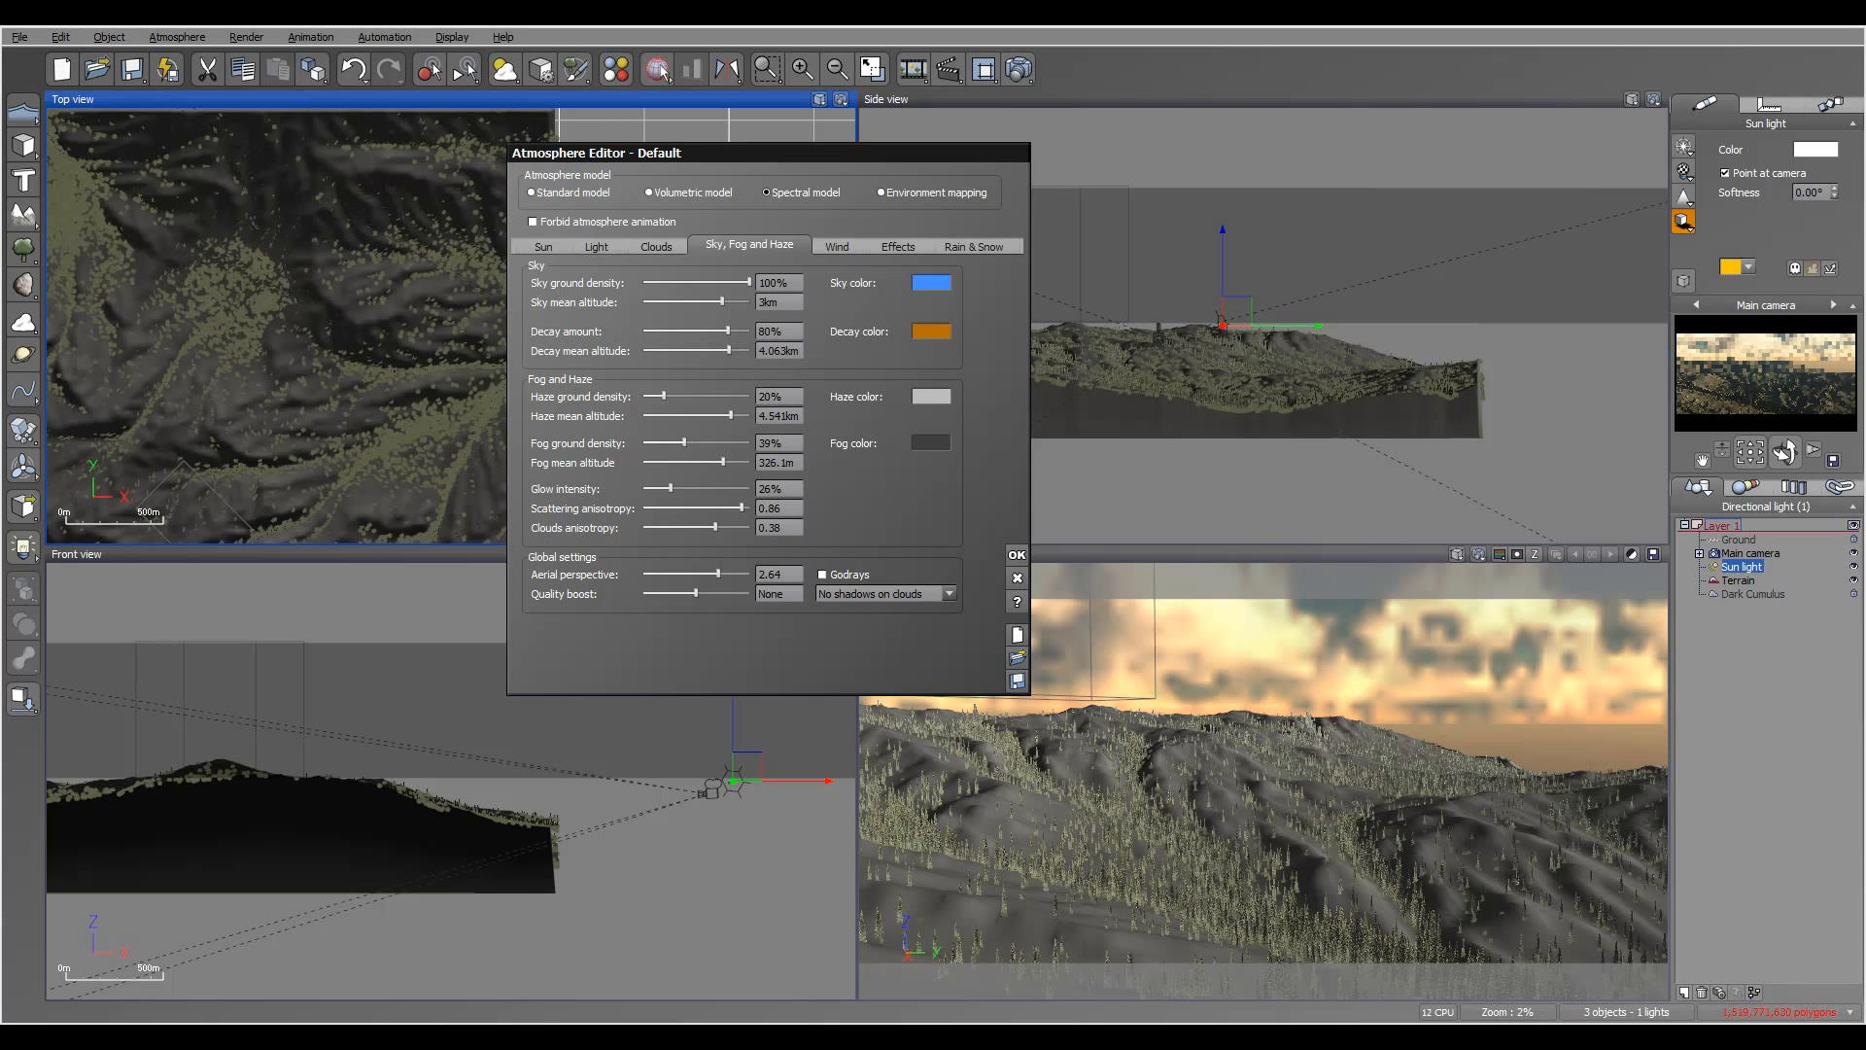
left_click_drag(684, 442, 717, 442)
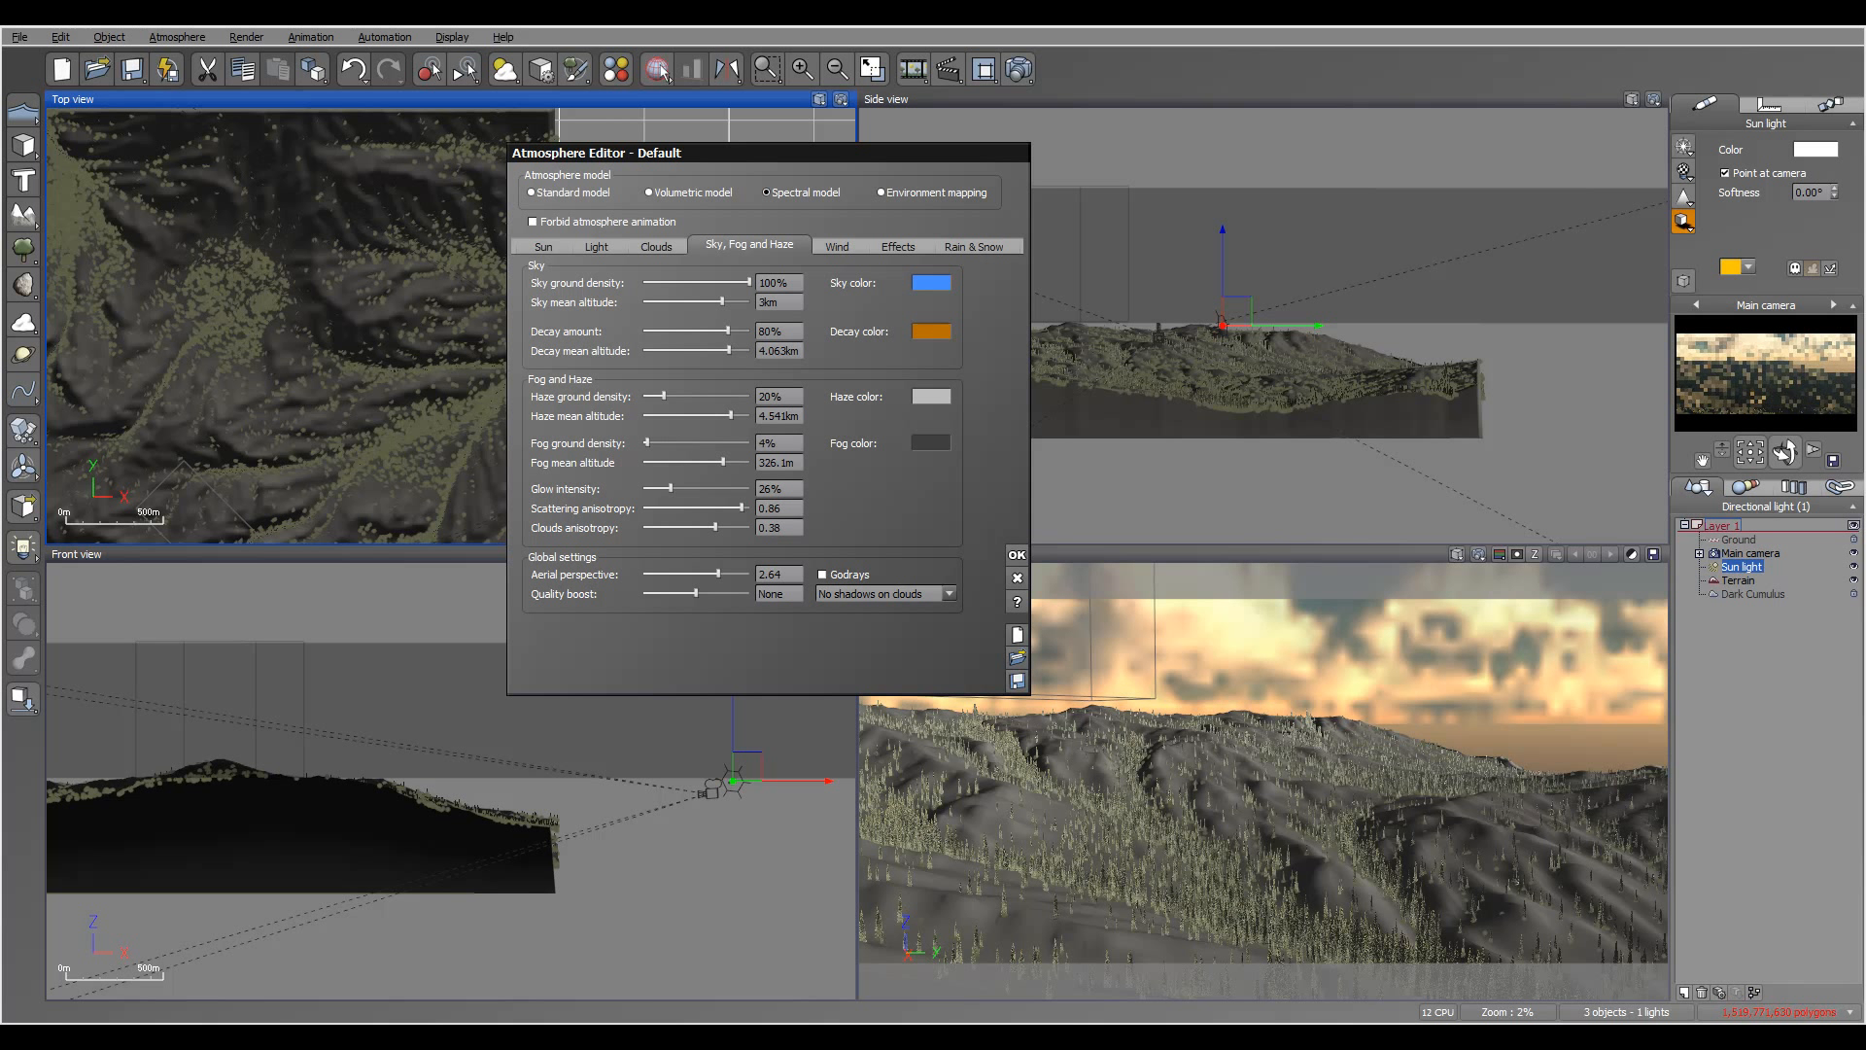
left_click_drag(663, 442, 653, 443)
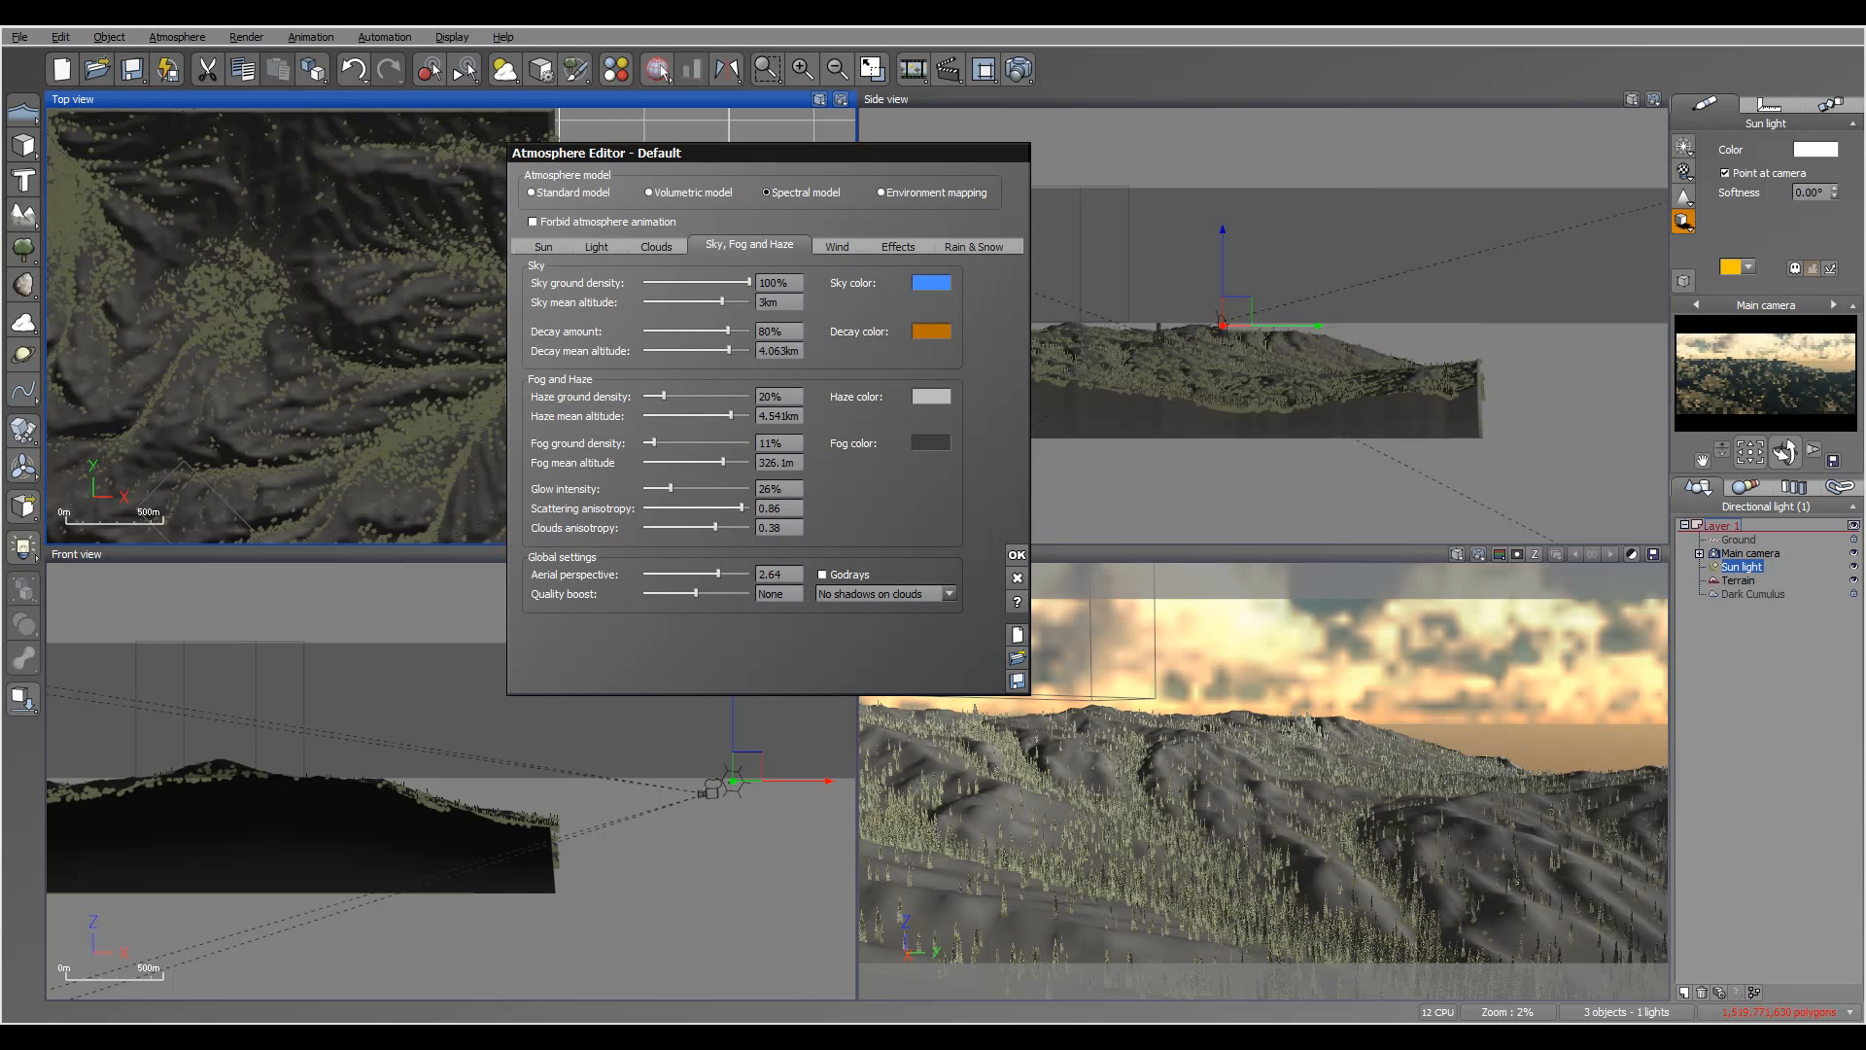
left_click_drag(654, 443, 657, 443)
left_click_drag(742, 508, 738, 508)
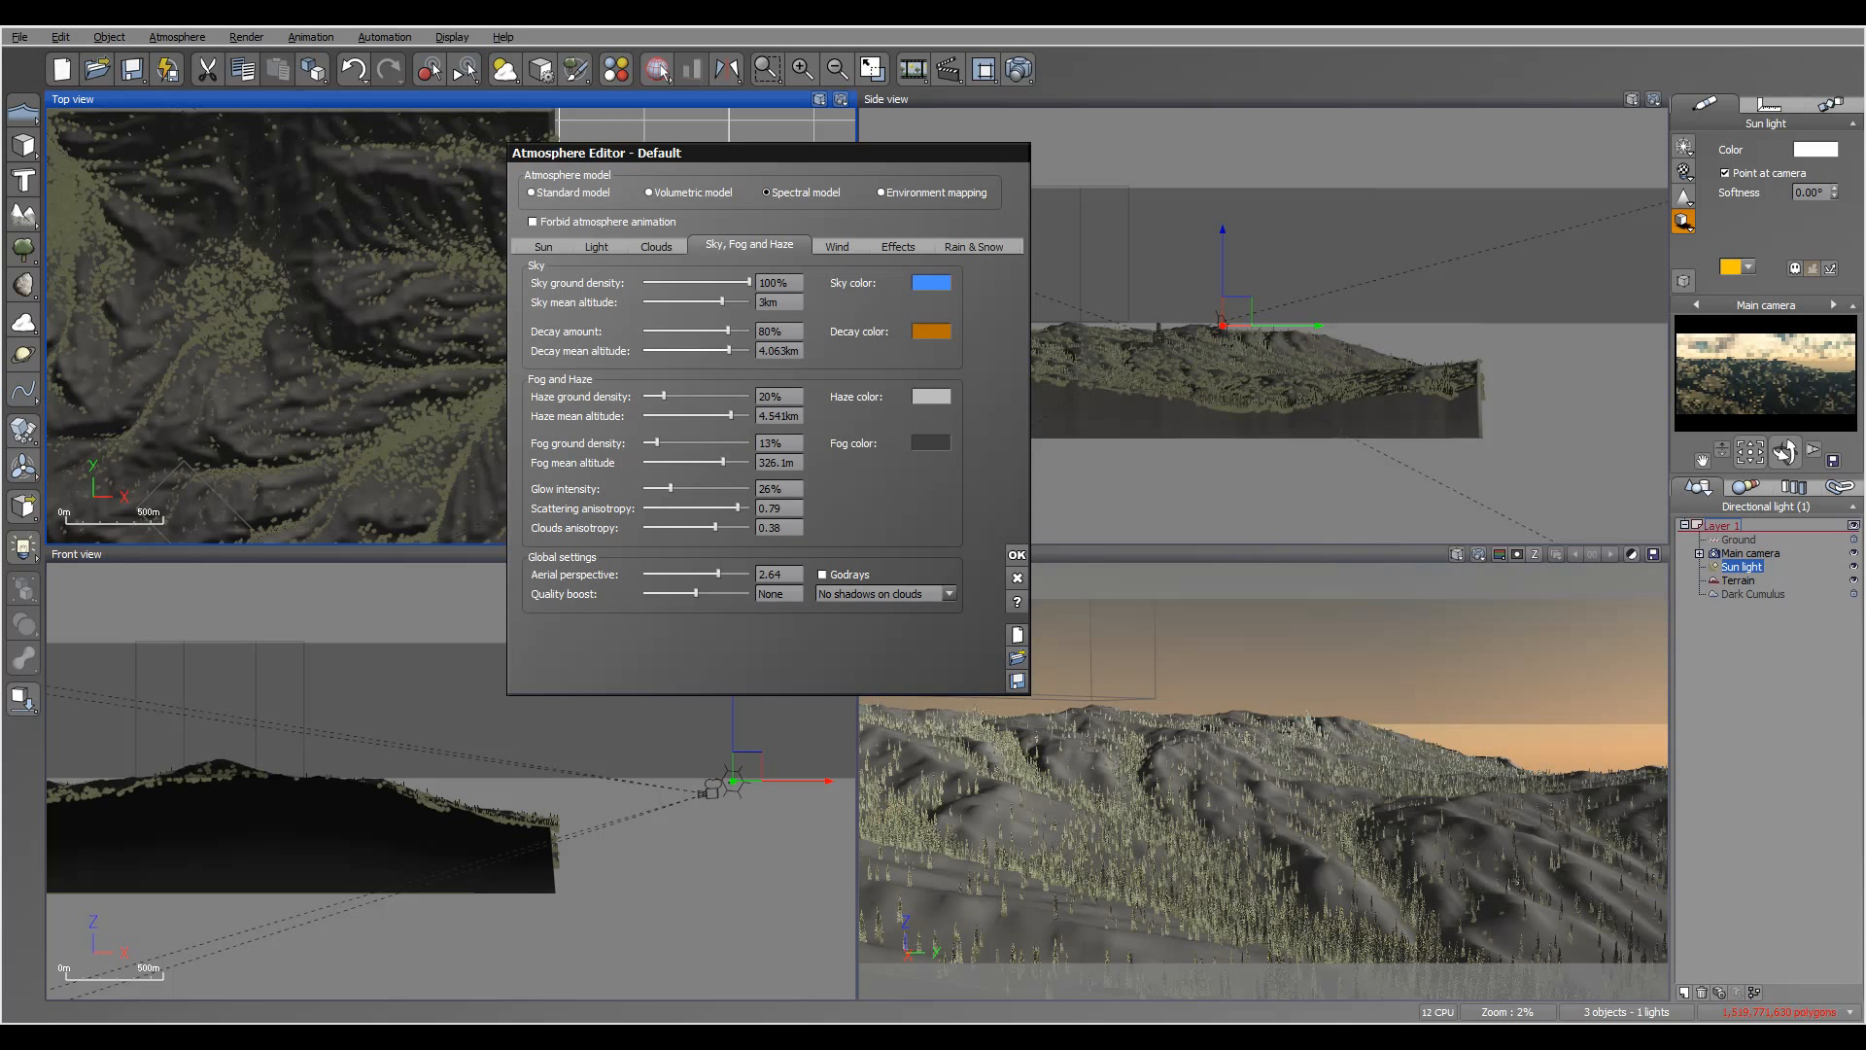
- Set sky mean altitude to 3.419 km, decay amount to 66%, haze ground density to 21% and aerial perspective to 3.7
left_click_drag(721, 302, 713, 332)
left_click_drag(662, 397, 666, 396)
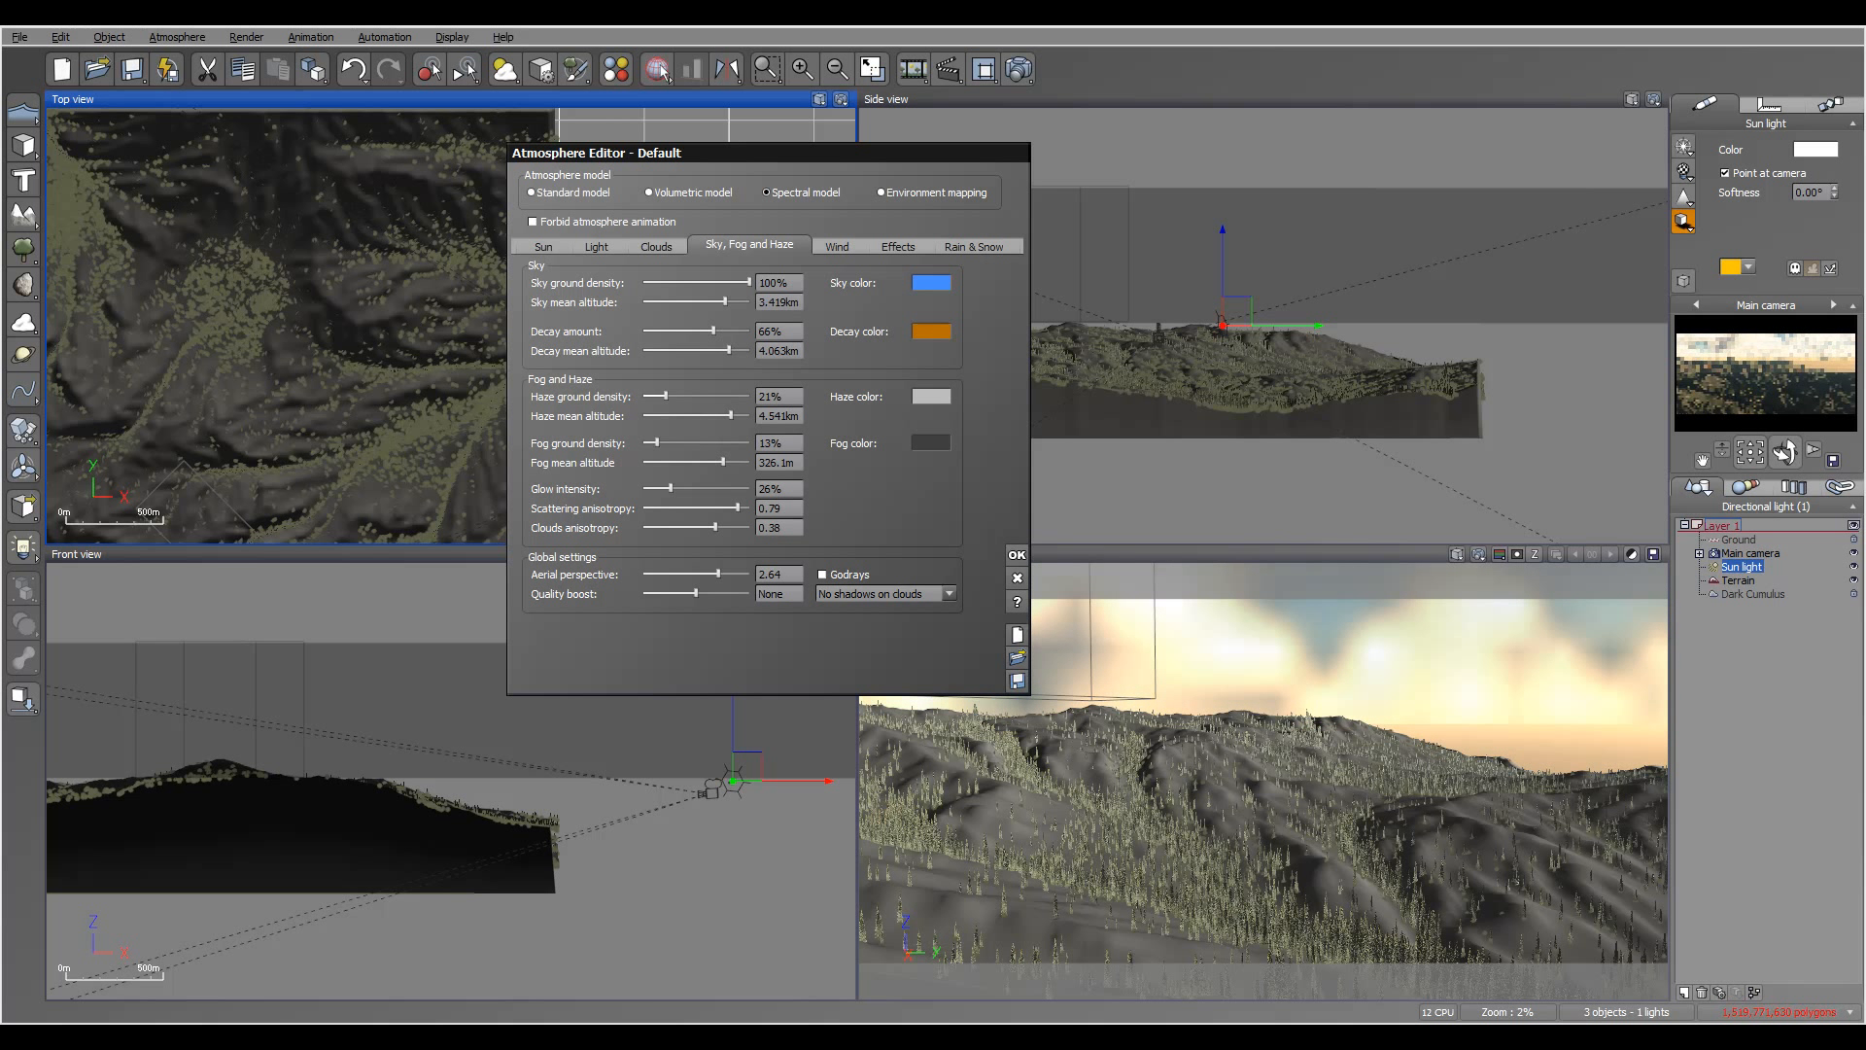
left_click_drag(717, 574, 725, 574)
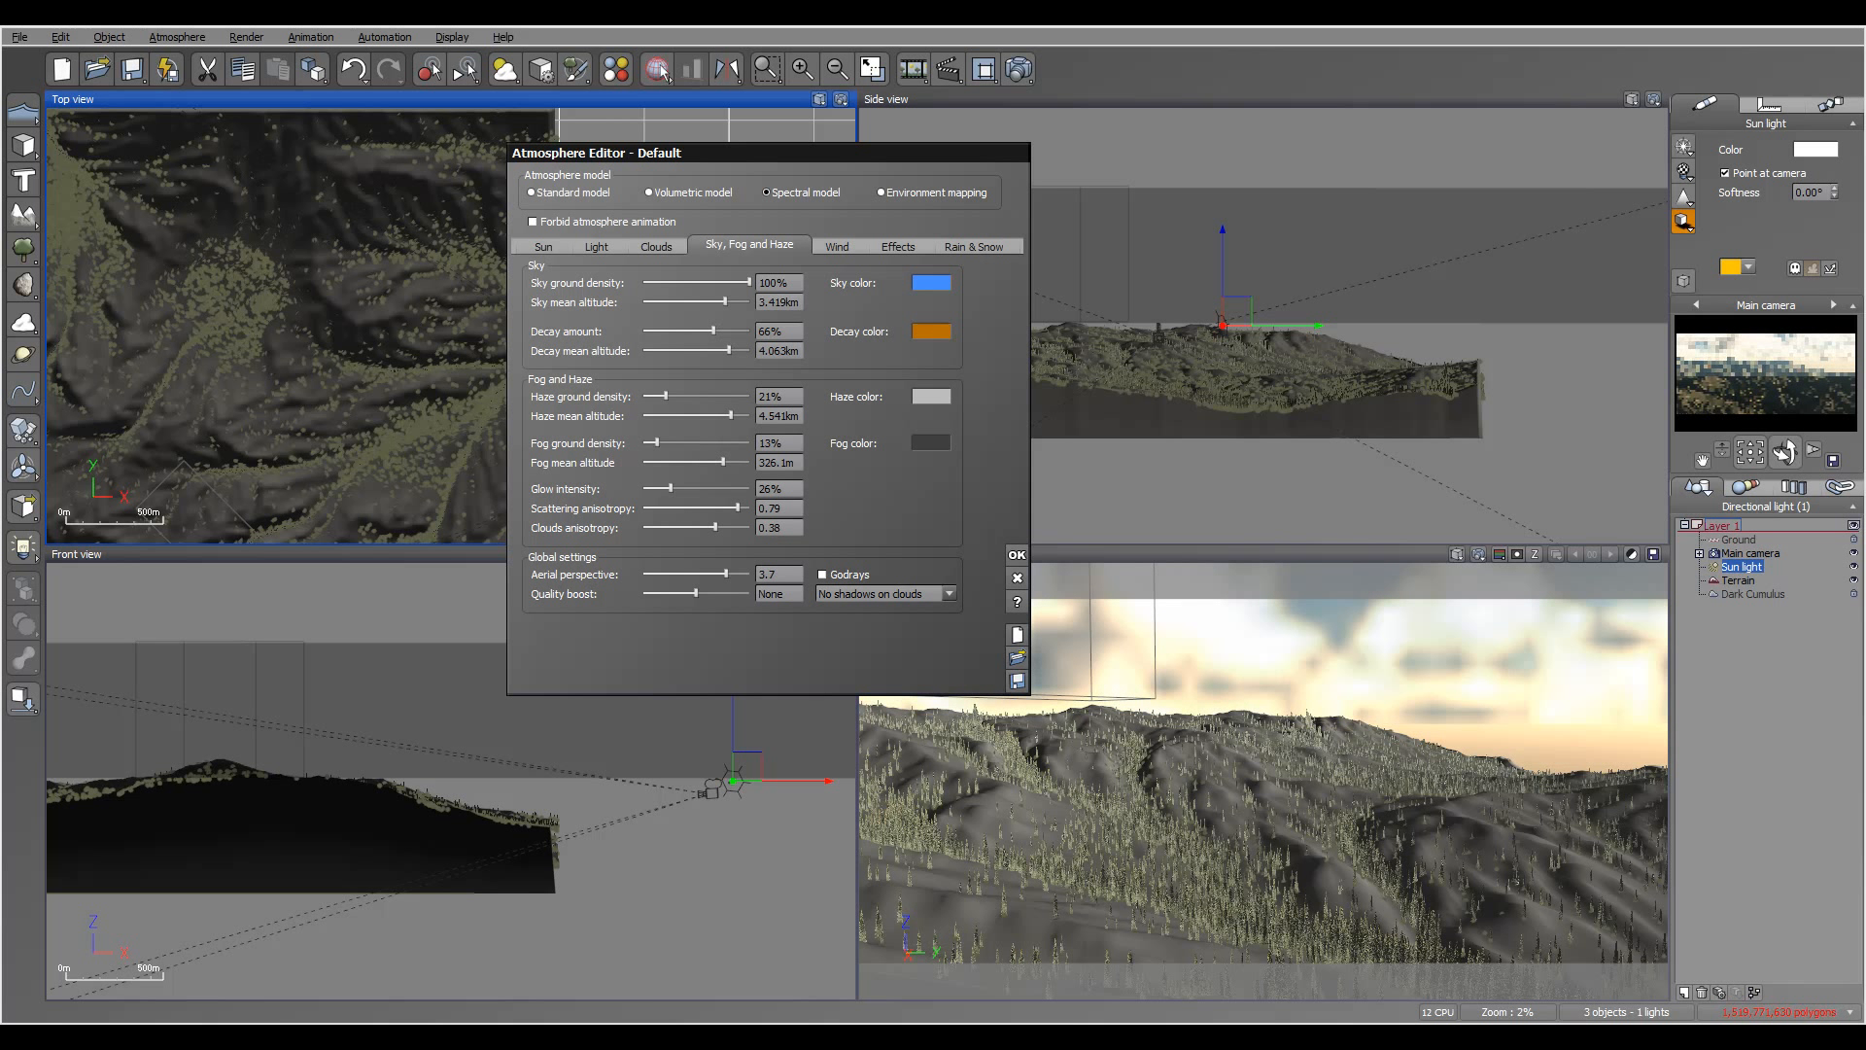
- Thin out the Dark Cumulus layer to 24% cover and 2% density
left_click(656, 246)
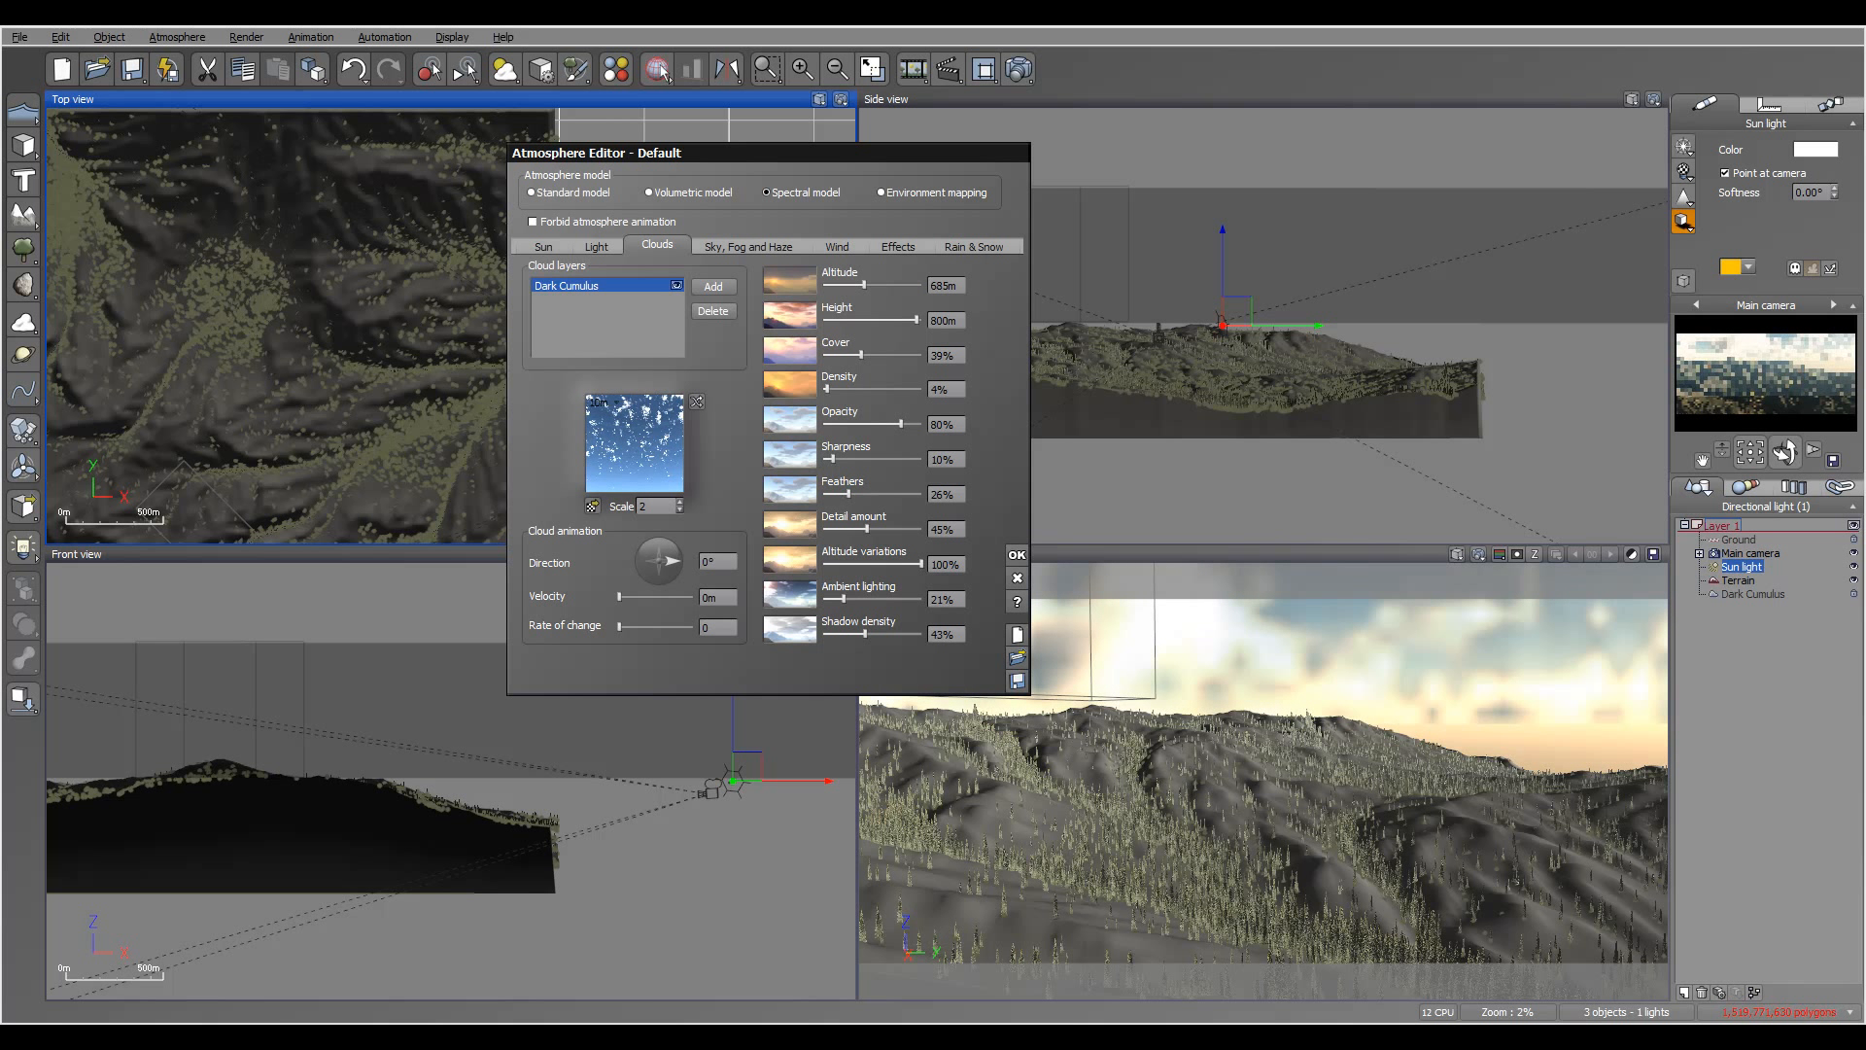
left_click_drag(857, 354, 824, 389)
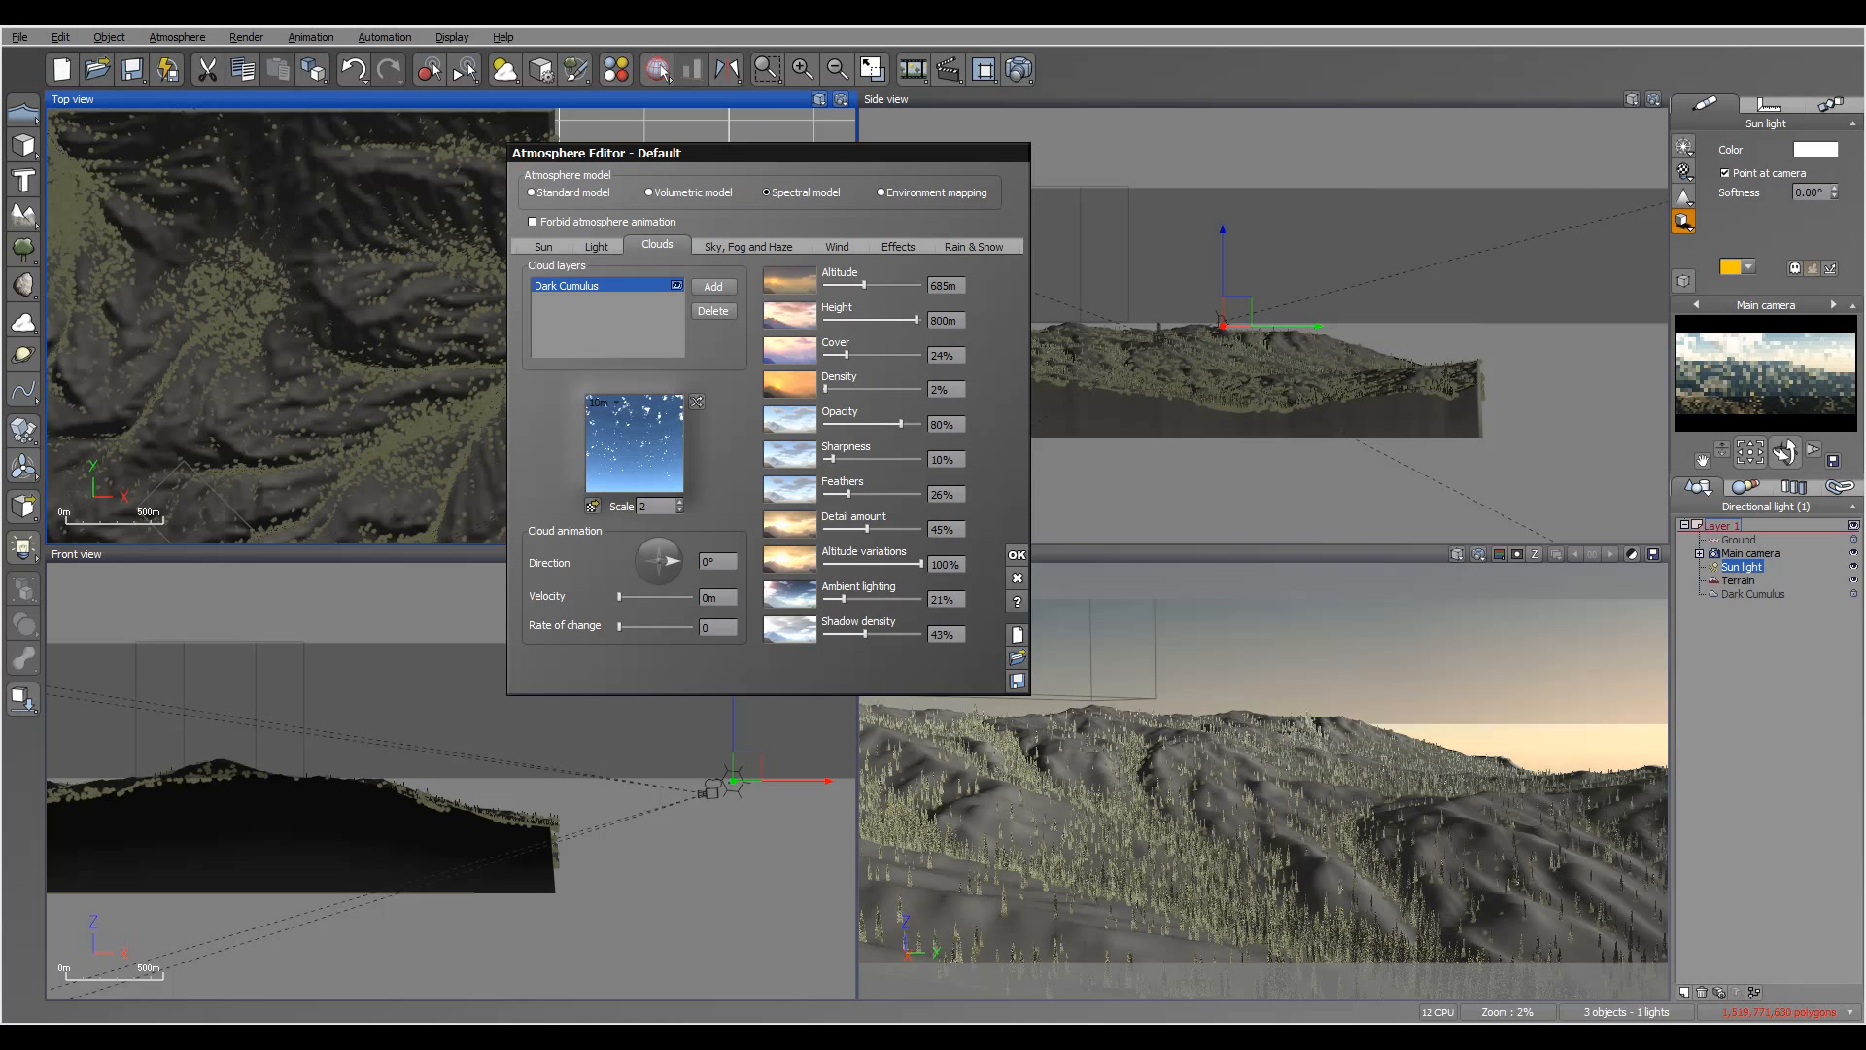
- Add a Turbulent Cirrus cloud layer from the Stratus - Cirrus collection to the atmosphere
left_click(714, 286)
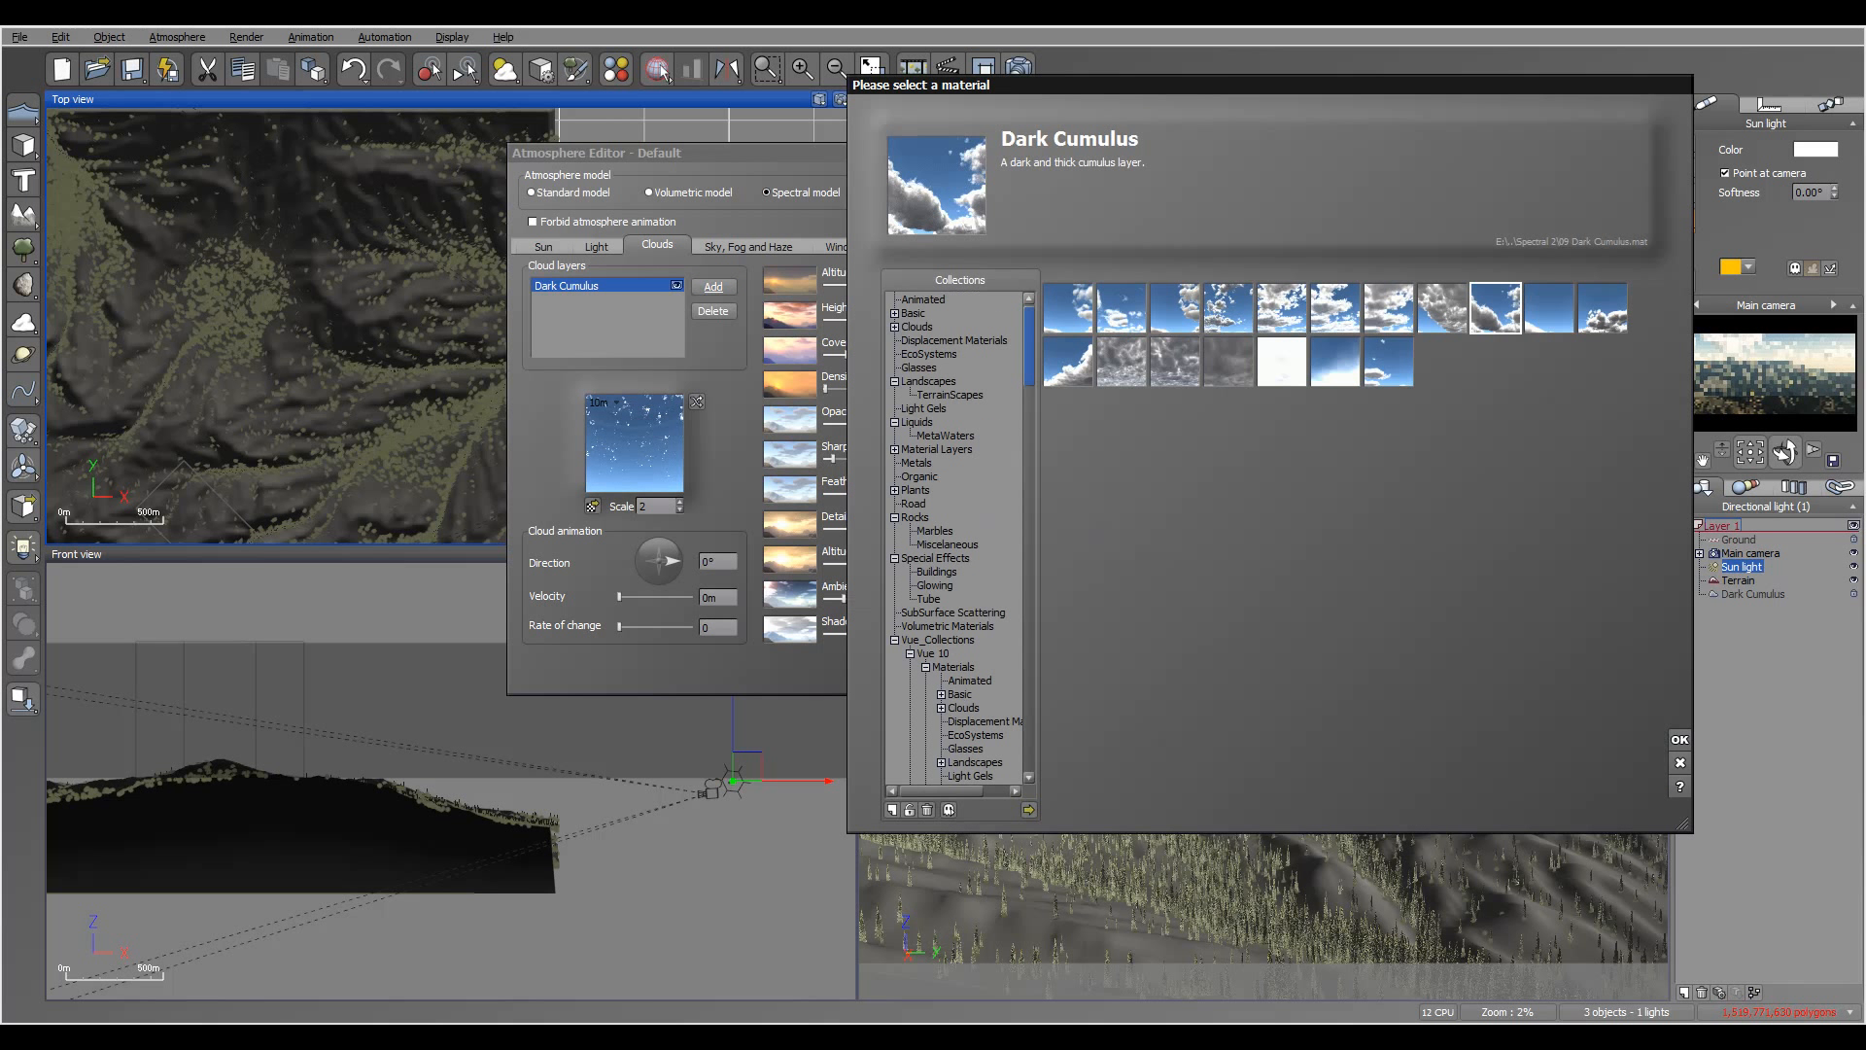
scroll(954, 538, "down", 3)
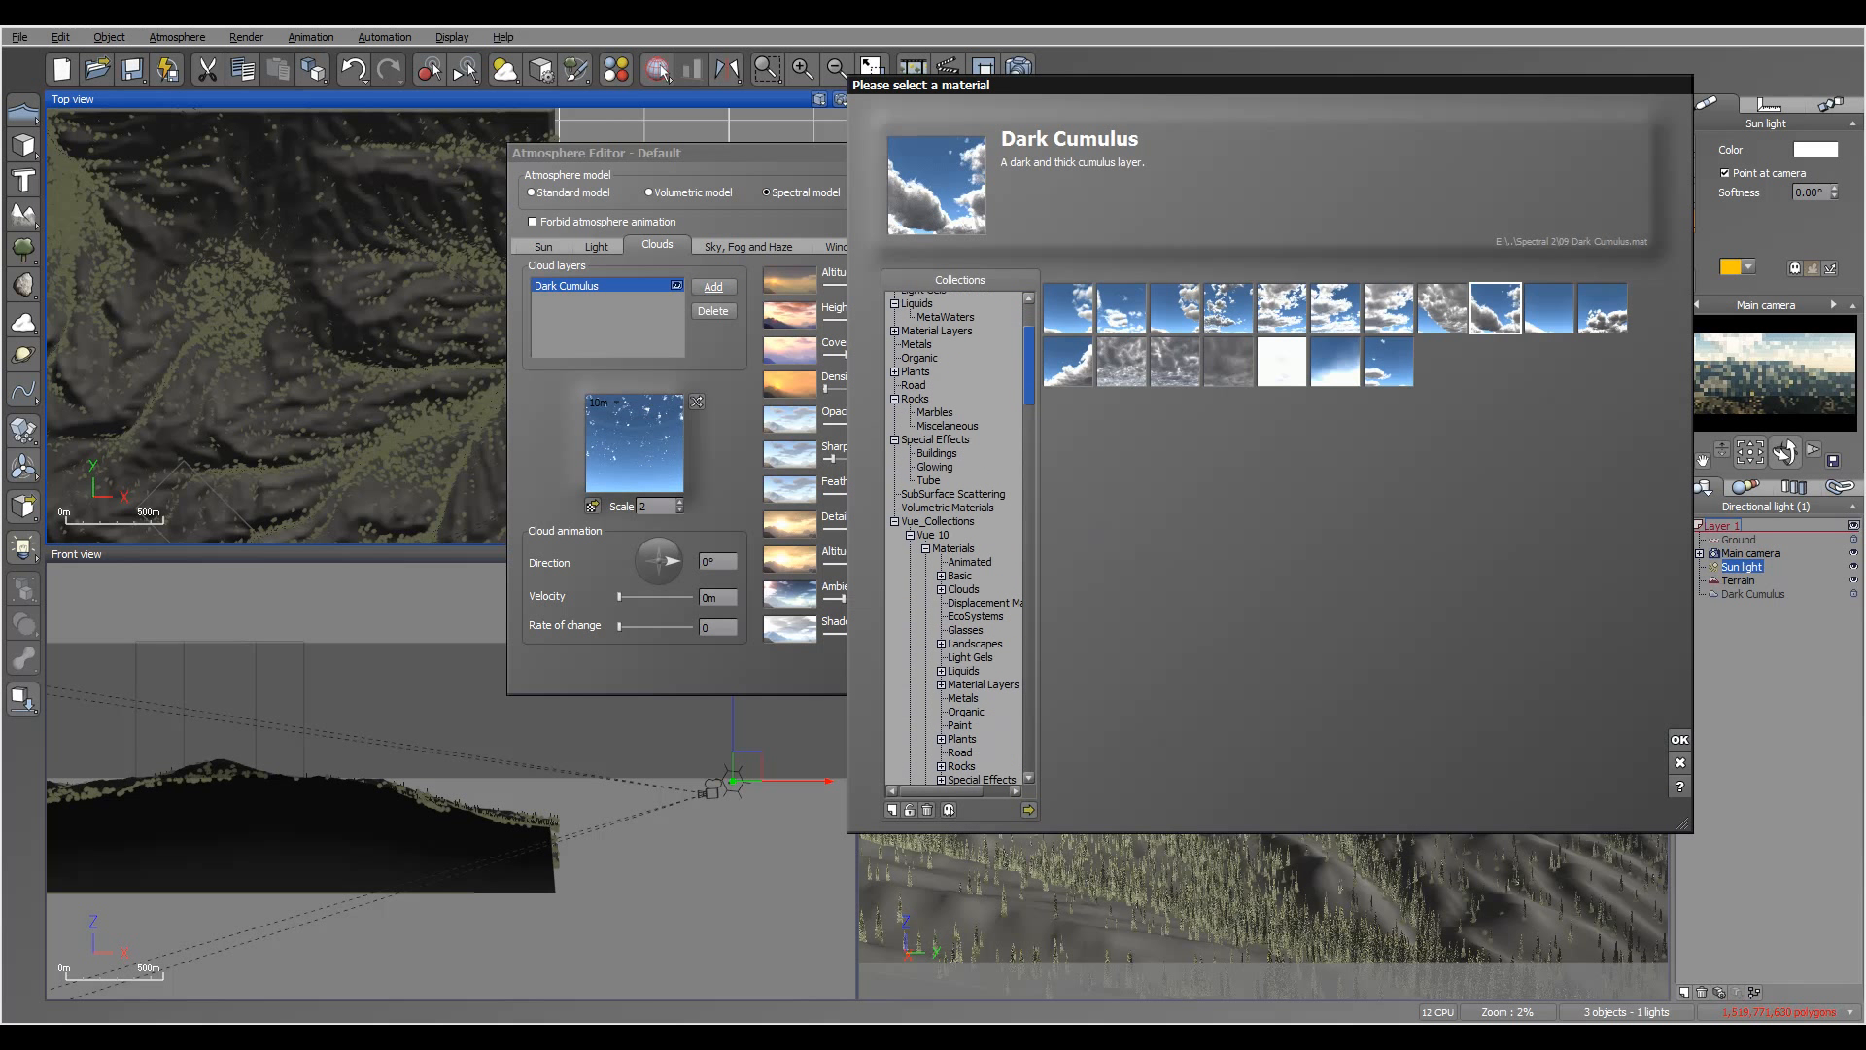
scroll(955, 538, "up", 3)
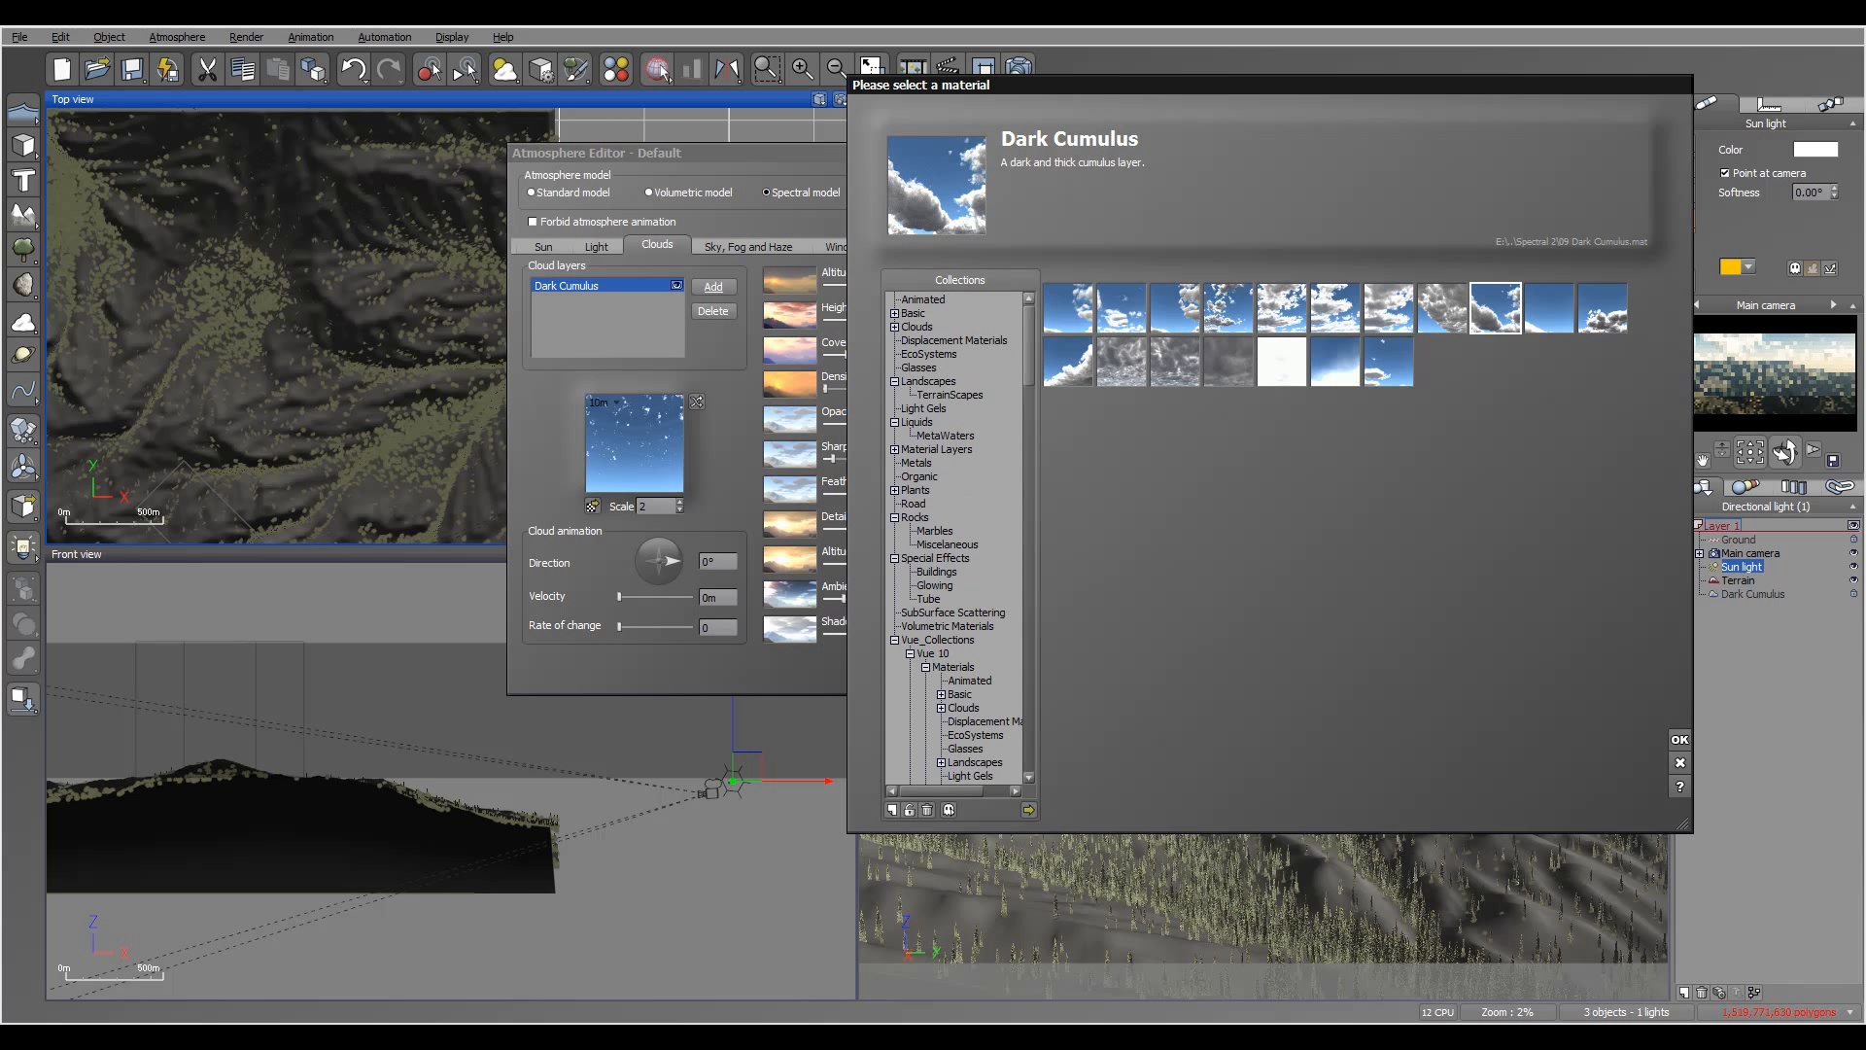
left_click(894, 327)
left_click(951, 408)
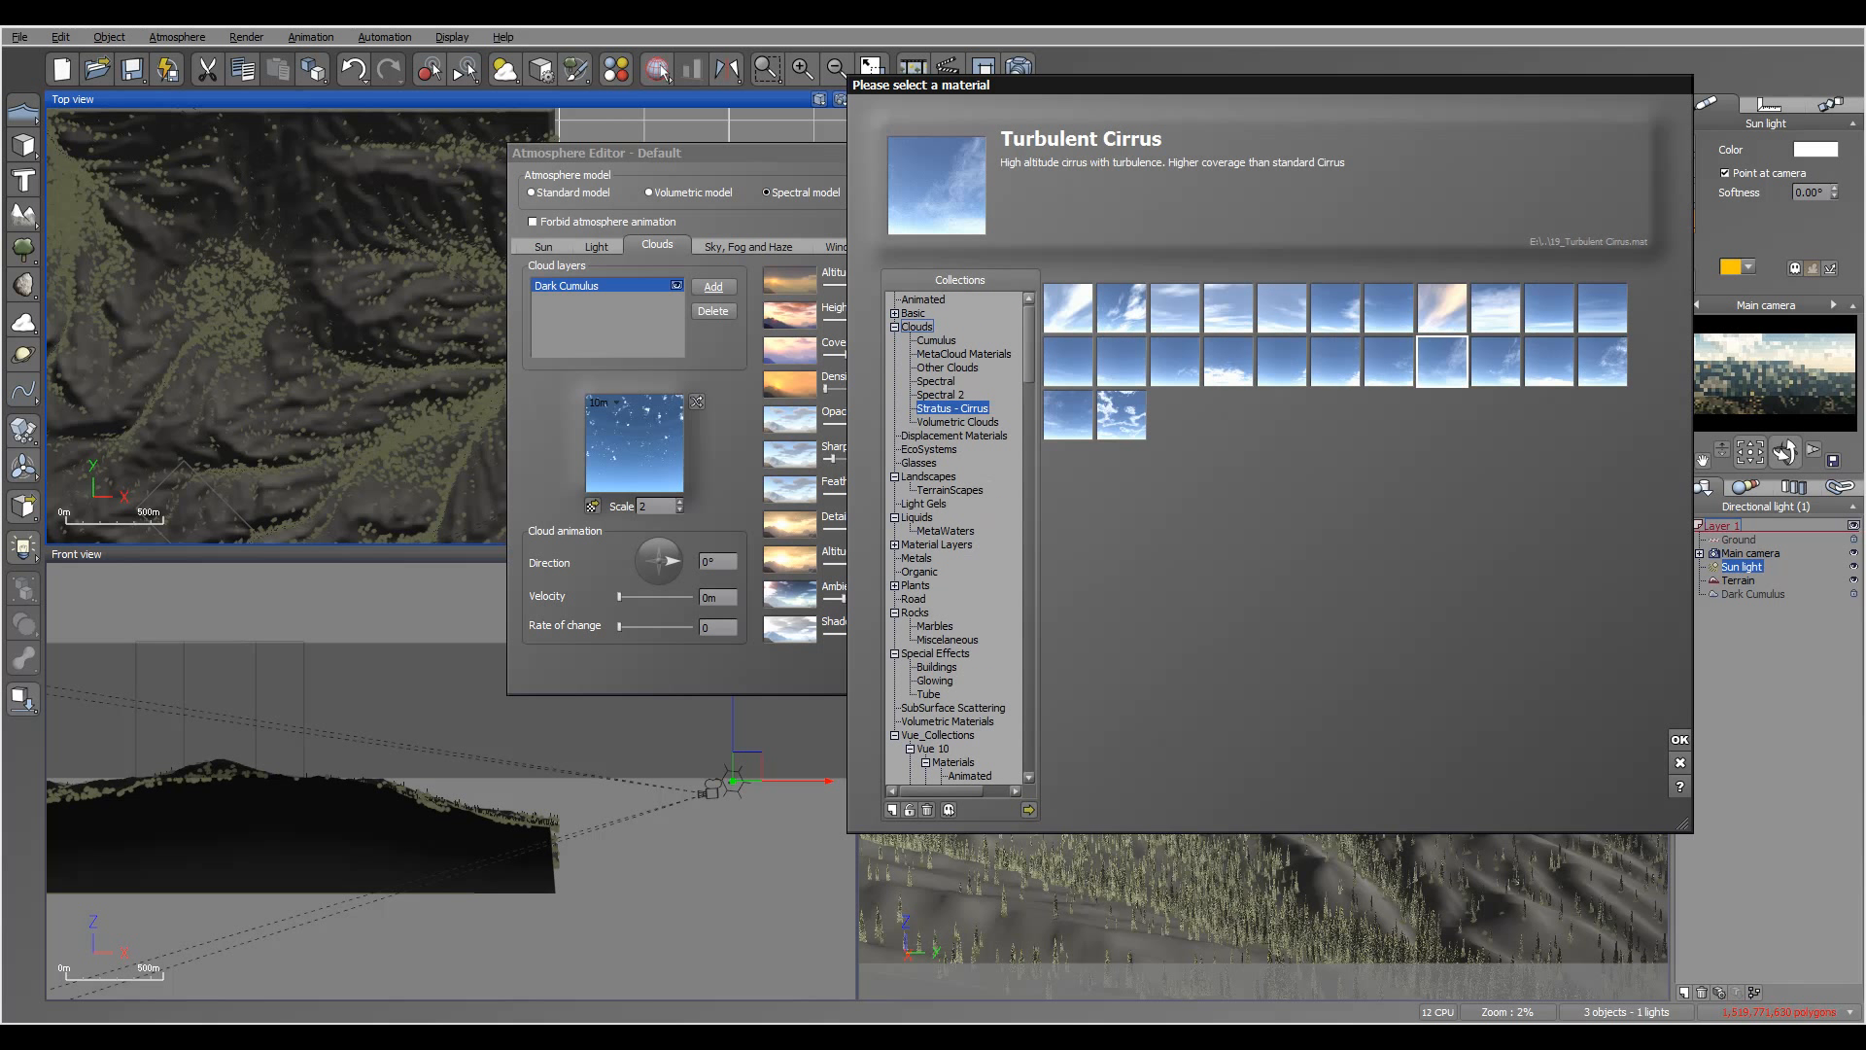
left_click(957, 422)
left_click(951, 408)
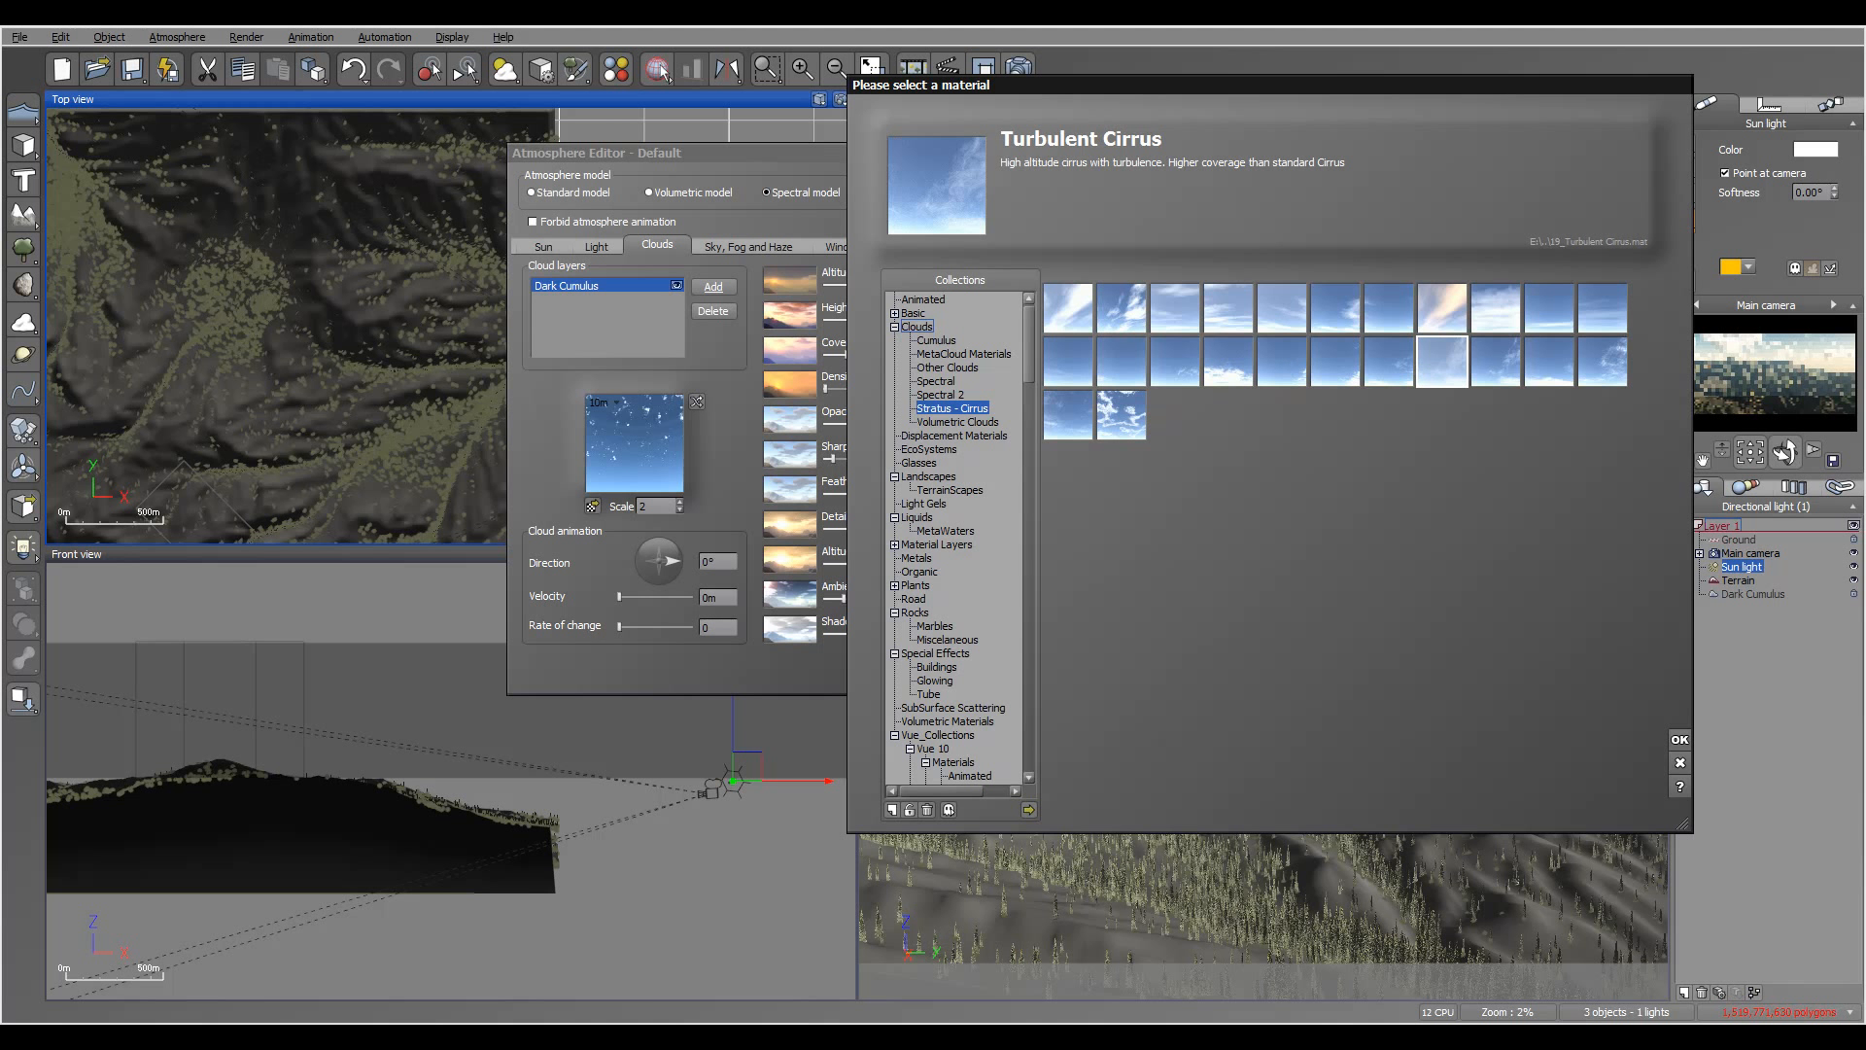
key("Return")
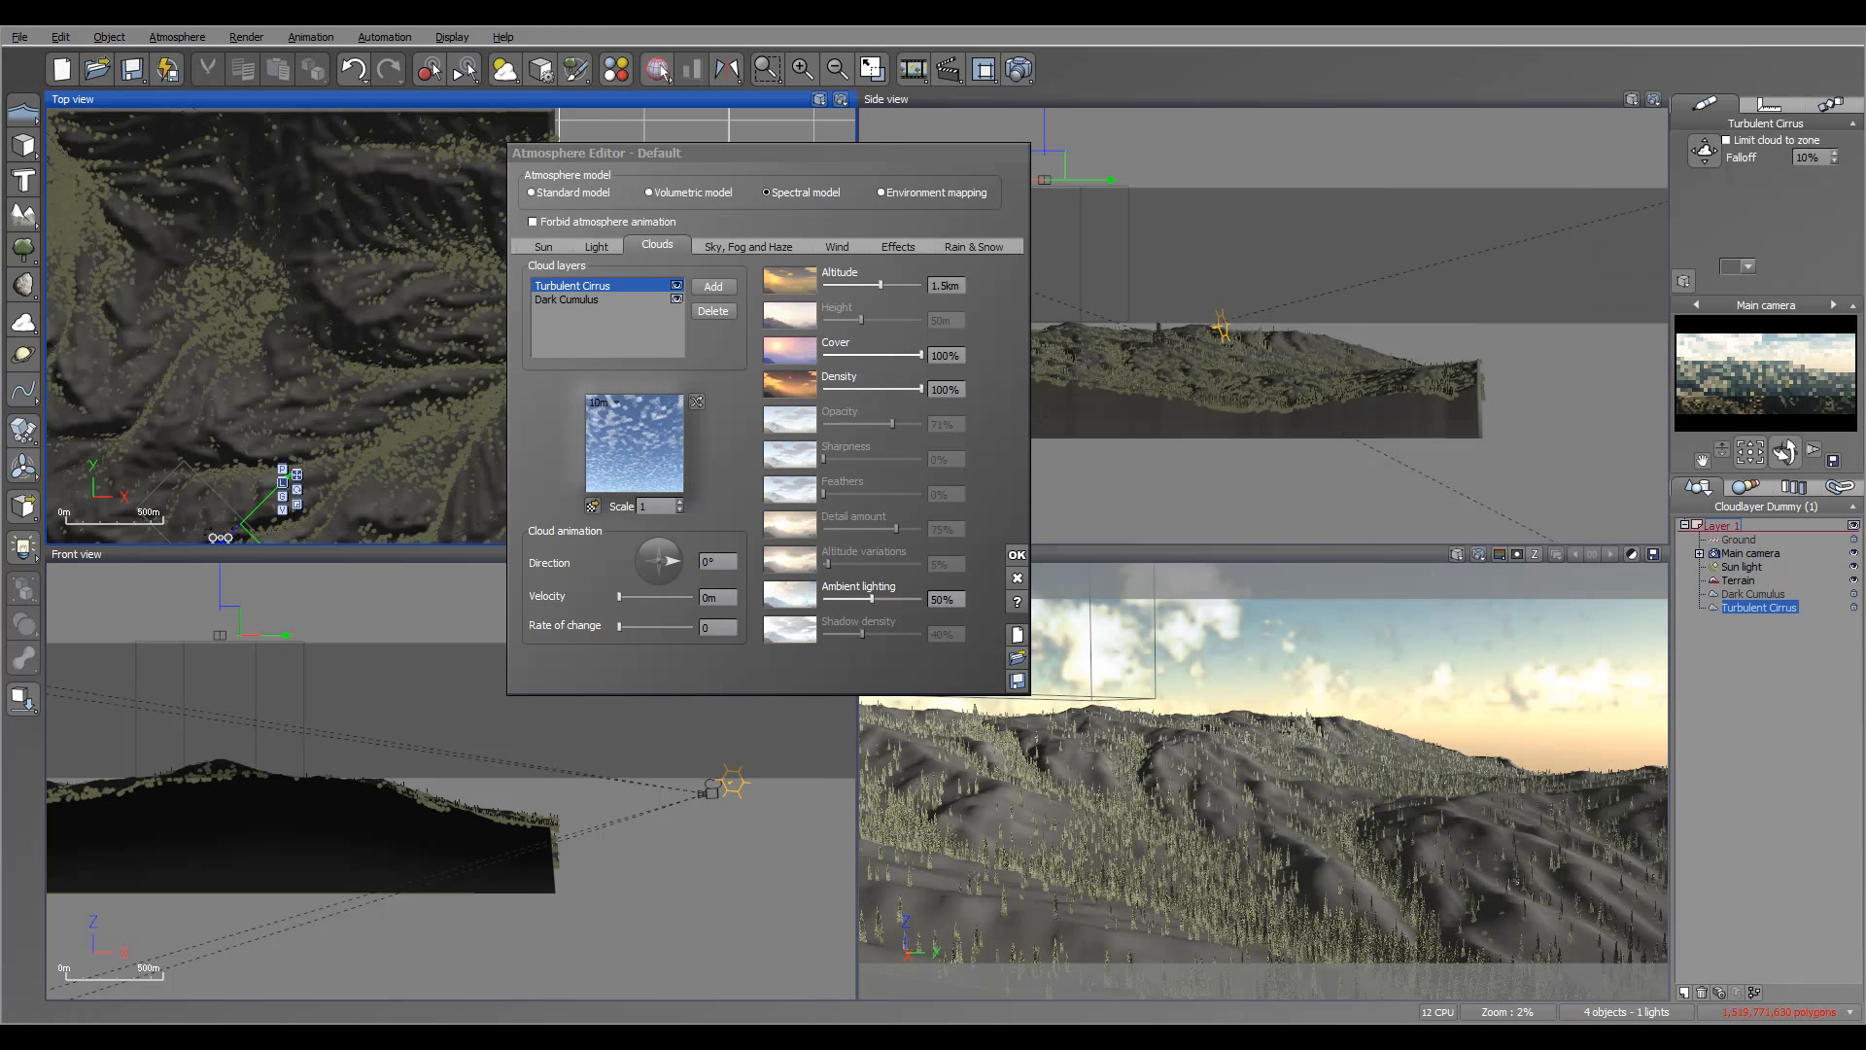
- Set the Turbulent Cirrus layer's density to 5% and scale to 2, and run a test render
left_click_drag(921, 388, 827, 388)
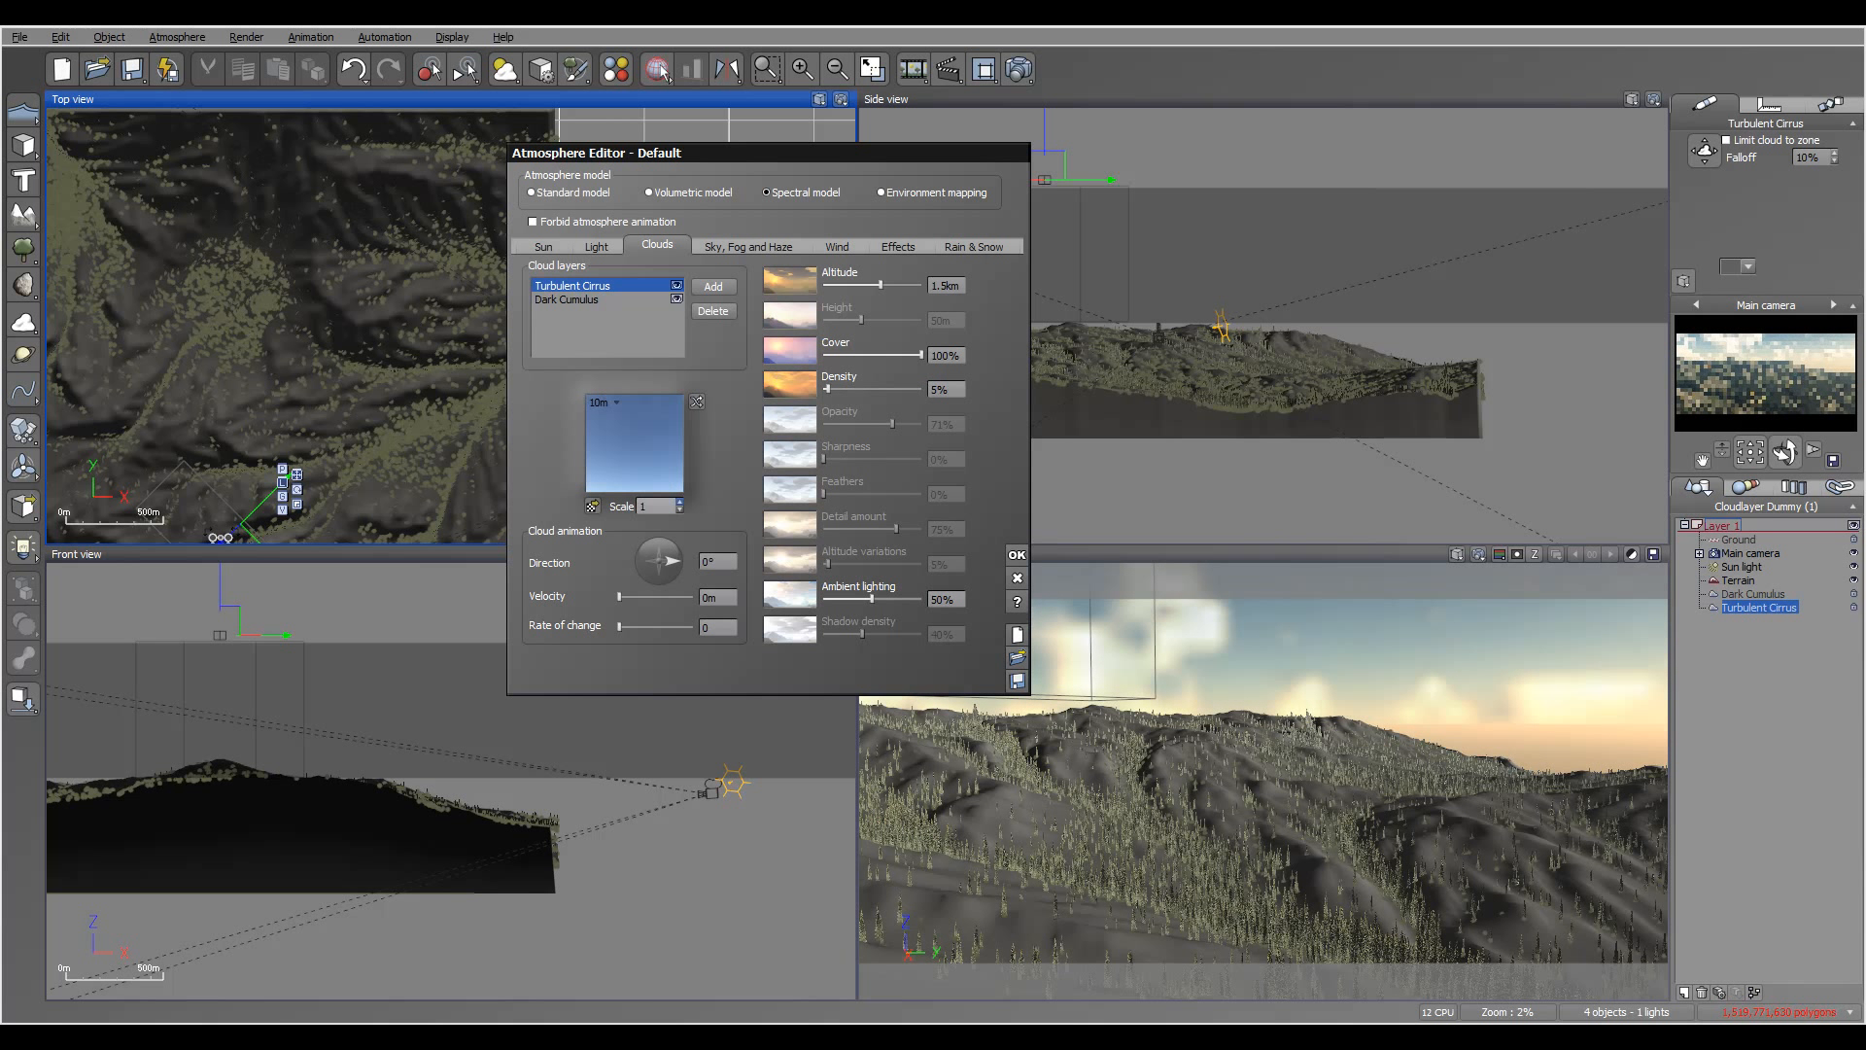
left_click(655, 506)
key("Return")
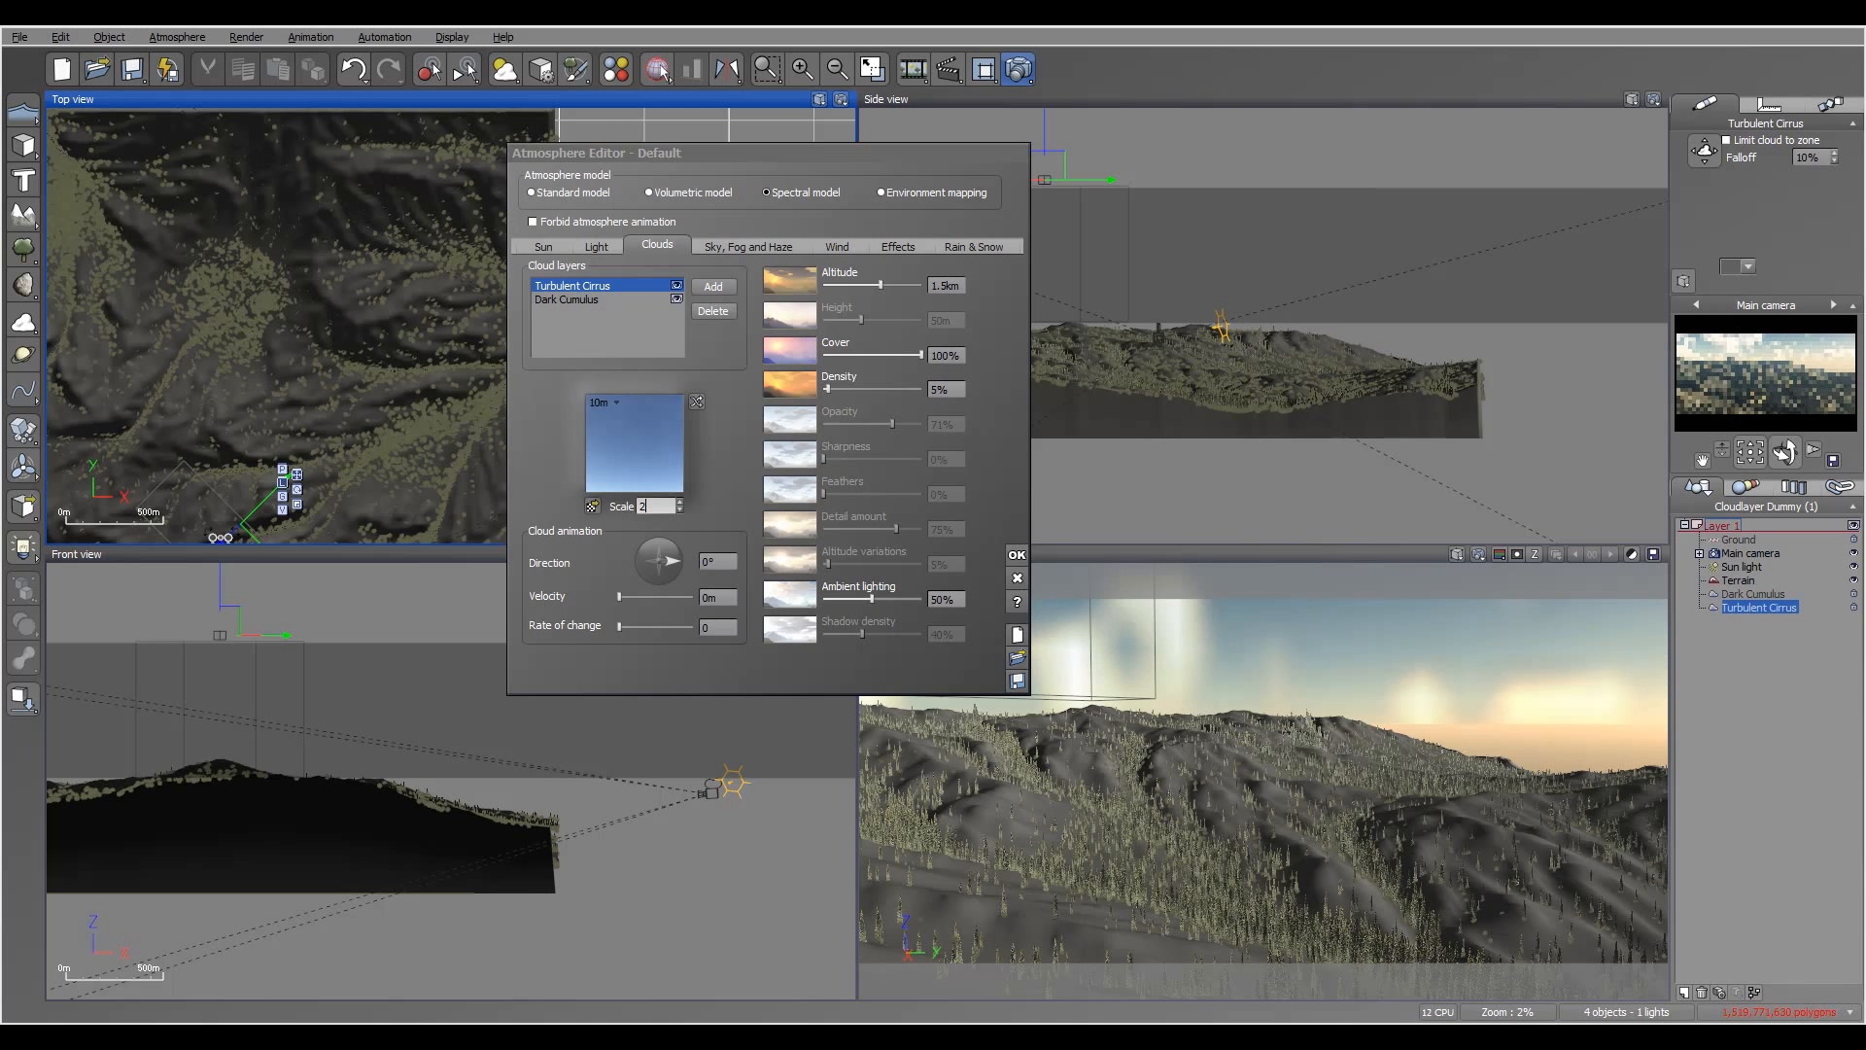
key("F9")
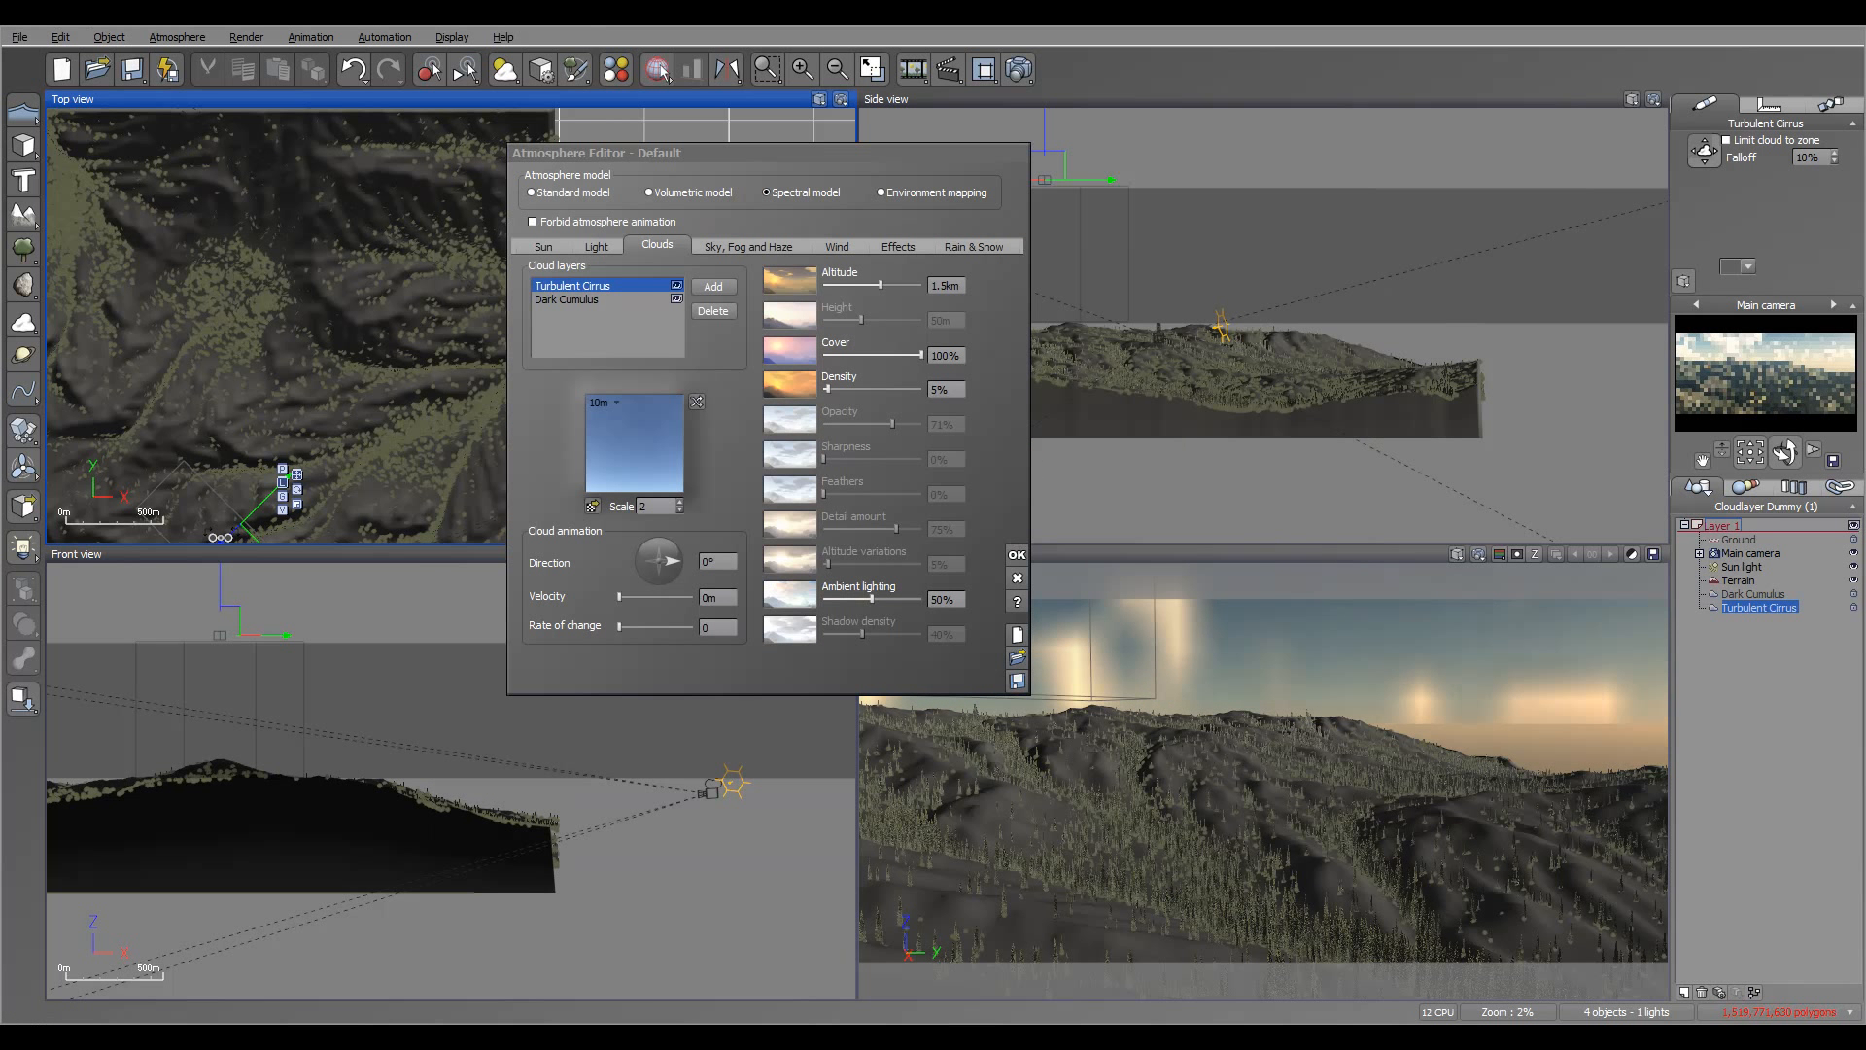
- Set the Dark Cumulus layer's detail amount to 36% and feathers to 14%
left_click(583, 299)
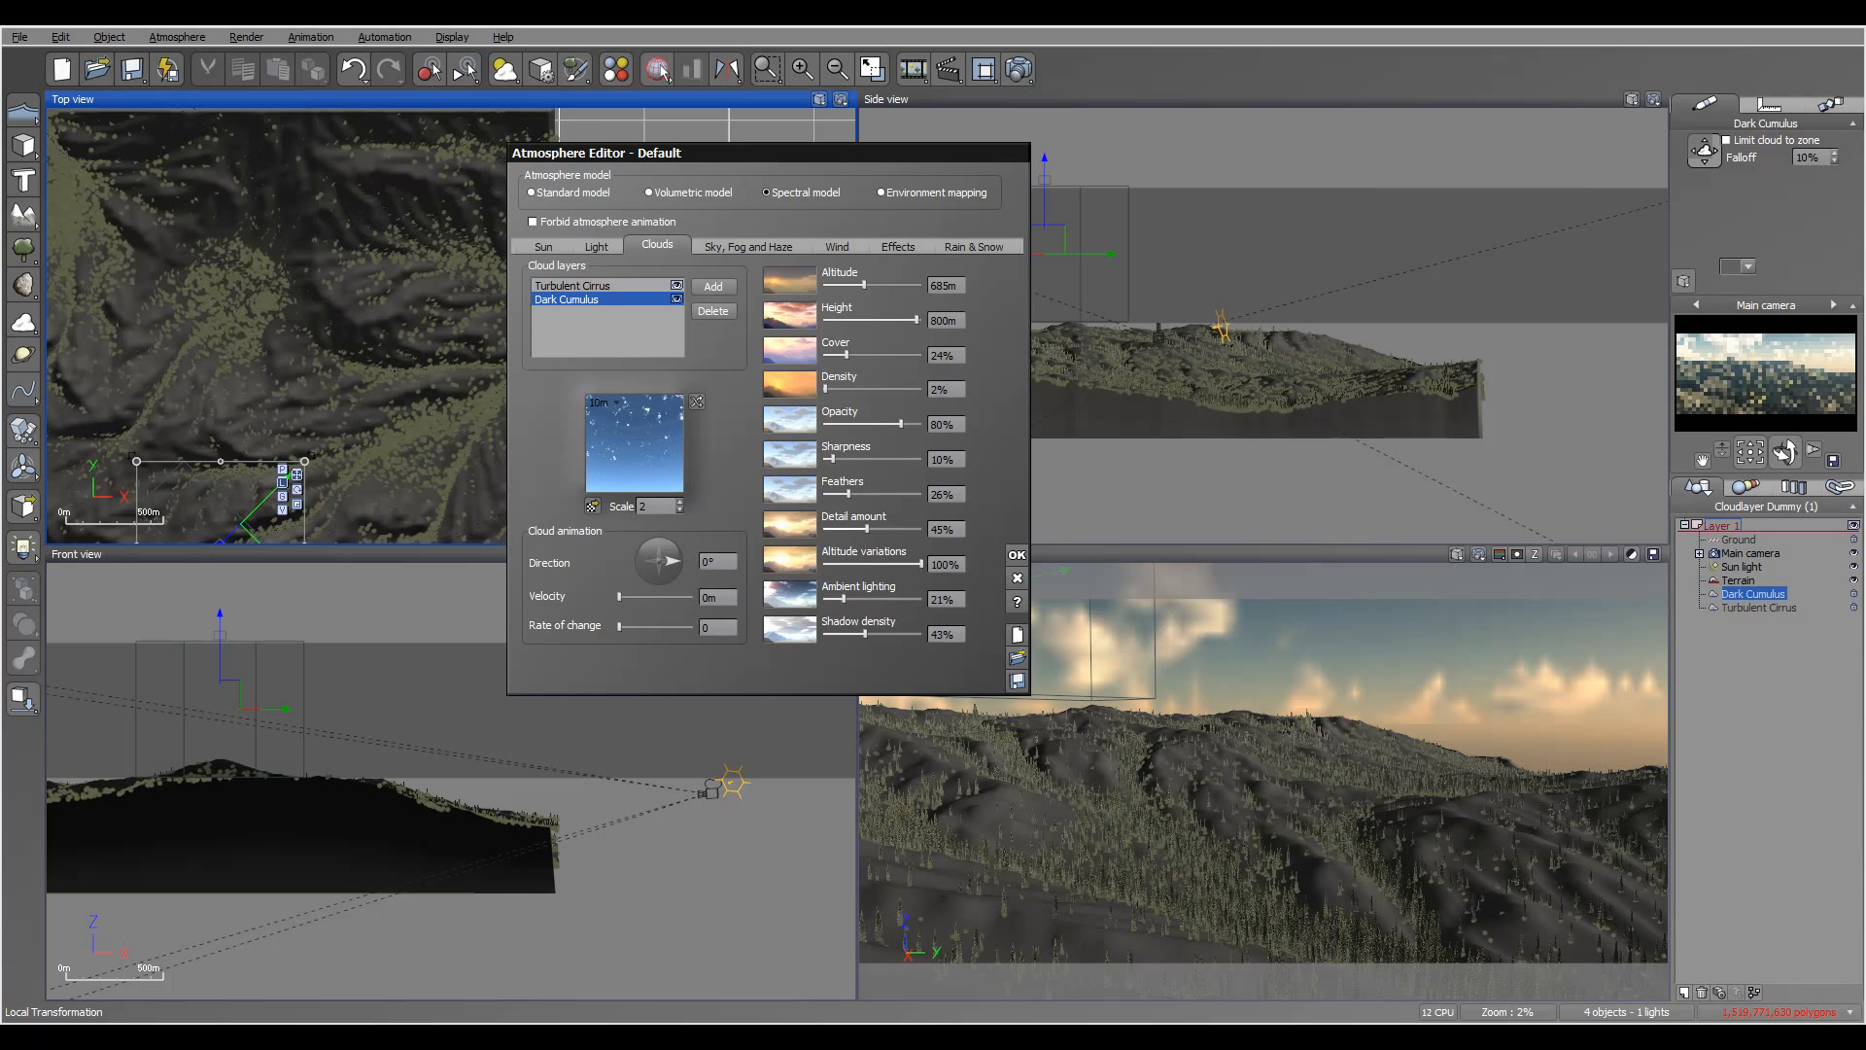
left_click_drag(854, 525, 850, 525)
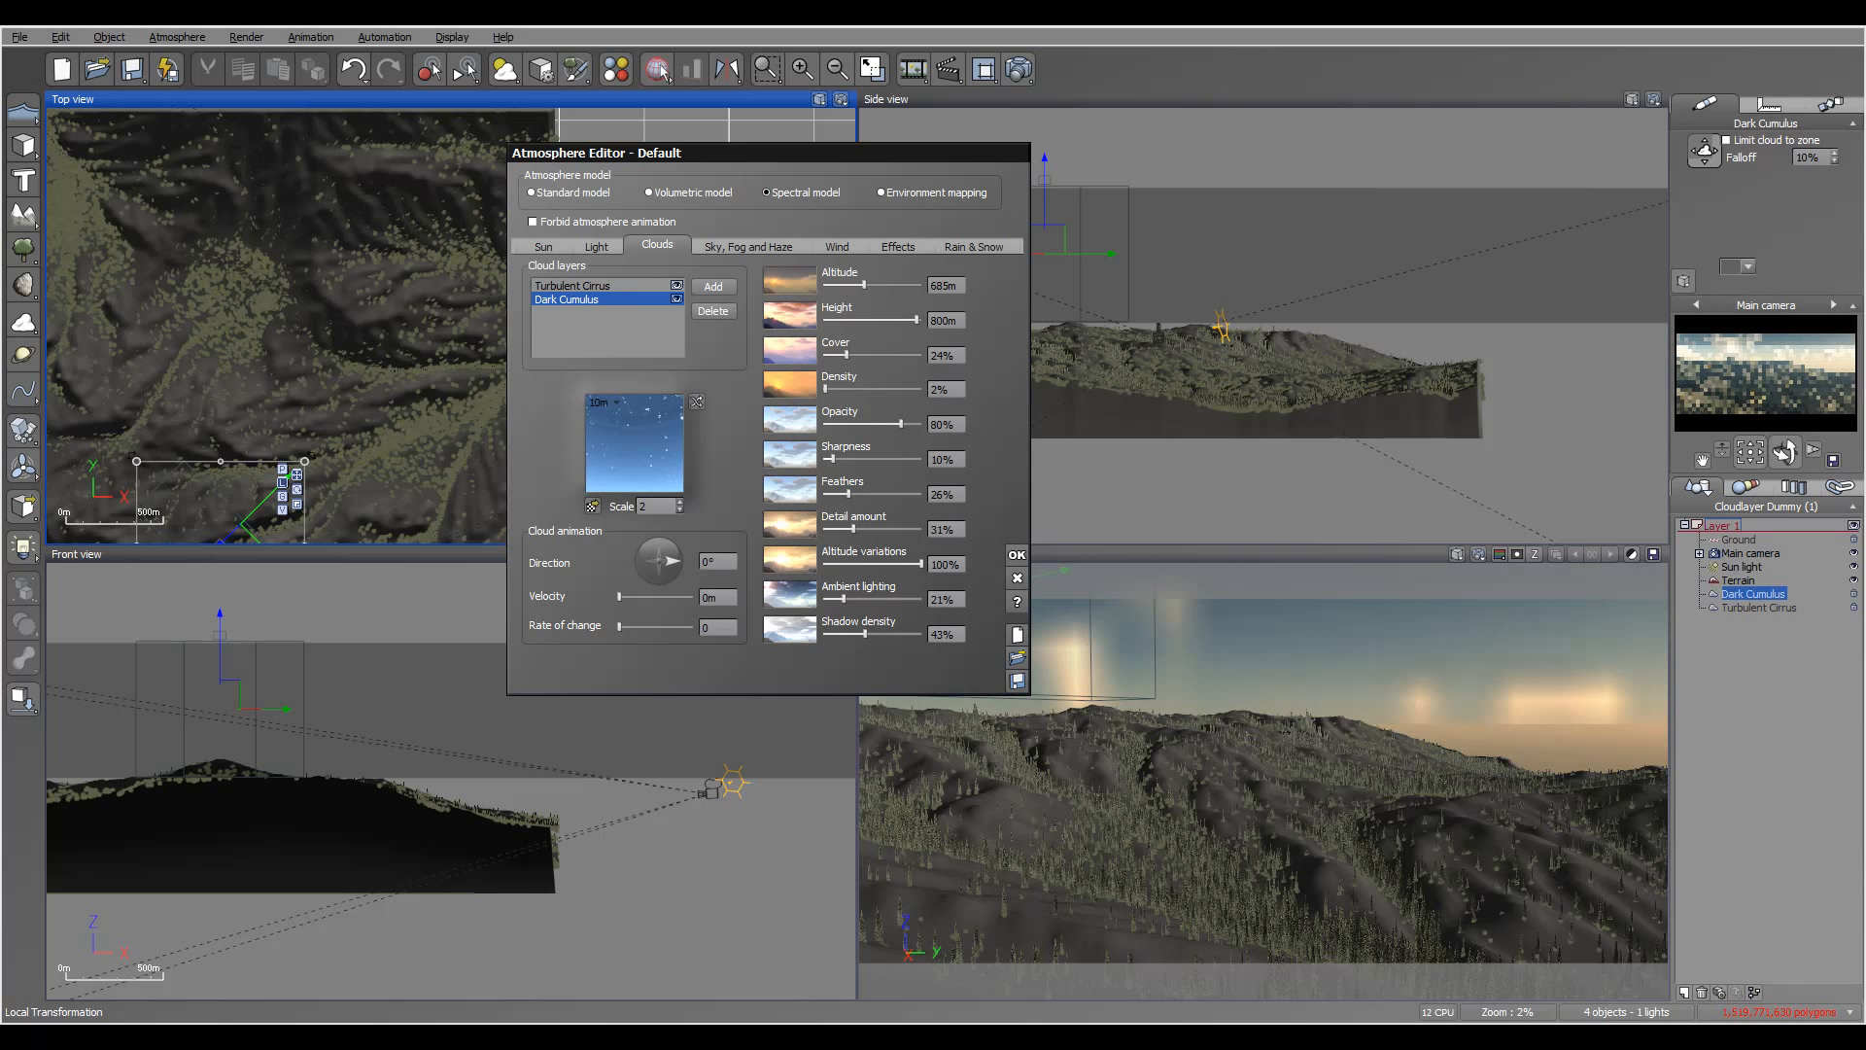
left_click_drag(681, 152, 685, 152)
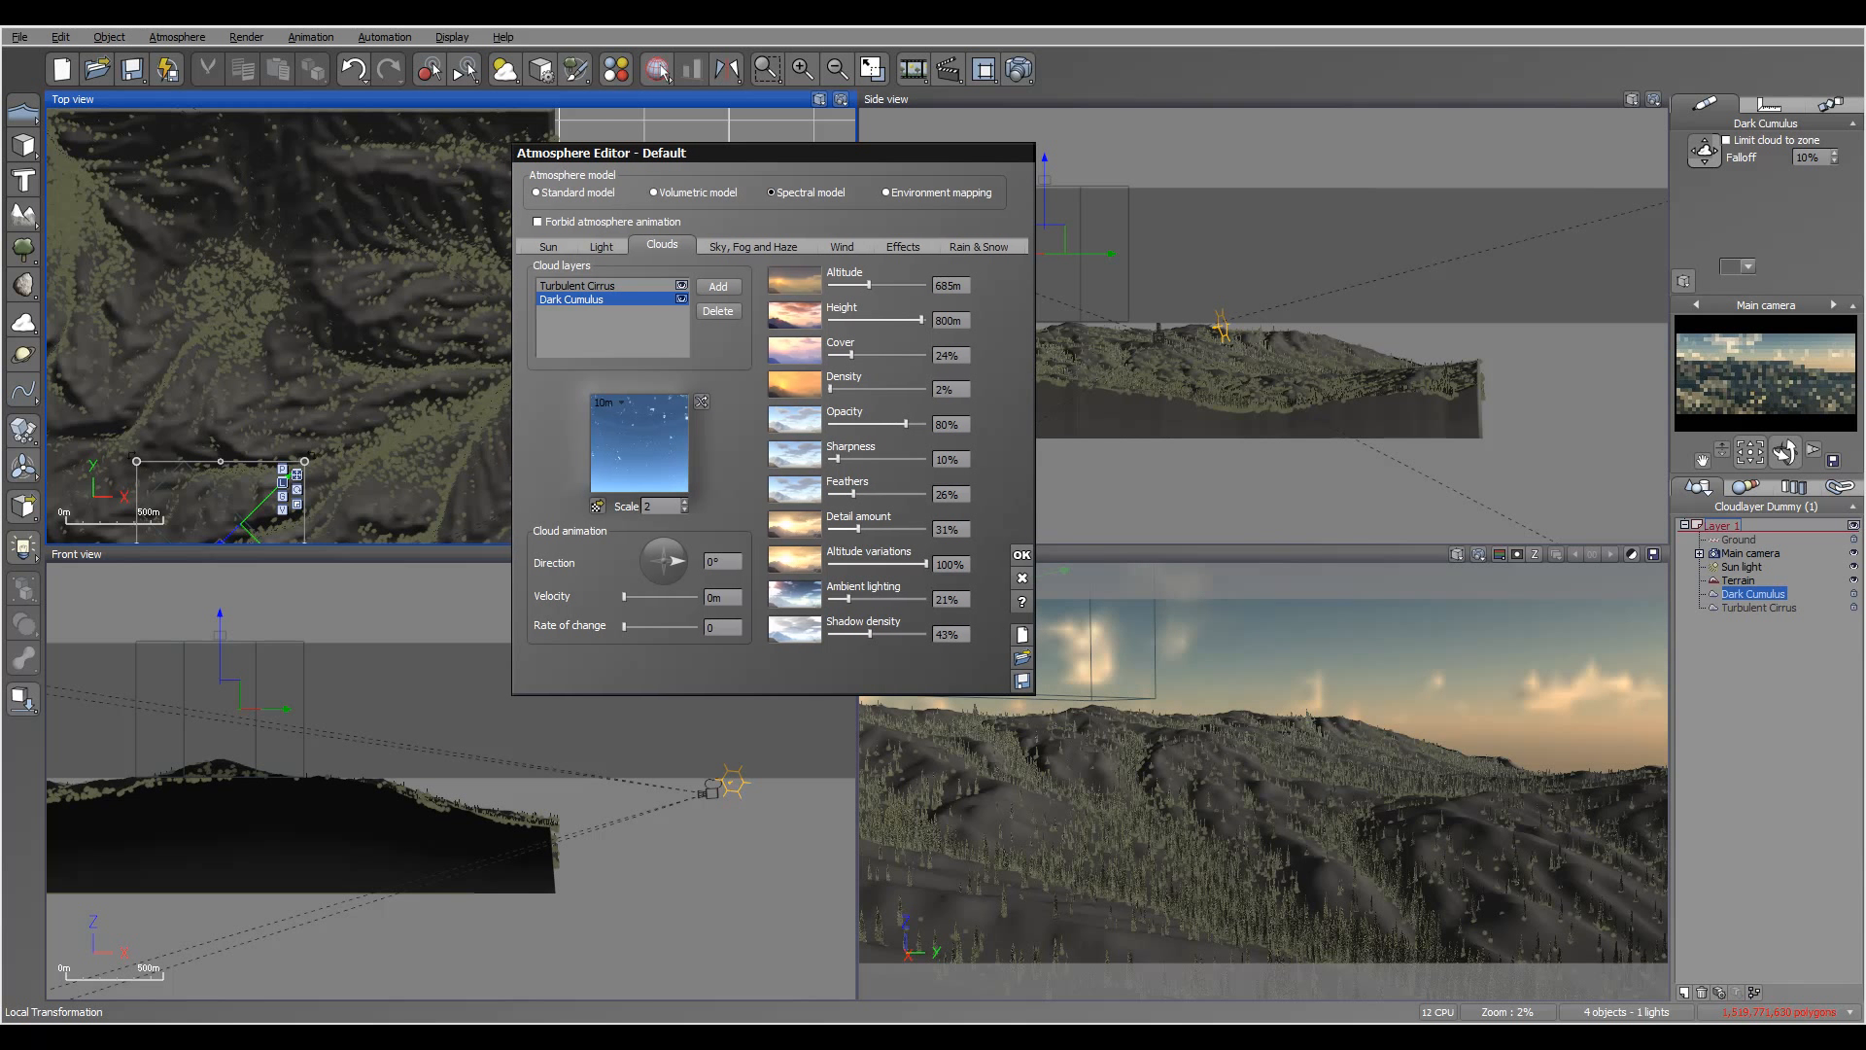
left_click_drag(859, 528, 841, 493)
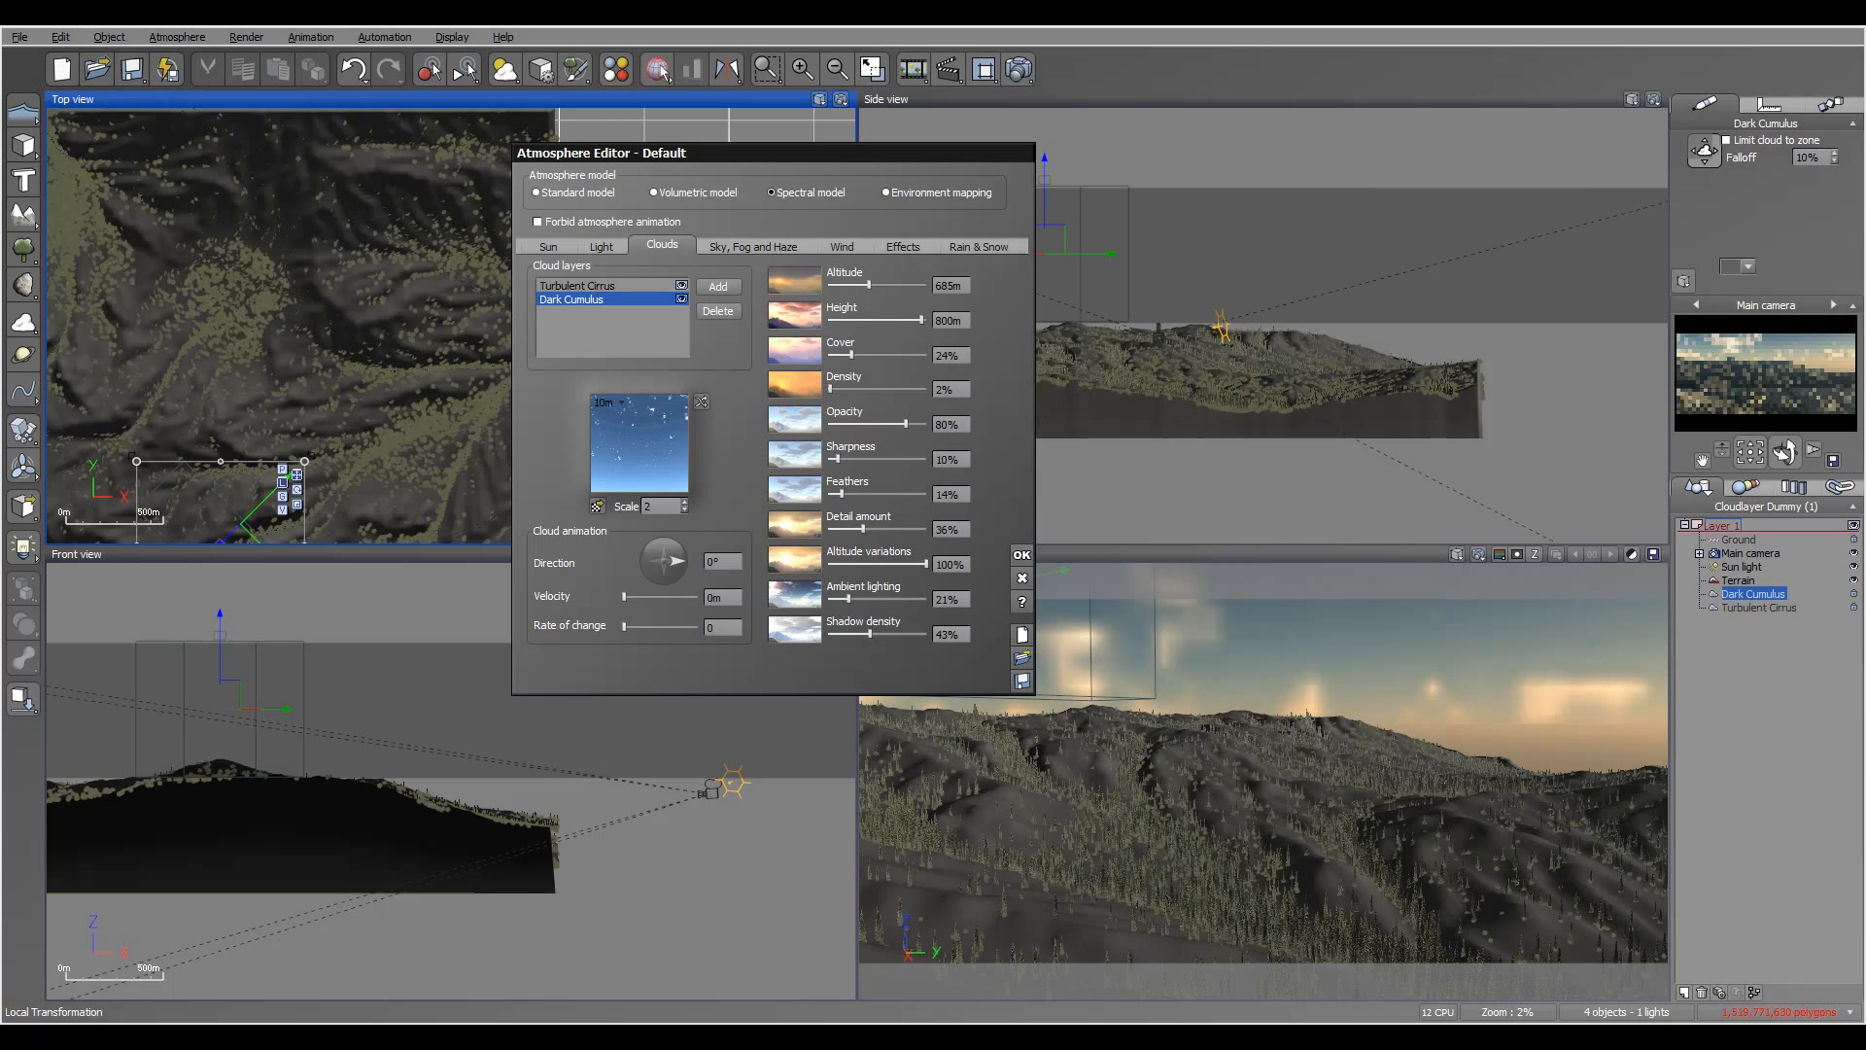
- Darken the sky color slightly to the blue with red 62, green 141 and blue 249
left_click(753, 246)
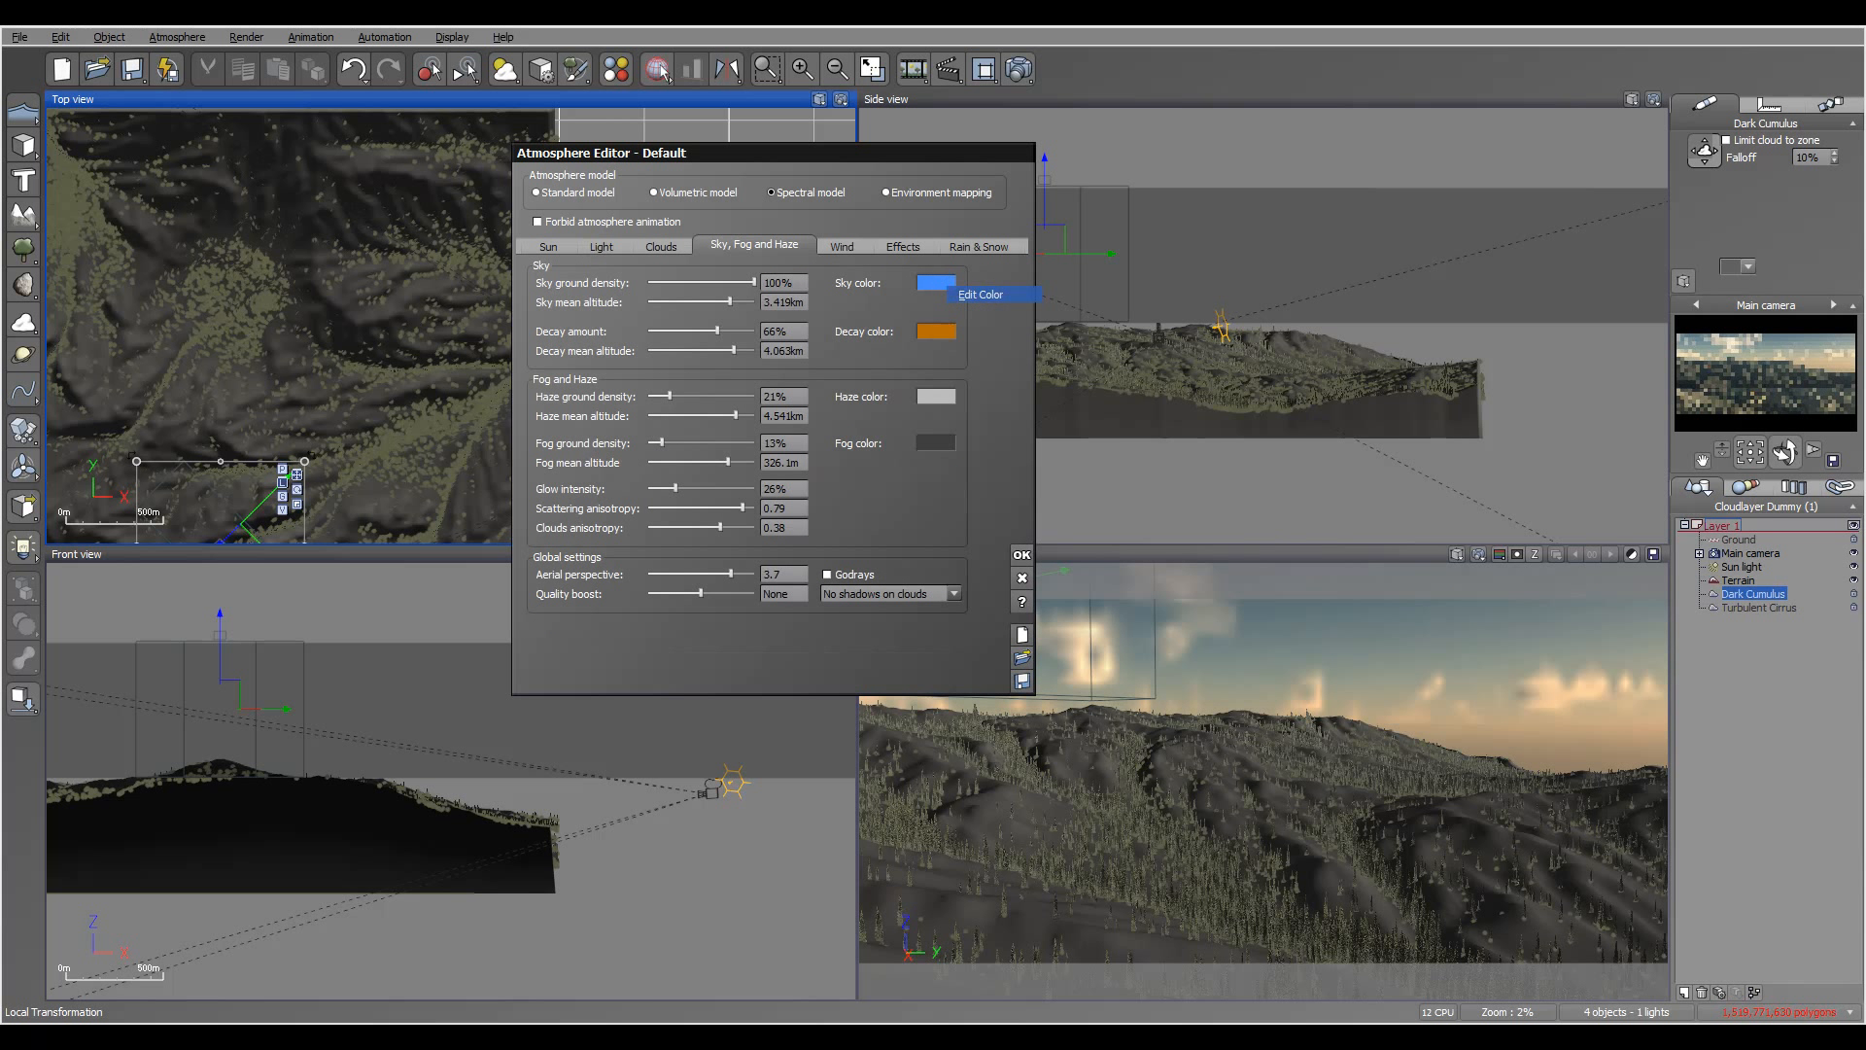
left_click(935, 282)
left_click(1059, 769)
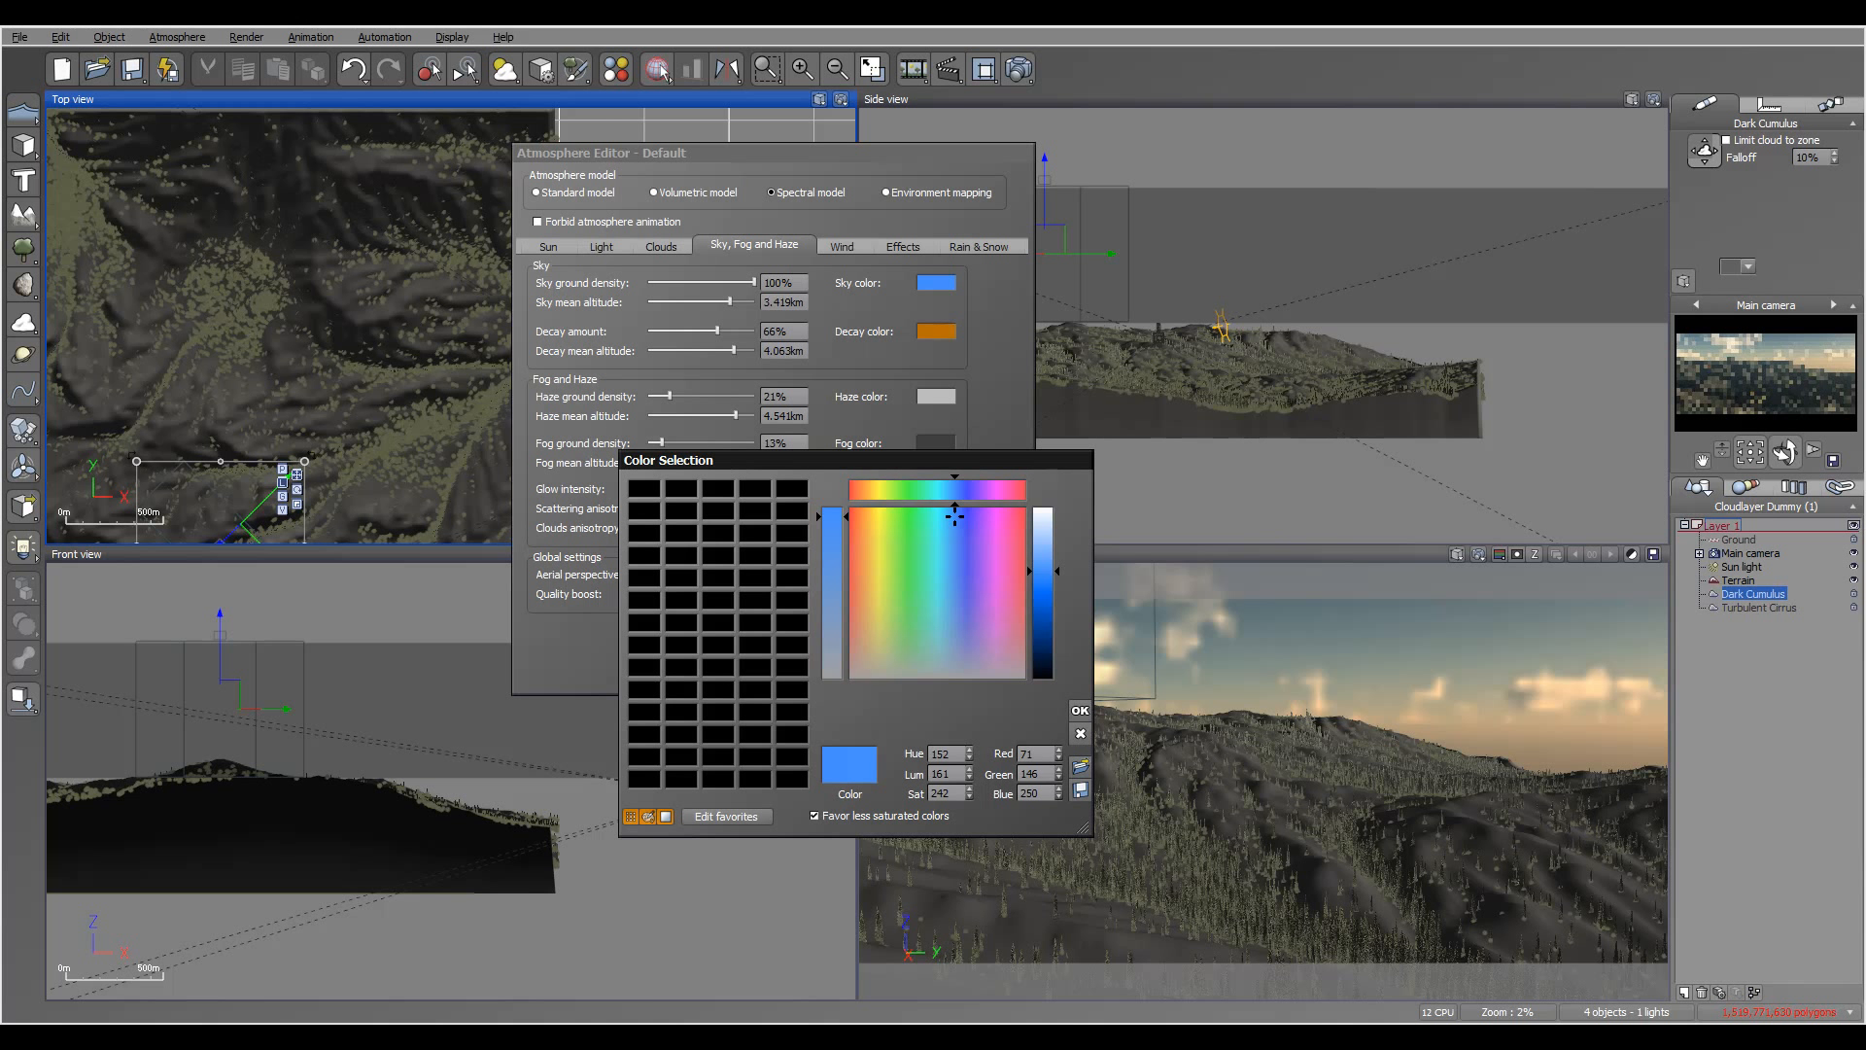
left_click_drag(1027, 564, 1026, 567)
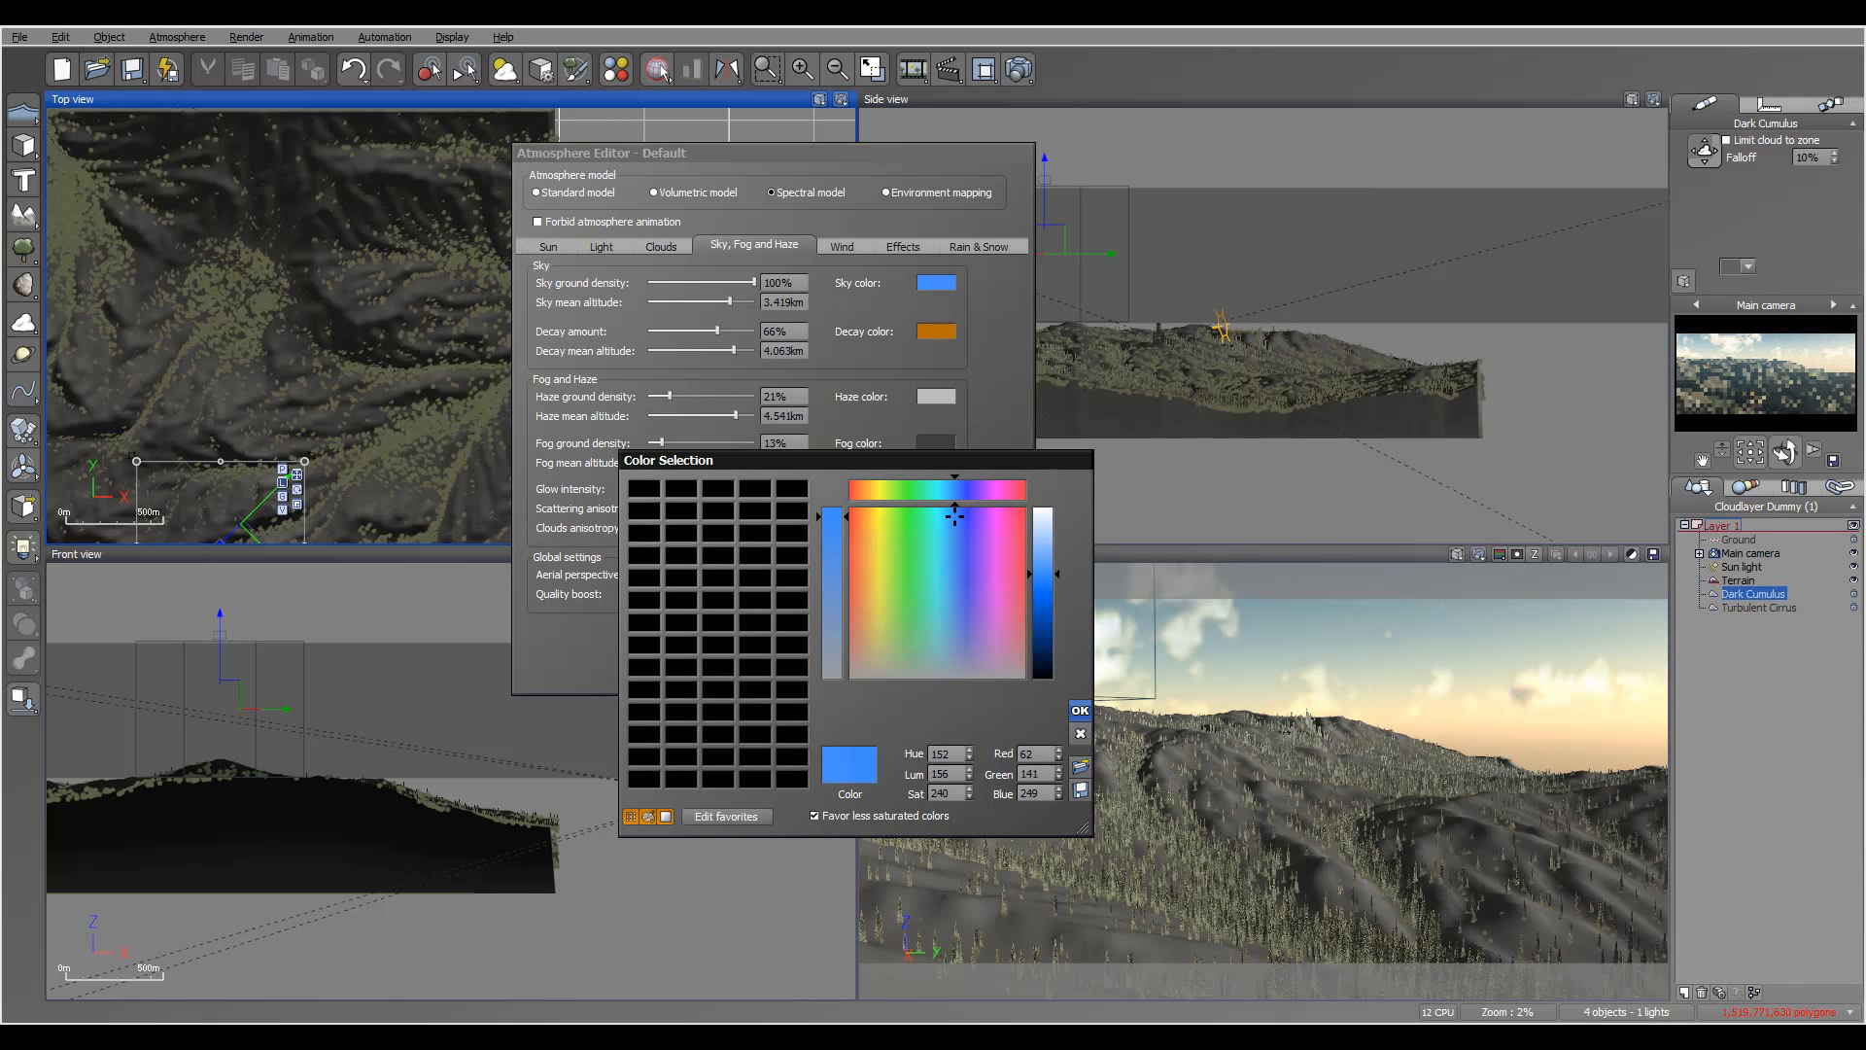
left_click(1079, 710)
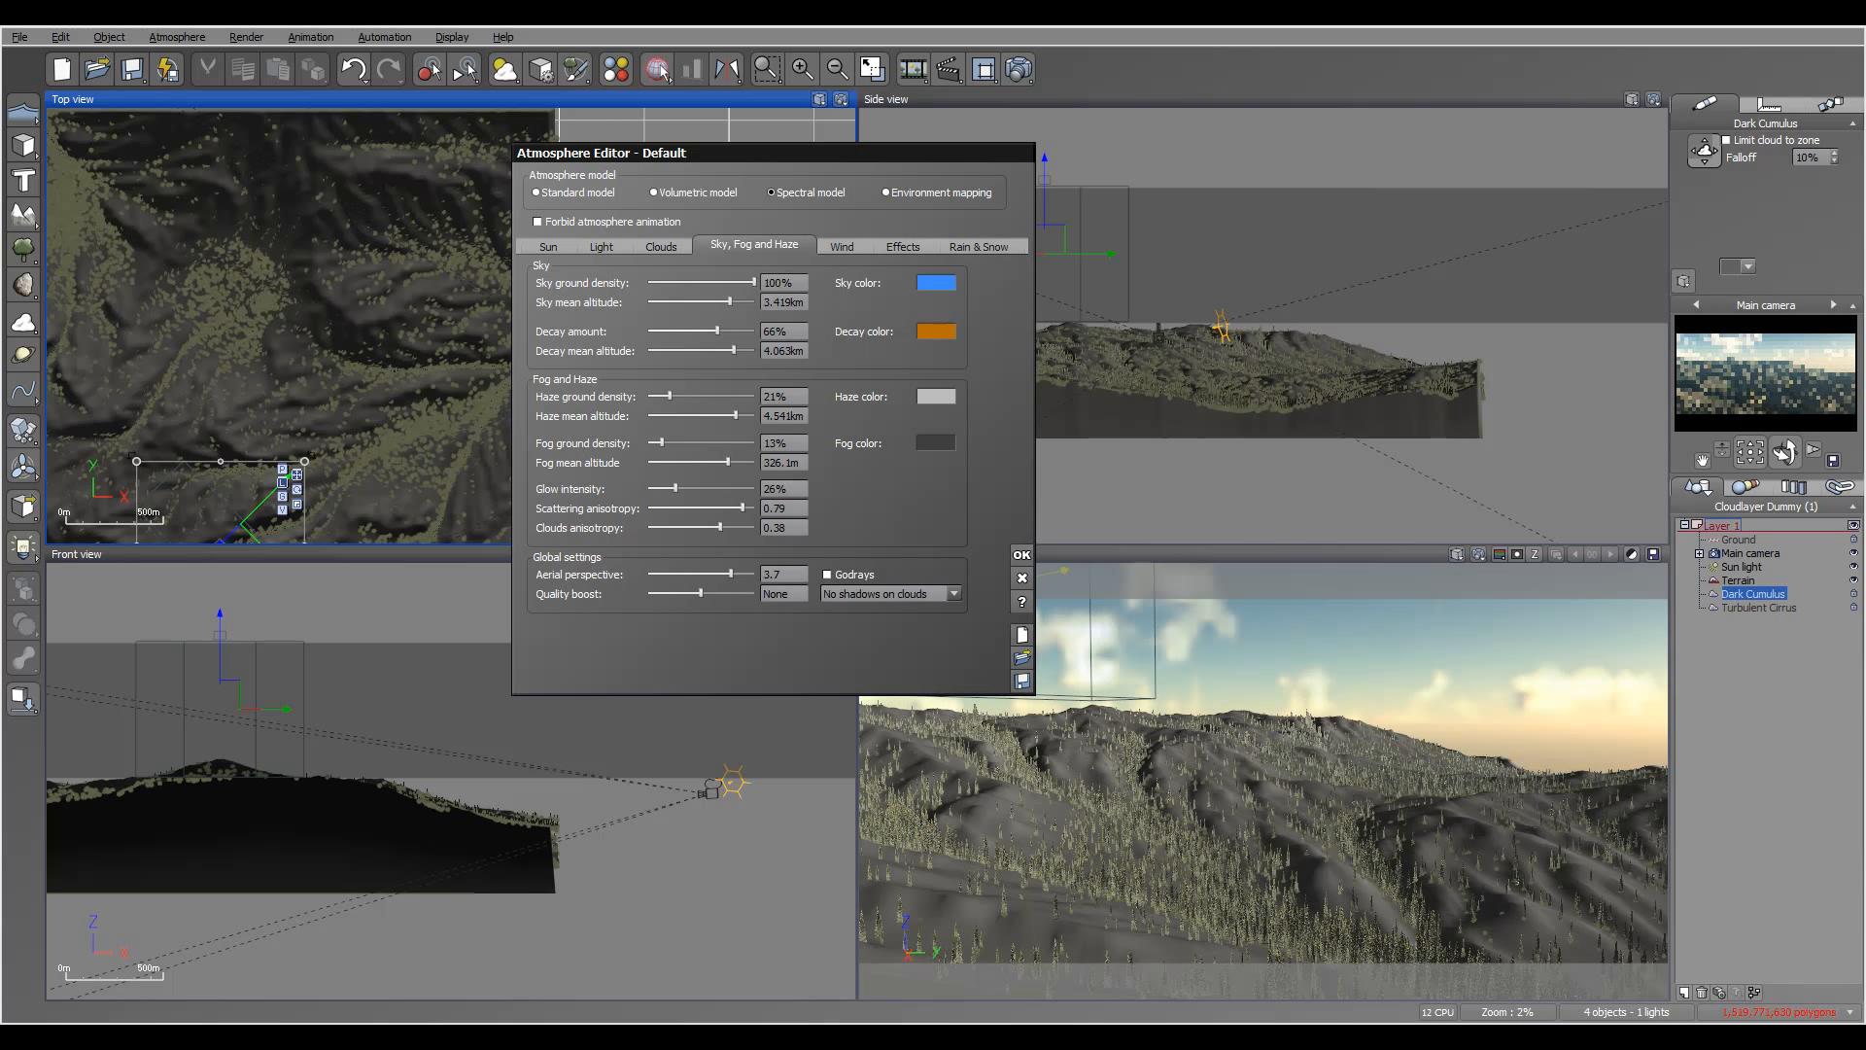
- Set decay amount to 72%, haze ground density to 62%, fog ground density to 24% and glow intensity to 32%
left_click_drag(717, 330, 723, 331)
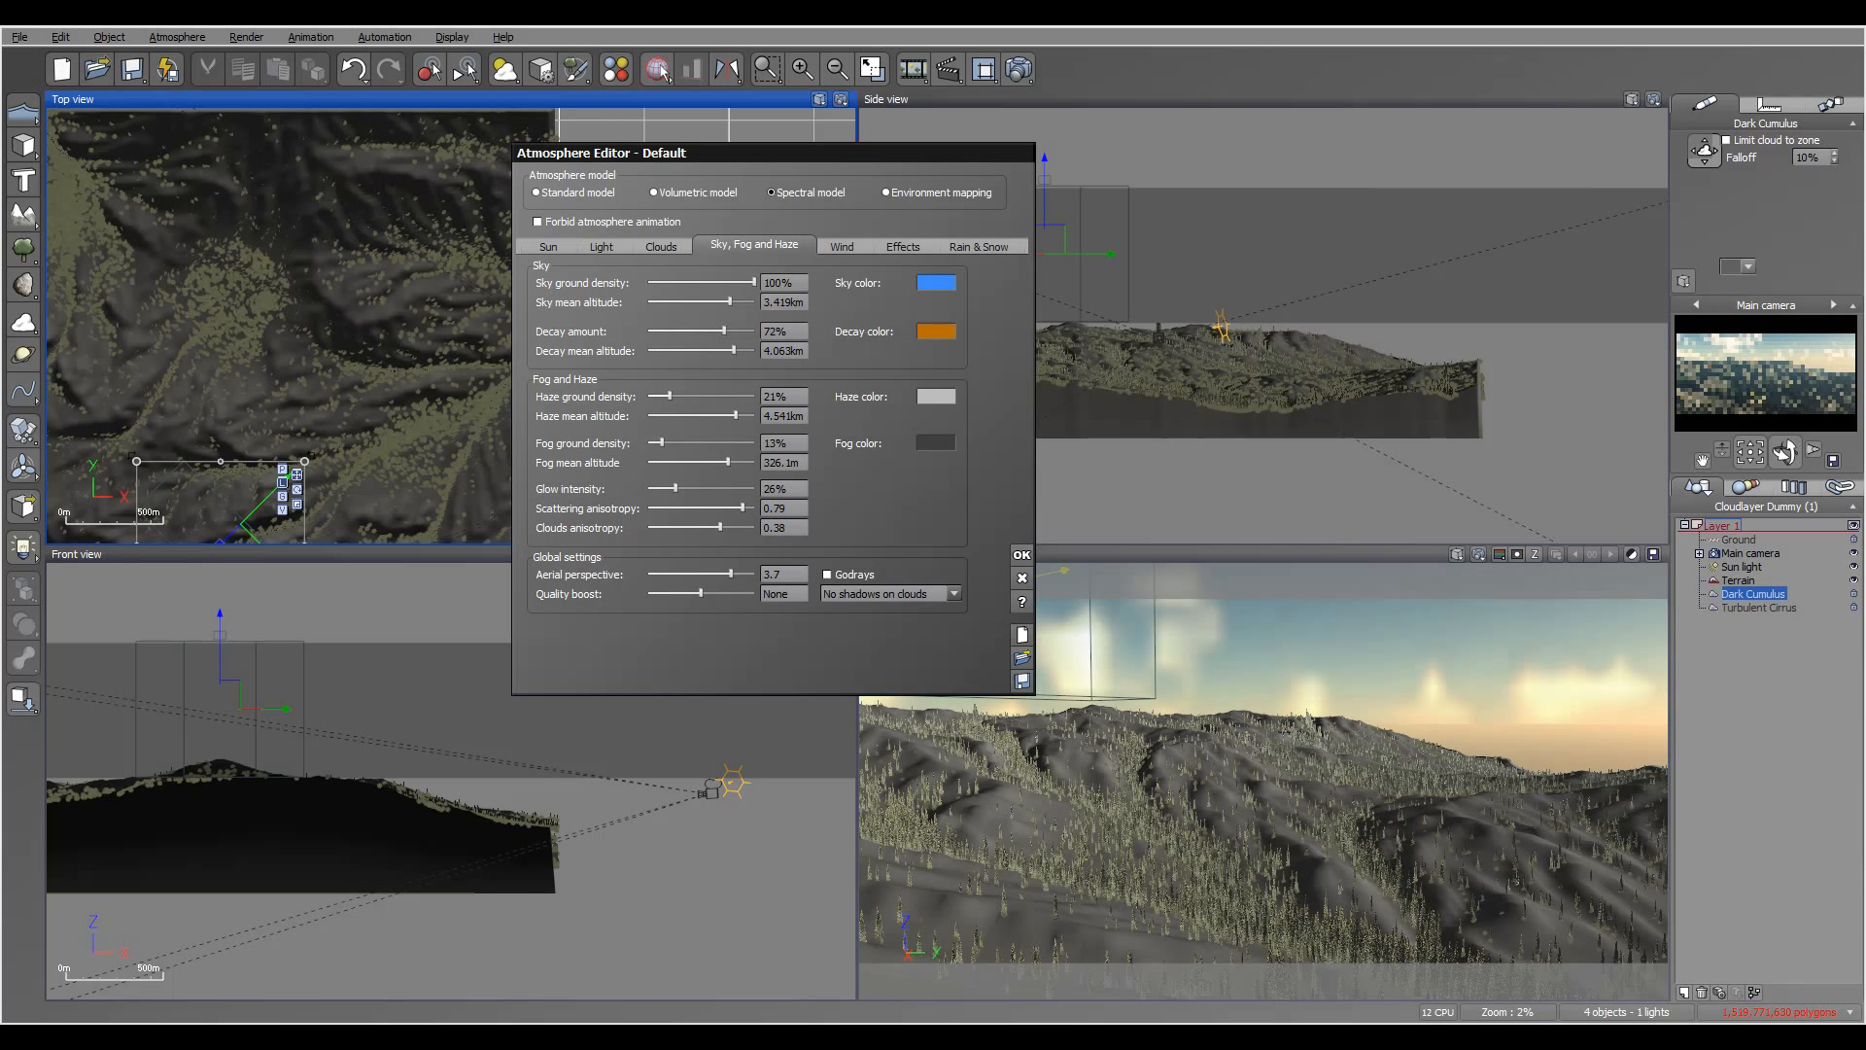
left_click_drag(718, 395, 721, 396)
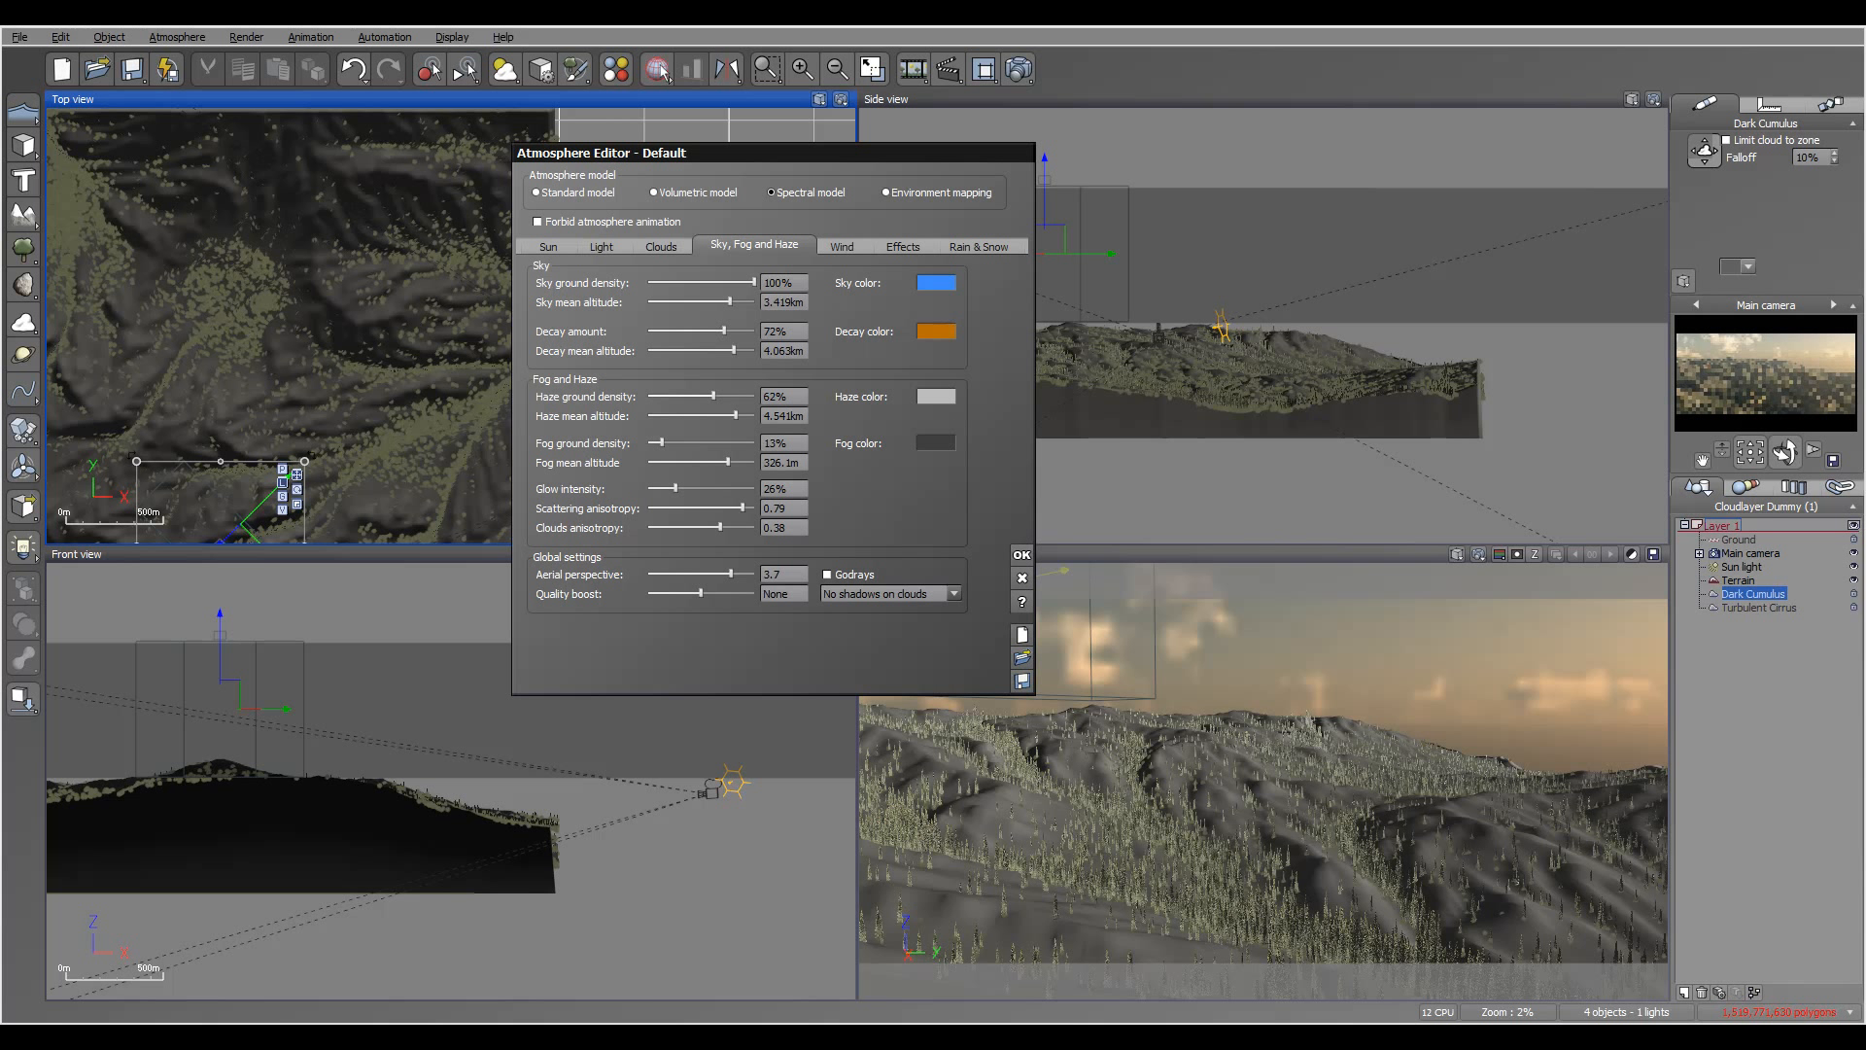
left_click_drag(662, 443, 681, 489)
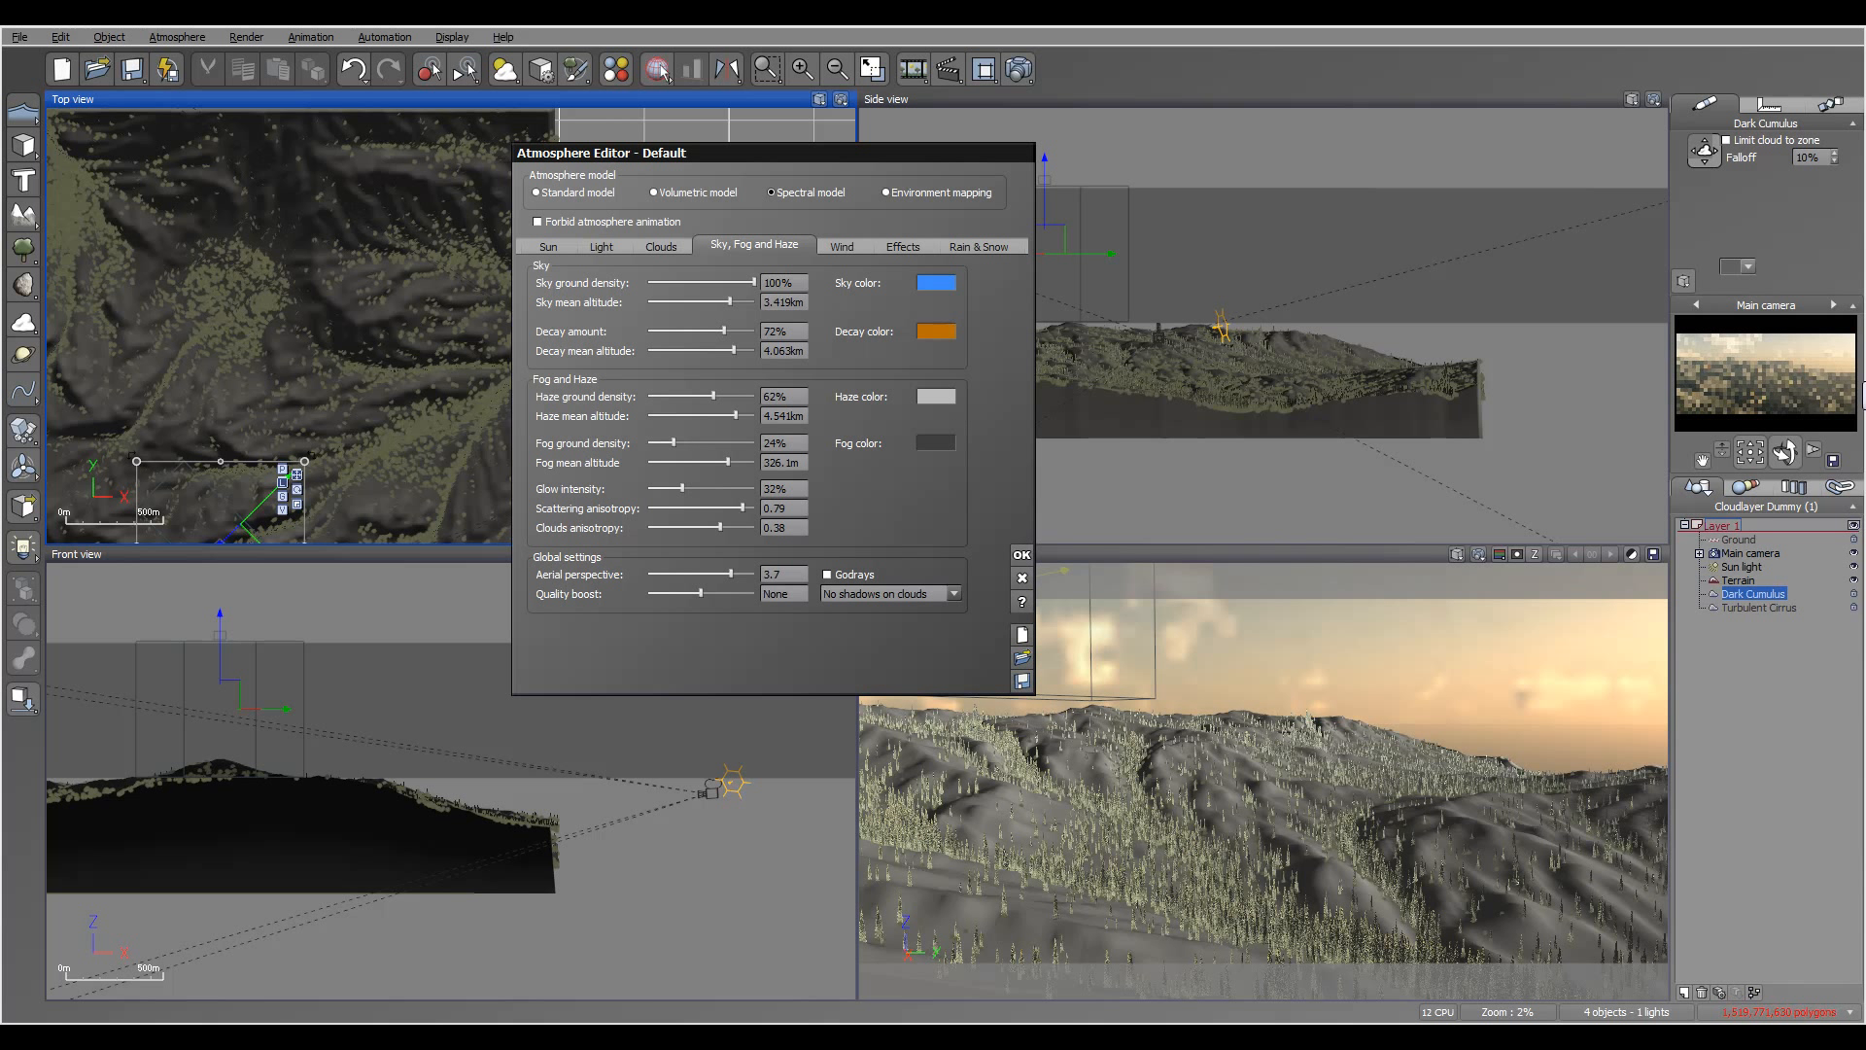
- Set the atmosphere's scattering anisotropy to 0.85 and raise the glow intensity to 36%
left_click_drag(740, 507, 733, 508)
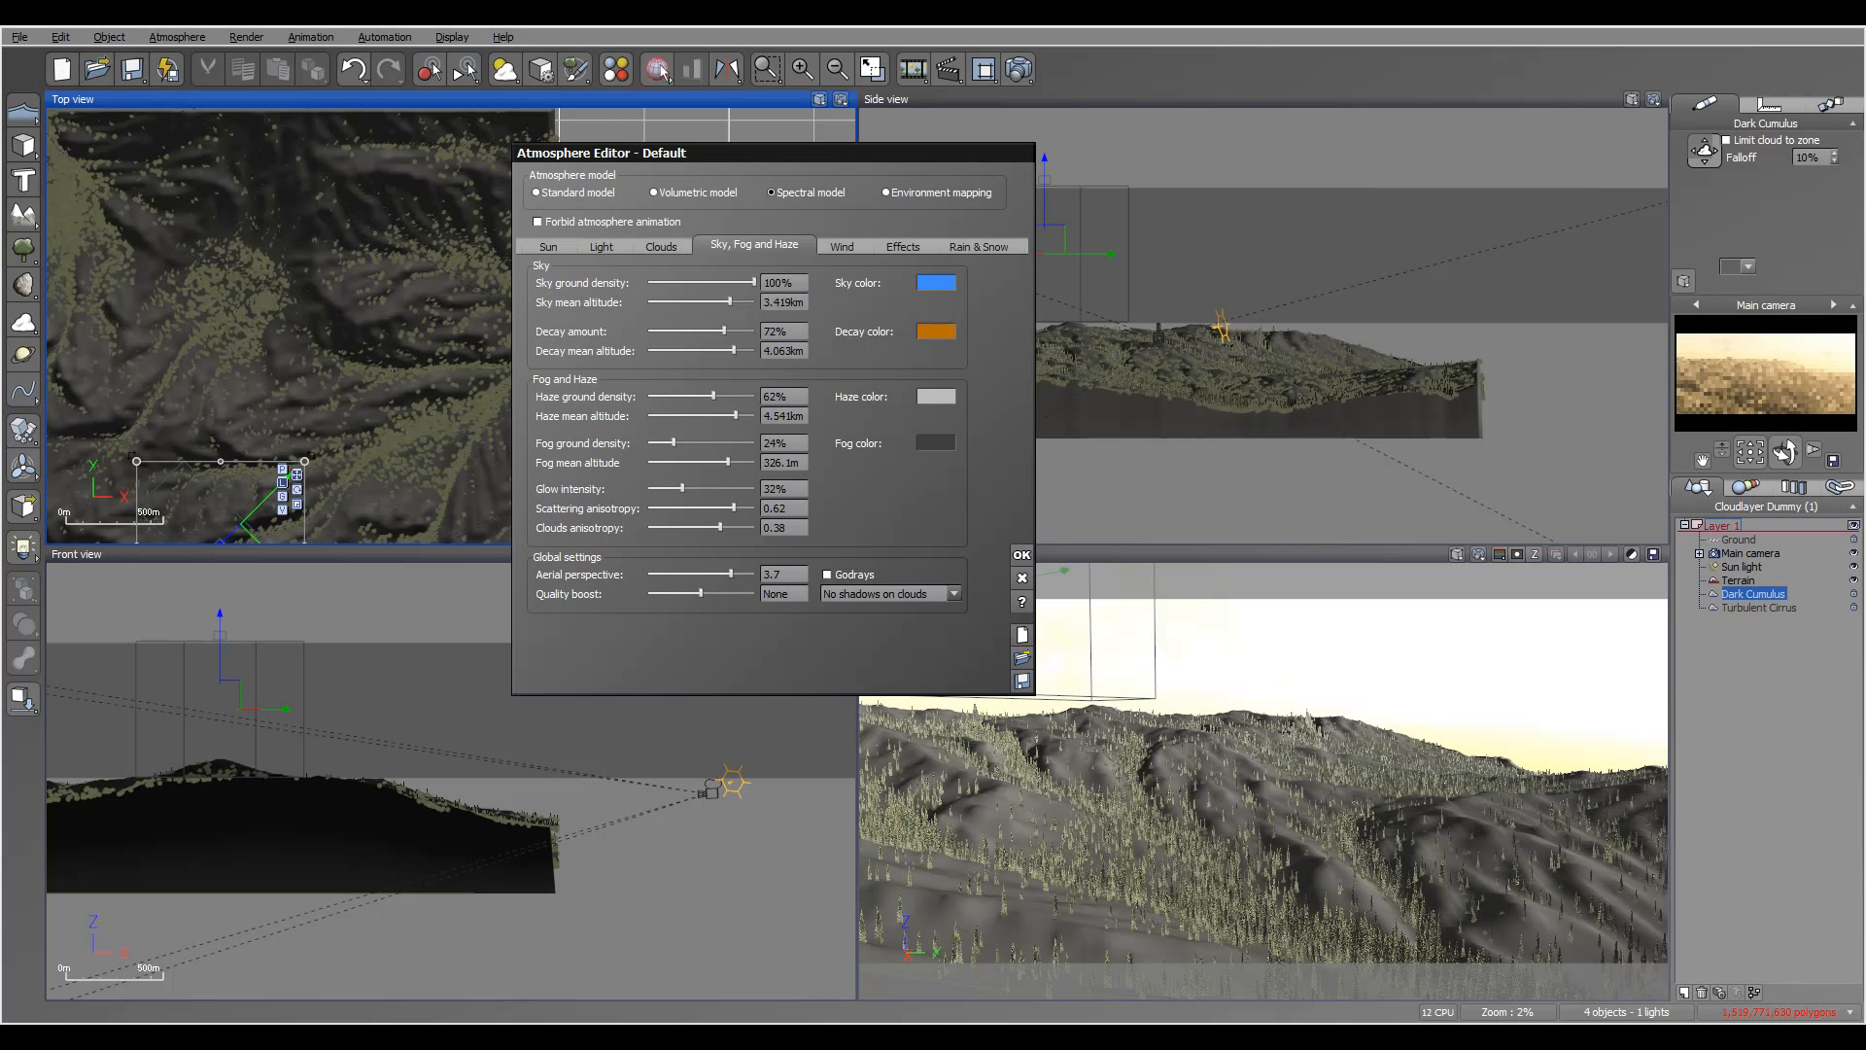
left_click_drag(733, 507, 747, 507)
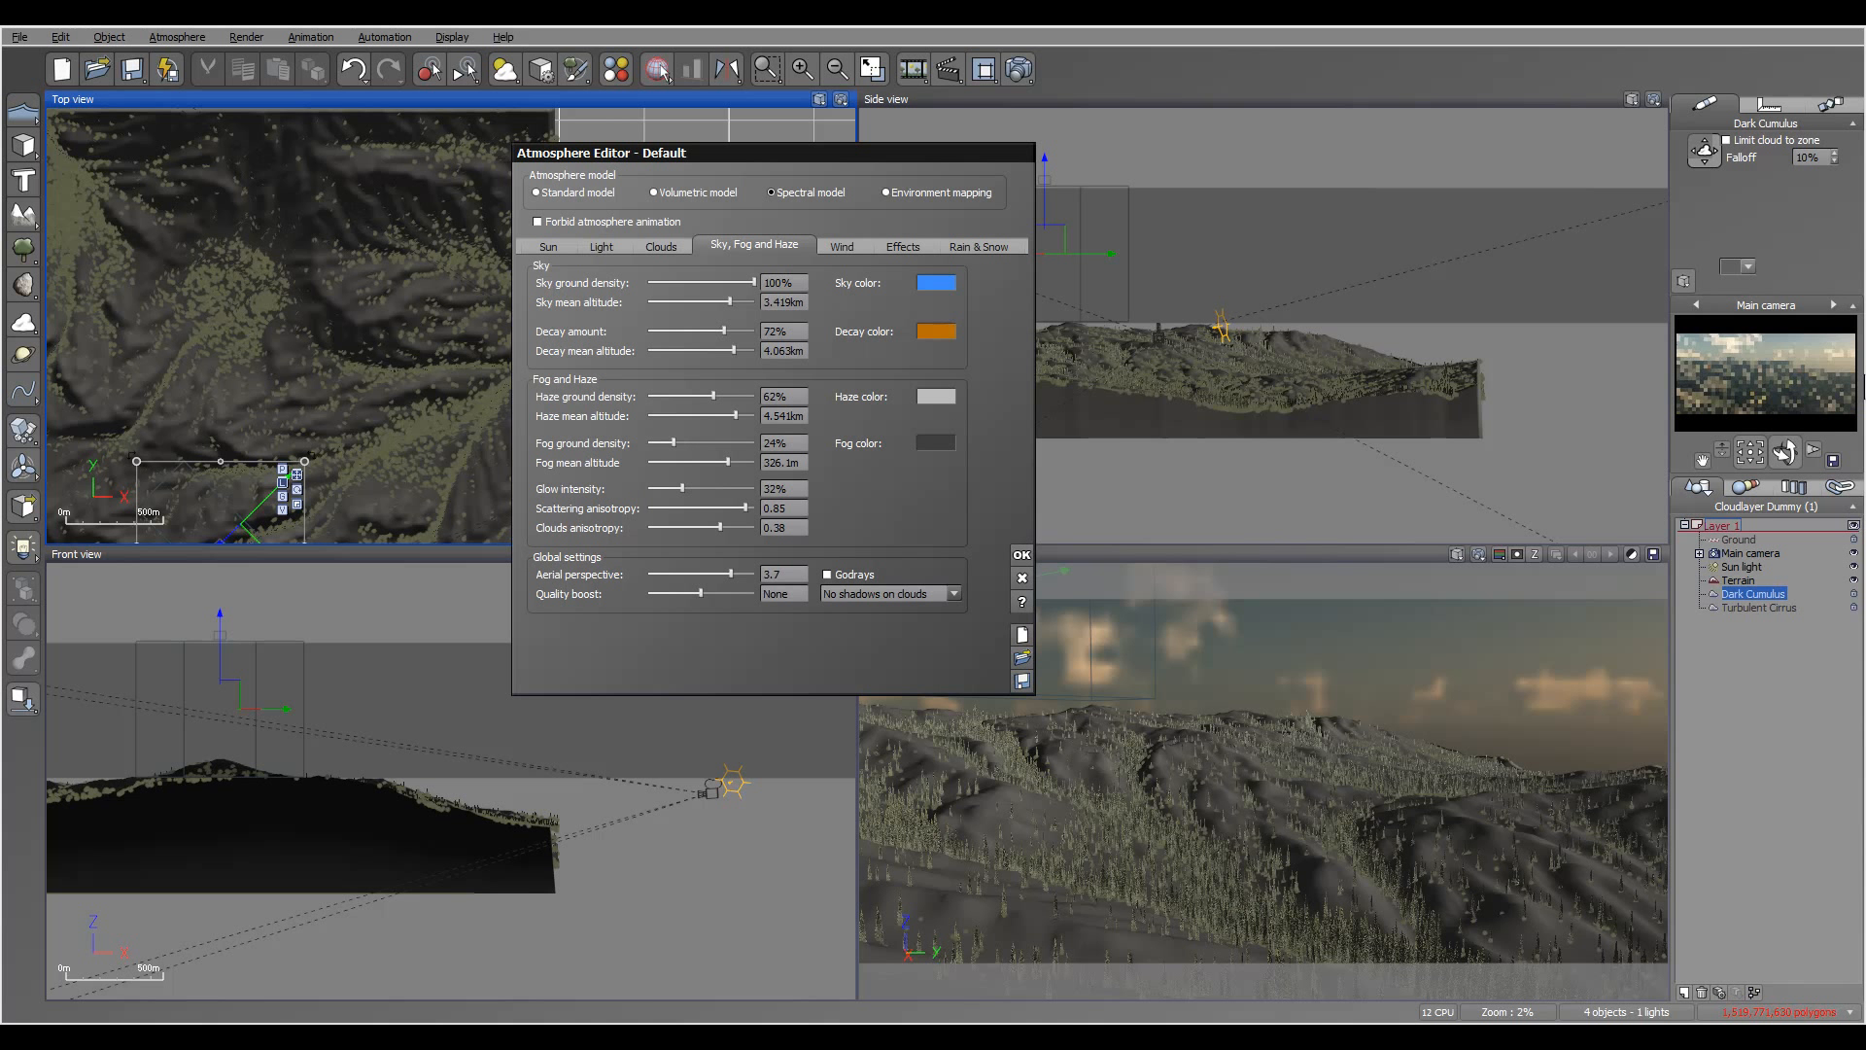
left_click_drag(681, 488, 685, 488)
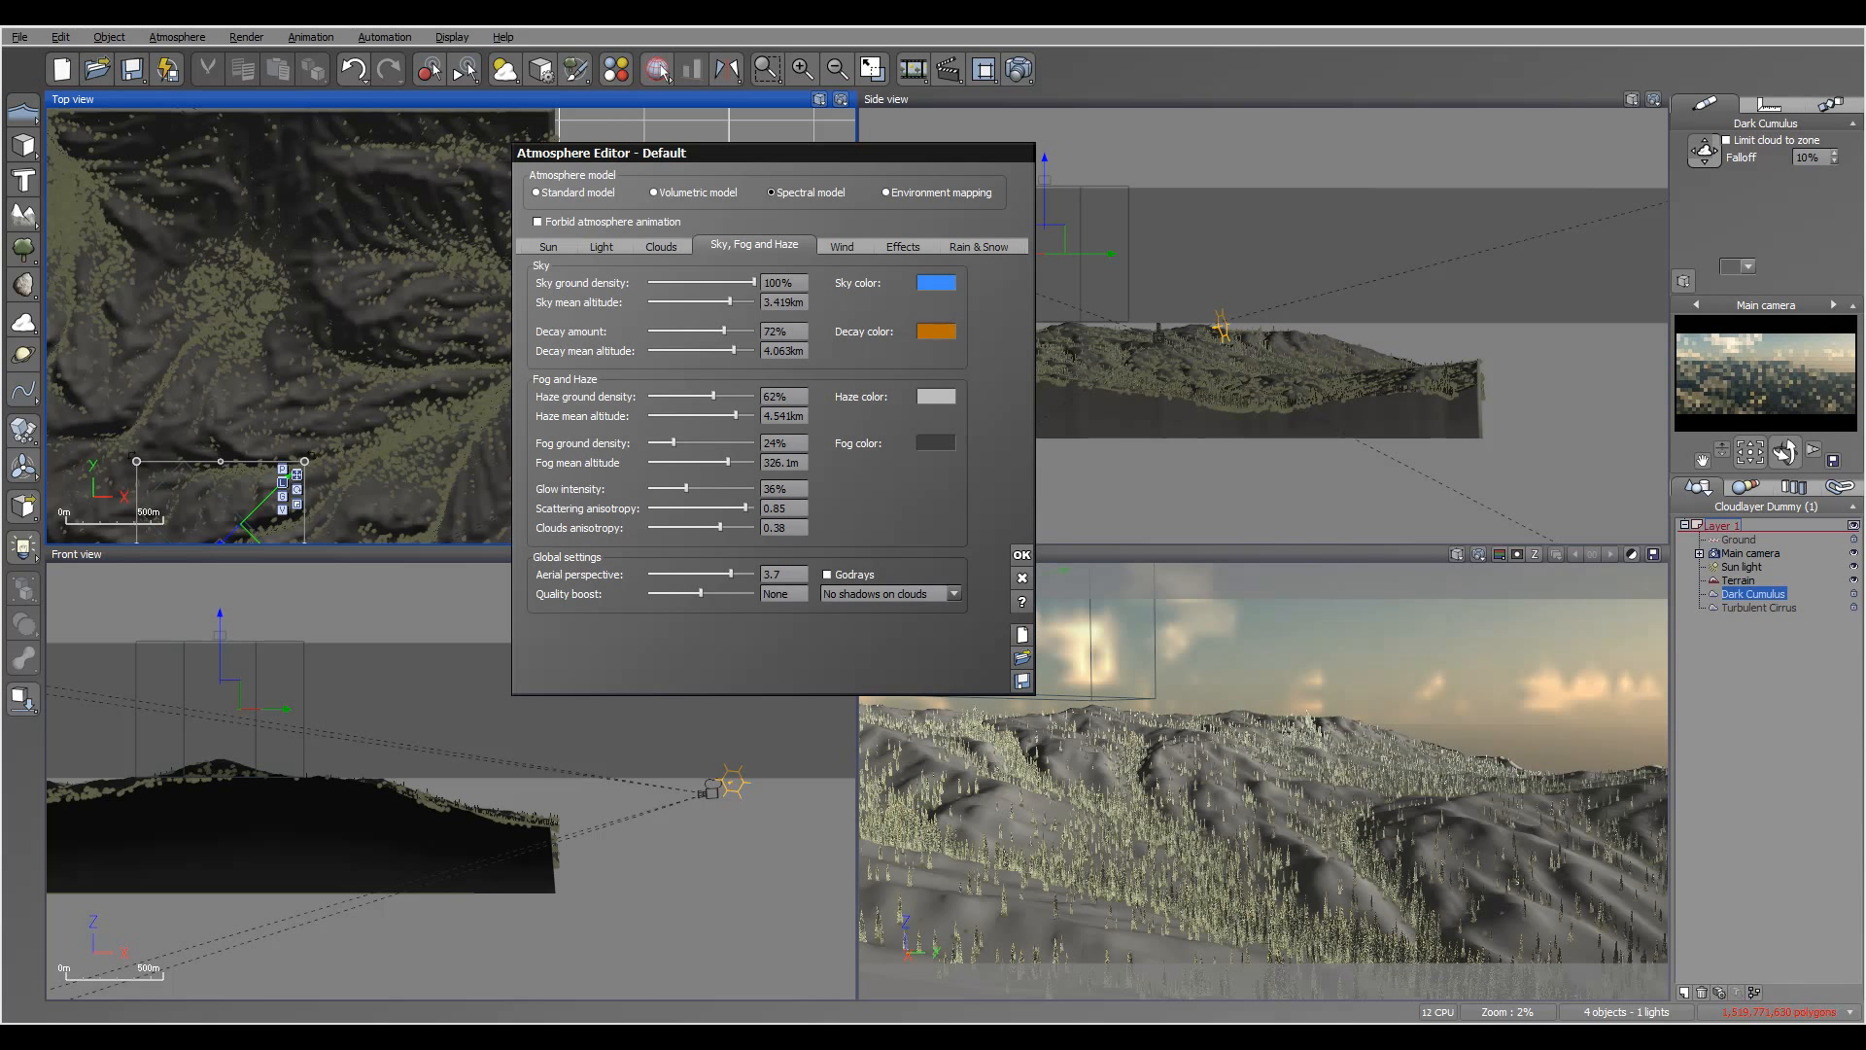
- Set the aerial perspective to 1.73, checking the refreshed camera preview, and accept the atmosphere changes
left_click_drag(730, 573, 736, 574)
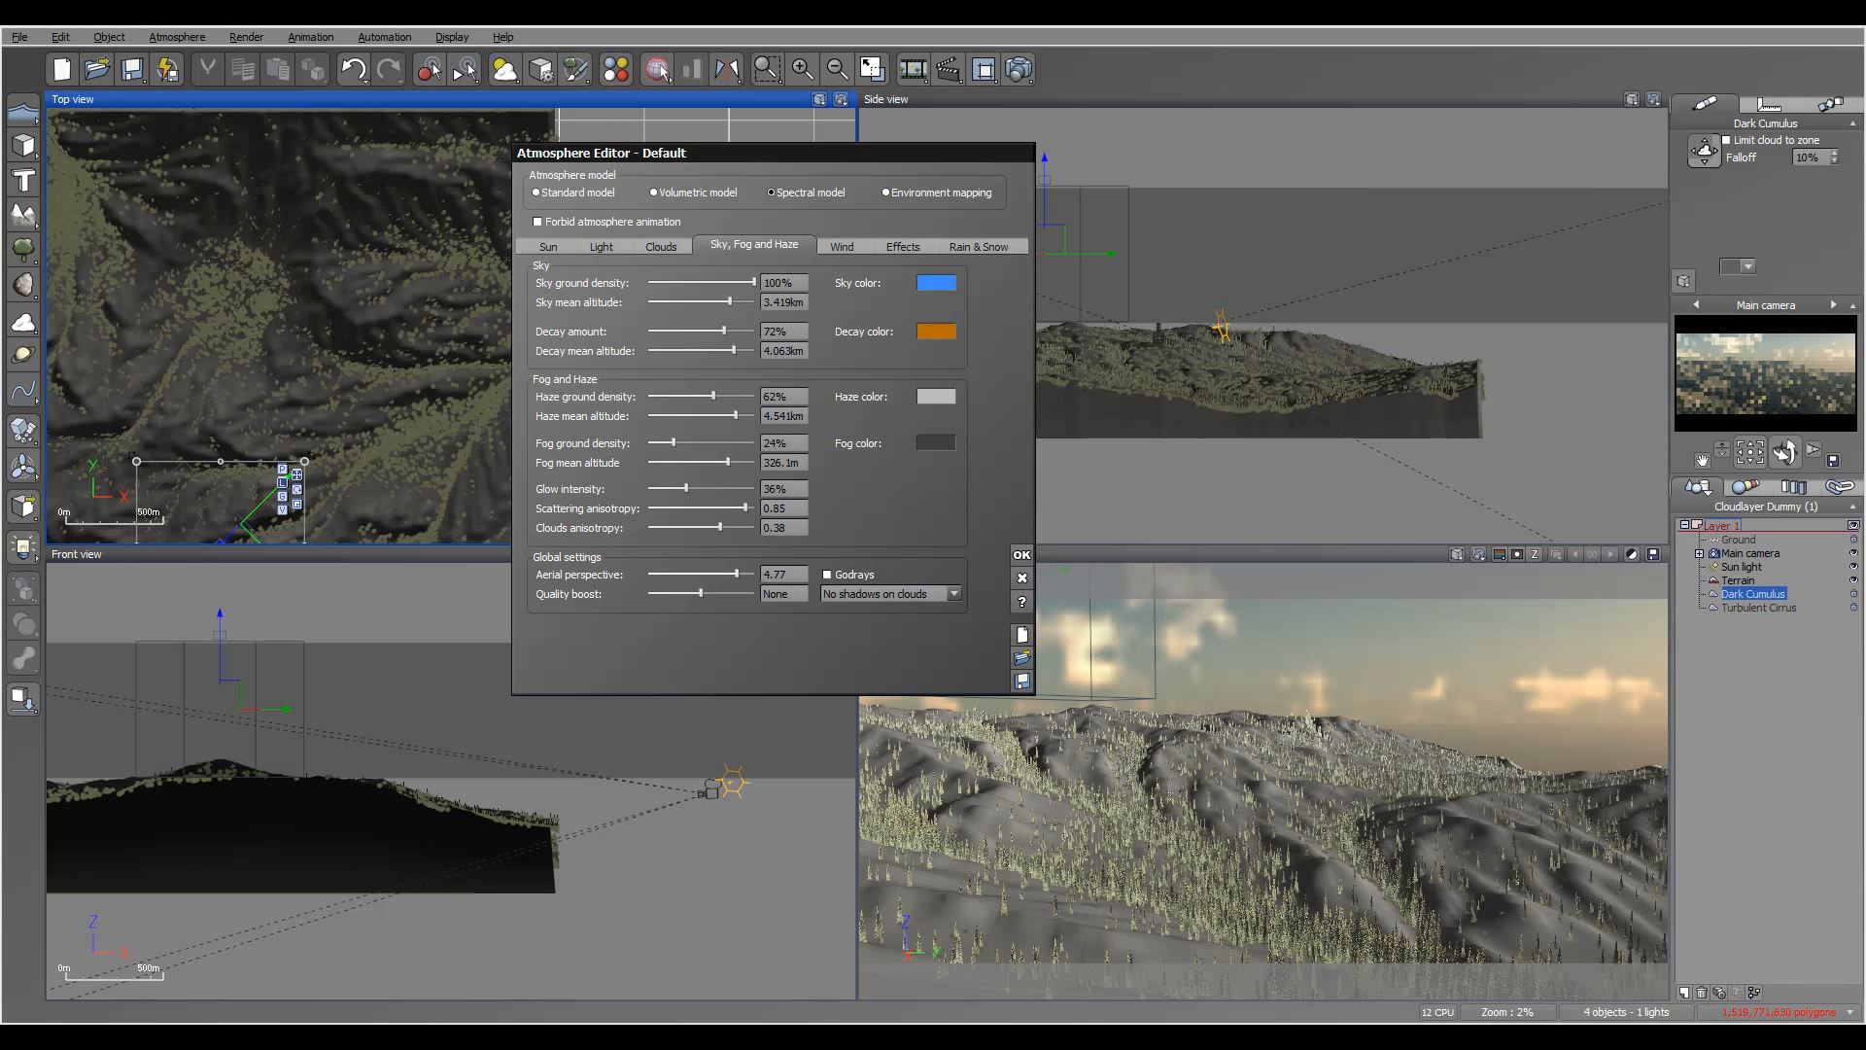
right_click(1753, 430)
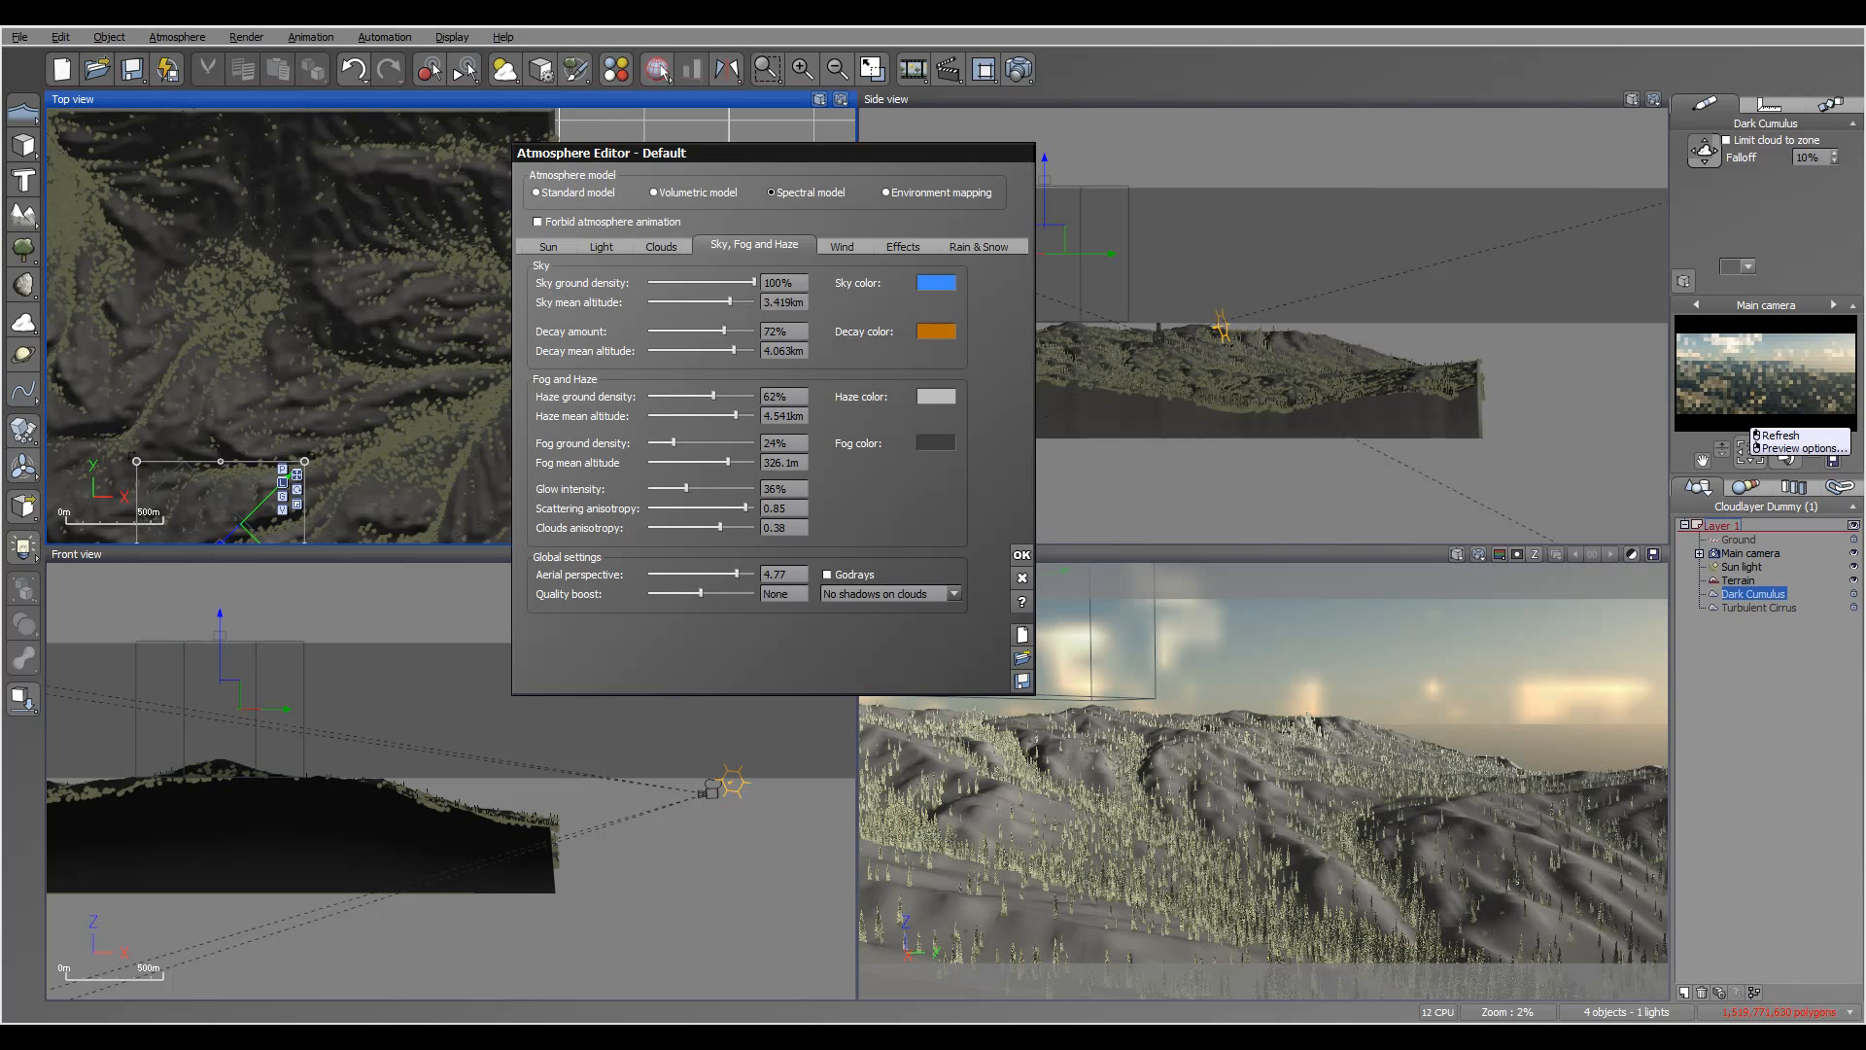
left_click(1756, 435)
left_click_drag(736, 573, 708, 574)
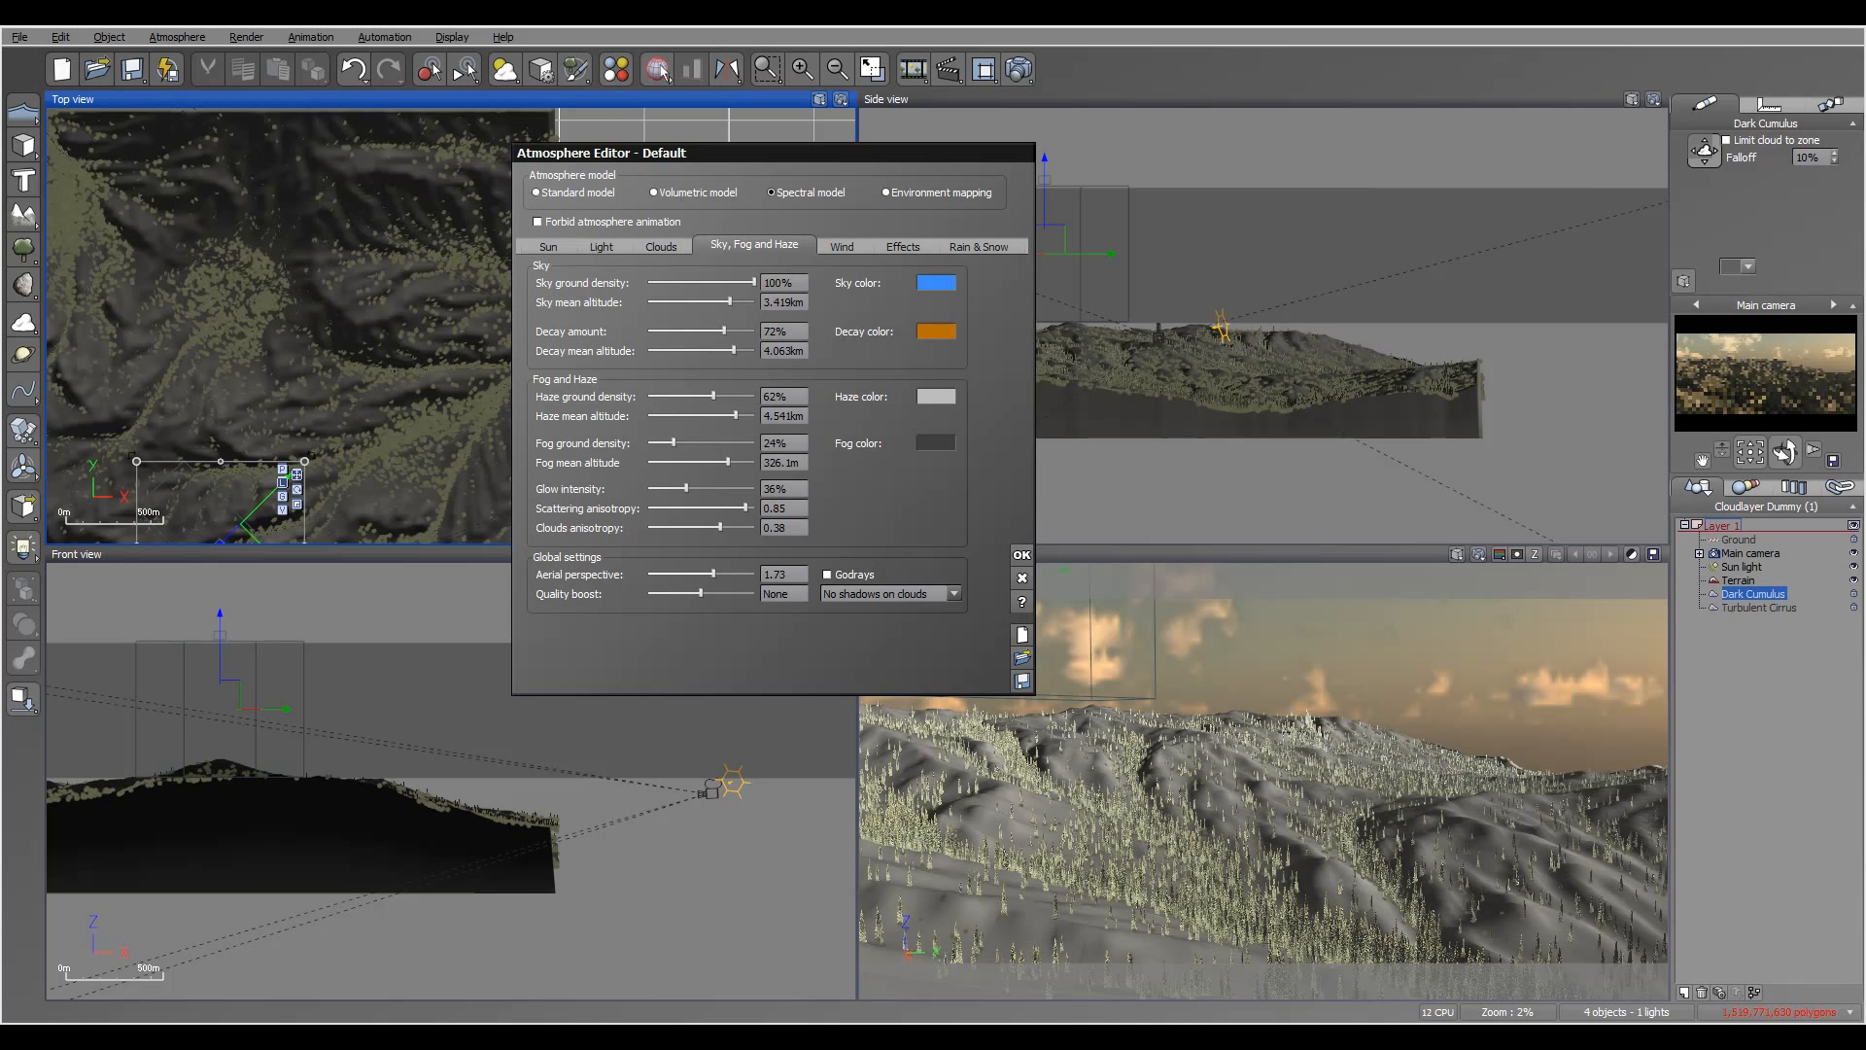
key("Return")
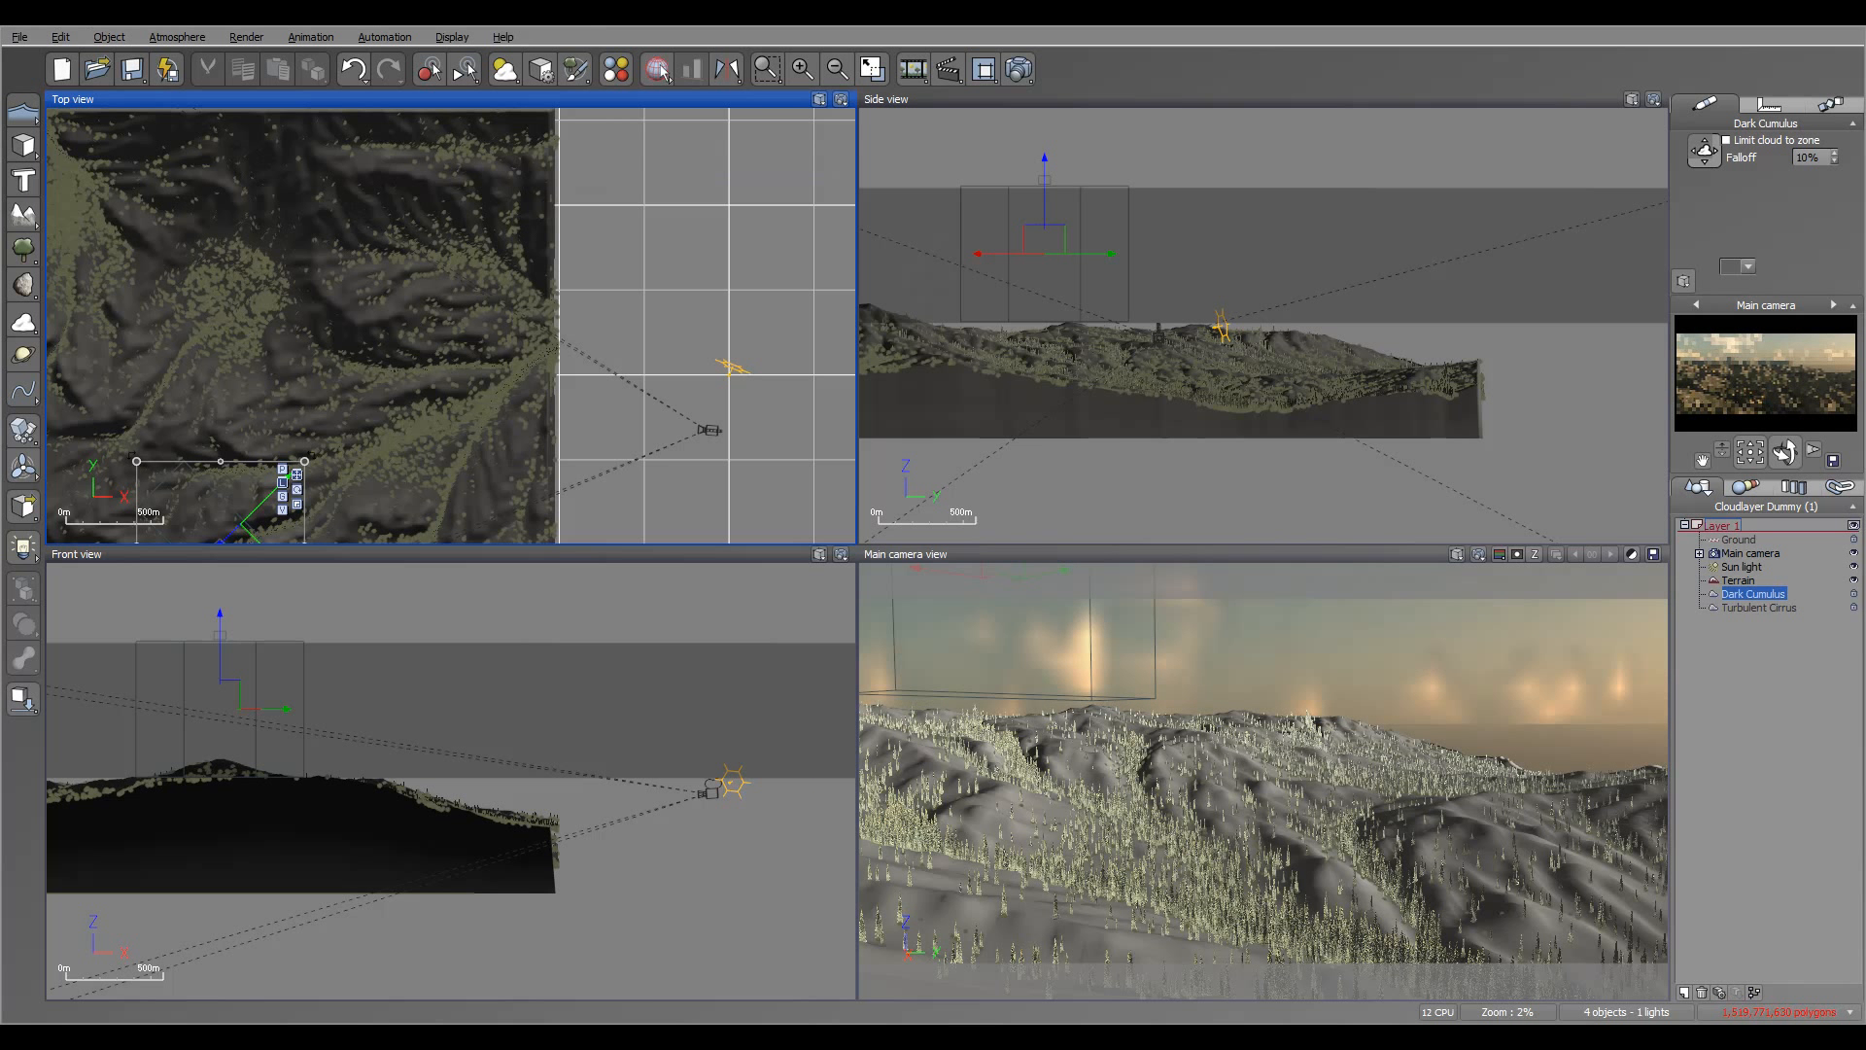
- Nudge the sun light slightly toward the terrain and raise it slightly, refreshing the preview to compare heights
left_click(1740, 566)
right_click_drag(467, 314, 652, 370)
left_click_drag(637, 381, 631, 377)
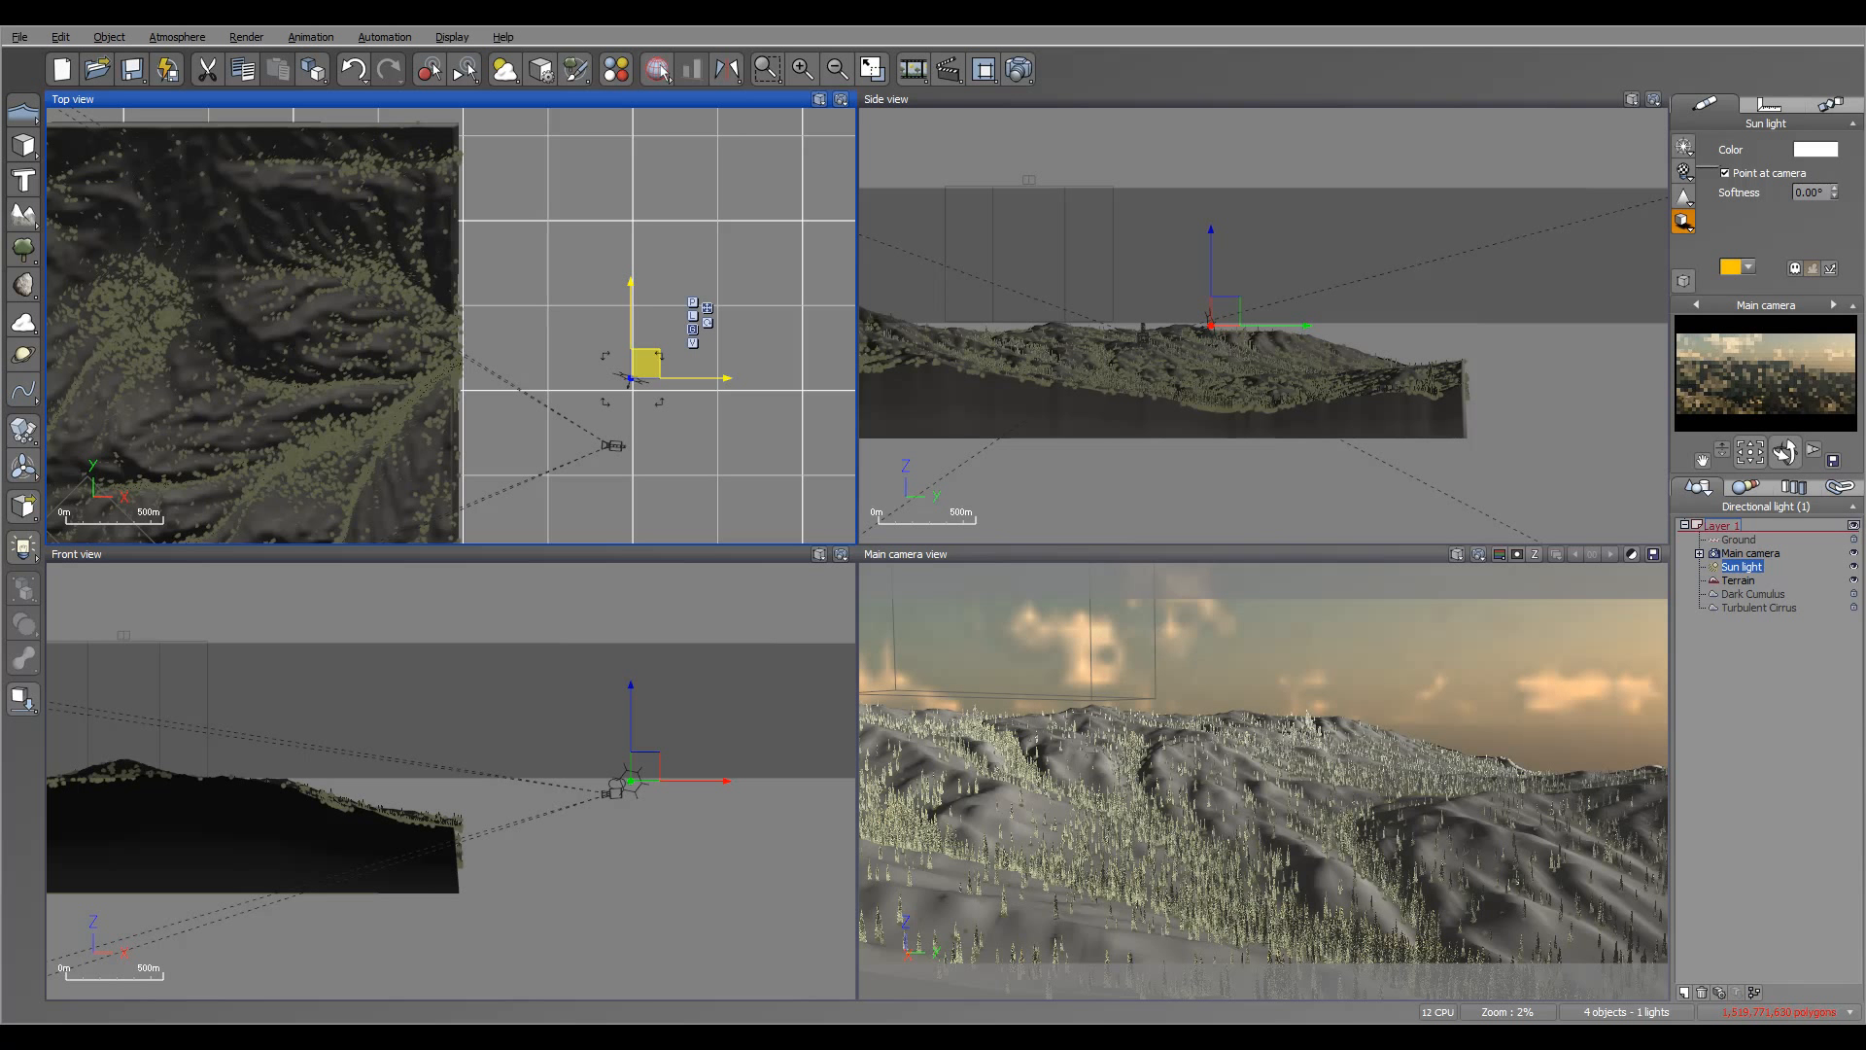
left_click_drag(1211, 262, 1211, 266)
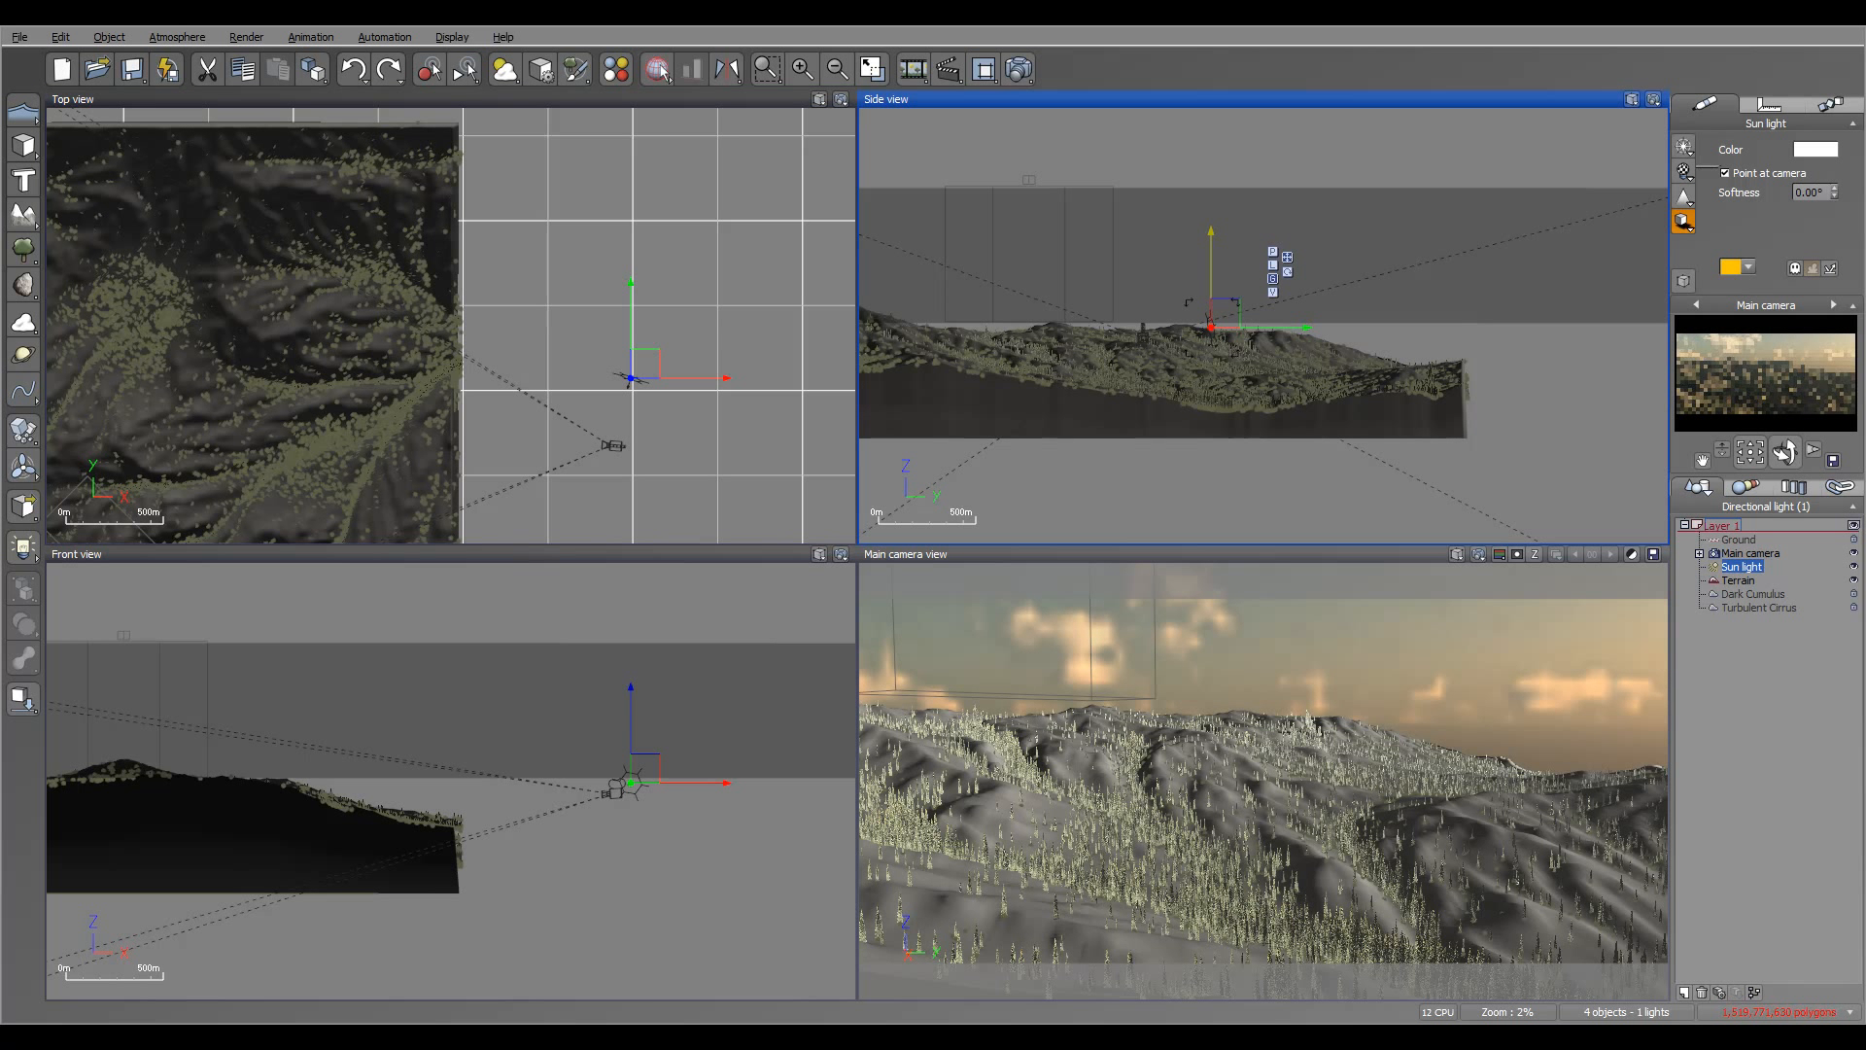
right_click(1737, 427)
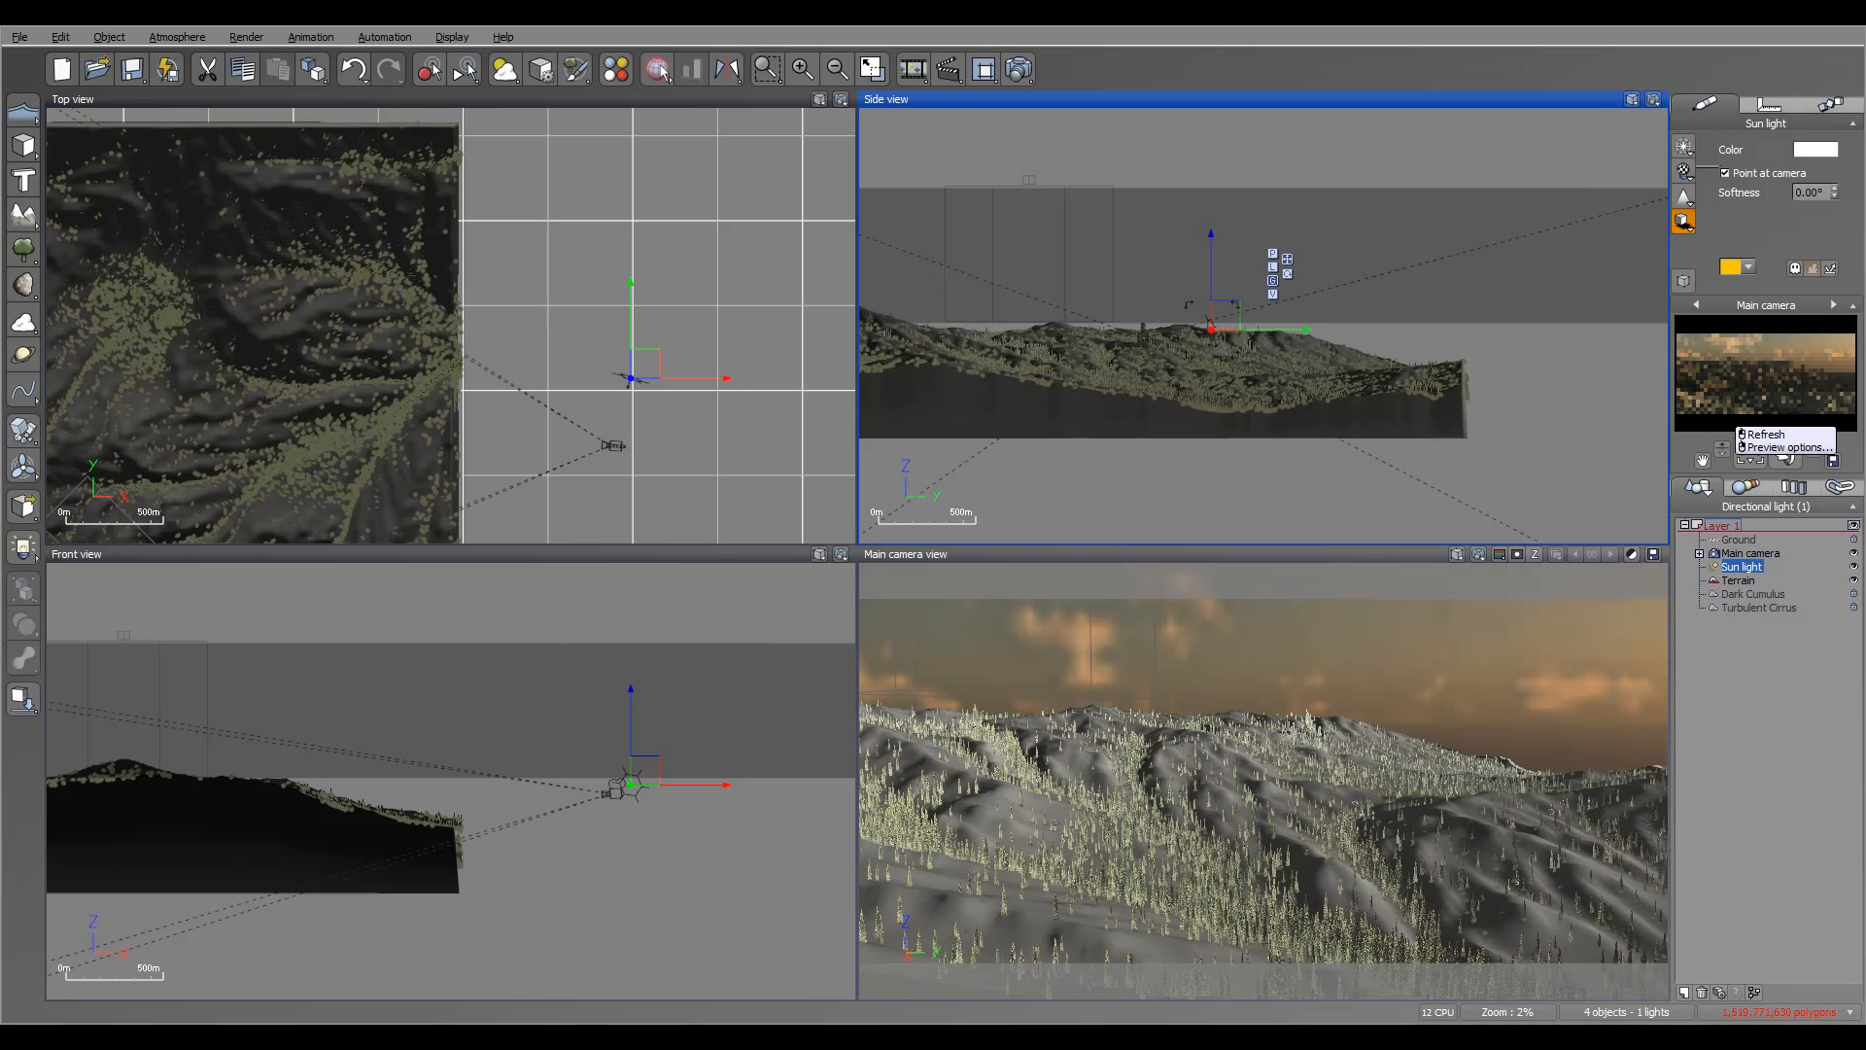
right_click(1718, 338)
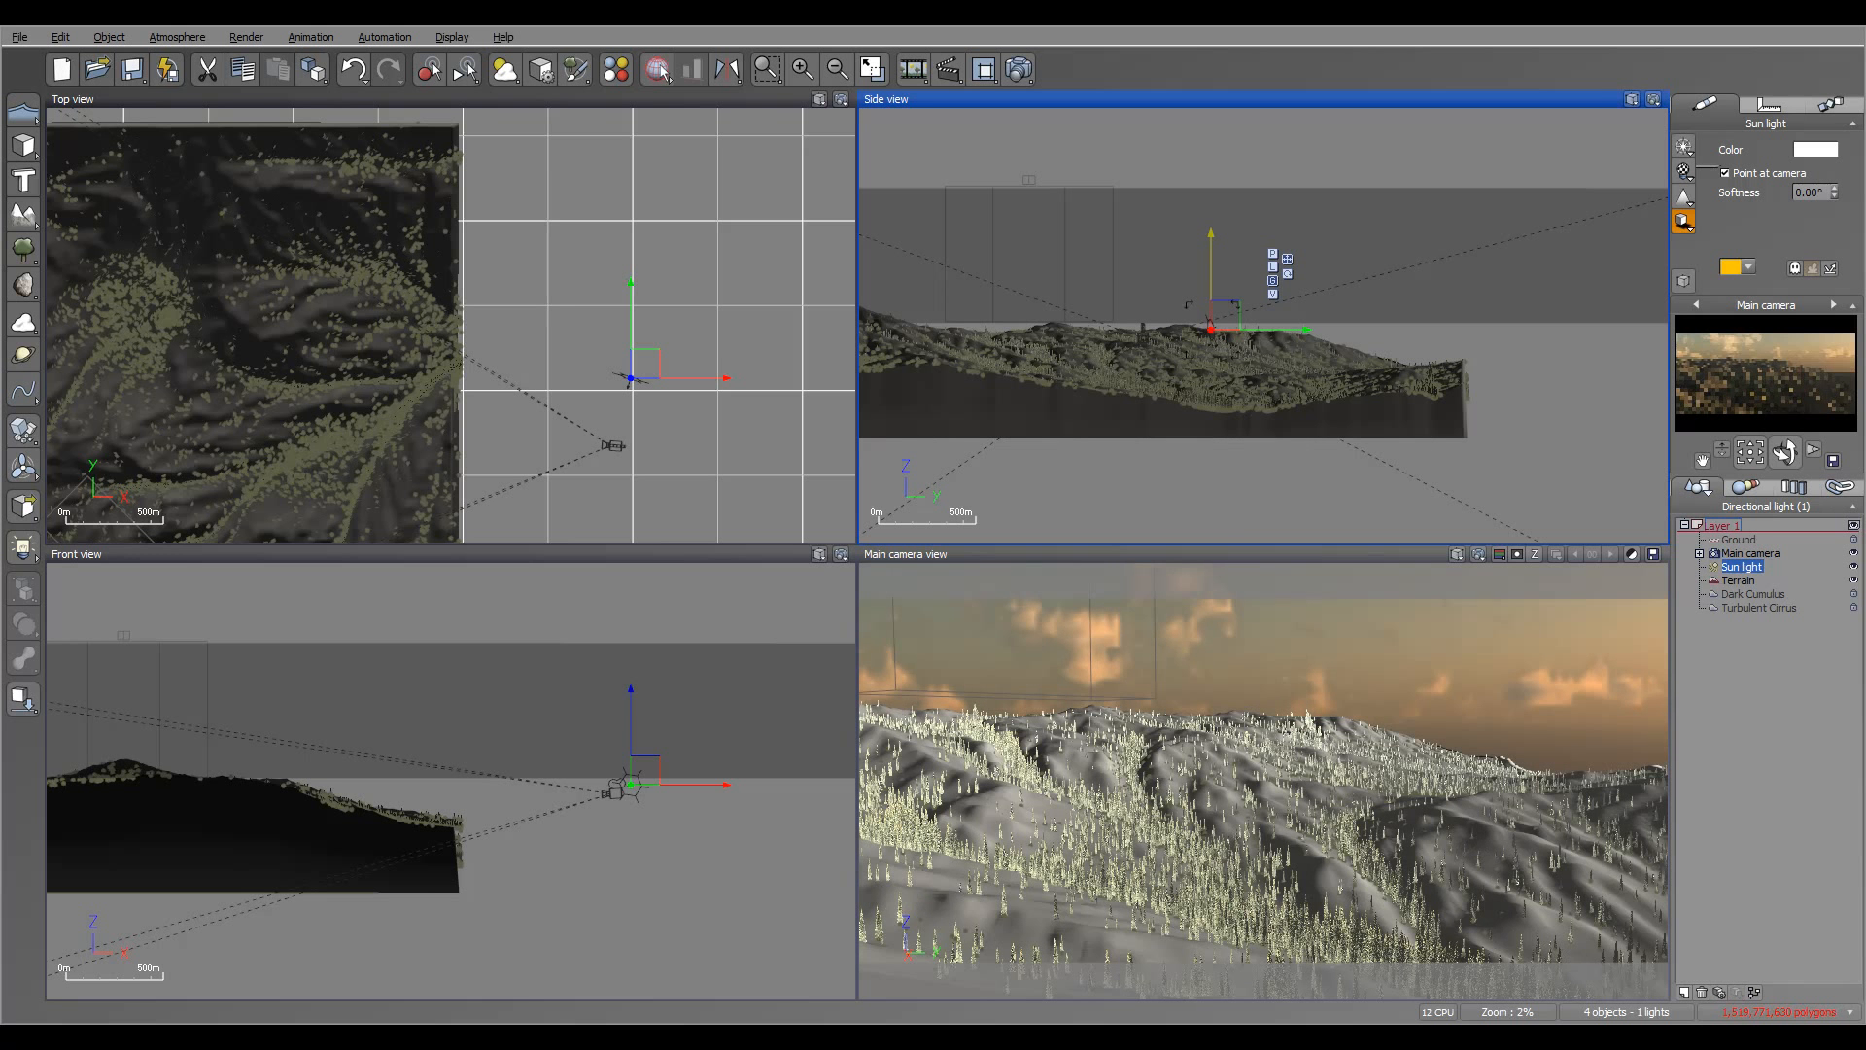
left_click_drag(1211, 247, 1211, 240)
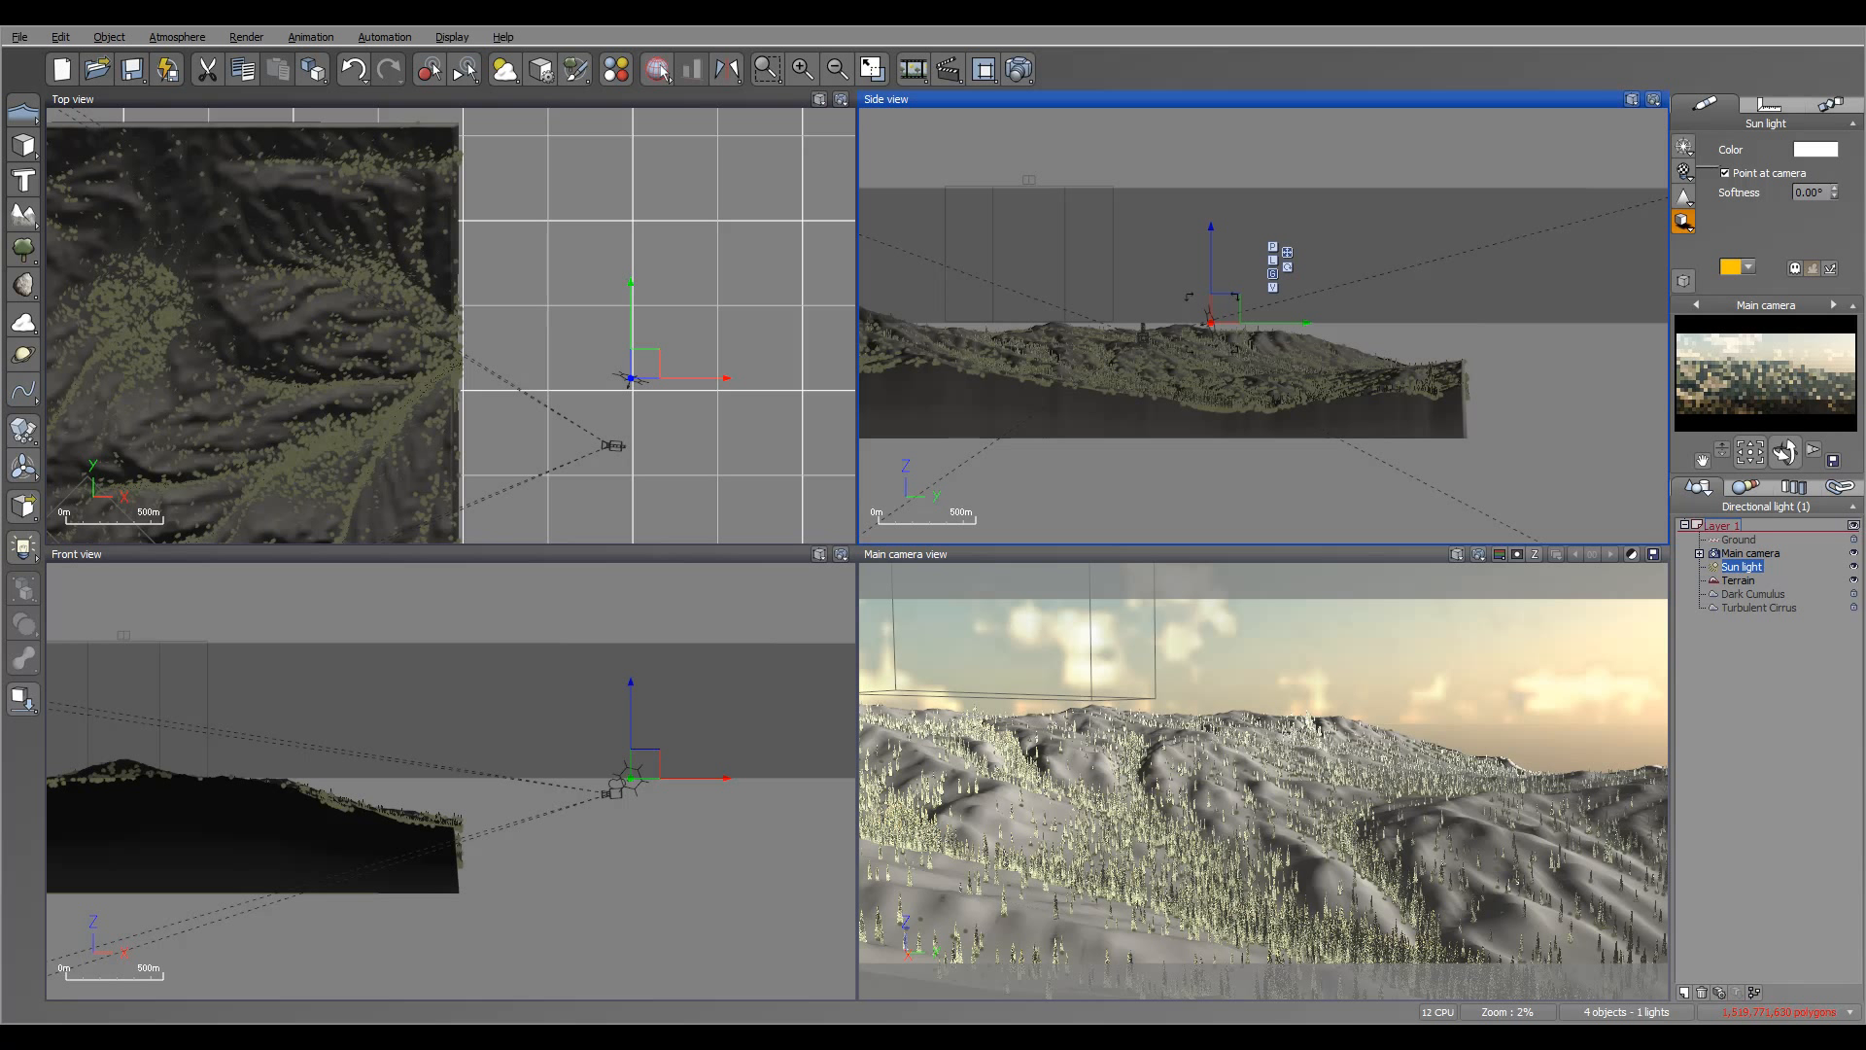
- Set the sun light's shadow density to 96% and accept the light settings
left_click(1683, 222)
left_click(1749, 278)
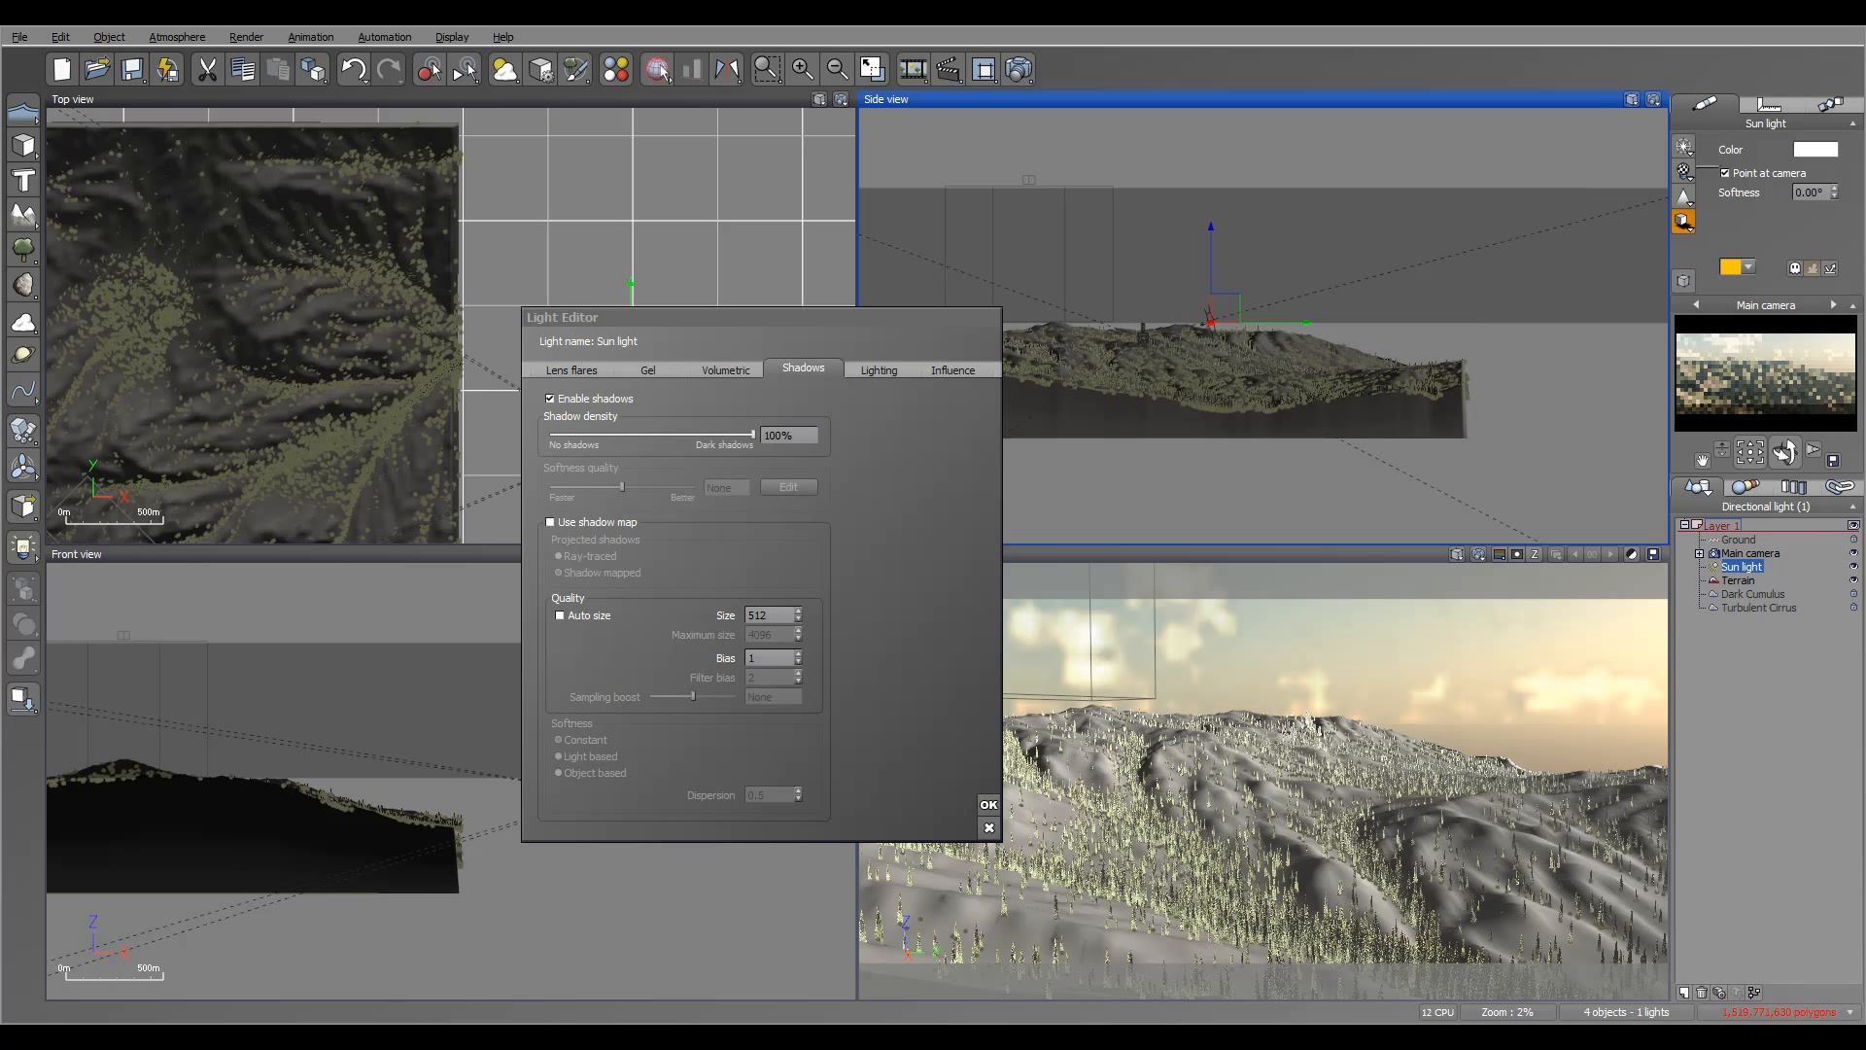
left_click_drag(752, 434, 748, 434)
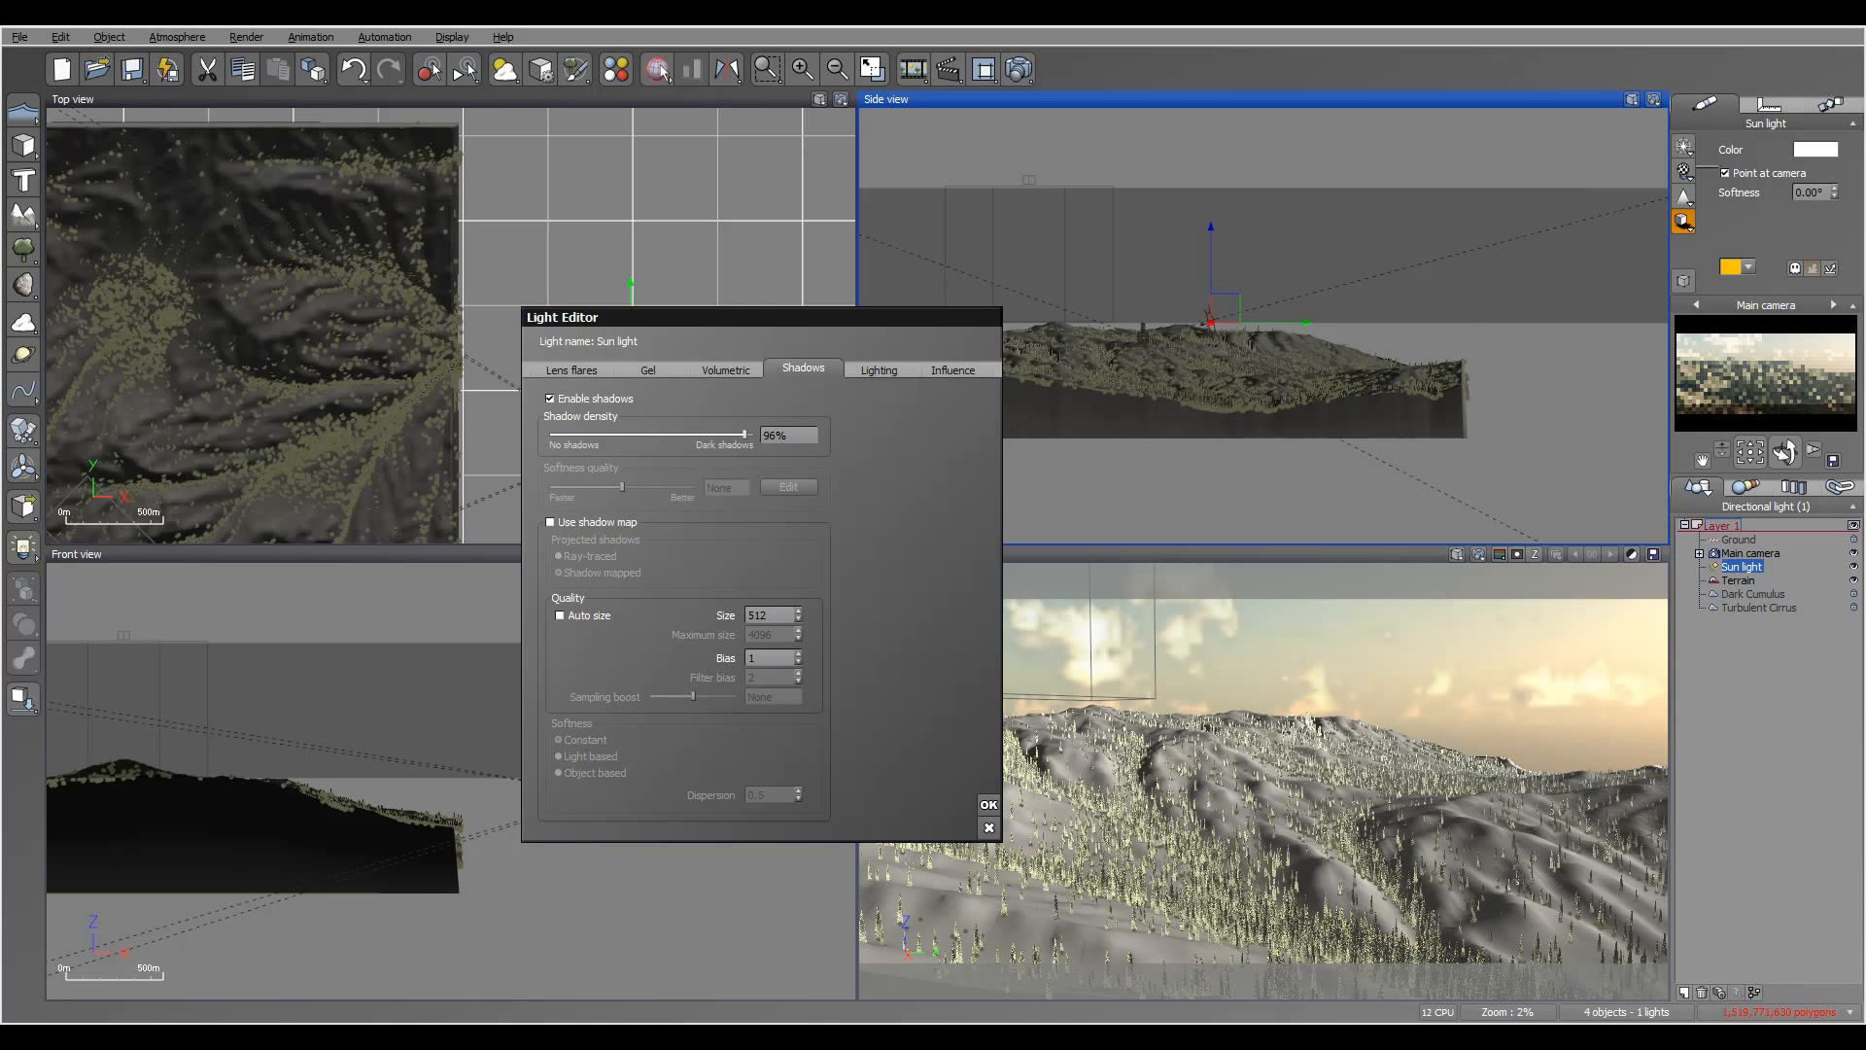
left_click(989, 804)
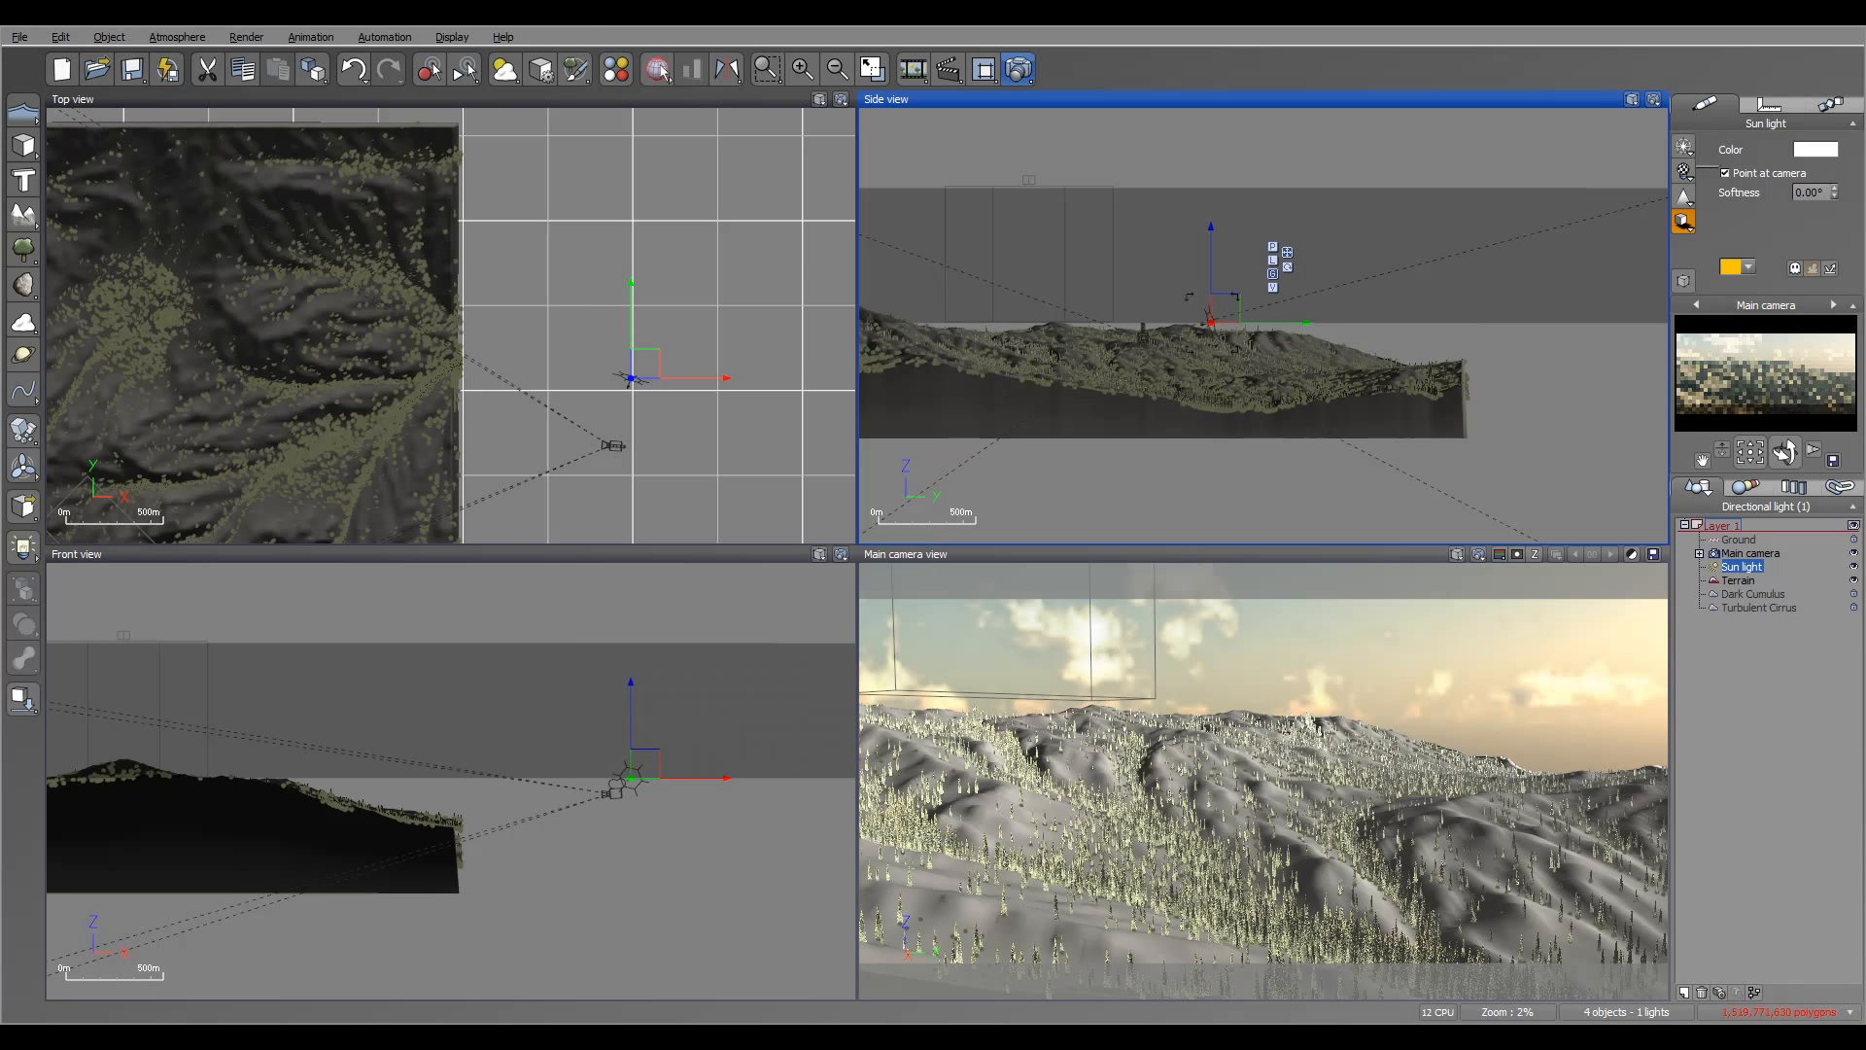
- Render the scene from the main camera, accept the post-render options and hide the finished render
left_click(1018, 69)
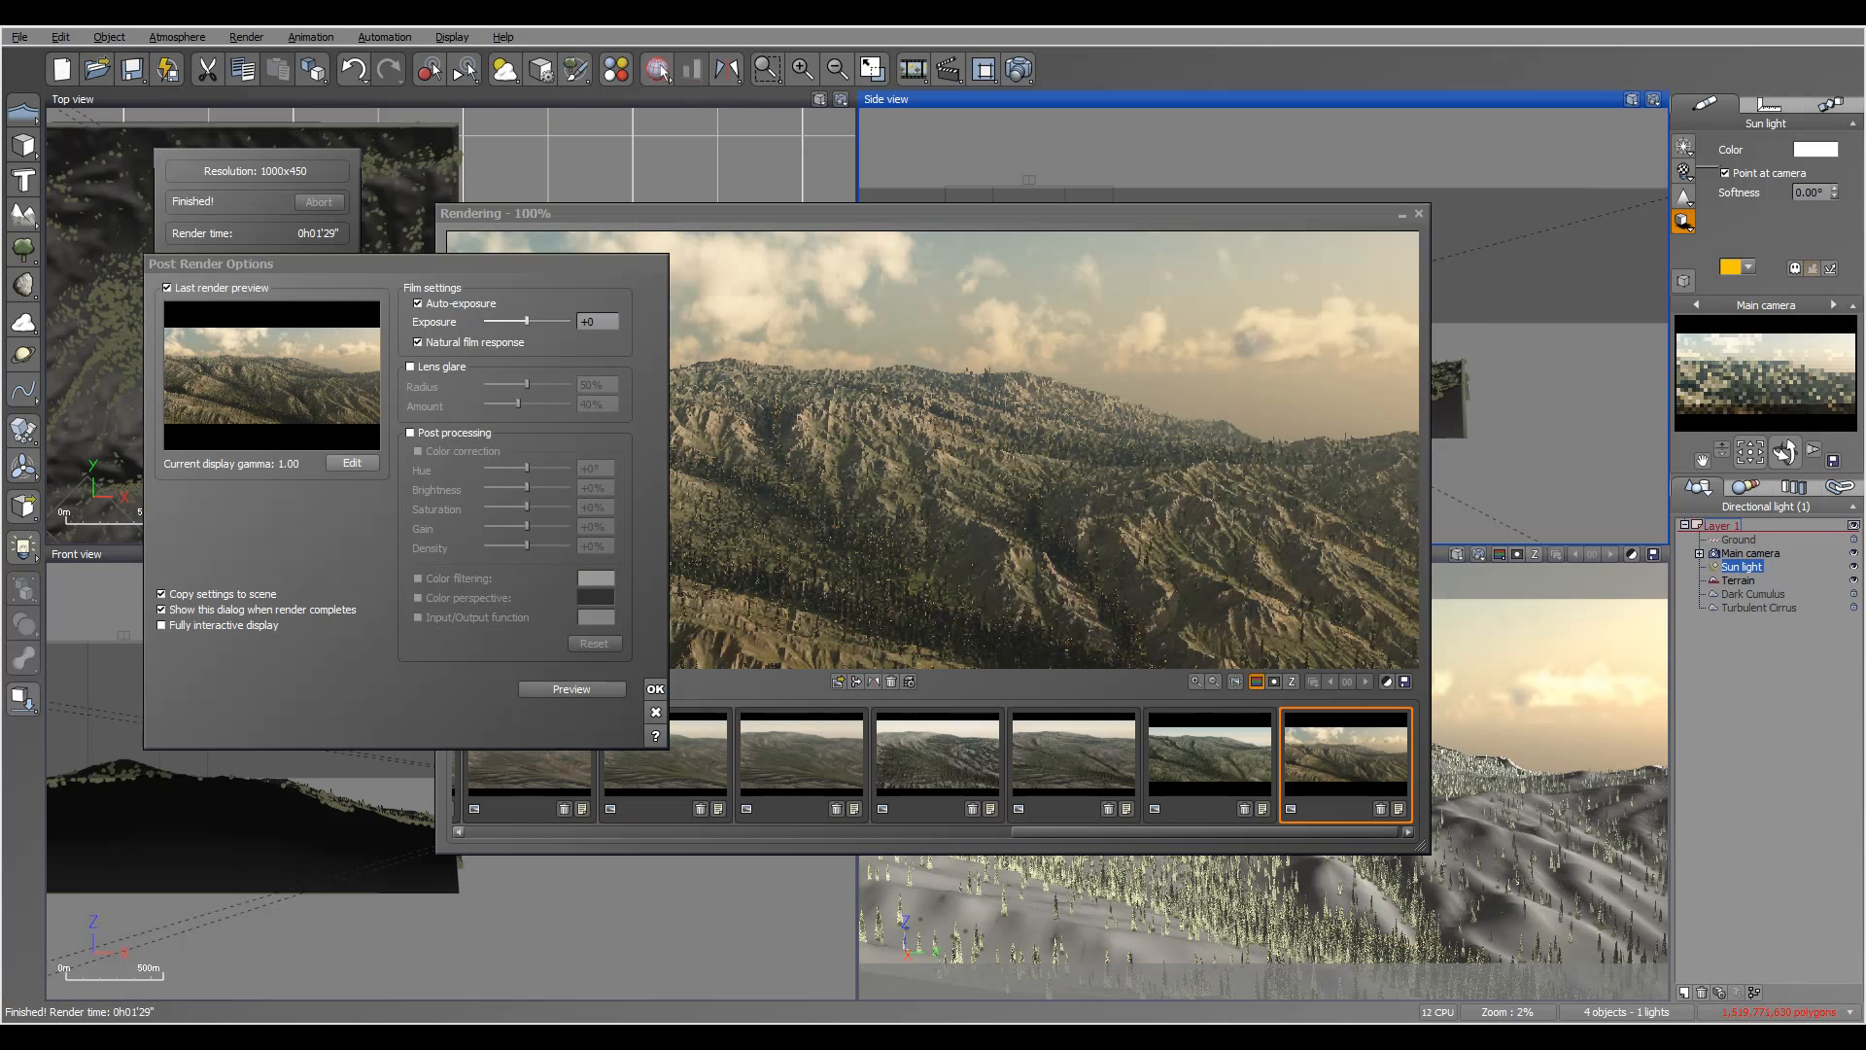
key("Return")
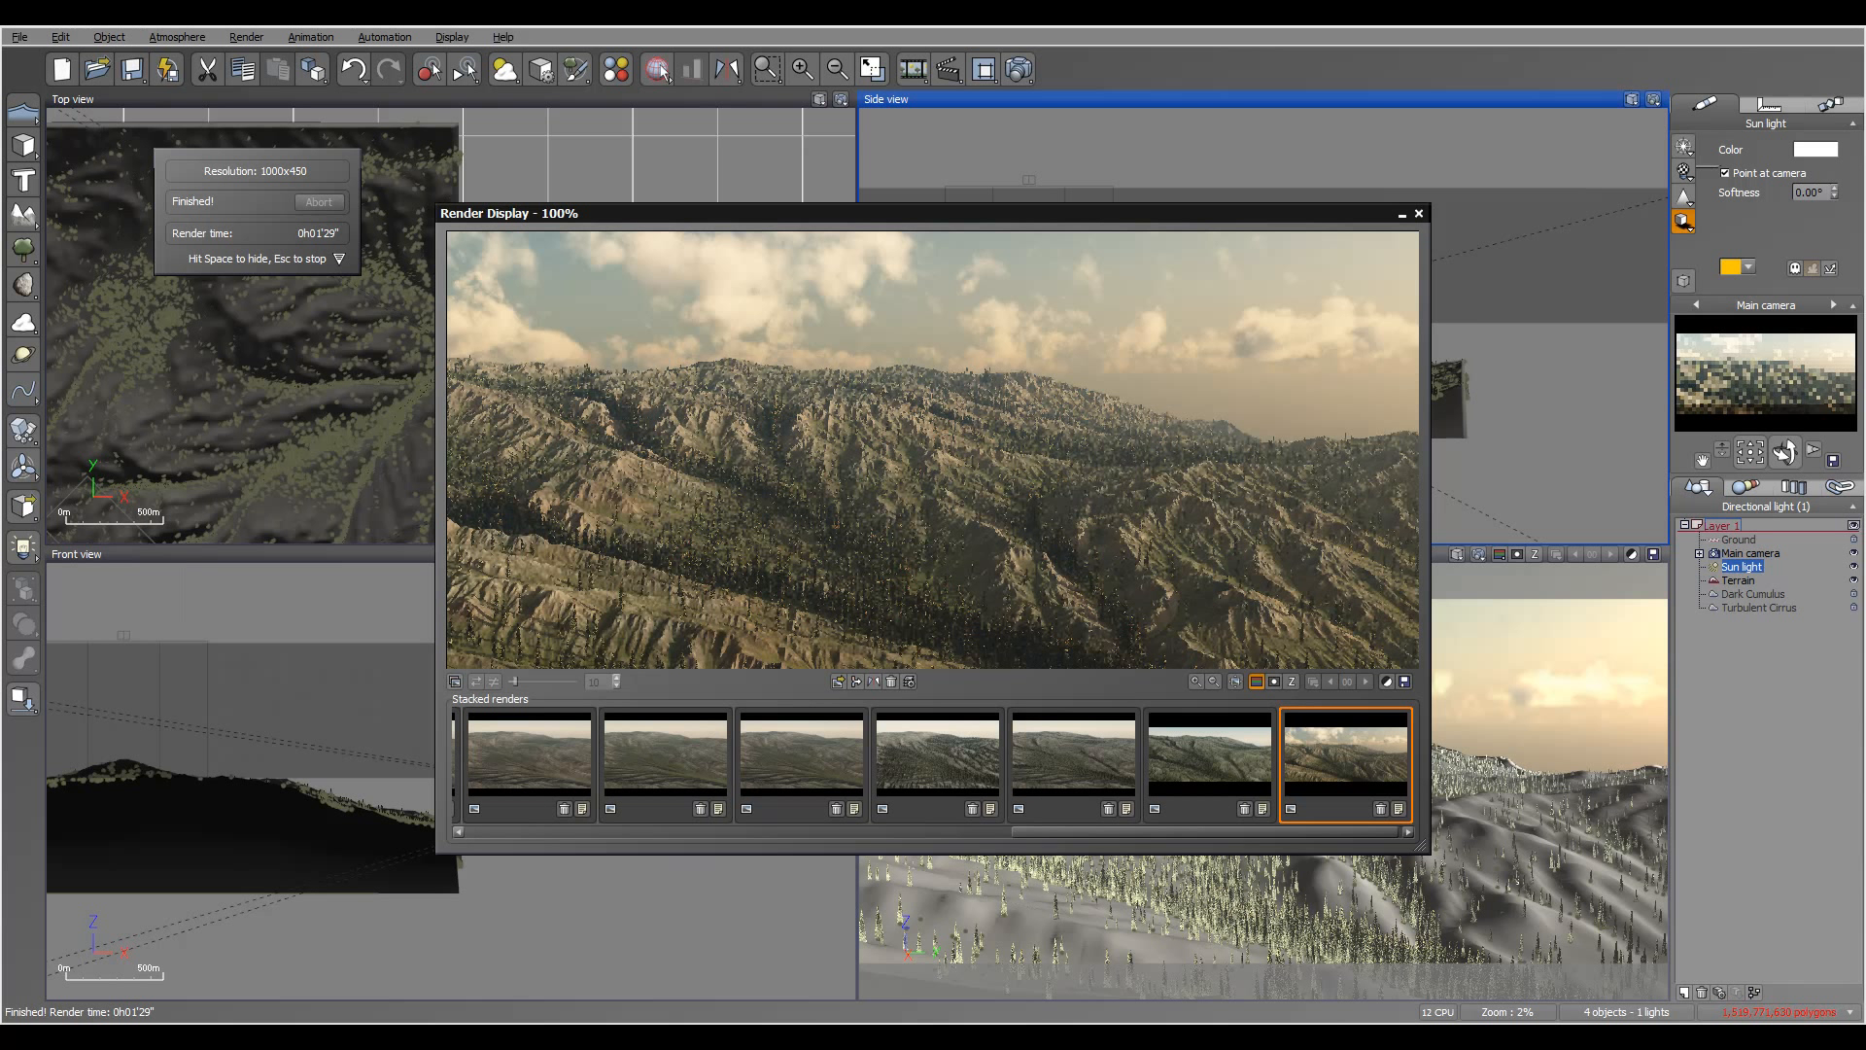
key("space")
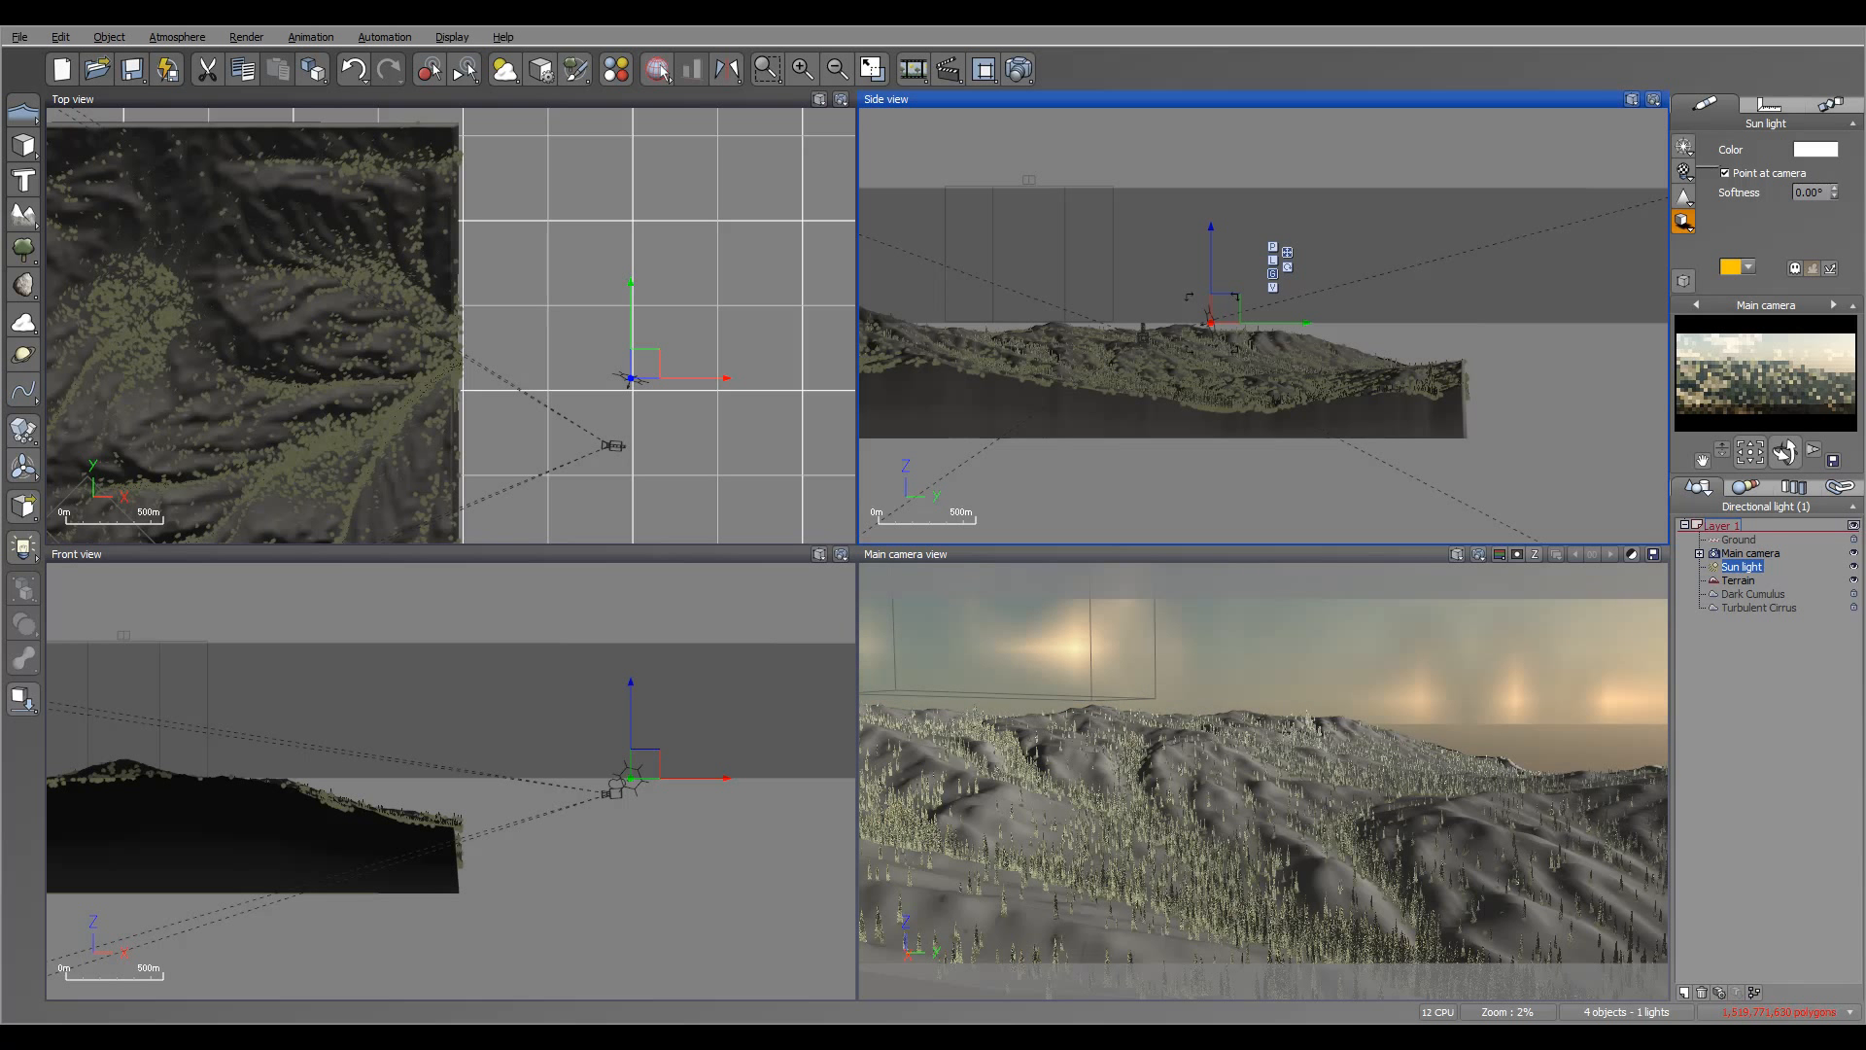
- Set the sun light's shadow density to 89% and accept the light settings
left_click(1749, 266)
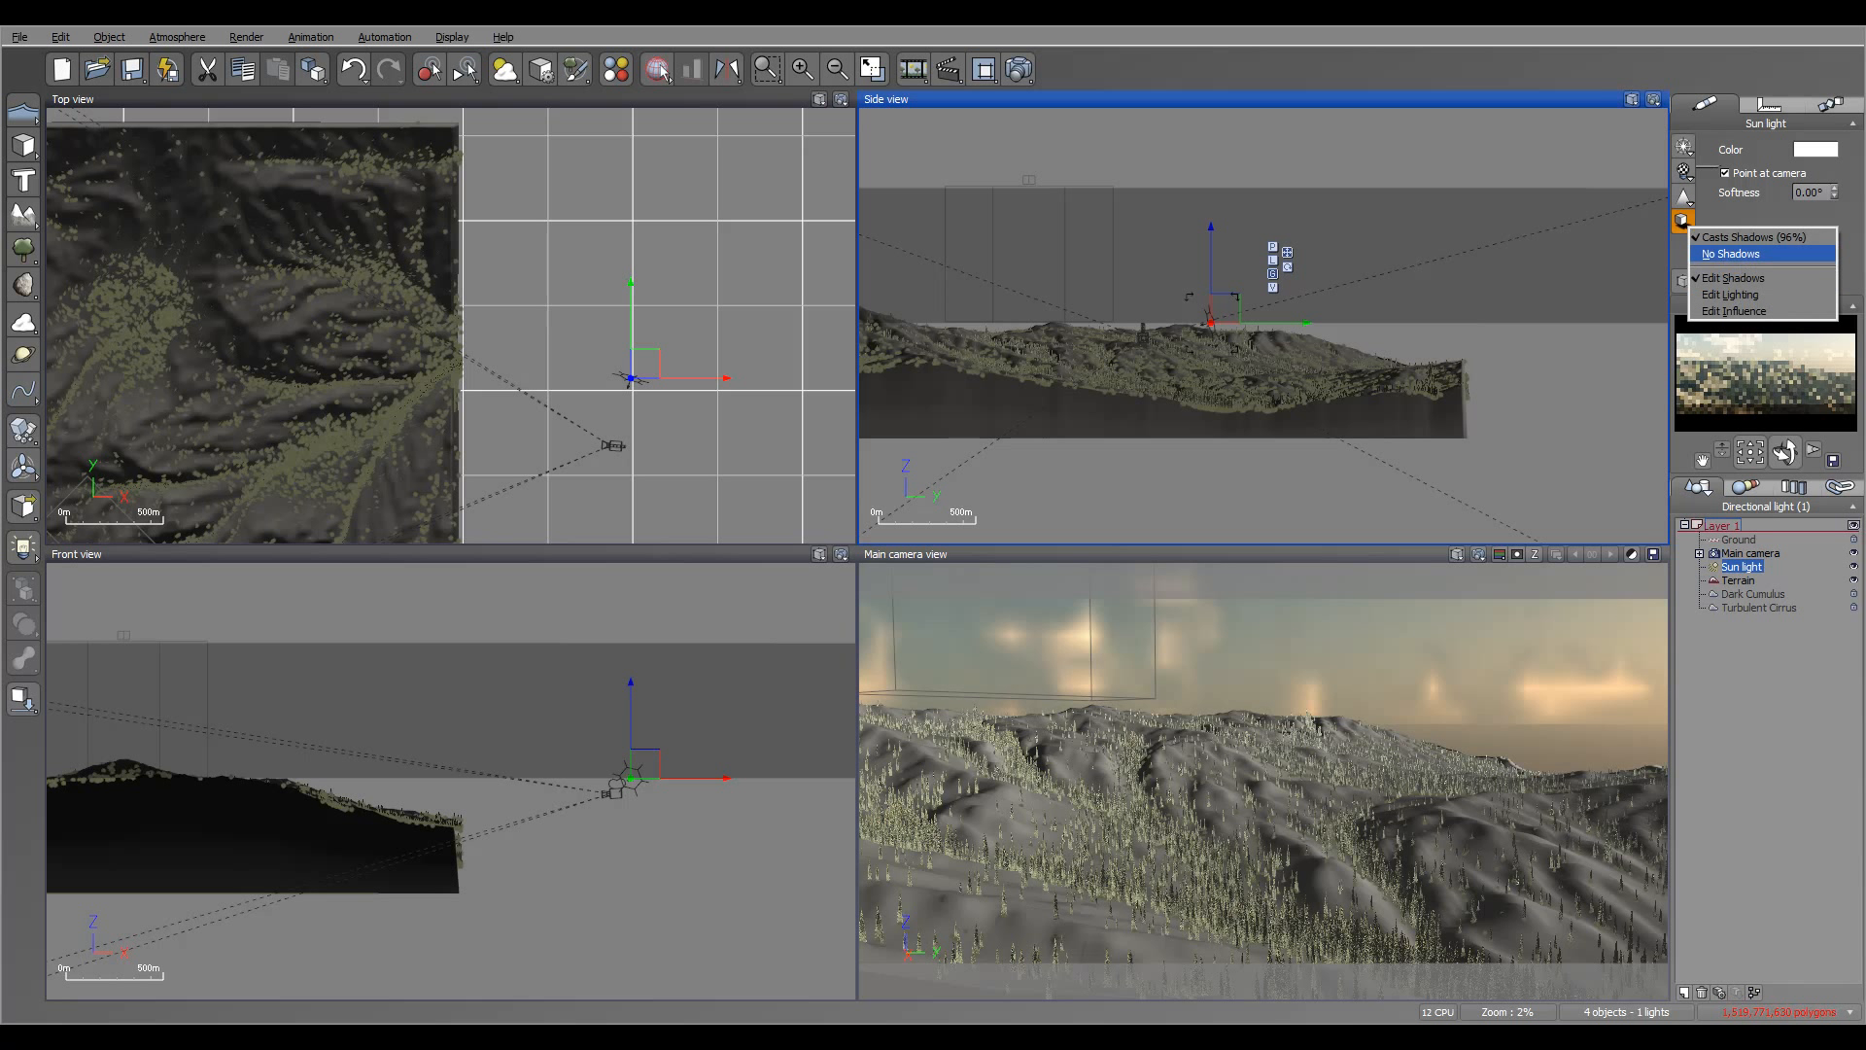
left_click(1761, 277)
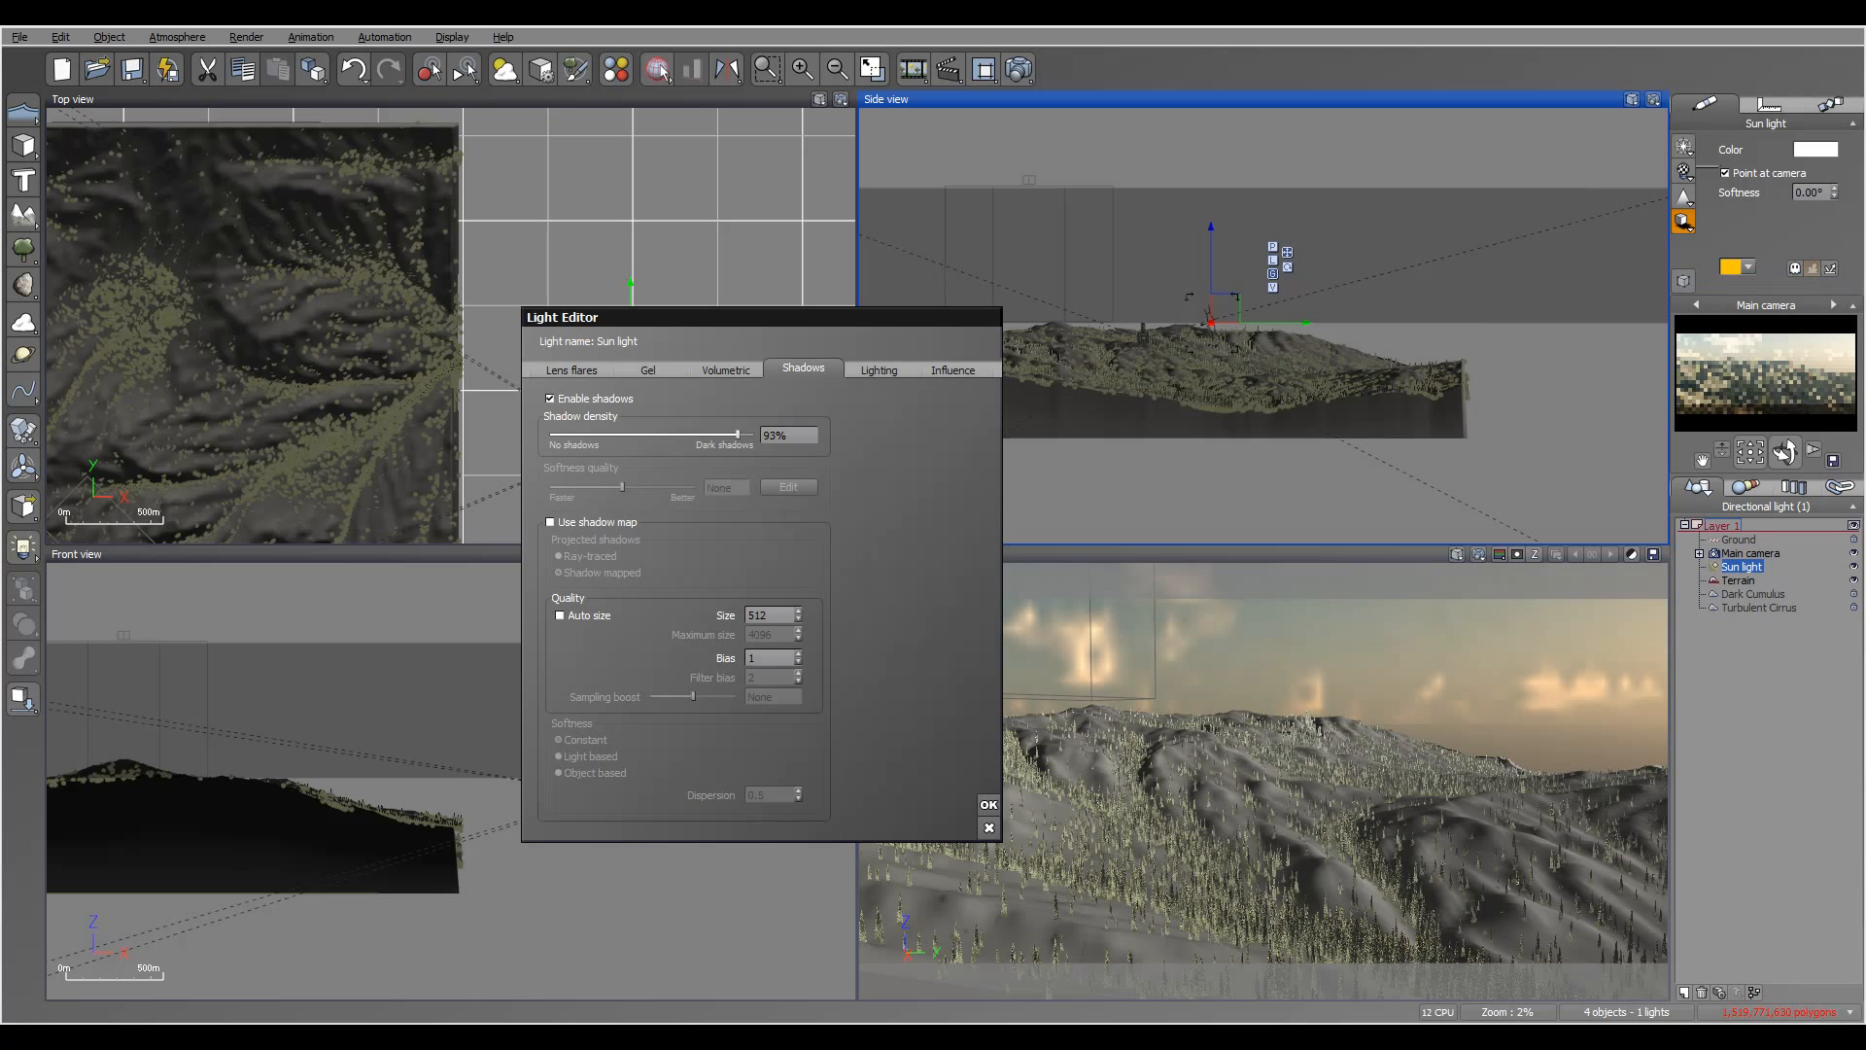
left_click_drag(736, 434, 730, 435)
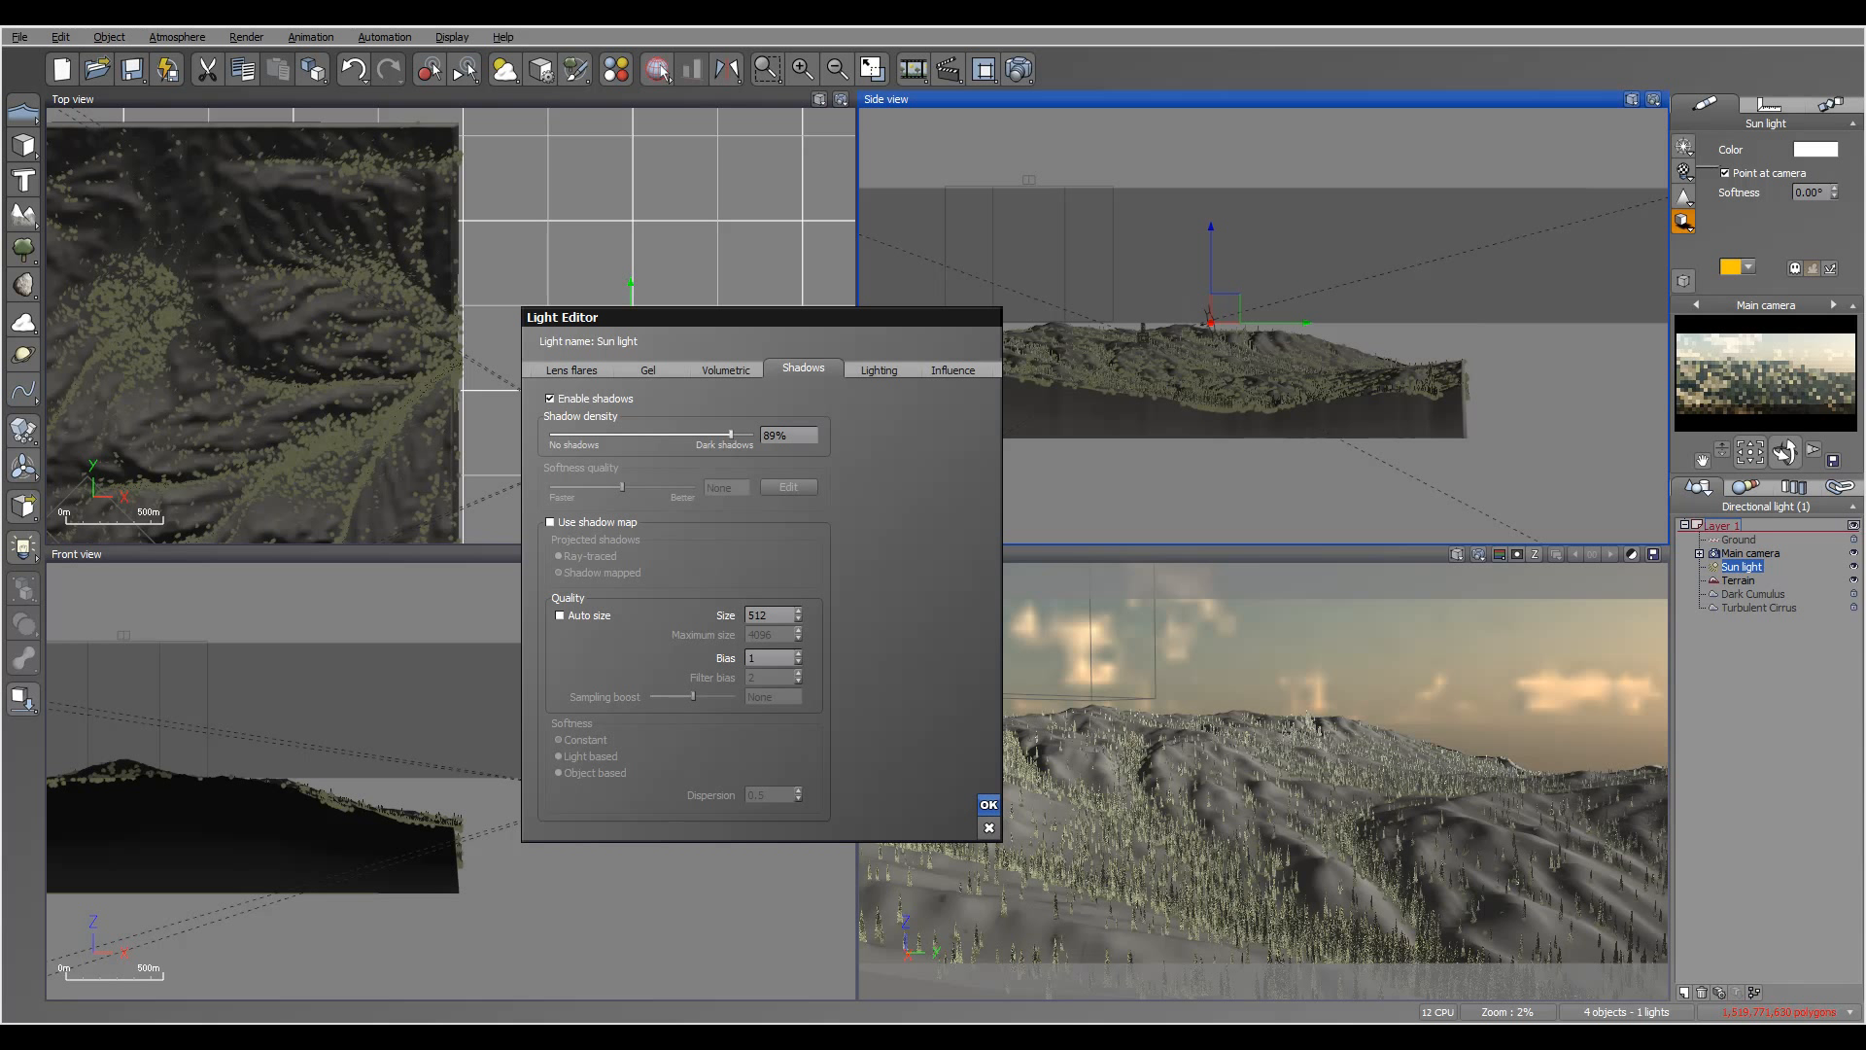
key("Return")
- Set the atmosphere's light balance to 59% toward sunlight and accept the atmosphere changes
key("alt+a")
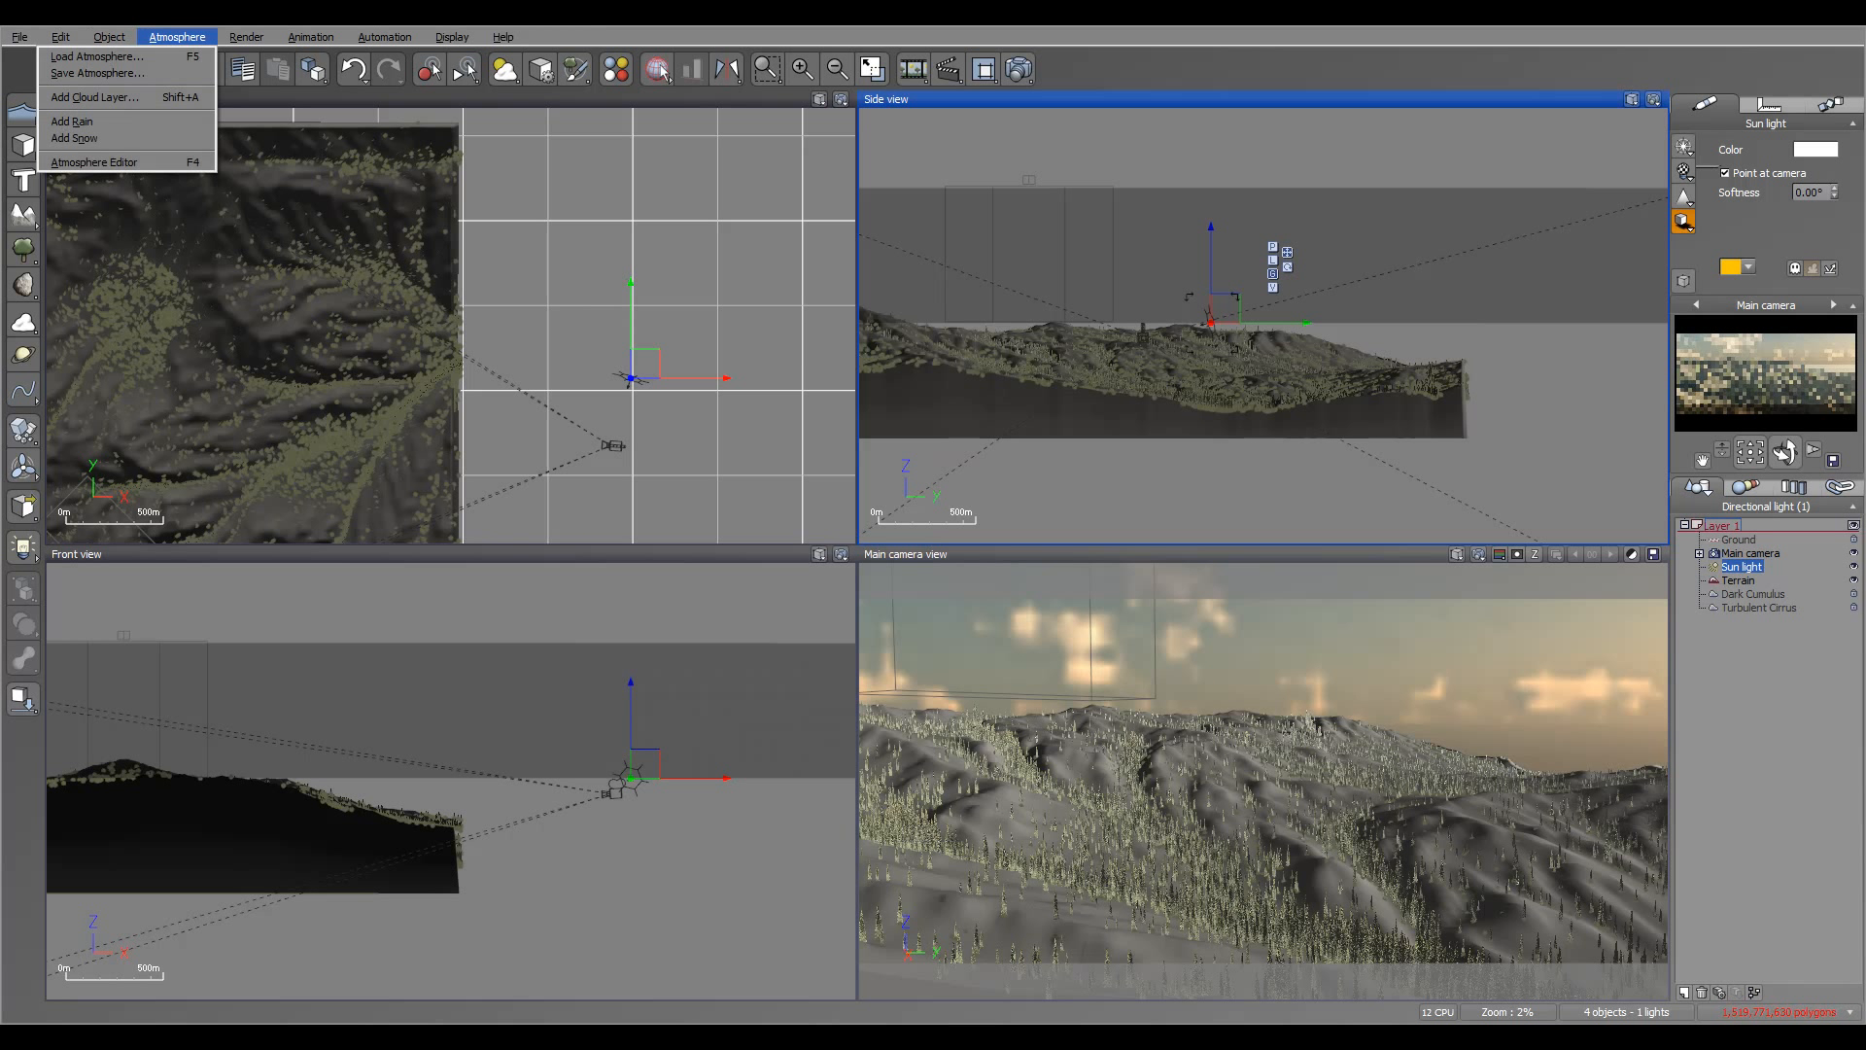
key("Up")
key("Return")
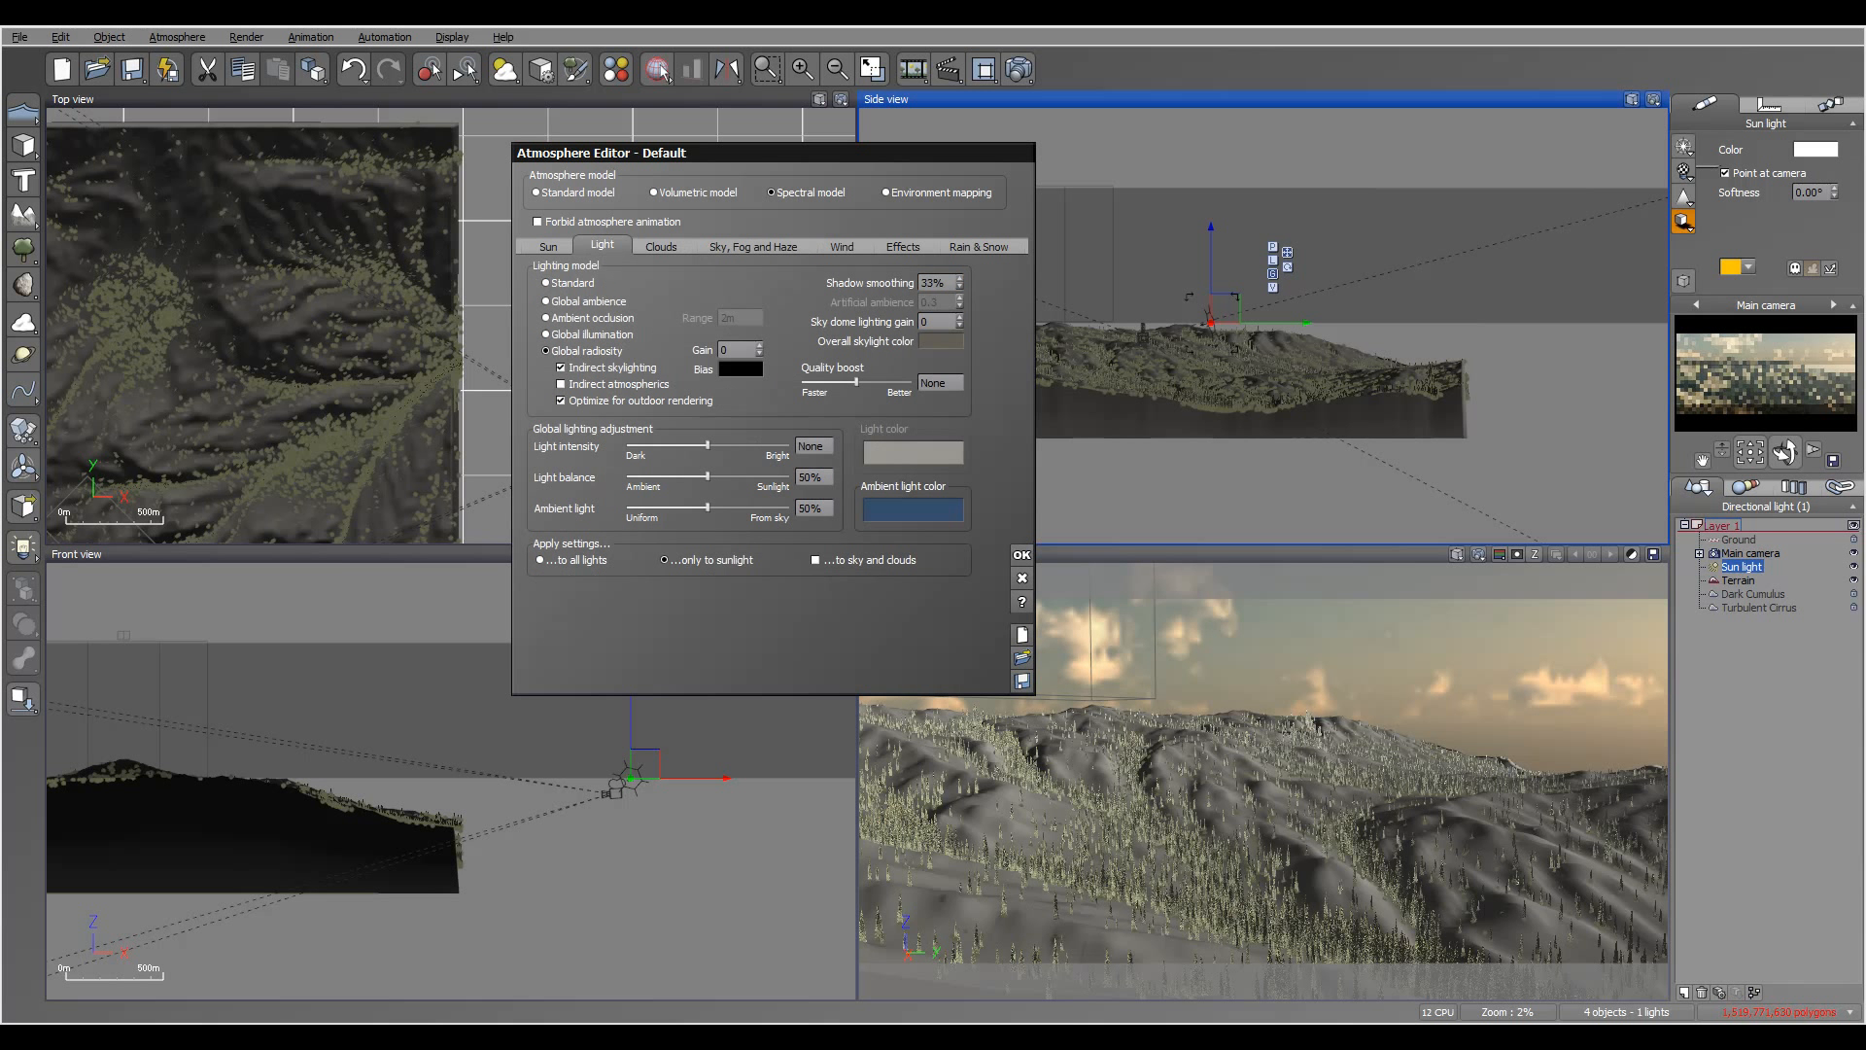
key("Tab")
key("Tab")
key("Right")
key("Right")
key("Right")
key("Right")
key("Right")
key("Right")
key("Right")
key("Right")
key("Right")
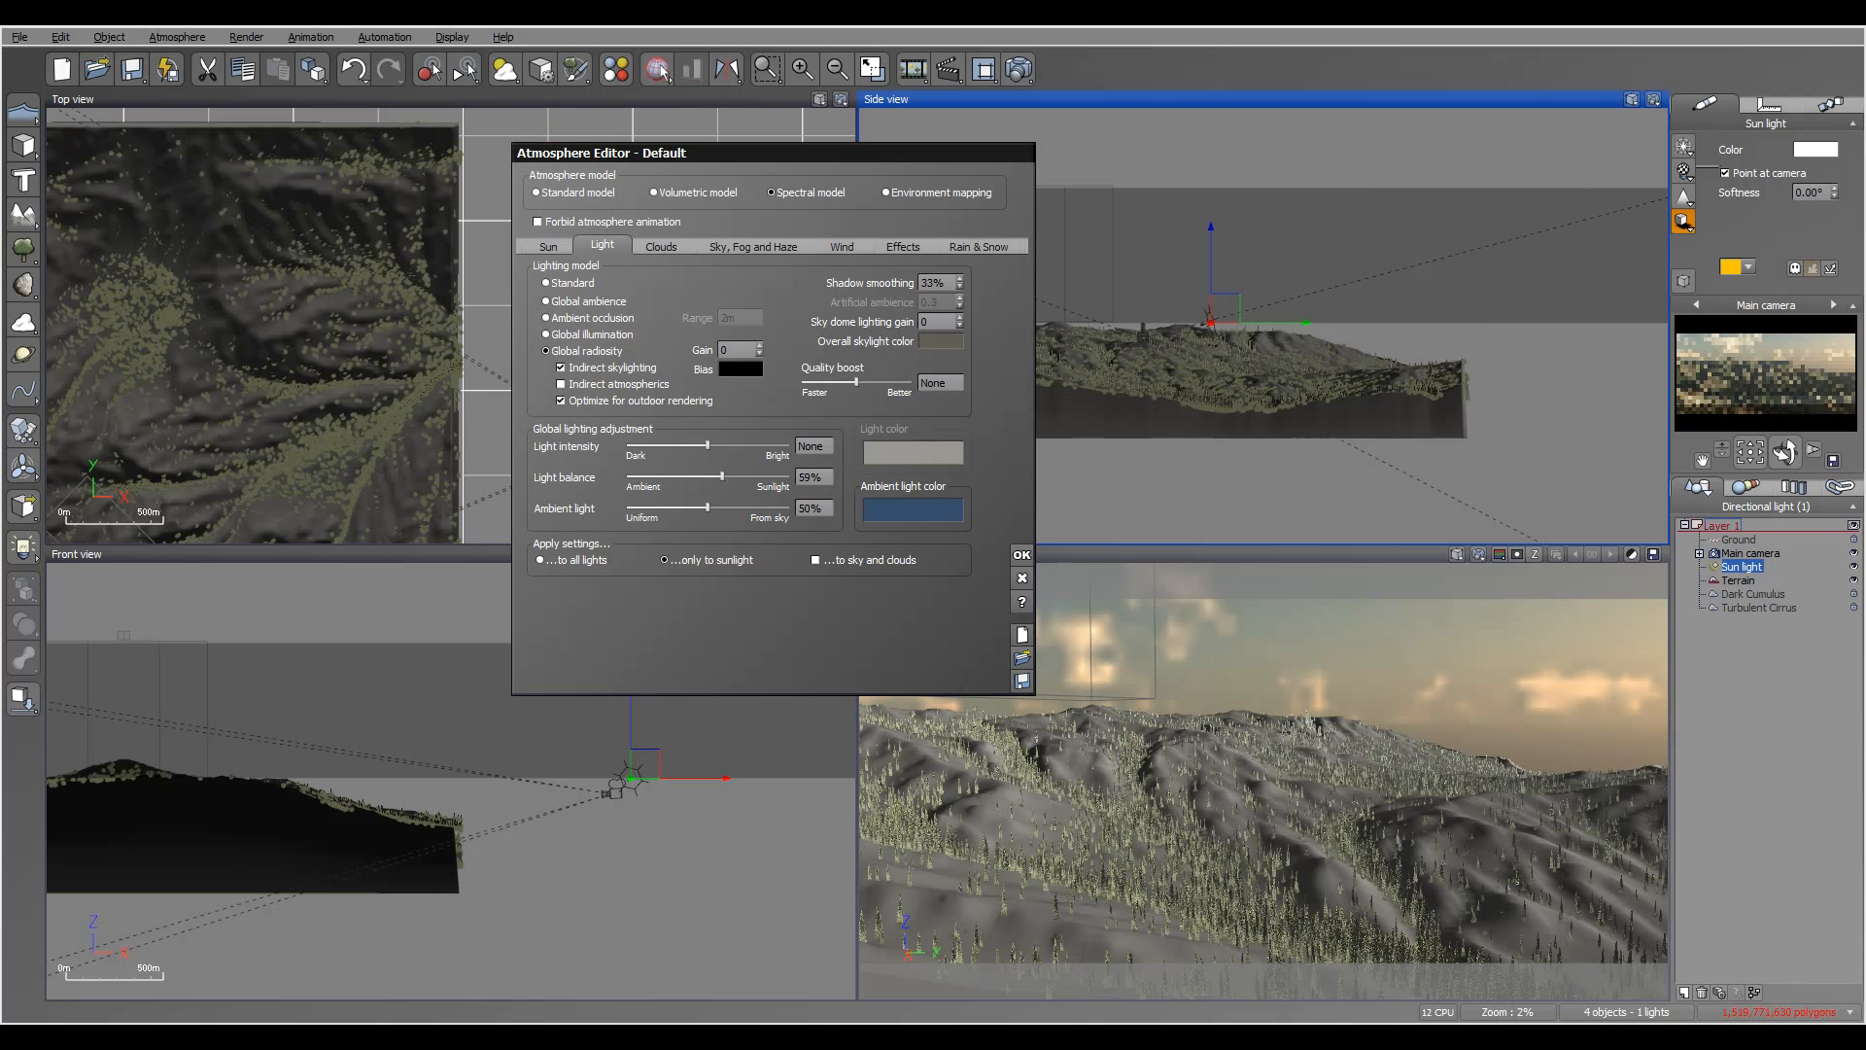
key("Return")
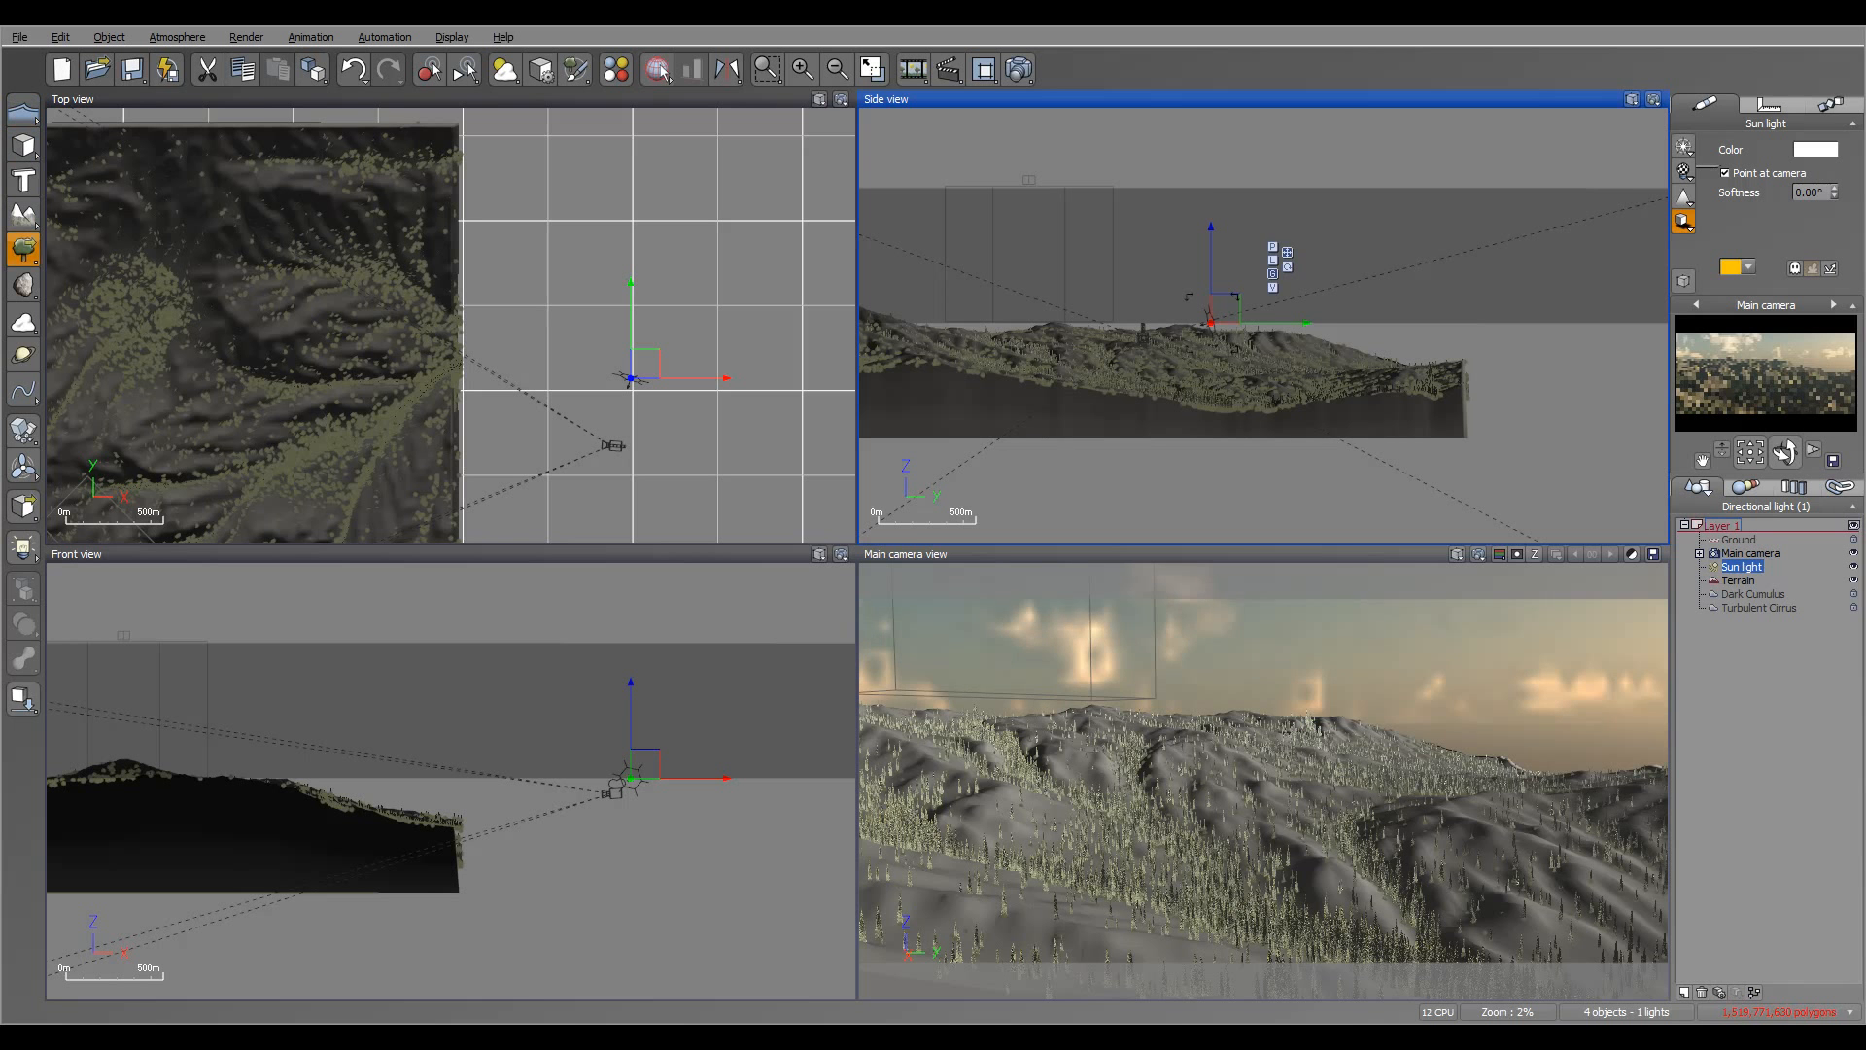
- Add a White Fir (Mature) (HD) plant, move it in front of the main camera and raise it into the camera's view
left_click(22, 249)
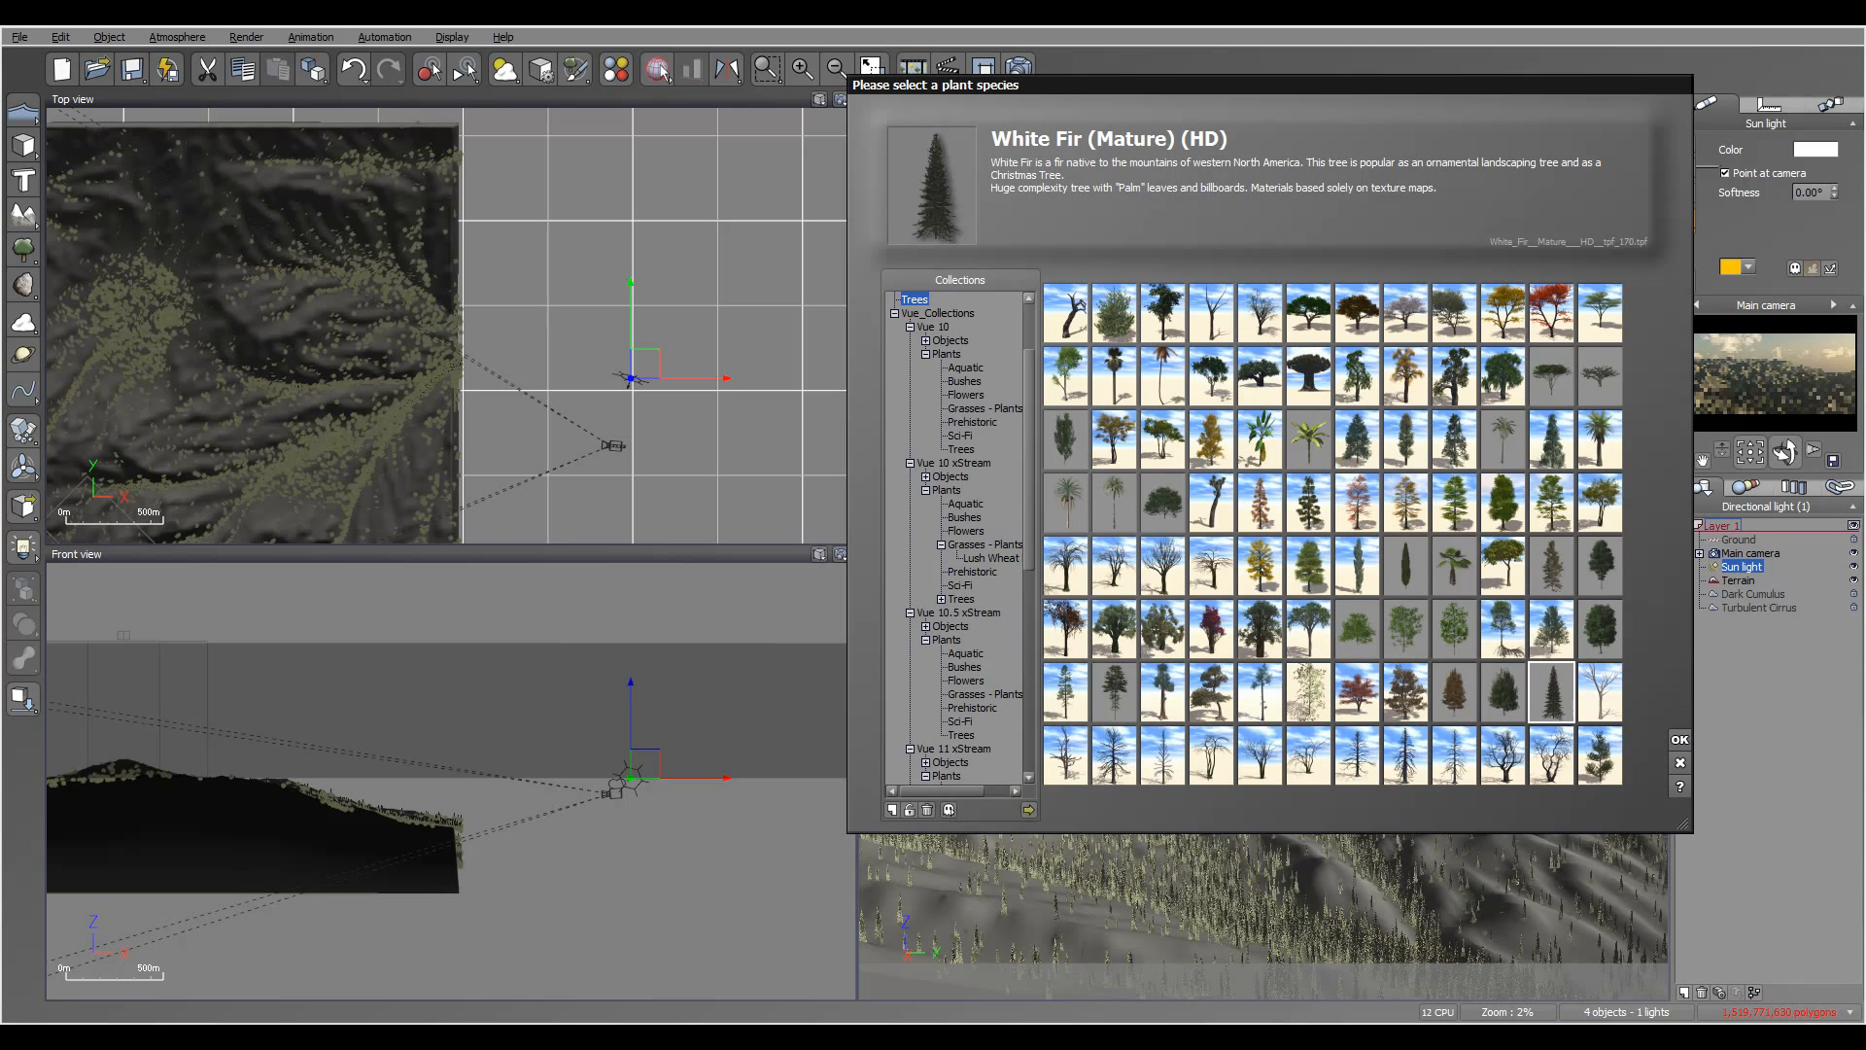
key("Return")
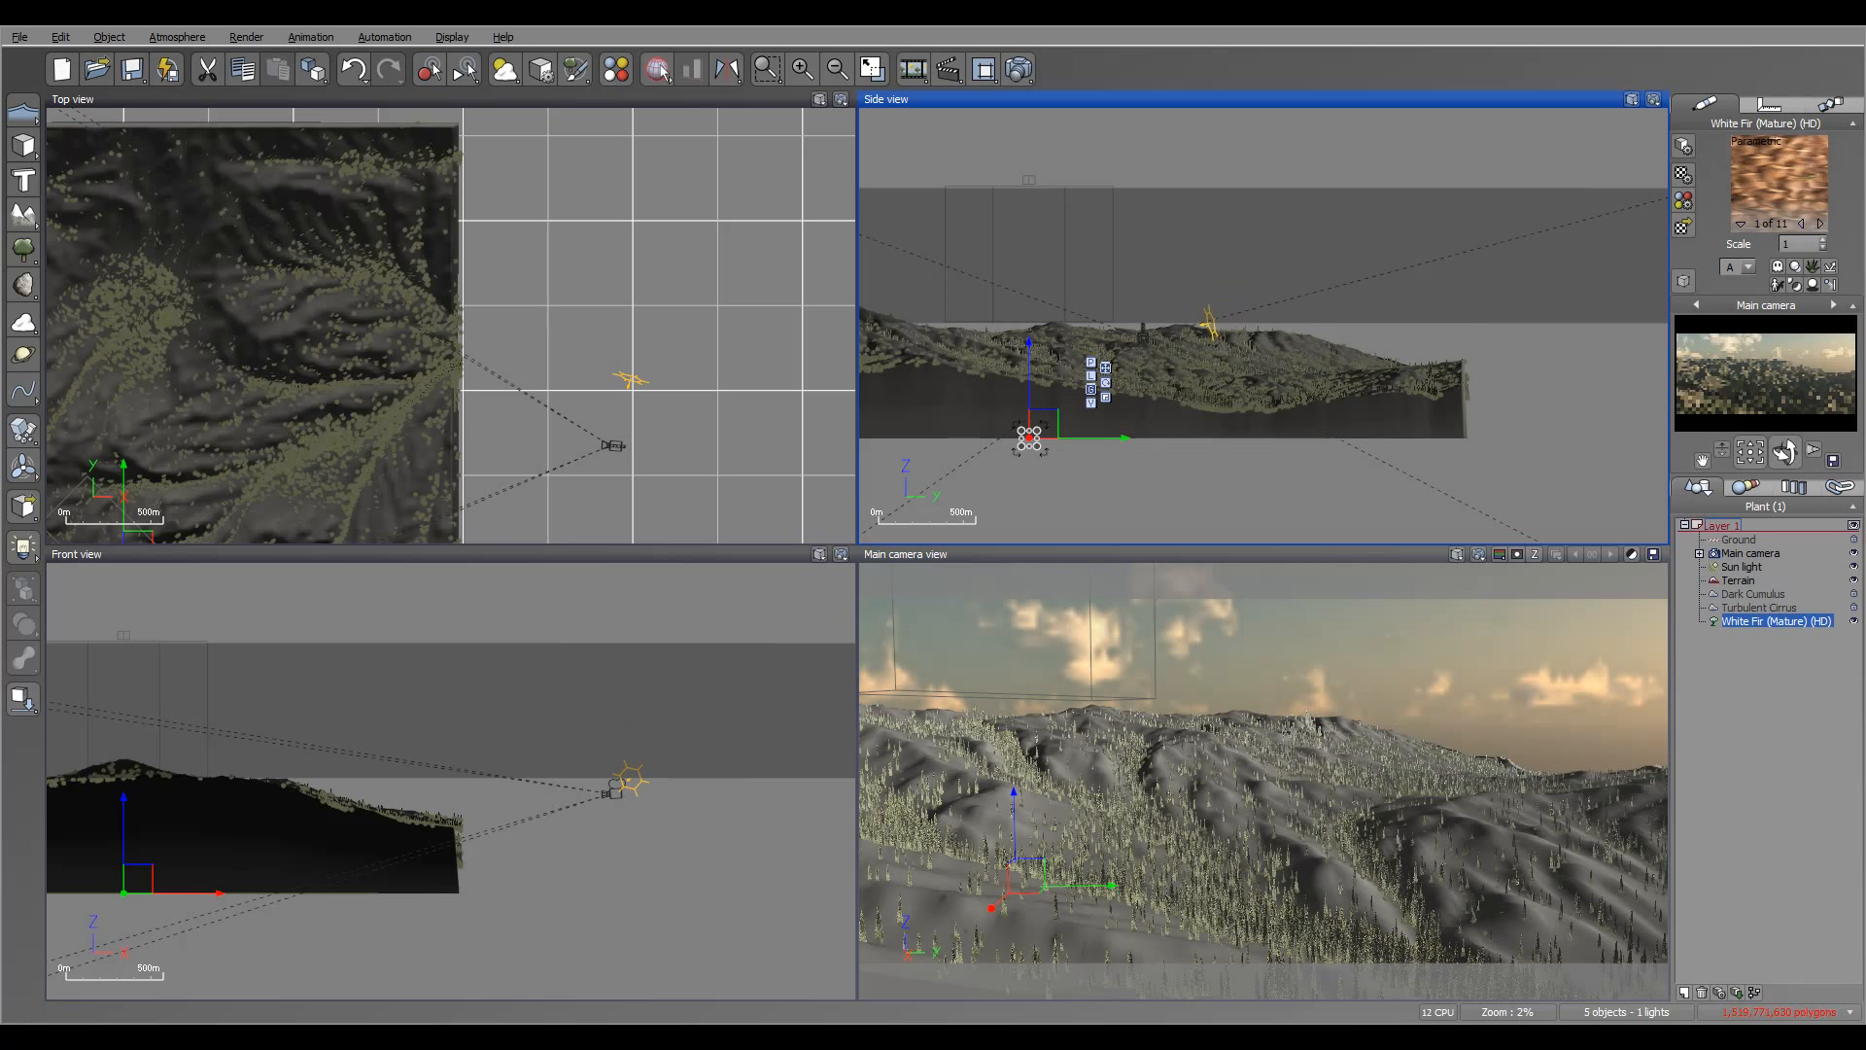
right_click_drag(388, 408, 418, 293)
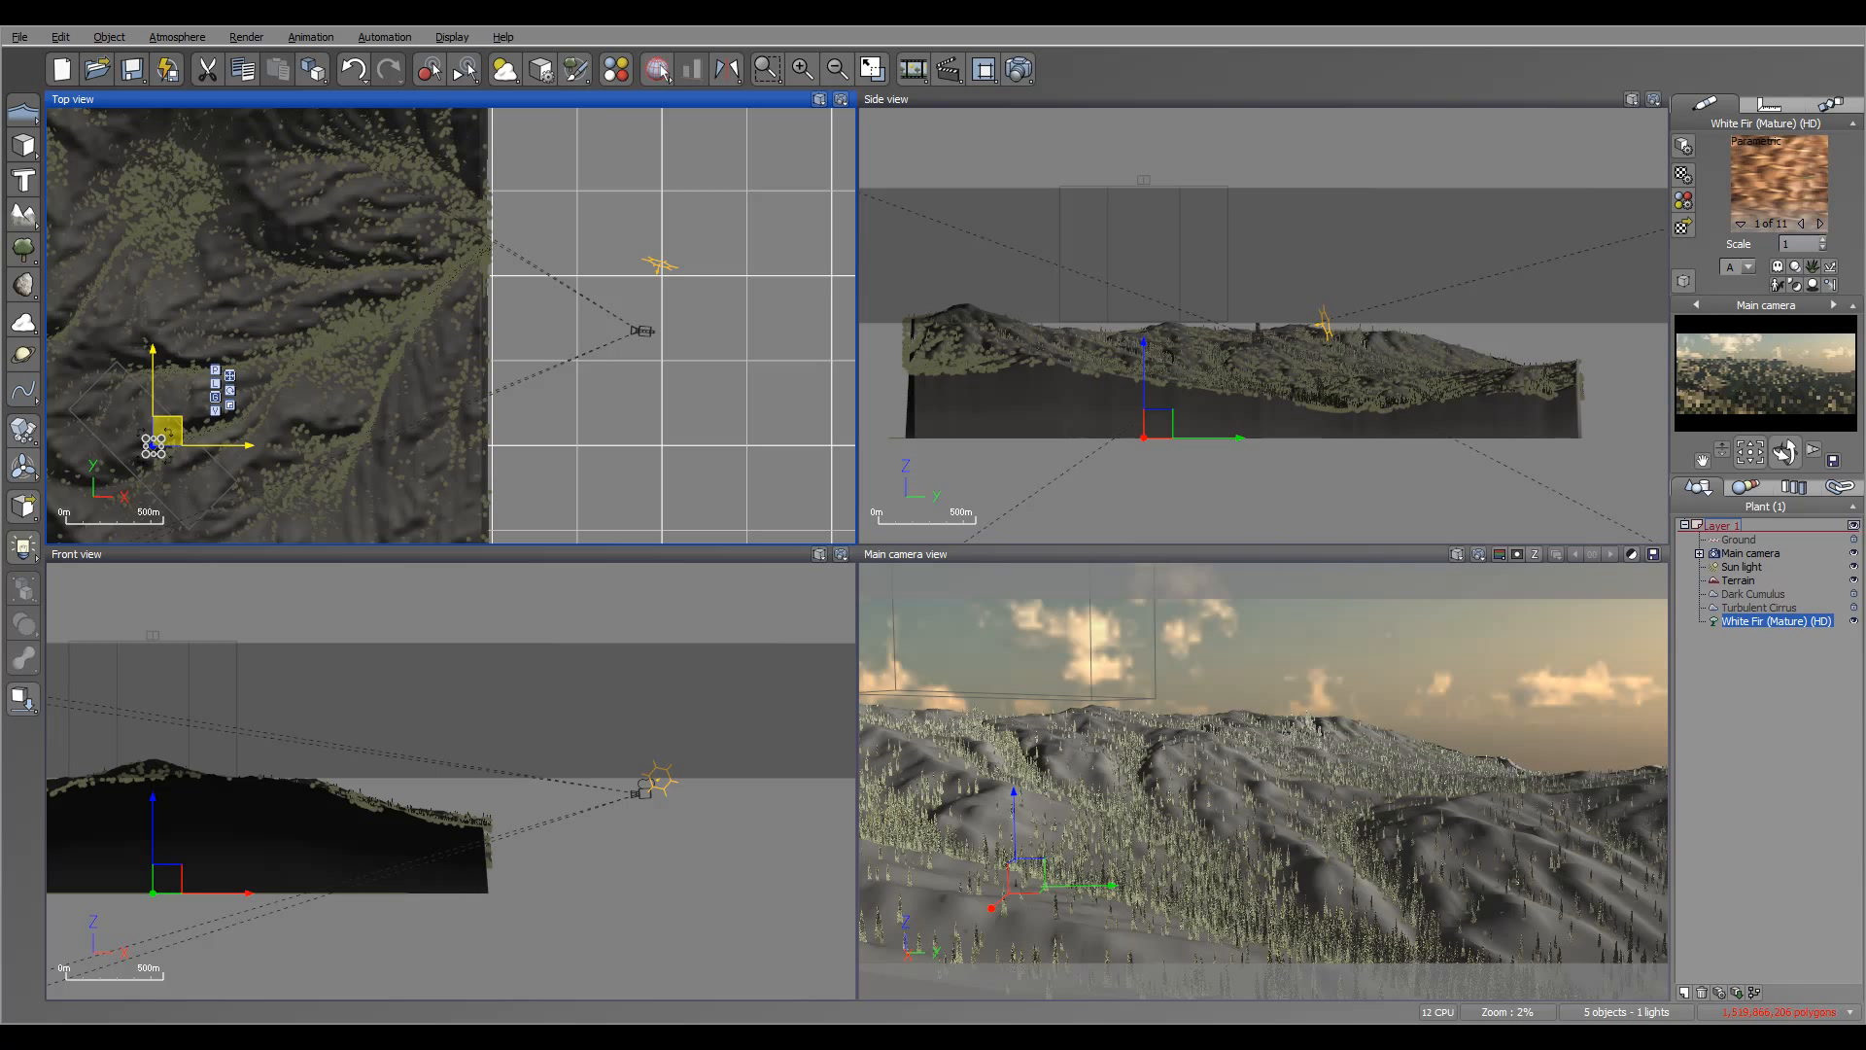
left_click_drag(168, 431, 636, 318)
left_click(1257, 335)
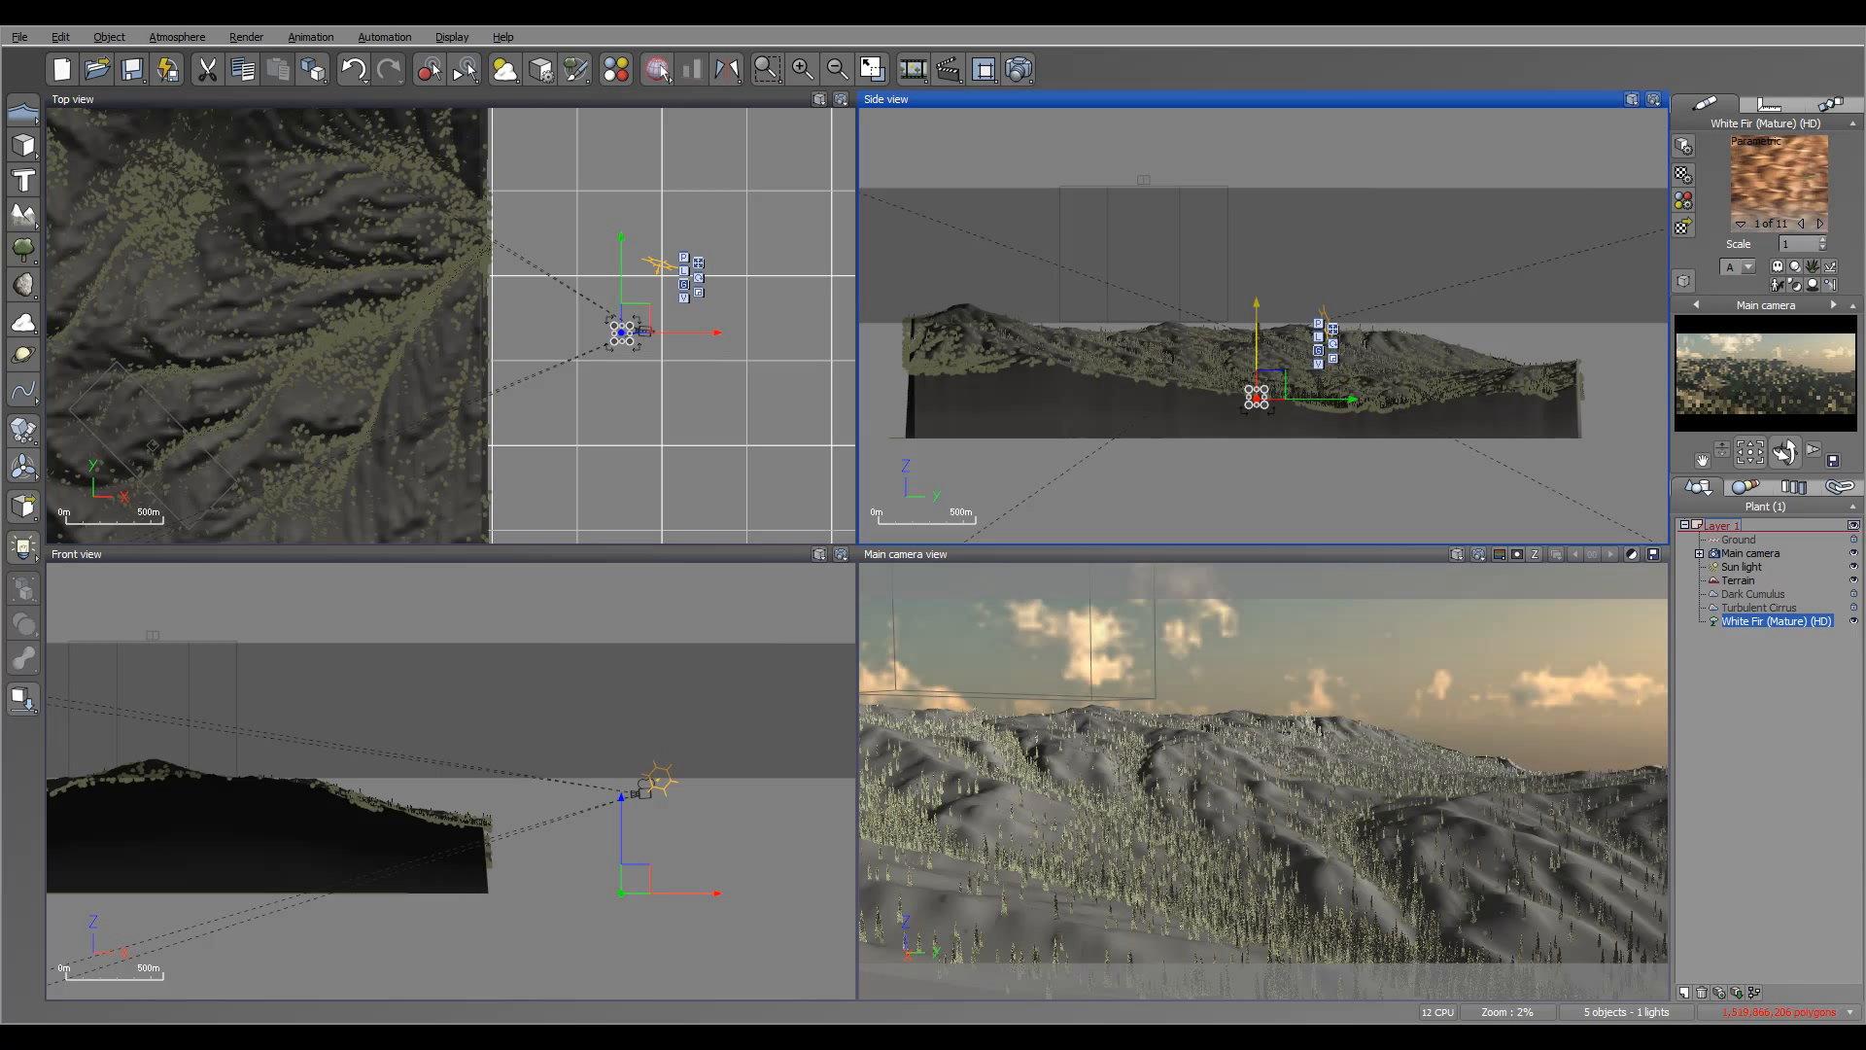
left_click_drag(1256, 254, 1257, 258)
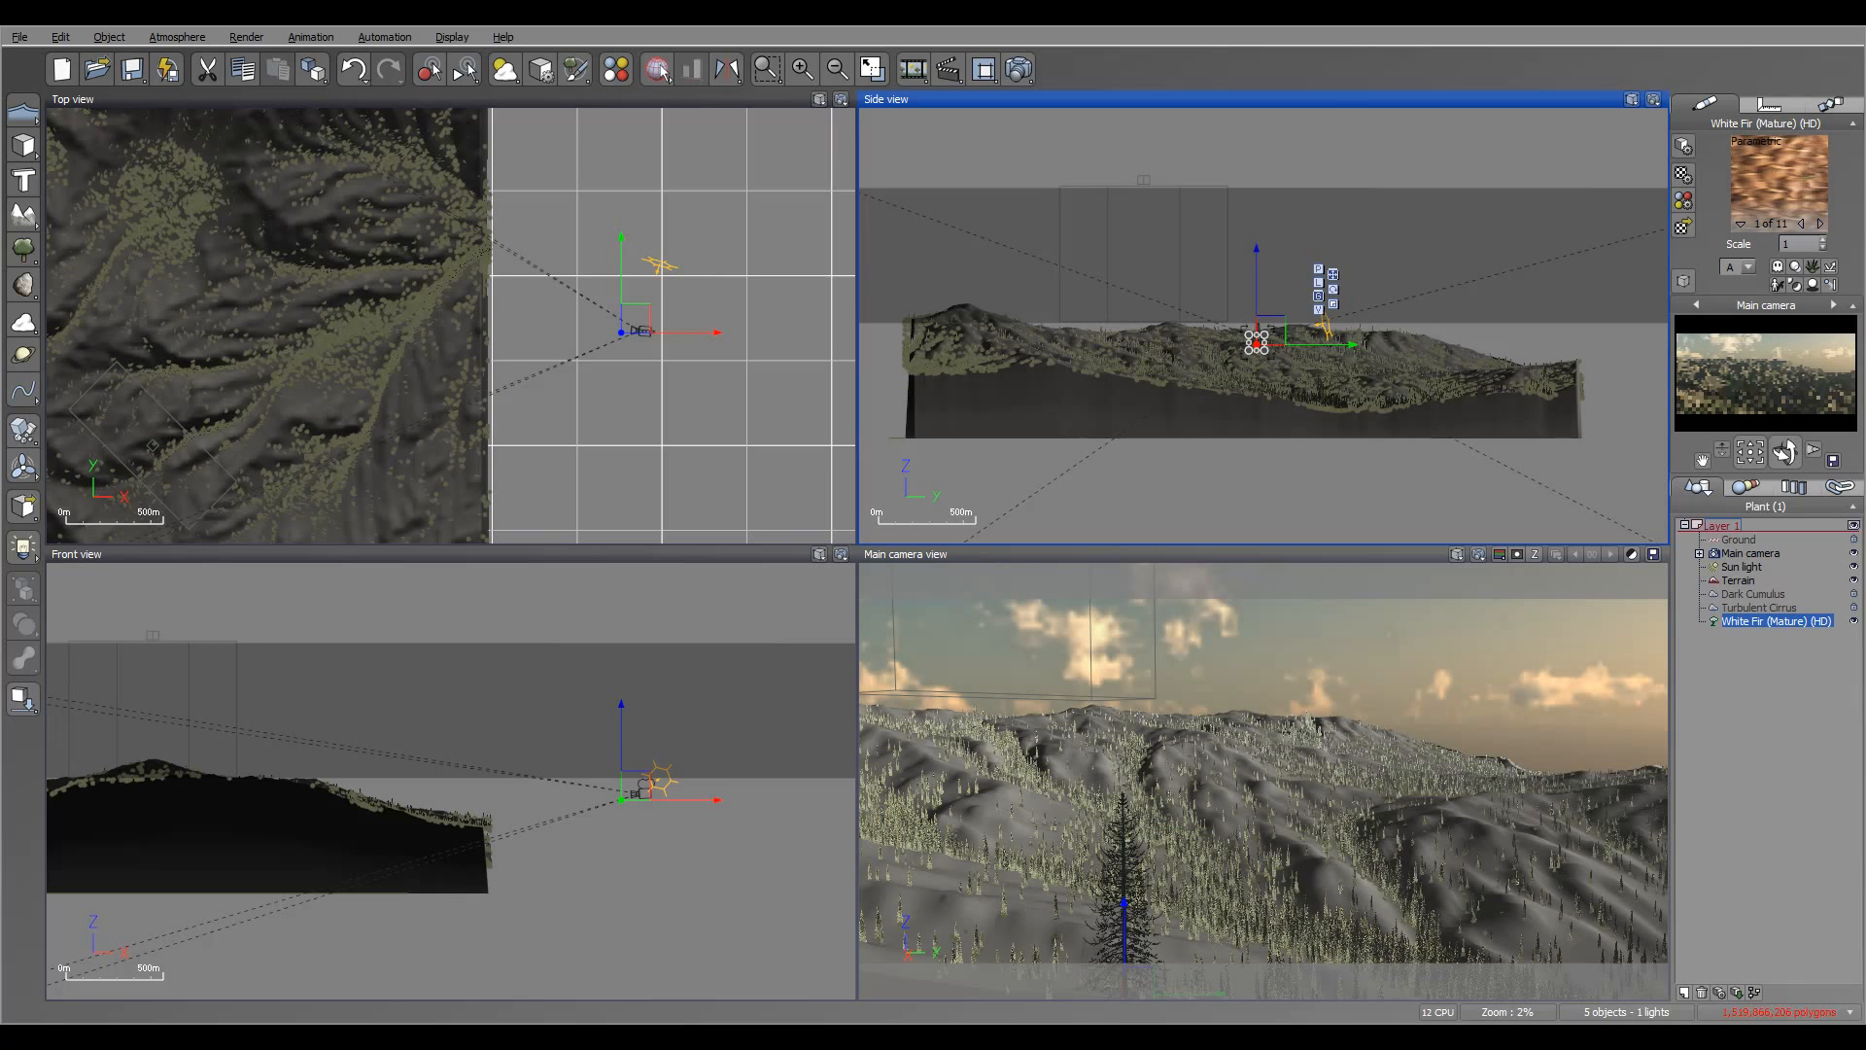
- Move the new white fir closer to the camera and adjust its height for the foreground
right_click_drag(637, 317, 633, 339)
scroll(618, 352, "up", 5)
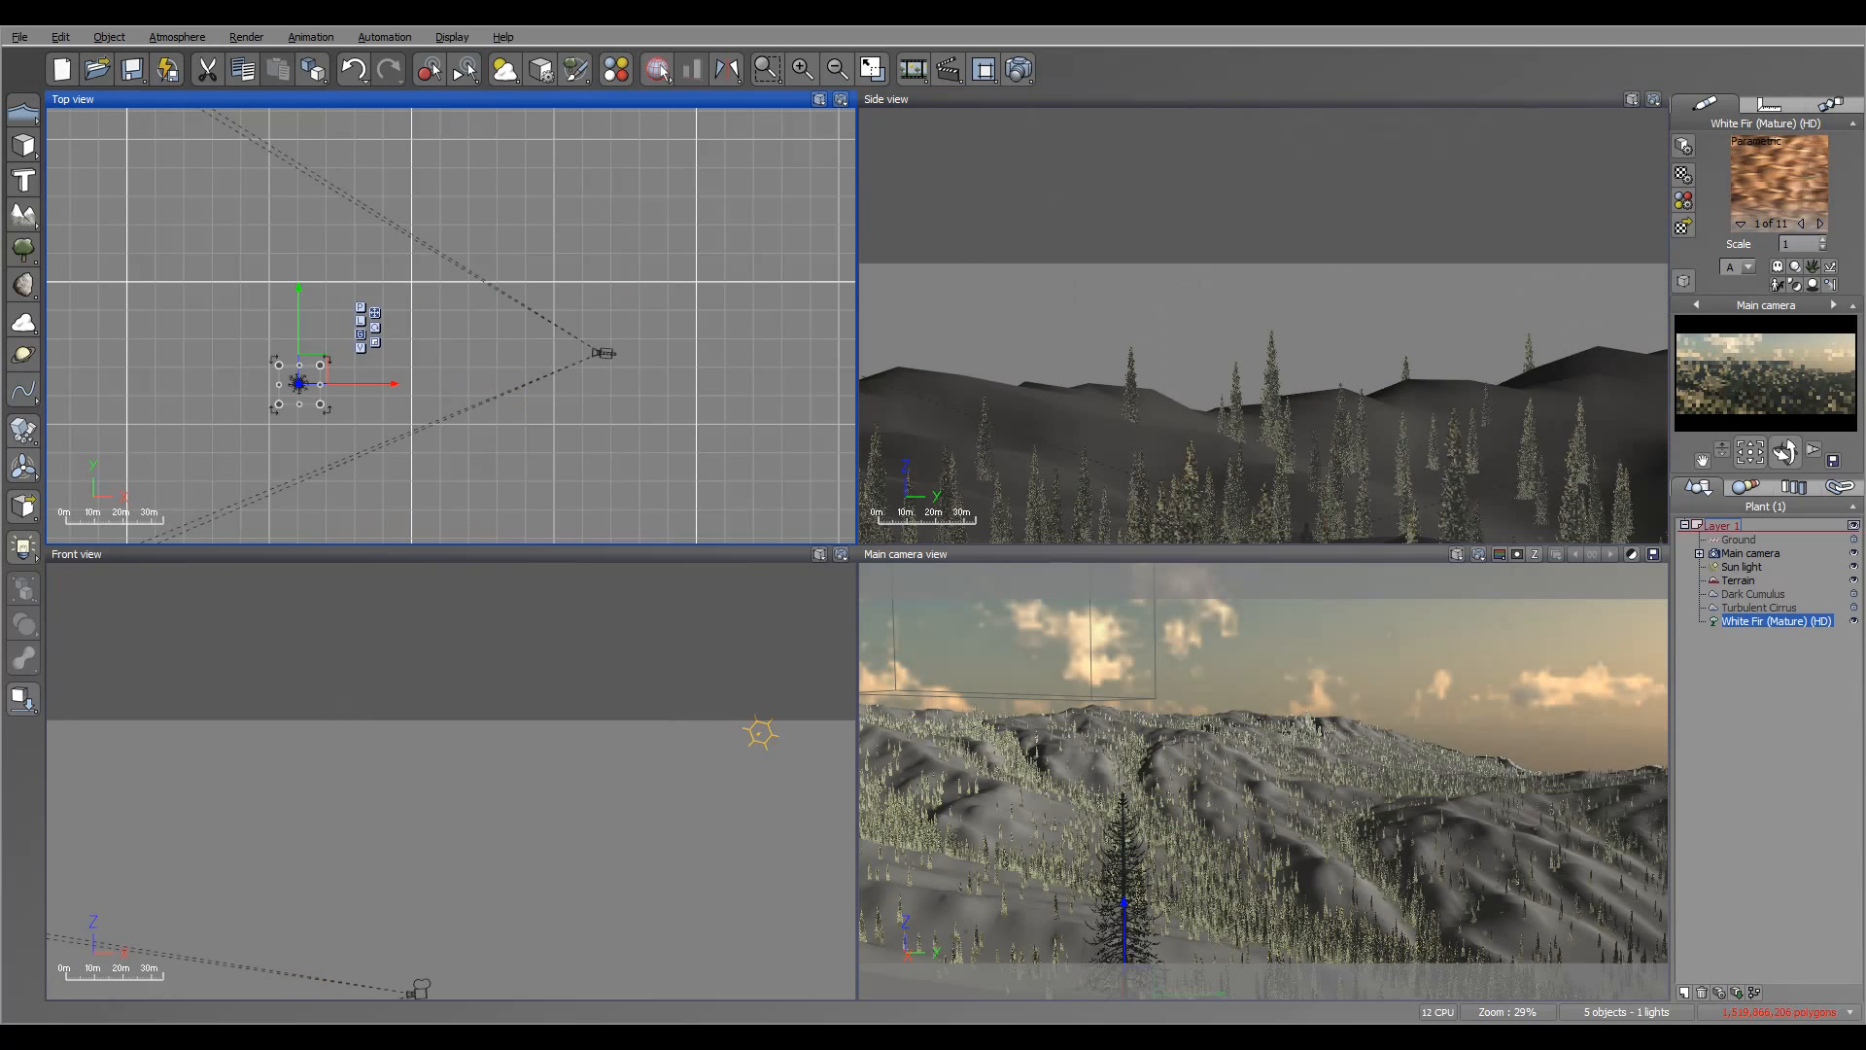
left_click_drag(300, 382, 525, 367)
right_click_drag(1215, 418, 1223, 302)
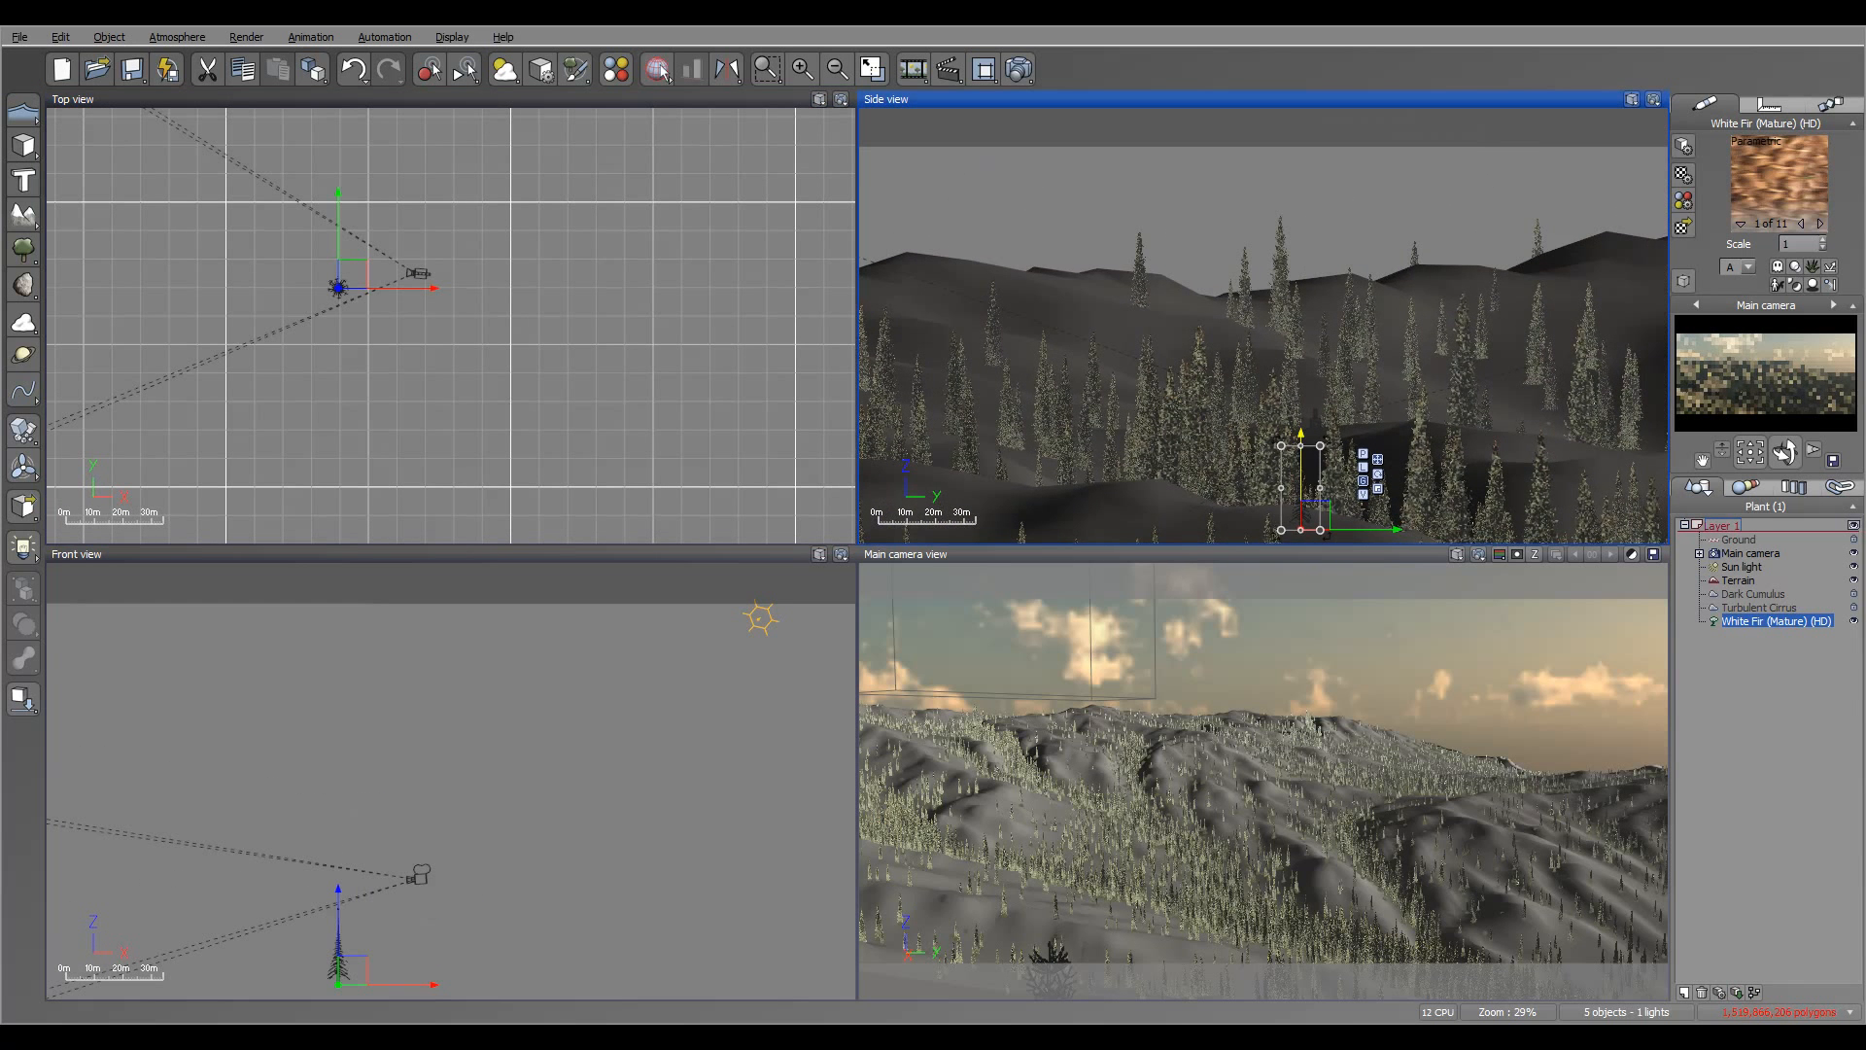
left_click_drag(1300, 439, 1300, 408)
- Place two copies of the white fir farther from the camera, lowering the second copy
left_click_drag(353, 274, 221, 336)
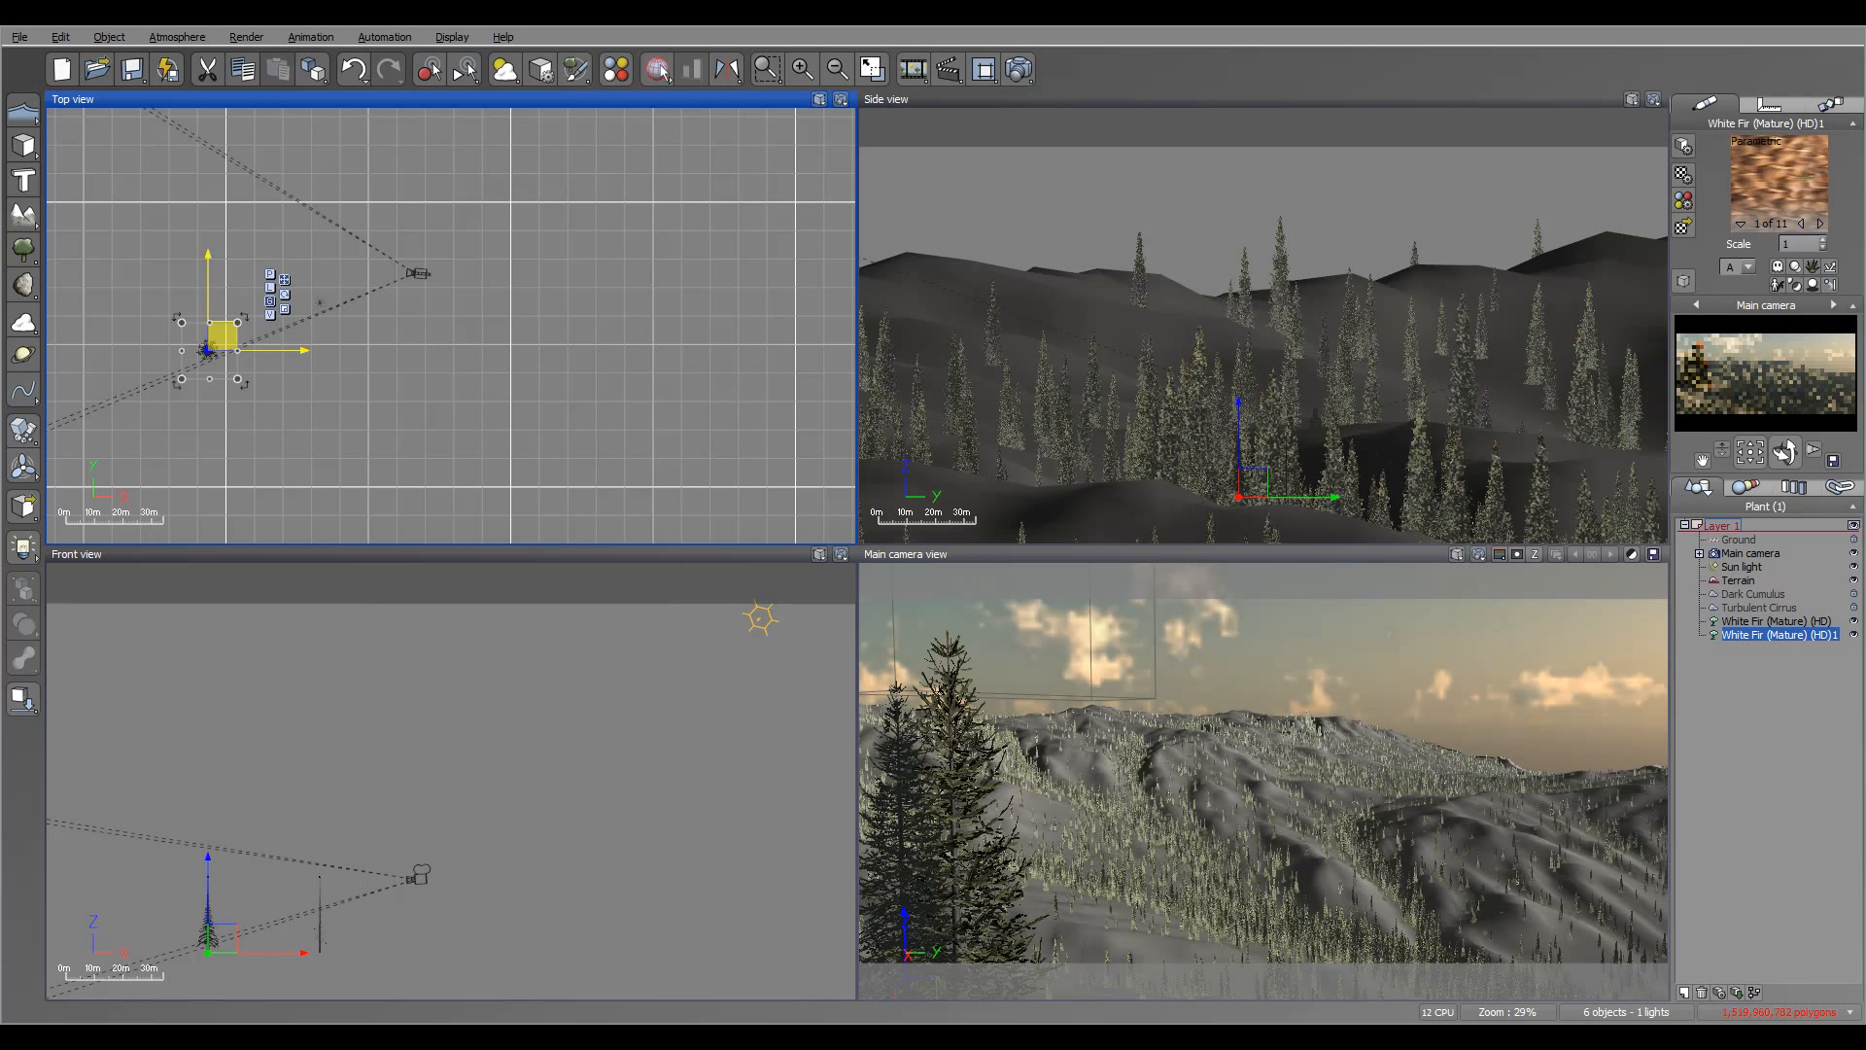
key("ctrl+d")
left_click_drag(222, 335, 180, 299)
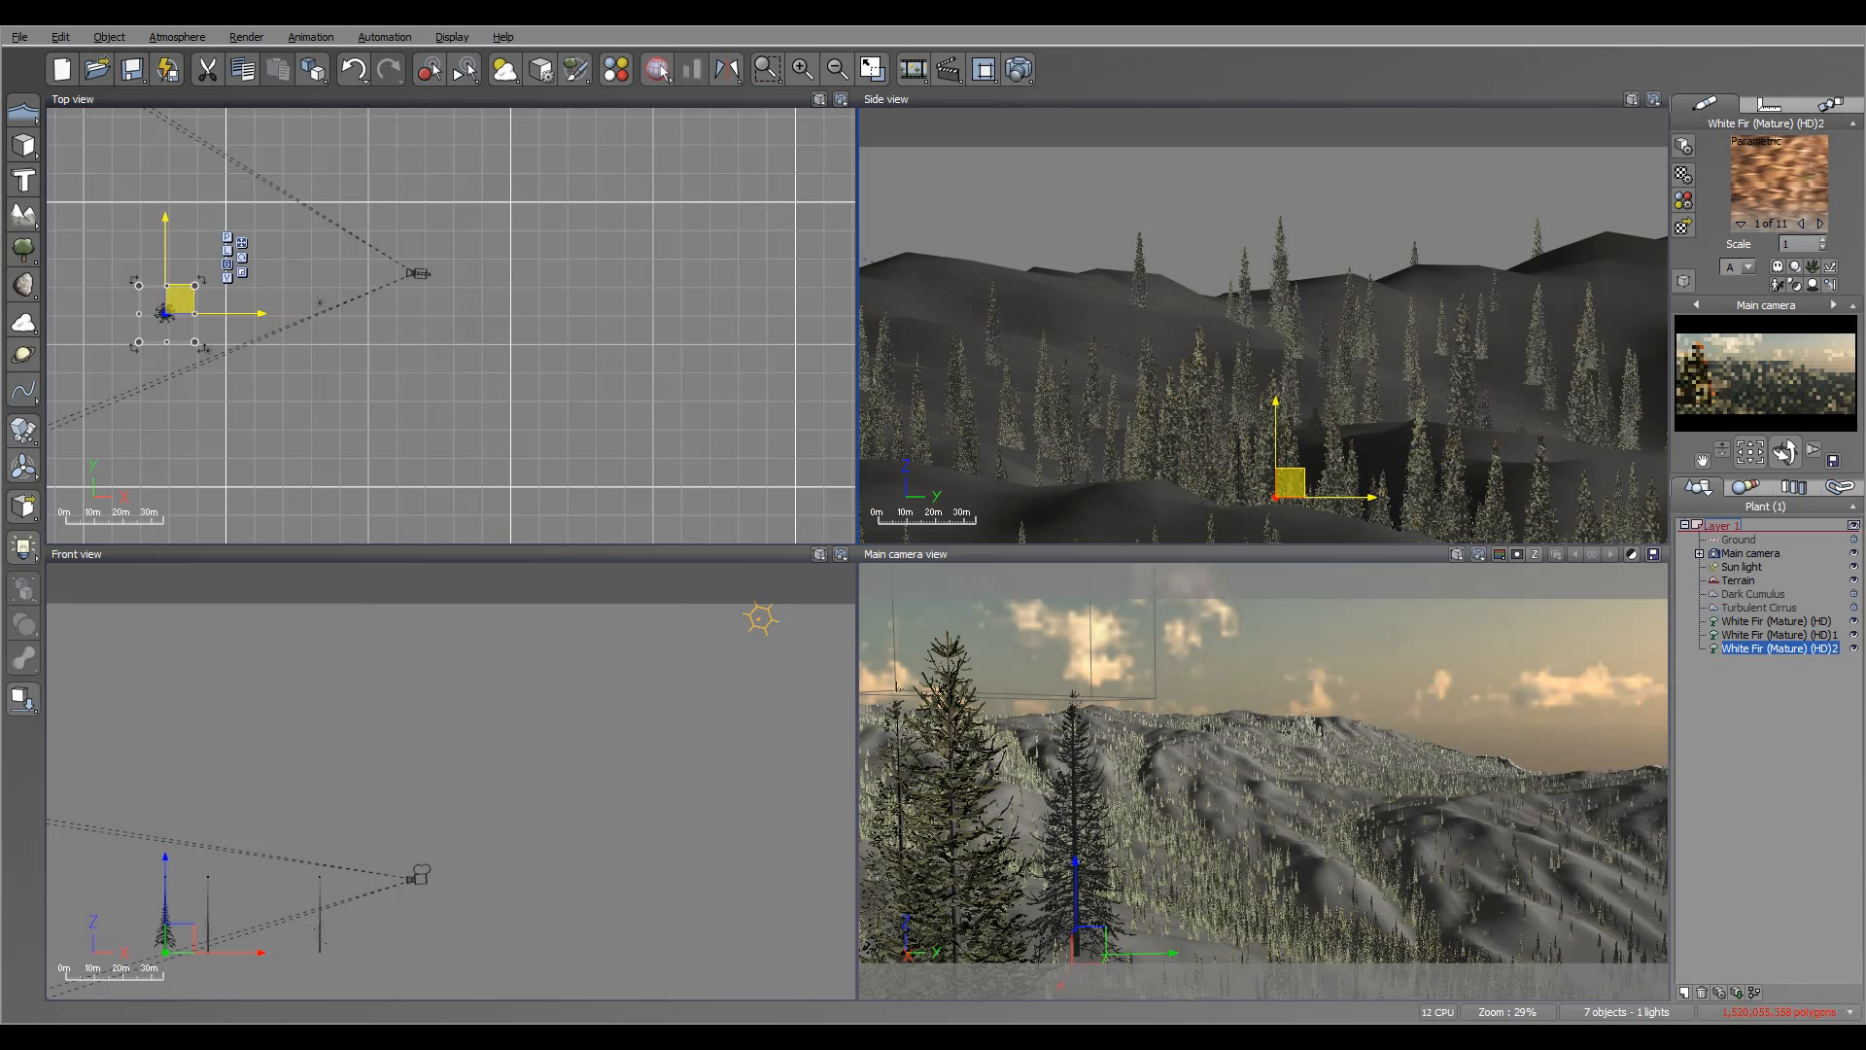
left_click_drag(1291, 479, 1293, 518)
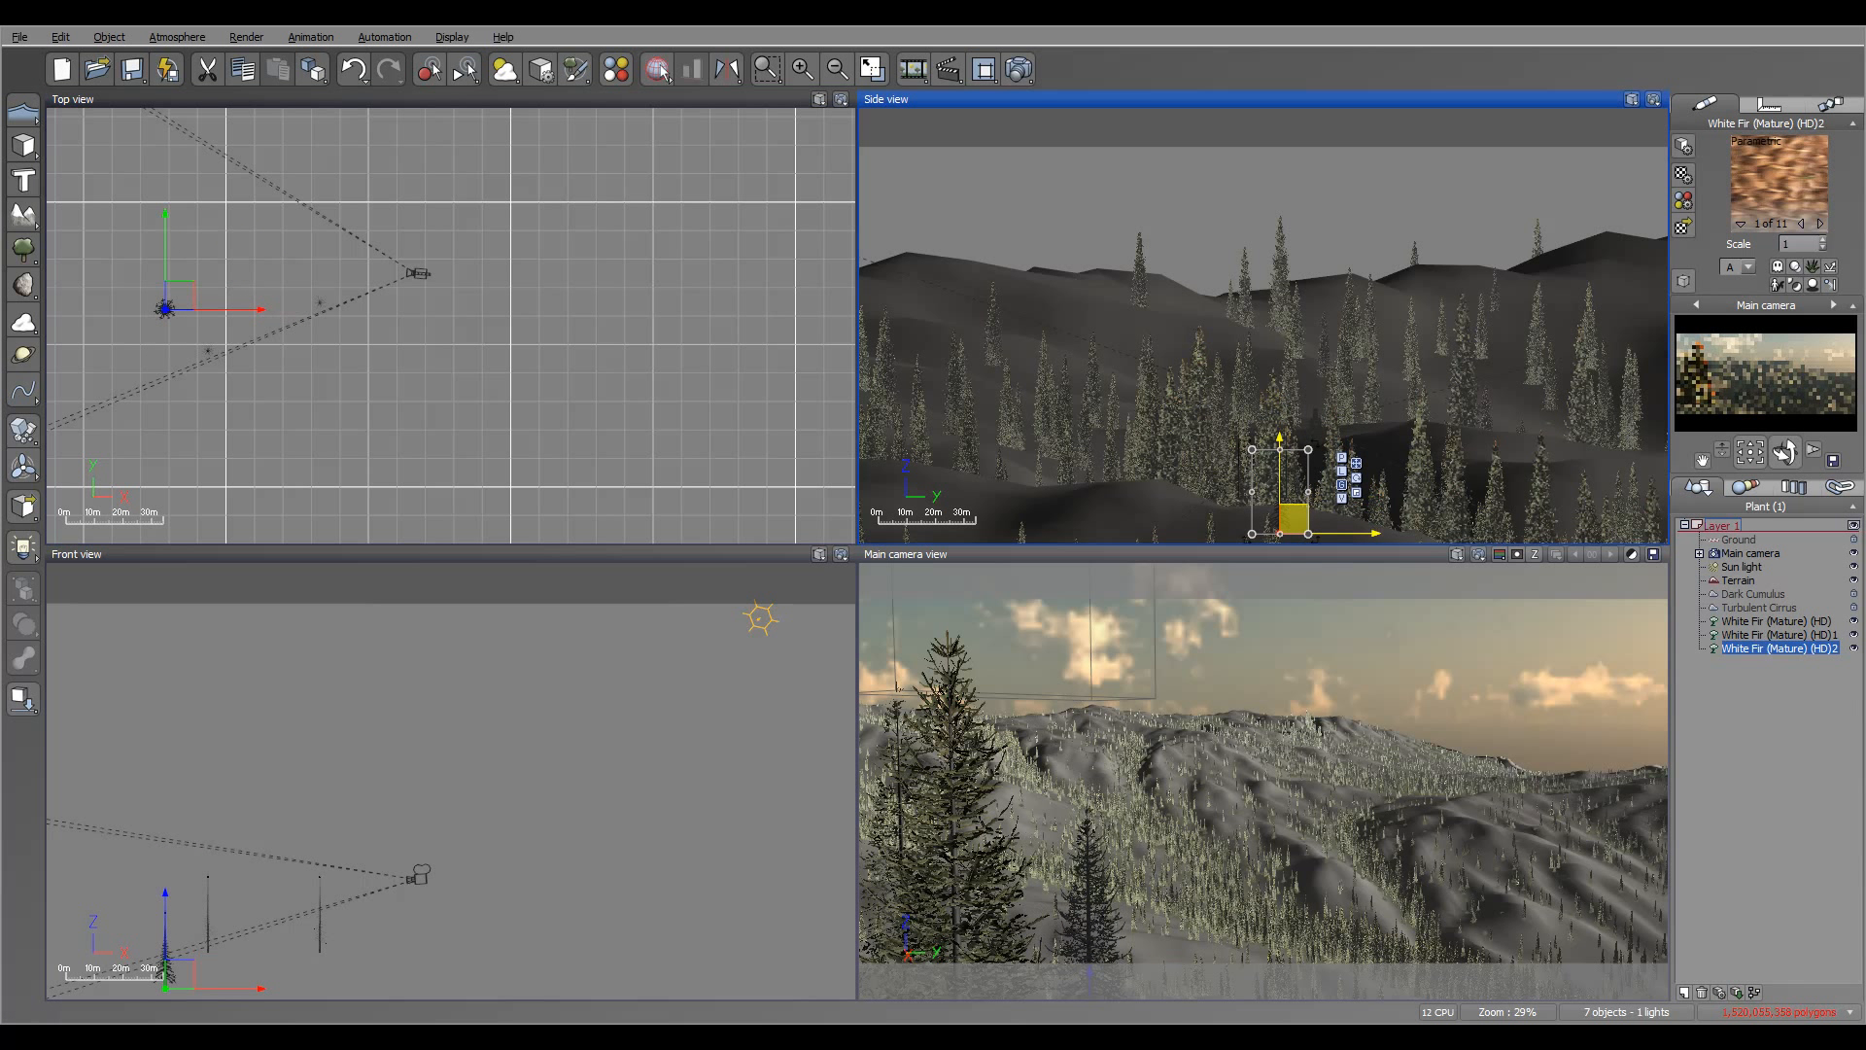
- Add a fourth white fir between the existing foreground firs, raise it slightly and nudge it toward the centre of the camera view
left_click(165, 309)
left_click_drag(165, 309, 236, 326)
key("ctrl+d")
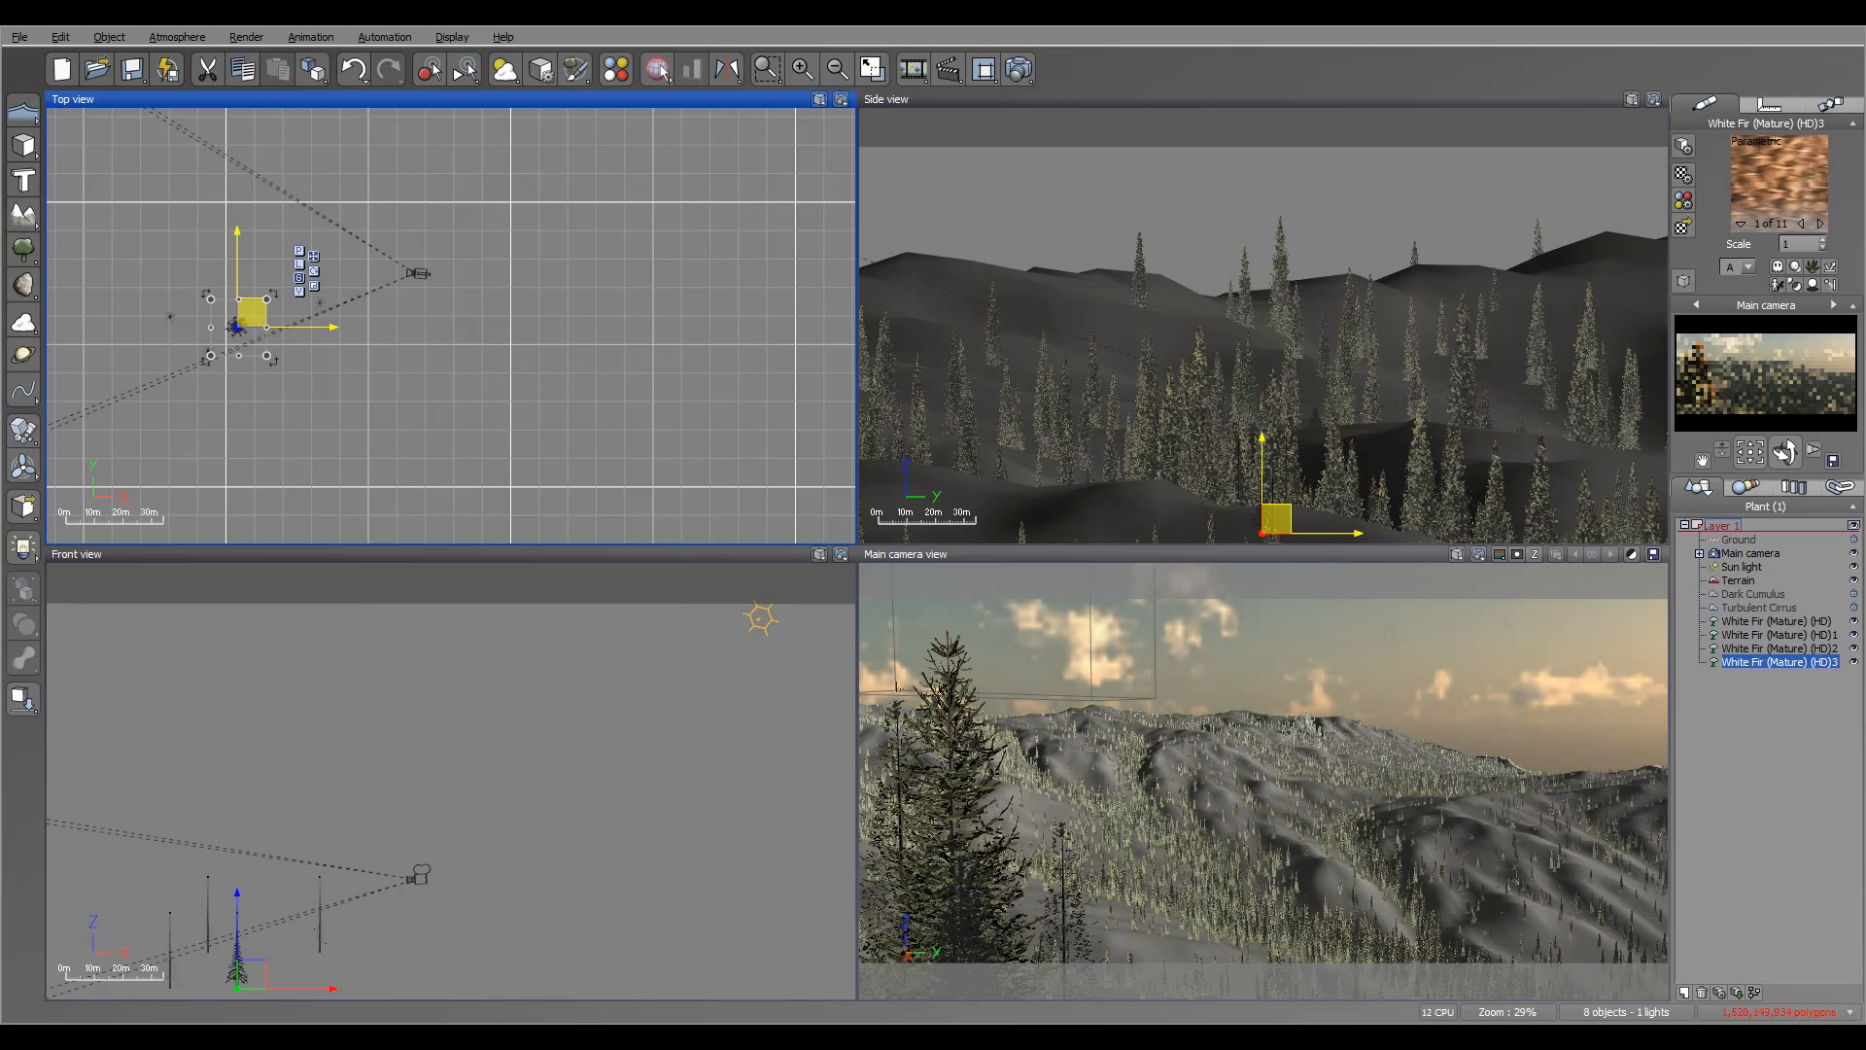
left_click(1264, 486)
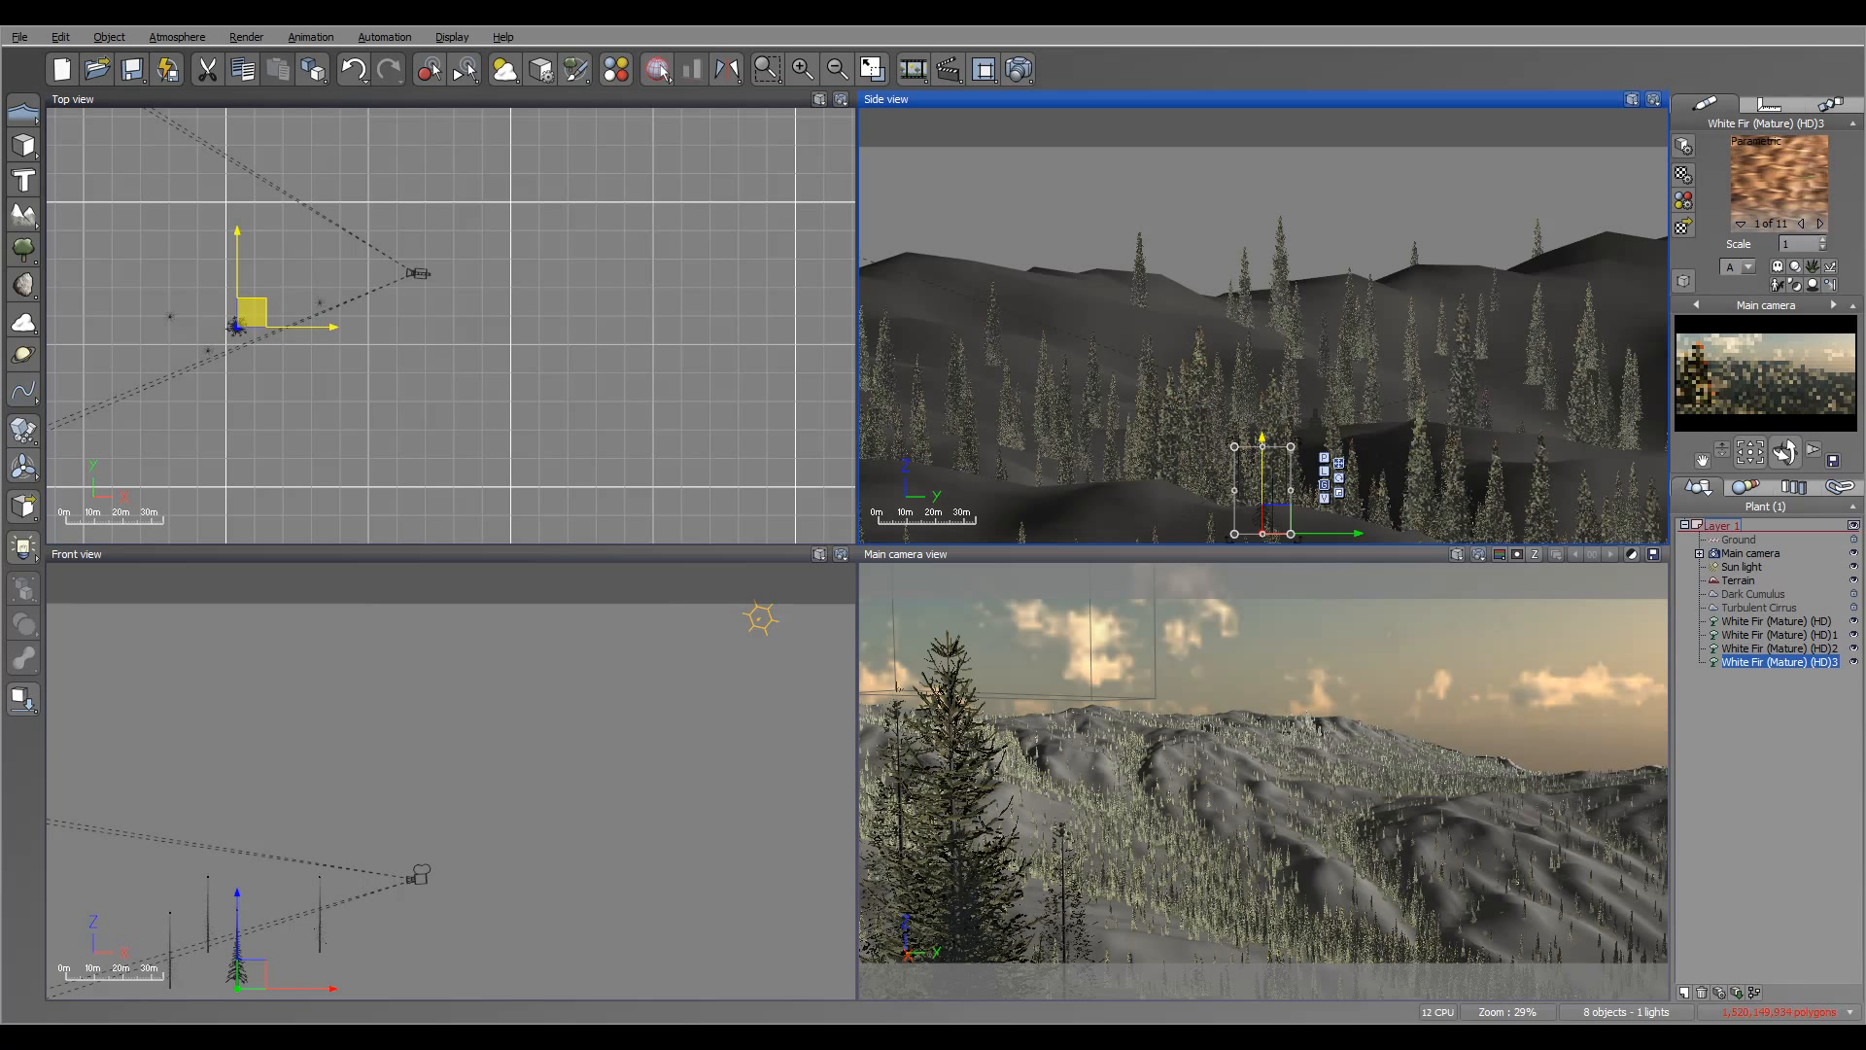
left_click_drag(1261, 486, 1261, 470)
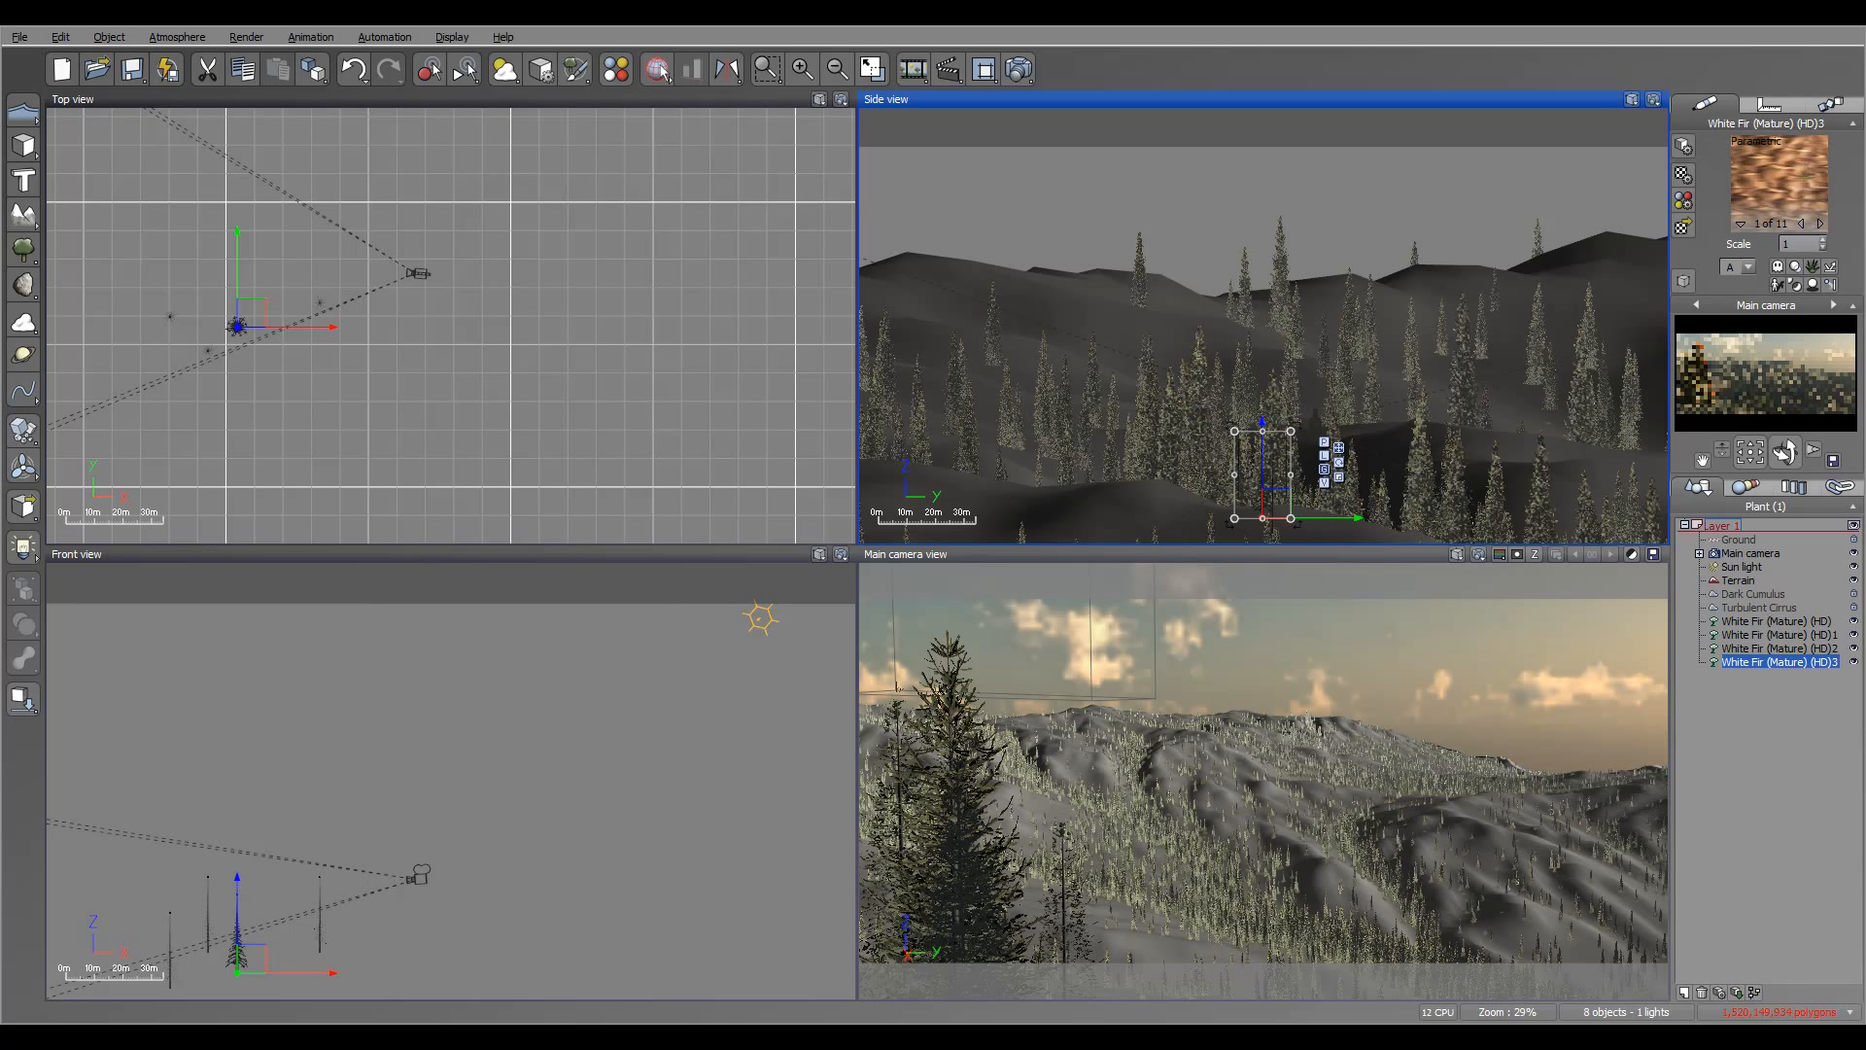
left_click(237, 323)
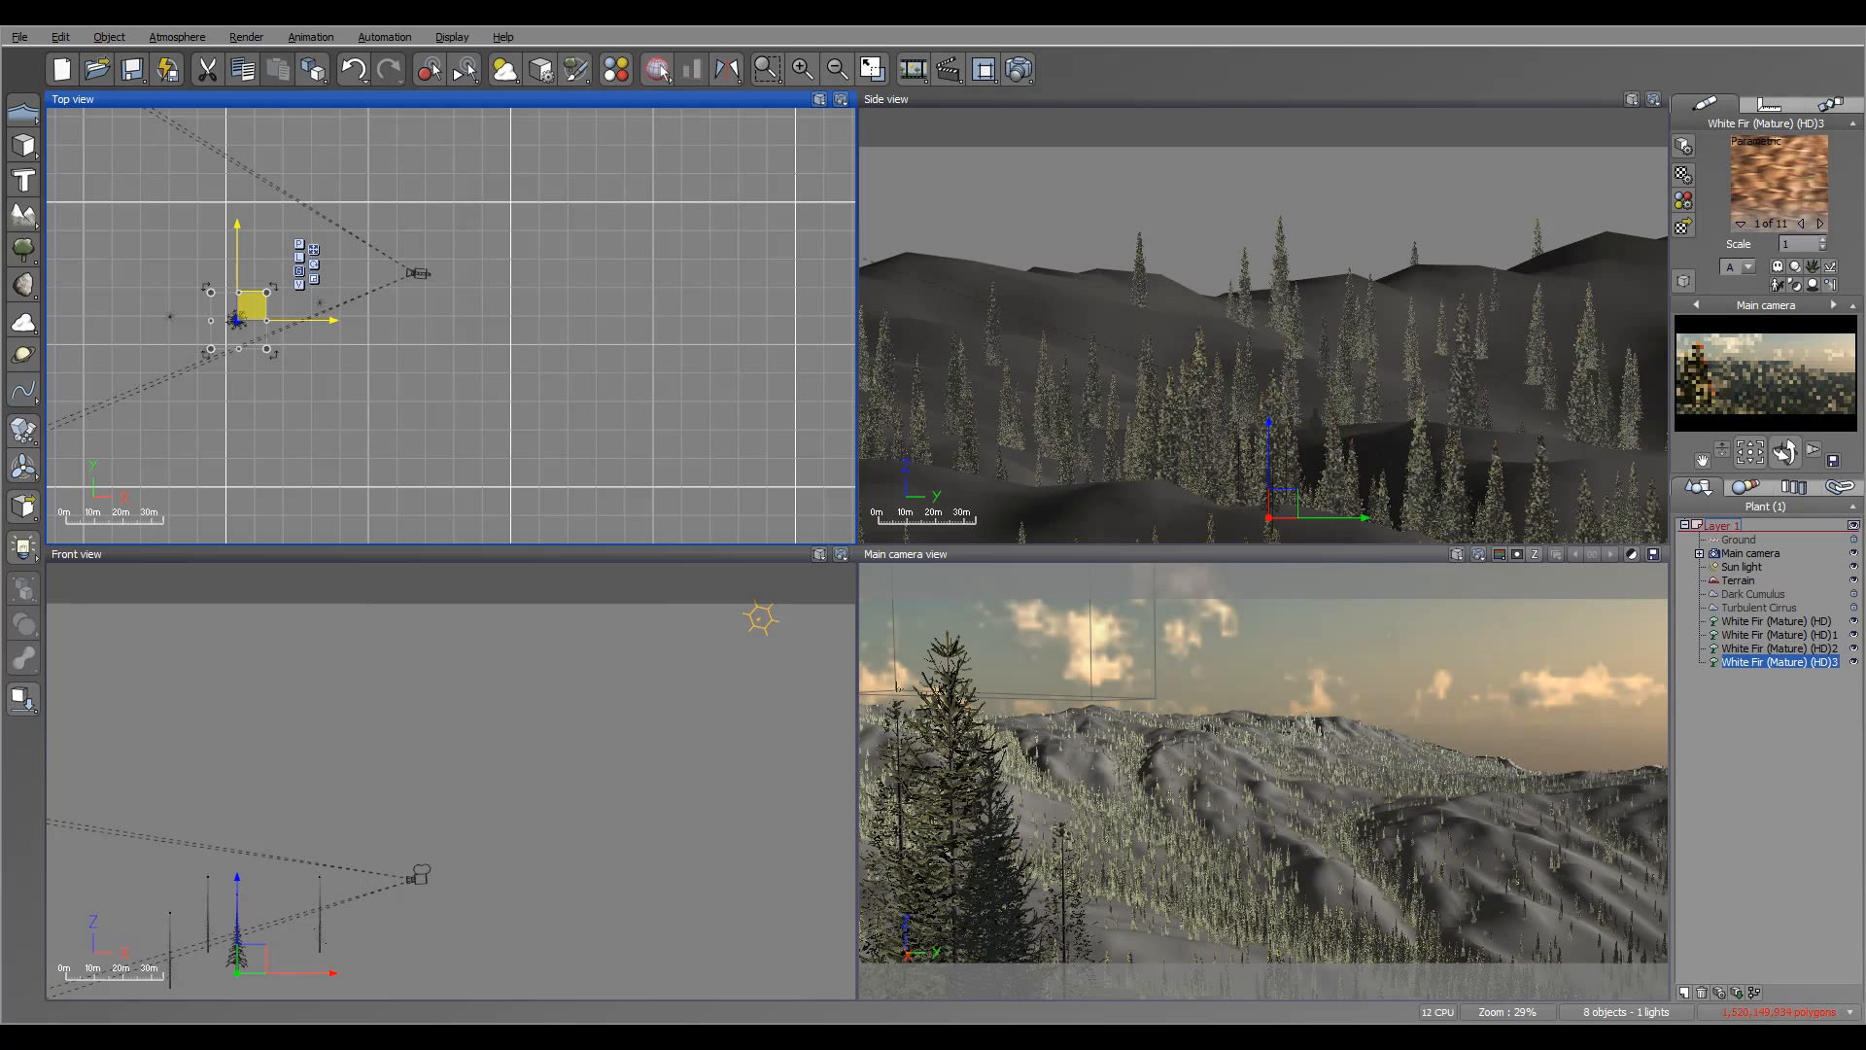
- Duplicate the fourth fir, place the copy slightly nearer the camera at the edge of its view, and fine-tune its position and height
key("ctrl+d")
mouse_move(251, 306)
left_mouse_down()
mouse_move(316, 324)
mouse_move(282, 321)
left_mouse_up()
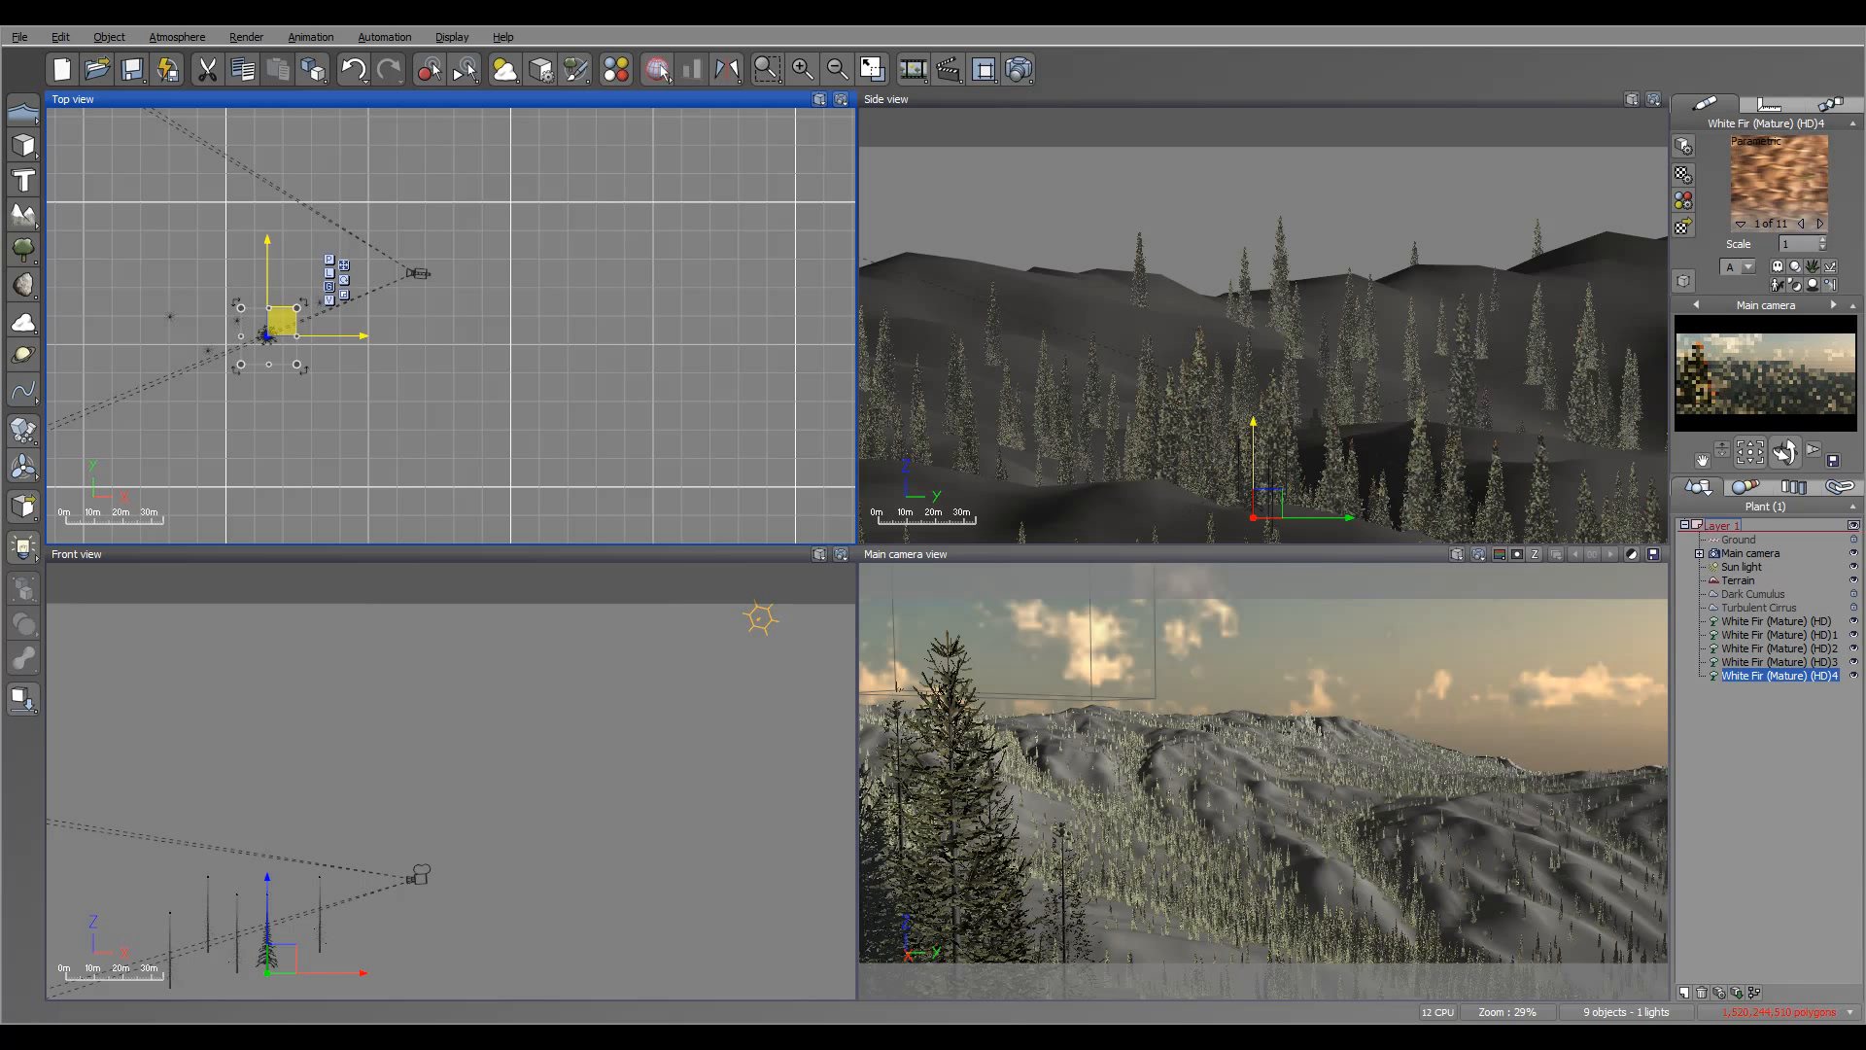
left_click(1253, 457)
left_click_drag(1253, 457, 1253, 459)
left_click(268, 335)
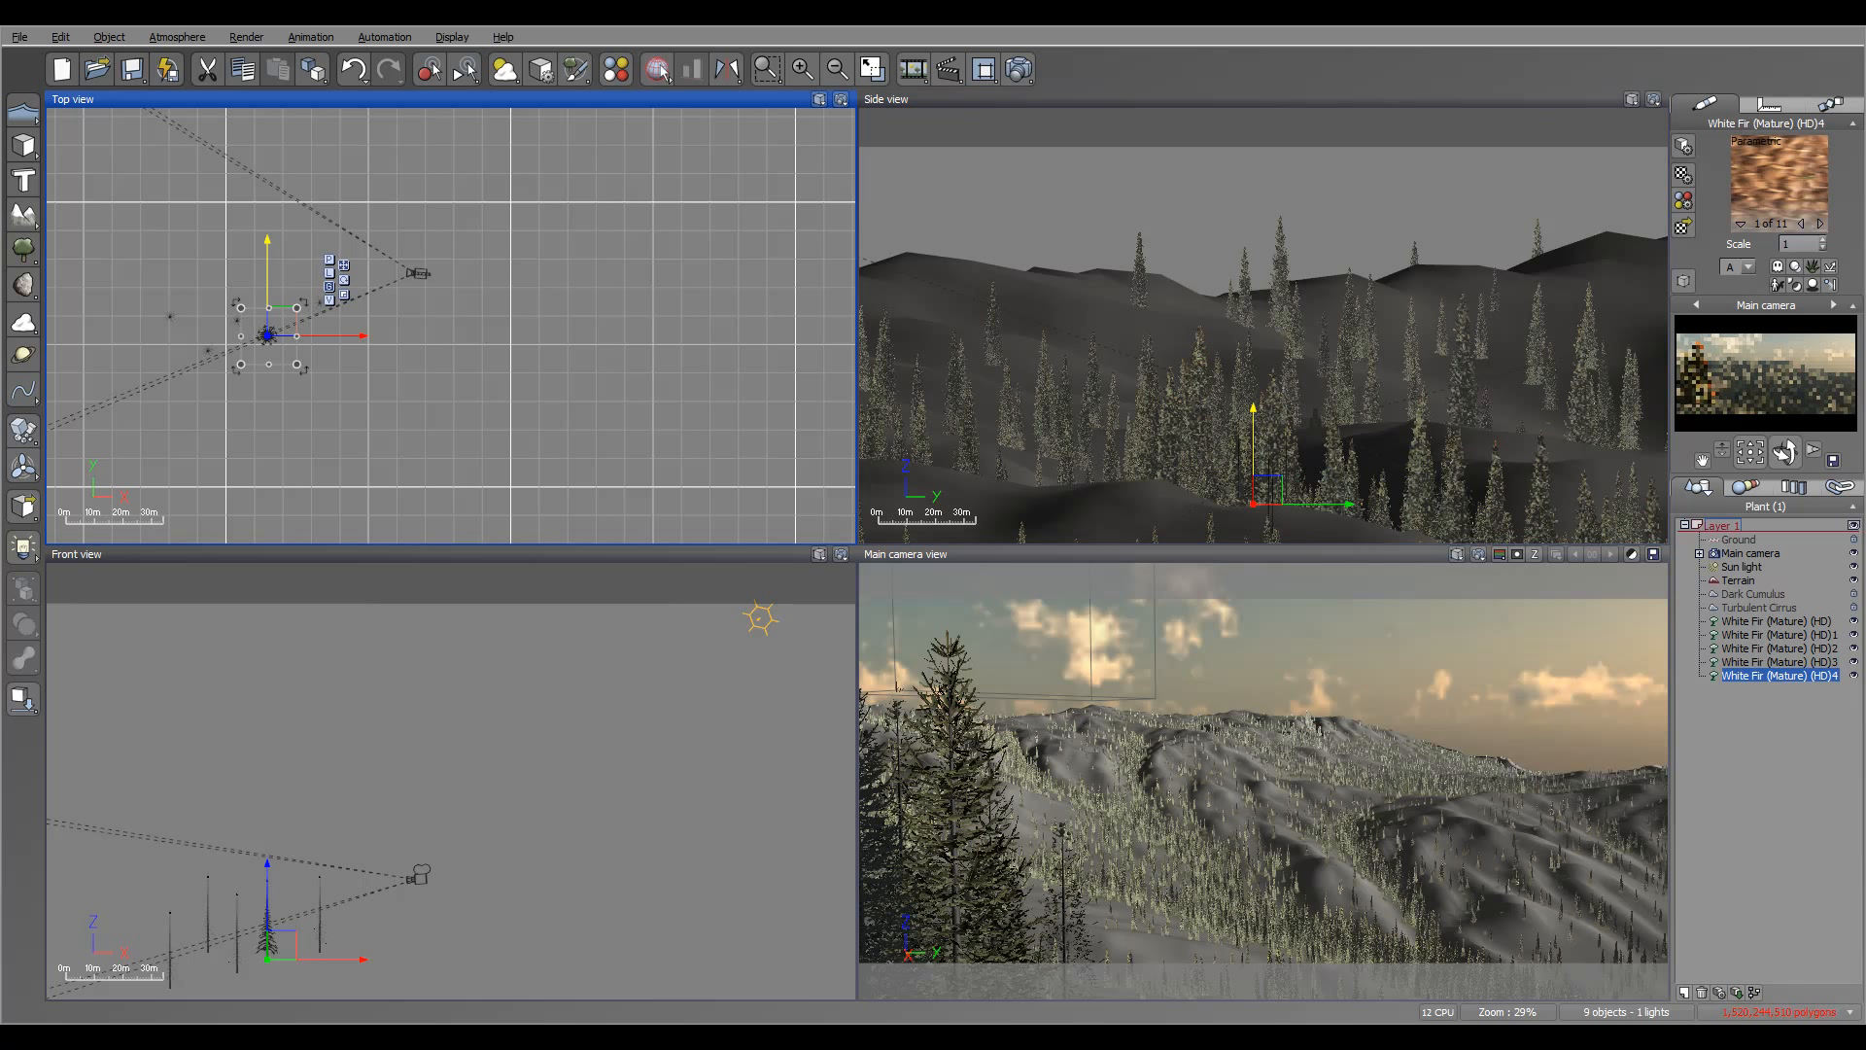
left_click_drag(268, 335, 268, 333)
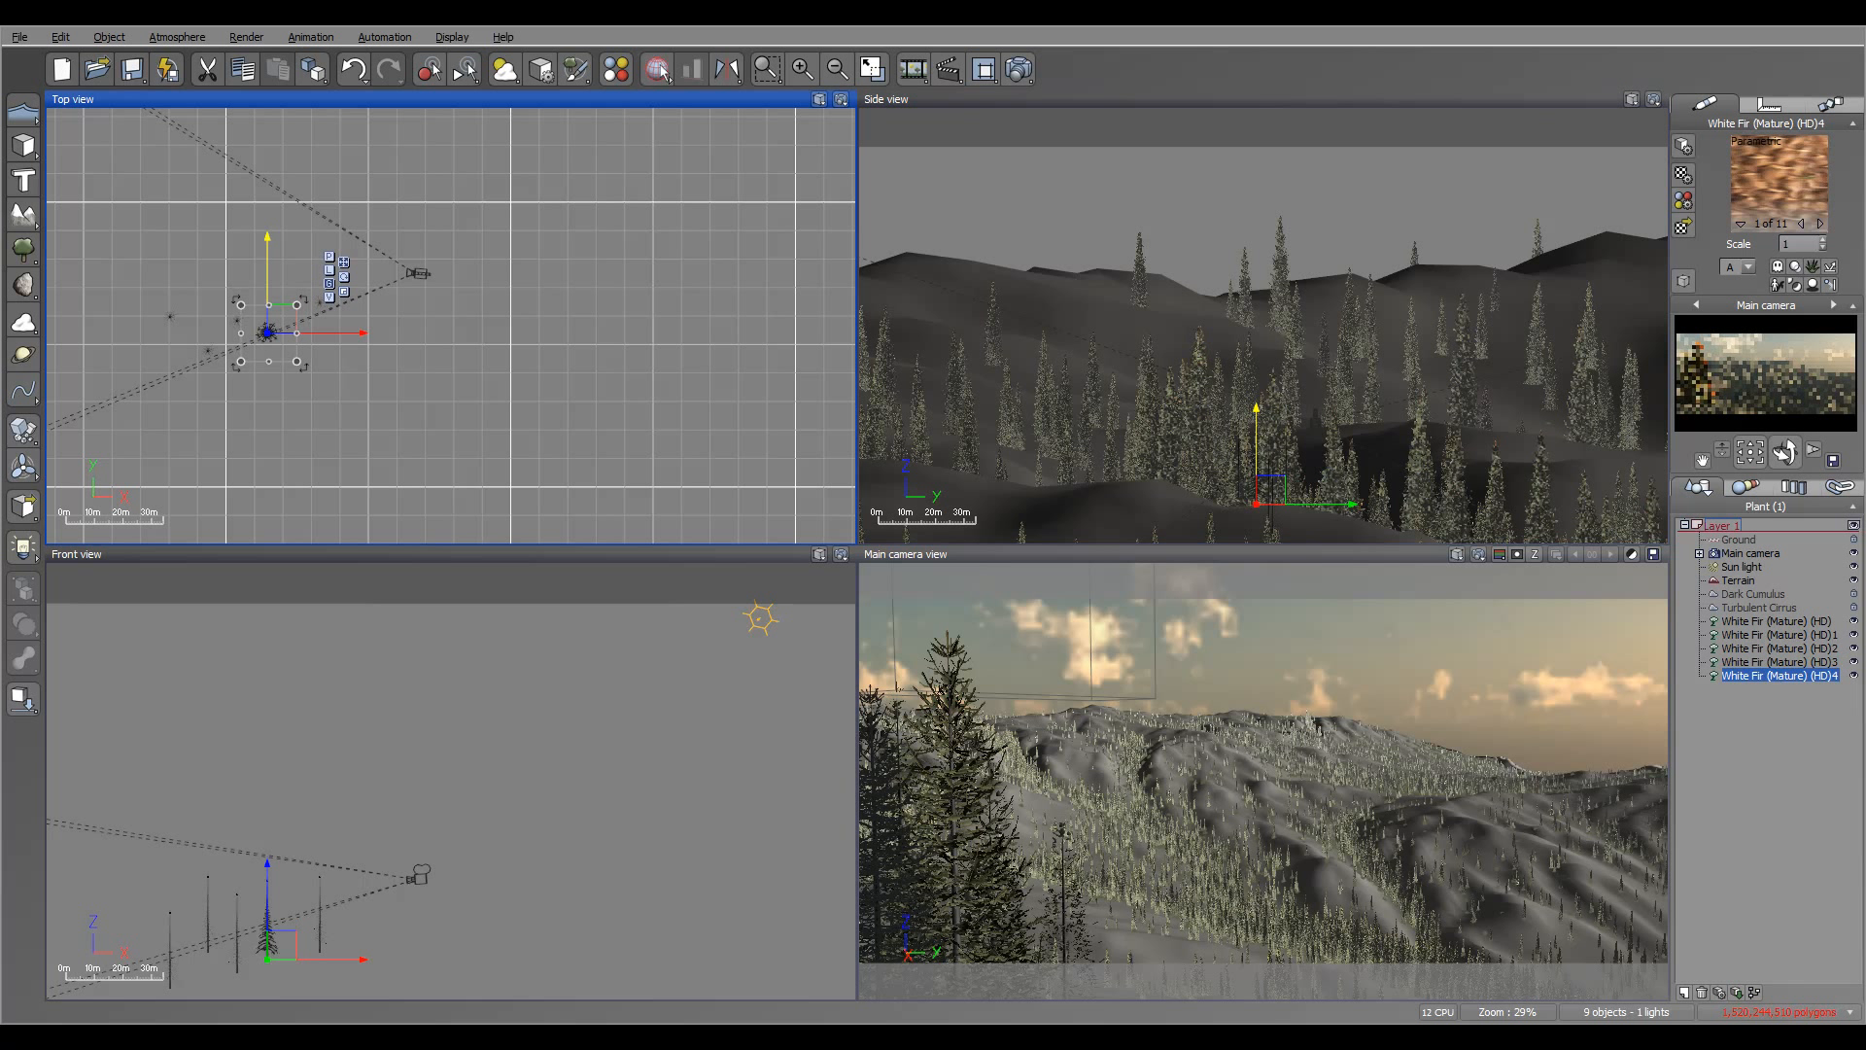
left_click(1256, 461)
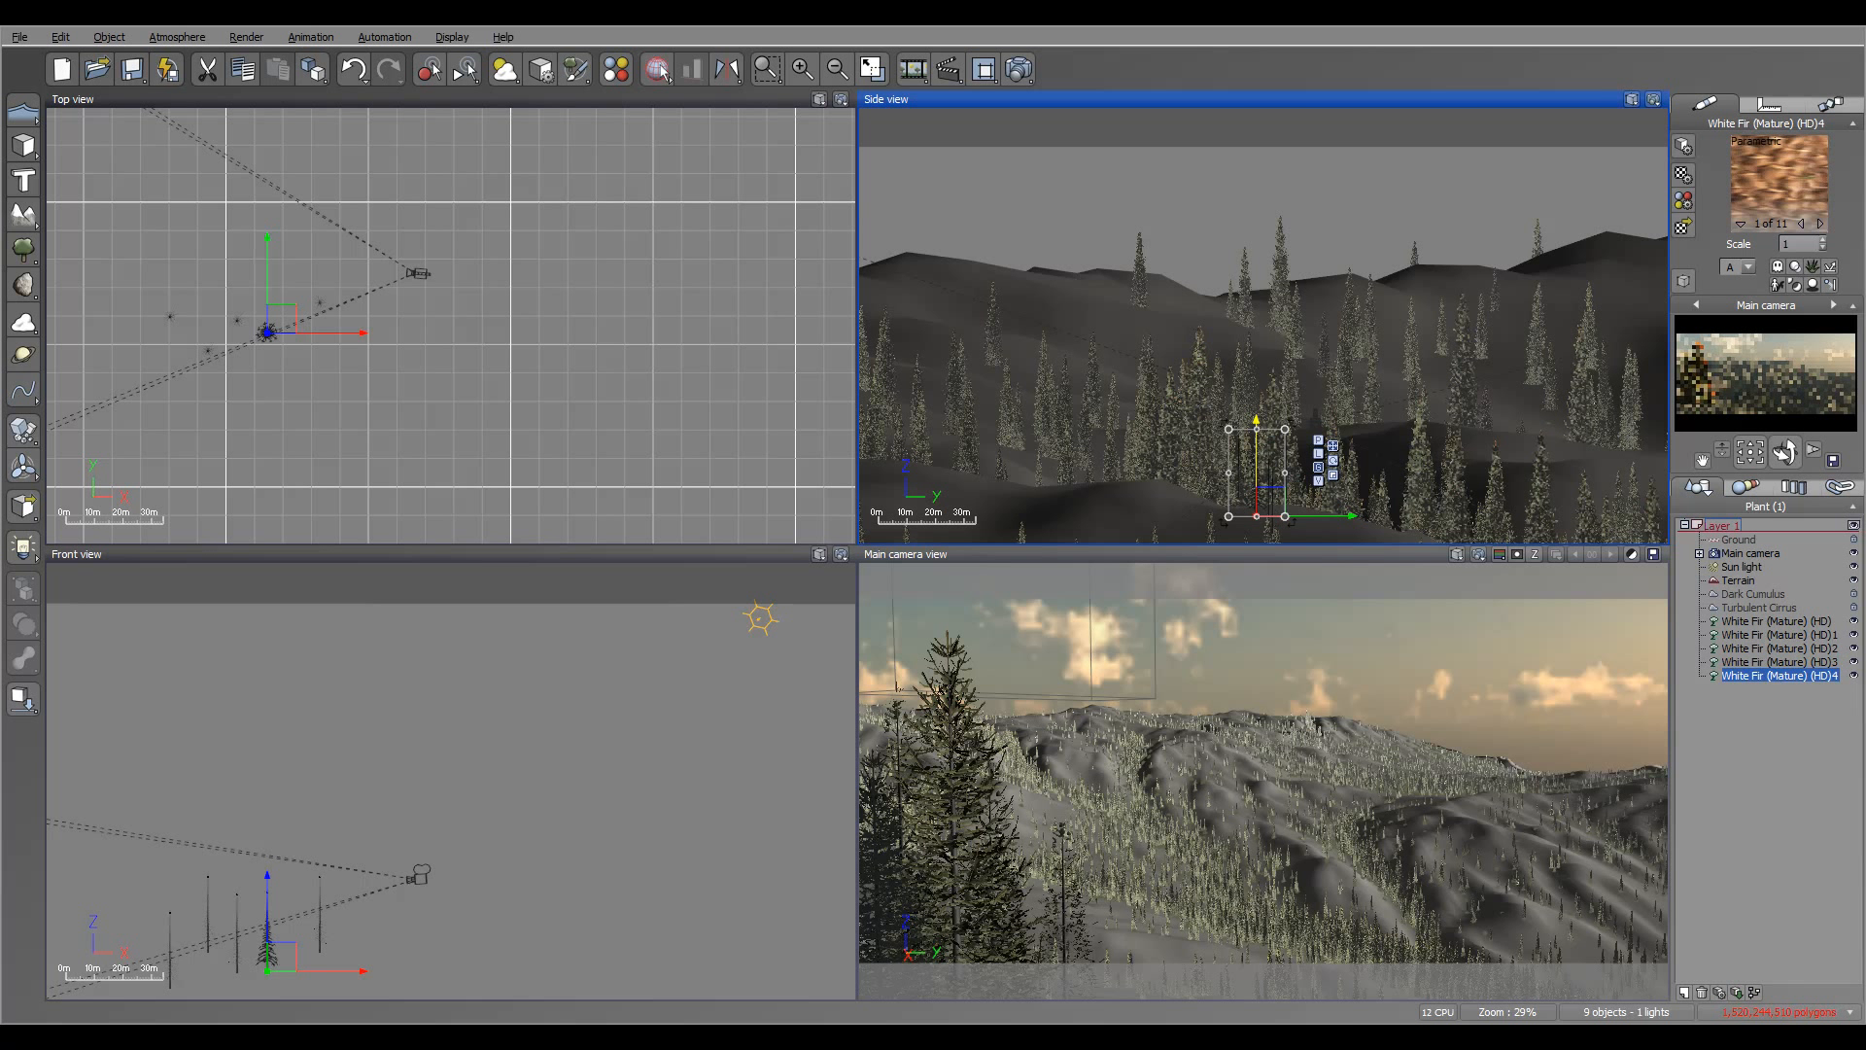
- Nudge White Fir (Mature) (HD)2 and (HD)3 slightly toward the centre of the camera view, scaling (HD)3 down a little
left_click(1780, 648)
left_click_drag(451, 241, 451, 233)
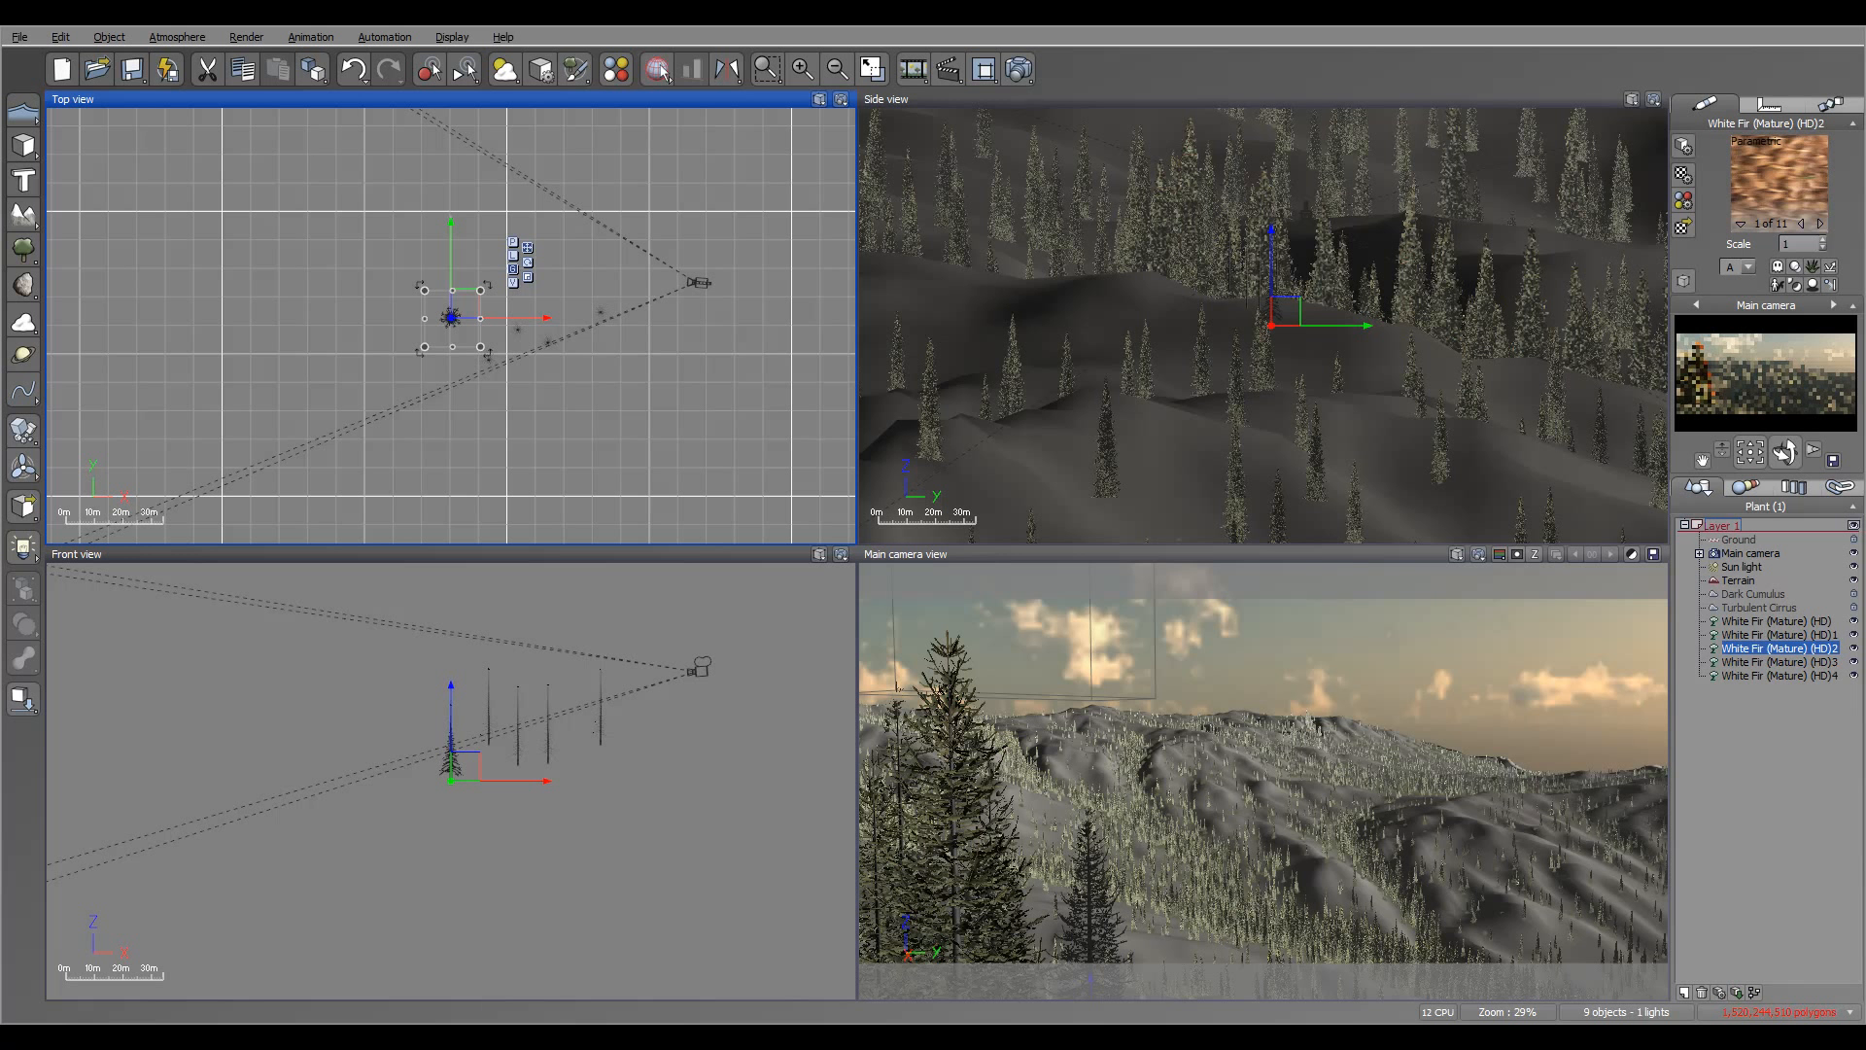
left_click(1779, 662)
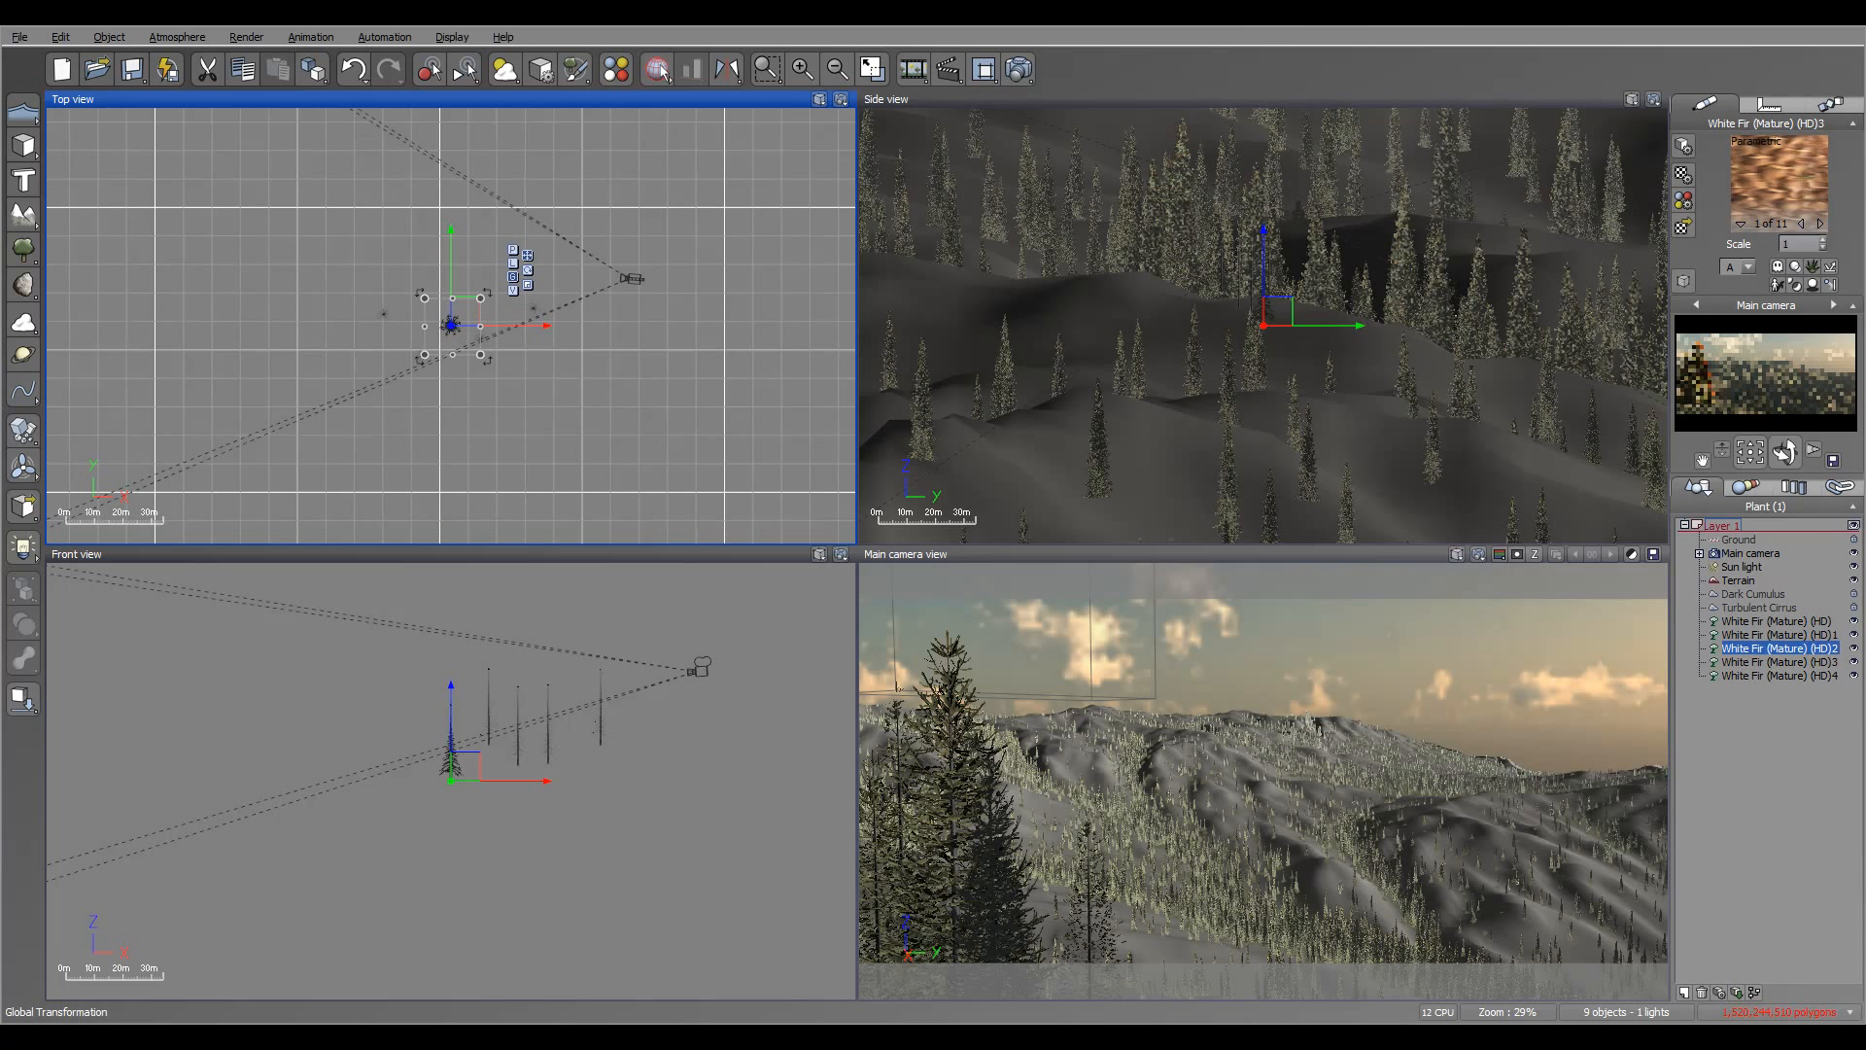
left_click_drag(451, 272, 451, 266)
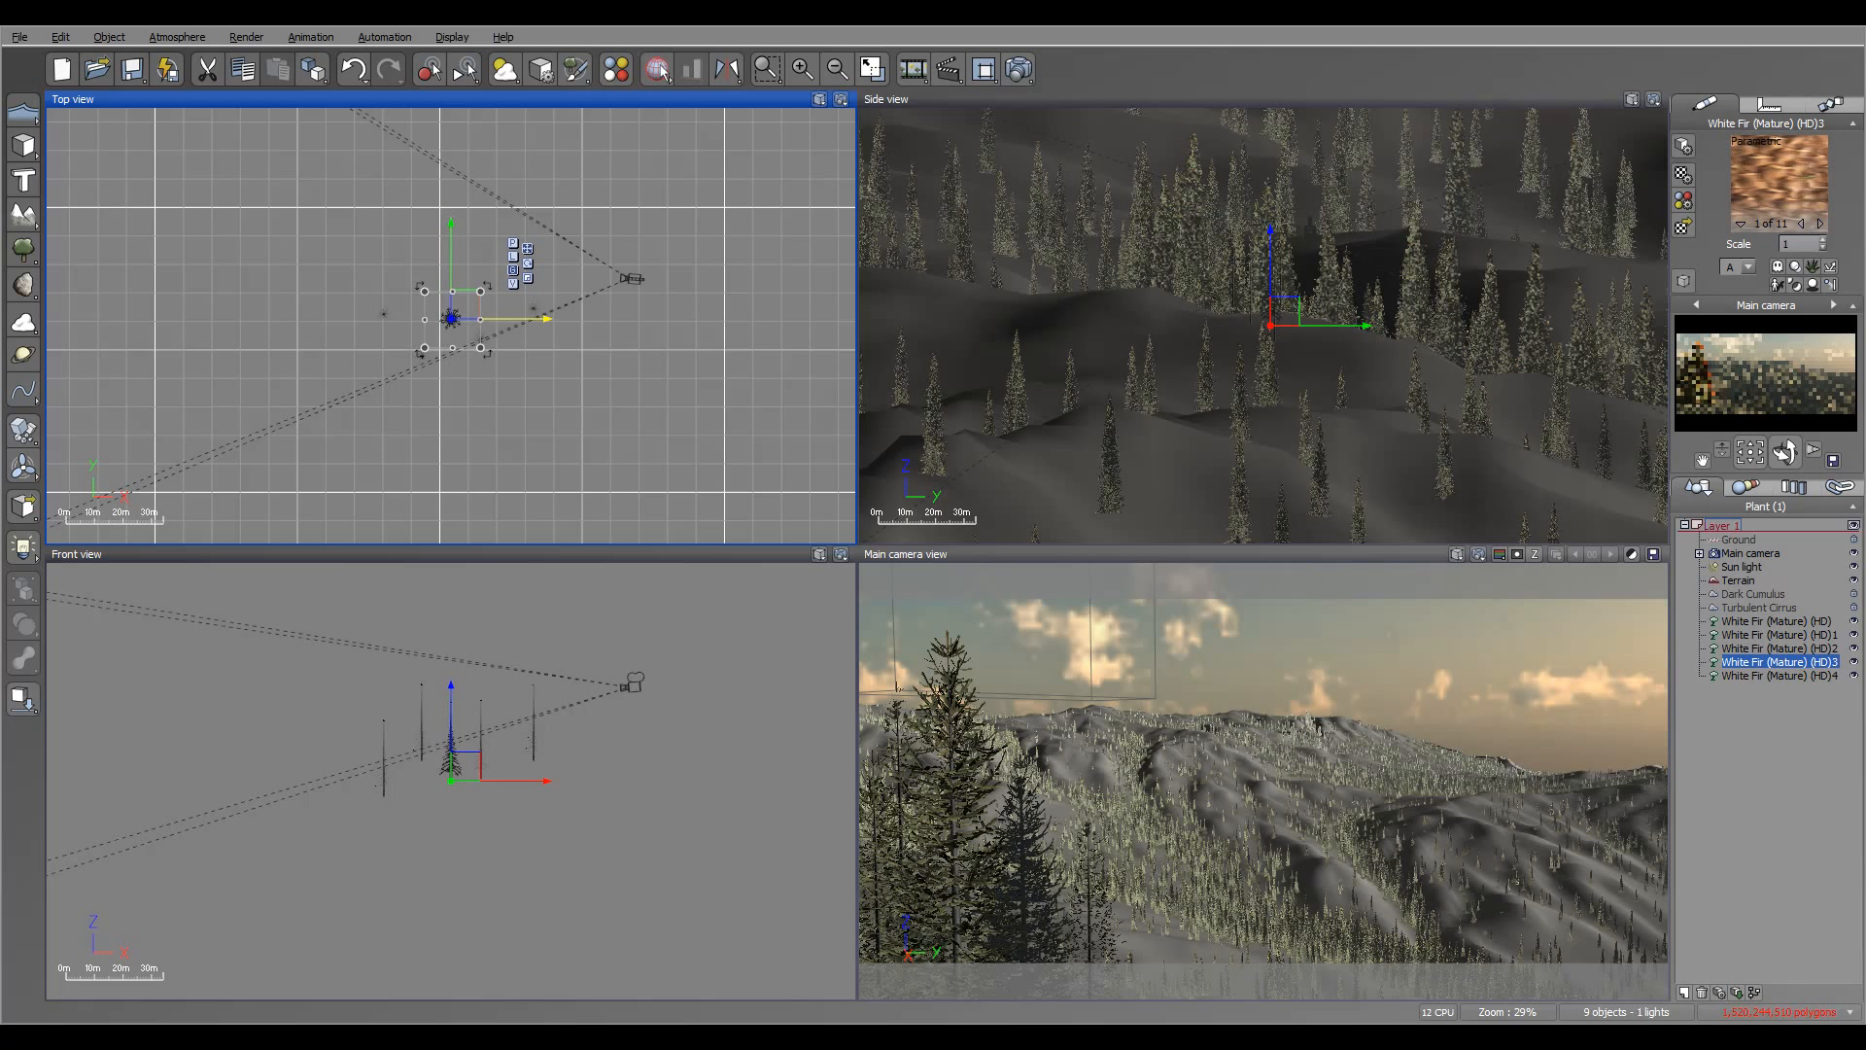
left_click_drag(487, 353, 495, 337)
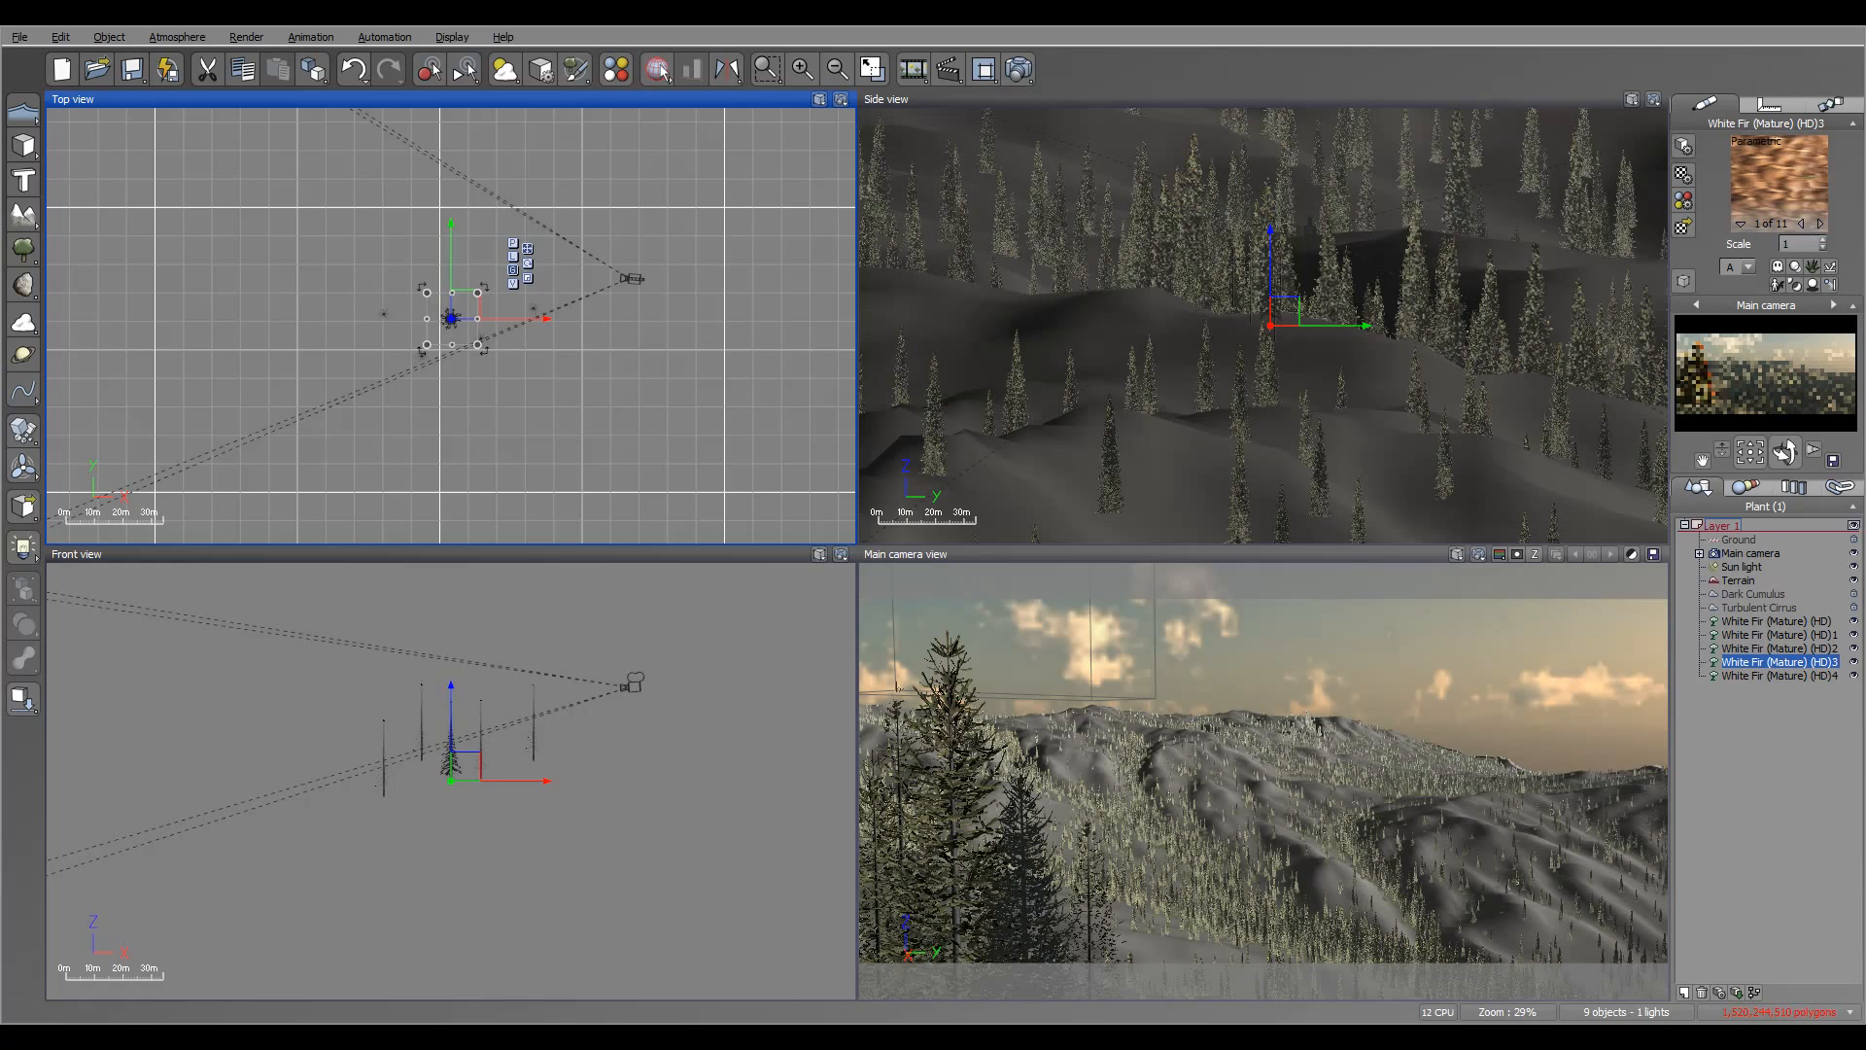
- Raise White Fir (Mature) (HD)3 a few metres, working in a close-up front view of the firs
scroll(475, 794, "up", 6)
right_click_drag(474, 794, 703, 916)
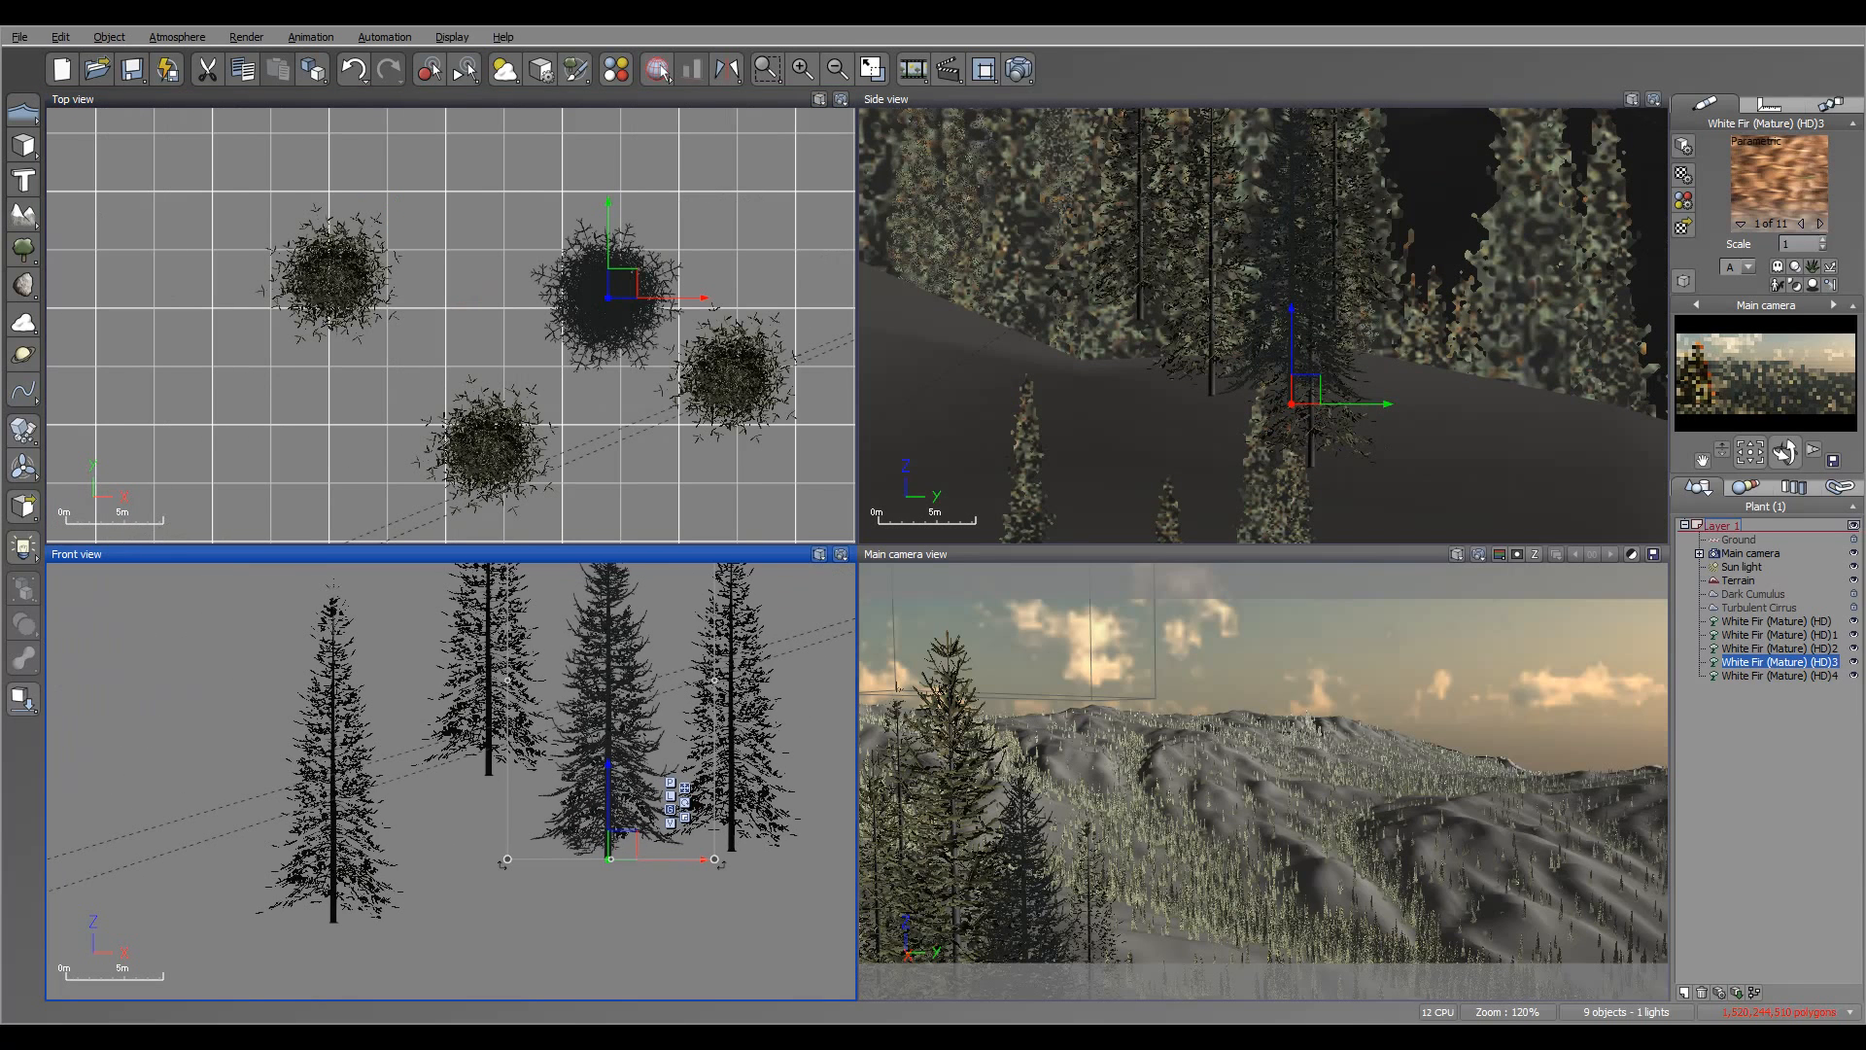
left_click_drag(503, 863, 502, 802)
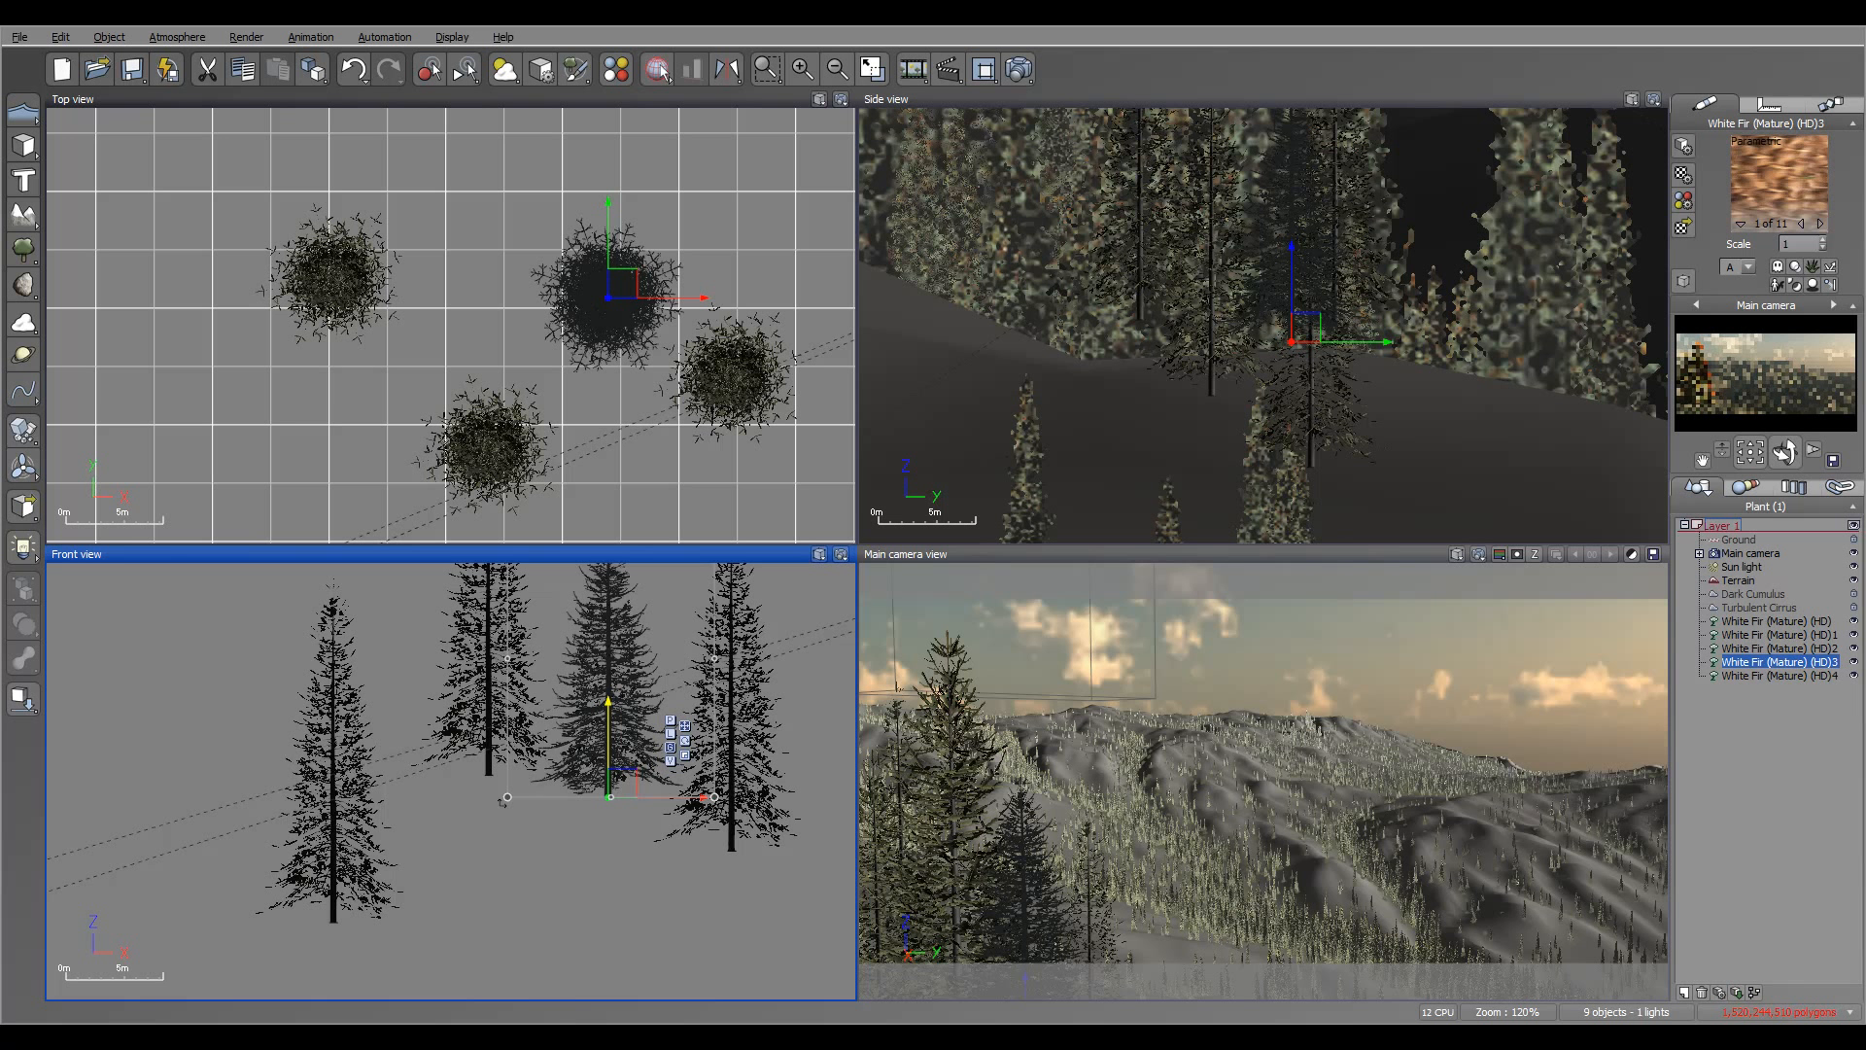
left_click_drag(503, 802, 502, 792)
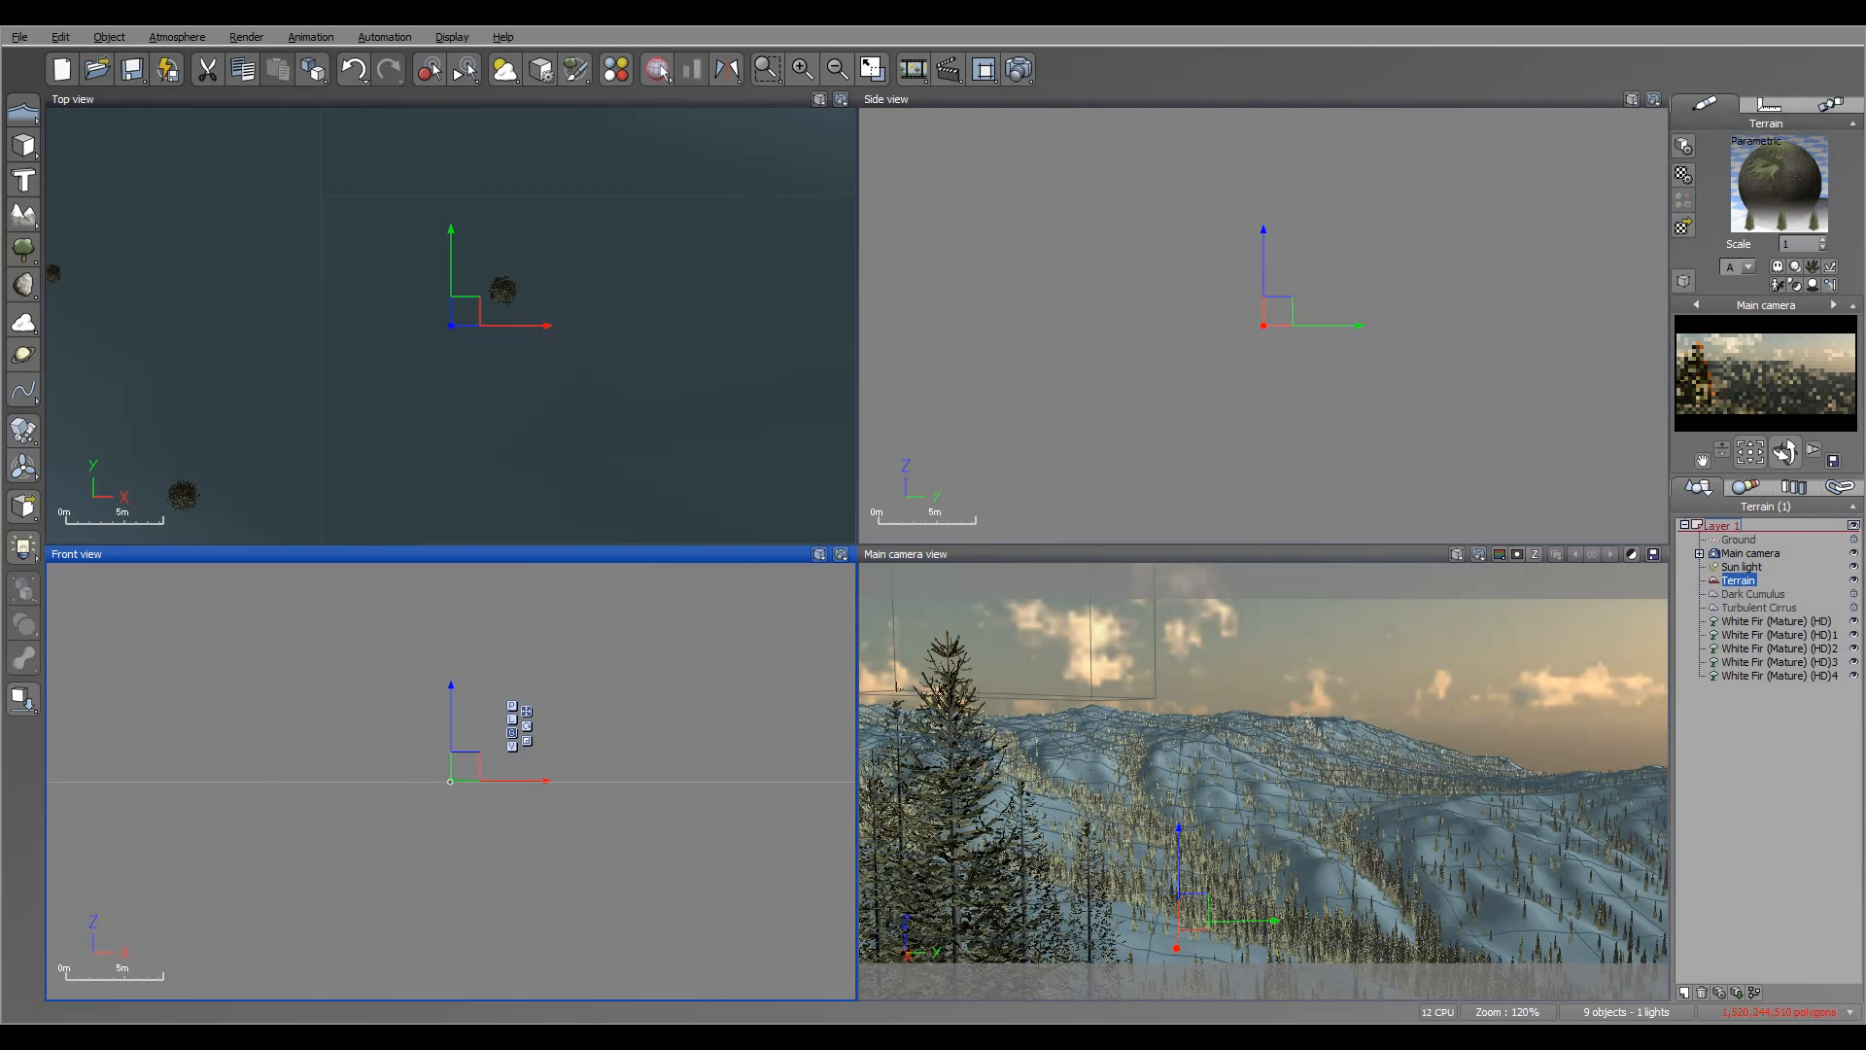
- Bring the whole terrain back into the top view, render a 1000x450 test image of the scene and accept the post-render options
right_click_drag(461, 347, 608, 382)
scroll(609, 381, "down", 12)
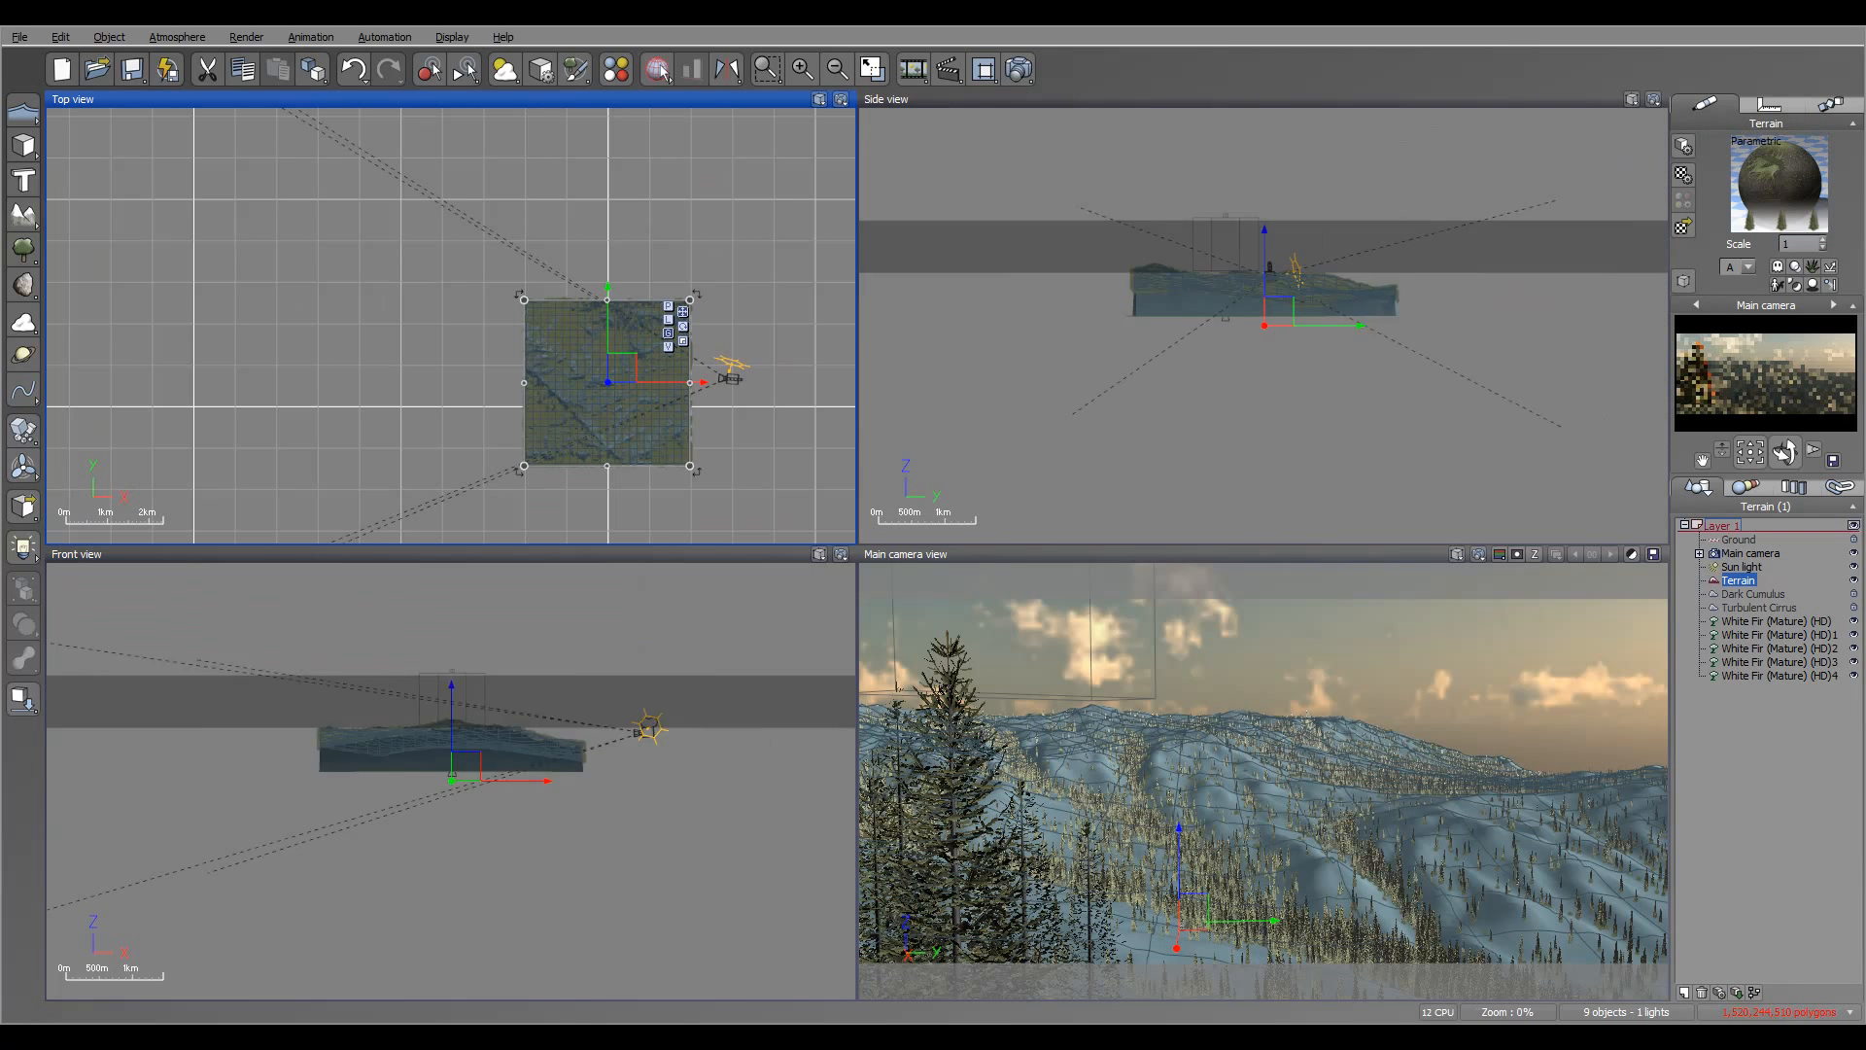
scroll(668, 426, "up", 5)
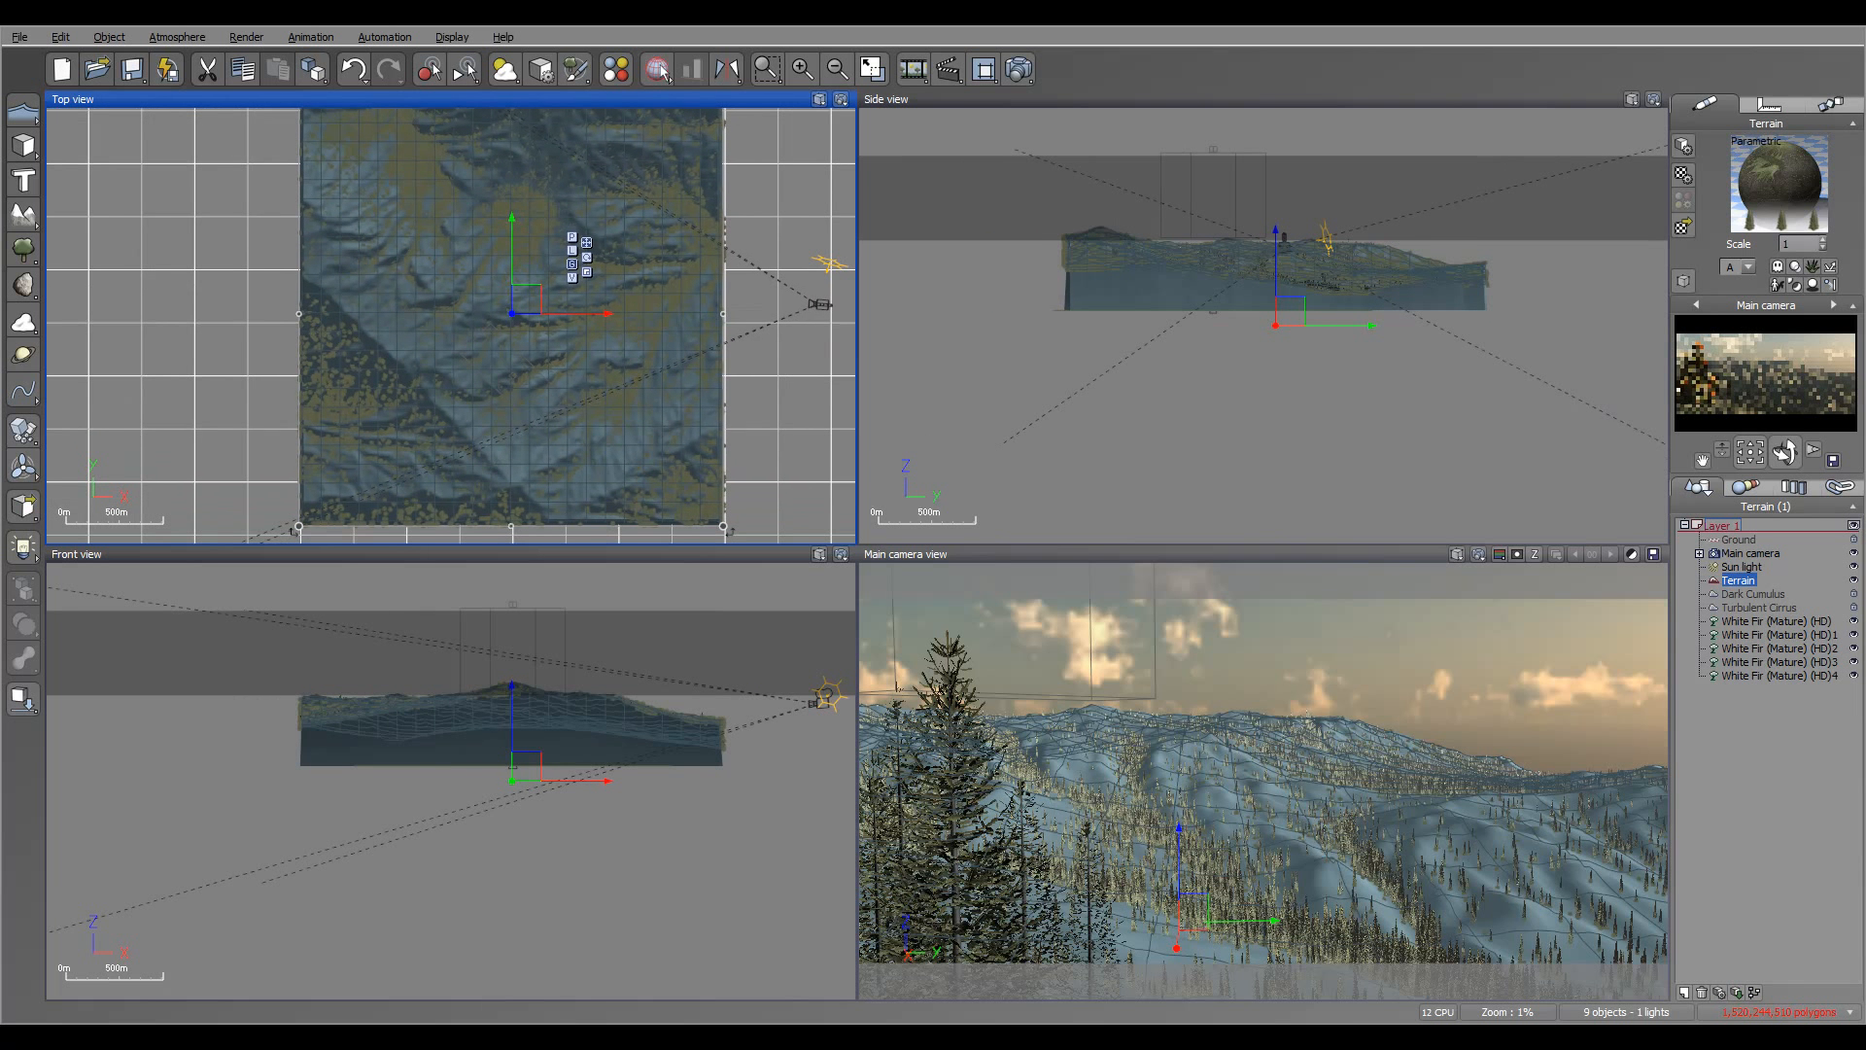
right_click_drag(621, 321, 625, 431)
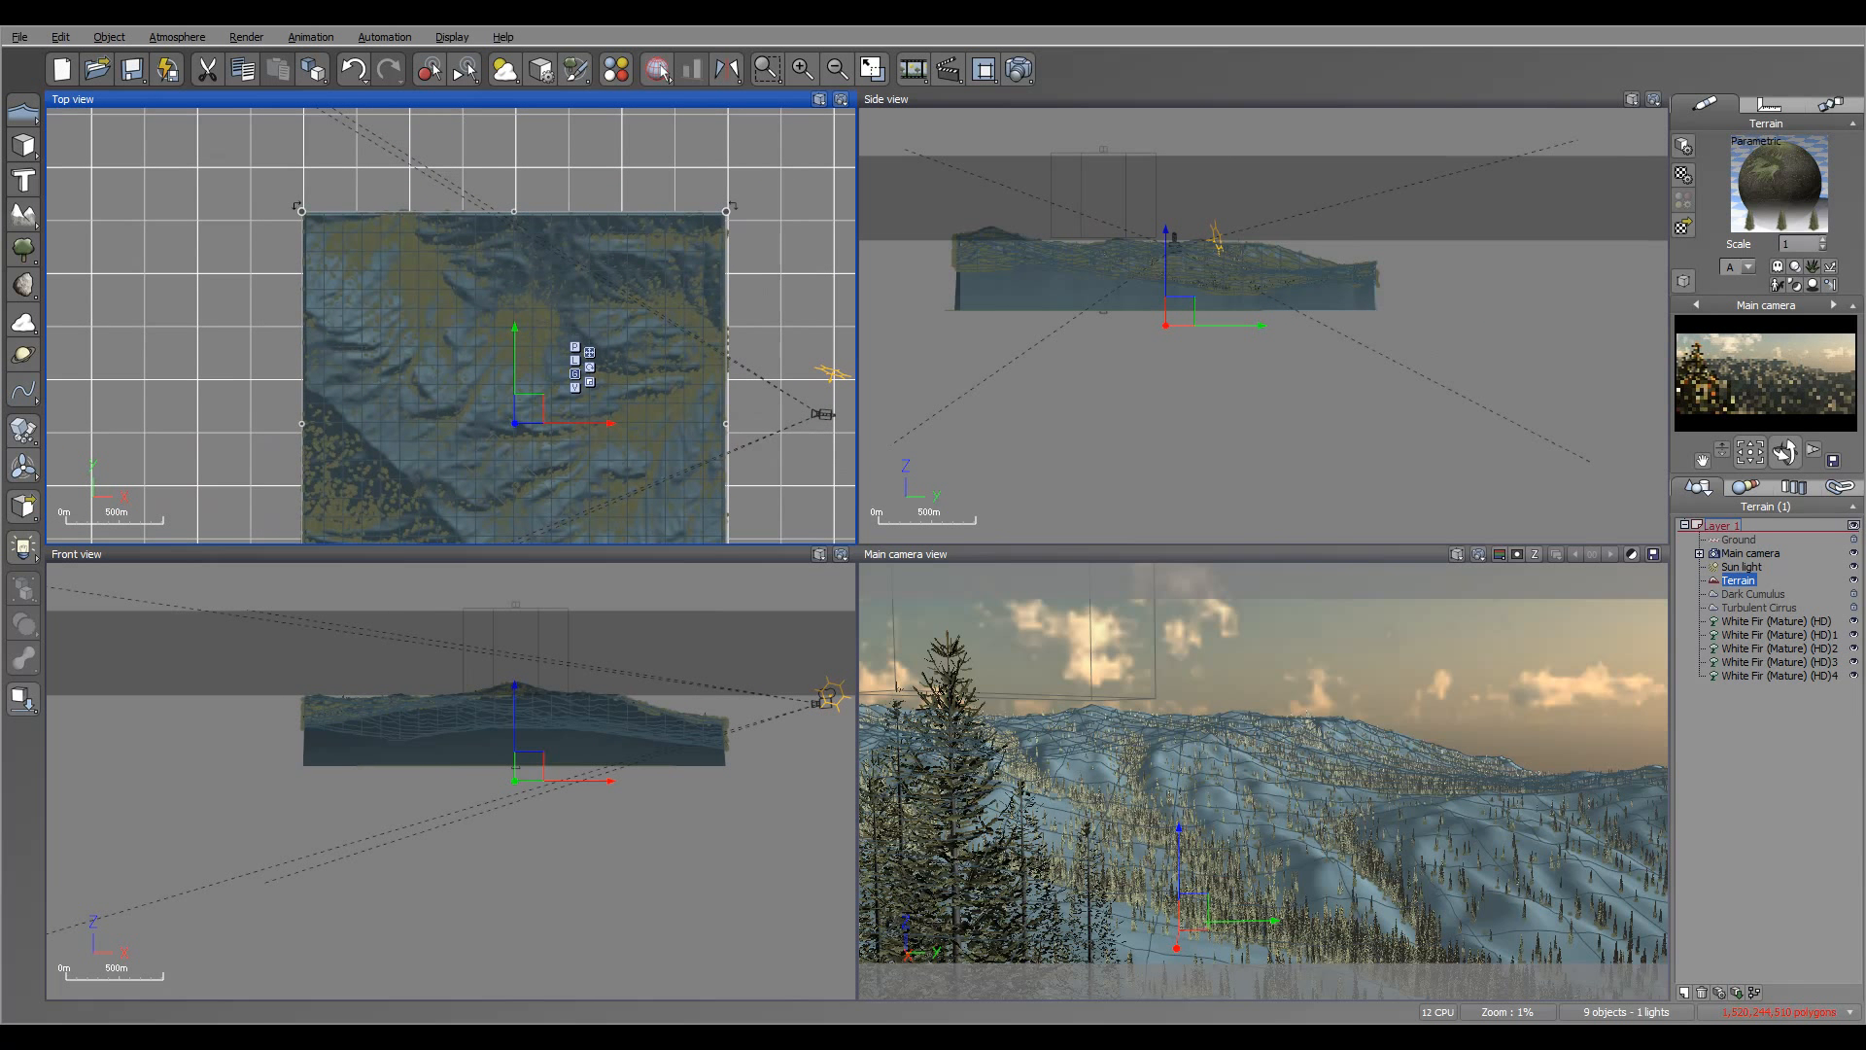
left_click(1017, 69)
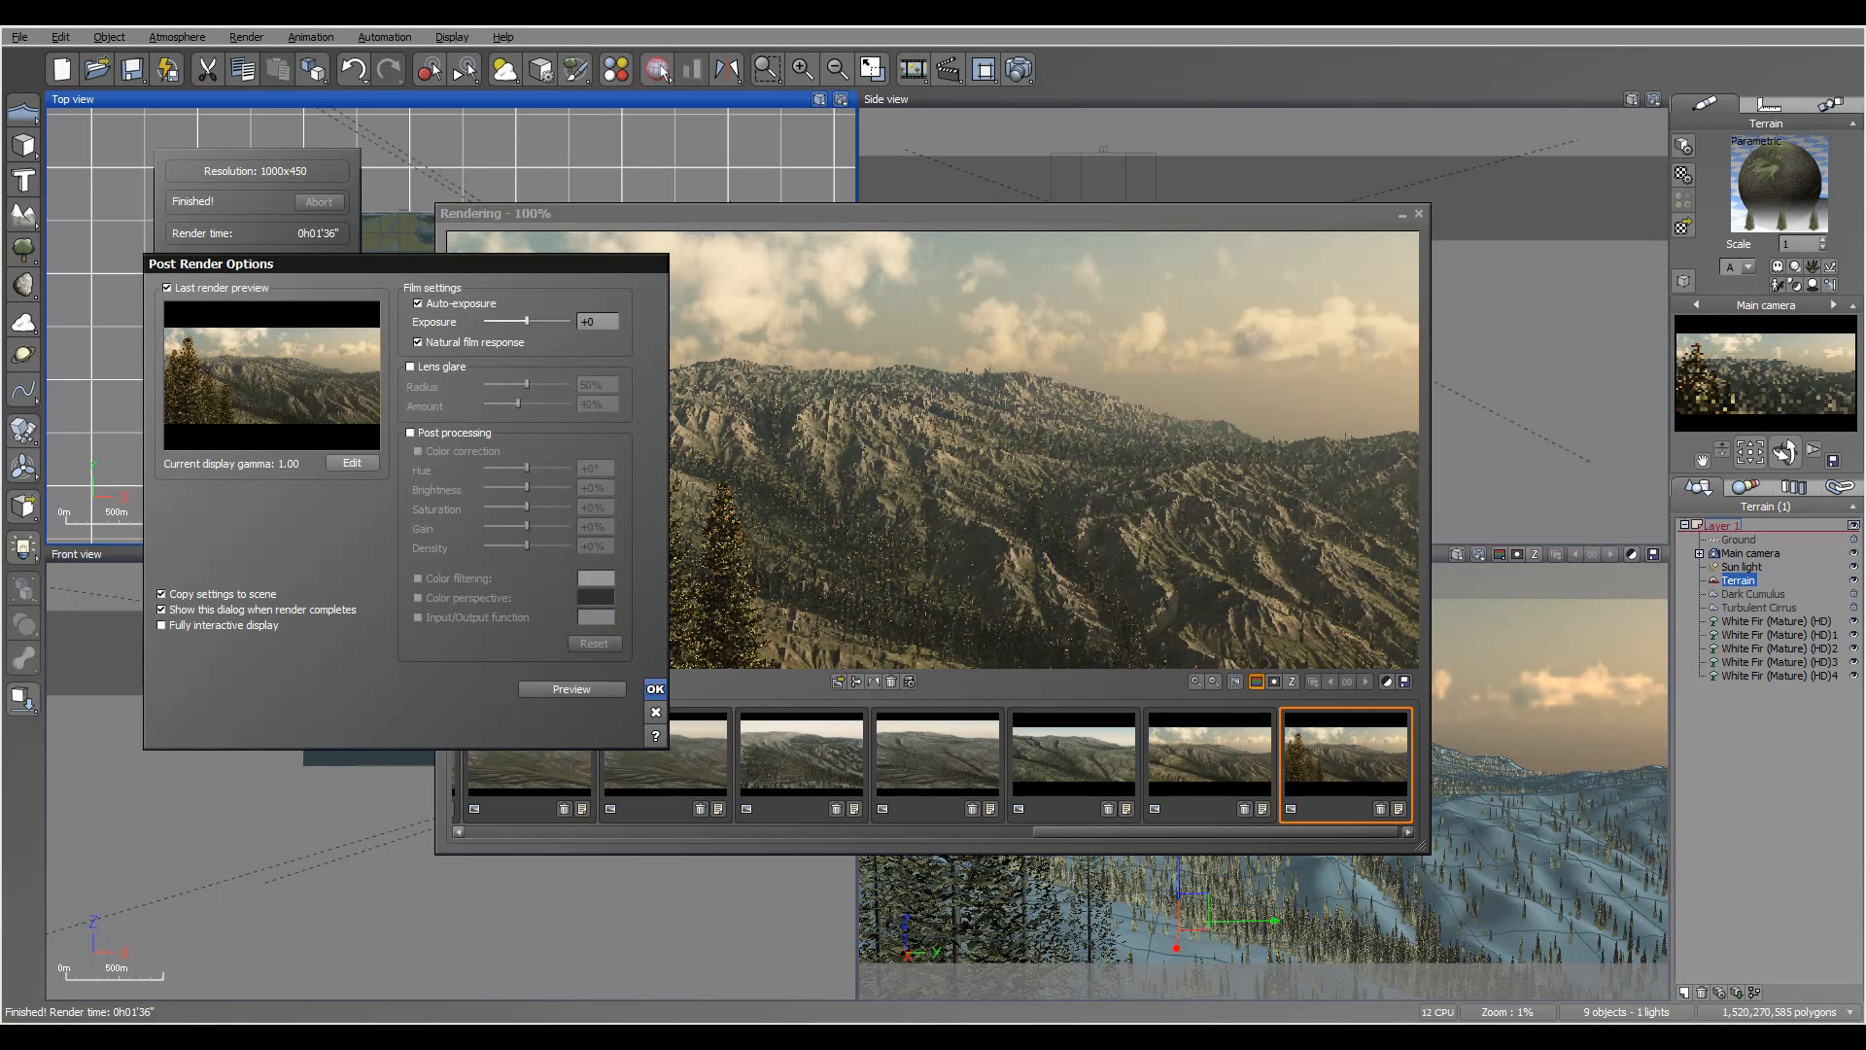
key("Return")
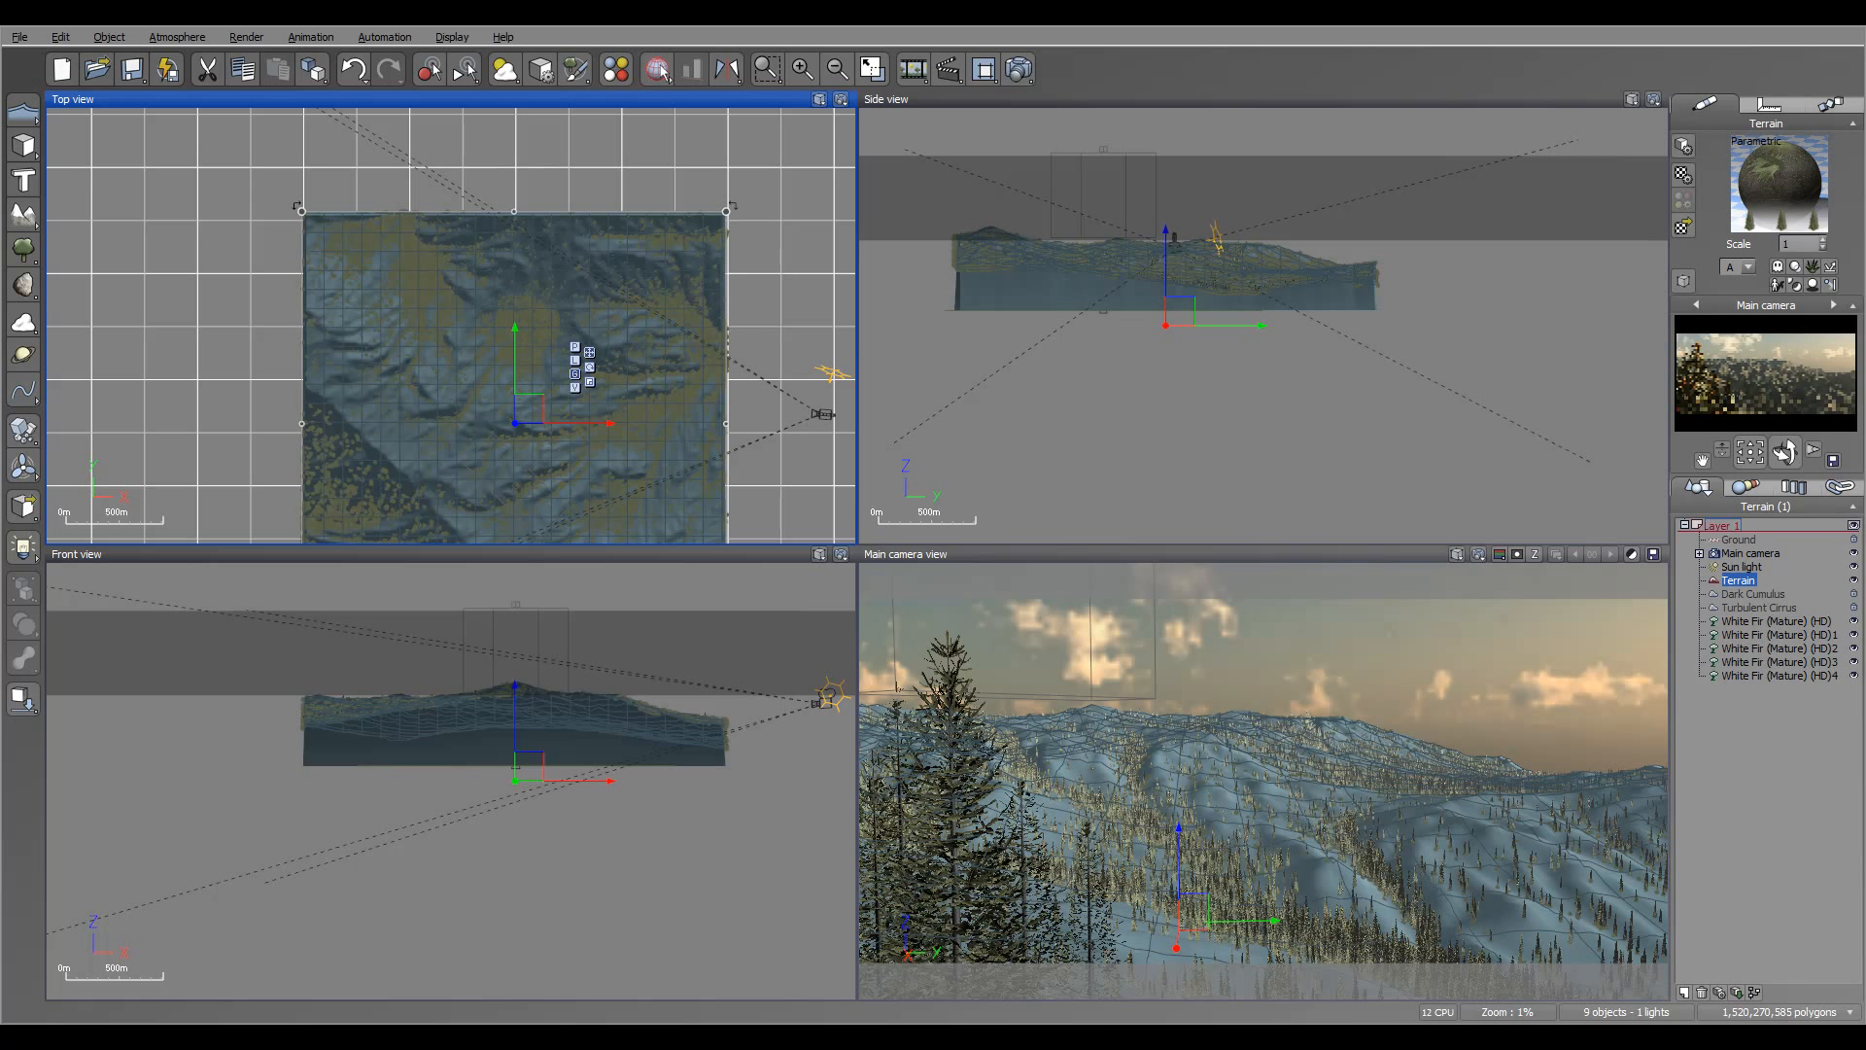
- Open the atmosphere settings and change the ambient light color to a slightly more saturated blue
left_click(177, 37)
left_click(94, 162)
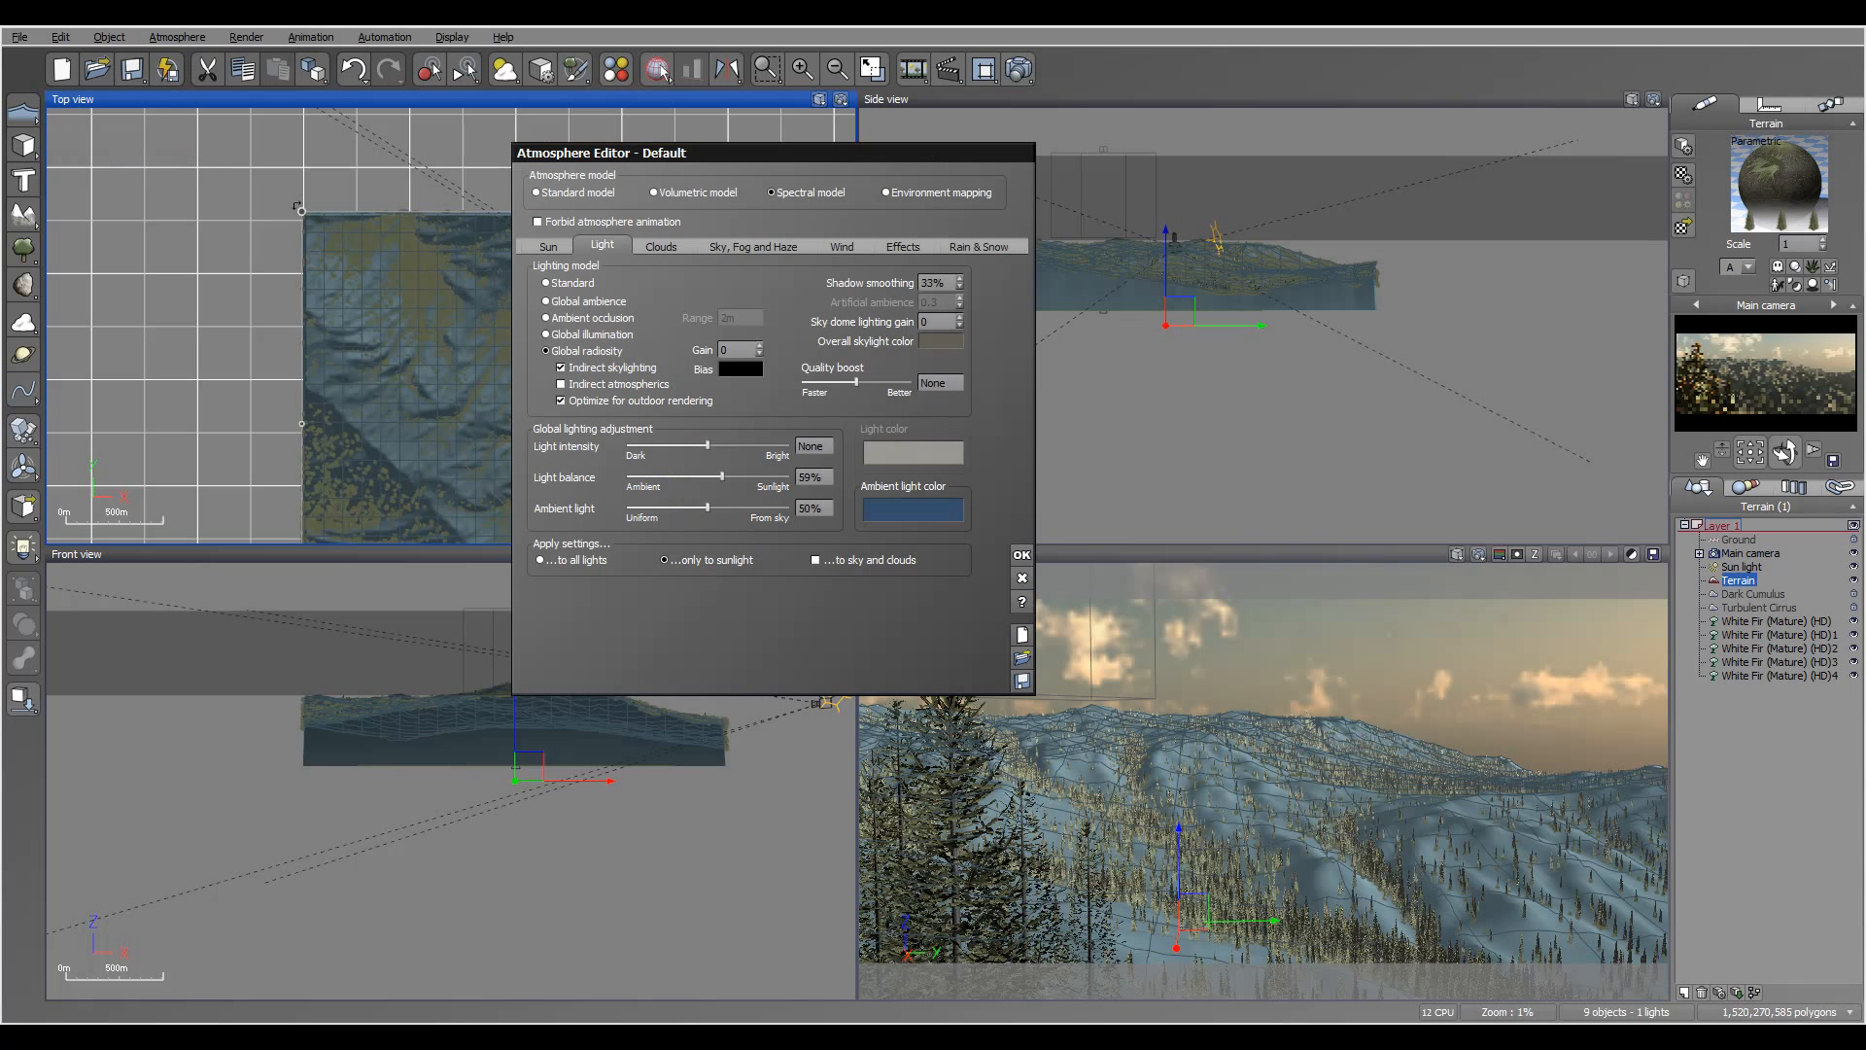
left_click_drag(773, 153, 956, 264)
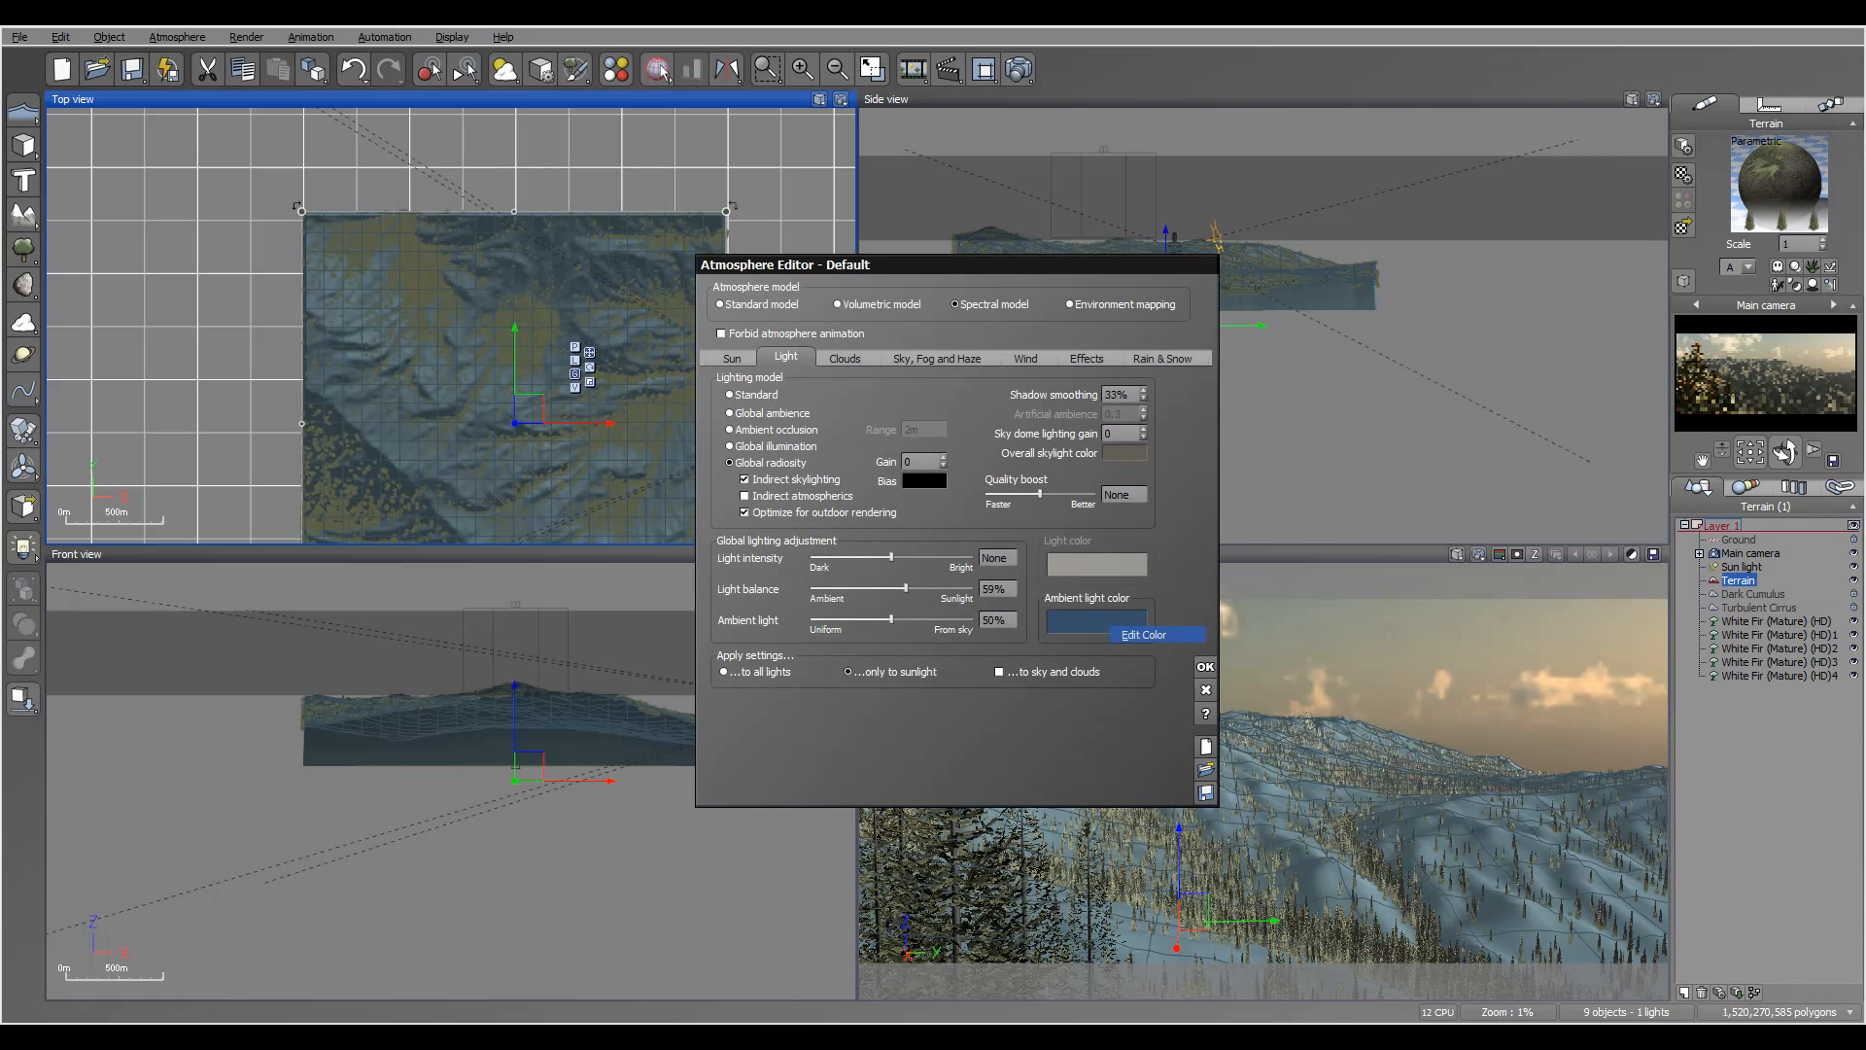
left_click(1108, 622)
left_click_drag(952, 647, 950, 640)
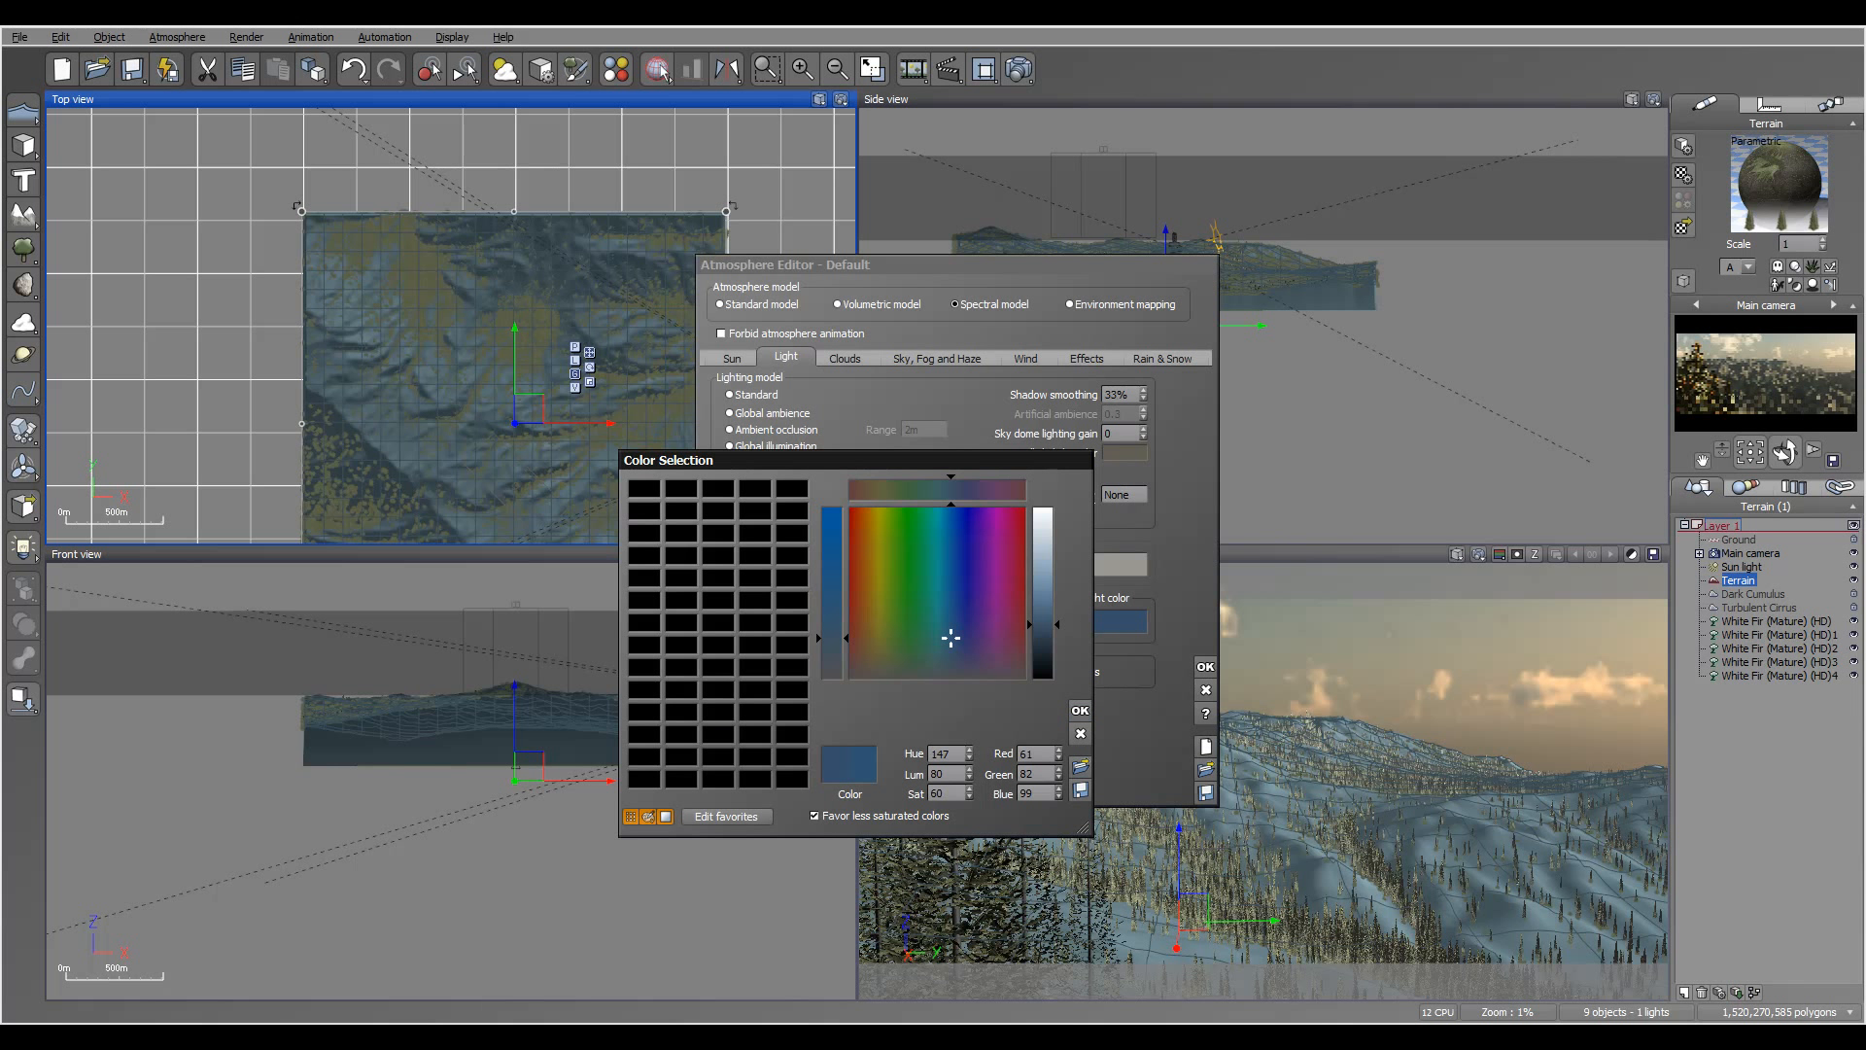
left_click(1079, 710)
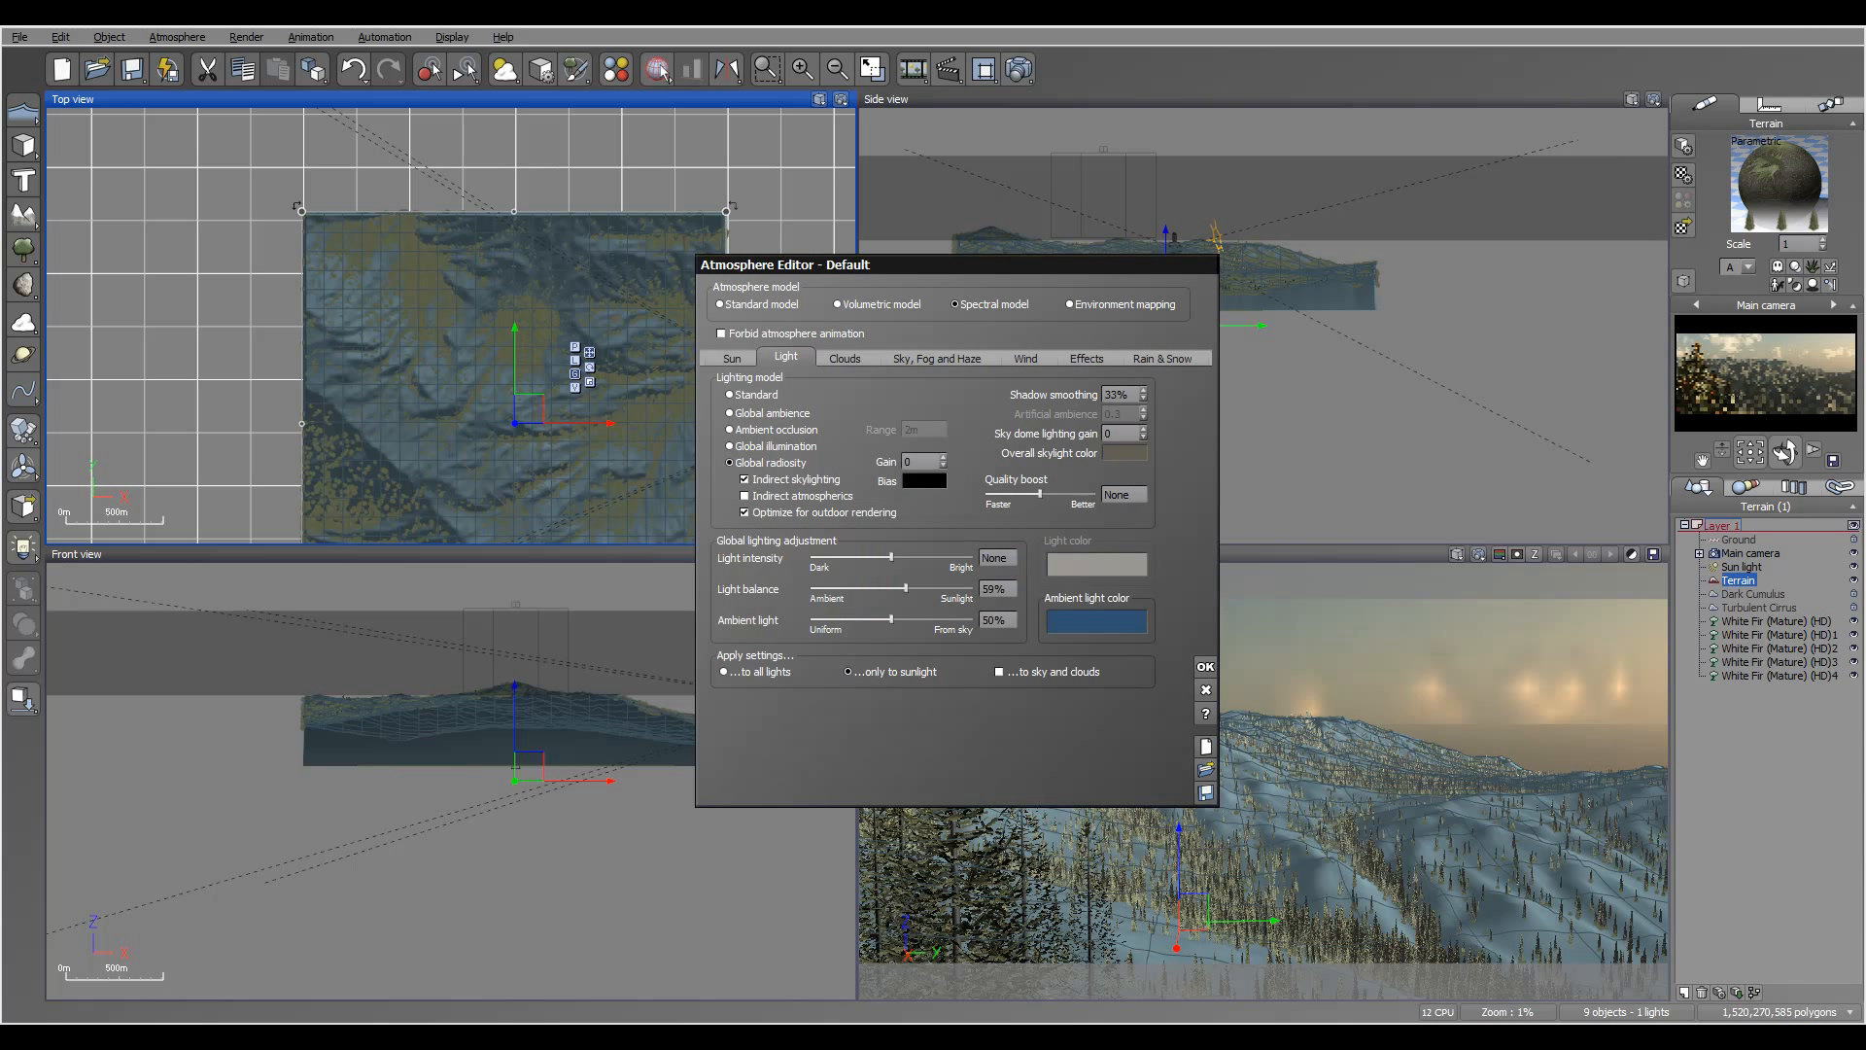
- Make the atmosphere's sky color a deeper, more saturated blue and set the decay amount to 71%
left_click(937, 359)
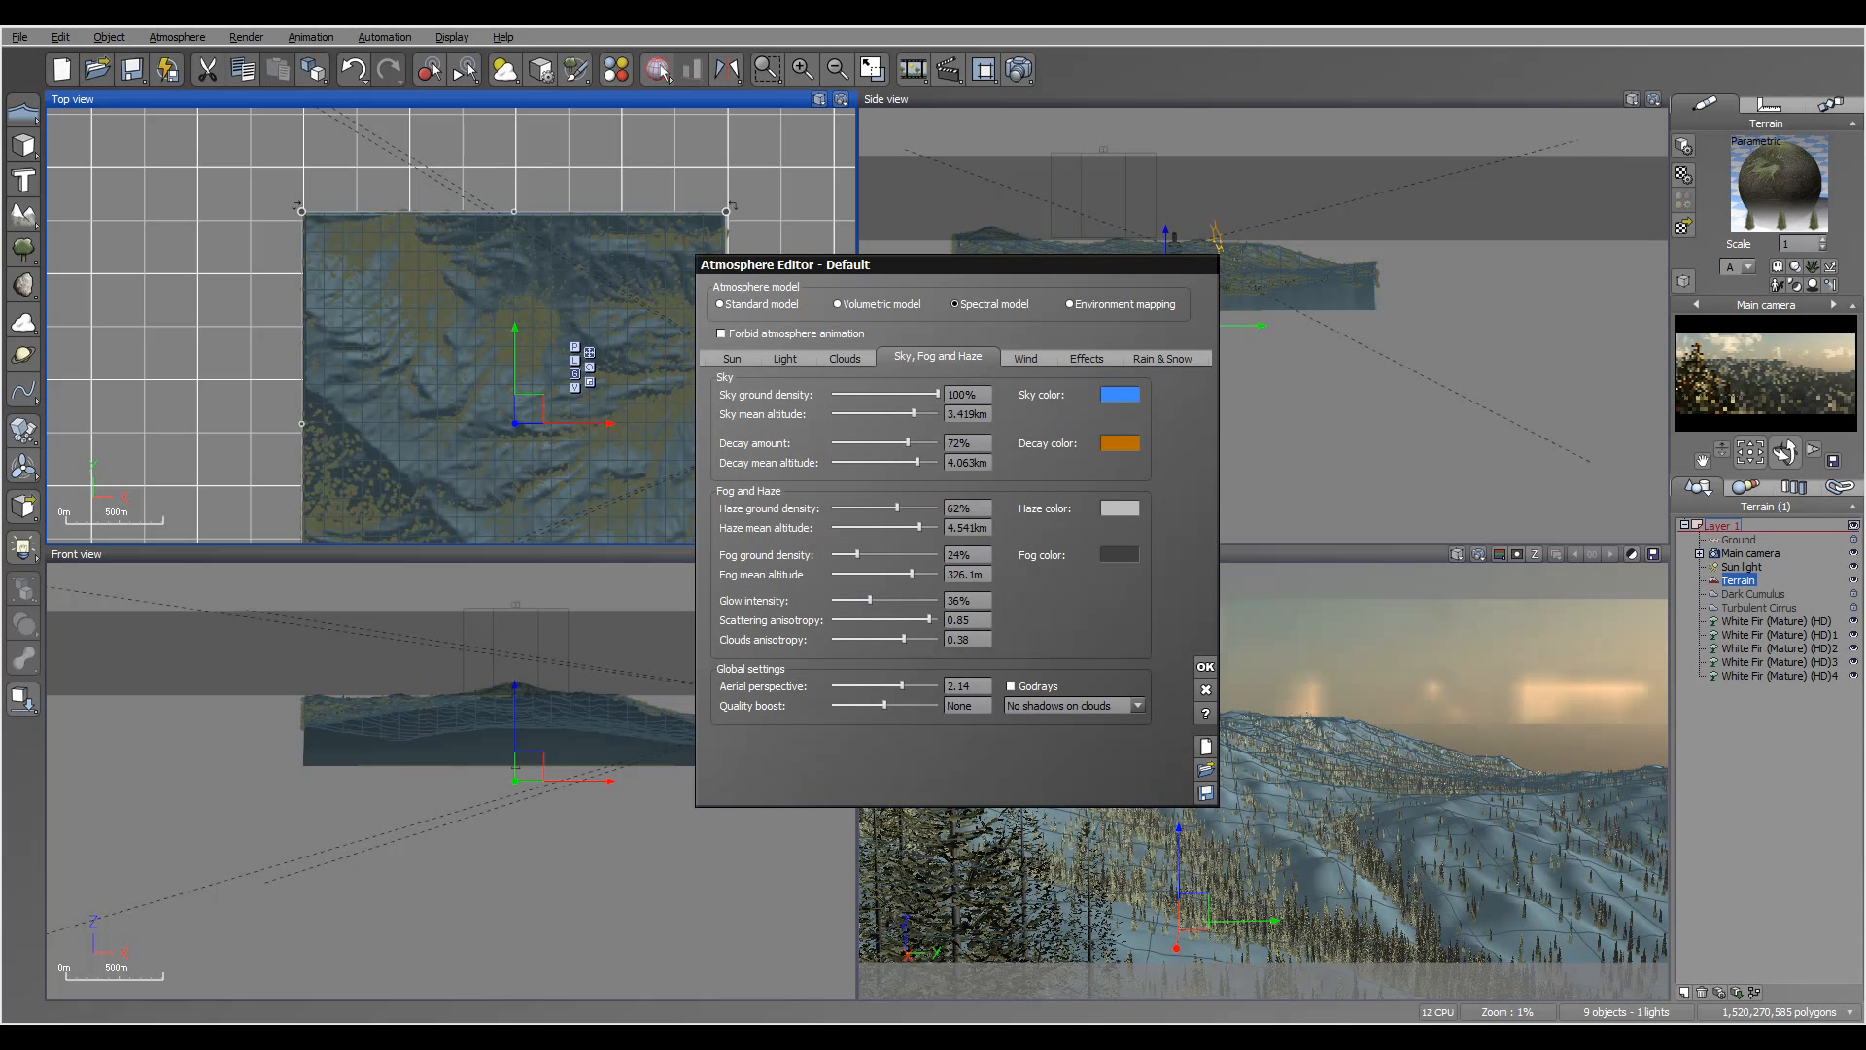
left_click(1119, 394)
left_click(1142, 400)
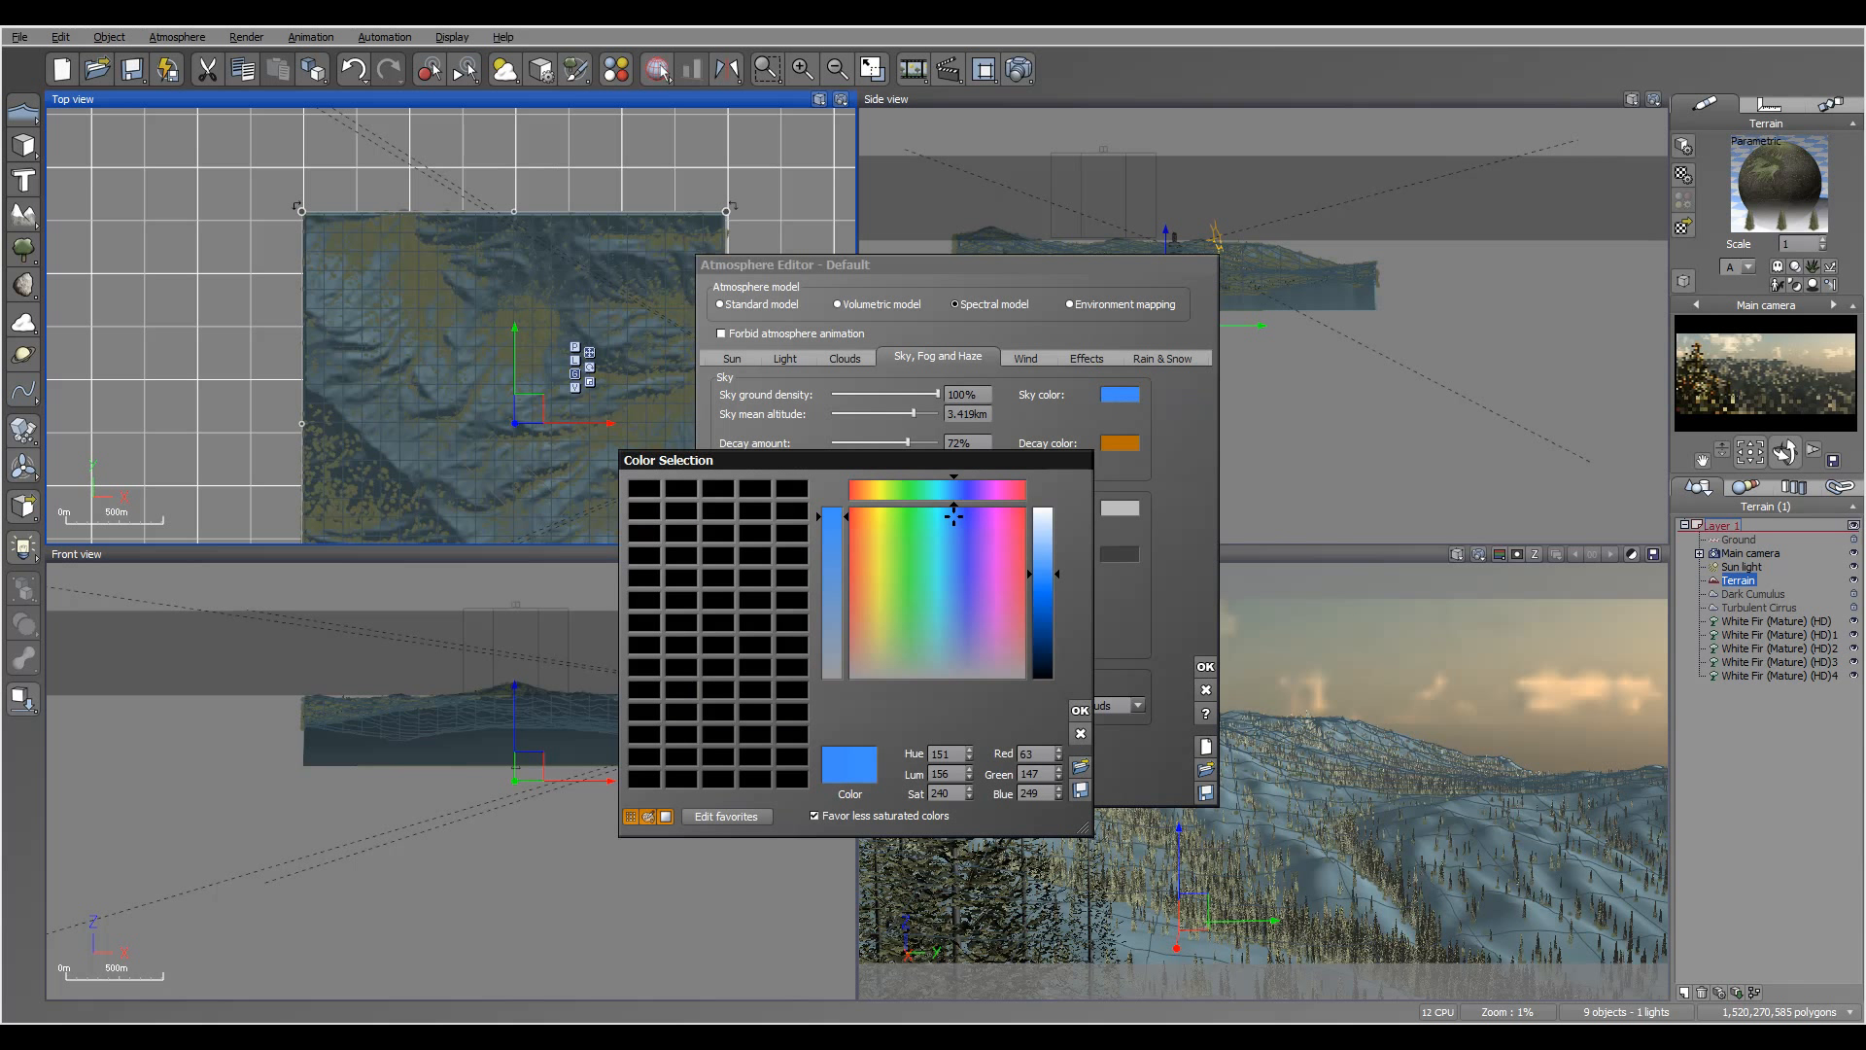
left_click(953, 517)
left_click(1079, 709)
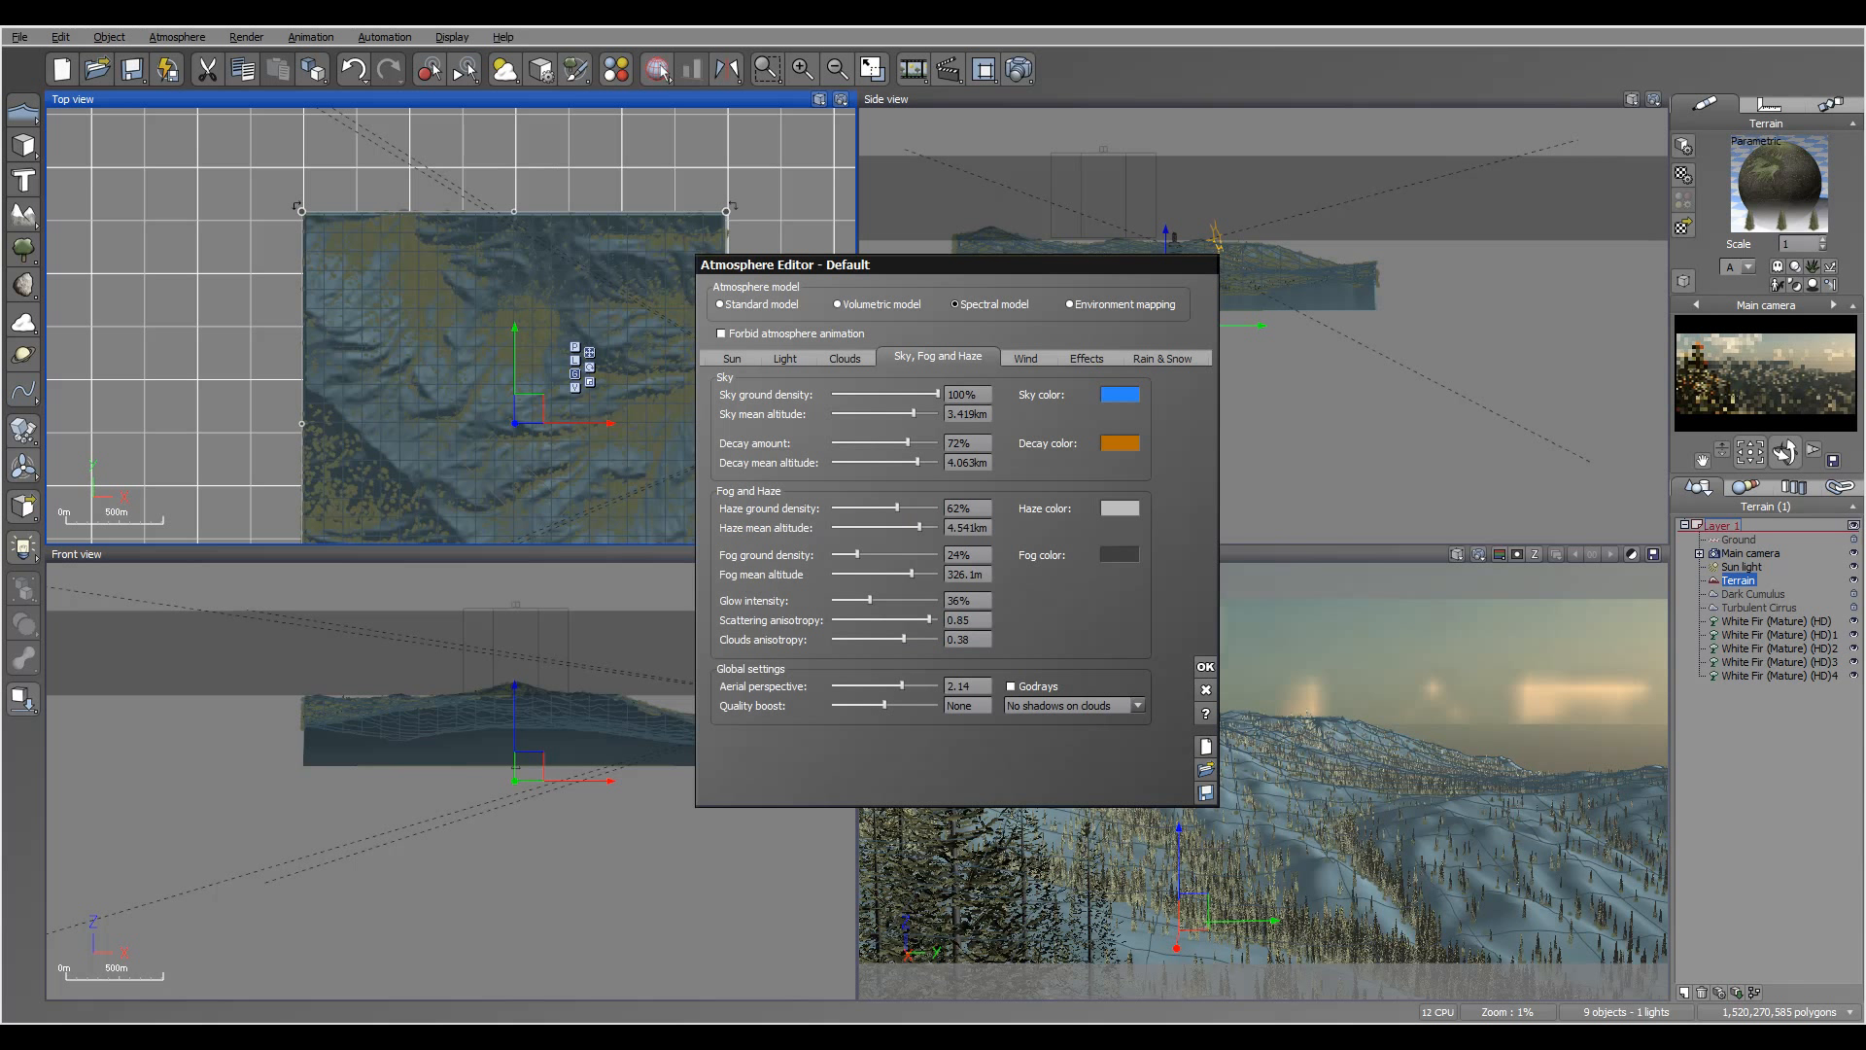
key("Left")
right_click(1784, 380)
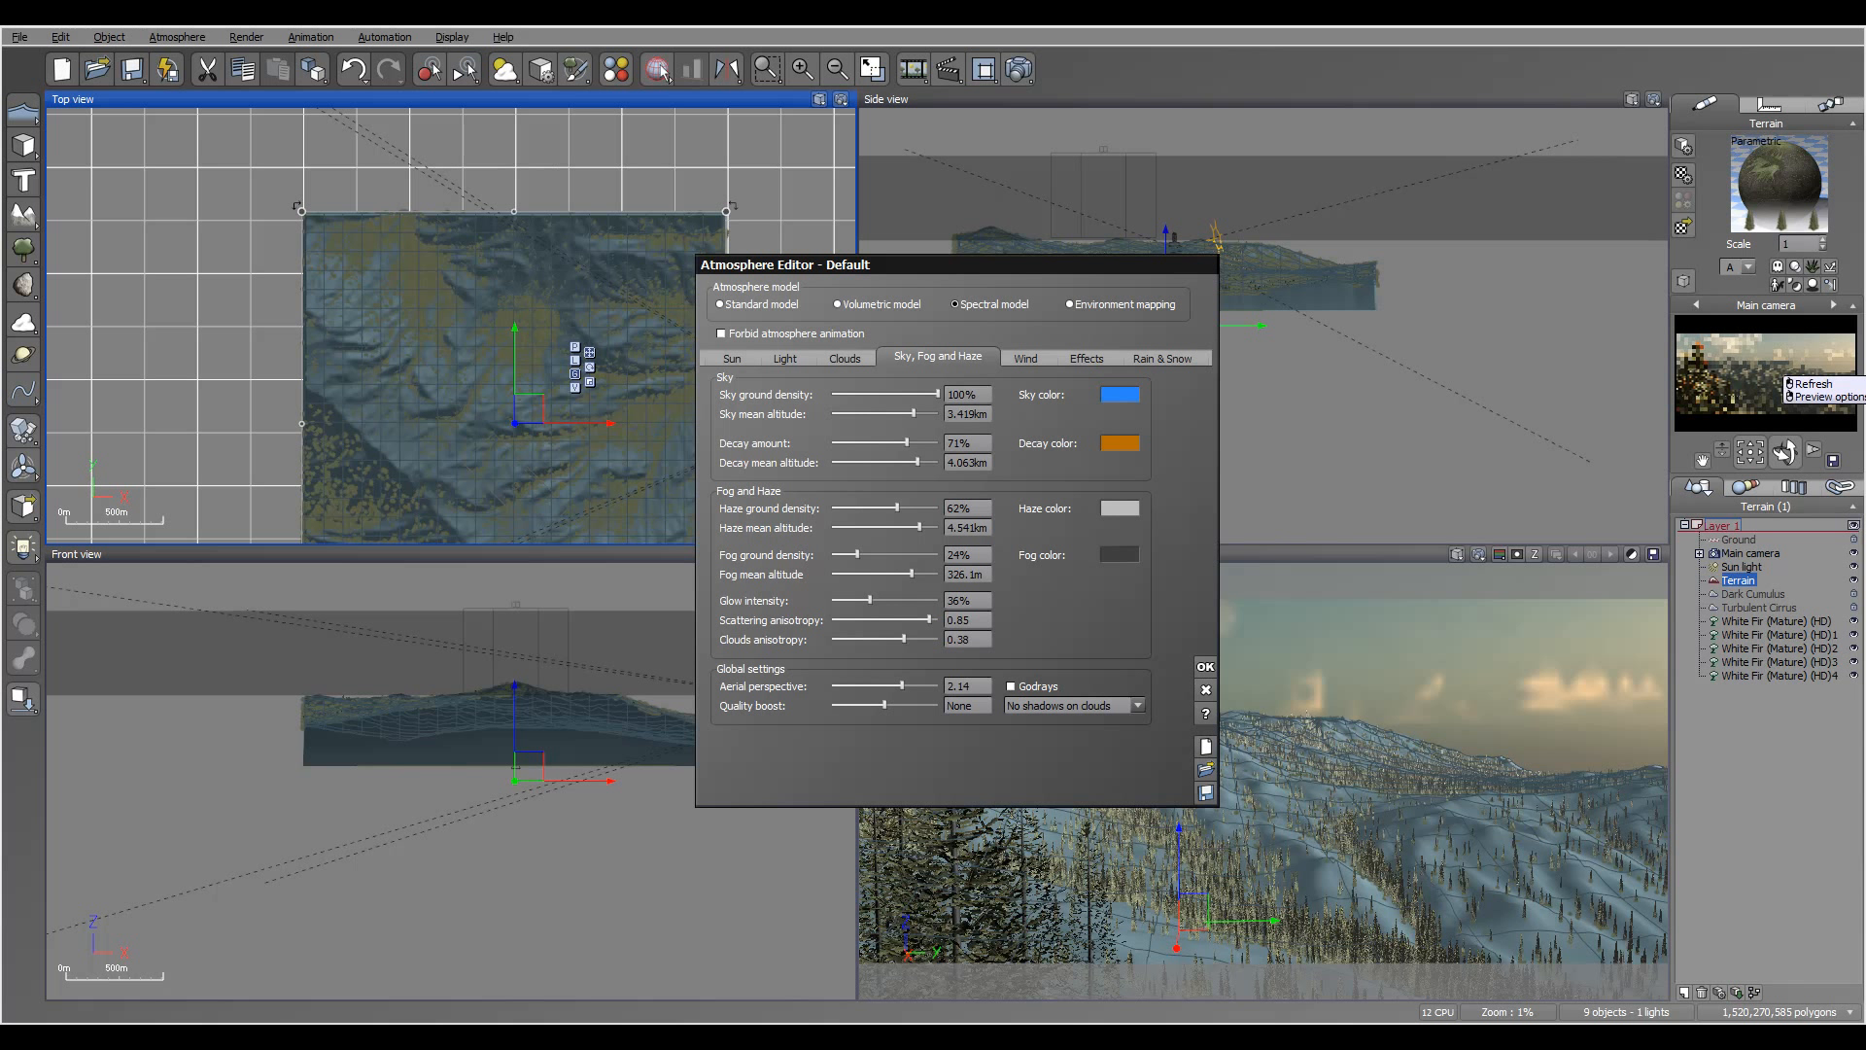
right_click(1693, 380)
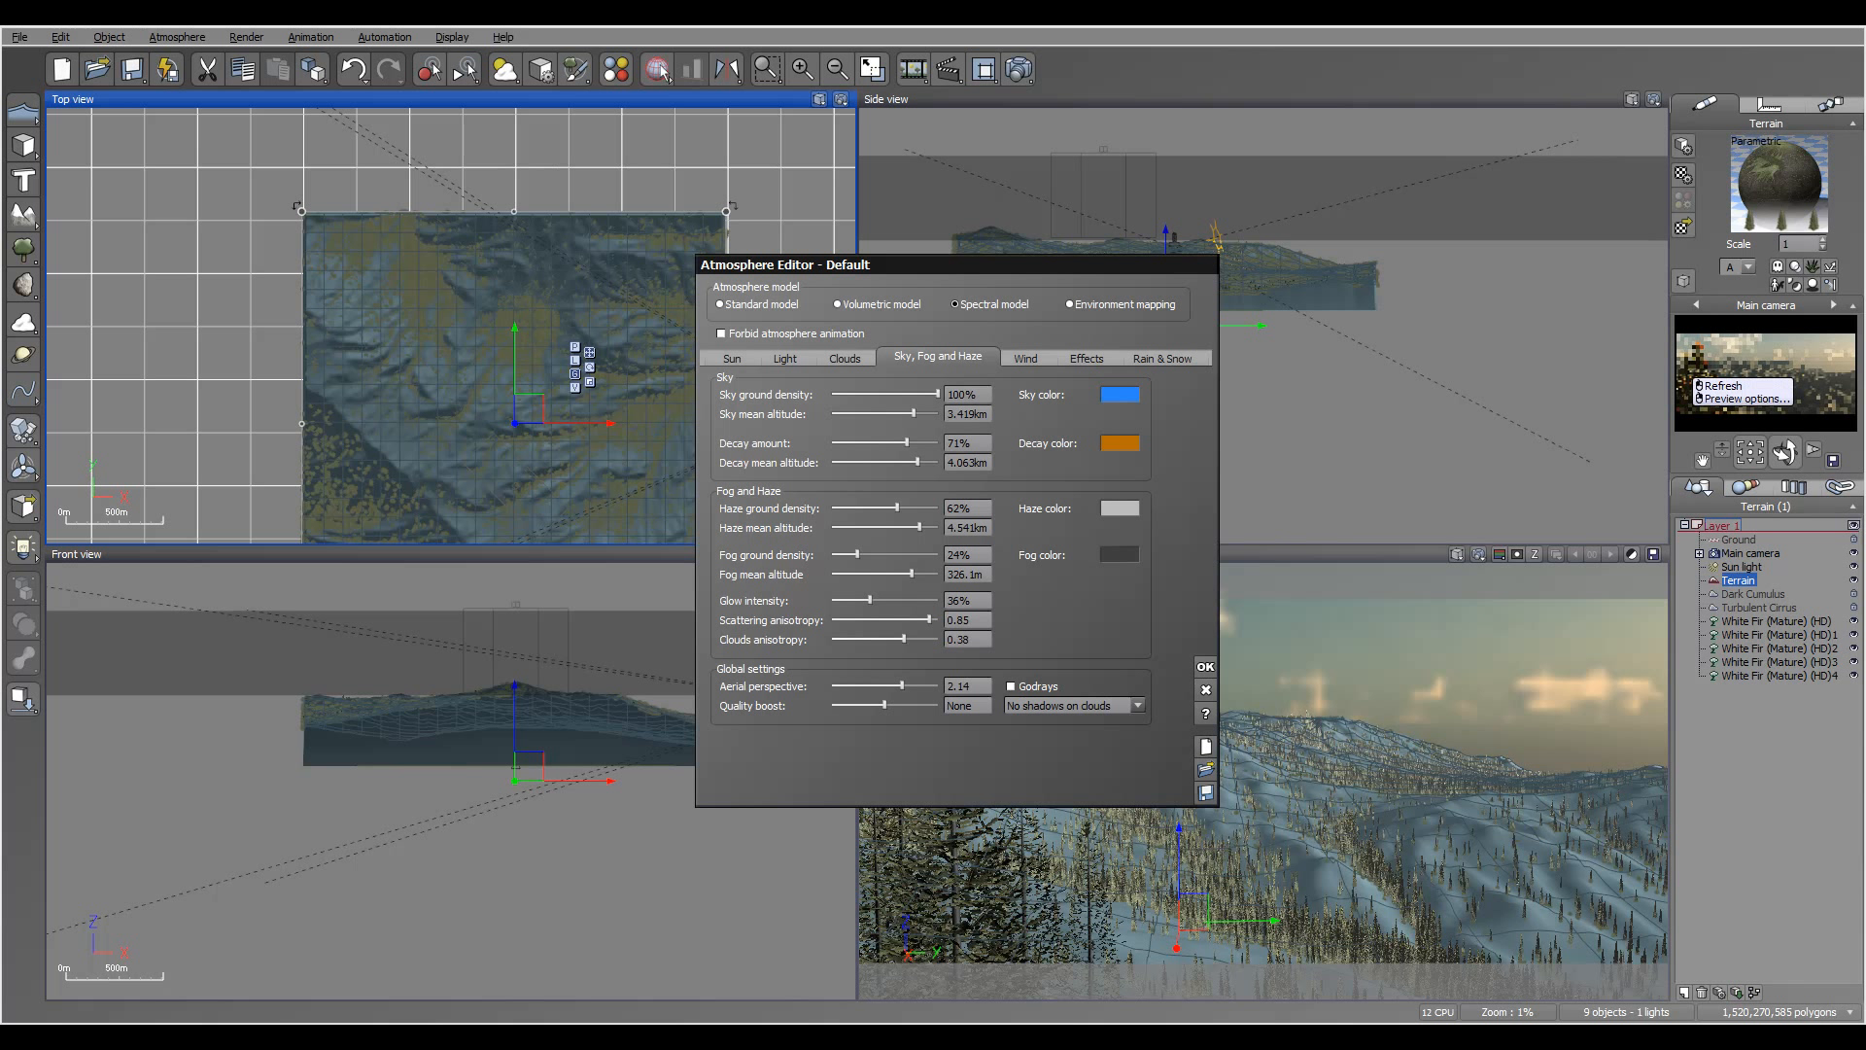
key("Escape")
- Set the glow intensity to 46%, scattering anisotropy to 0.87 and aerial perspective to 2.14, and accept the atmosphere settings
left_click_drag(868, 599, 875, 600)
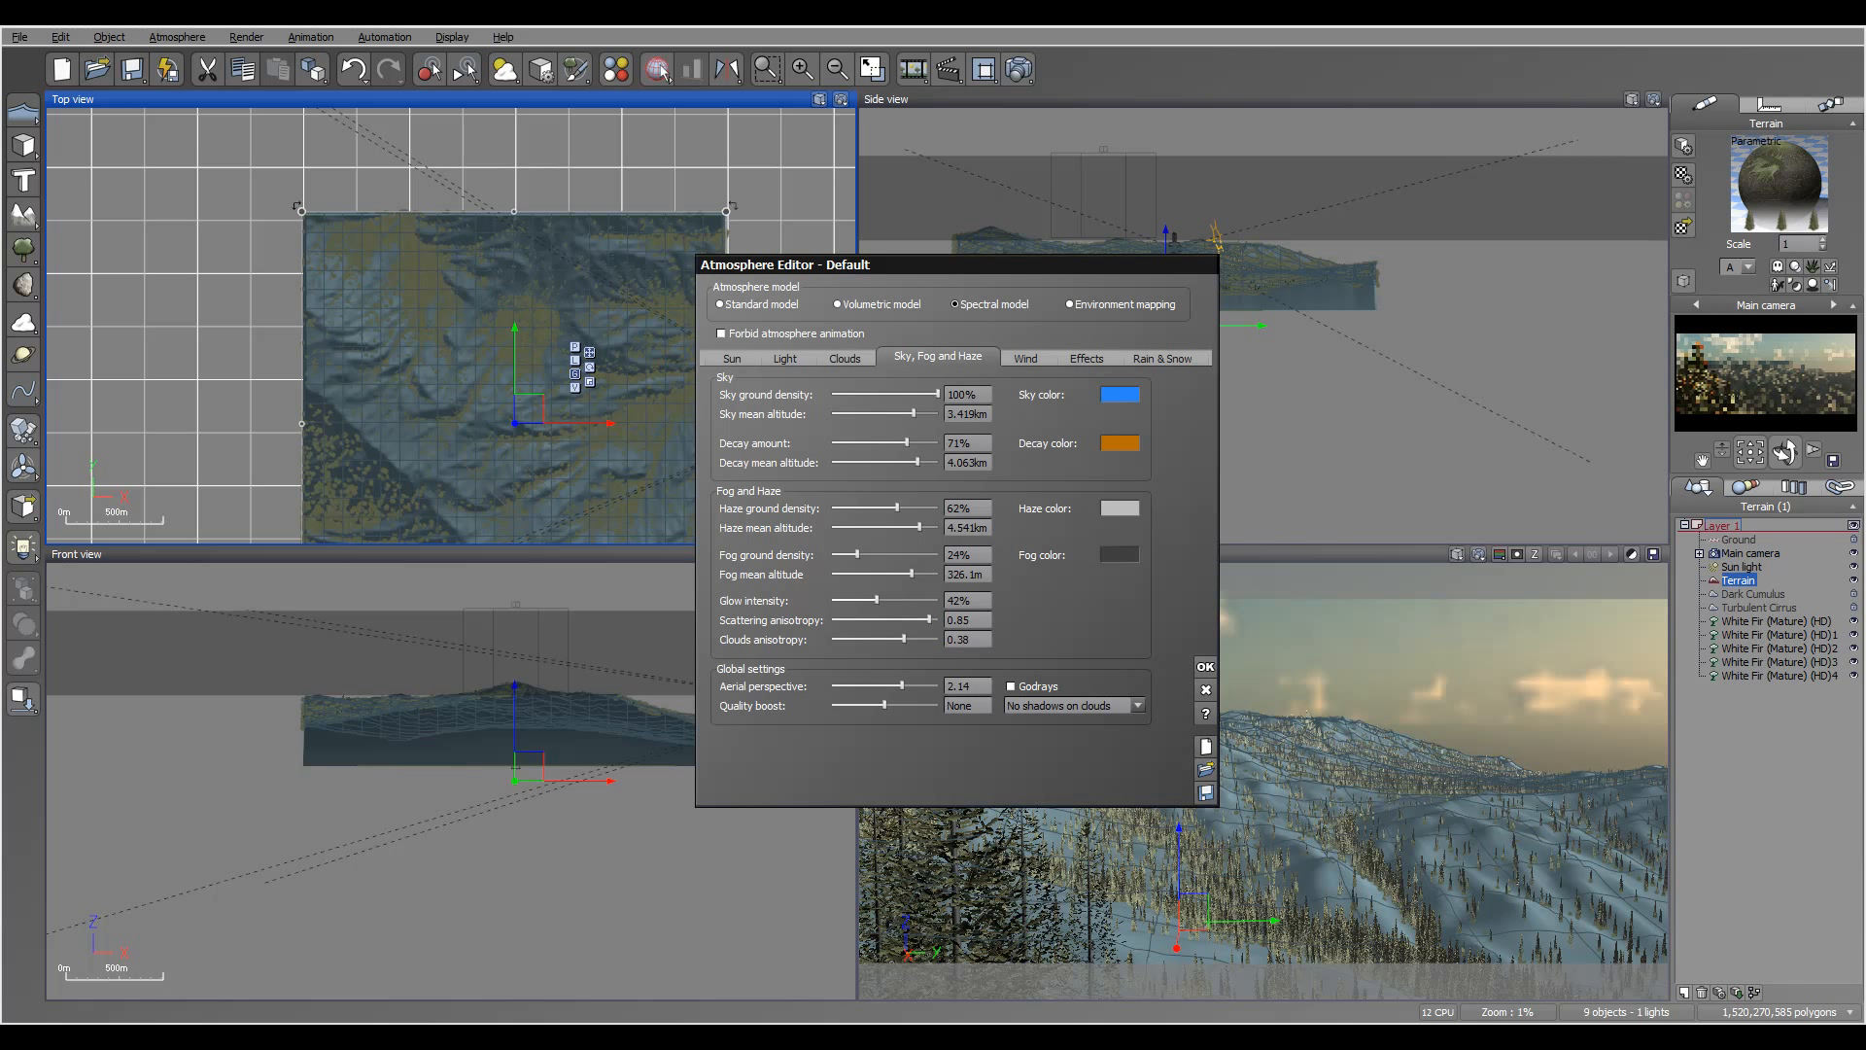
left_click_drag(876, 600, 883, 599)
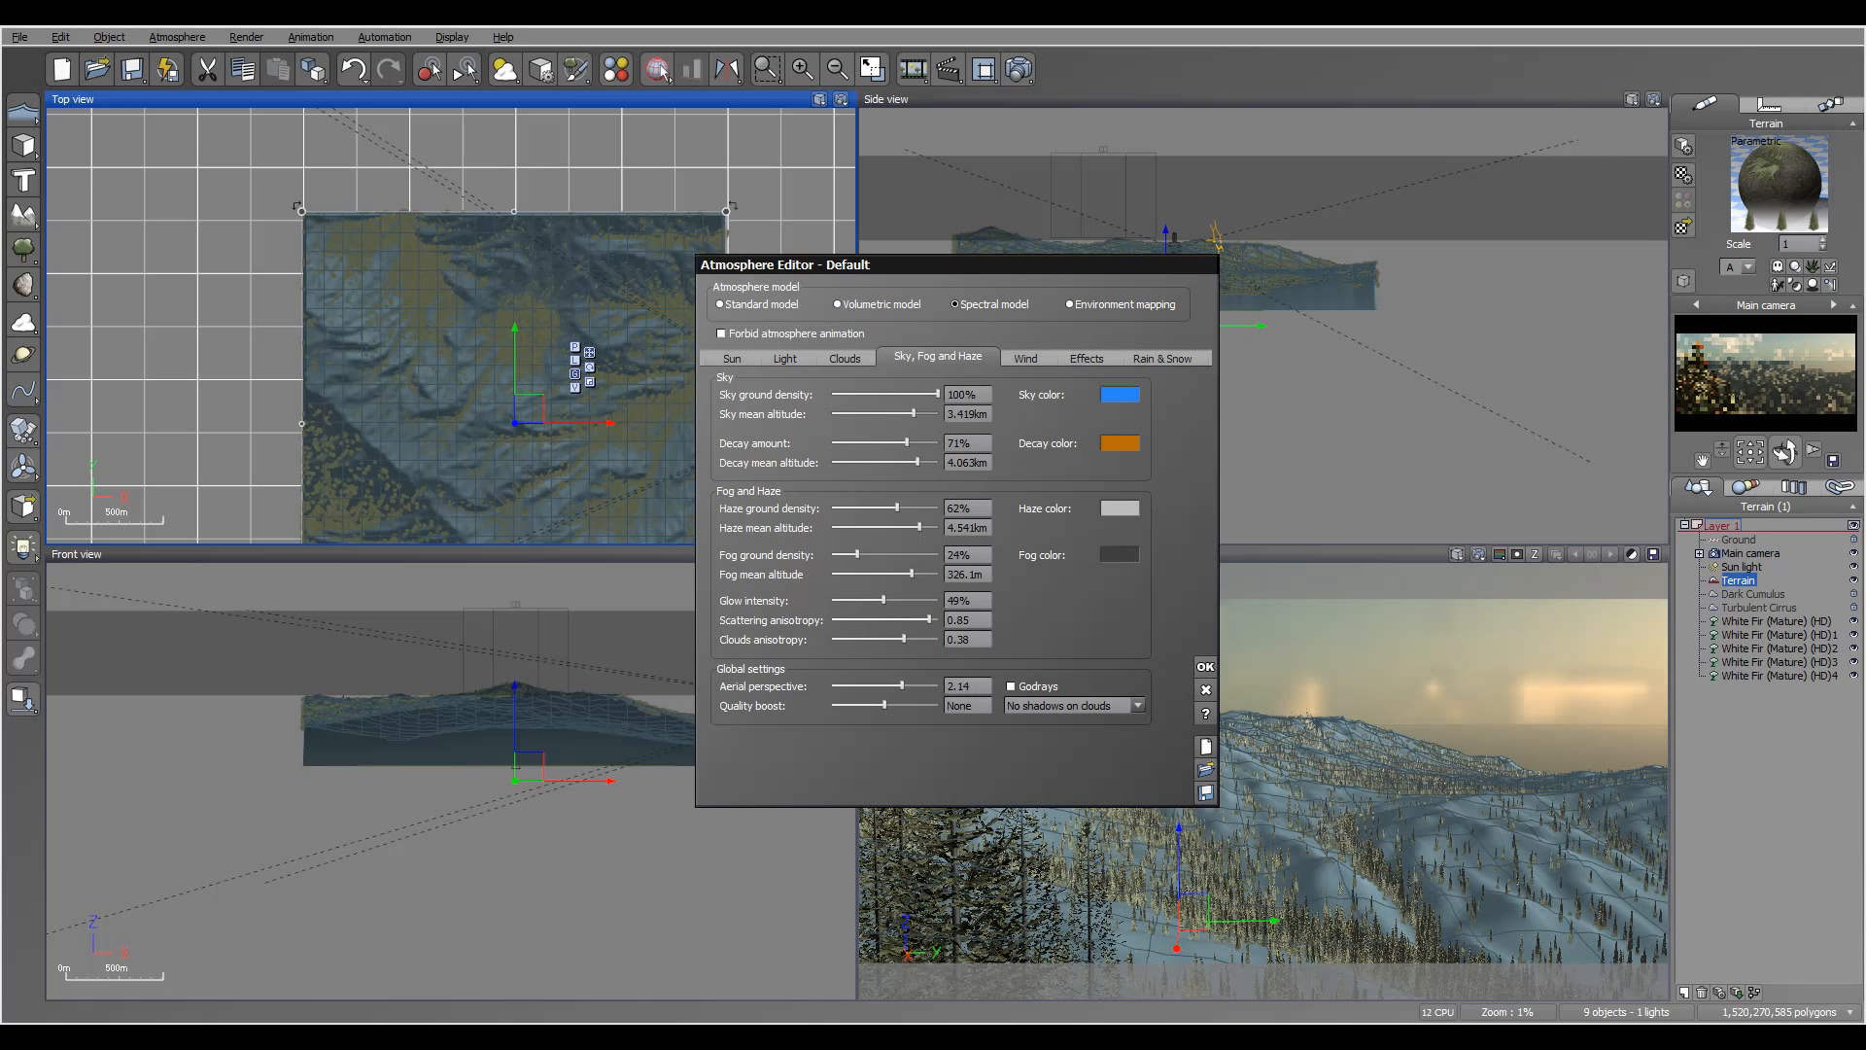
left_click_drag(928, 619, 926, 619)
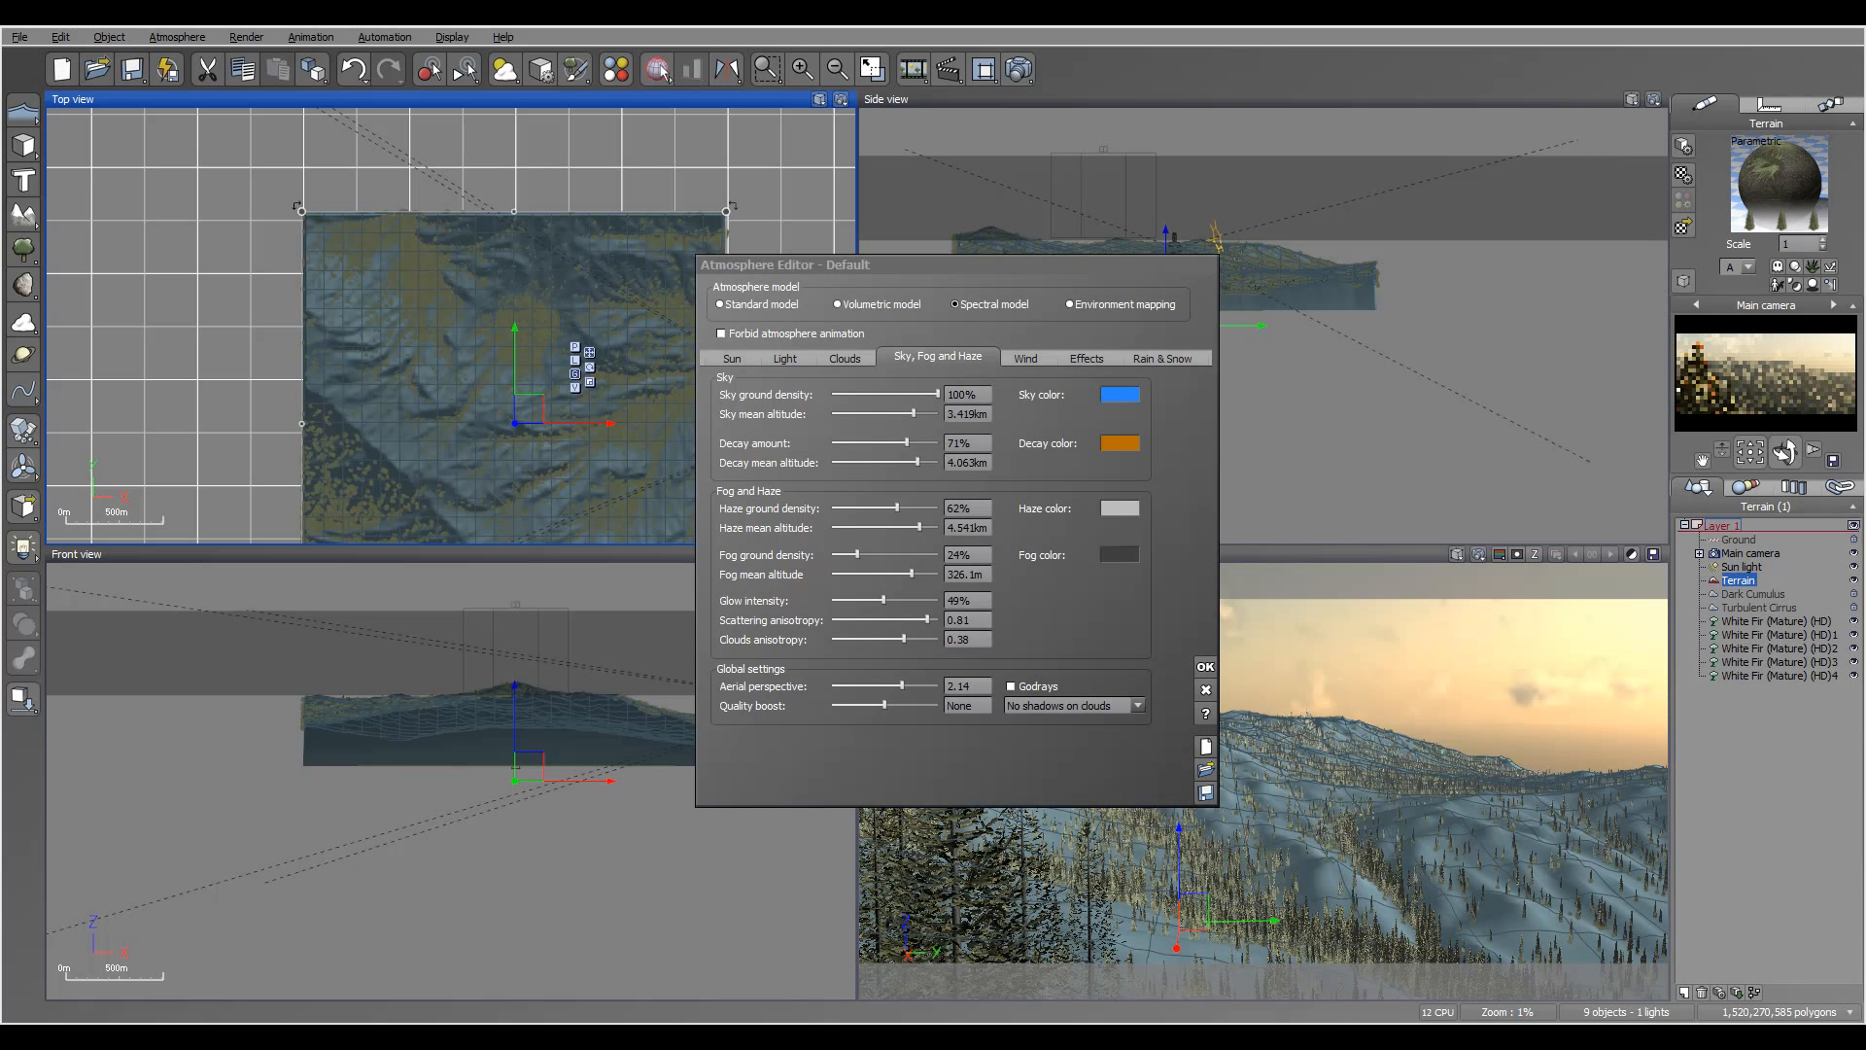
left_click_drag(884, 599, 930, 619)
left_click_drag(902, 685, 909, 685)
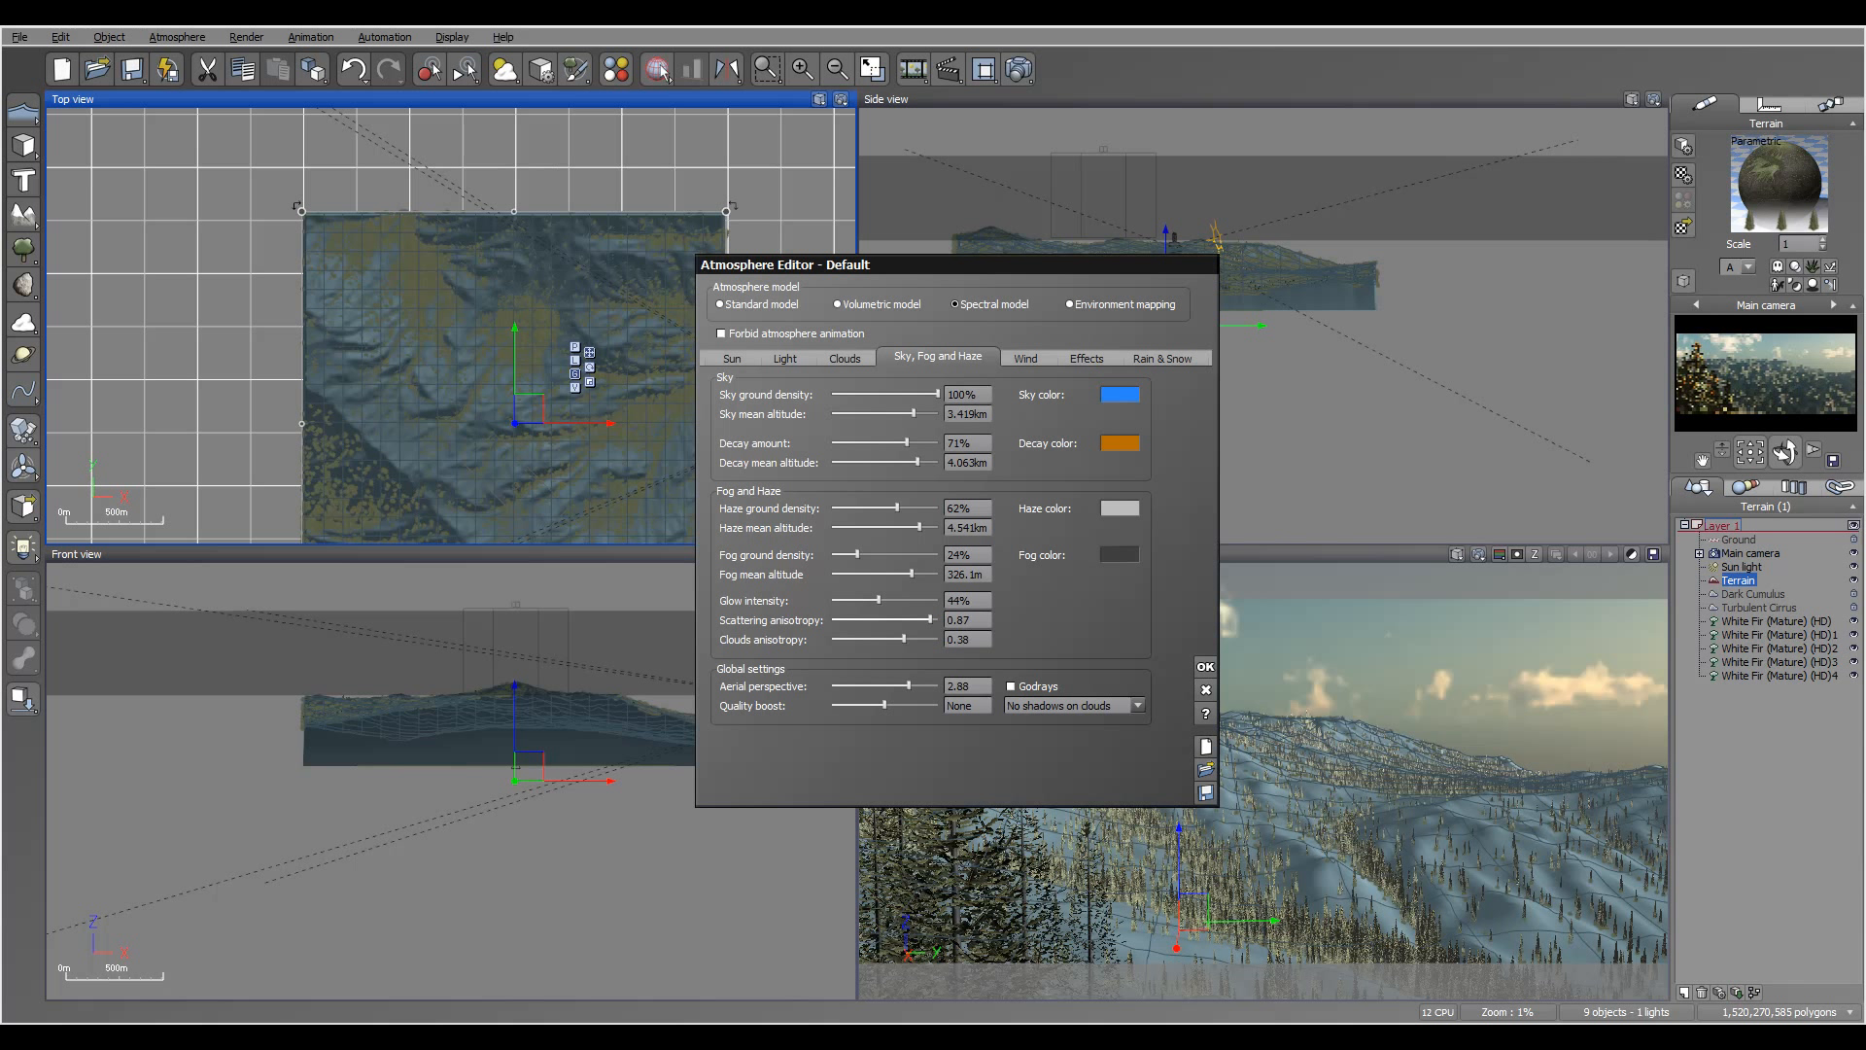
left_click_drag(879, 599, 880, 600)
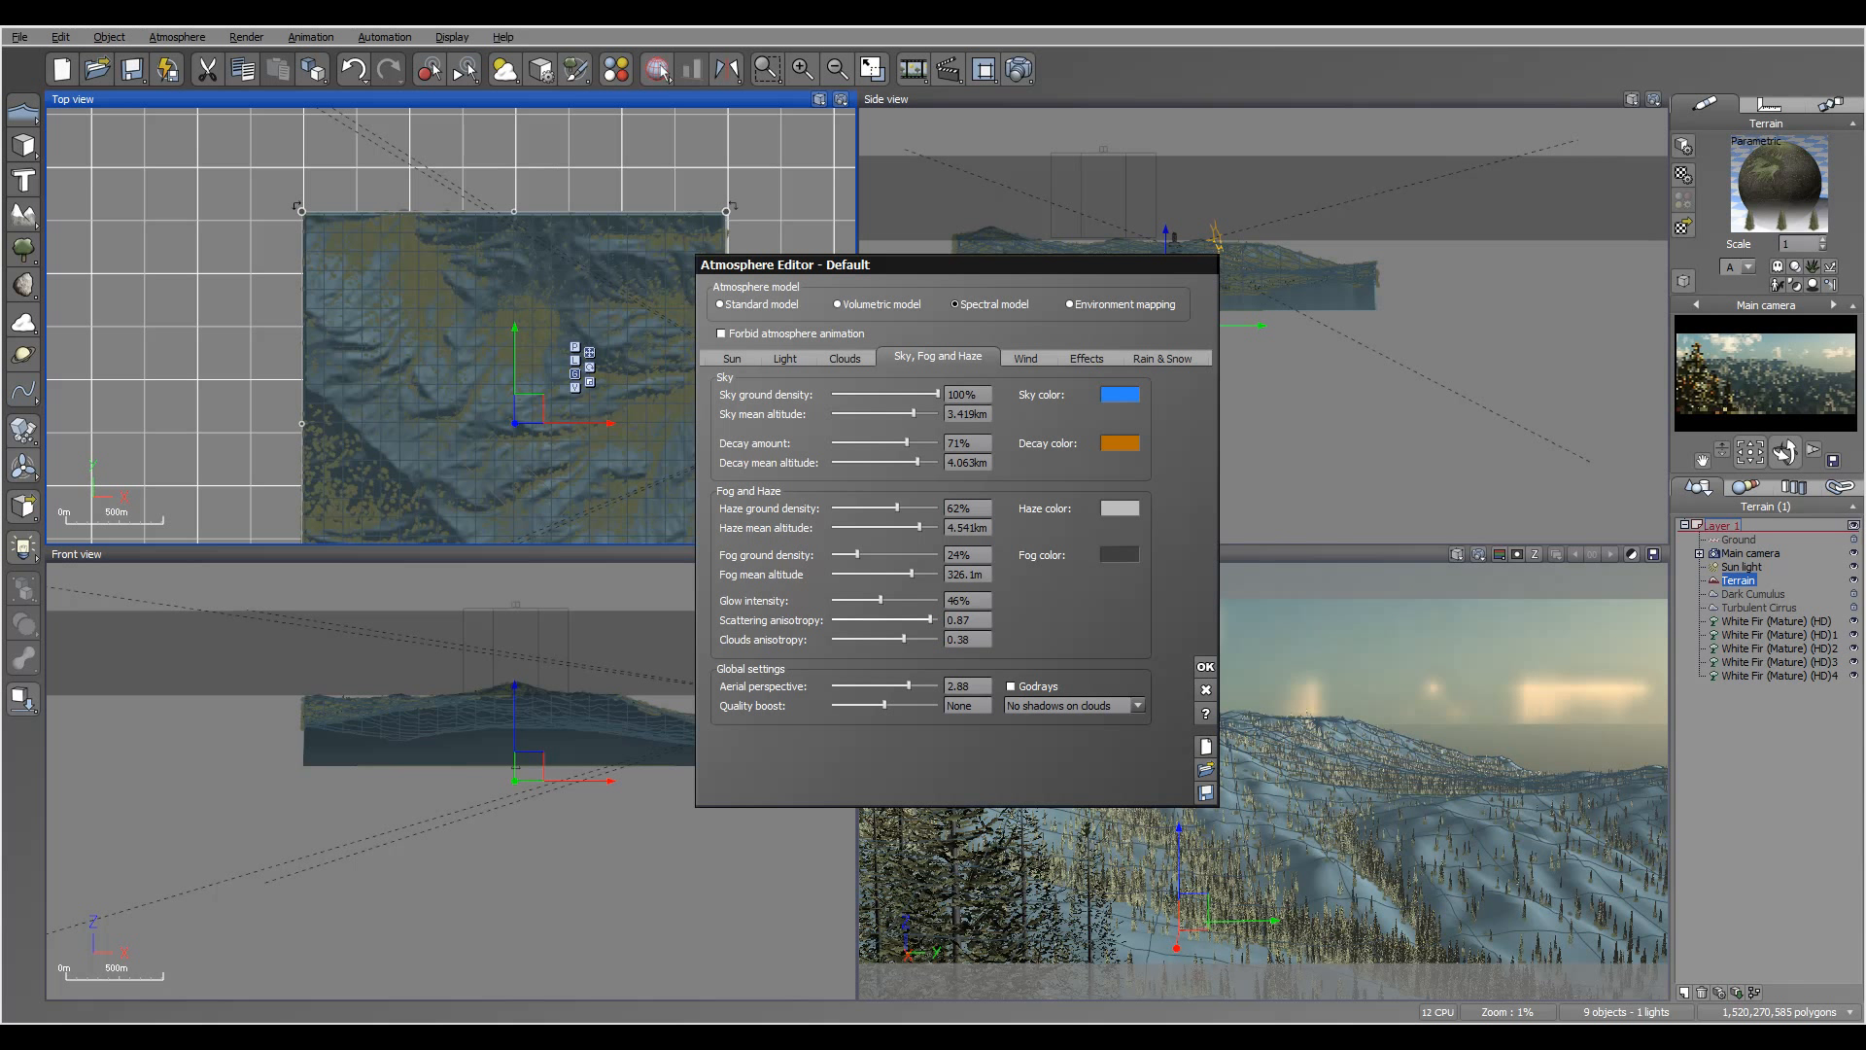
left_click_drag(908, 685, 900, 685)
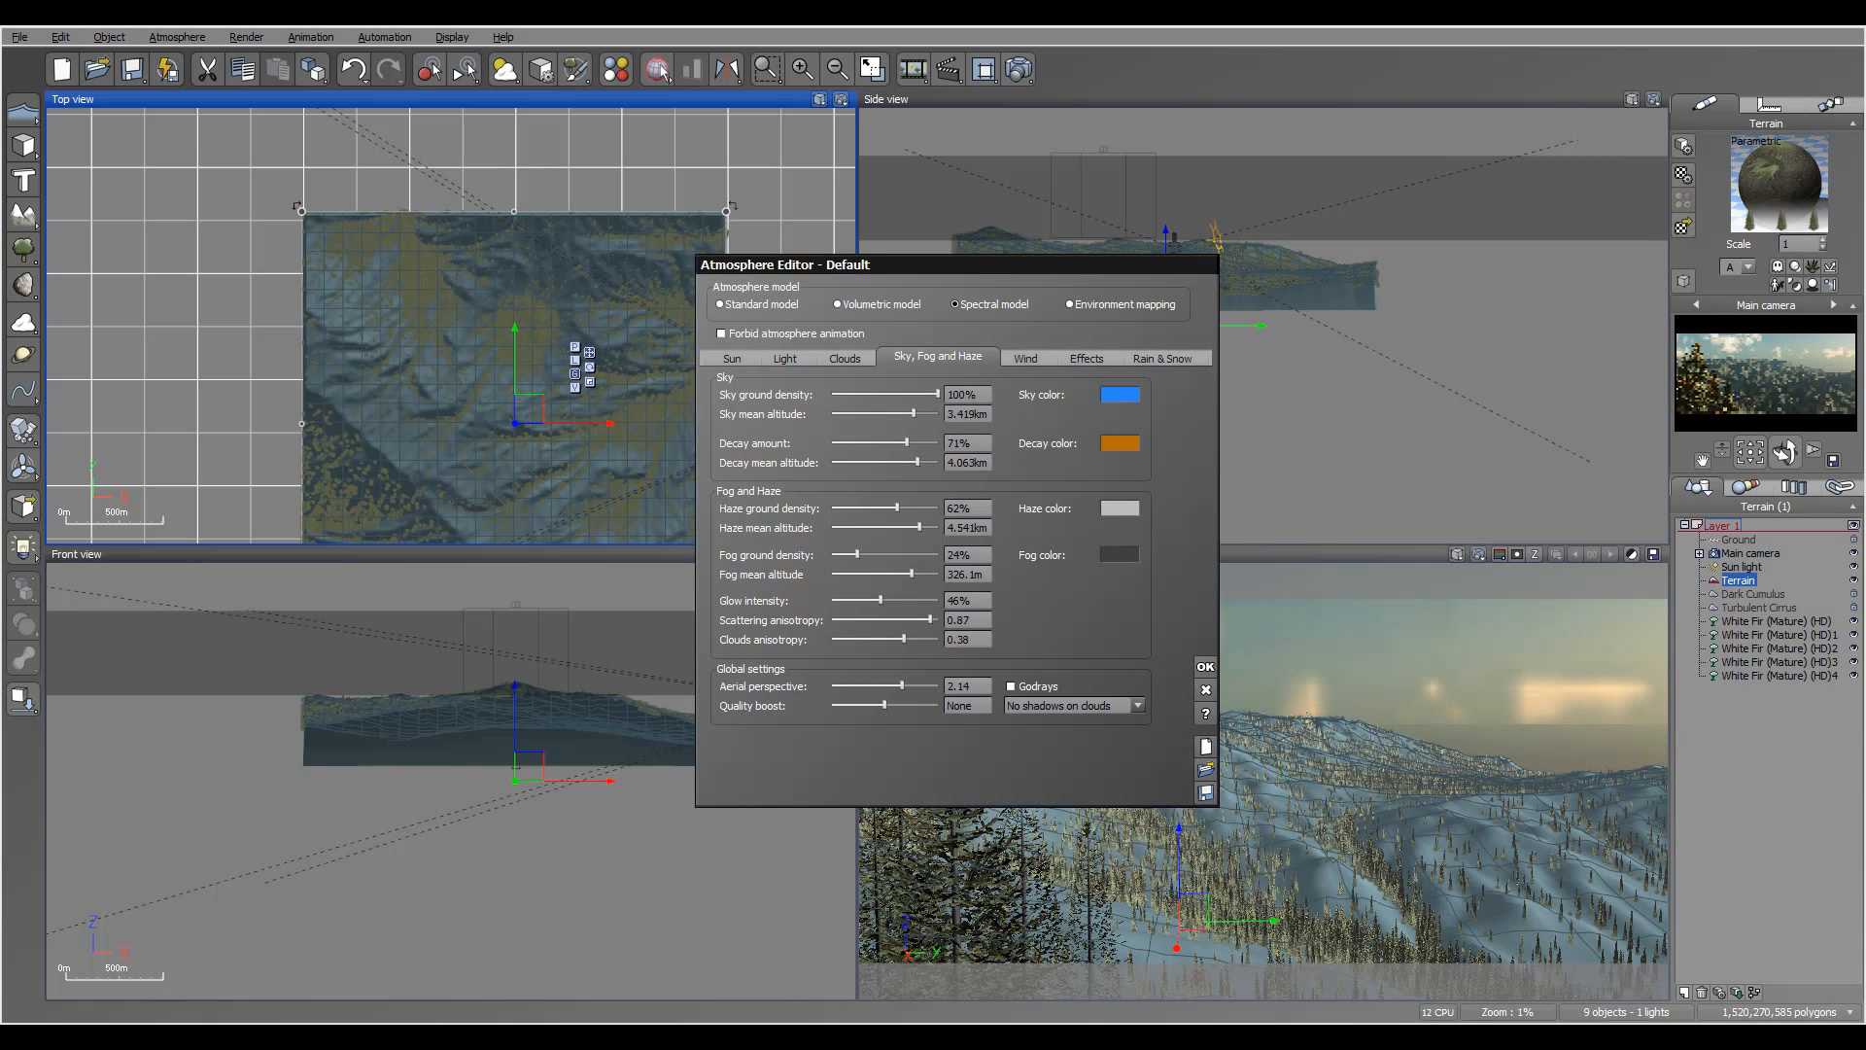
left_click(1205, 667)
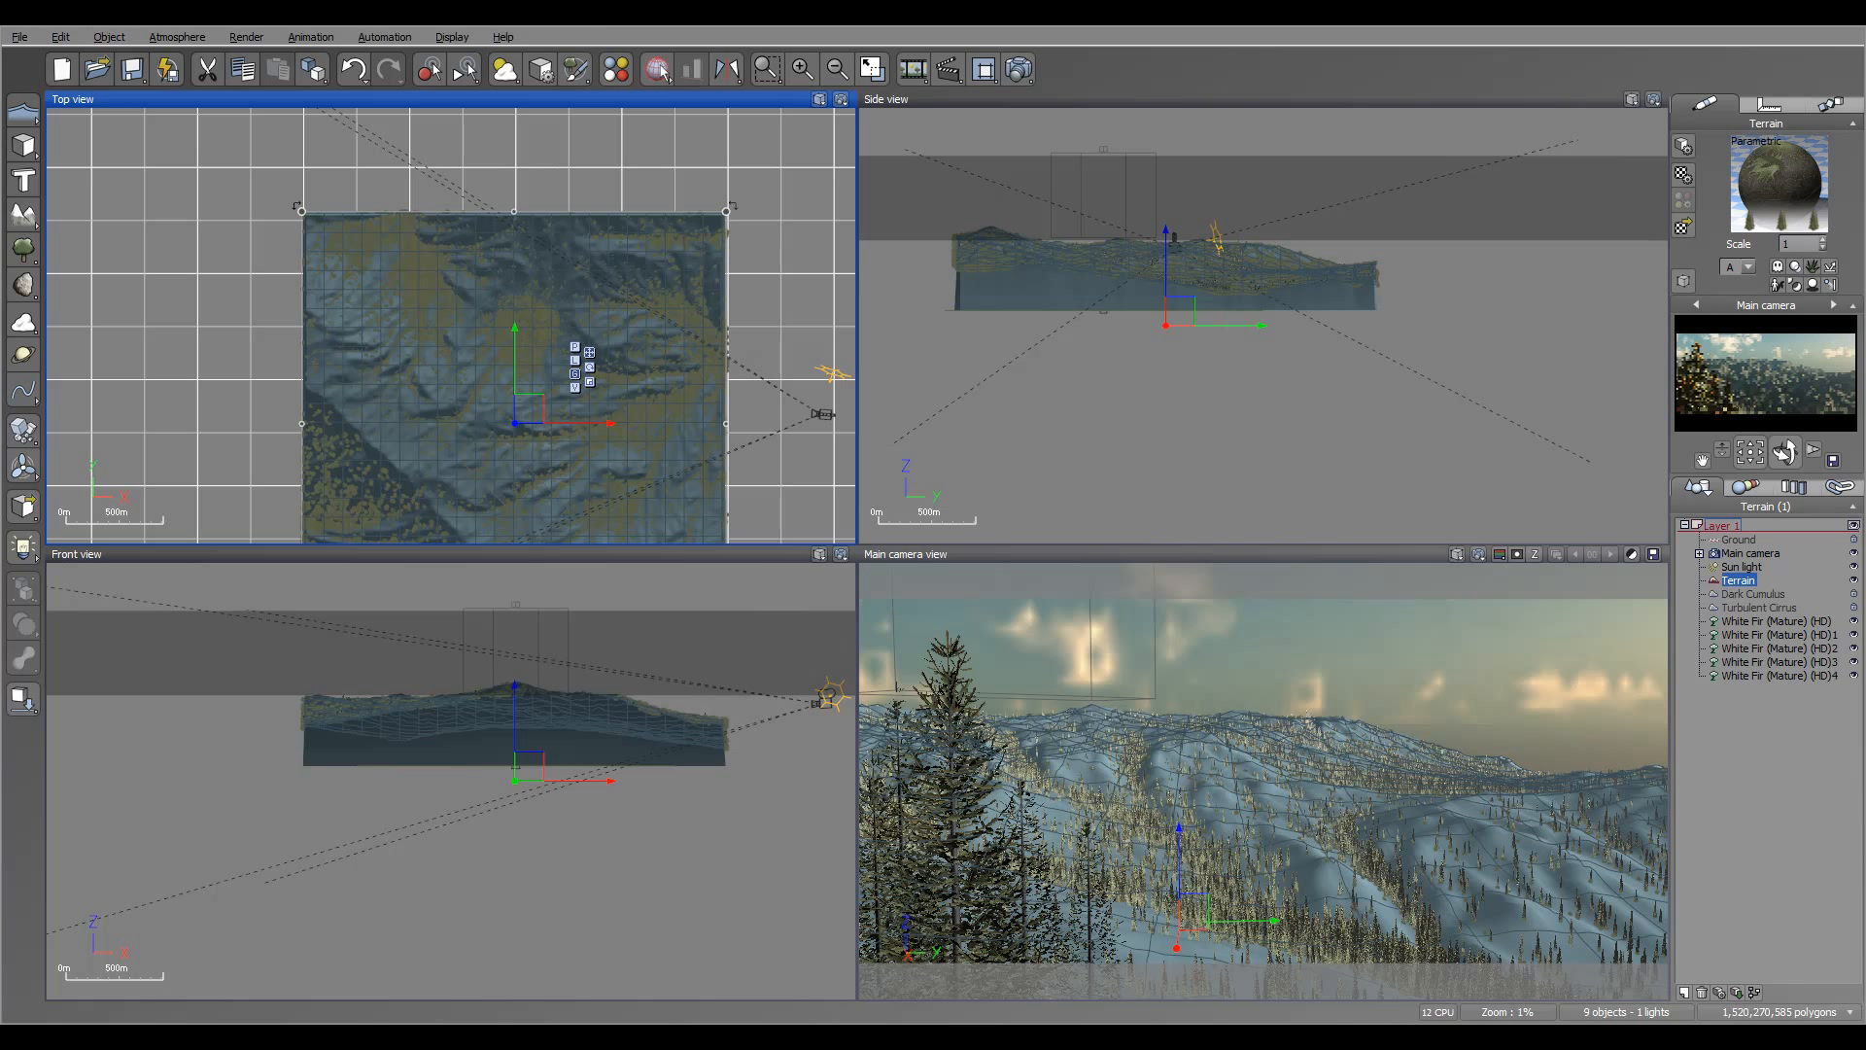
- Render the finished scene with the Final quality preset at 1600x720 and accept the post-render options
key("ctrl+F9")
left_click(628, 214)
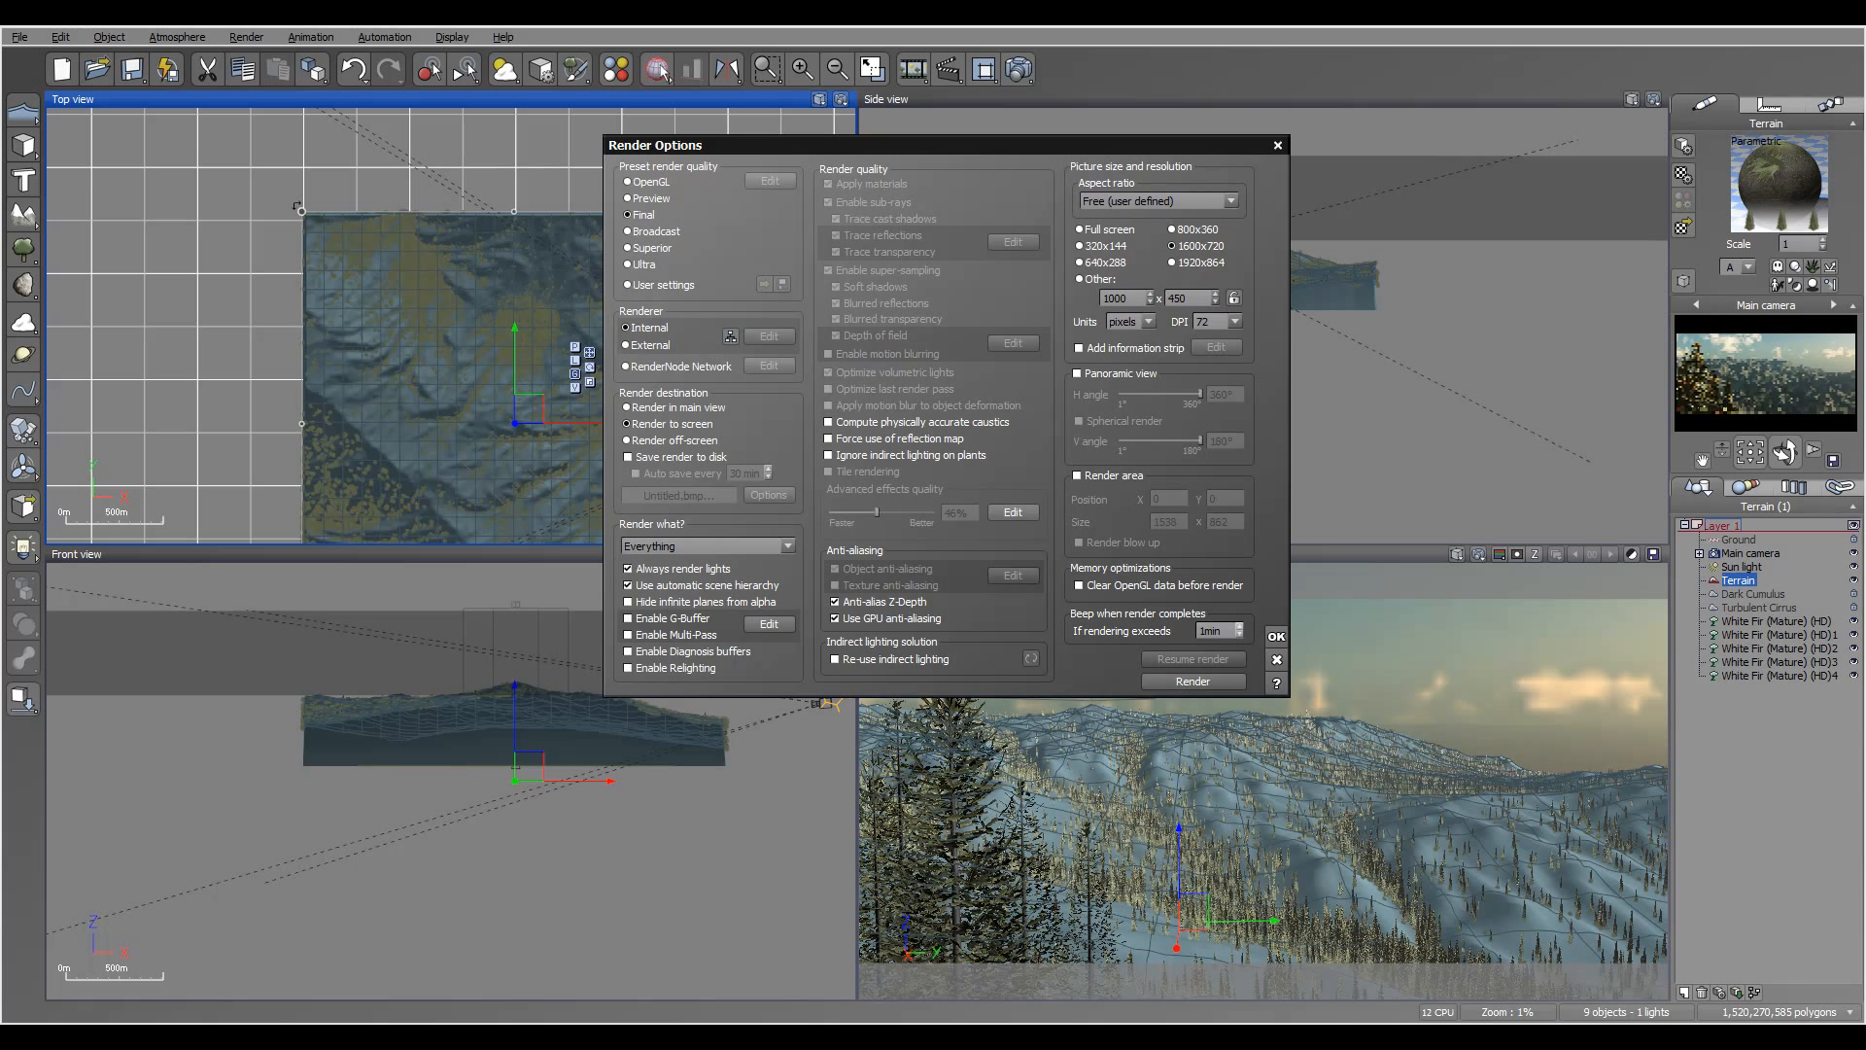
key("Return")
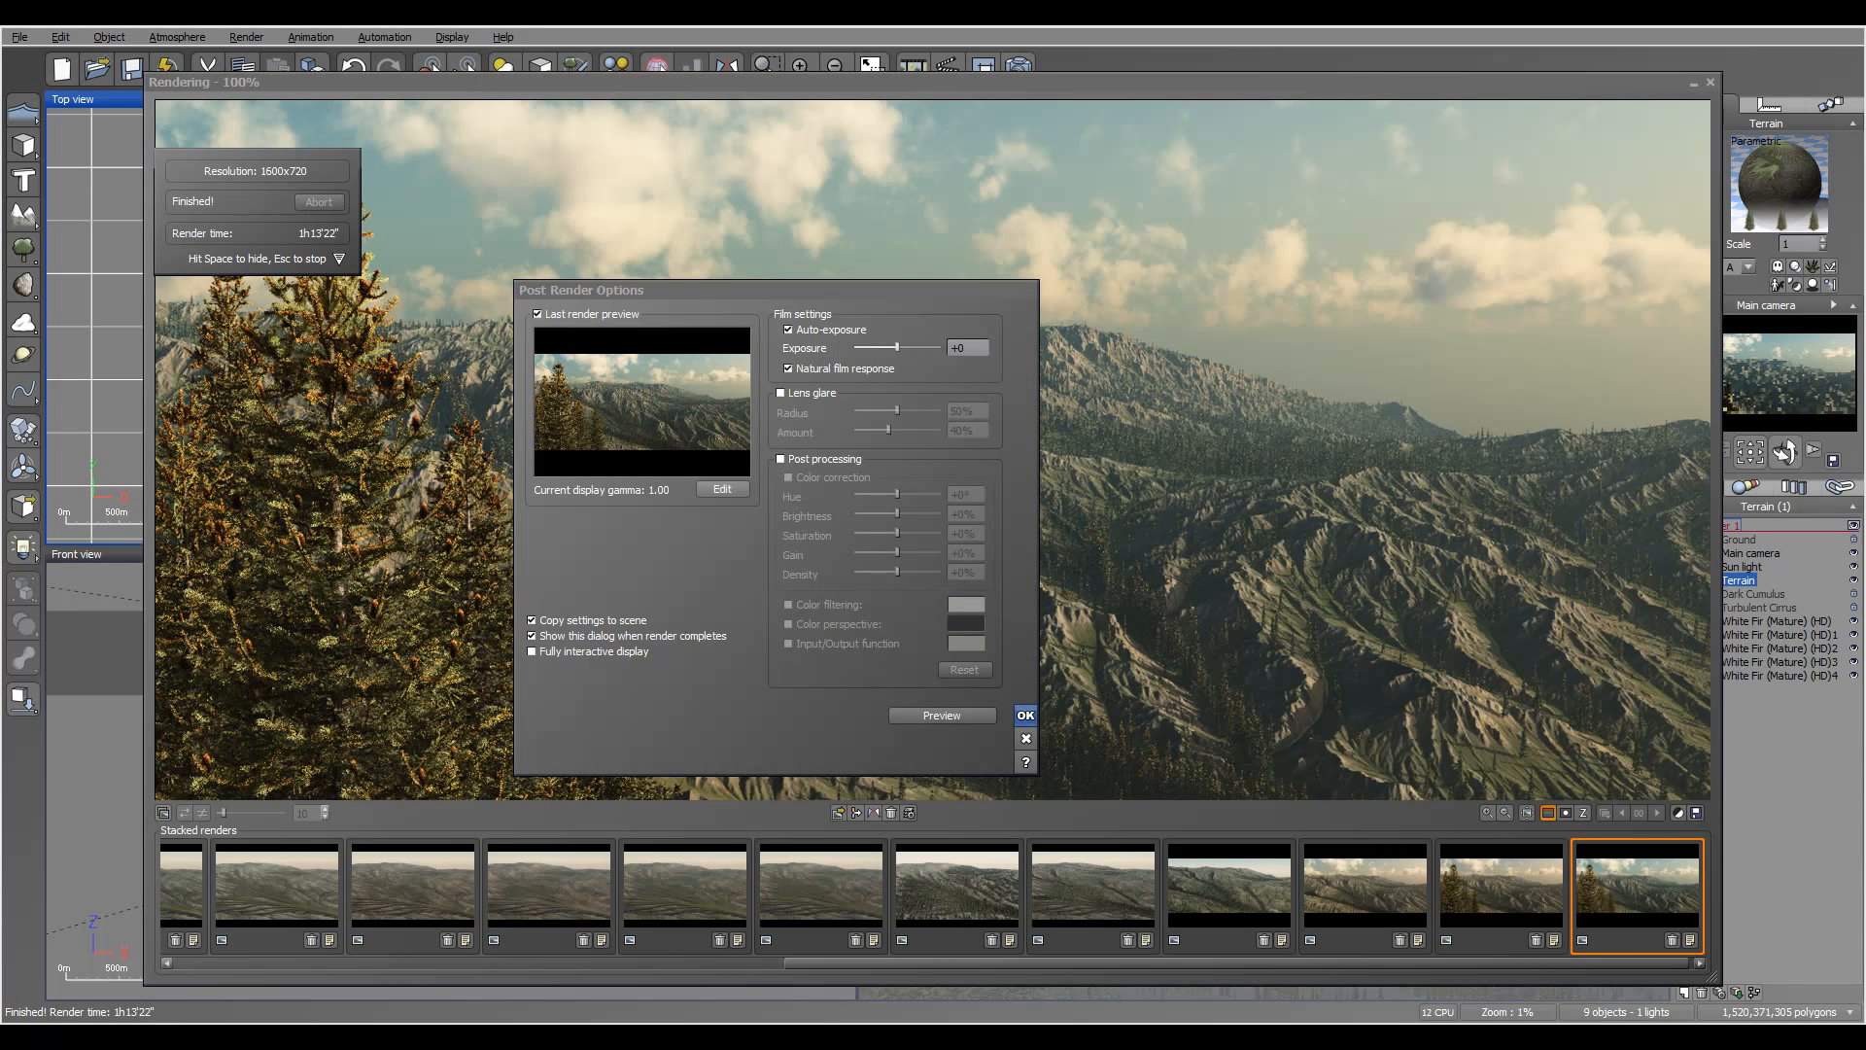
key("Return")
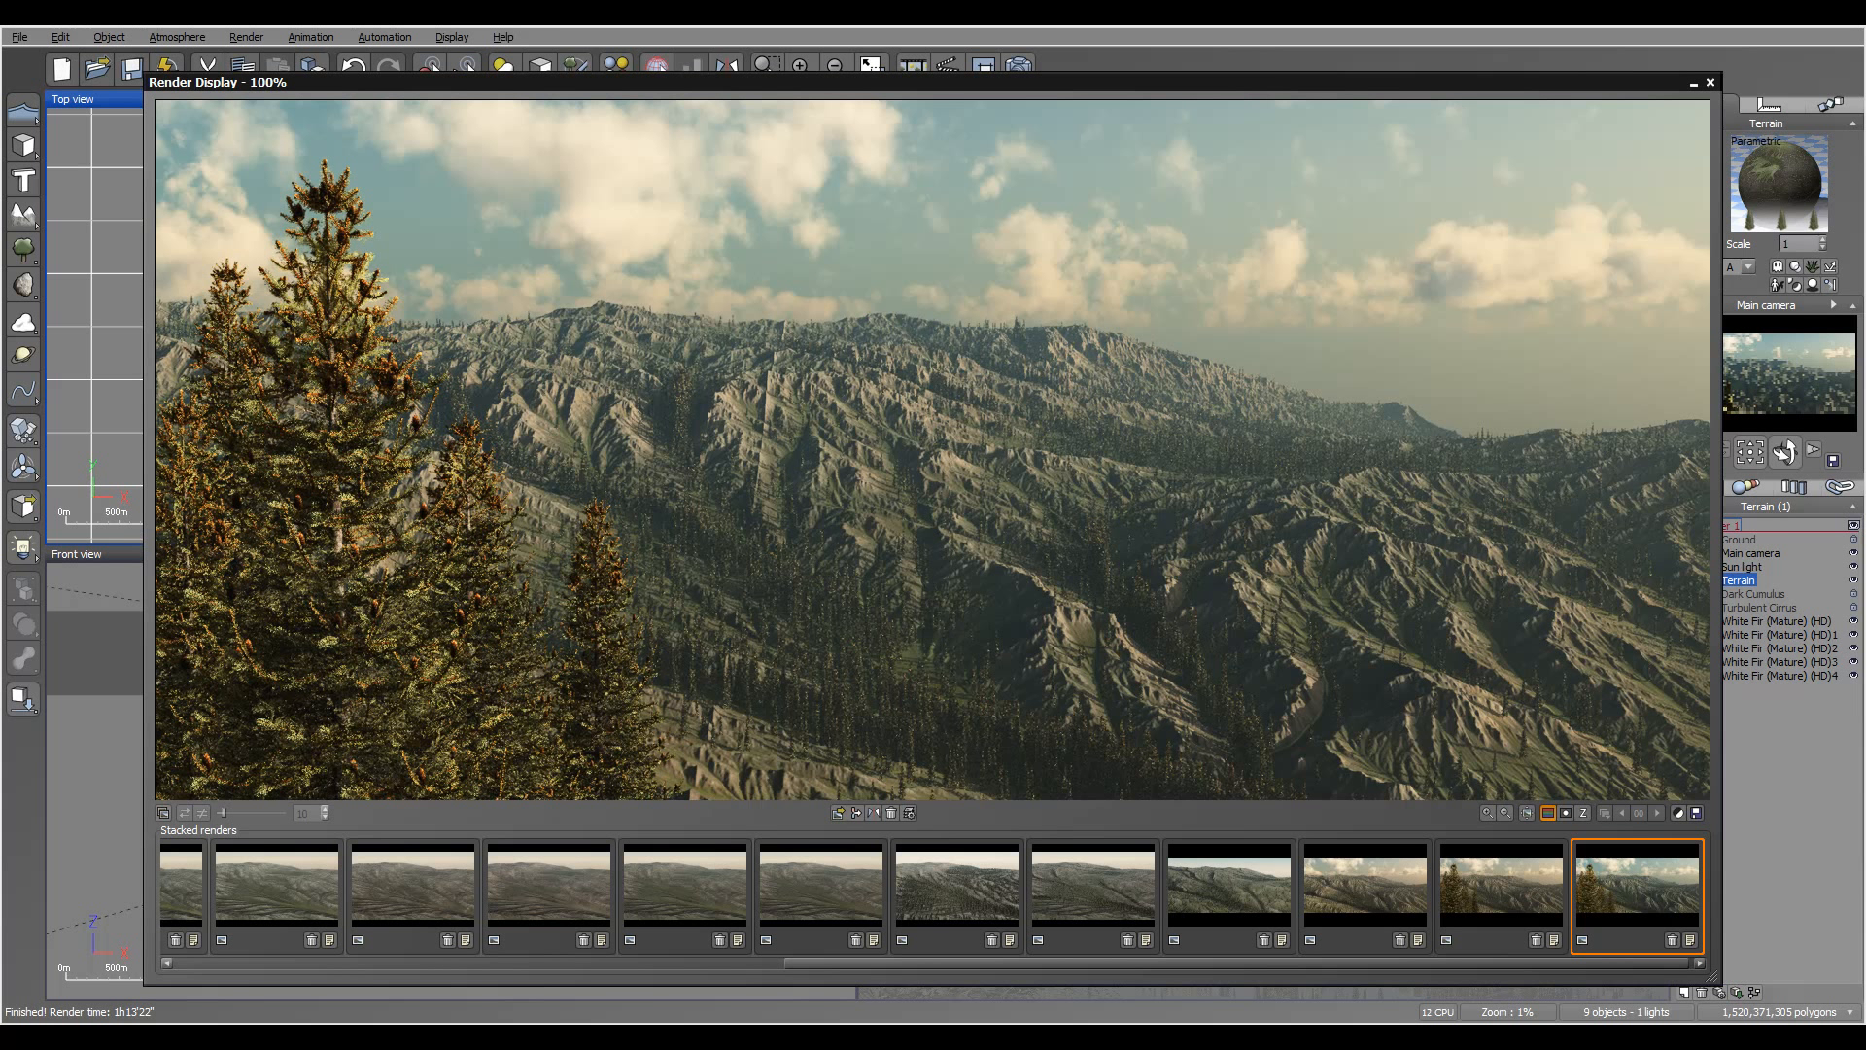